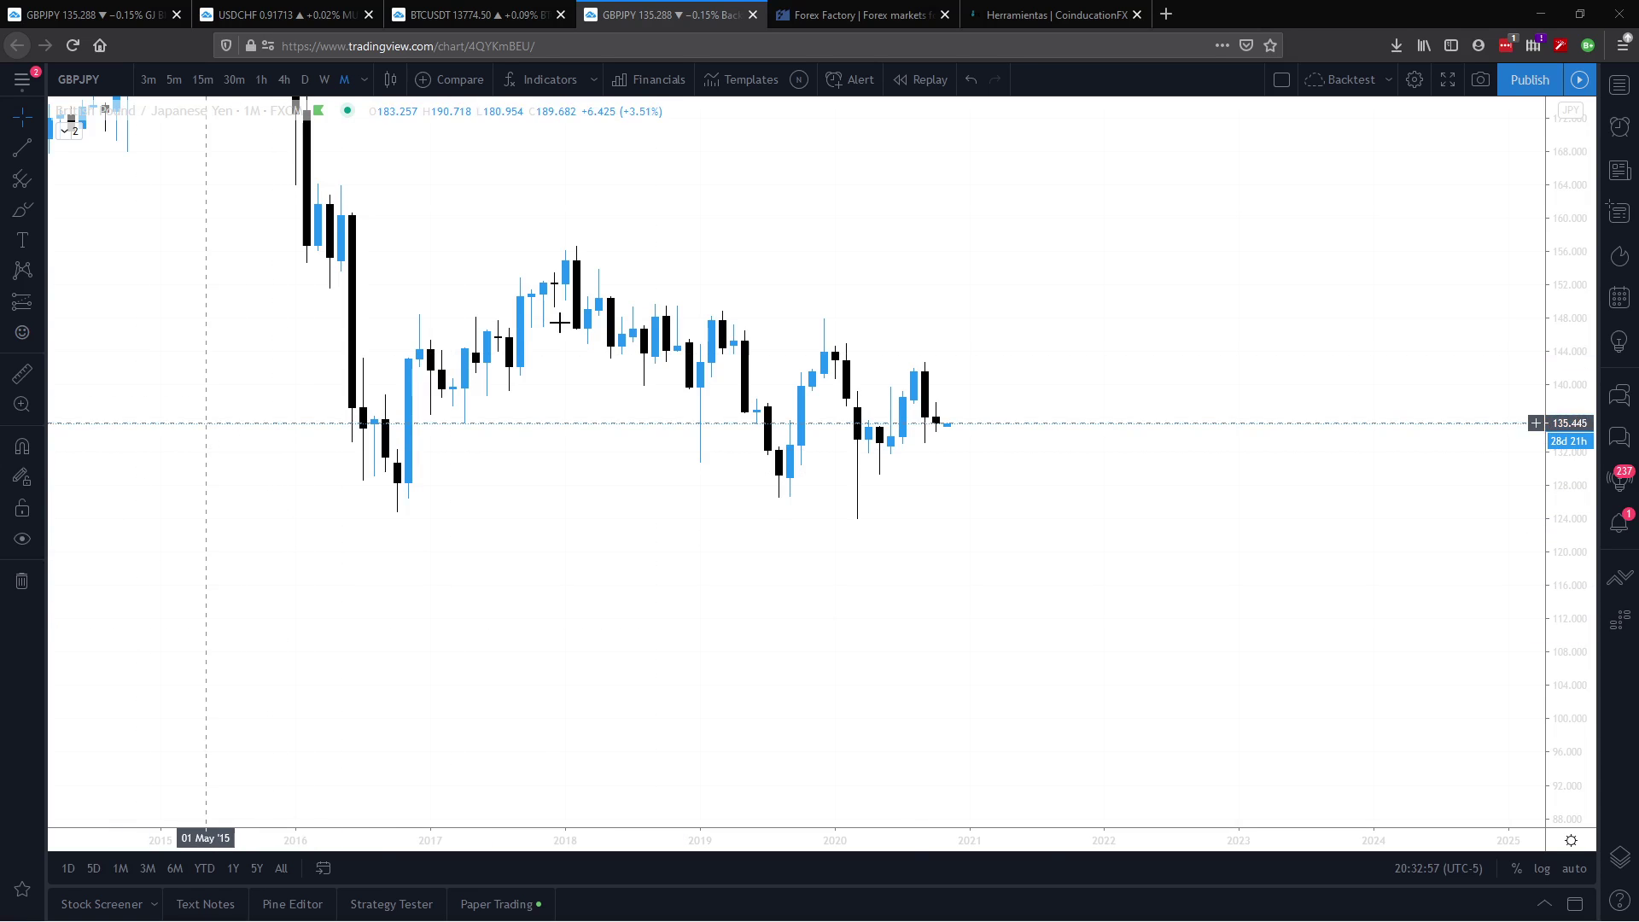
# Step: Draw the descending arrowed trend line from the late-2017 high to beyond the latest candles
pyautogui.moveTo(716, 542)
pyautogui.mouseDown()
pyautogui.moveTo(999, 535)
pyautogui.moveTo(961, 538)
pyautogui.mouseUp()
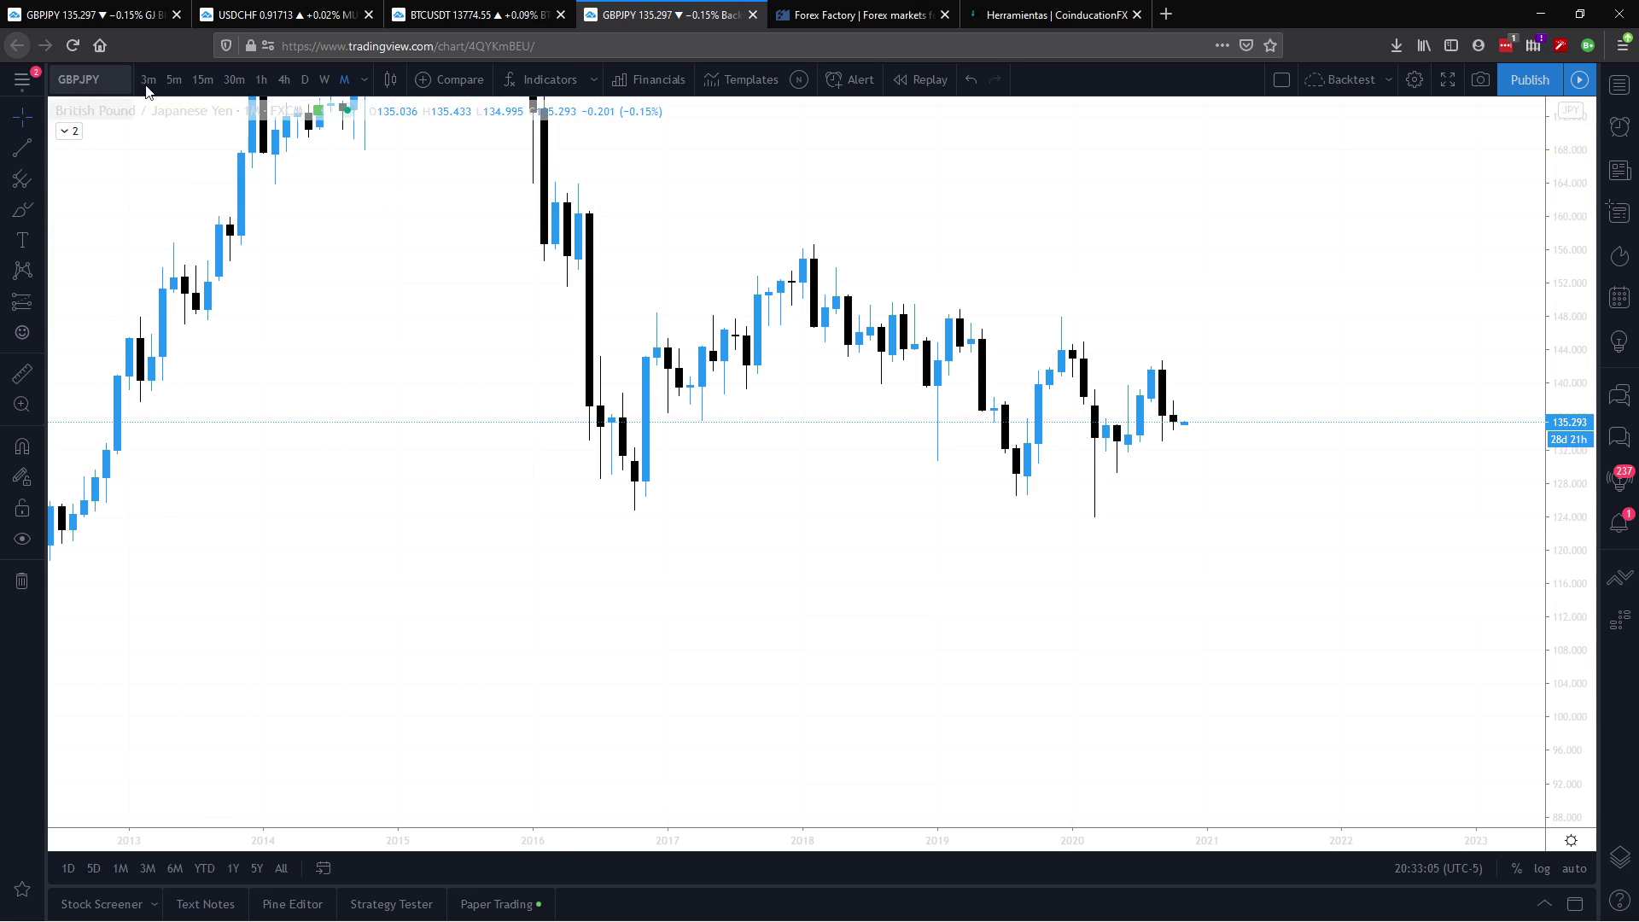
pyautogui.moveTo(1167, 383); pyautogui.dragTo(1050, 359)
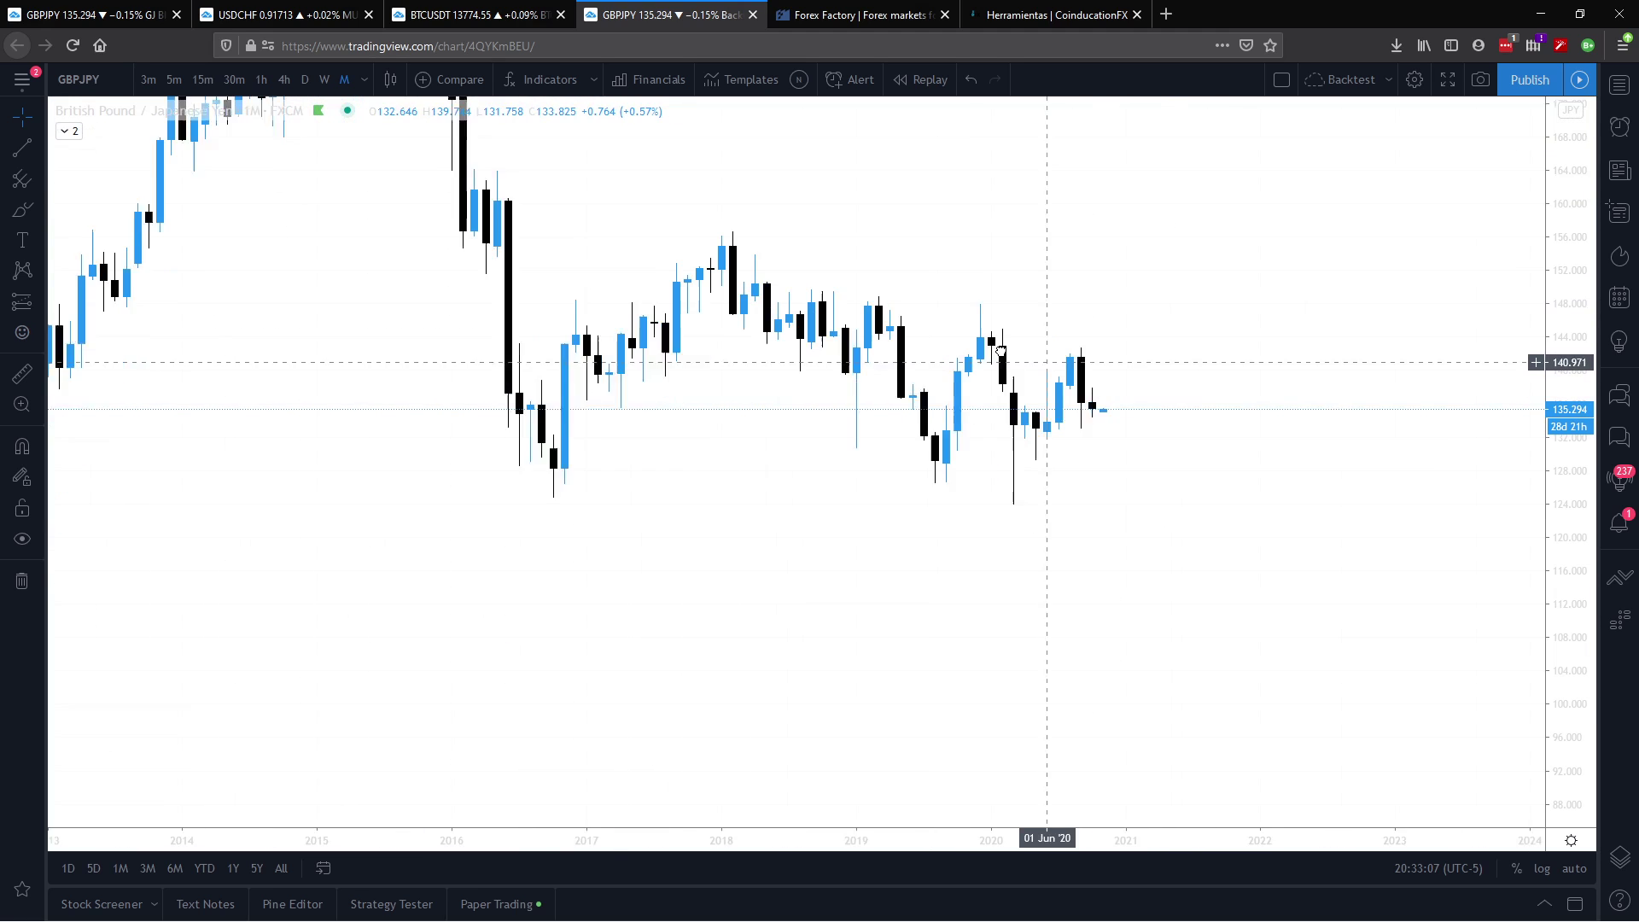
pyautogui.click(1621, 89)
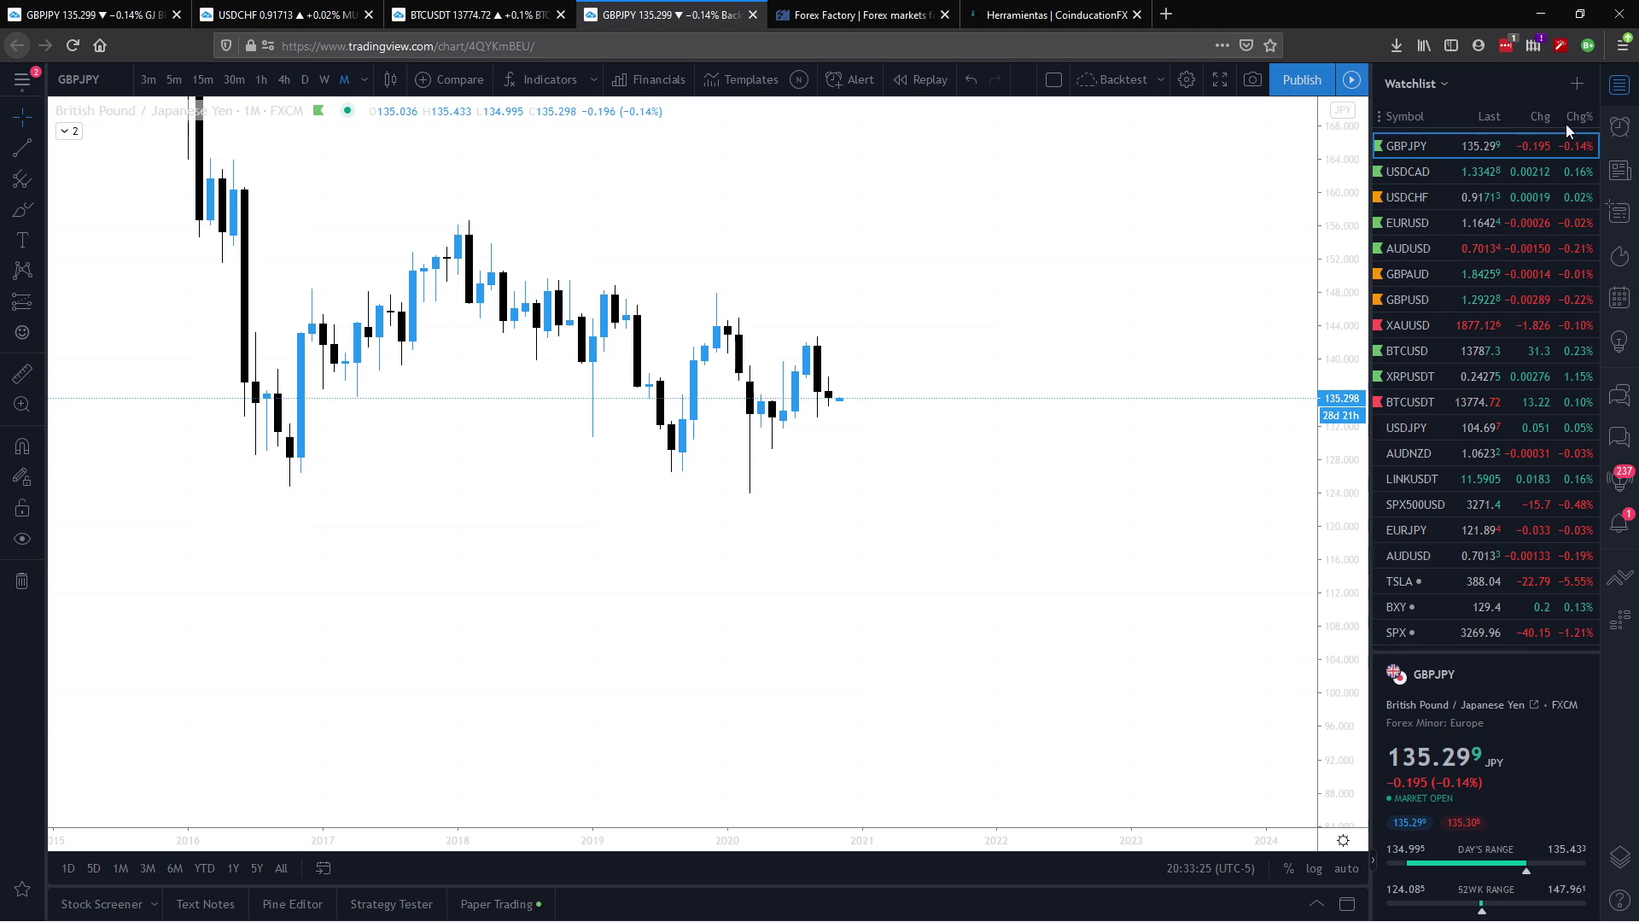
pyautogui.click(1619, 89)
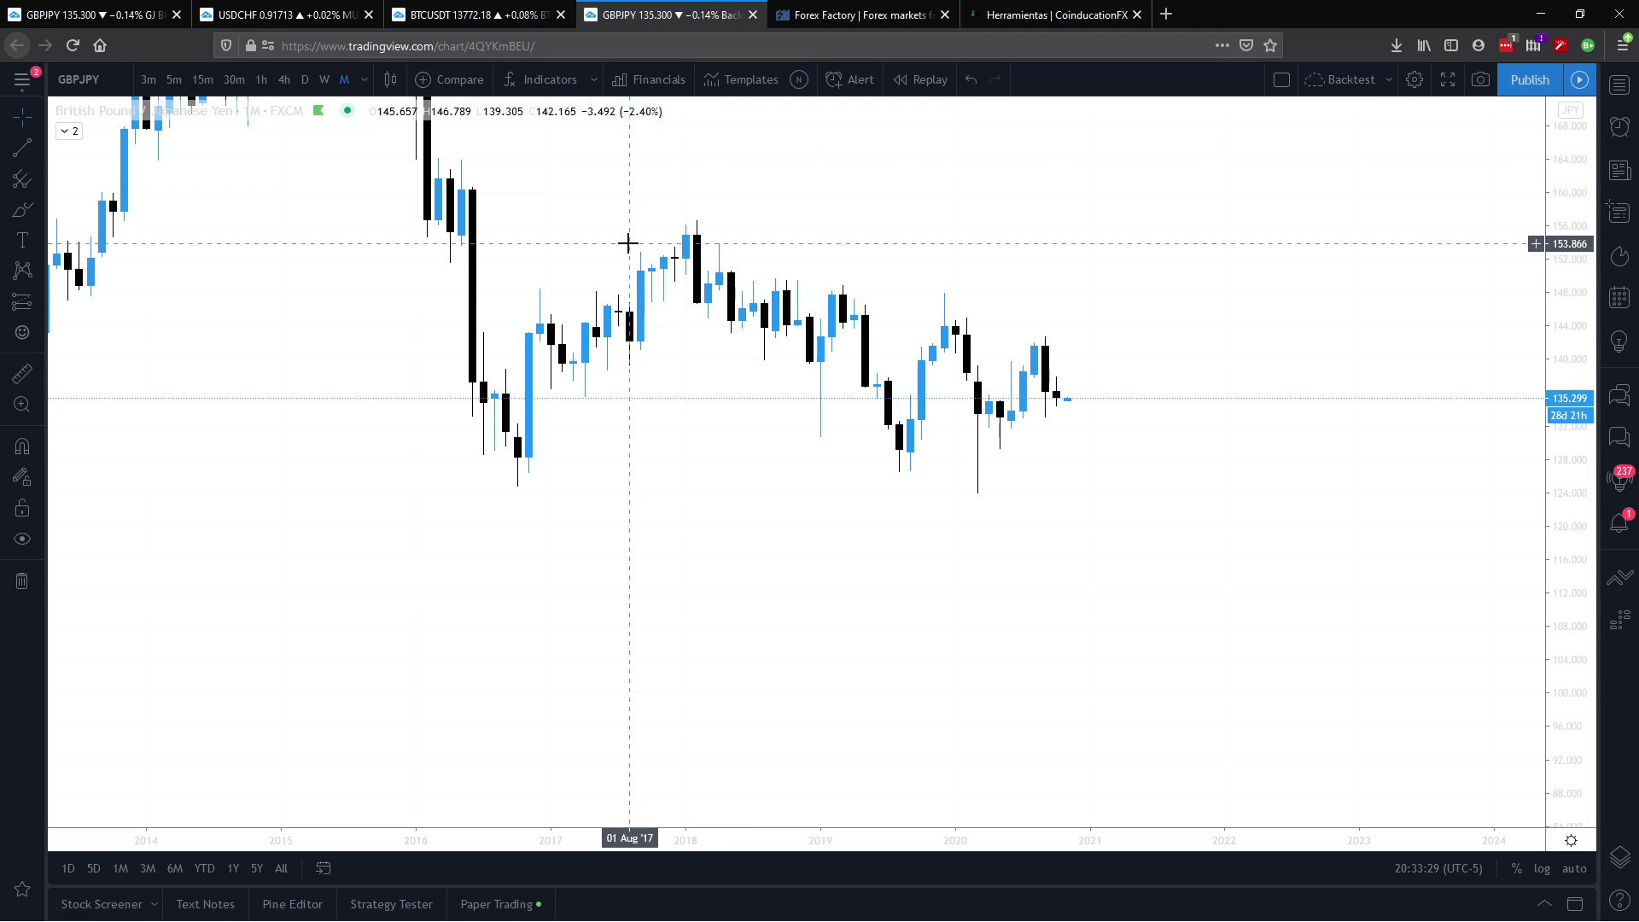
pyautogui.moveTo(941, 315); pyautogui.dragTo(834, 467)
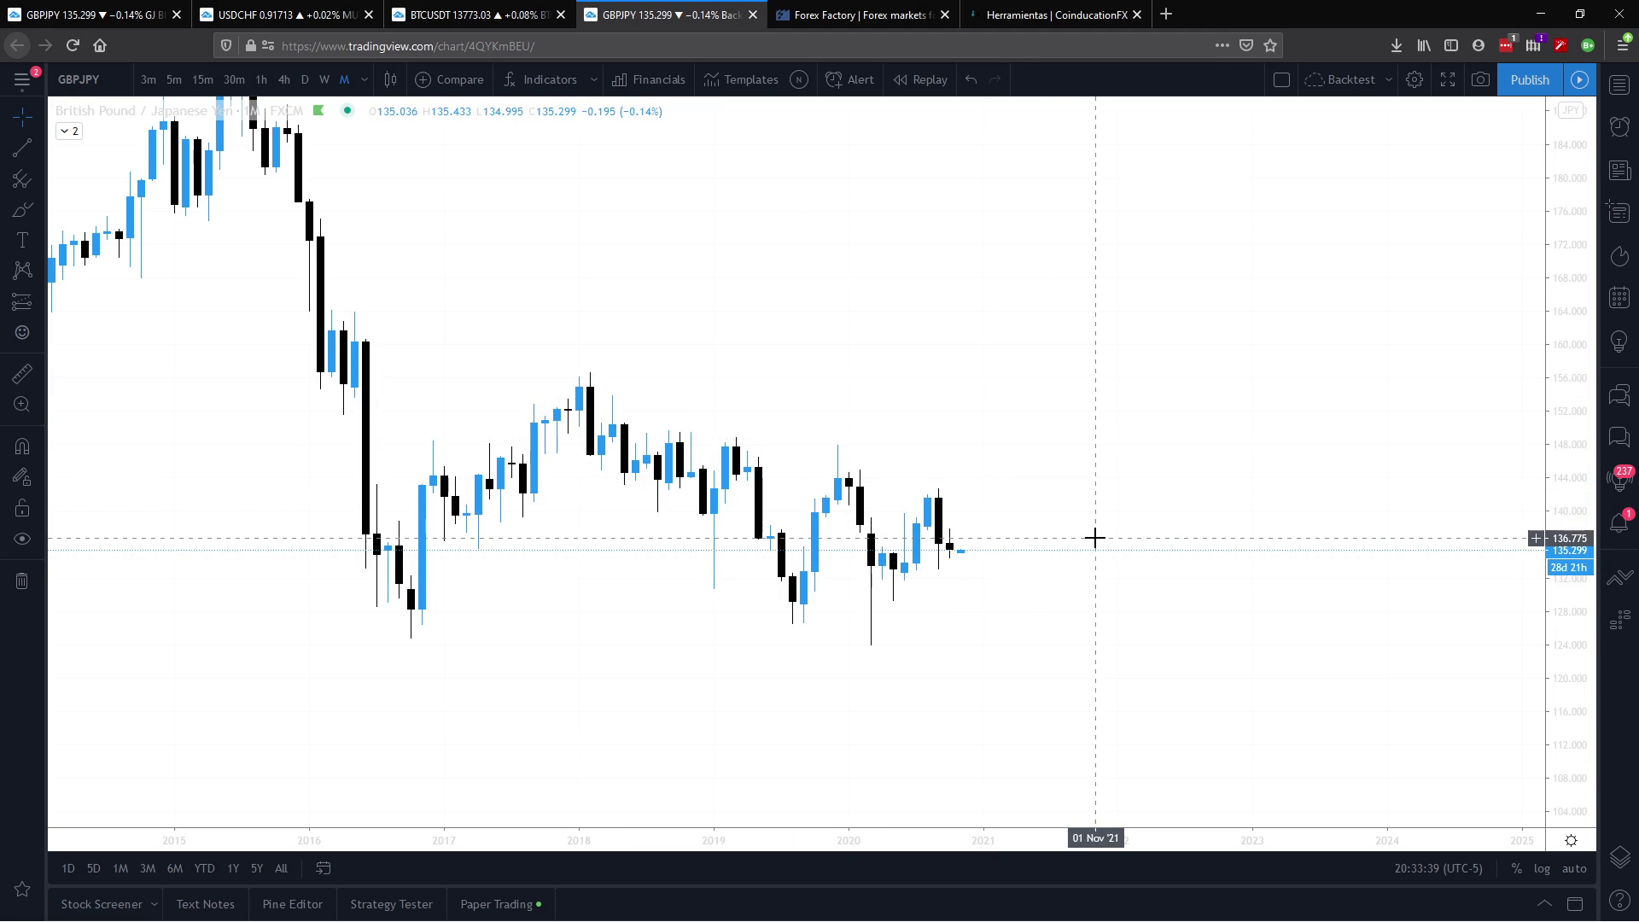
pyautogui.click(39, 147)
pyautogui.click(85, 147)
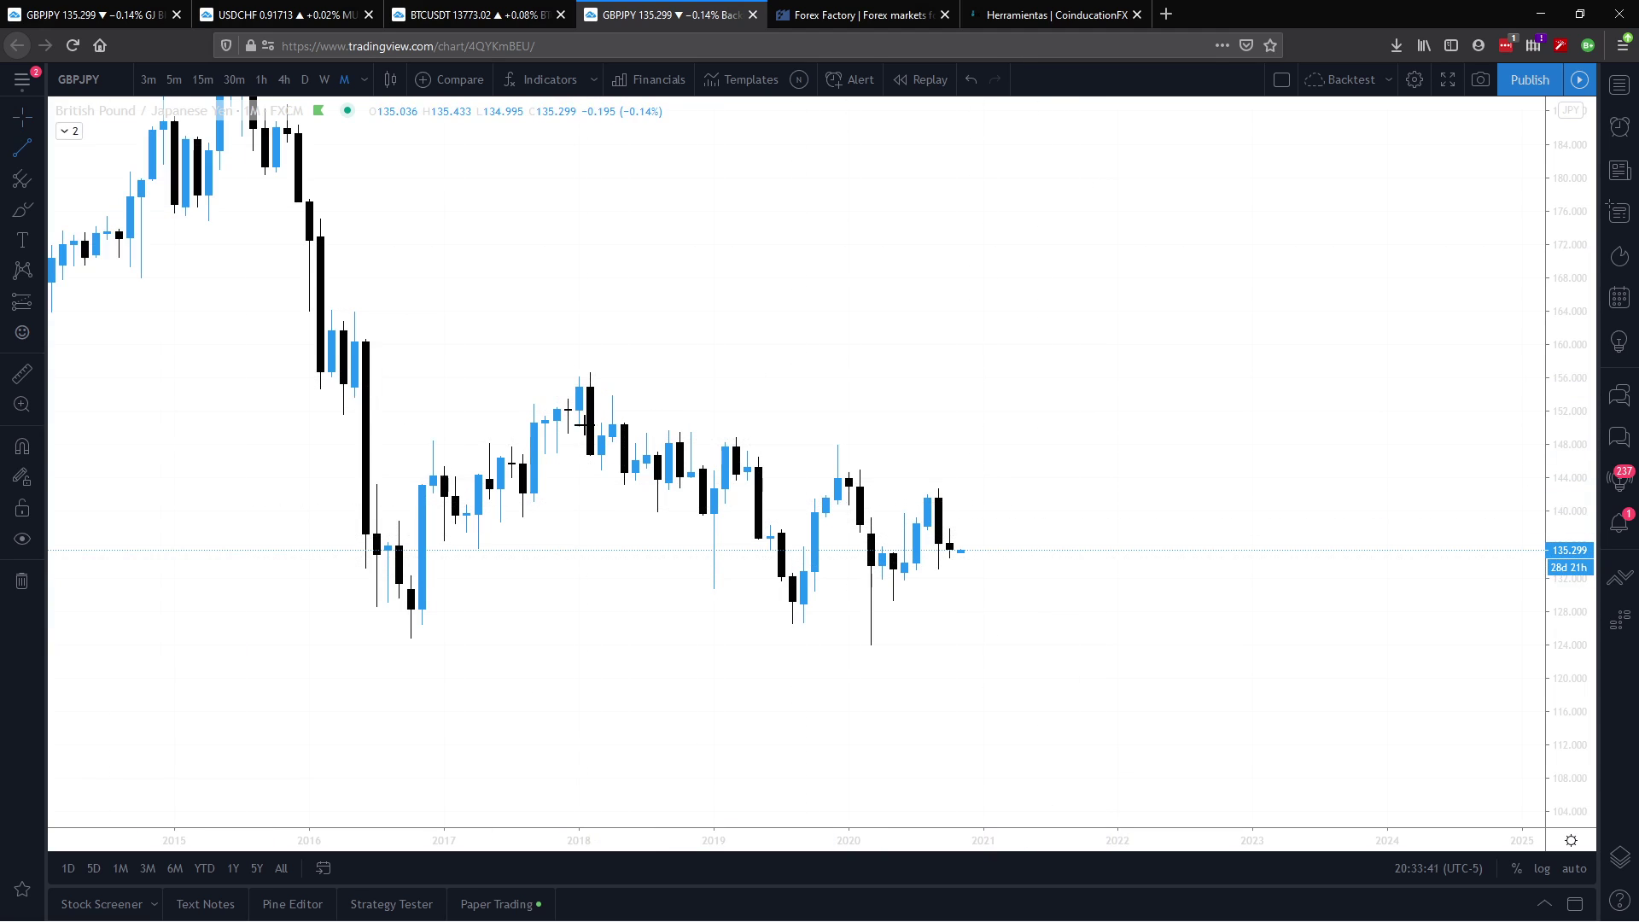
pyautogui.click(557, 376)
pyautogui.click(905, 486)
pyautogui.click(1118, 554)
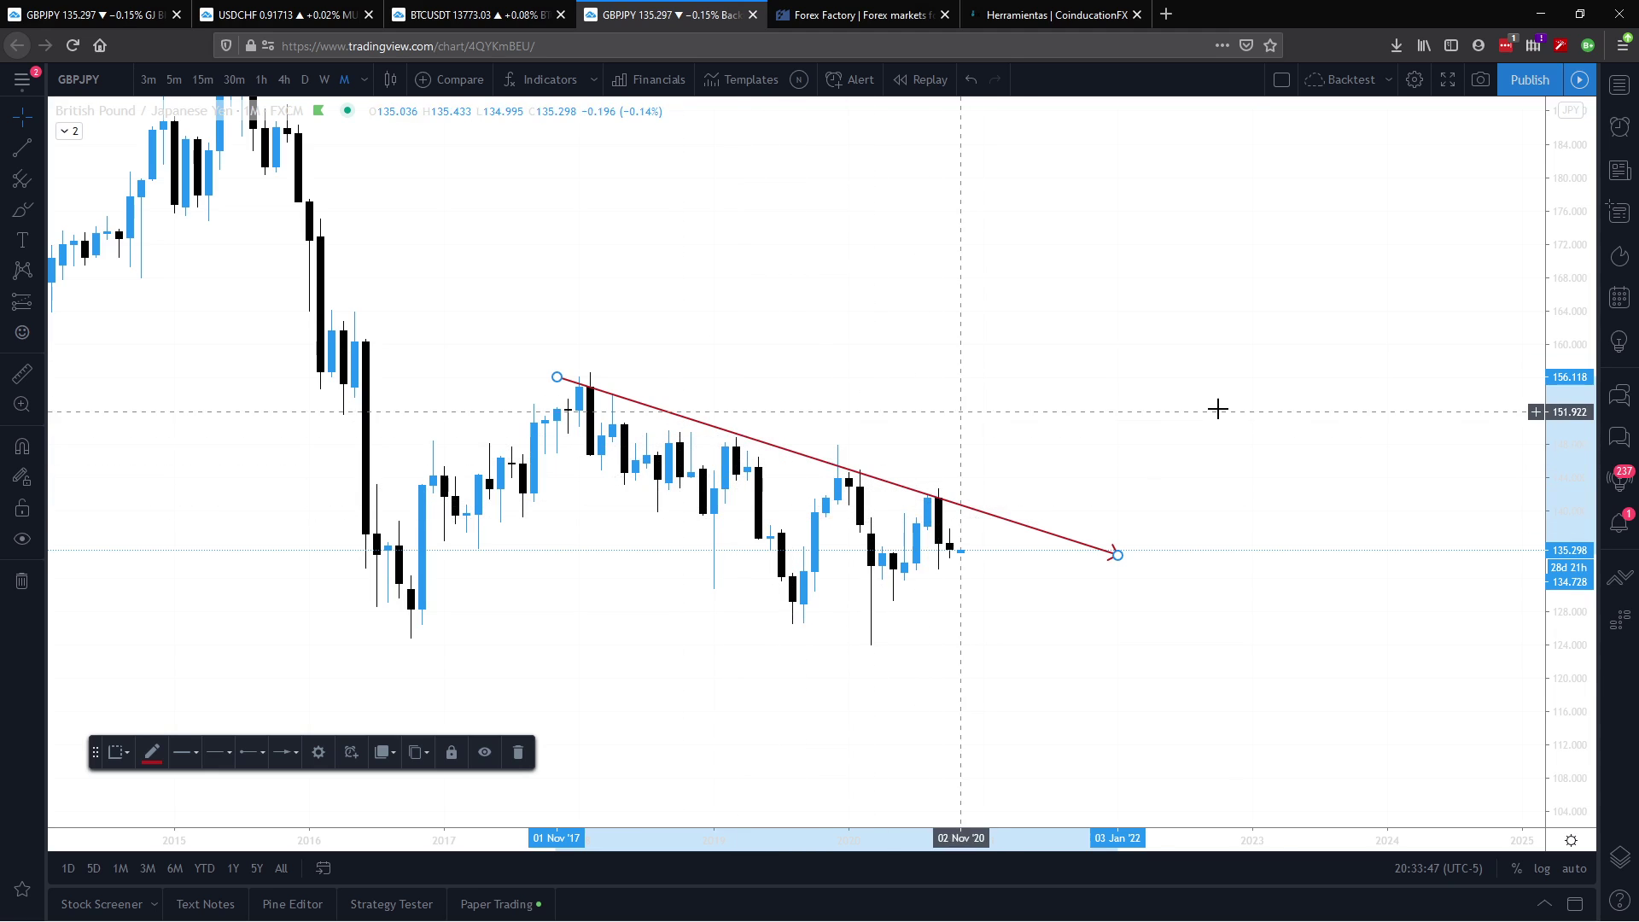
# Step: Draw a rising arrowed trend line from the March 2020 low to above 146
pyautogui.moveTo(1220, 410); pyautogui.dragTo(1064, 311)
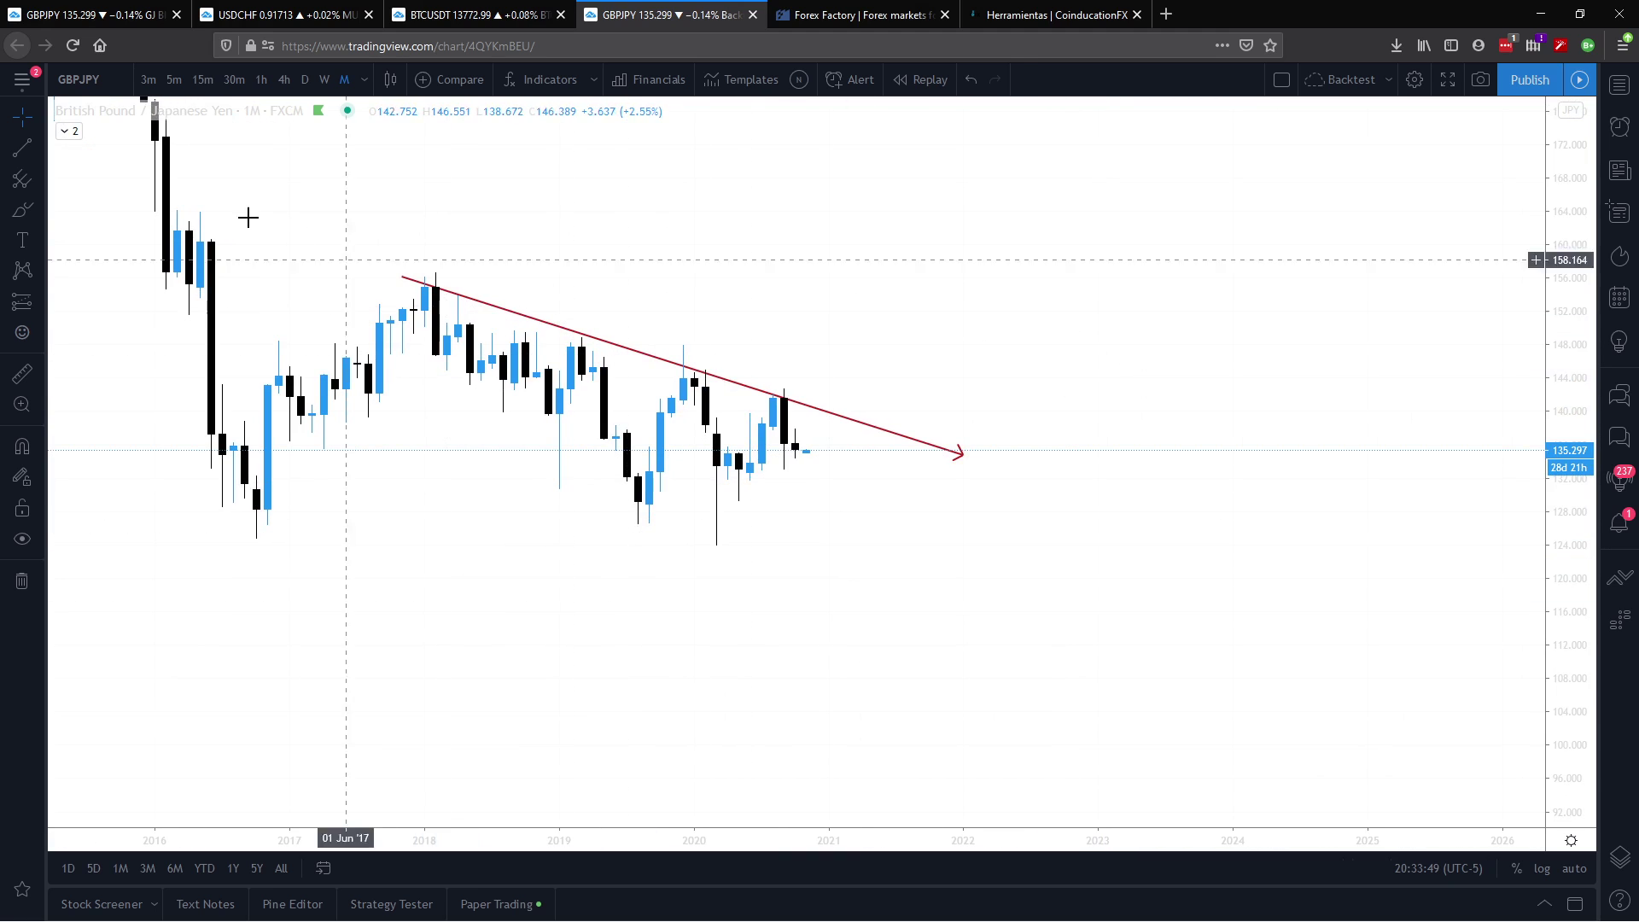
pyautogui.click(22, 147)
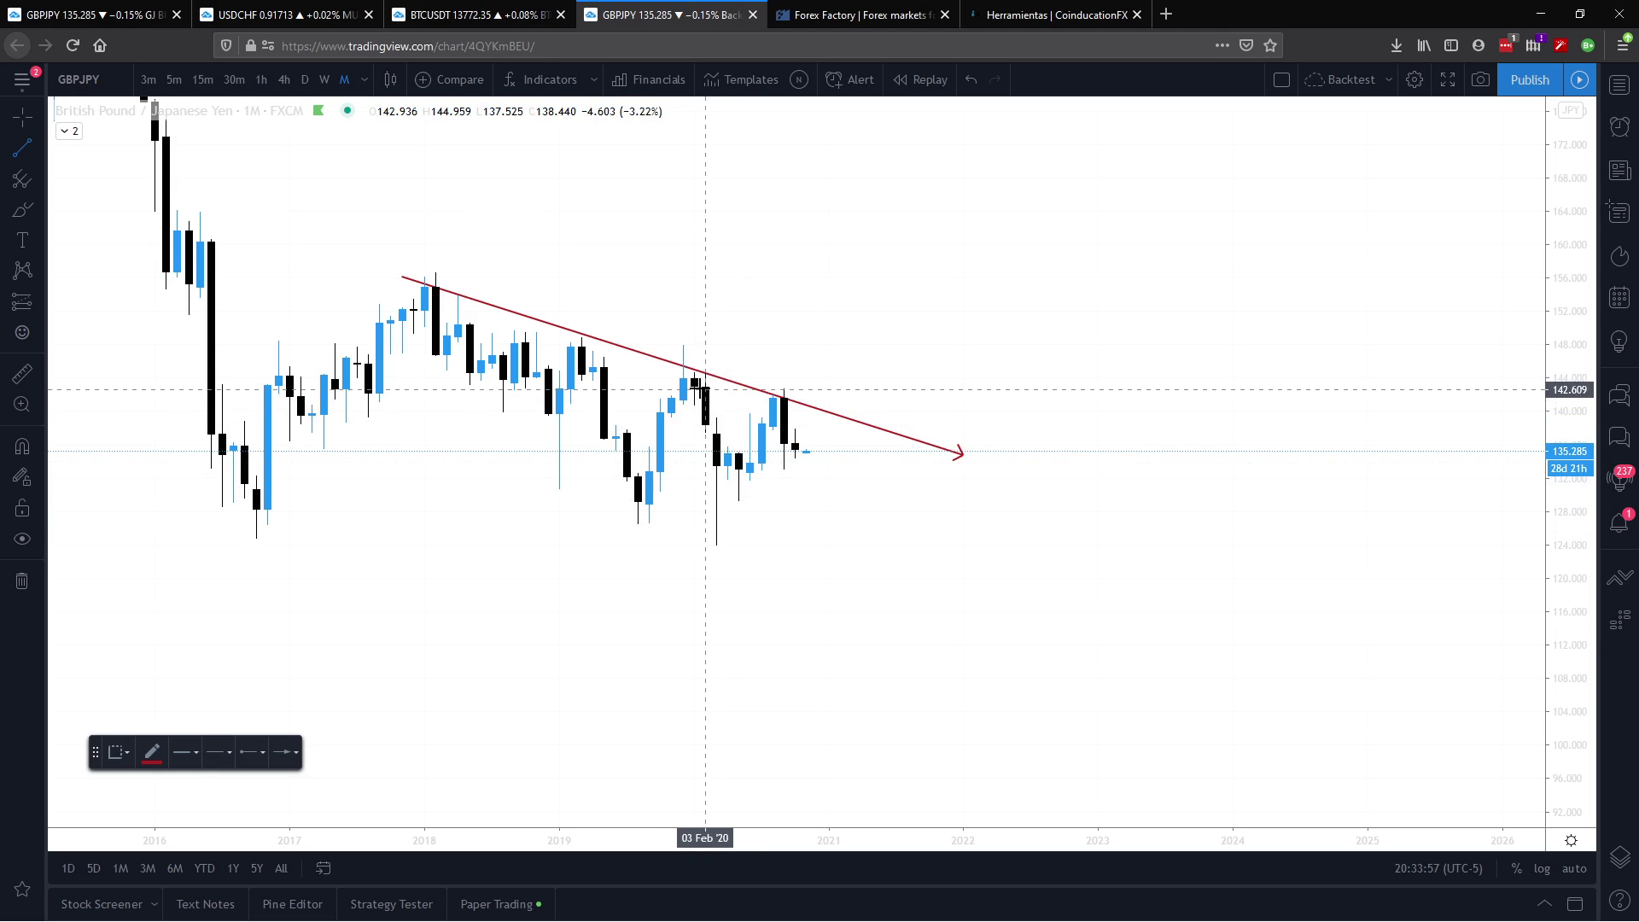
pyautogui.click(716, 524)
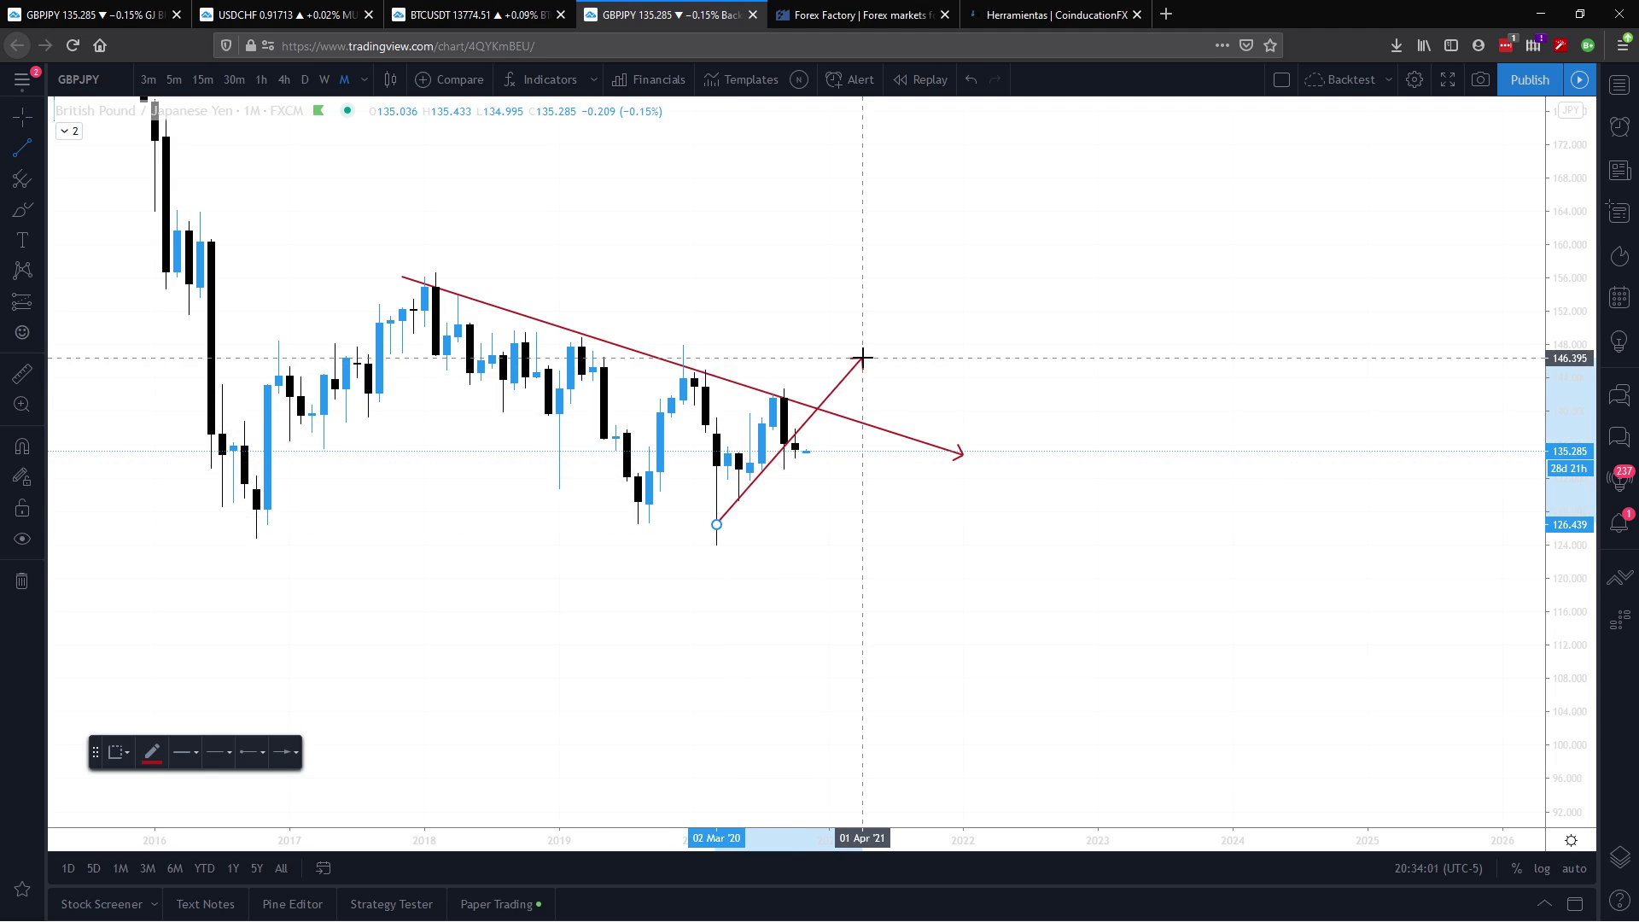
pyautogui.click(863, 357)
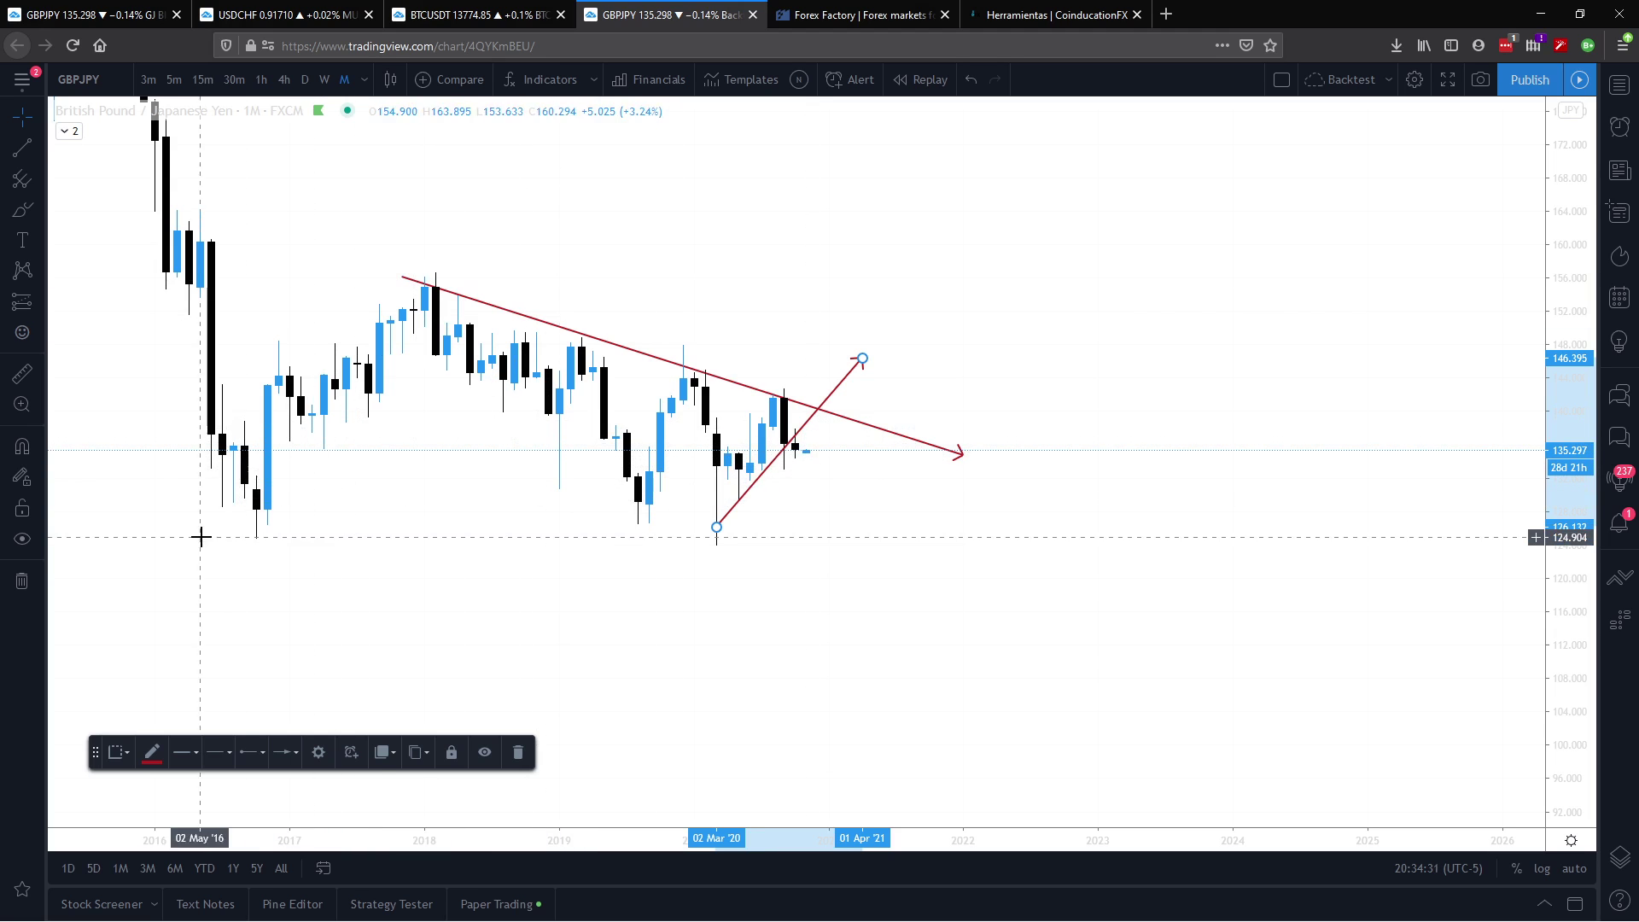
# Step: Draw a rectangle zone box across the 125–127.5 lows
pyautogui.click(31, 217)
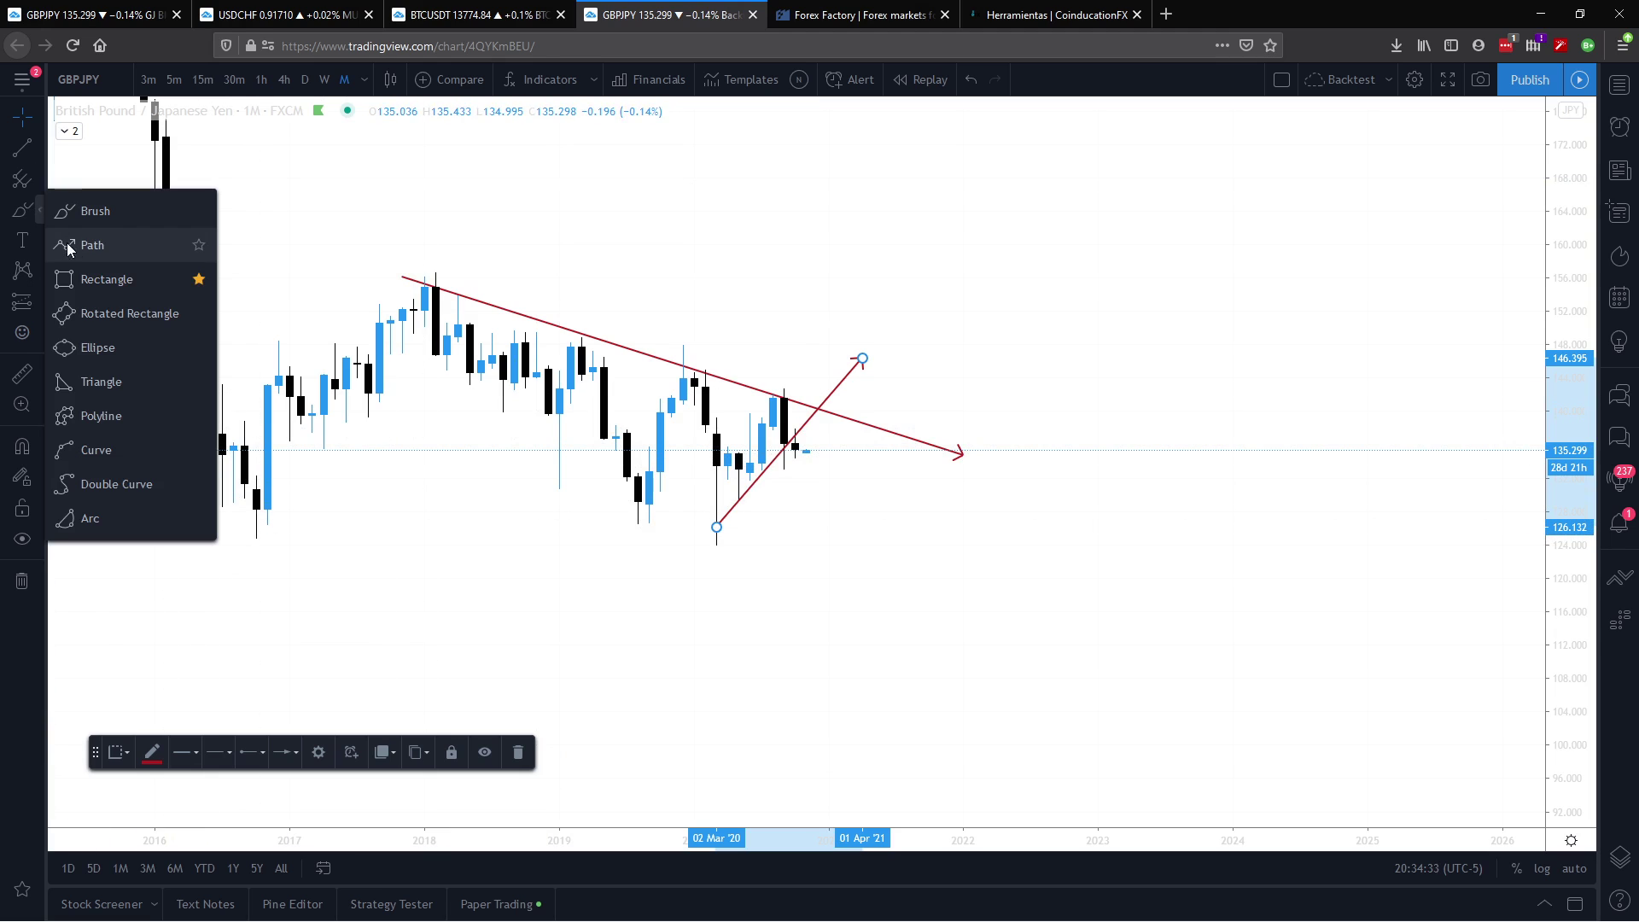
pyautogui.click(103, 278)
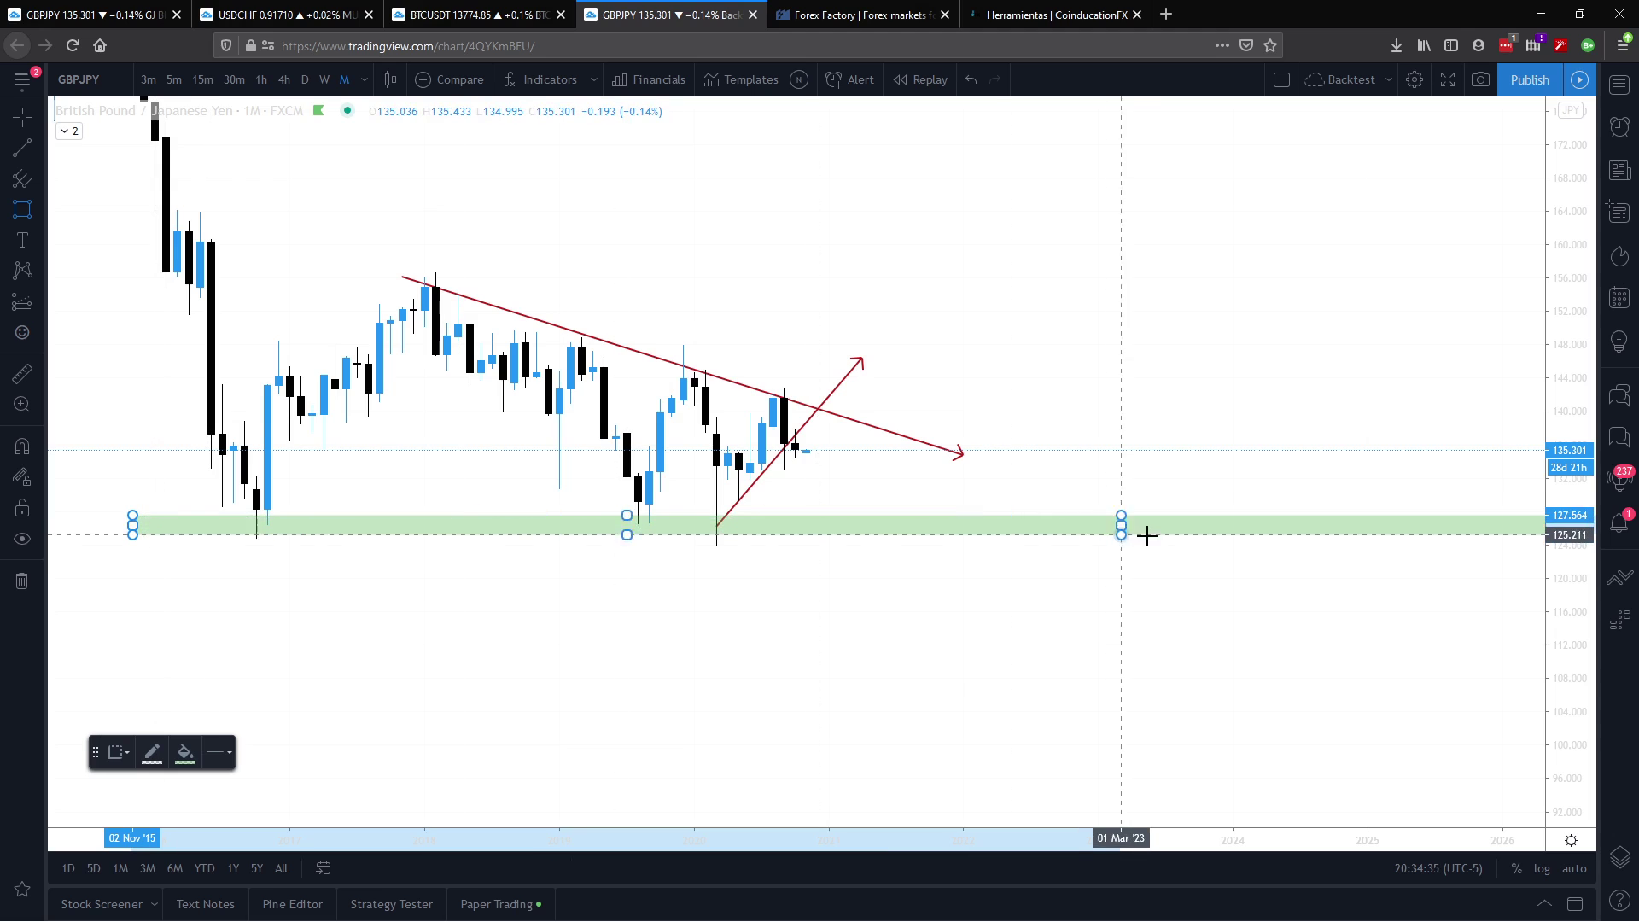
pyautogui.click(1154, 537)
pyautogui.rightClick(1078, 524)
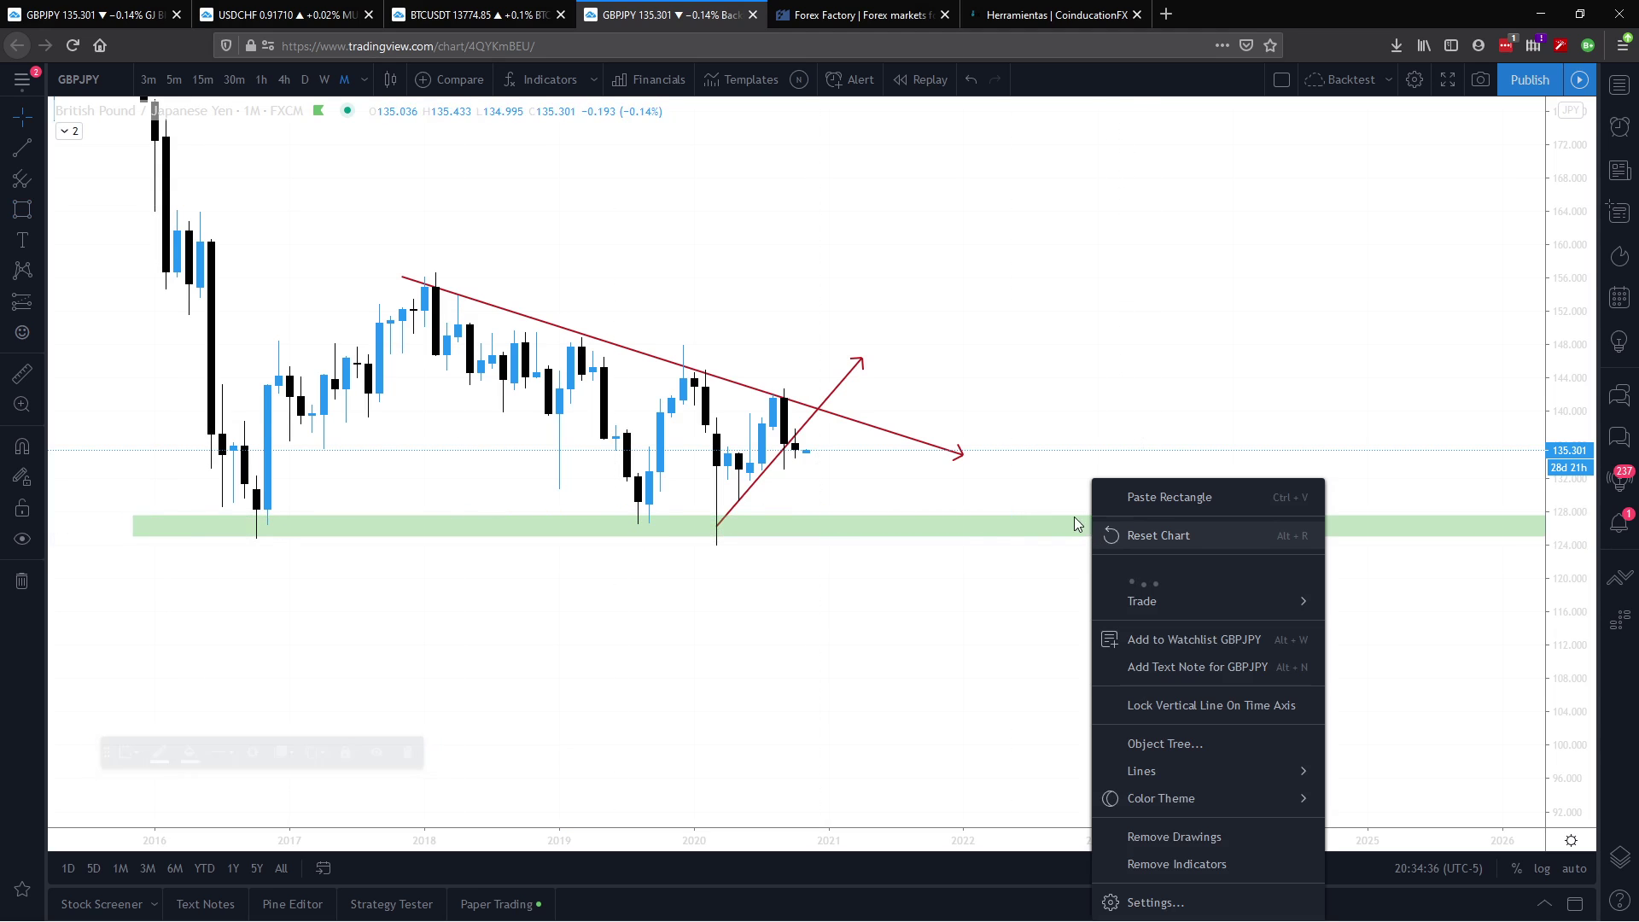
pyautogui.click(982, 525)
pyautogui.rightClick(962, 523)
pyautogui.click(958, 518)
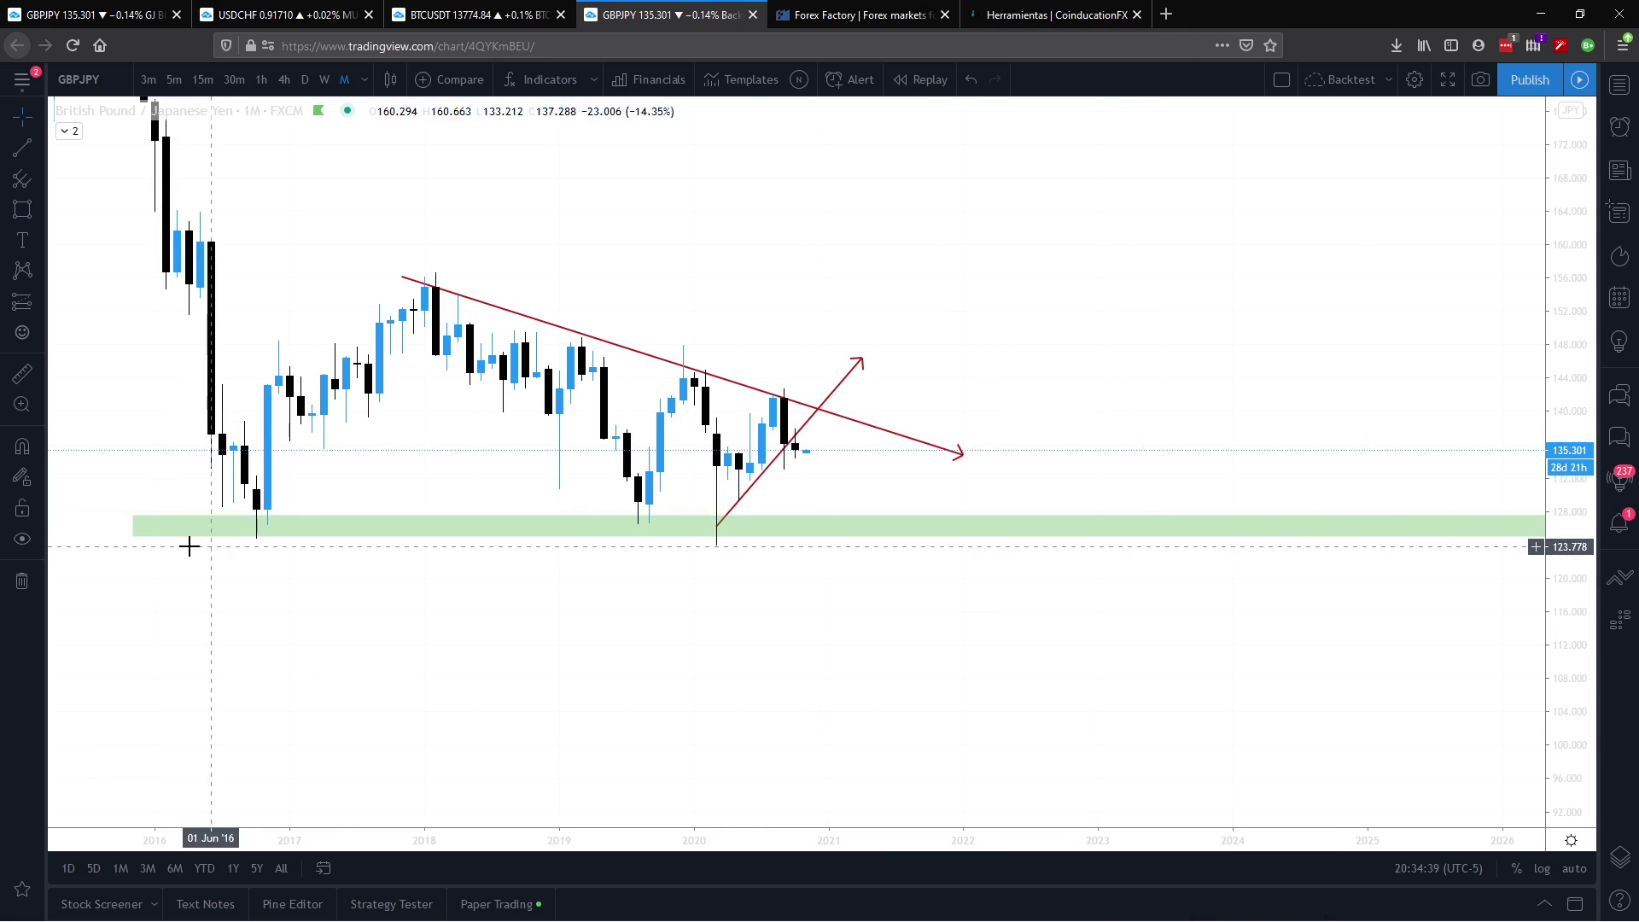
# Step: Apply the Daily SR template to the zone box and pull the descending line's end slightly left
pyautogui.click(132, 521)
pyautogui.rightClick(134, 523)
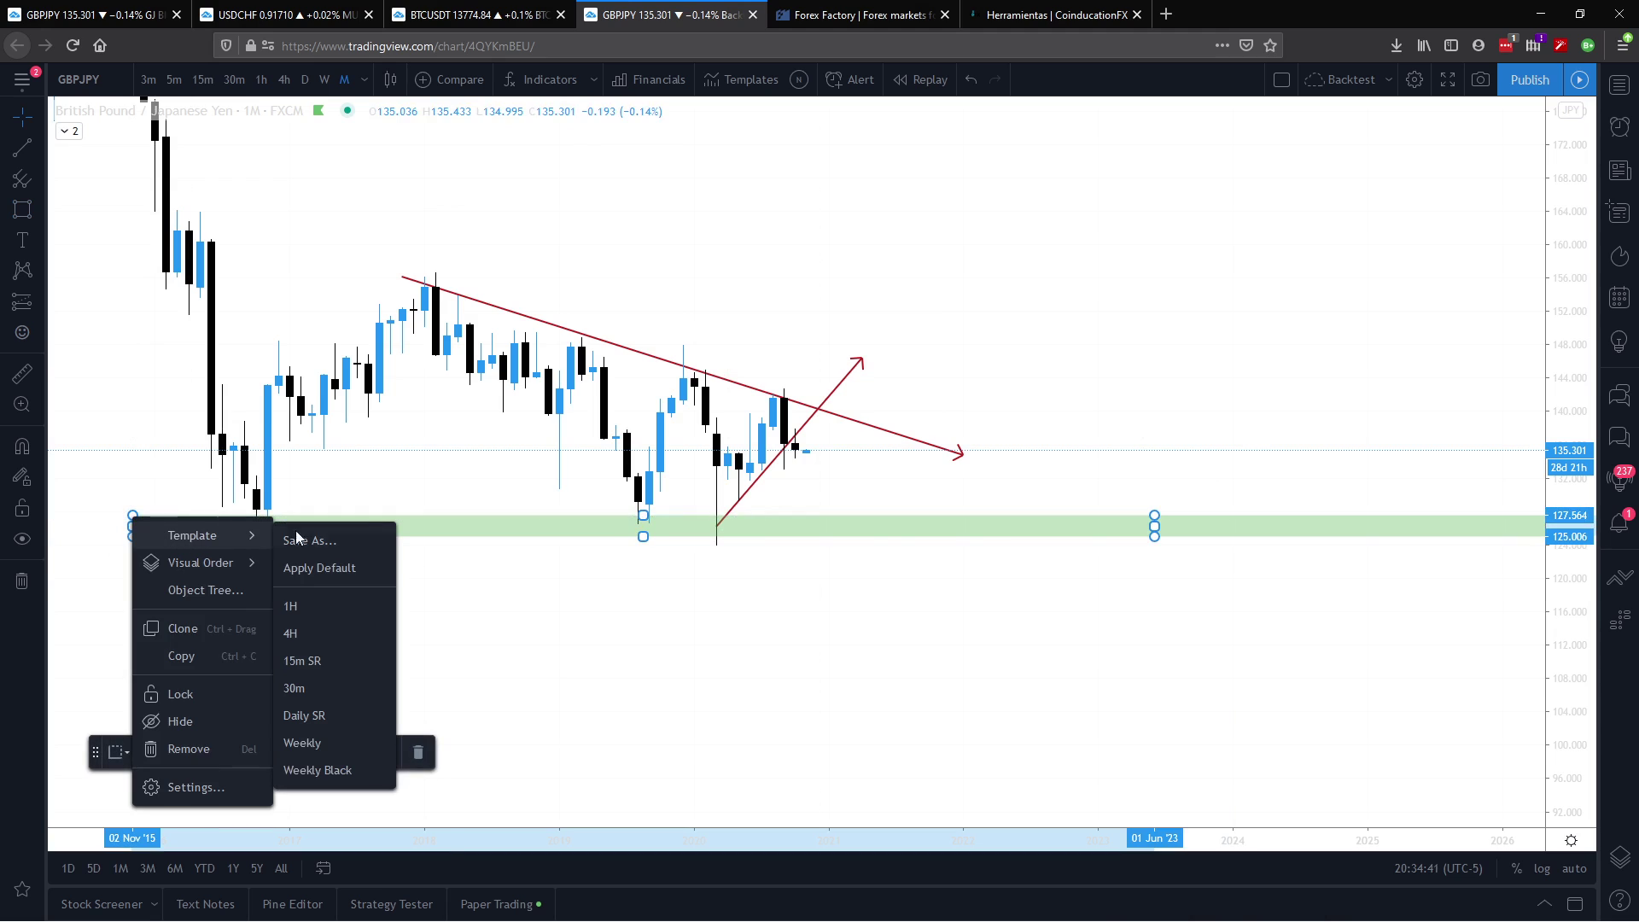
pyautogui.click(326, 720)
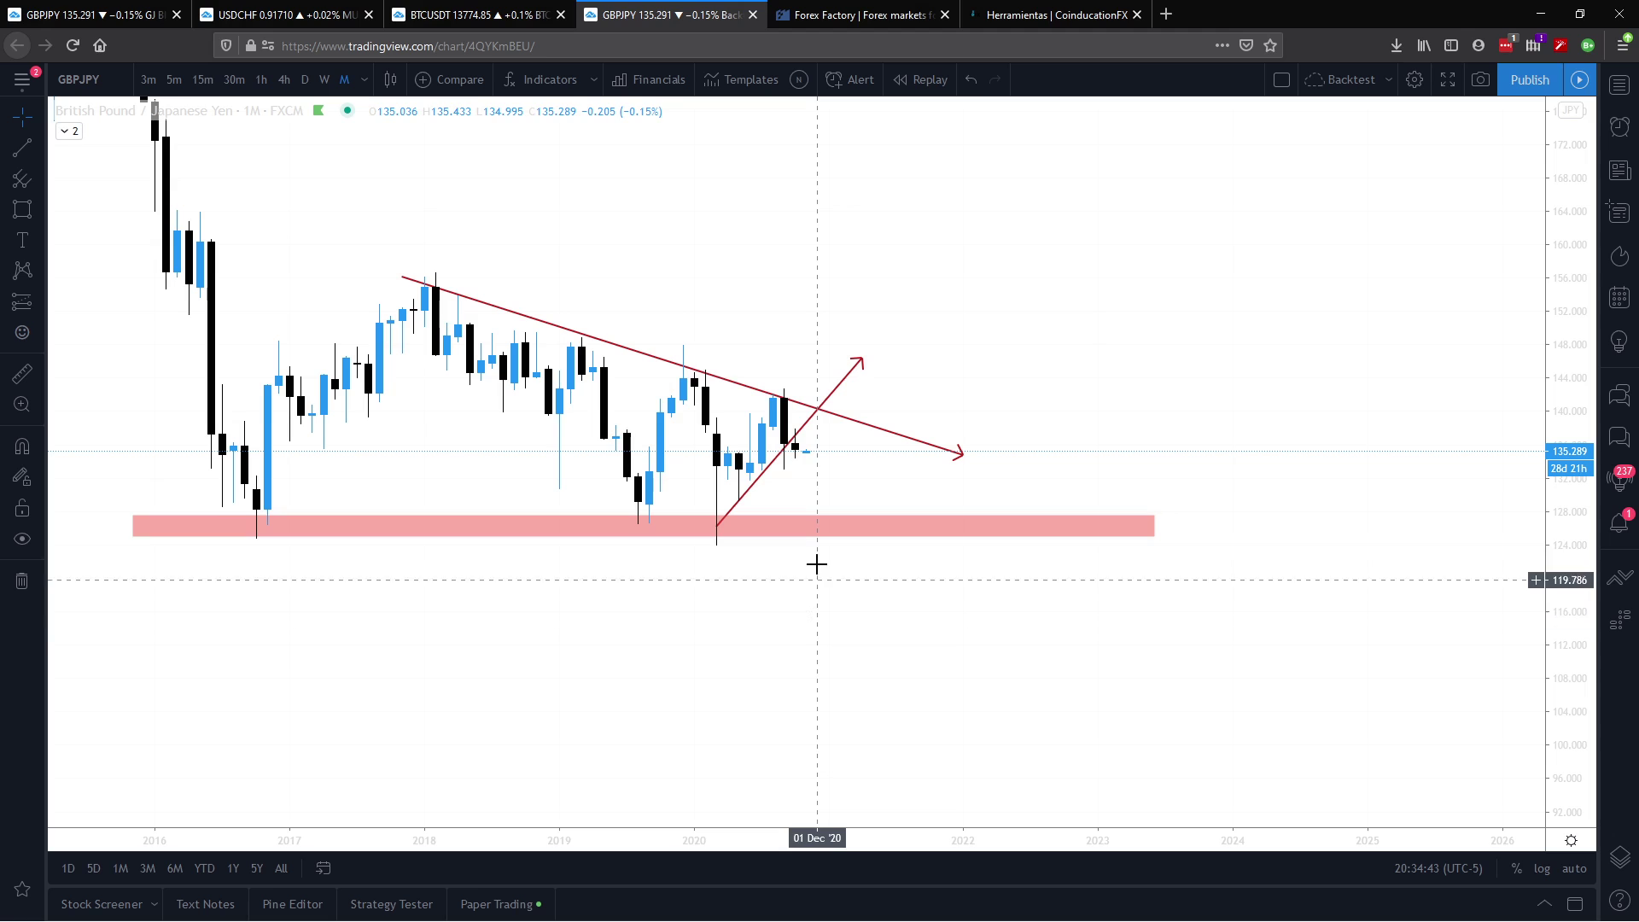
pyautogui.click(211, 543)
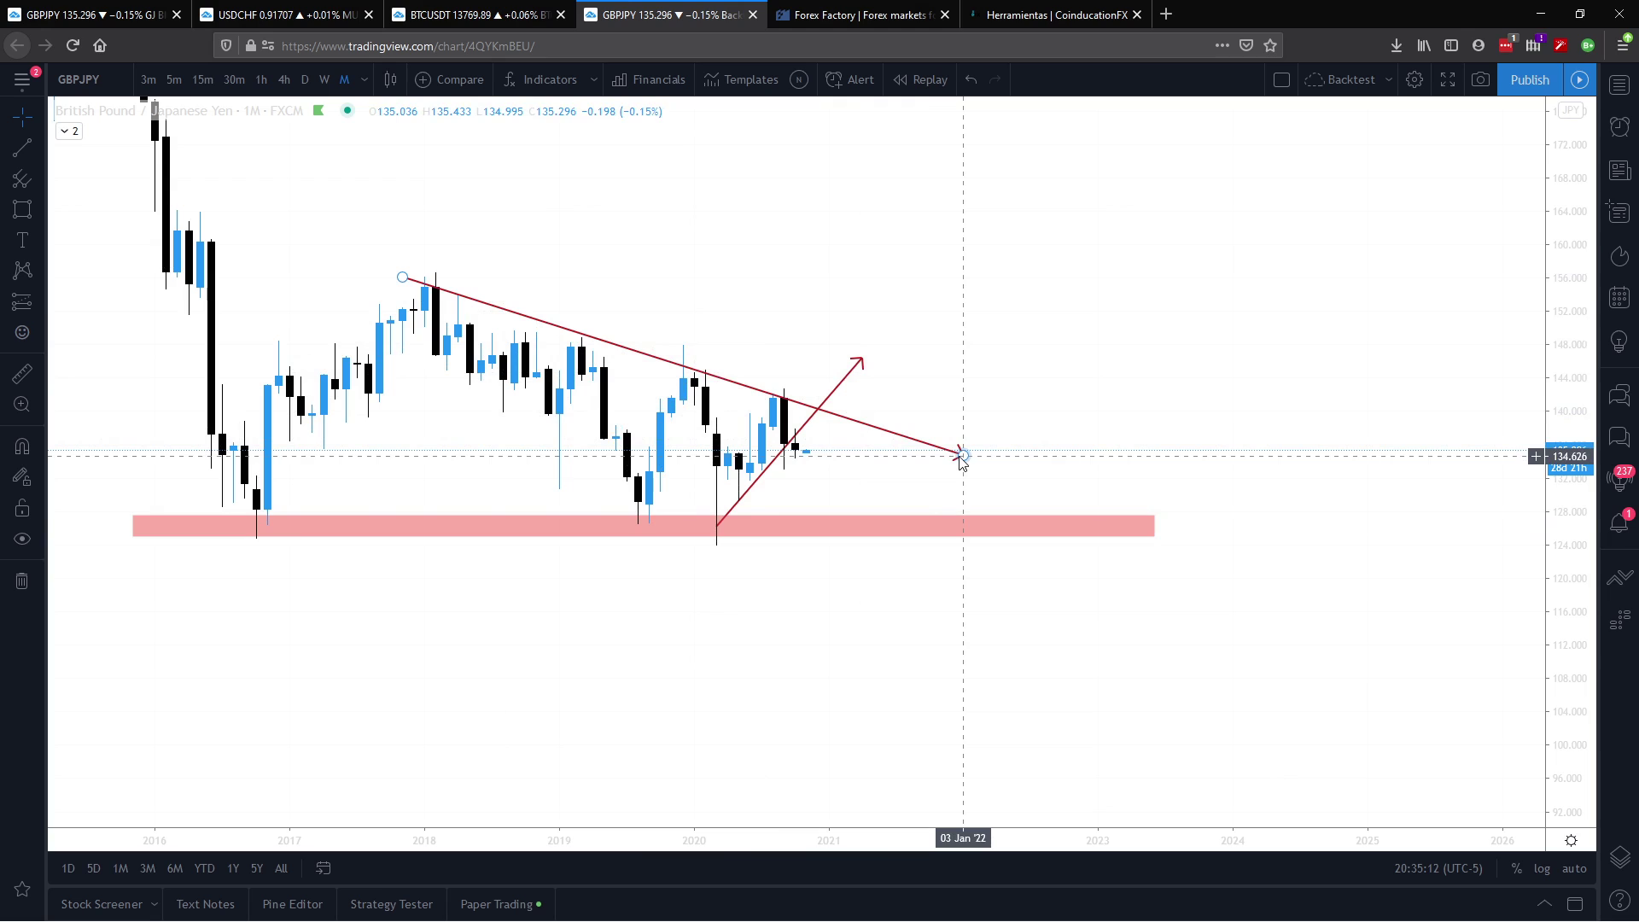
pyautogui.moveTo(964, 463); pyautogui.dragTo(958, 455)
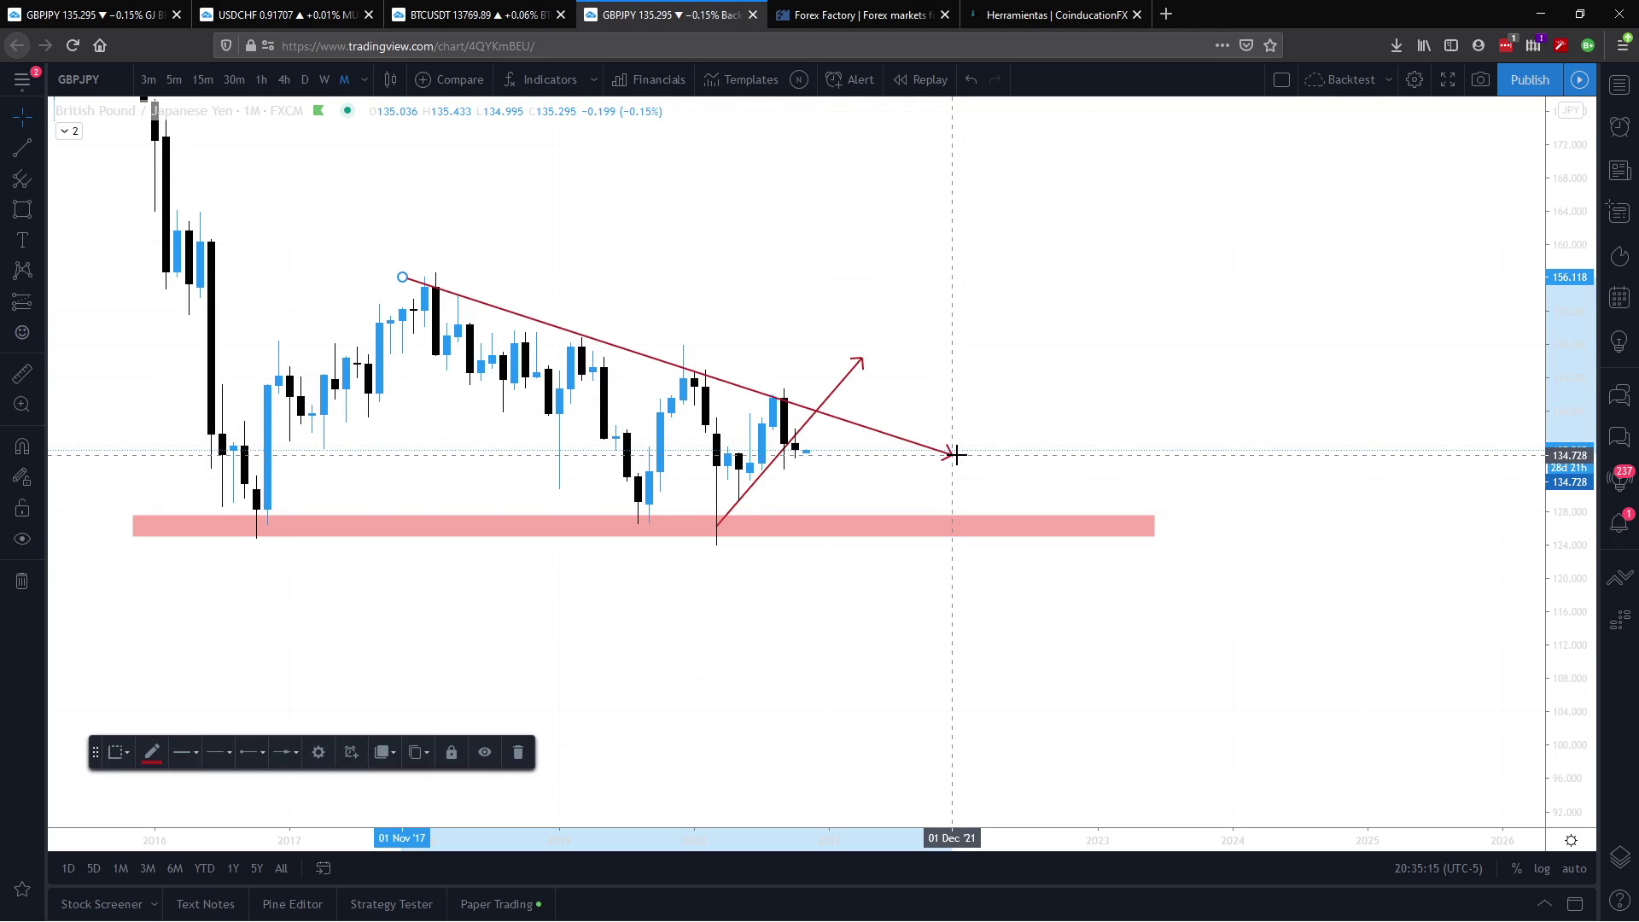
pyautogui.click(649, 294)
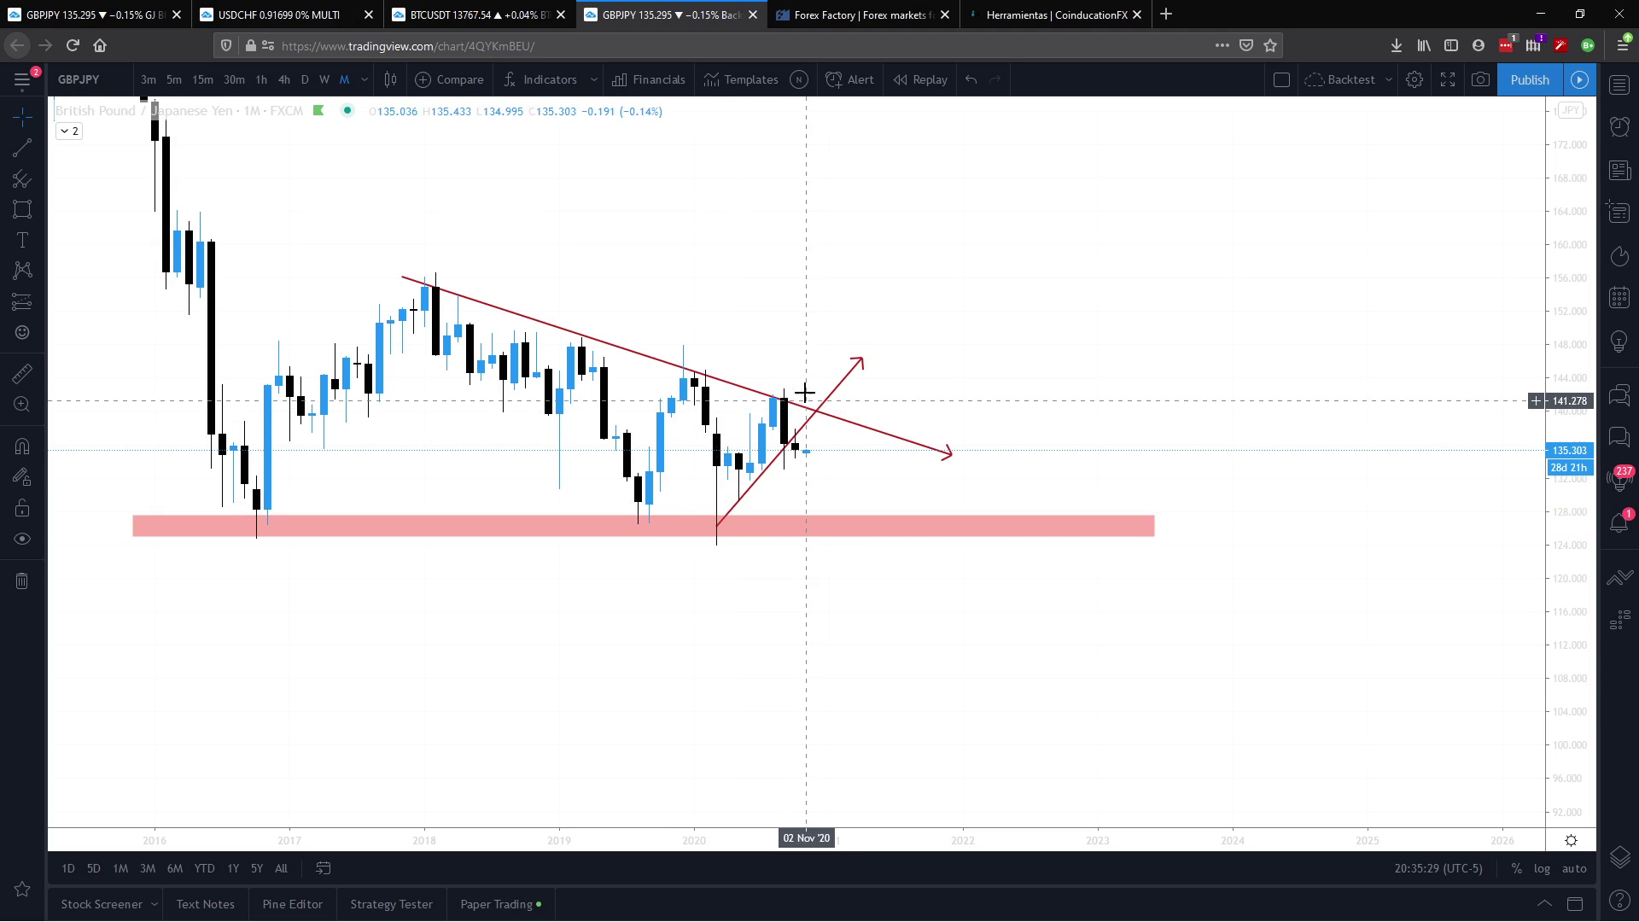
# Step: Switch to weekly candles and move the rising line's start down to the 125.0 low
pyautogui.click(325, 80)
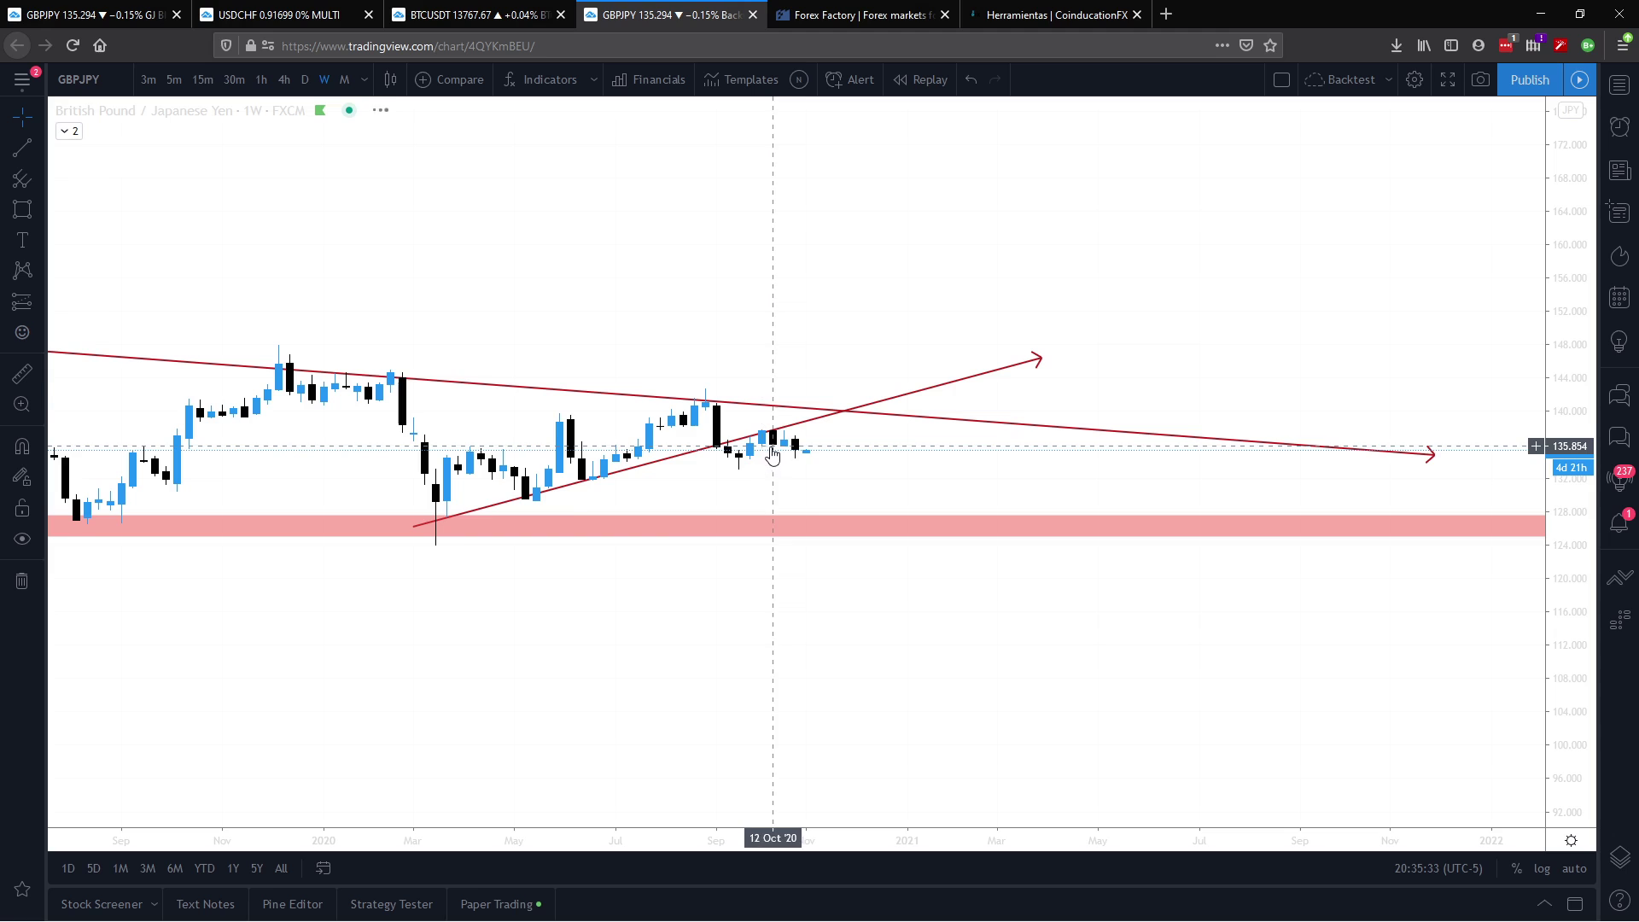
pyautogui.moveTo(1567, 619); pyautogui.dragTo(1570, 649)
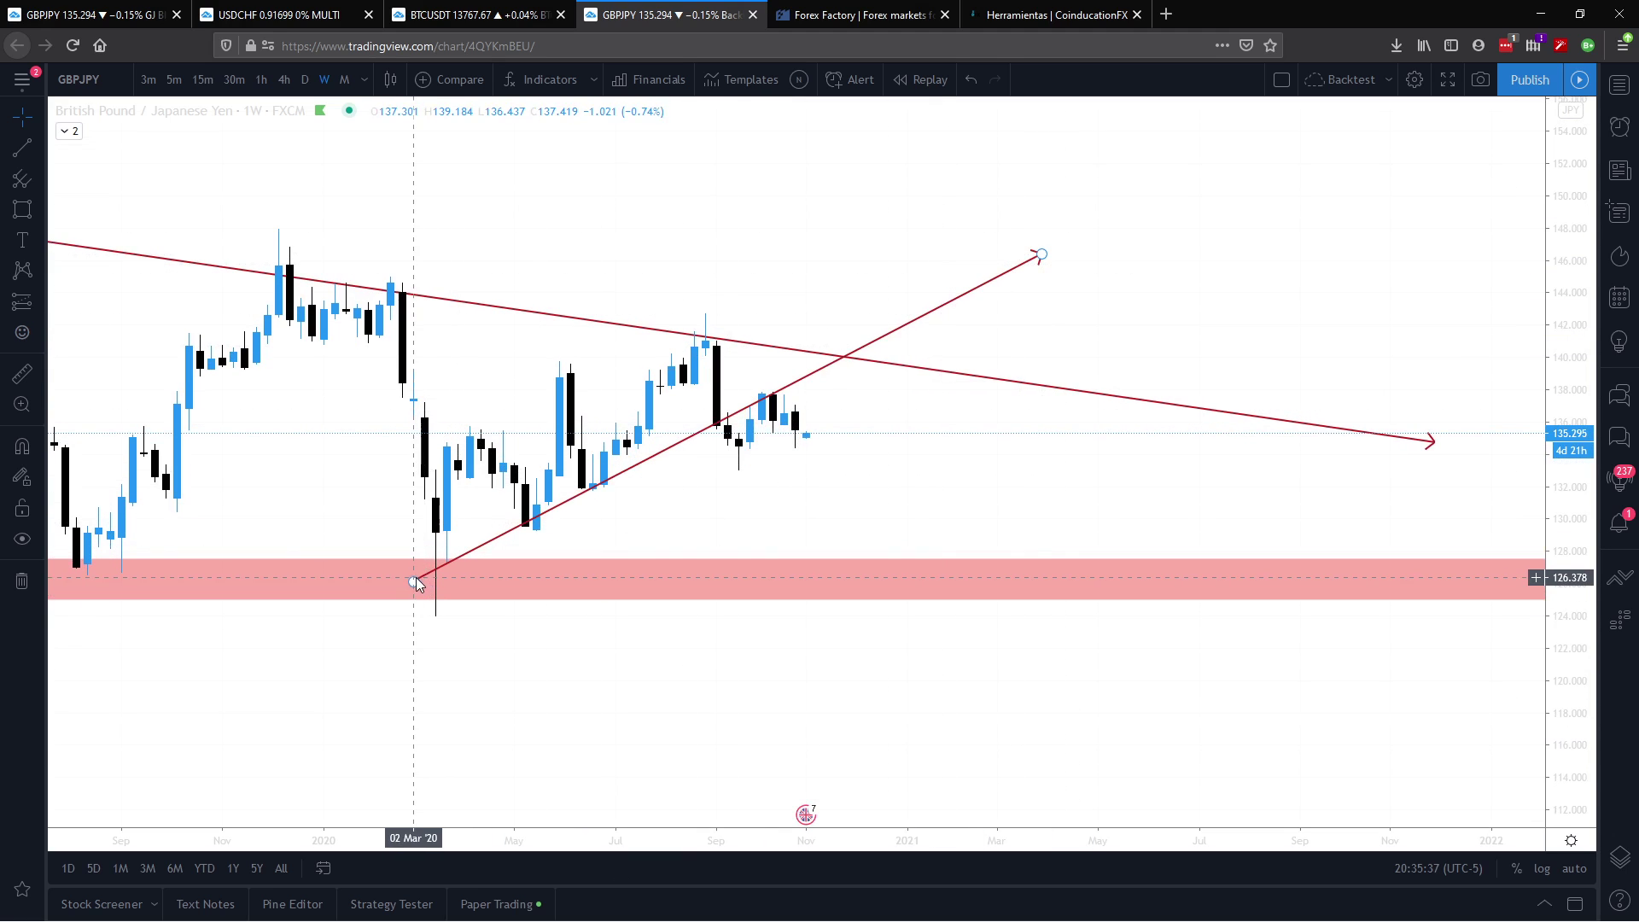
pyautogui.moveTo(415, 580); pyautogui.dragTo(413, 599)
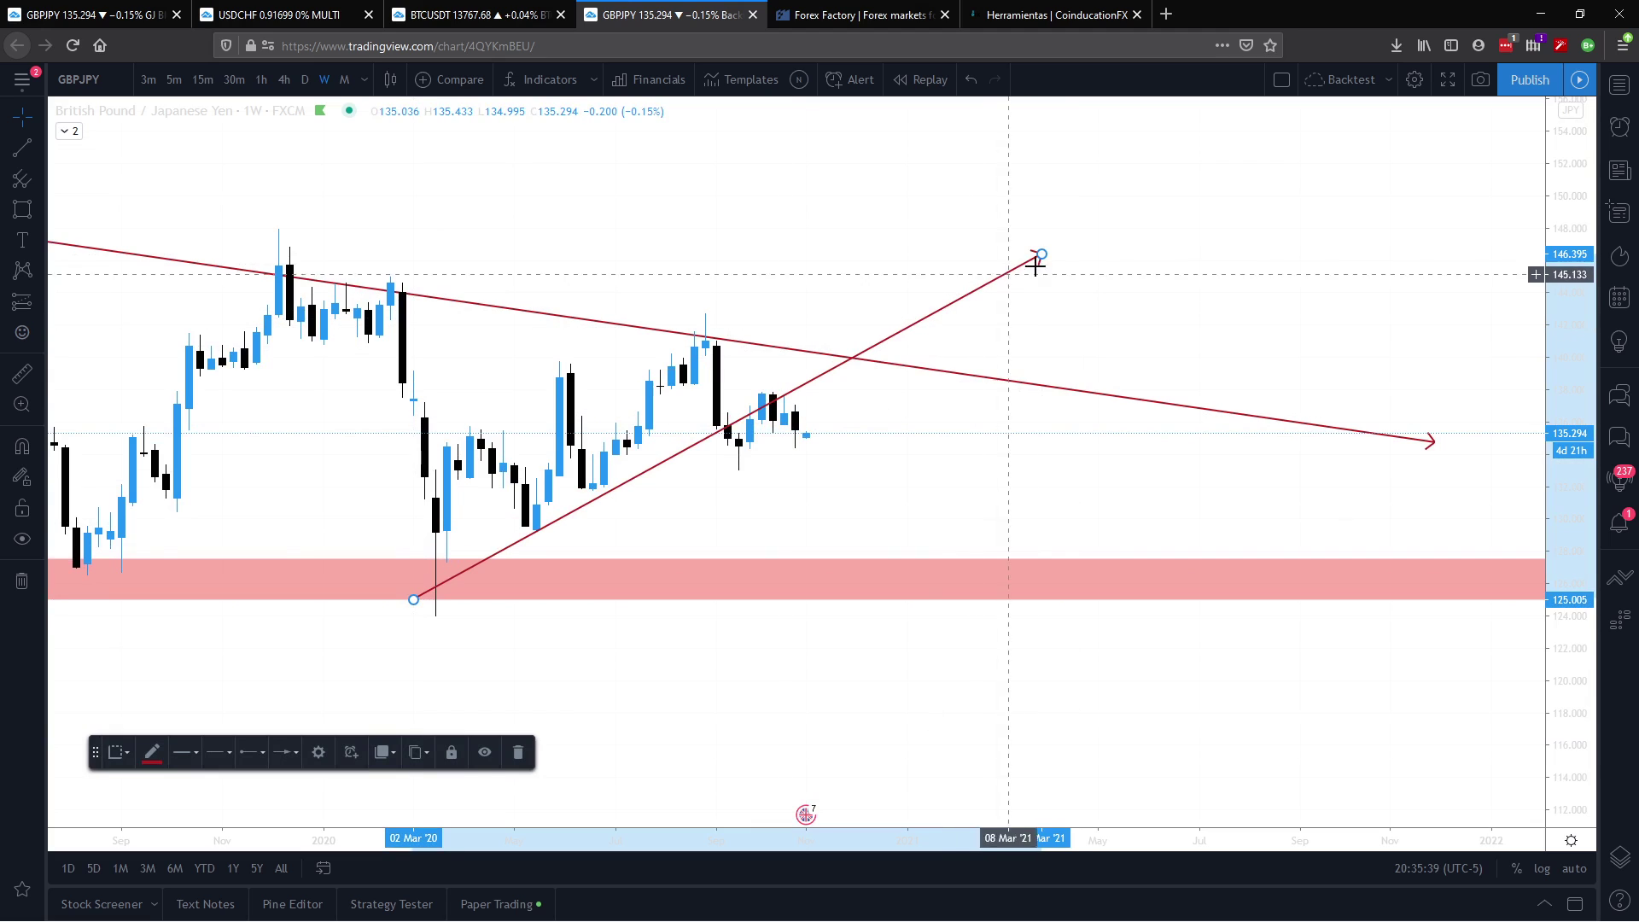
pyautogui.moveTo(1041, 255); pyautogui.dragTo(1030, 238)
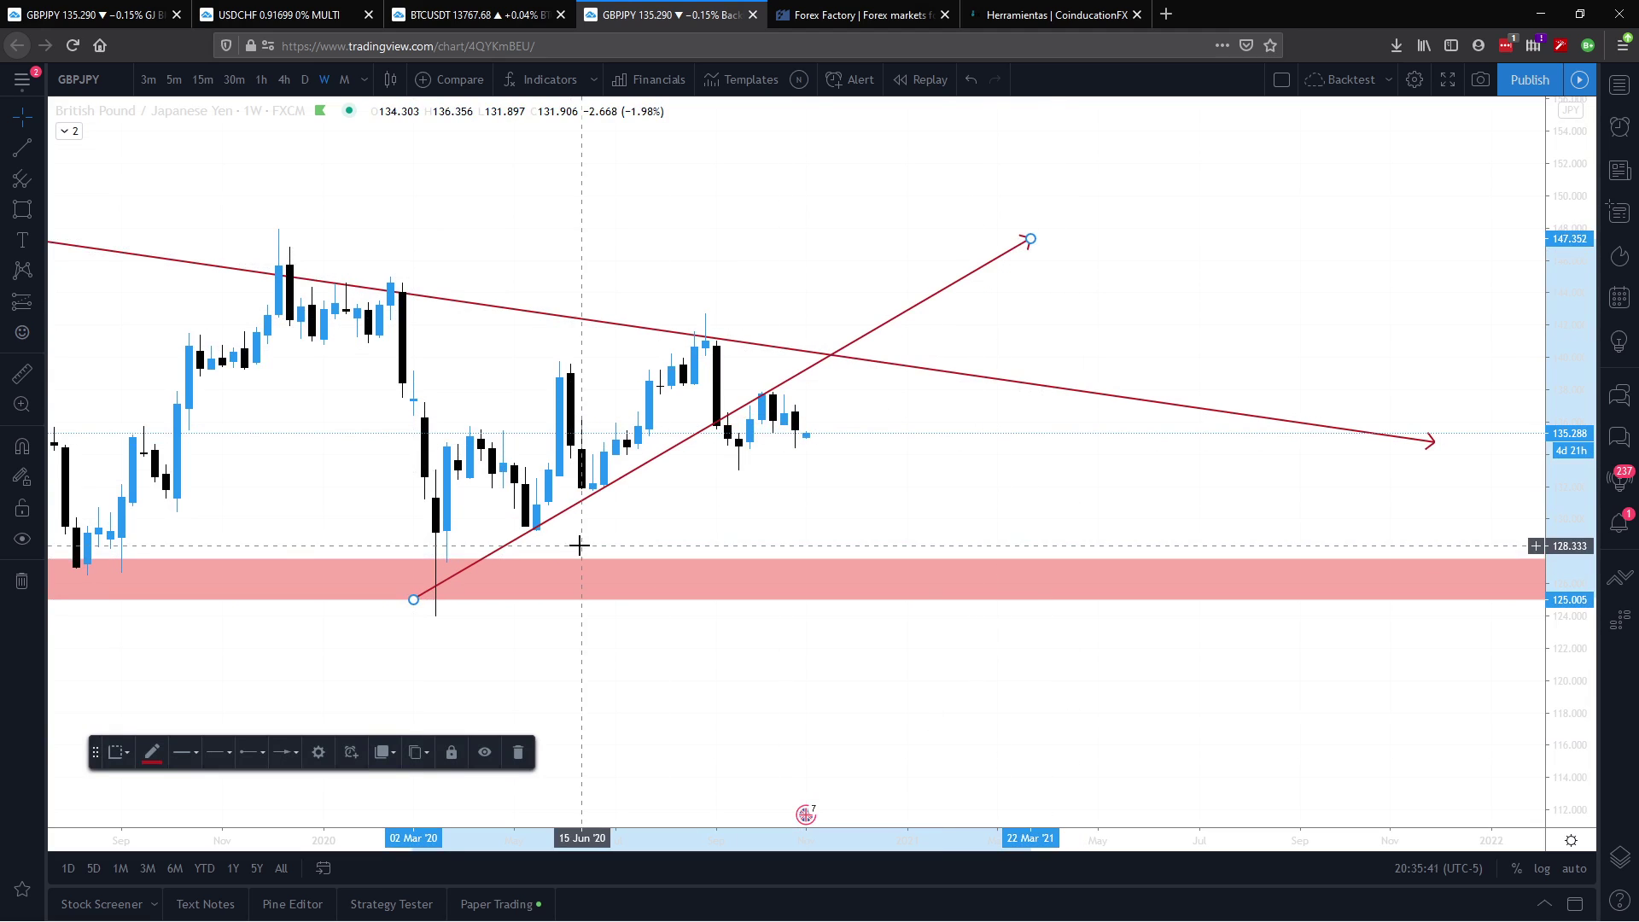
pyautogui.moveTo(468, 612); pyautogui.dragTo(429, 579)
pyautogui.click(376, 572)
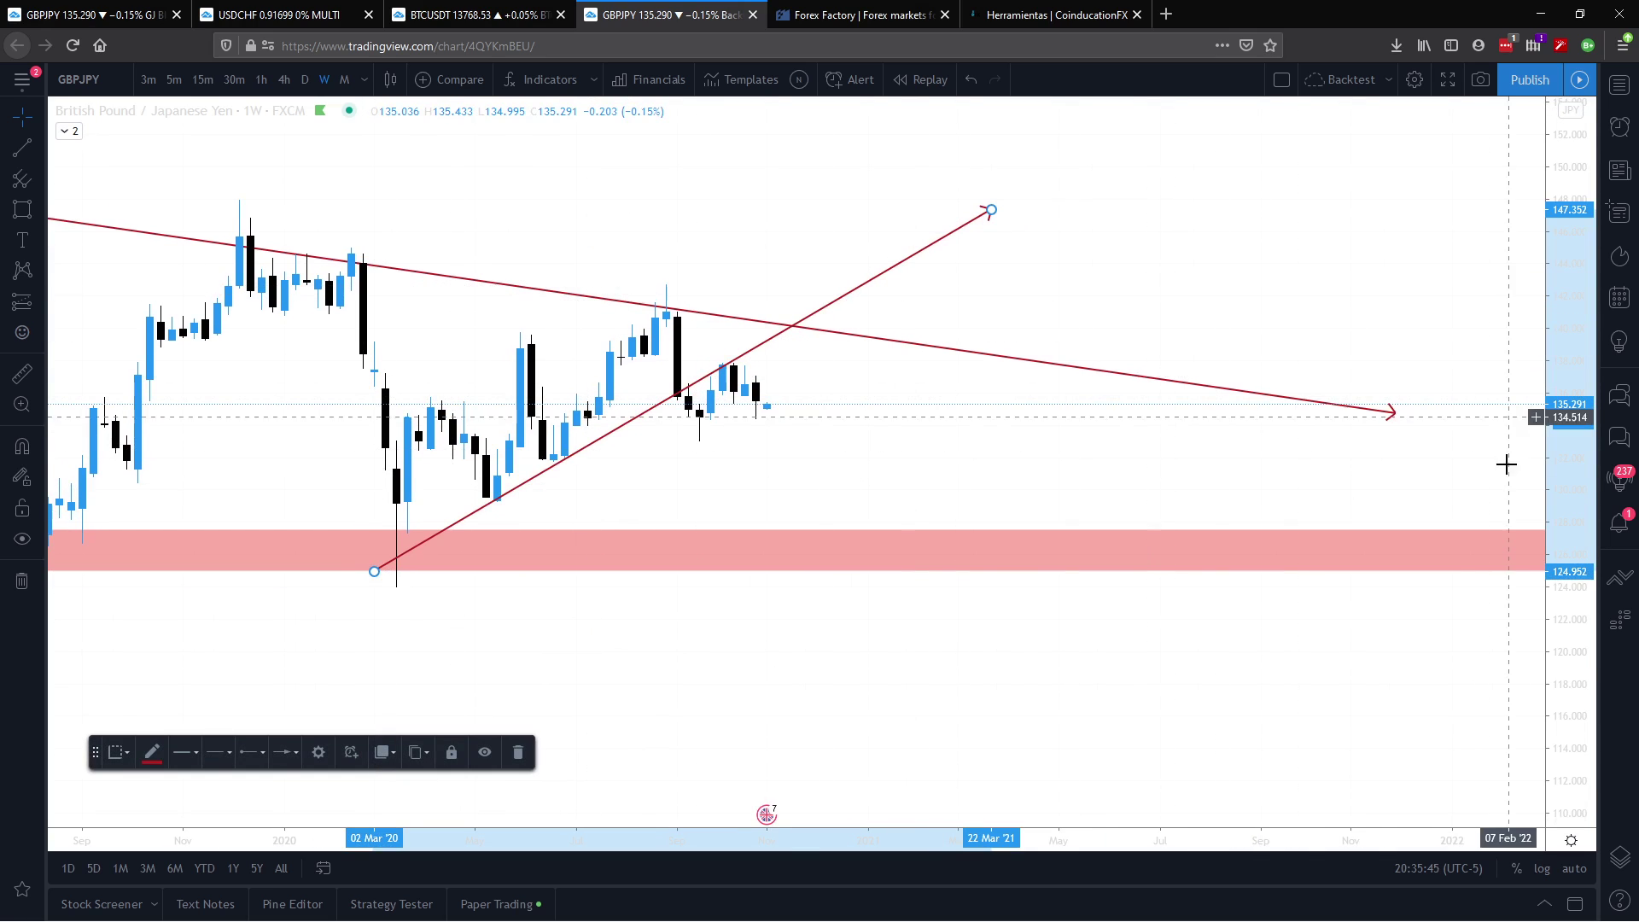
pyautogui.moveTo(1507, 439); pyautogui.dragTo(1041, 484)
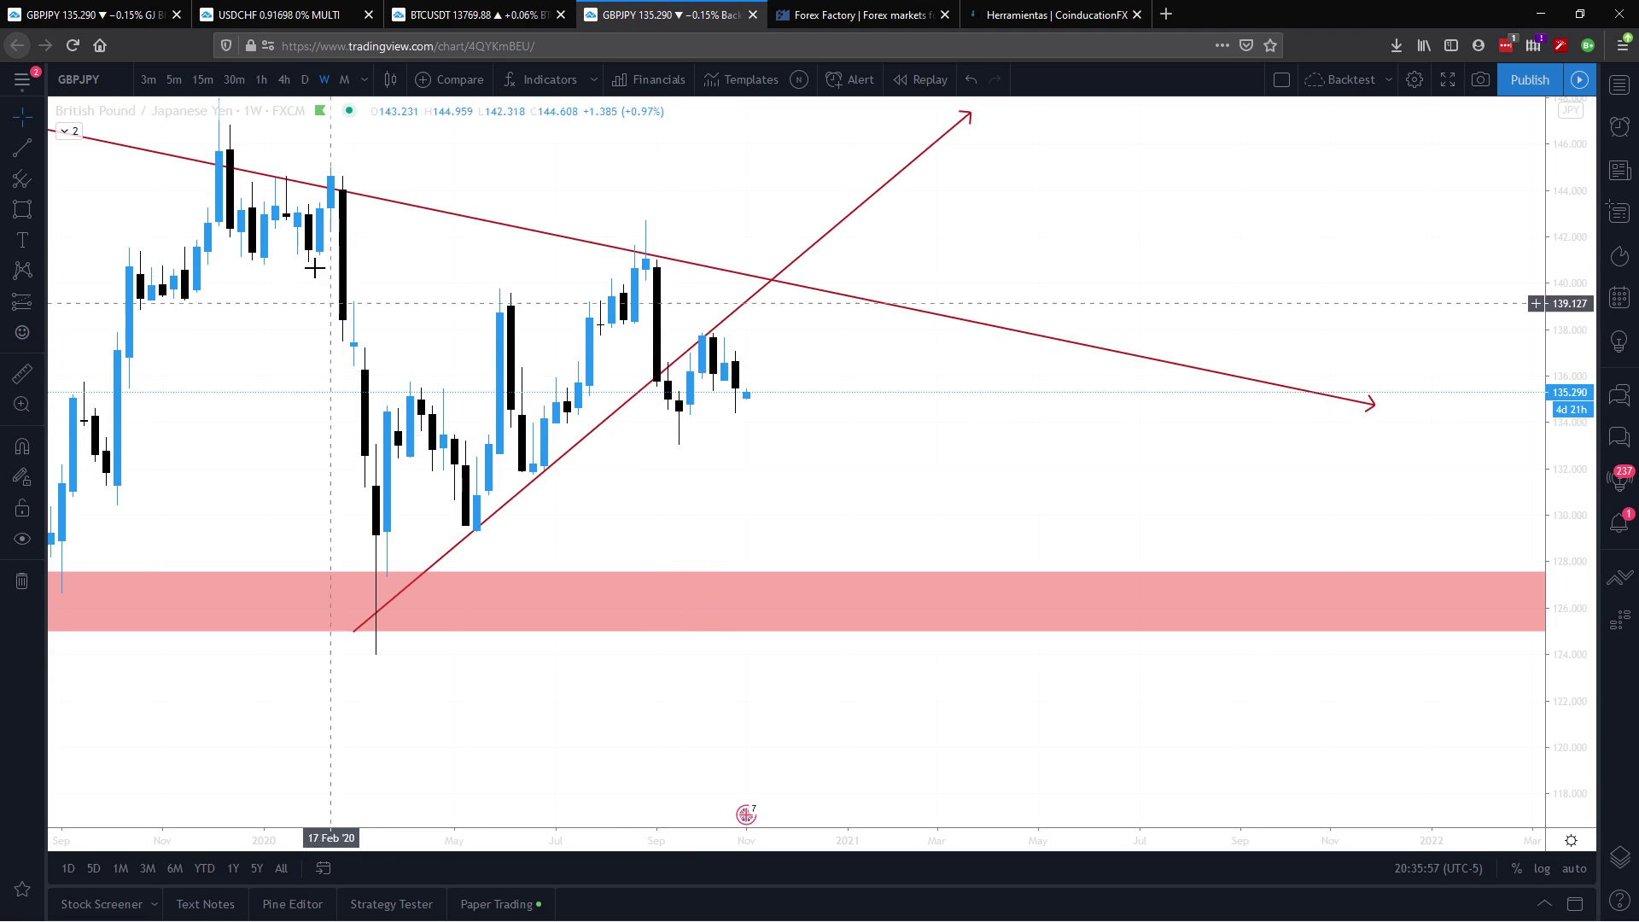
# Step: Draw a thin pink rectangle near 135.5, extending its left edge back to May 2019
pyautogui.hscroll(-2, 60, 195)
pyautogui.click(38, 212)
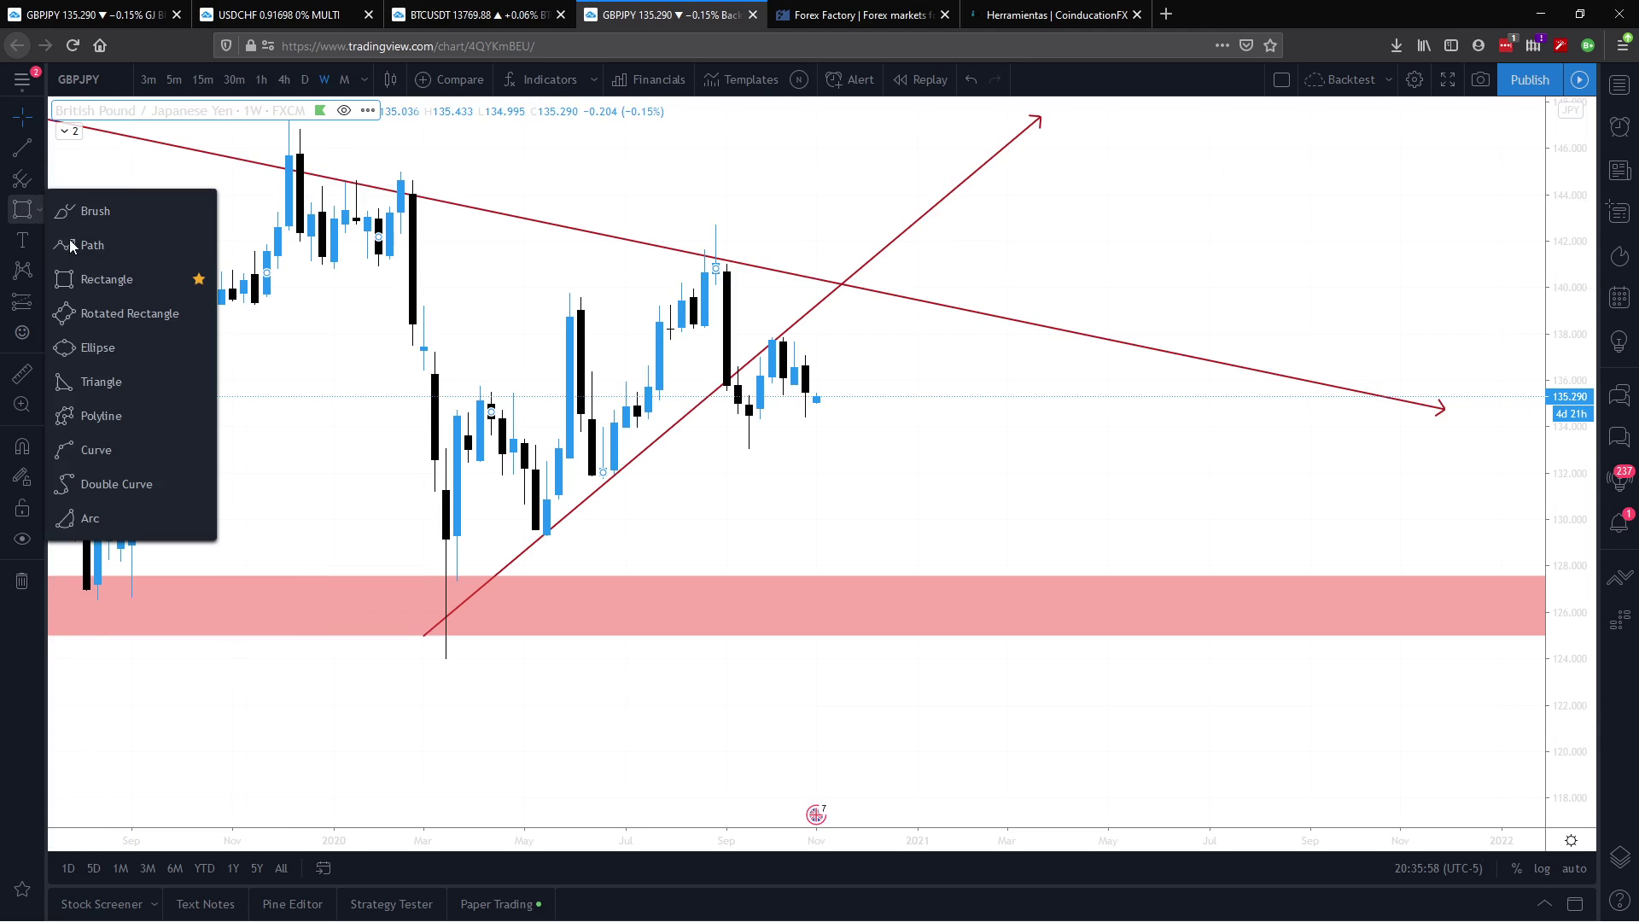
pyautogui.click(114, 275)
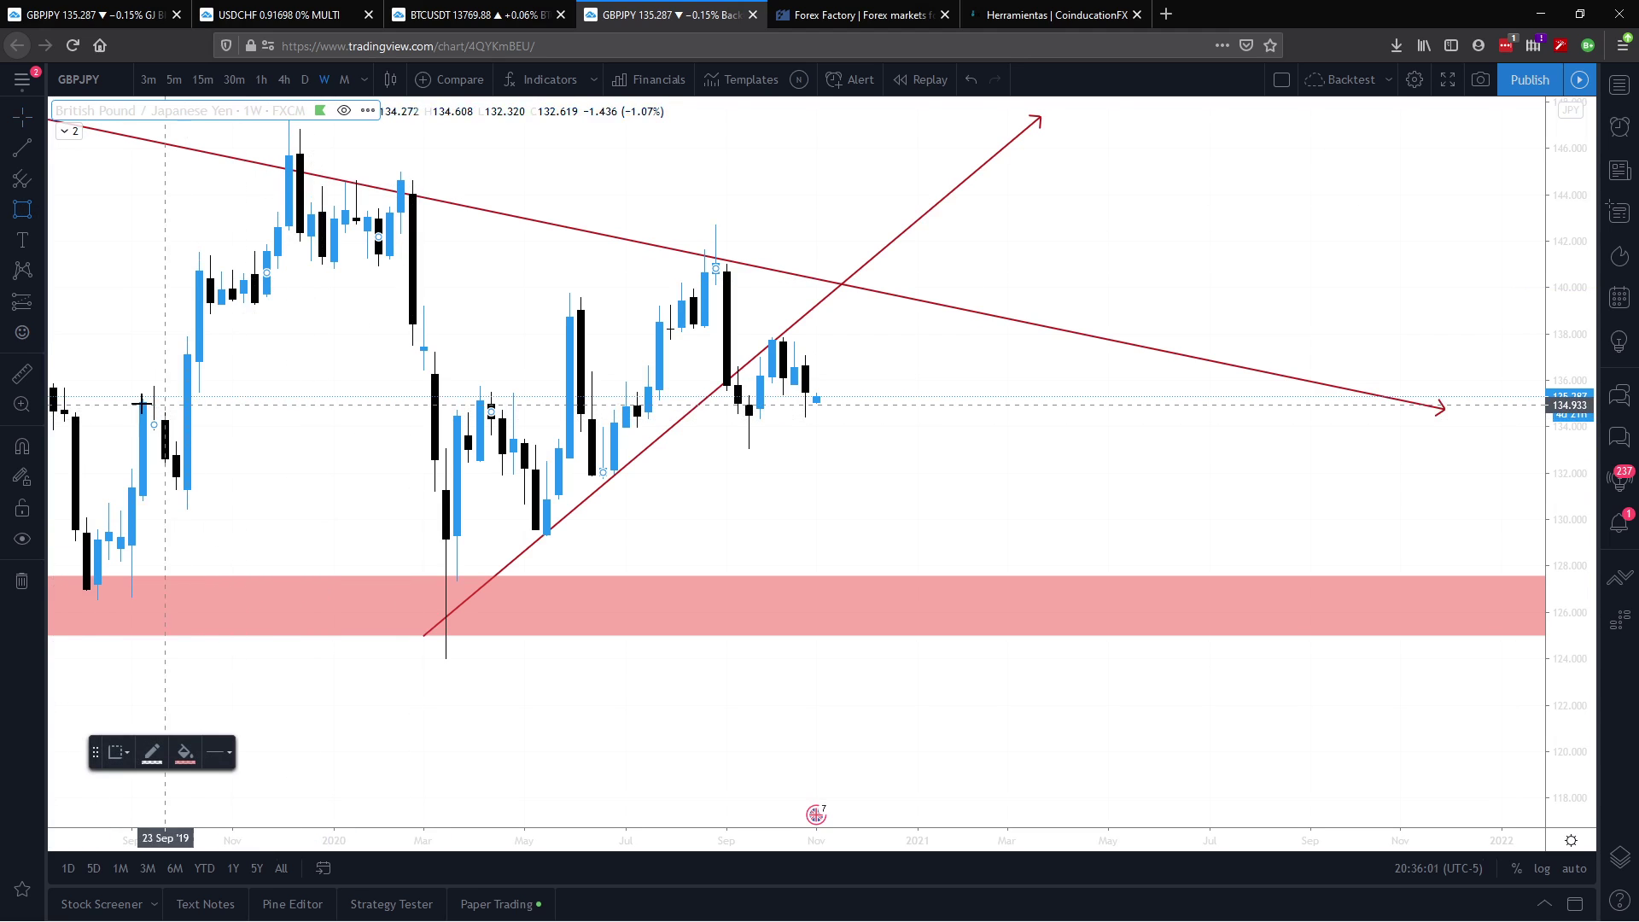
pyautogui.moveTo(122, 400); pyautogui.dragTo(906, 365)
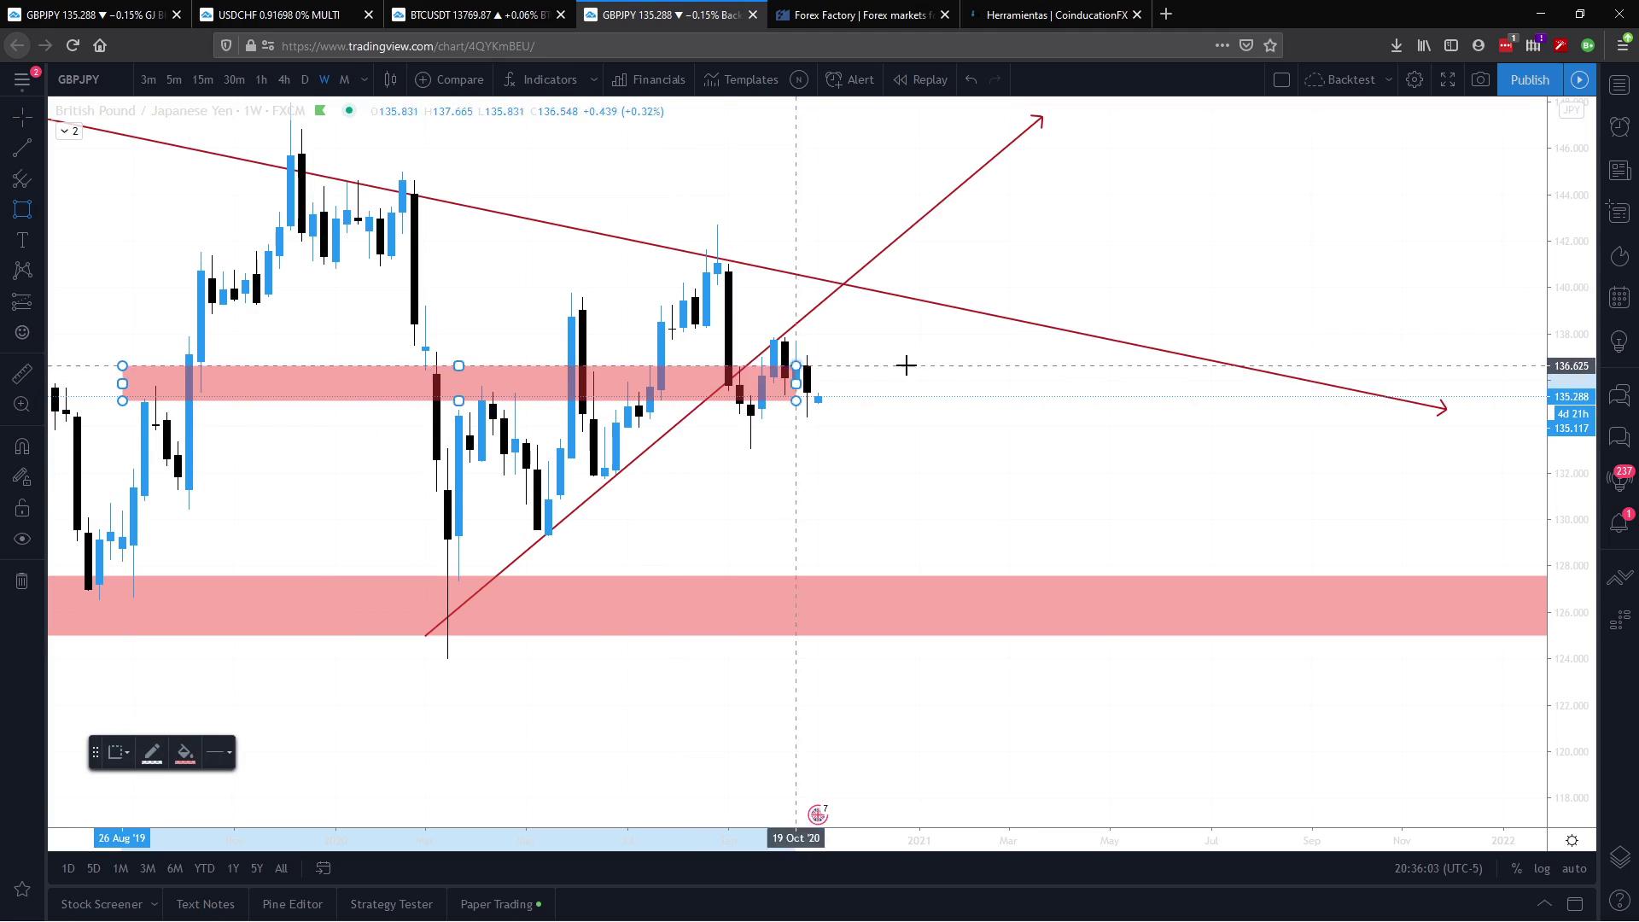
pyautogui.click(1168, 388)
pyautogui.moveTo(905, 530)
pyautogui.mouseDown()
pyautogui.moveTo(1209, 555)
pyautogui.moveTo(627, 376)
pyautogui.moveTo(468, 388)
pyautogui.mouseUp()
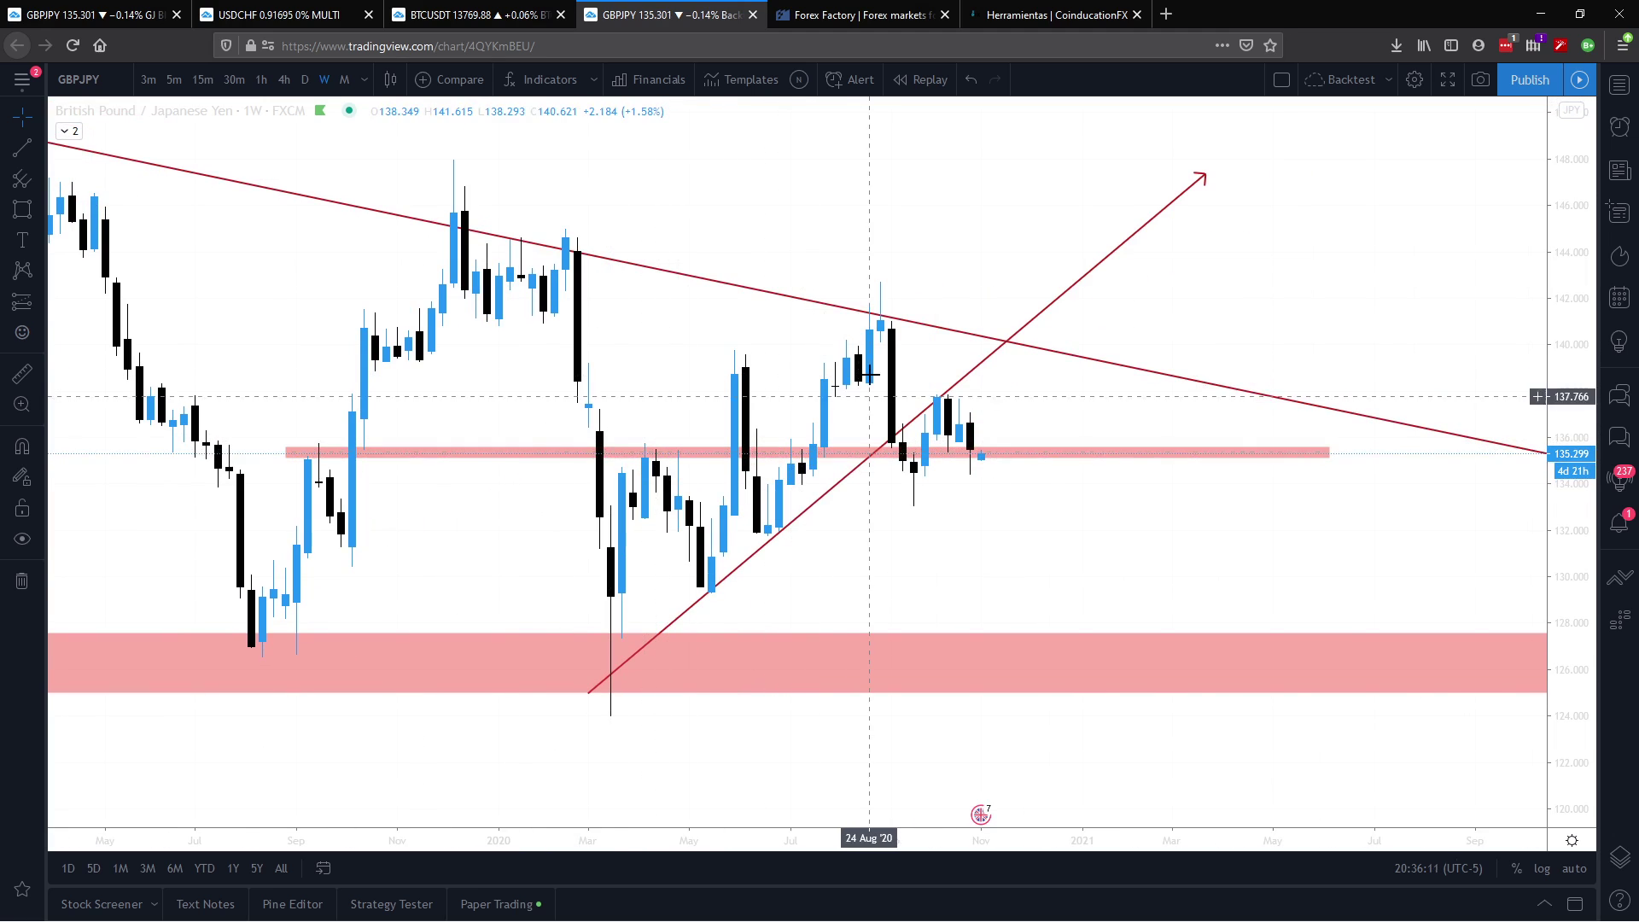
pyautogui.click(319, 457)
pyautogui.moveTo(286, 453); pyautogui.dragTo(108, 447)
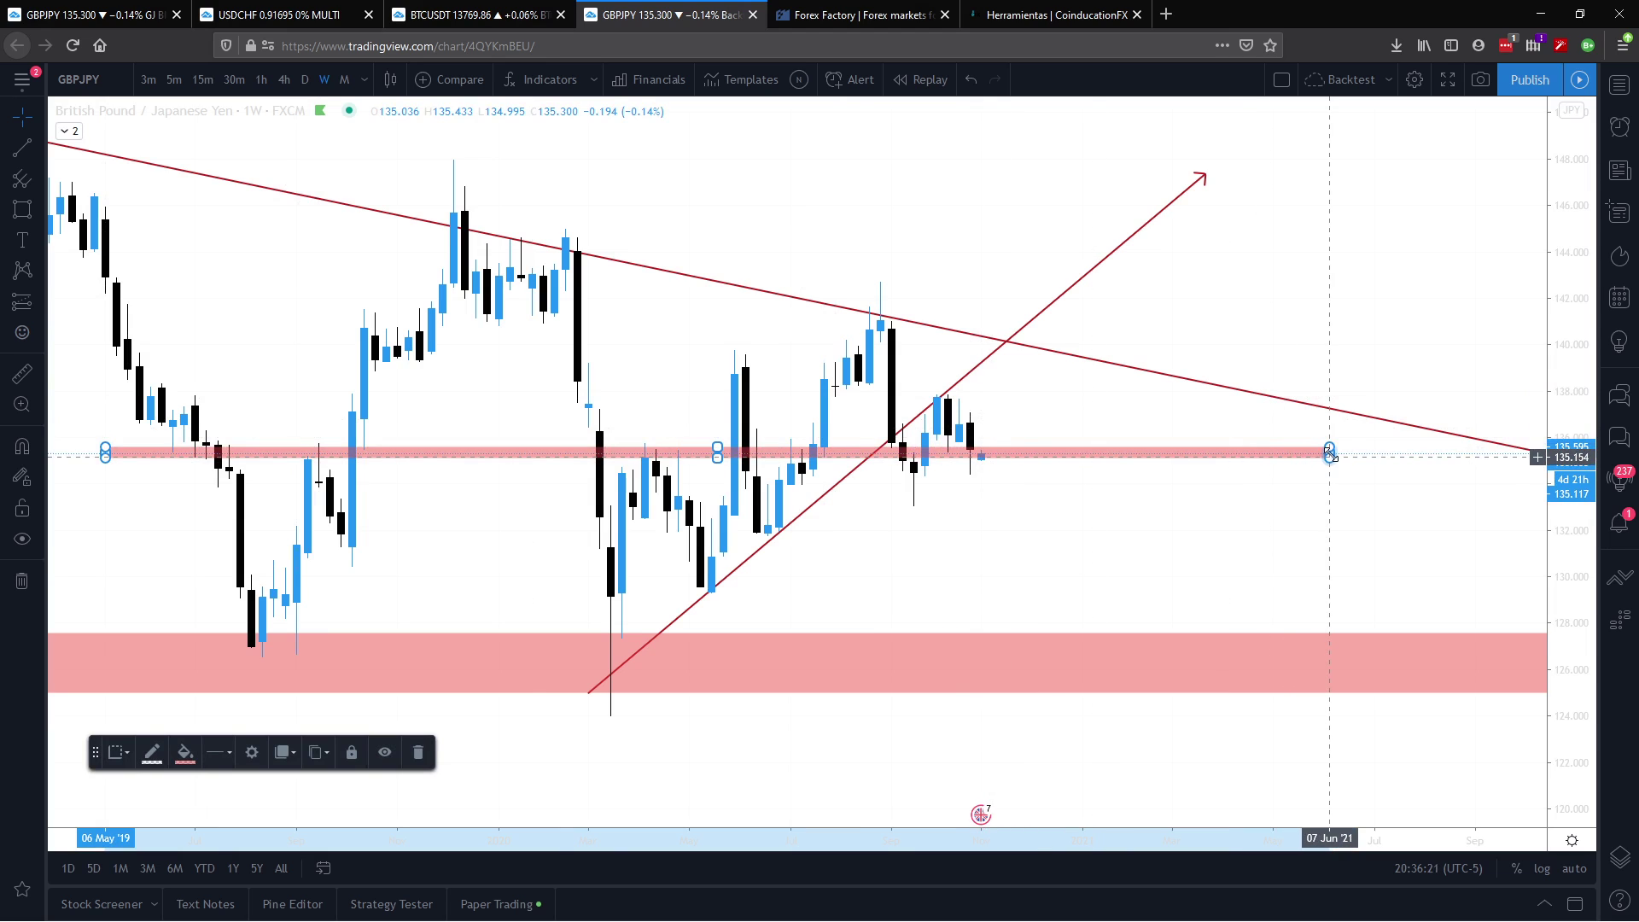
pyautogui.moveTo(1329, 457); pyautogui.dragTo(1329, 452)
pyautogui.click(1123, 518)
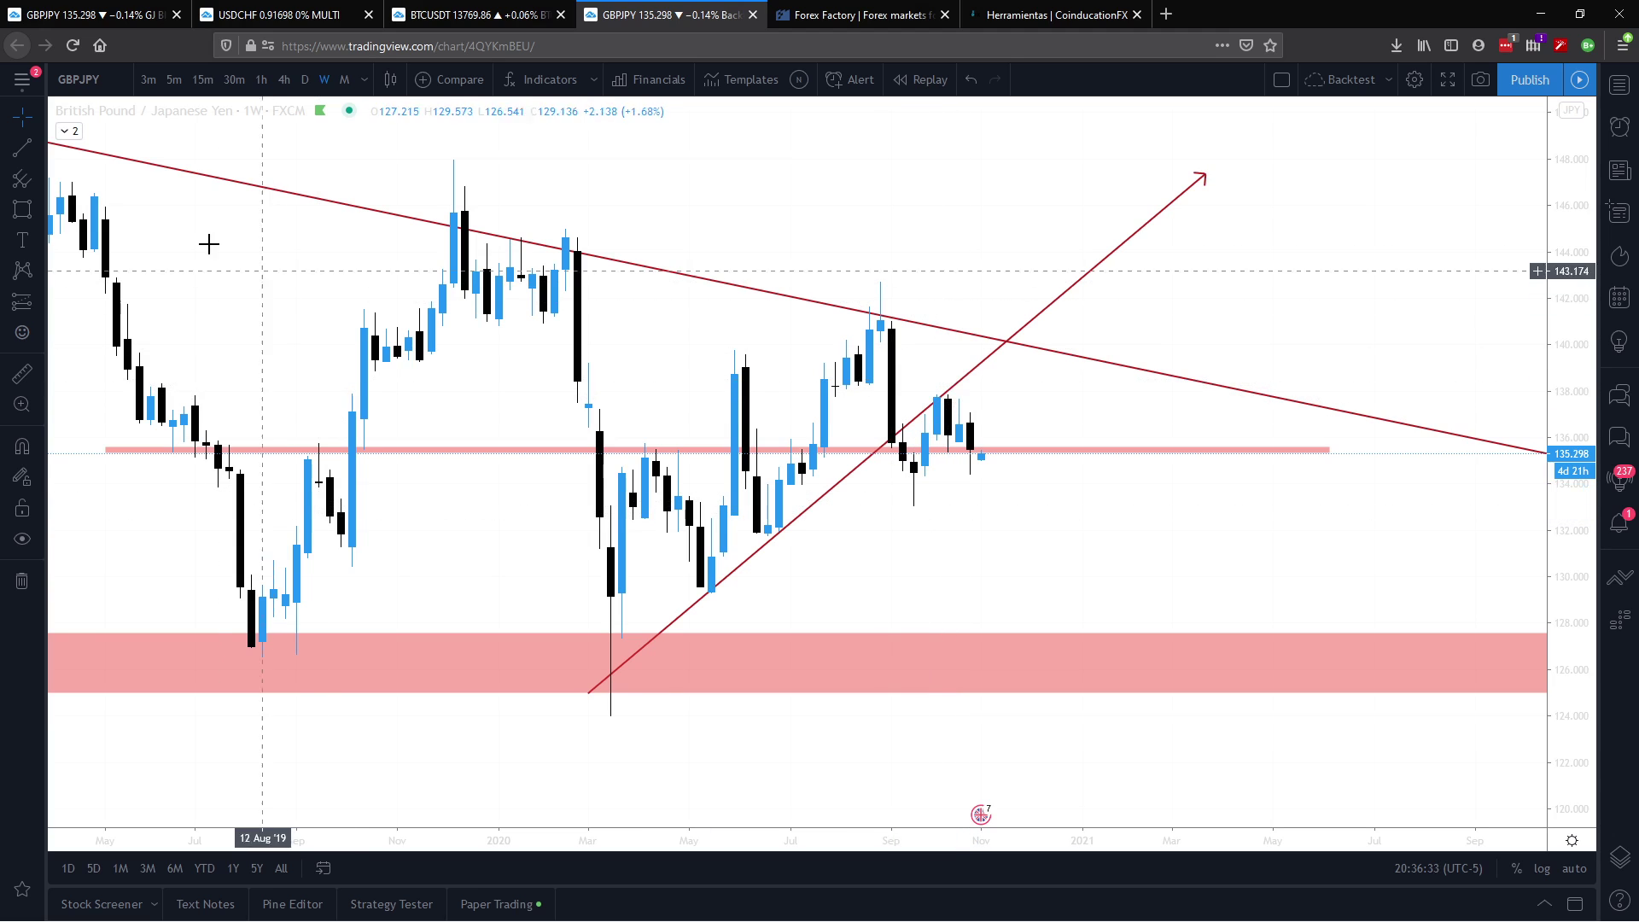
# Step: Draw thin pink rectangle zones across the chart at about 133 and 129.5
pyautogui.click(19, 215)
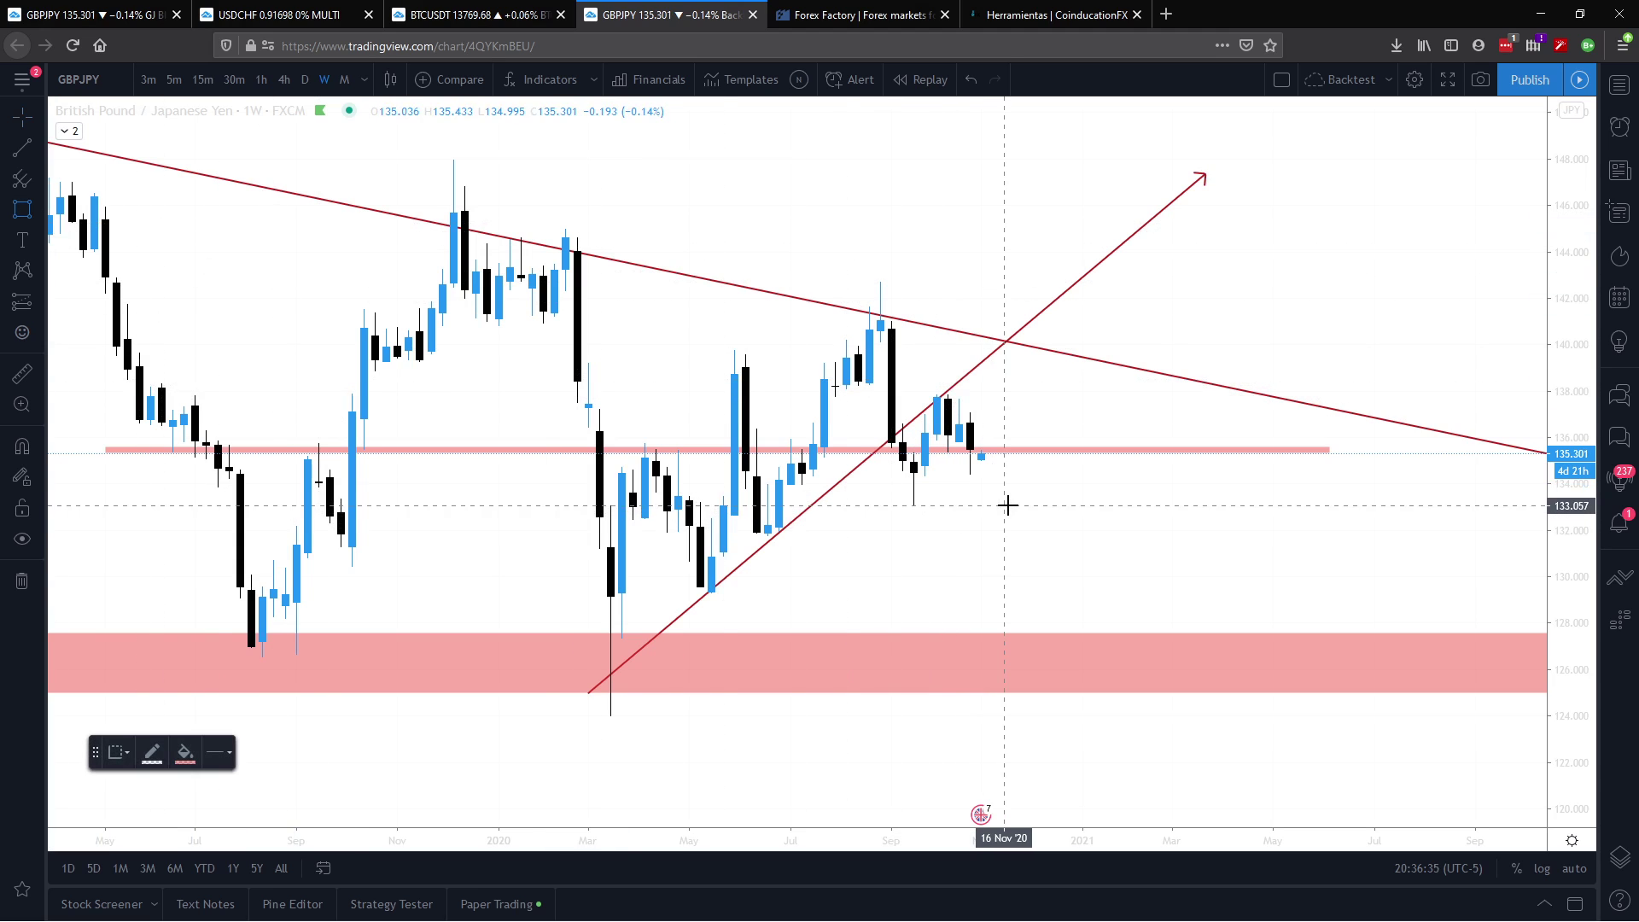
pyautogui.moveTo(1008, 505); pyautogui.dragTo(105, 509)
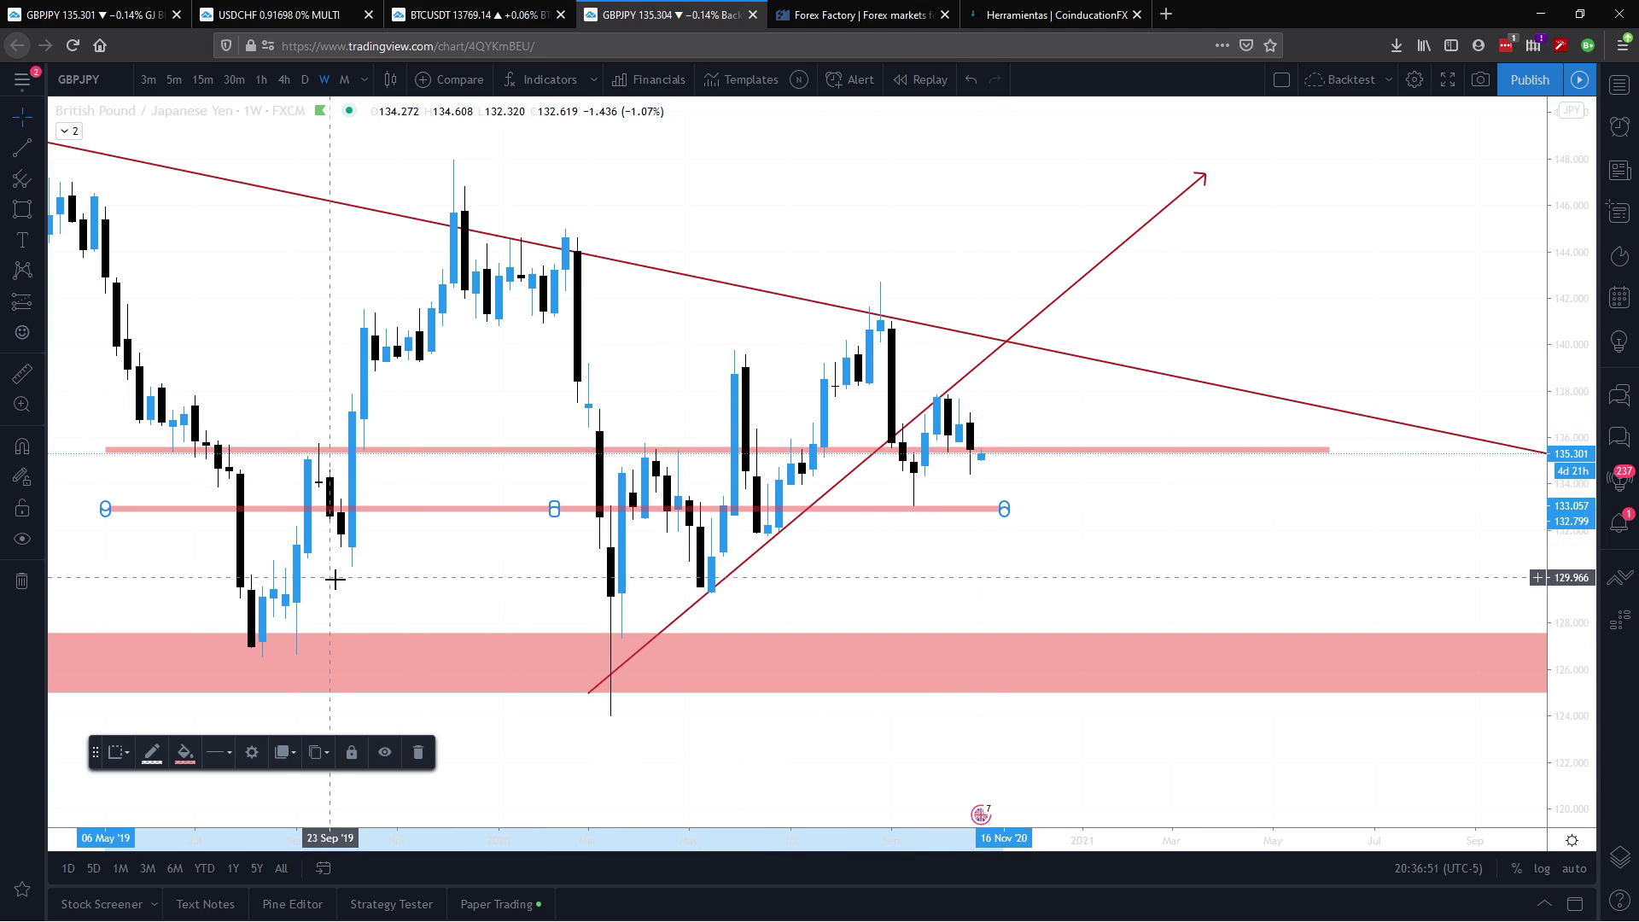
pyautogui.click(22, 208)
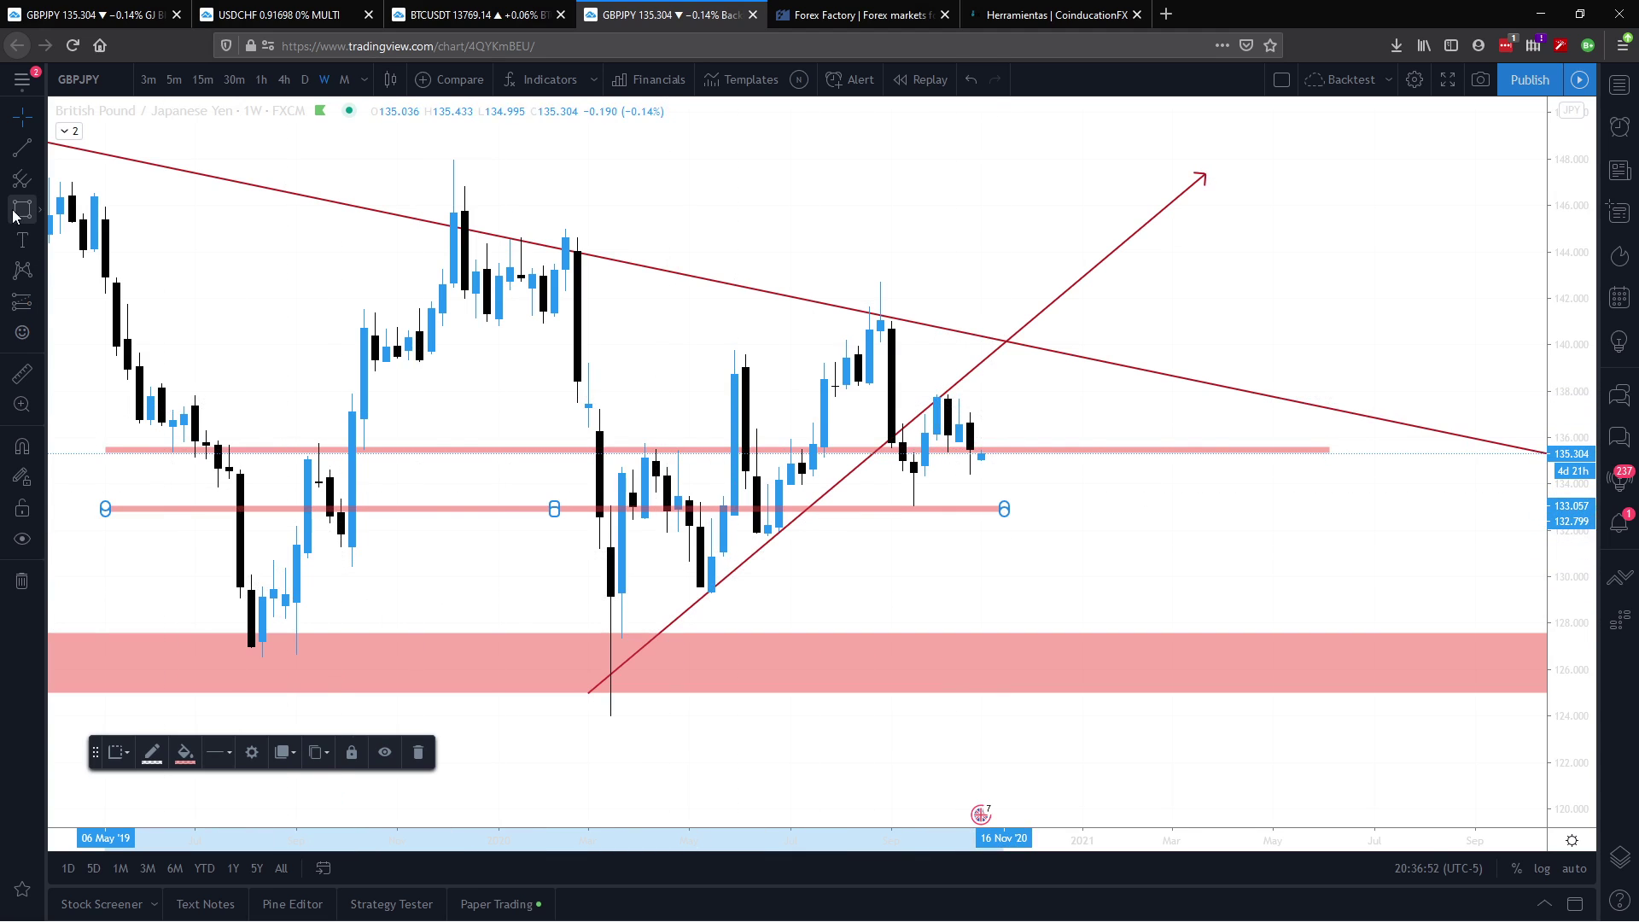
pyautogui.click(109, 591)
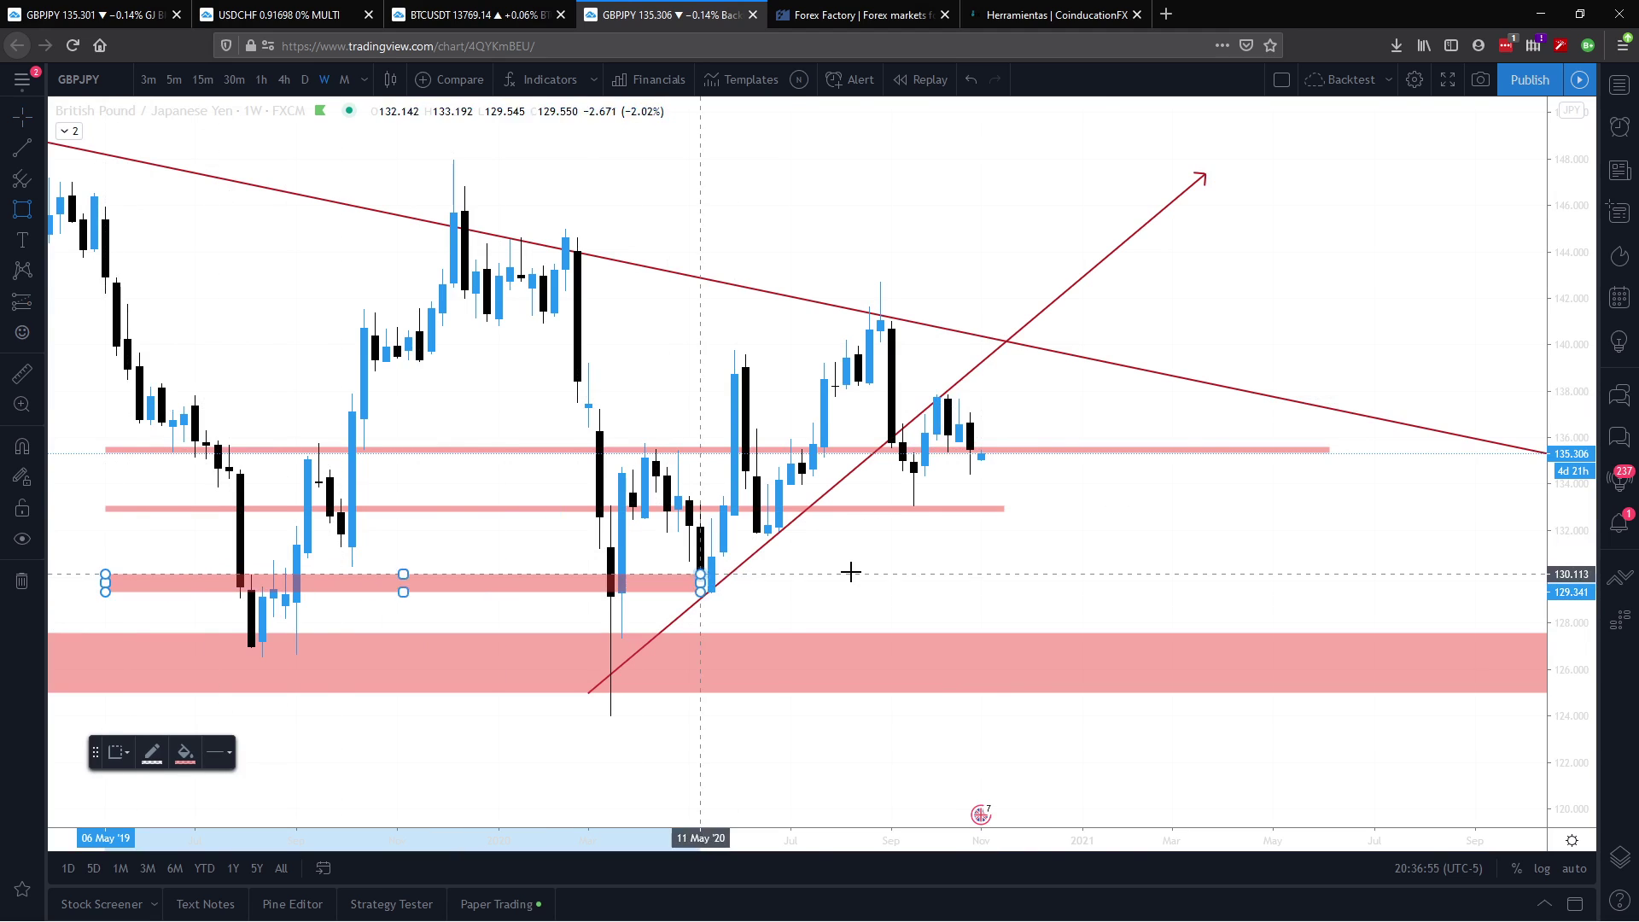
pyautogui.click(1116, 587)
pyautogui.moveTo(1116, 586); pyautogui.dragTo(1126, 587)
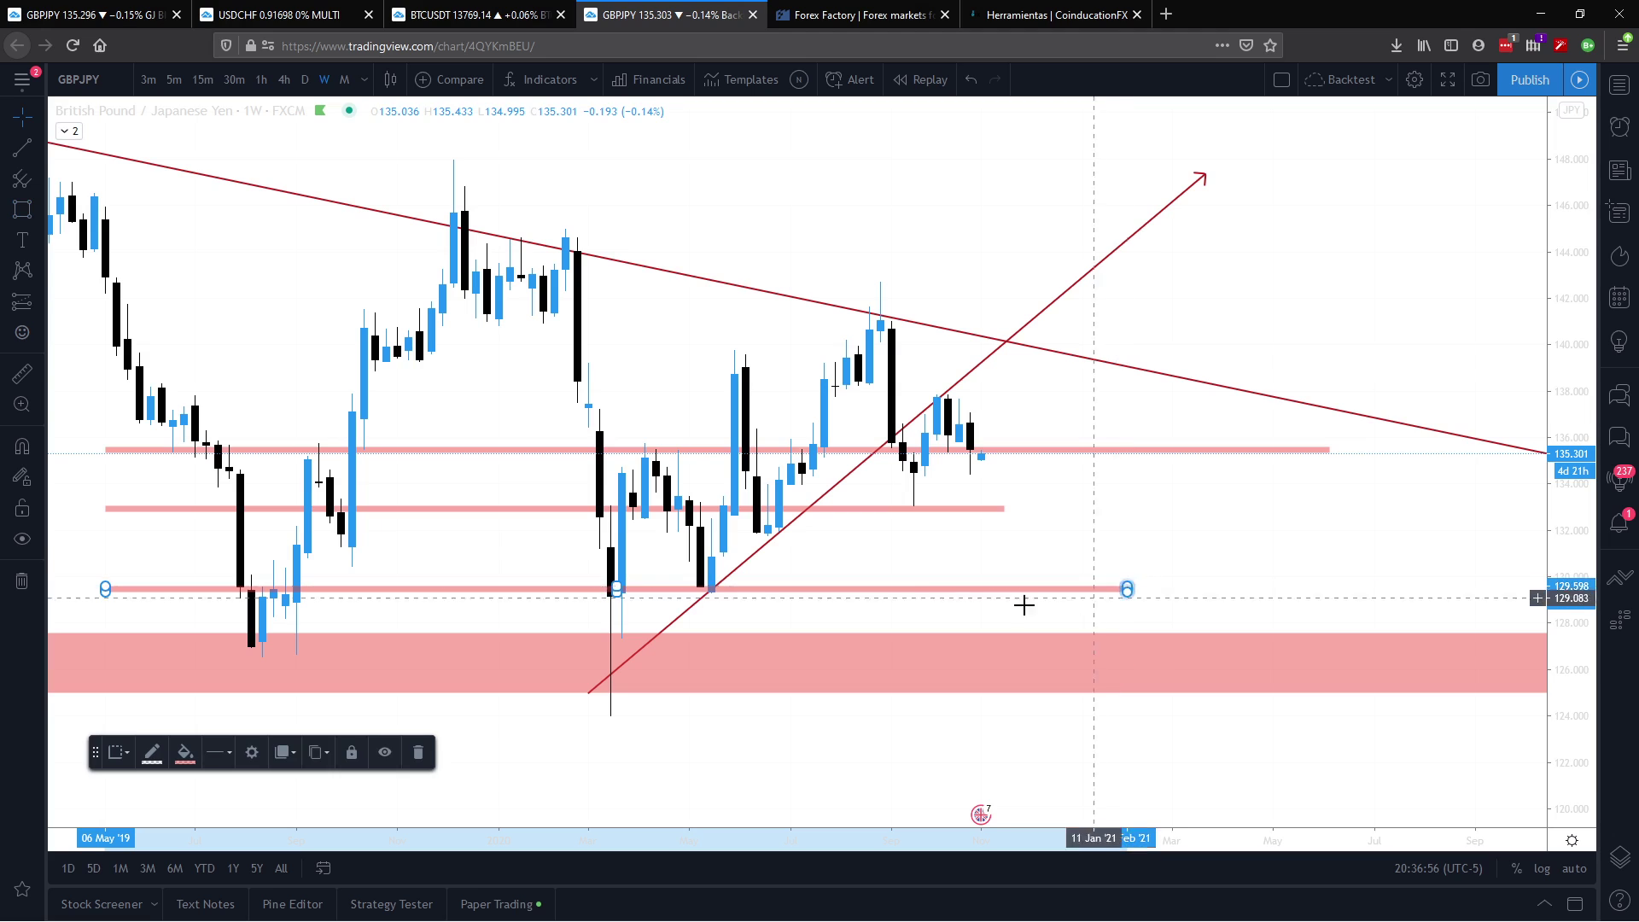
pyautogui.click(965, 598)
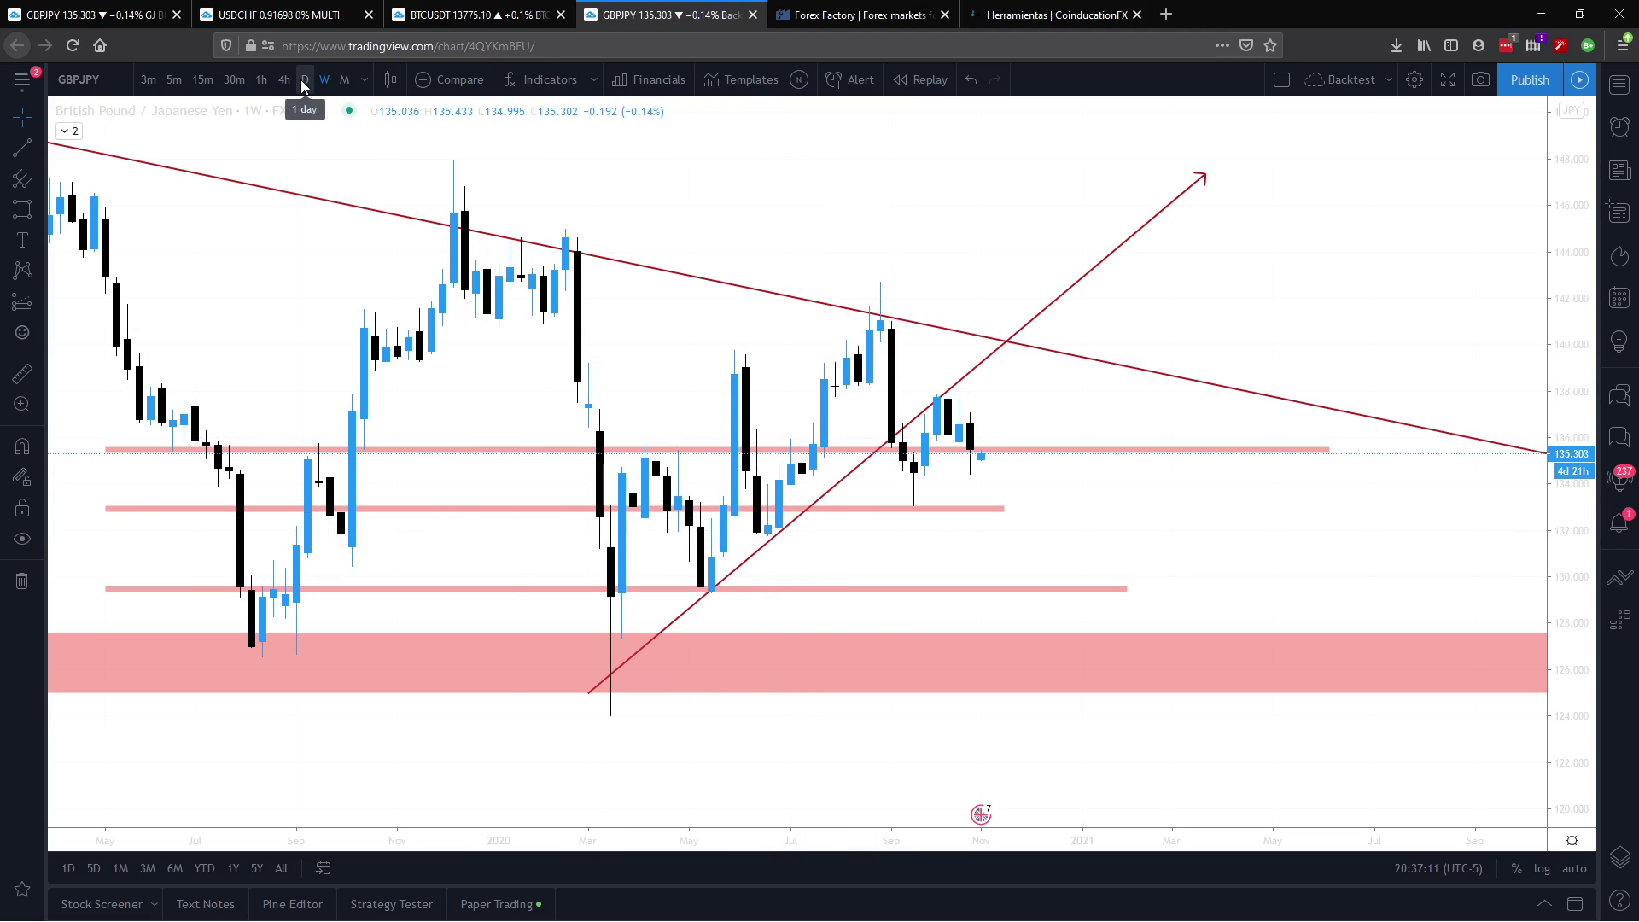
# Step: Apply the Weekly Black template to the 129.5, 133 and 135.5 zones and the large lower zone
pyautogui.rightClick(1122, 592)
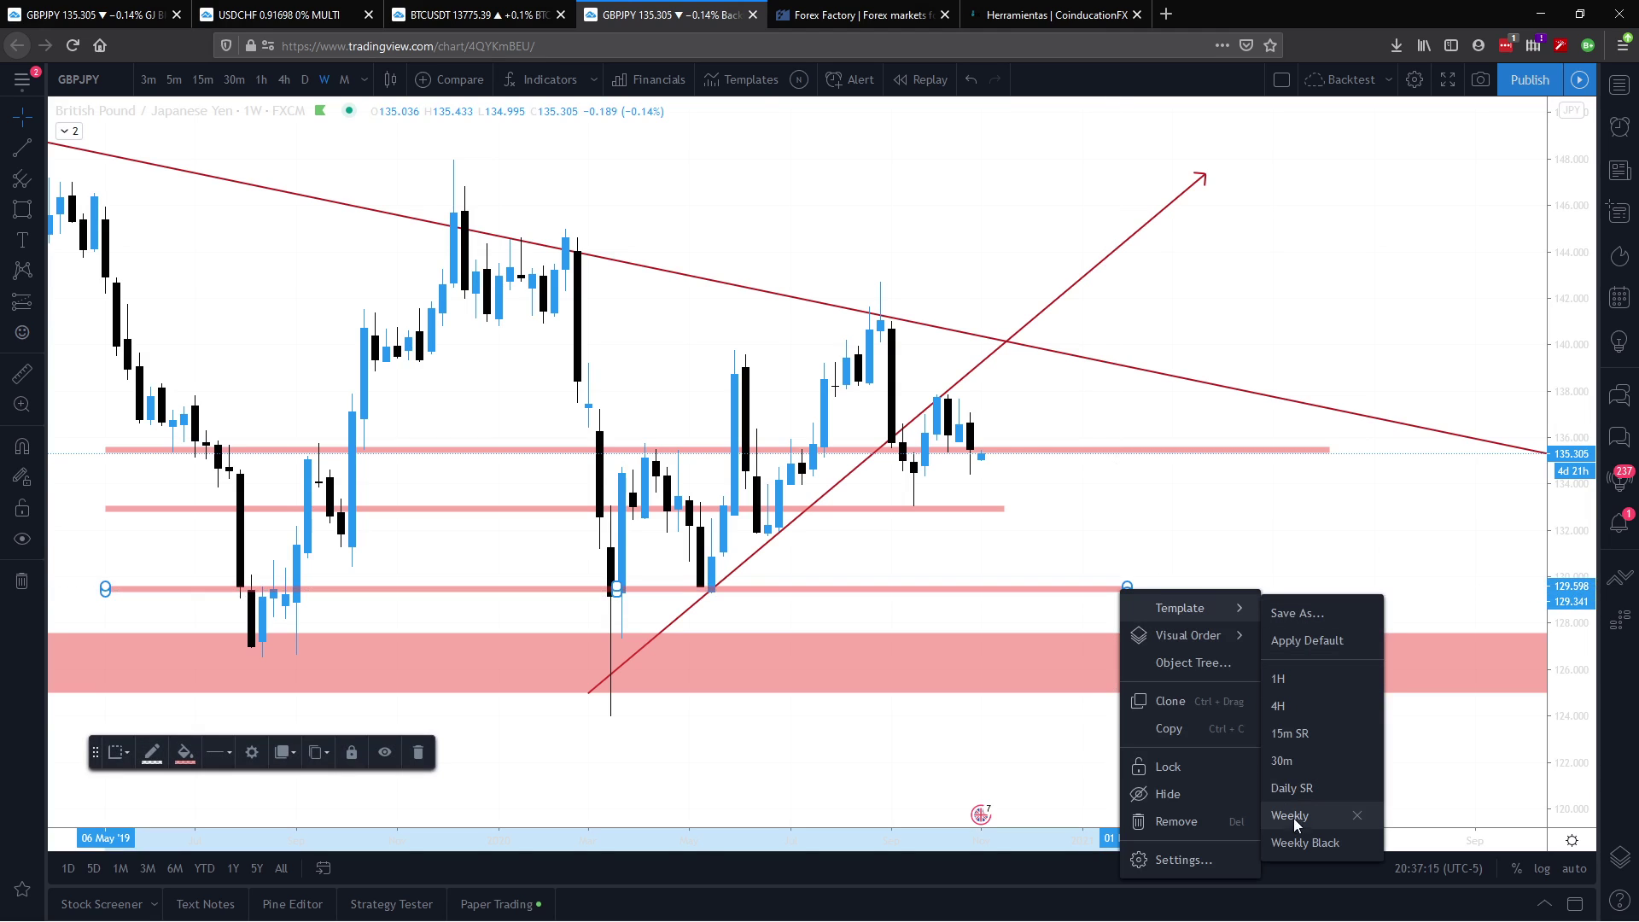
pyautogui.click(1299, 844)
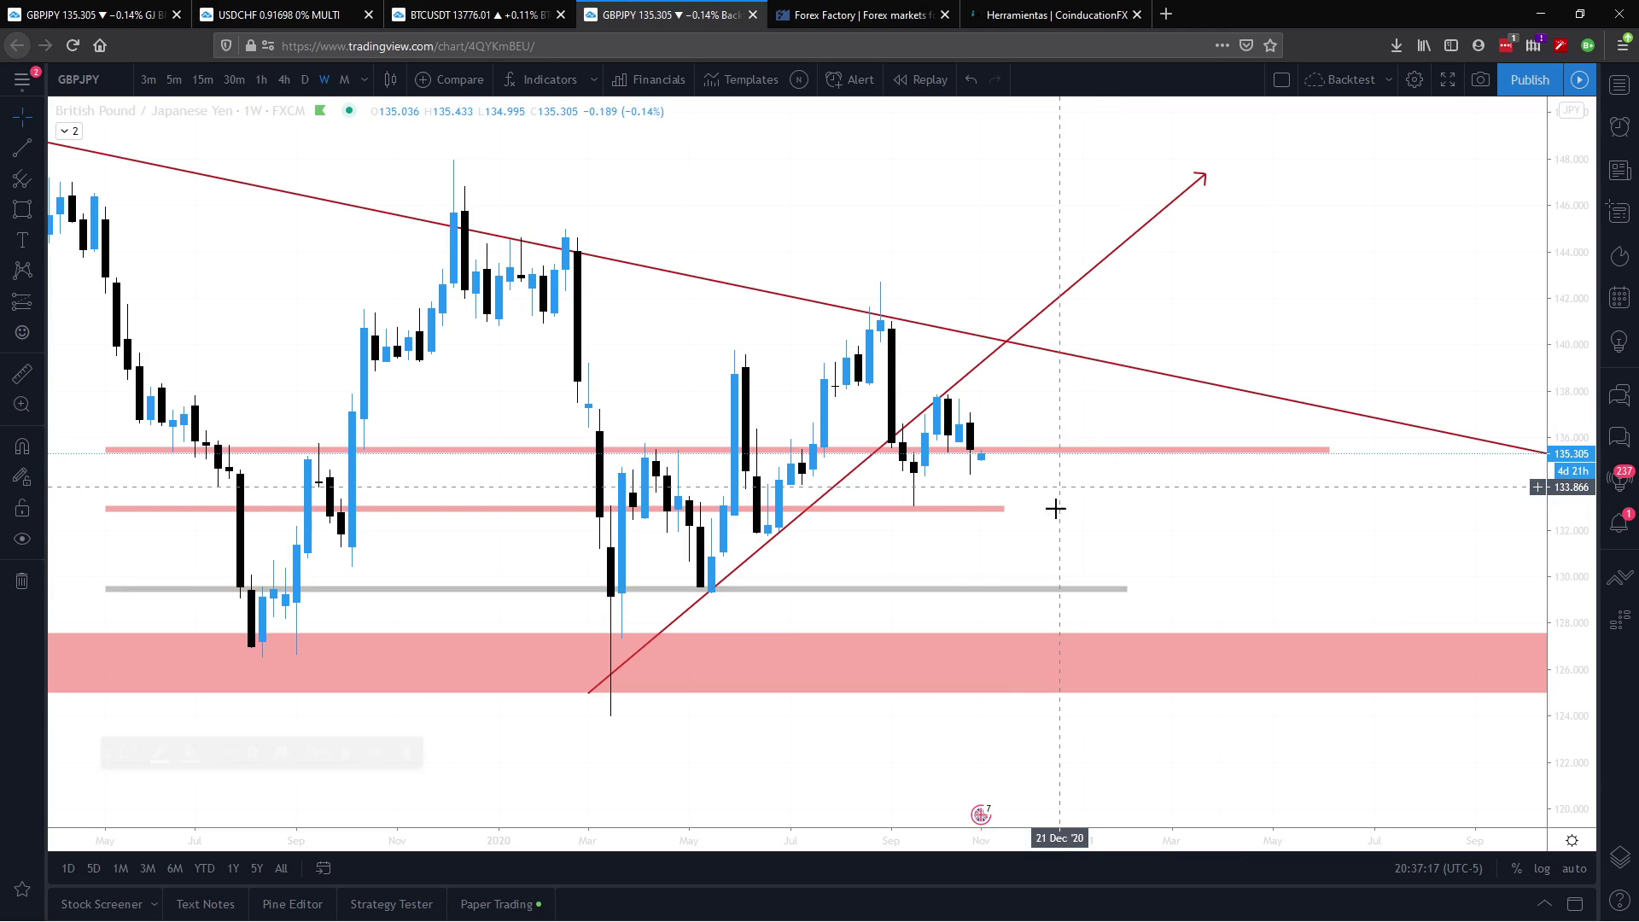
pyautogui.rightClick(1011, 515)
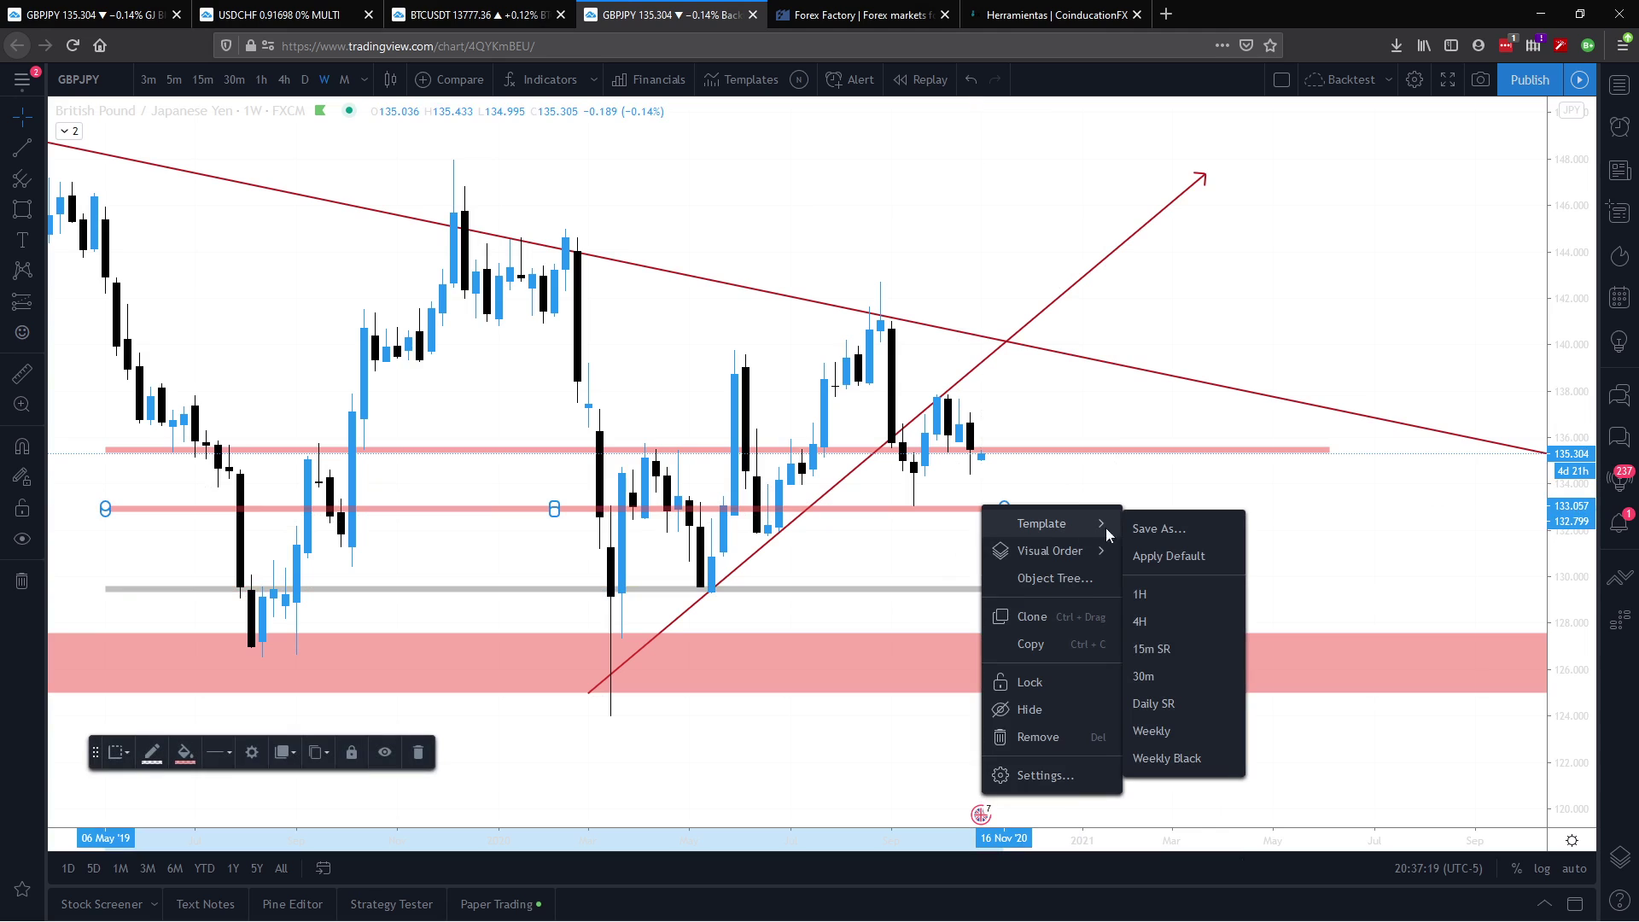
pyautogui.click(1187, 766)
pyautogui.rightClick(1329, 449)
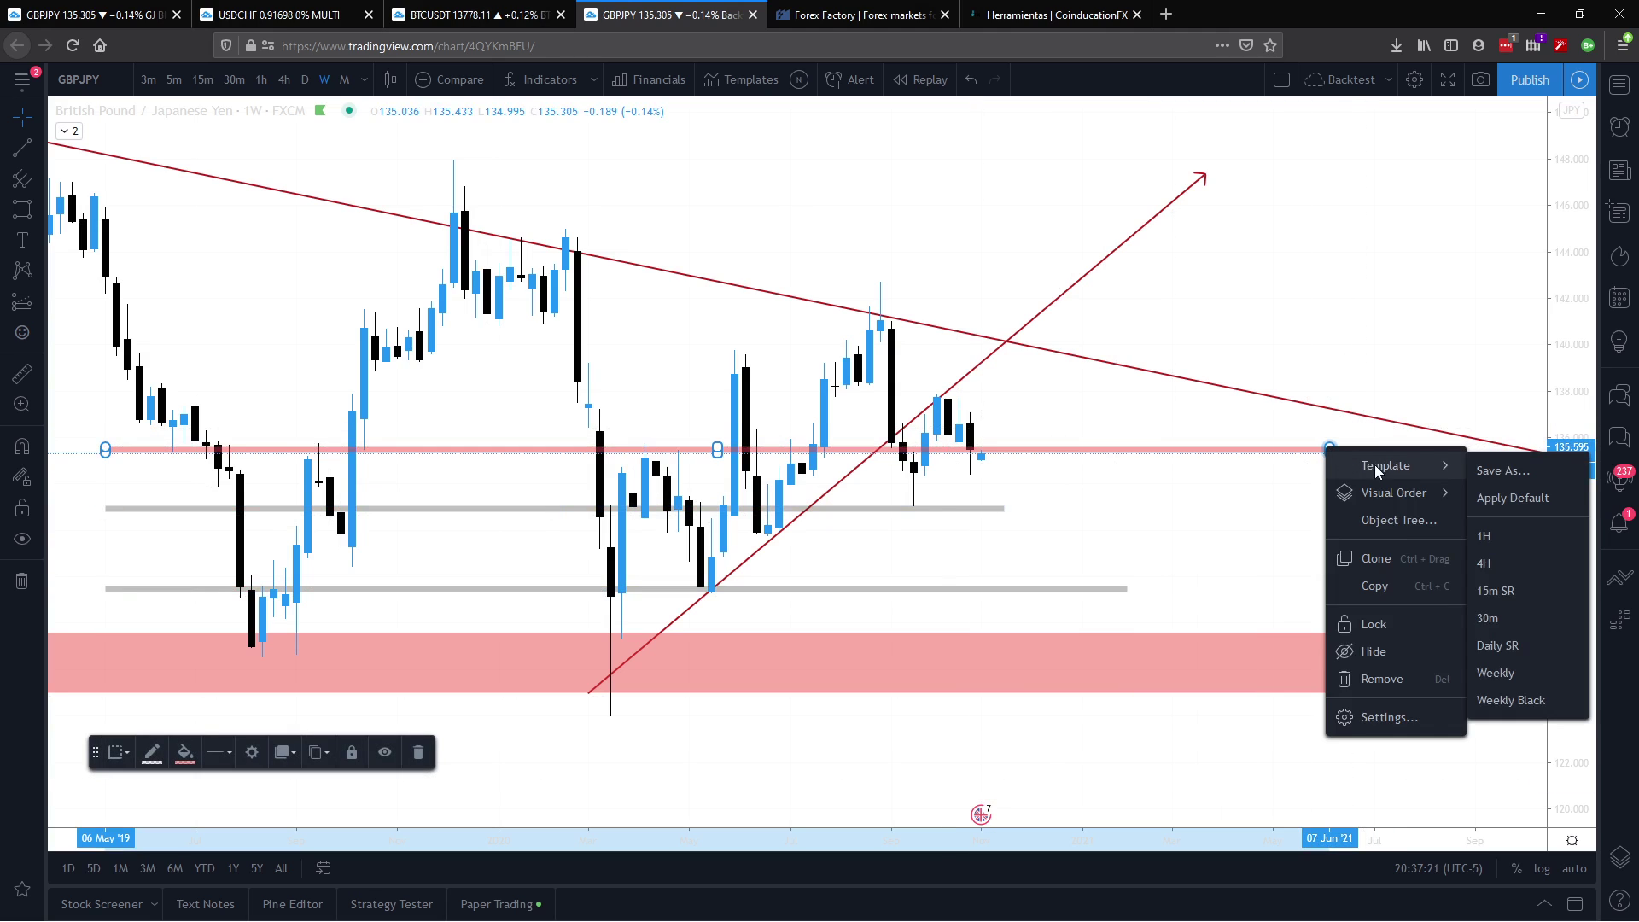
pyautogui.click(1503, 700)
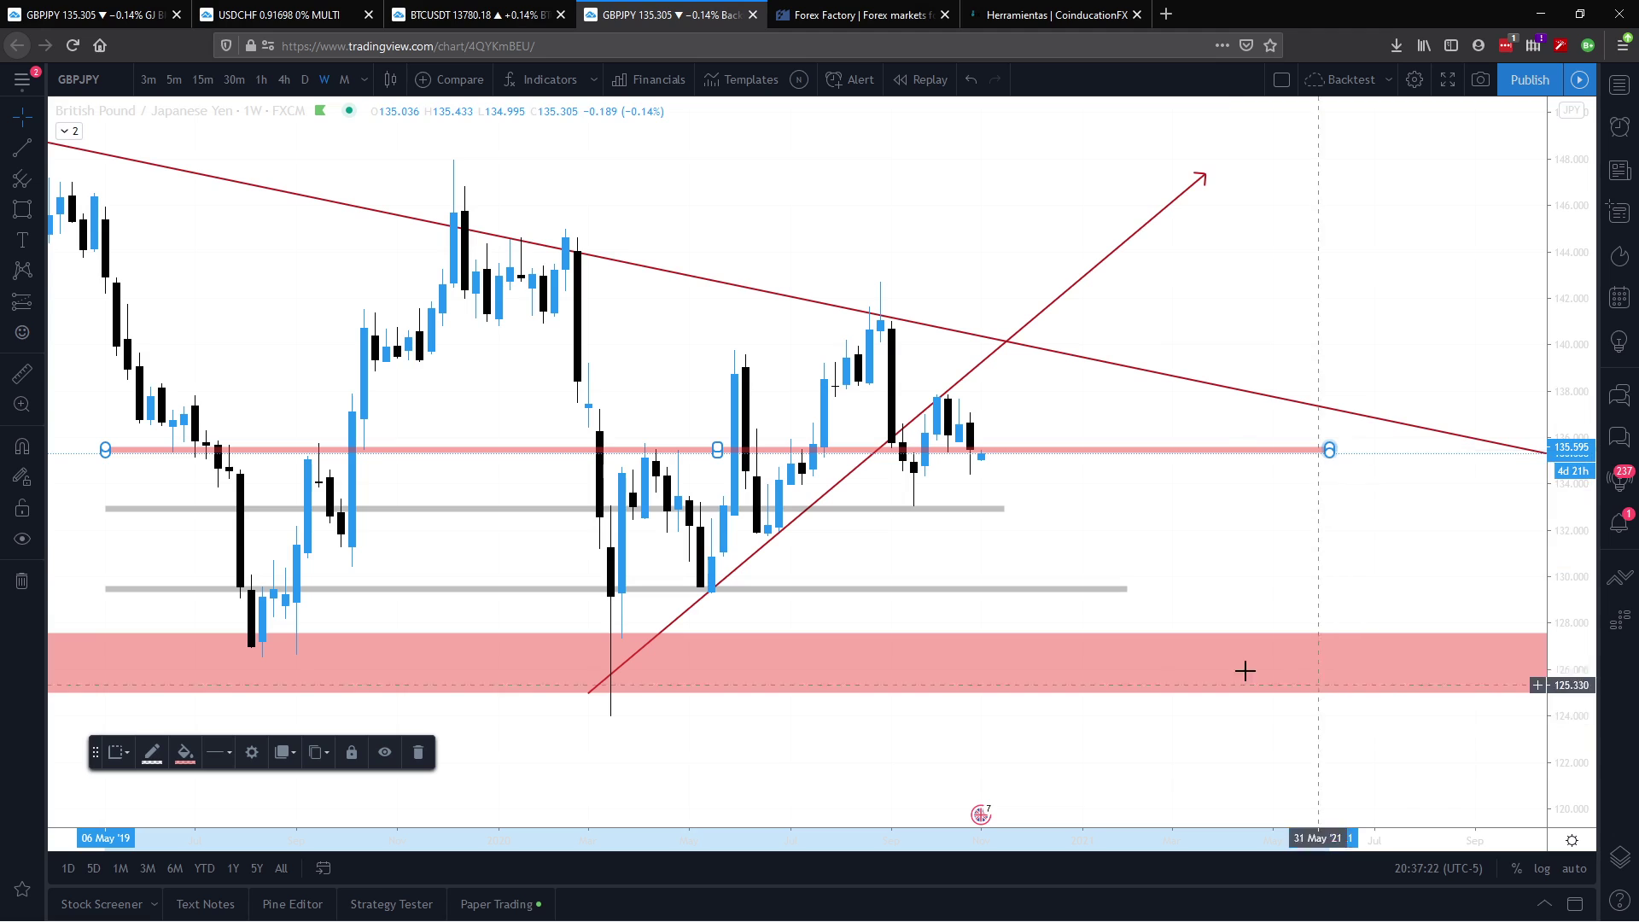
pyautogui.rightClick(1064, 642)
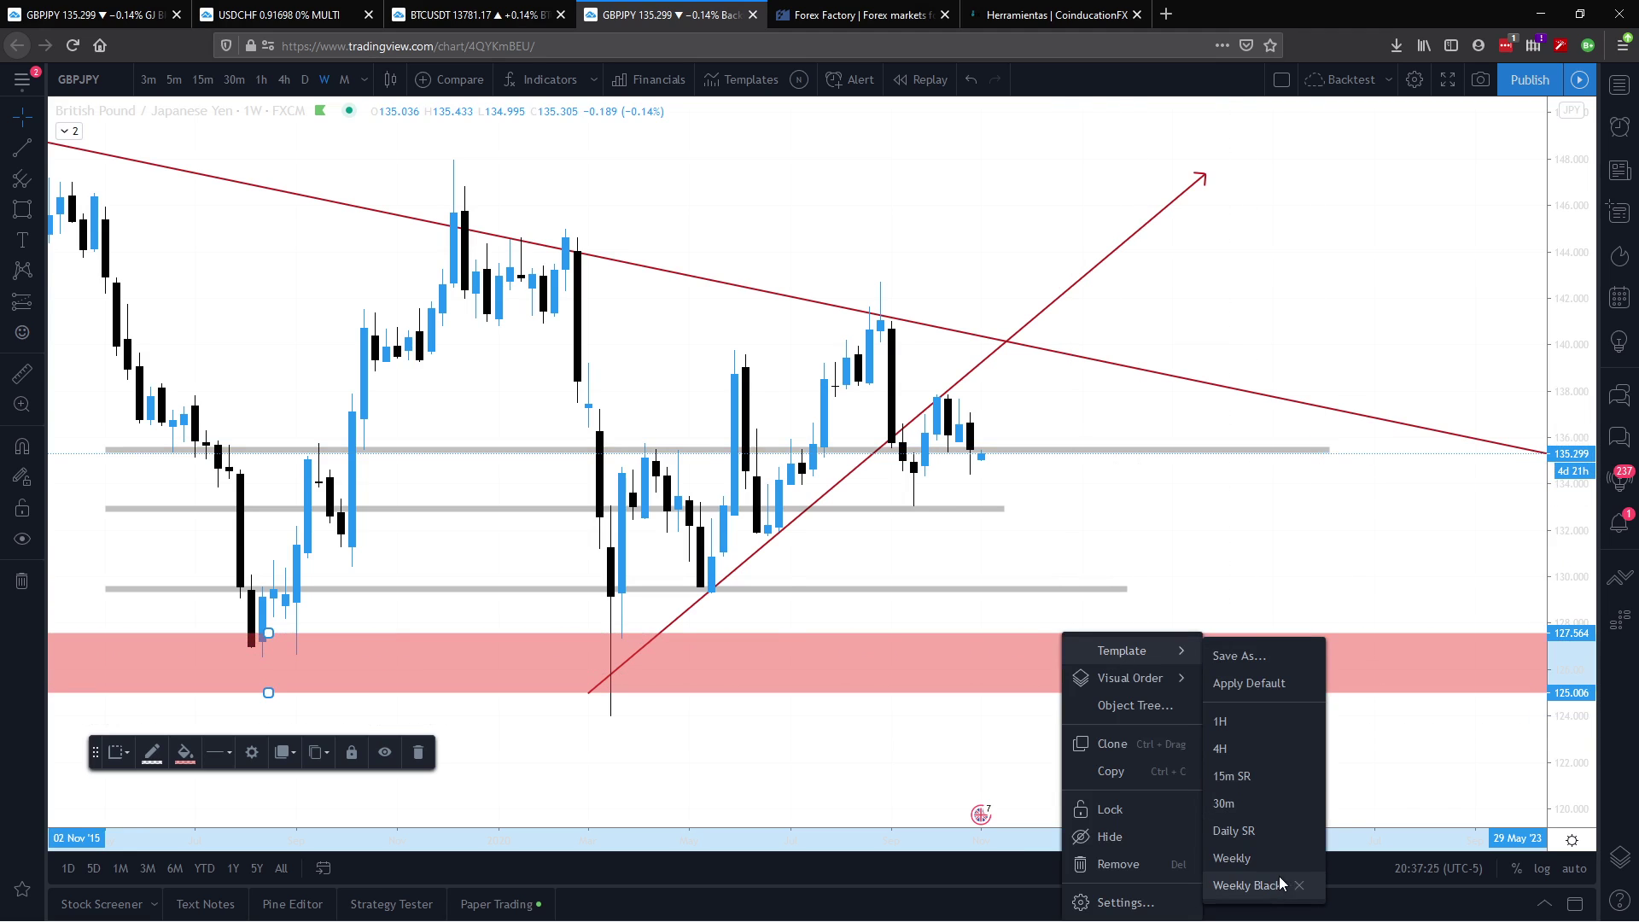
pyautogui.click(1278, 883)
pyautogui.moveTo(783, 842); pyautogui.dragTo(1097, 841)
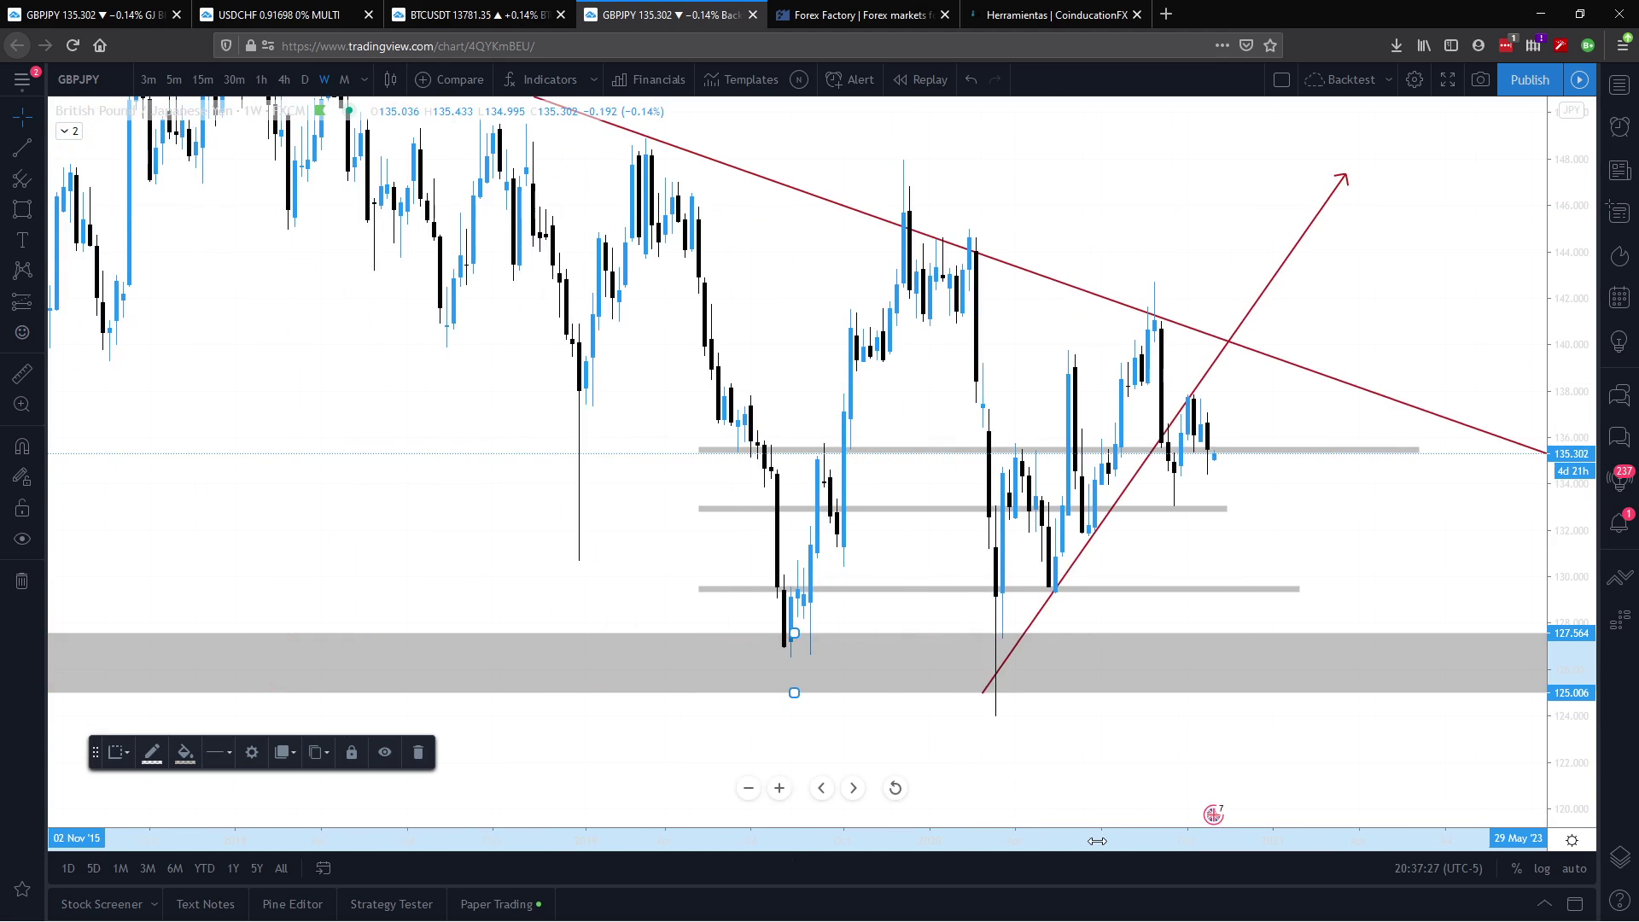
pyautogui.moveTo(1248, 748); pyautogui.dragTo(732, 695)
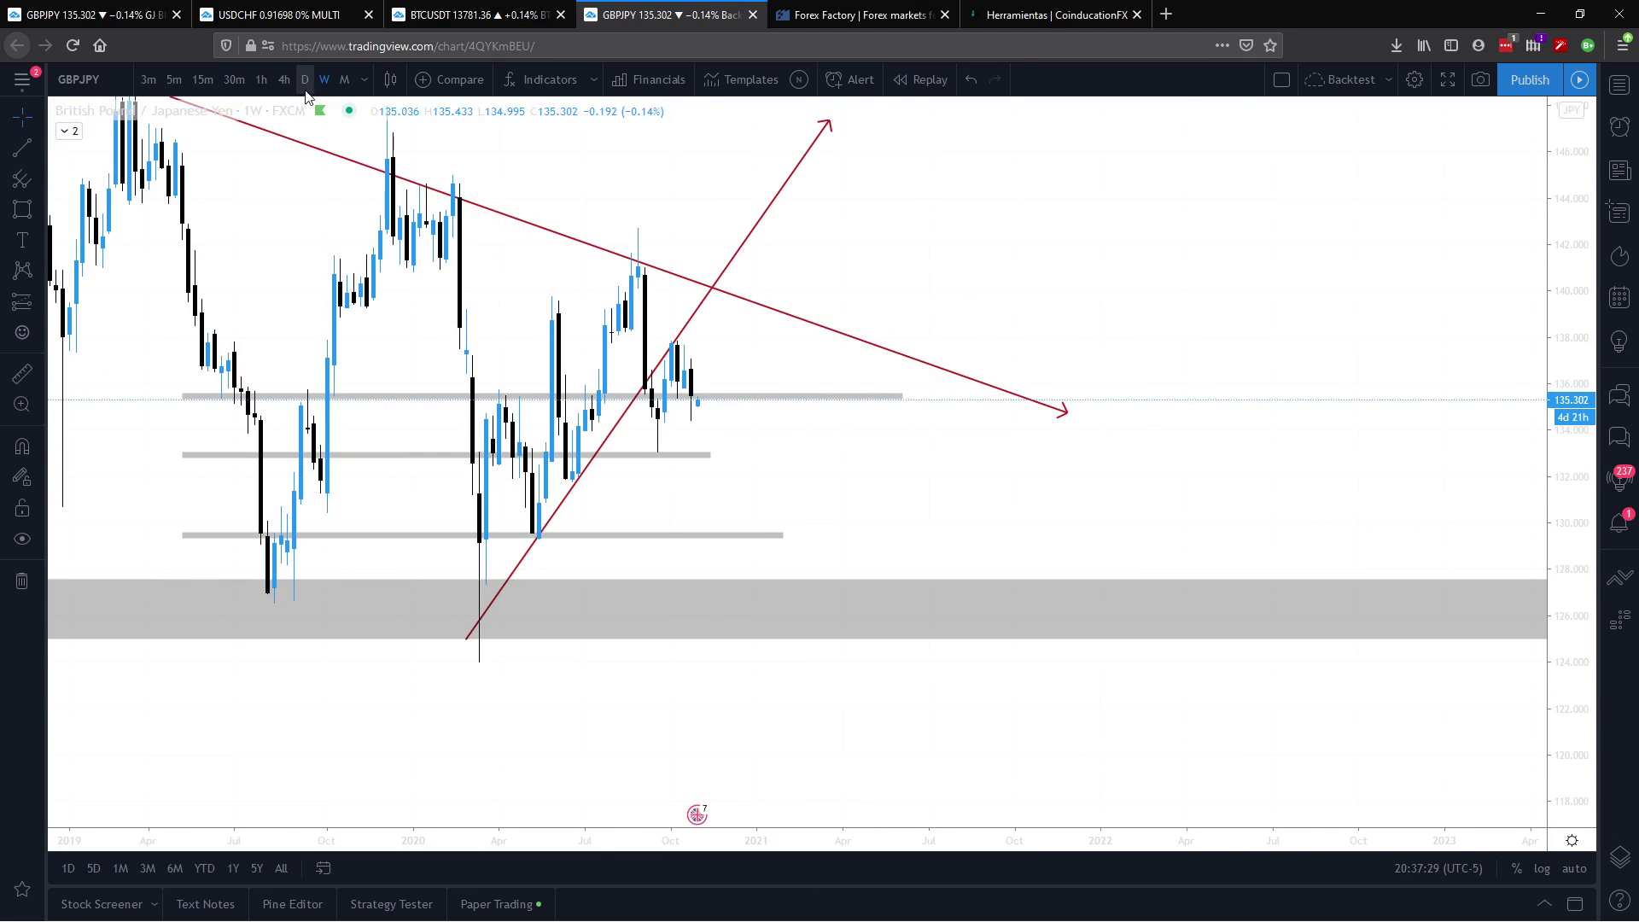
# Step: On the monthly chart, shrink the bottom grey zone into a thin band near 126.5
pyautogui.click(344, 80)
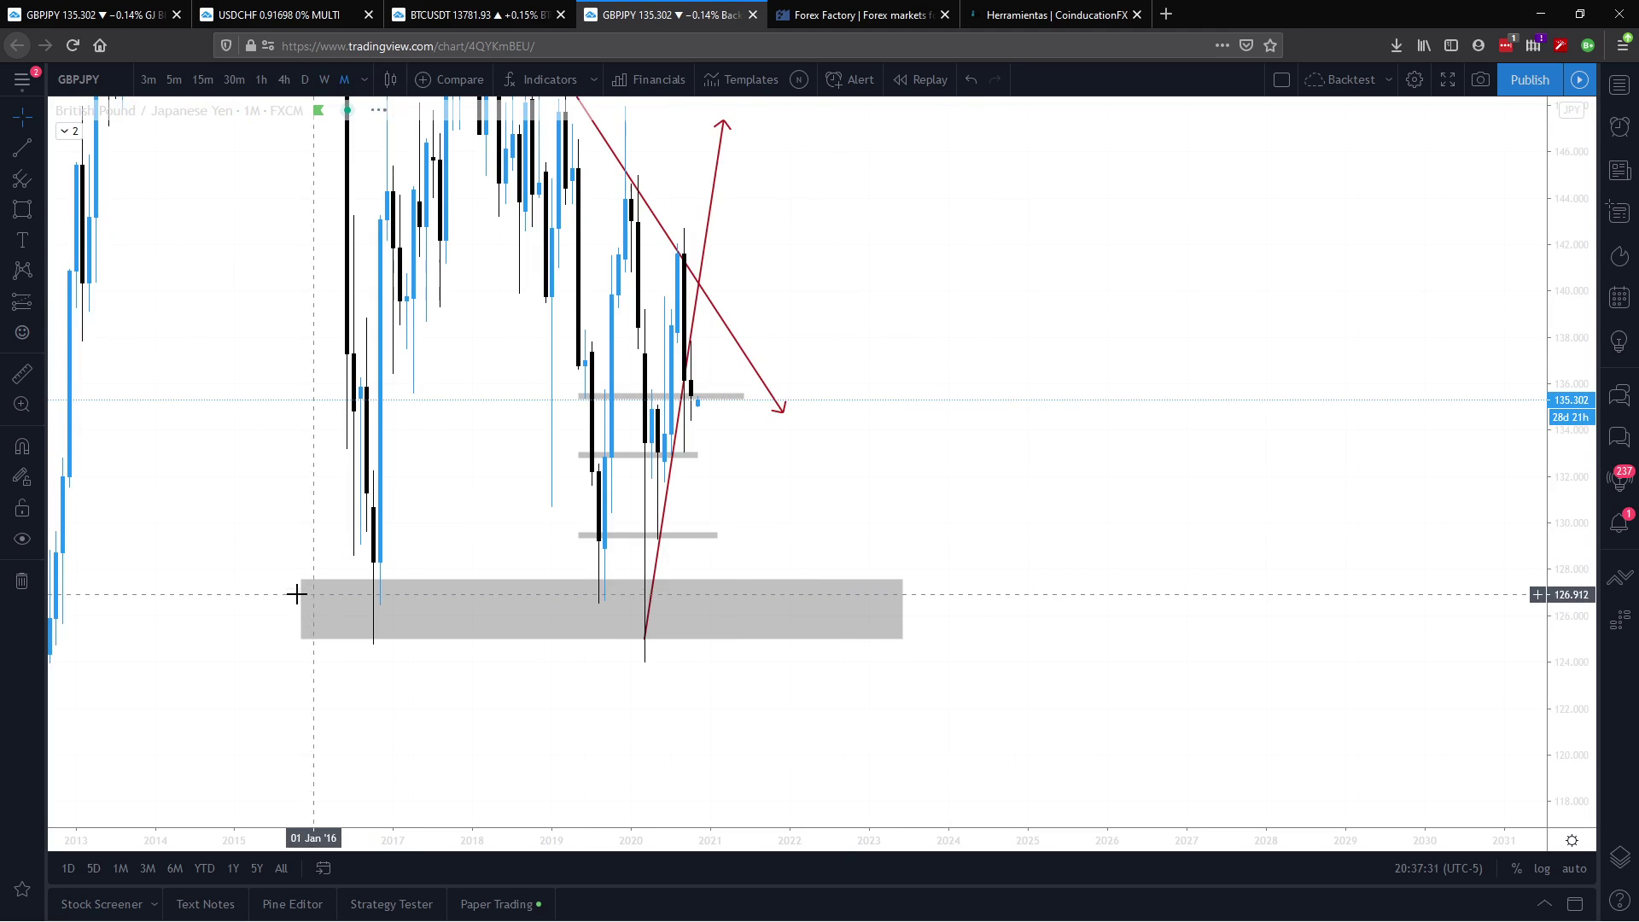
pyautogui.click(298, 581)
pyautogui.moveTo(299, 581); pyautogui.dragTo(301, 609)
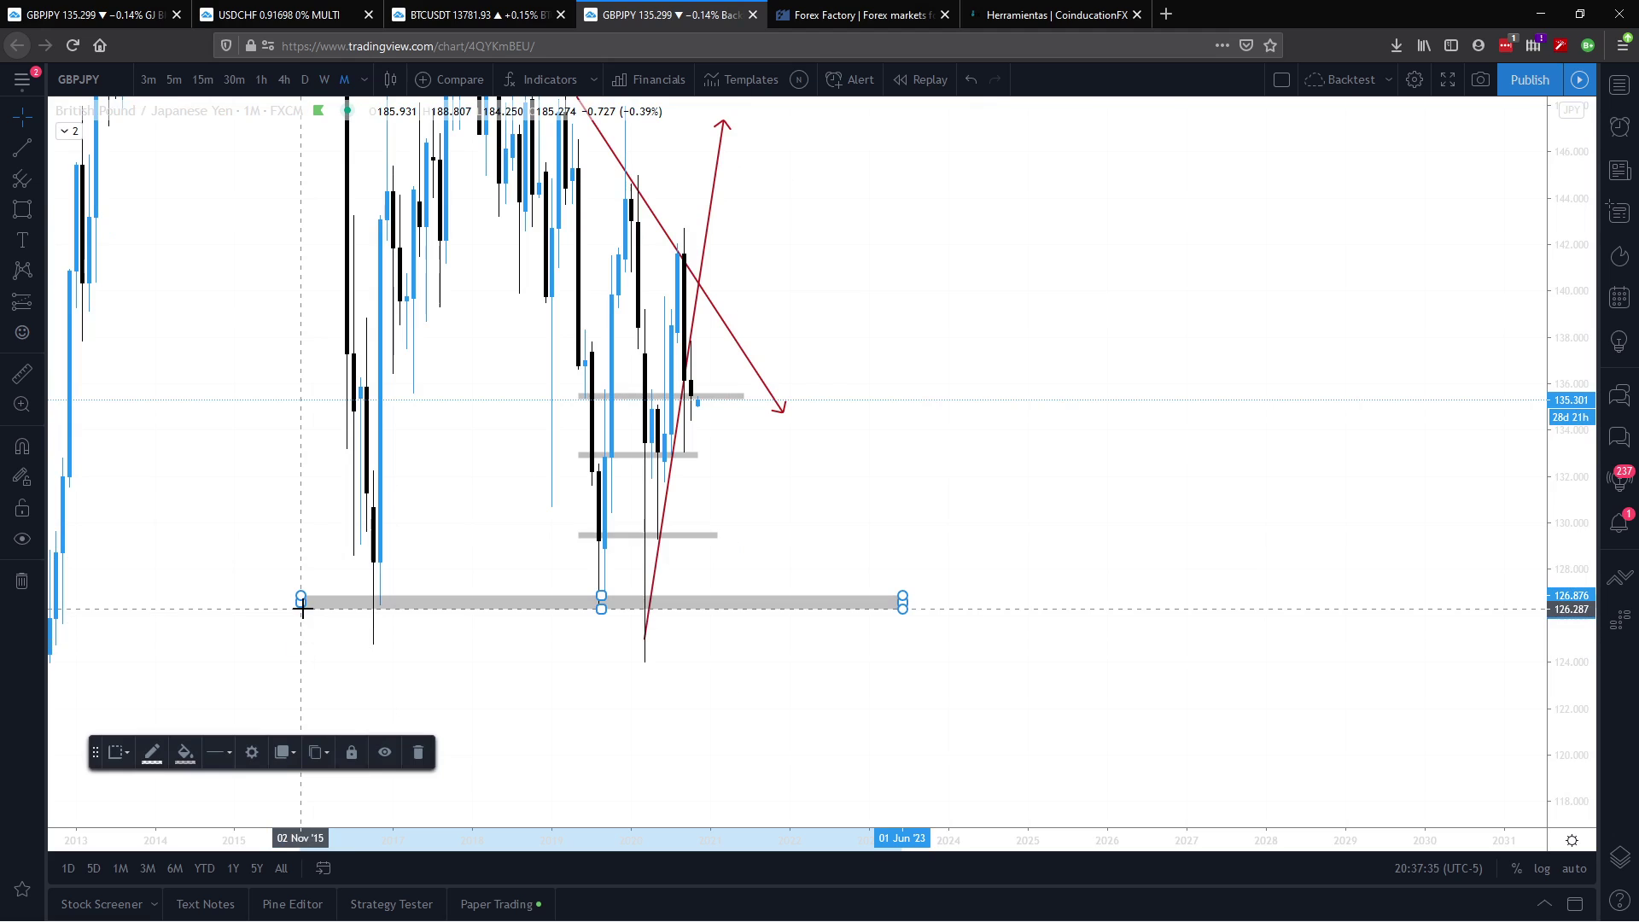
pyautogui.click(299, 523)
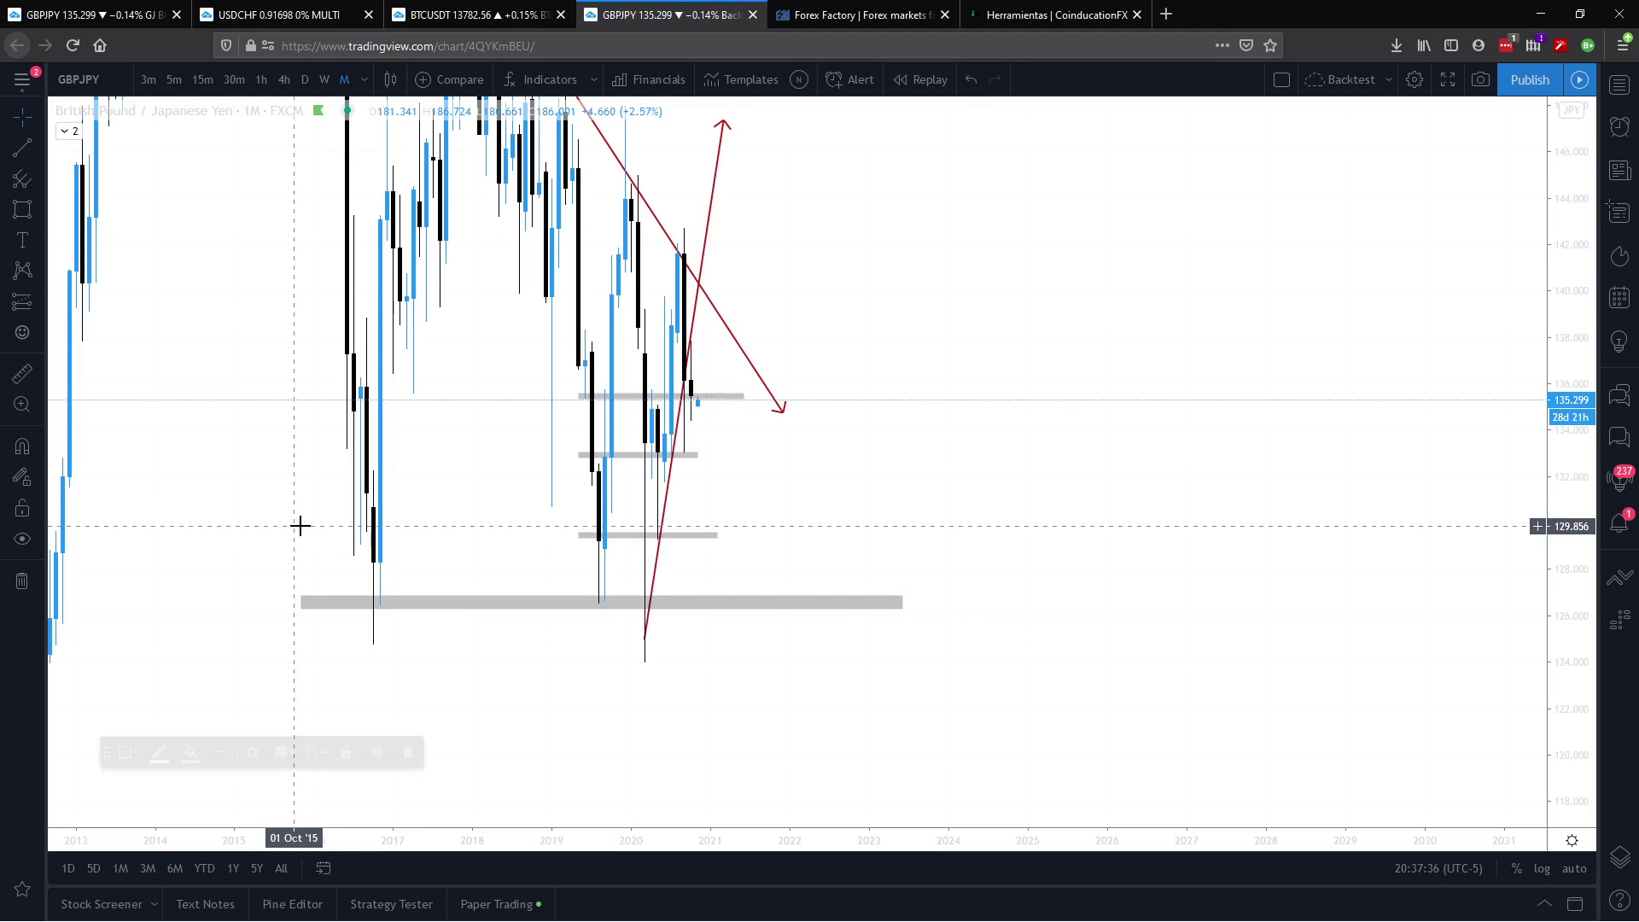
# Step: Back on the weekly chart, delete the zone near 133
pyautogui.click(329, 80)
pyautogui.moveTo(805, 487); pyautogui.dragTo(914, 503)
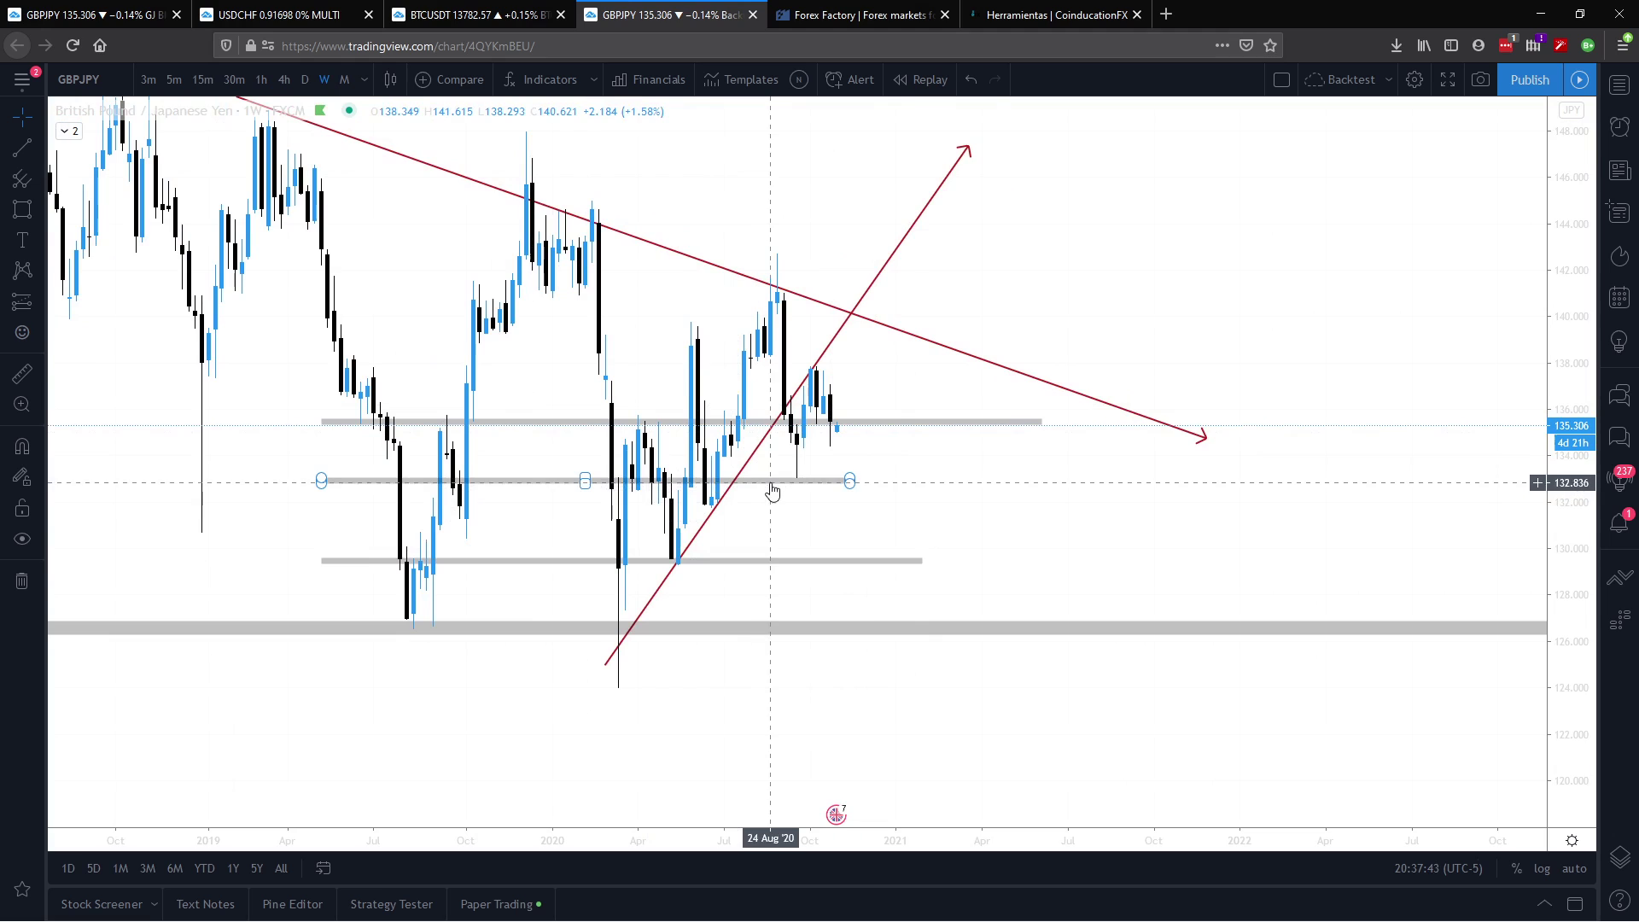
pyautogui.moveTo(777, 487); pyautogui.dragTo(1386, 517)
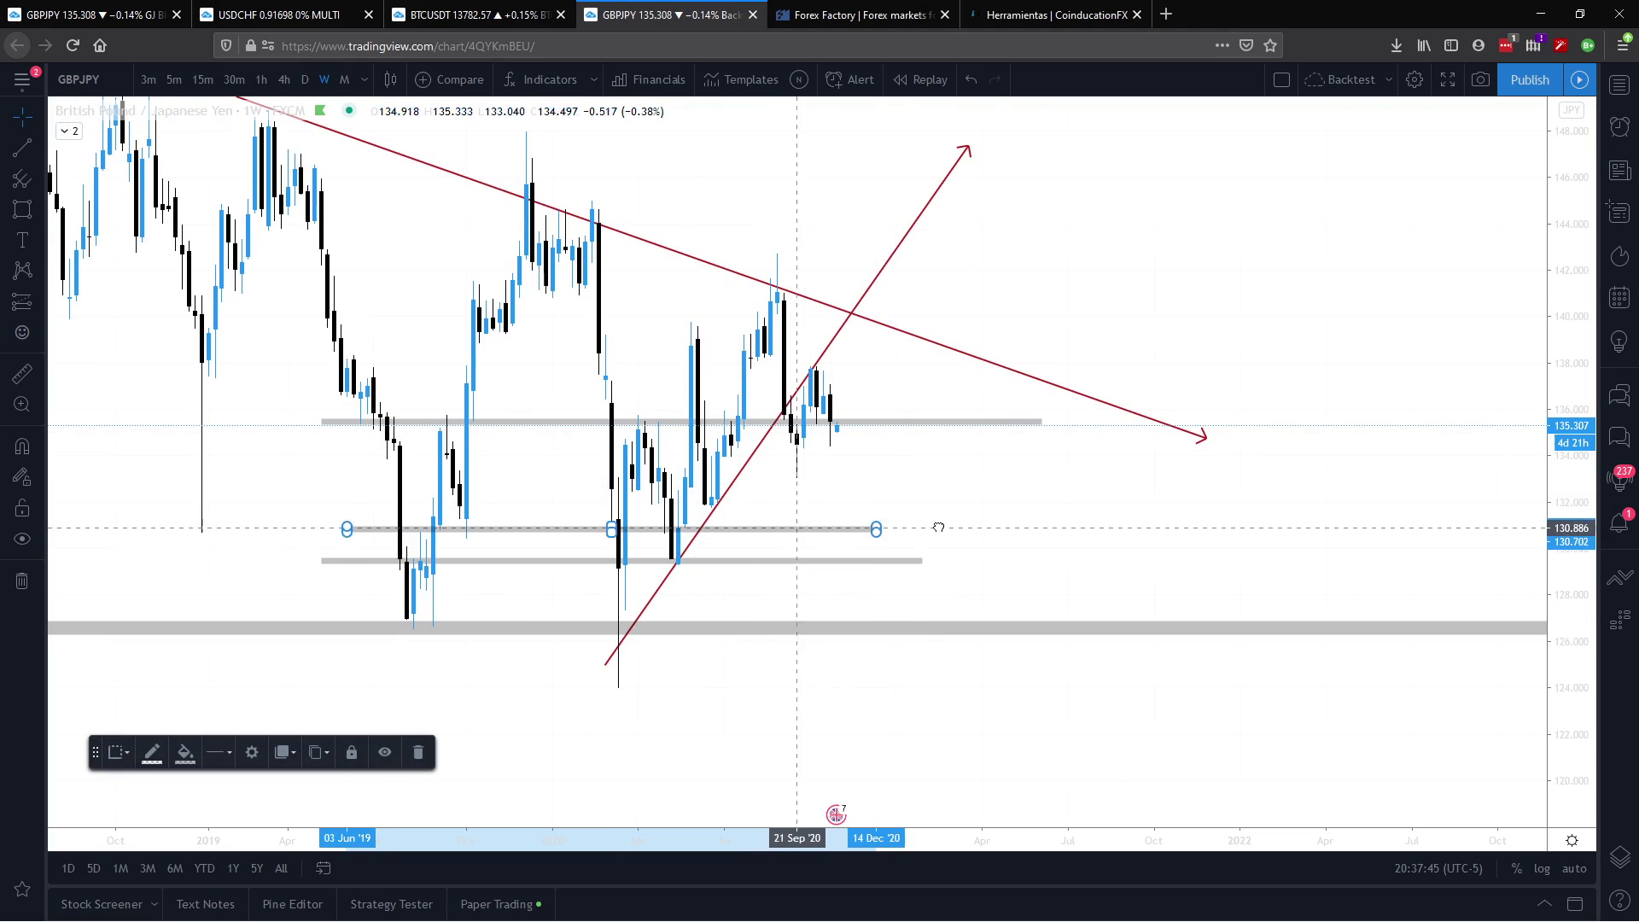
pyautogui.press('Delete')
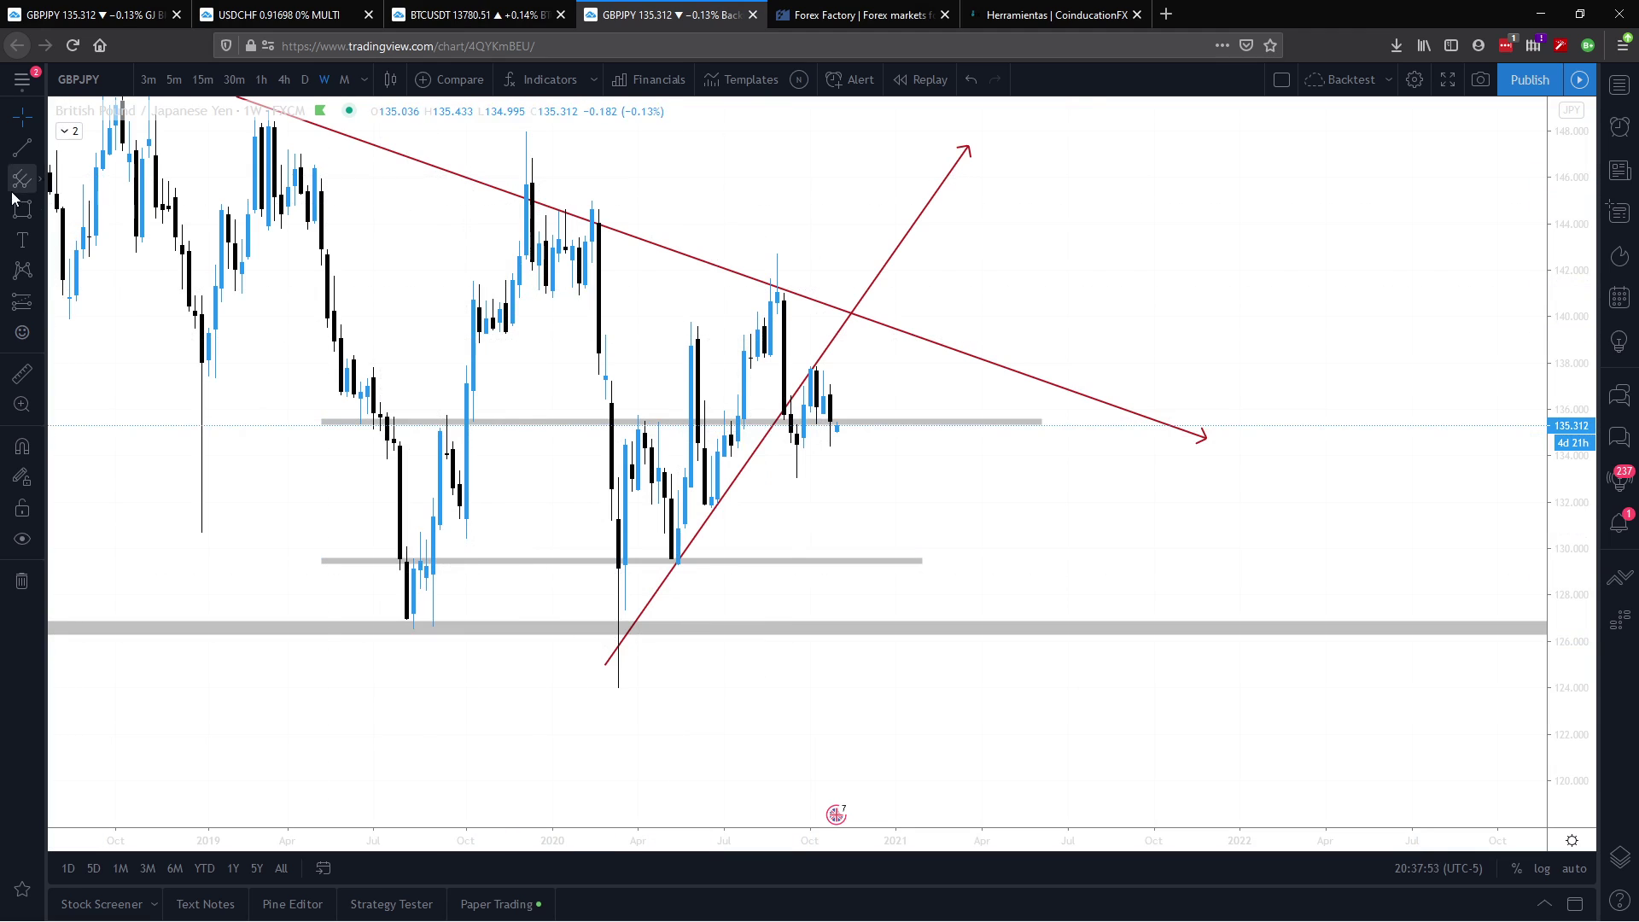
# Step: Draw a new grey zone near 139.3 and switch to daily candles
pyautogui.moveTo(129, 330); pyautogui.dragTo(1161, 335)
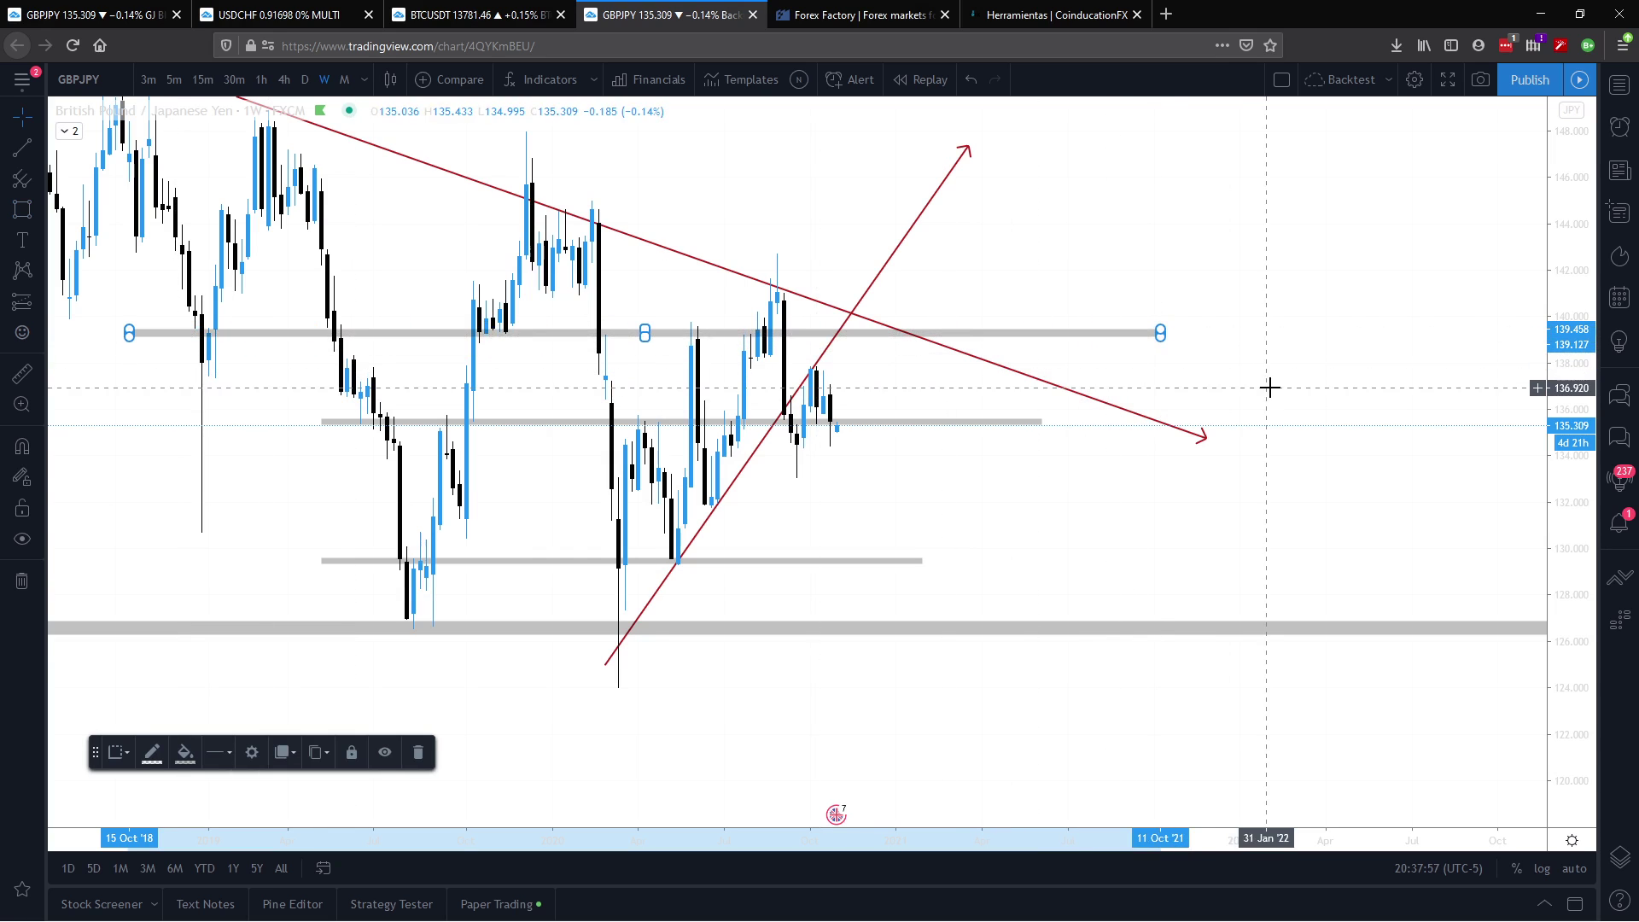
pyautogui.click(871, 467)
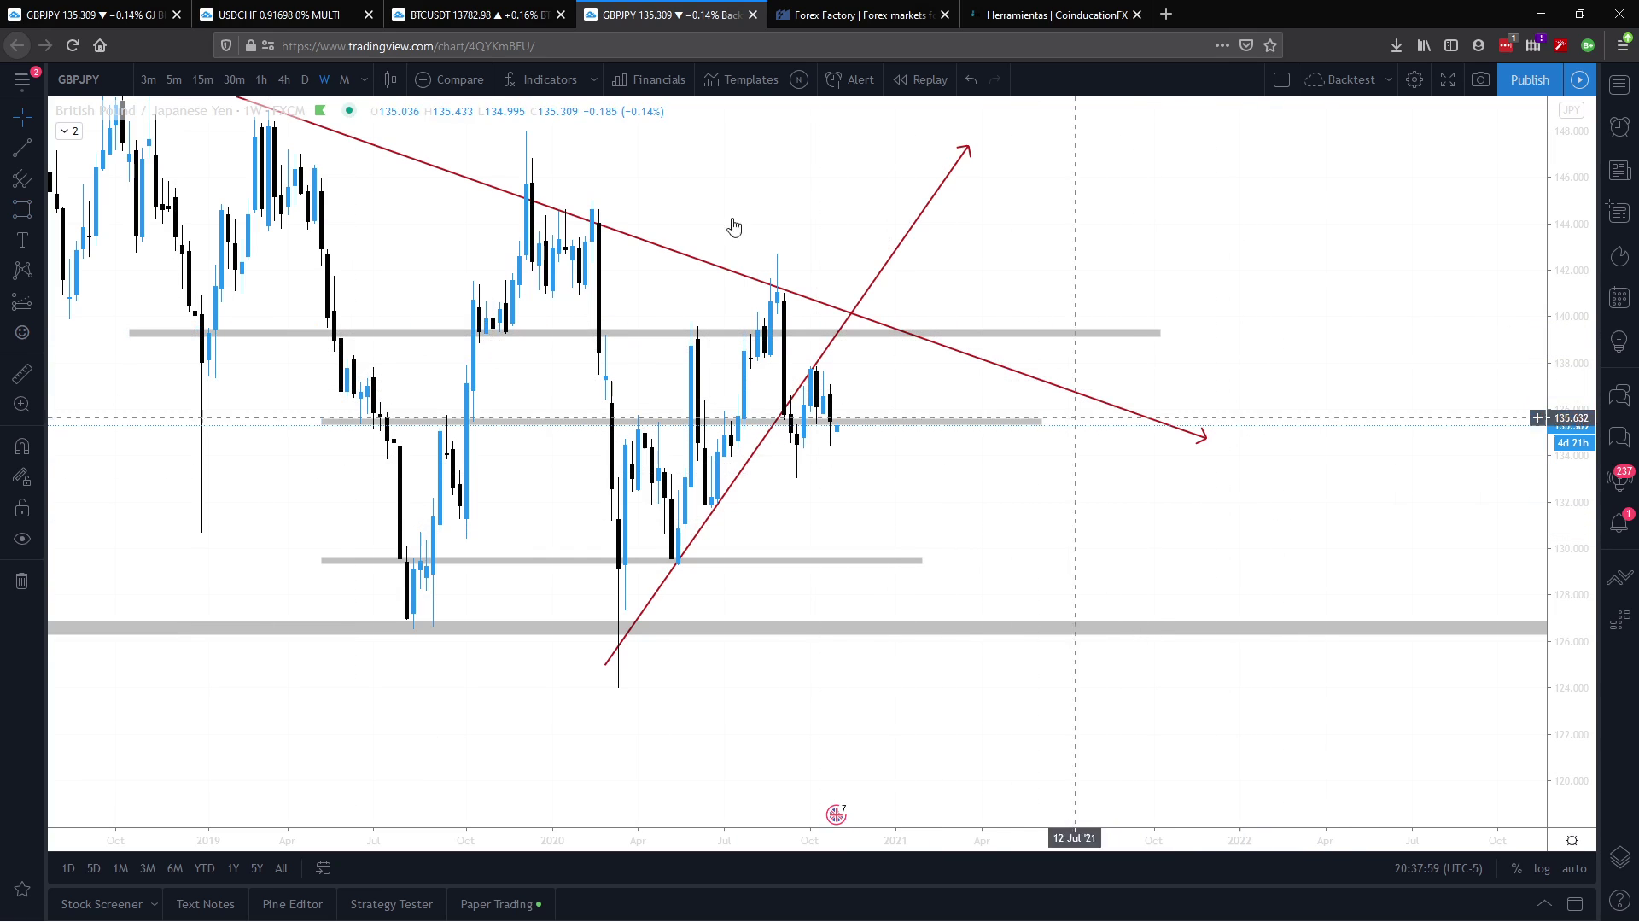
pyautogui.click(304, 80)
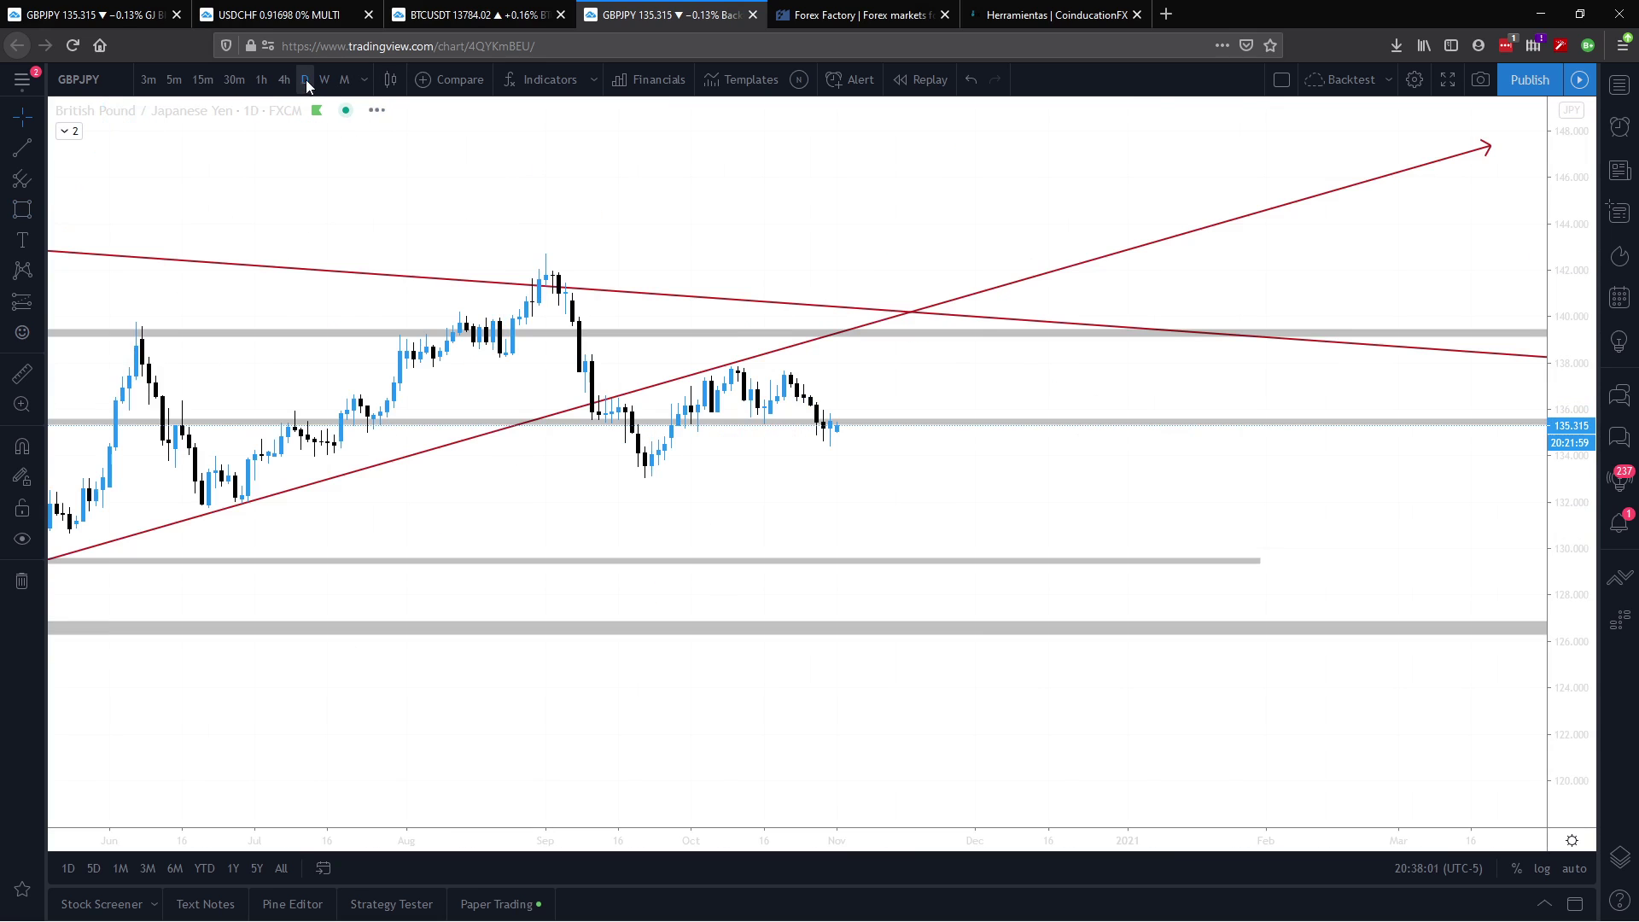
pyautogui.scroll(-4, 1115, 840)
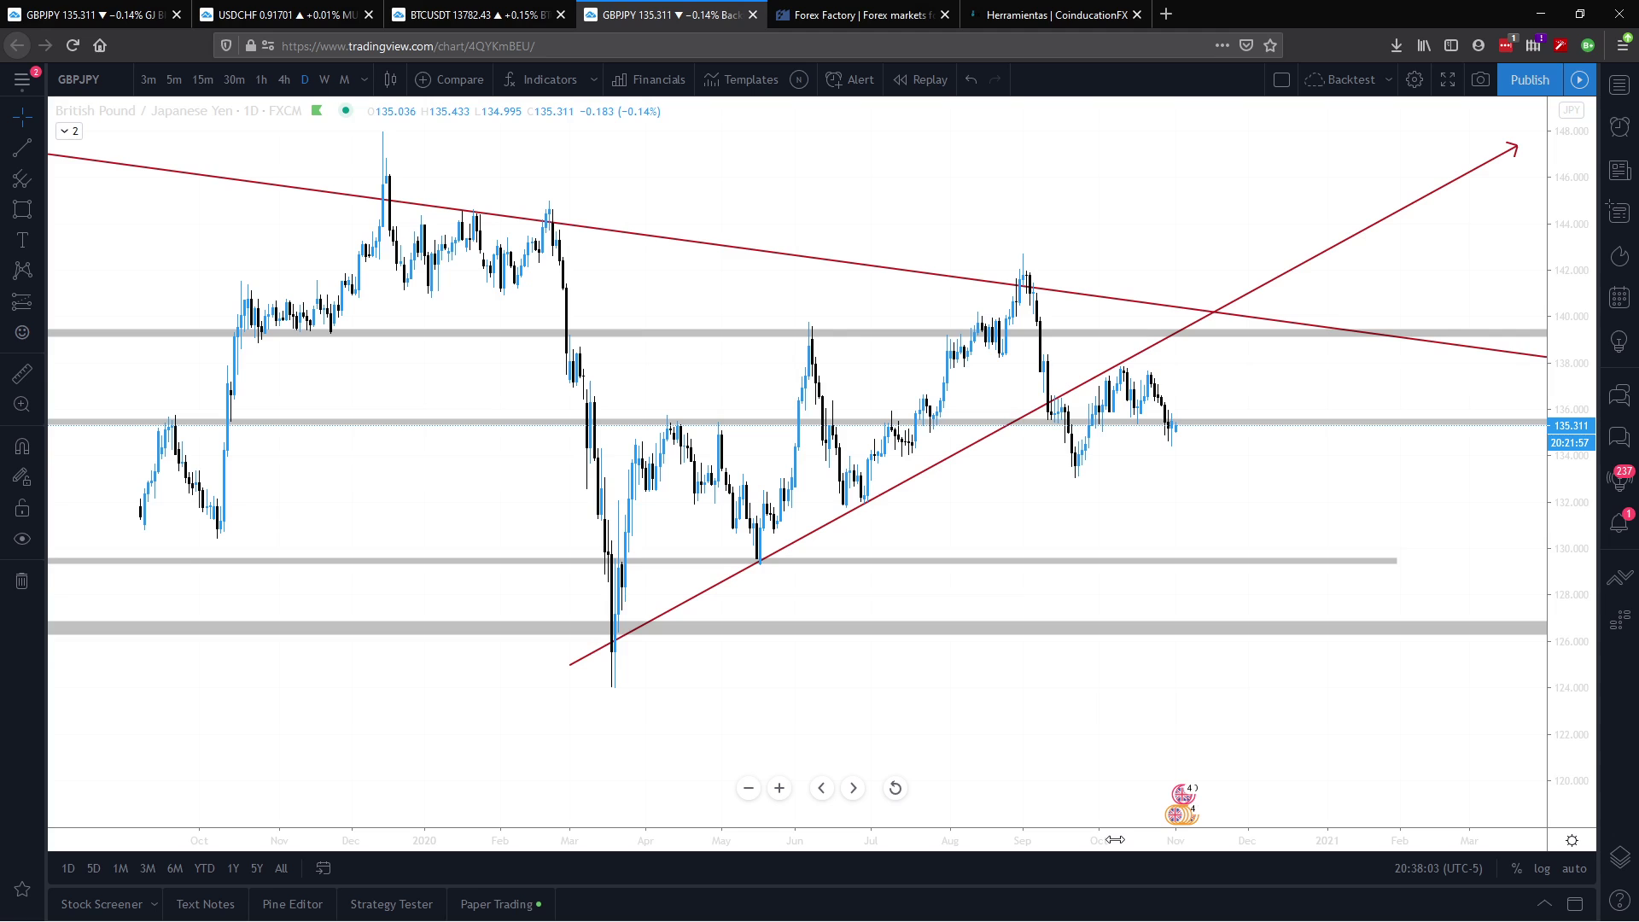
pyautogui.moveTo(1108, 632); pyautogui.dragTo(754, 629)
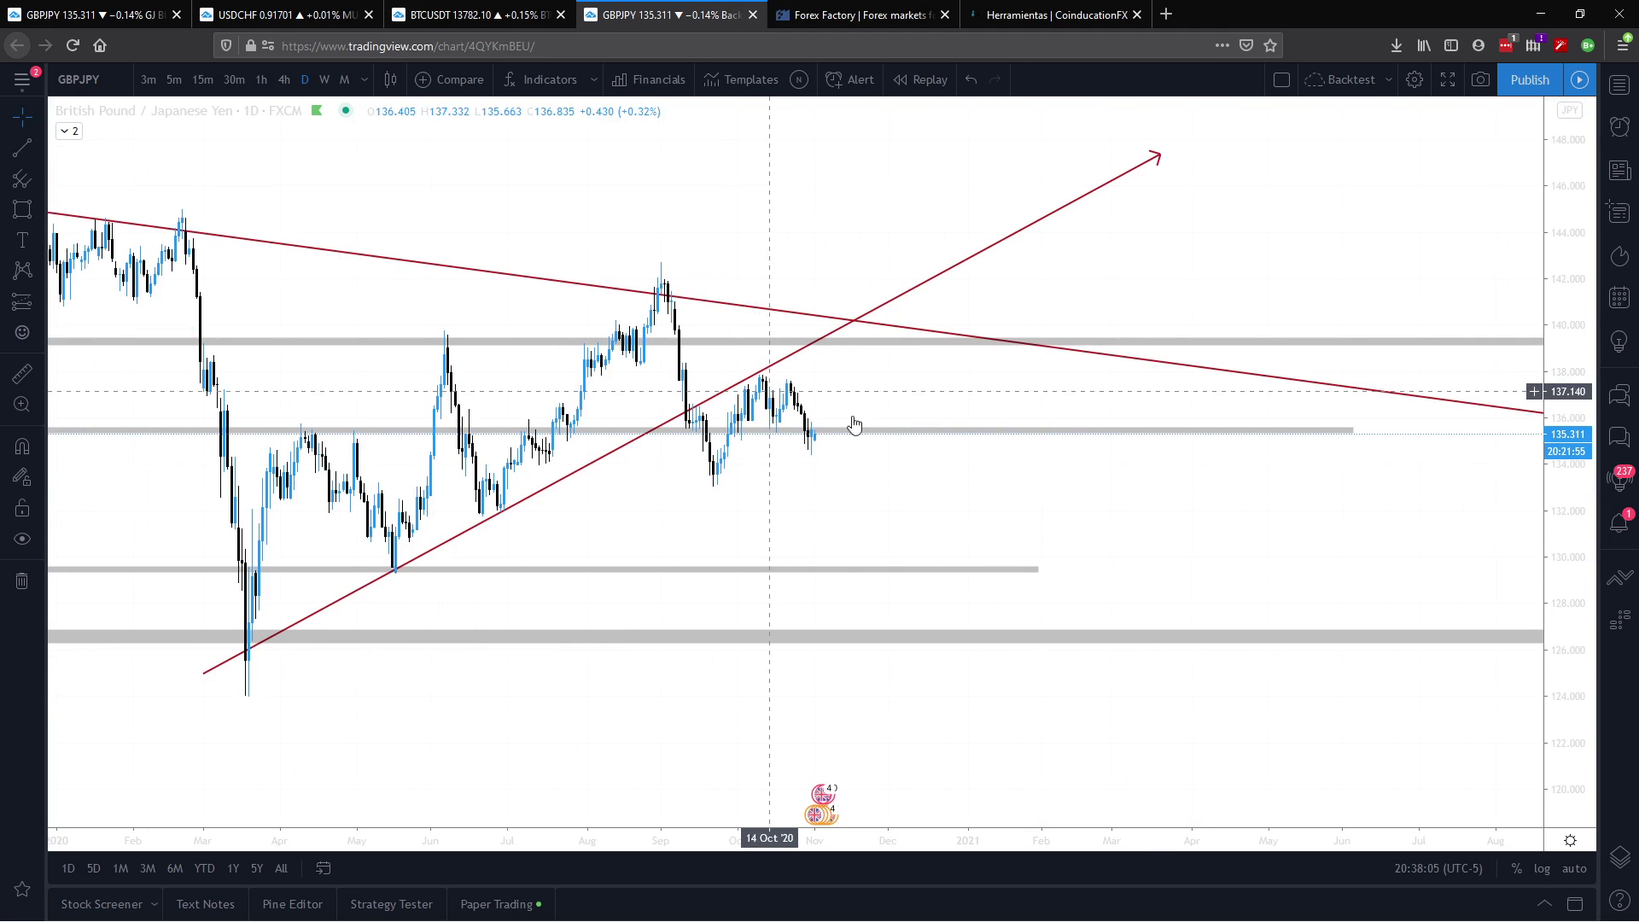
pyautogui.moveTo(907, 859); pyautogui.dragTo(654, 859)
pyautogui.moveTo(513, 716); pyautogui.dragTo(664, 715)
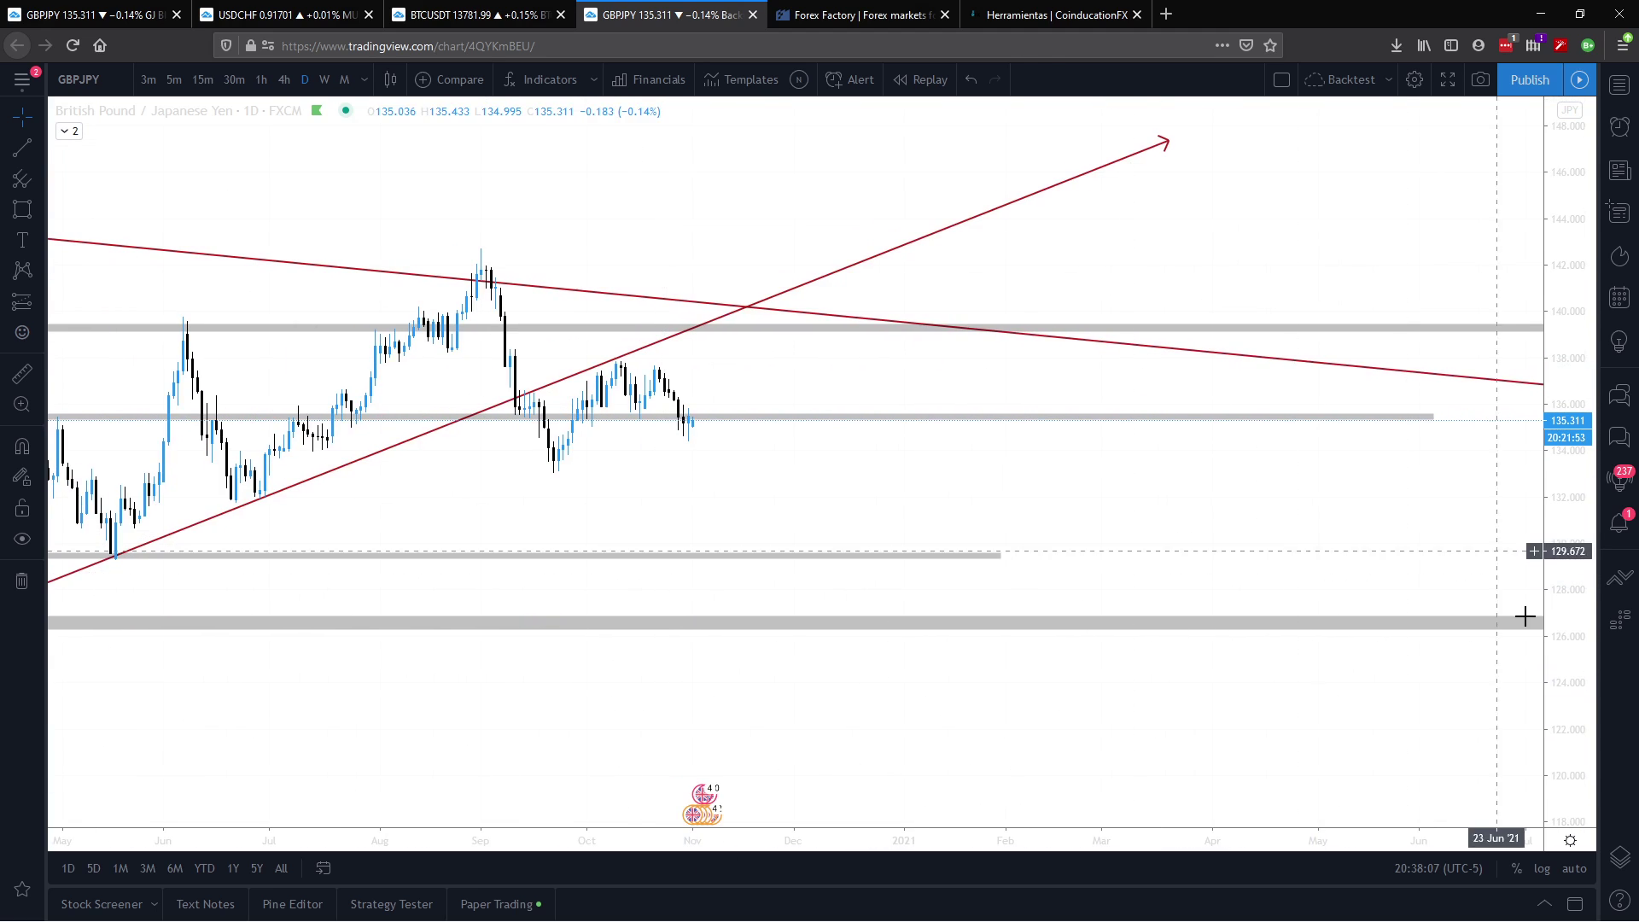
pyautogui.moveTo(1580, 530); pyautogui.dragTo(1580, 496)
pyautogui.moveTo(711, 538); pyautogui.dragTo(1158, 543)
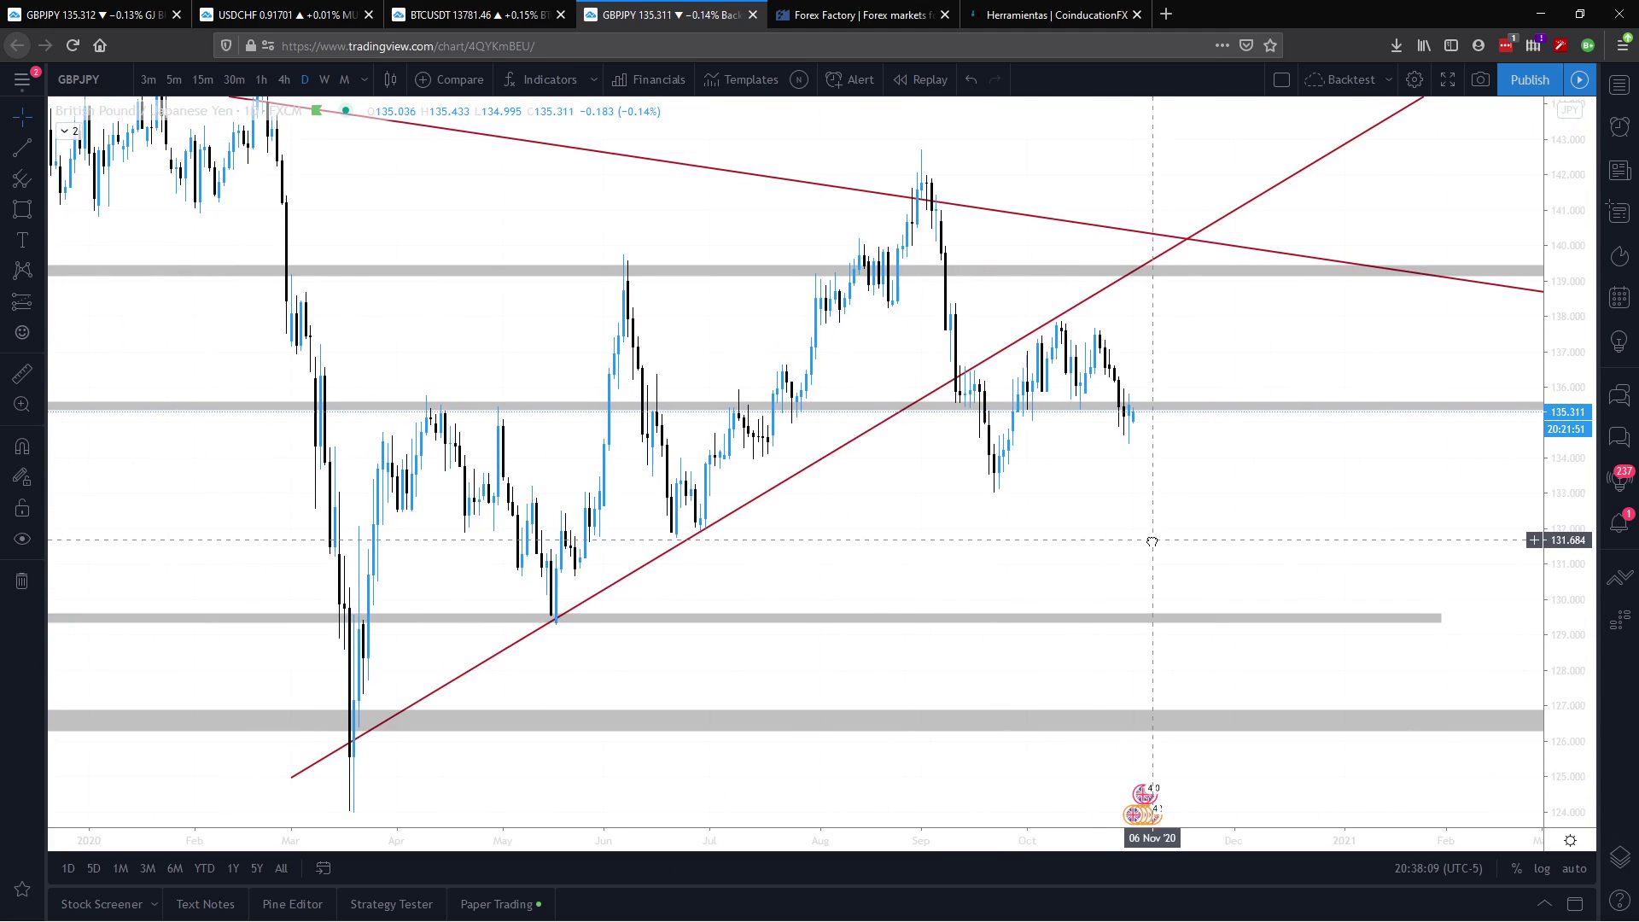
pyautogui.scroll(2, 802, 530)
pyautogui.moveTo(801, 531); pyautogui.dragTo(878, 513)
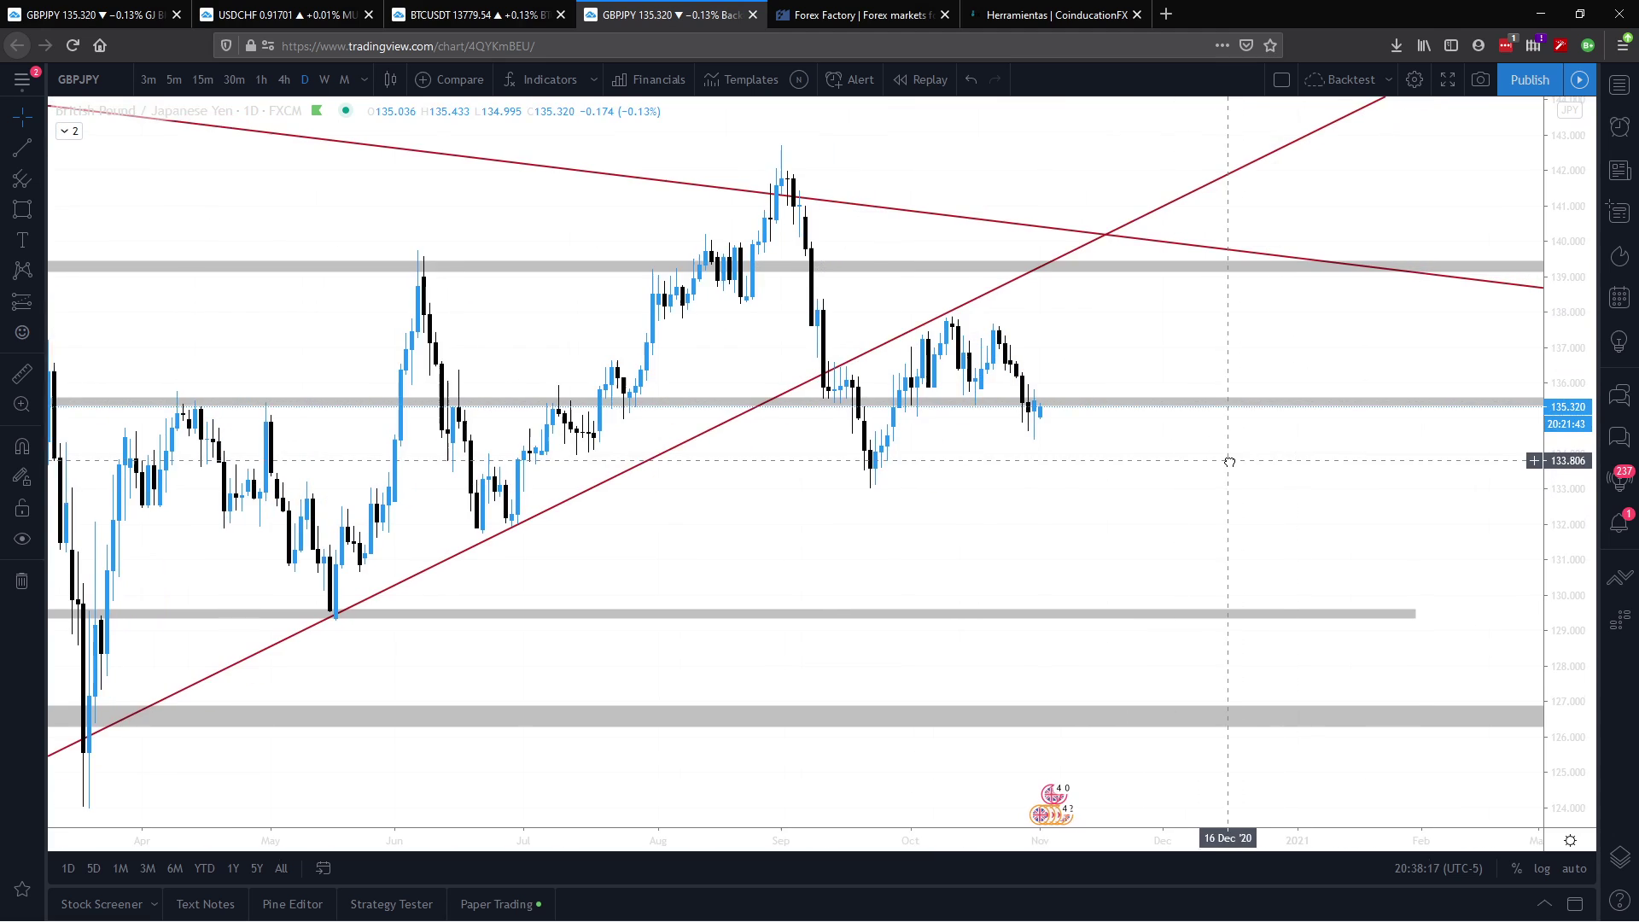
pyautogui.moveTo(1053, 501); pyautogui.dragTo(1039, 504)
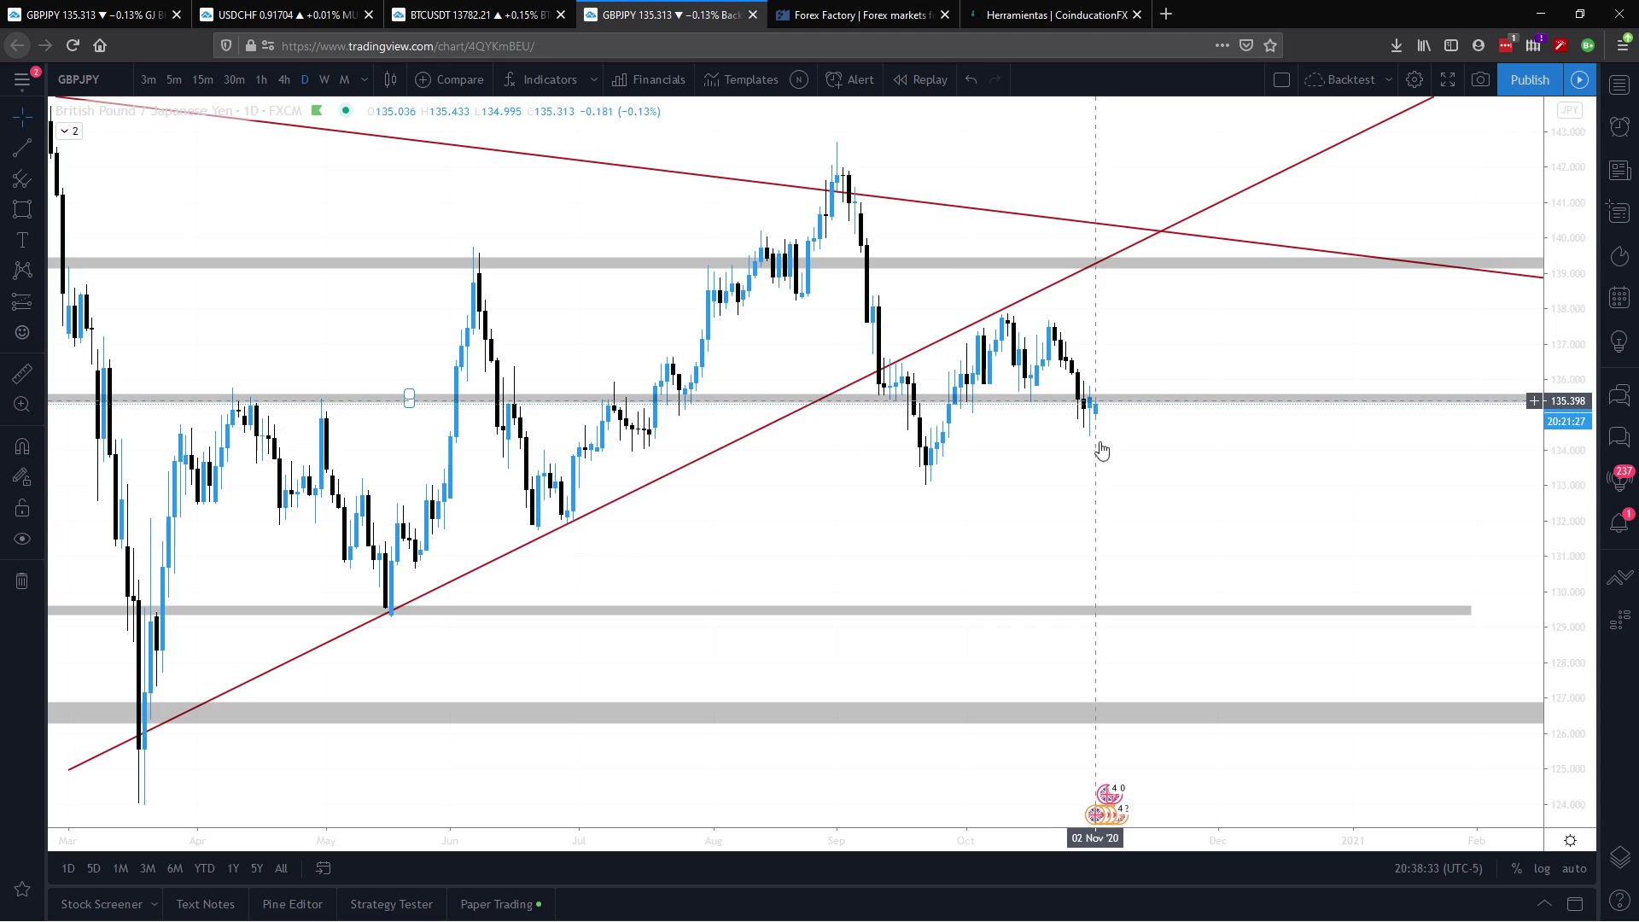
pyautogui.scroll(3, 1571, 476)
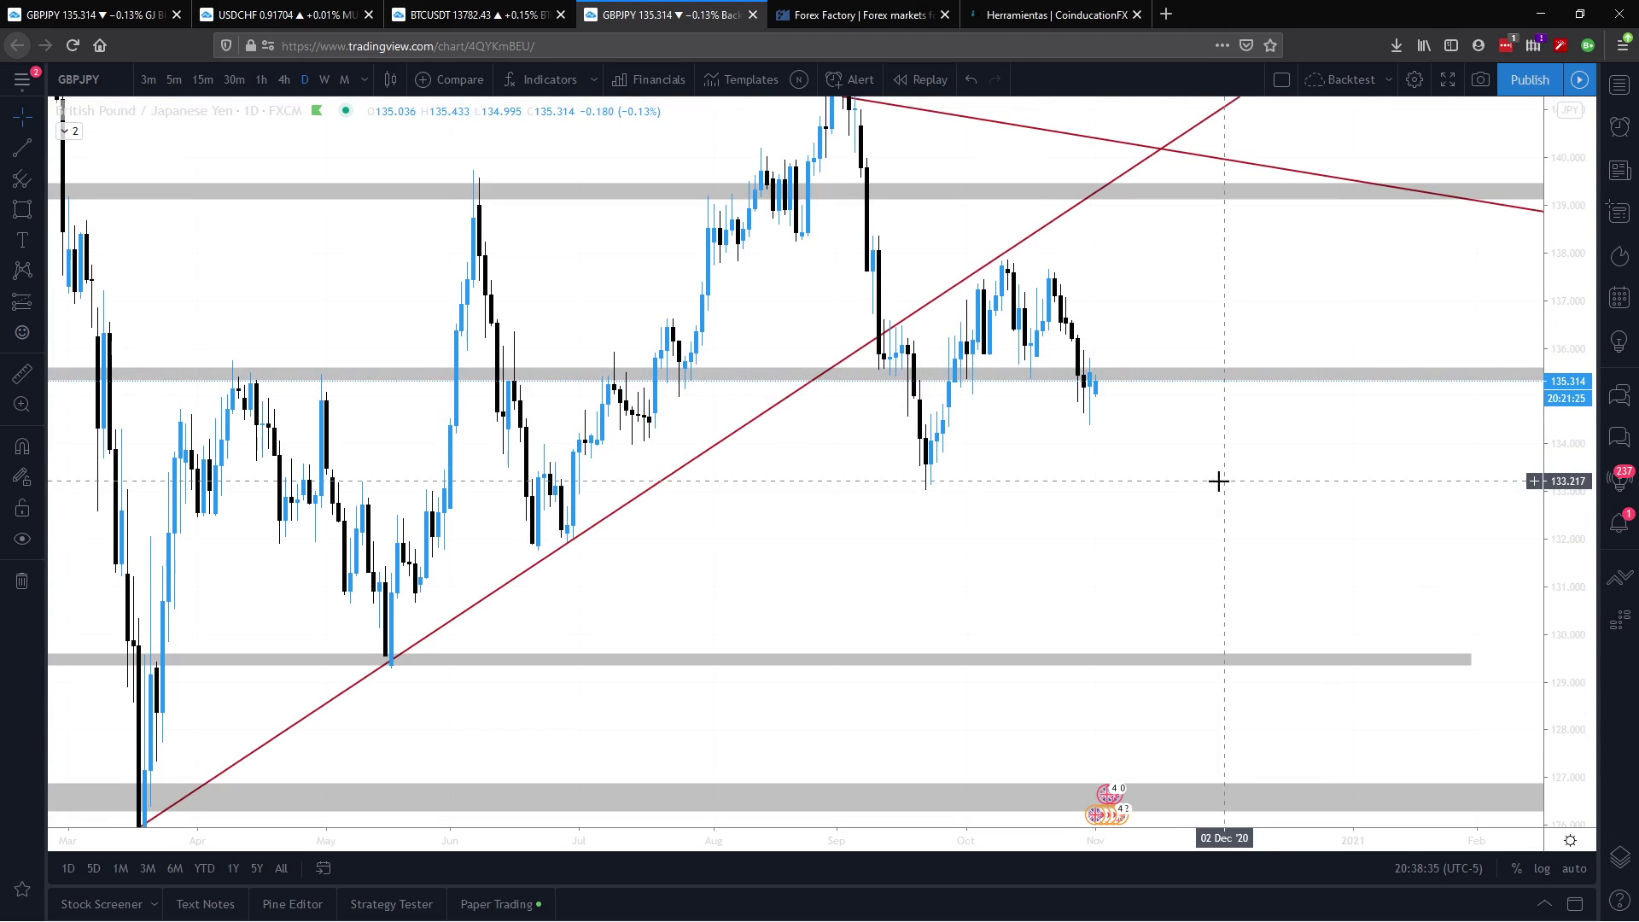
pyautogui.moveTo(1218, 482); pyautogui.dragTo(1171, 472)
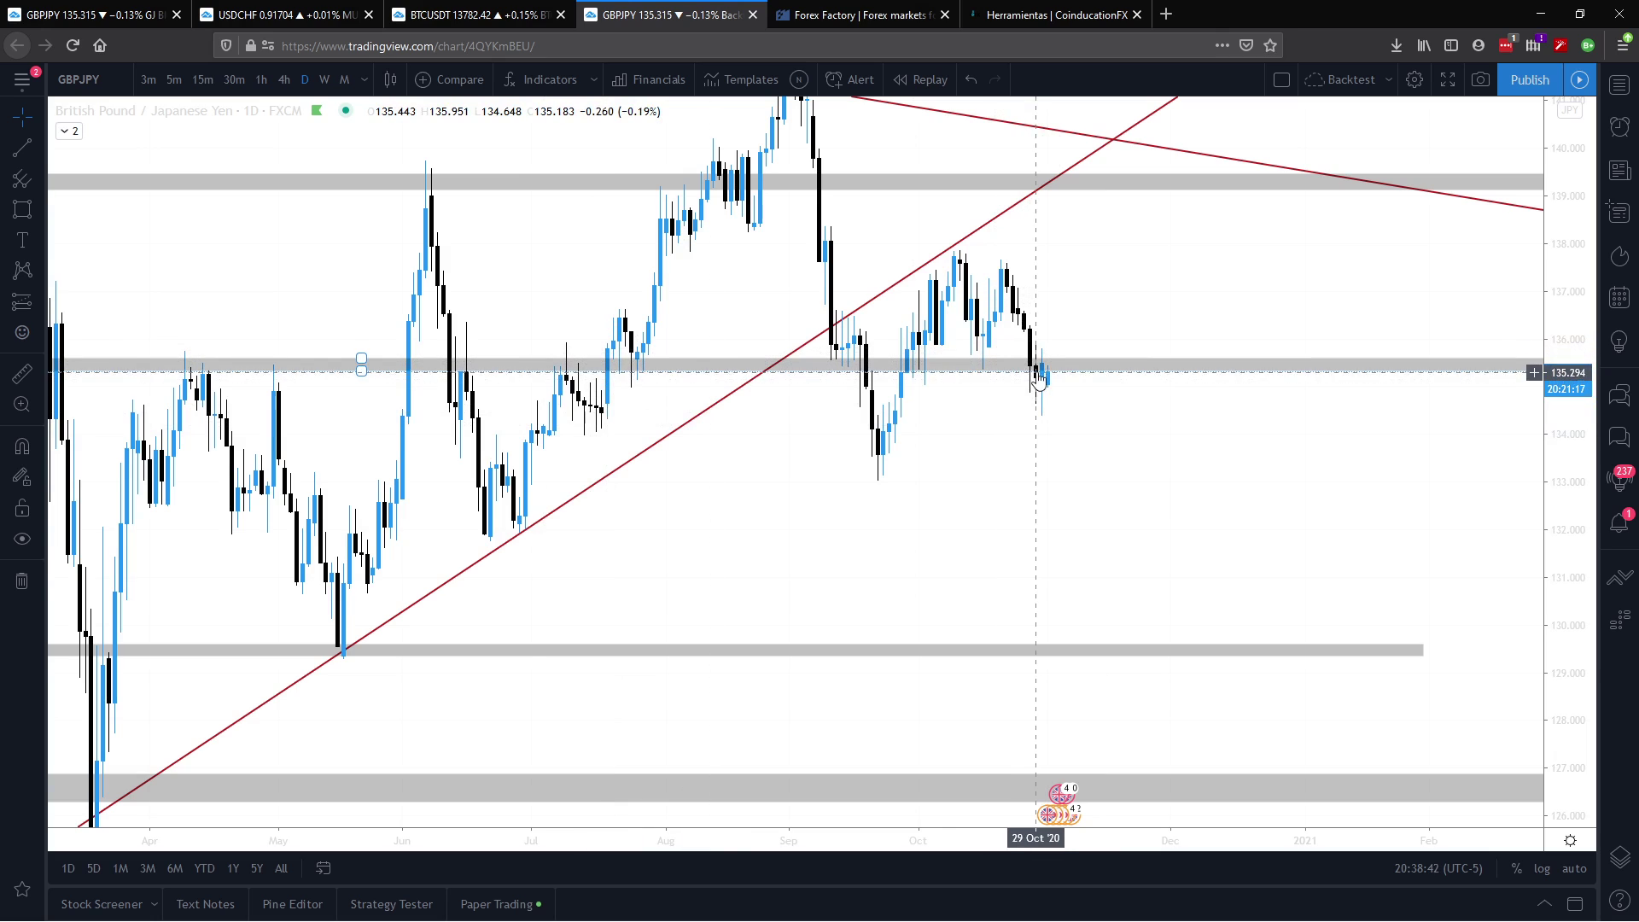
pyautogui.click(285, 81)
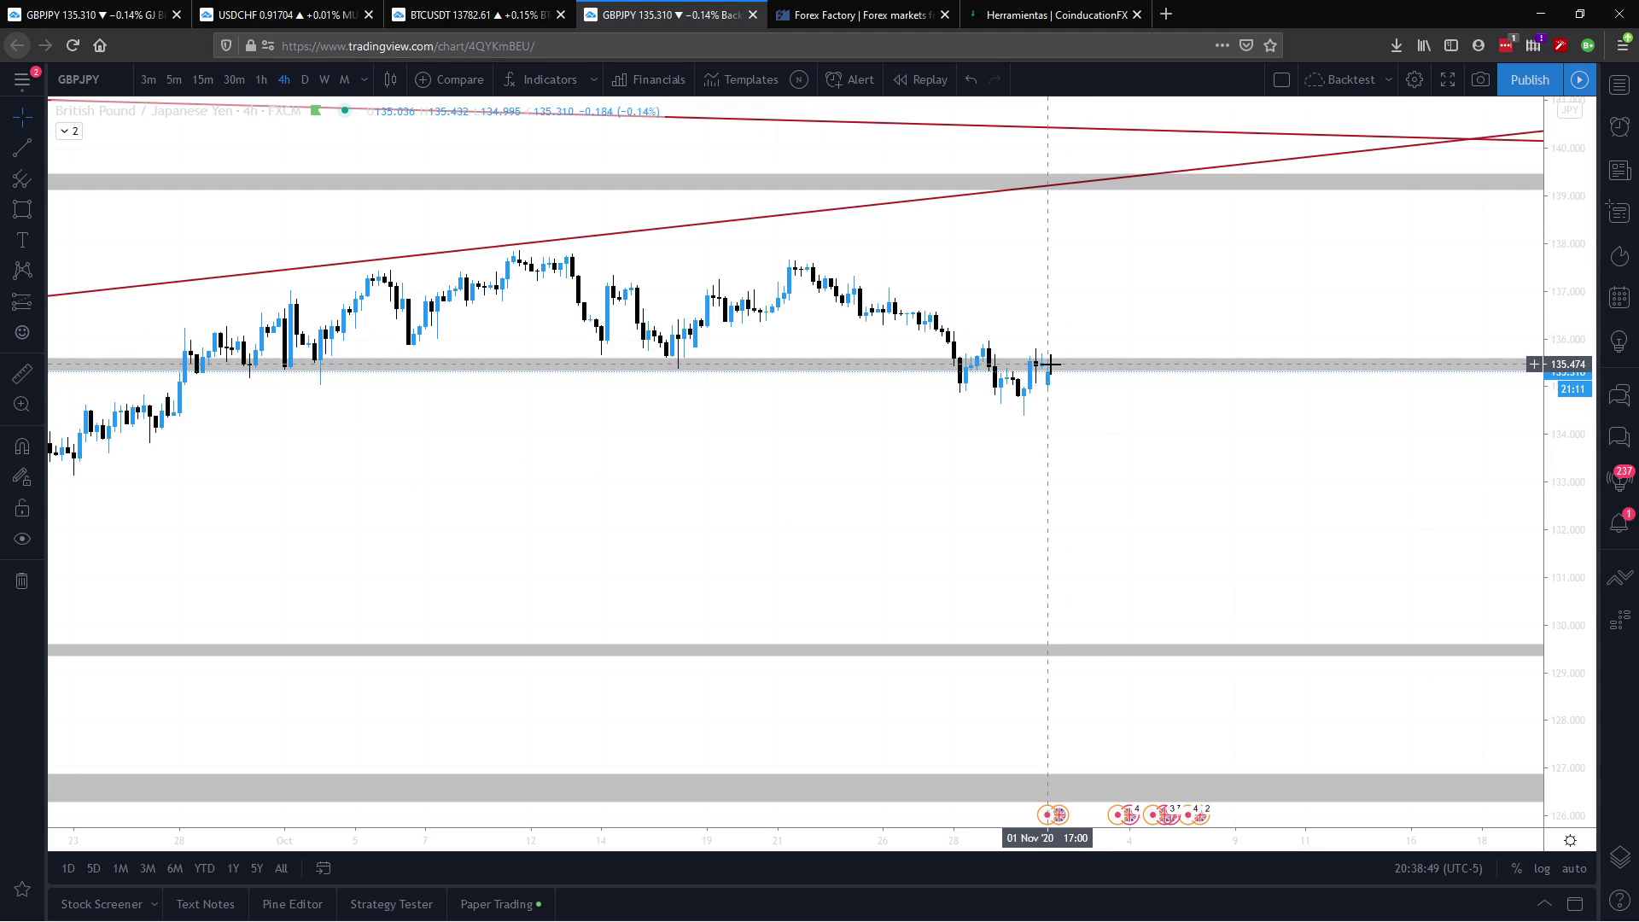
pyautogui.moveTo(1571, 410); pyautogui.dragTo(1523, 352)
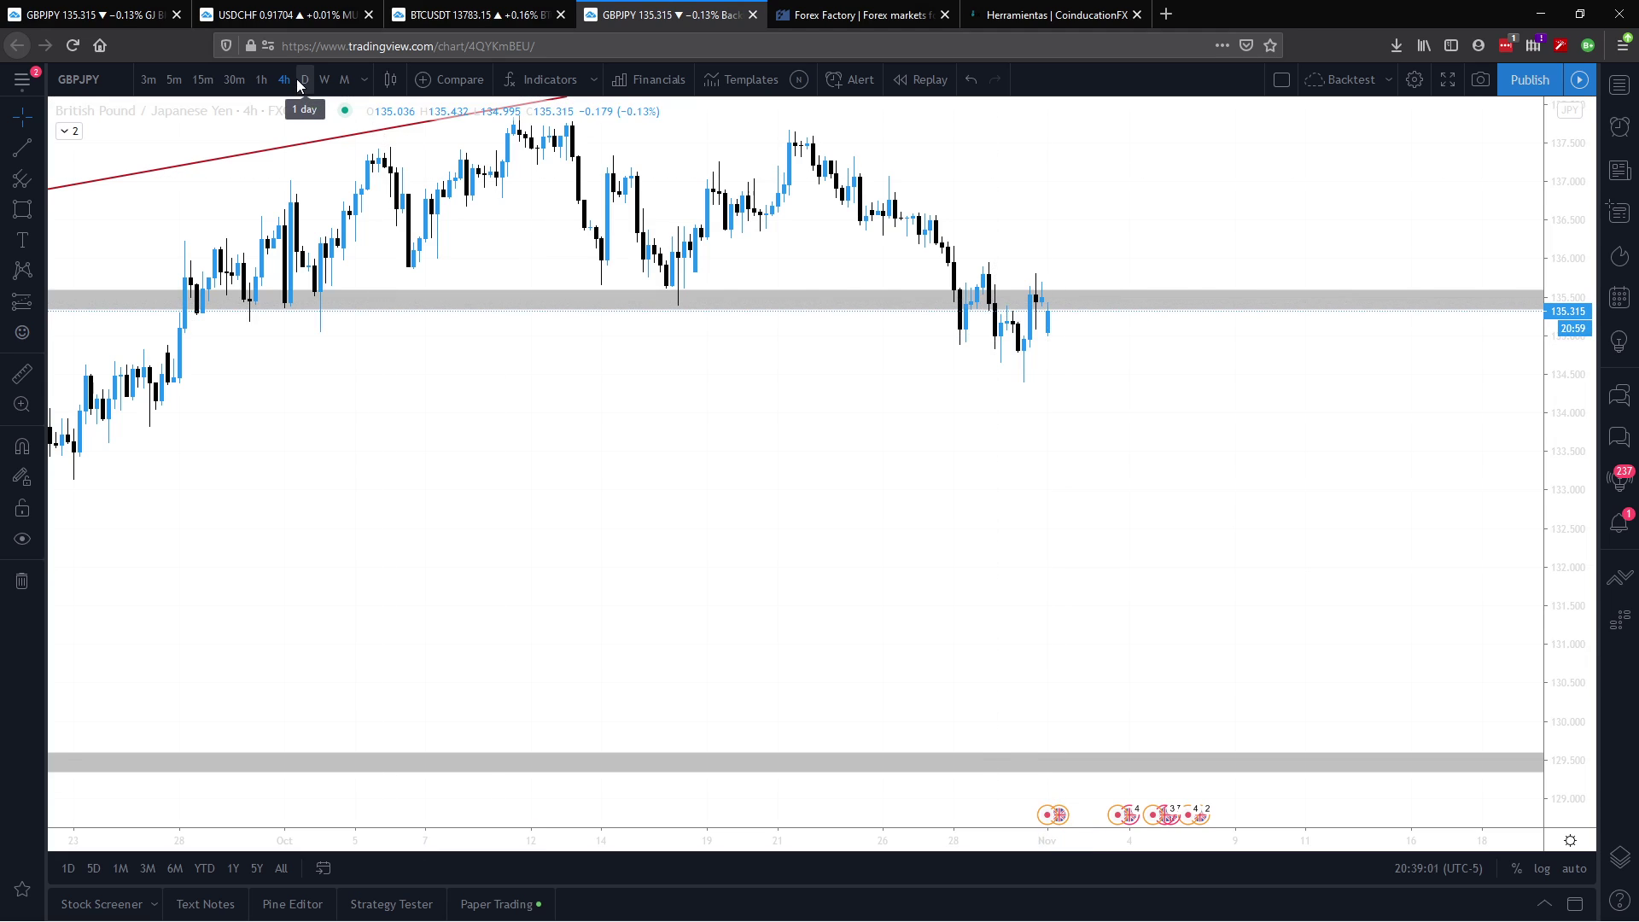
pyautogui.click(303, 79)
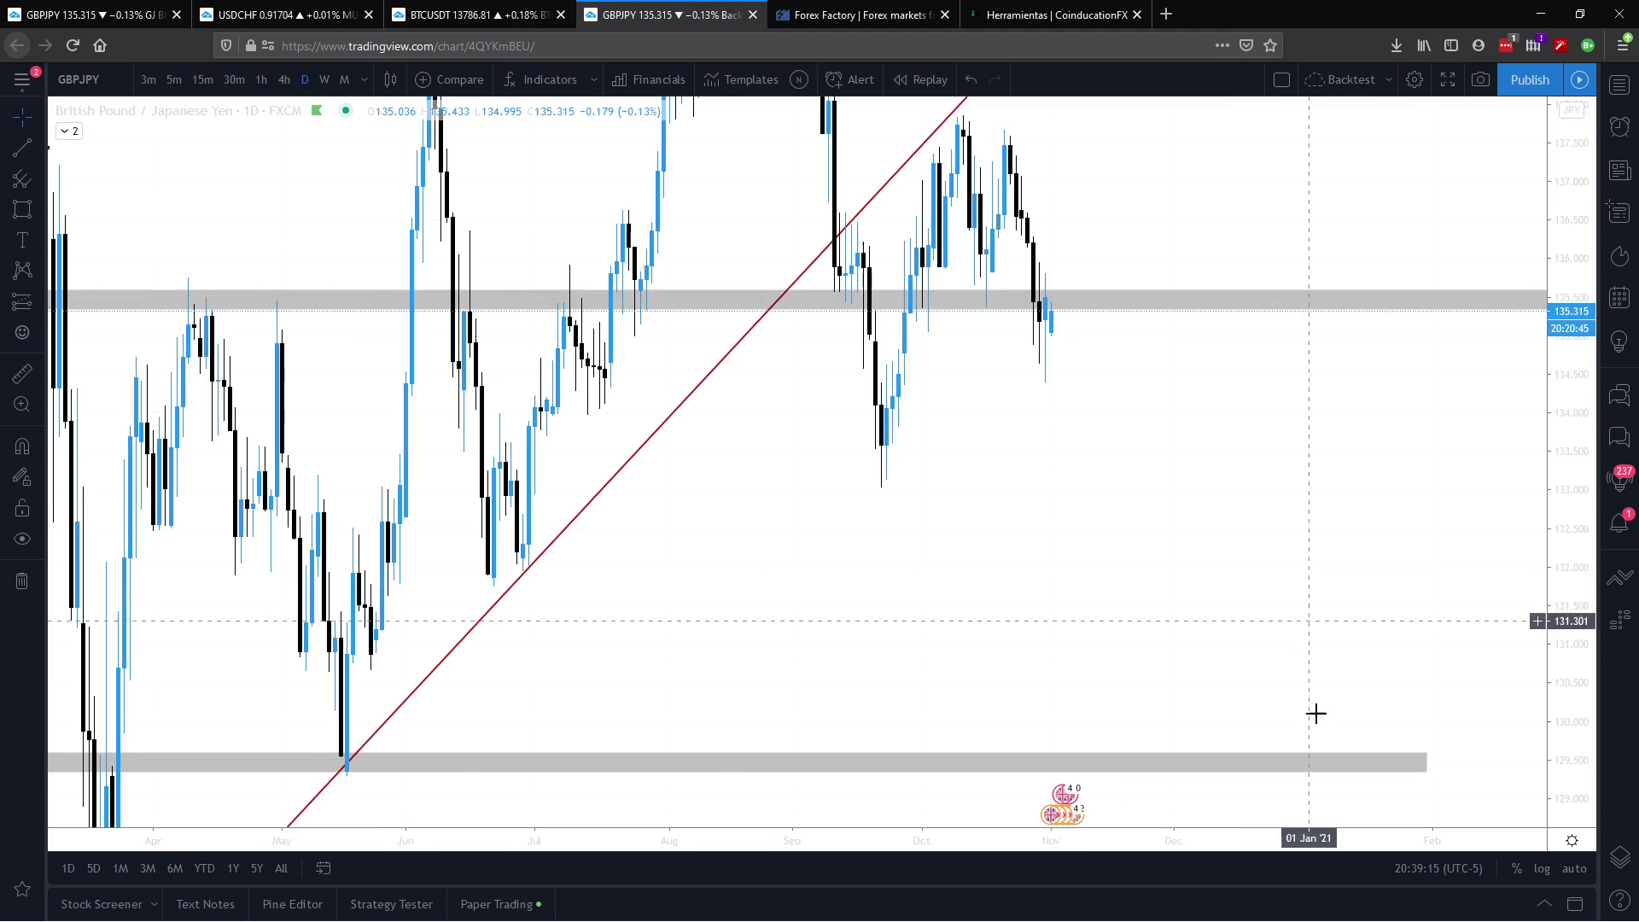
pyautogui.moveTo(1102, 846)
pyautogui.mouseDown()
pyautogui.moveTo(955, 673)
pyautogui.moveTo(1058, 769)
pyautogui.mouseUp()
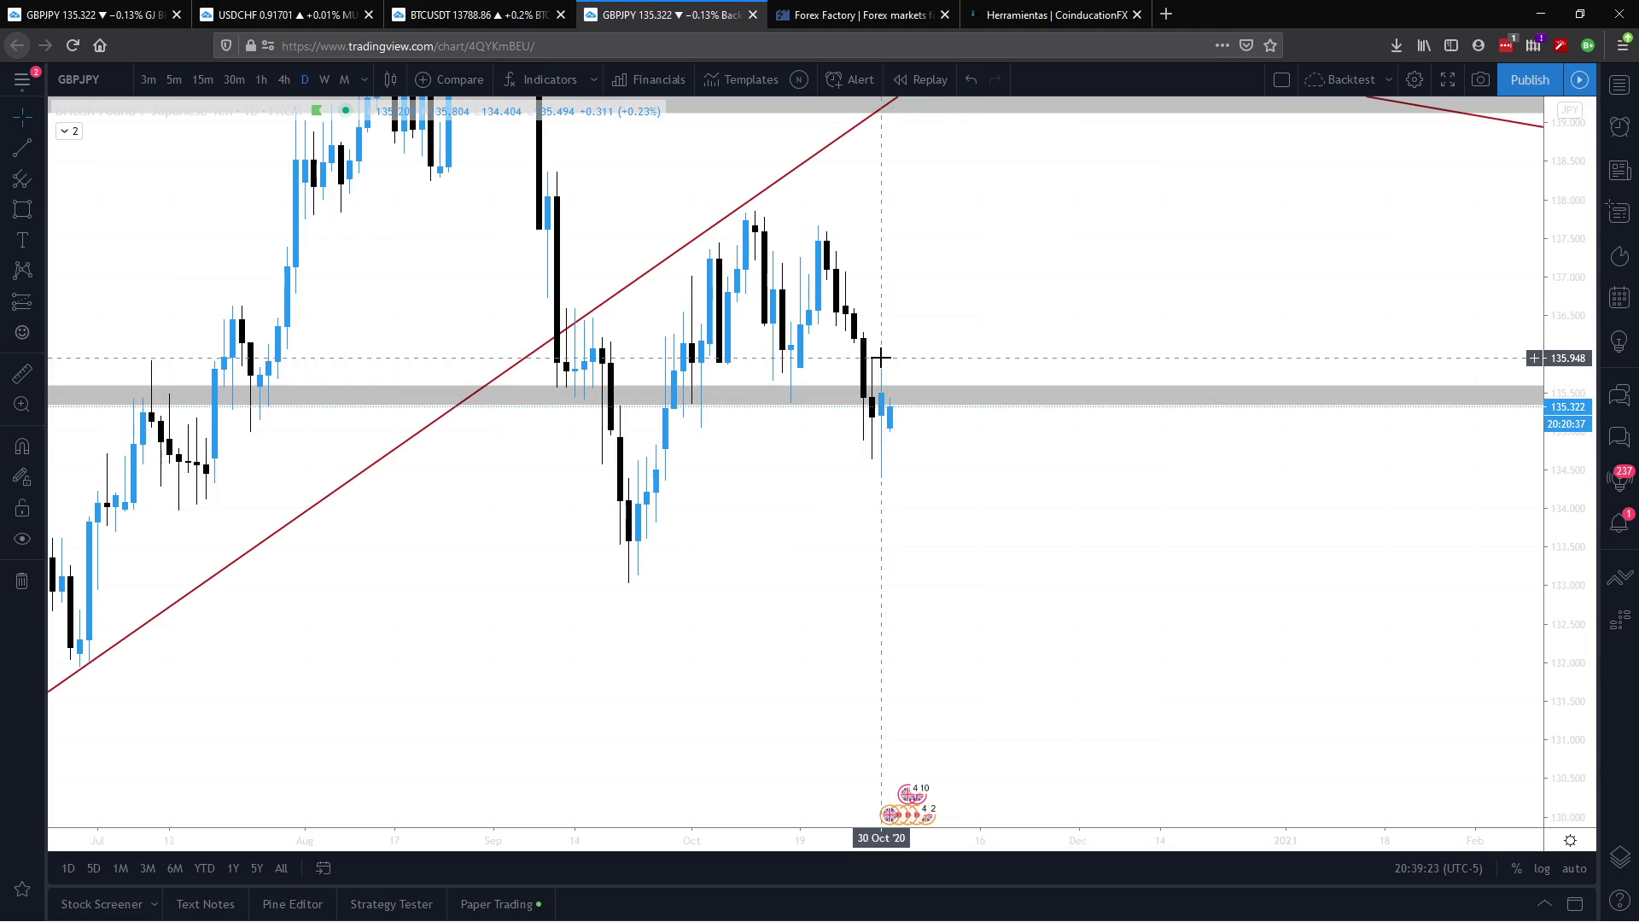
pyautogui.moveTo(939, 844); pyautogui.dragTo(712, 519)
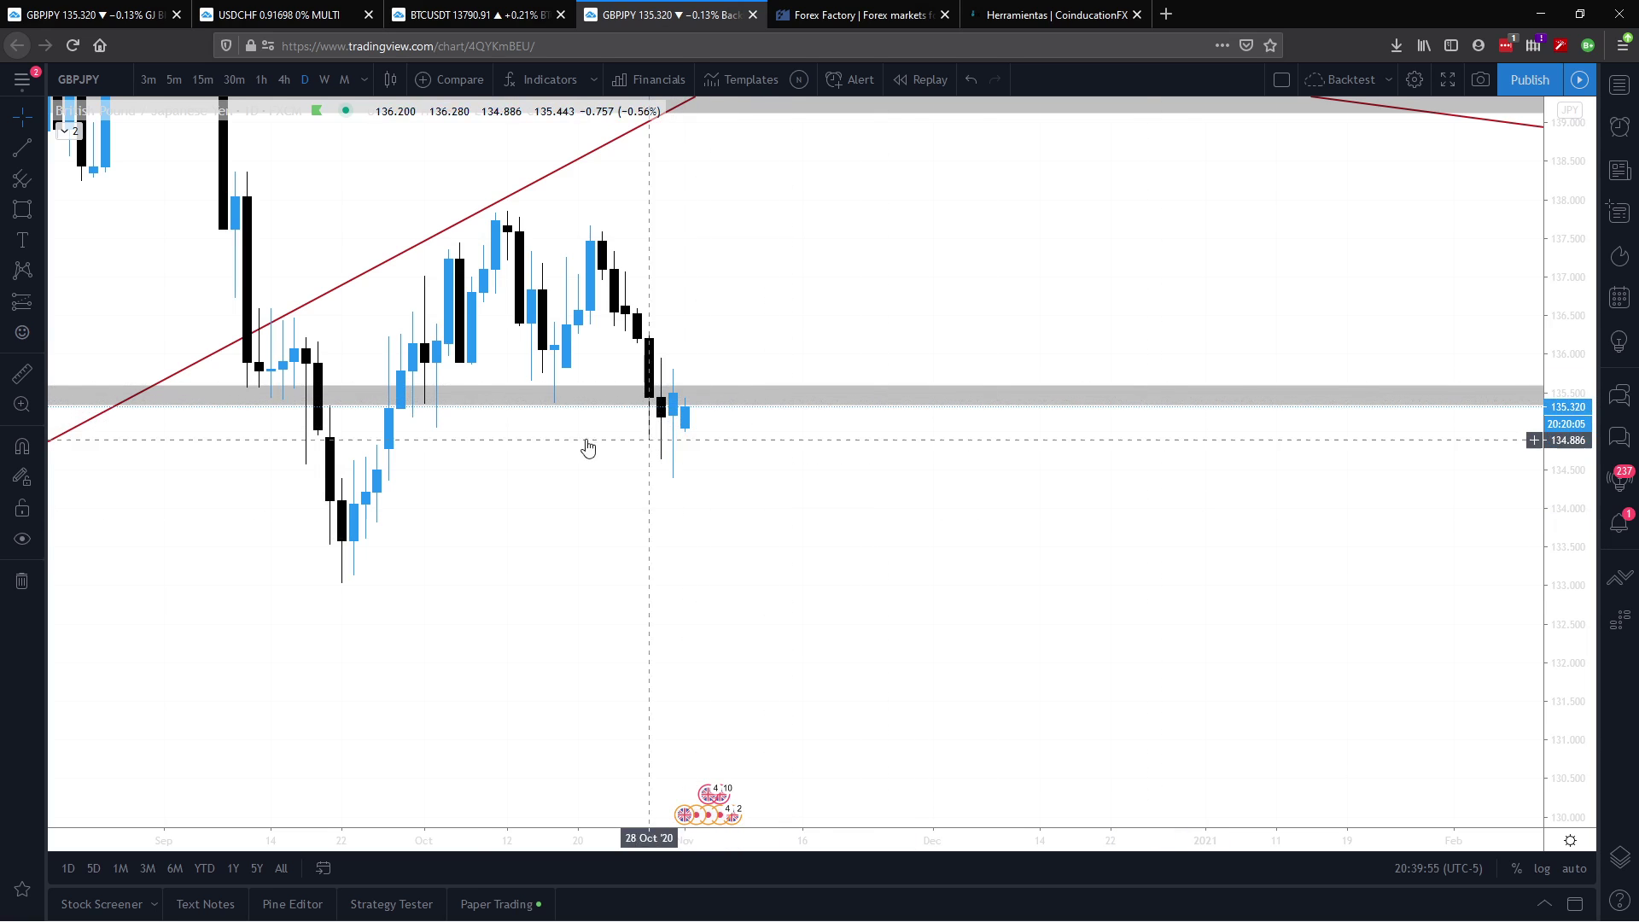
pyautogui.moveTo(453, 415); pyautogui.dragTo(779, 429)
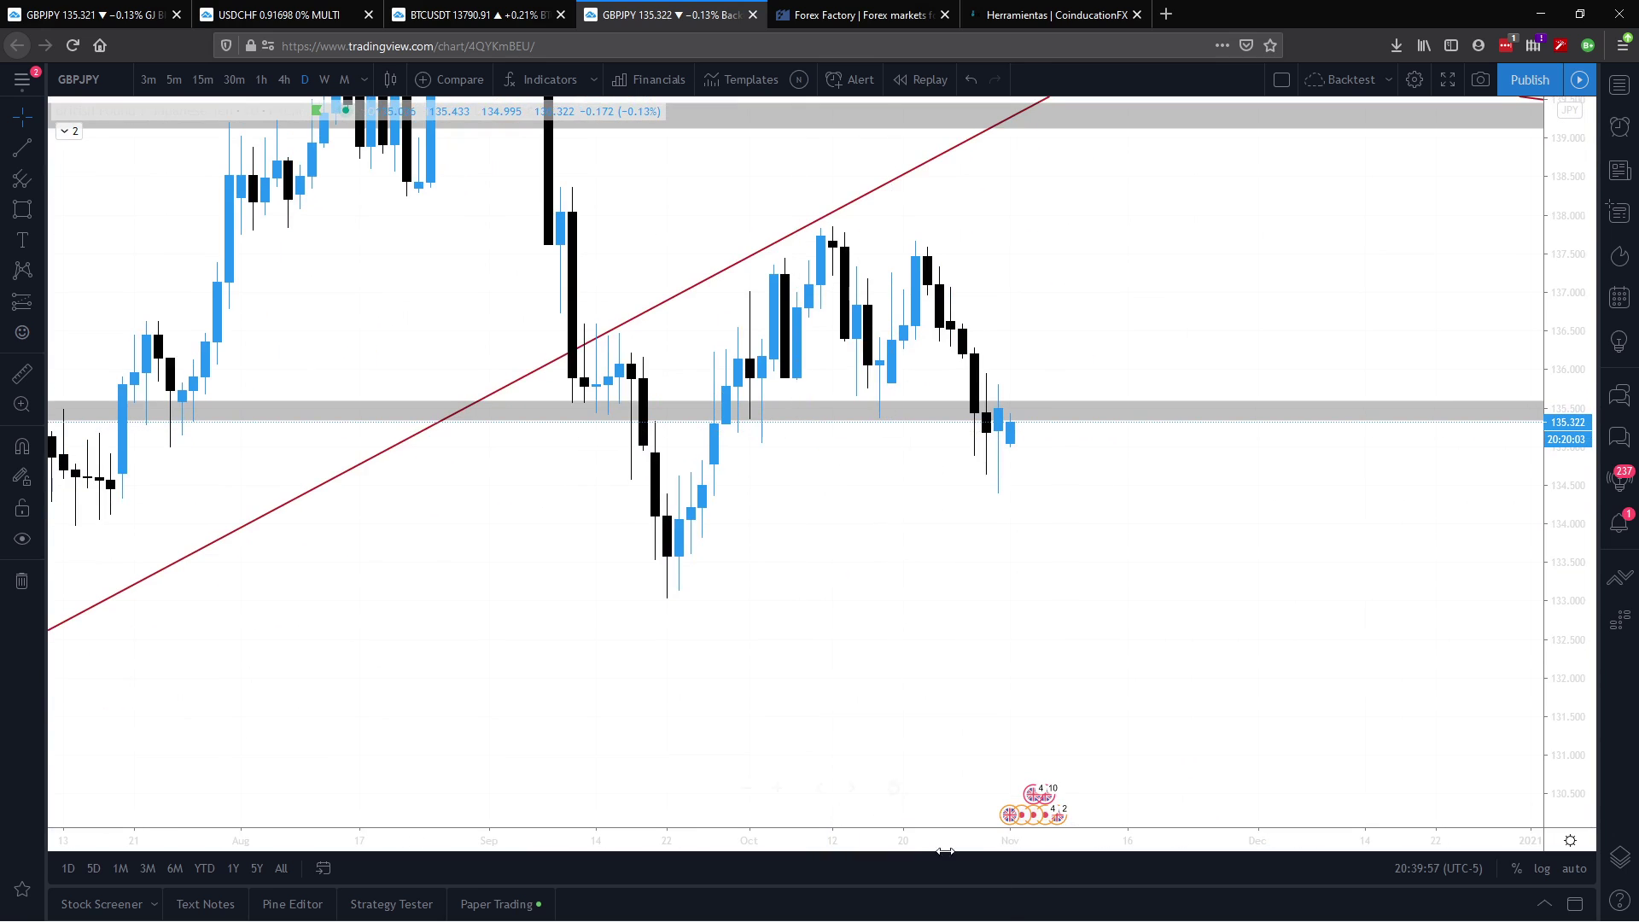
pyautogui.moveTo(919, 841); pyautogui.dragTo(1100, 842)
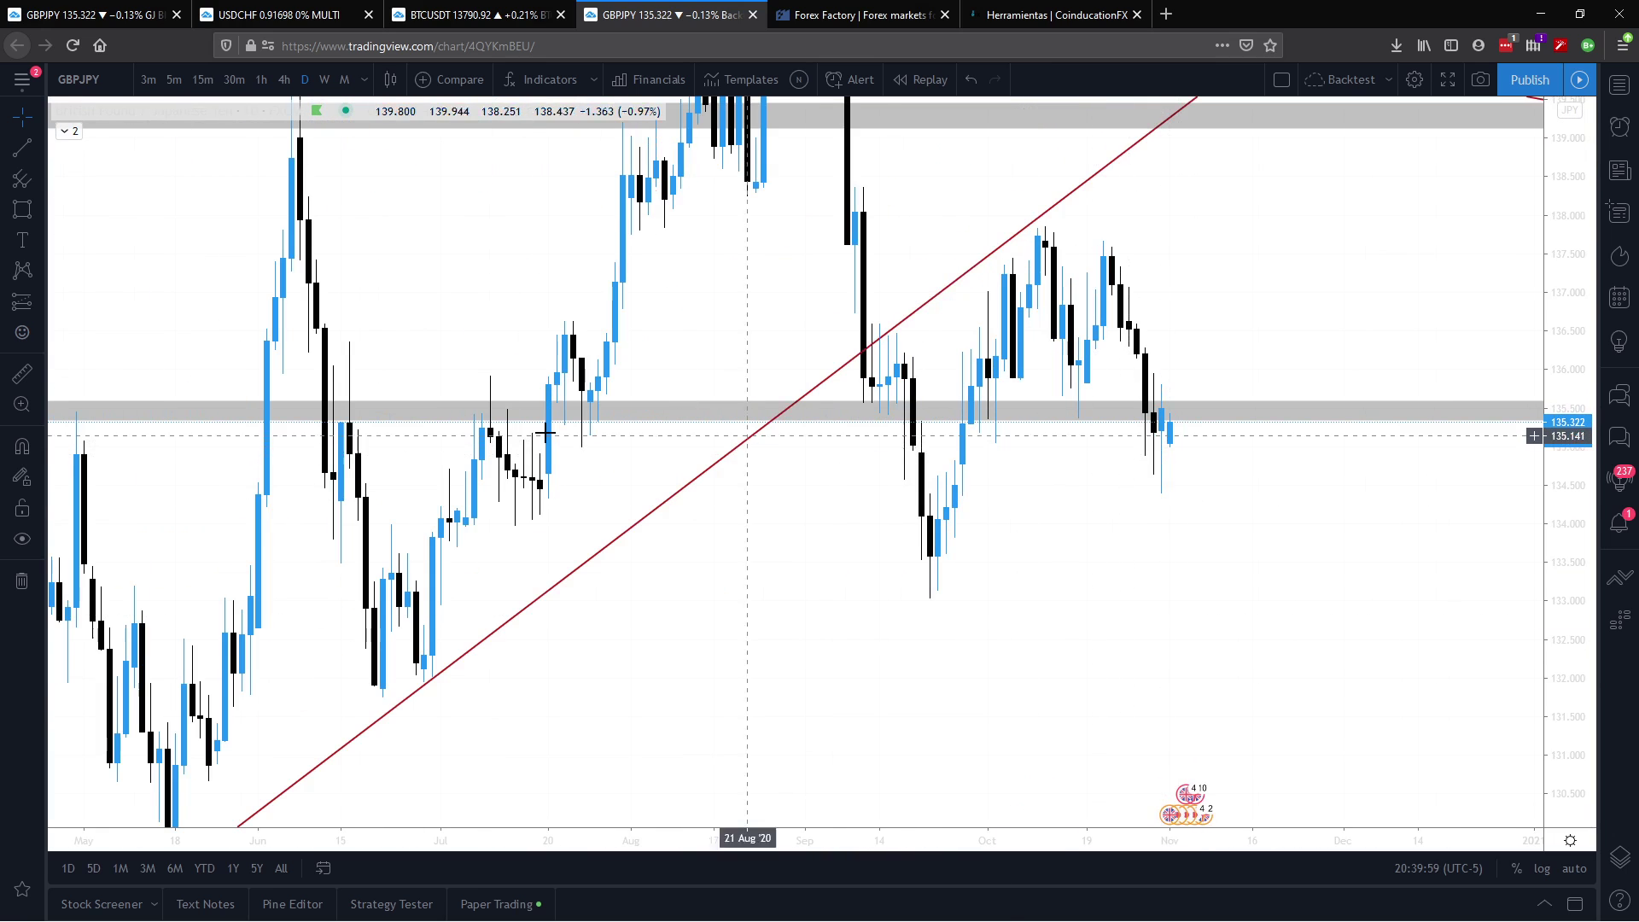
pyautogui.click(1174, 414)
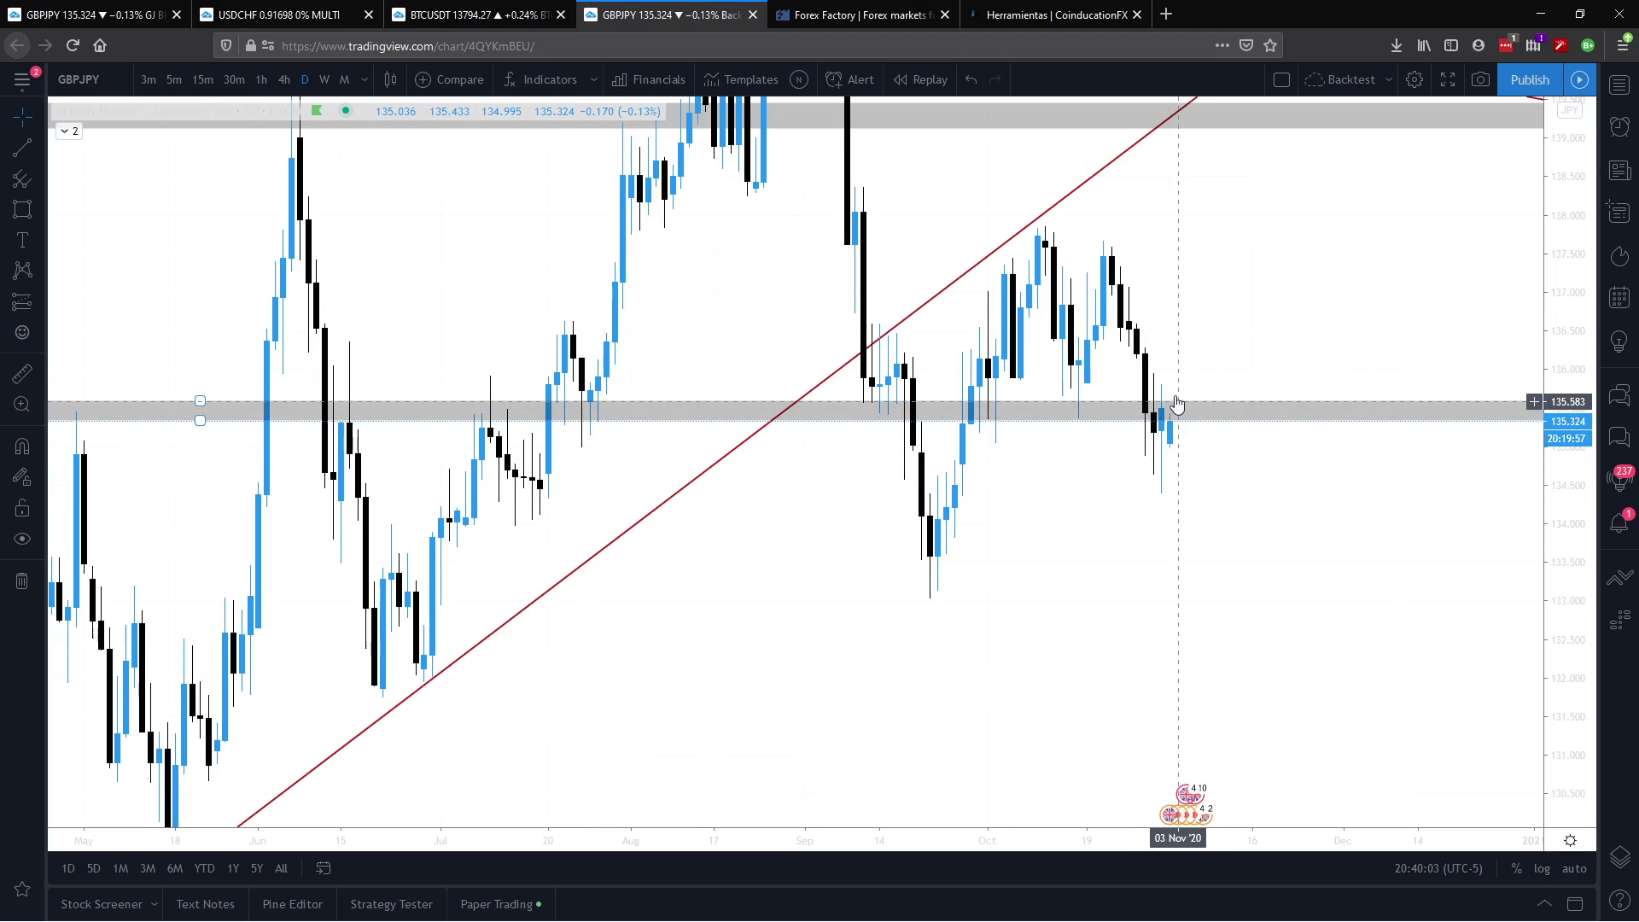
pyautogui.moveTo(1233, 651); pyautogui.dragTo(1036, 512)
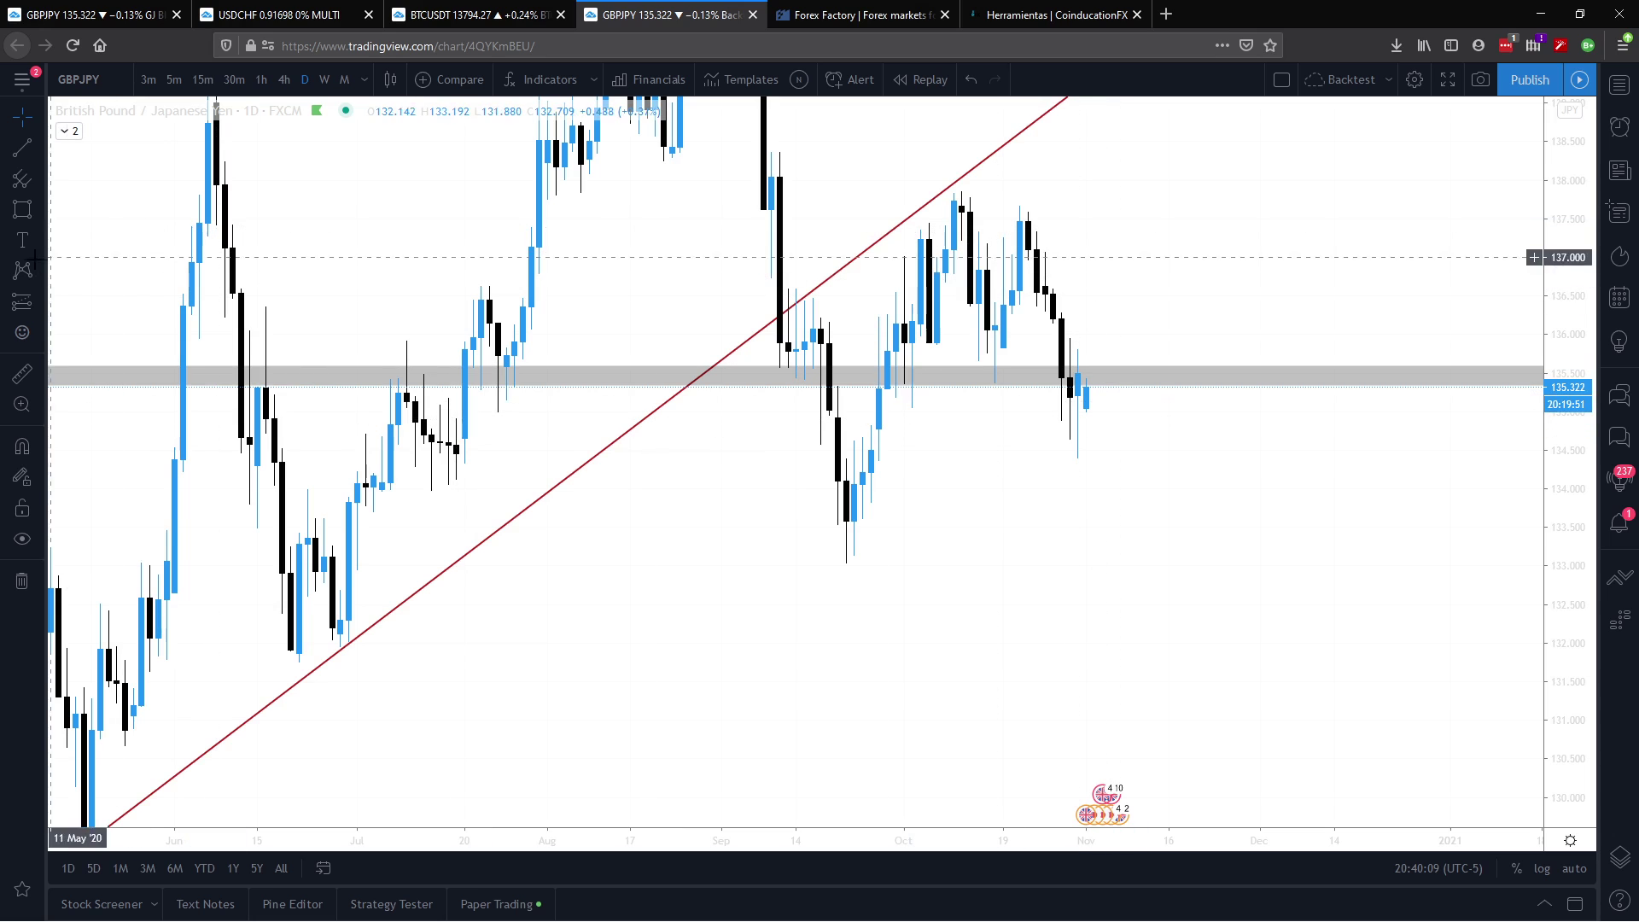
# Step: Place a short position at 135.417 on the grey zone (stop 138.134, target 132.768), then view 4-hour candles
pyautogui.click(22, 301)
pyautogui.click(85, 335)
pyautogui.click(1096, 378)
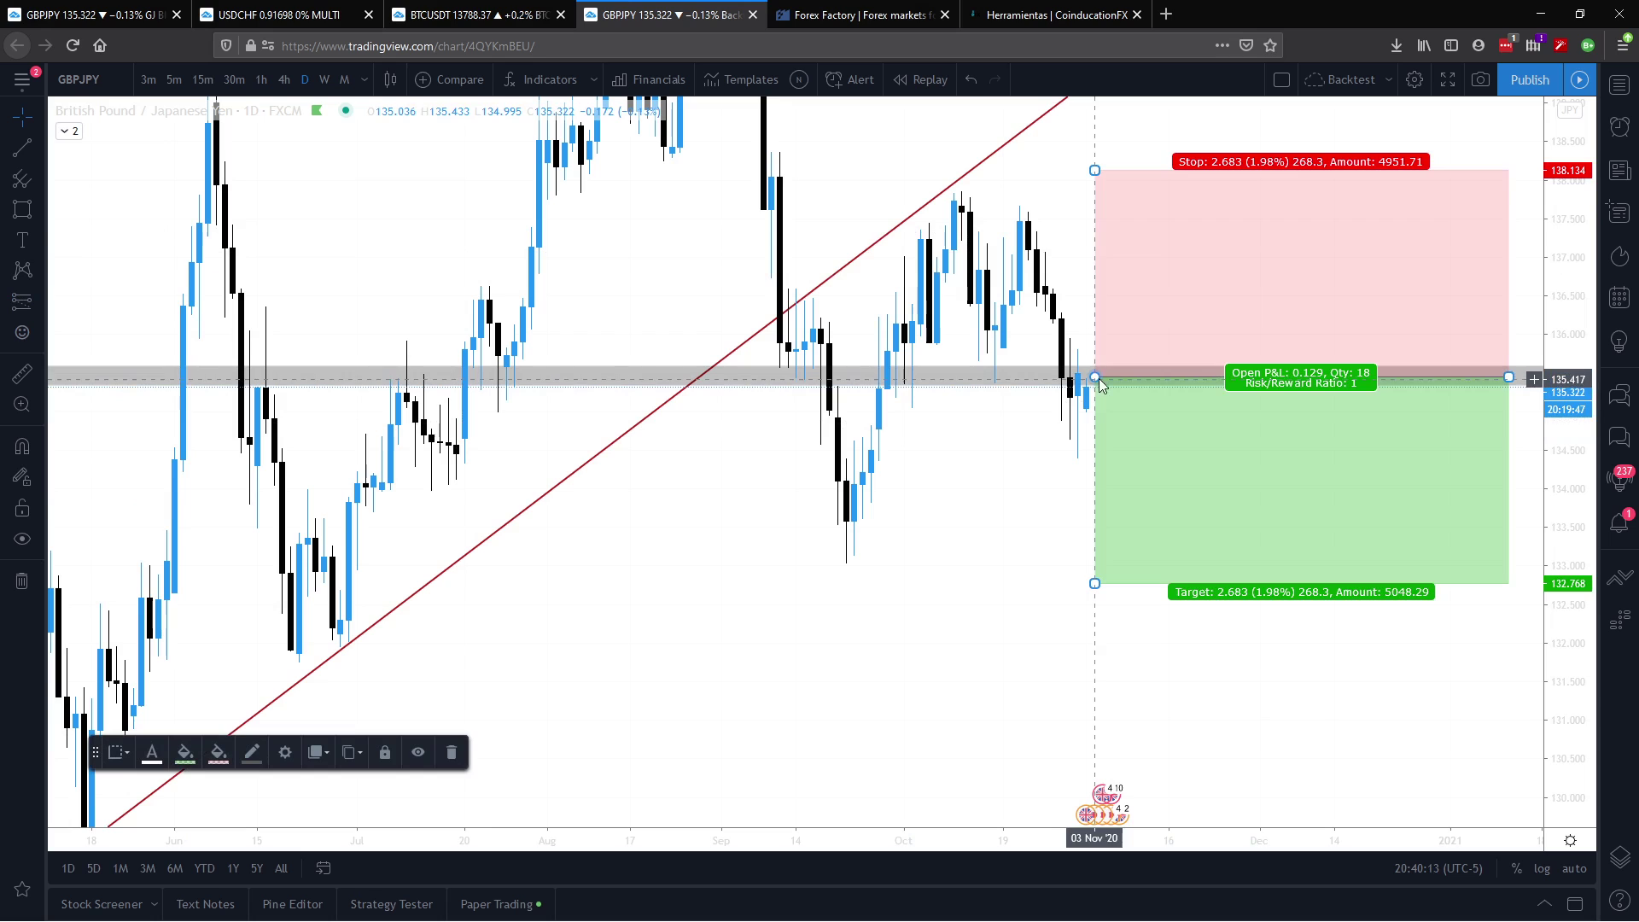
pyautogui.moveTo(1093, 391); pyautogui.dragTo(1087, 376)
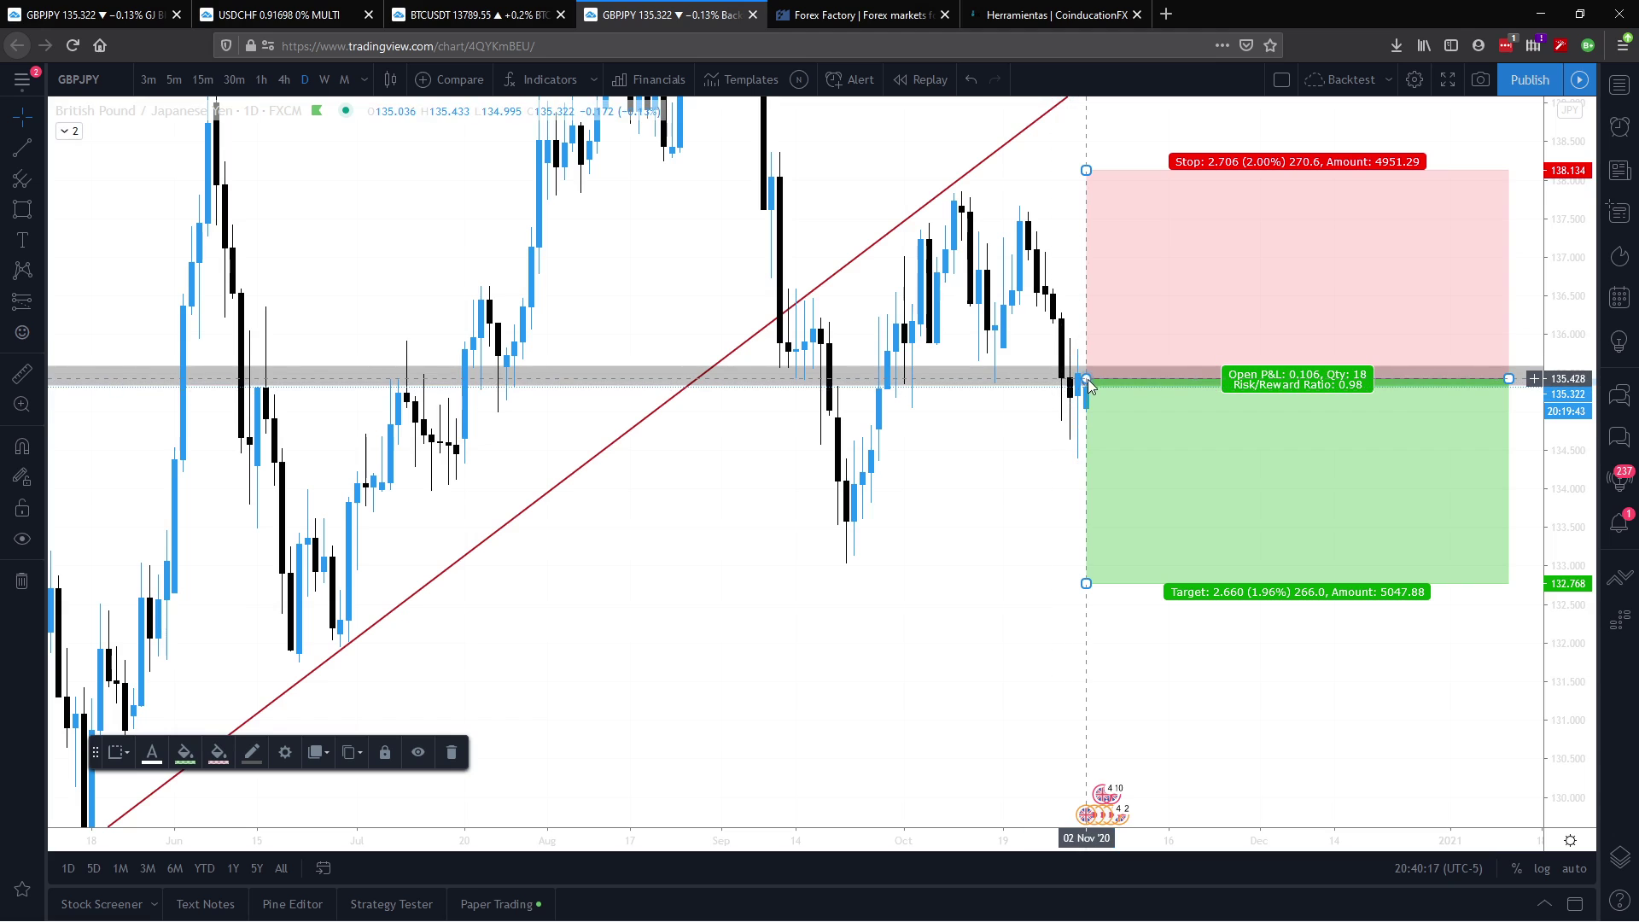
pyautogui.moveTo(1087, 380); pyautogui.dragTo(1087, 374)
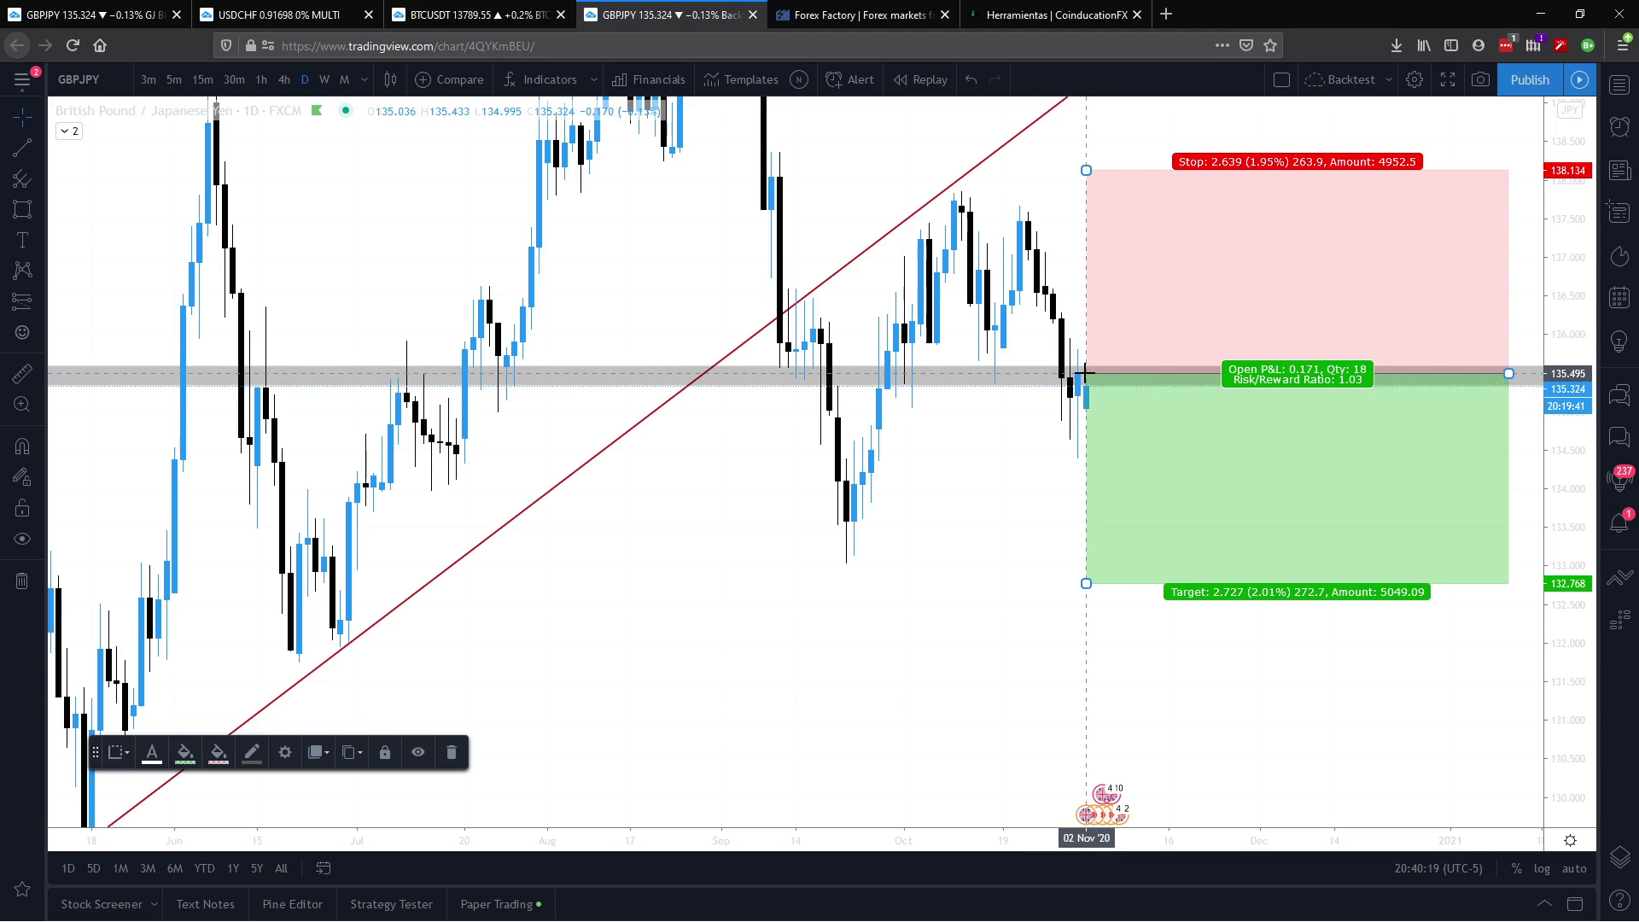
pyautogui.click(285, 79)
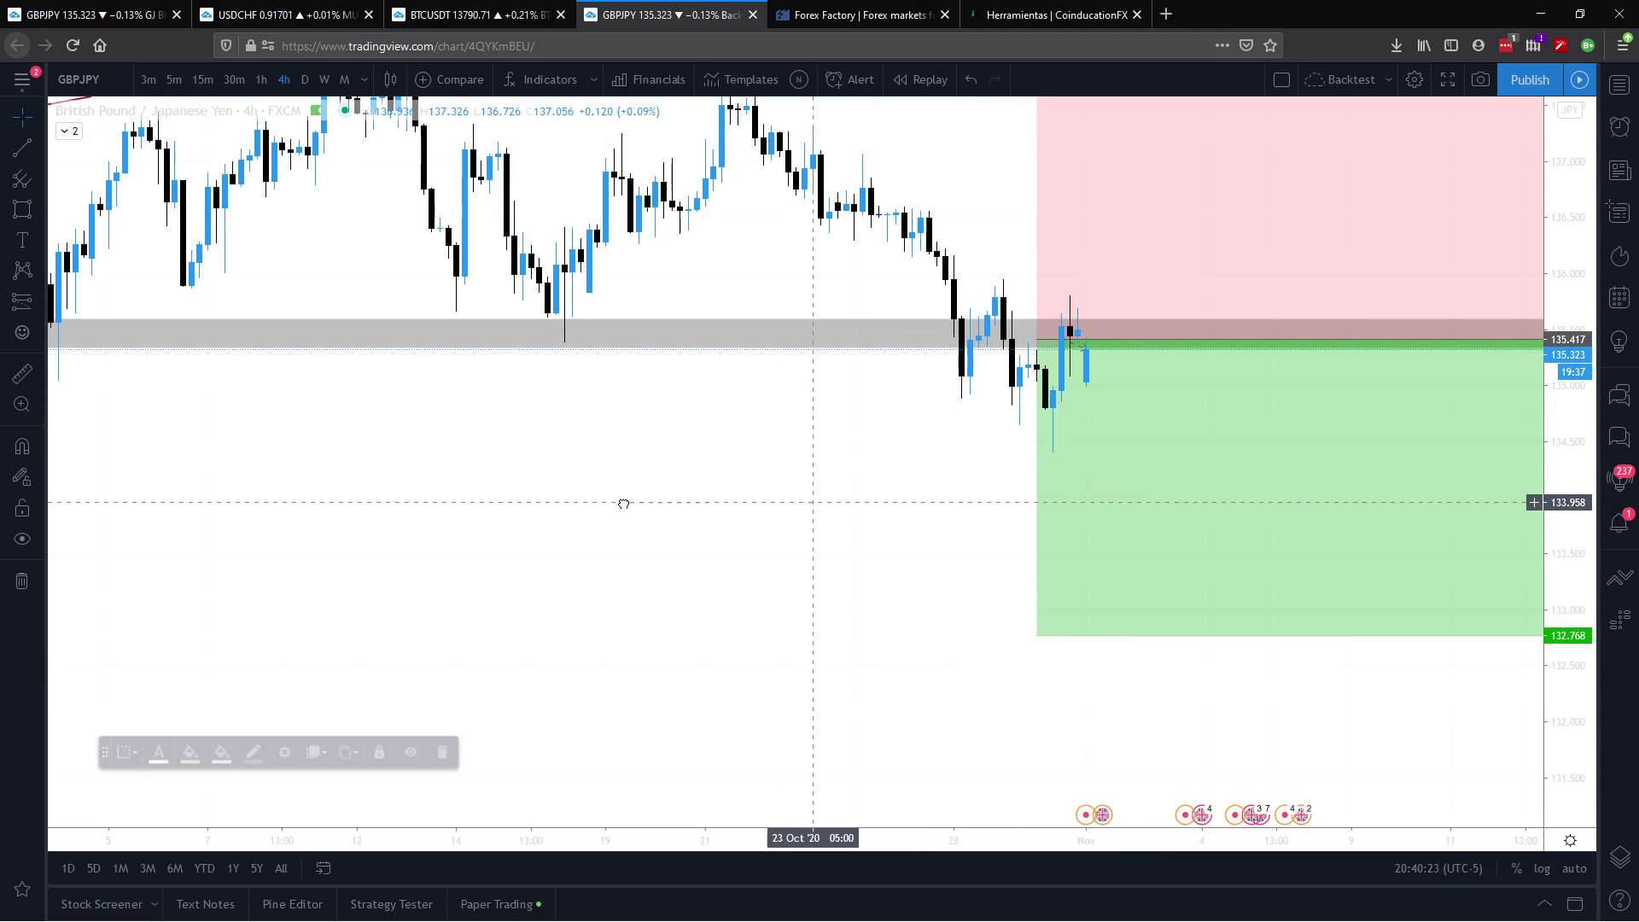
# Step: Tighten the position's stop loss from 138.111 down to about 135.91
pyautogui.moveTo(813, 502); pyautogui.dragTo(475, 503)
pyautogui.moveTo(698, 345); pyautogui.dragTo(750, 341)
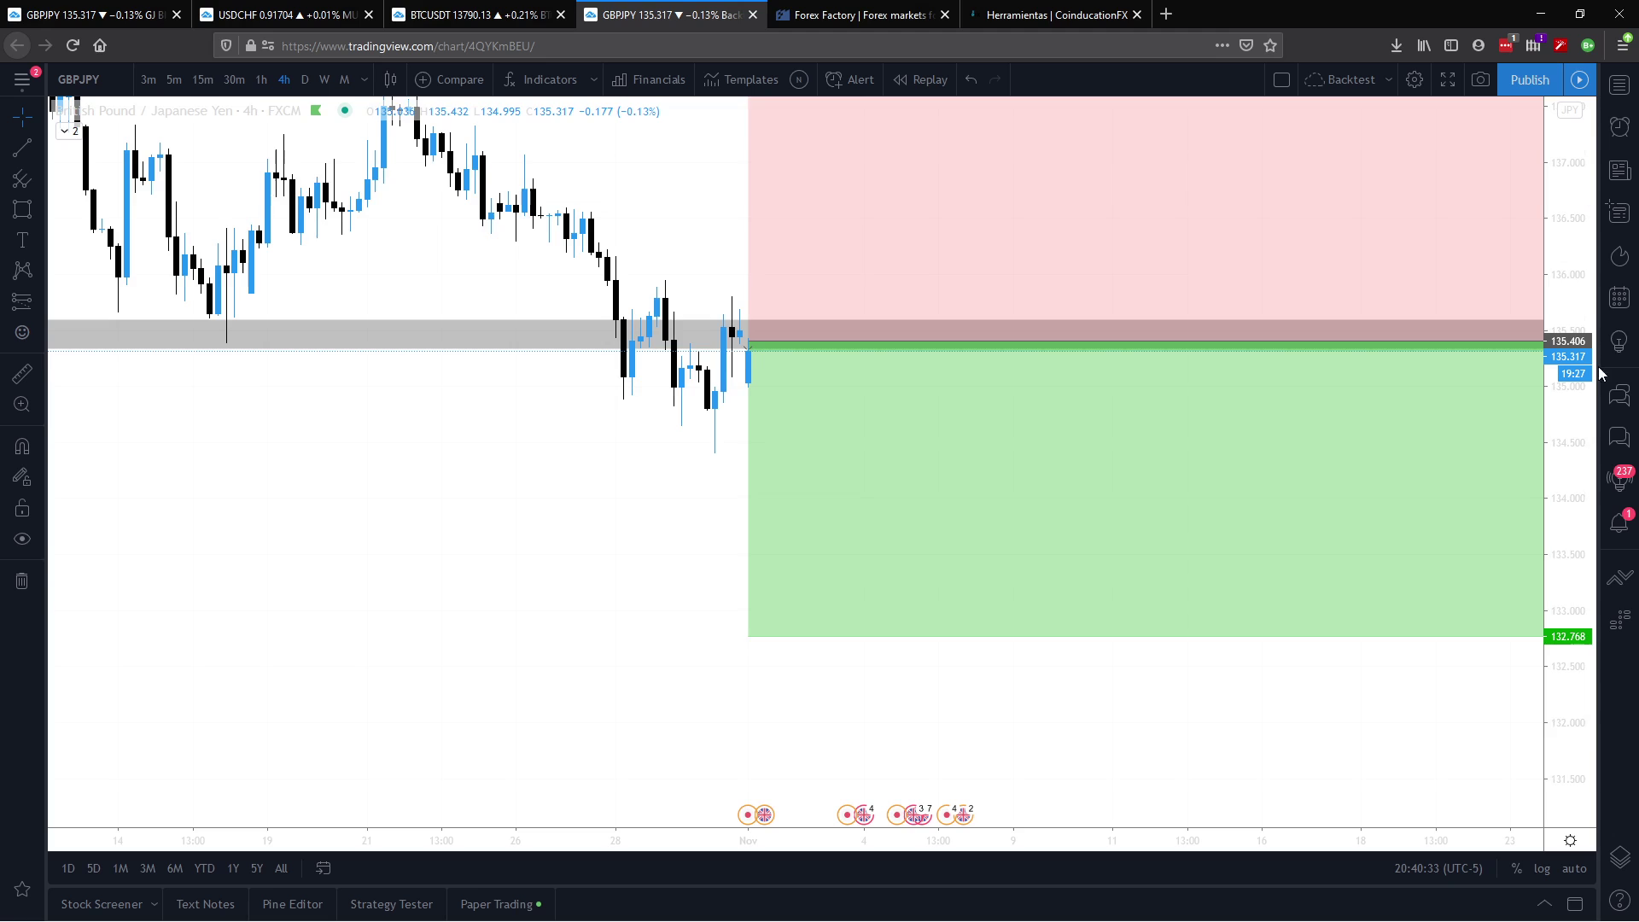
pyautogui.moveTo(702, 193); pyautogui.dragTo(574, 212)
pyautogui.click(629, 149)
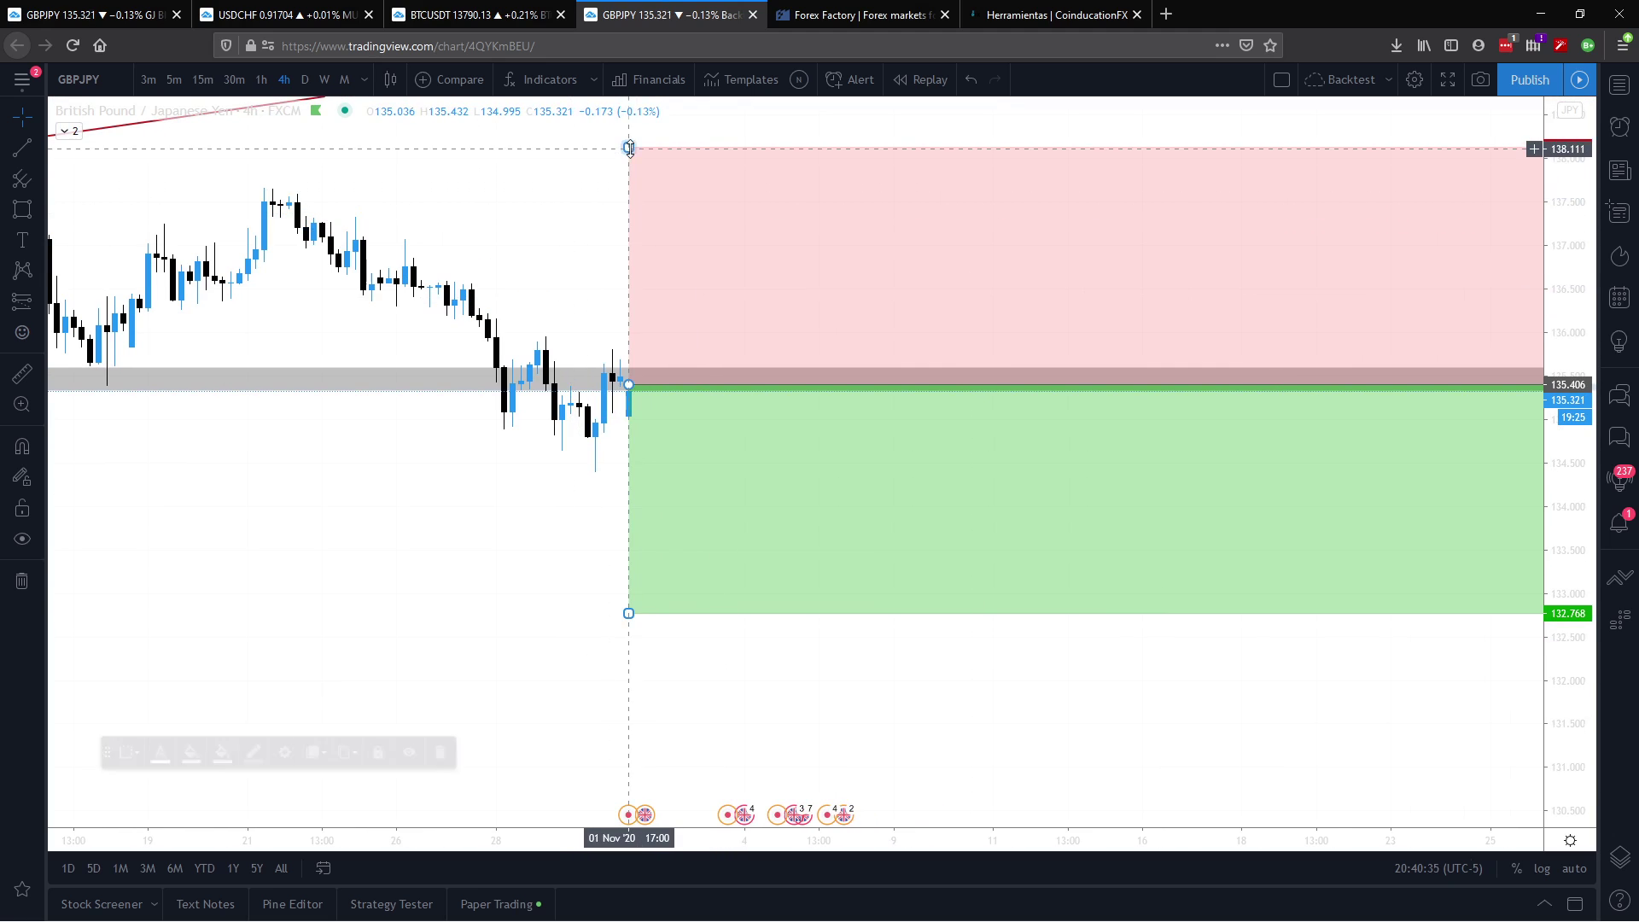
pyautogui.moveTo(629, 149); pyautogui.dragTo(624, 339)
pyautogui.click(624, 332)
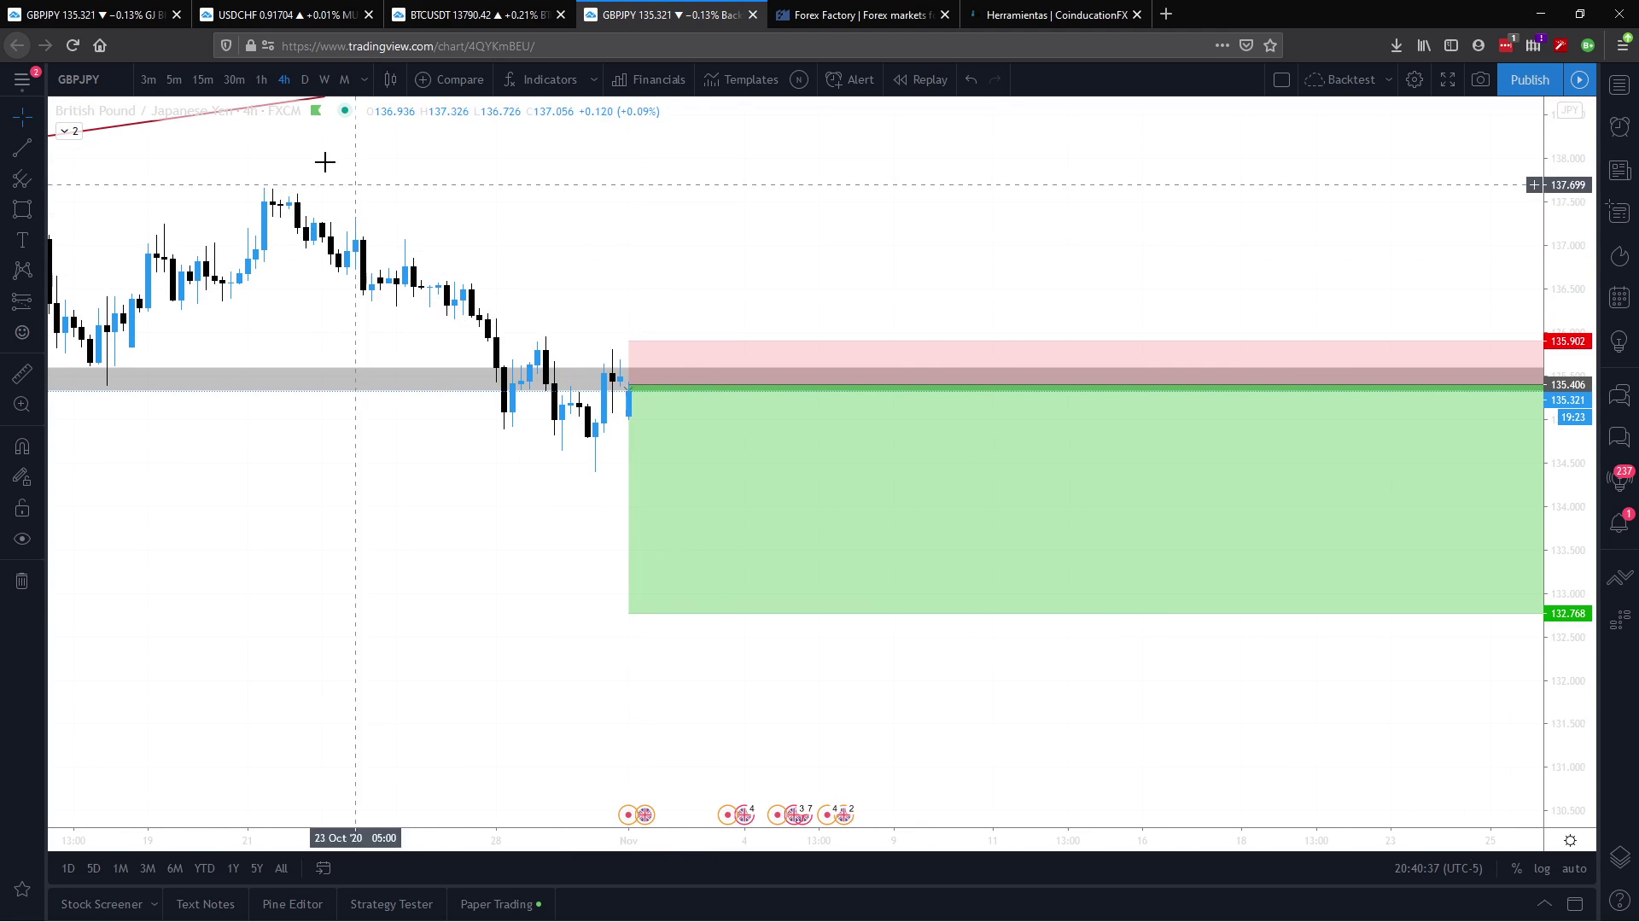
pyautogui.click(304, 79)
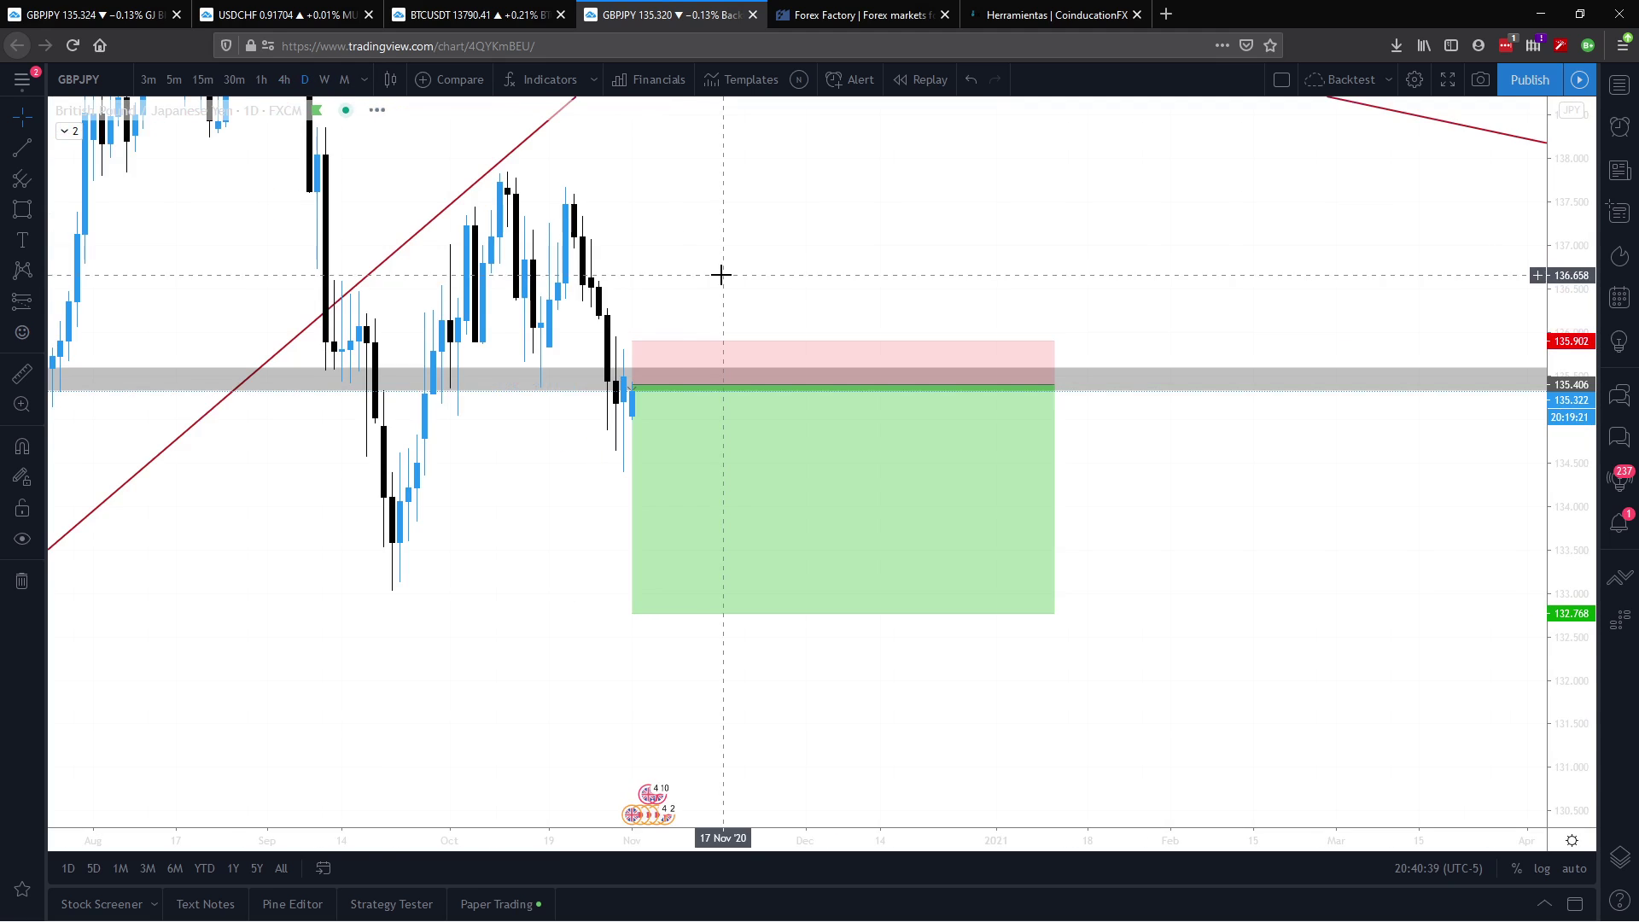
pyautogui.moveTo(769, 299); pyautogui.dragTo(1063, 318)
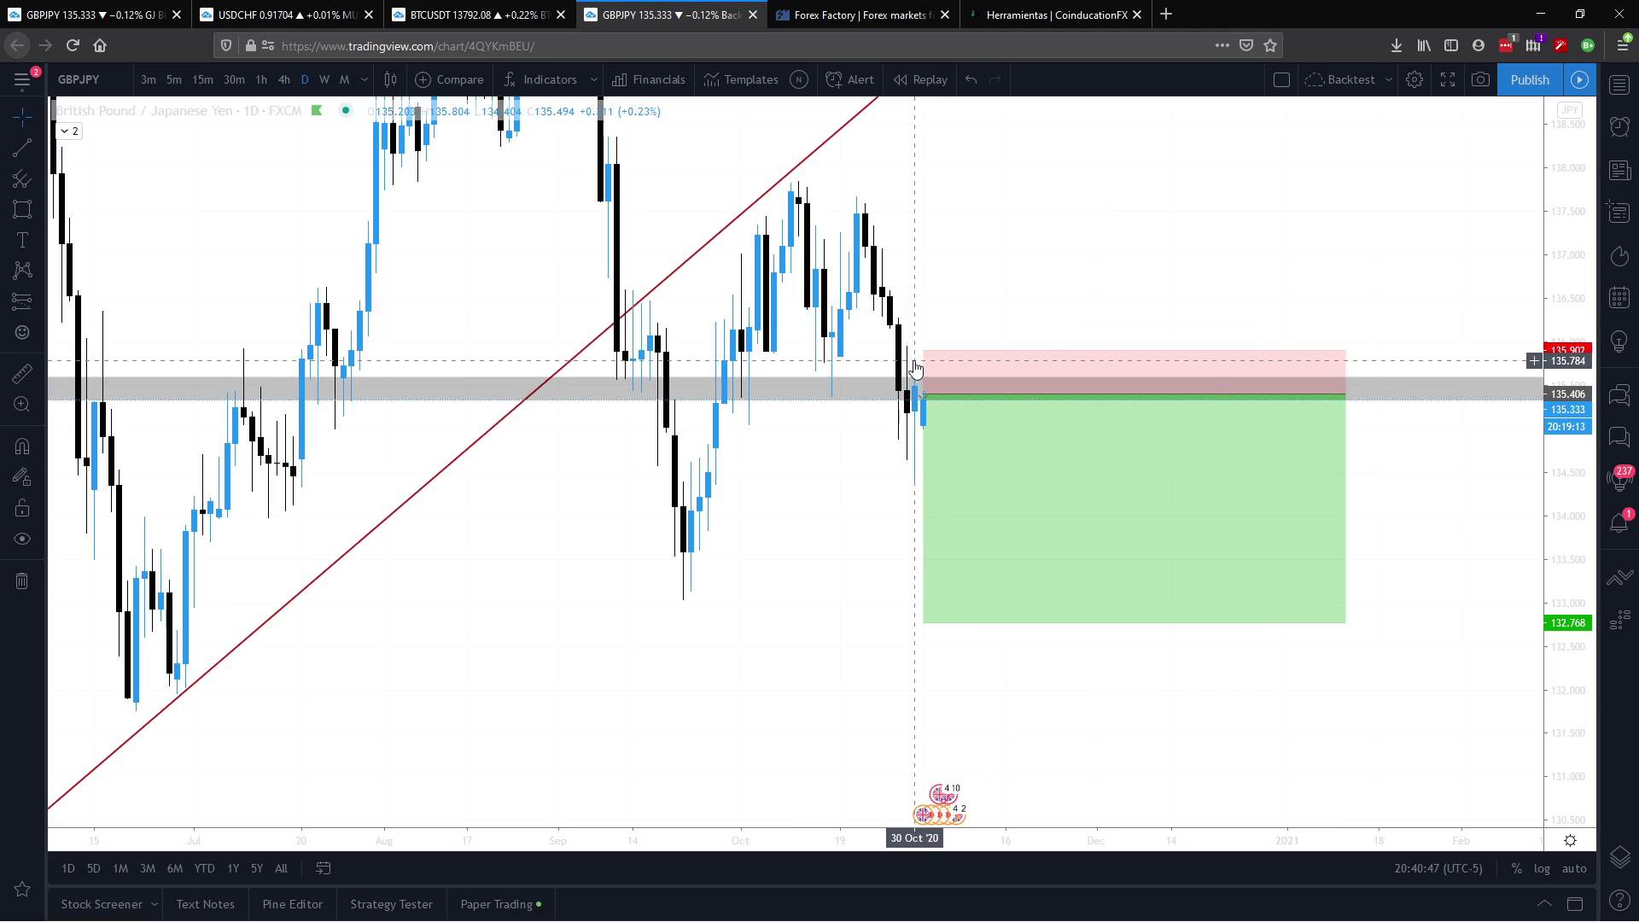
pyautogui.moveTo(922, 350); pyautogui.dragTo(922, 343)
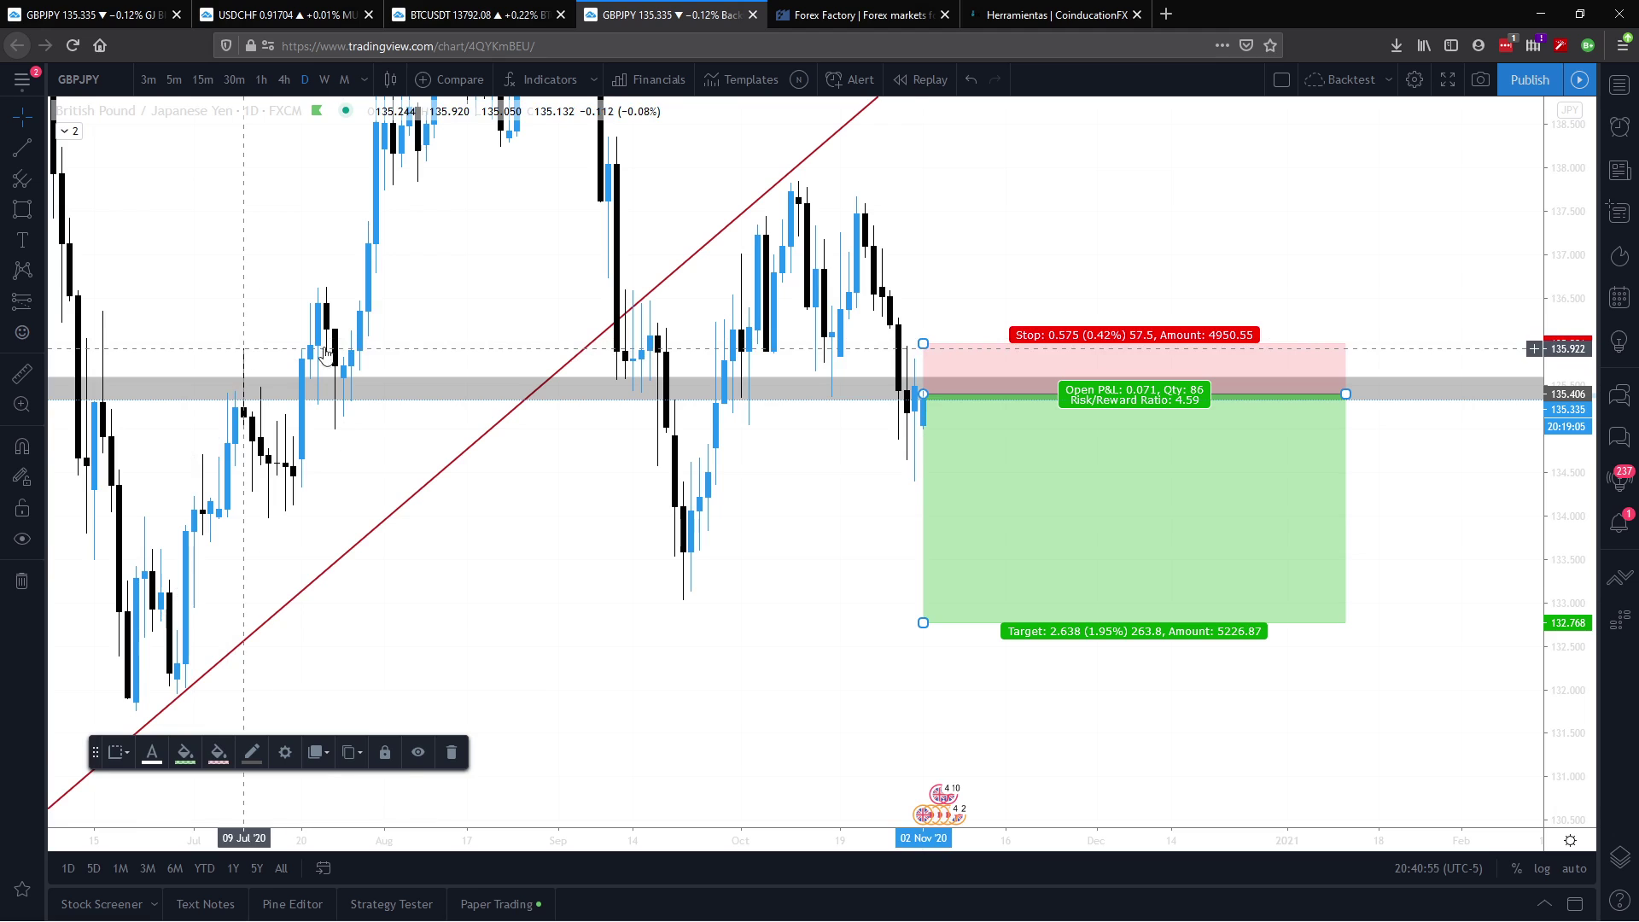
pyautogui.moveTo(163, 327); pyautogui.dragTo(261, 312)
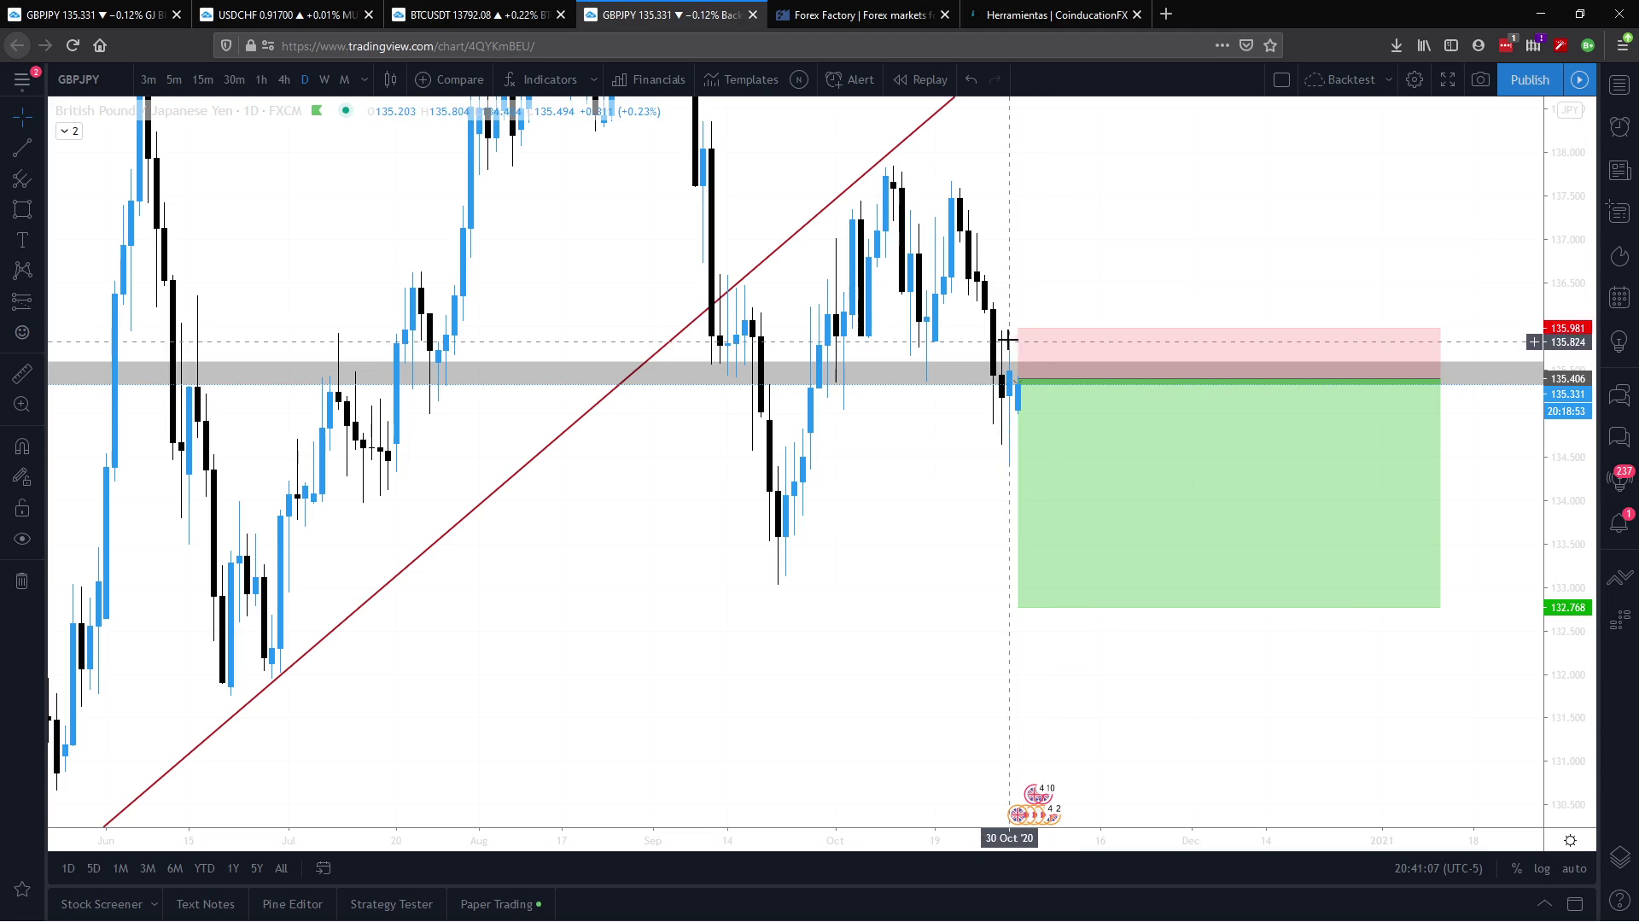
# Step: Review the position on 4-hour candles, then on daily raise its target to about 133.595
pyautogui.click(285, 79)
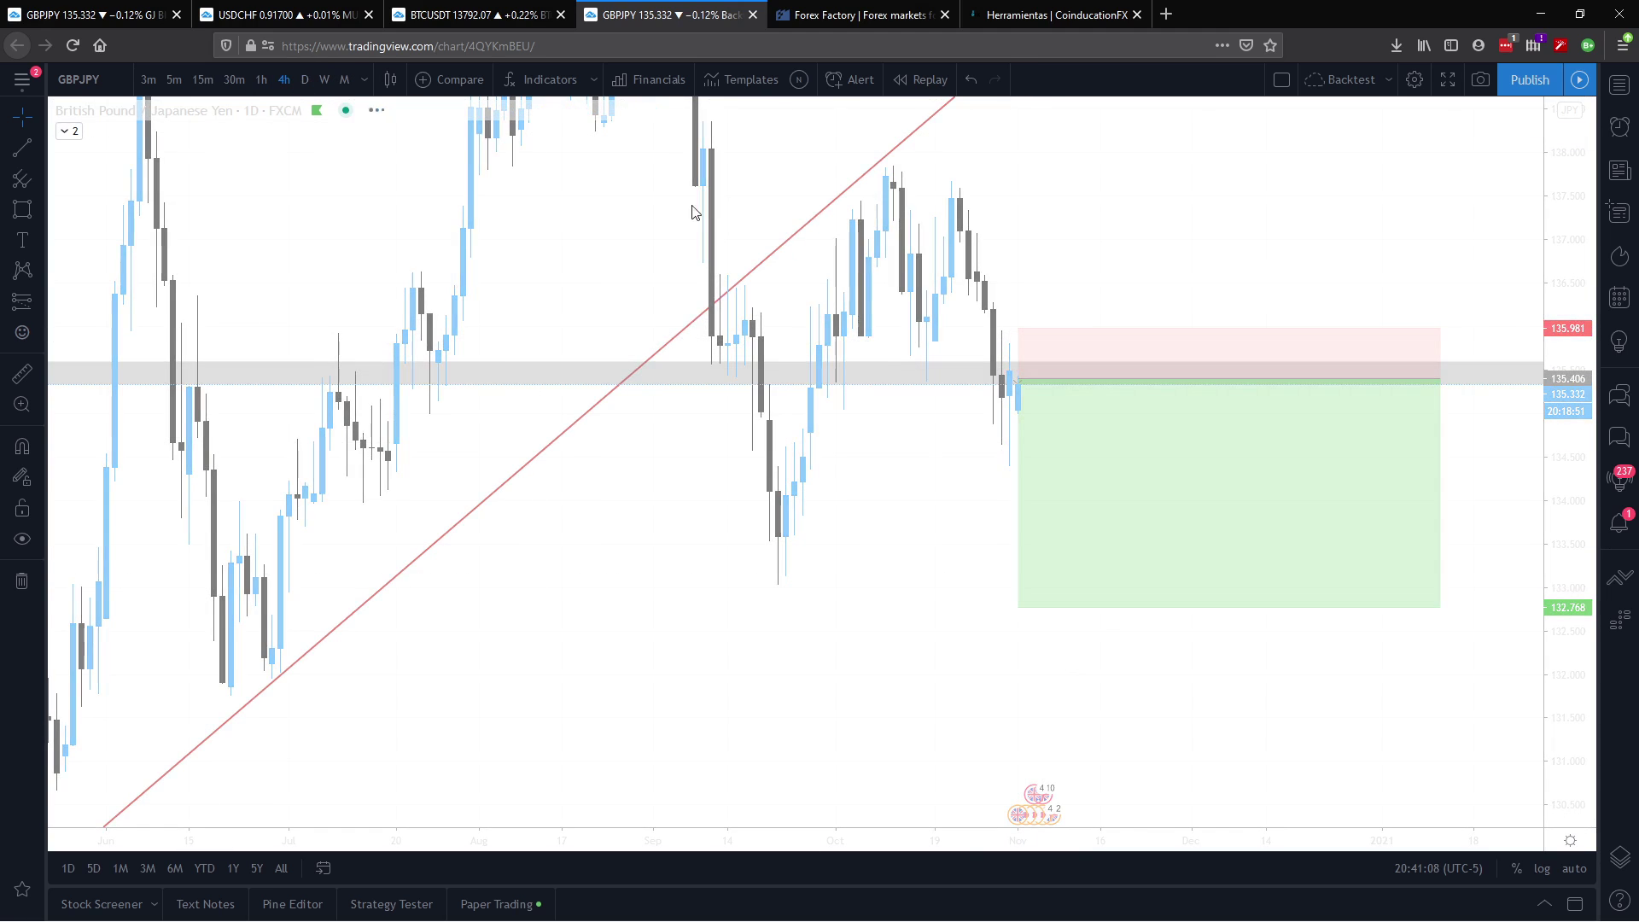
pyautogui.moveTo(1196, 293); pyautogui.dragTo(863, 263)
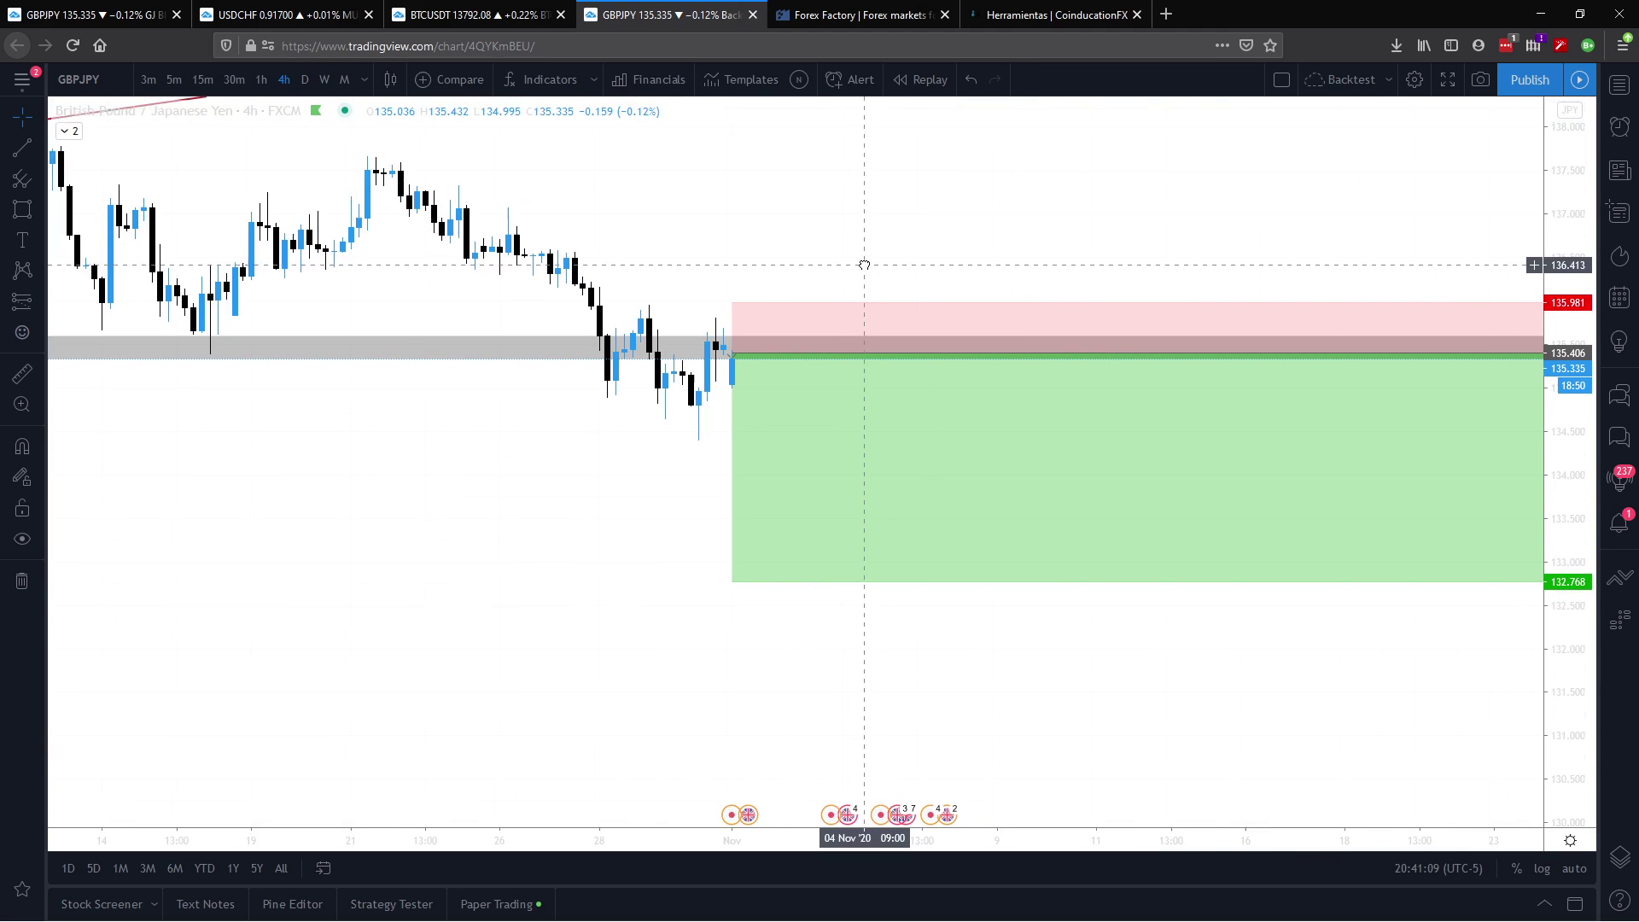
pyautogui.click(725, 300)
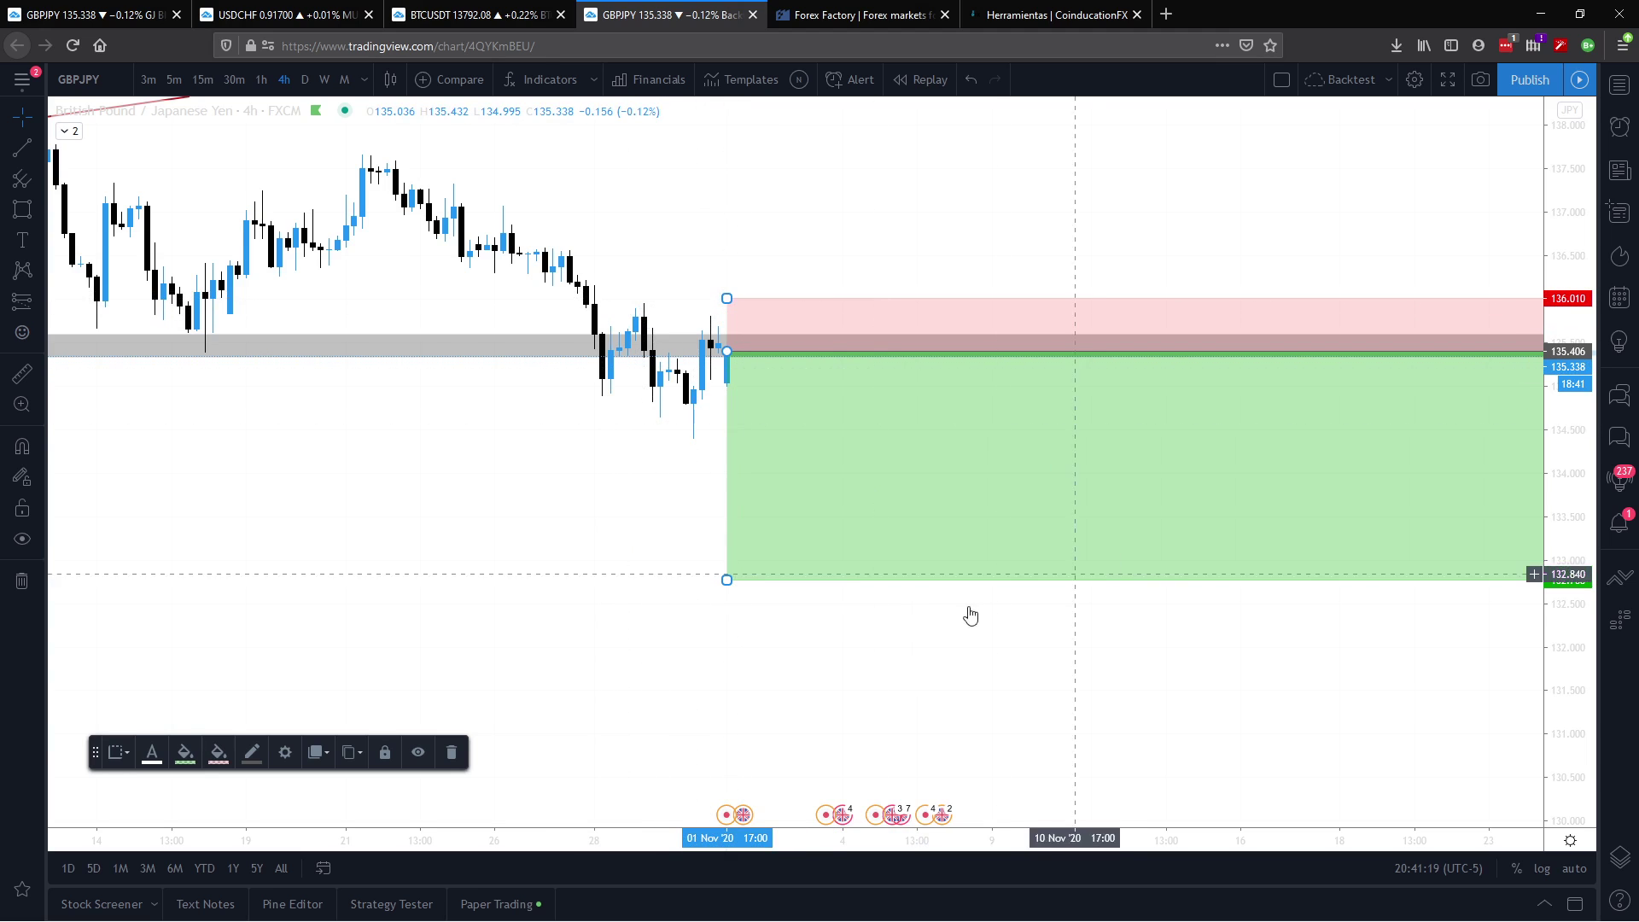
pyautogui.click(702, 583)
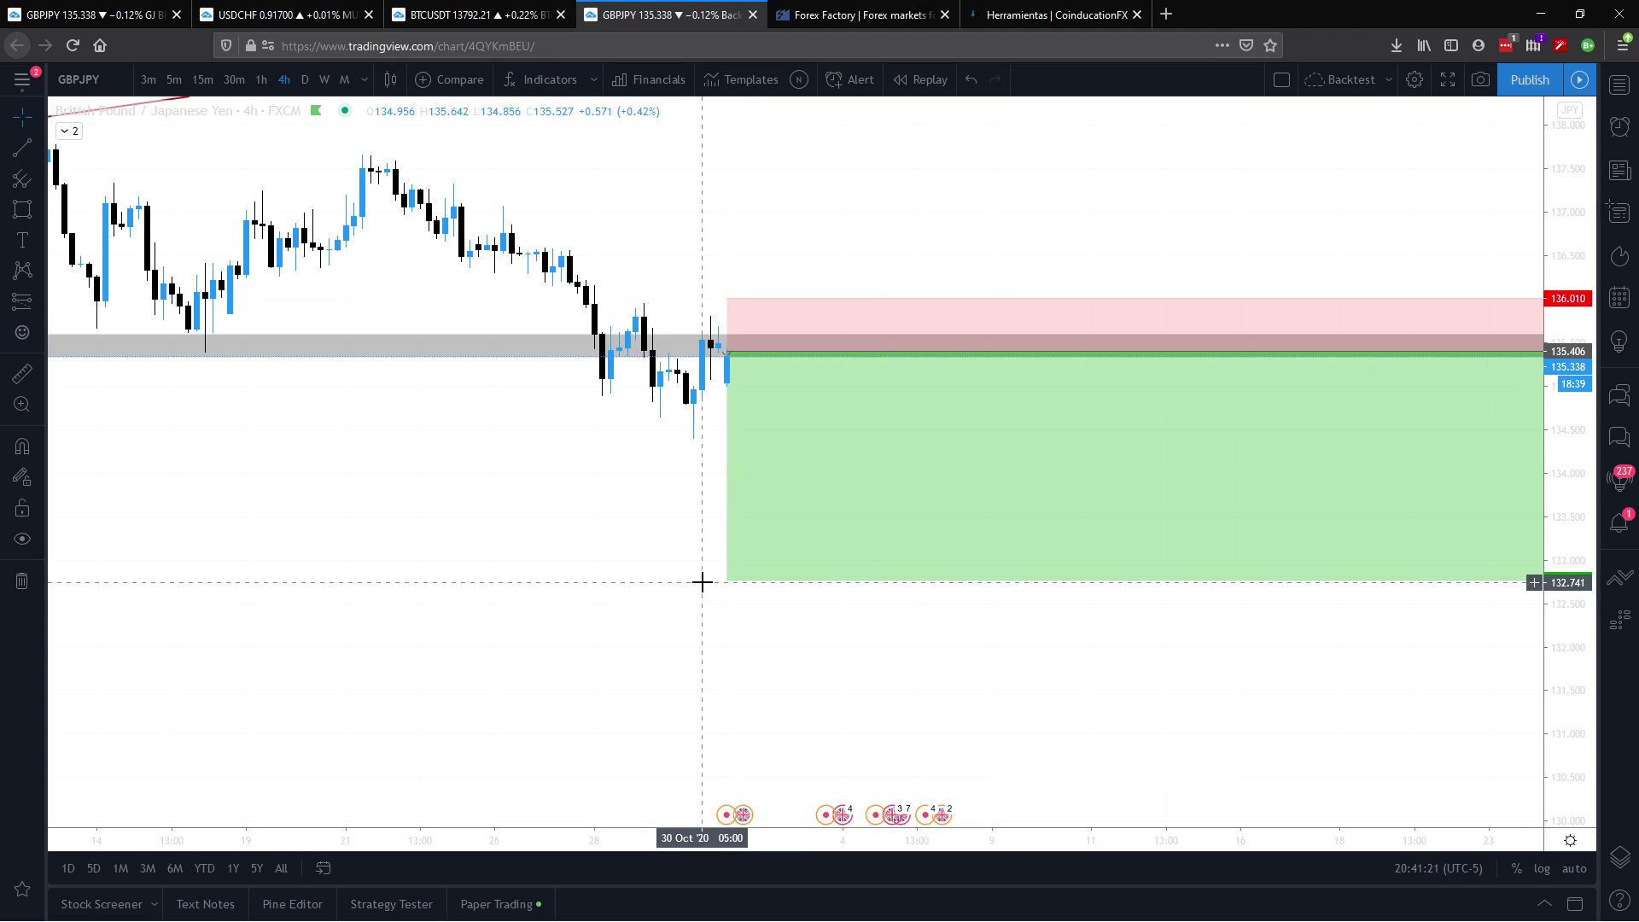
pyautogui.click(307, 80)
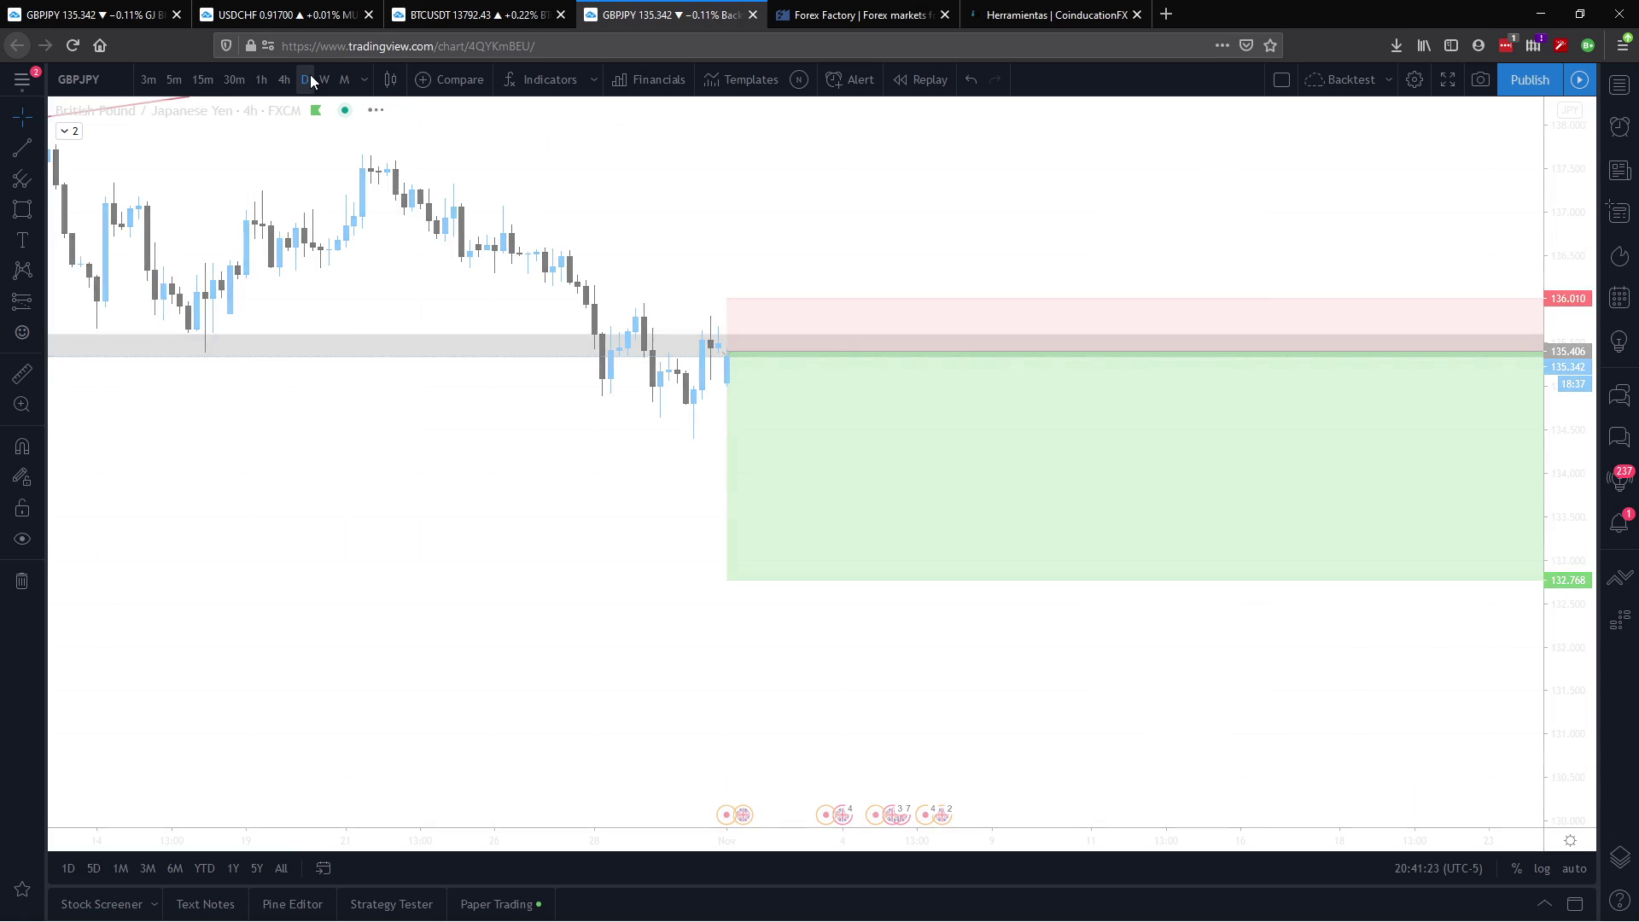
pyautogui.moveTo(730, 580); pyautogui.dragTo(714, 508)
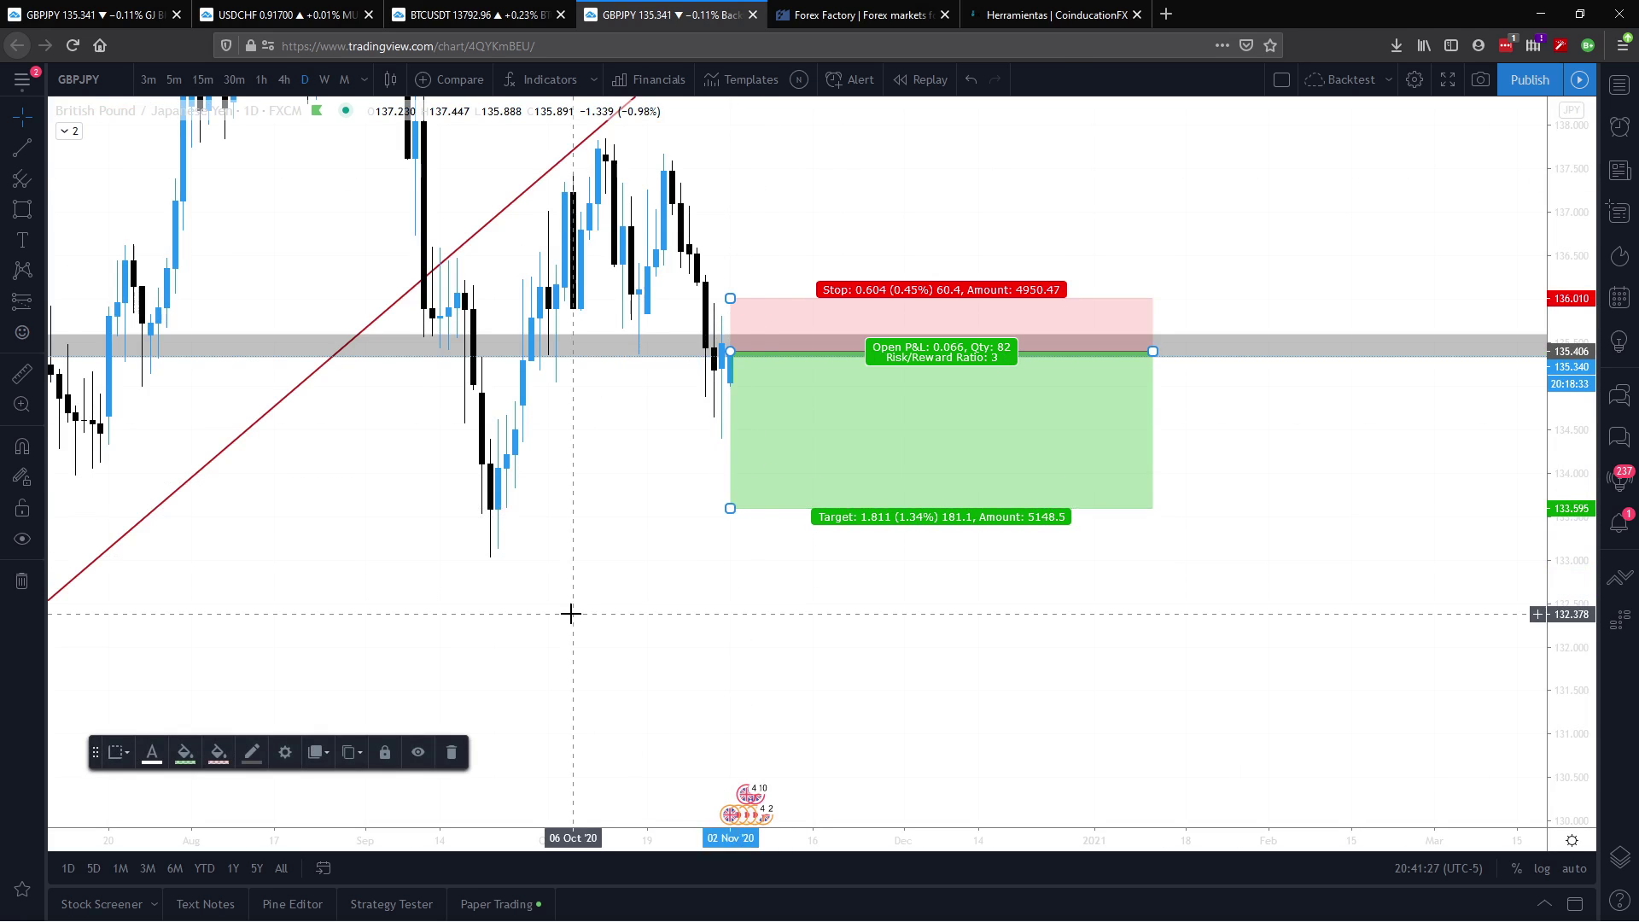
pyautogui.moveTo(567, 611); pyautogui.dragTo(940, 608)
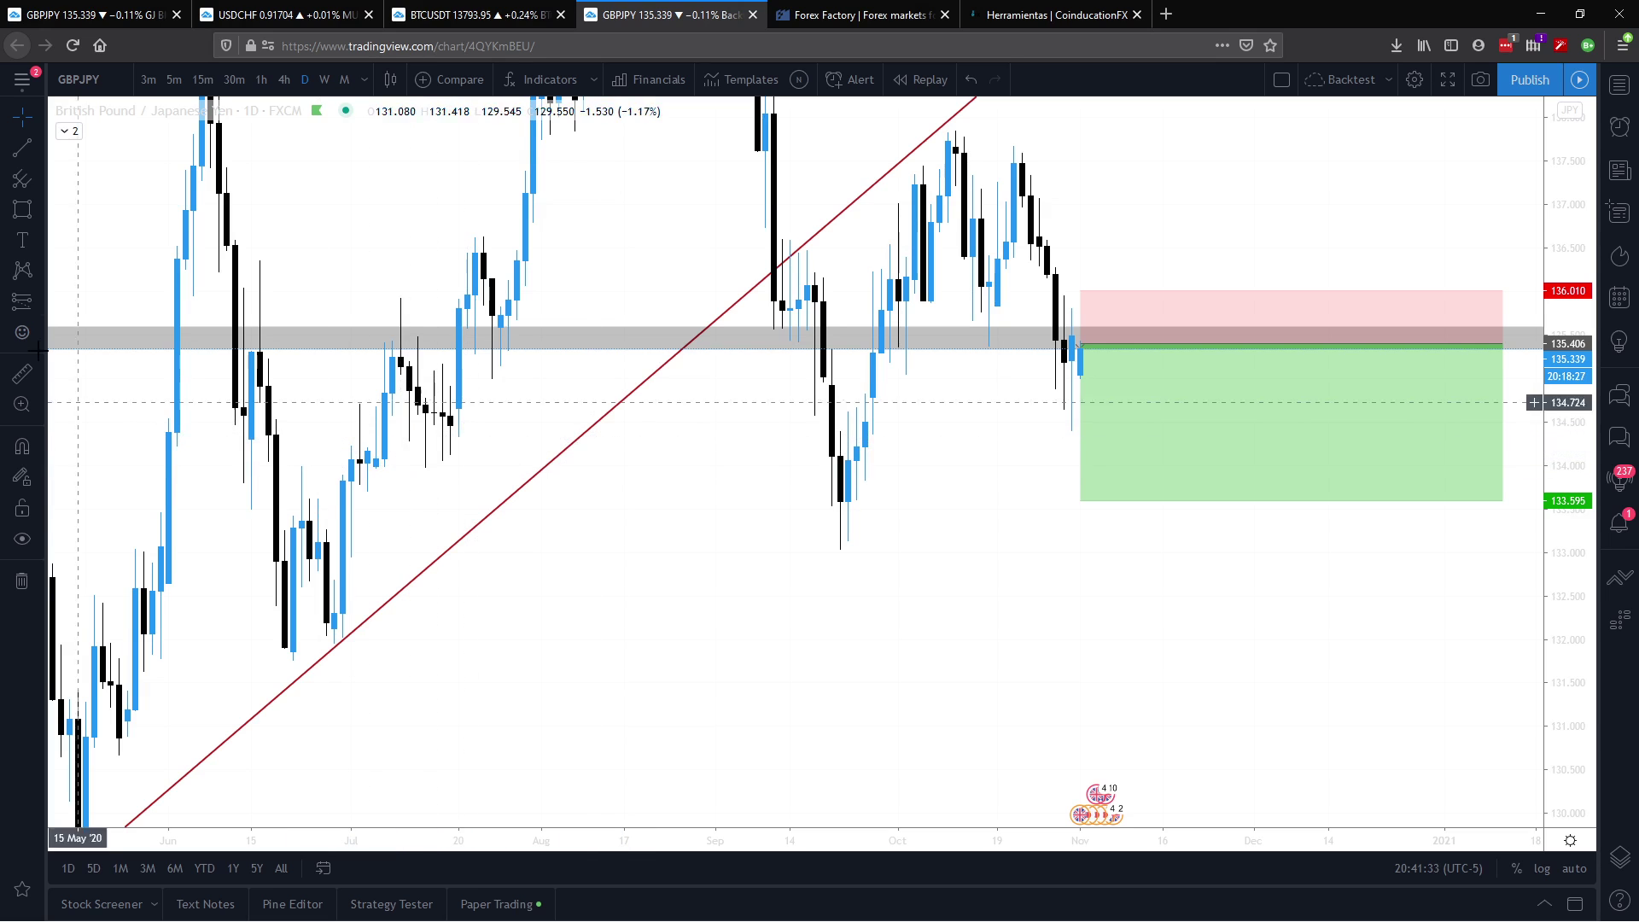
# Step: Draw a thin zone near 134.2 with the Daily template, extended across the position box
pyautogui.hotkey('alt', 'shift', 'r')
pyautogui.moveTo(130, 441); pyautogui.dragTo(1071, 445)
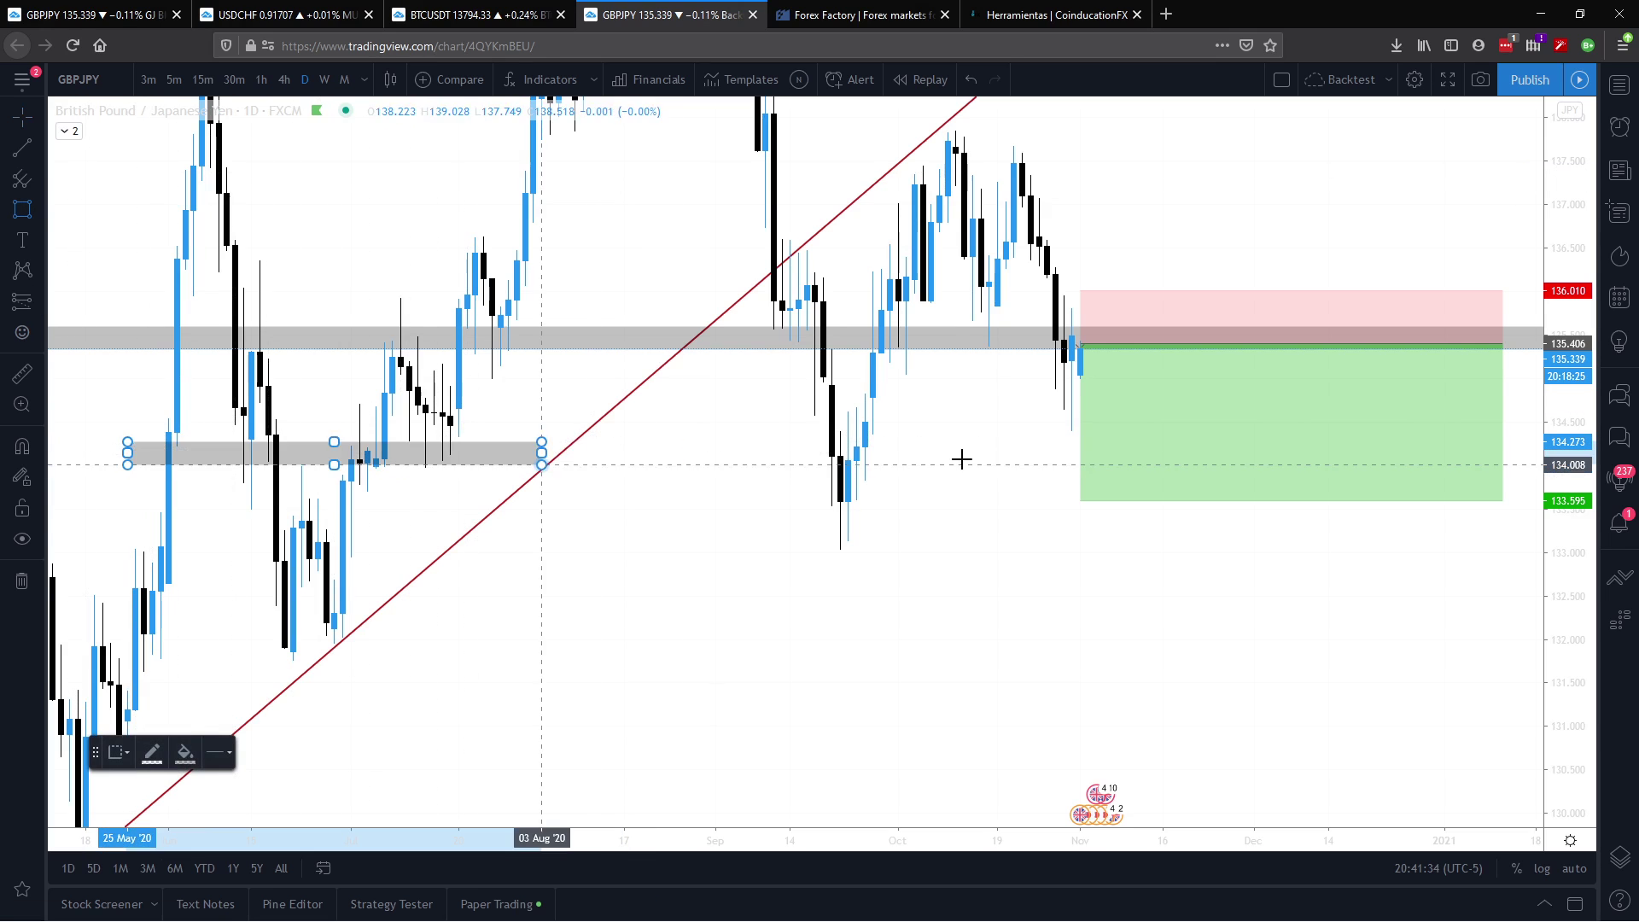
pyautogui.rightClick(145, 443)
pyautogui.moveTo(212, 458)
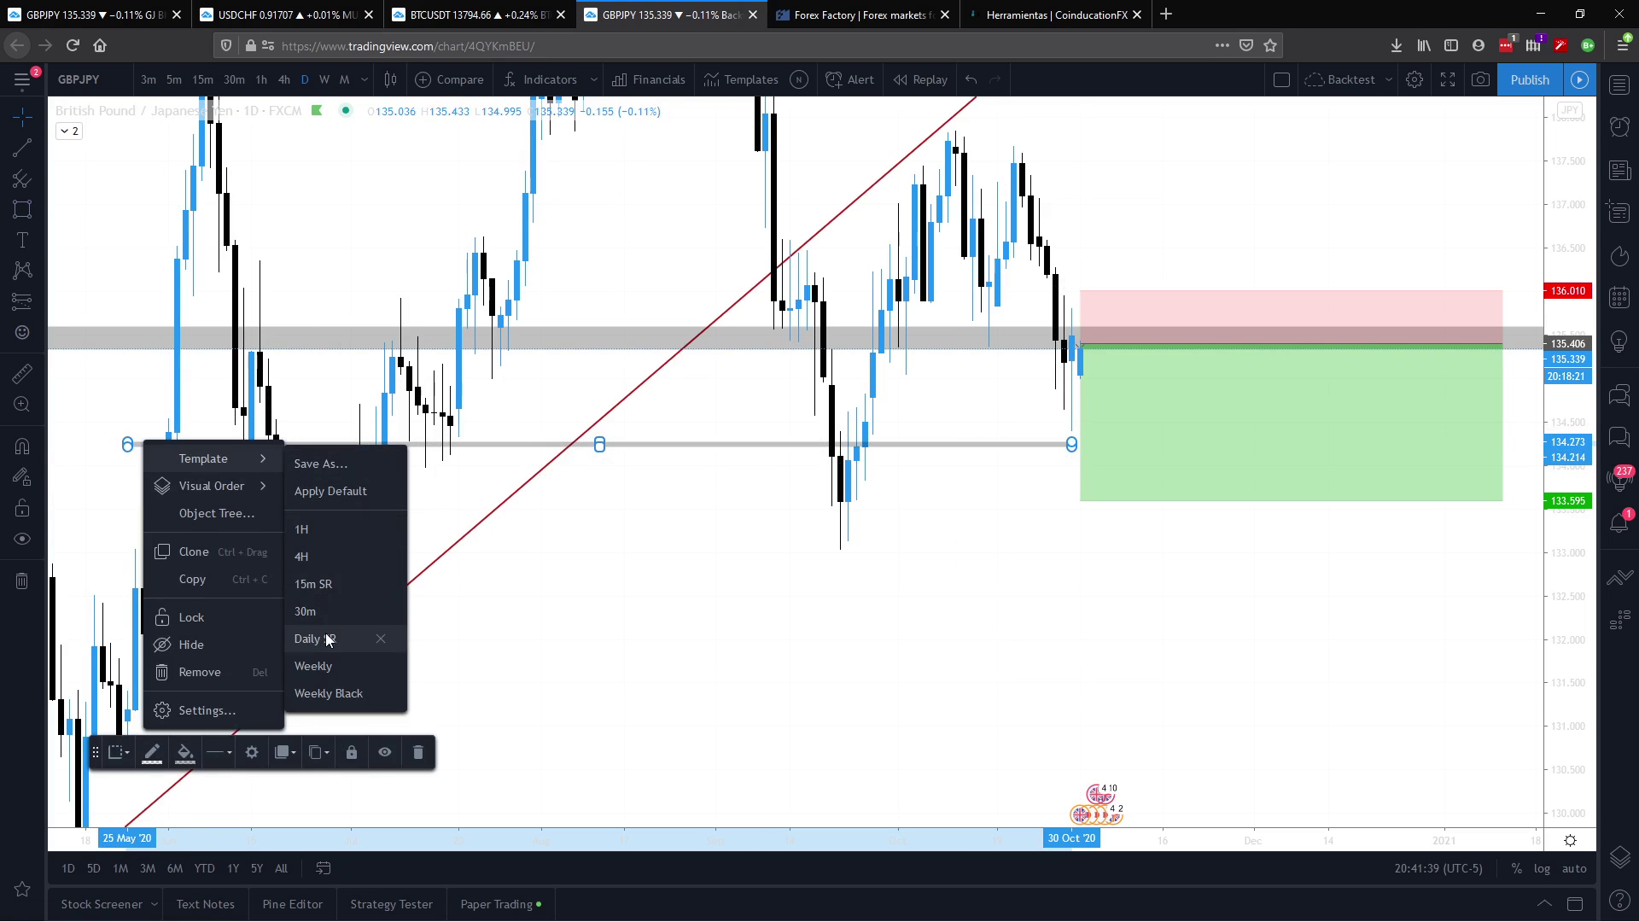
pyautogui.click(327, 641)
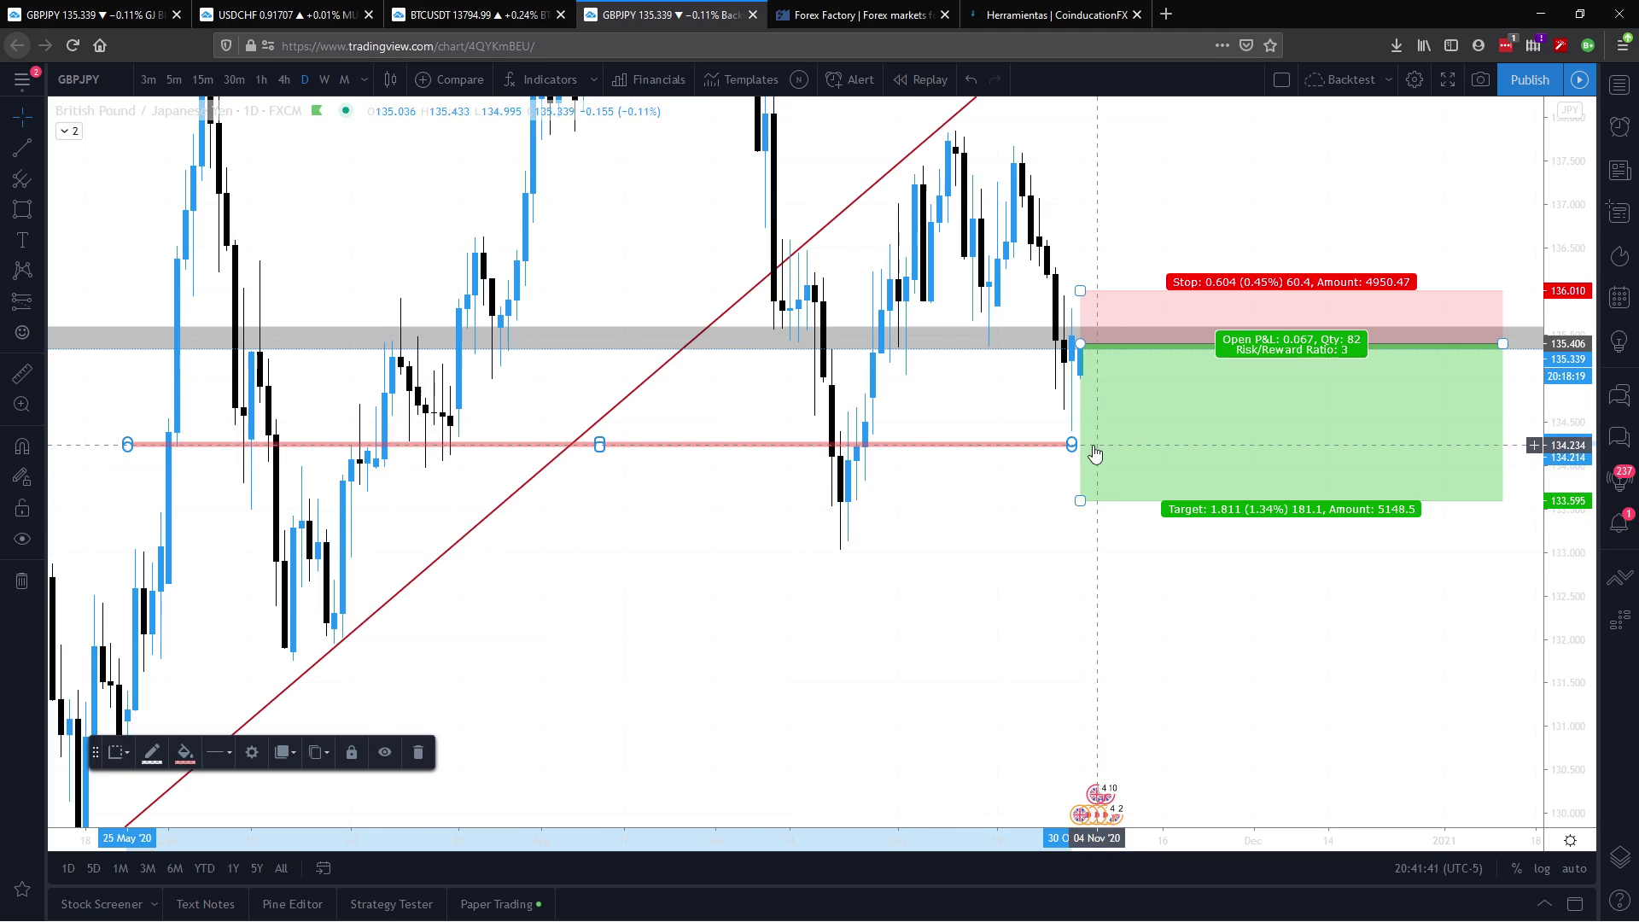
pyautogui.moveTo(1072, 444); pyautogui.dragTo(1353, 442)
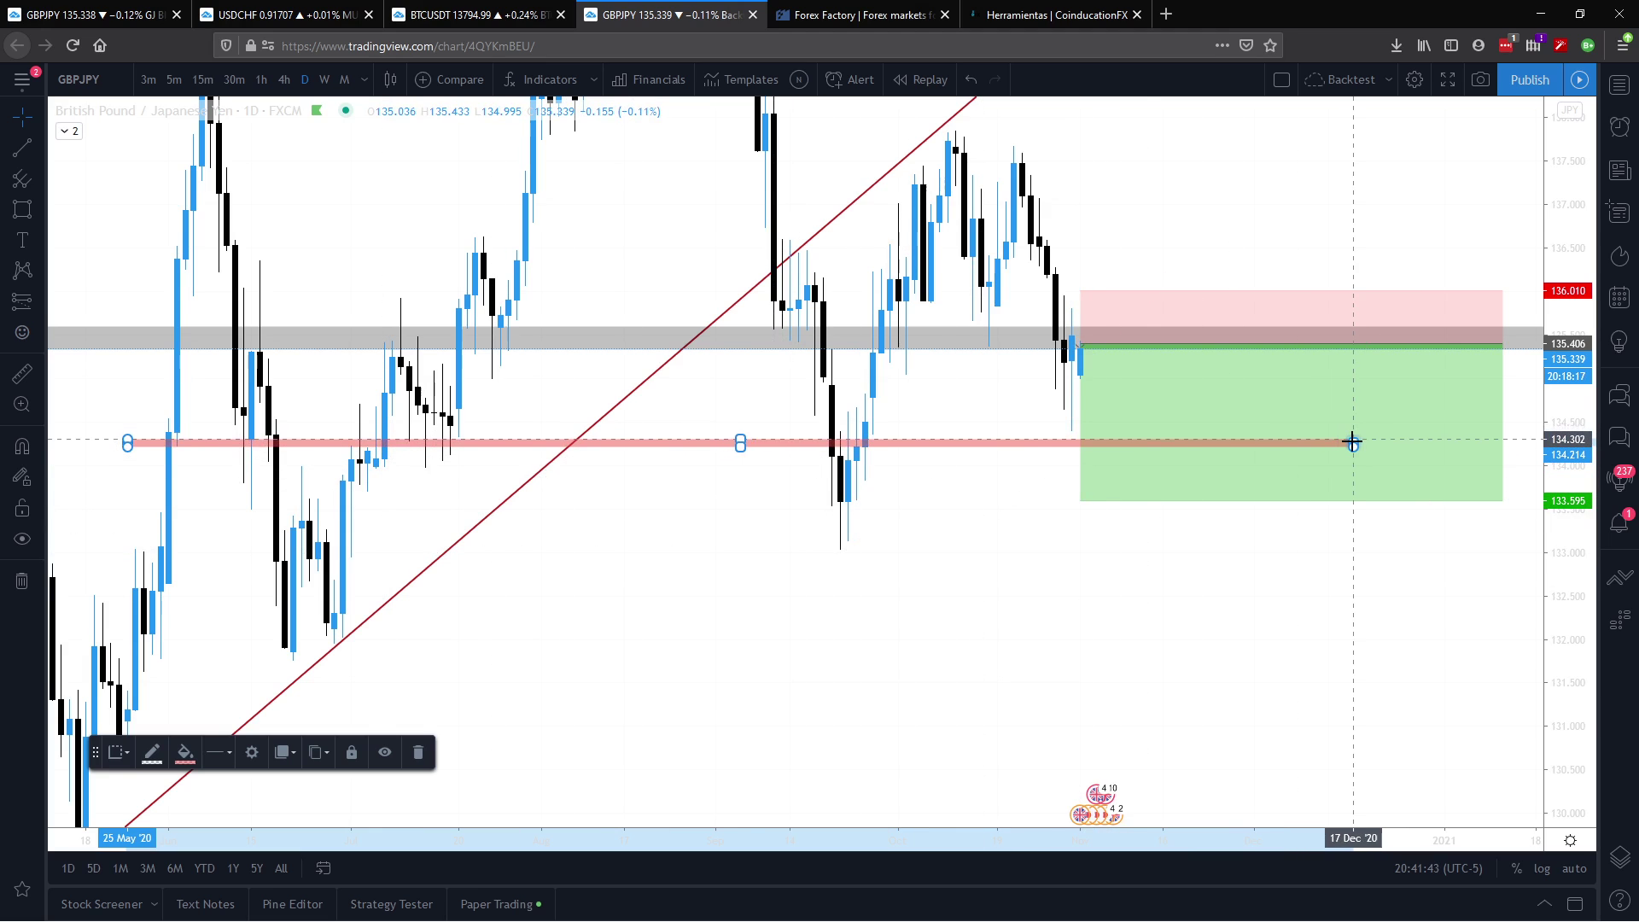
pyautogui.moveTo(1353, 443); pyautogui.dragTo(1337, 452)
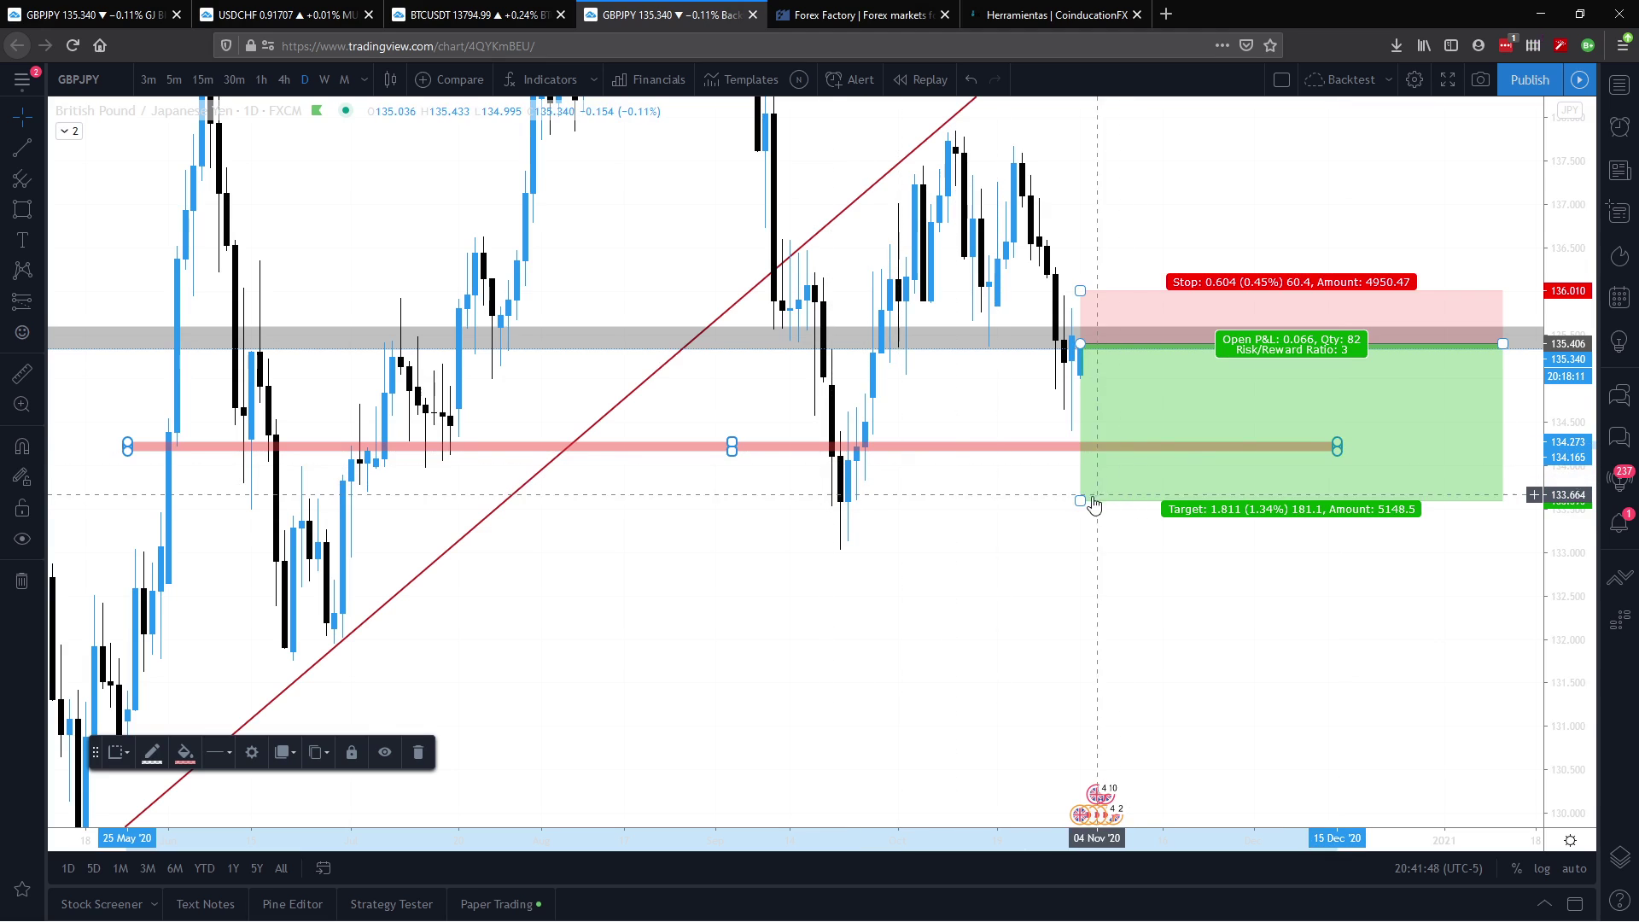
# Step: Raise the position's target to 134.204 at the pink zone and shorten its width
pyautogui.moveTo(1093, 503); pyautogui.dragTo(1080, 447)
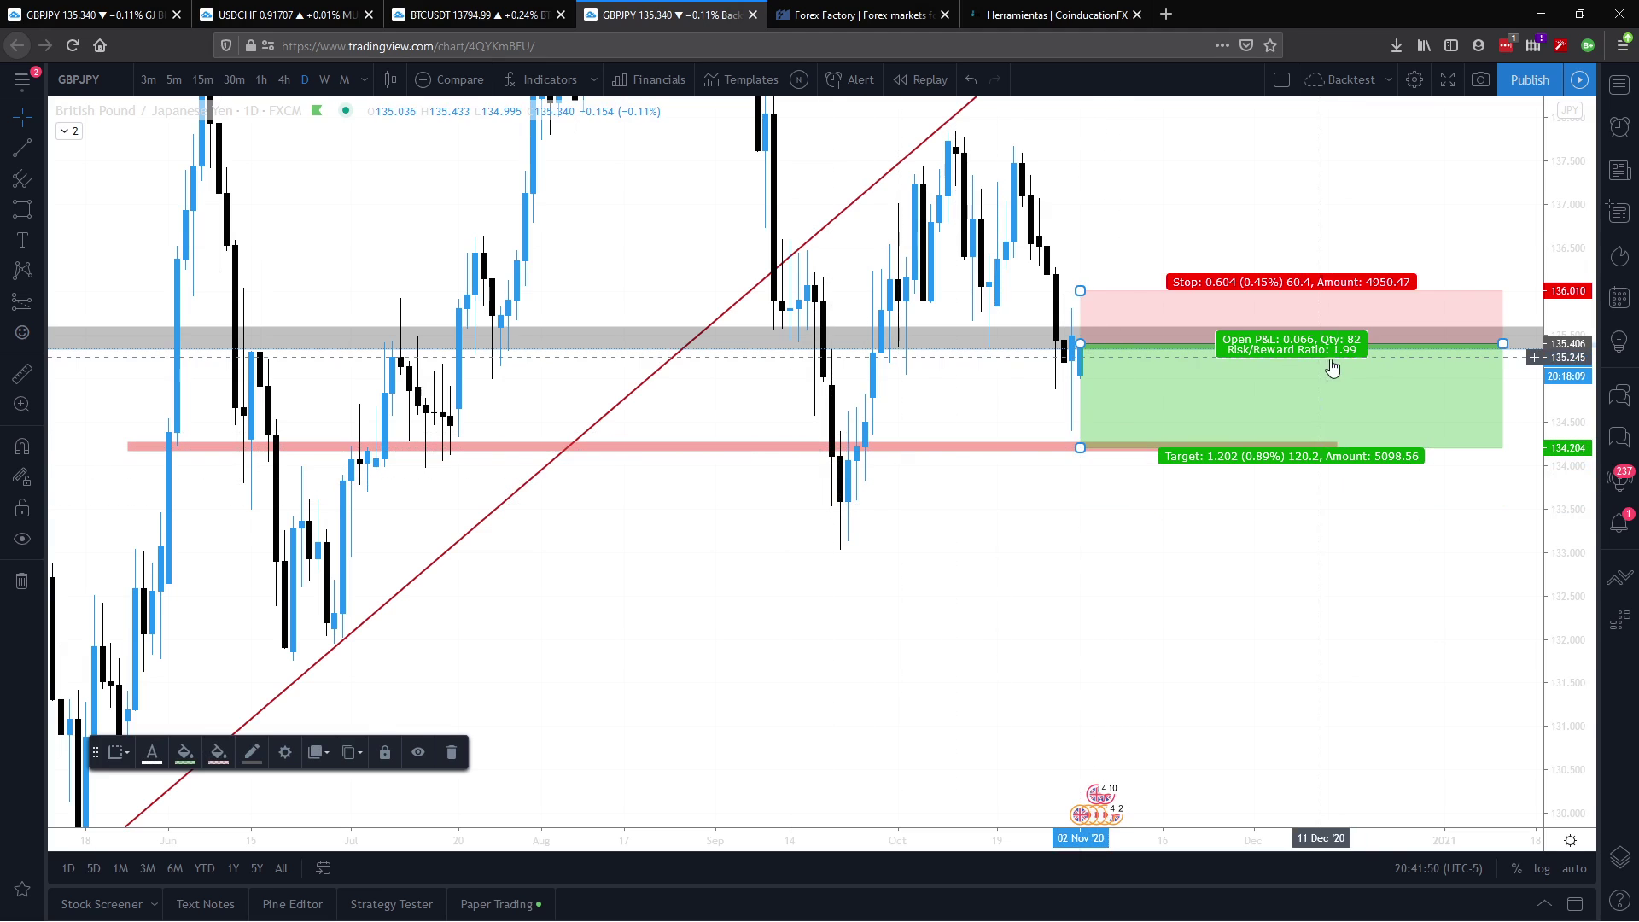
pyautogui.click(1255, 579)
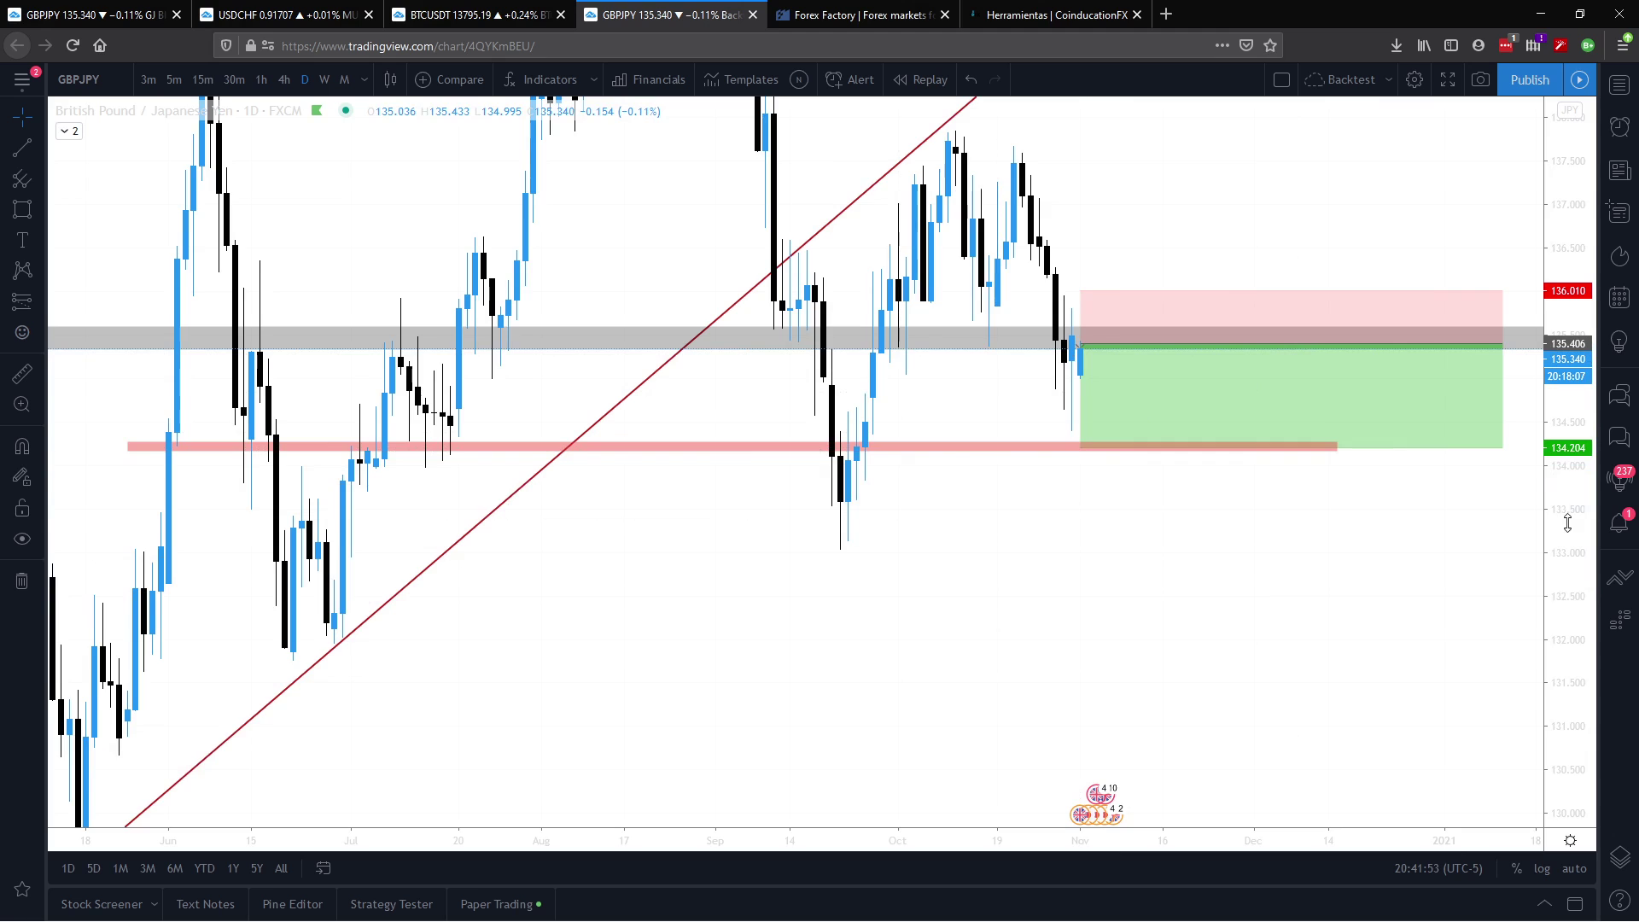
pyautogui.moveTo(1568, 523); pyautogui.dragTo(1568, 479)
pyautogui.moveTo(1146, 509); pyautogui.dragTo(1047, 524)
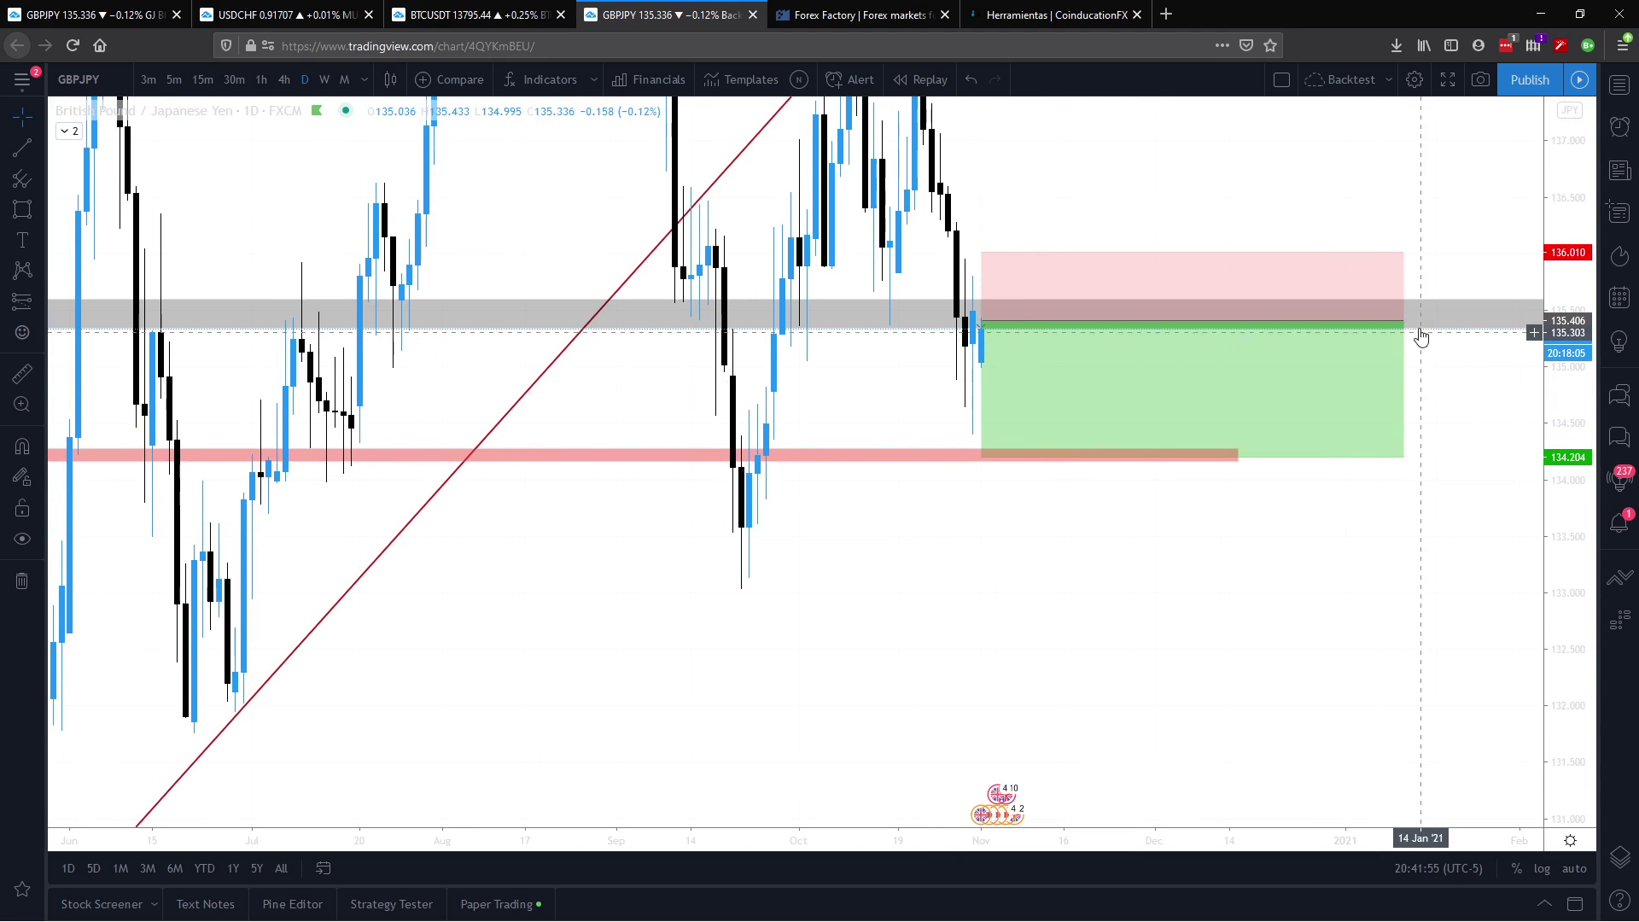
pyautogui.moveTo(1419, 332); pyautogui.dragTo(1129, 332)
pyautogui.click(617, 438)
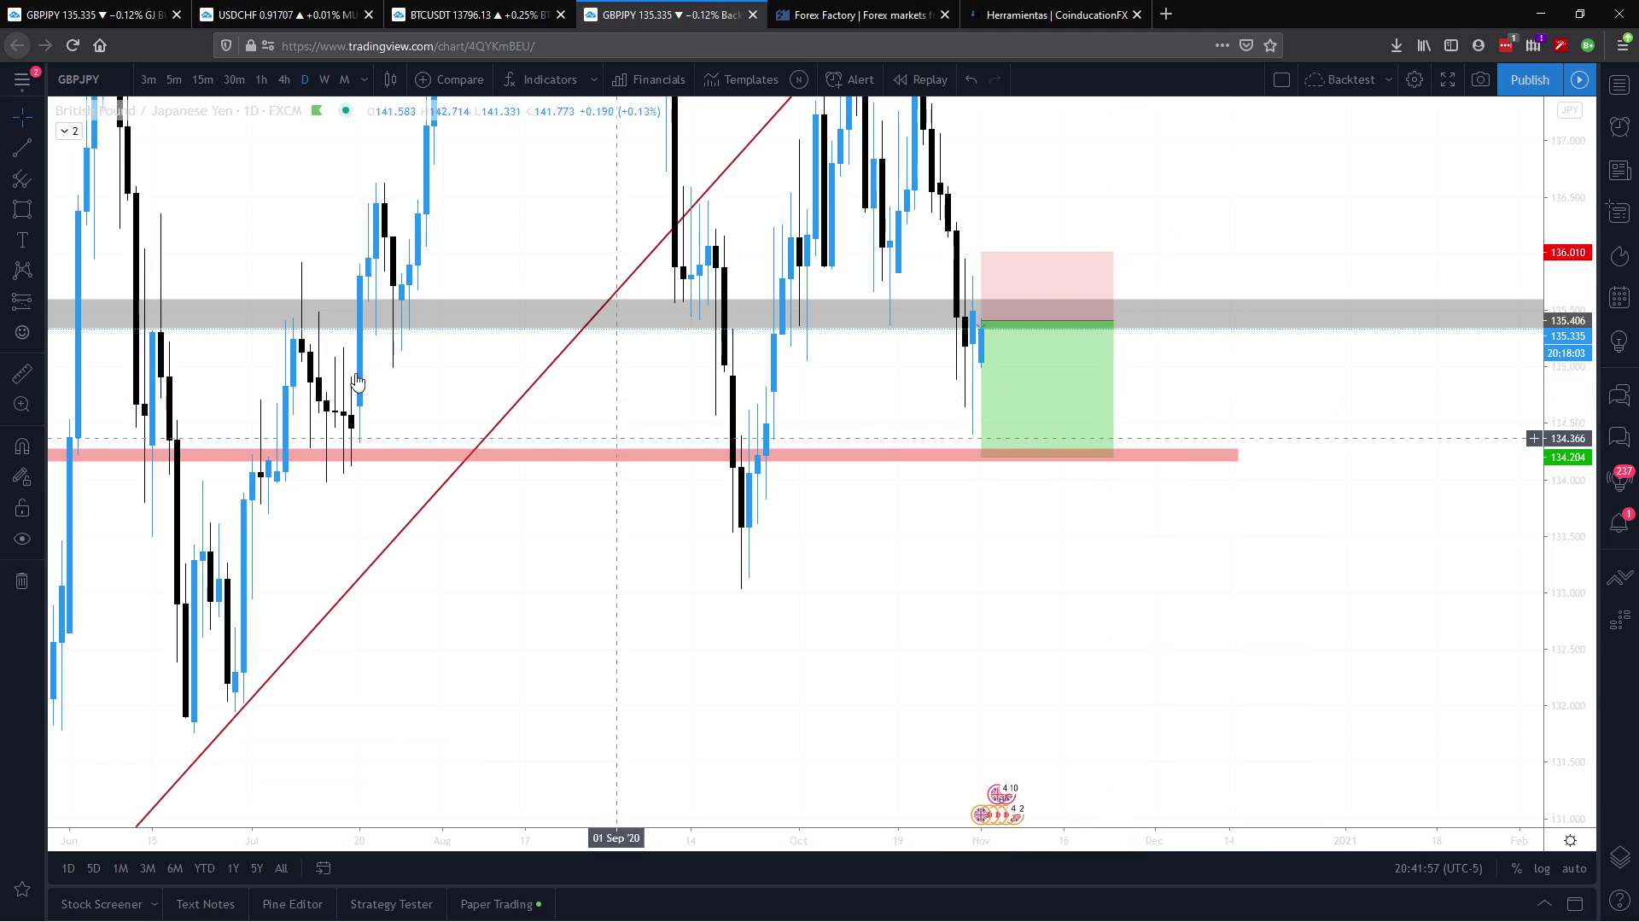
# Step: Pick the Long Position tool for a second position
pyautogui.click(22, 300)
pyautogui.click(35, 309)
pyautogui.click(86, 333)
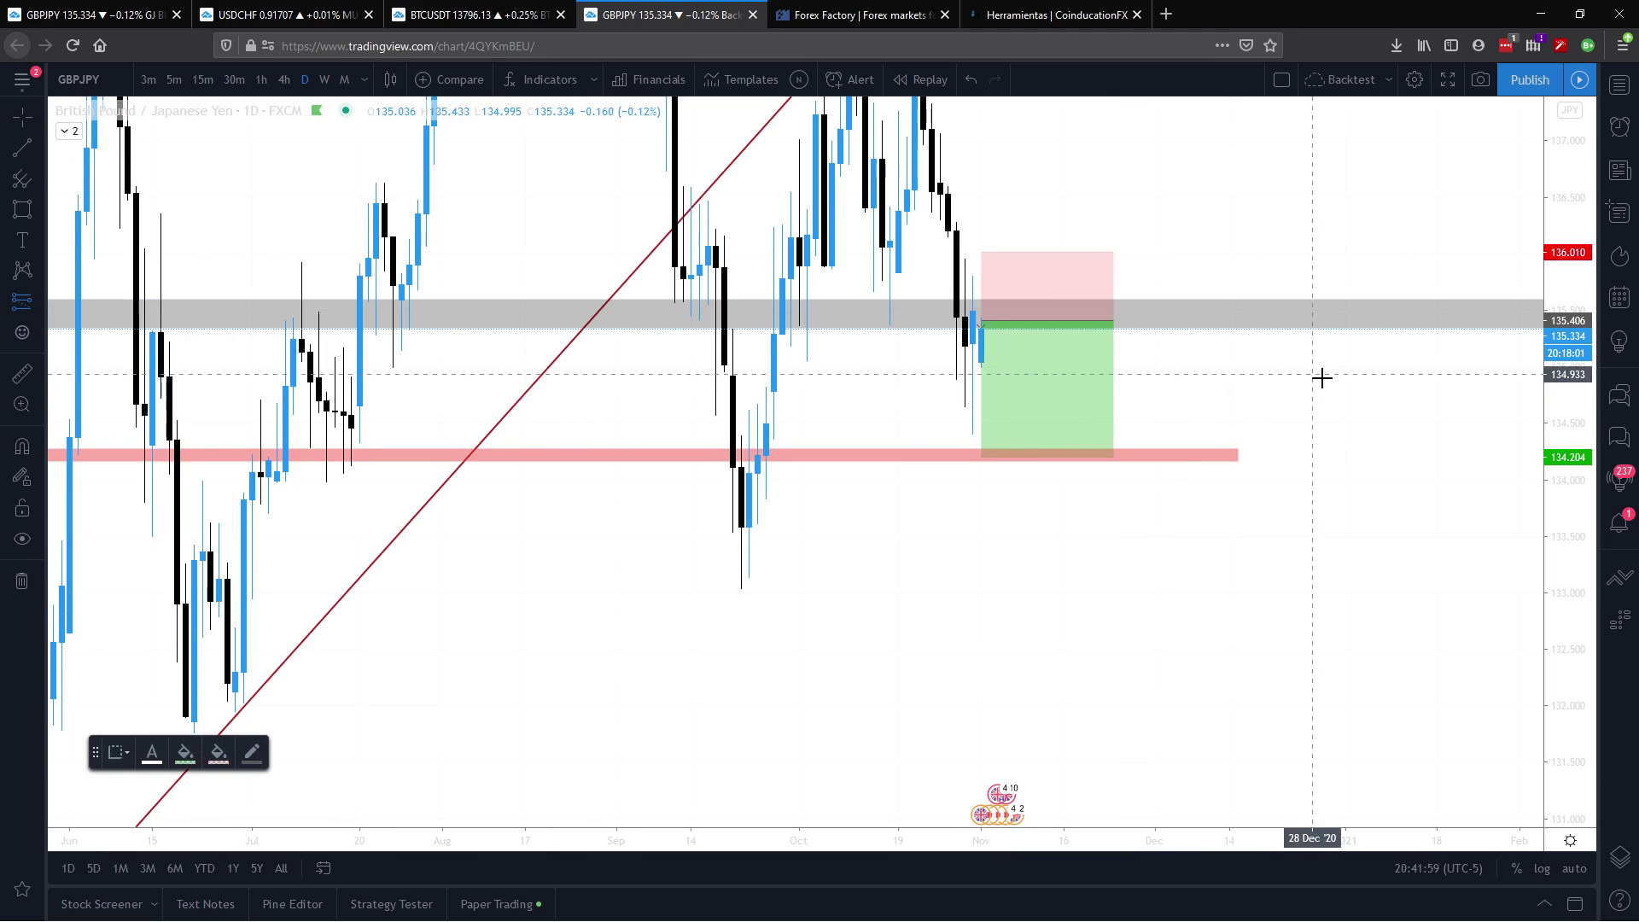
# Step: Place a second long position at the current price with its stop at 136.014
pyautogui.moveTo(1047, 385)
pyautogui.click(1116, 320)
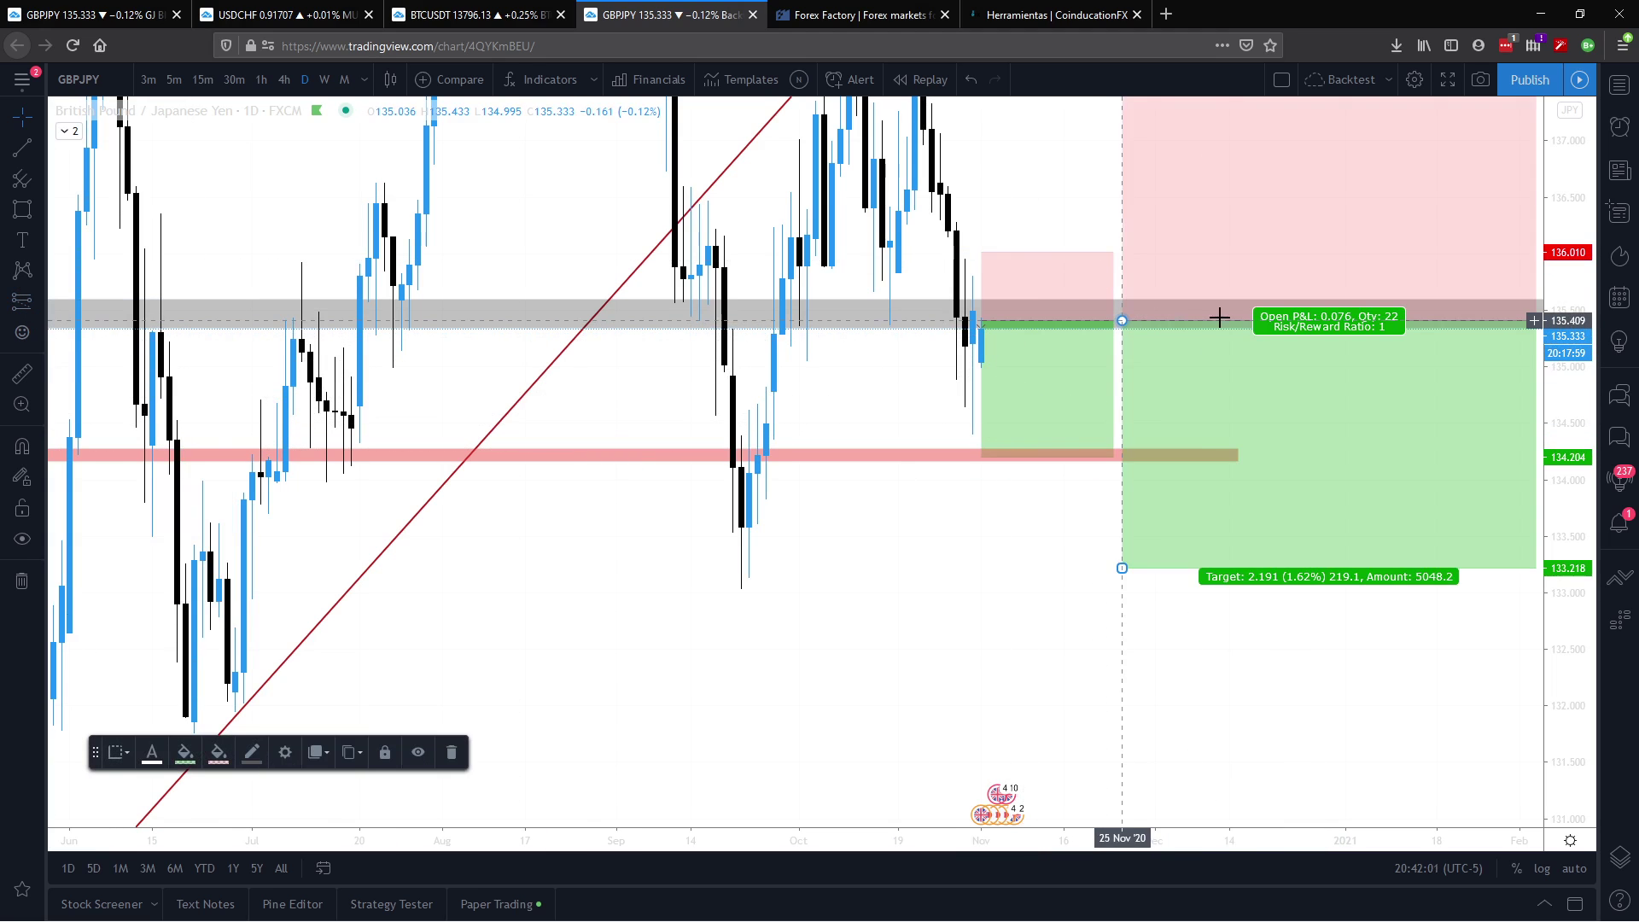
pyautogui.moveTo(1093, 182); pyautogui.dragTo(1087, 358)
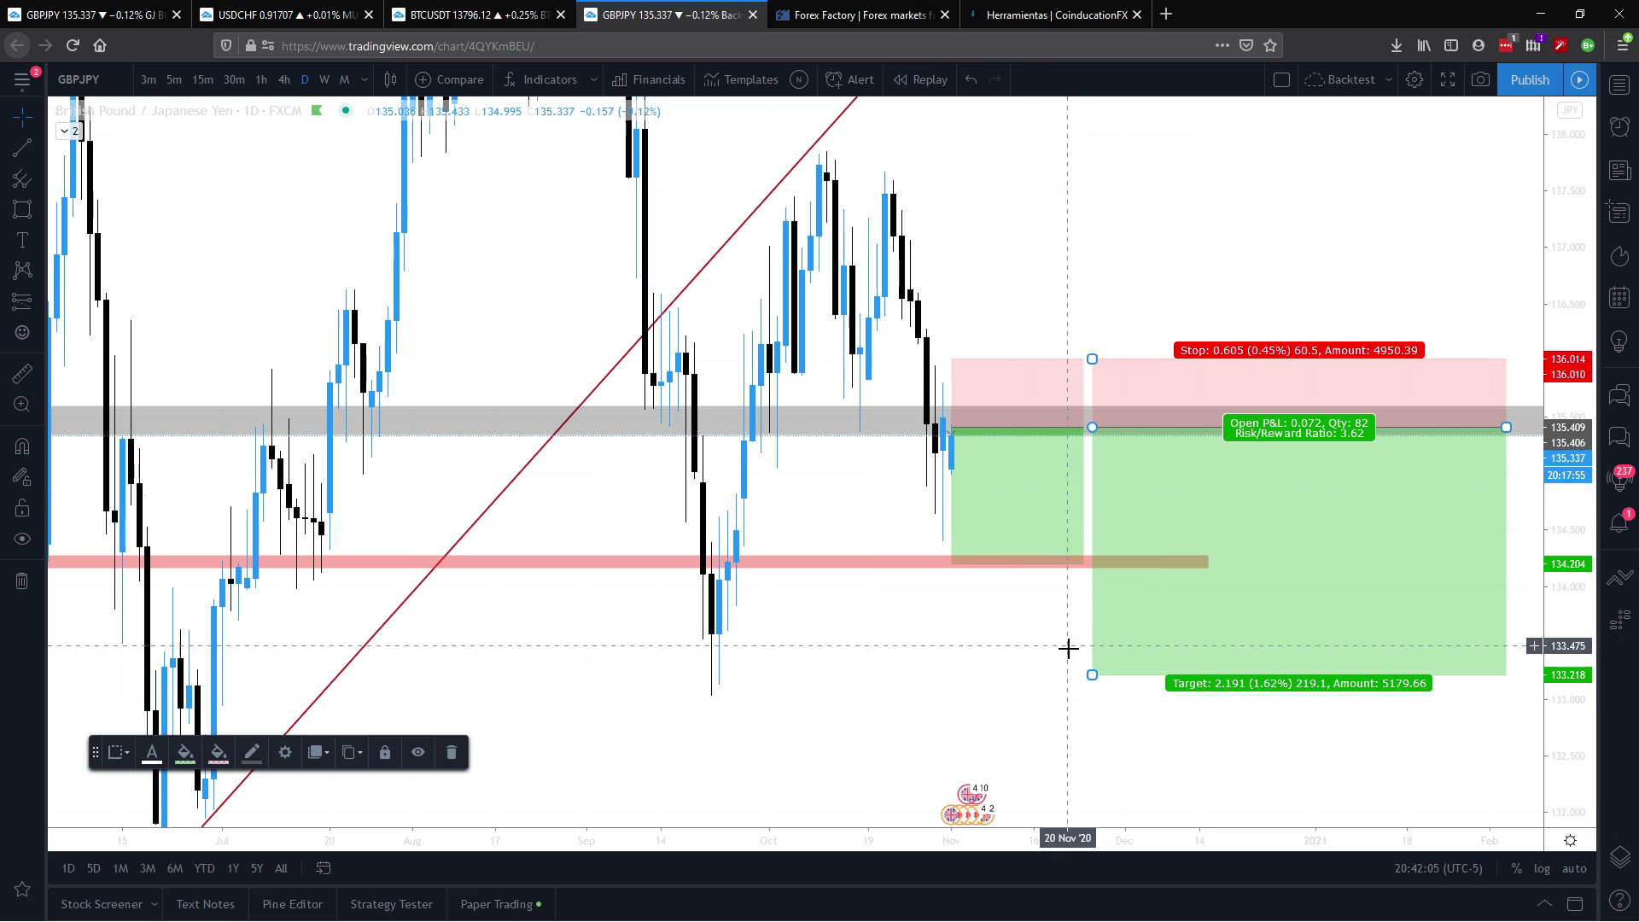
pyautogui.click(981, 681)
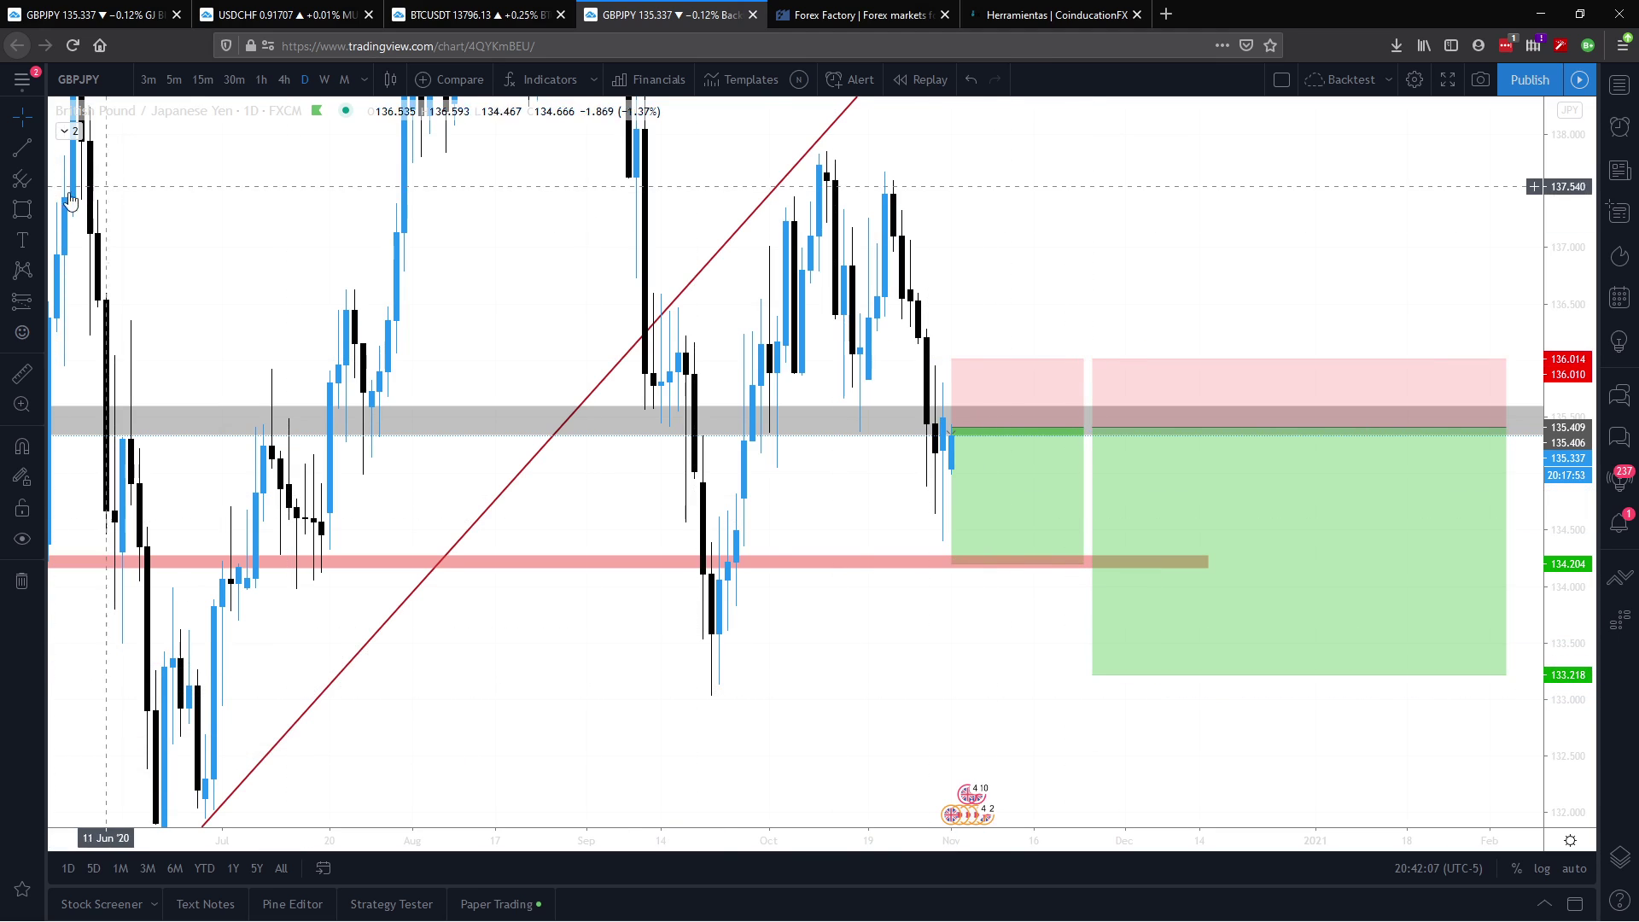
# Step: Draw a thin pink zone near 133.5 and raise the position's target onto it at 133.520
pyautogui.click(22, 209)
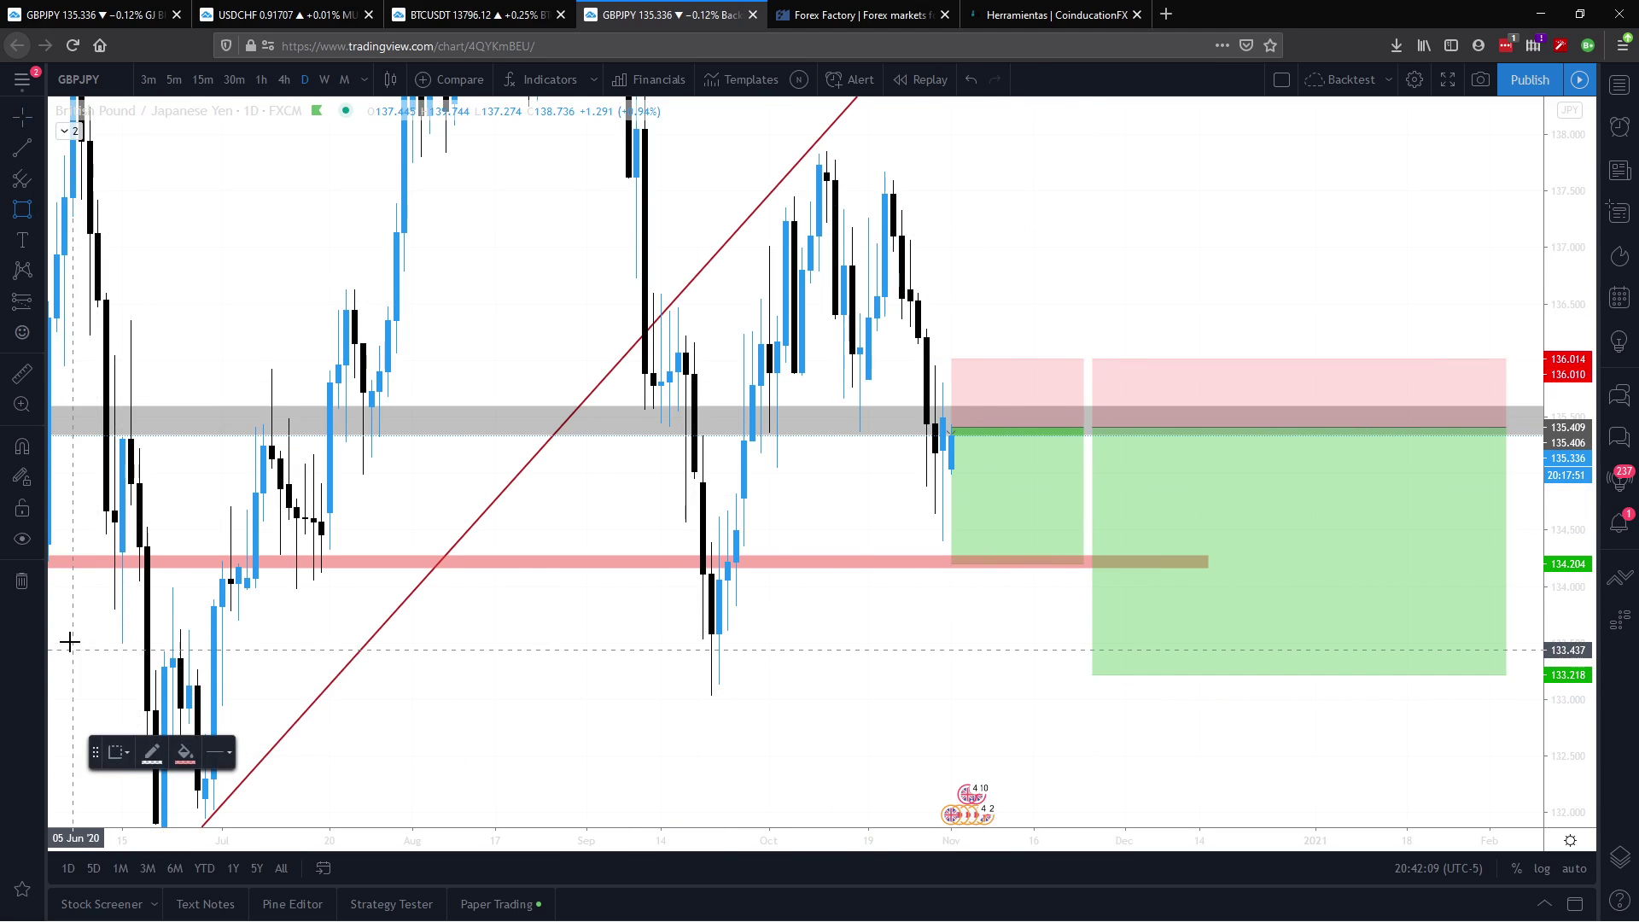
pyautogui.moveTo(83, 636); pyautogui.dragTo(1392, 641)
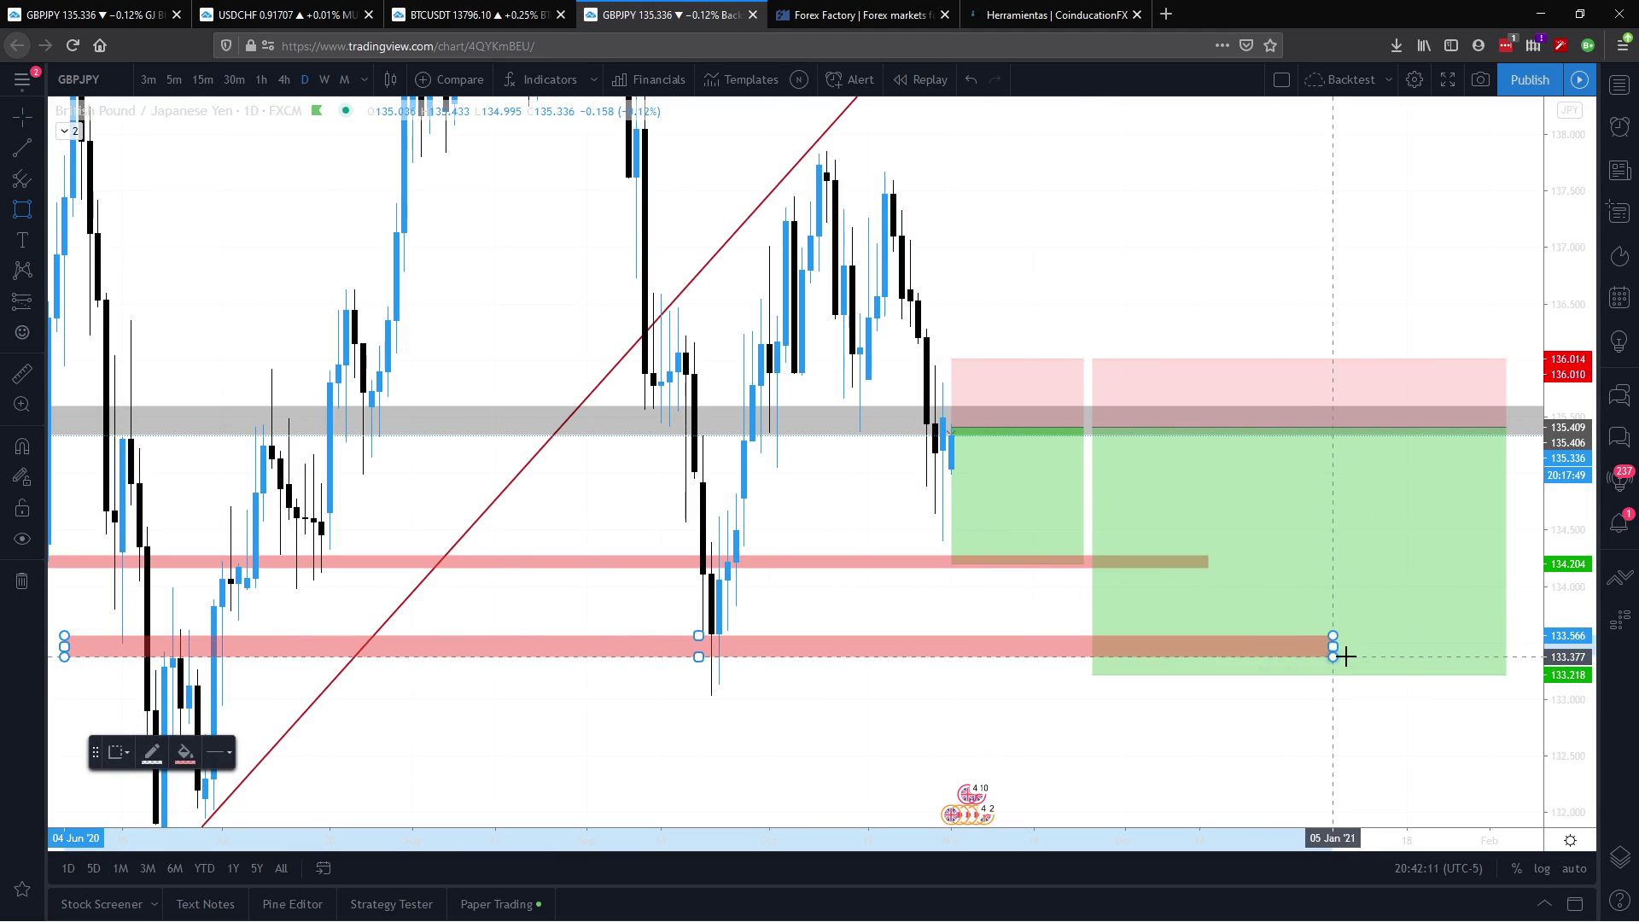
pyautogui.click(1399, 638)
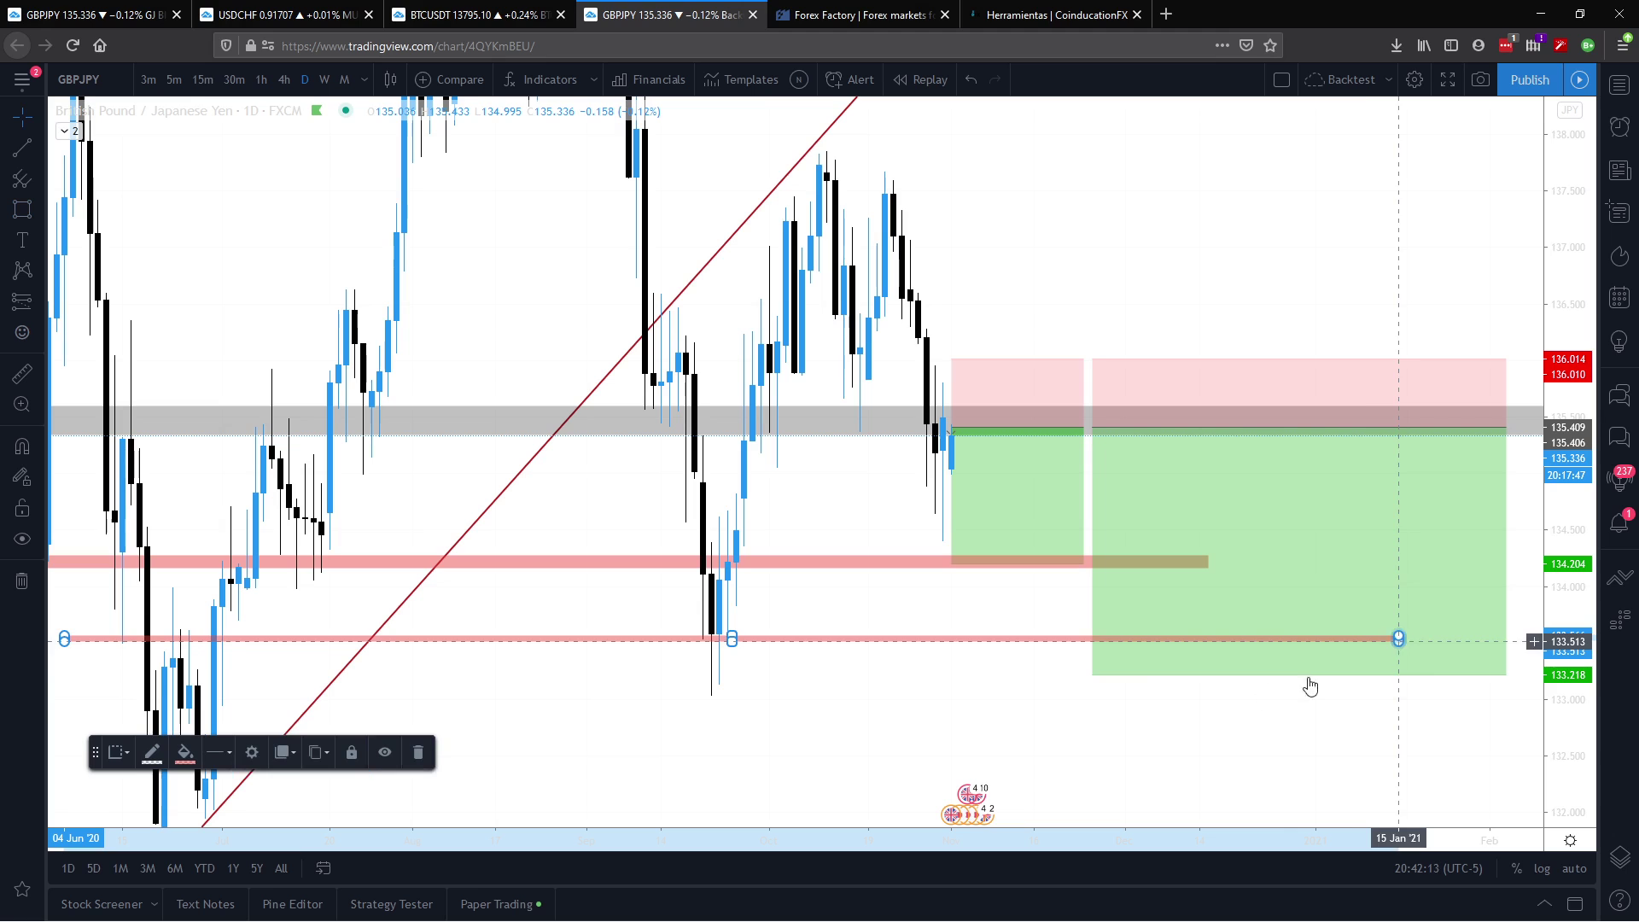
pyautogui.moveTo(1092, 675)
pyautogui.mouseDown()
pyautogui.moveTo(1076, 623)
pyautogui.moveTo(1083, 639)
pyautogui.mouseUp()
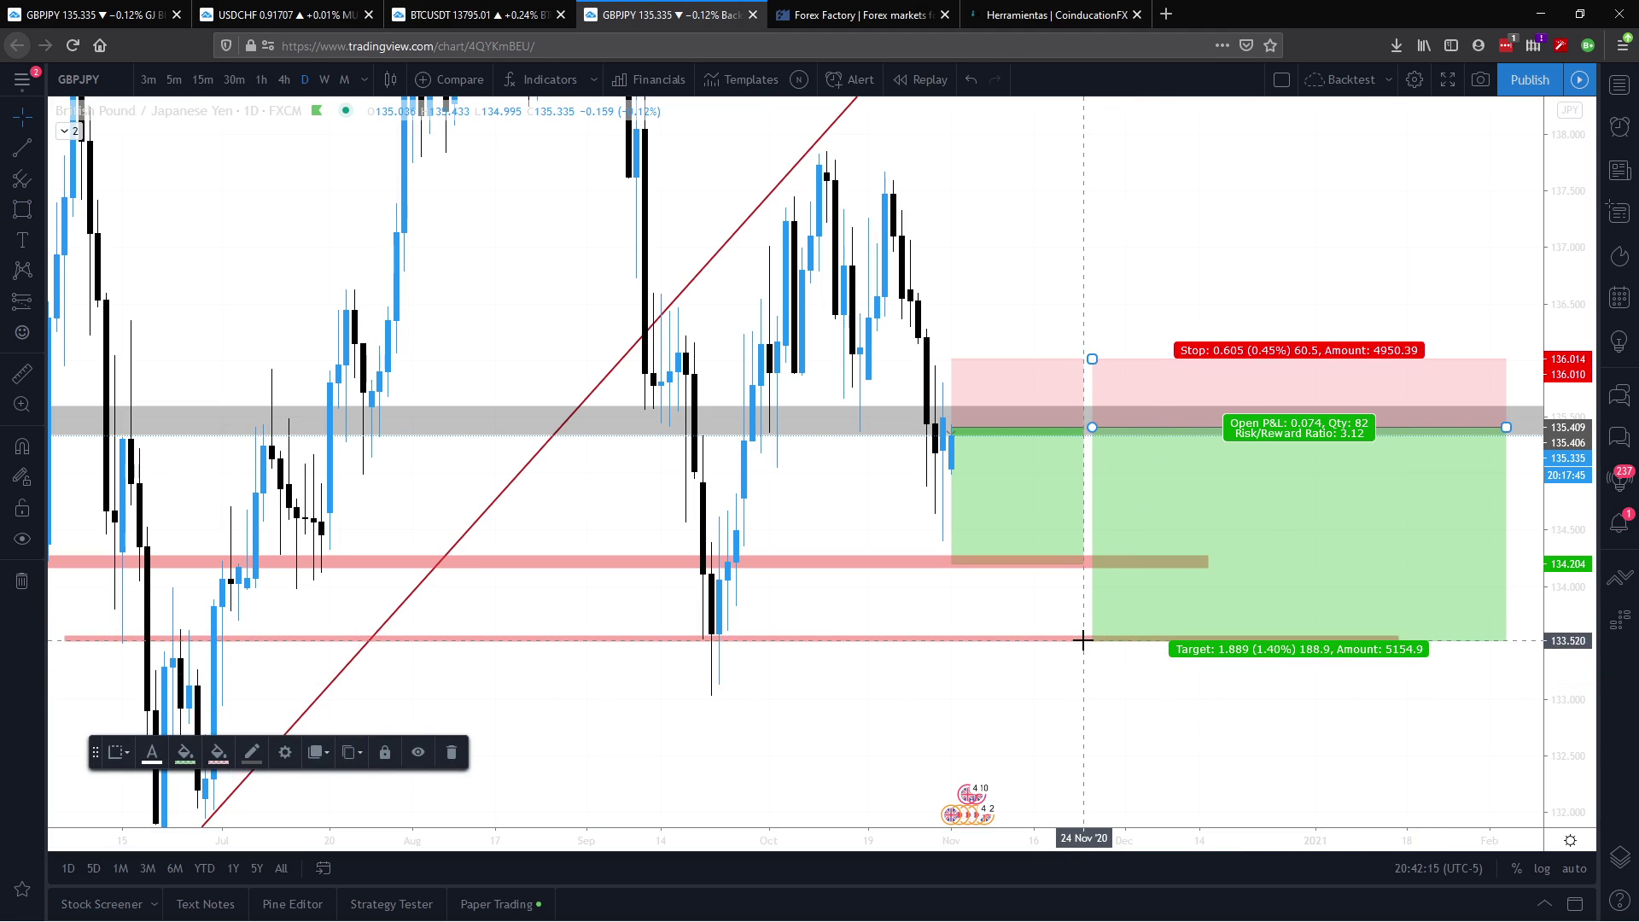
pyautogui.click(1042, 721)
pyautogui.moveTo(963, 649); pyautogui.dragTo(874, 541)
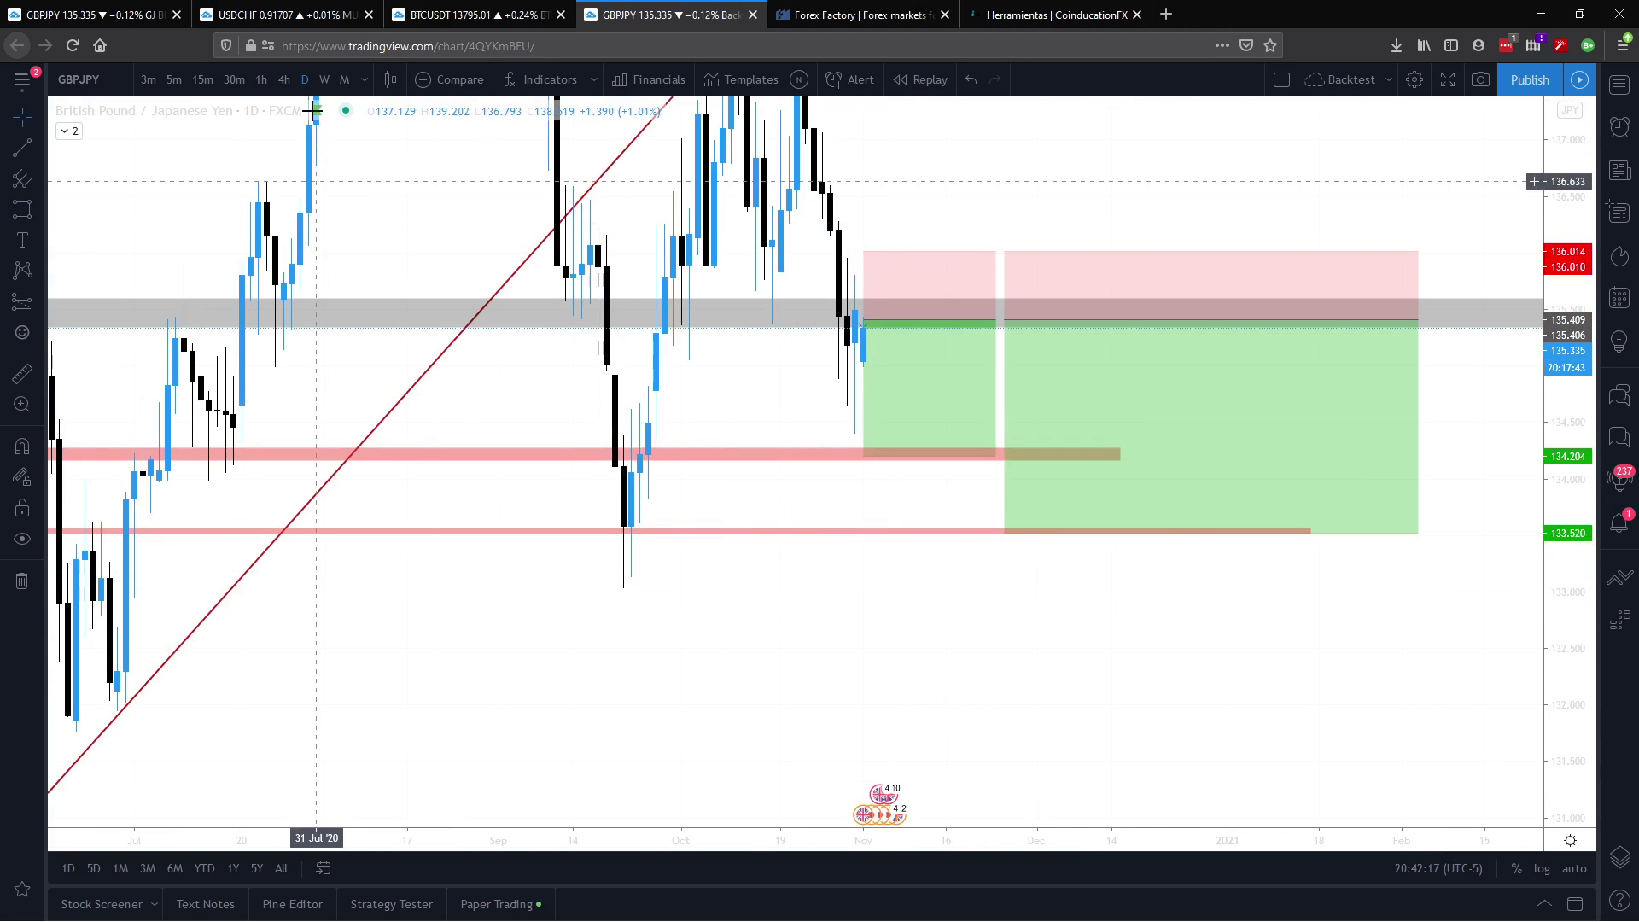
# Step: Show GBPJPY on weekly candles, compressing the price scale to frame higher prices and the grey zones
pyautogui.click(333, 78)
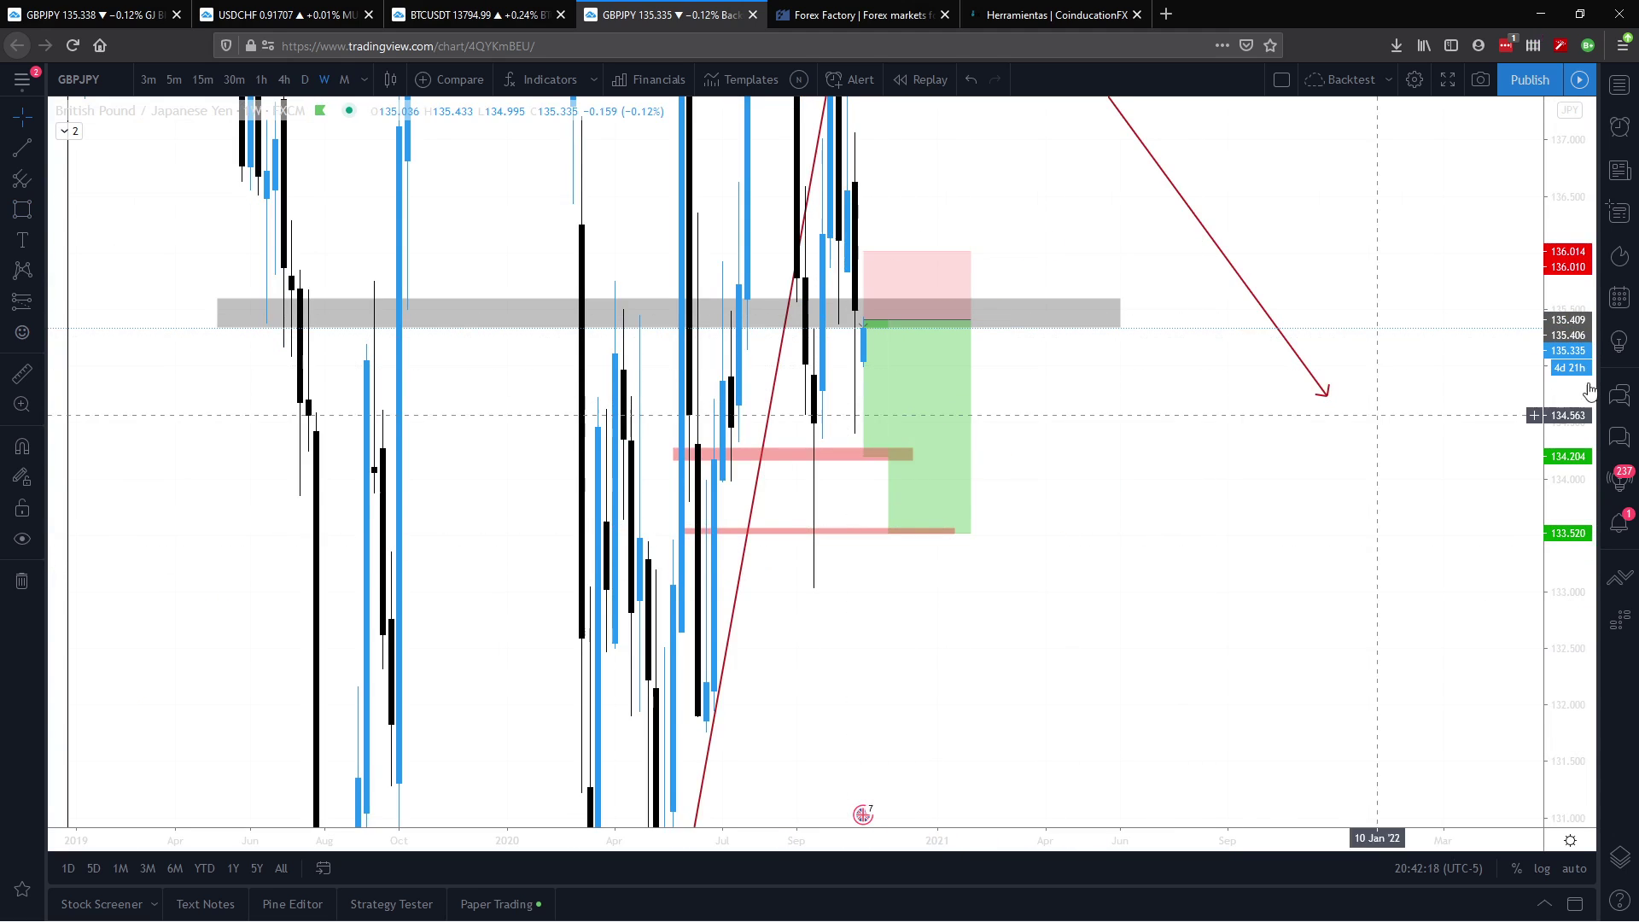
pyautogui.moveTo(1556, 233); pyautogui.dragTo(1609, 510)
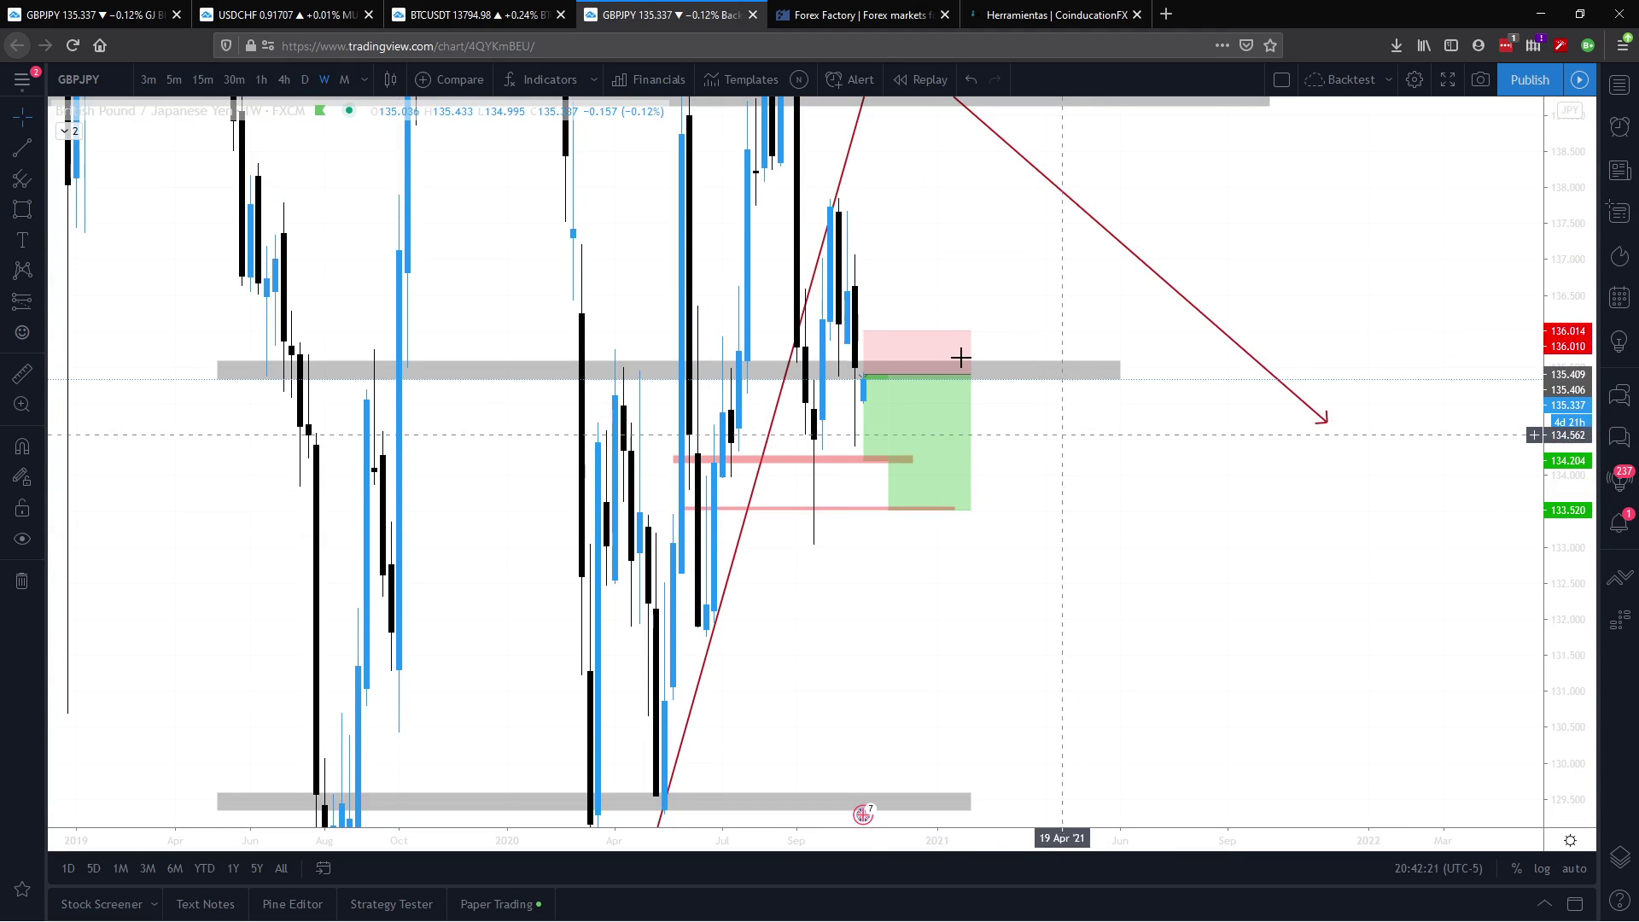
pyautogui.moveTo(603, 203); pyautogui.dragTo(615, 311)
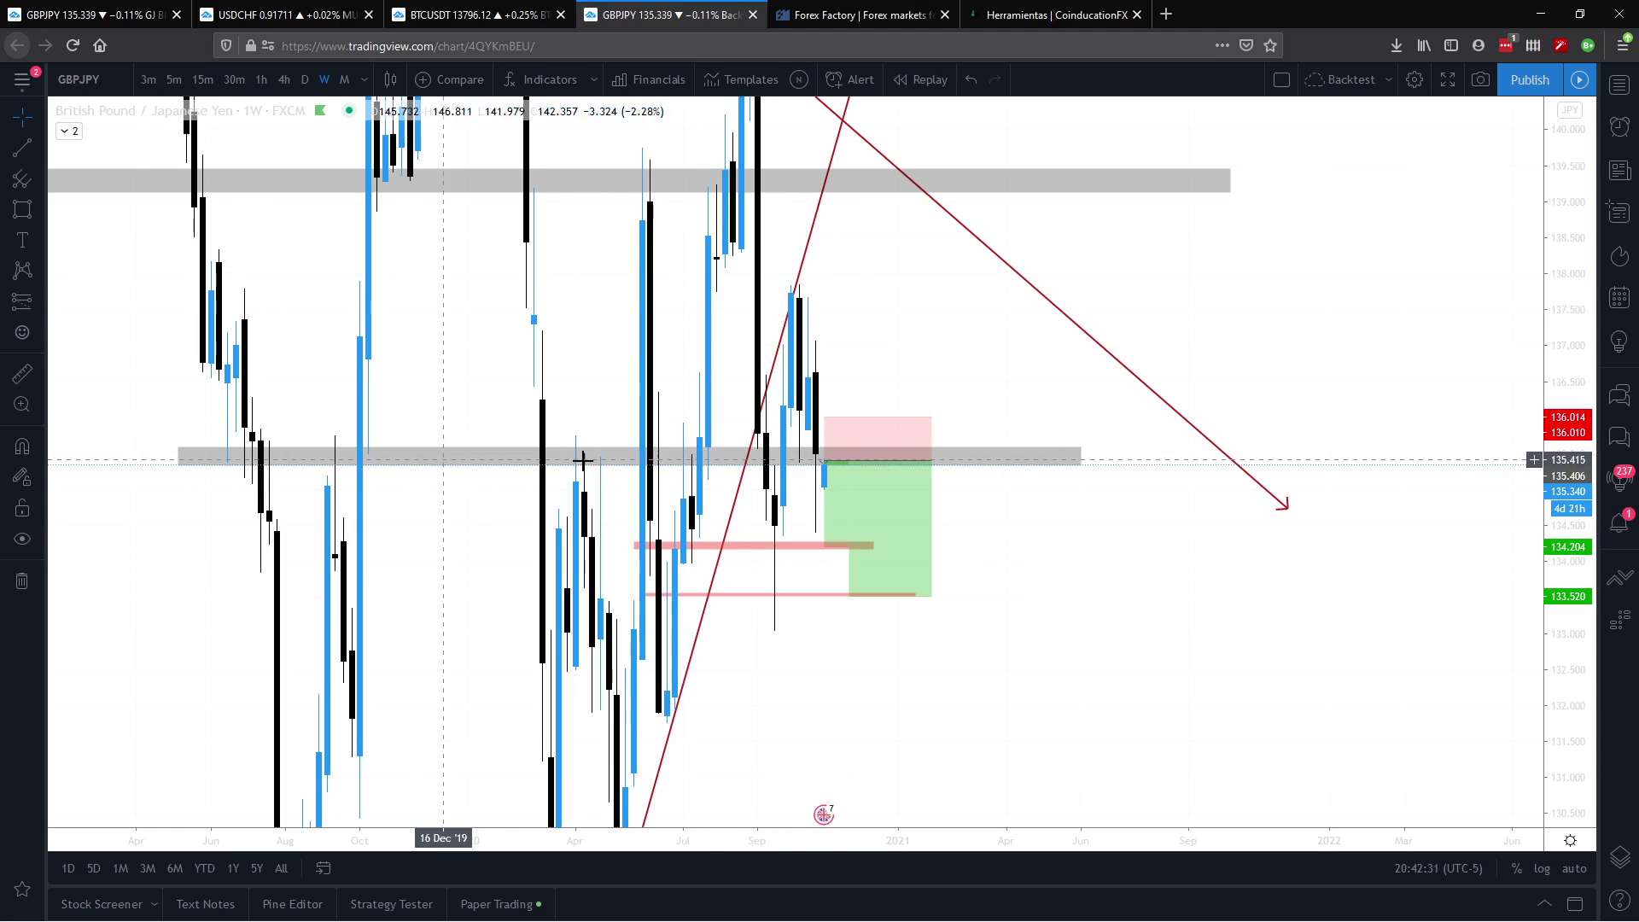
pyautogui.moveTo(1128, 502)
pyautogui.mouseDown()
pyautogui.moveTo(1056, 570)
pyautogui.moveTo(985, 520)
pyautogui.mouseUp()
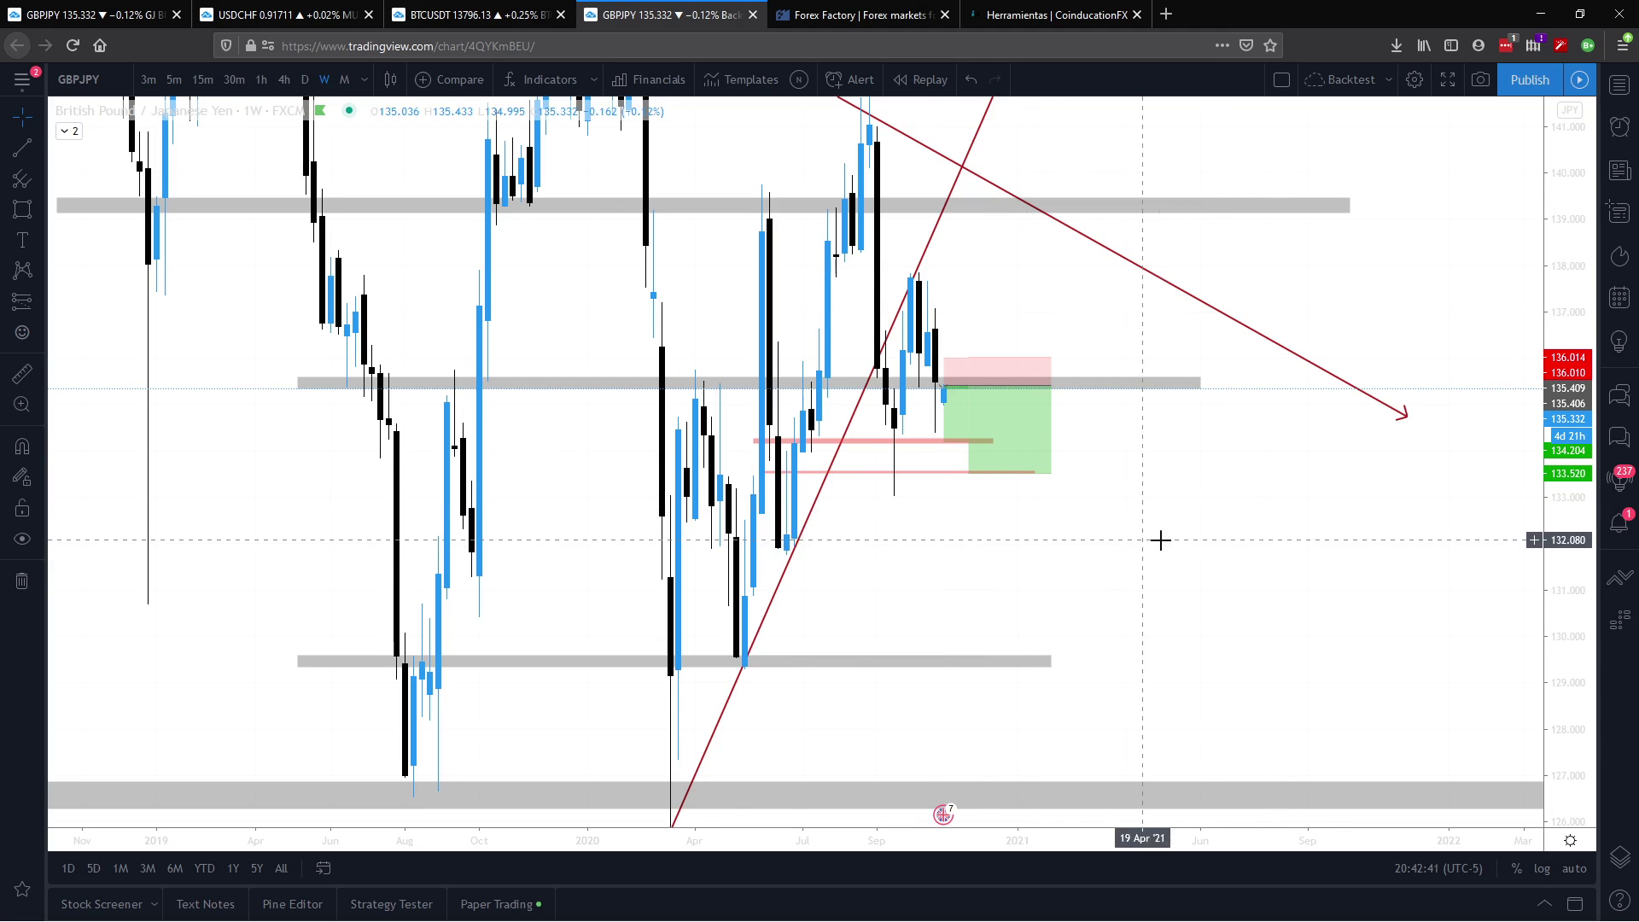
# Step: Zoom in on the grey zone near 129.3, then add a vertical line with Alt+V
pyautogui.hscroll(-5, 1160, 541)
pyautogui.scroll(2, 996, 619)
pyautogui.scroll(3, 1153, 541)
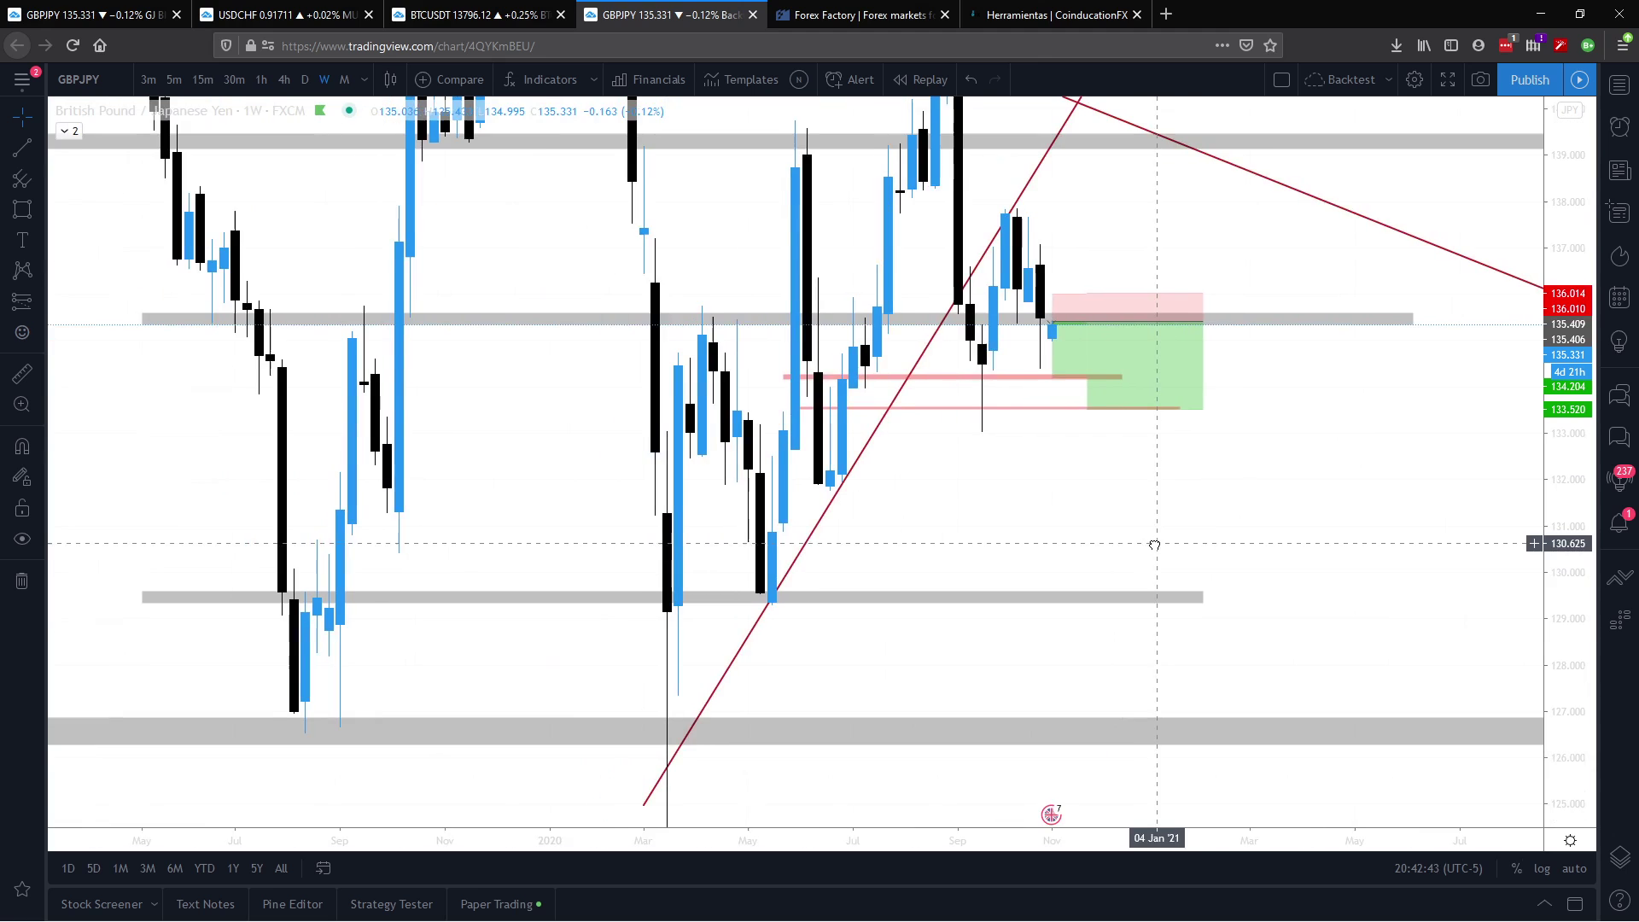
pyautogui.click(845, 600)
pyautogui.click(538, 611)
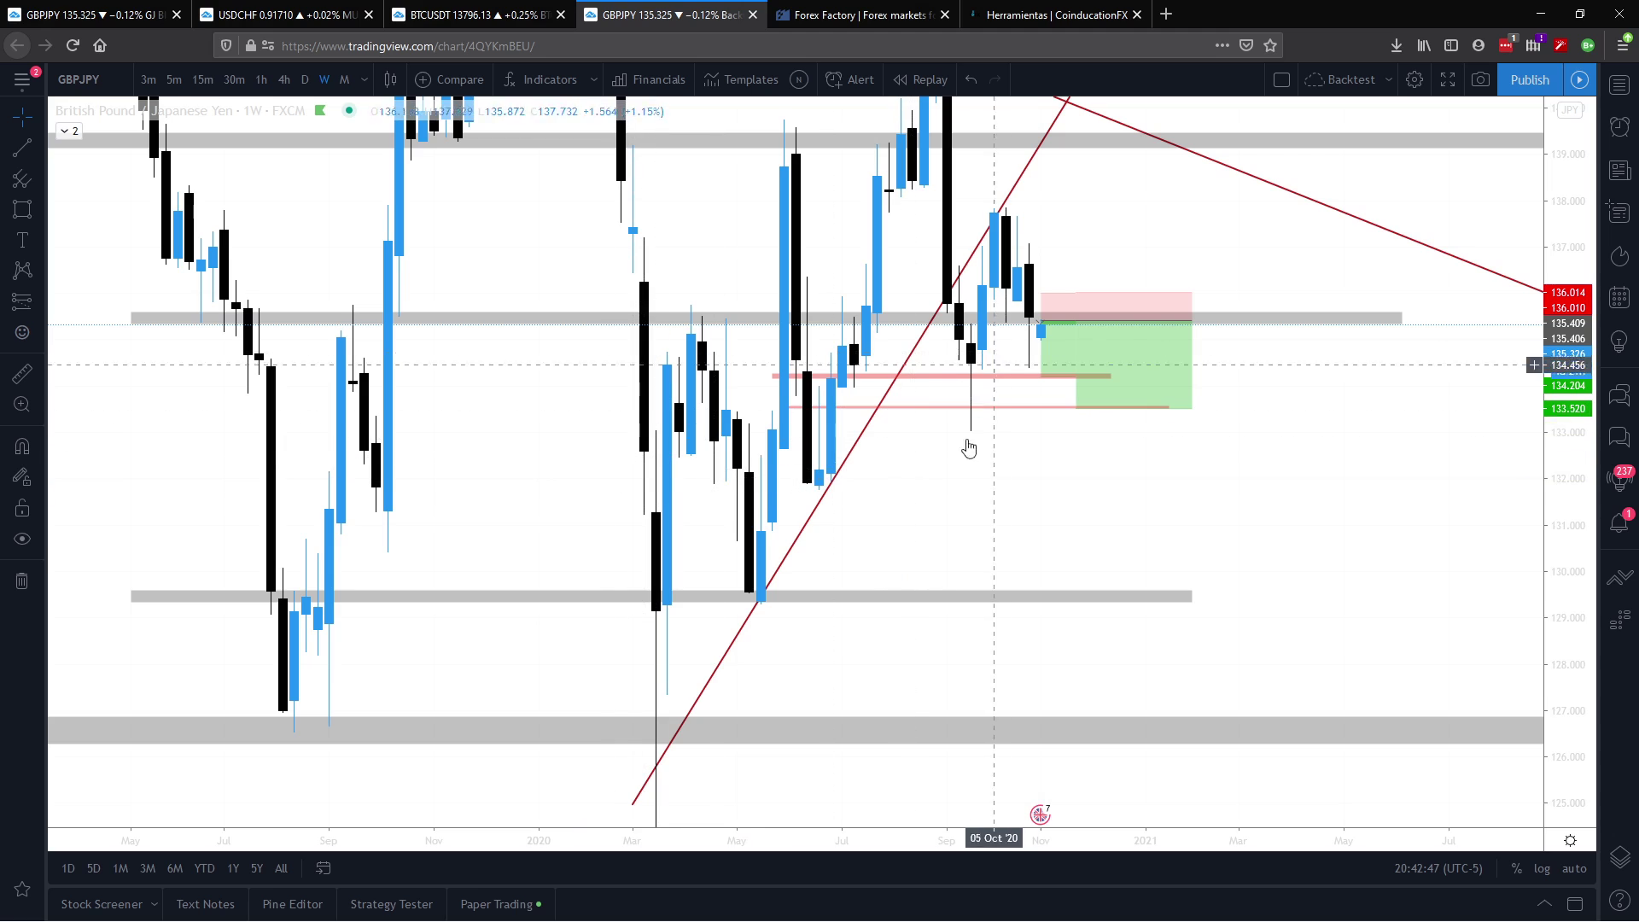
pyautogui.hotkey('alt', 'v')
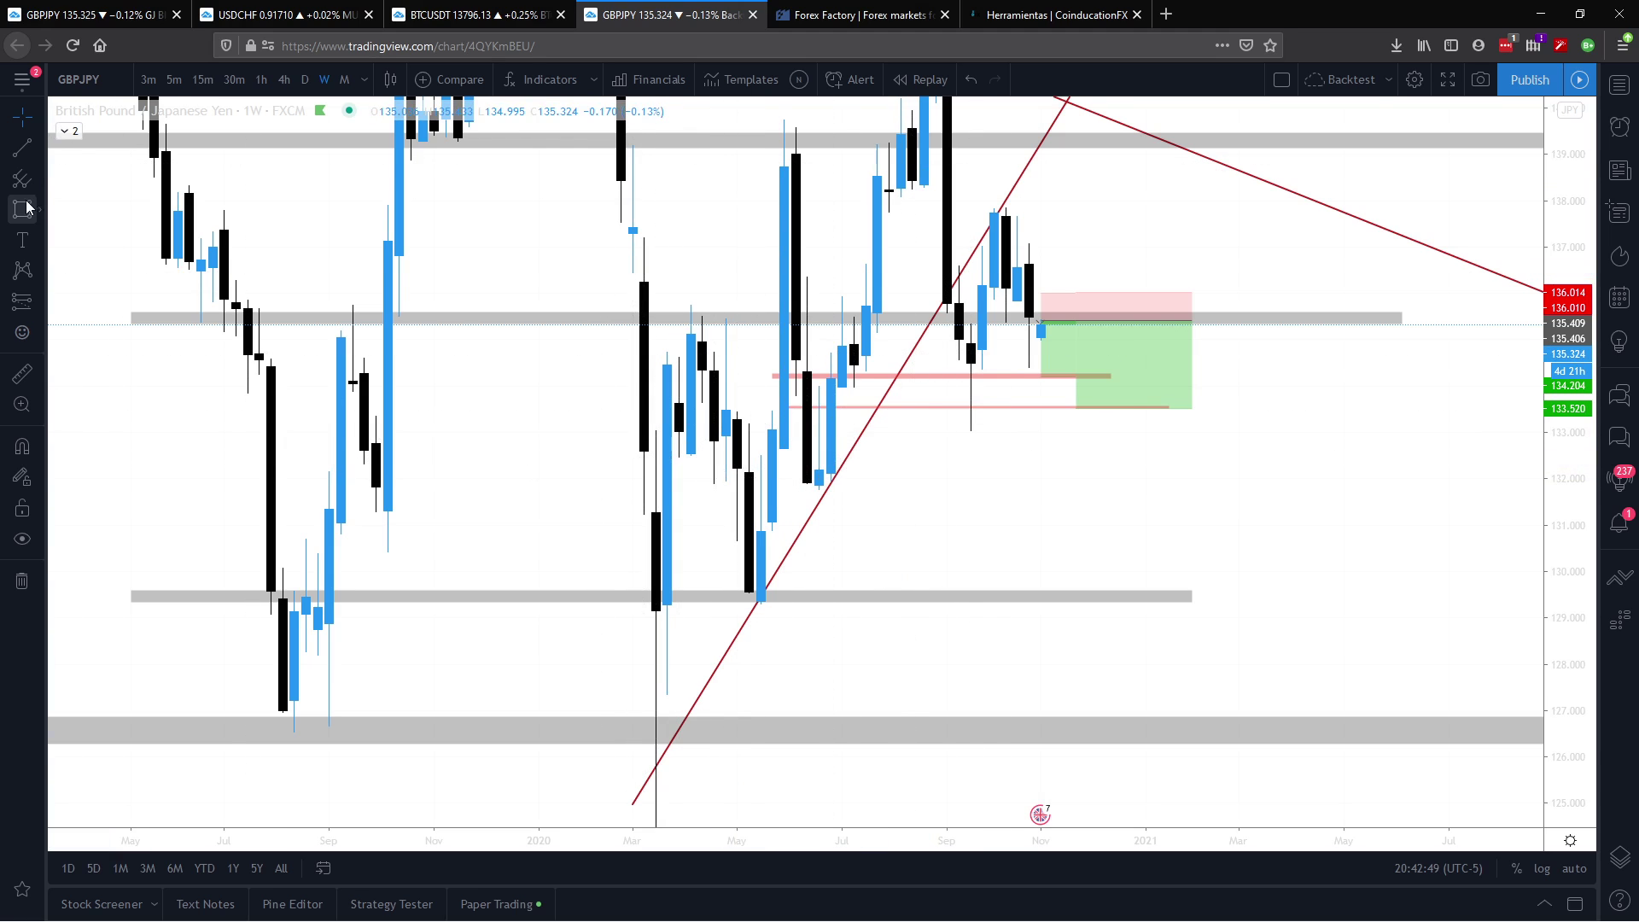
# Step: Draw a horizontal line across the chart and raise it to about 132.1
pyautogui.click(23, 208)
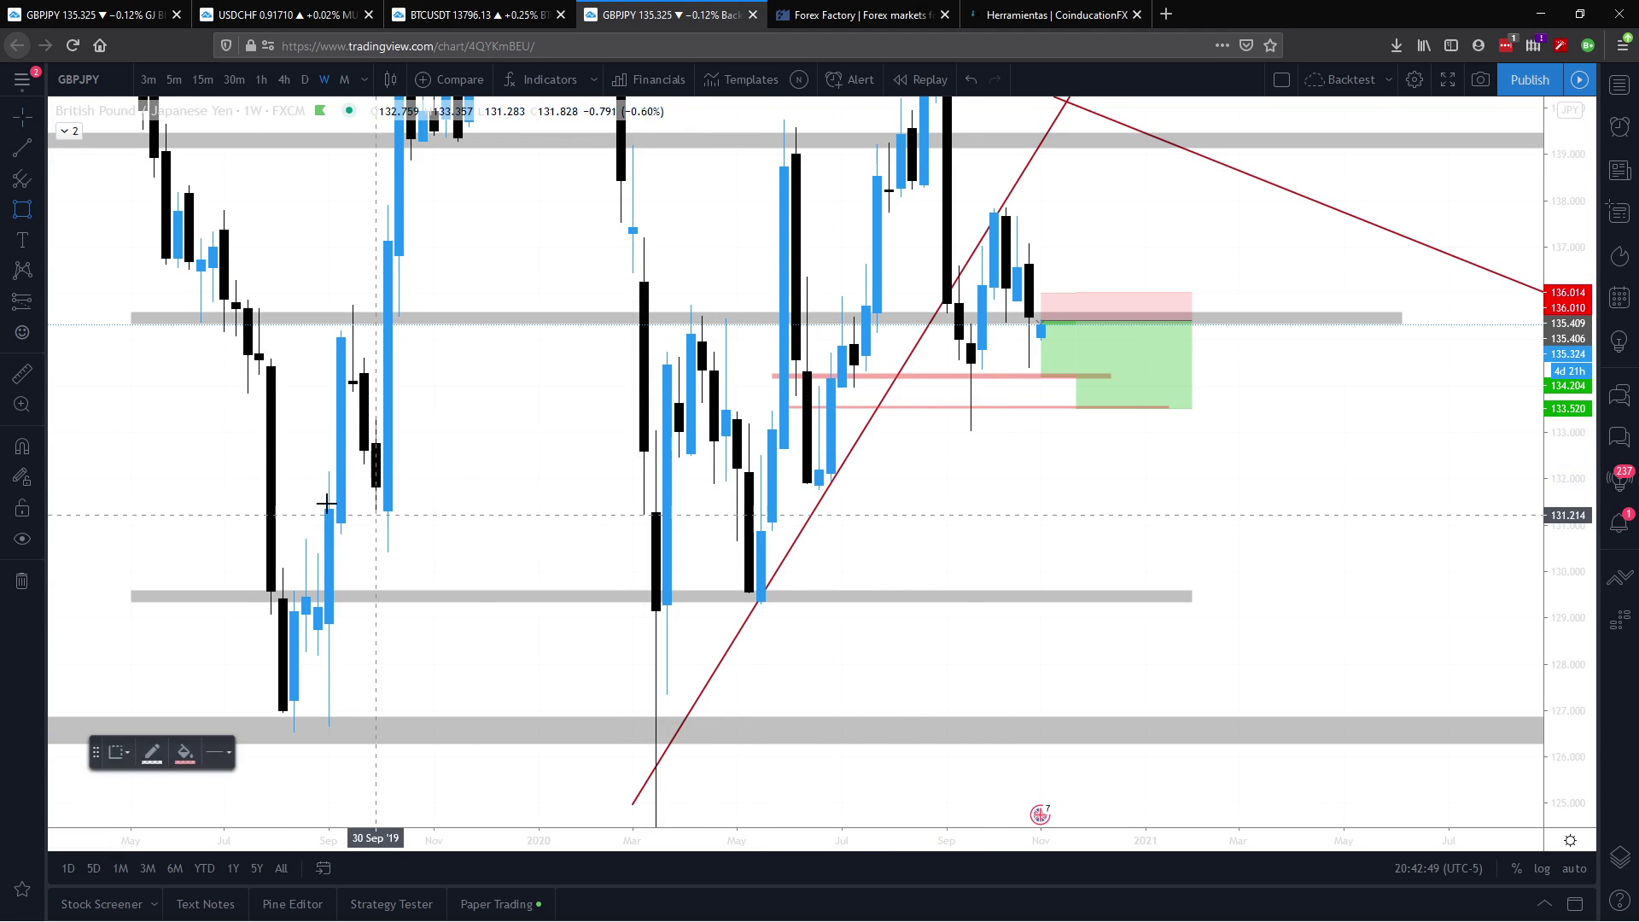
pyautogui.click(99, 483)
pyautogui.click(1361, 485)
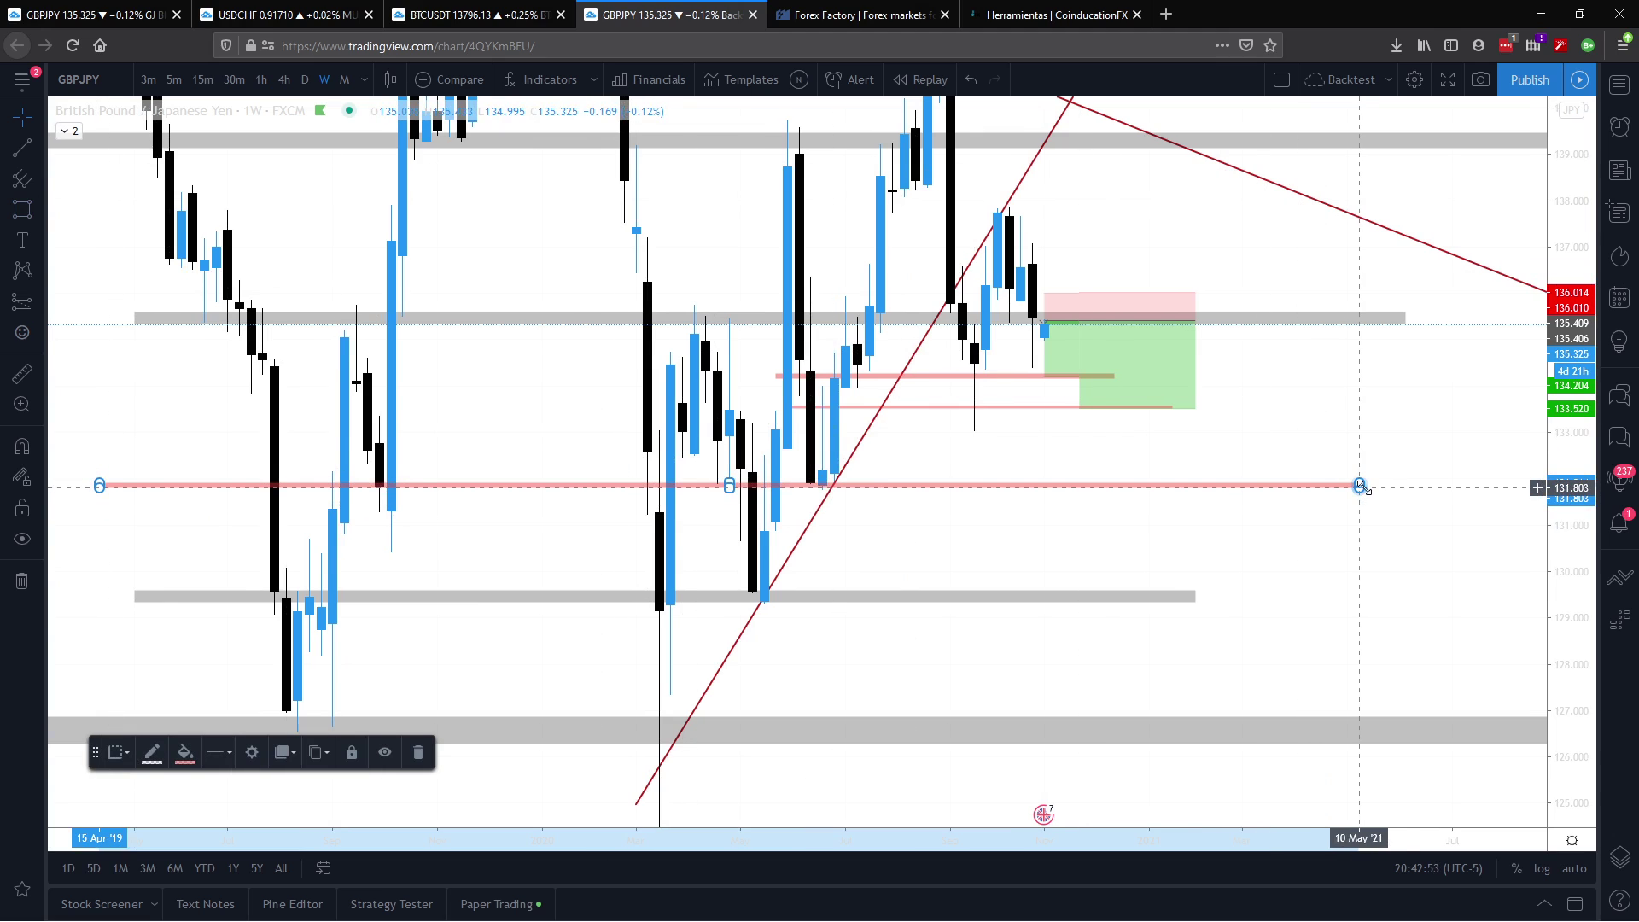
pyautogui.click(1358, 518)
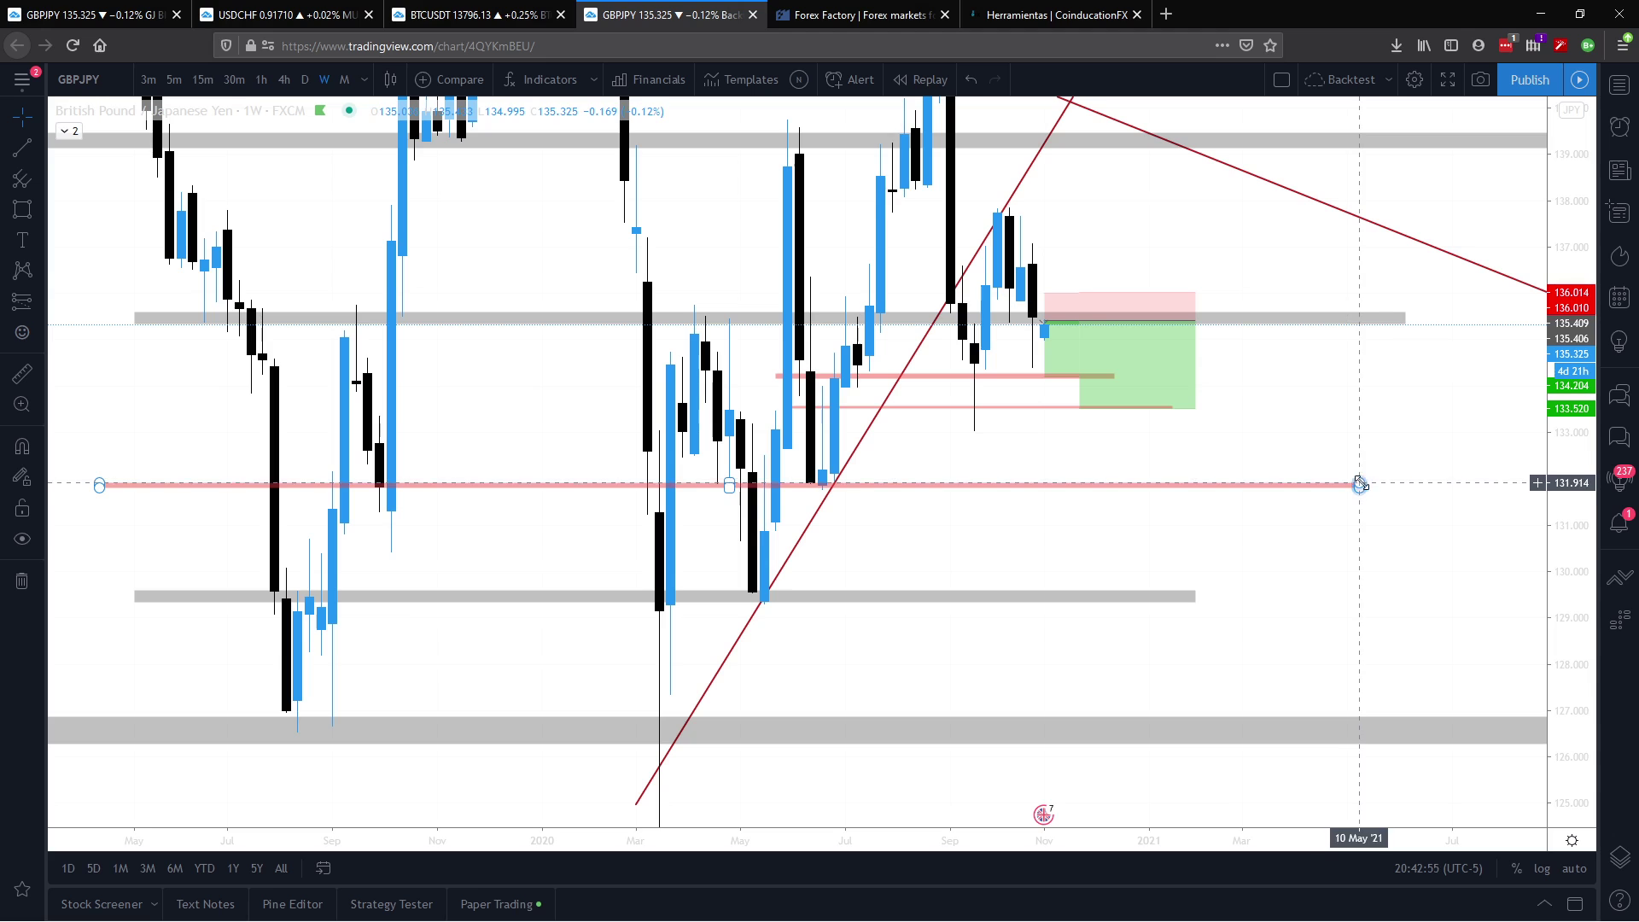
pyautogui.moveTo(1361, 484); pyautogui.dragTo(1383, 471)
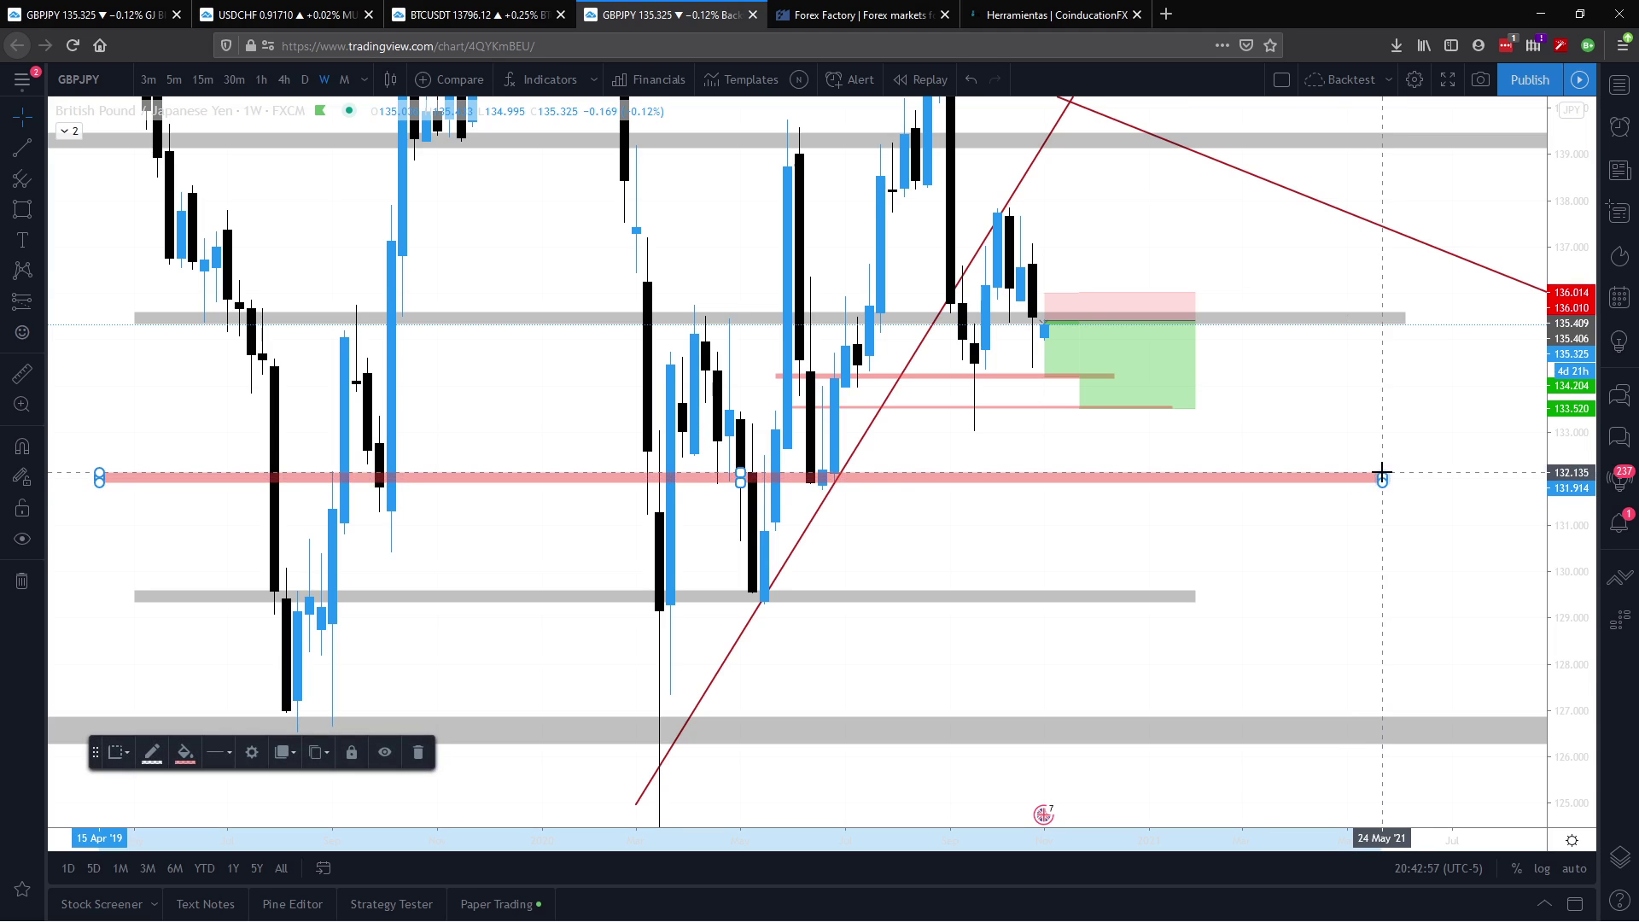
pyautogui.moveTo(1289, 530); pyautogui.dragTo(1182, 542)
# Step: Give the new line the grey Weekly Black zone style and zoom the price scale in
pyautogui.rightClick(1294, 479)
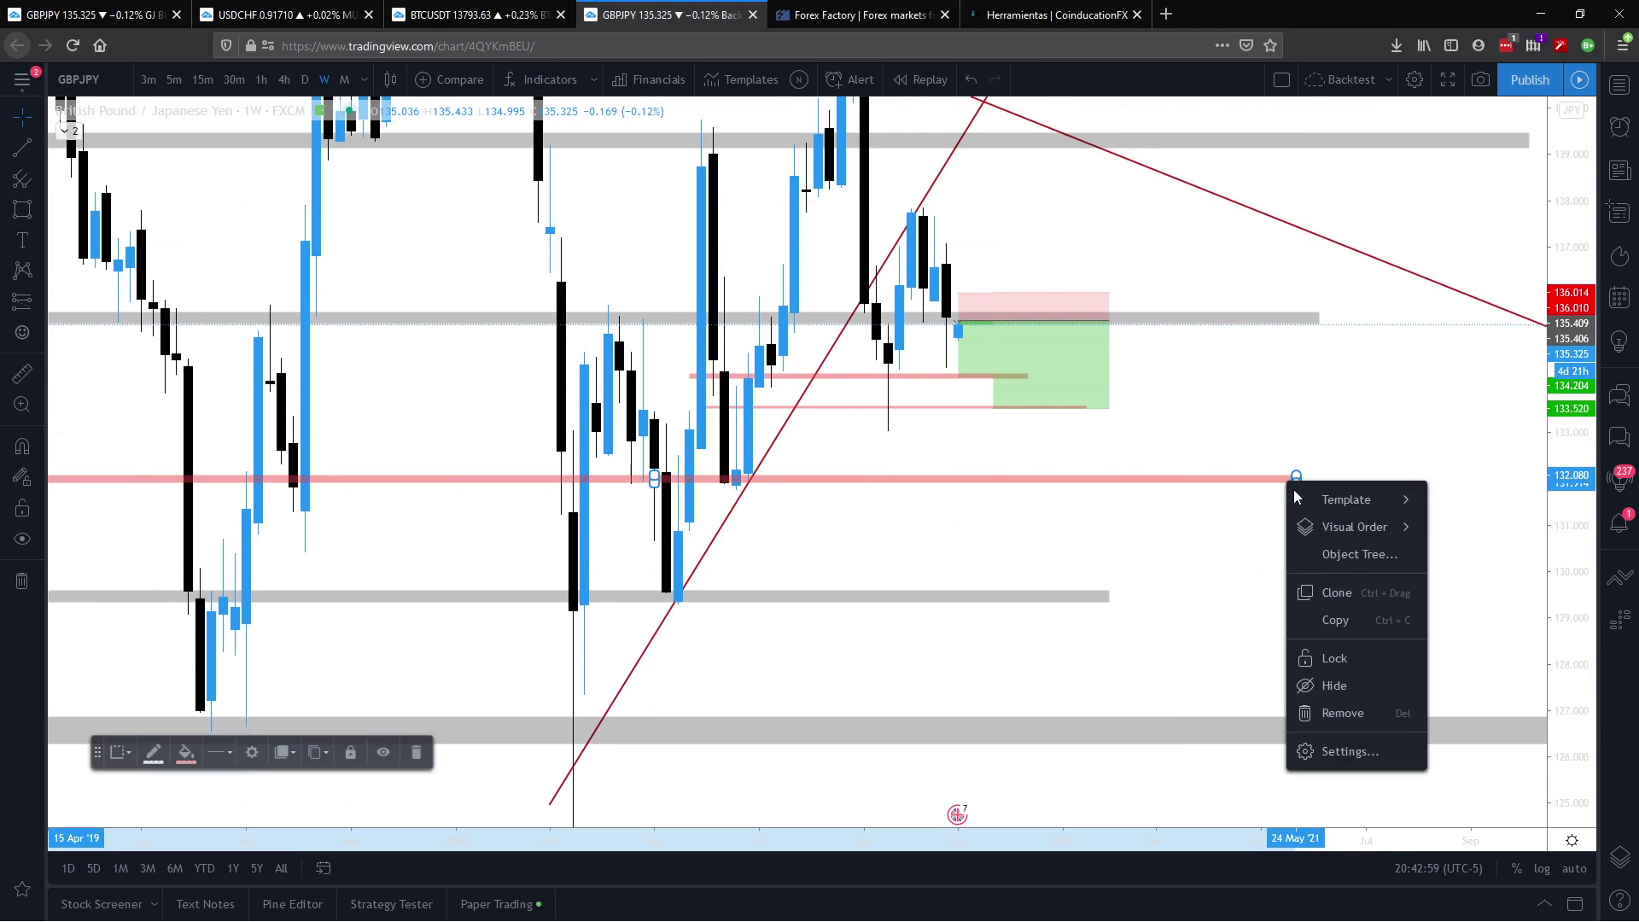
pyautogui.moveTo(1347, 499)
pyautogui.click(1470, 734)
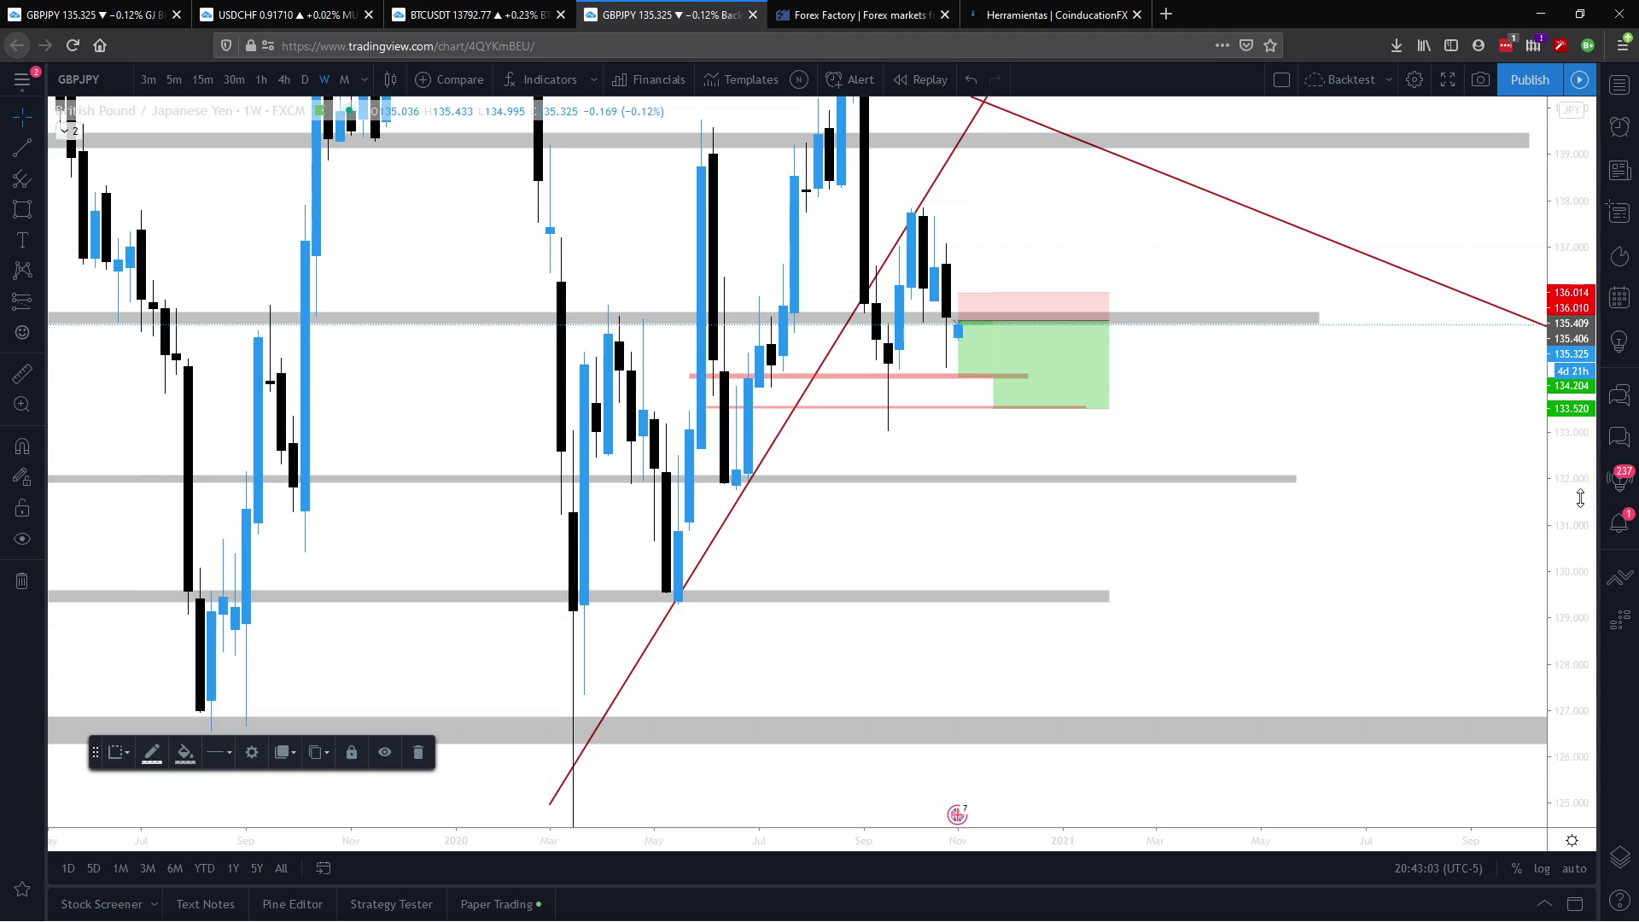
pyautogui.moveTo(1581, 498); pyautogui.dragTo(1581, 546)
pyautogui.moveTo(1372, 388); pyautogui.dragTo(1349, 414)
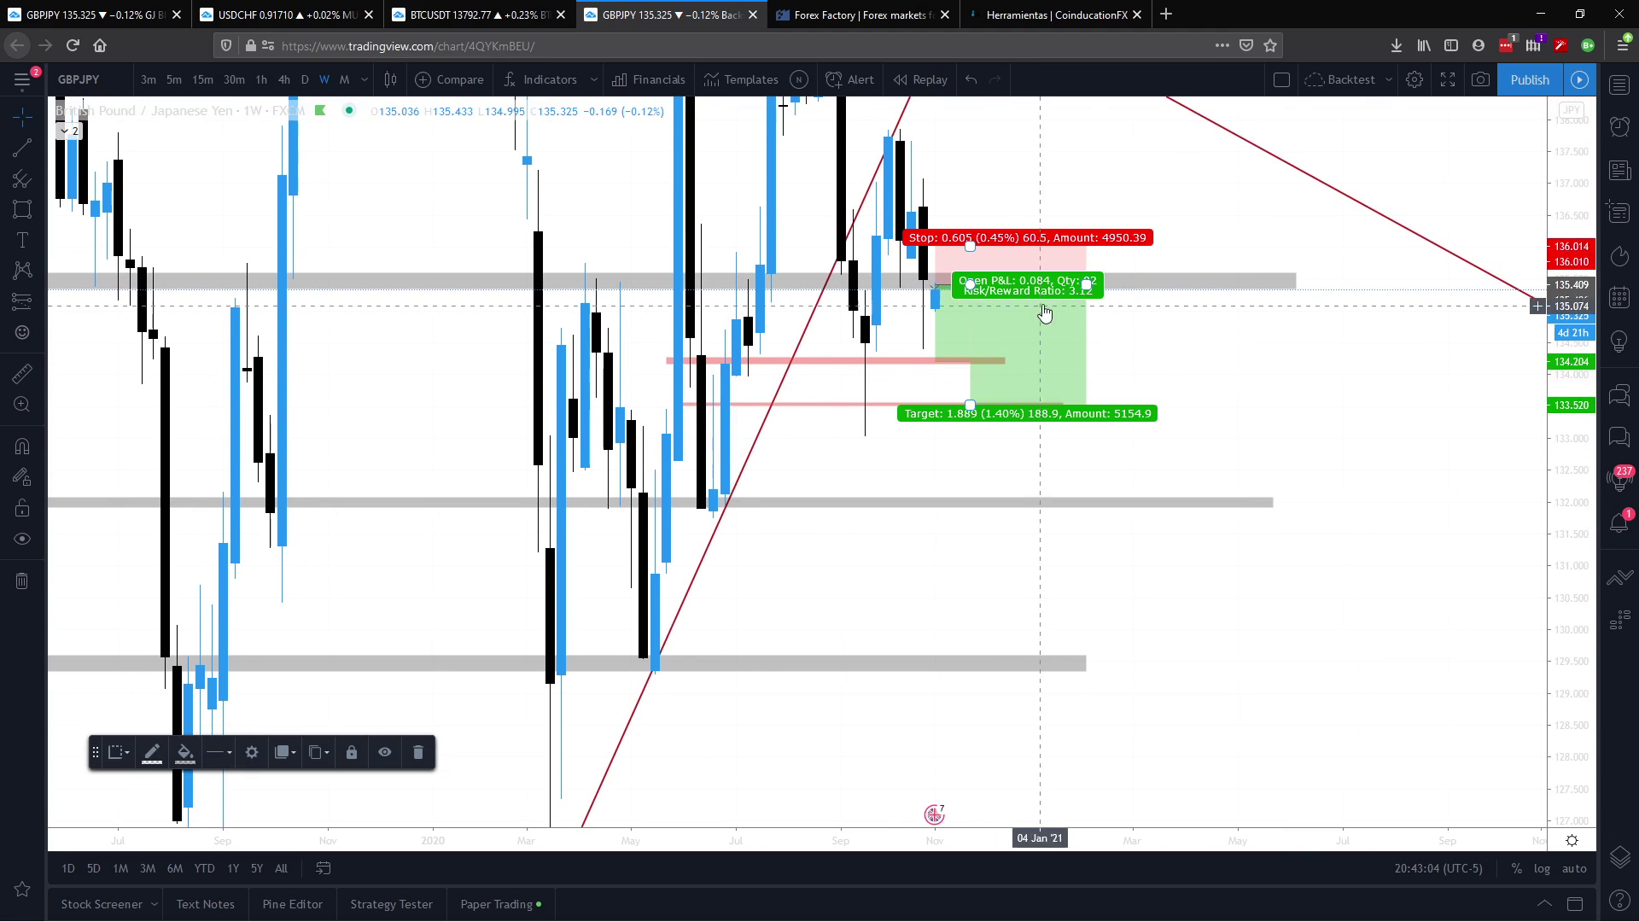
# Step: Check the existing positions, then place a third long position to their right with stop at 136.159
pyautogui.click(938, 288)
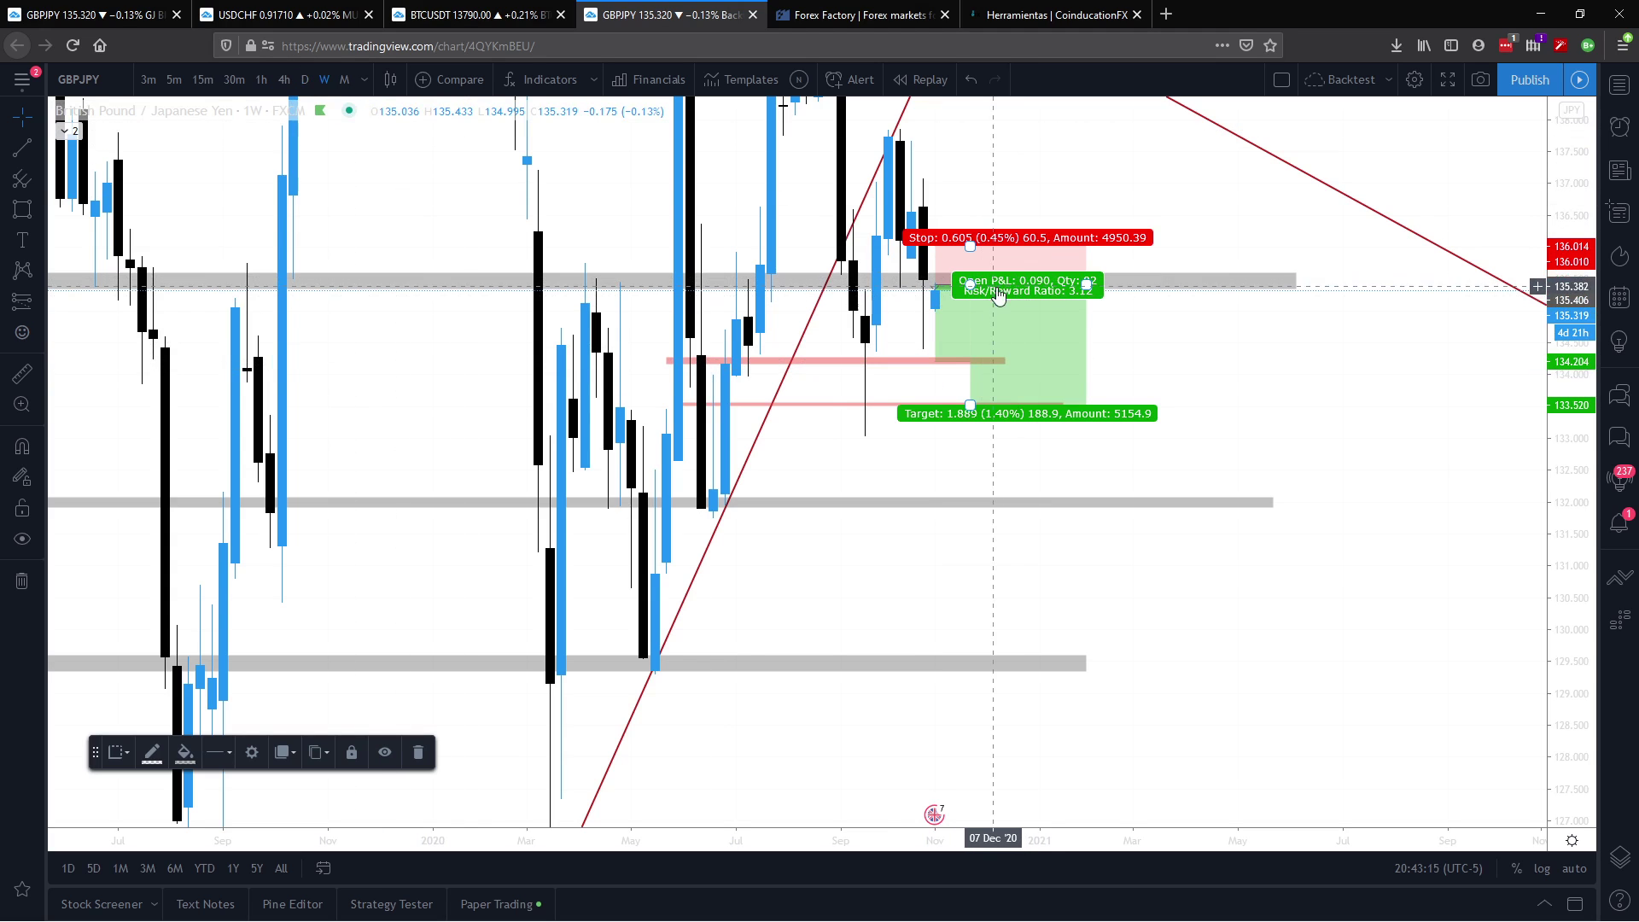
pyautogui.moveTo(1016, 303); pyautogui.dragTo(1040, 285)
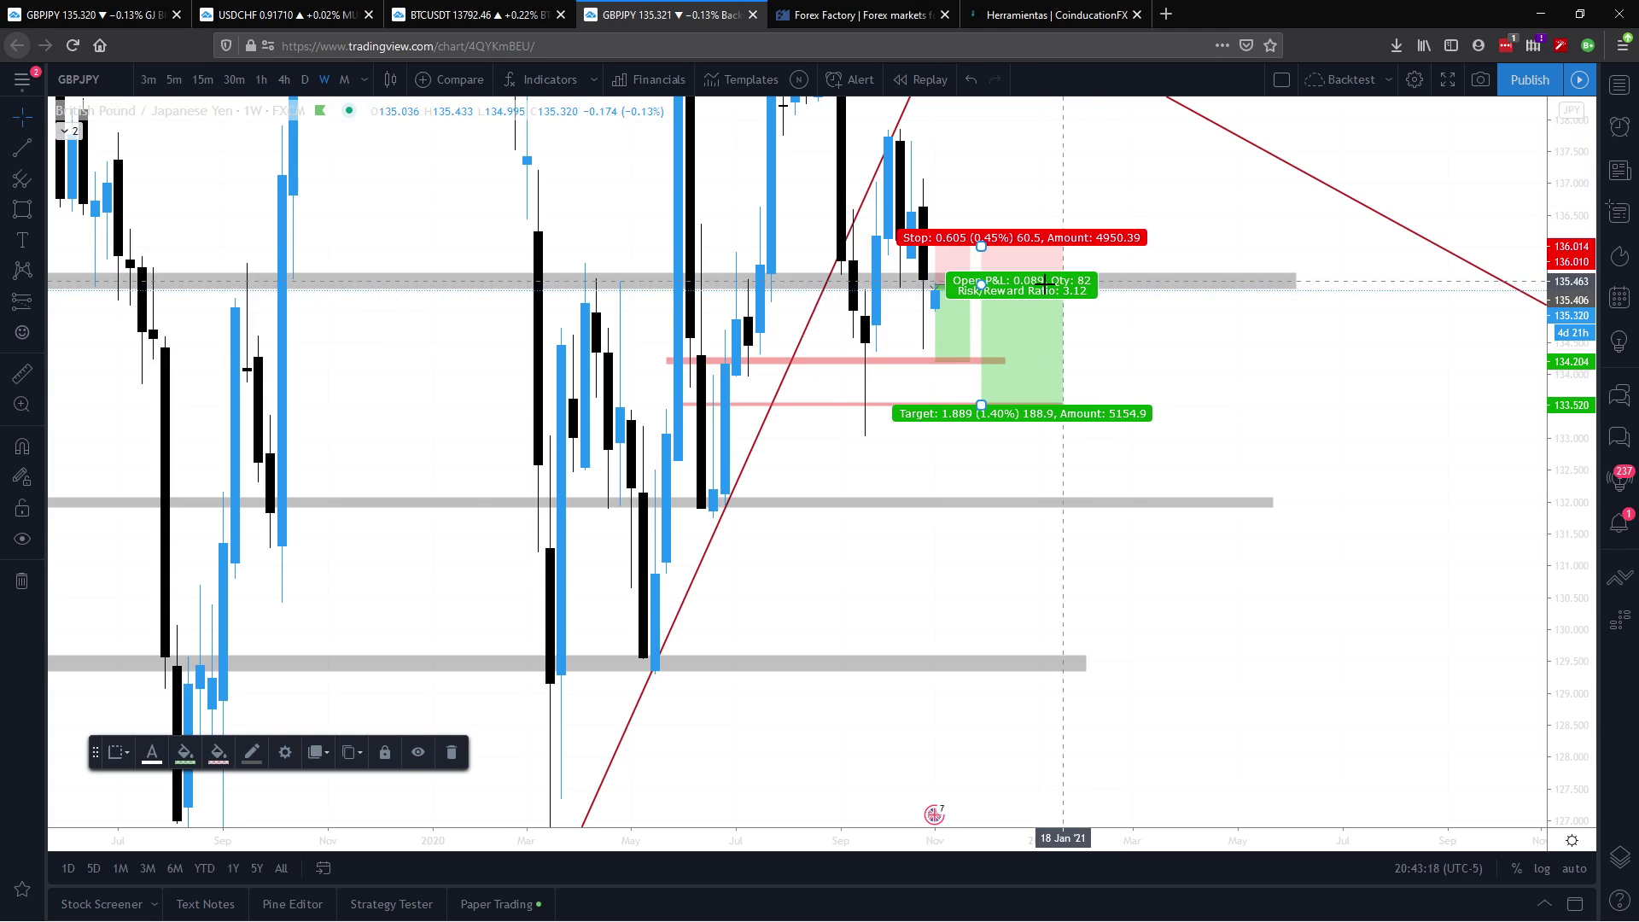
pyautogui.click(34, 308)
pyautogui.click(94, 335)
pyautogui.click(1087, 285)
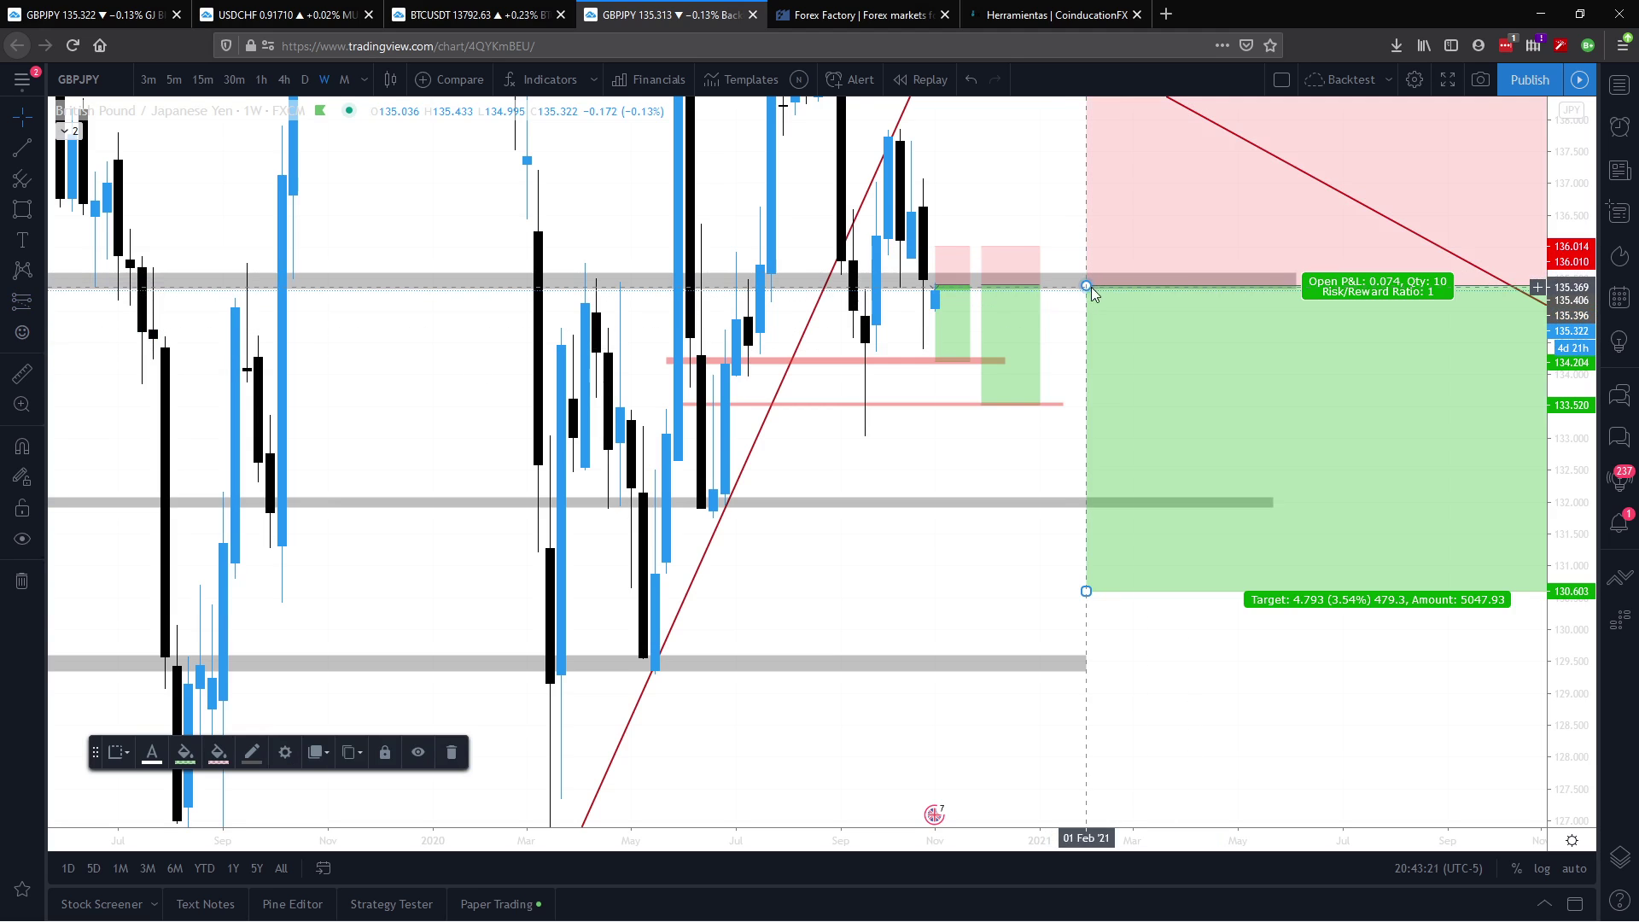
pyautogui.moveTo(1091, 287); pyautogui.dragTo(1051, 284)
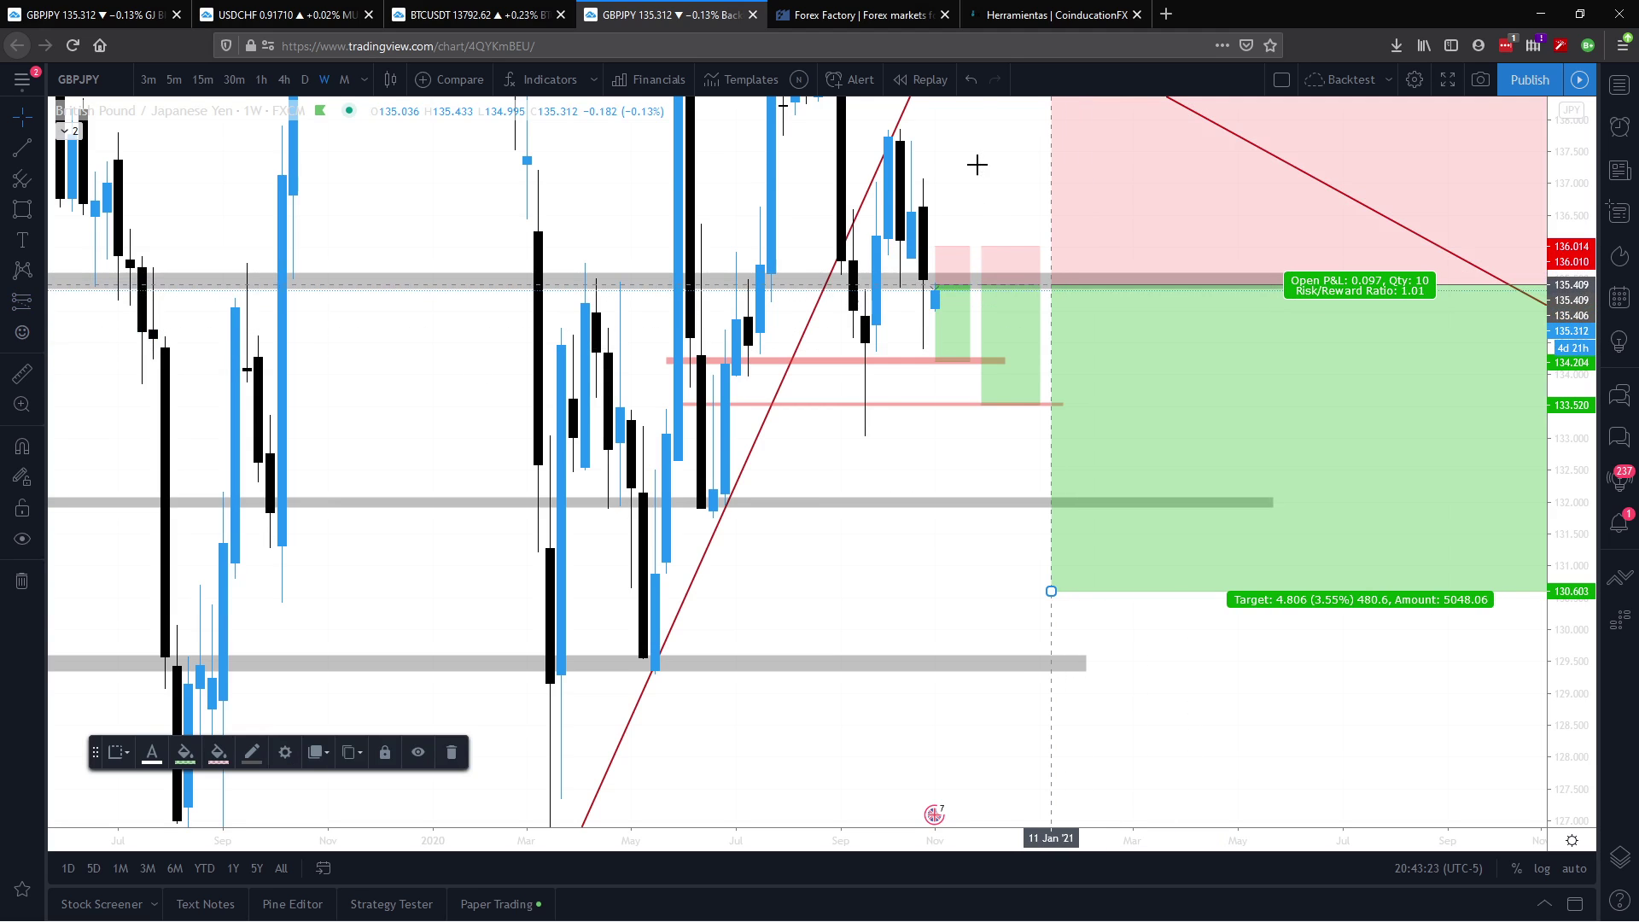
pyautogui.moveTo(977, 165); pyautogui.dragTo(865, 312)
pyautogui.moveTo(940, 126); pyautogui.dragTo(937, 386)
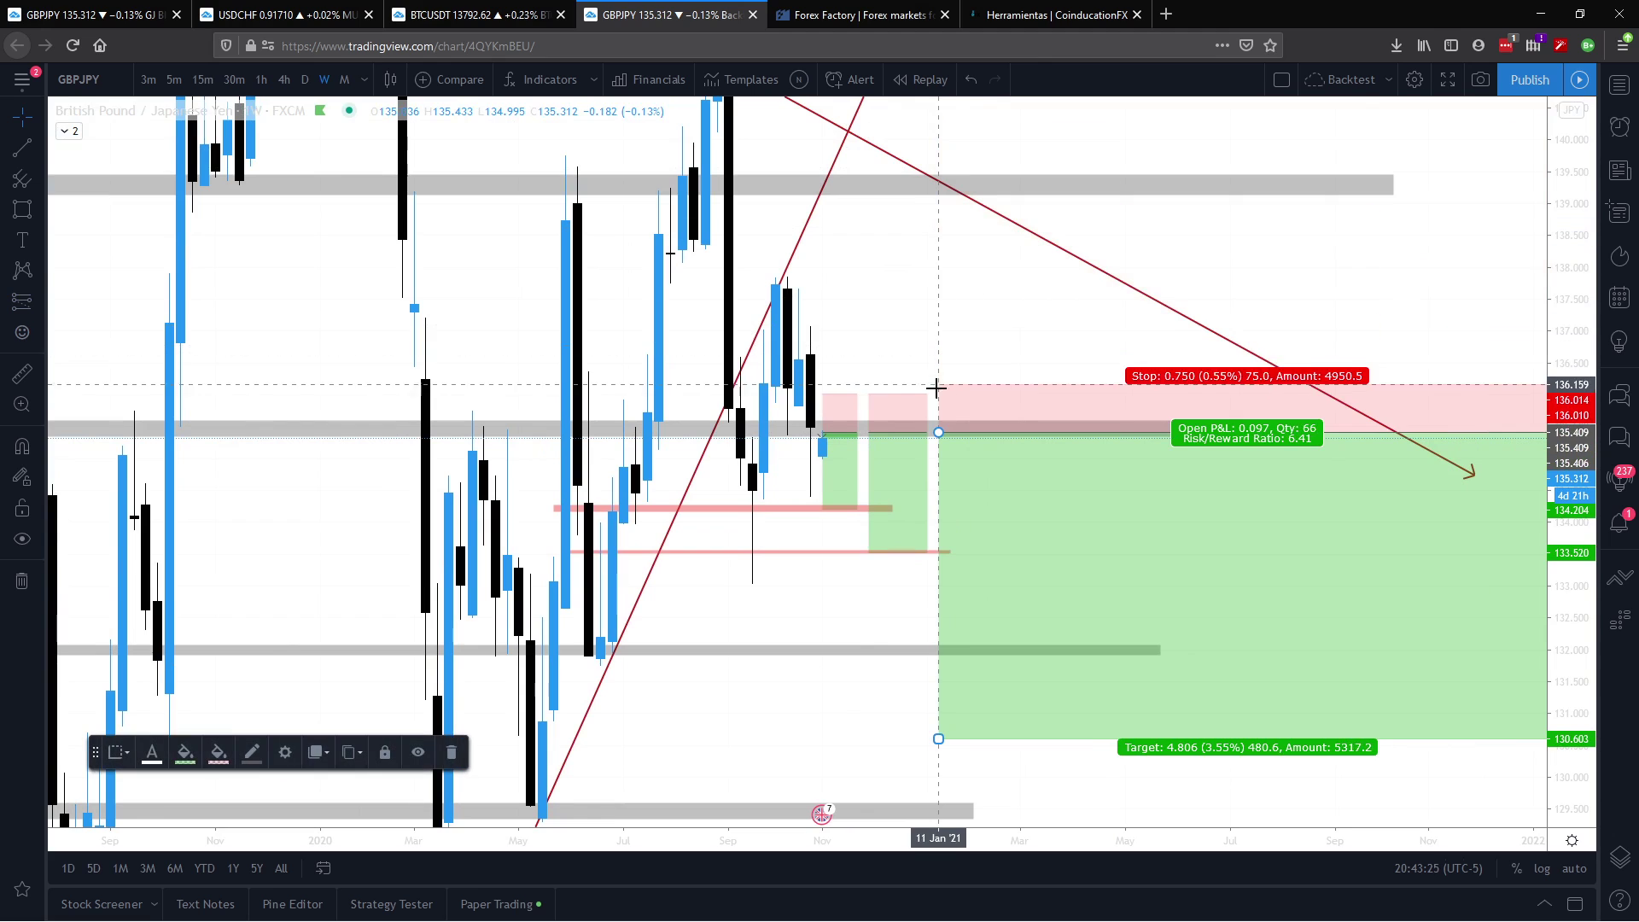
# Step: Narrow the new position box and set its target on the grey zone at 131.994
pyautogui.moveTo(1261, 358); pyautogui.dragTo(865, 367)
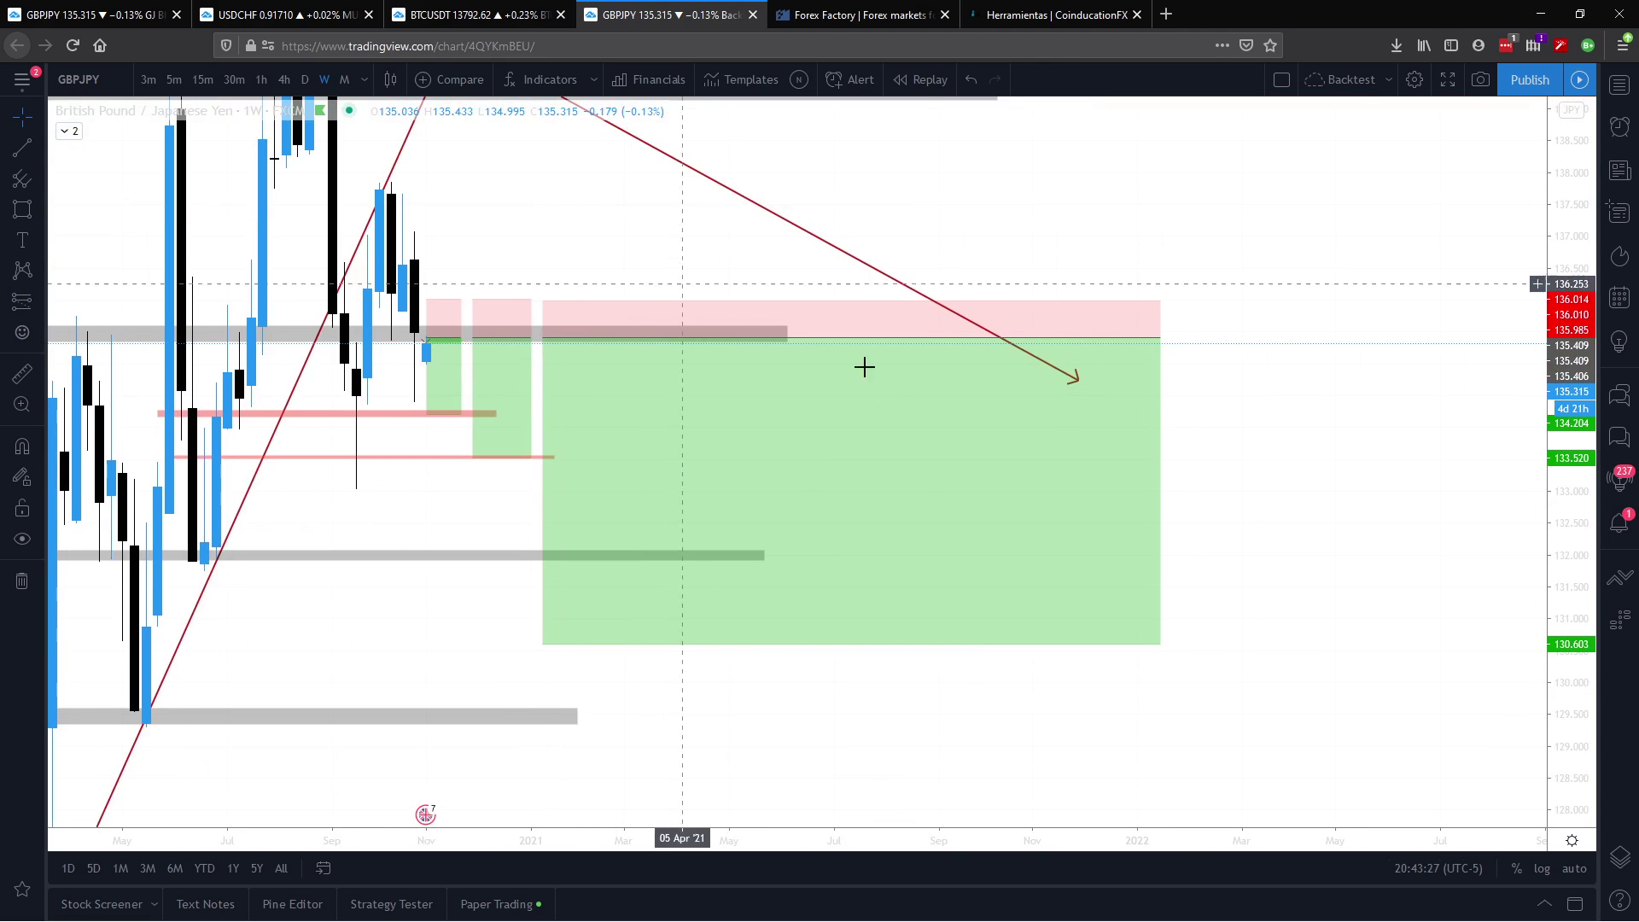
pyautogui.moveTo(1160, 339); pyautogui.dragTo(657, 357)
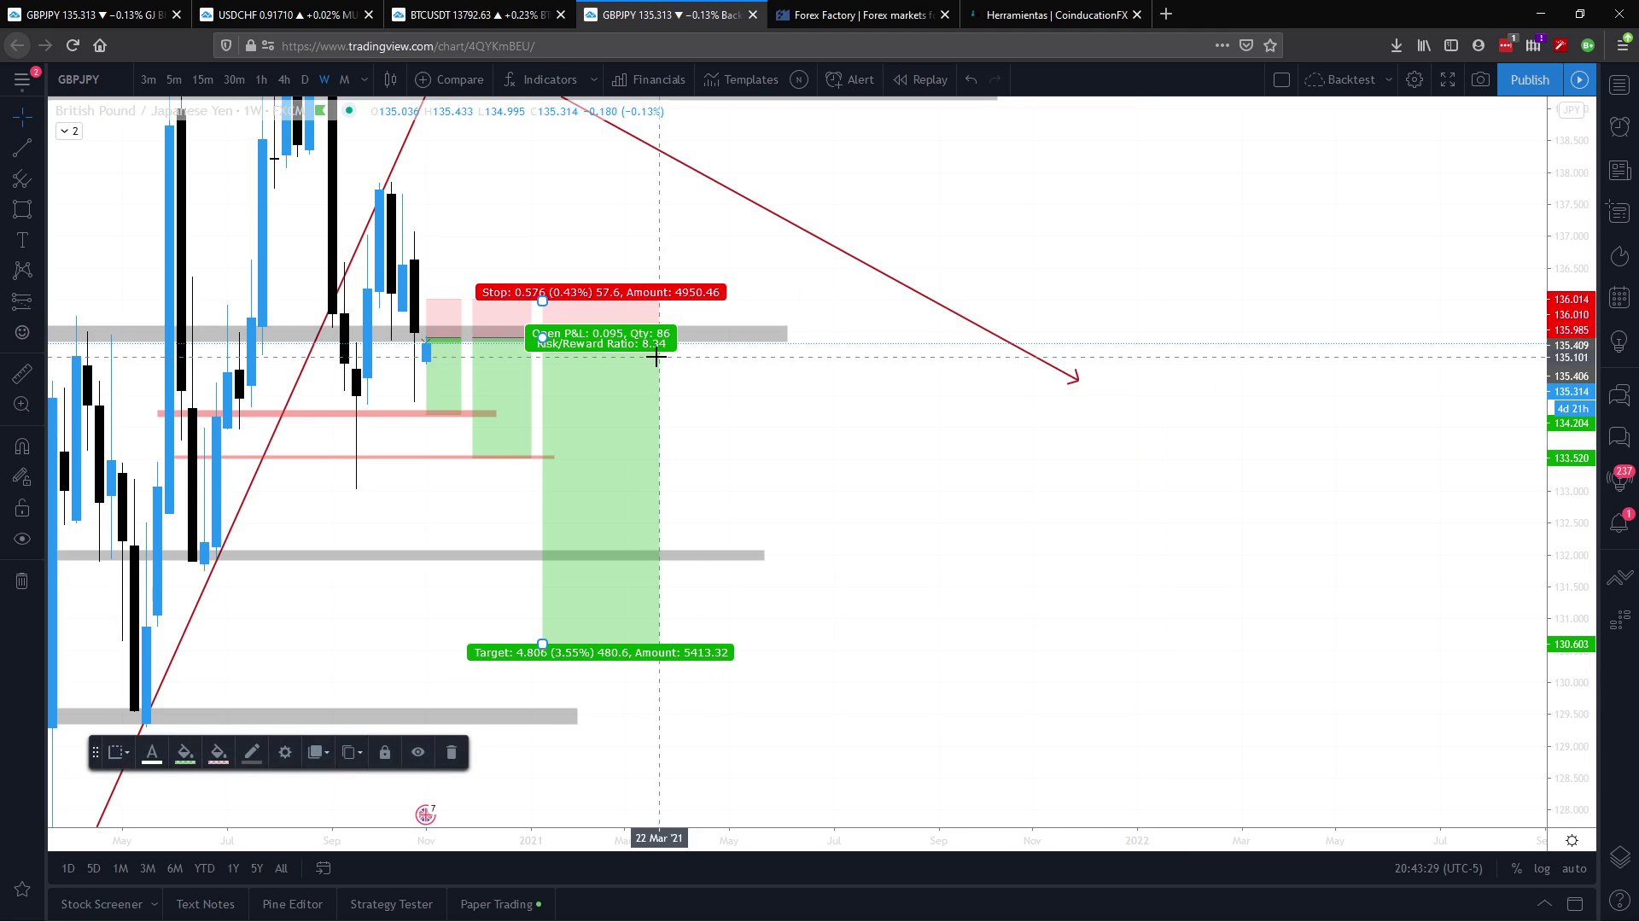
pyautogui.moveTo(560, 245); pyautogui.dragTo(999, 245)
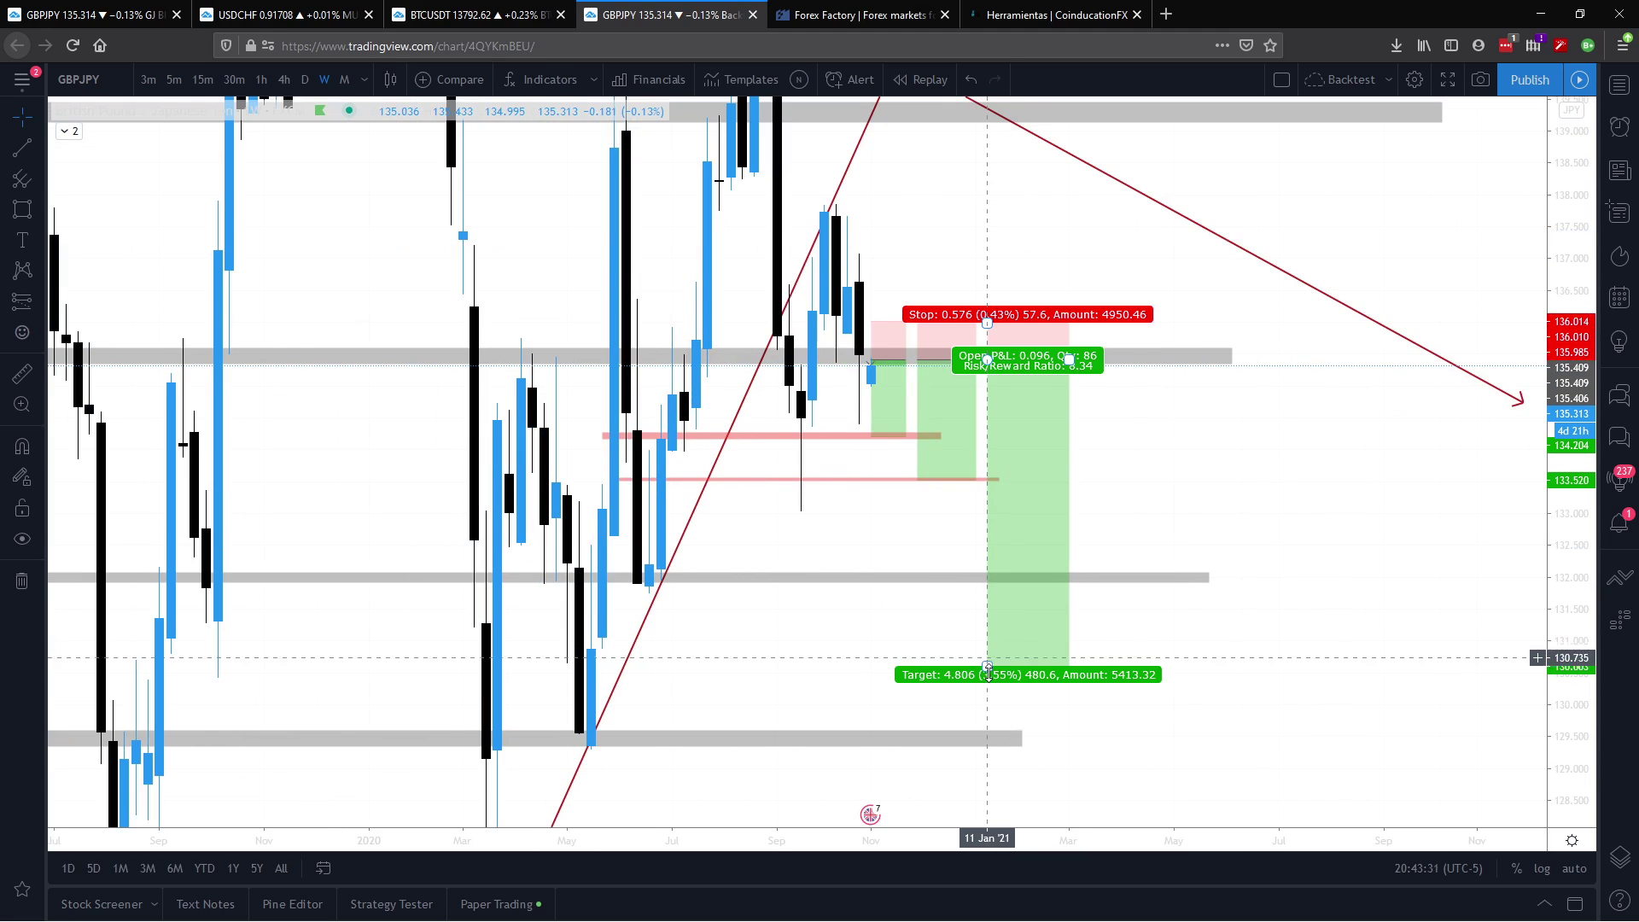
pyautogui.moveTo(988, 662); pyautogui.dragTo(987, 509)
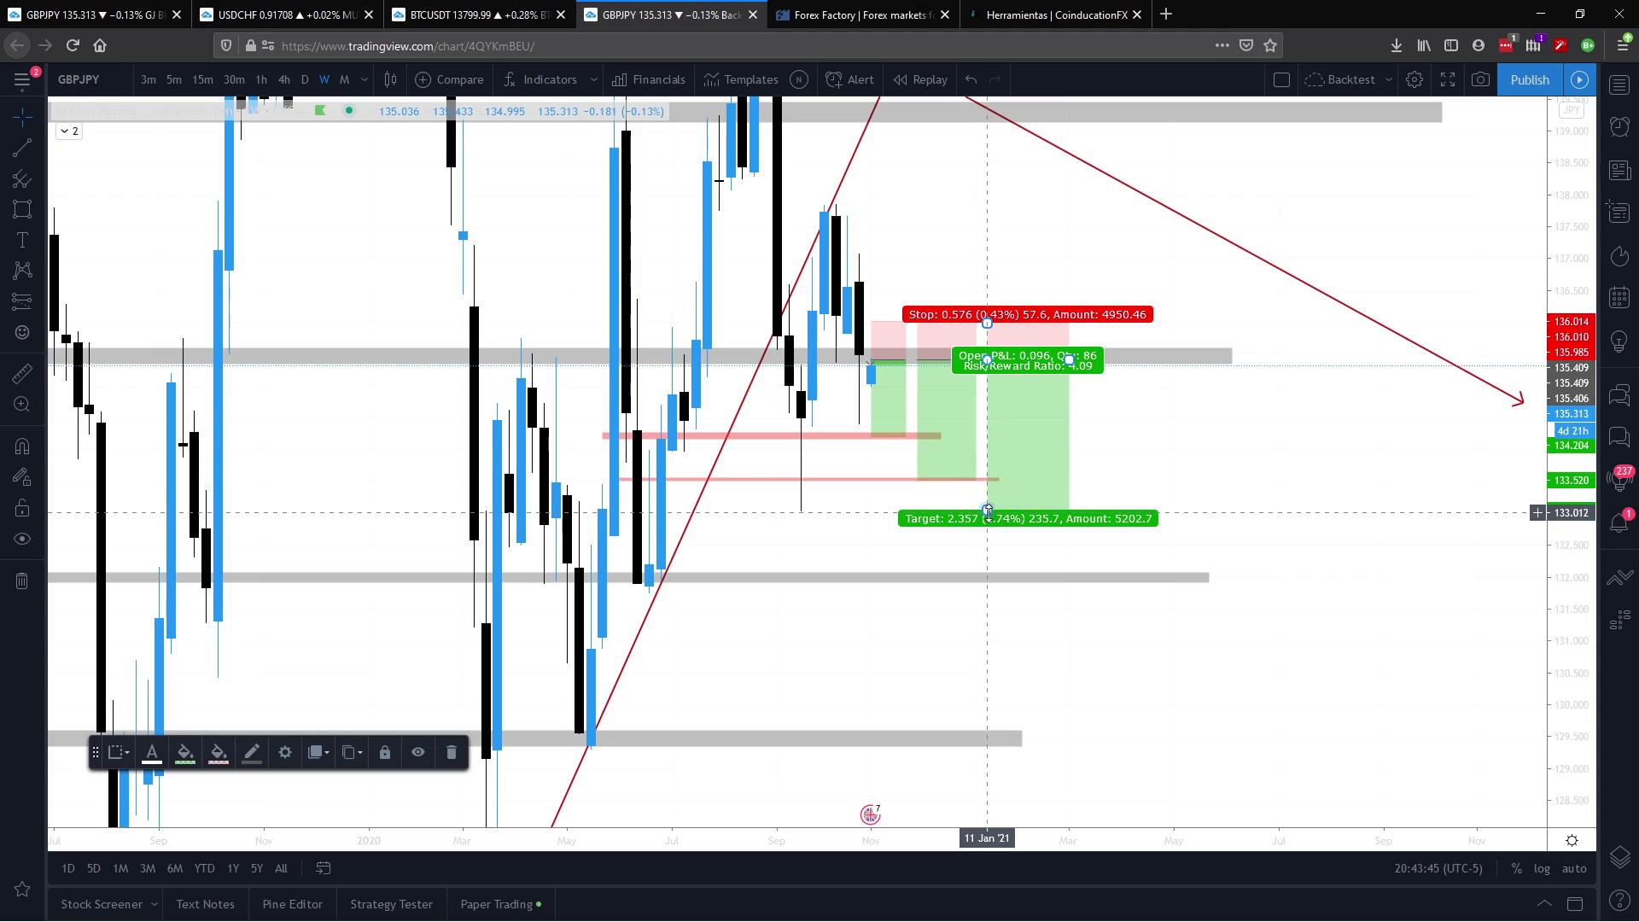
pyautogui.moveTo(988, 512); pyautogui.dragTo(986, 577)
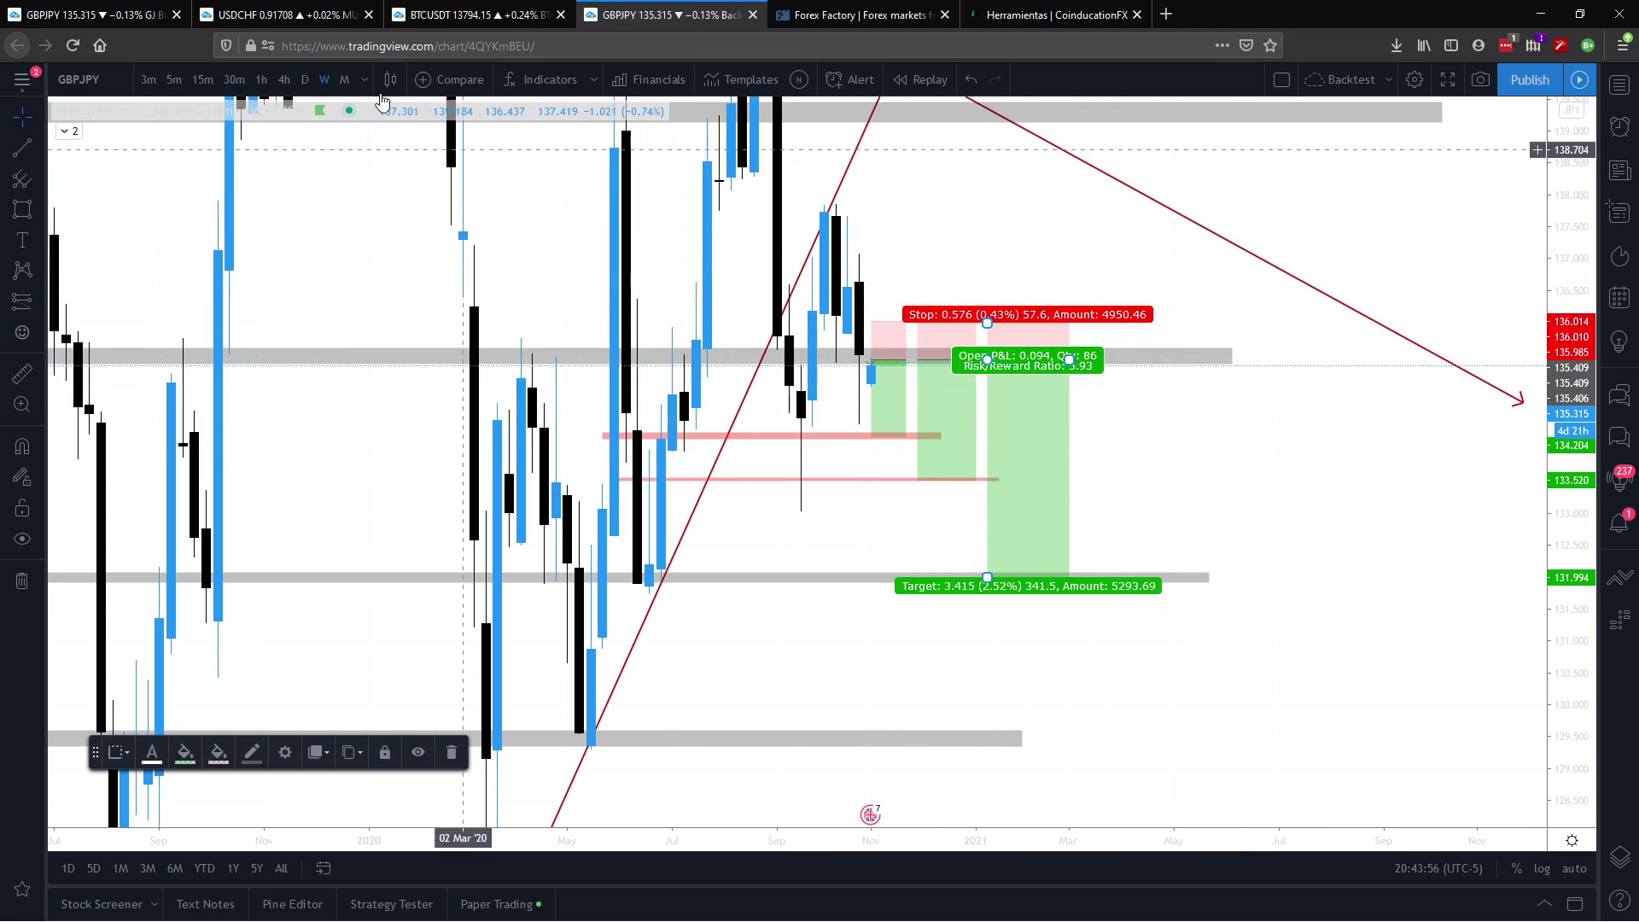
# Step: Check the new position on the daily chart, then return to weekly and widen it rightward
pyautogui.click(305, 80)
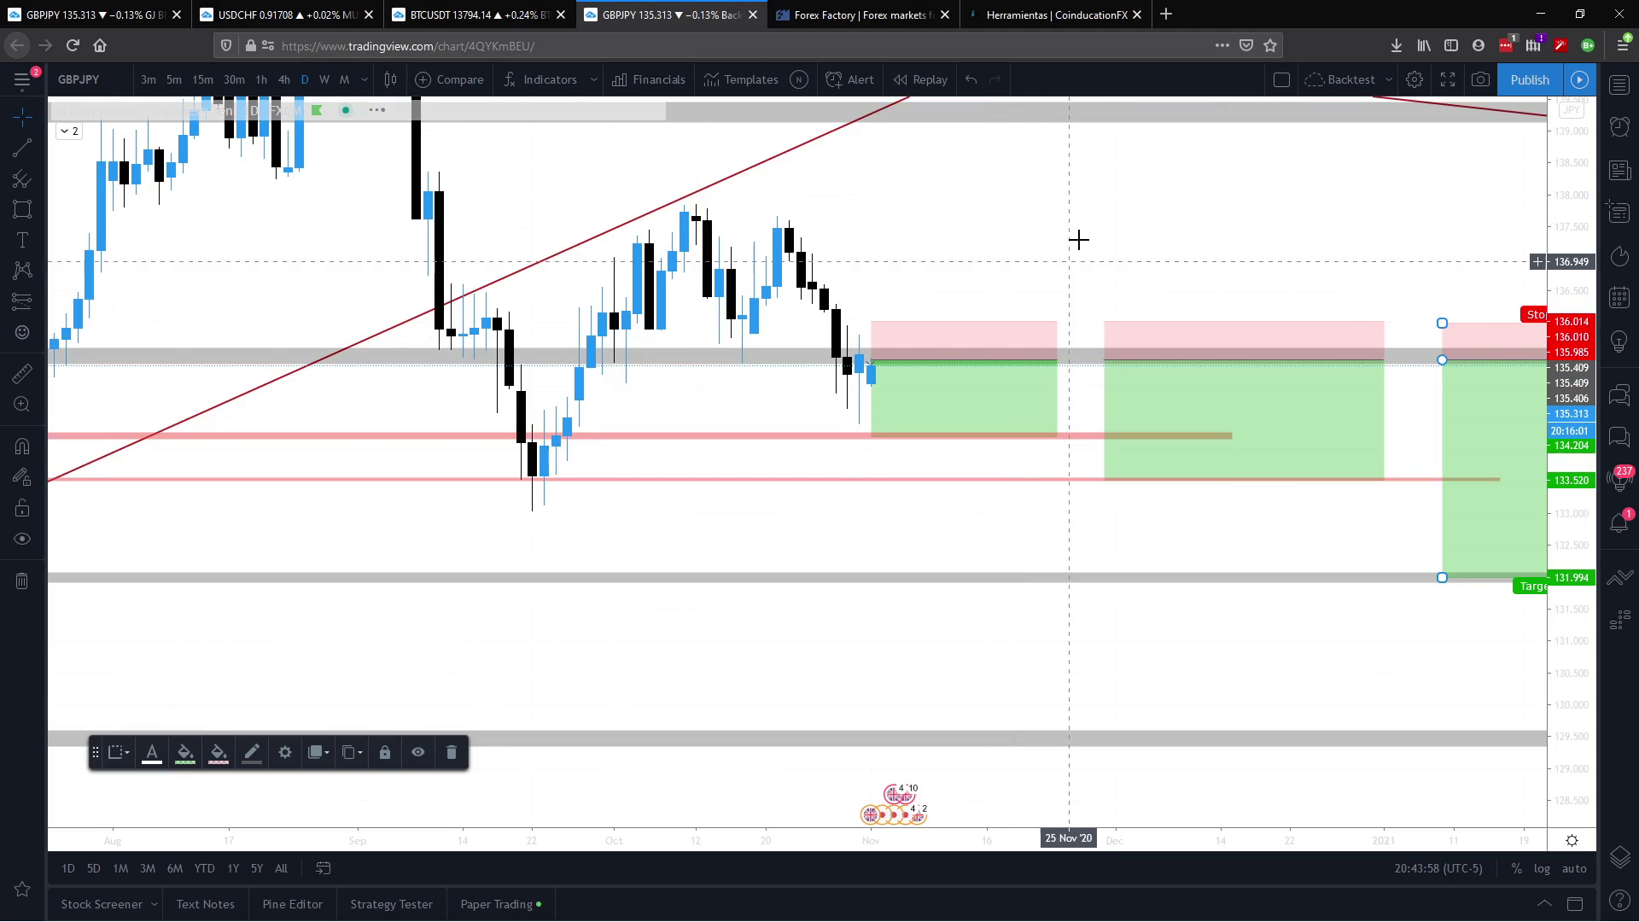
pyautogui.click(1277, 432)
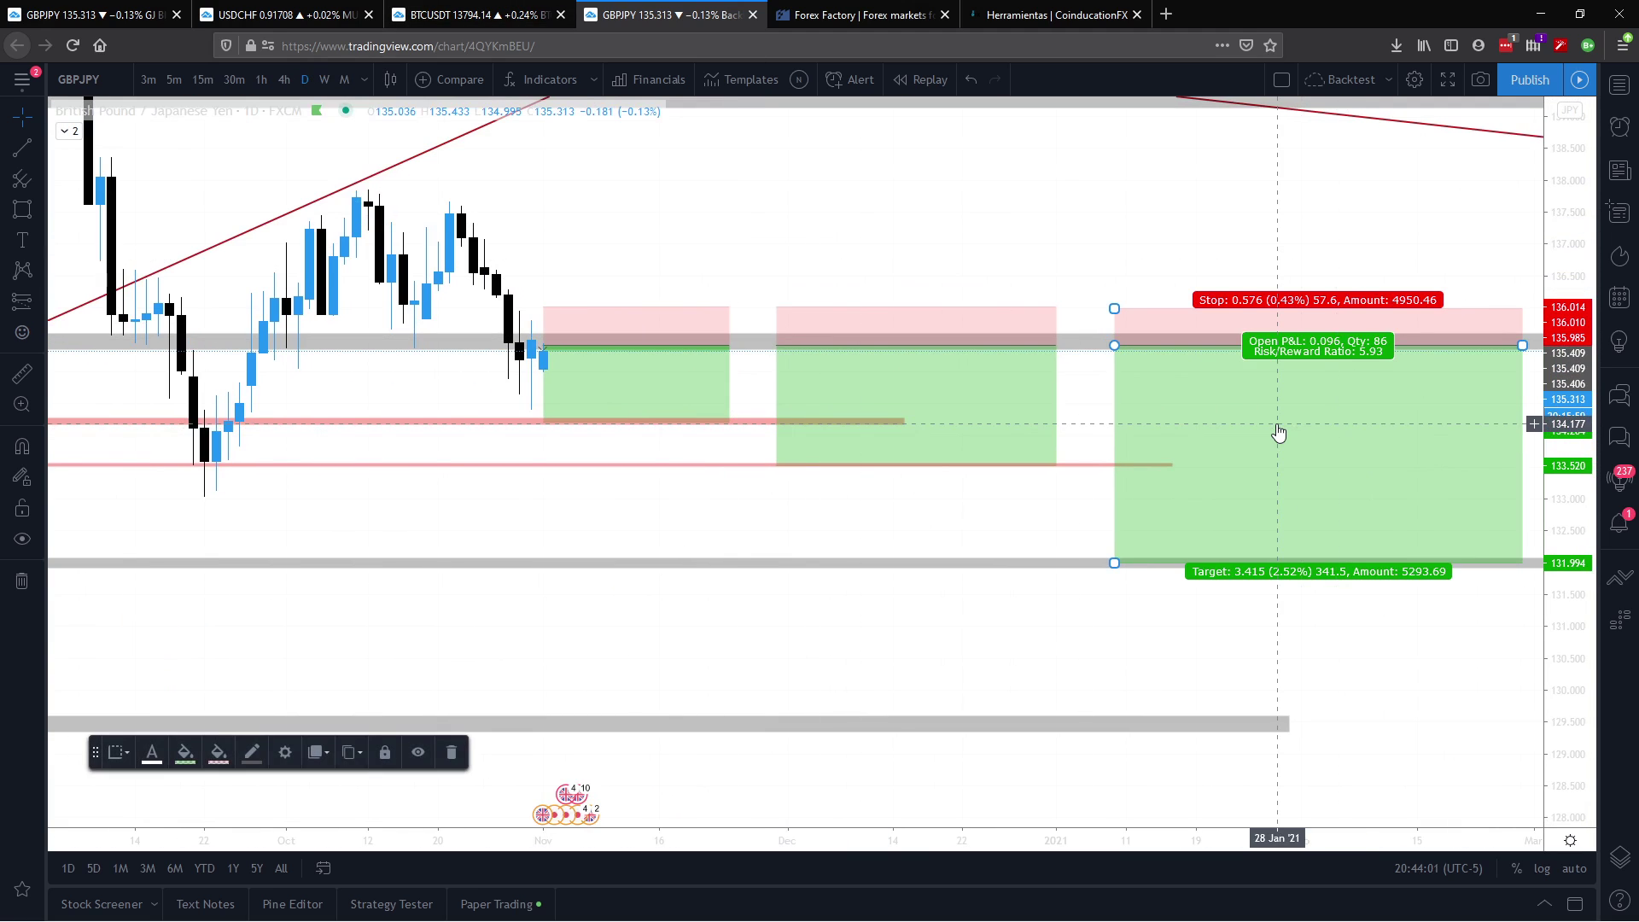
pyautogui.click(324, 81)
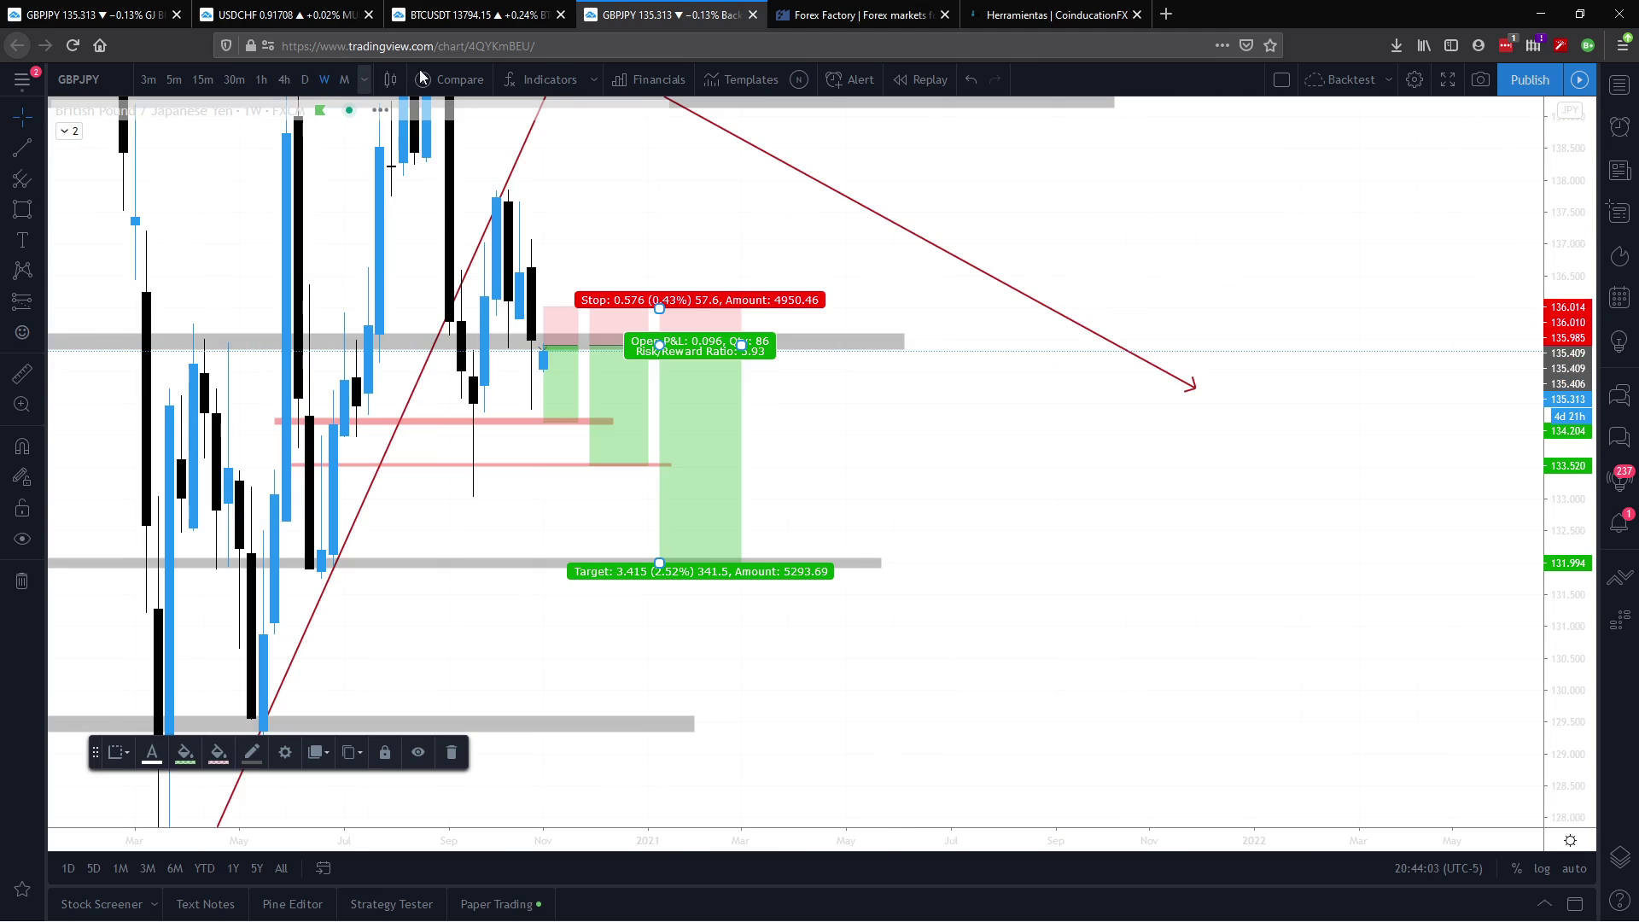
pyautogui.moveTo(858, 243); pyautogui.dragTo(1039, 253)
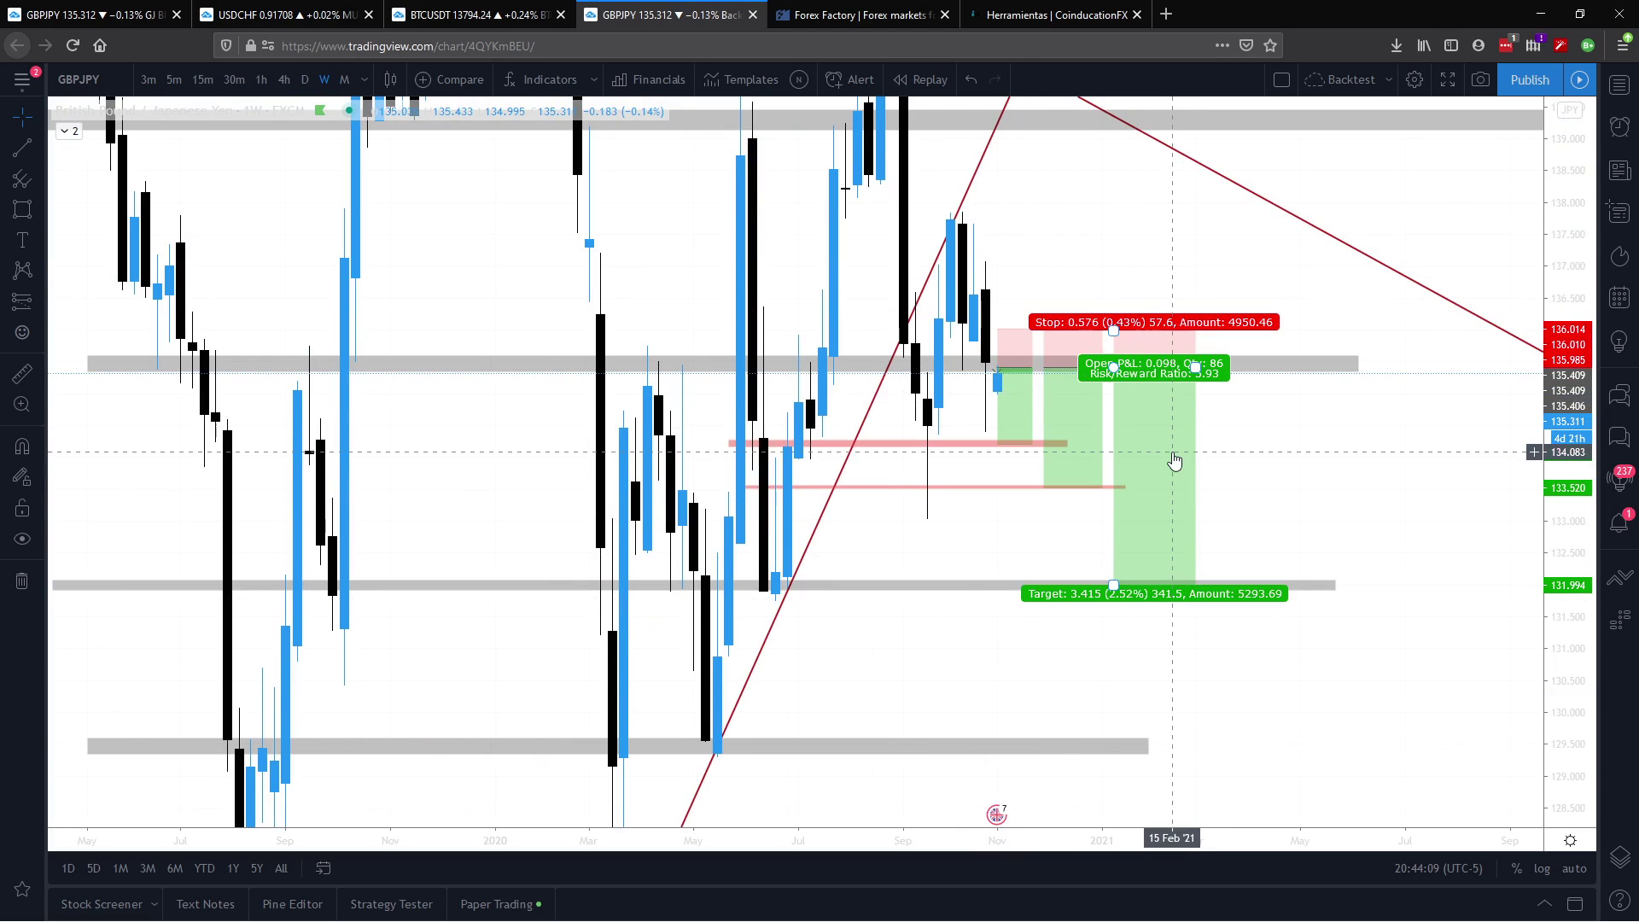
pyautogui.moveTo(1195, 366); pyautogui.dragTo(1242, 368)
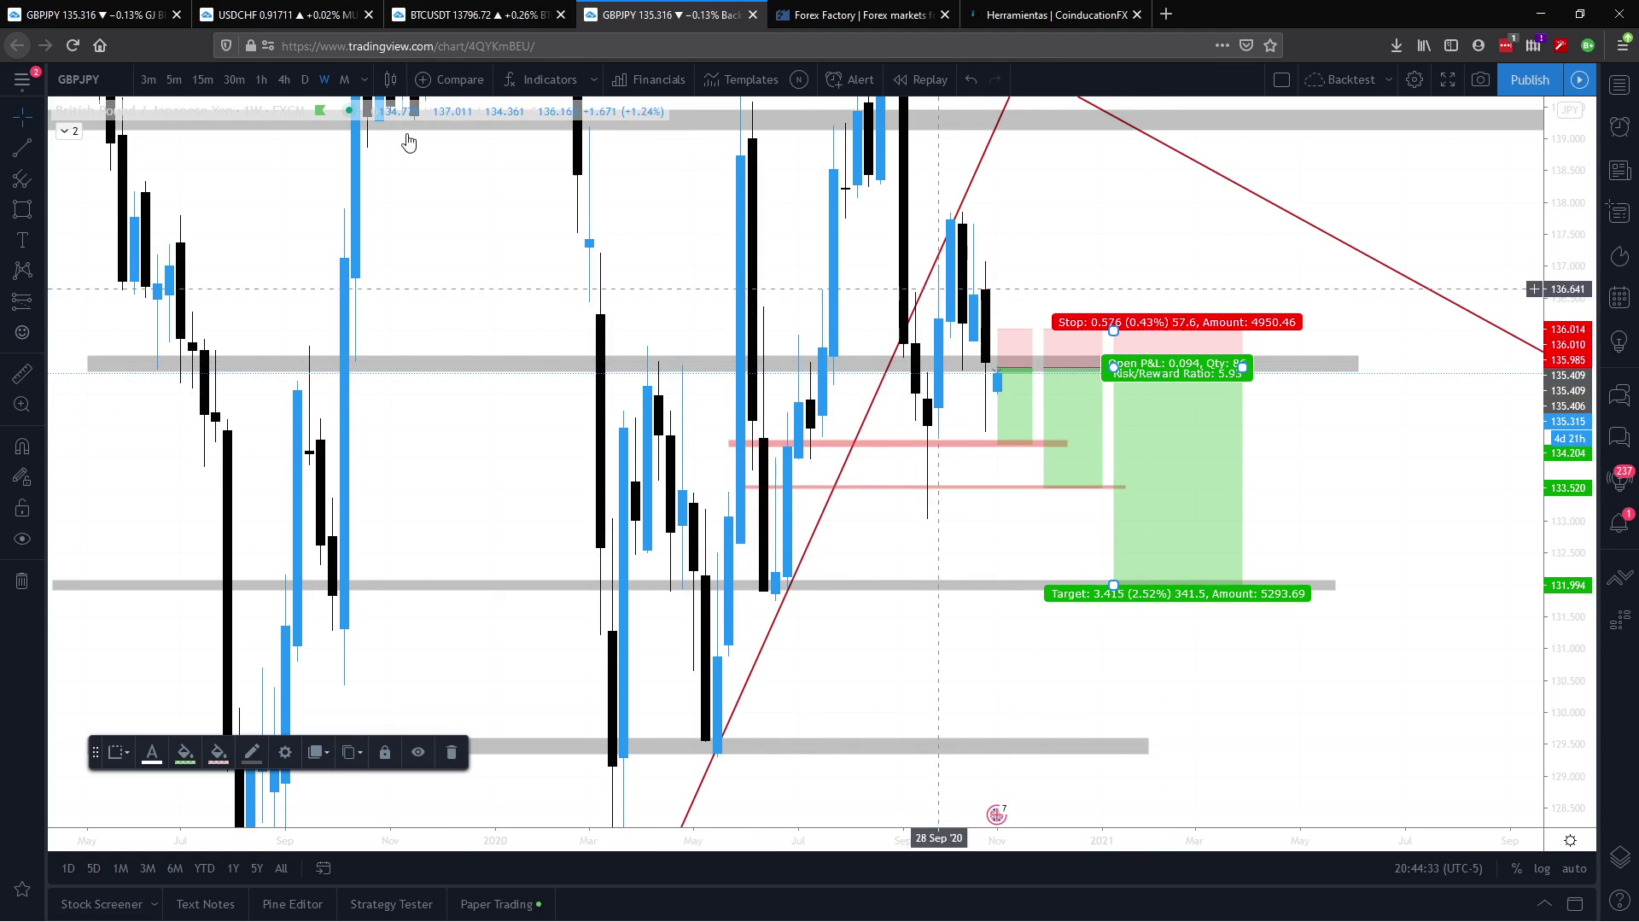
# Step: Move to an intraday timeframe and zoom in on the latest candles around the 135.406 entry
pyautogui.click(281, 78)
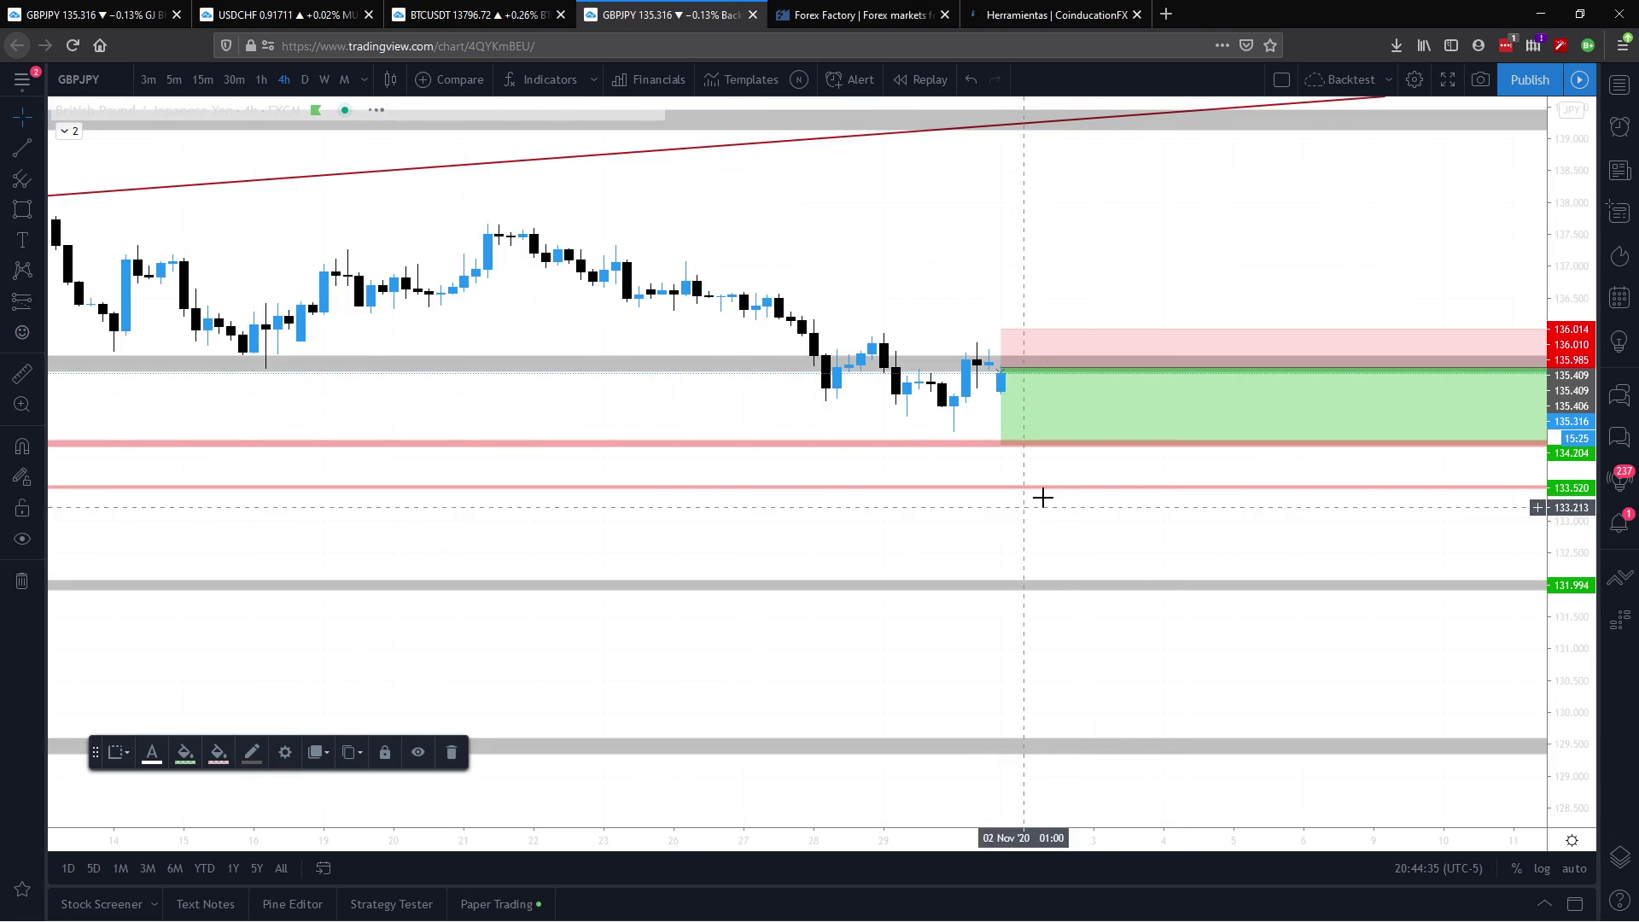
pyautogui.moveTo(1576, 598); pyautogui.dragTo(1307, 319)
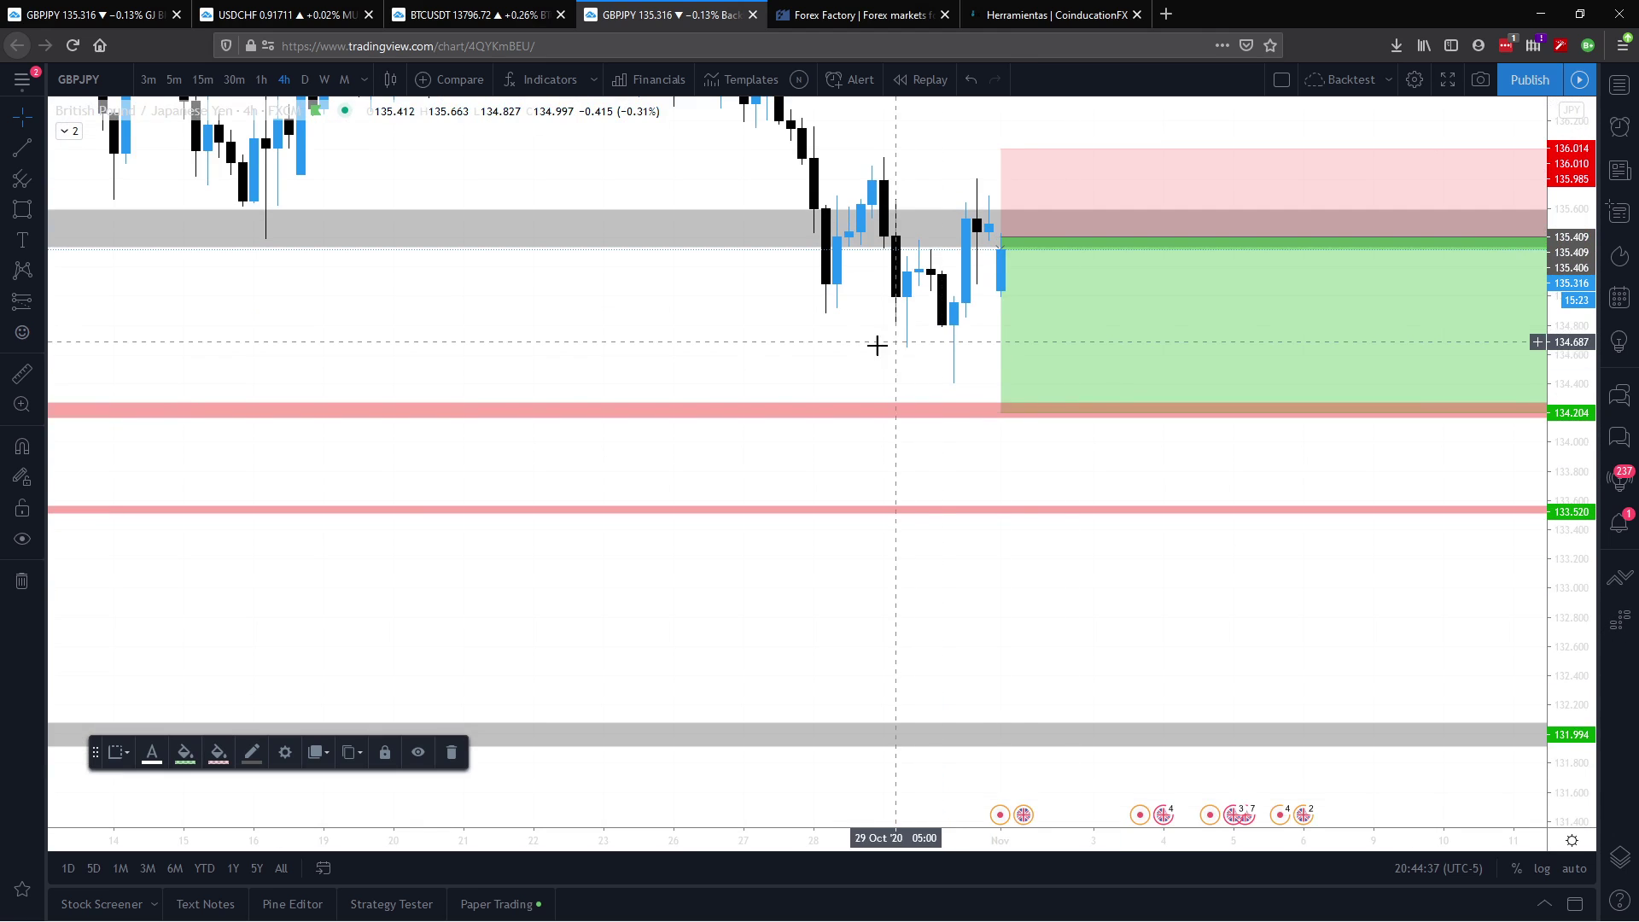
pyautogui.moveTo(878, 344); pyautogui.dragTo(509, 421)
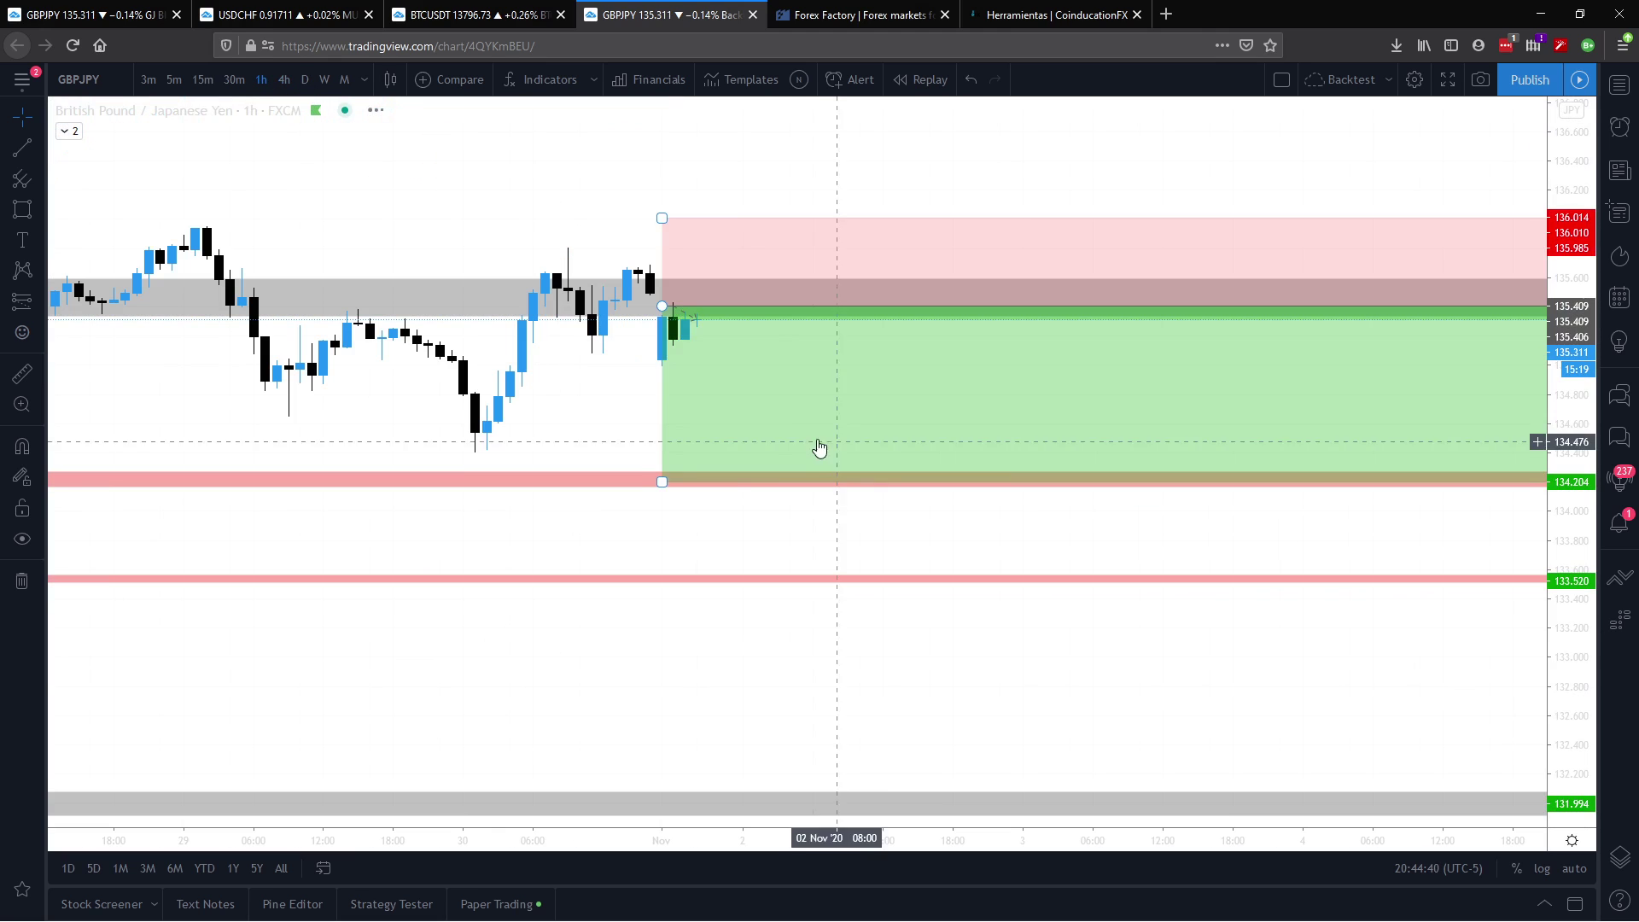
pyautogui.moveTo(1576, 588); pyautogui.dragTo(1575, 649)
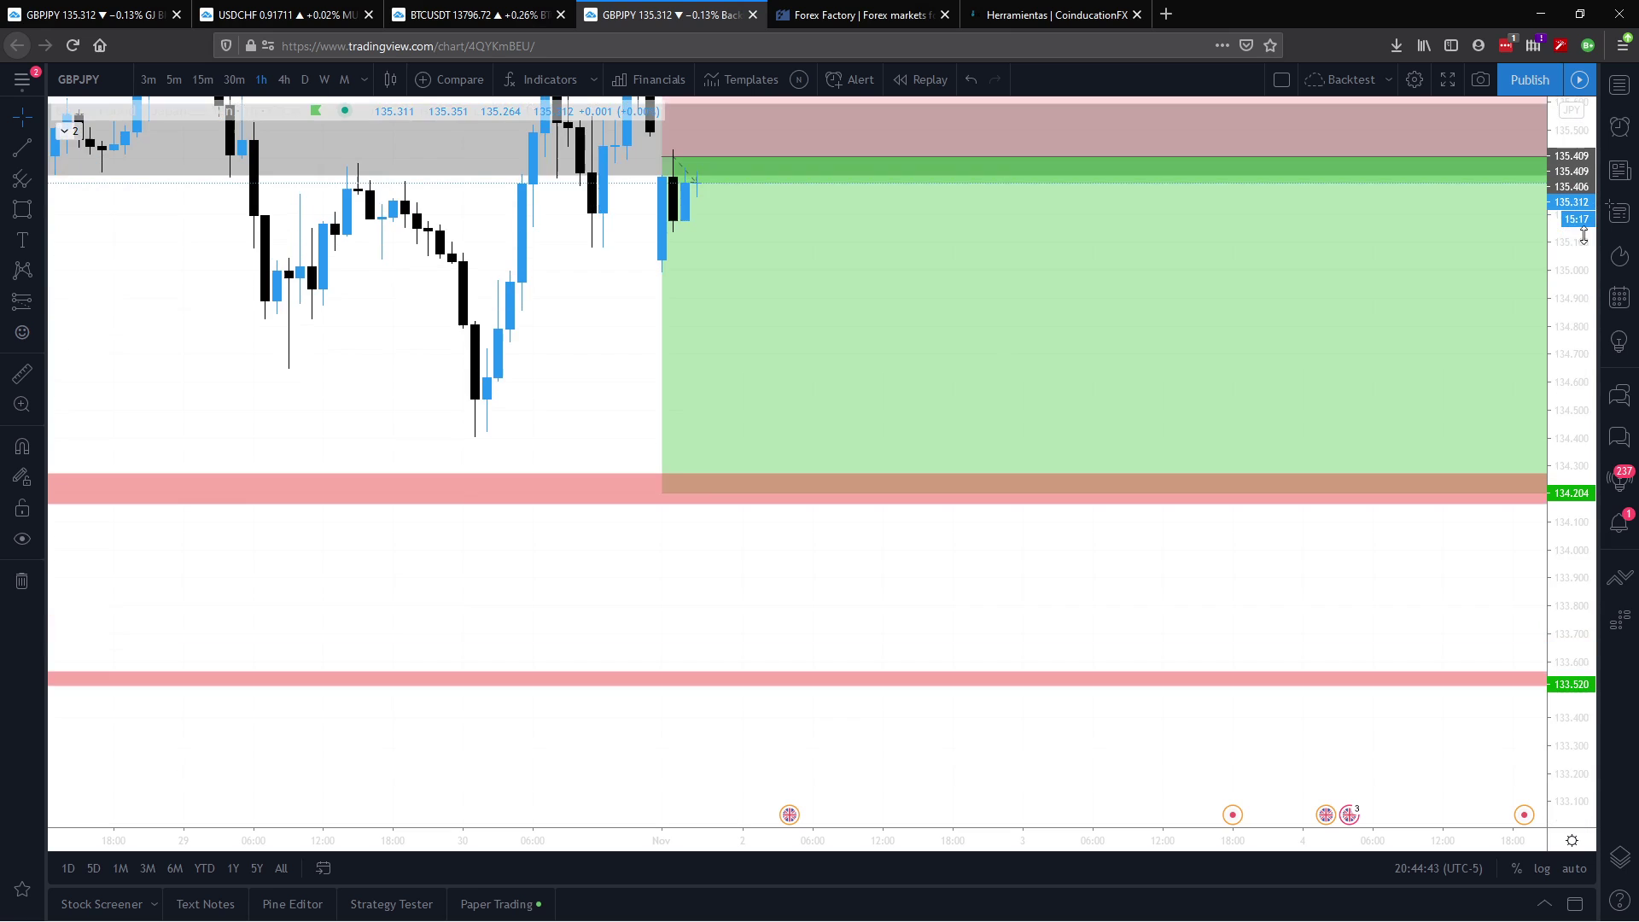
pyautogui.moveTo(586, 301); pyautogui.dragTo(512, 578)
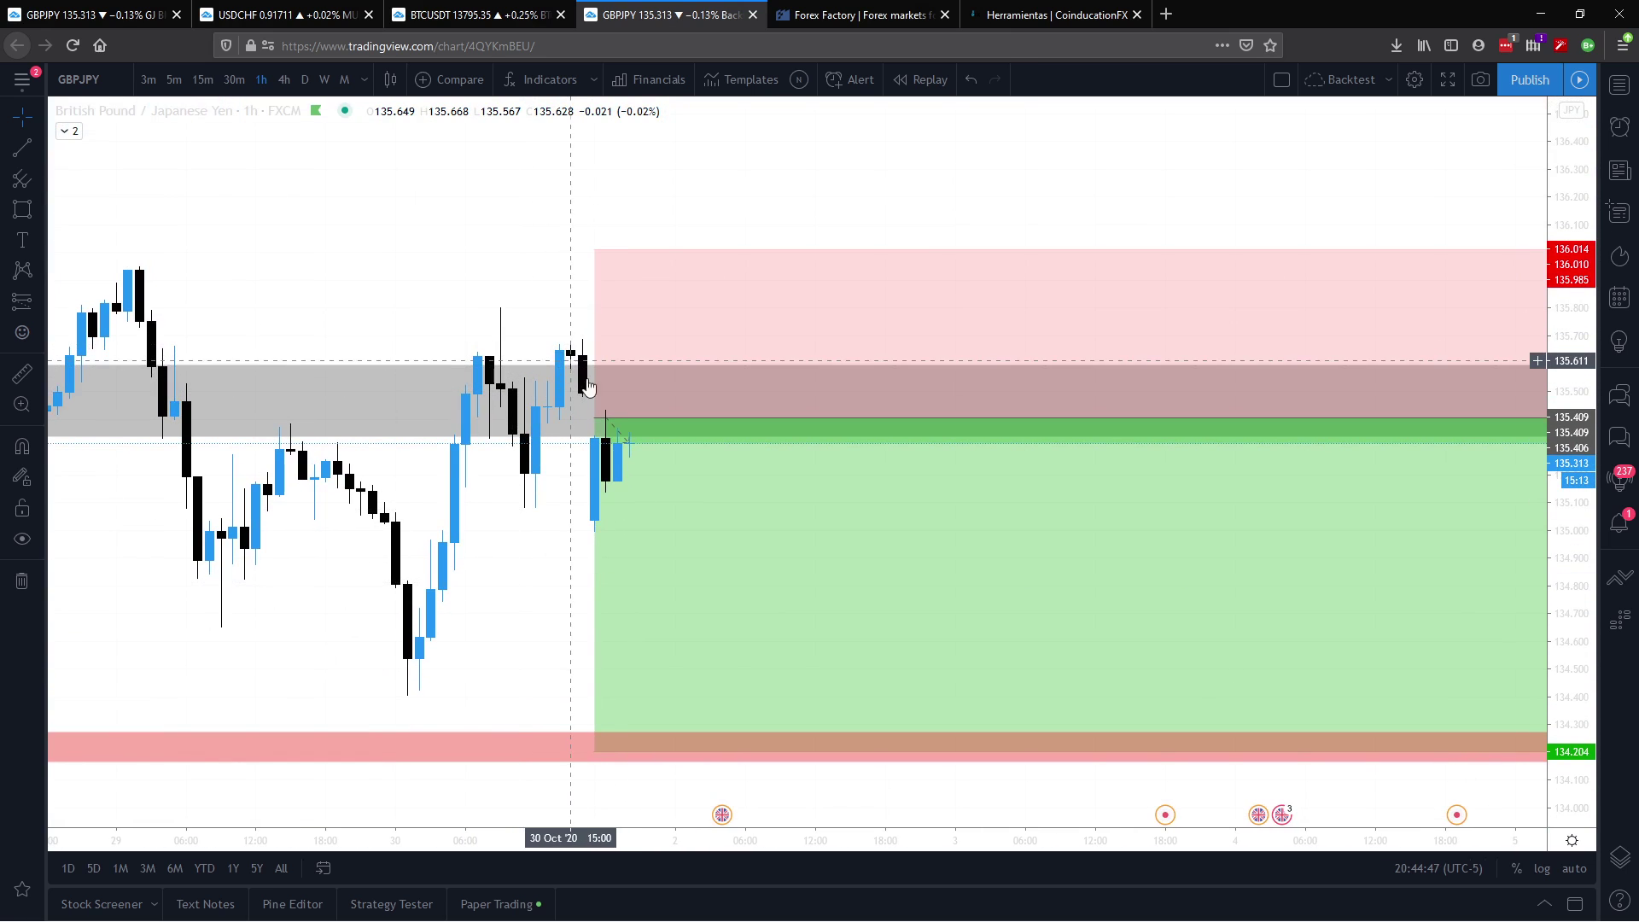
pyautogui.click(596, 527)
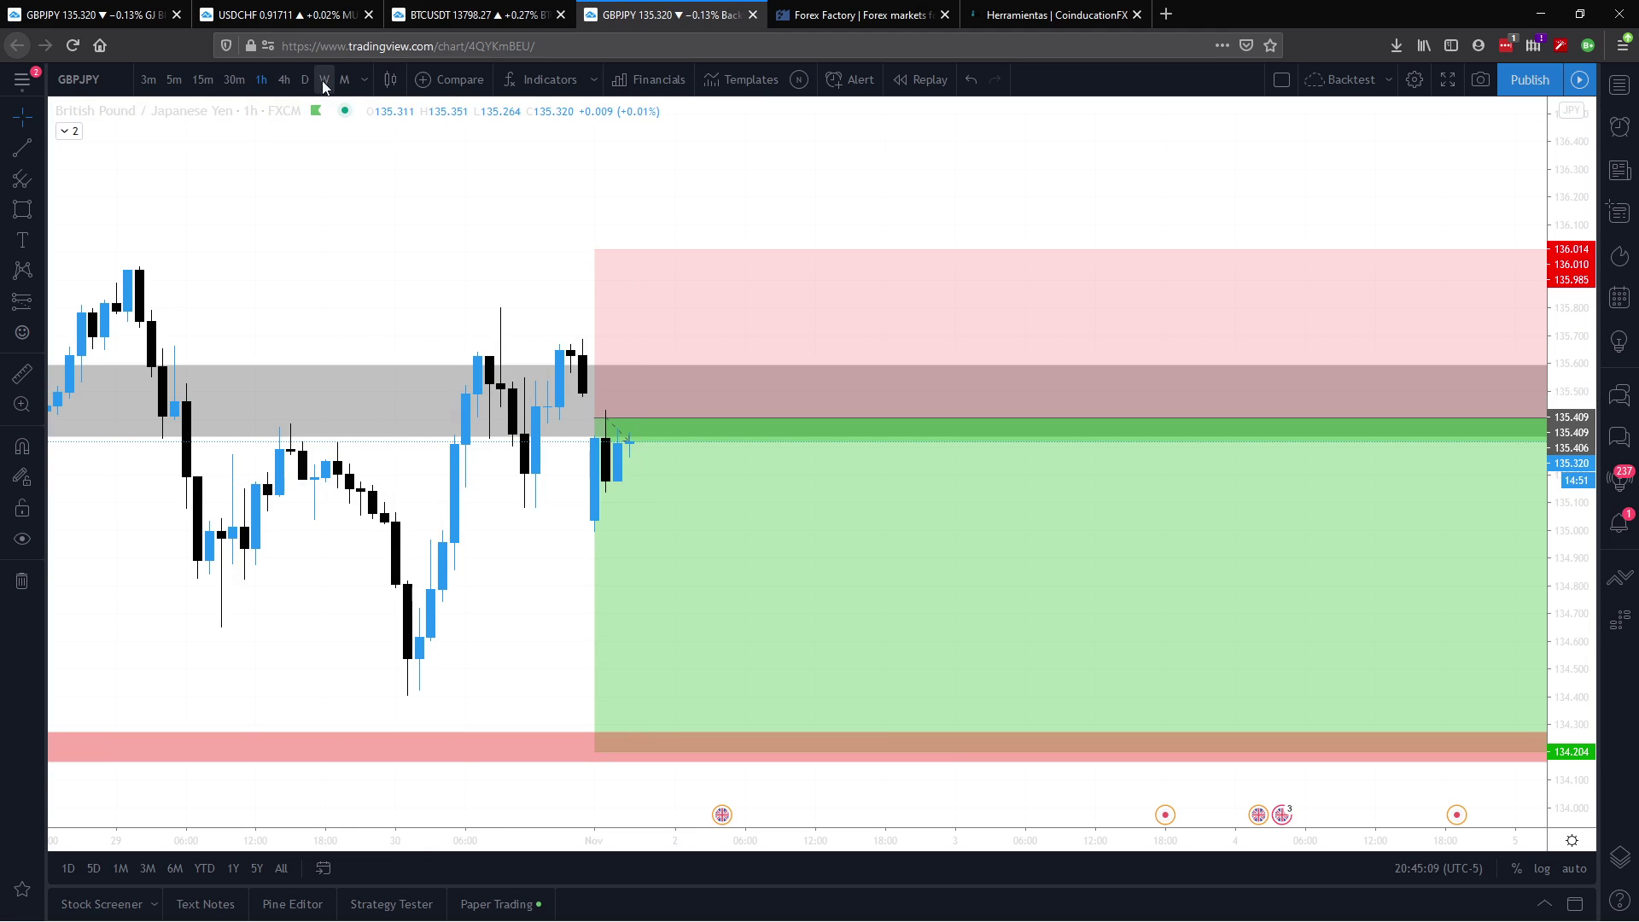
# Step: Flip between 4-hour and daily candles, rescaling and panning so the zones fit
pyautogui.click(284, 79)
pyautogui.click(305, 81)
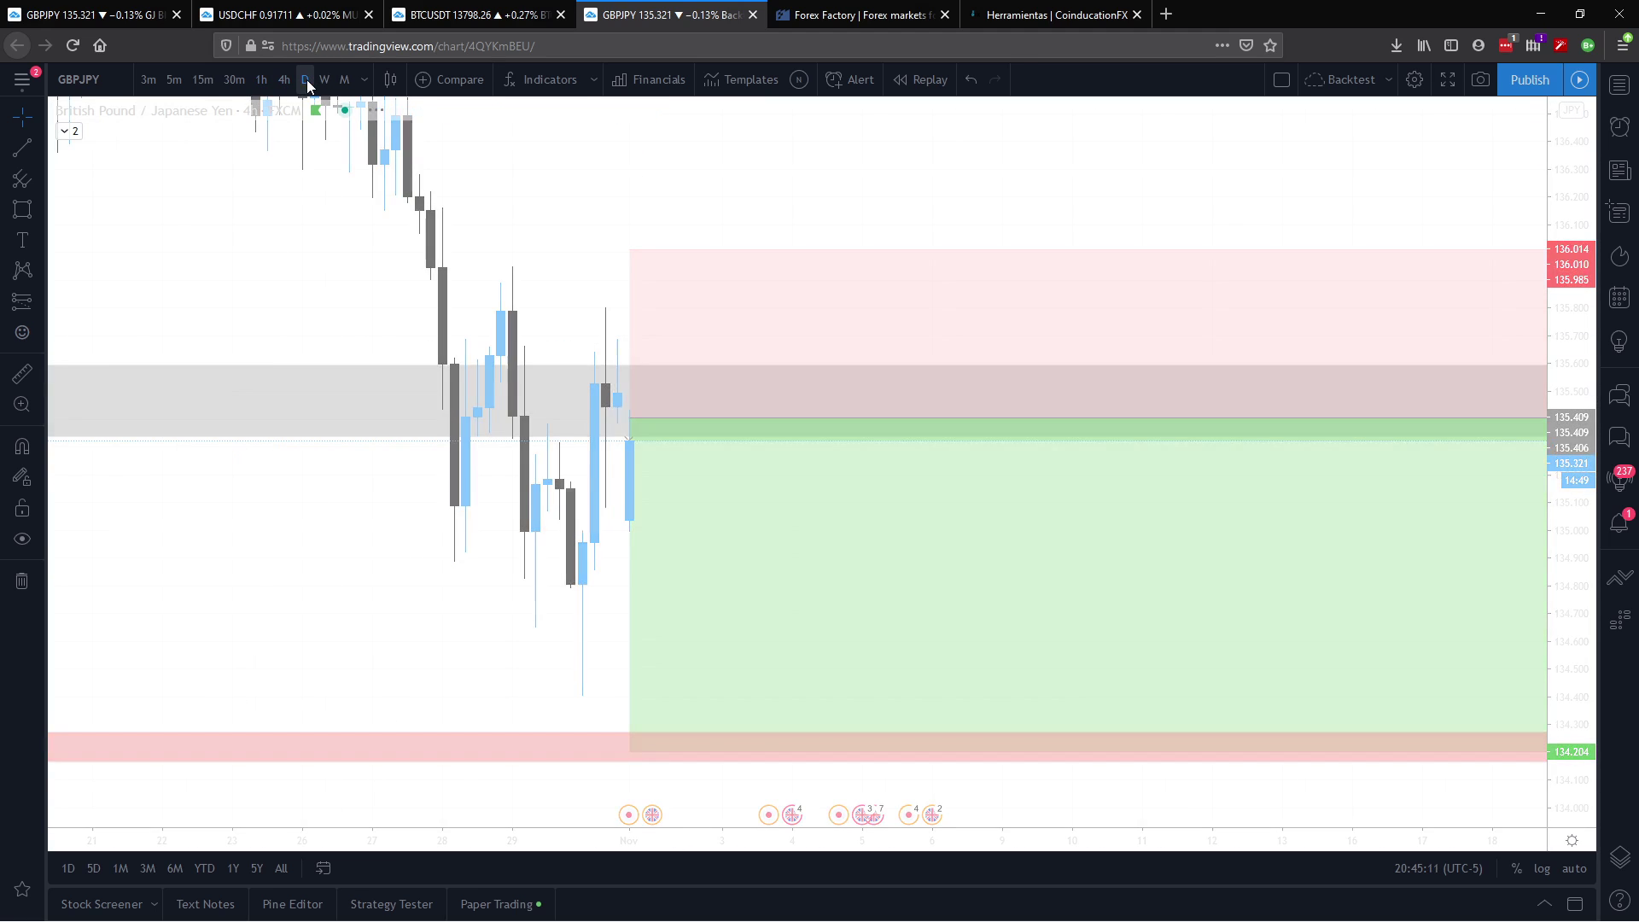
pyautogui.moveTo(1593, 362); pyautogui.dragTo(1584, 675)
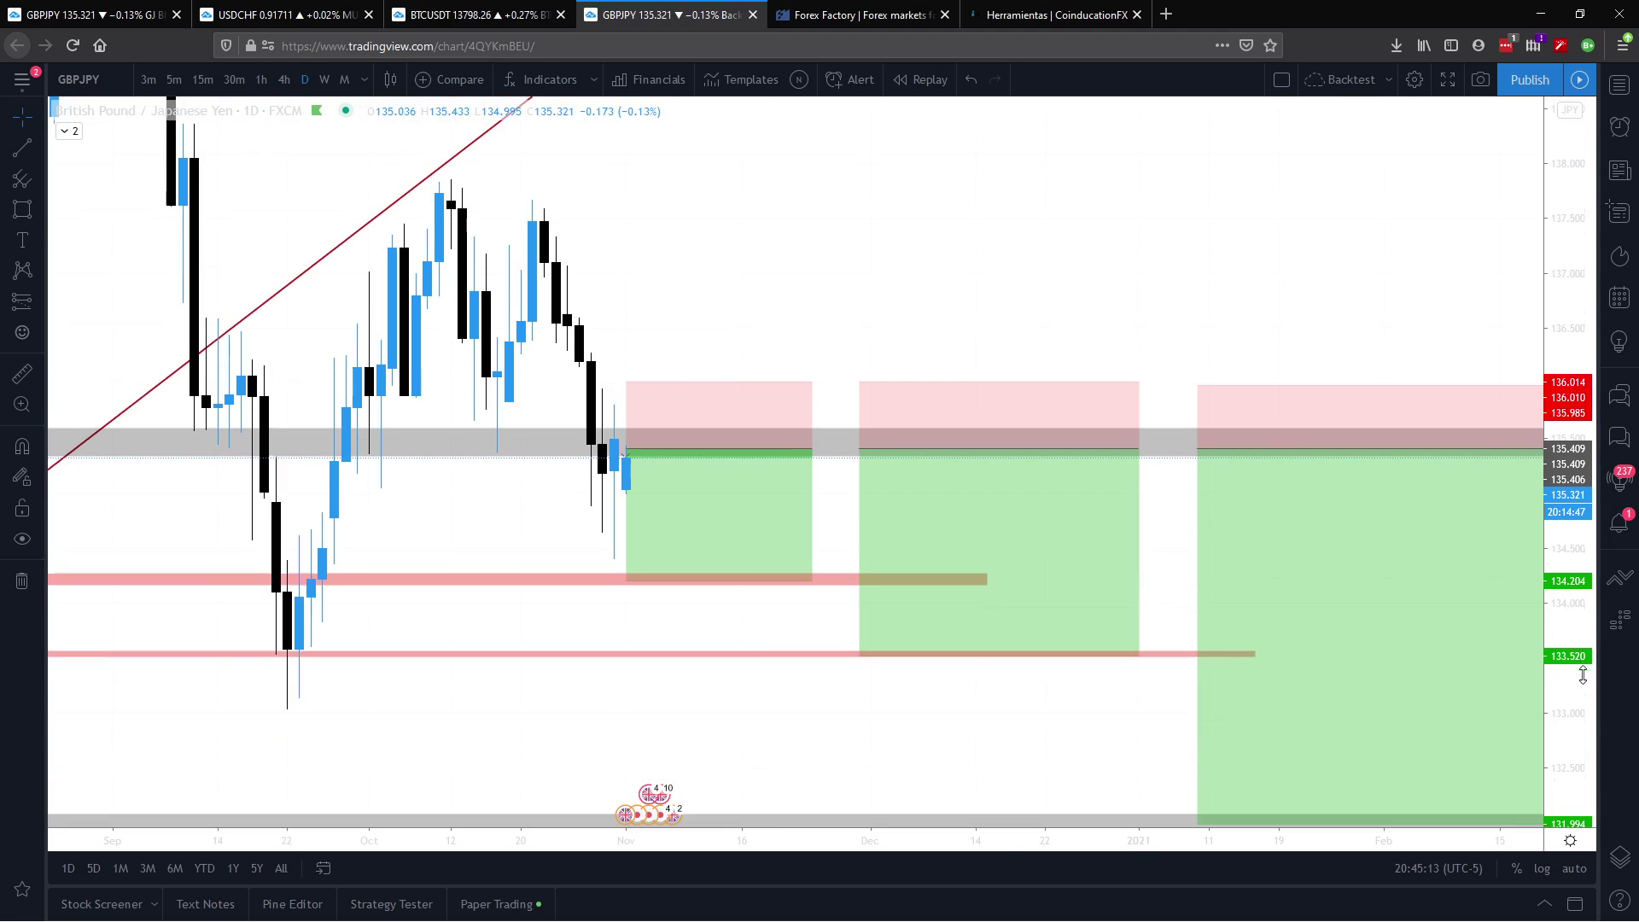
pyautogui.moveTo(760, 330); pyautogui.dragTo(932, 240)
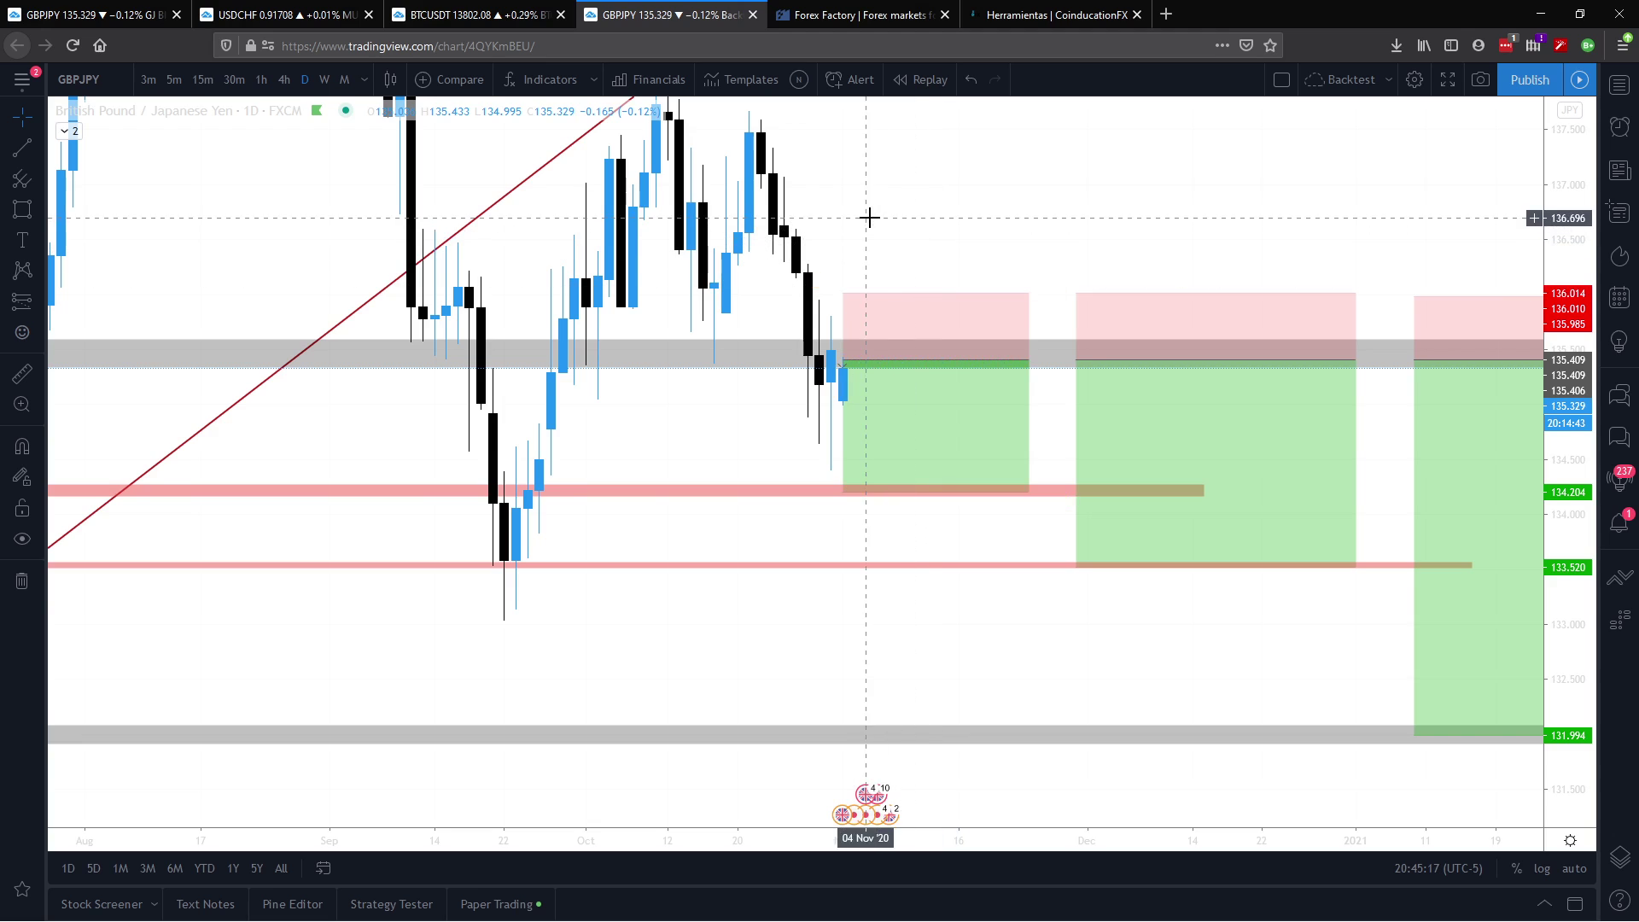
pyautogui.moveTo(869, 216); pyautogui.dragTo(1068, 275)
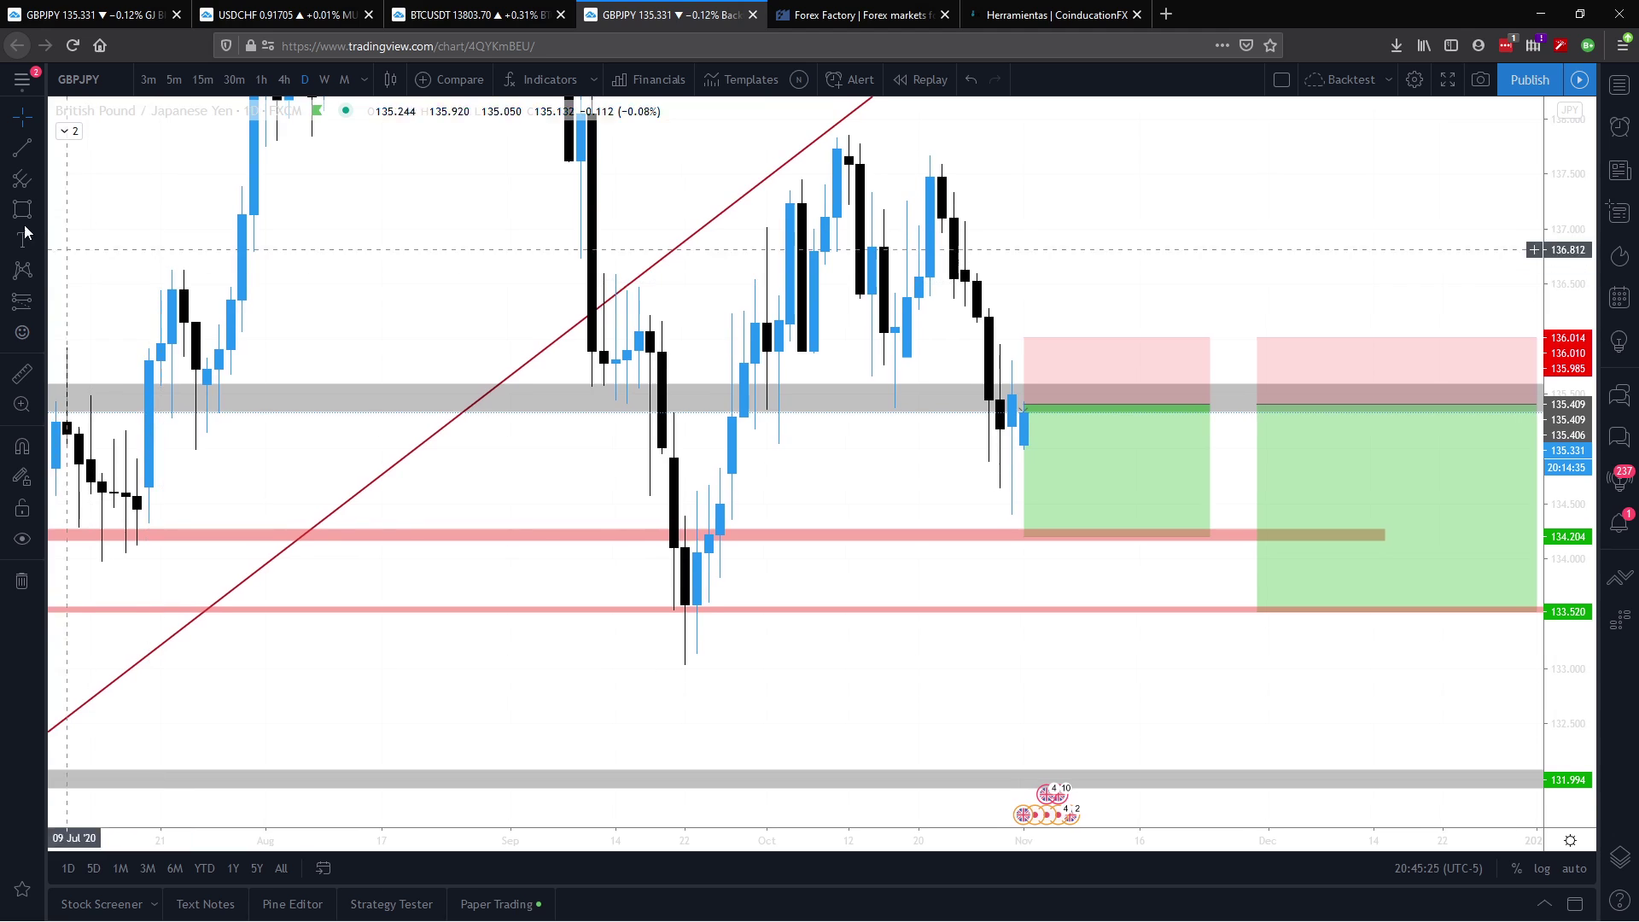
# Step: Draw and delete a test zone near 136.5, return to 4-hour candles, and show the watchlist
pyautogui.hotkey('alt', 'shift', 'r')
pyautogui.moveTo(85, 287); pyautogui.dragTo(1339, 273)
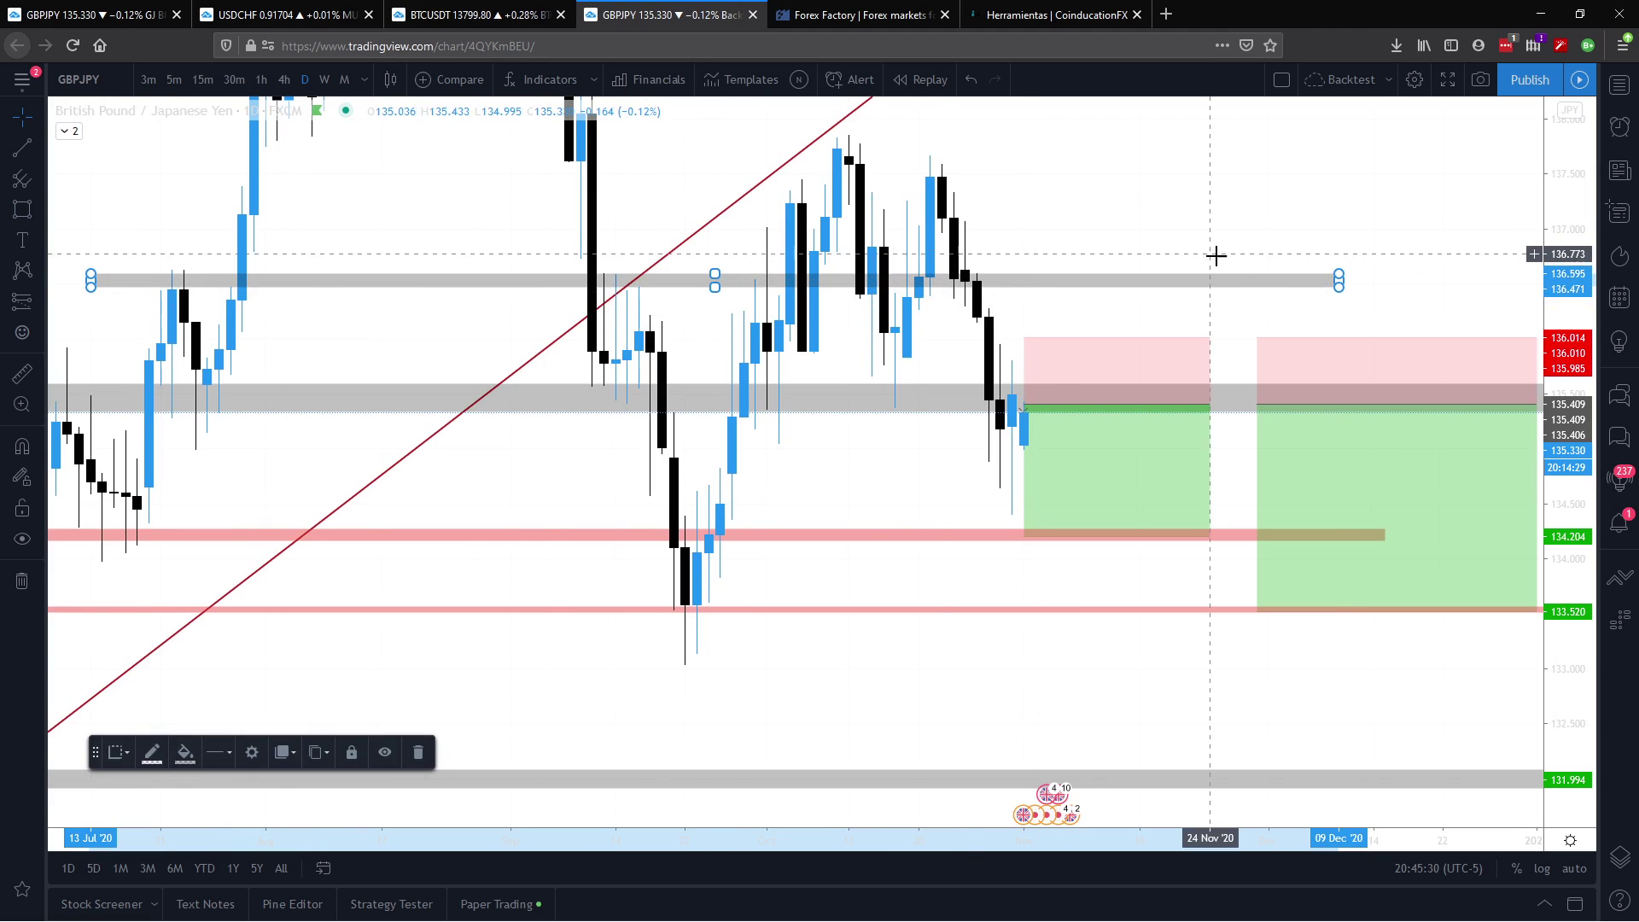
pyautogui.press('Delete')
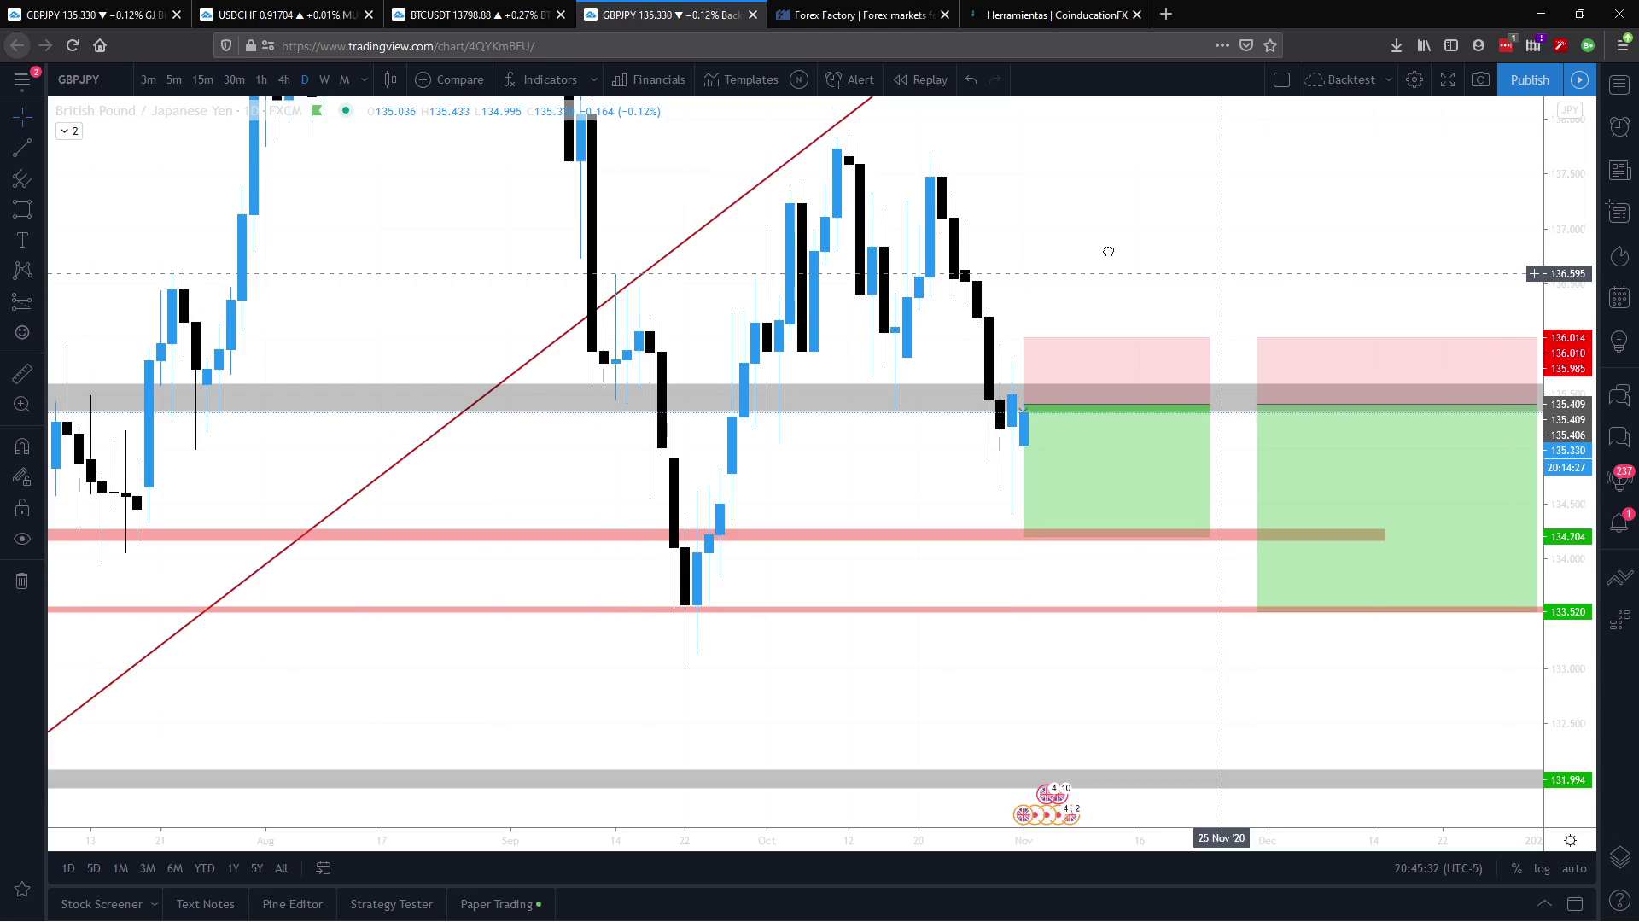
pyautogui.moveTo(1217, 271); pyautogui.dragTo(1050, 210)
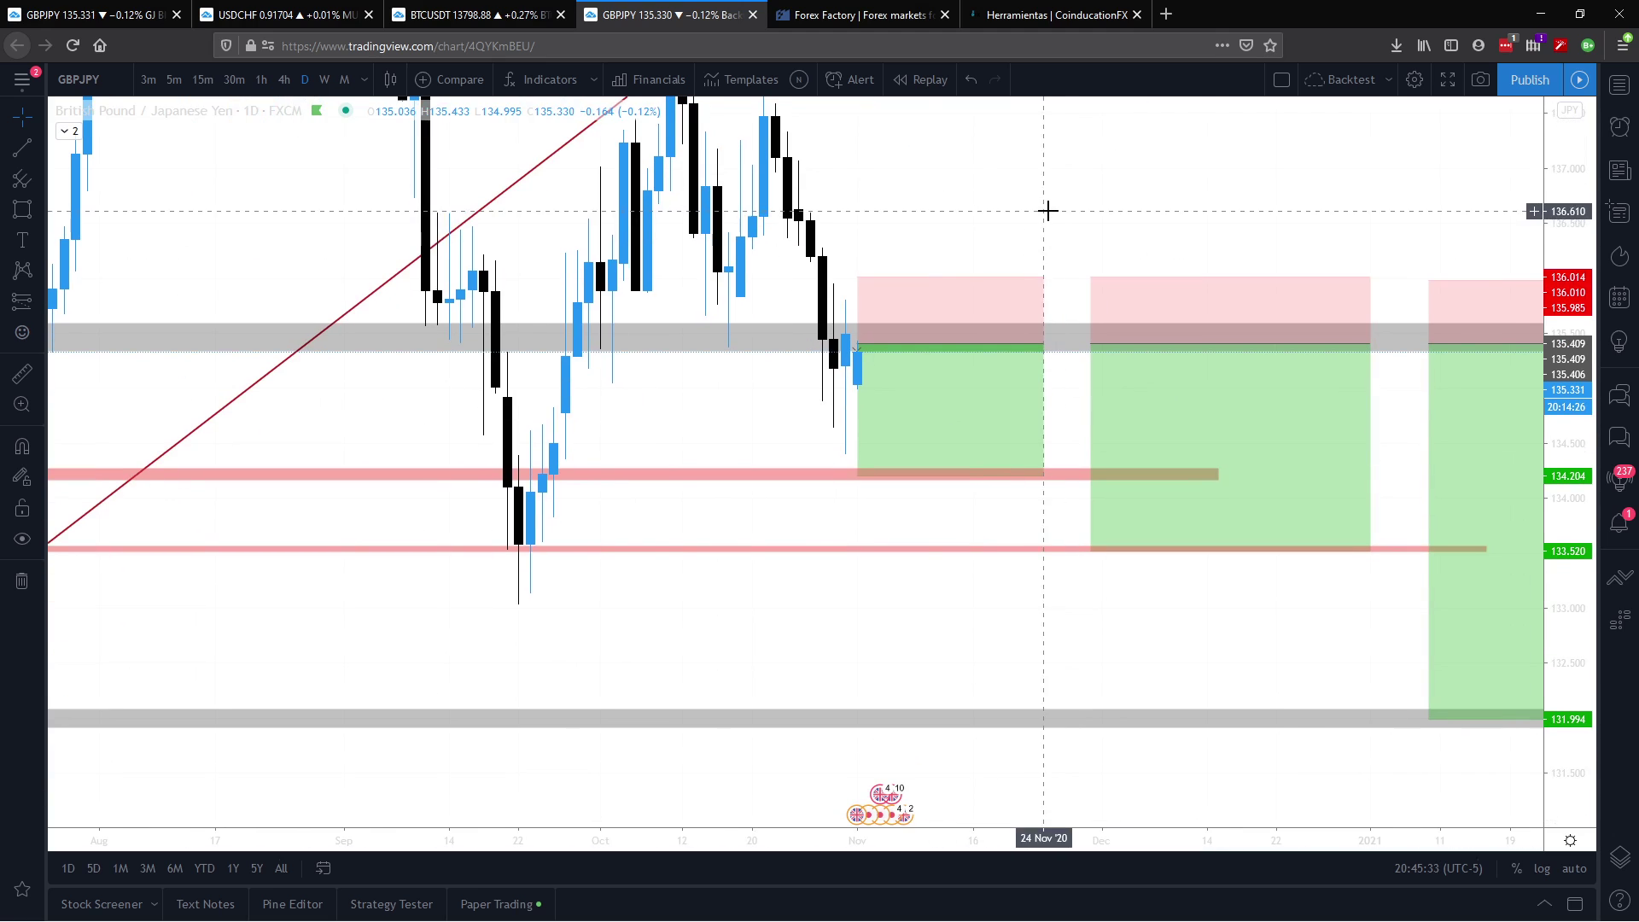
pyautogui.click(283, 80)
pyautogui.moveTo(875, 359)
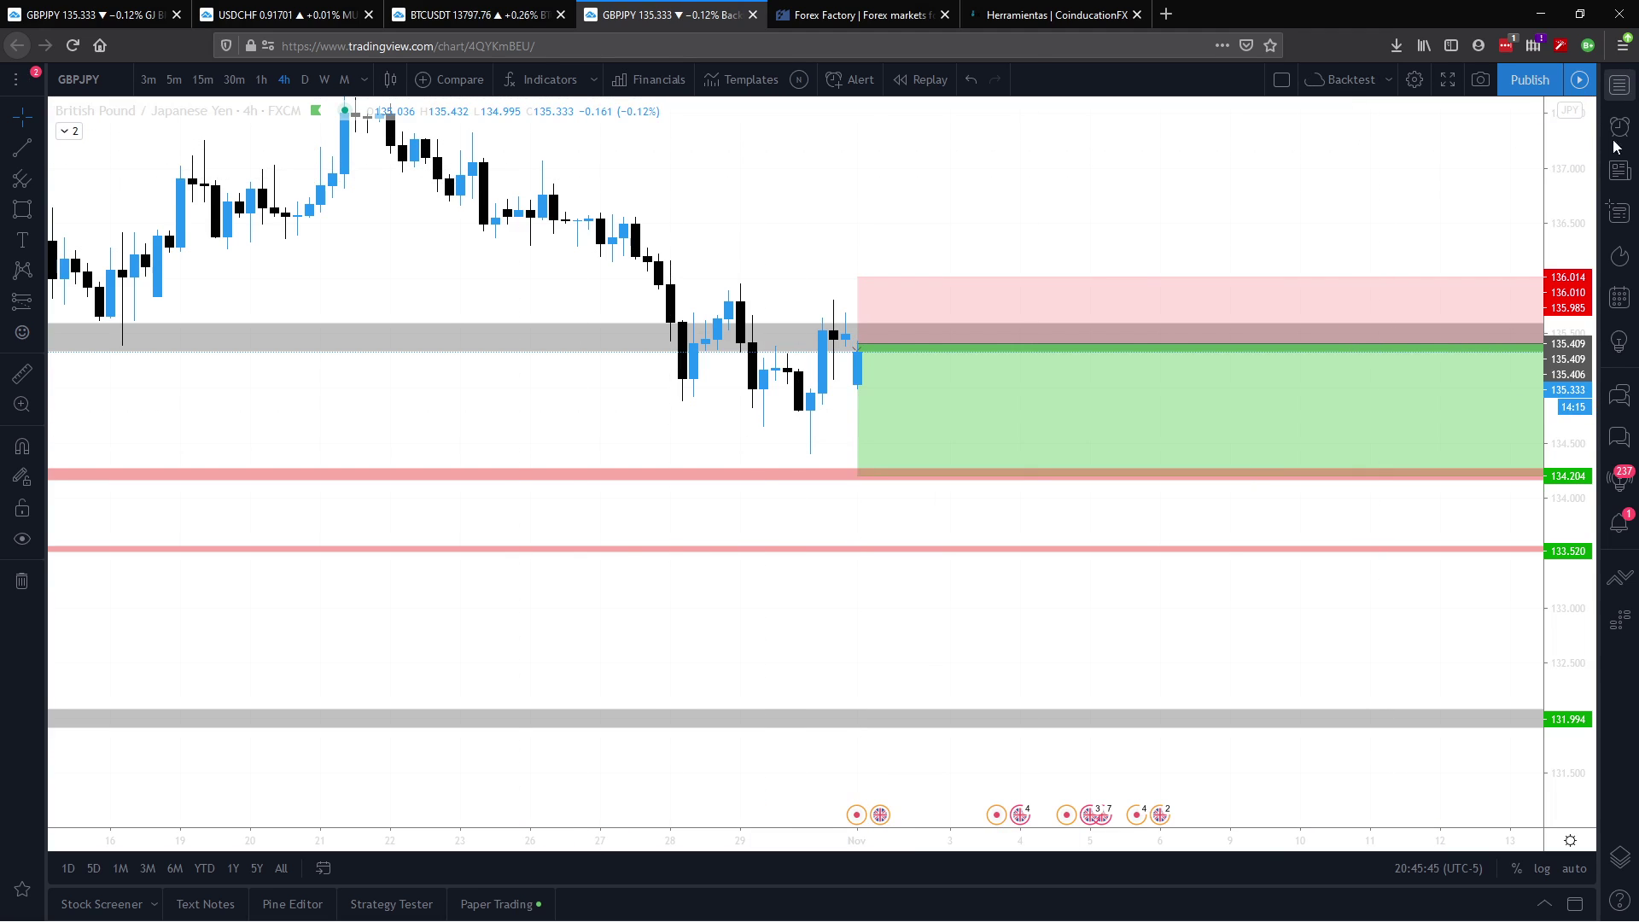
pyautogui.click(1620, 84)
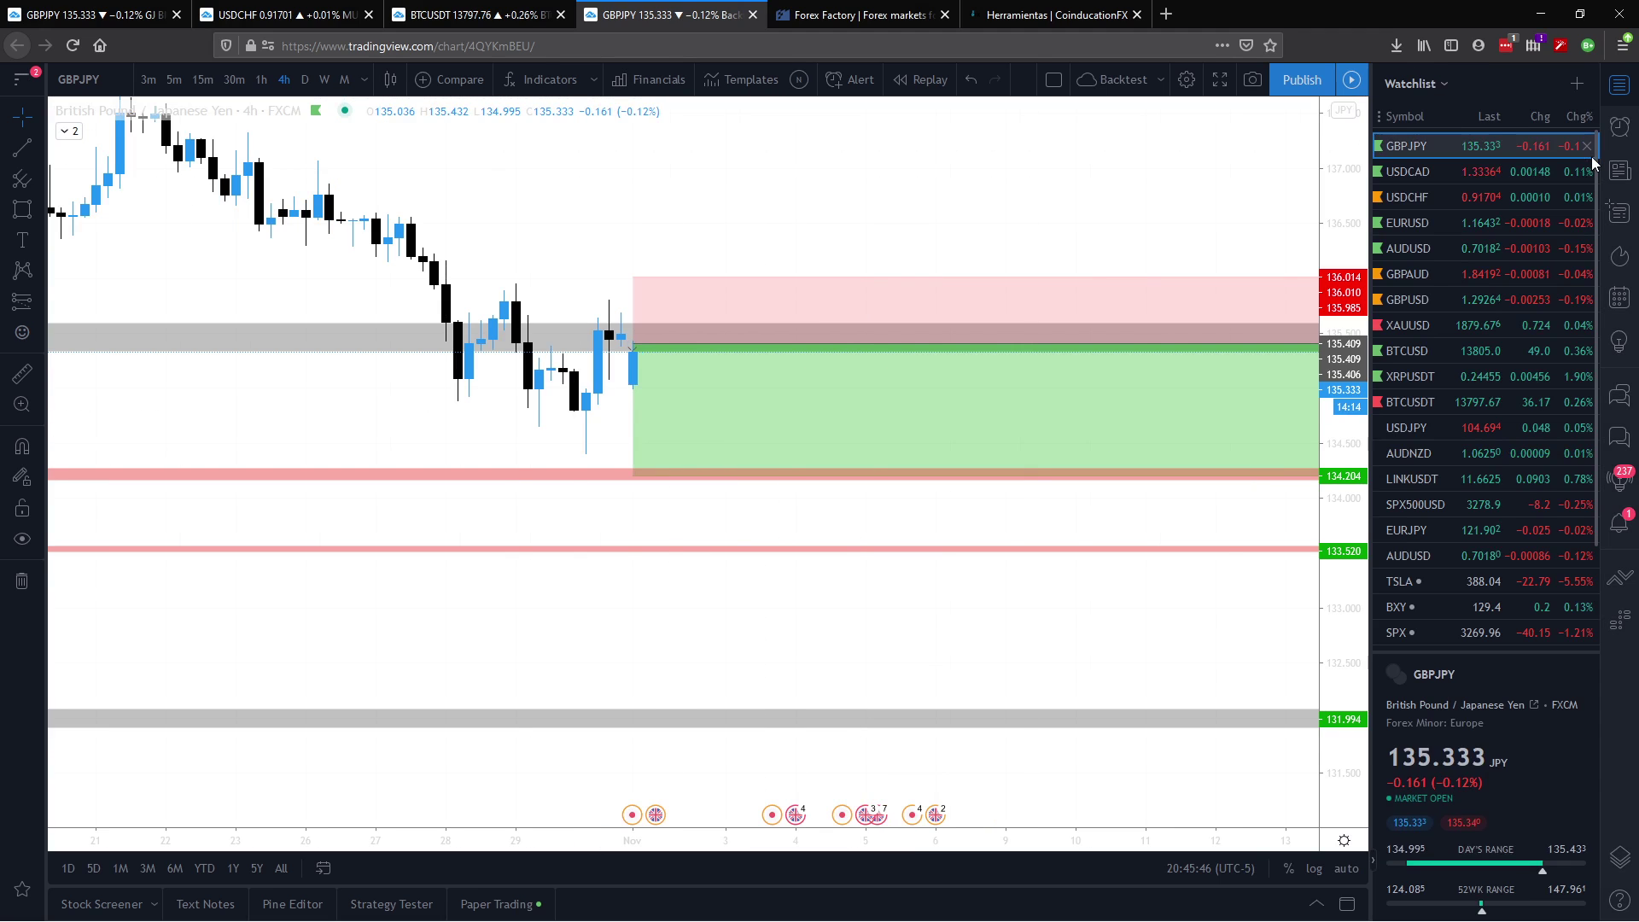
# Step: Load USDCAD and review its monthly history back to 2009
pyautogui.click(1413, 176)
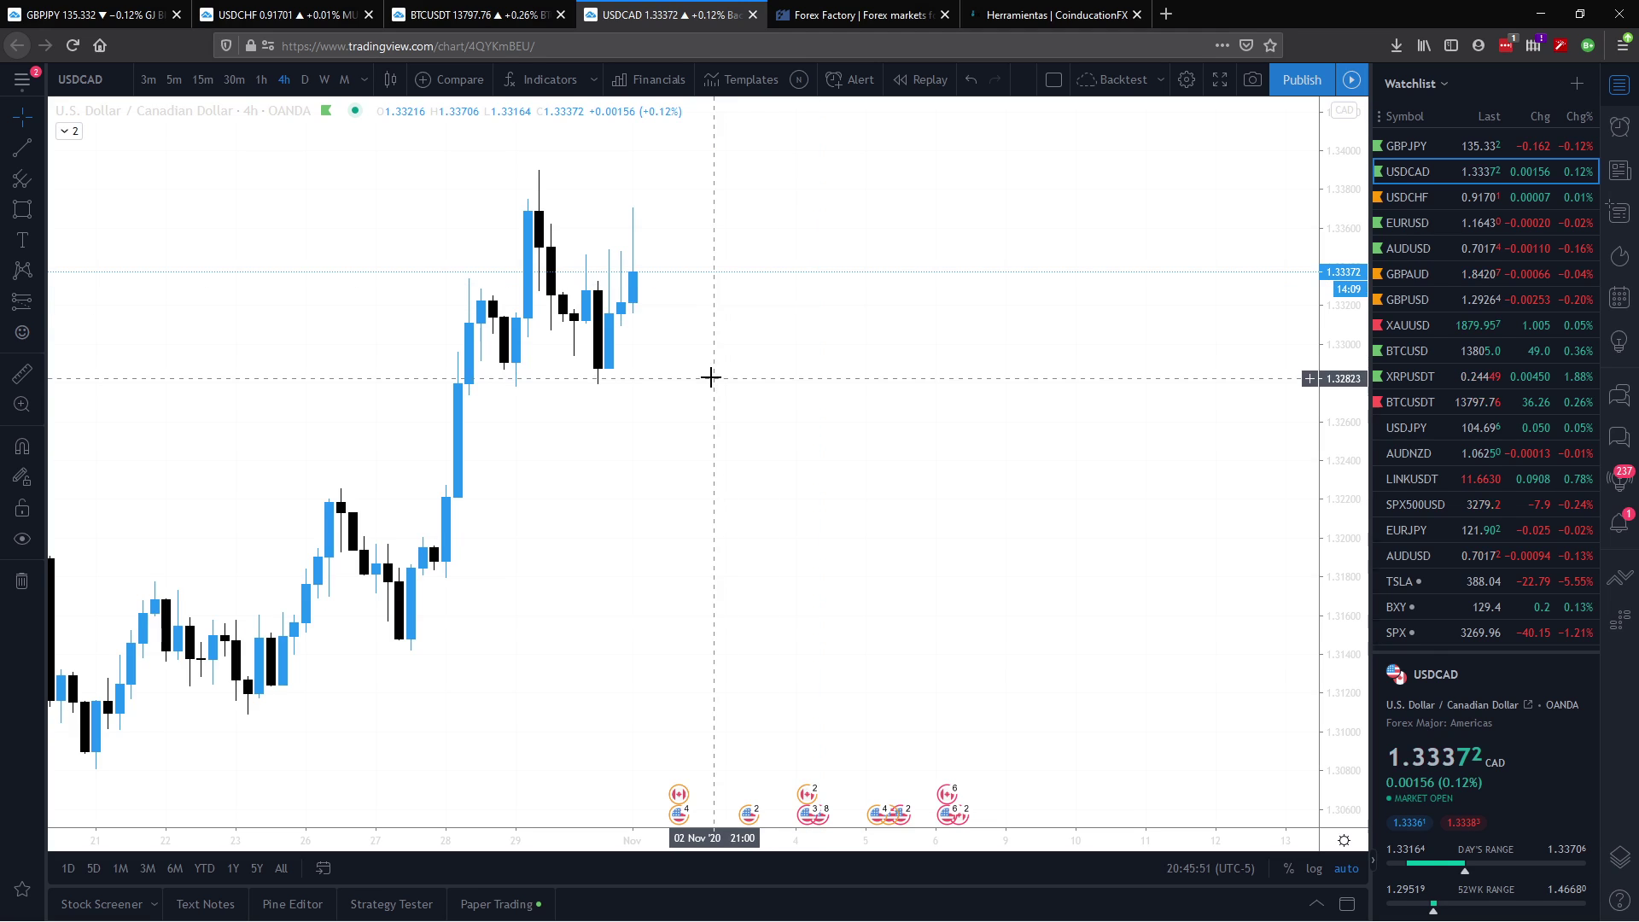
pyautogui.moveTo(713, 375); pyautogui.dragTo(1154, 359)
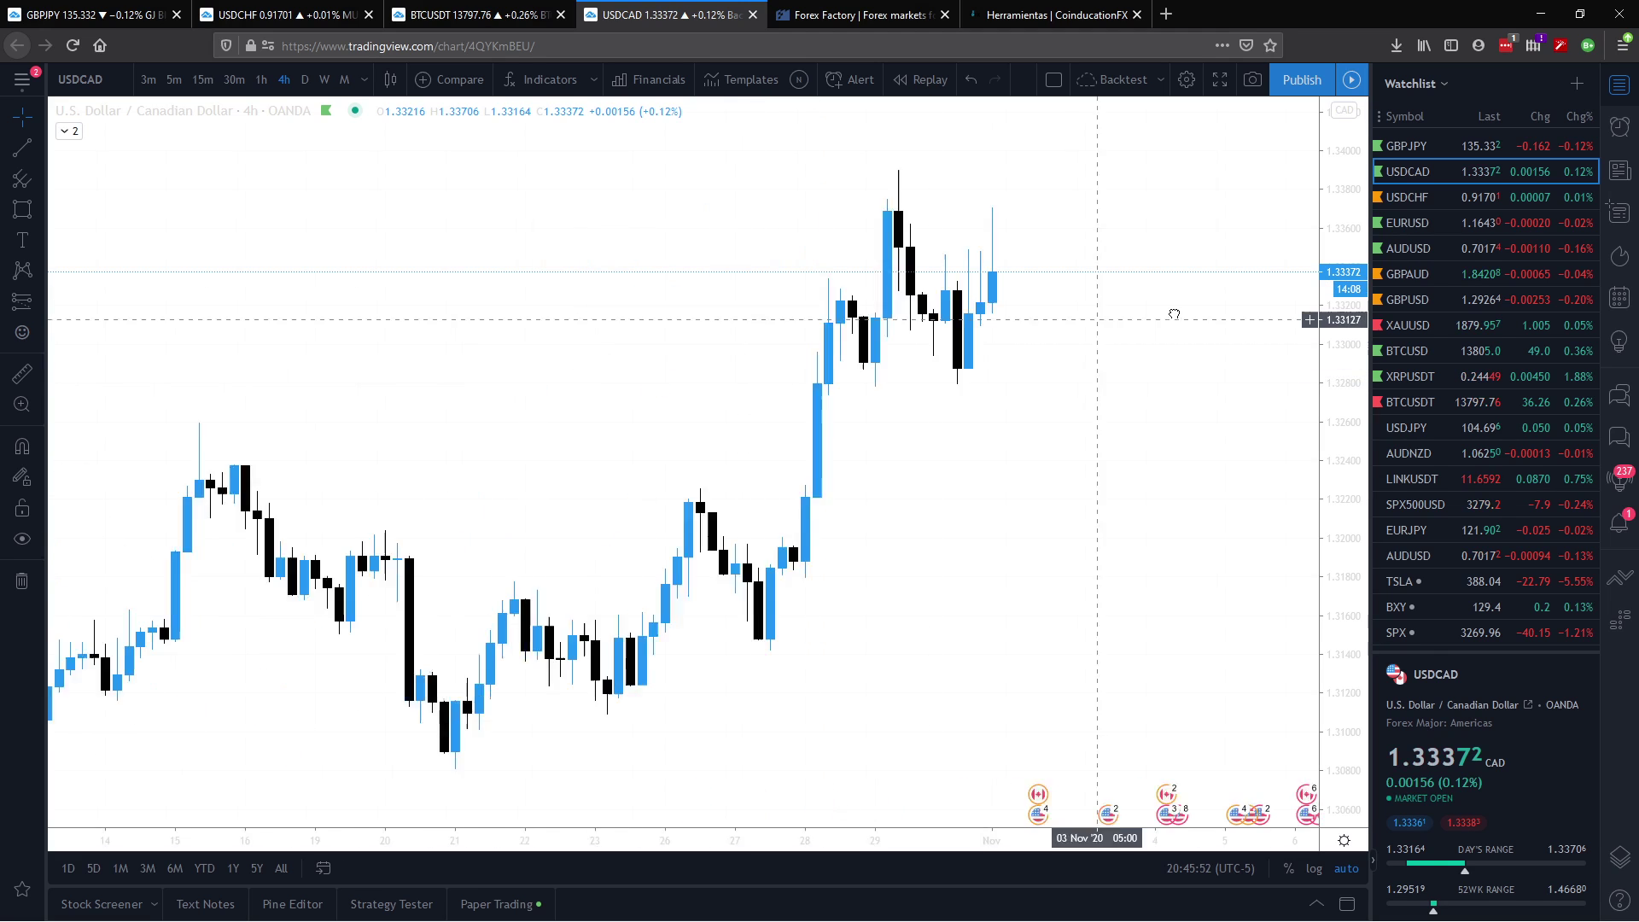
pyautogui.click(346, 80)
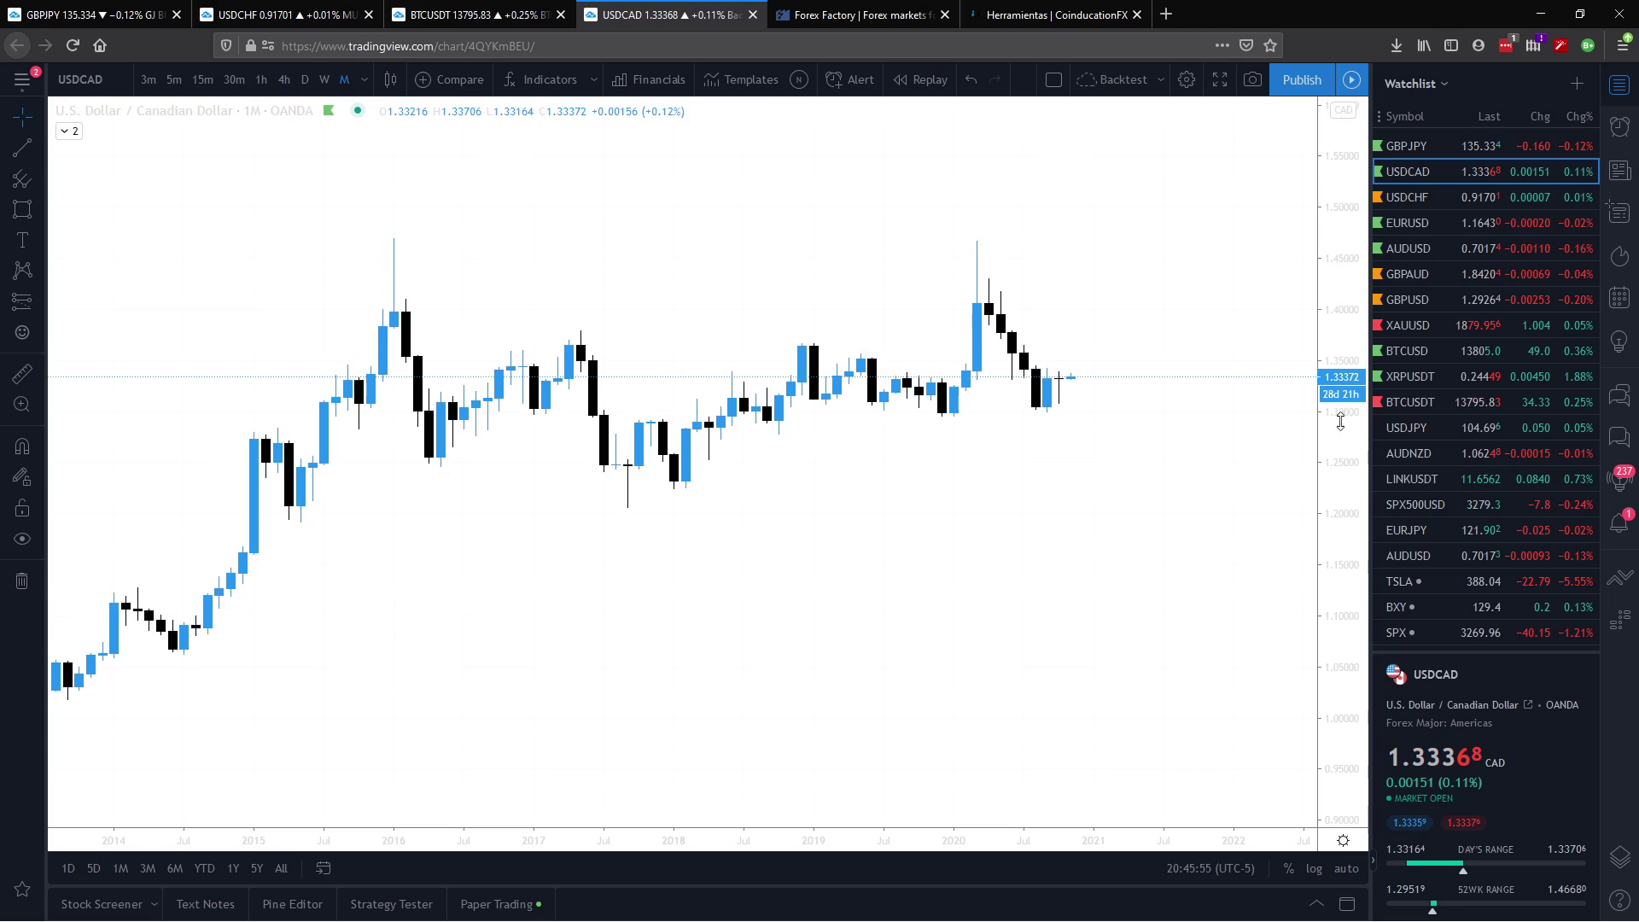
pyautogui.moveTo(878, 840); pyautogui.dragTo(751, 840)
pyautogui.moveTo(1090, 644); pyautogui.dragTo(823, 623)
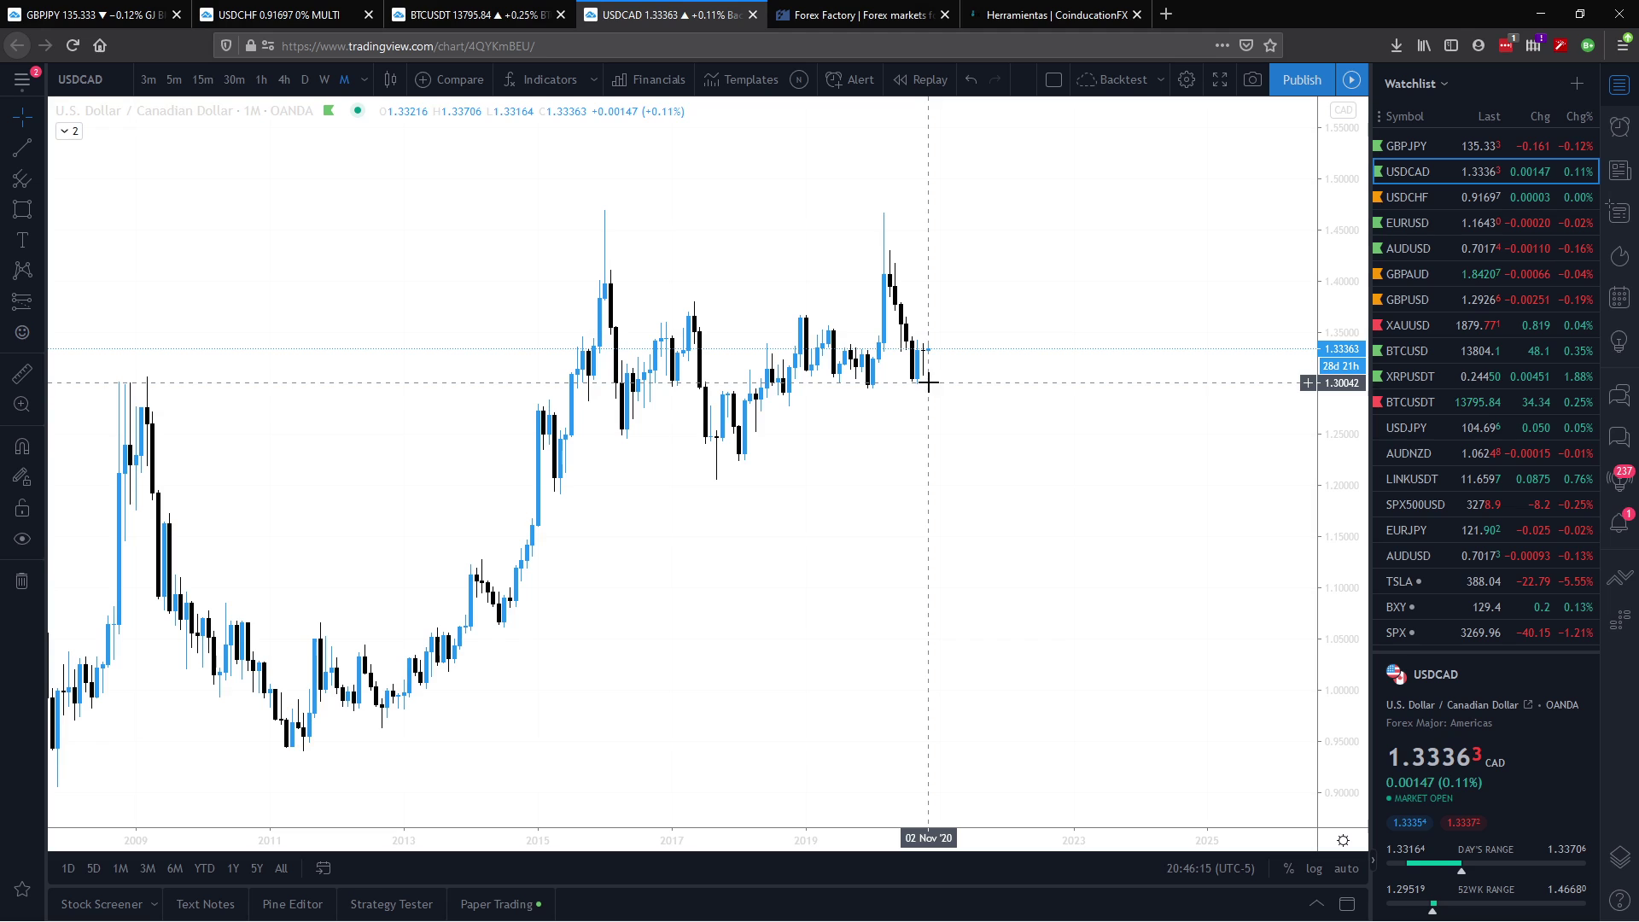
pyautogui.moveTo(930, 382); pyautogui.dragTo(723, 397)
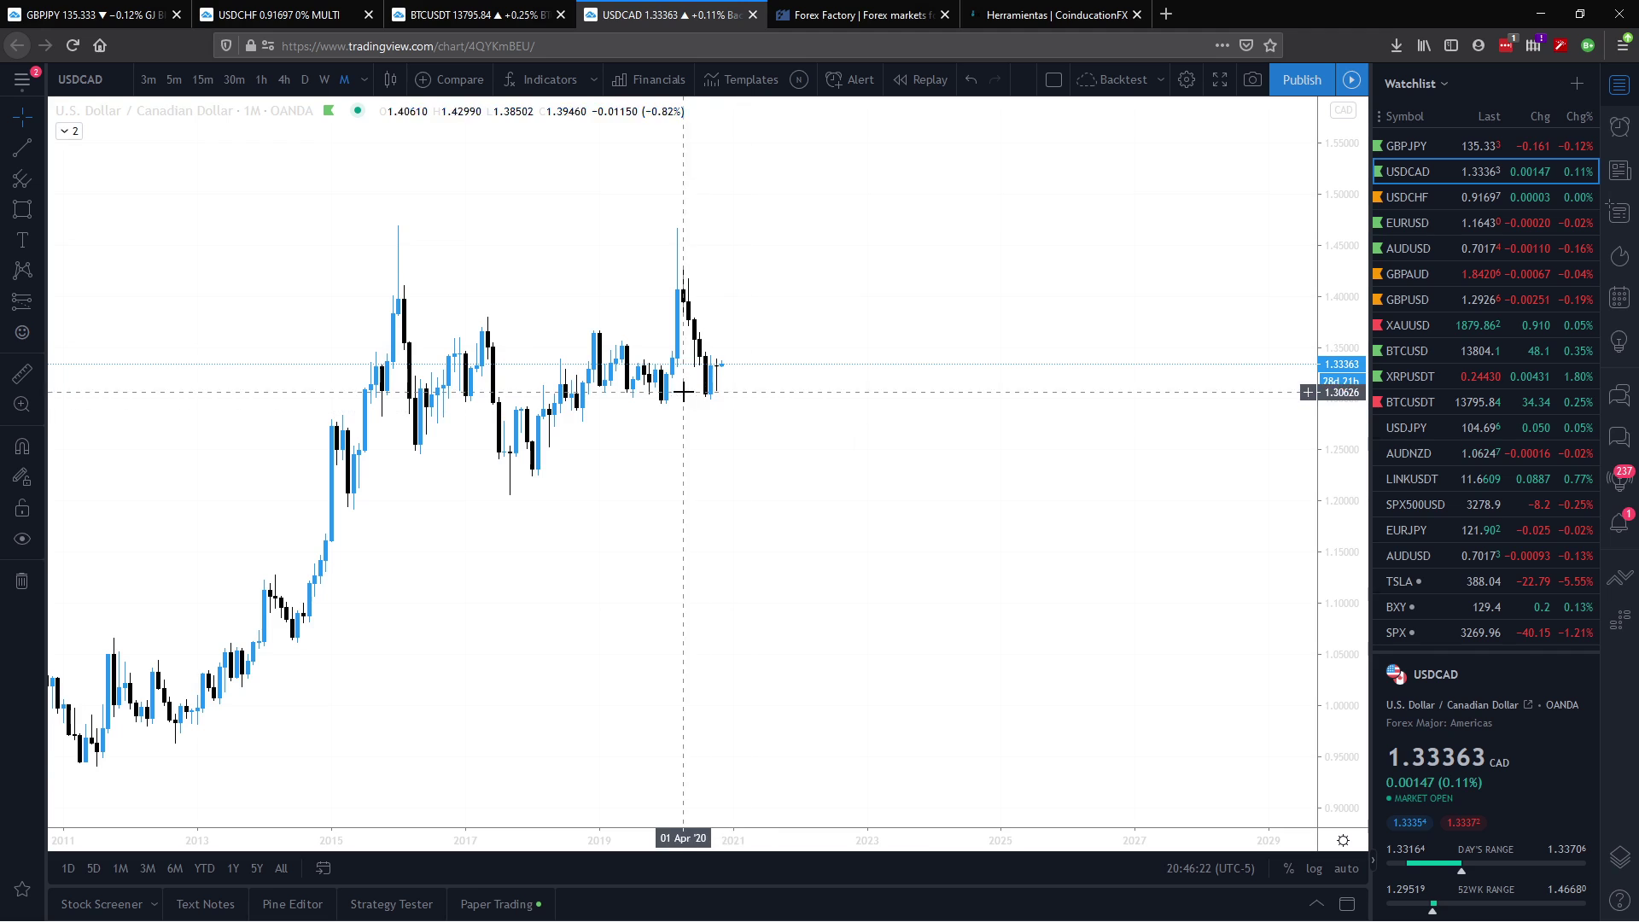
# Step: Switch USDCAD to weekly candles and zoom in on 2019–2020
pyautogui.click(326, 81)
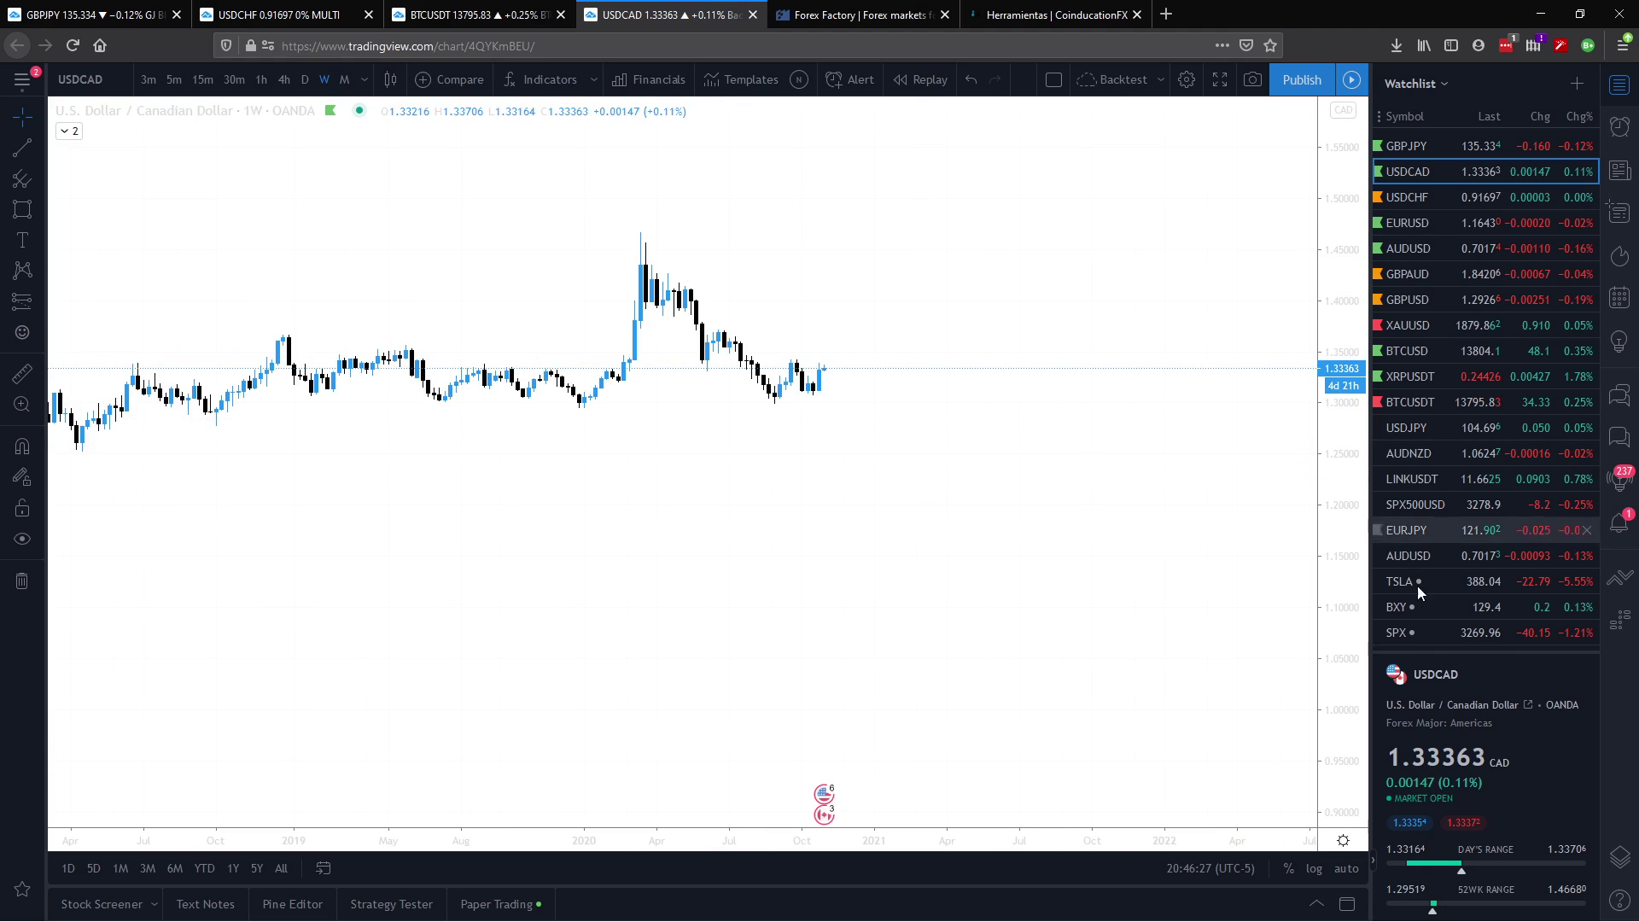
pyautogui.moveTo(1343, 638); pyautogui.dragTo(929, 365)
pyautogui.scroll(3, 732, 787)
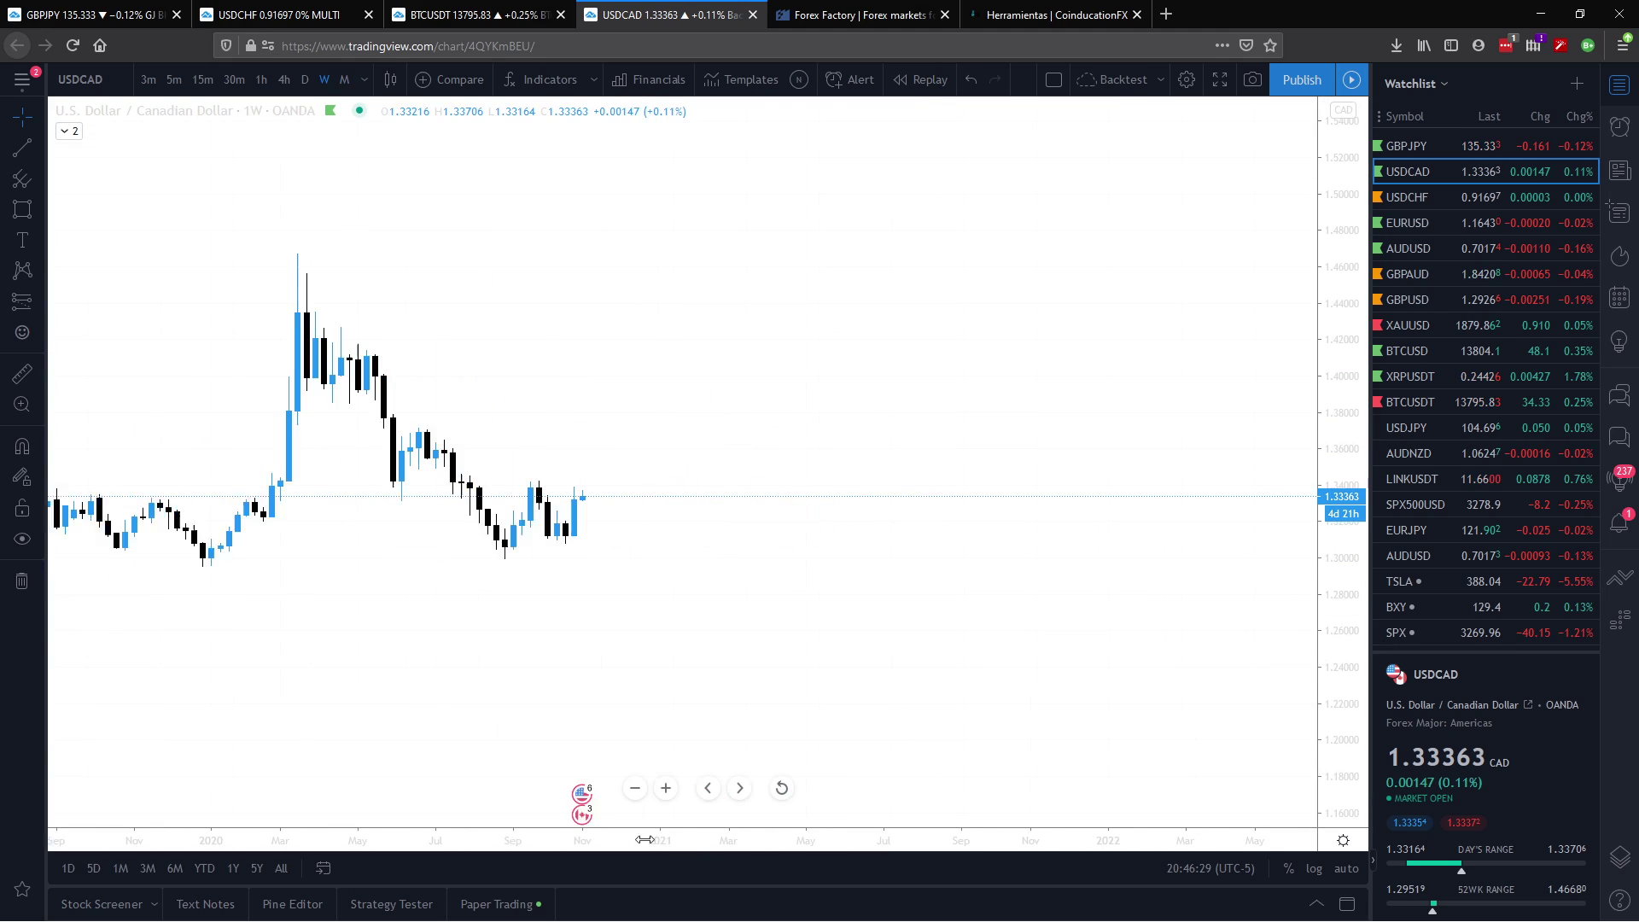
pyautogui.moveTo(713, 619)
pyautogui.mouseDown()
pyautogui.moveTo(850, 619)
pyautogui.moveTo(590, 298)
pyautogui.mouseUp()
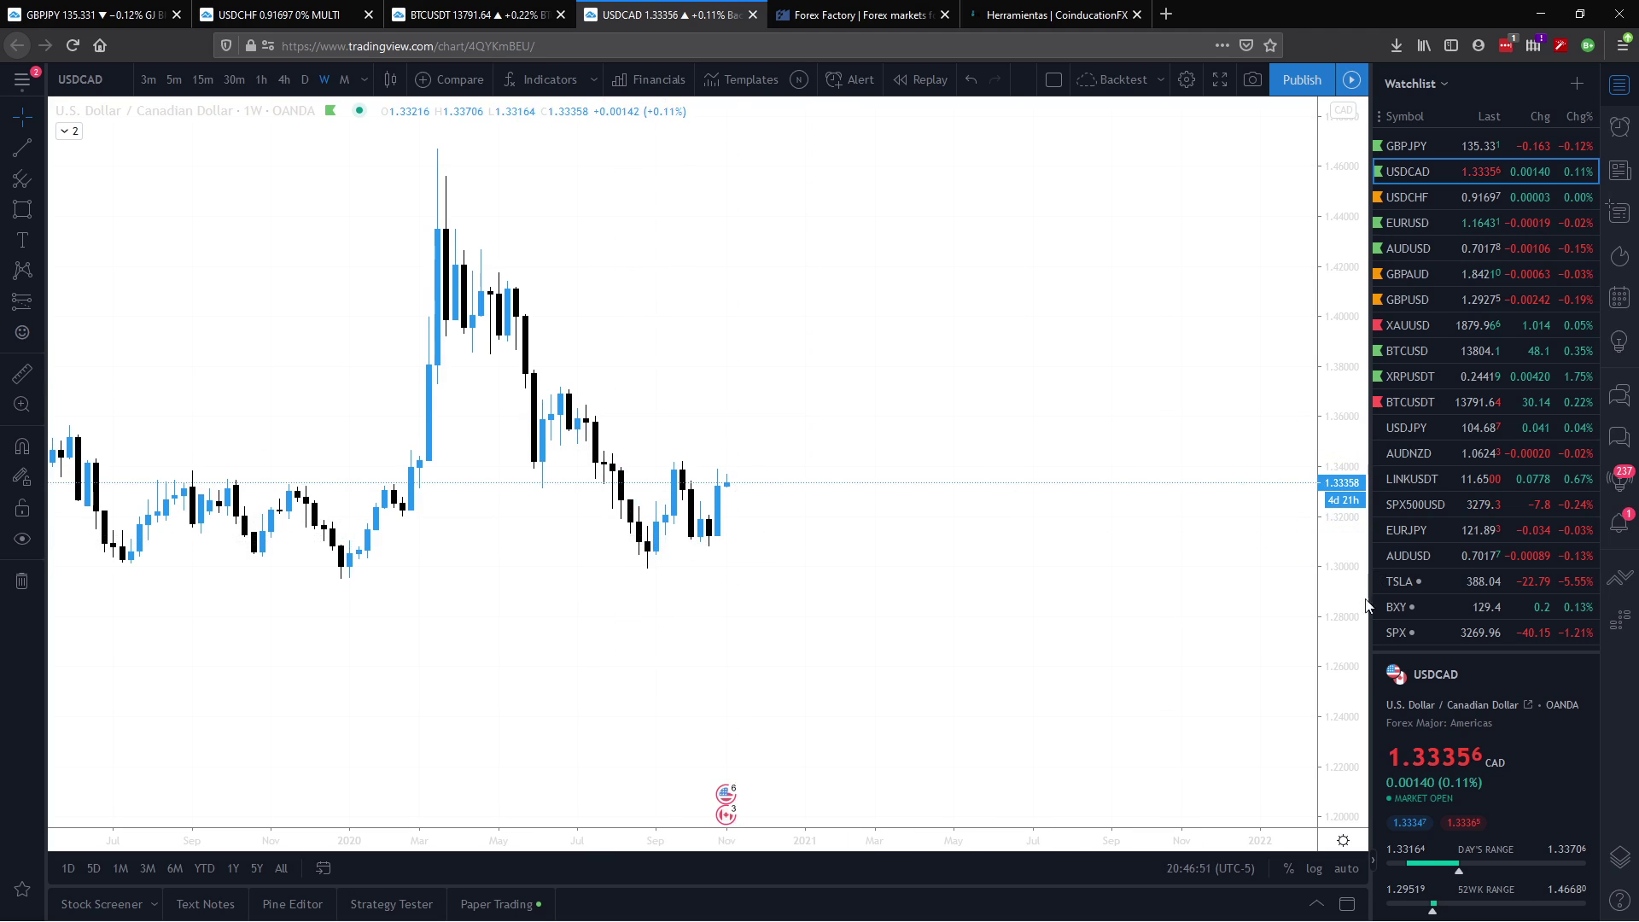
pyautogui.moveTo(715, 276); pyautogui.dragTo(784, 230)
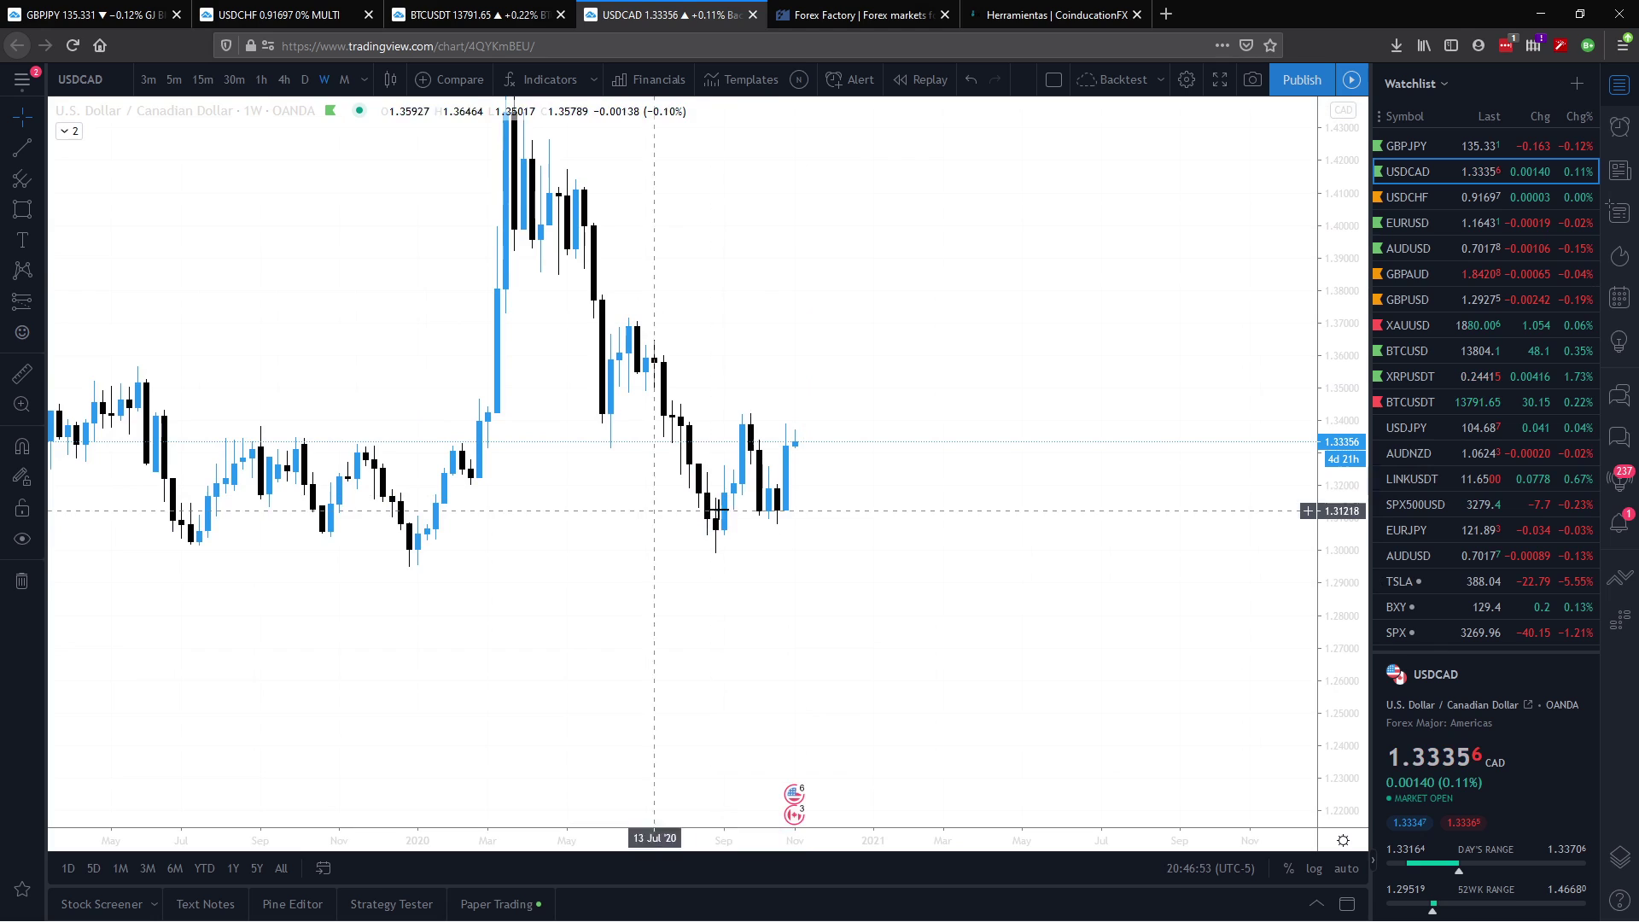
# Step: Draw a grey zone along the 1.31 lows and widen the view to 2018–2022
pyautogui.click(17, 220)
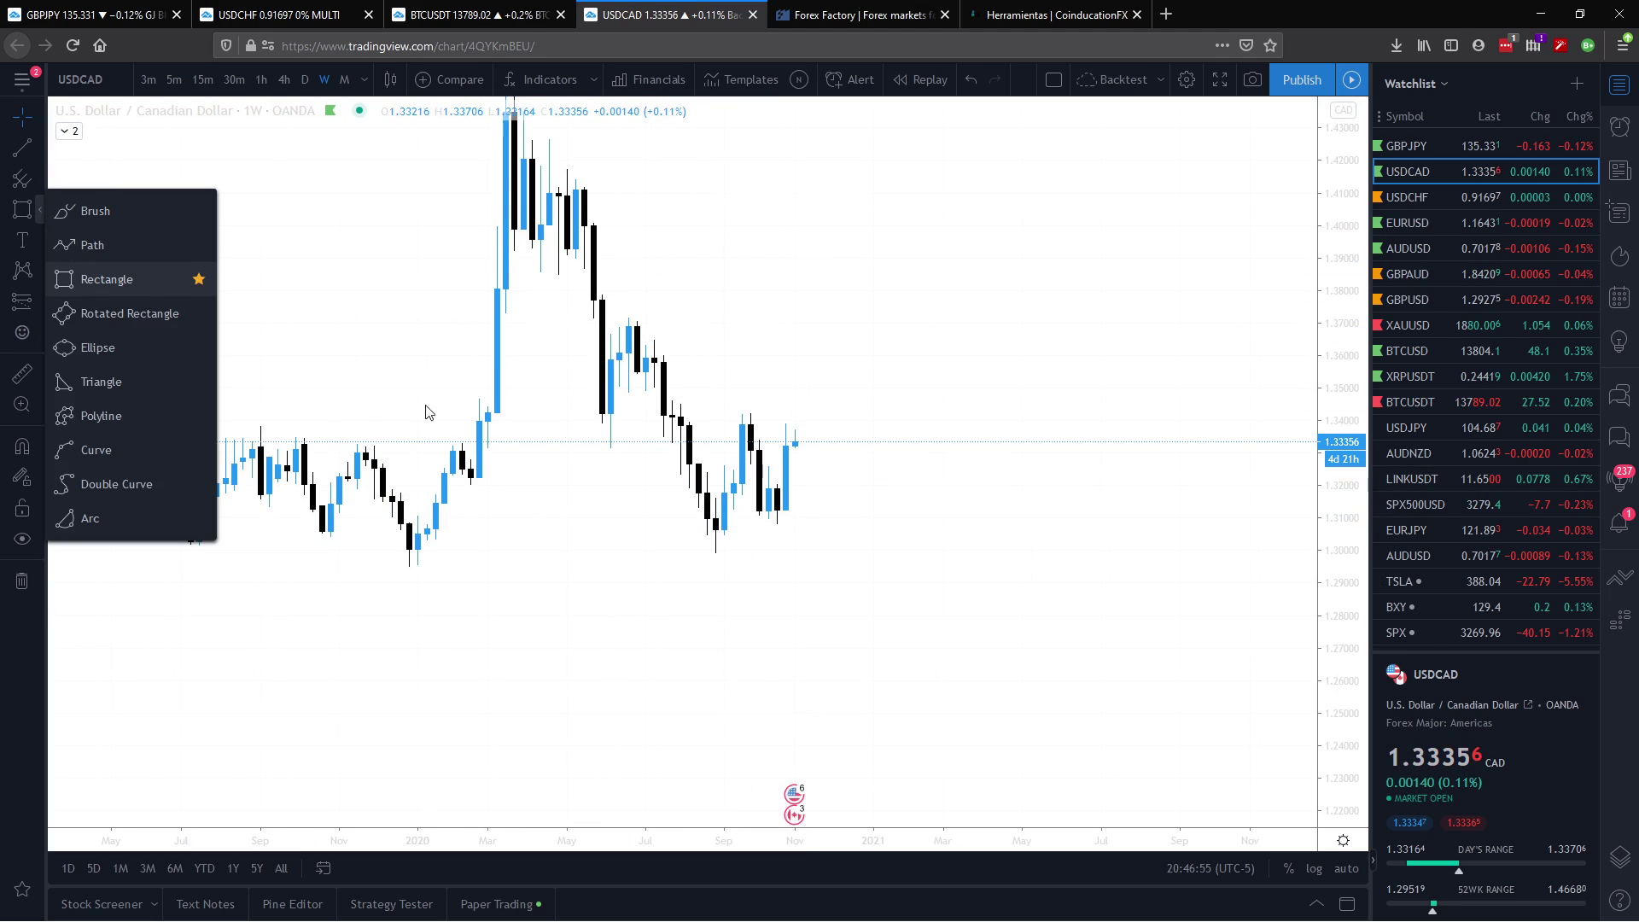
pyautogui.click(132, 277)
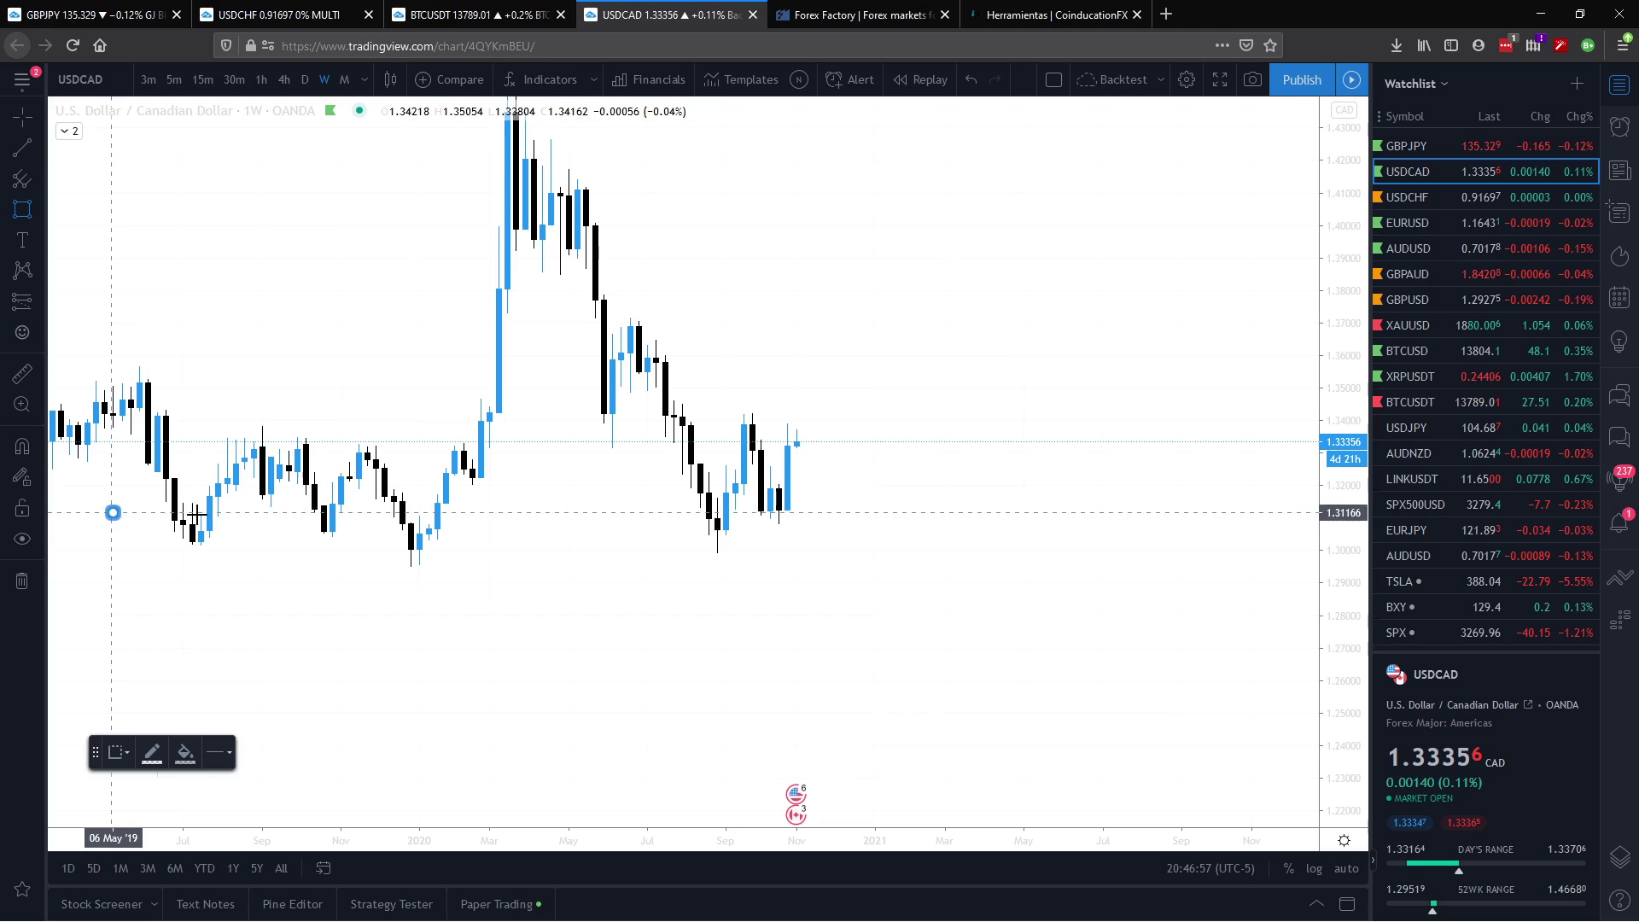
pyautogui.moveTo(111, 513); pyautogui.dragTo(1008, 522)
pyautogui.moveTo(843, 519); pyautogui.dragTo(849, 520)
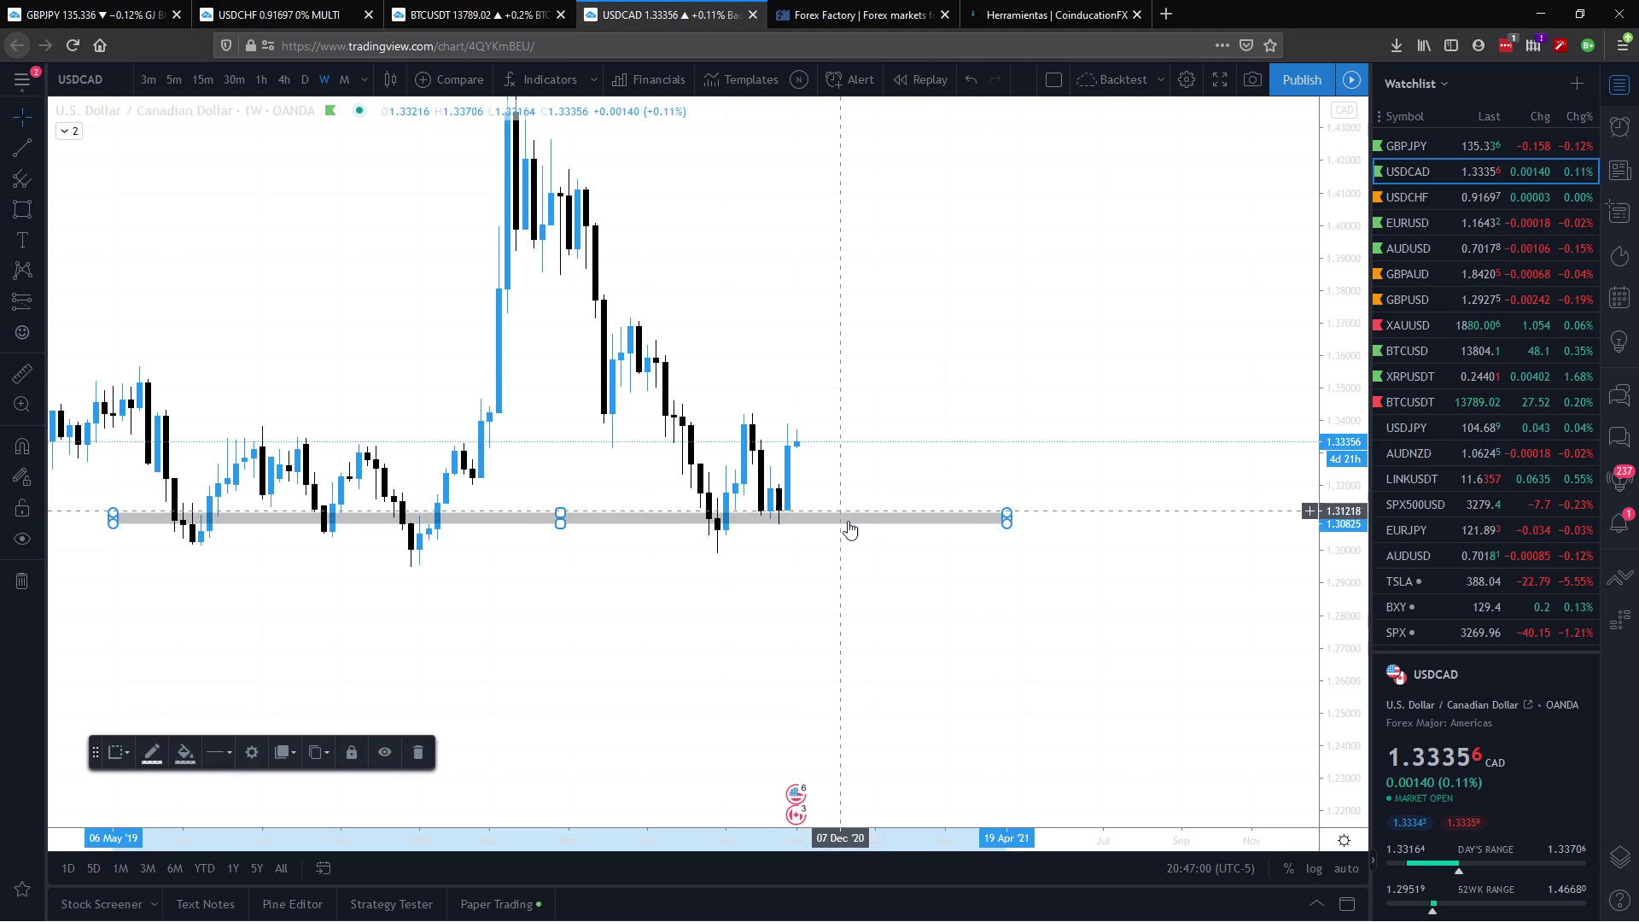
pyautogui.click(826, 547)
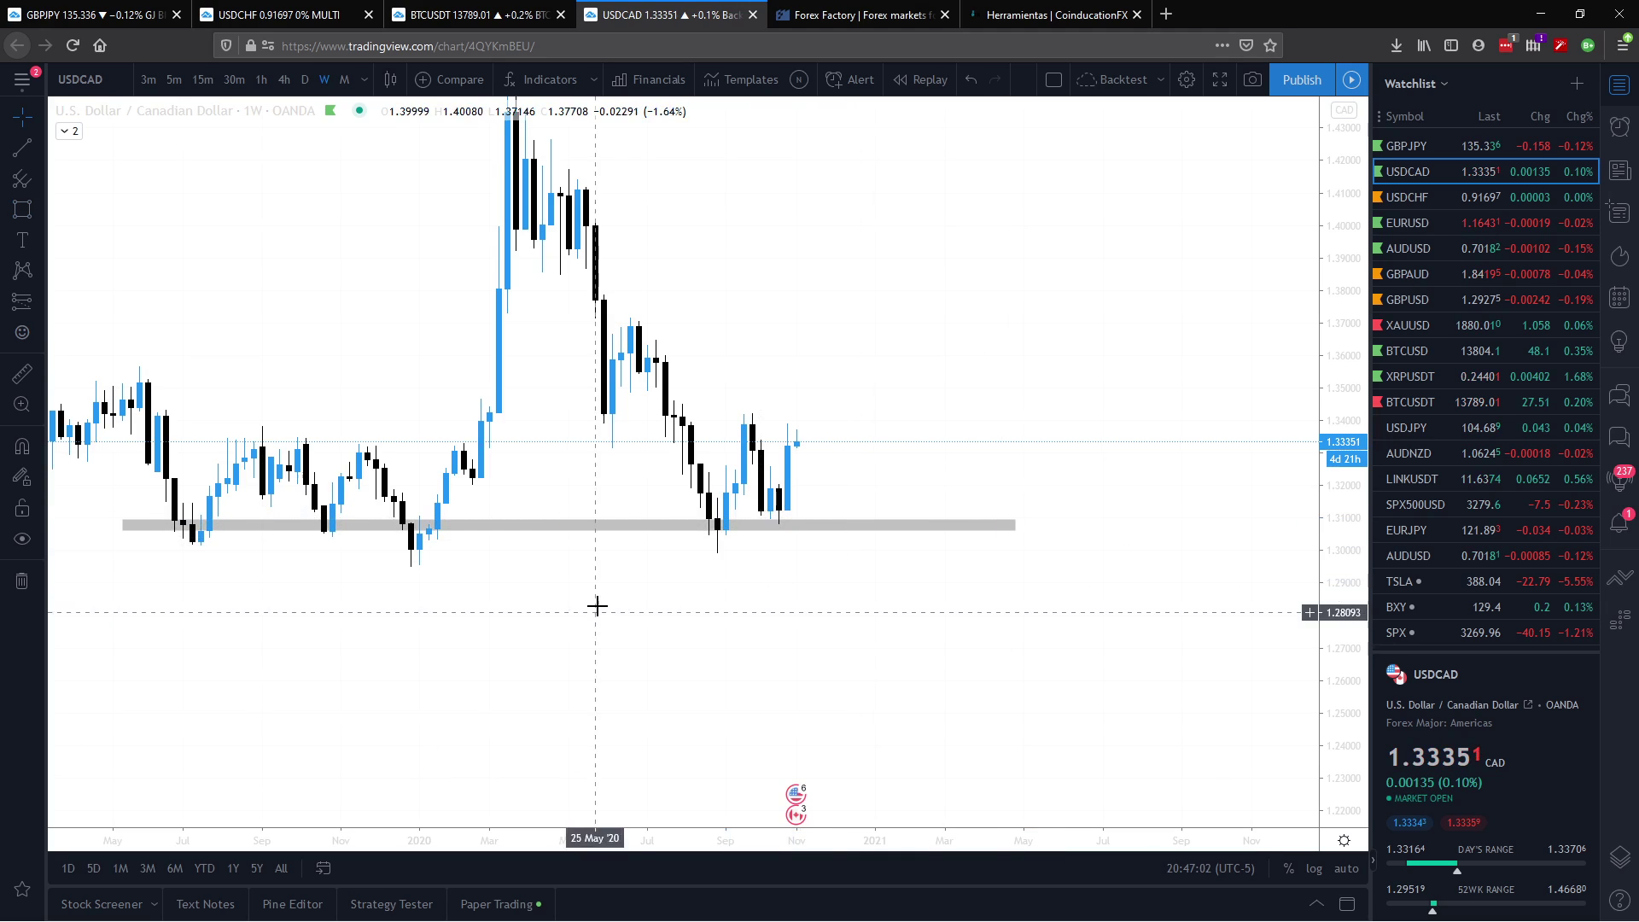
pyautogui.moveTo(975, 420); pyautogui.dragTo(1001, 445)
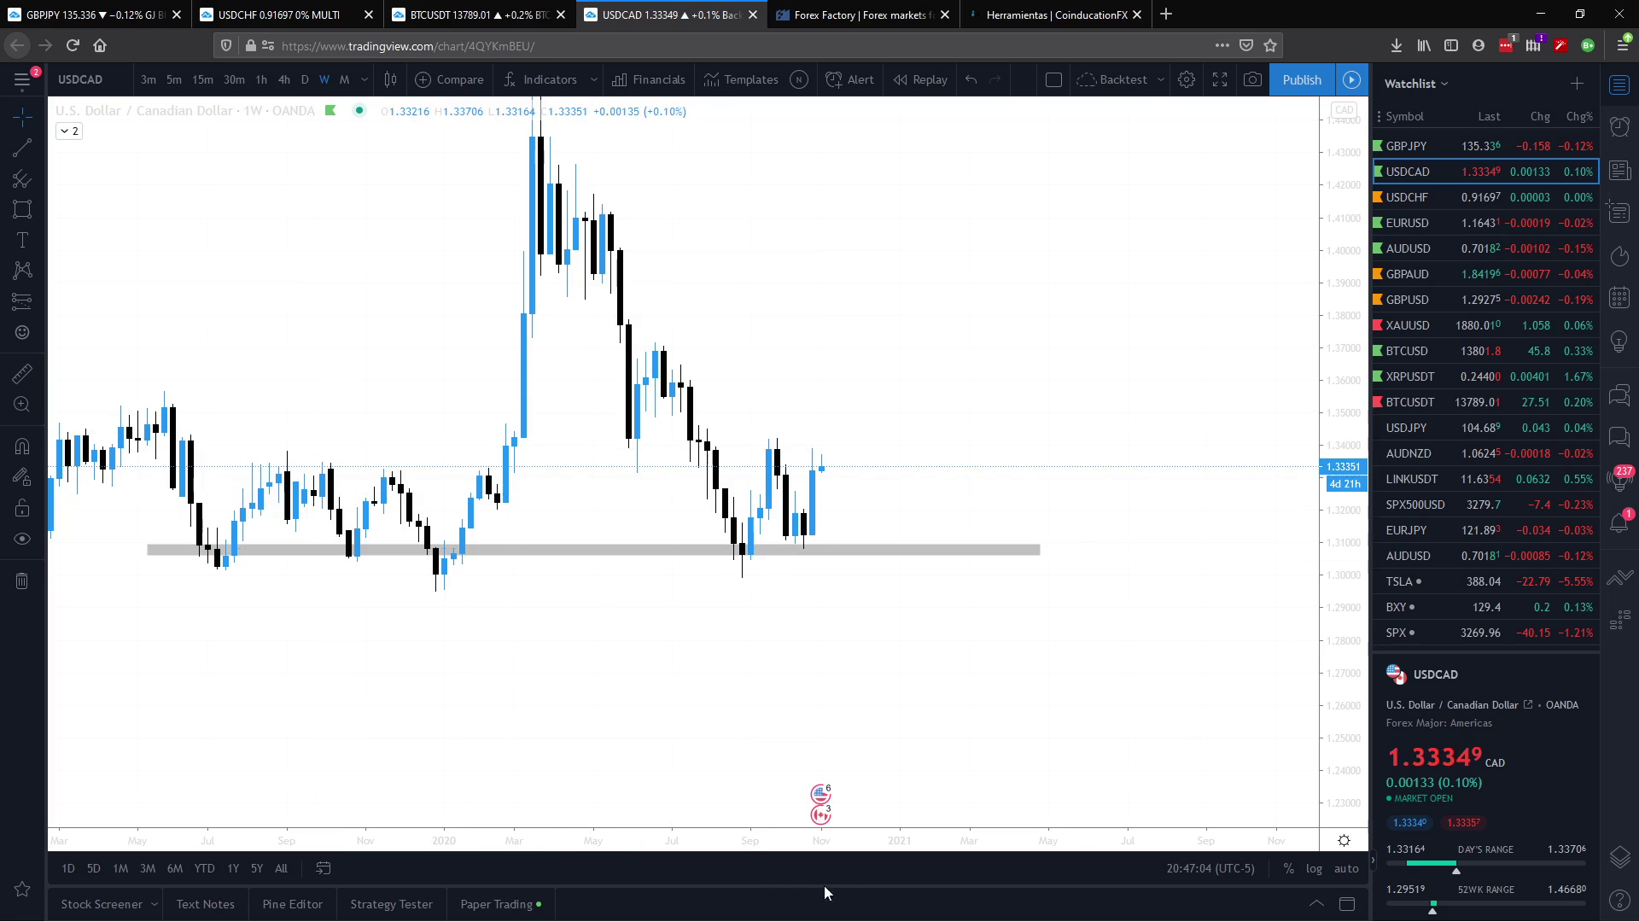
pyautogui.moveTo(734, 849); pyautogui.dragTo(649, 849)
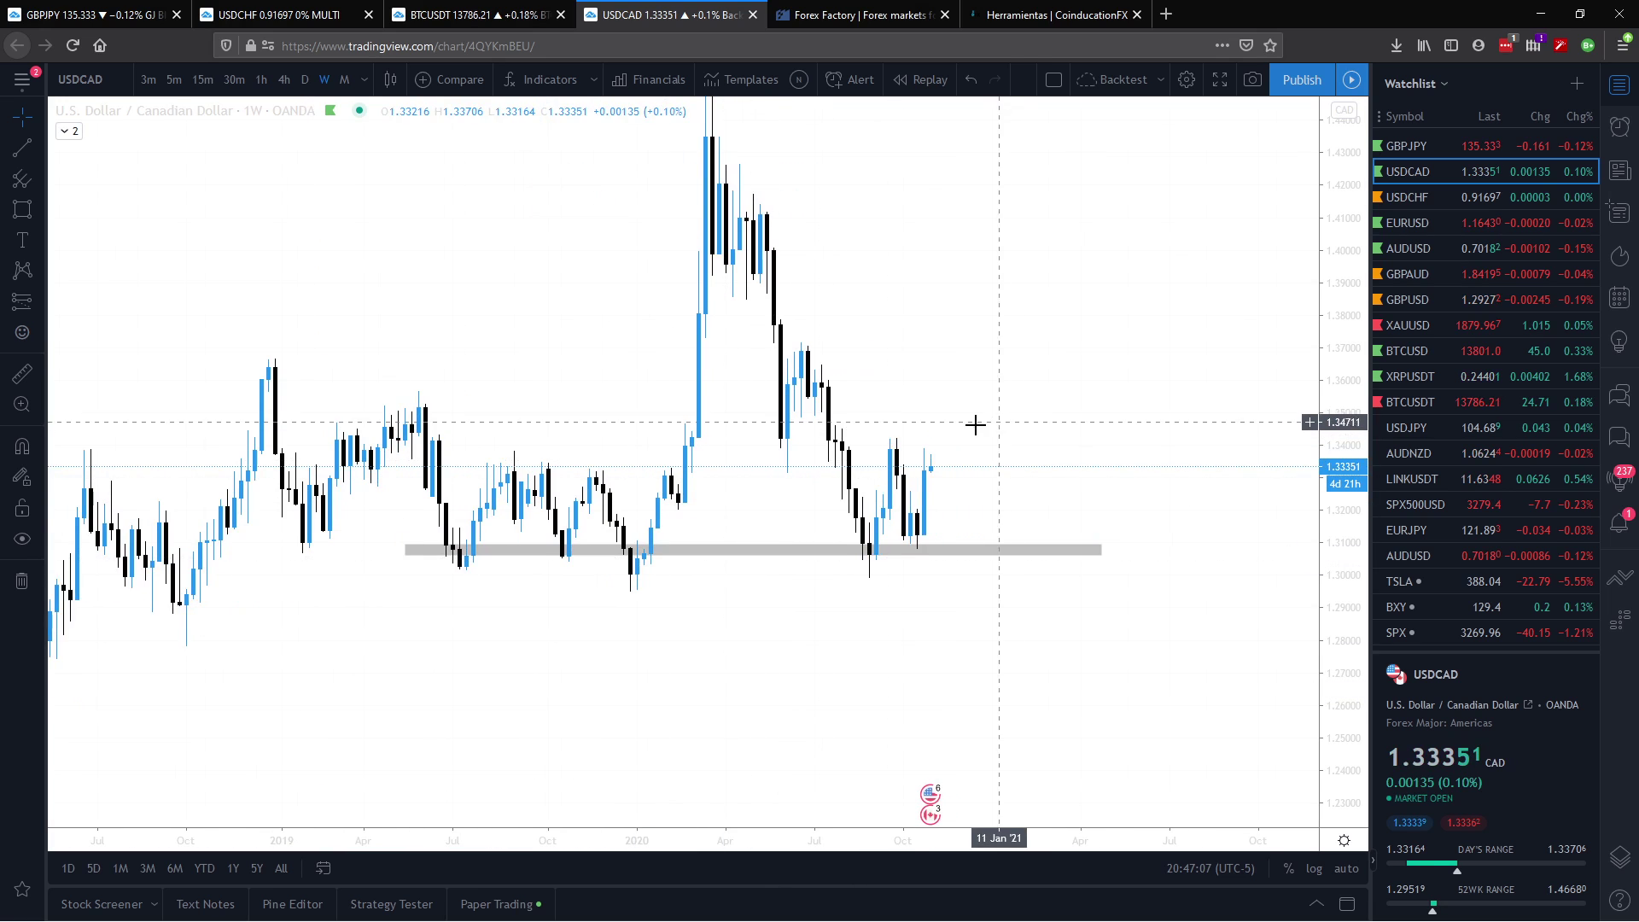
pyautogui.moveTo(978, 425); pyautogui.dragTo(796, 445)
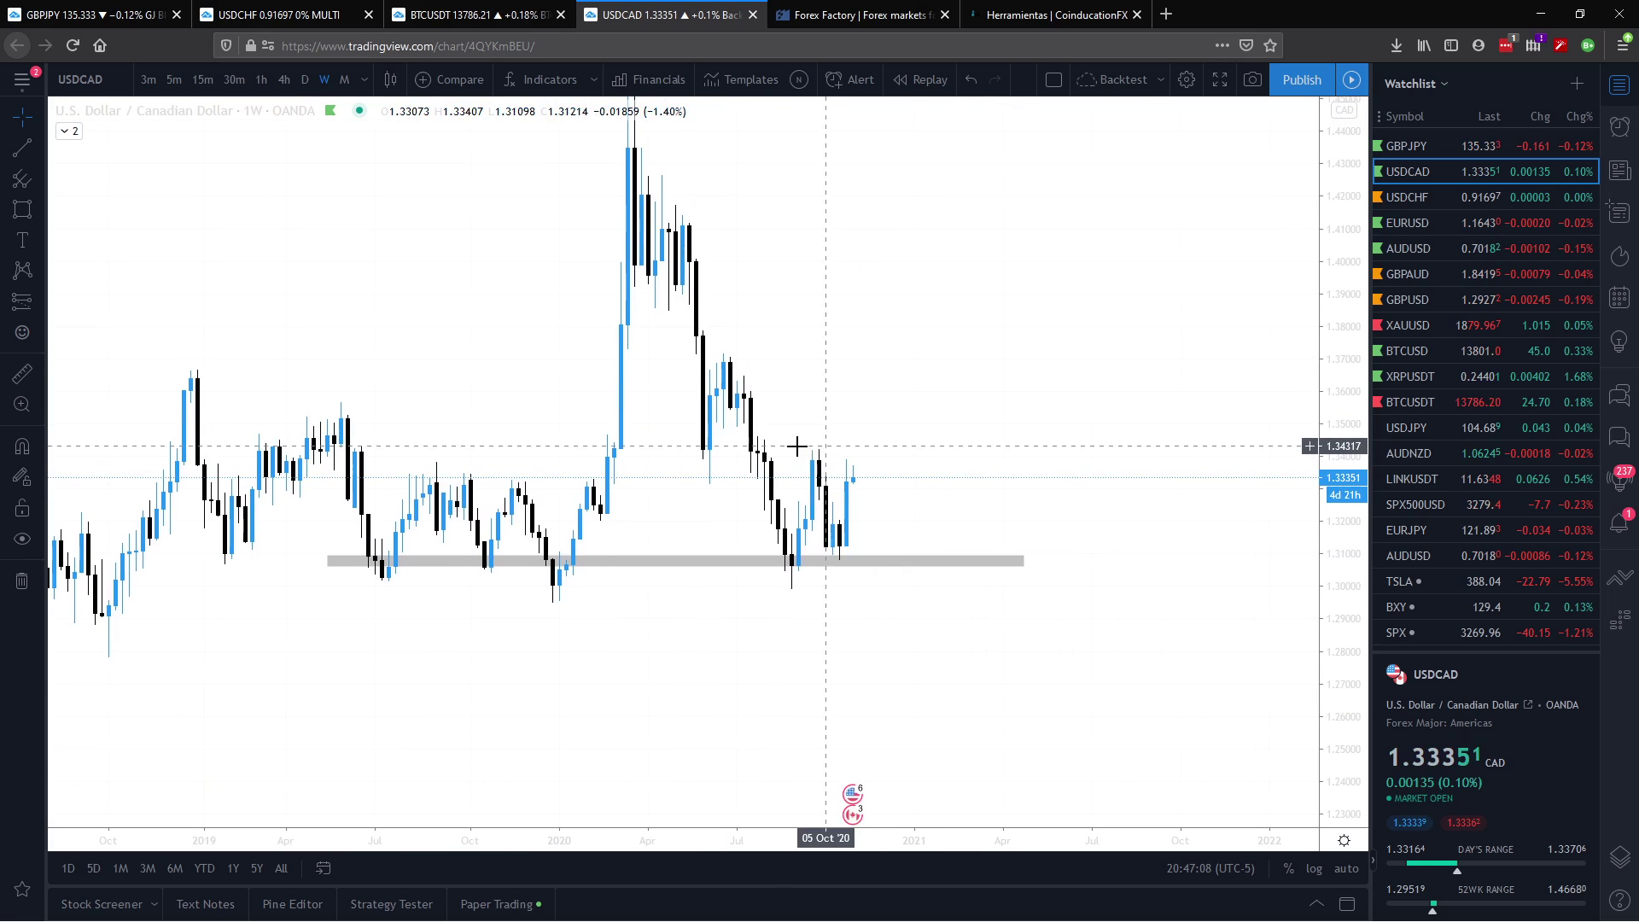
# Step: Draw a thin grey zone near 1.342 extending back to mid-July 2019
pyautogui.click(18, 210)
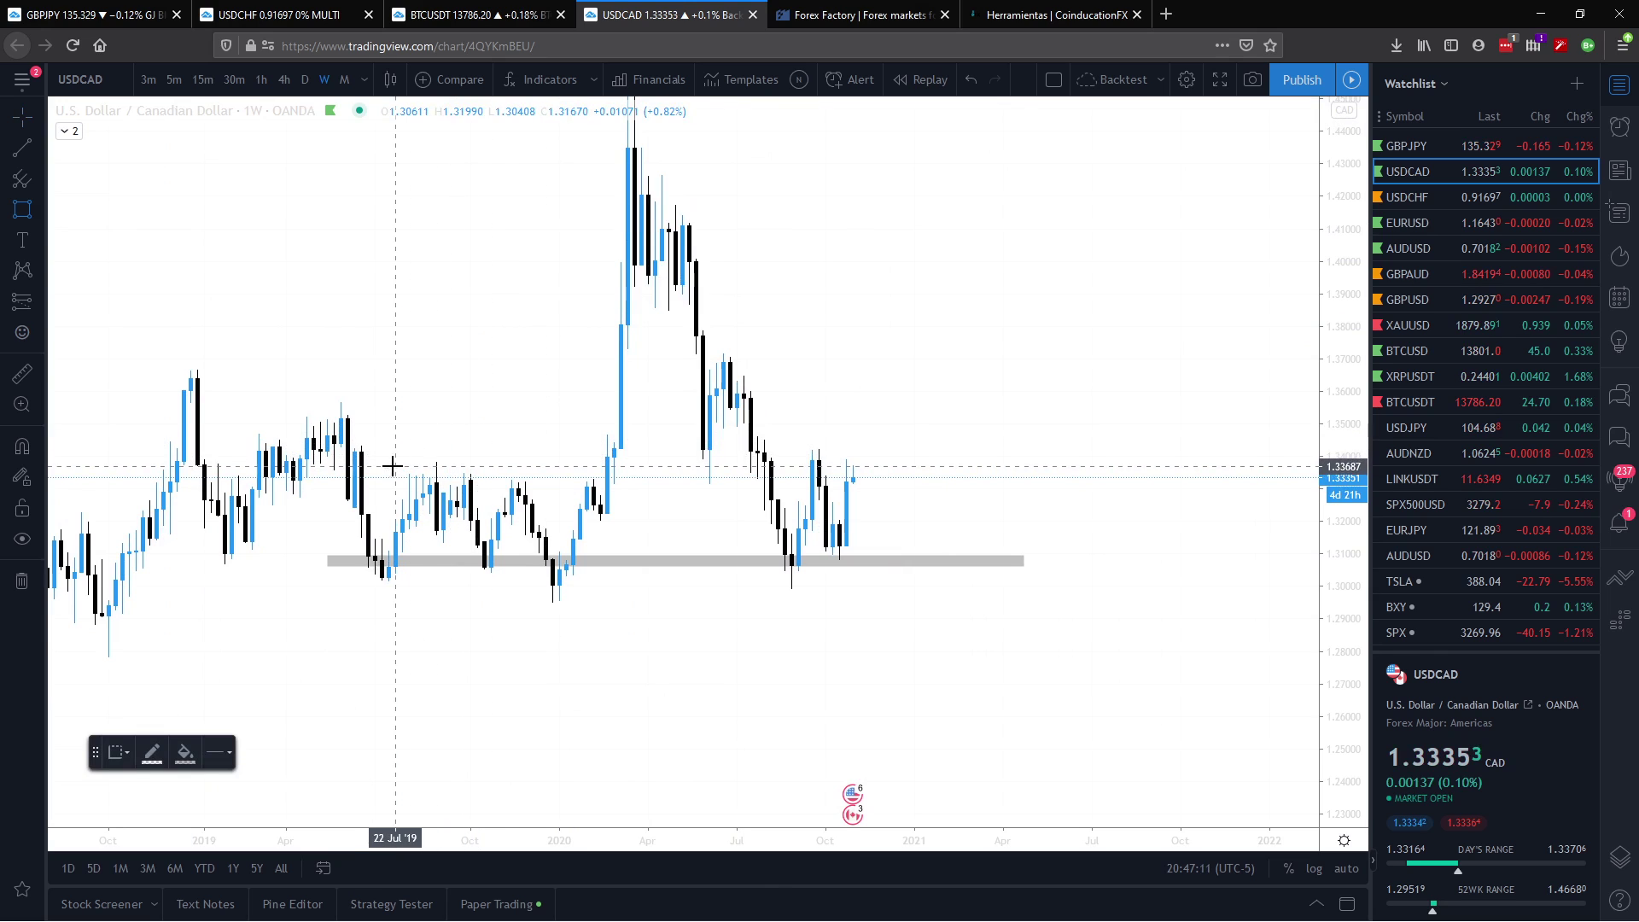
pyautogui.moveTo(383, 456); pyautogui.dragTo(1127, 451)
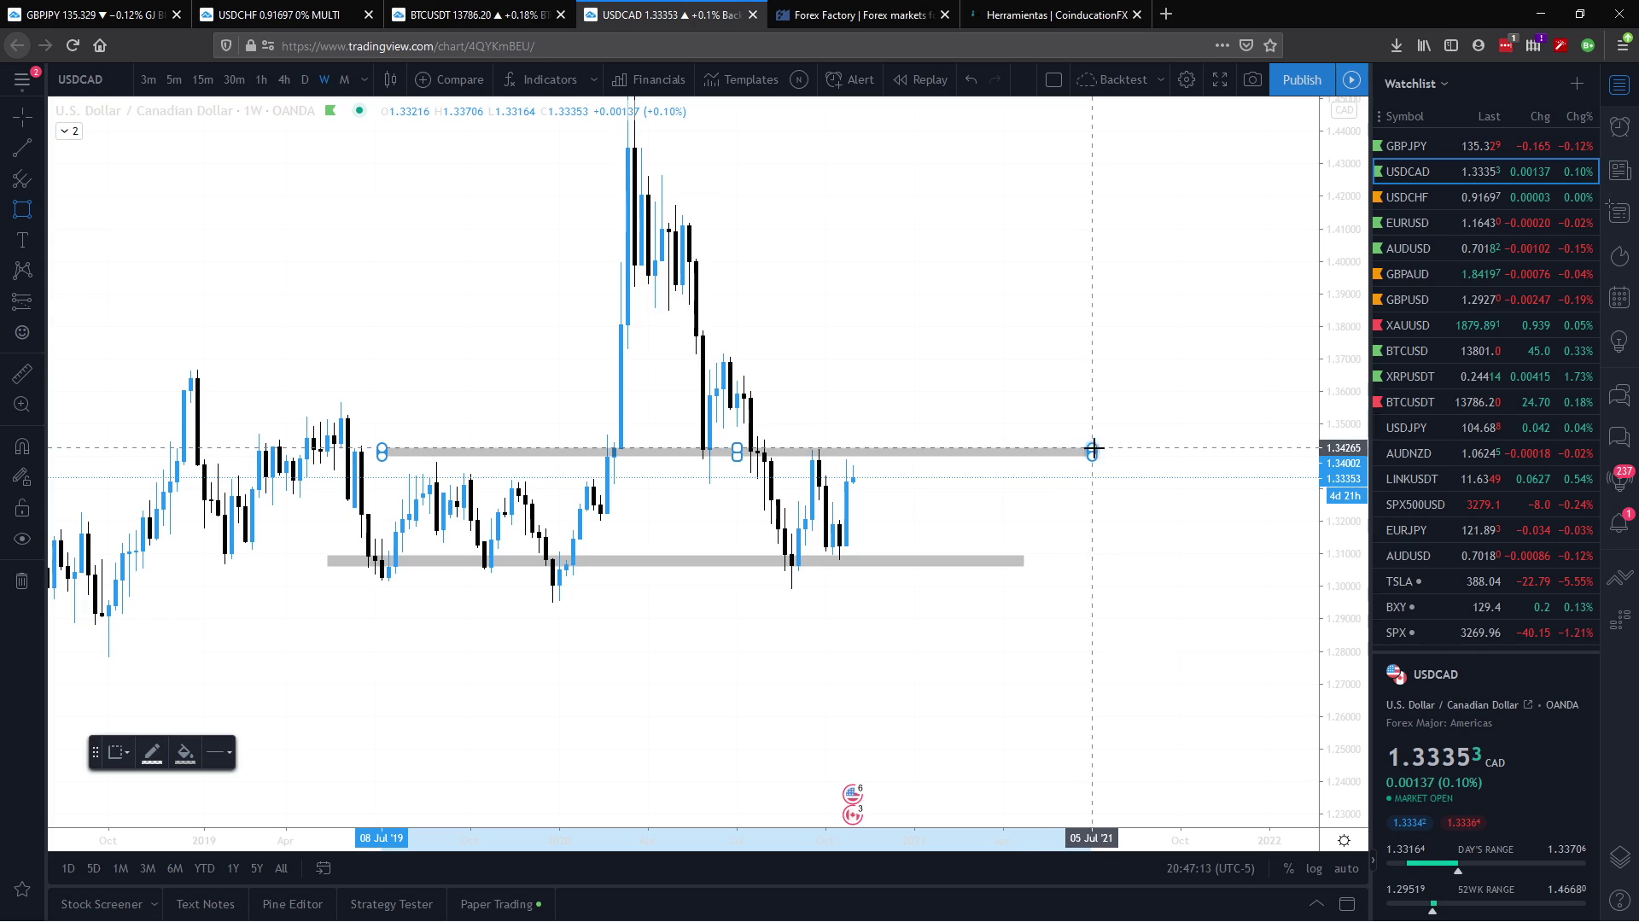
pyautogui.click(1140, 450)
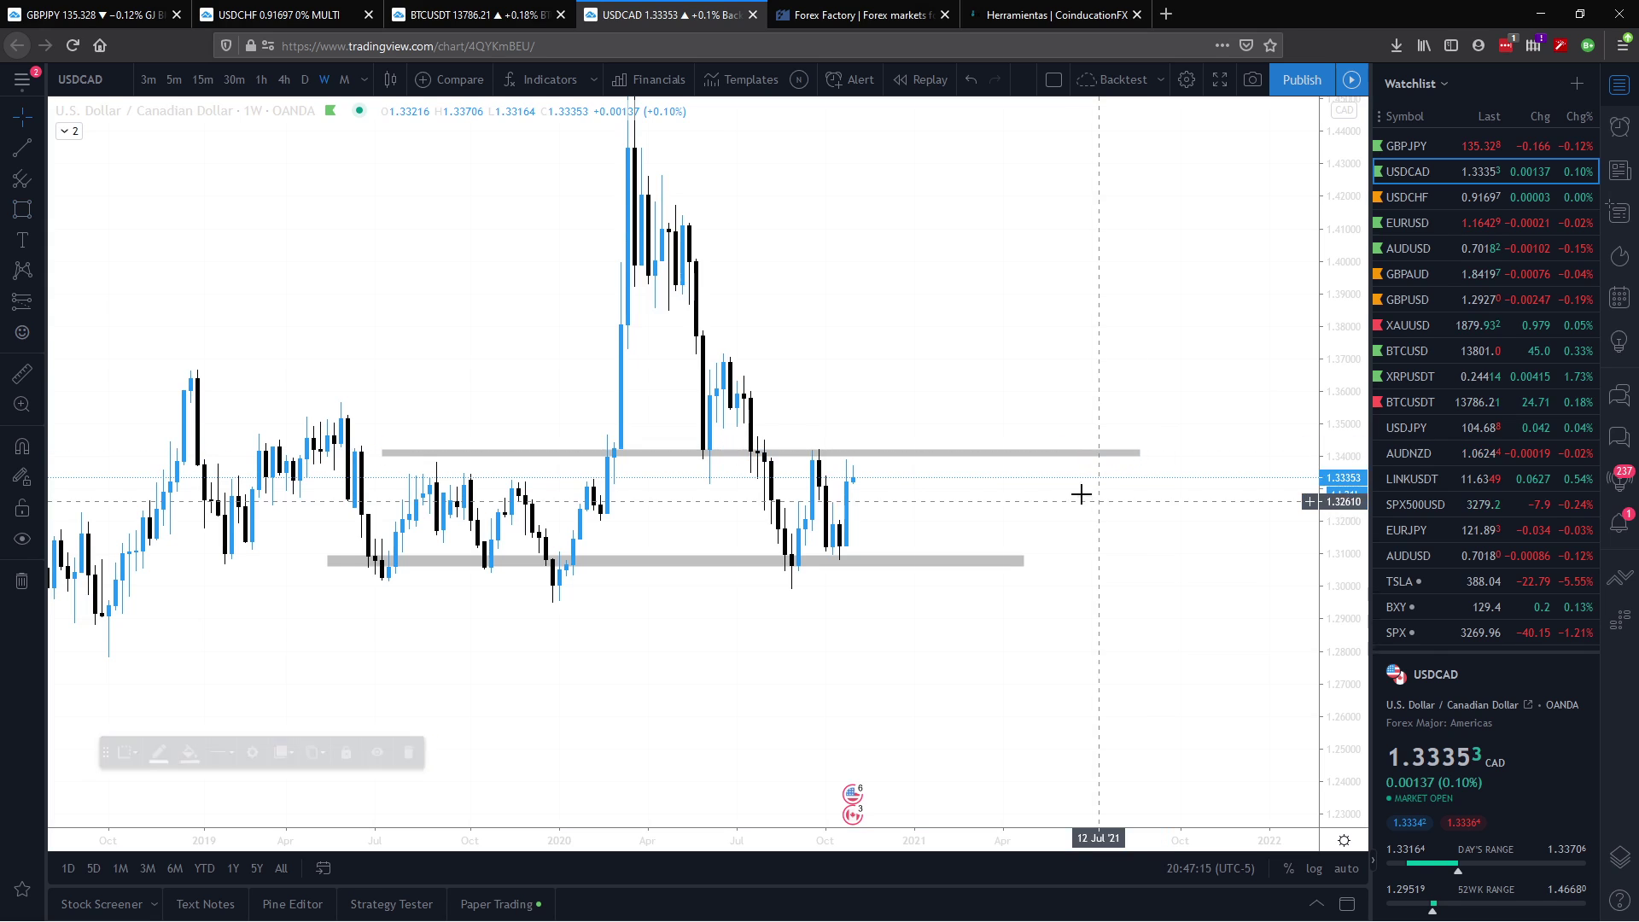
pyautogui.click(1115, 458)
pyautogui.click(1098, 482)
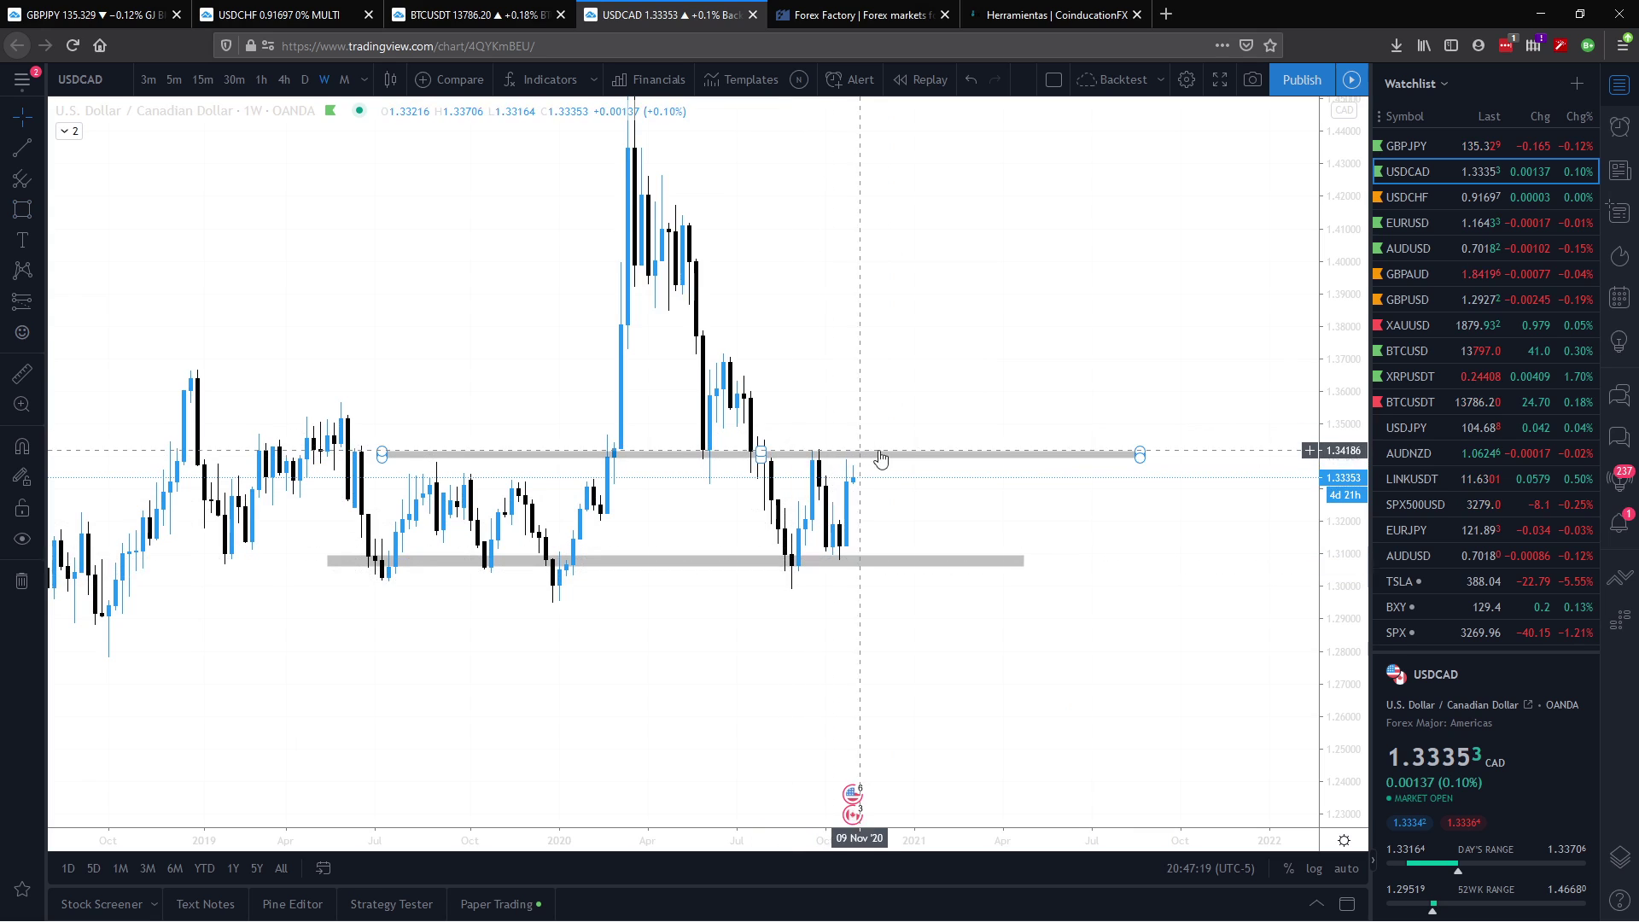
pyautogui.moveTo(380, 459); pyautogui.dragTo(382, 465)
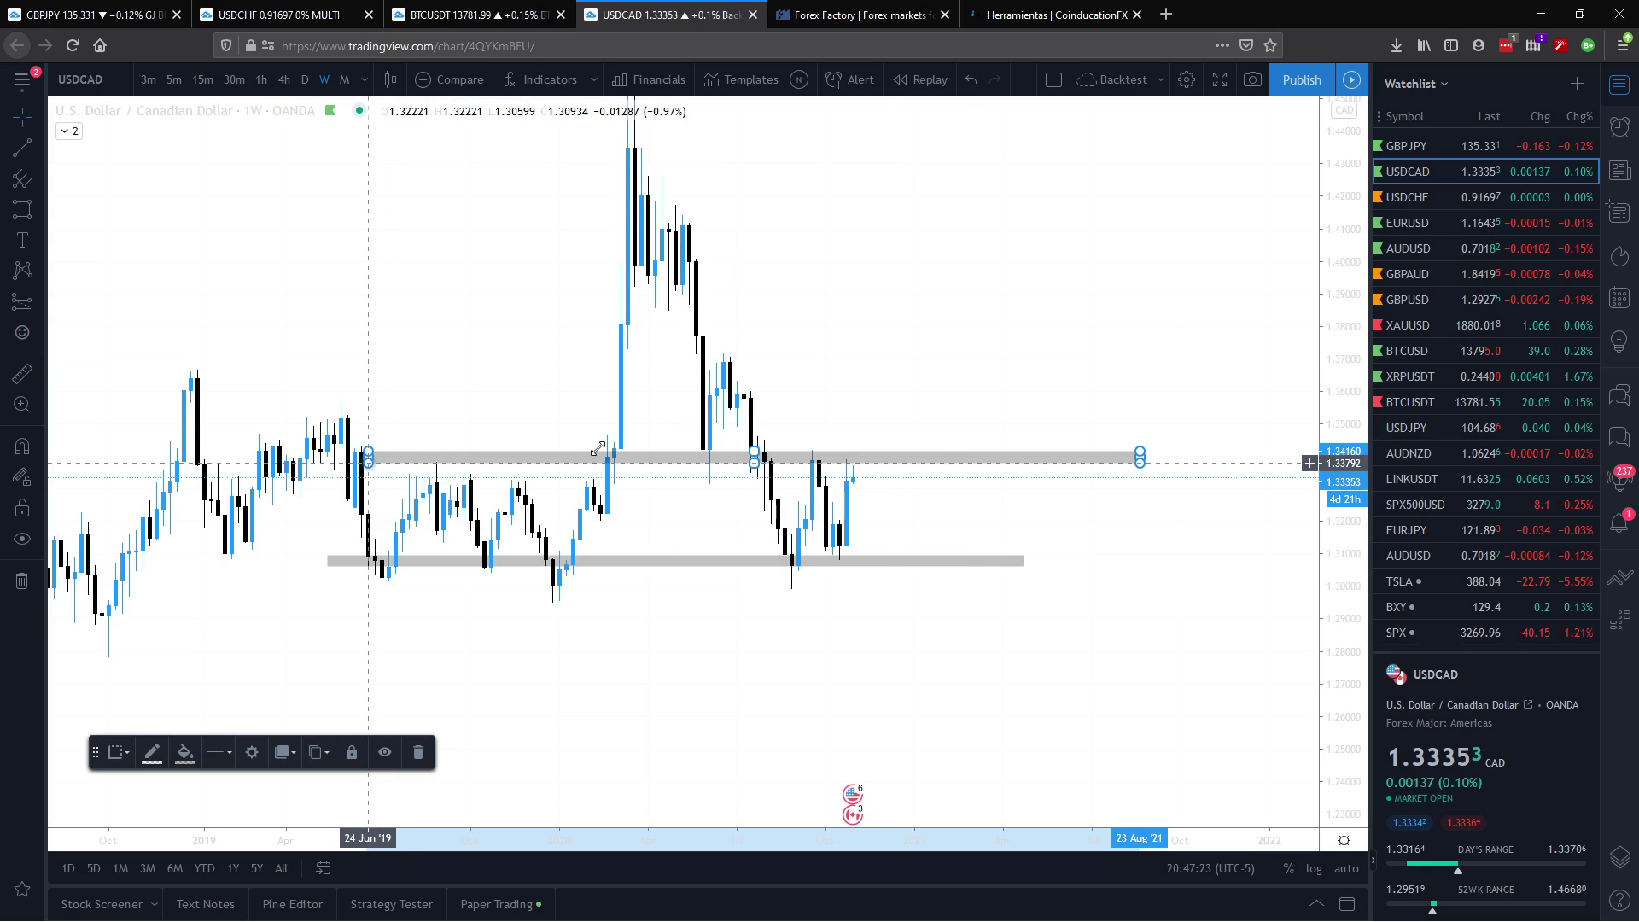
pyautogui.click(980, 424)
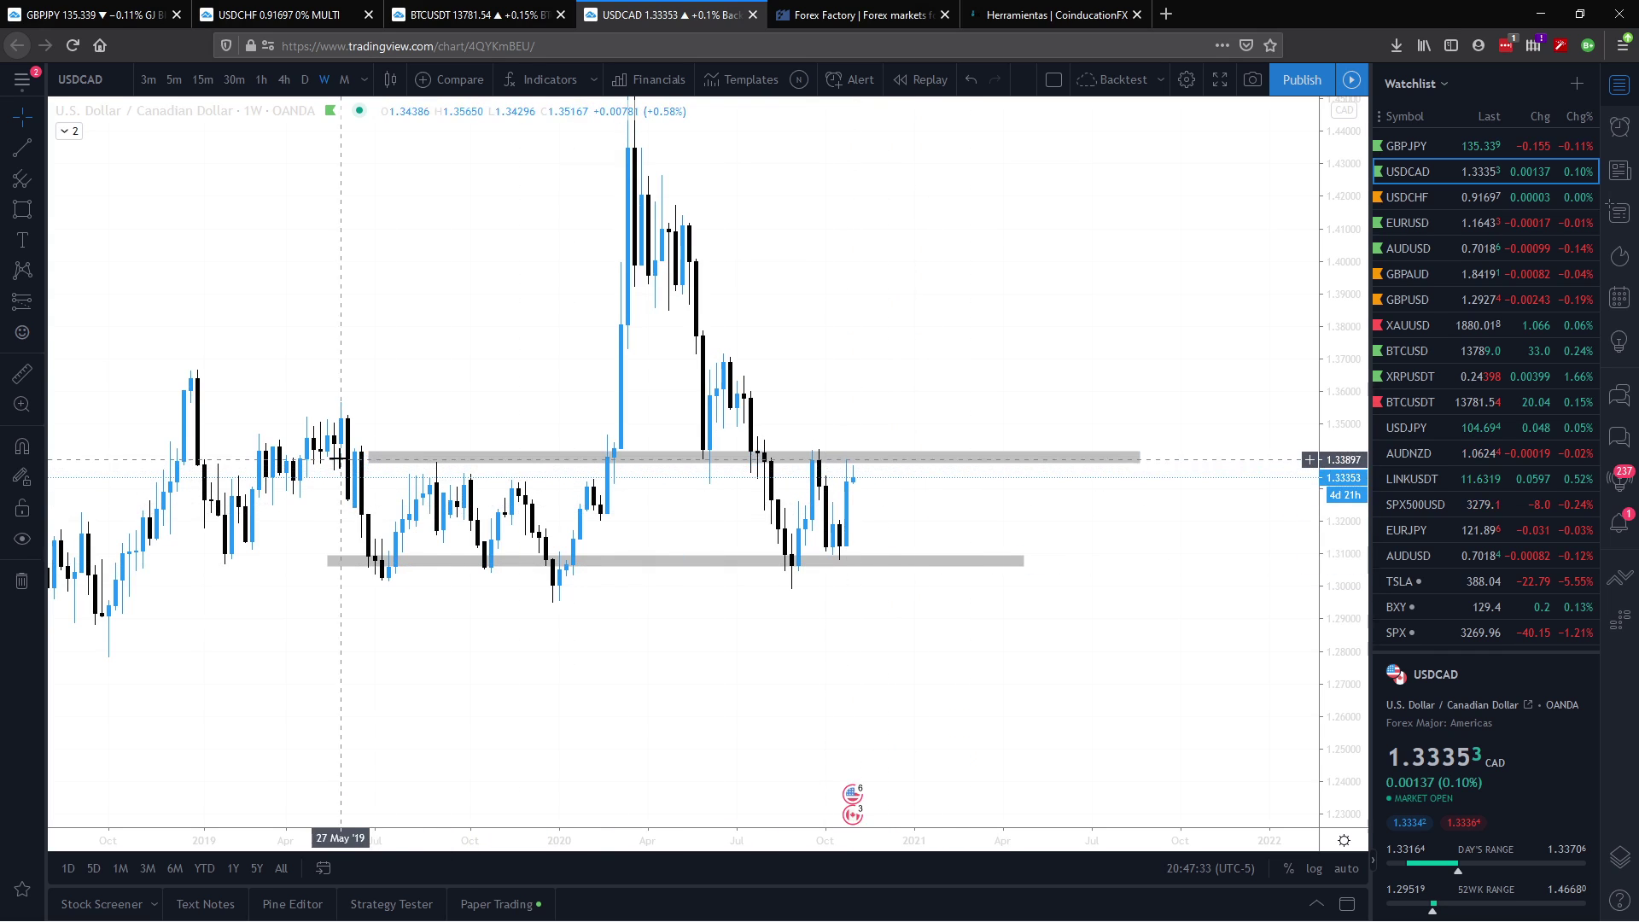
# Step: Switch the chart to the daily timeframe by typing 1D
pyautogui.click(822, 461)
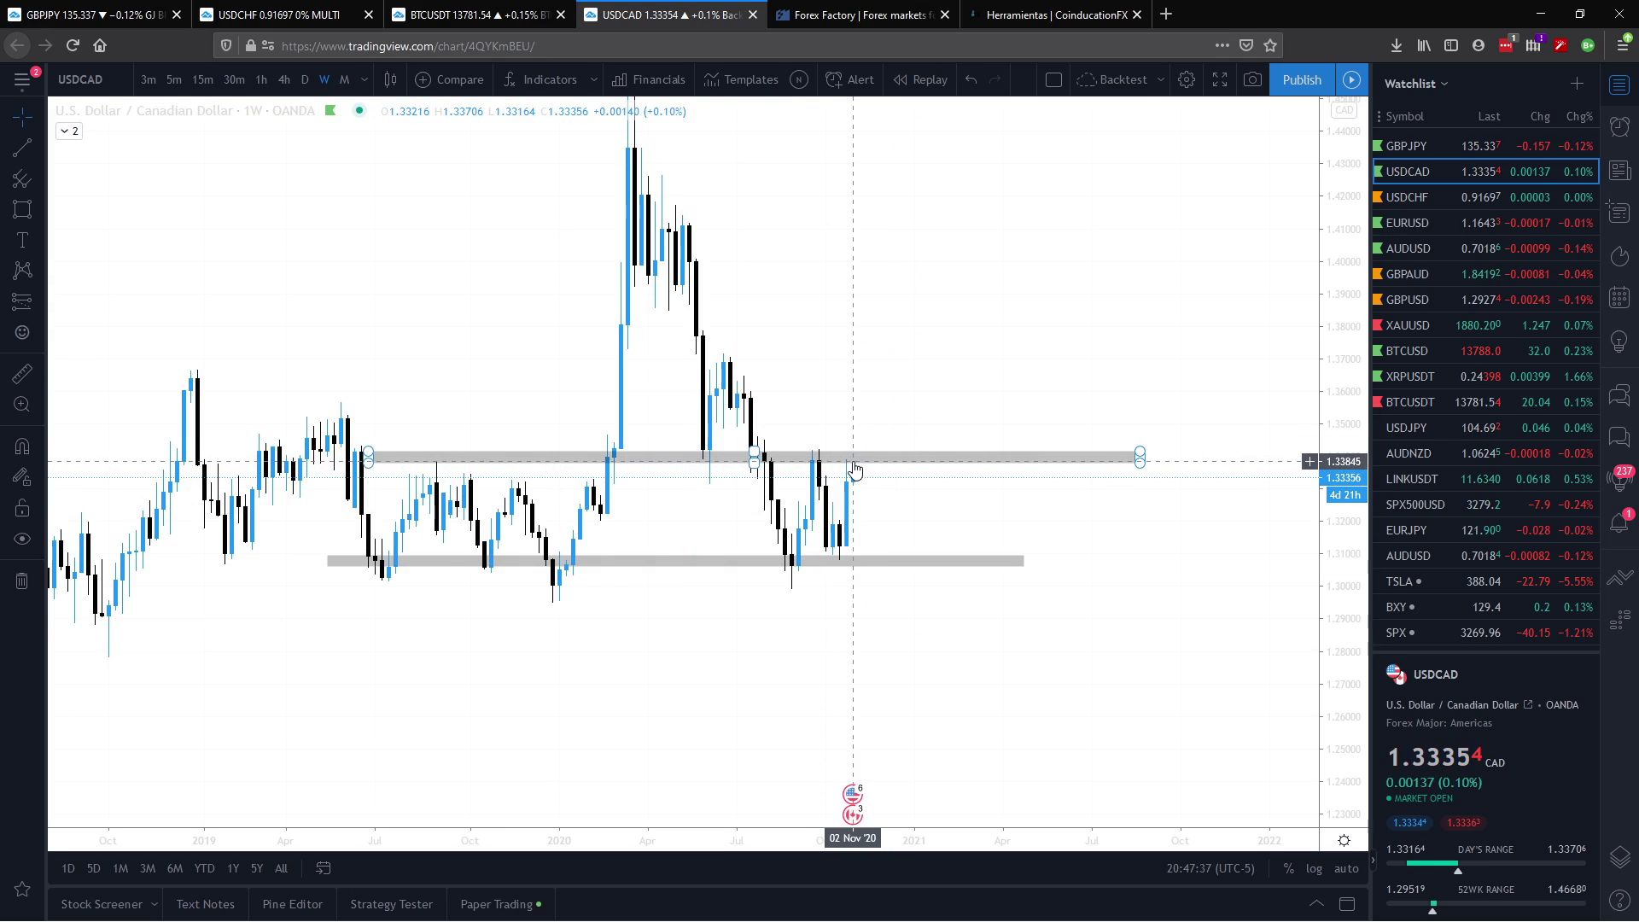
pyautogui.write('1D')
pyautogui.press('Return')
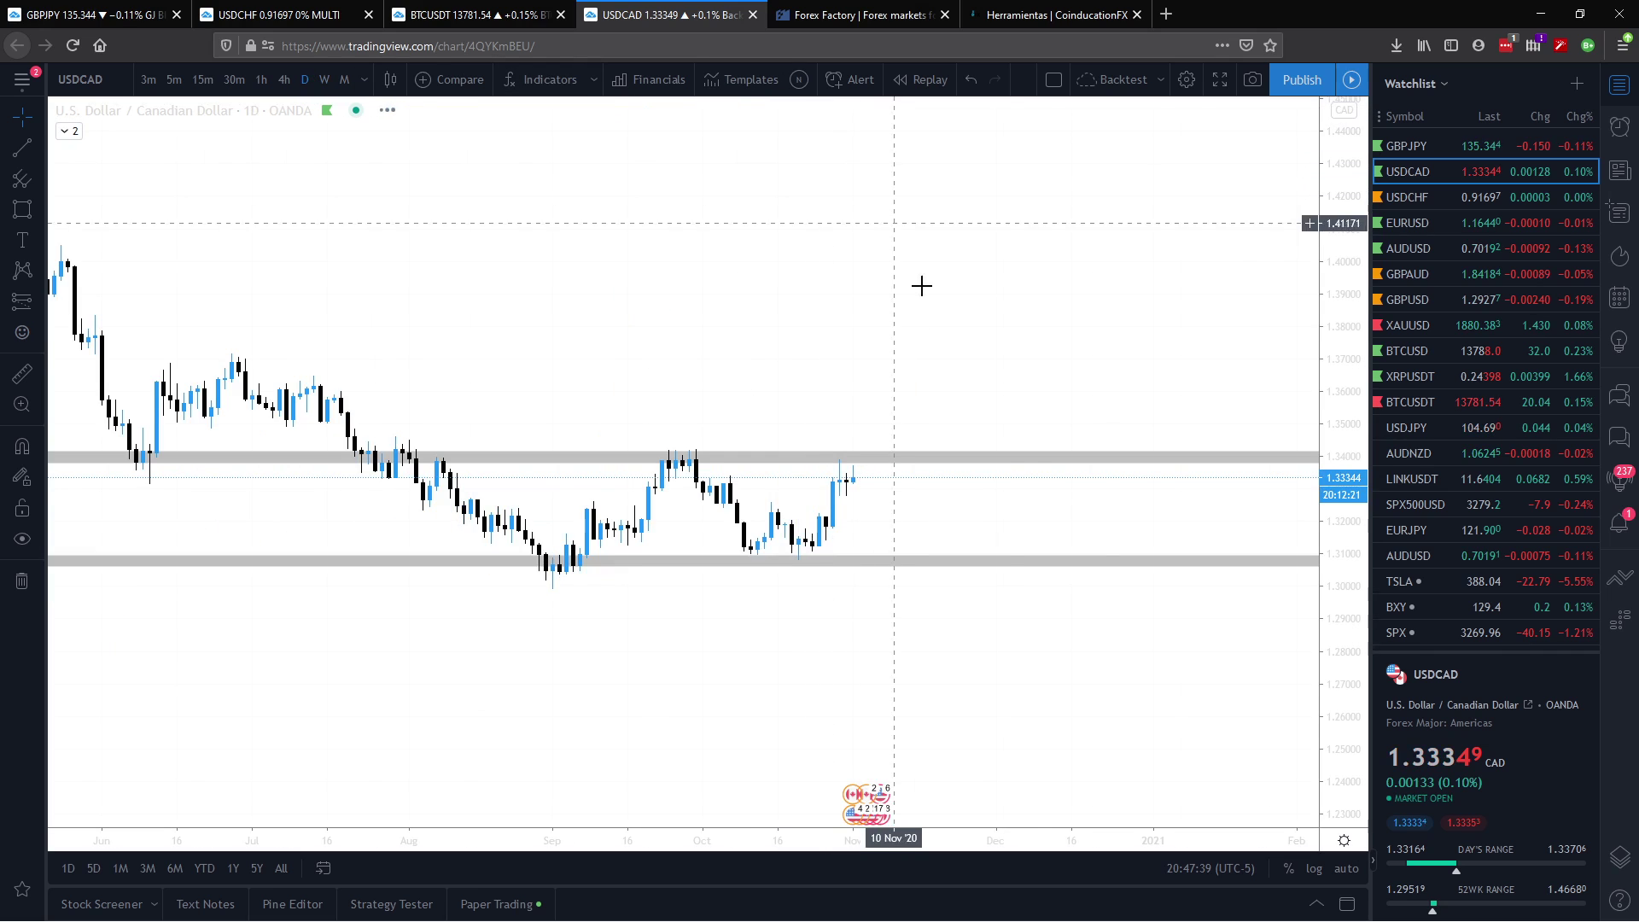
# Step: Draw a trend line from the late-September high near 1.342 down to about 1.30 in November
pyautogui.moveTo(1363, 658); pyautogui.dragTo(965, 495)
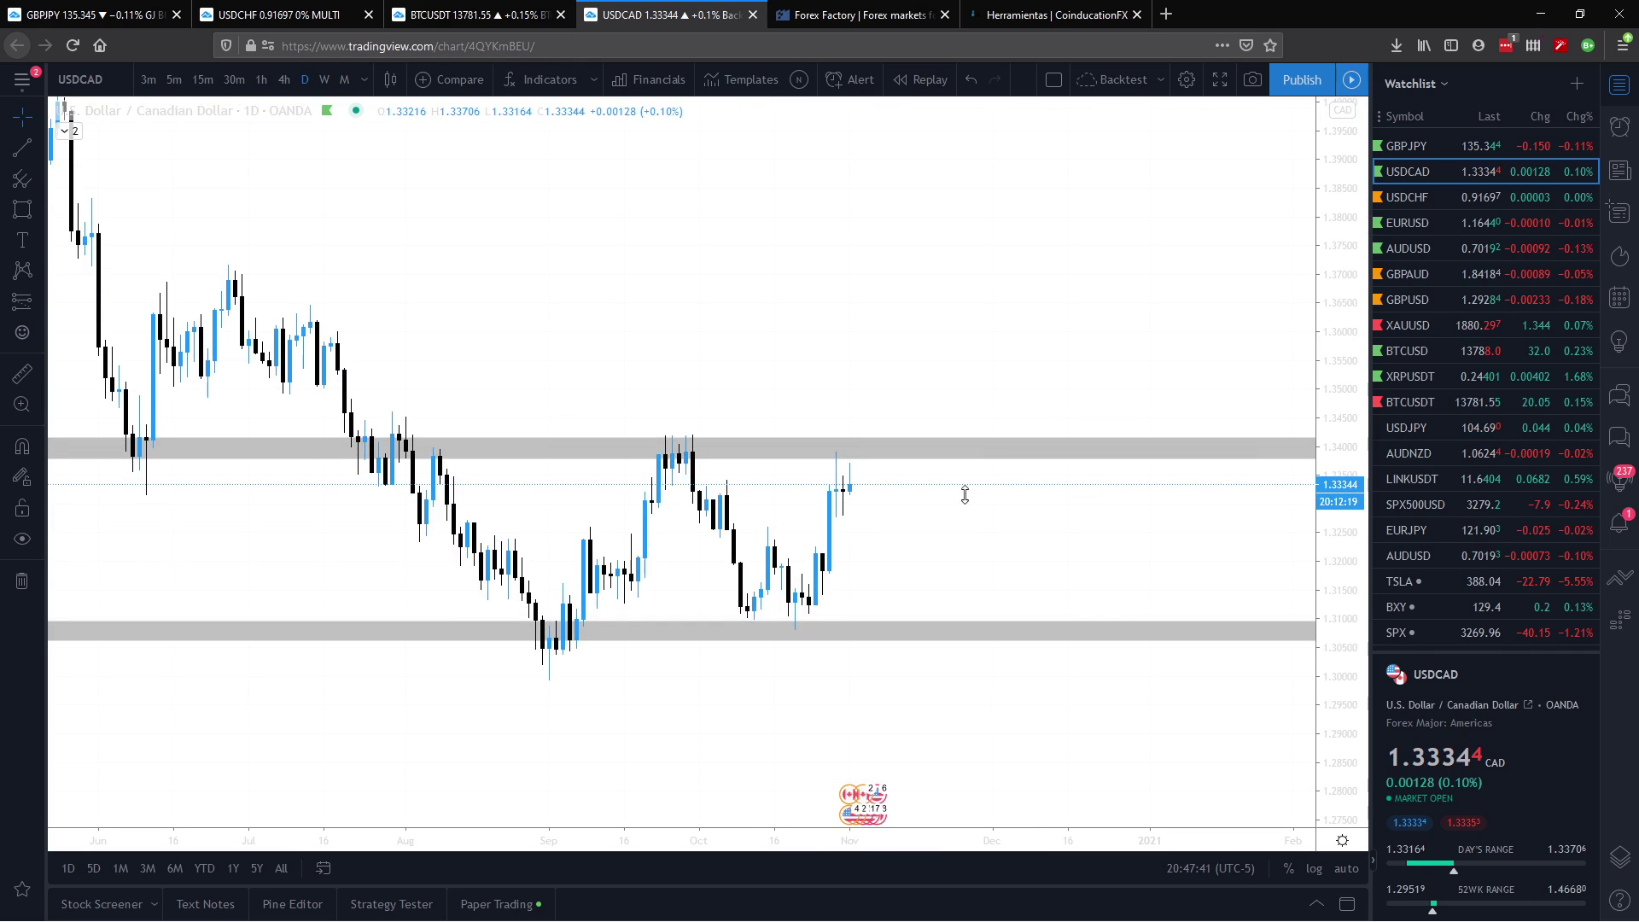
pyautogui.moveTo(954, 566); pyautogui.dragTo(885, 459)
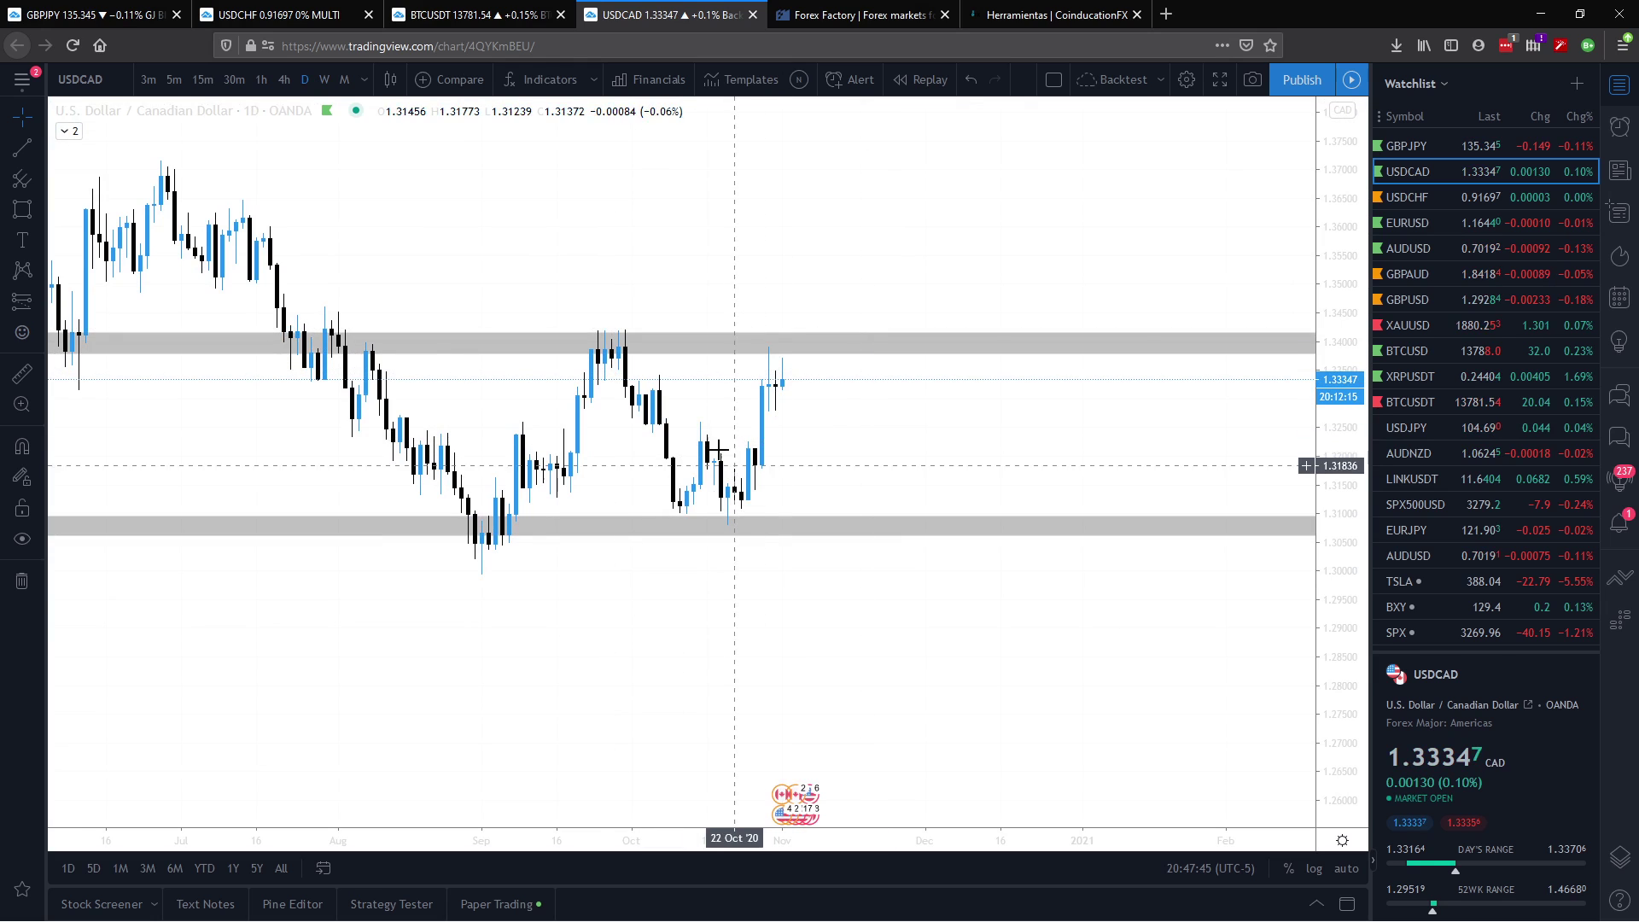
pyautogui.scroll(3, 599, 861)
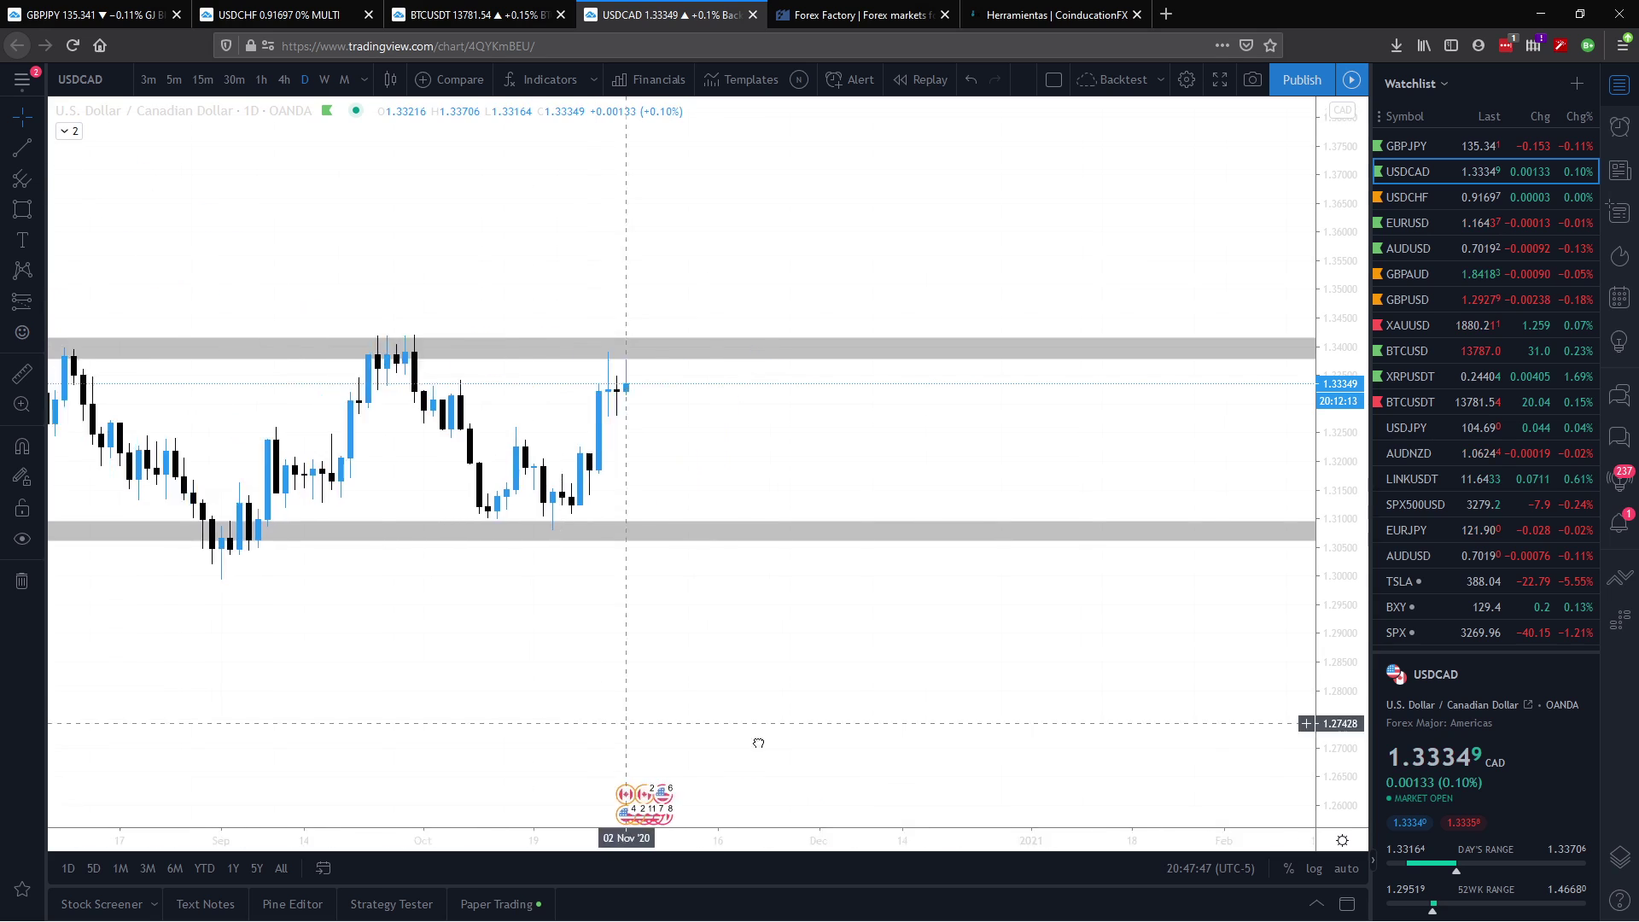
pyautogui.moveTo(757, 743)
pyautogui.mouseDown()
pyautogui.moveTo(865, 500)
pyautogui.moveTo(895, 525)
pyautogui.mouseUp()
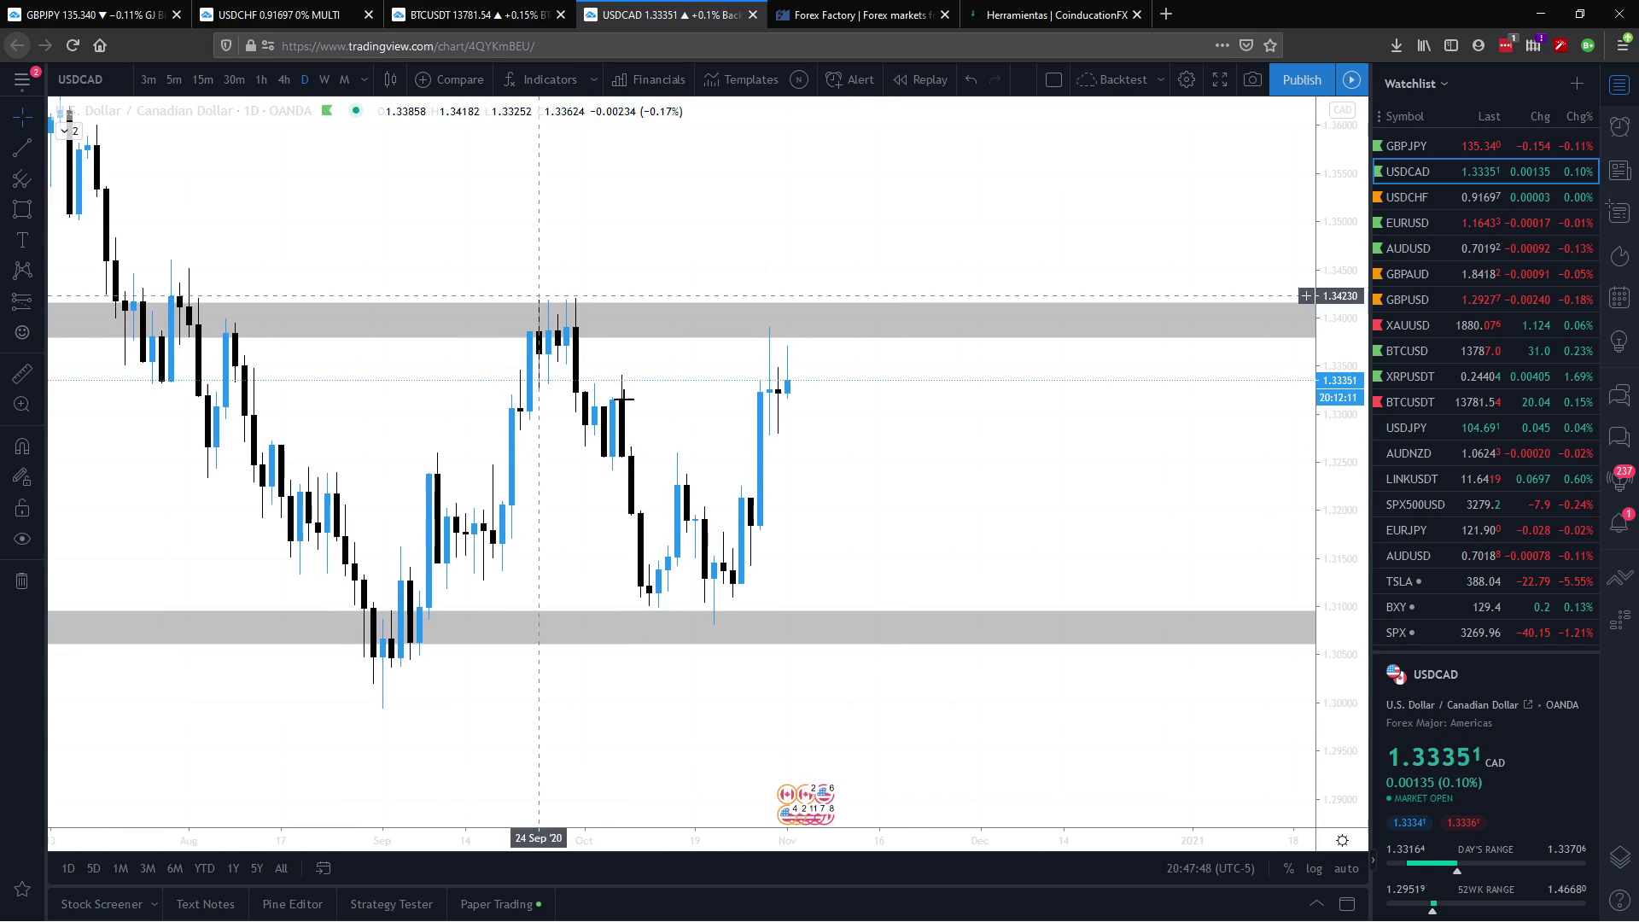
pyautogui.click(12, 143)
pyautogui.click(106, 160)
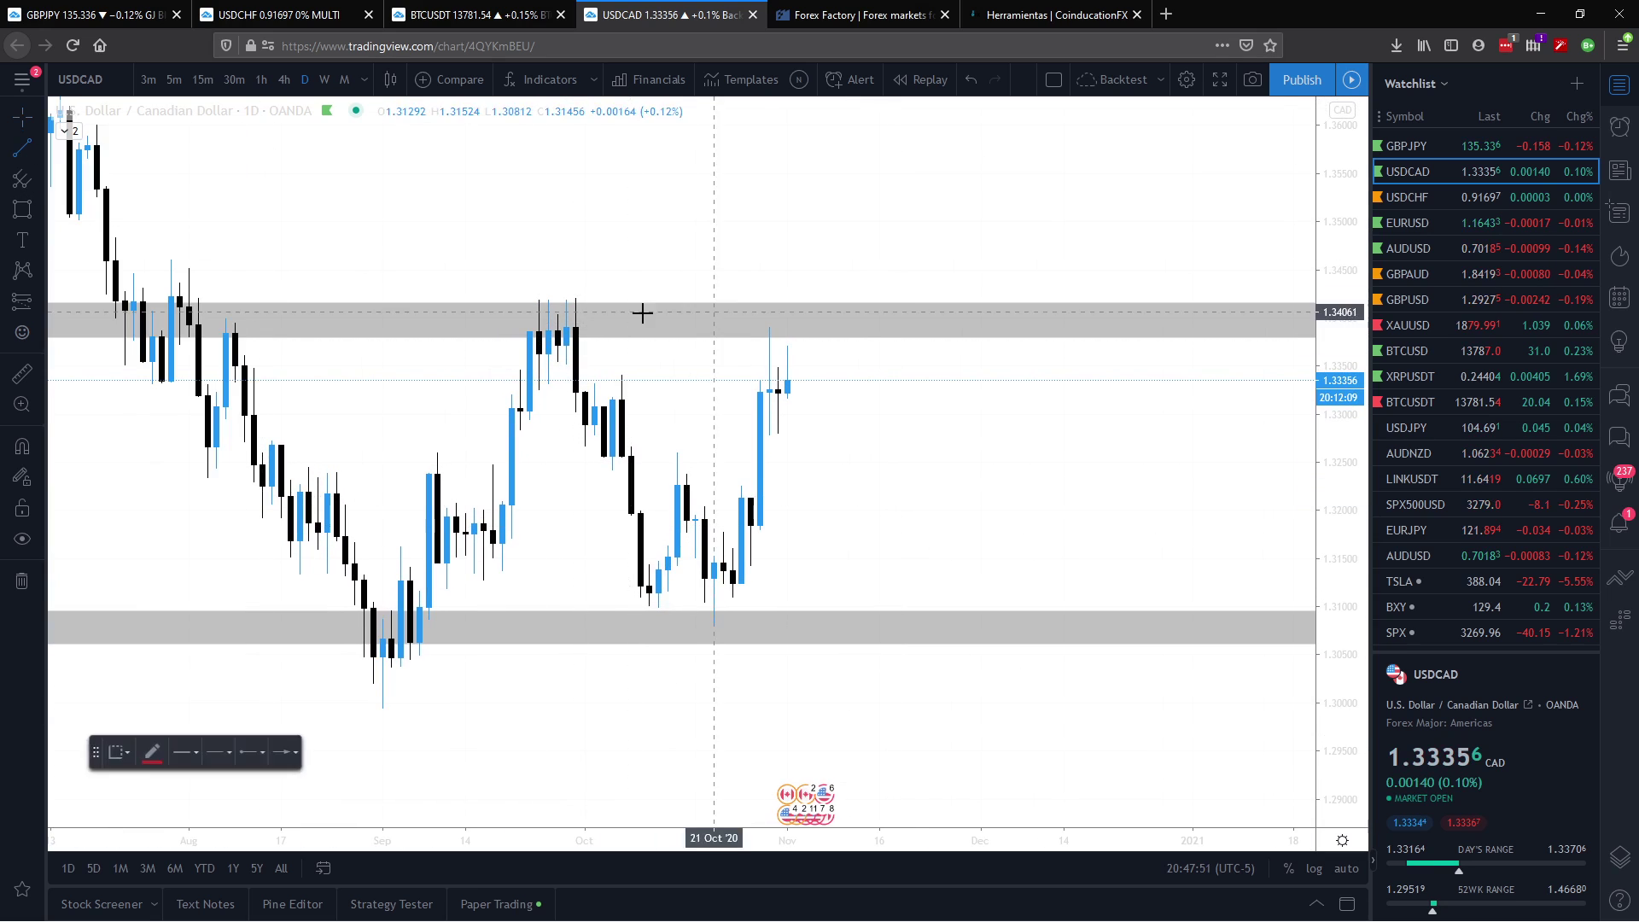
pyautogui.click(575, 296)
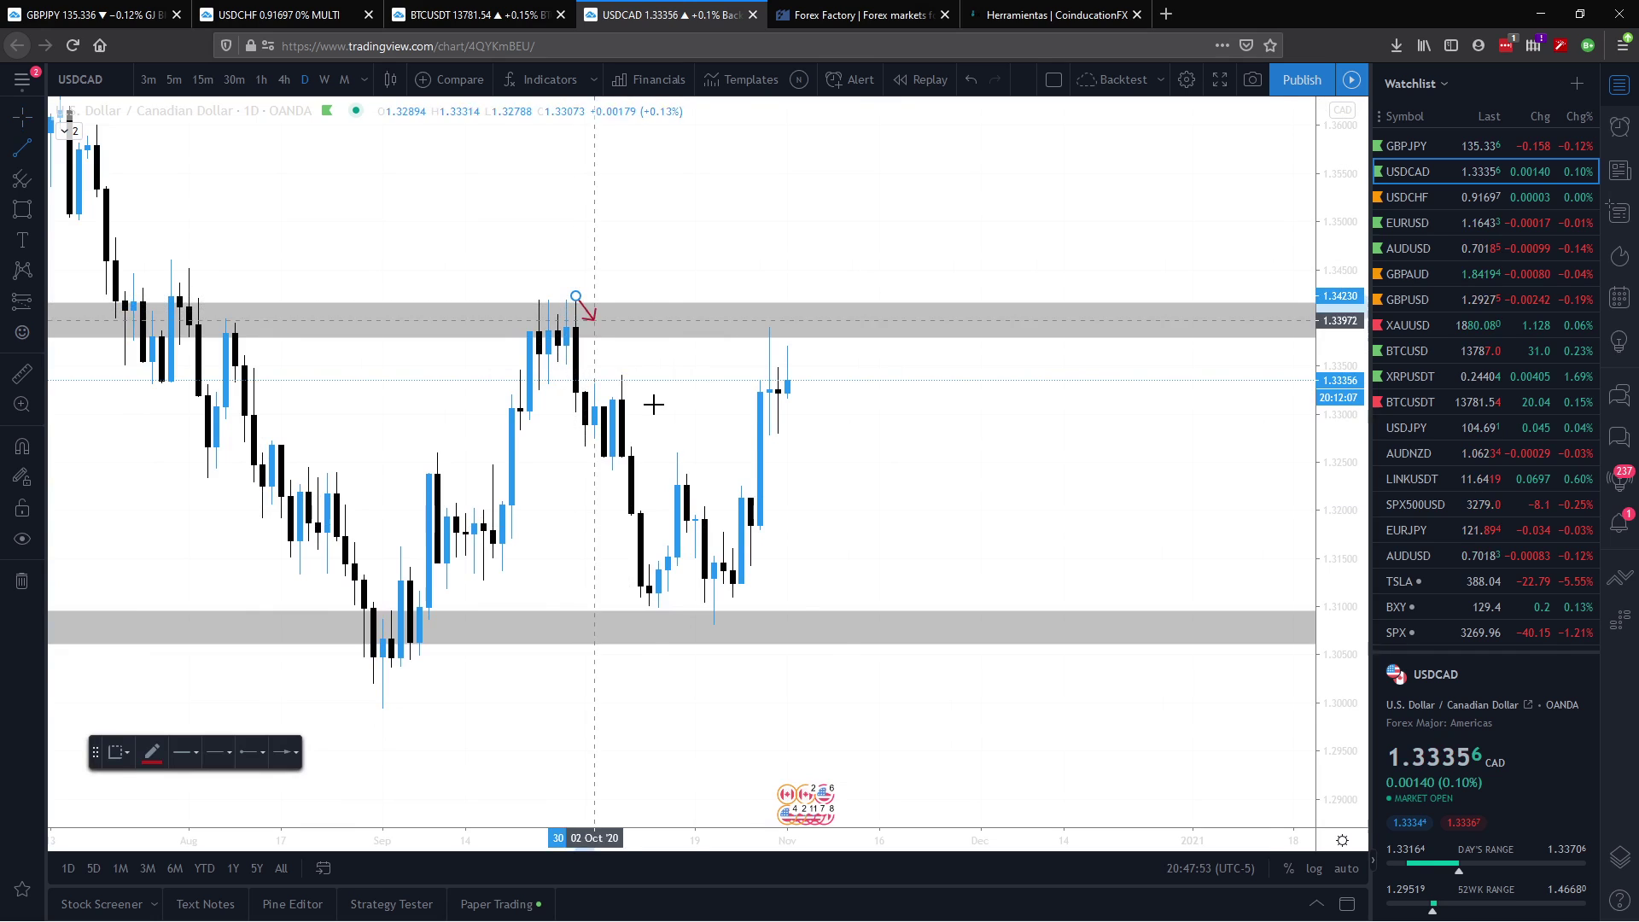
pyautogui.click(841, 708)
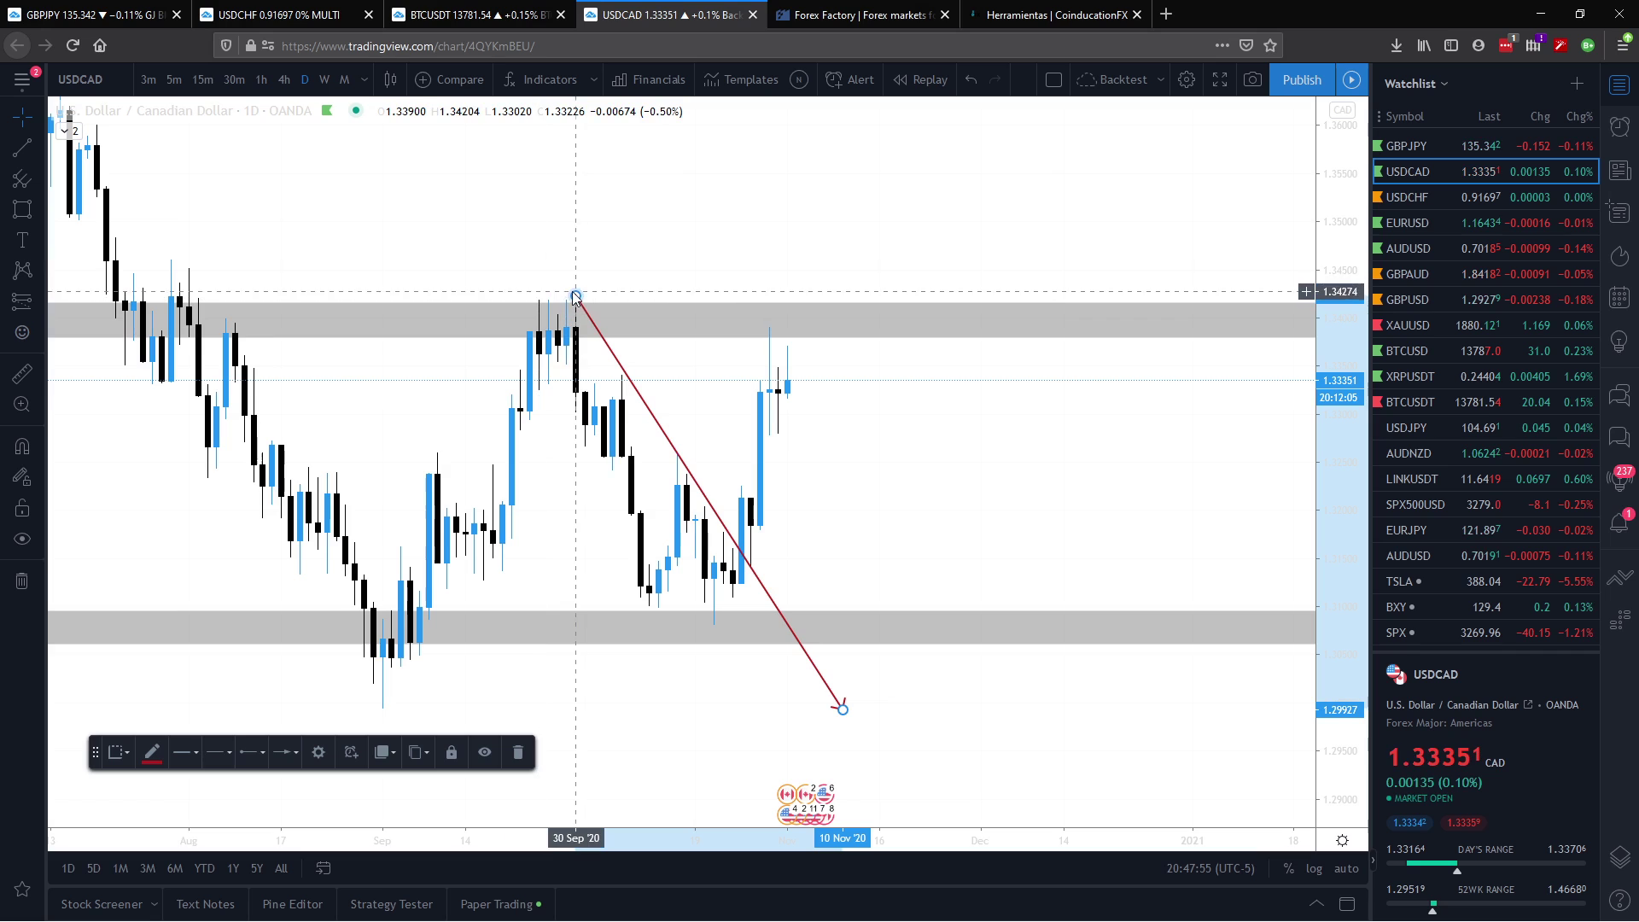
pyautogui.moveTo(561, 290); pyautogui.dragTo(568, 290)
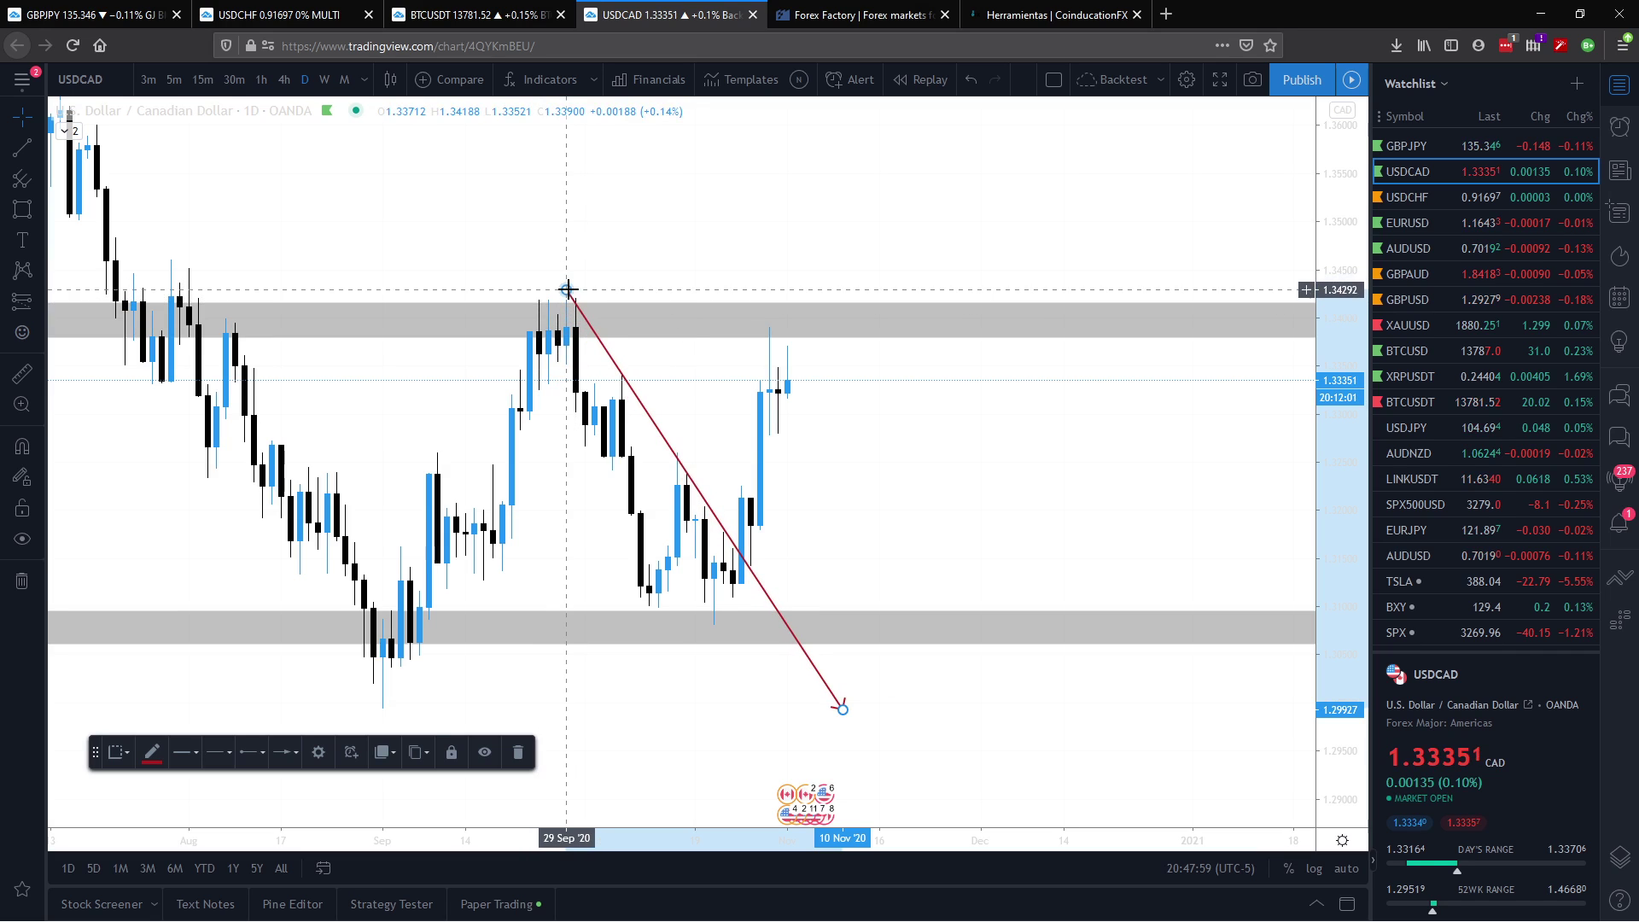
pyautogui.moveTo(926, 630); pyautogui.dragTo(882, 516)
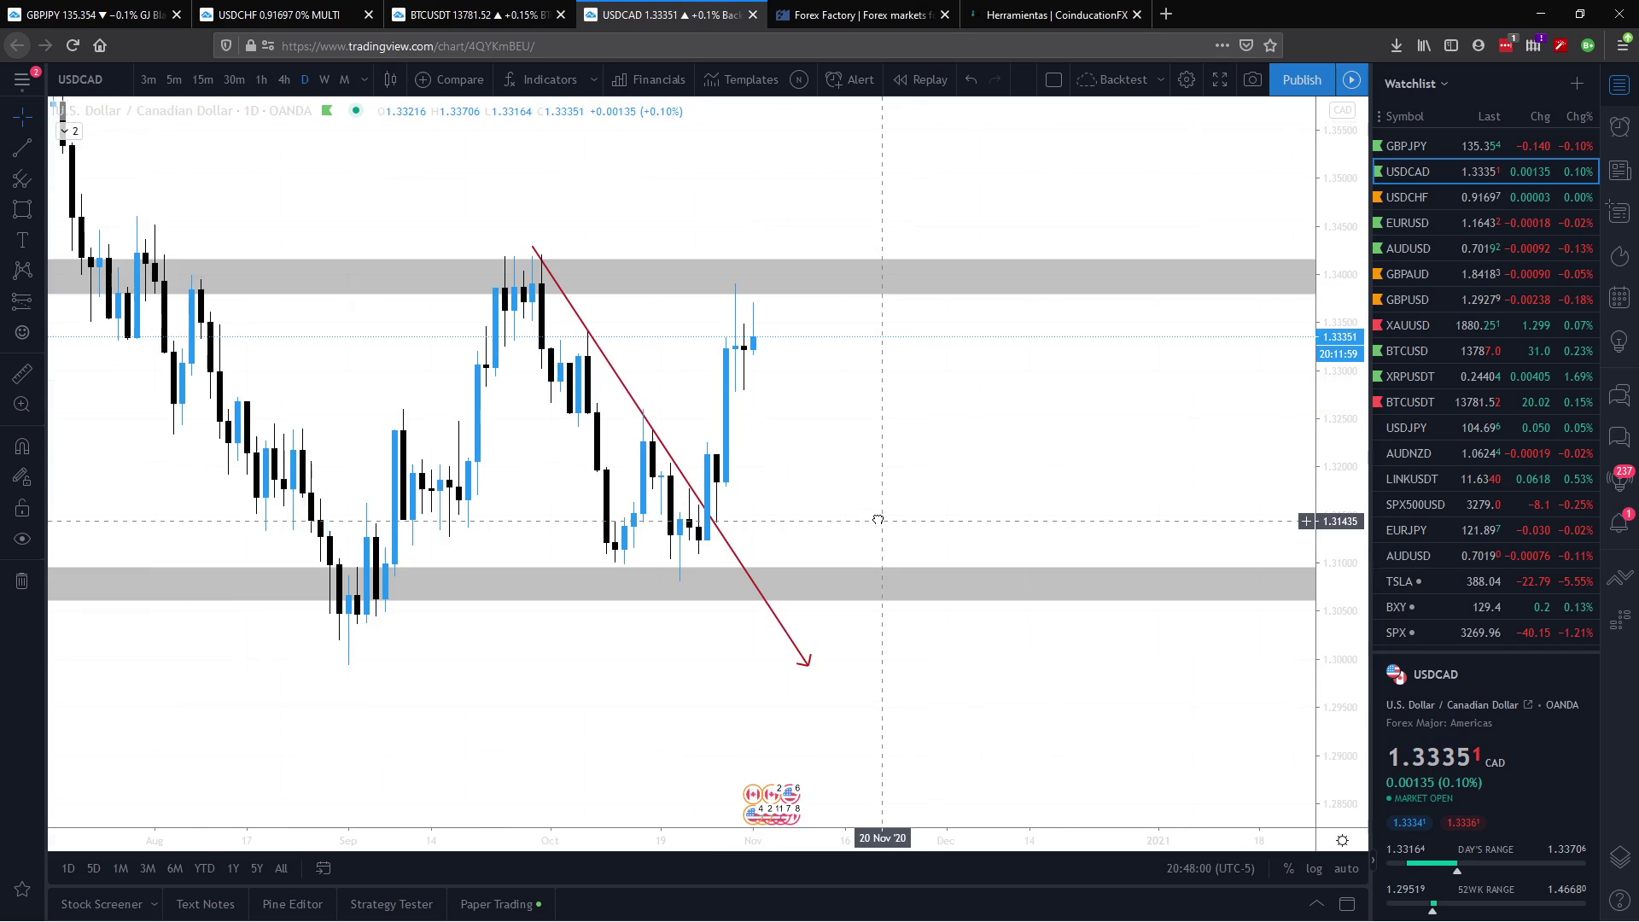
# Step: Apply the WEEKLY Black template to the trend line and lift its end onto the 1.307 zone
pyautogui.rightClick(801, 656)
pyautogui.moveTo(904, 650)
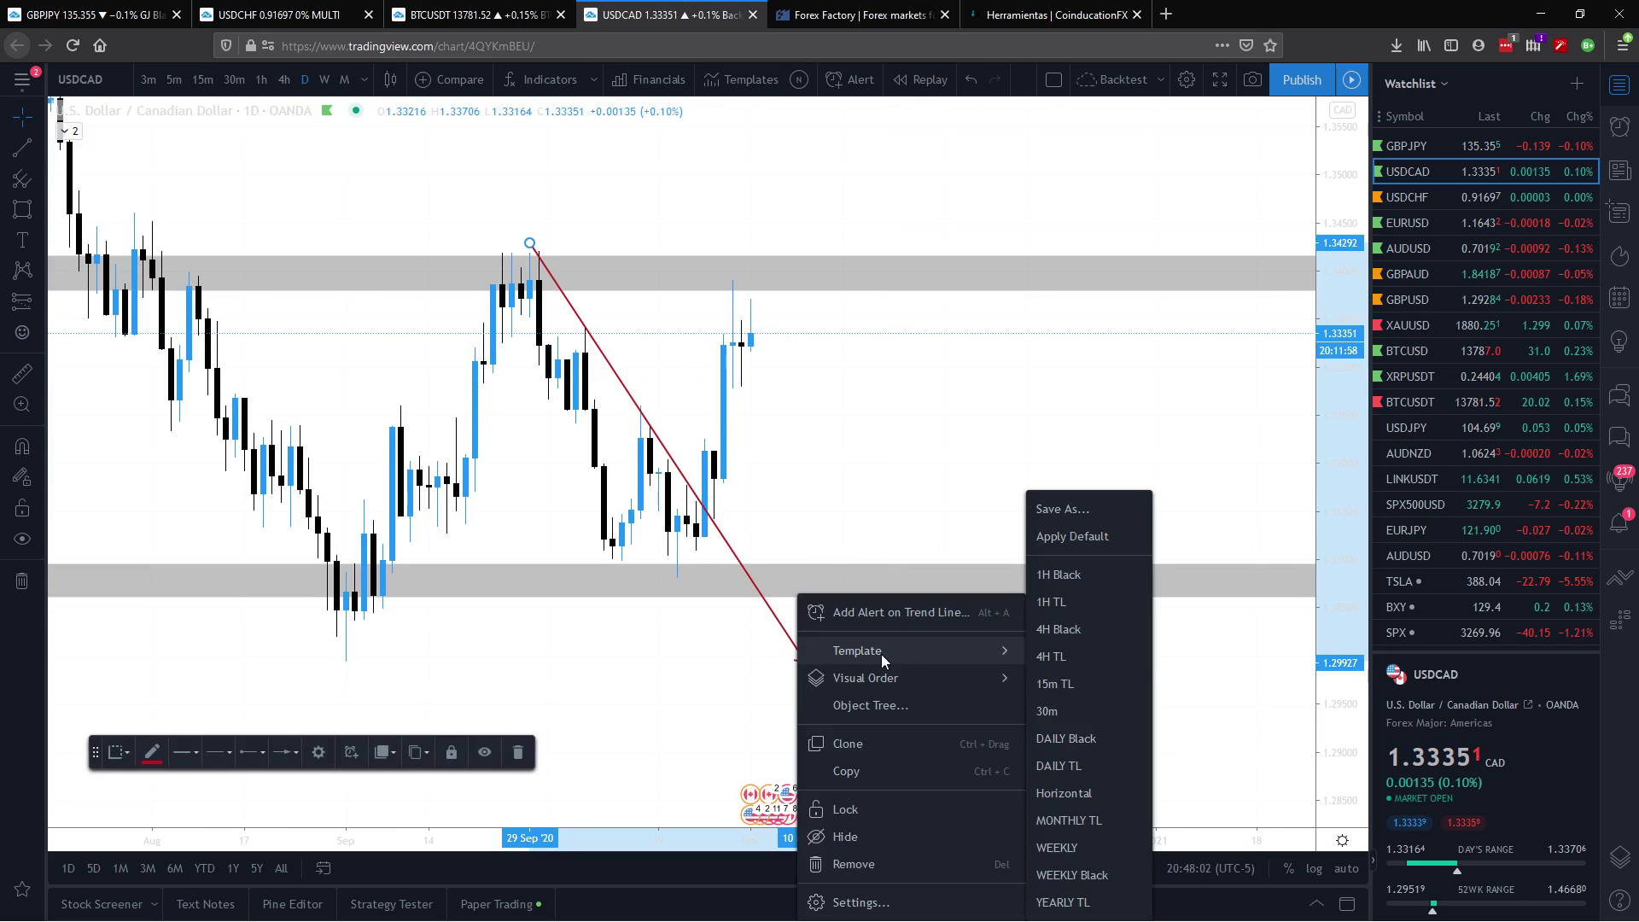
pyautogui.click(1082, 884)
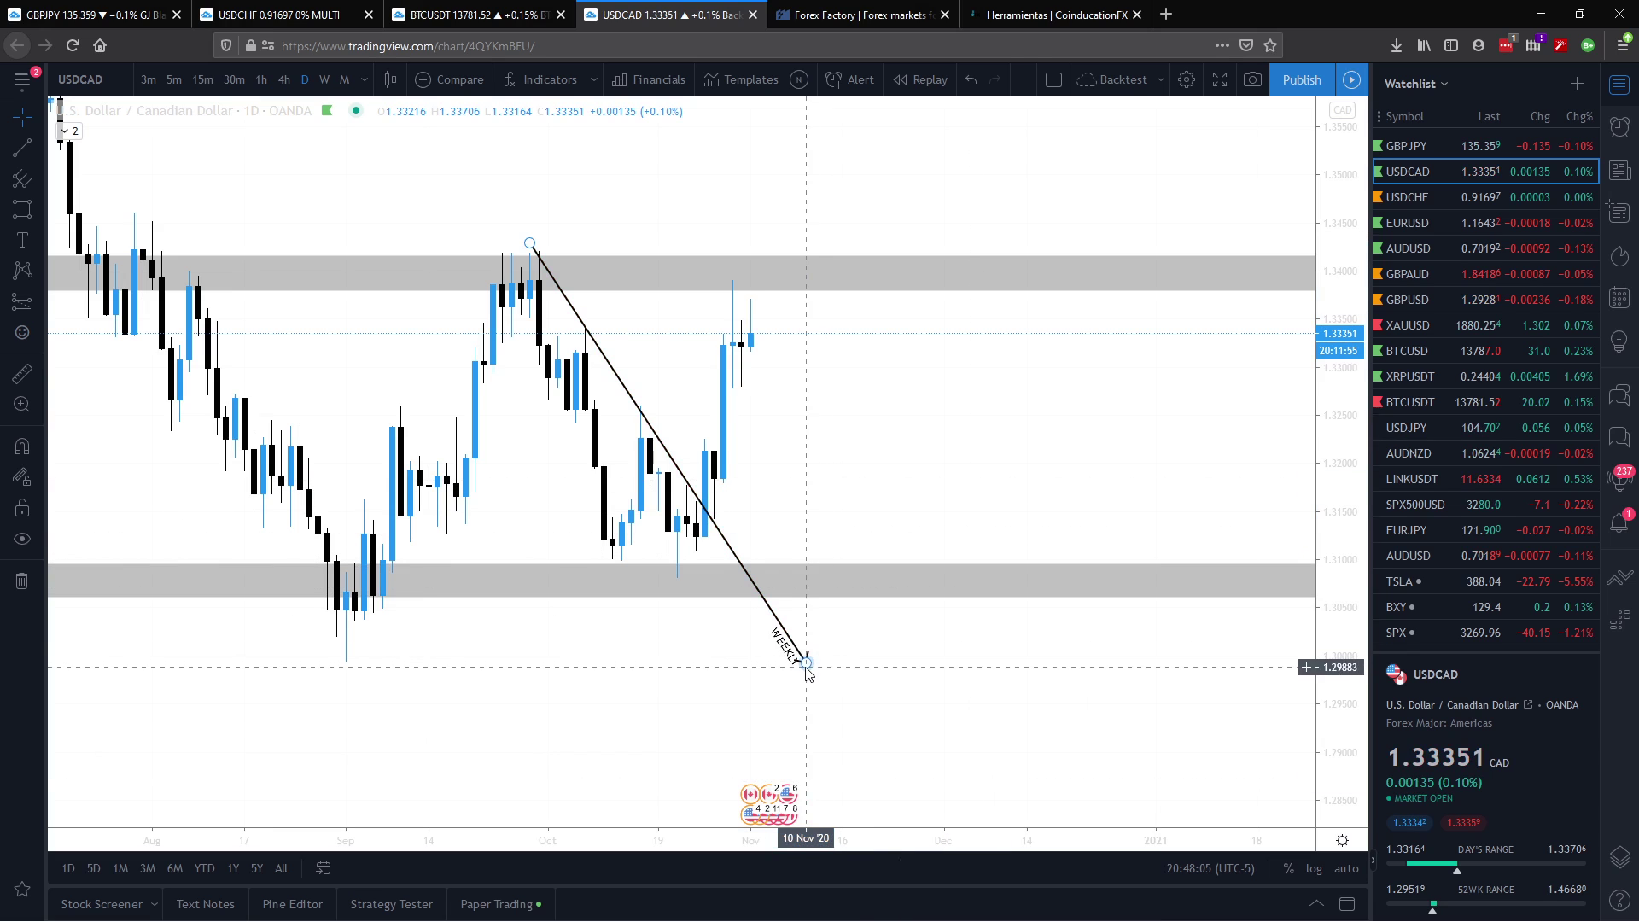
pyautogui.moveTo(798, 658); pyautogui.dragTo(753, 571)
pyautogui.click(857, 515)
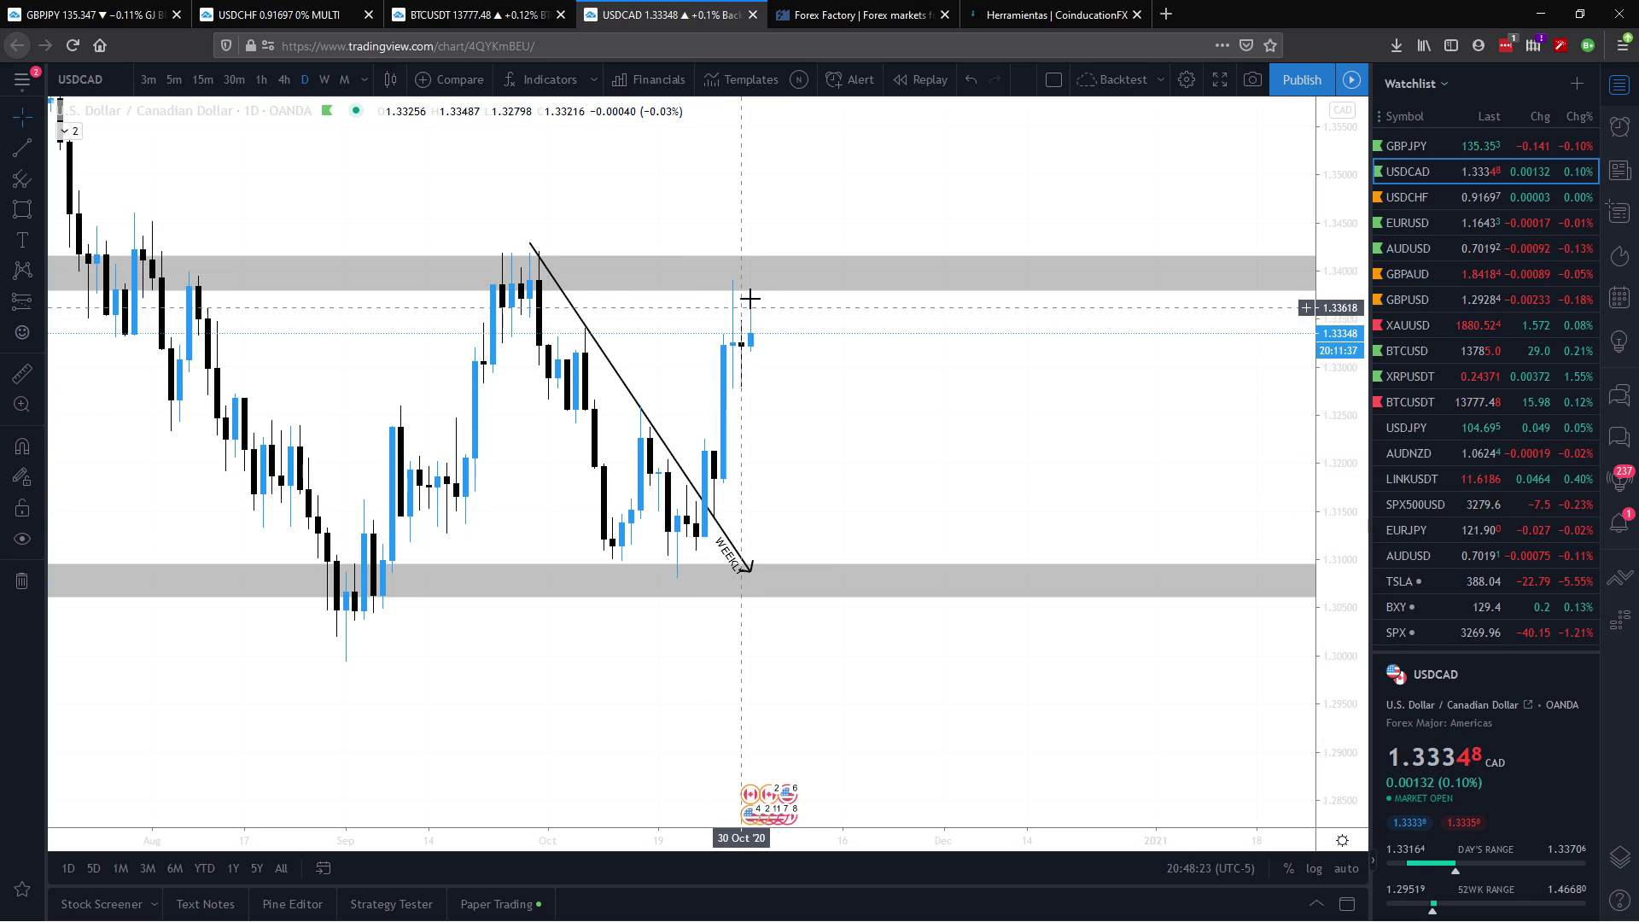
# Step: Place a long position with entry 1.31471, target 1.33875 and stop 1.30779
pyautogui.click(25, 307)
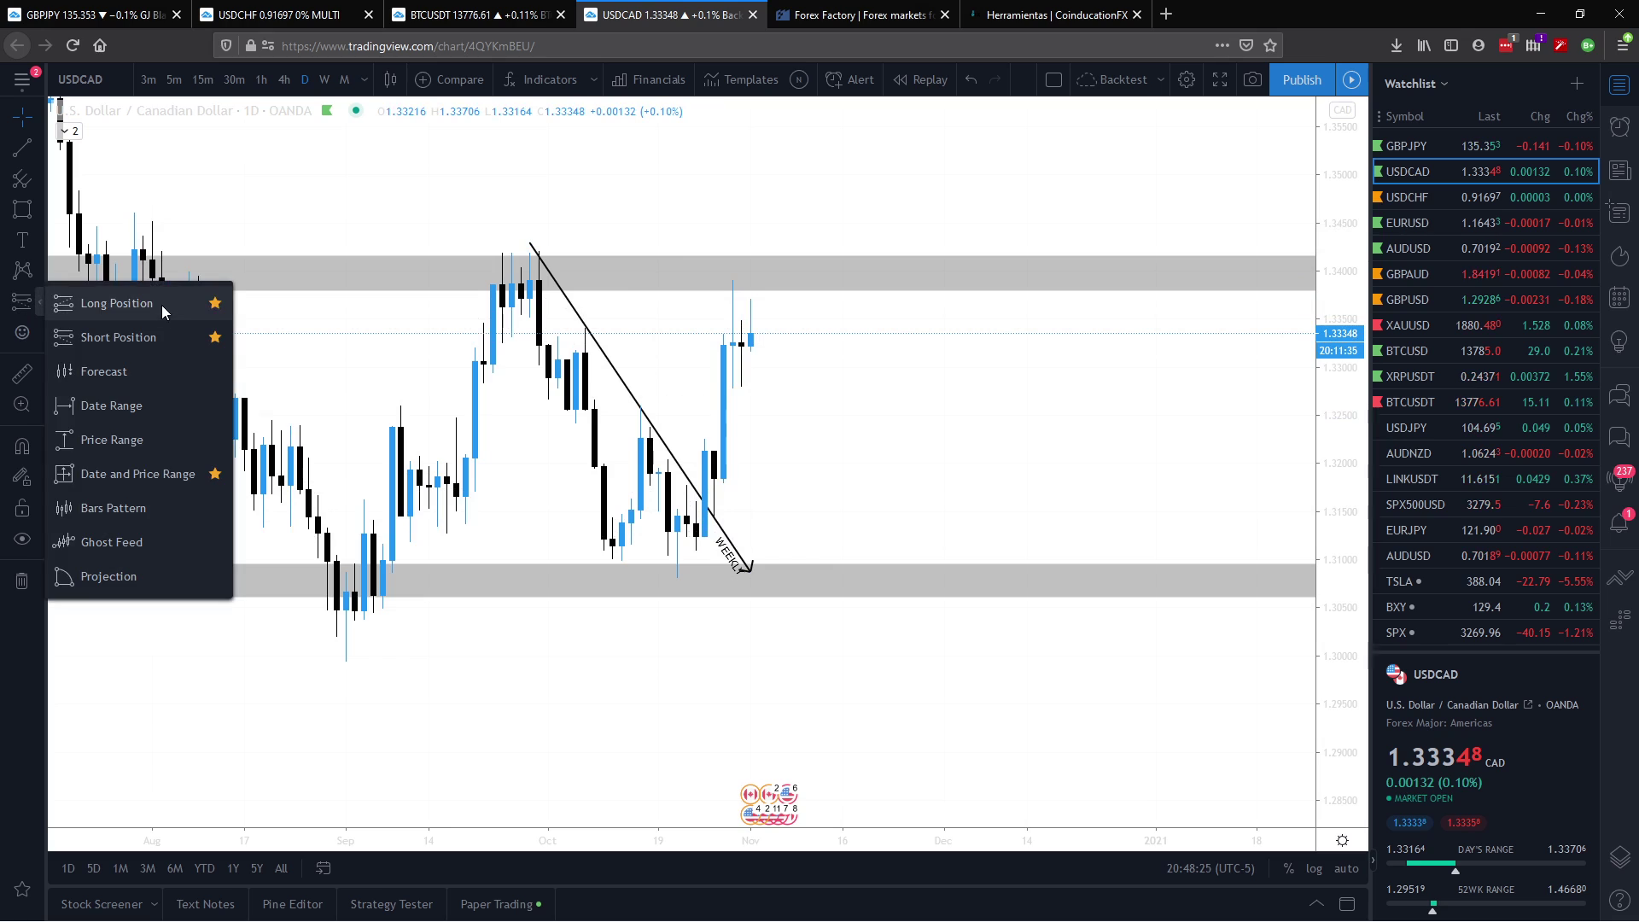
pyautogui.click(166, 312)
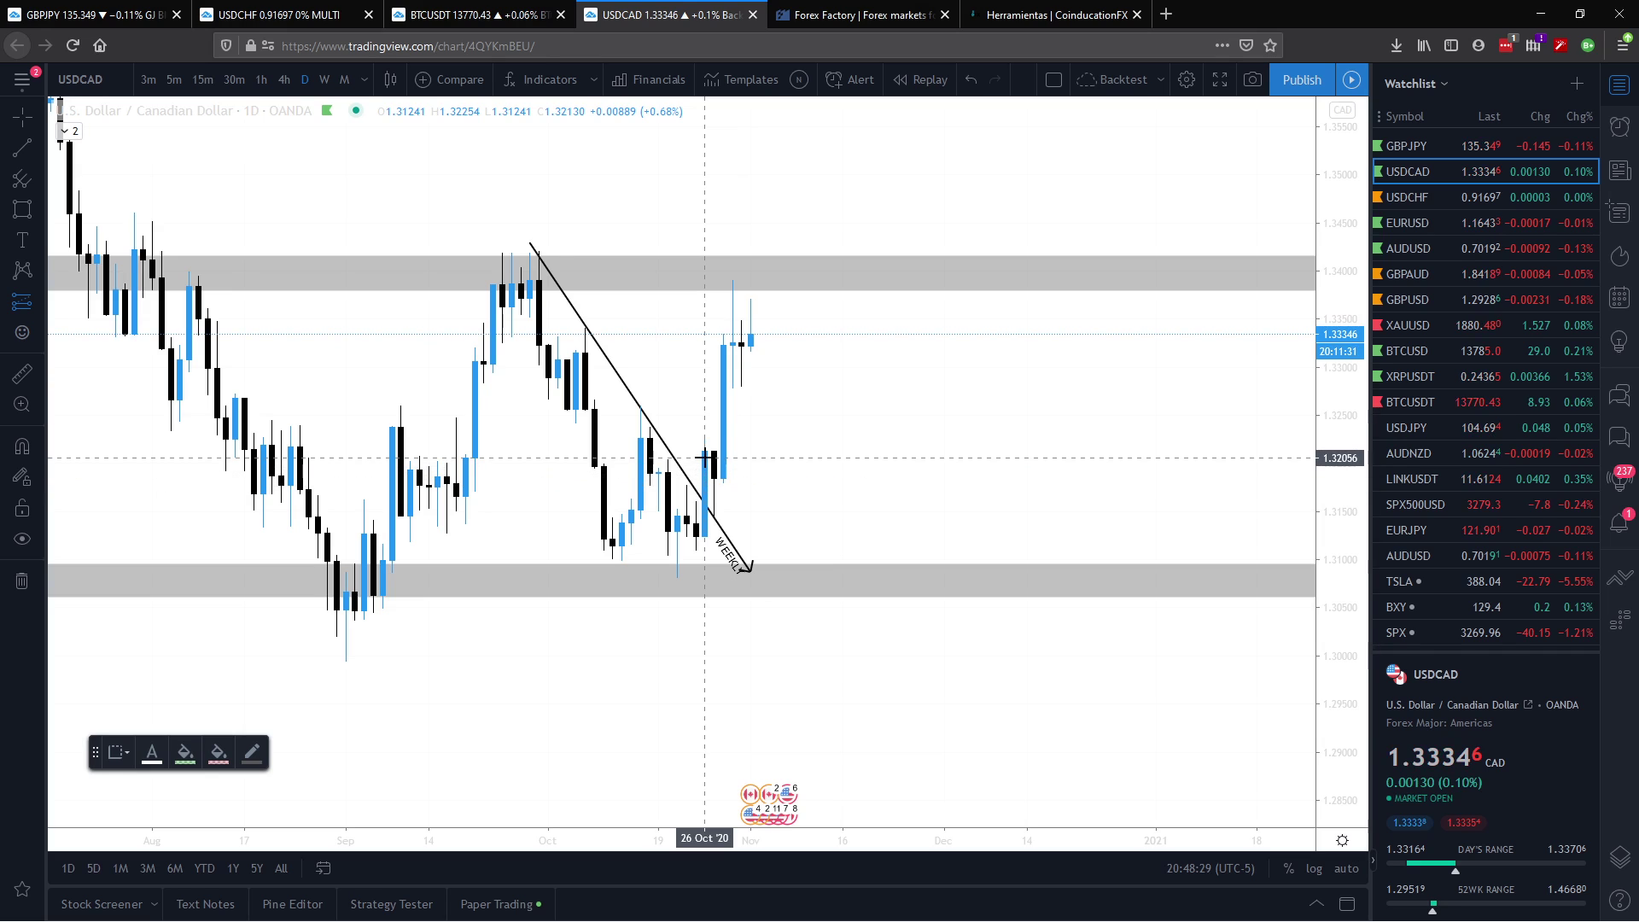
pyautogui.click(714, 514)
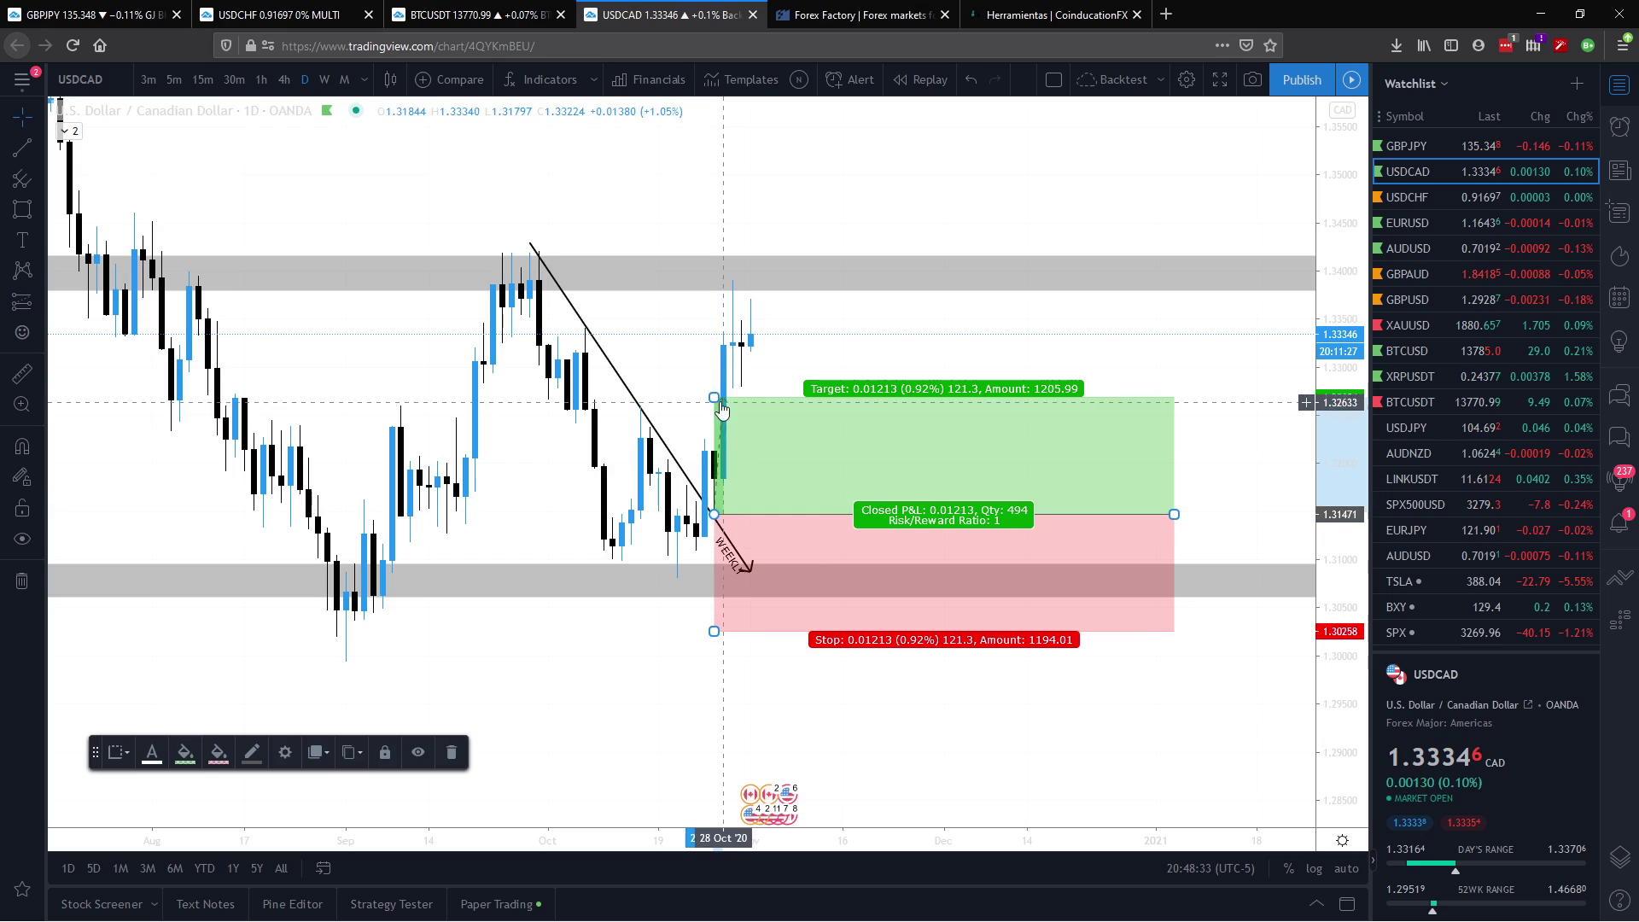
pyautogui.moveTo(714, 391); pyautogui.dragTo(717, 281)
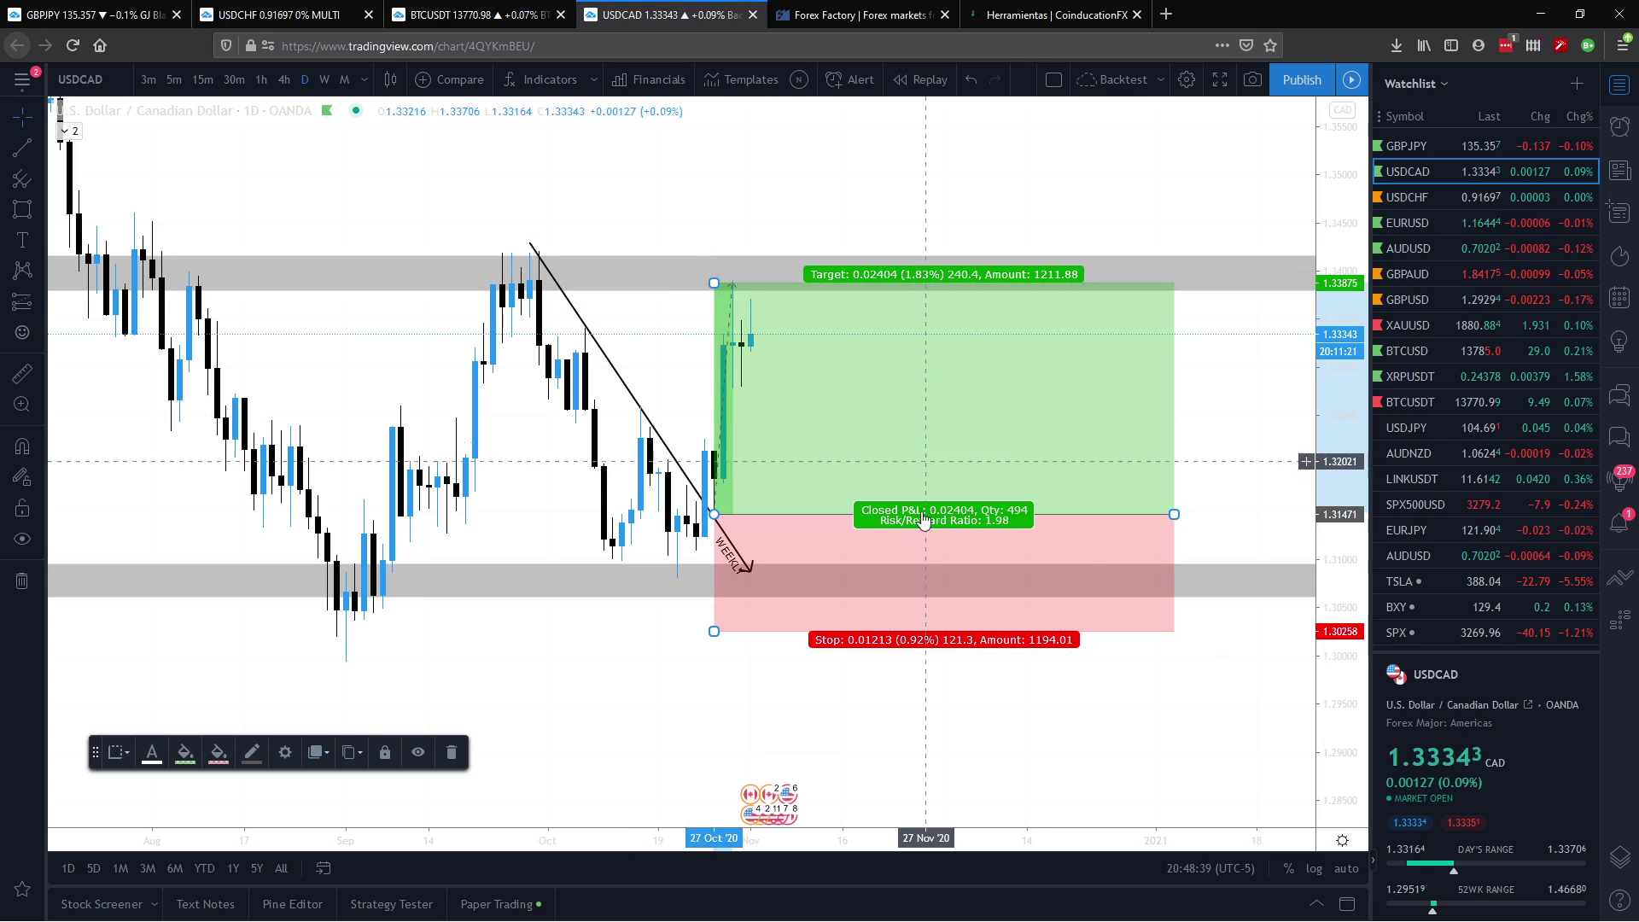
pyautogui.moveTo(714, 633); pyautogui.dragTo(714, 581)
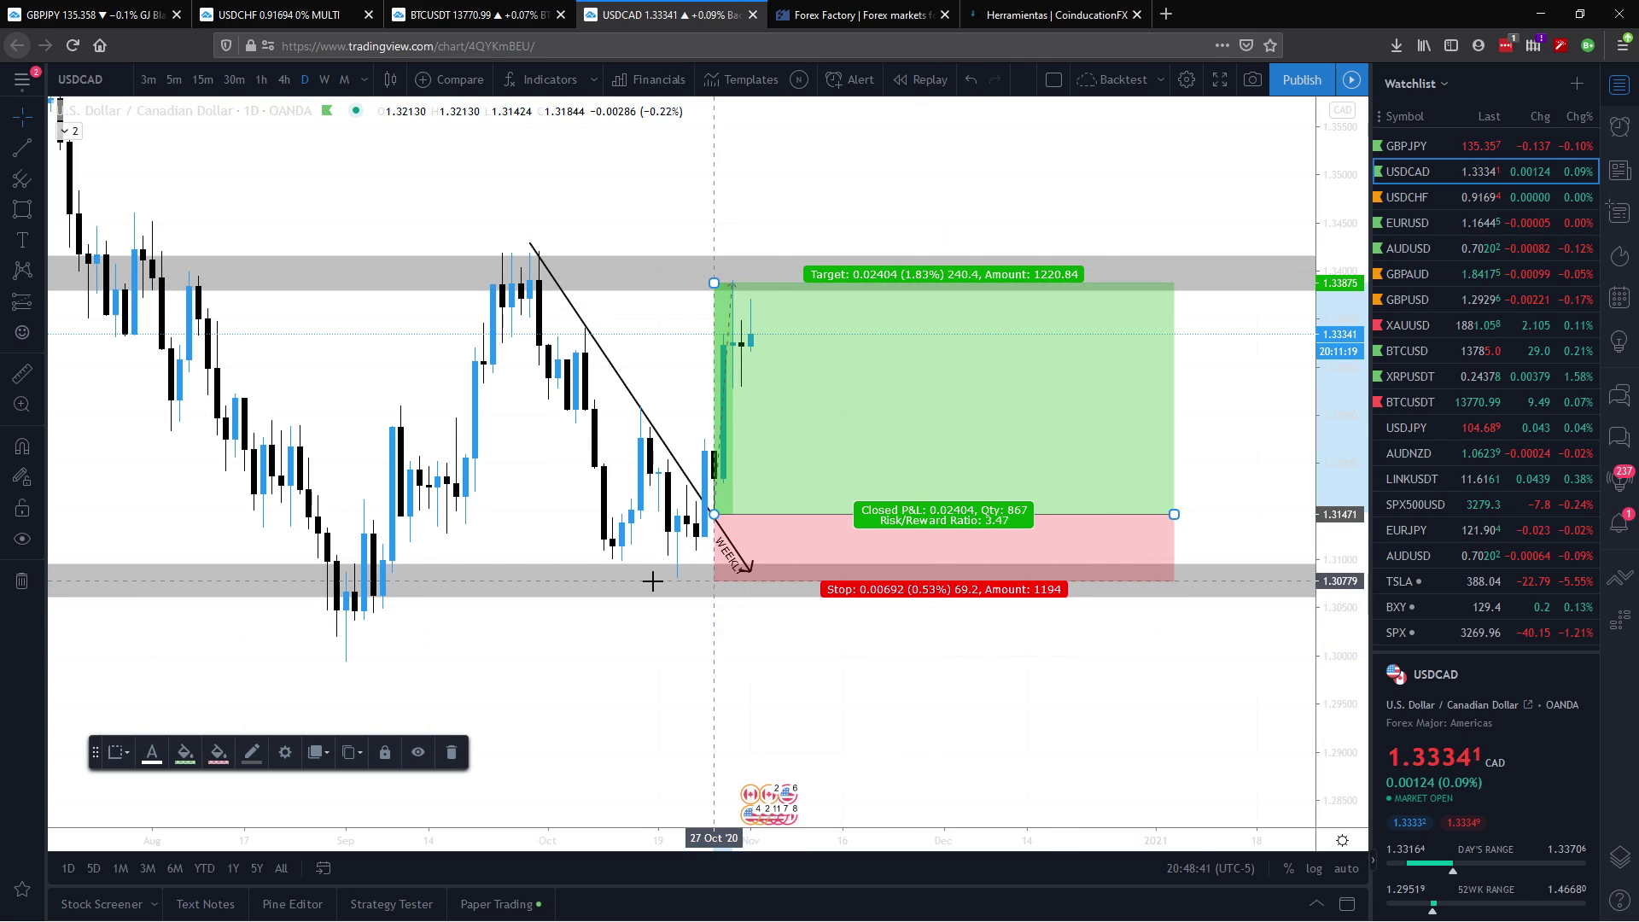
pyautogui.click(567, 496)
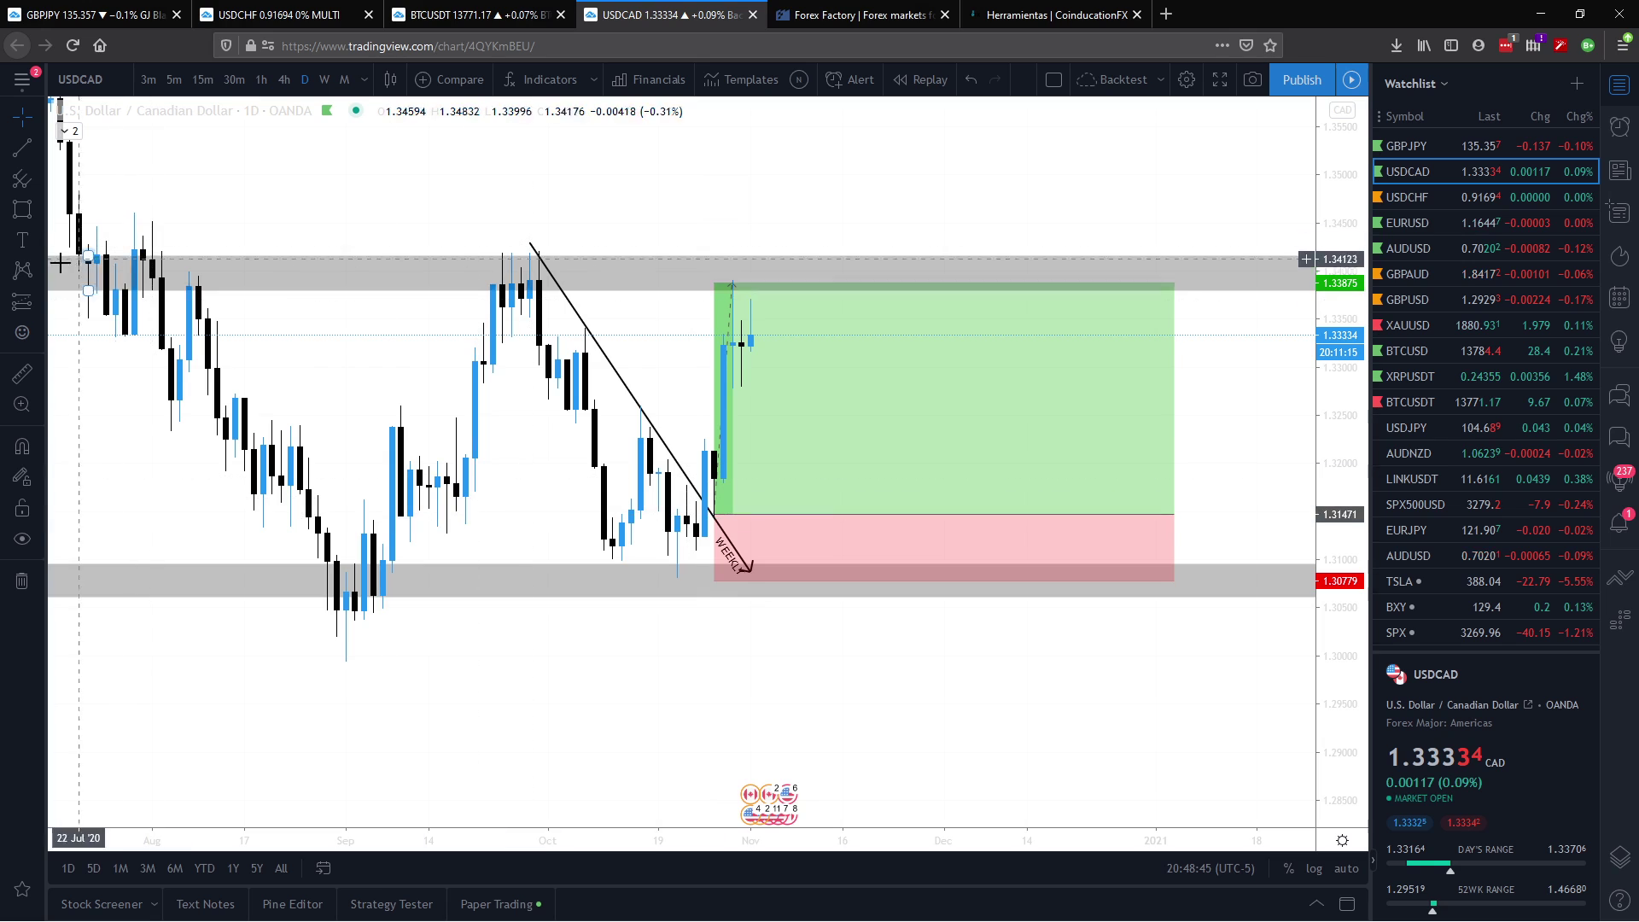
pyautogui.click(19, 212)
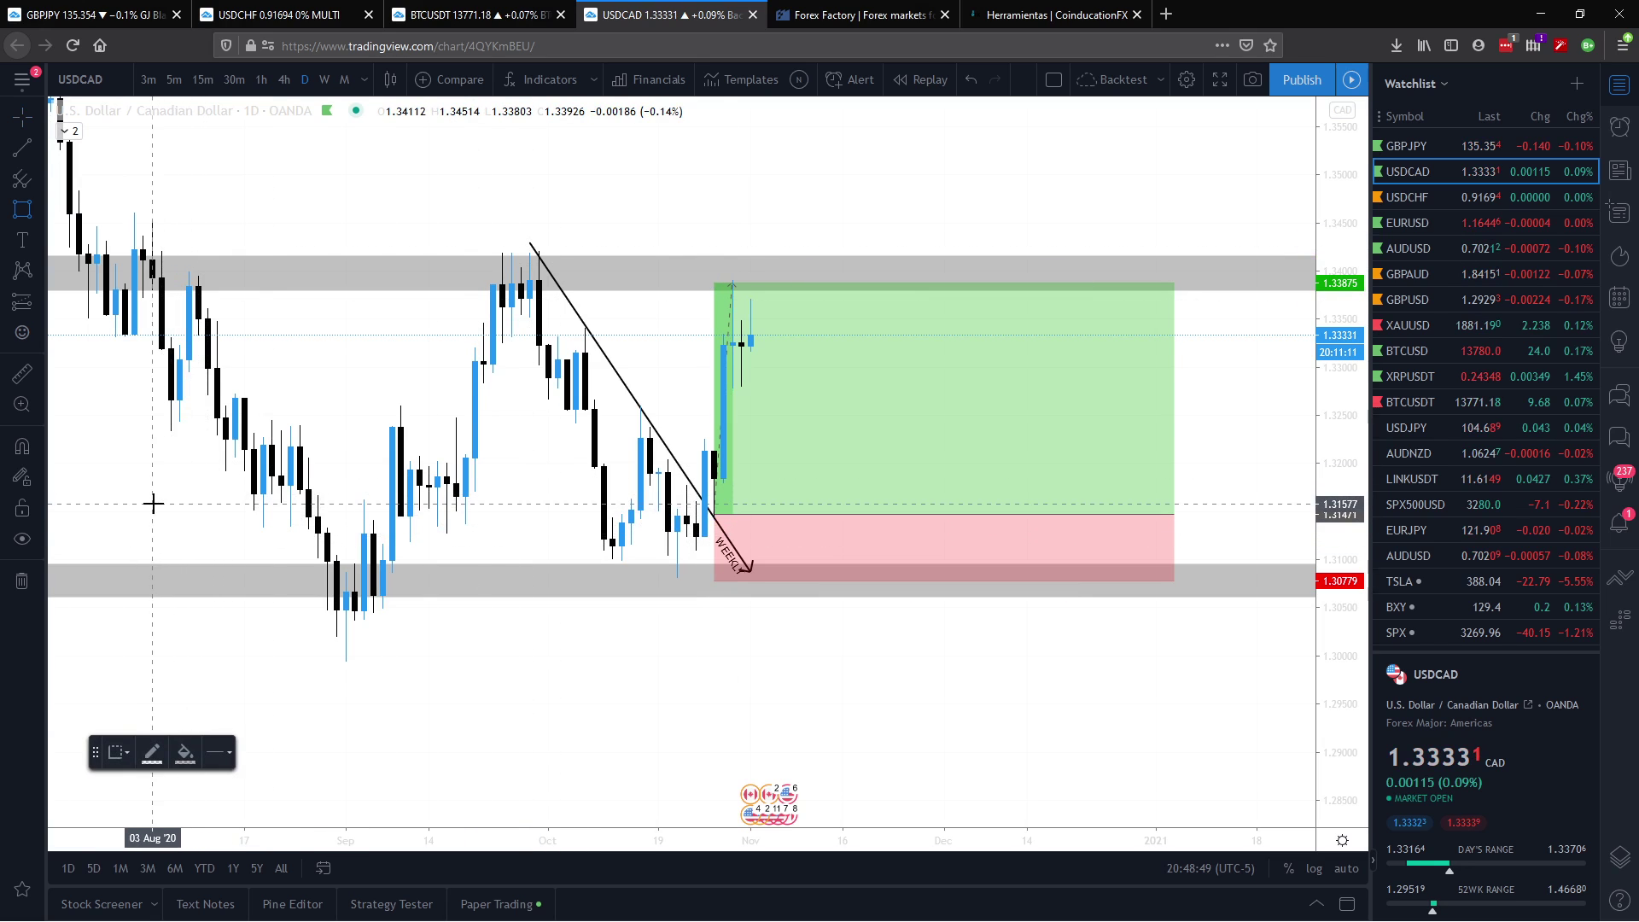
# Step: Draw a thin red band near 1.3150 and raise the long entry to 1.31506
pyautogui.moveTo(152, 503); pyautogui.dragTo(1240, 507)
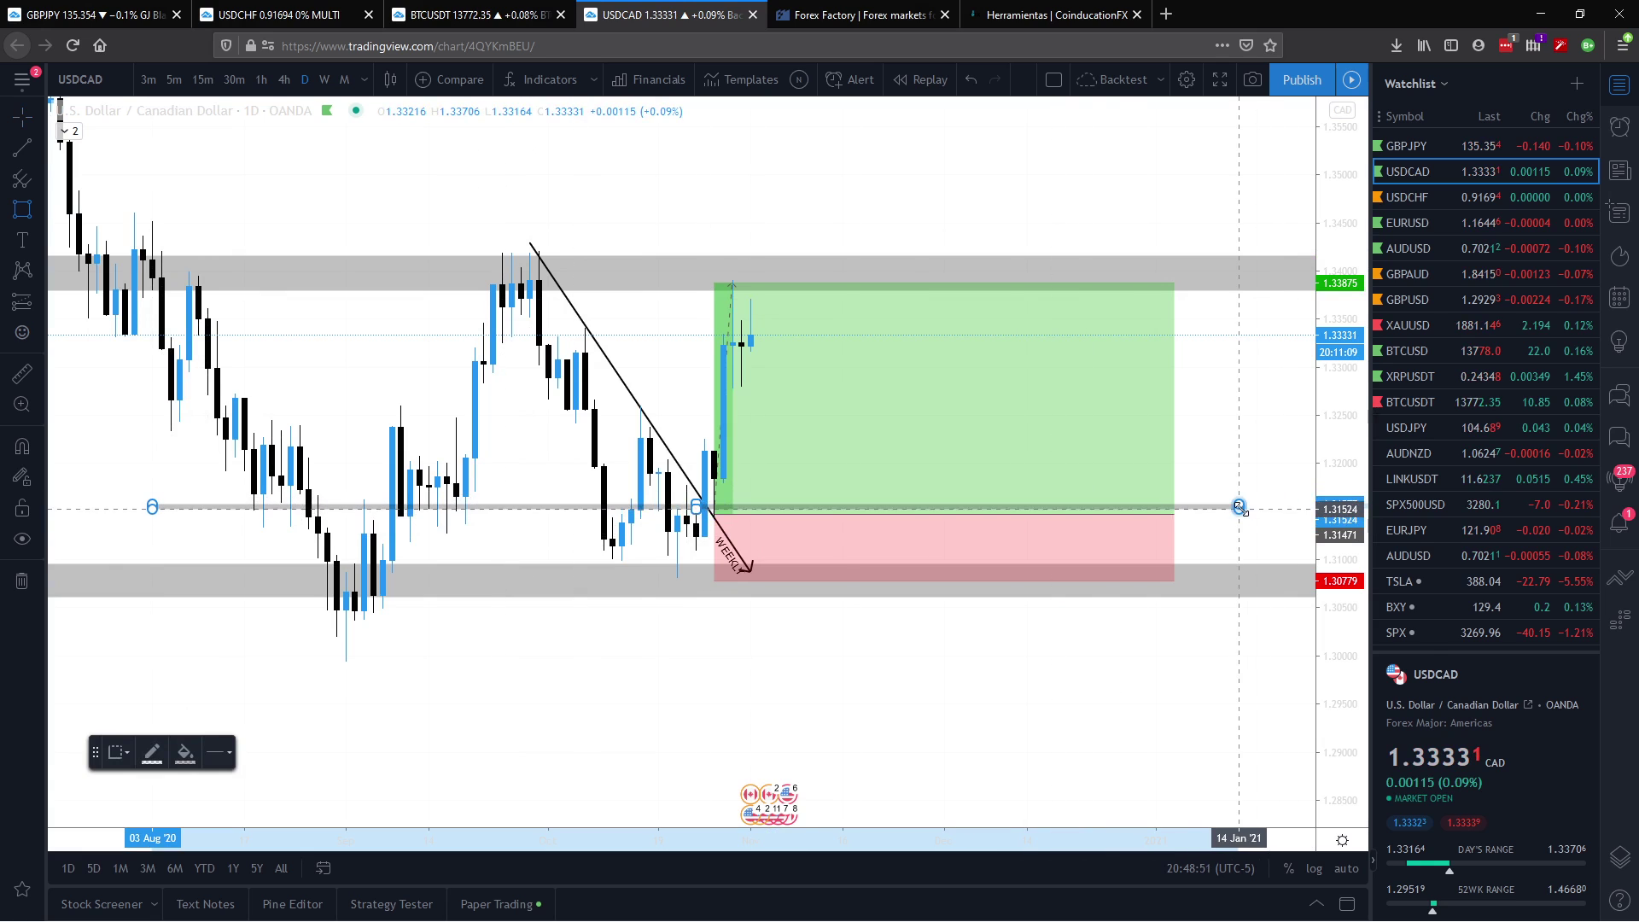
pyautogui.rightClick(178, 509)
pyautogui.moveTo(237, 526)
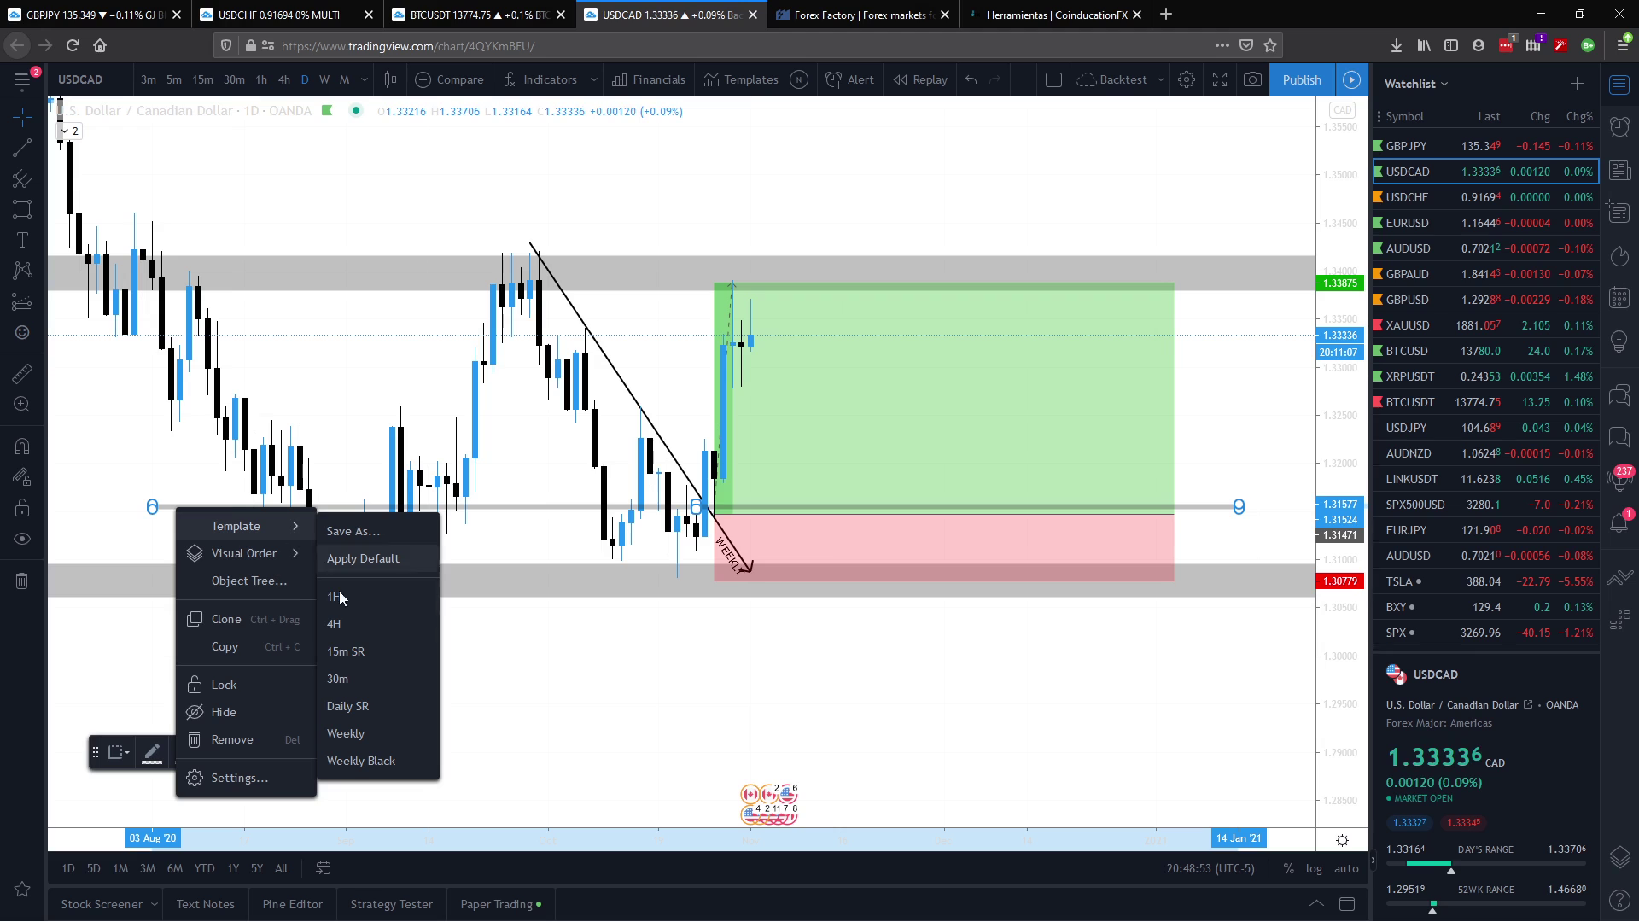
pyautogui.click(346, 703)
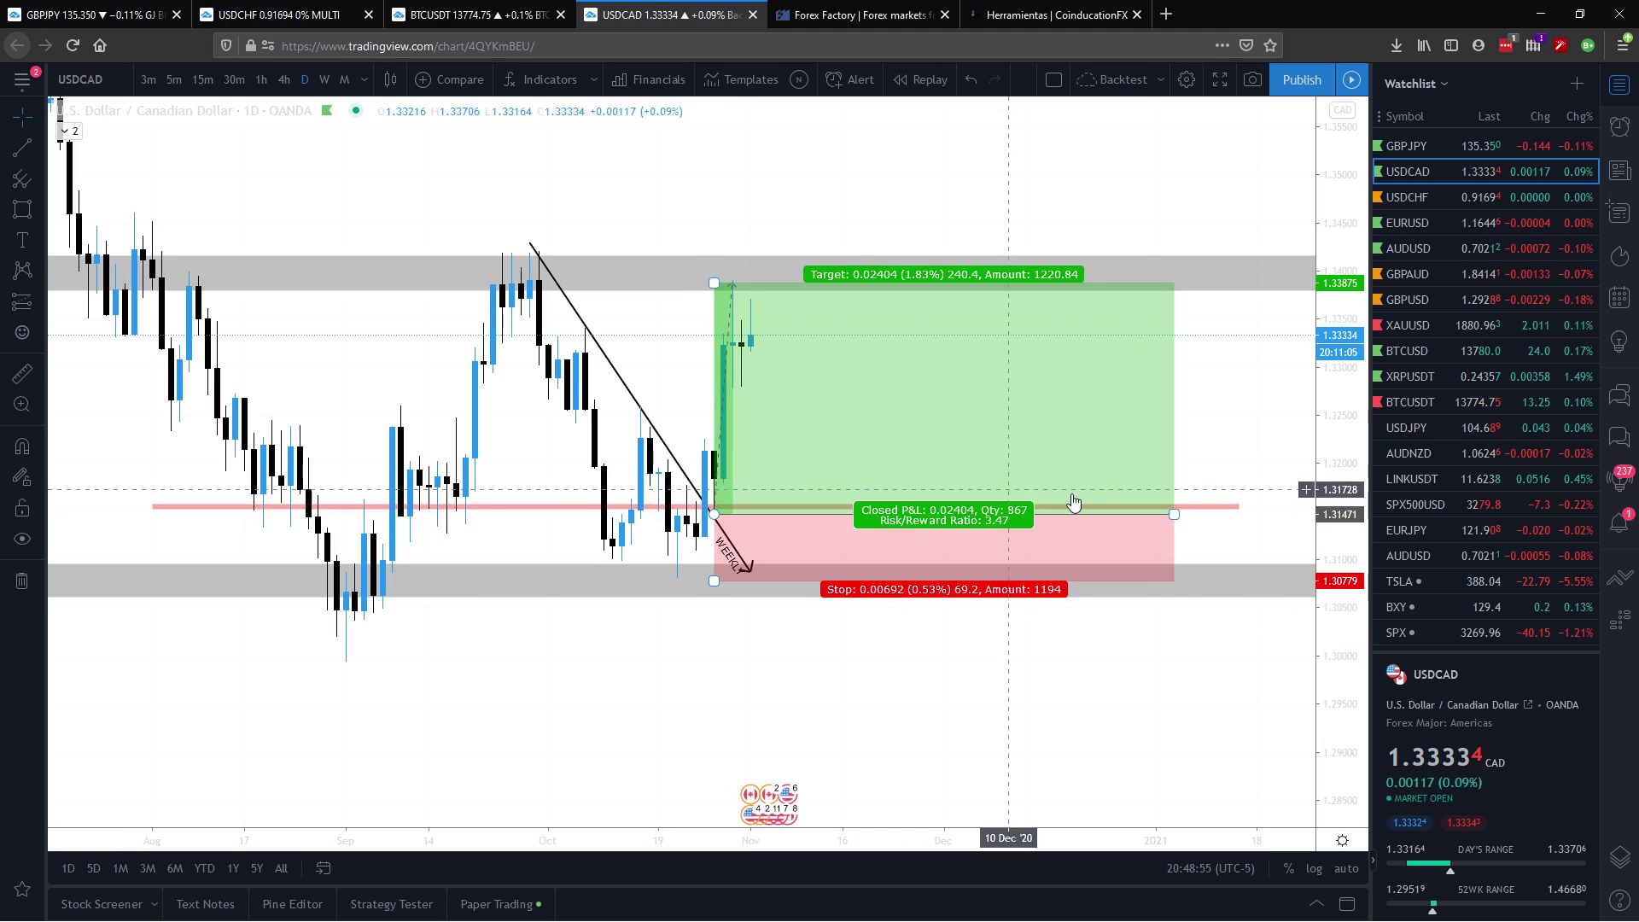
pyautogui.moveTo(1240, 506); pyautogui.dragTo(1246, 512)
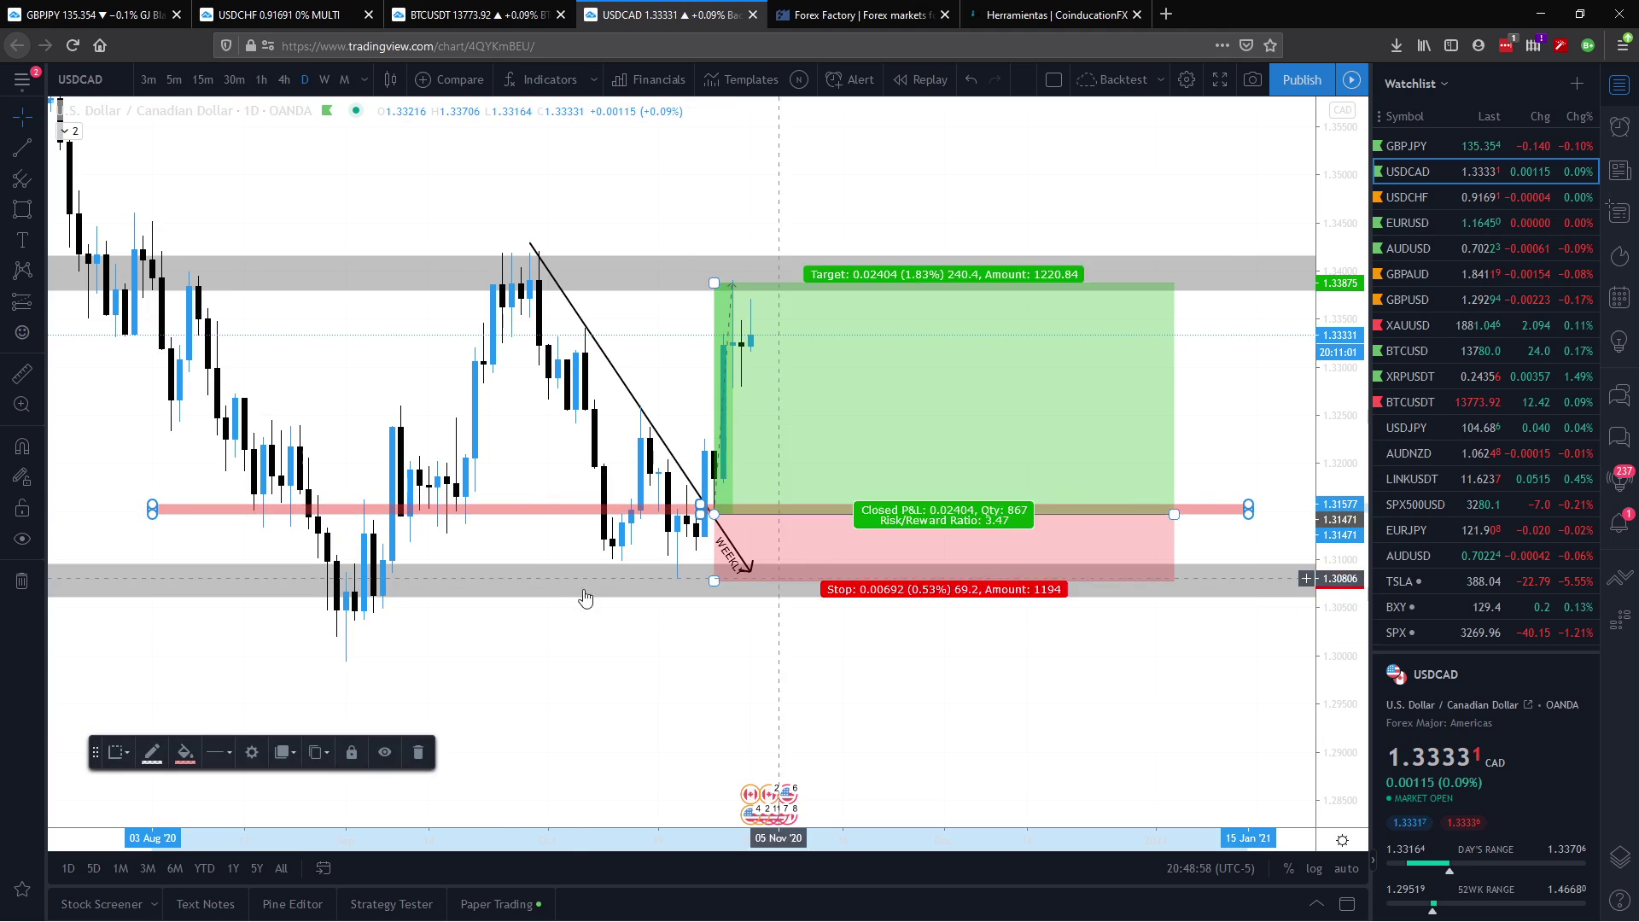
pyautogui.click(478, 564)
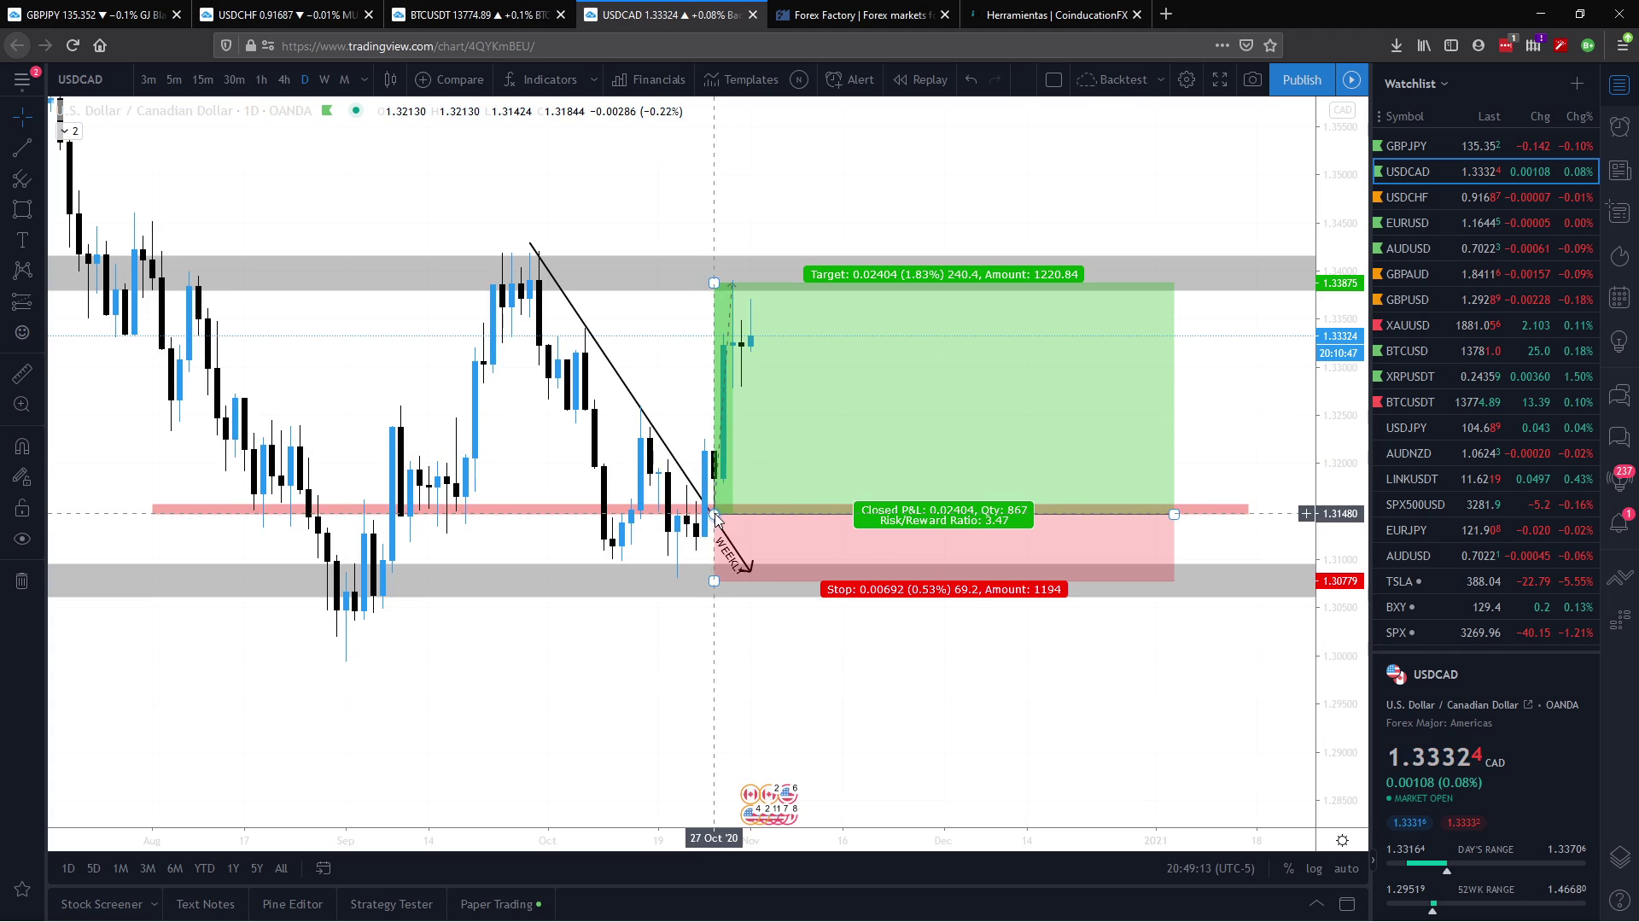
pyautogui.moveTo(715, 516); pyautogui.dragTo(711, 509)
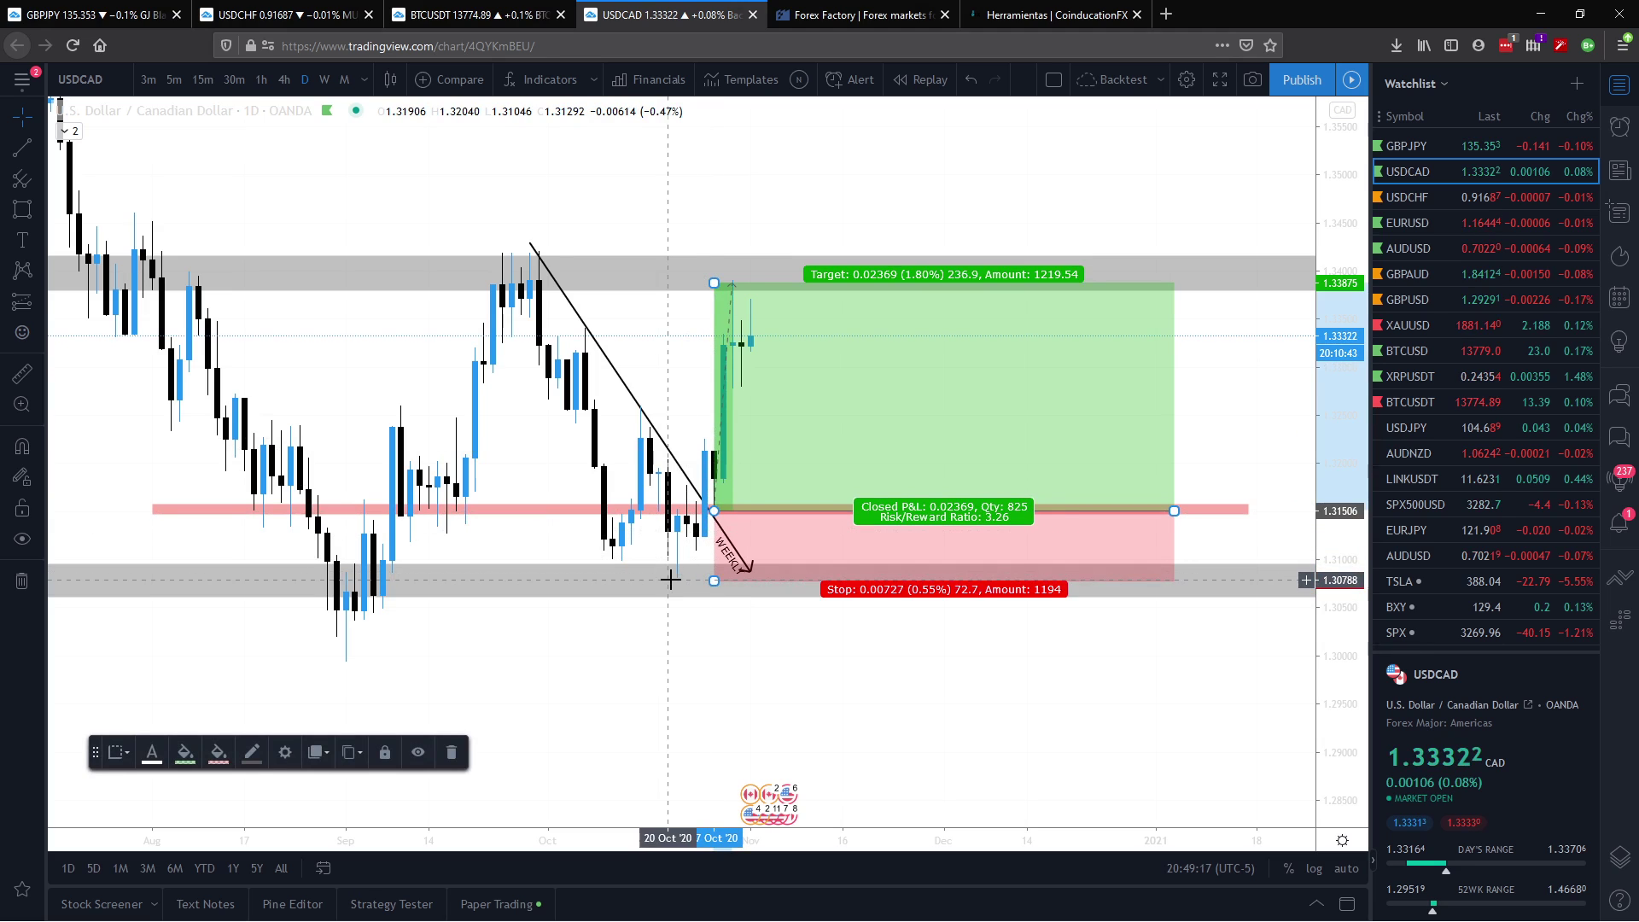
# Step: Draw pink zones at the current price near 1.333 and at the 1.3387 target
pyautogui.click(674, 344)
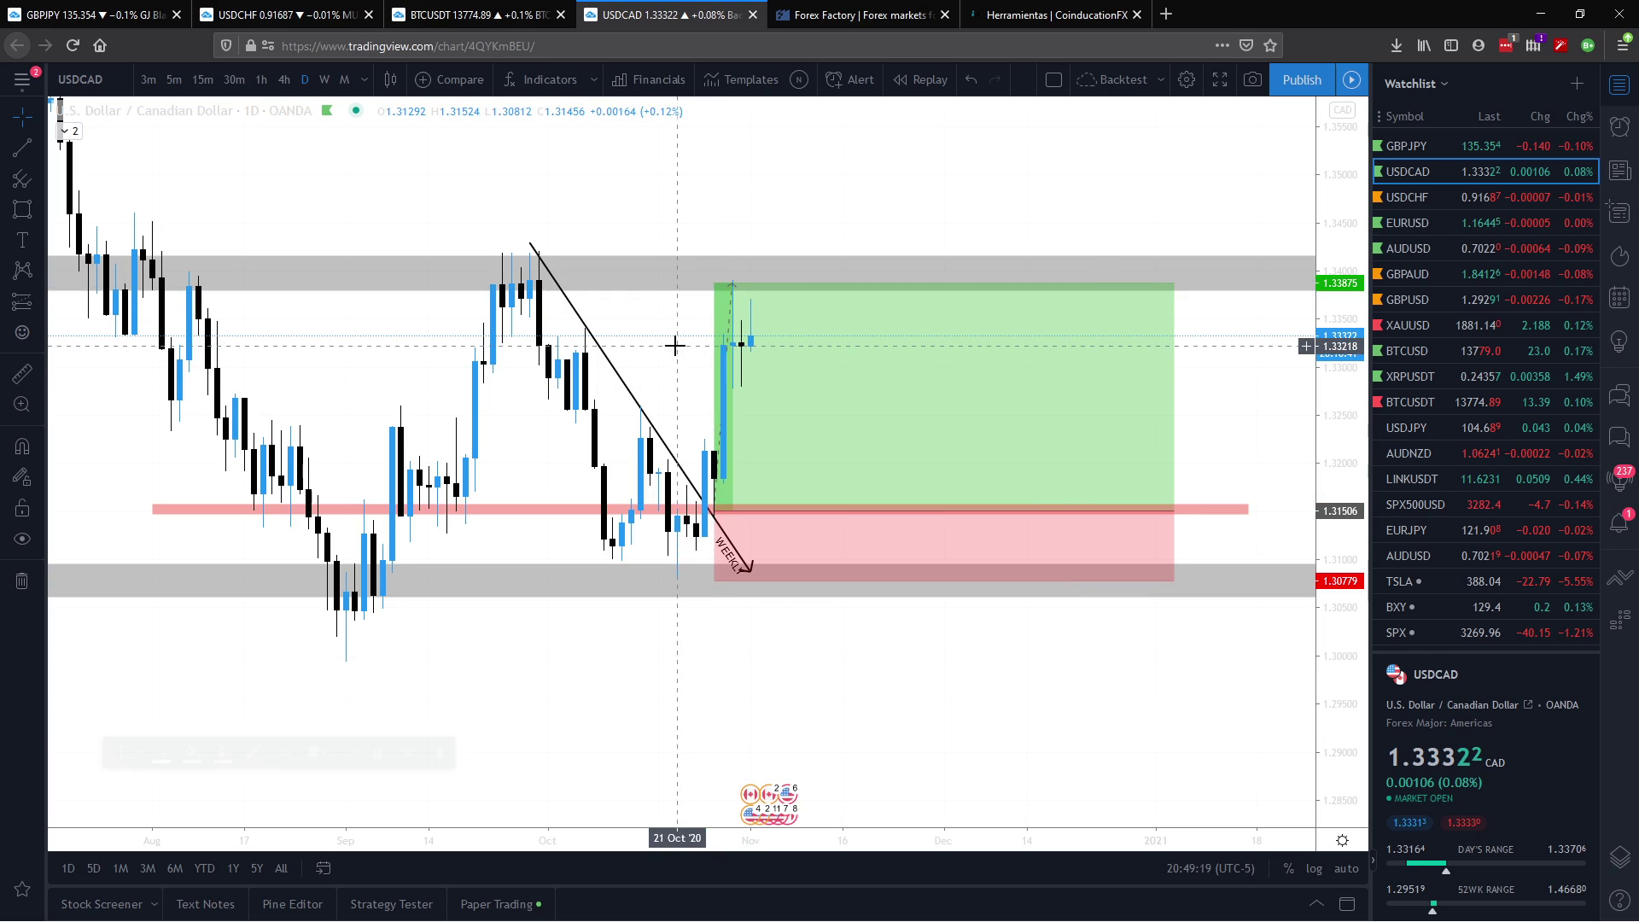
pyautogui.click(22, 210)
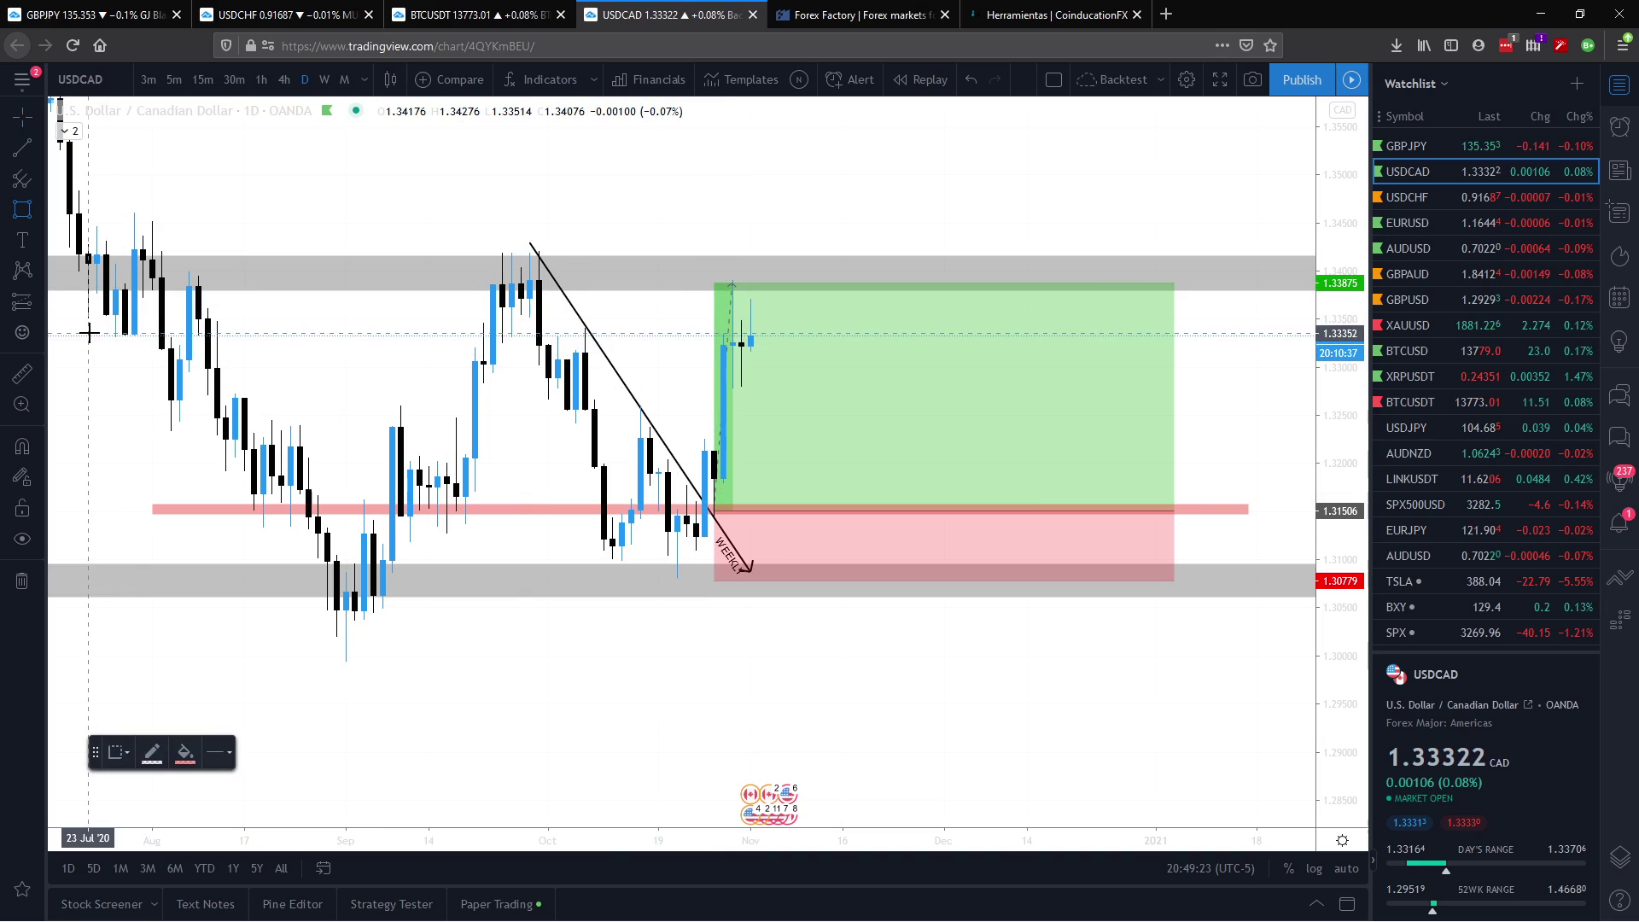
pyautogui.moveTo(89, 333); pyautogui.dragTo(991, 345)
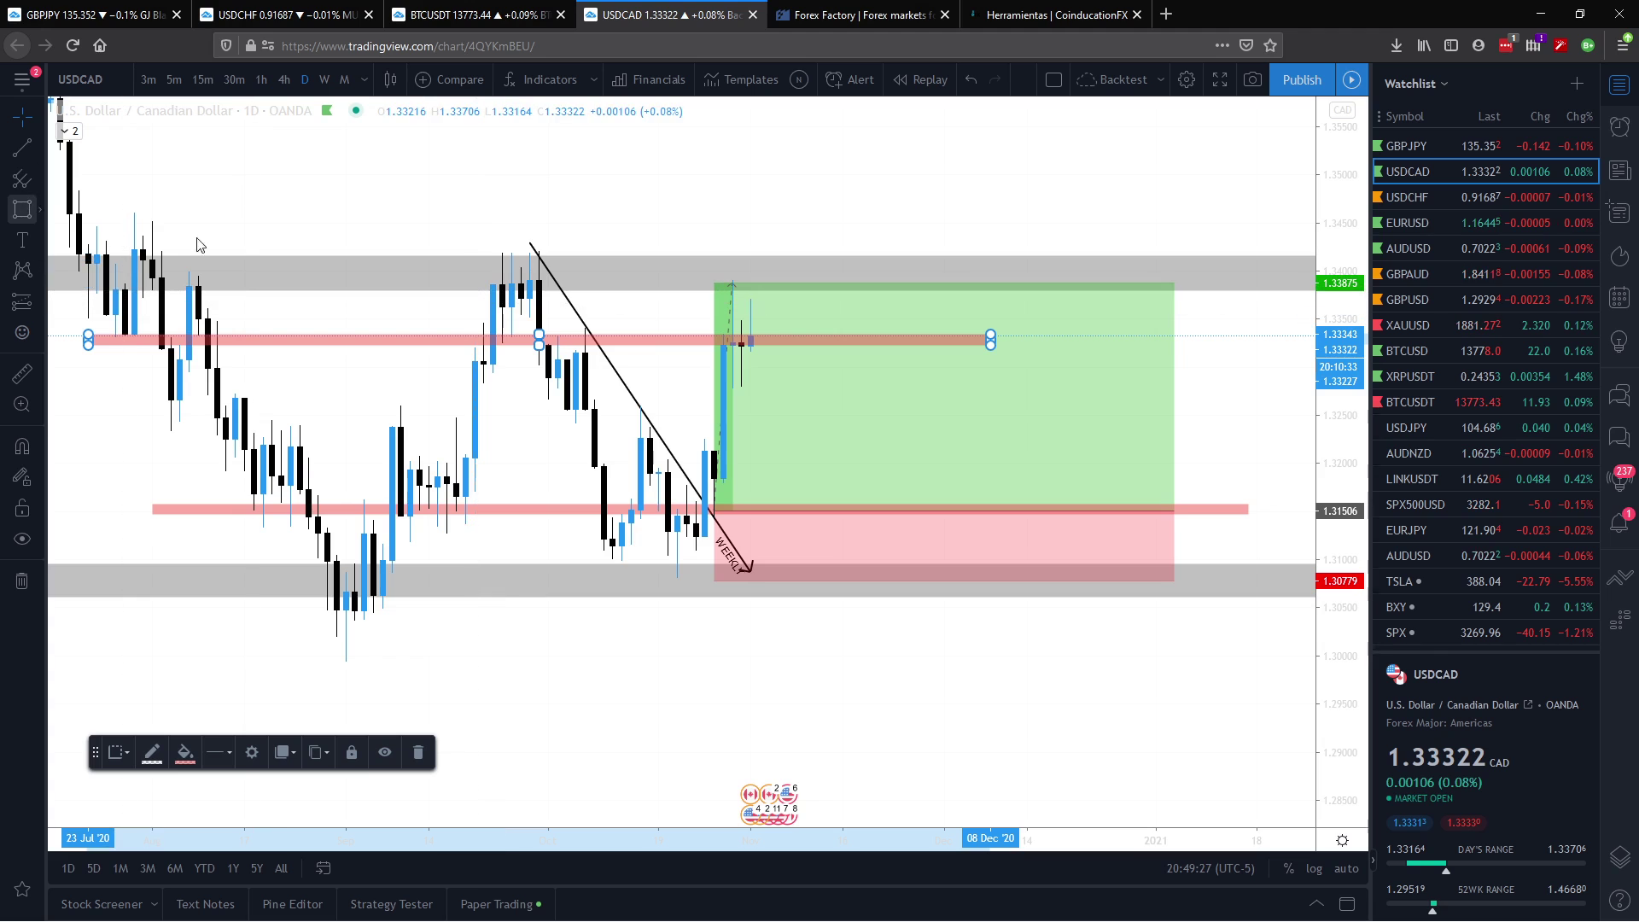
pyautogui.moveTo(60, 281); pyautogui.dragTo(1055, 284)
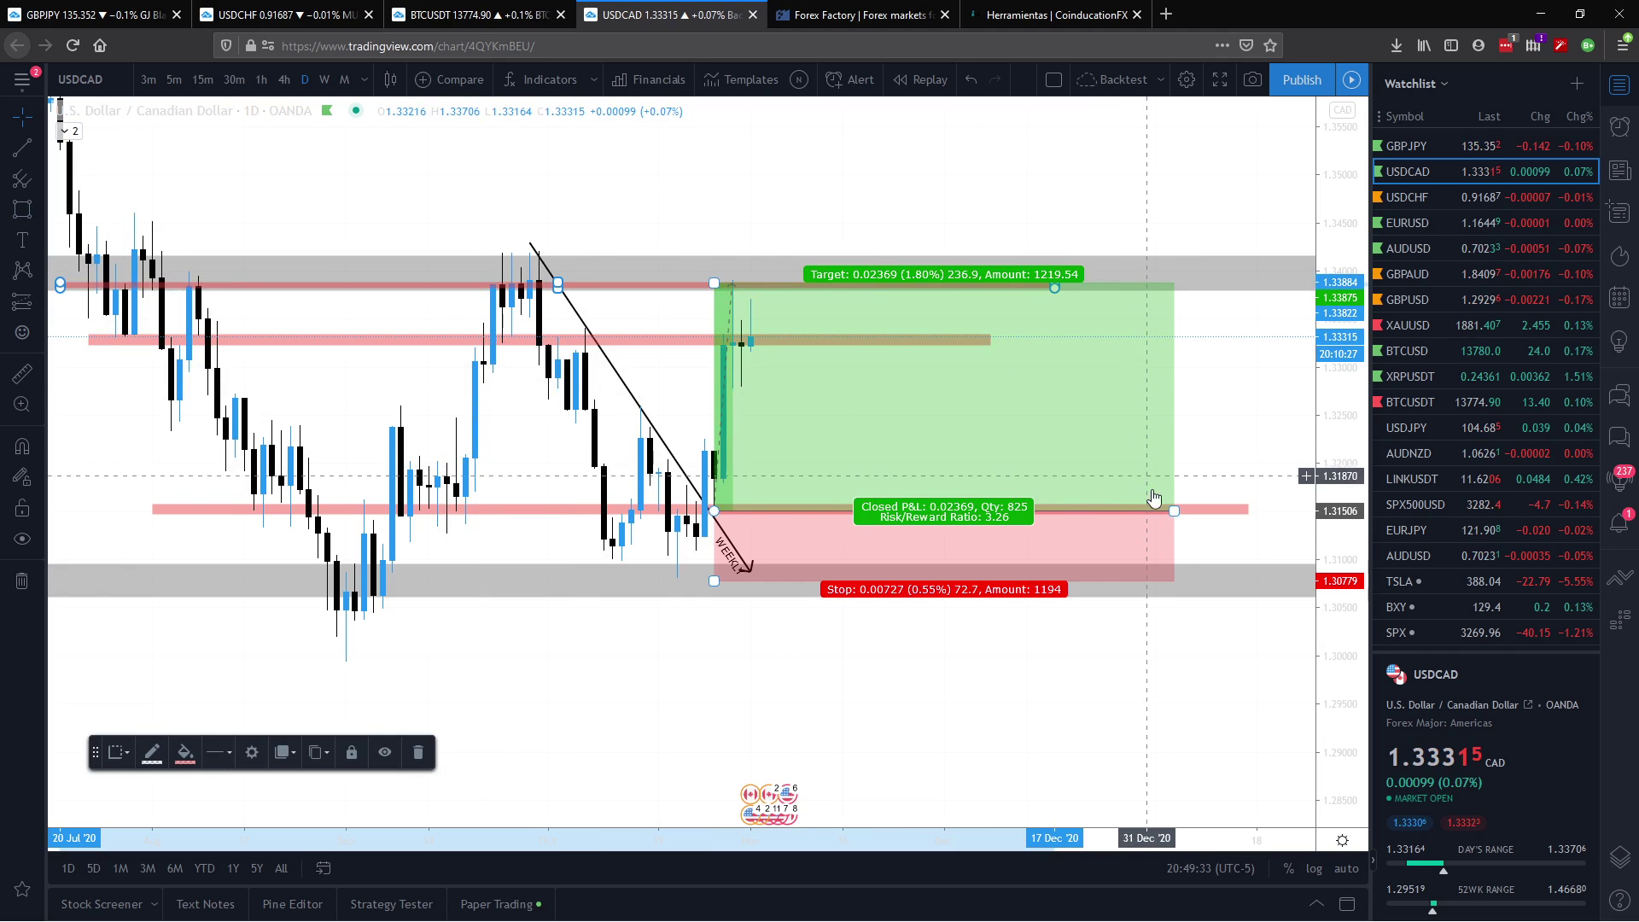
# Step: Shorten the long position so it ends in early November
pyautogui.moveTo(1174, 511); pyautogui.dragTo(1157, 511)
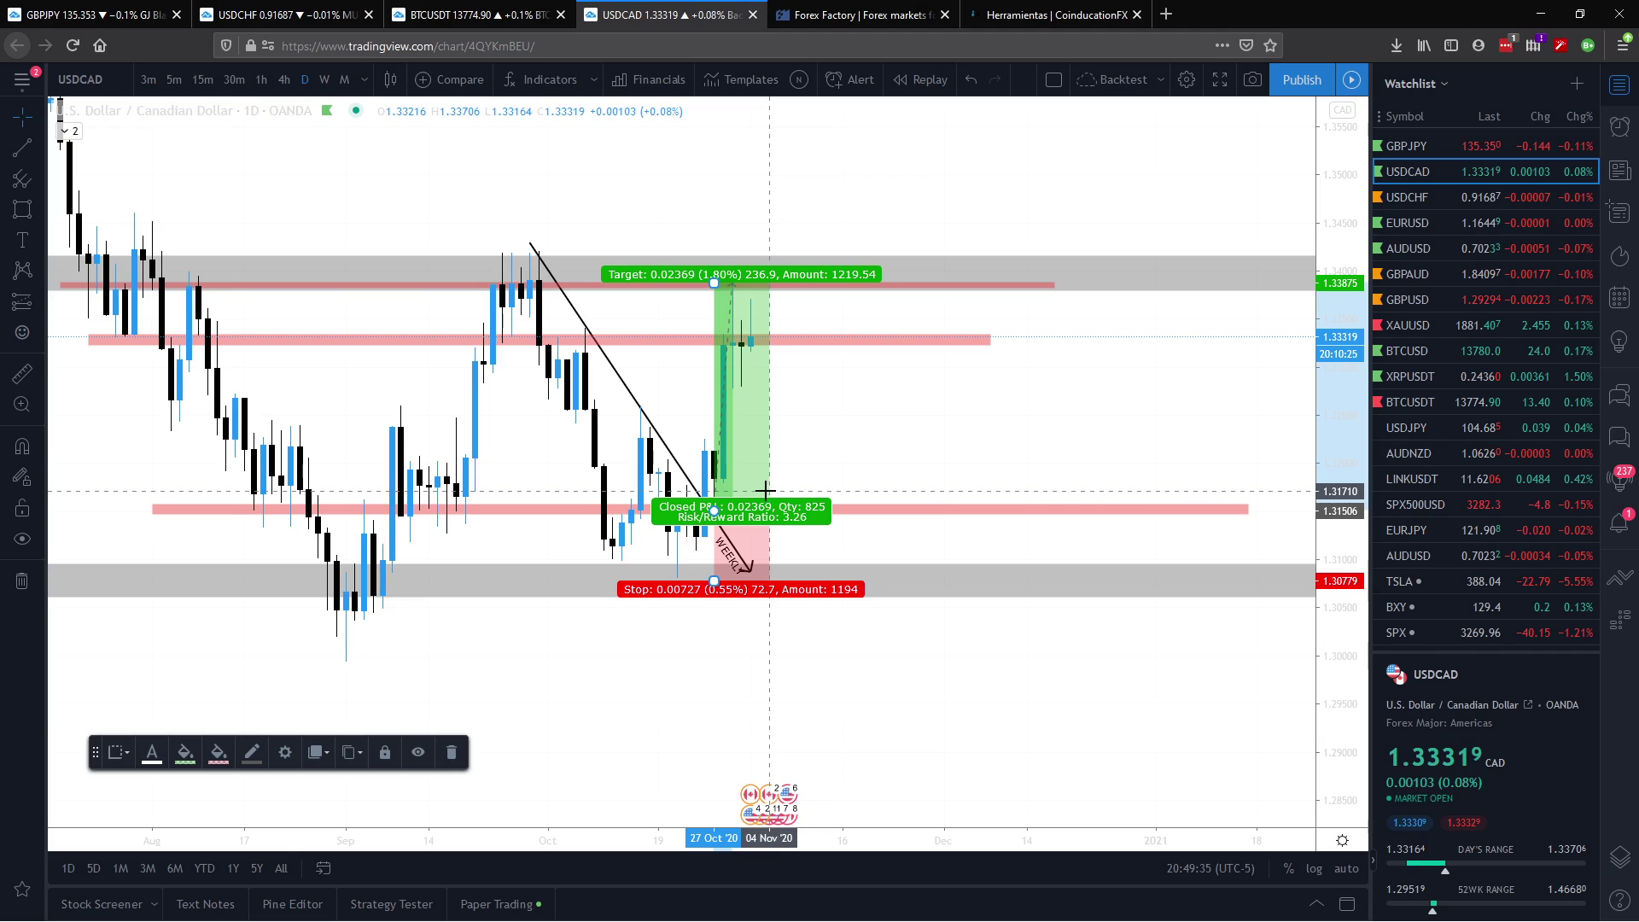
pyautogui.click(938, 458)
pyautogui.moveTo(948, 458); pyautogui.dragTo(1025, 461)
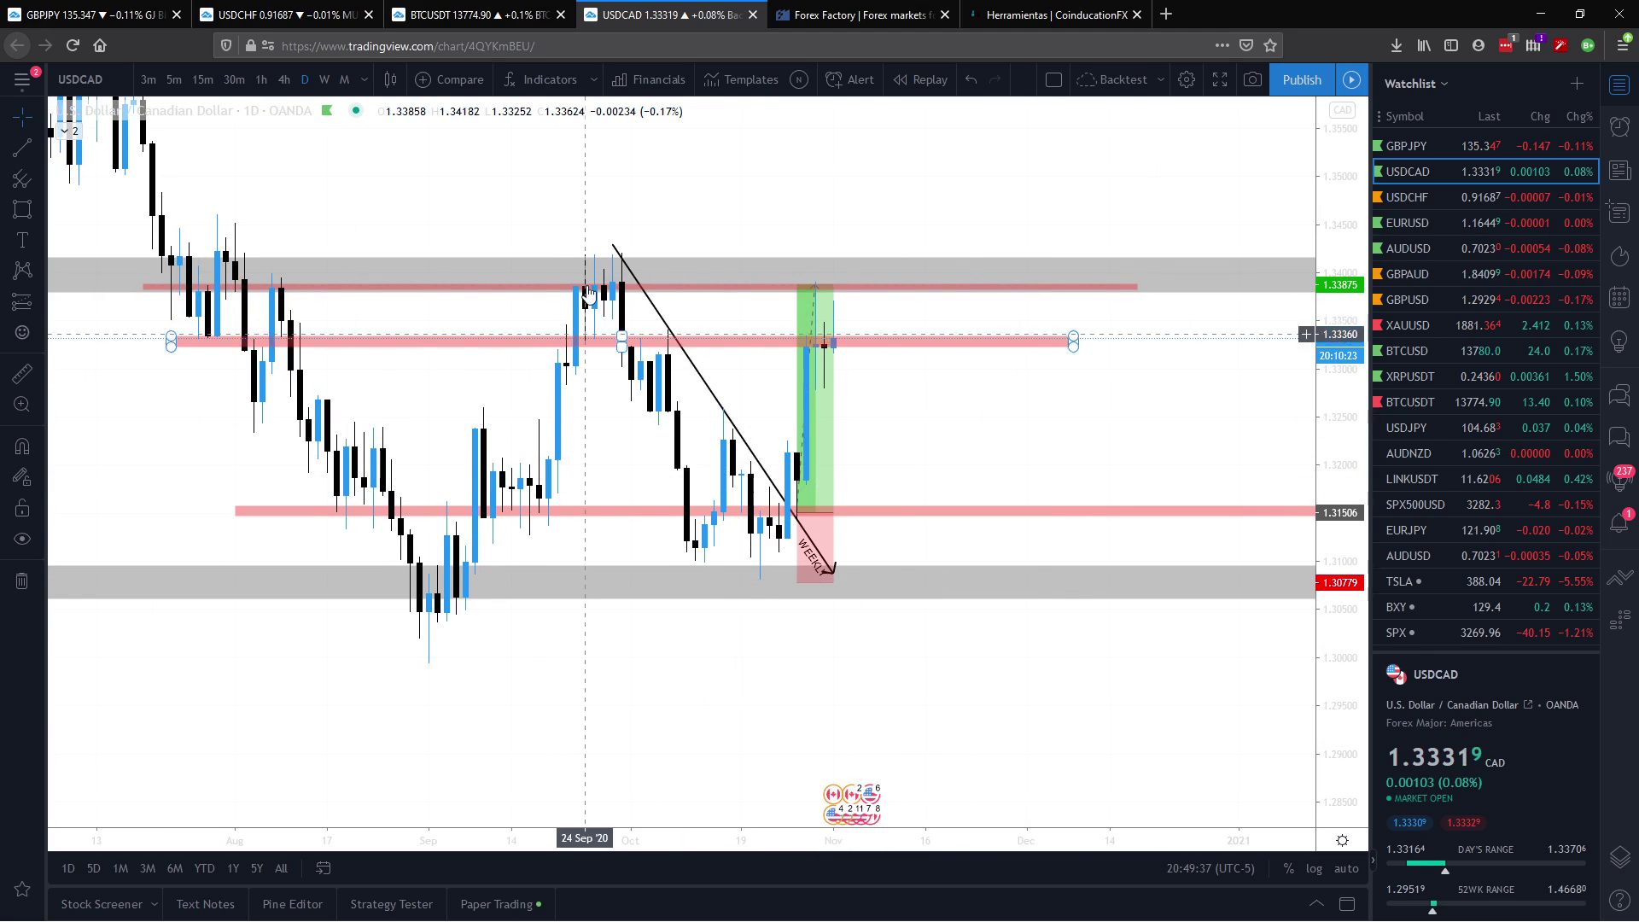
pyautogui.click(461, 388)
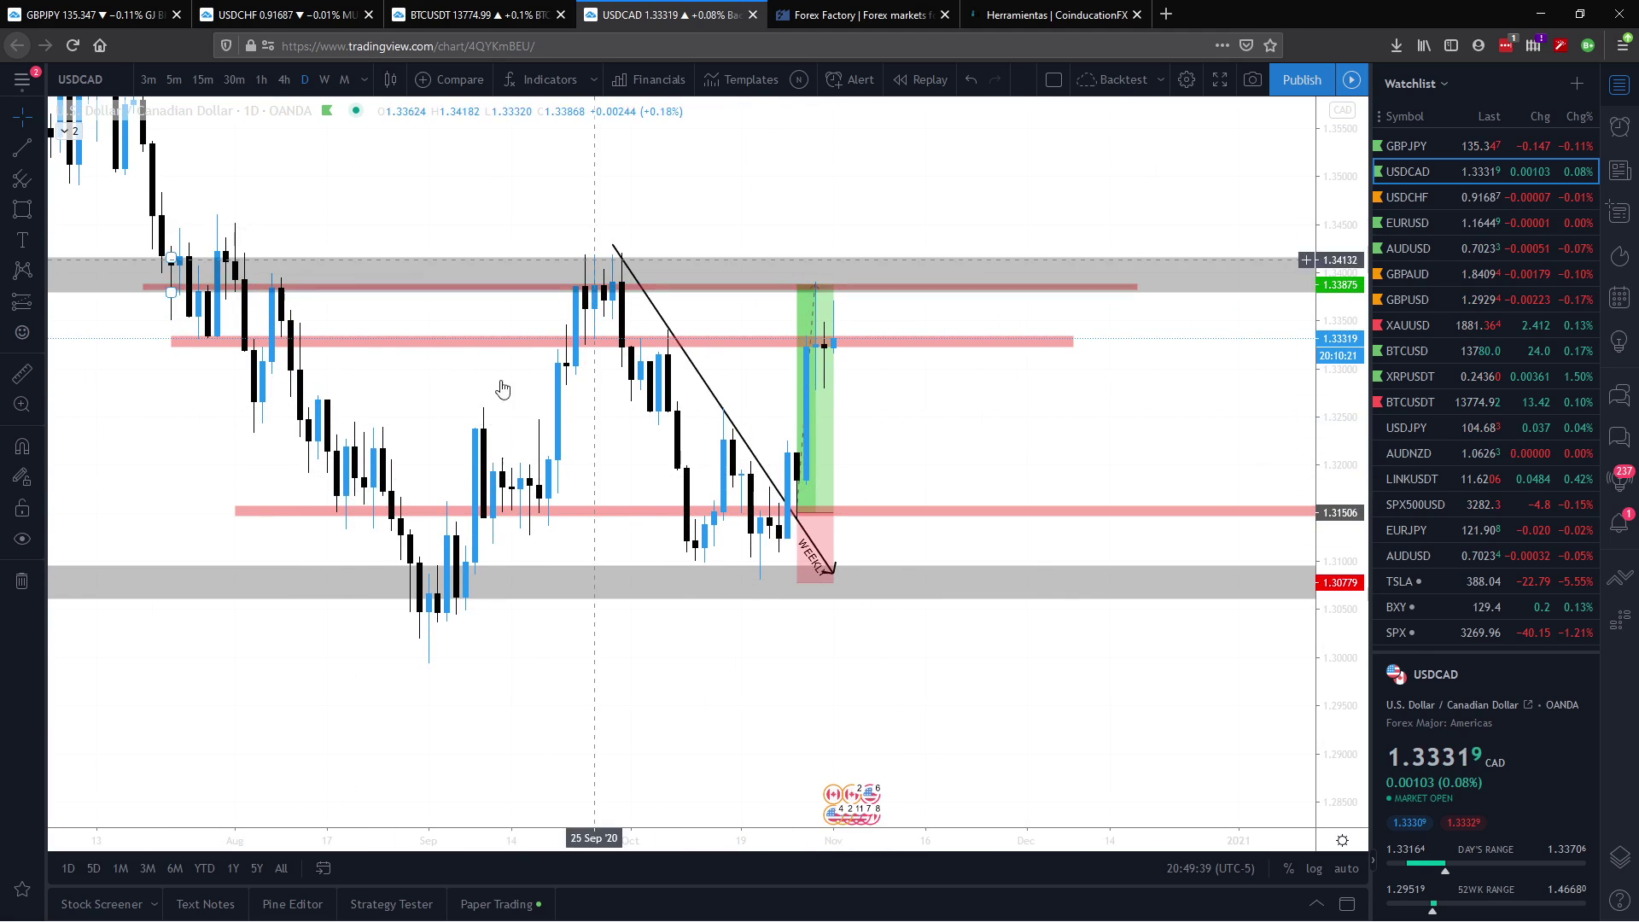
# Step: Nudge the current-price zone slightly left and stretch the price scale for taller candles
pyautogui.click(827, 339)
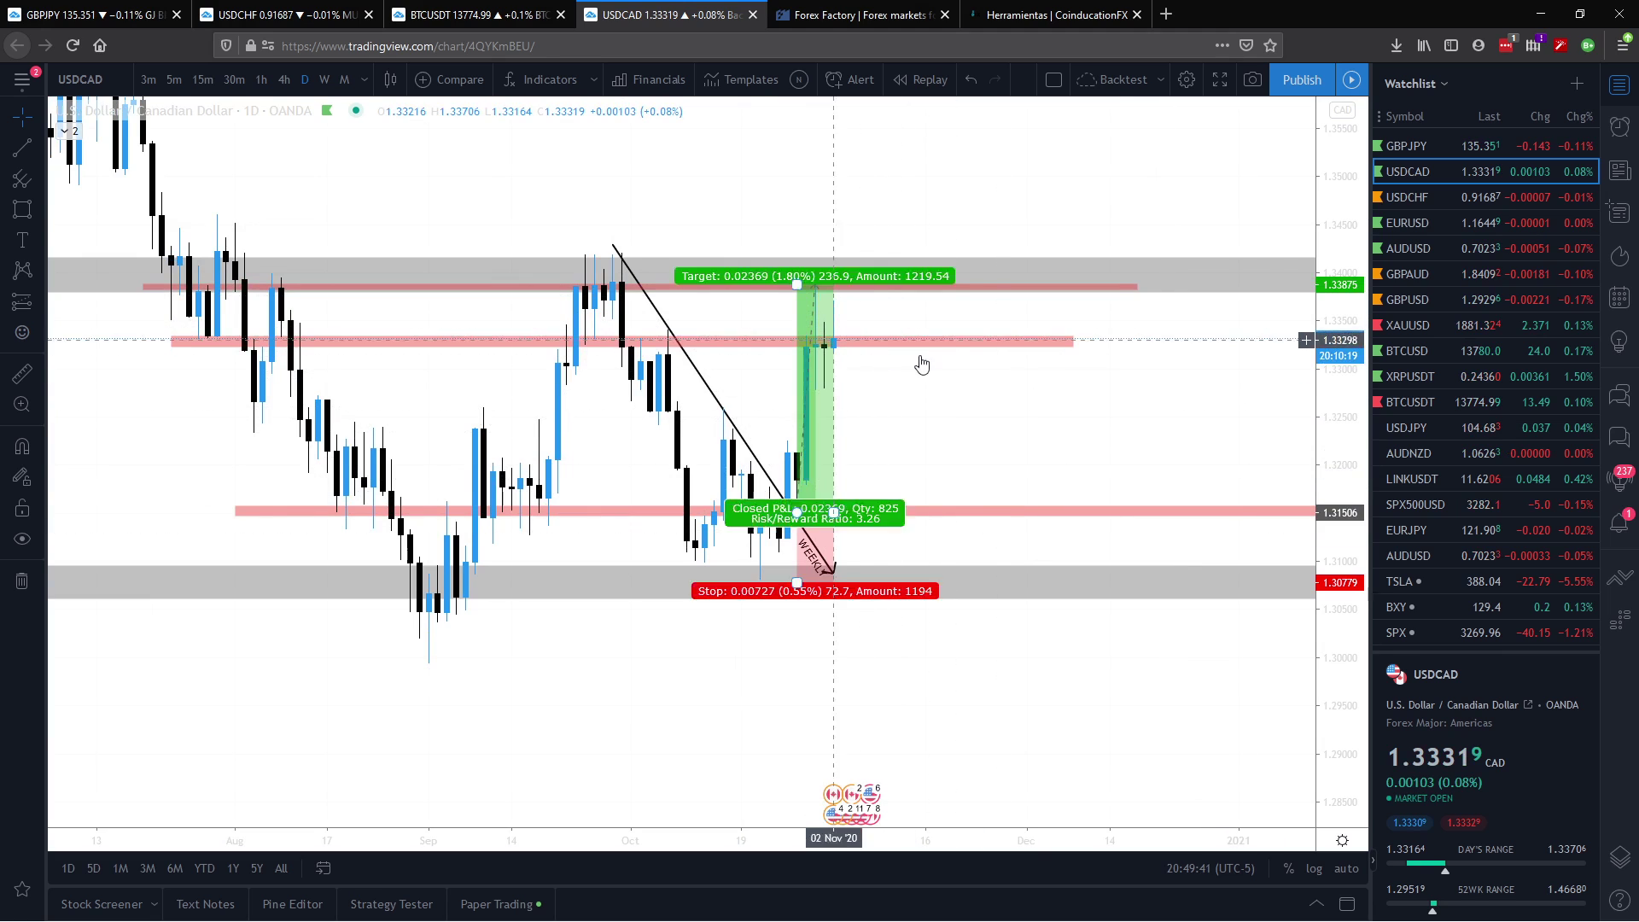
pyautogui.click(1012, 343)
pyautogui.moveTo(1014, 345)
pyautogui.mouseDown()
pyautogui.moveTo(987, 334)
pyautogui.moveTo(992, 348)
pyautogui.mouseUp()
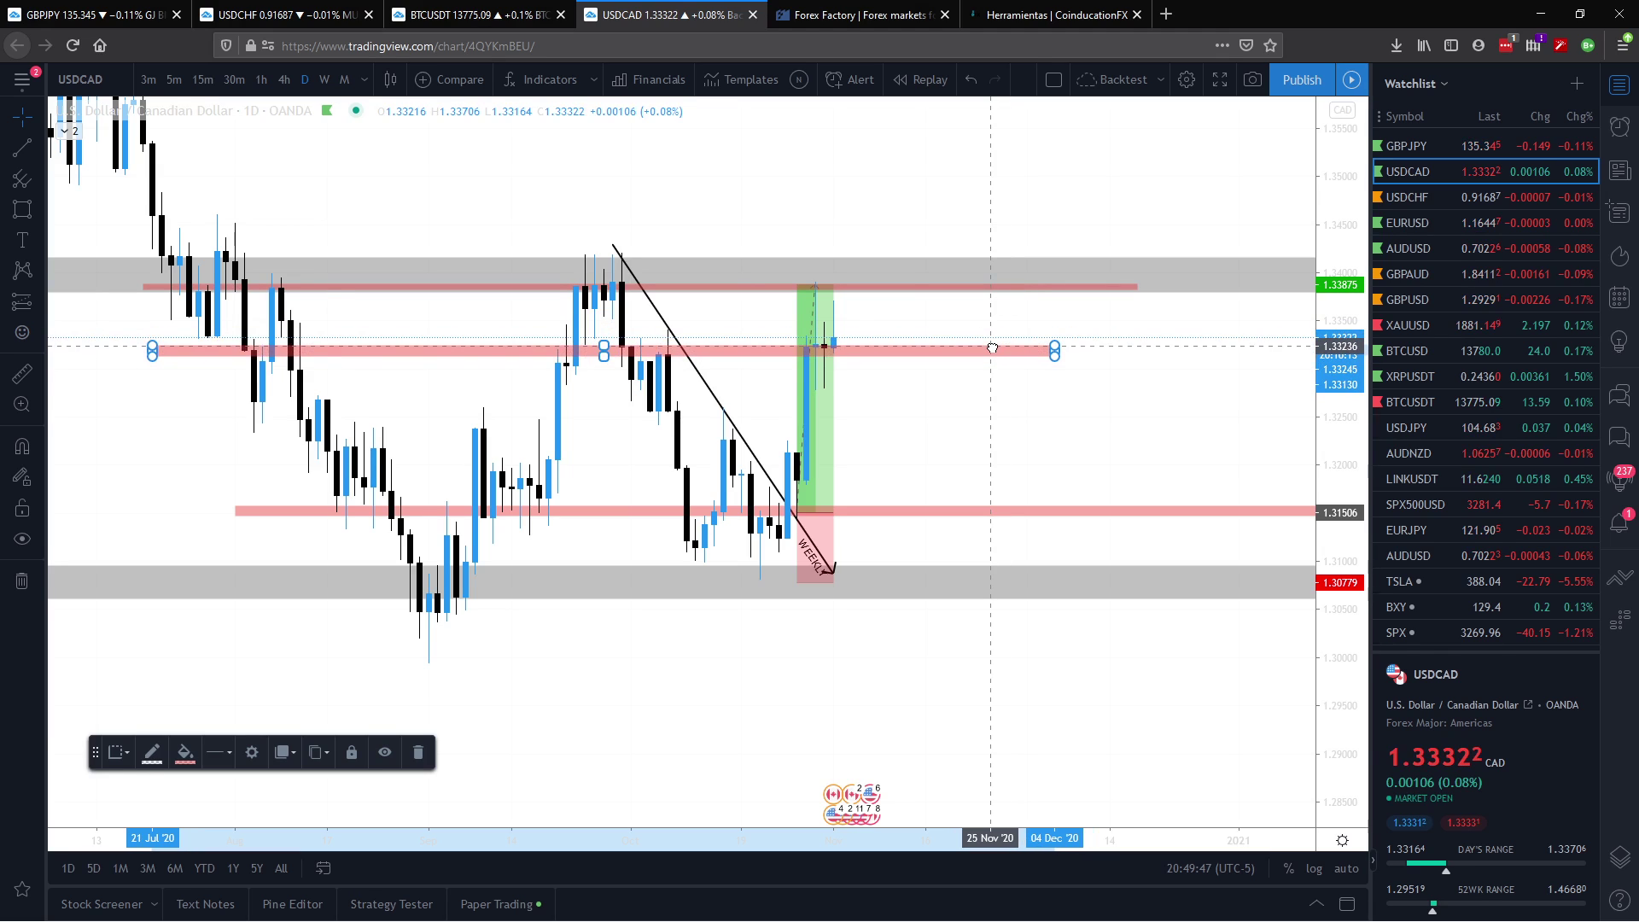
pyautogui.click(959, 396)
pyautogui.click(822, 367)
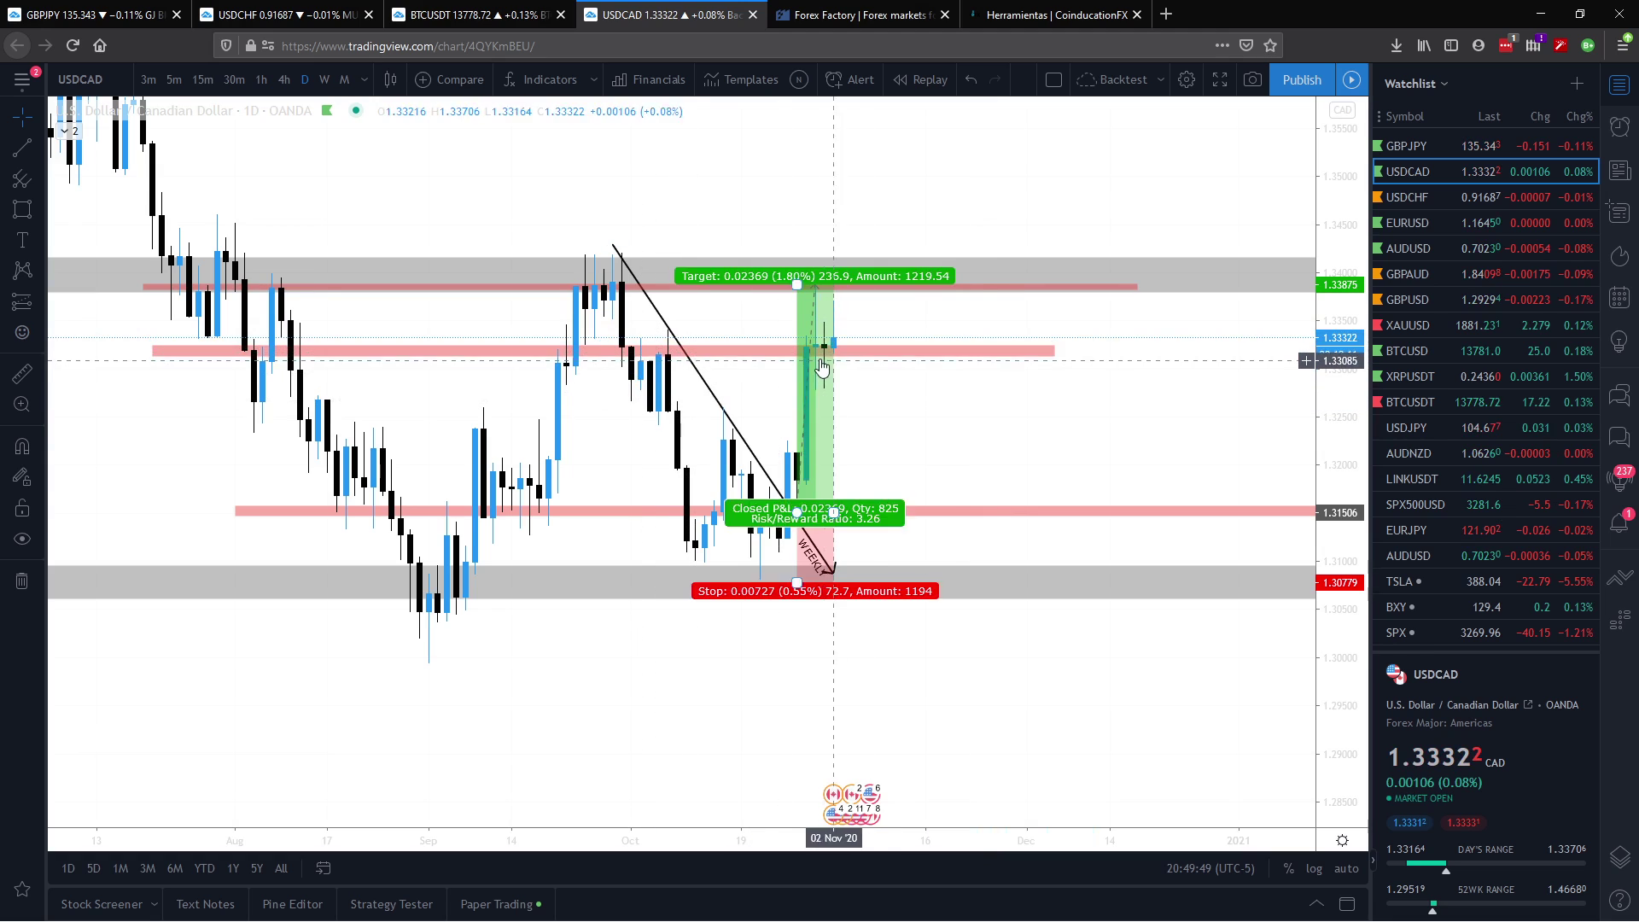
pyautogui.moveTo(1329, 461); pyautogui.dragTo(1323, 331)
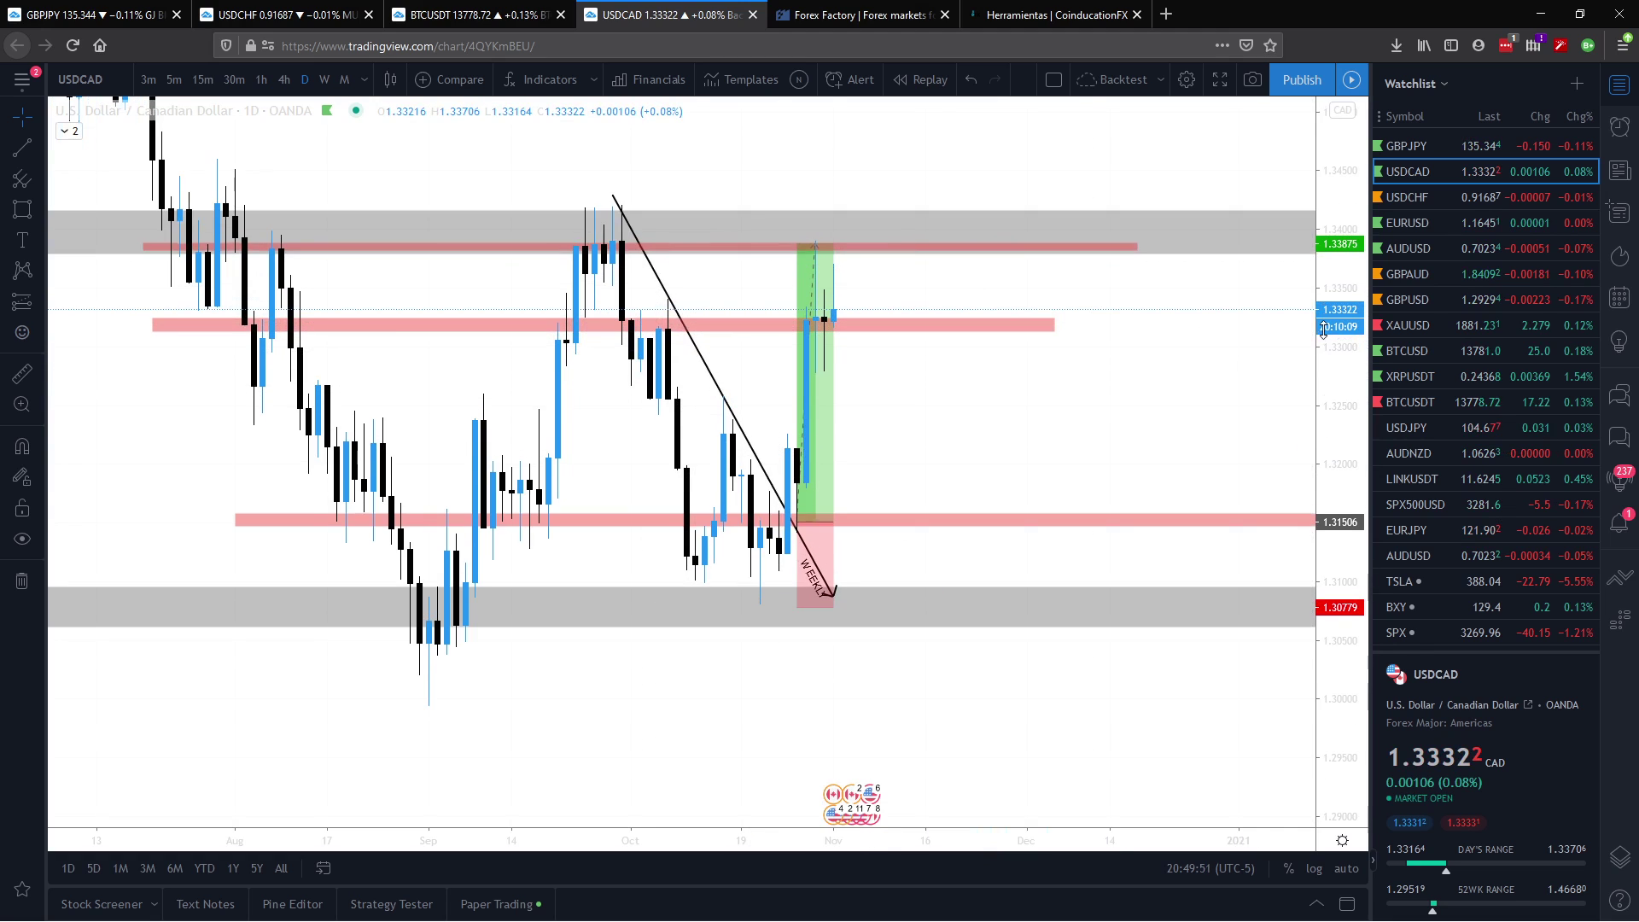
# Step: Switch to 4-hour candles and compress the time scale to show more bars
pyautogui.click(279, 86)
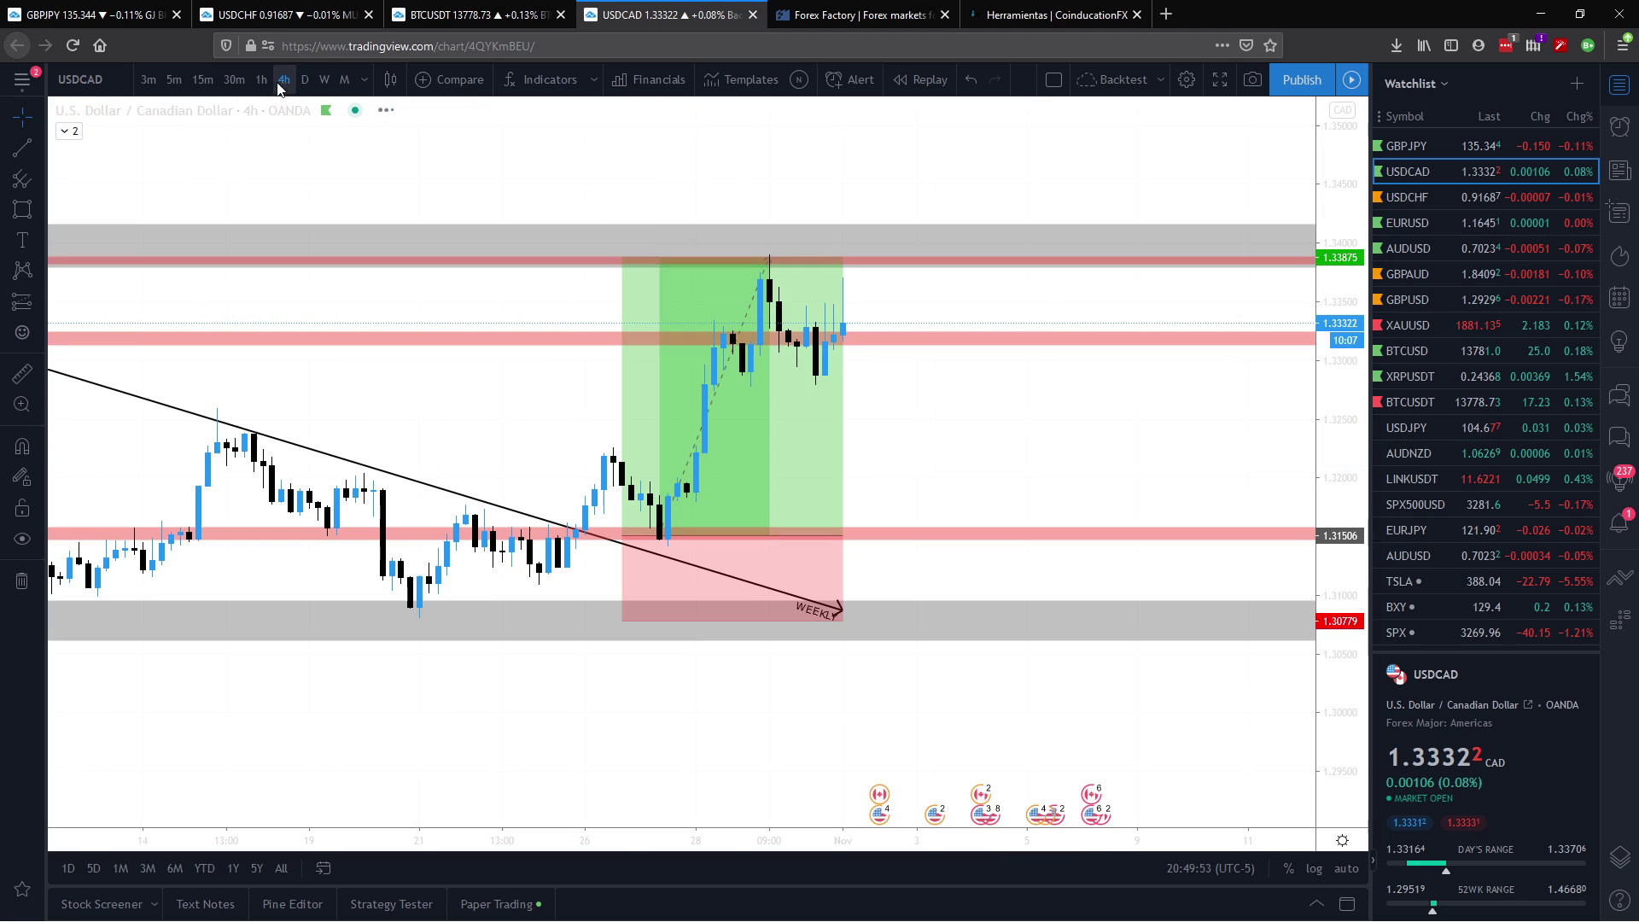
pyautogui.moveTo(811, 842)
pyautogui.mouseDown()
pyautogui.moveTo(1050, 837)
pyautogui.moveTo(999, 834)
pyautogui.mouseUp()
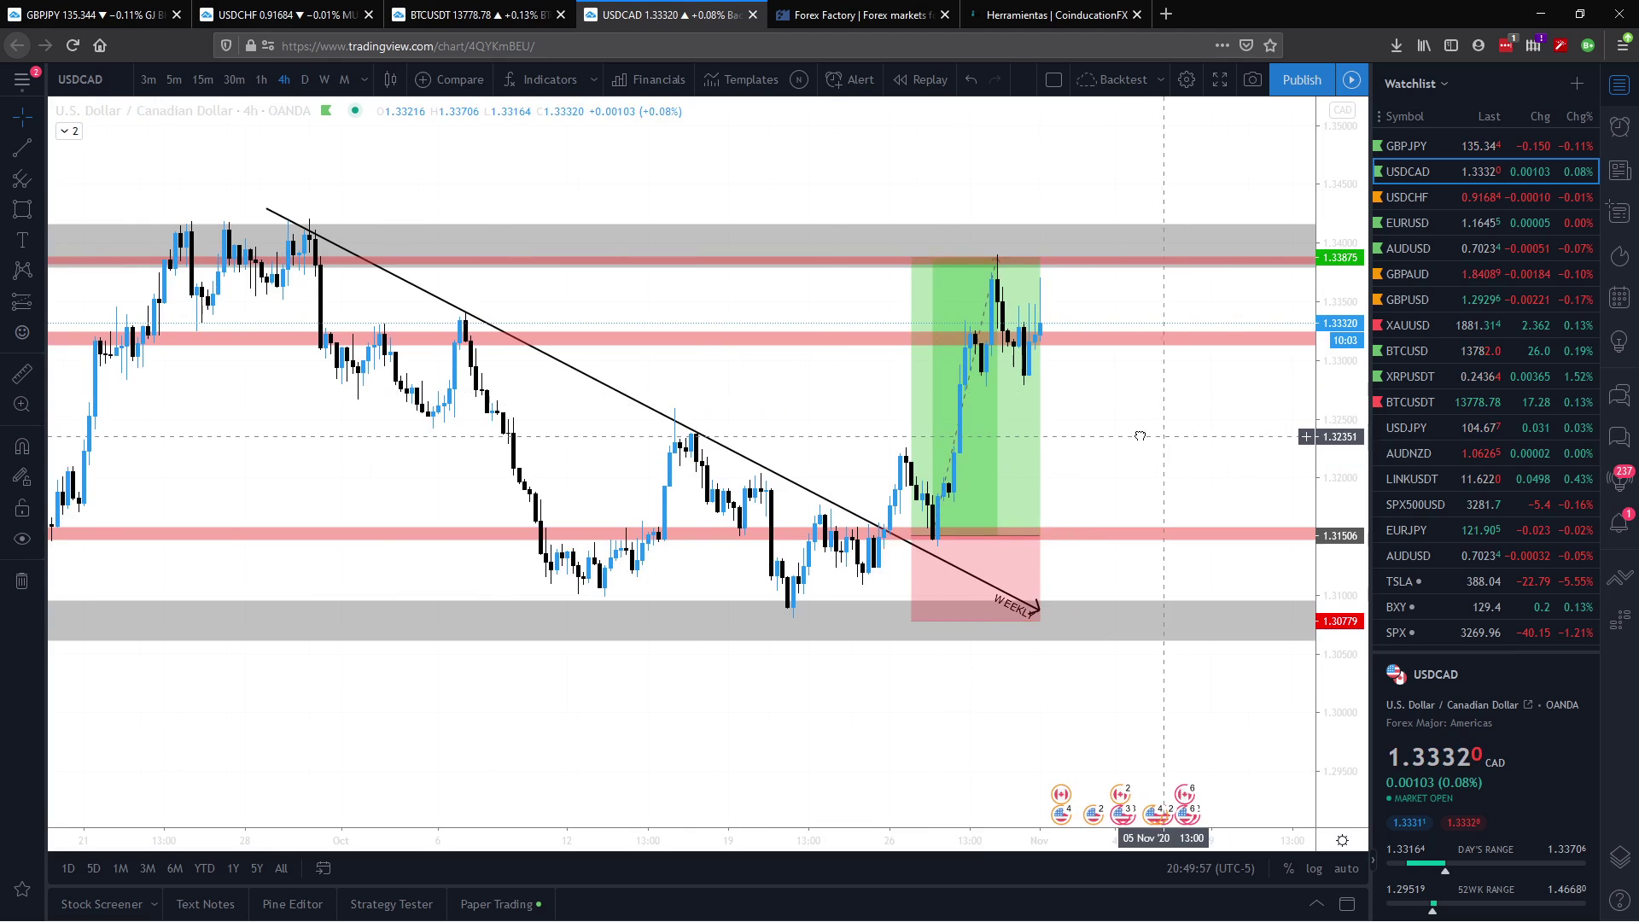
pyautogui.moveTo(1162, 436); pyautogui.dragTo(1114, 427)
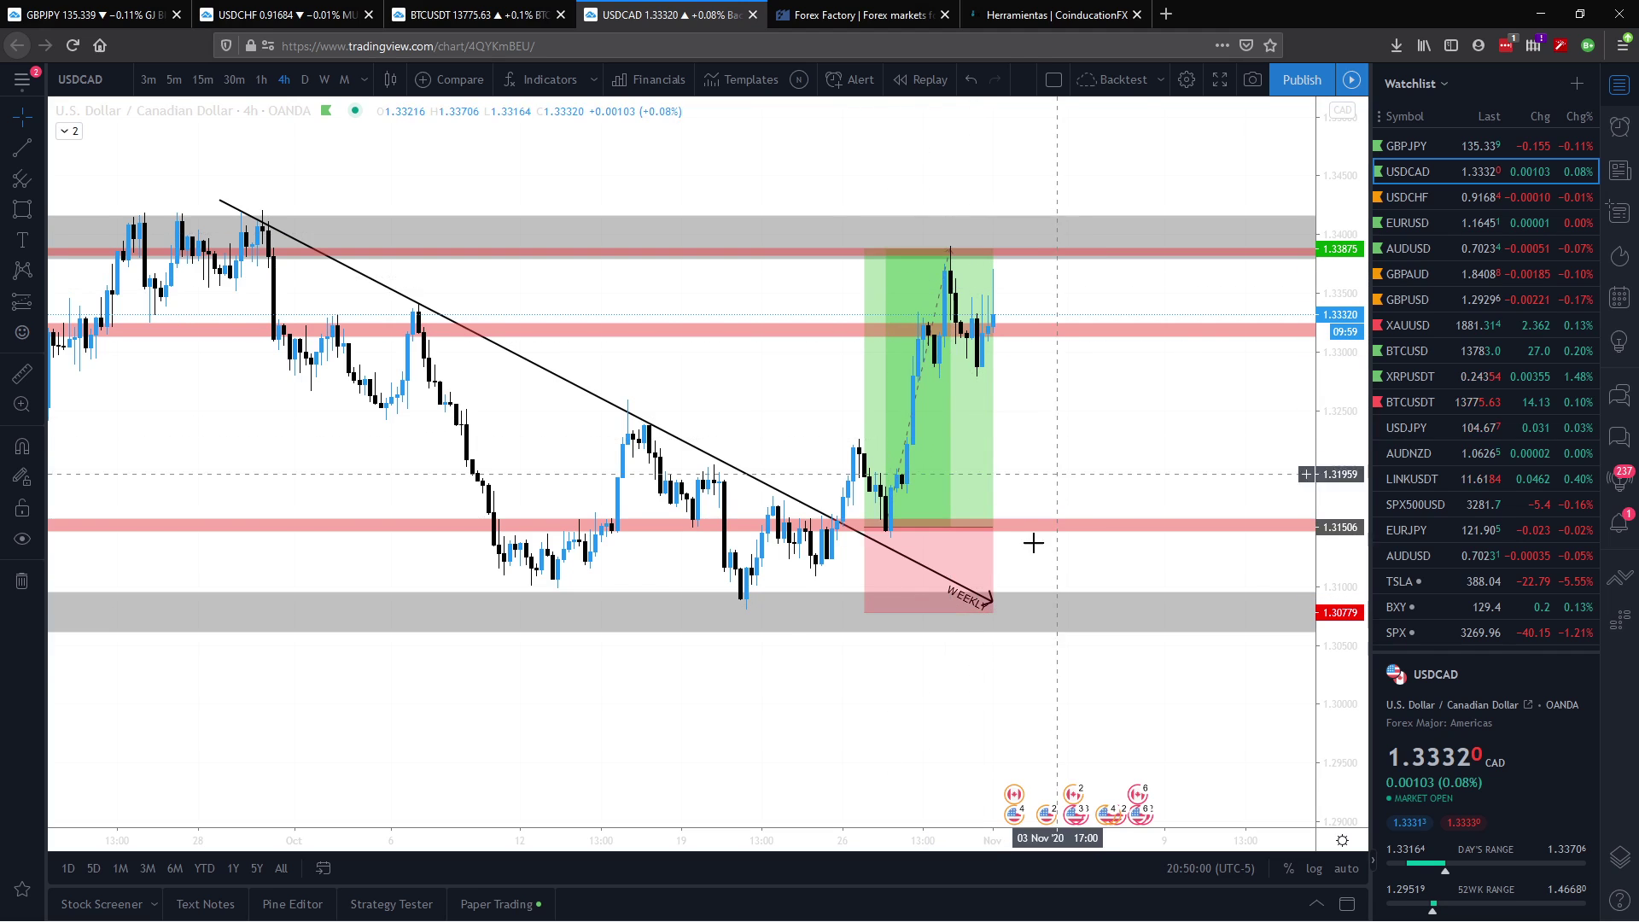
pyautogui.moveTo(1170, 421); pyautogui.dragTo(857, 442)
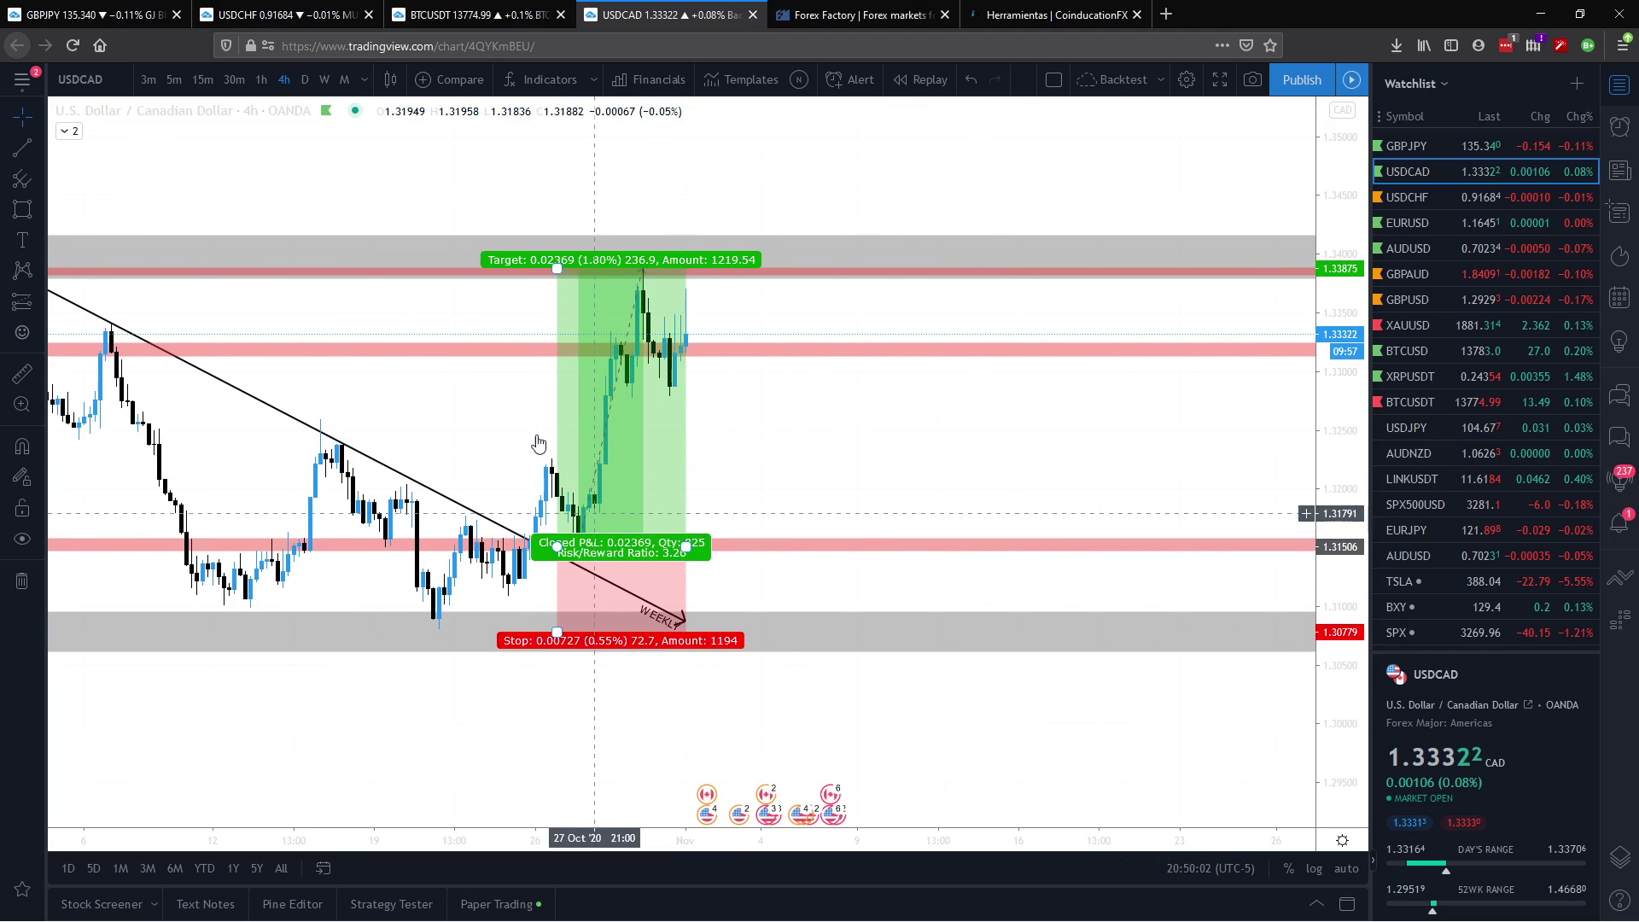
# Step: Draw a rising arrow from the late-October low to just above the upper grey zone
pyautogui.hotkey('alt', 't')
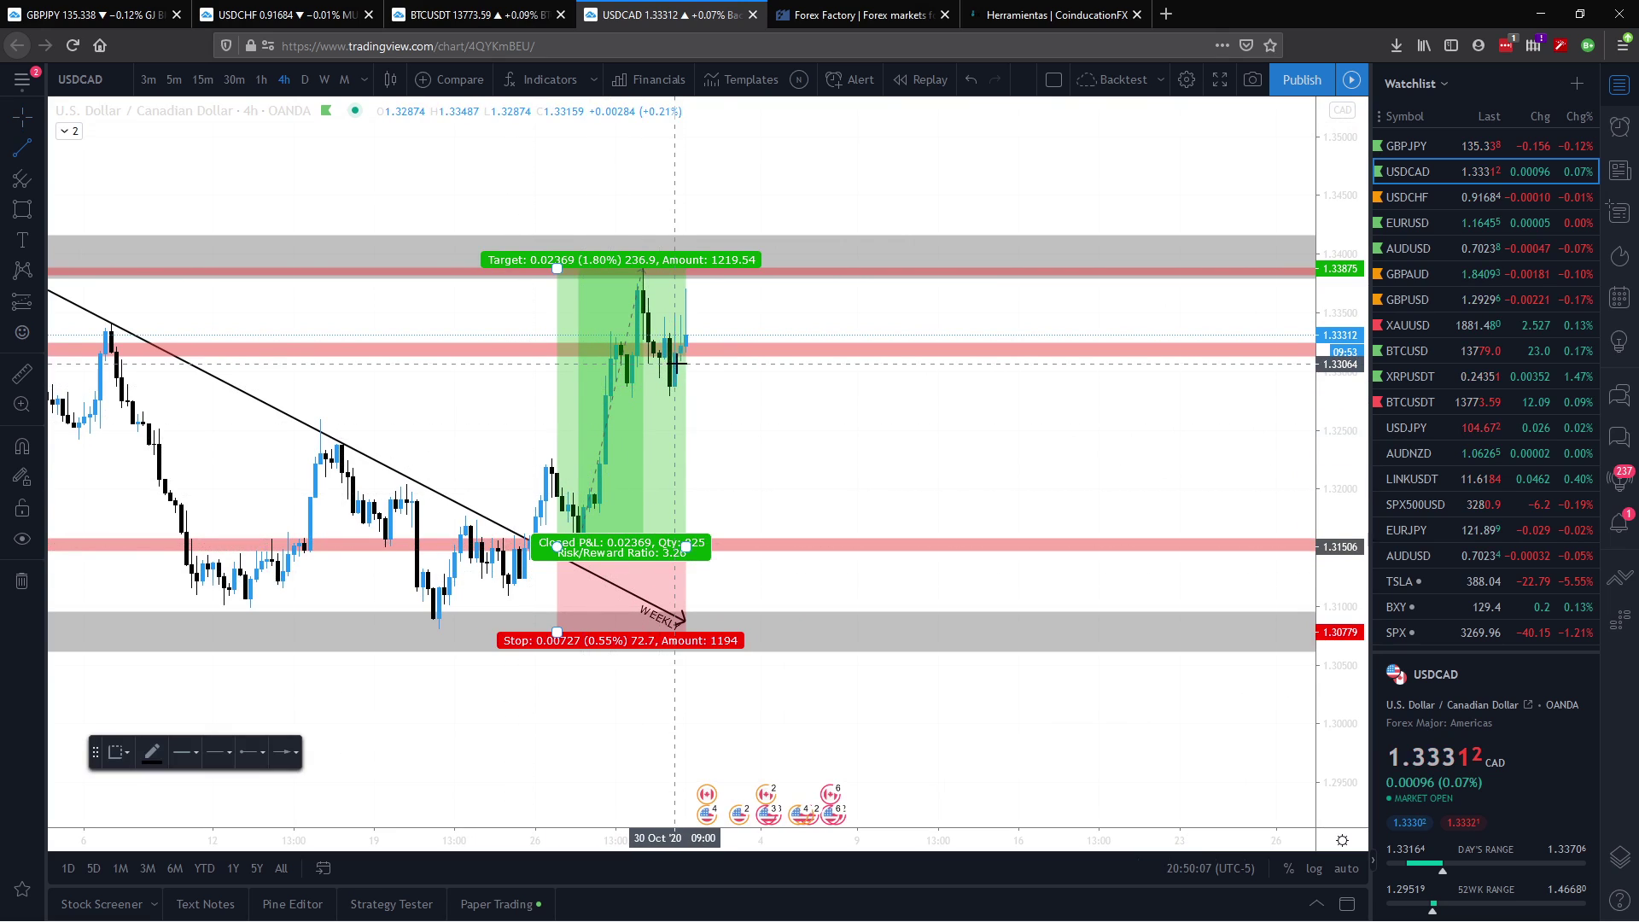
pyautogui.click(581, 556)
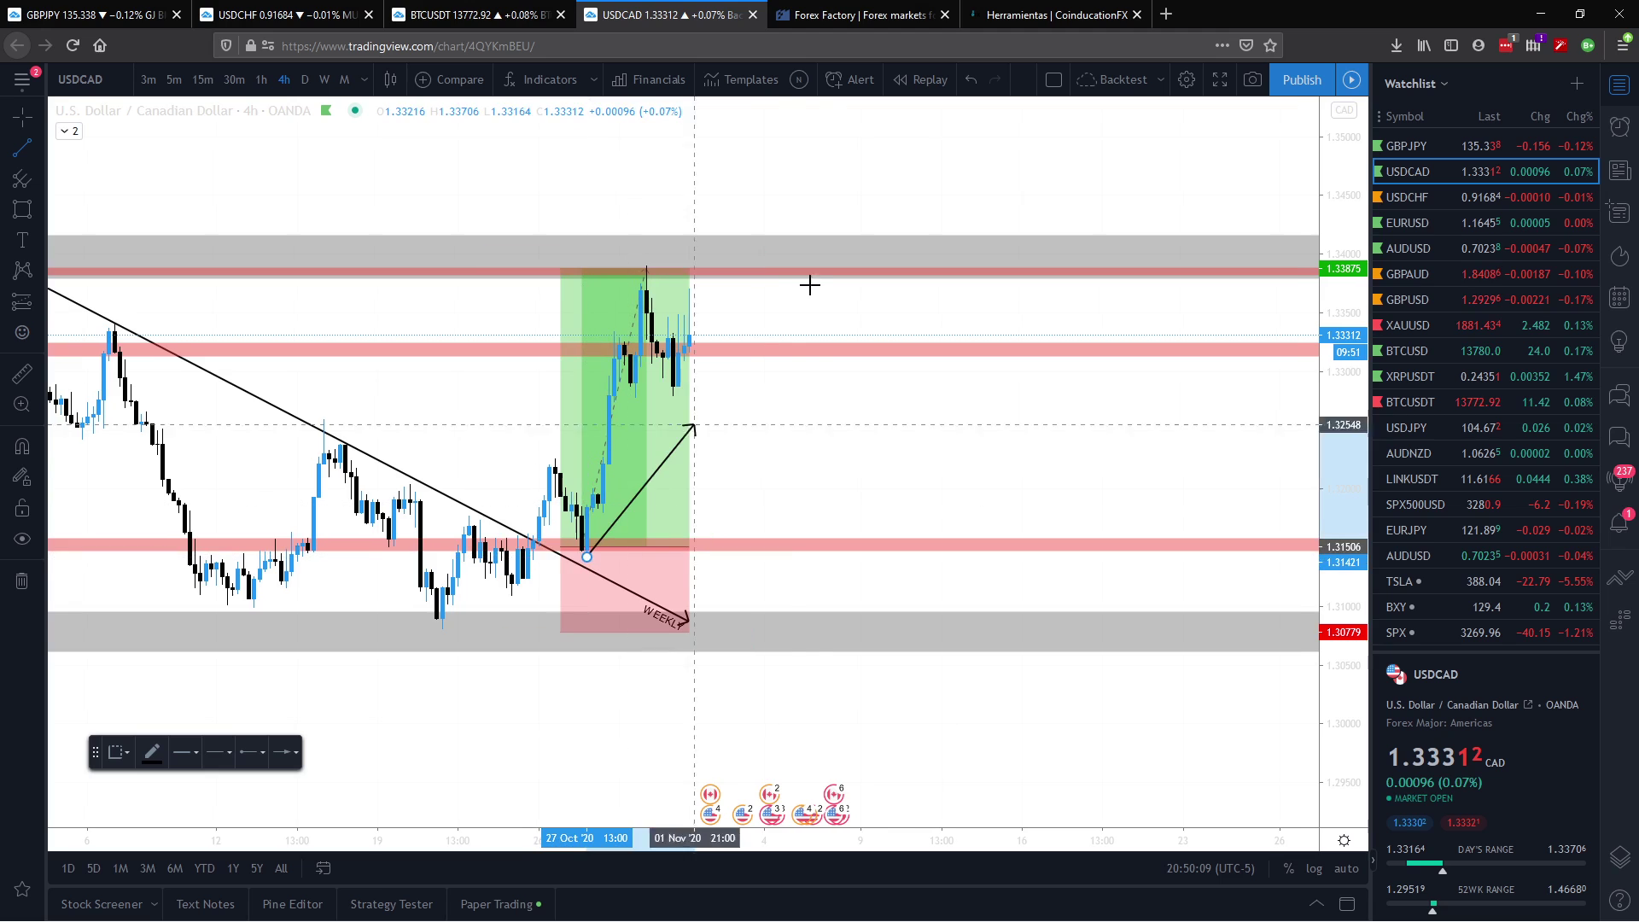
pyautogui.click(761, 240)
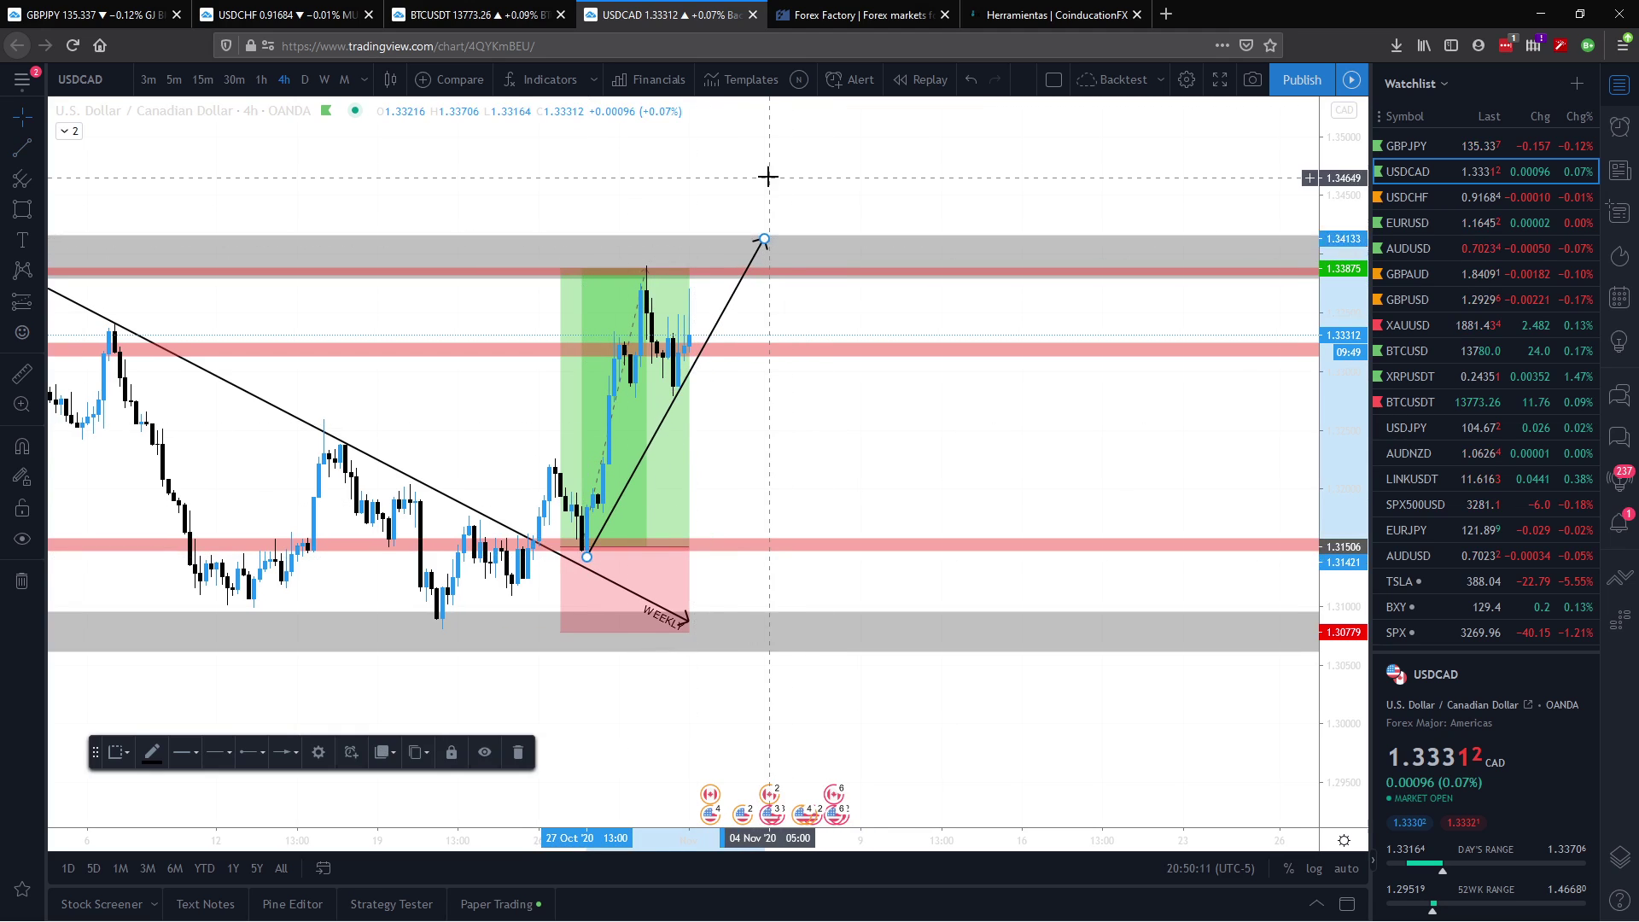
pyautogui.click(586, 559)
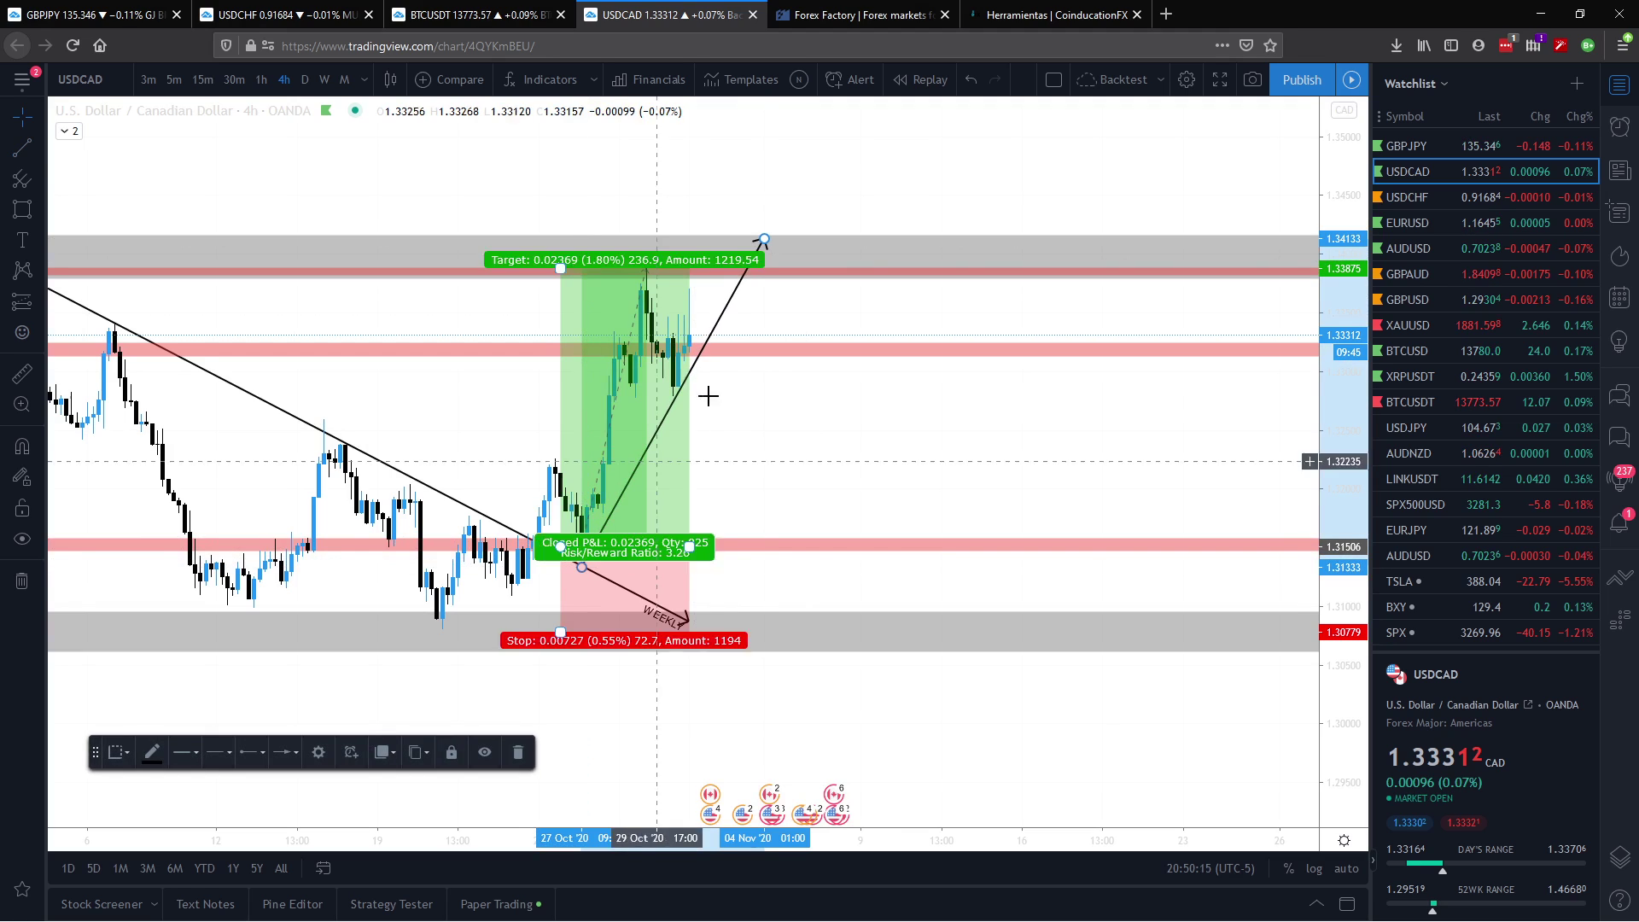
pyautogui.moveTo(673, 401)
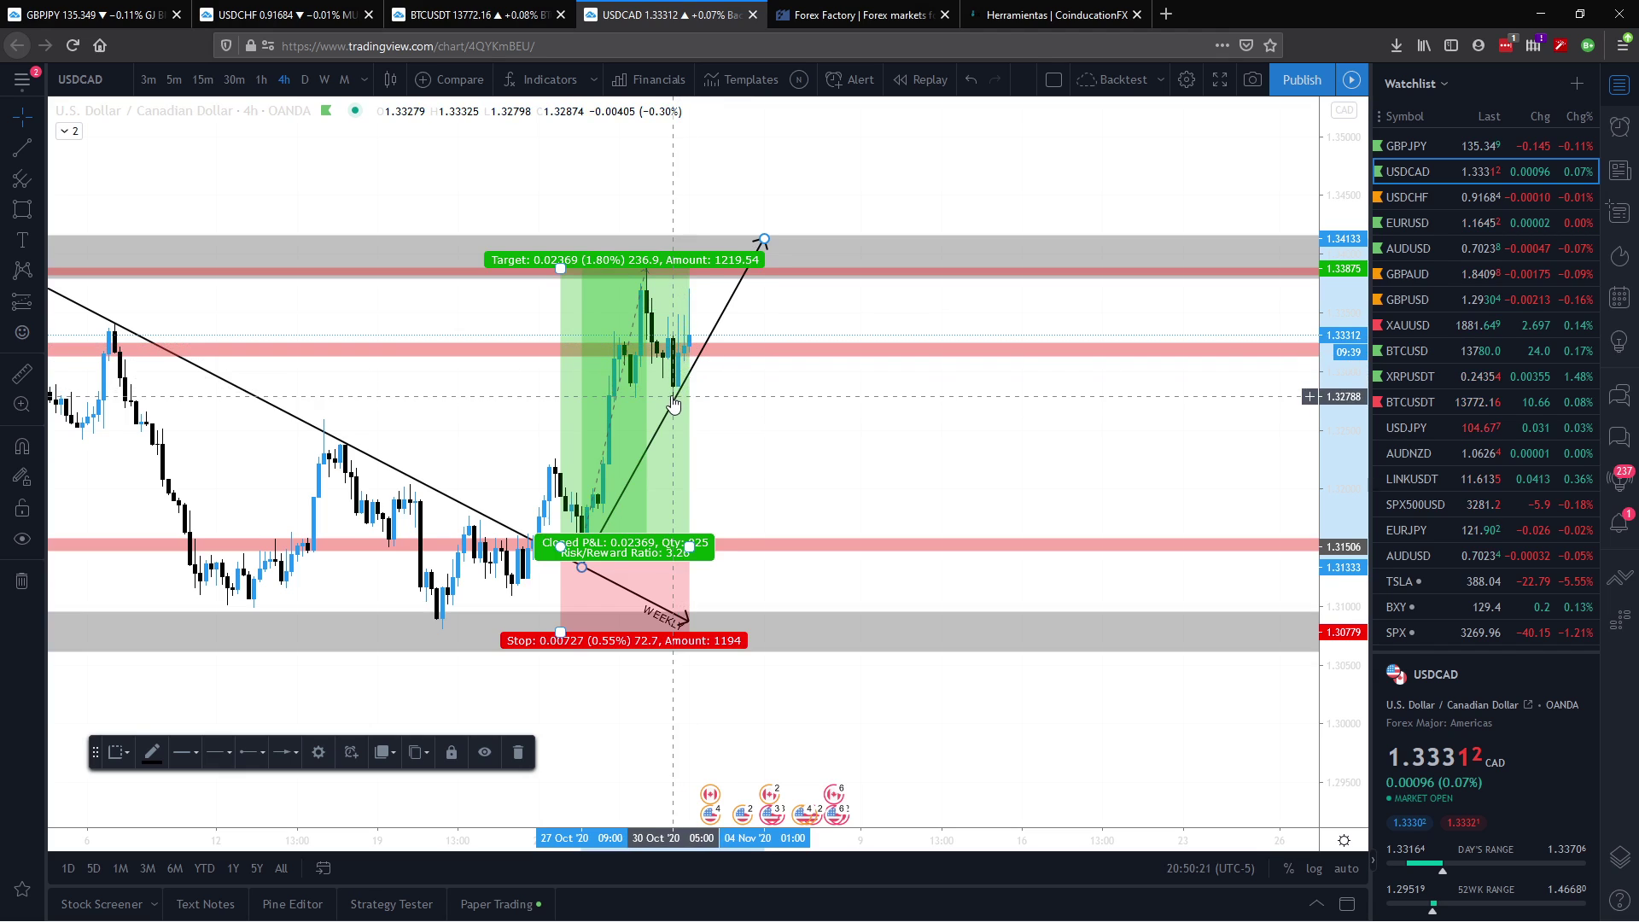
pyautogui.moveTo(765, 239); pyautogui.dragTo(760, 231)
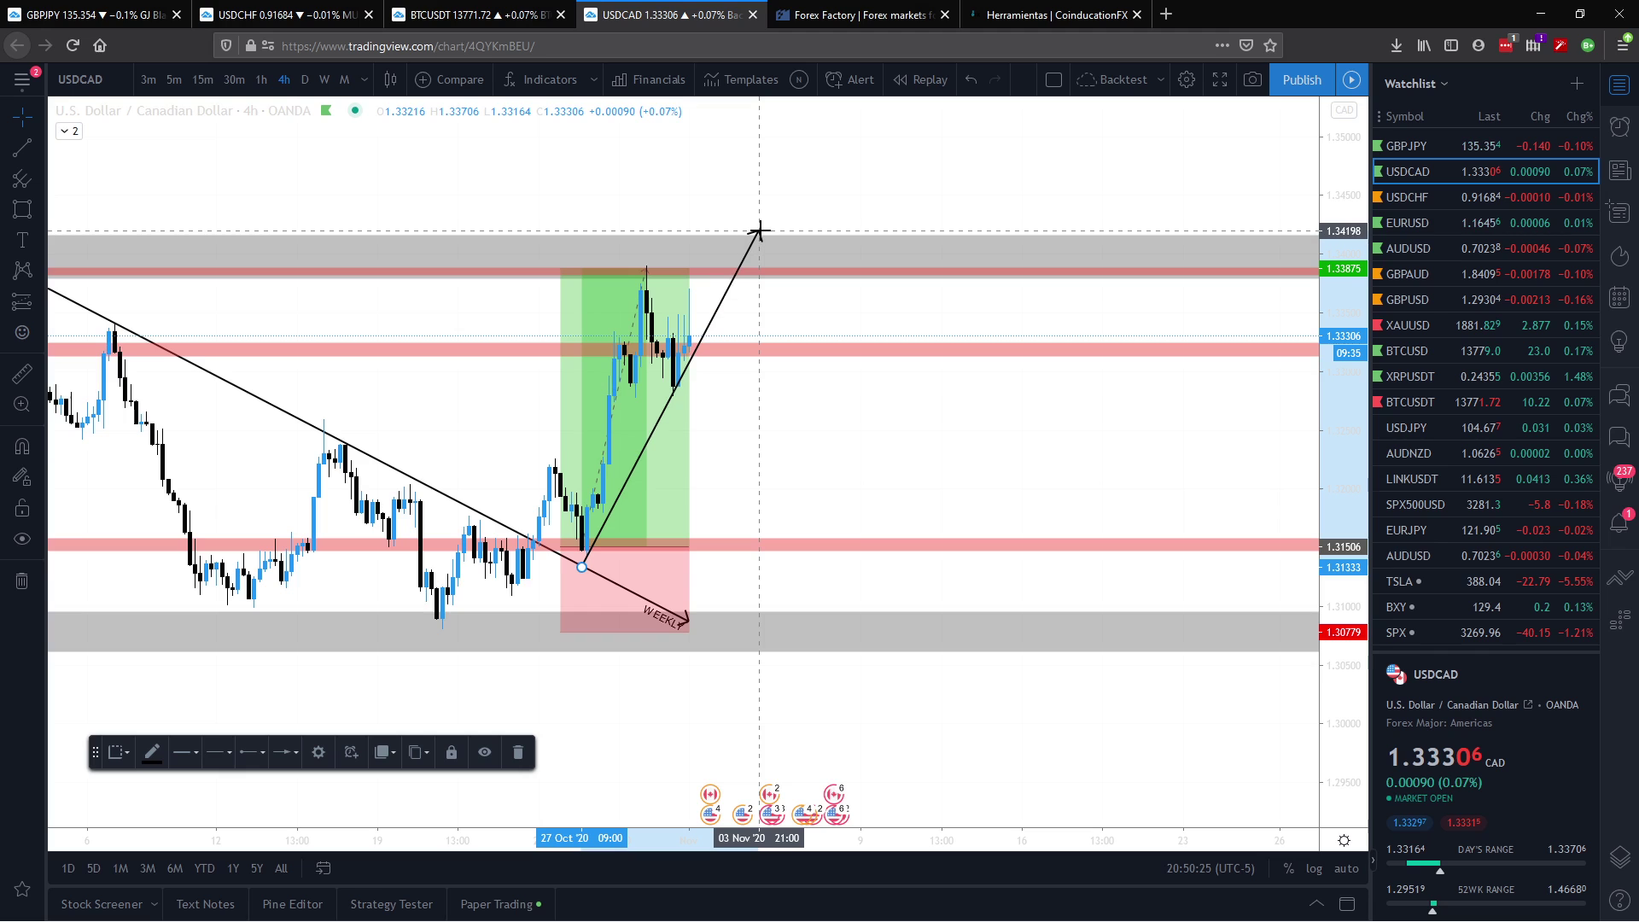
pyautogui.click(806, 465)
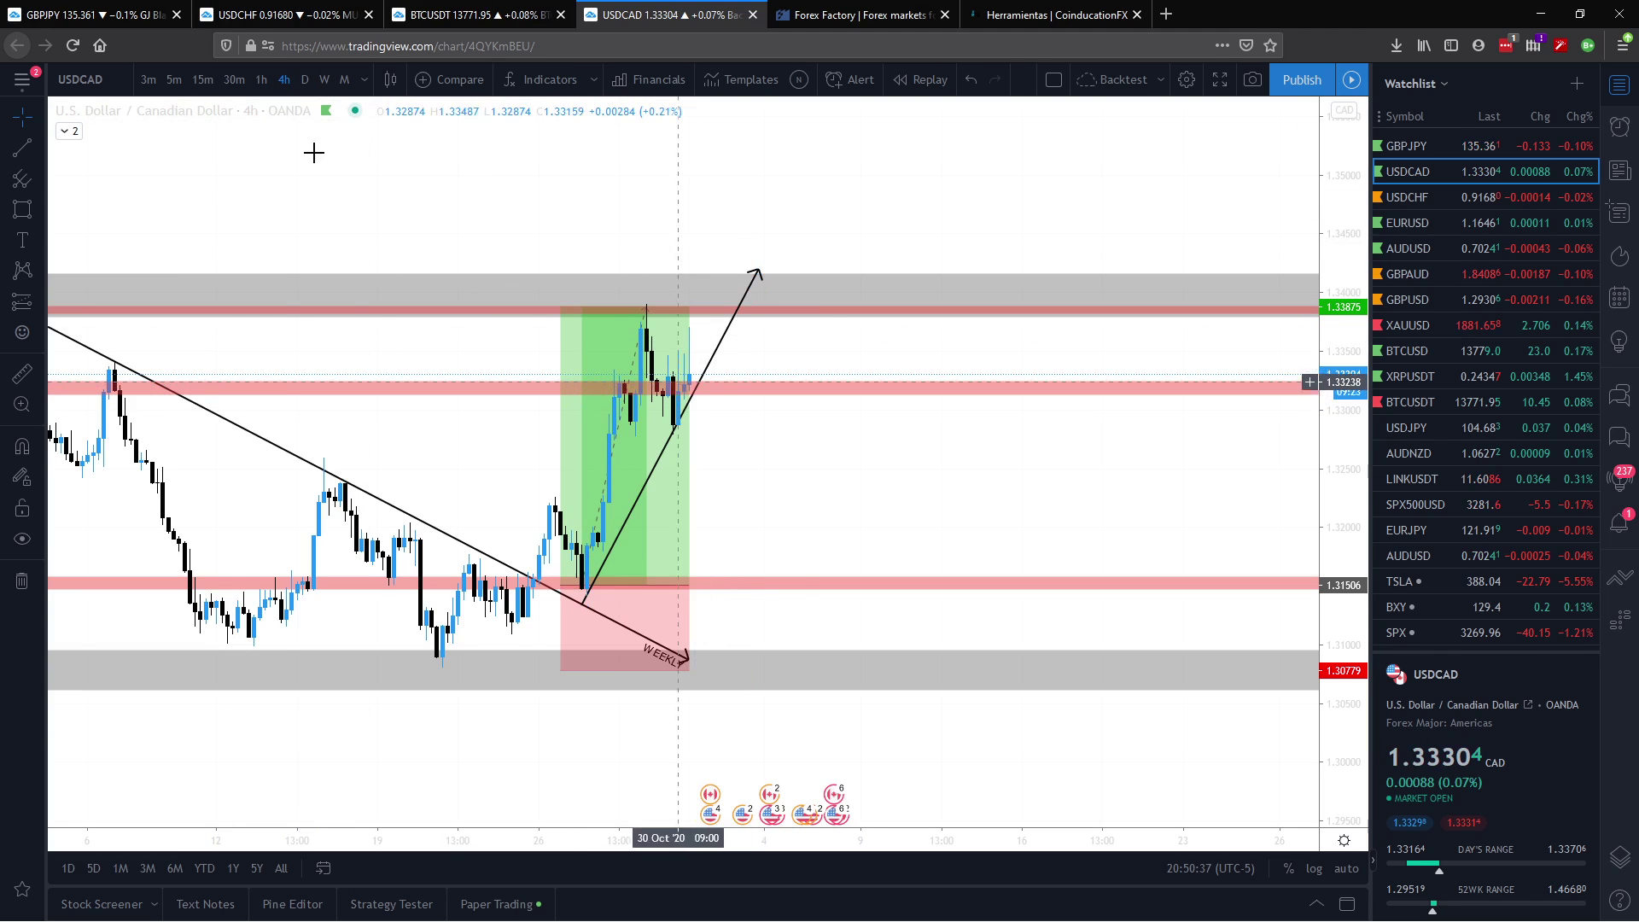
pyautogui.click(261, 81)
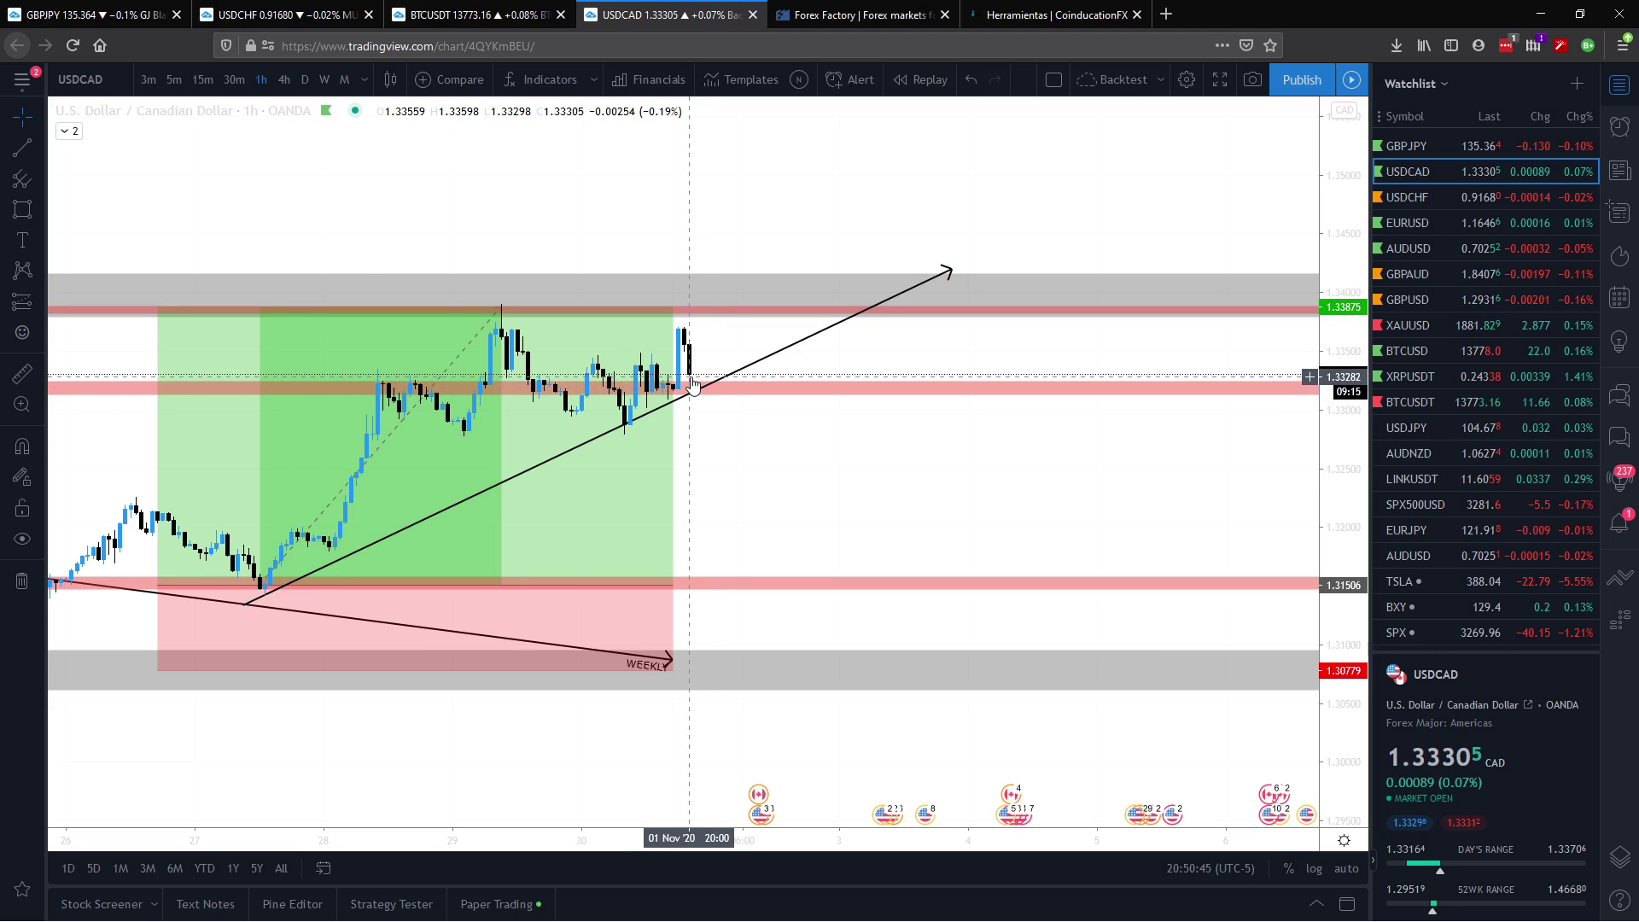
pyautogui.write('30')
pyautogui.press('Return')
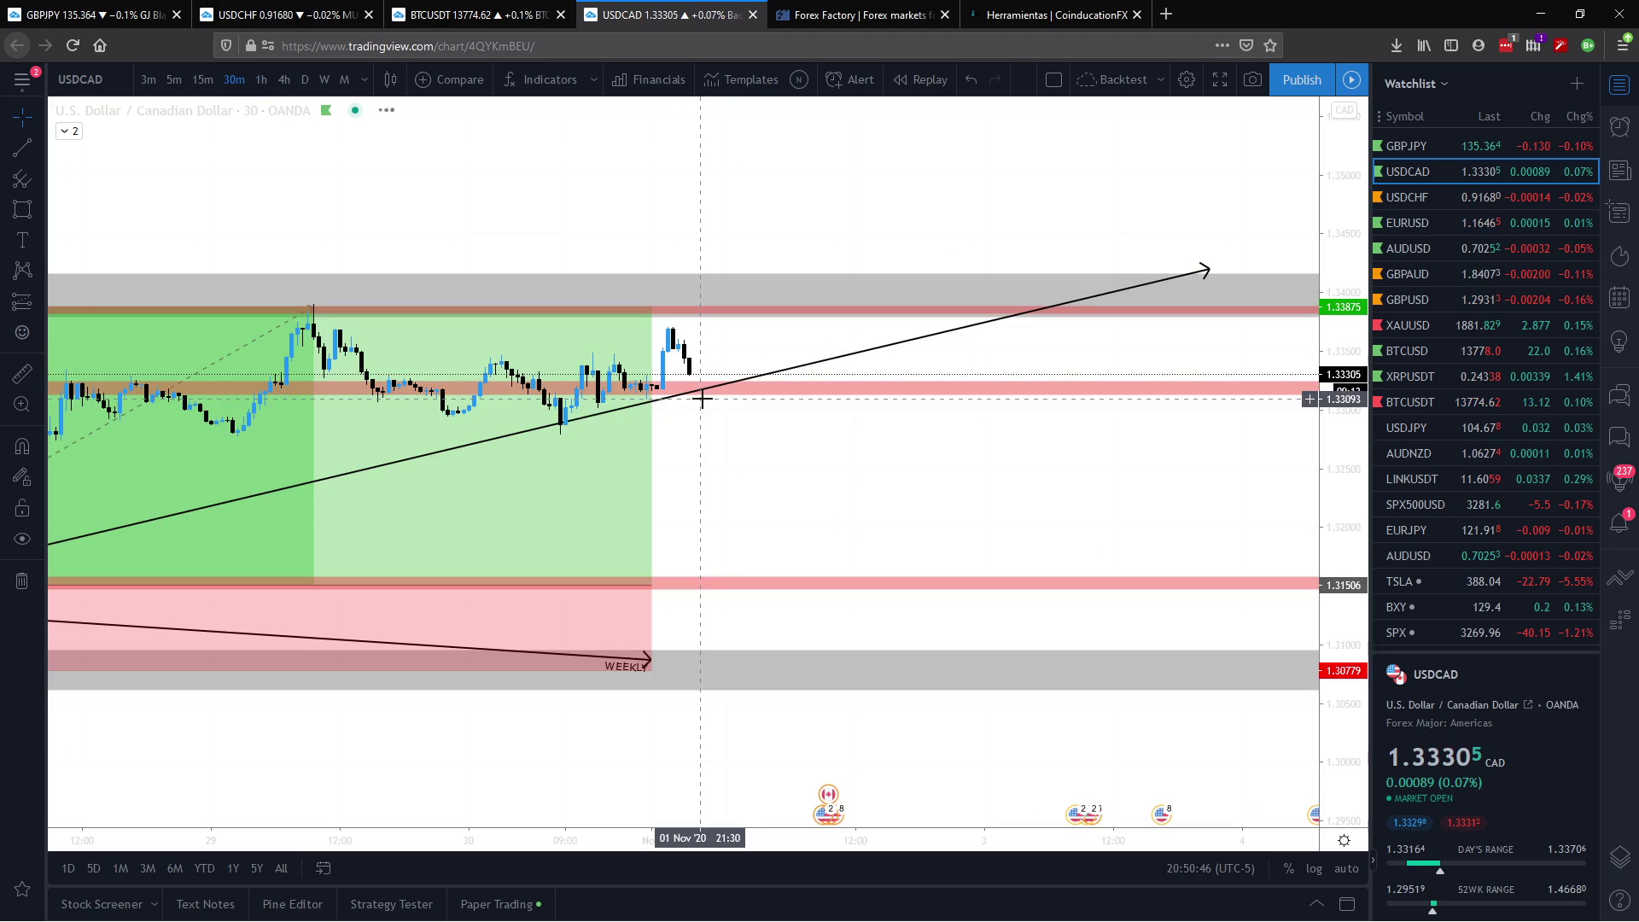
pyautogui.scroll(-3, 988, 517)
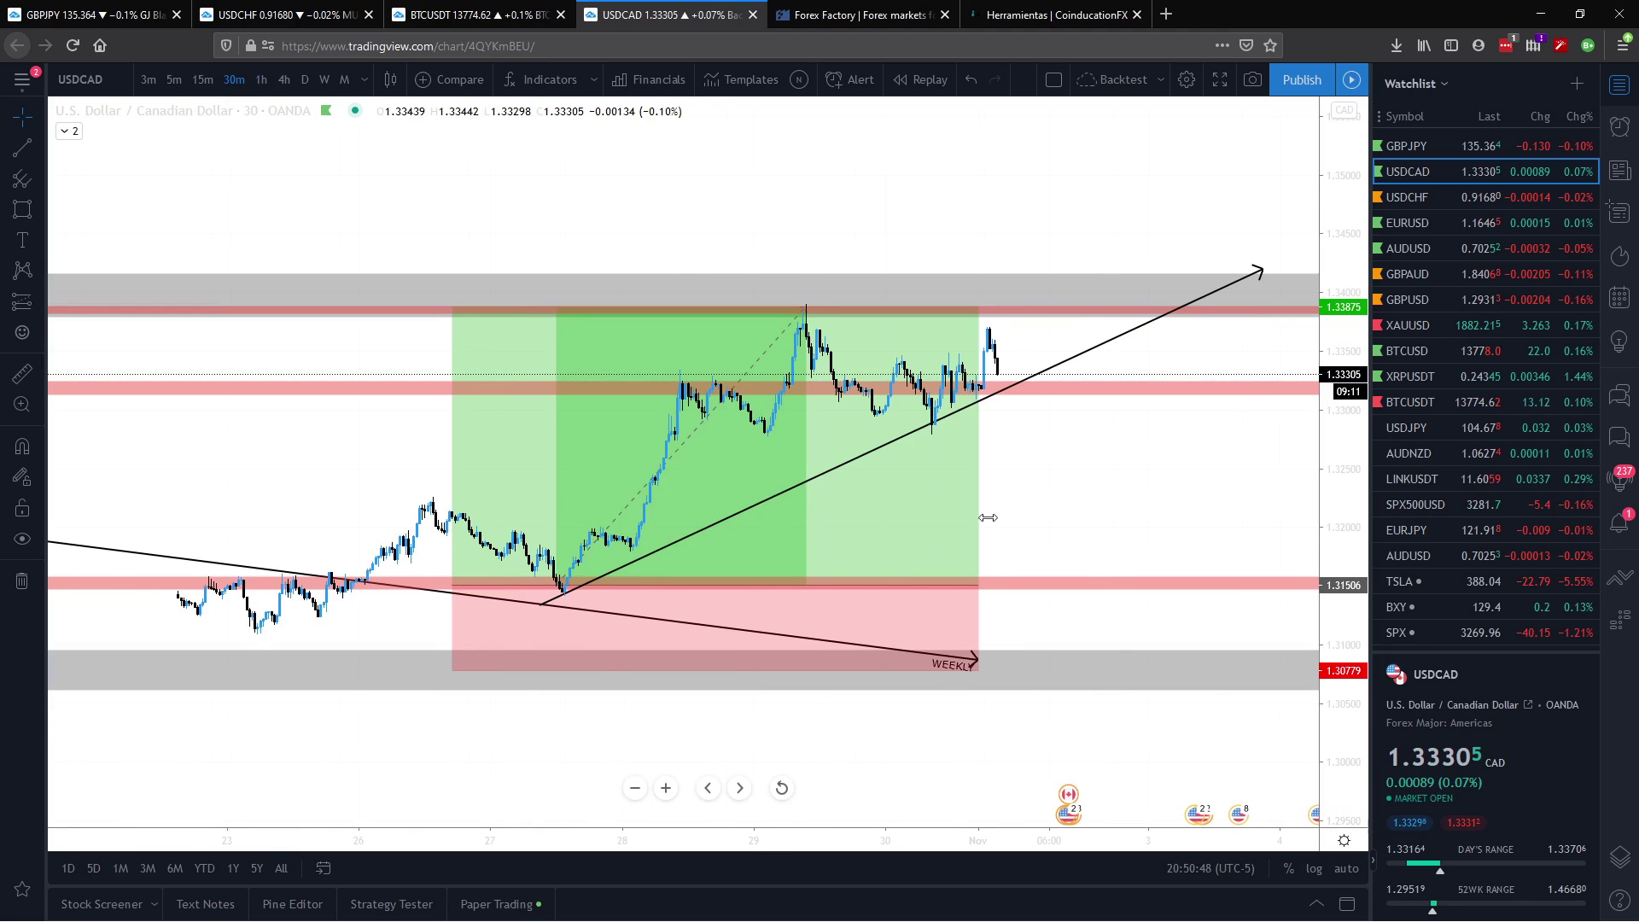
pyautogui.moveTo(1004, 397); pyautogui.dragTo(848, 387)
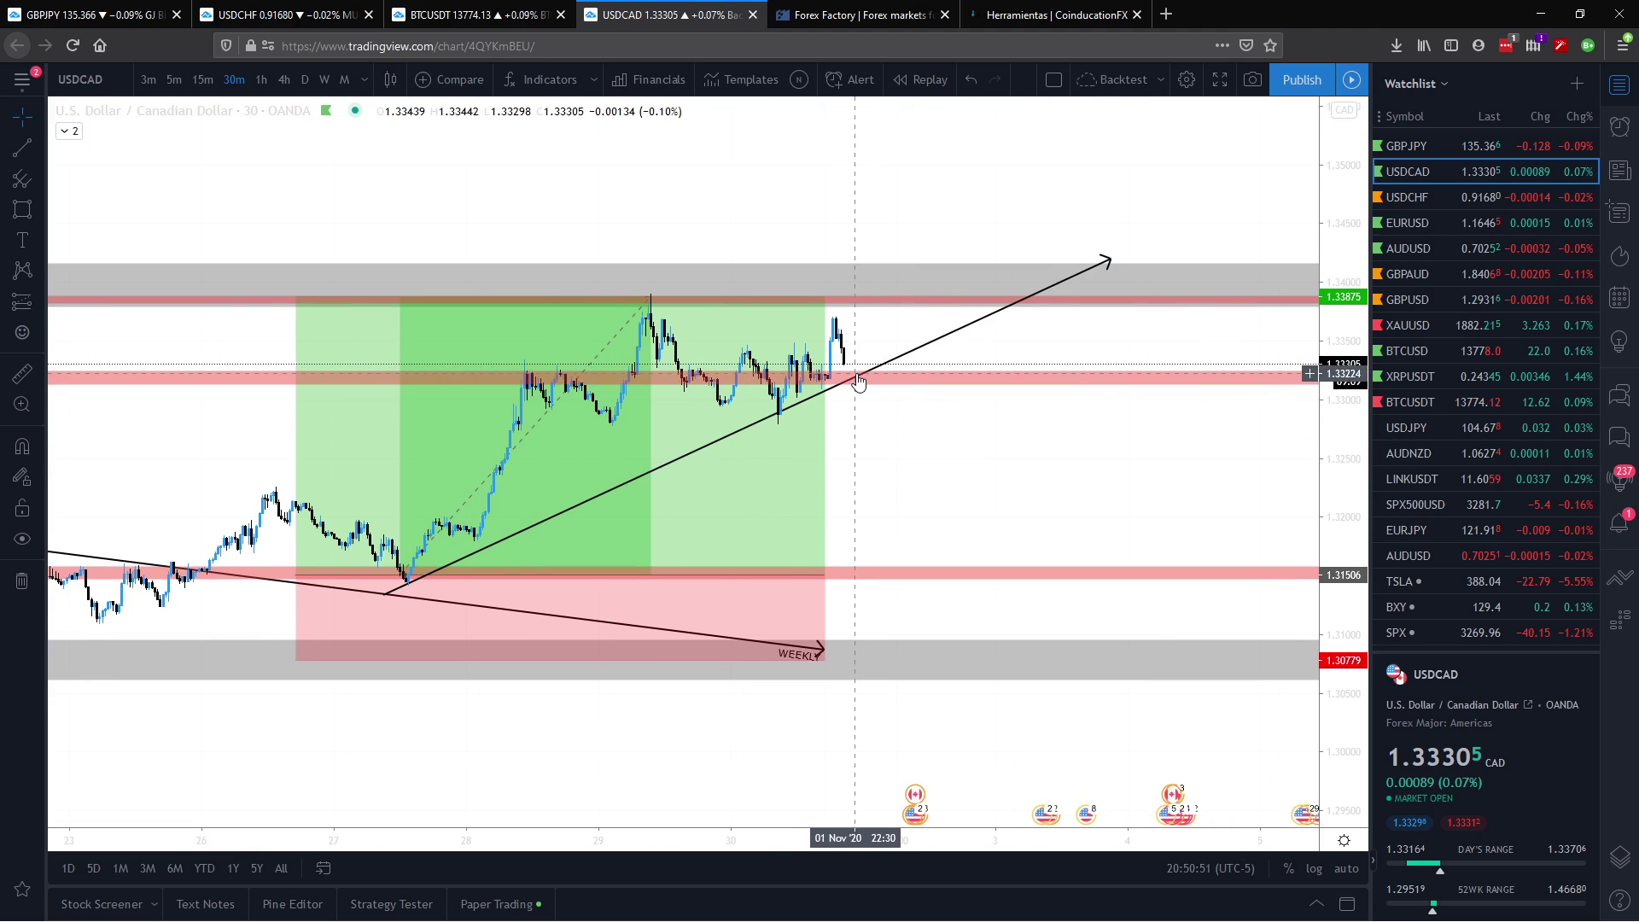
pyautogui.click(859, 382)
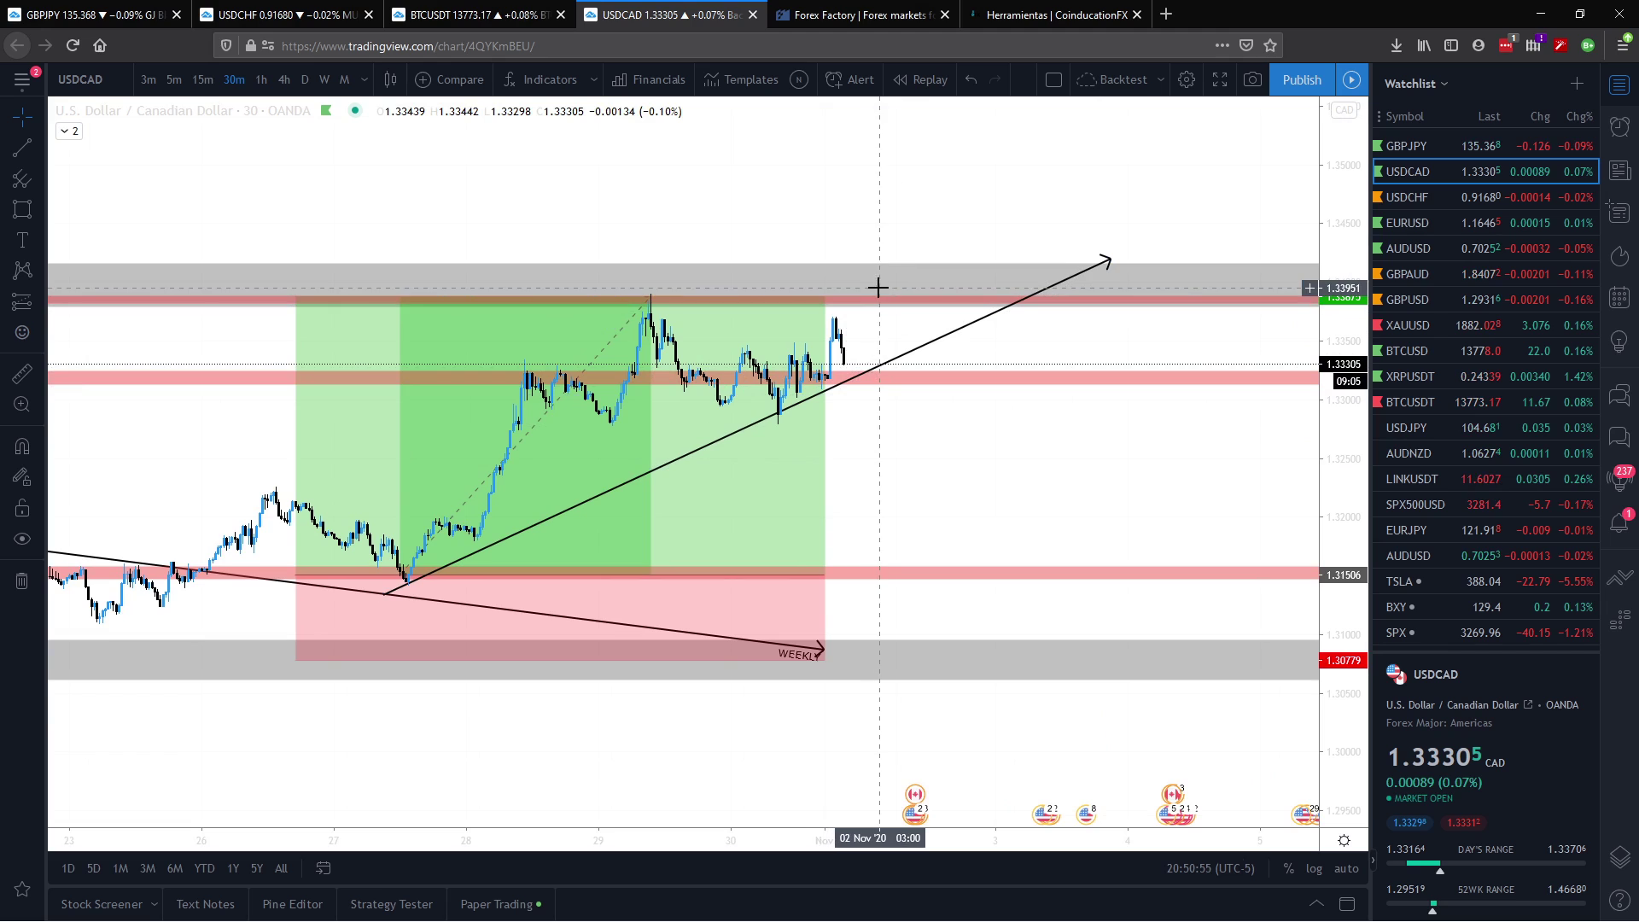
pyautogui.click(284, 80)
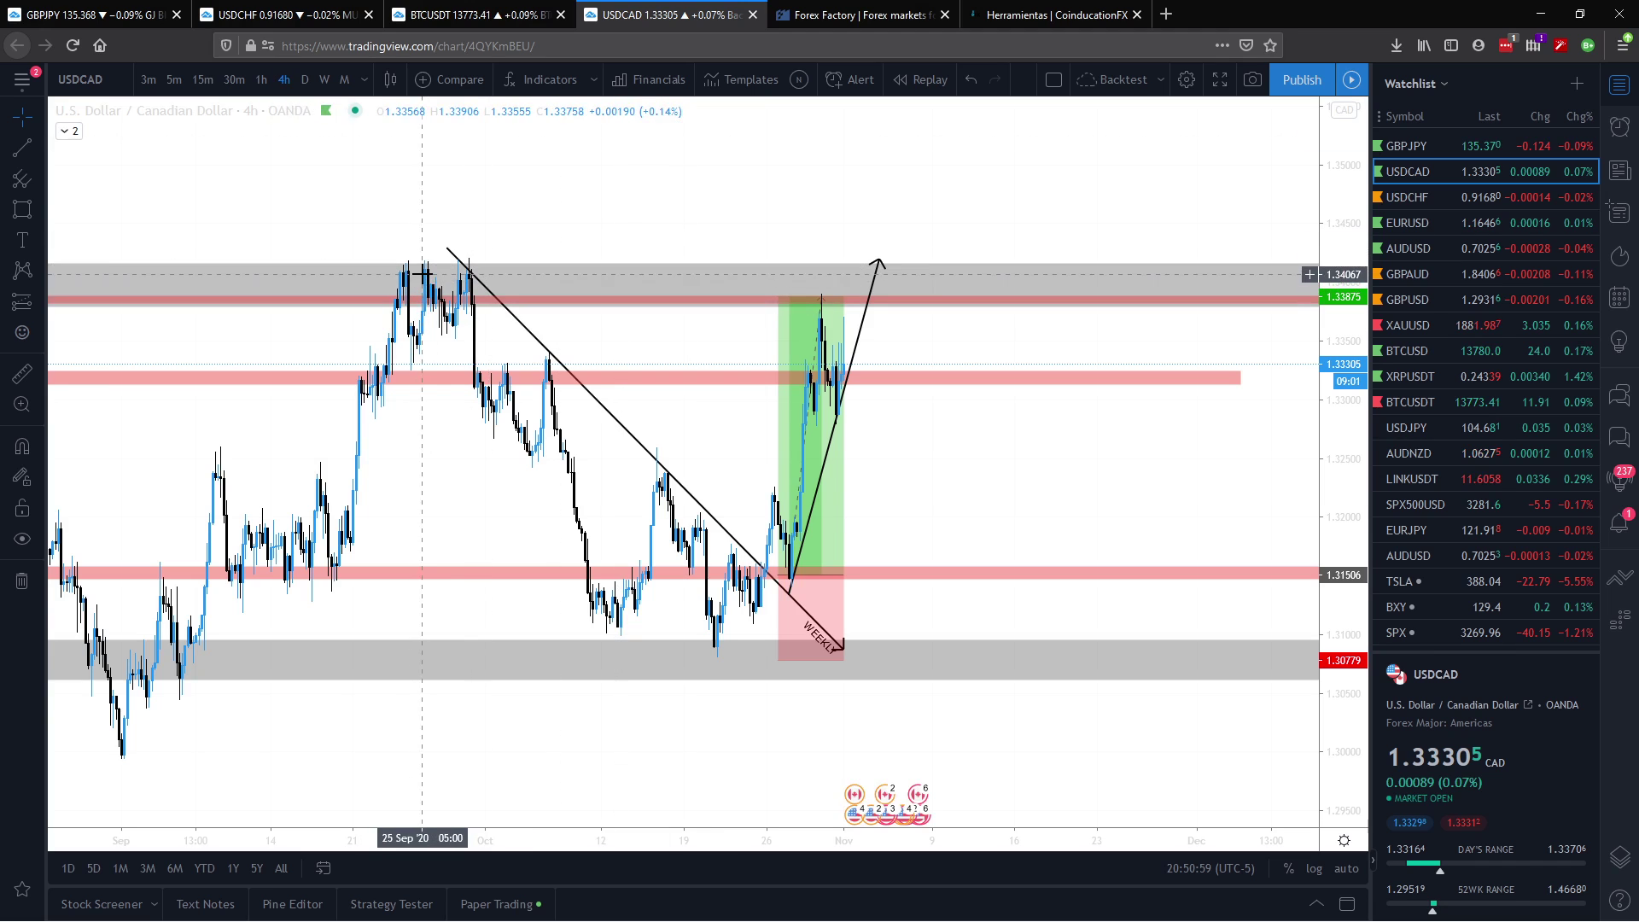
# Step: Pan to the recent November bars, briefly checking 1-hour before returning to 4-hour candles
pyautogui.moveTo(274, 227)
pyautogui.mouseDown()
pyautogui.moveTo(812, 270)
pyautogui.moveTo(880, 240)
pyautogui.mouseUp()
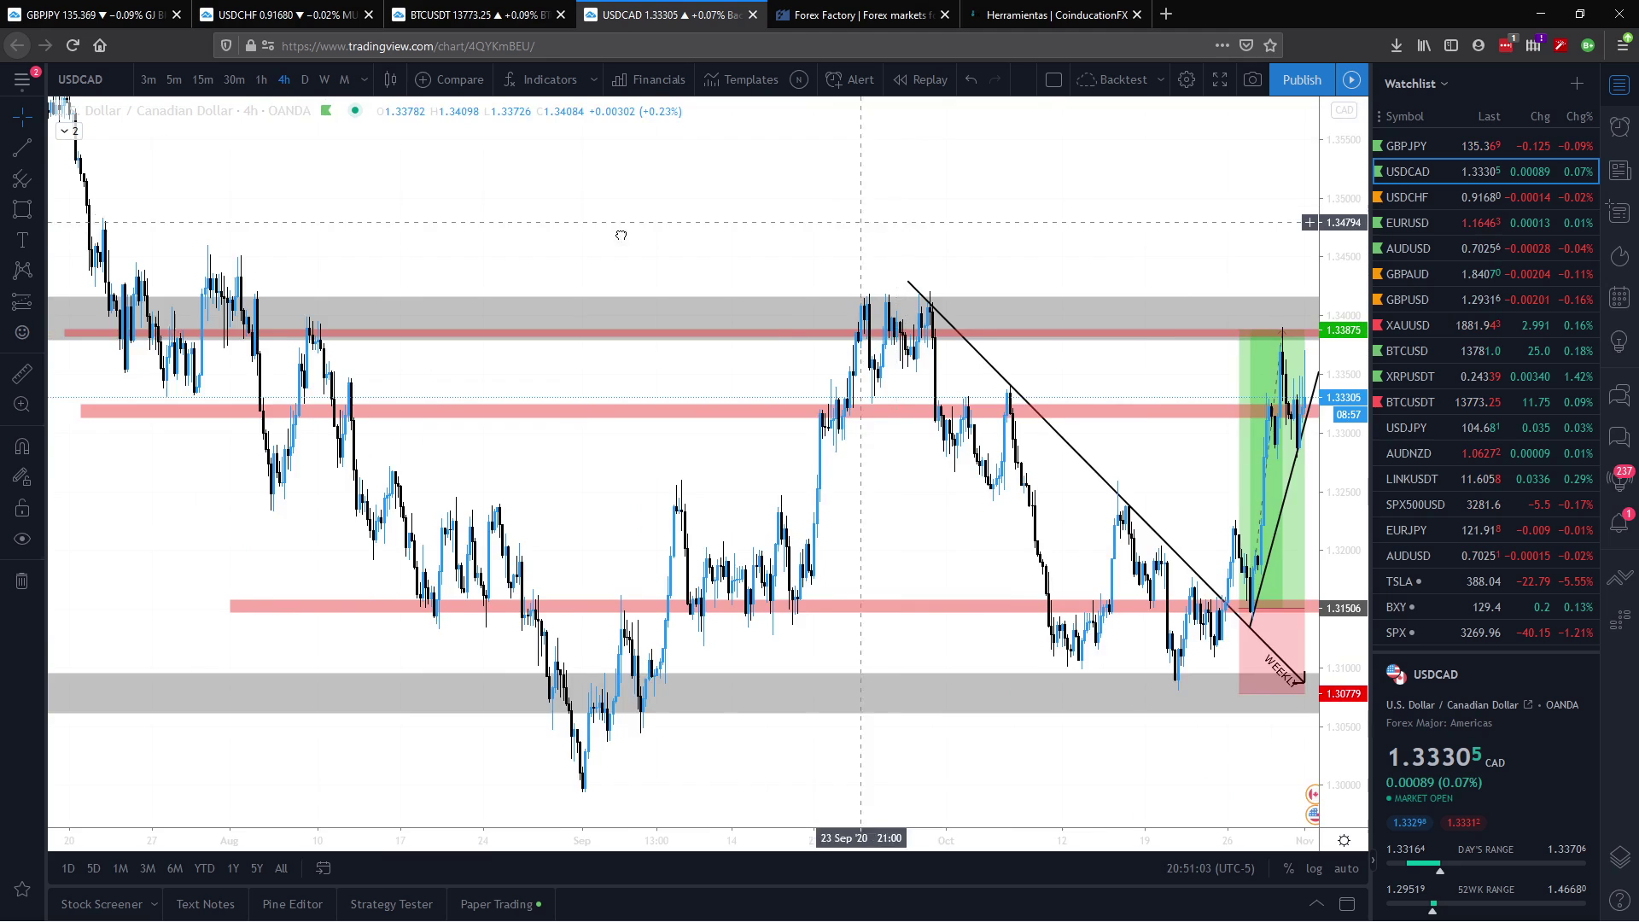
pyautogui.moveTo(621, 235); pyautogui.dragTo(66, 217)
pyautogui.moveTo(775, 297); pyautogui.dragTo(754, 268)
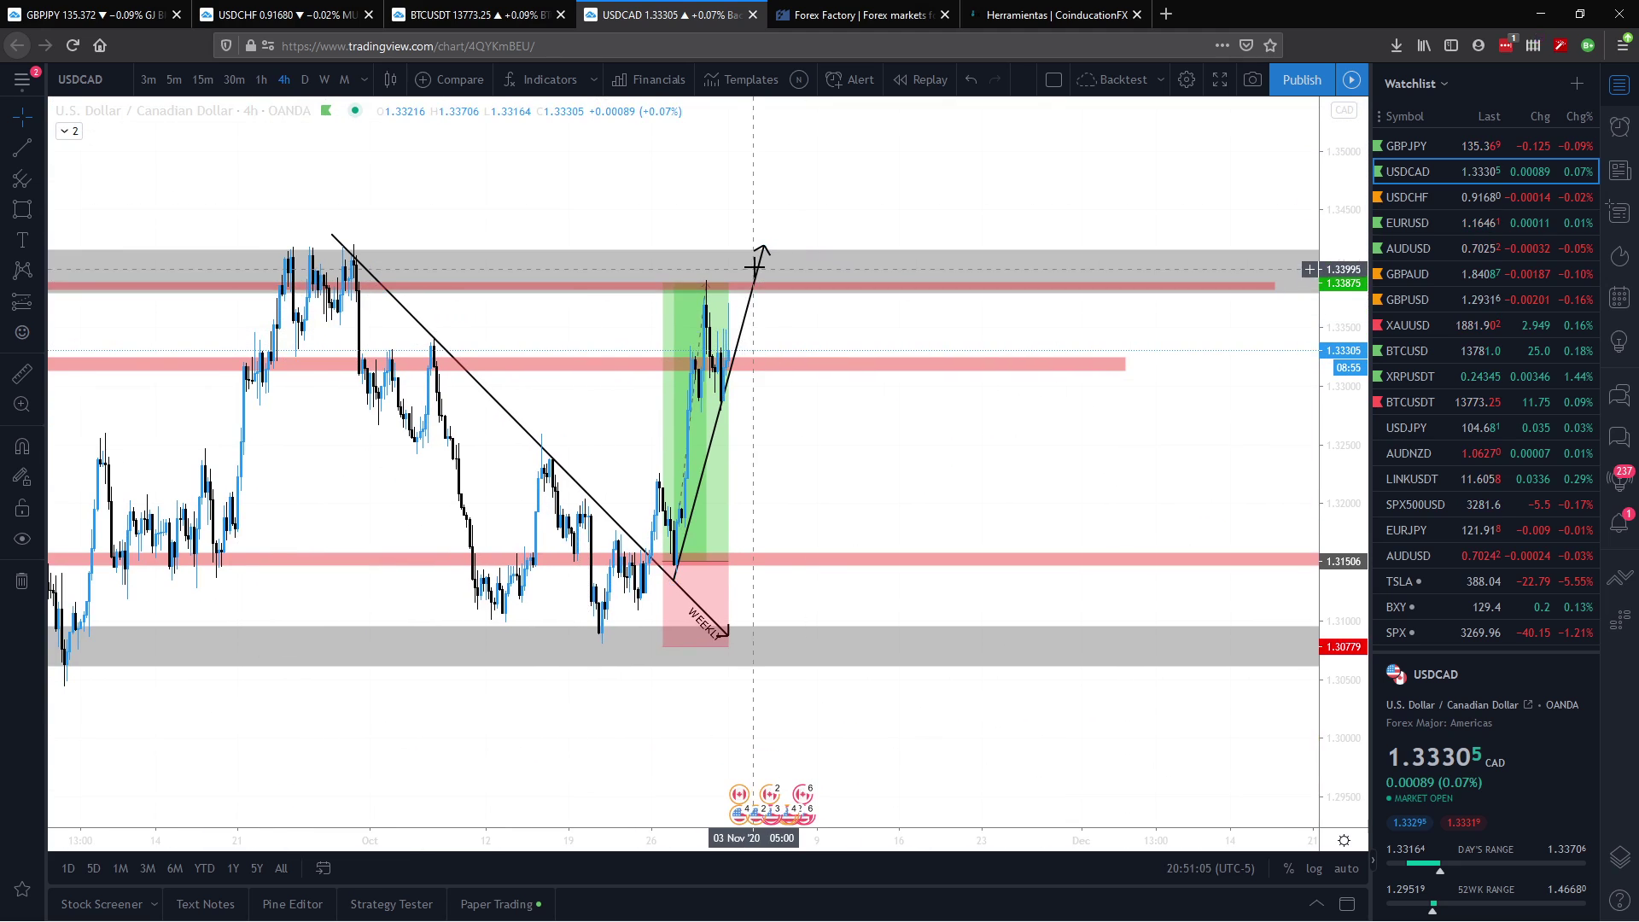
pyautogui.click(261, 80)
pyautogui.click(289, 80)
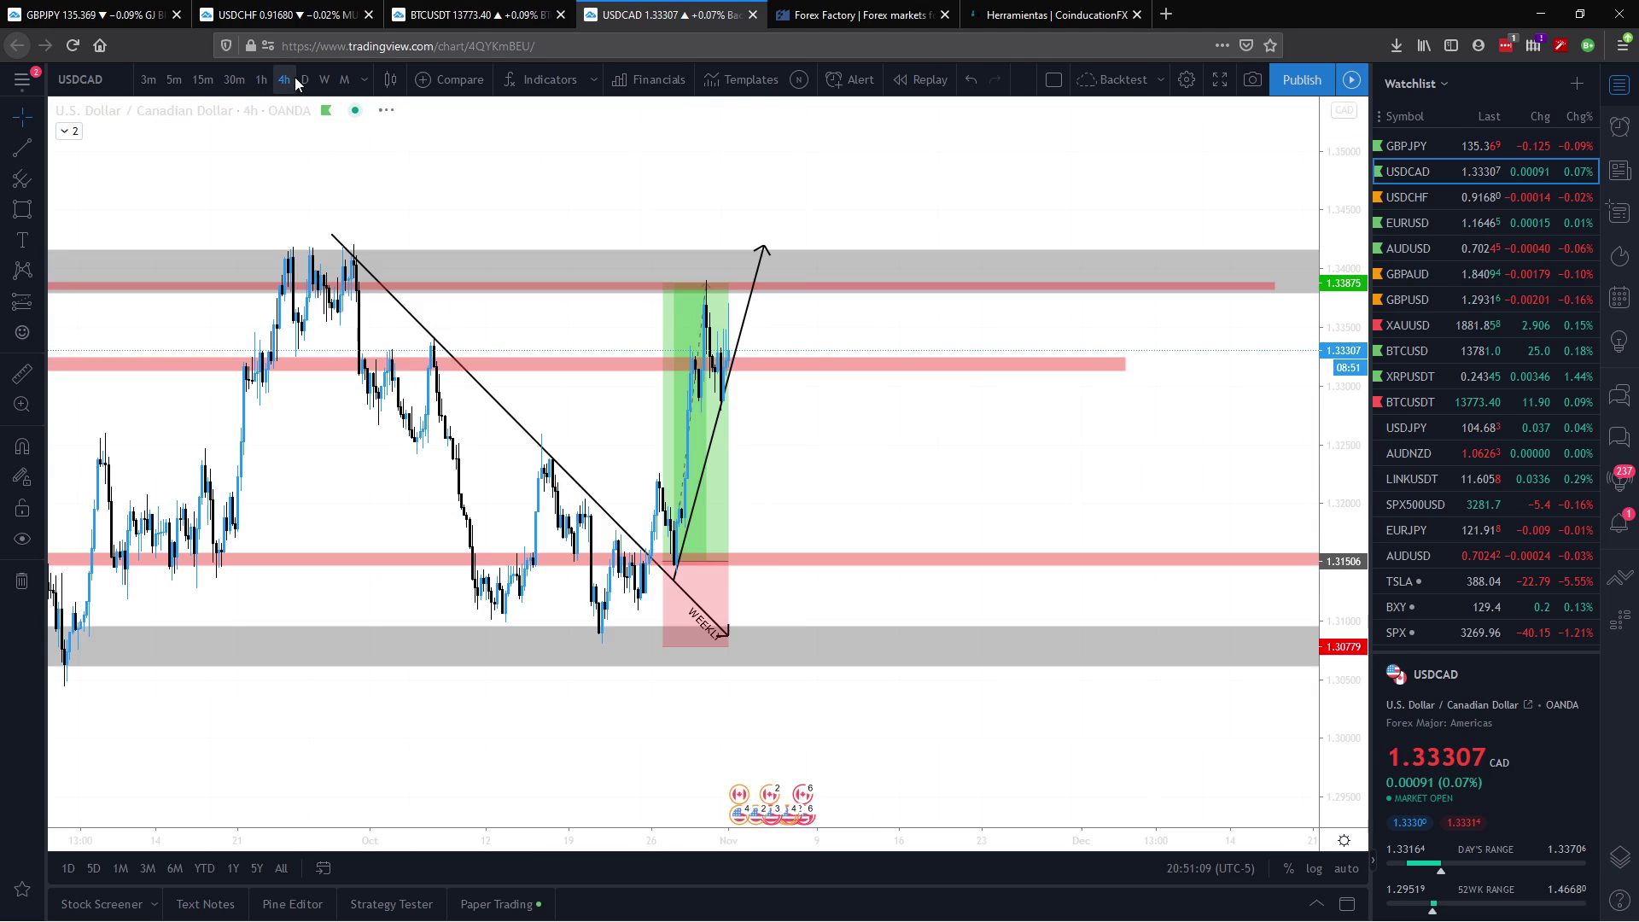
# Step: Apply the DAILY Black template to the rising trend line and switch to 1-hour candles
pyautogui.click(762, 252)
pyautogui.rightClick(762, 250)
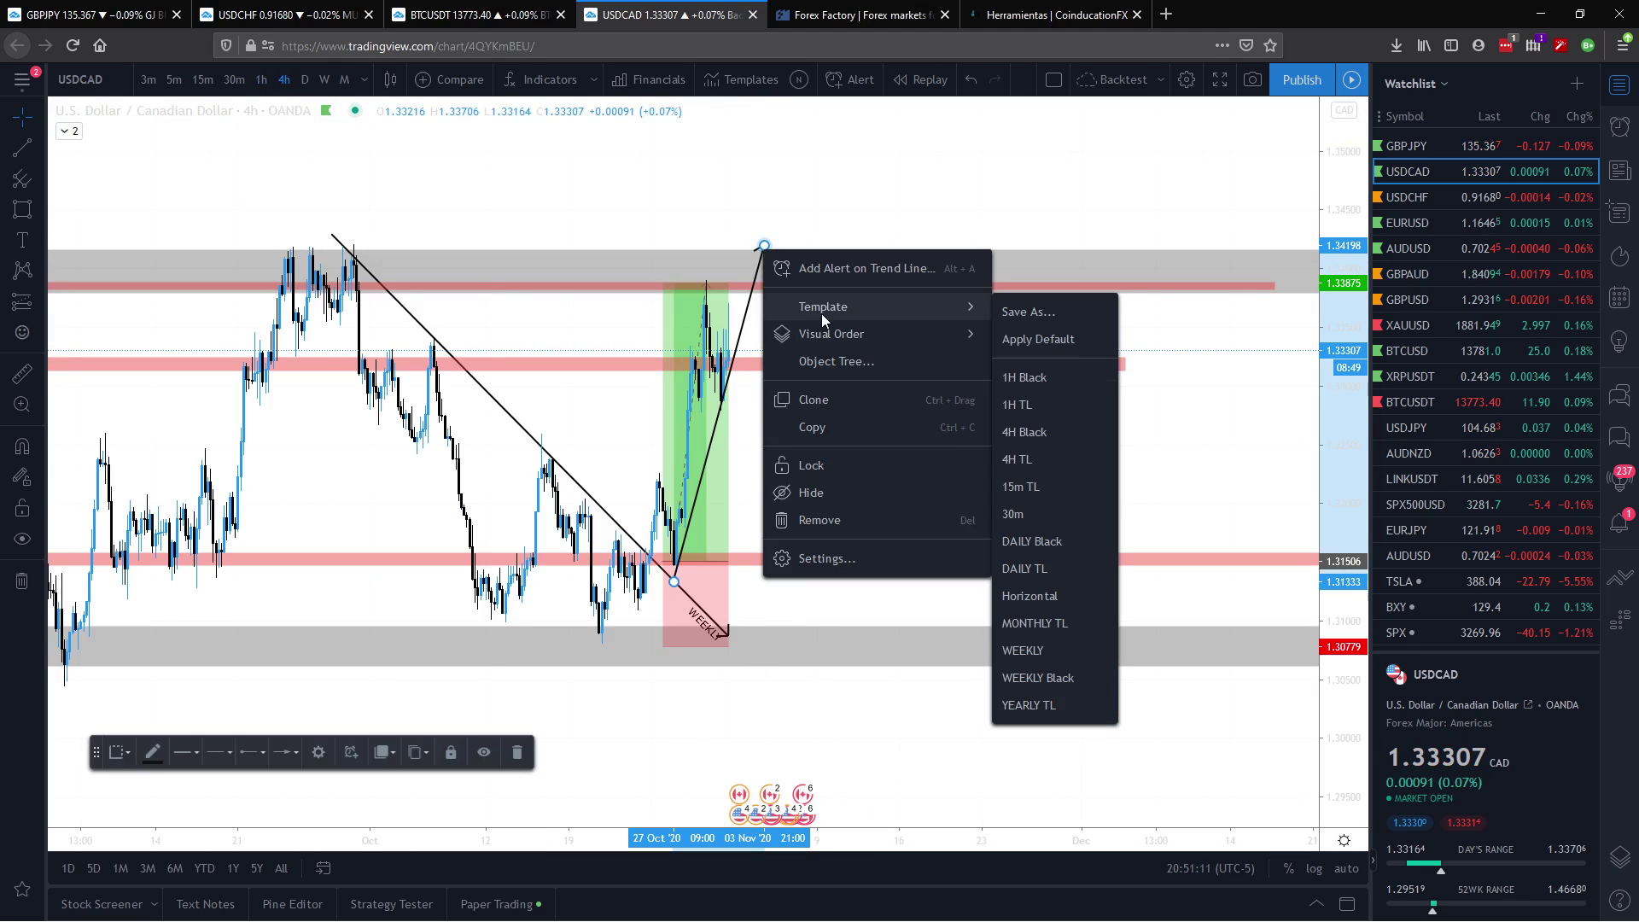
pyautogui.click(1062, 539)
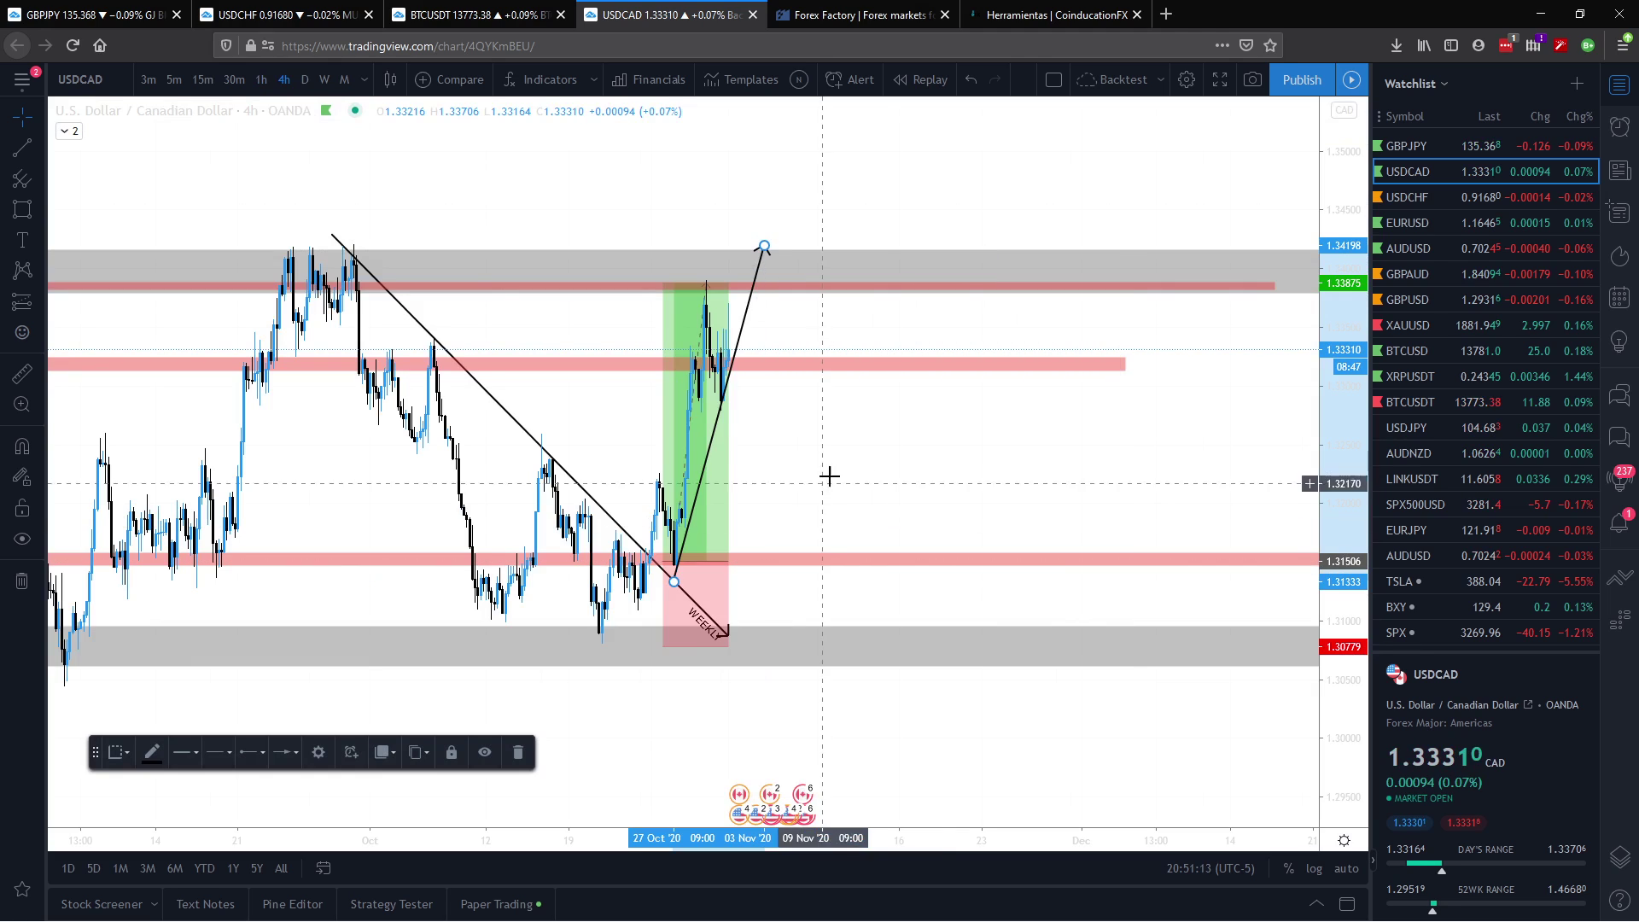
pyautogui.click(267, 83)
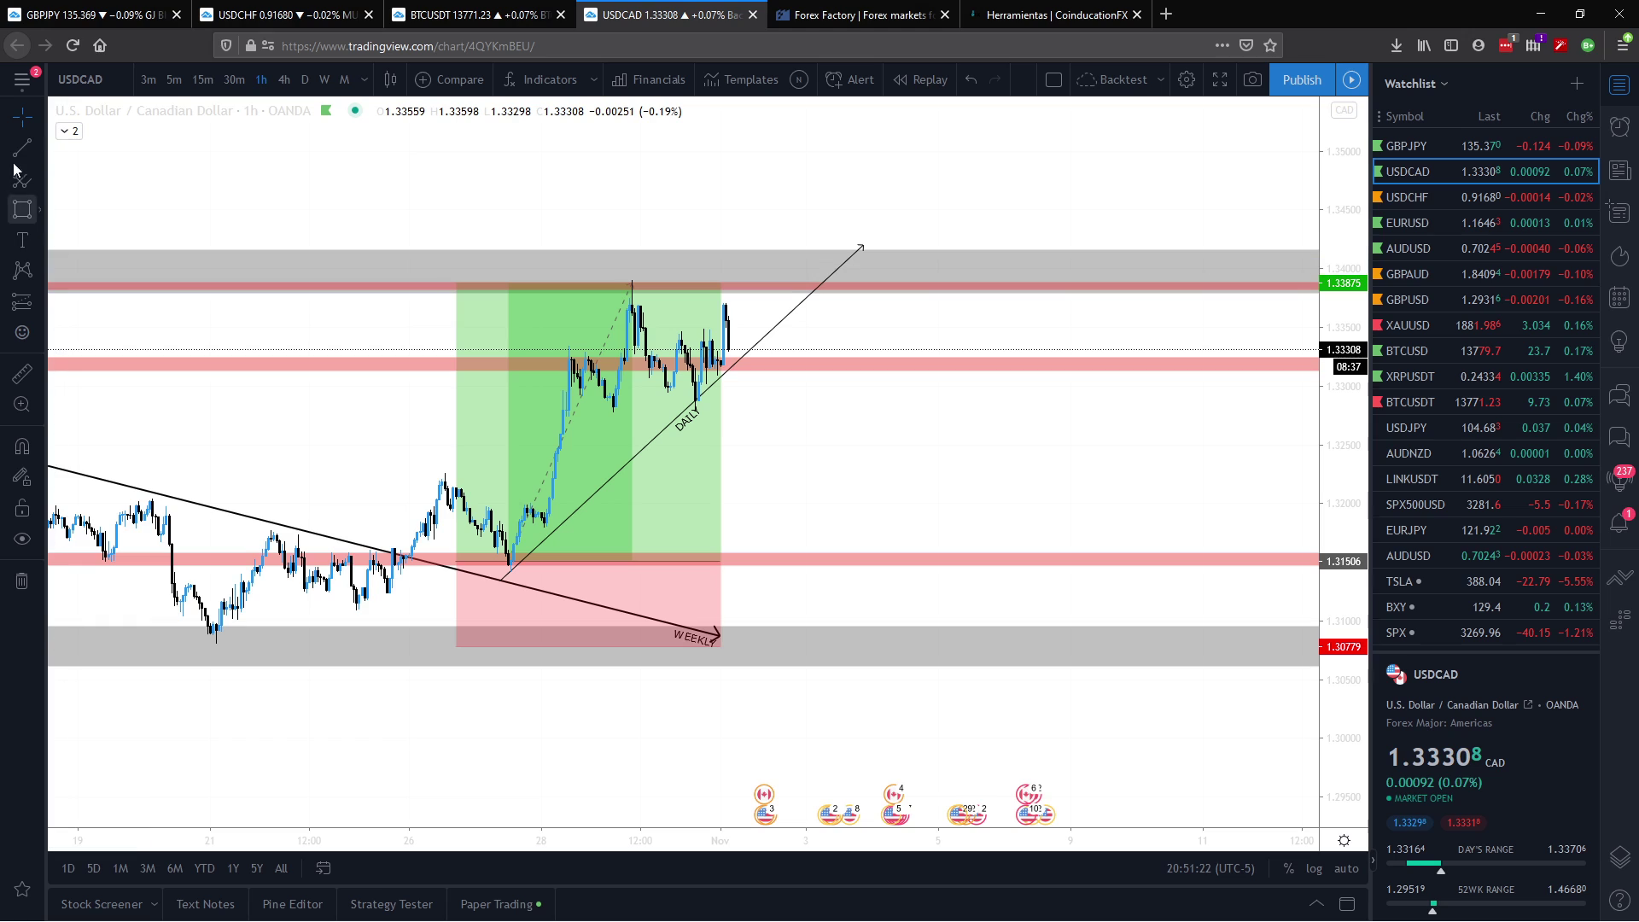
# Step: Browse the line, annotation and shape tool groups and pick the Path tool
pyautogui.click(38, 151)
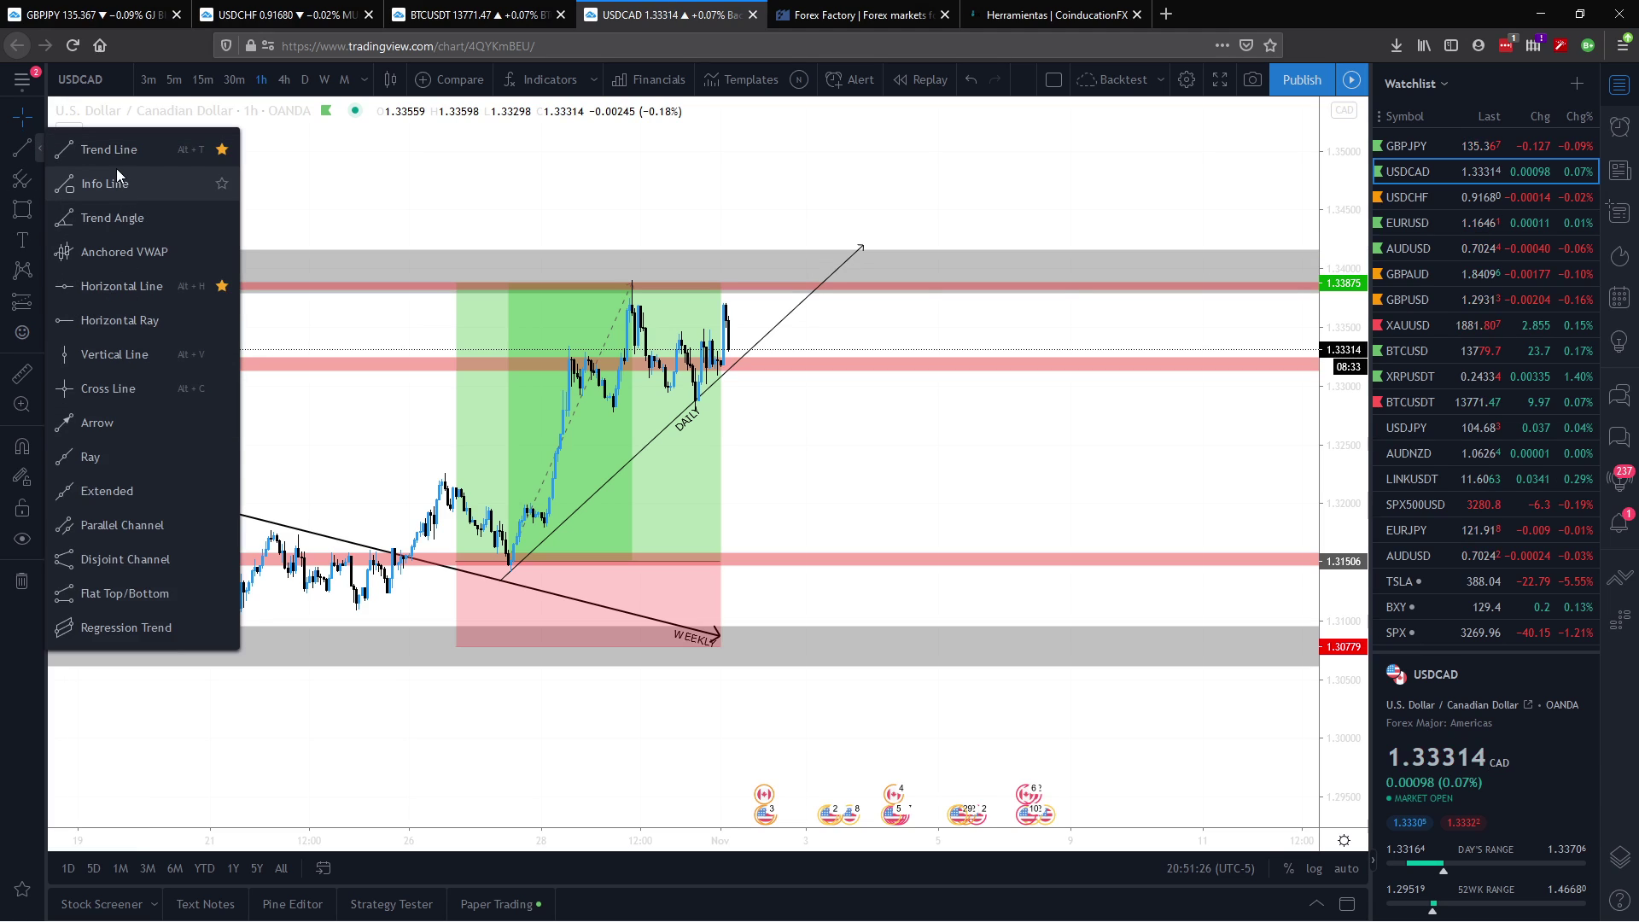
pyautogui.click(22, 152)
pyautogui.click(19, 150)
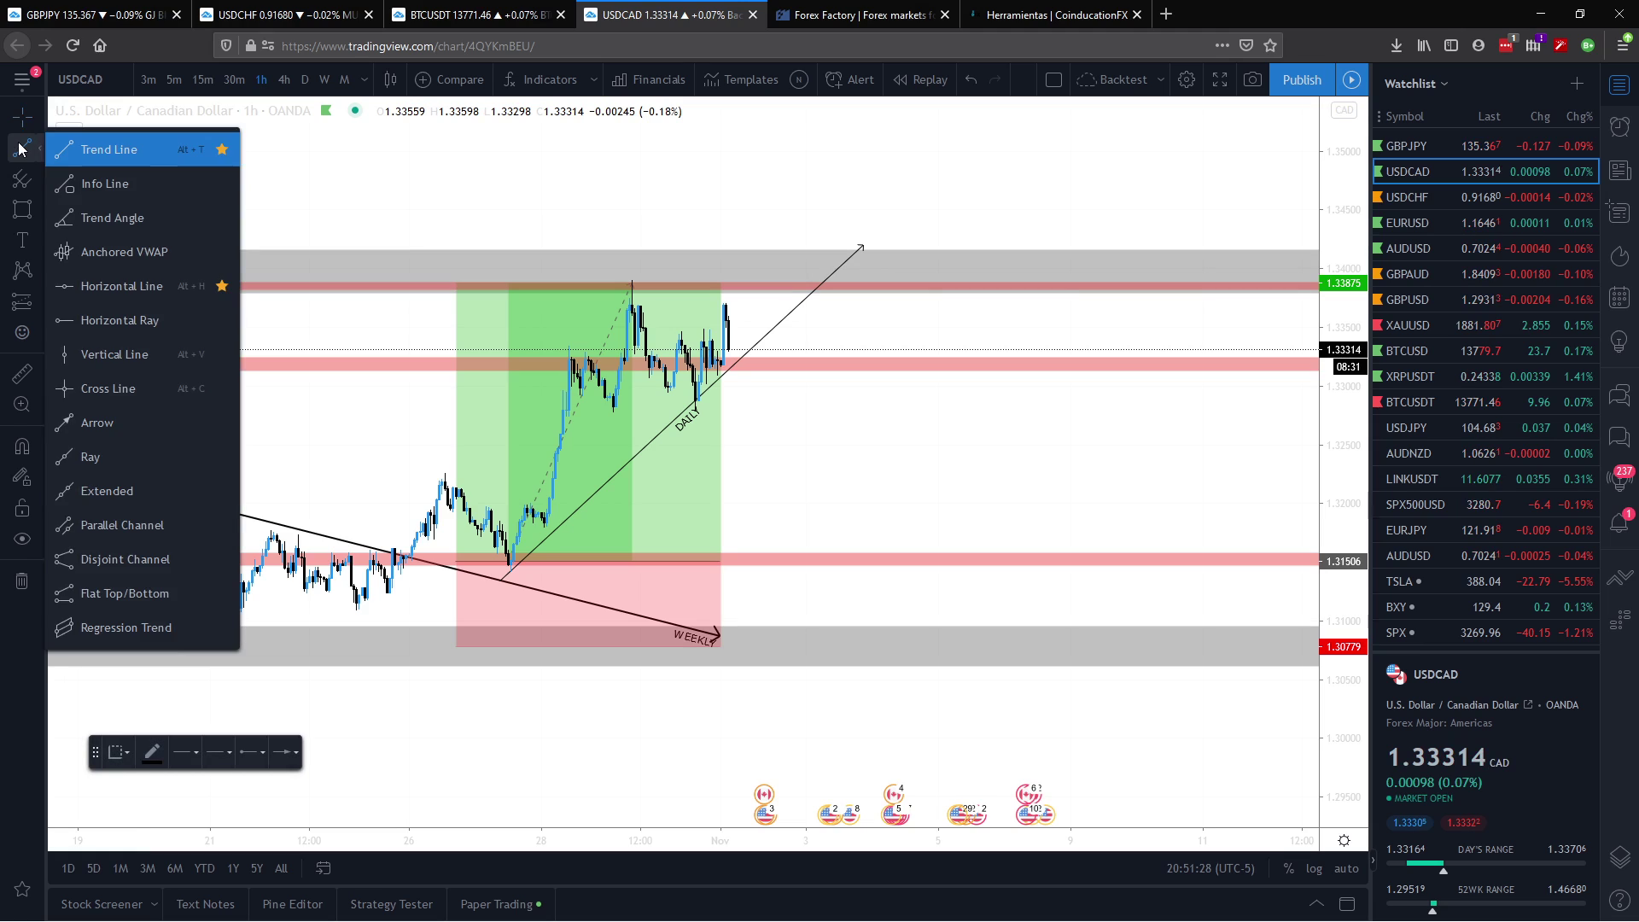
pyautogui.click(20, 151)
pyautogui.click(28, 230)
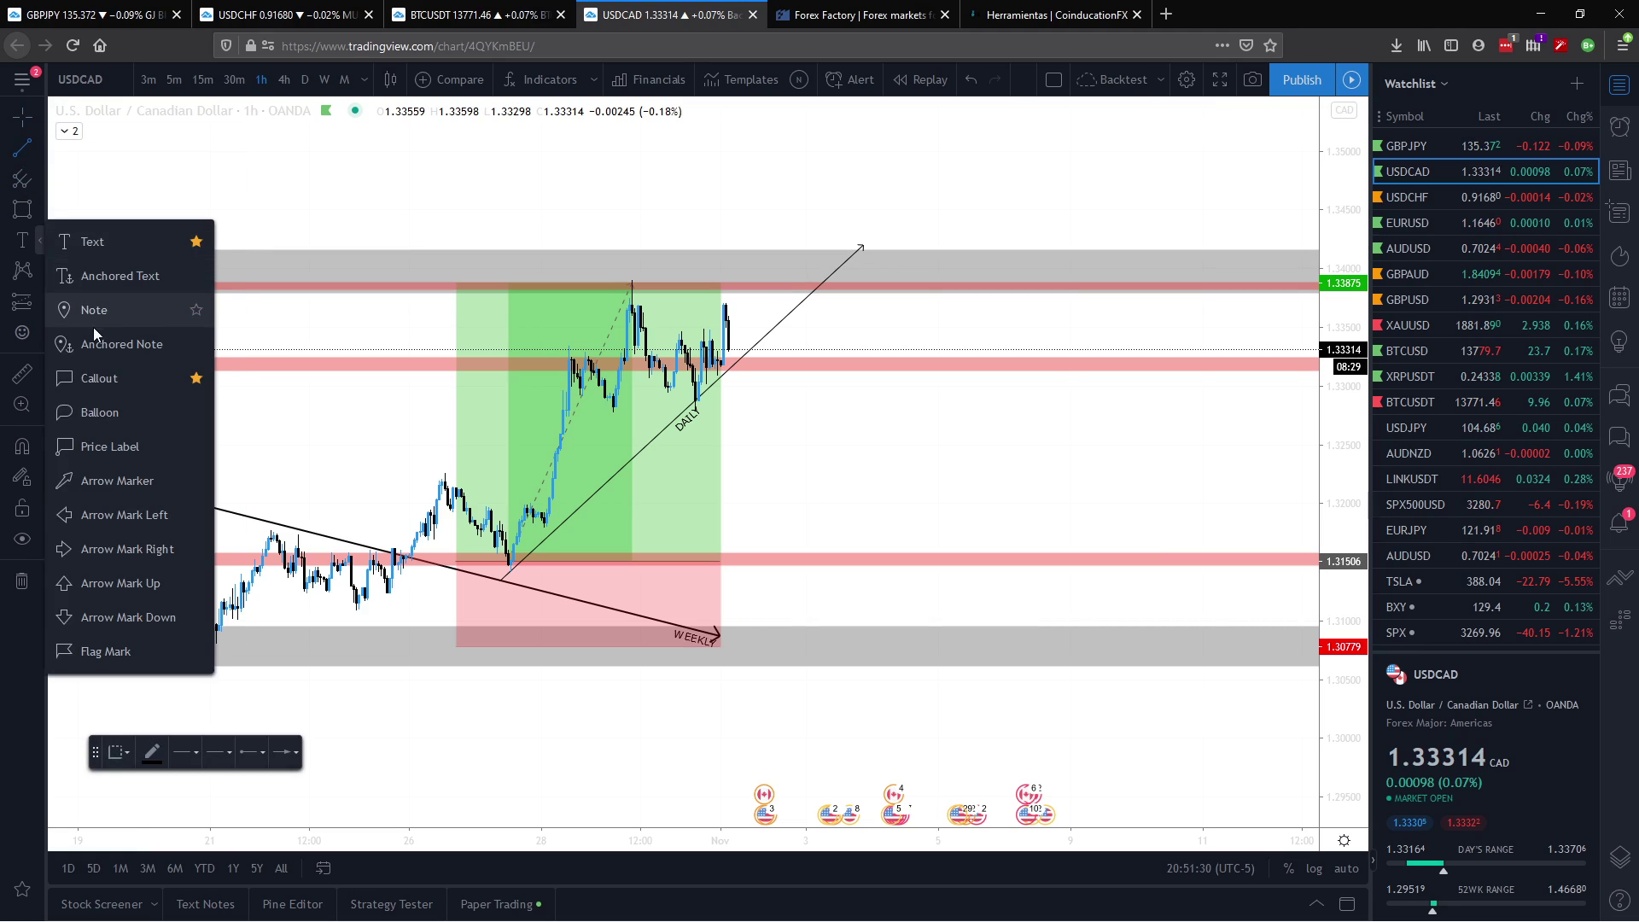
pyautogui.click(22, 209)
pyautogui.click(85, 211)
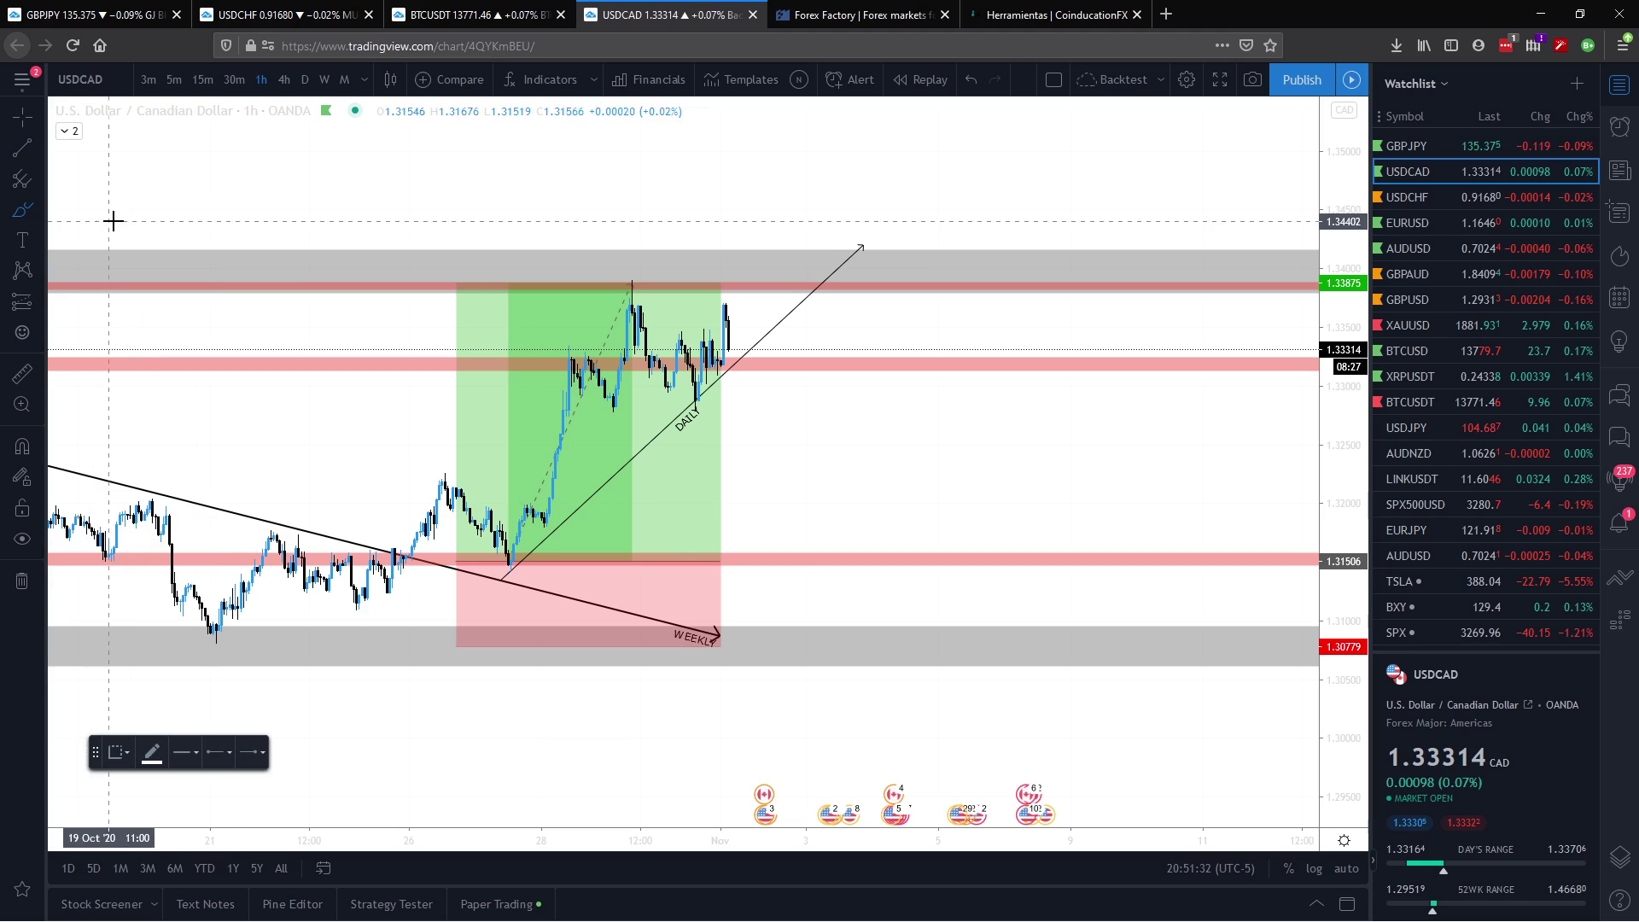
pyautogui.click(38, 209)
pyautogui.click(105, 243)
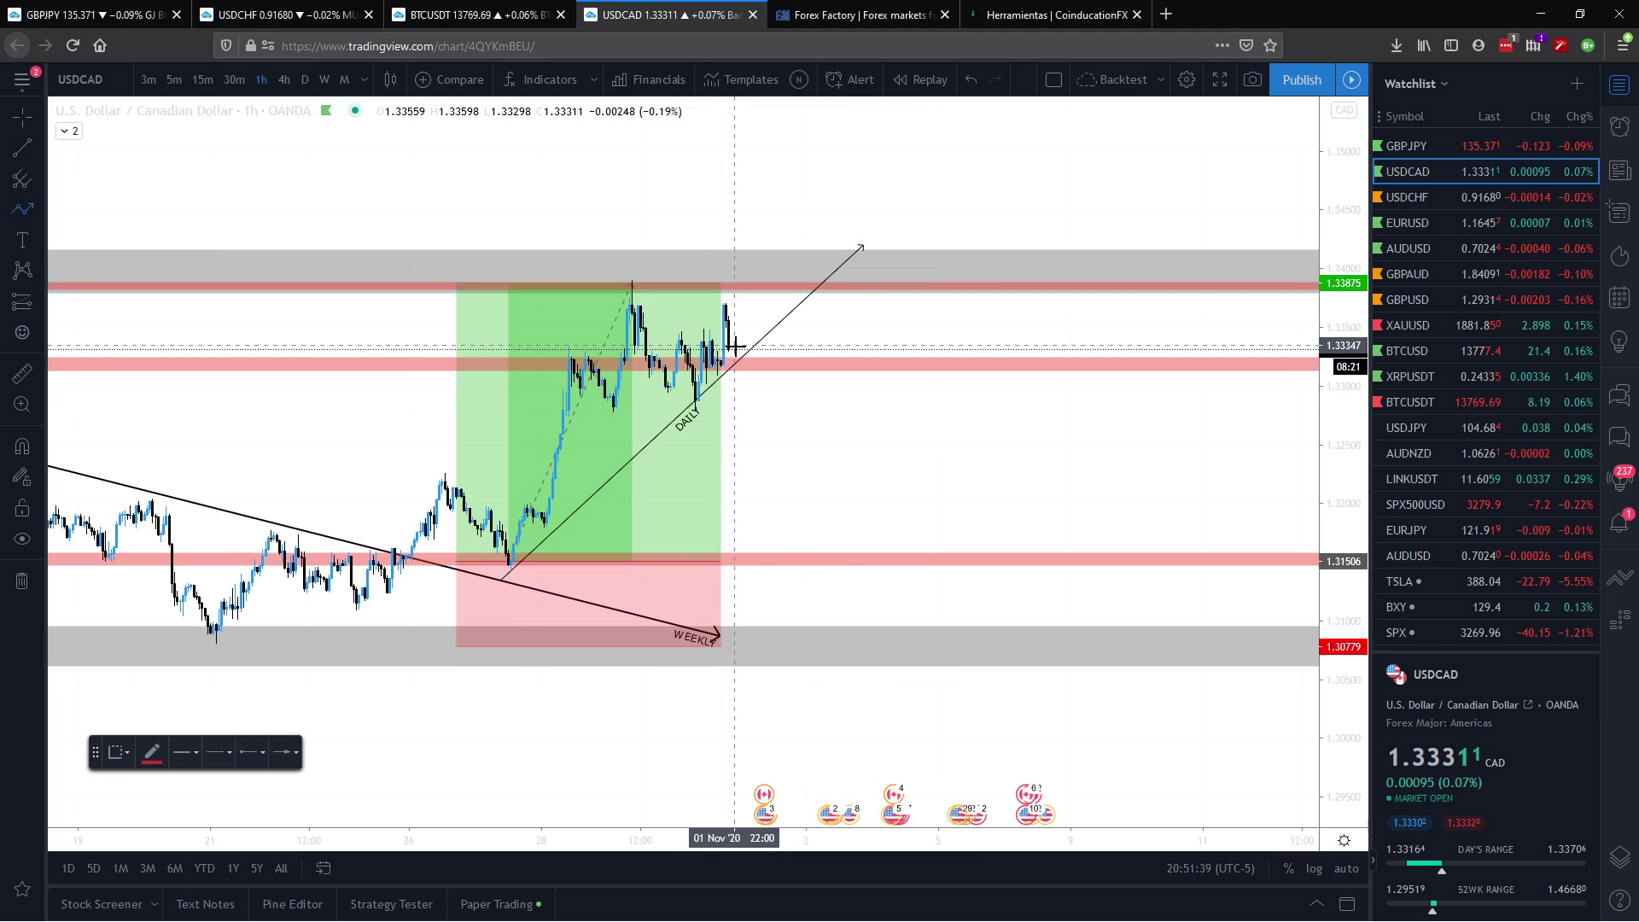
# Step: Sketch a red path arrow rising from the latest candles into the upper zone
pyautogui.click(731, 345)
pyautogui.click(732, 365)
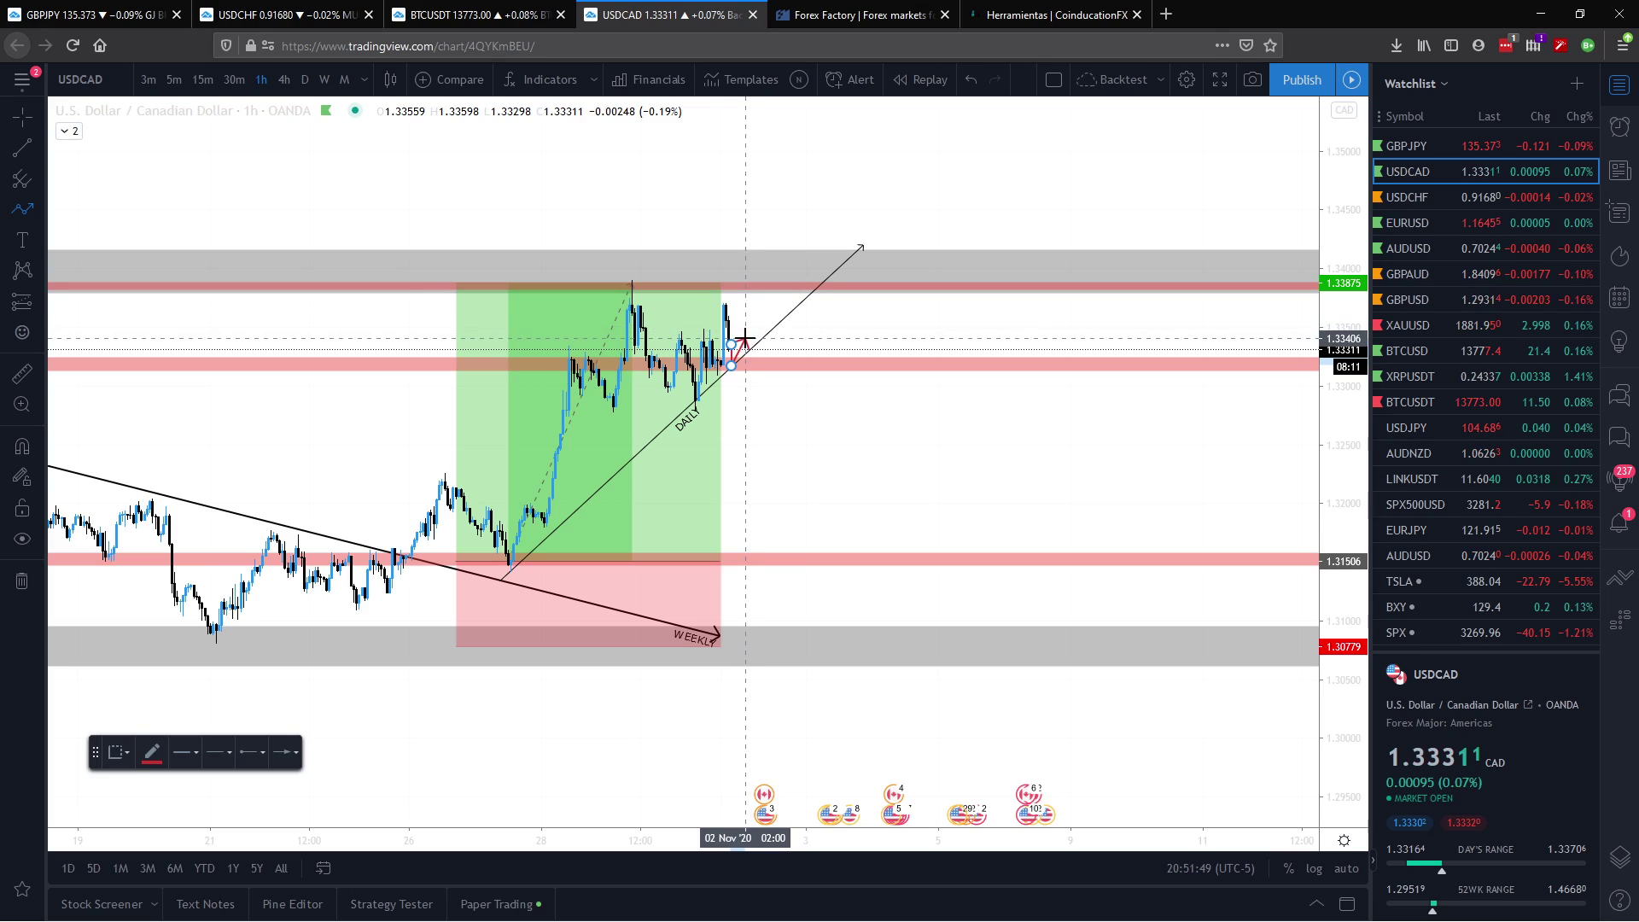
pyautogui.doubleClick(755, 295)
pyautogui.click(862, 396)
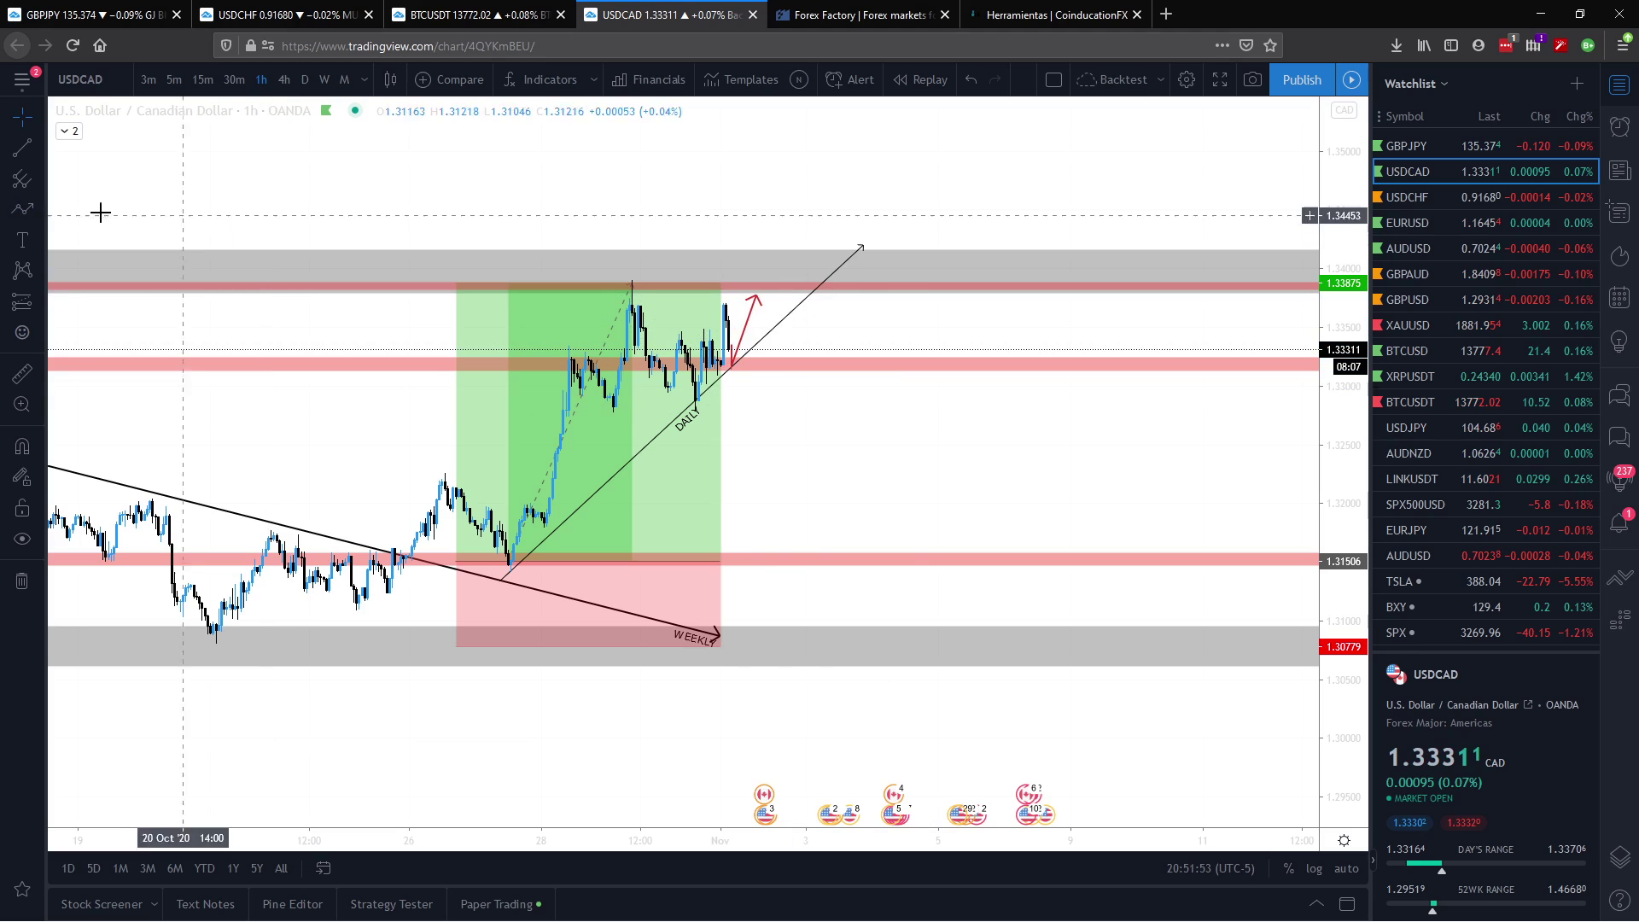
# Step: Sketch a red zigzag arrow retesting the pink zone, then falling to the 1.31506 support
pyautogui.click(23, 210)
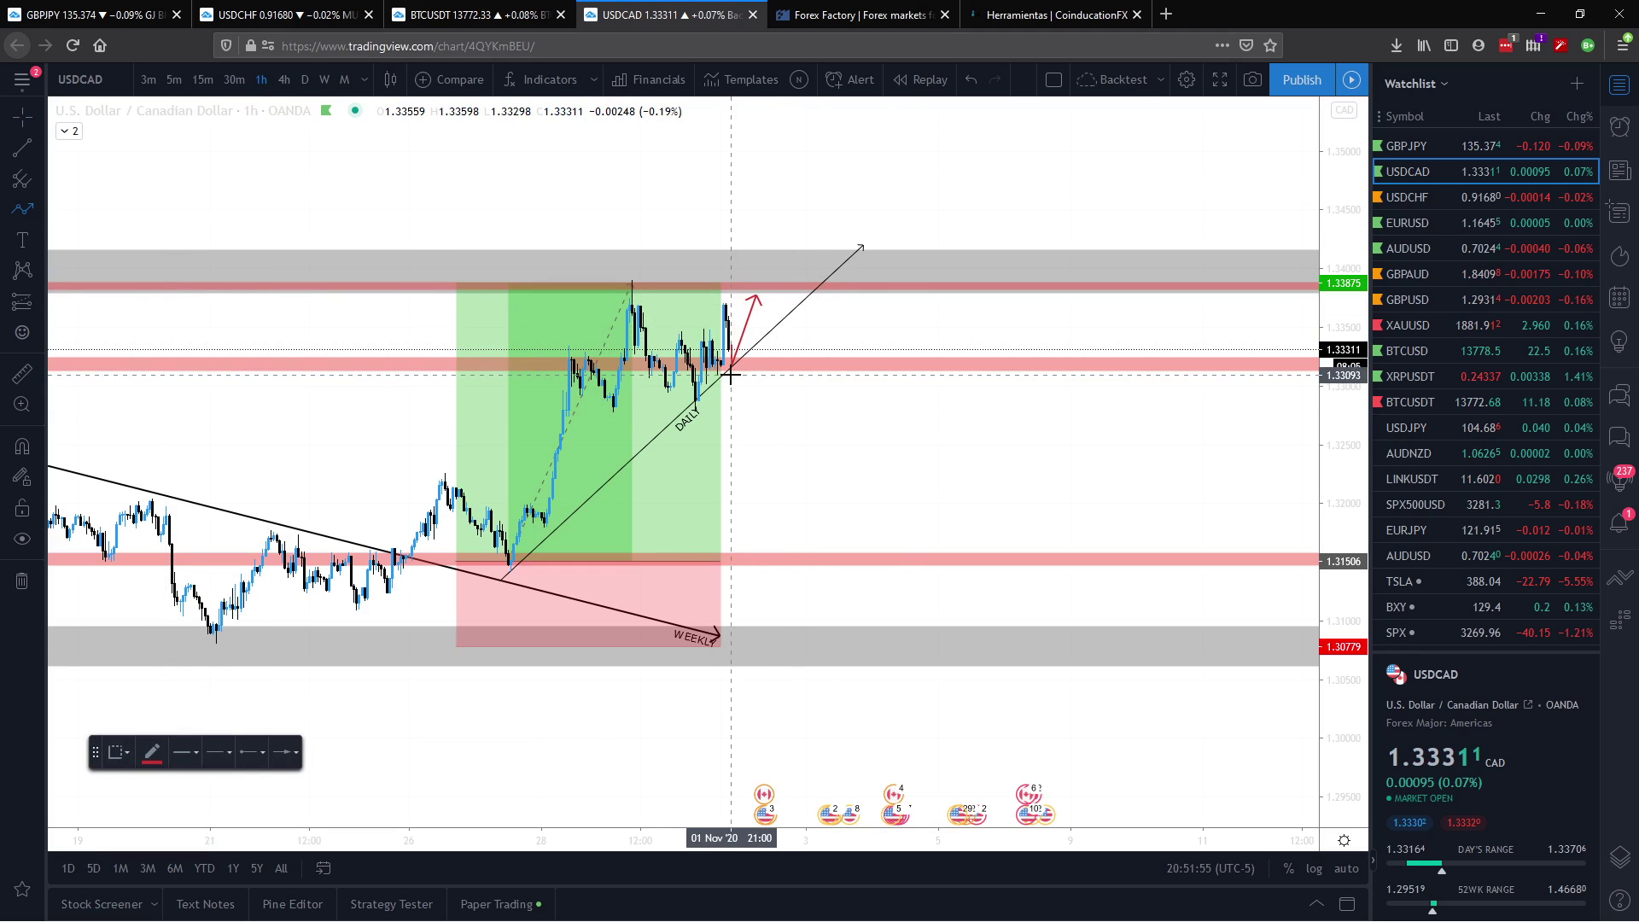
pyautogui.click(732, 376)
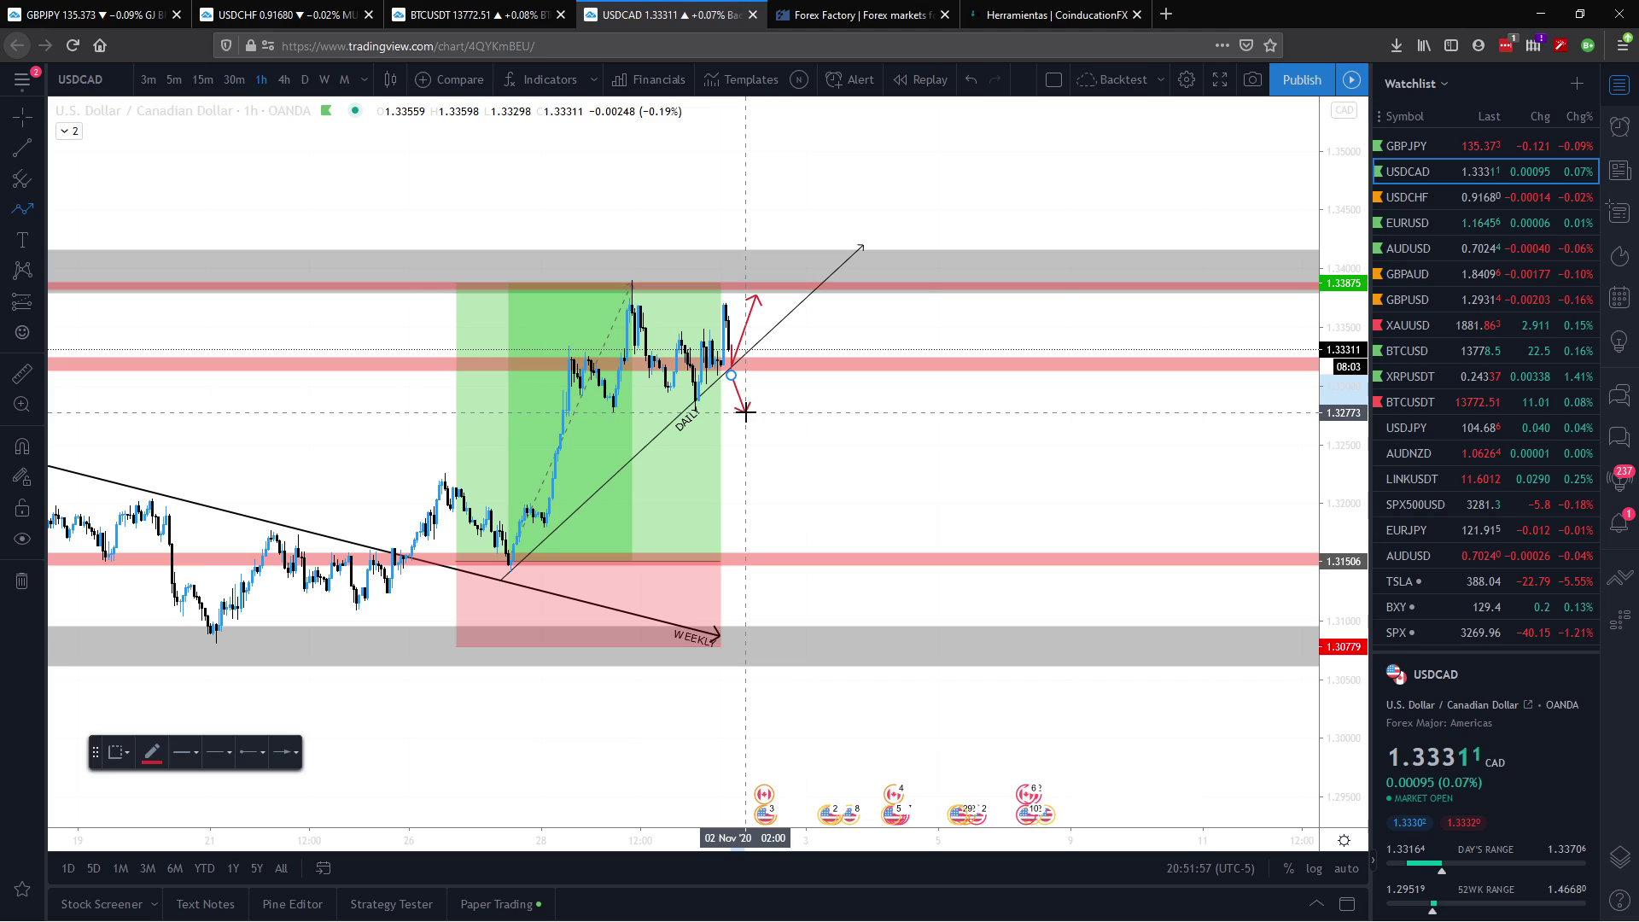
pyautogui.click(744, 410)
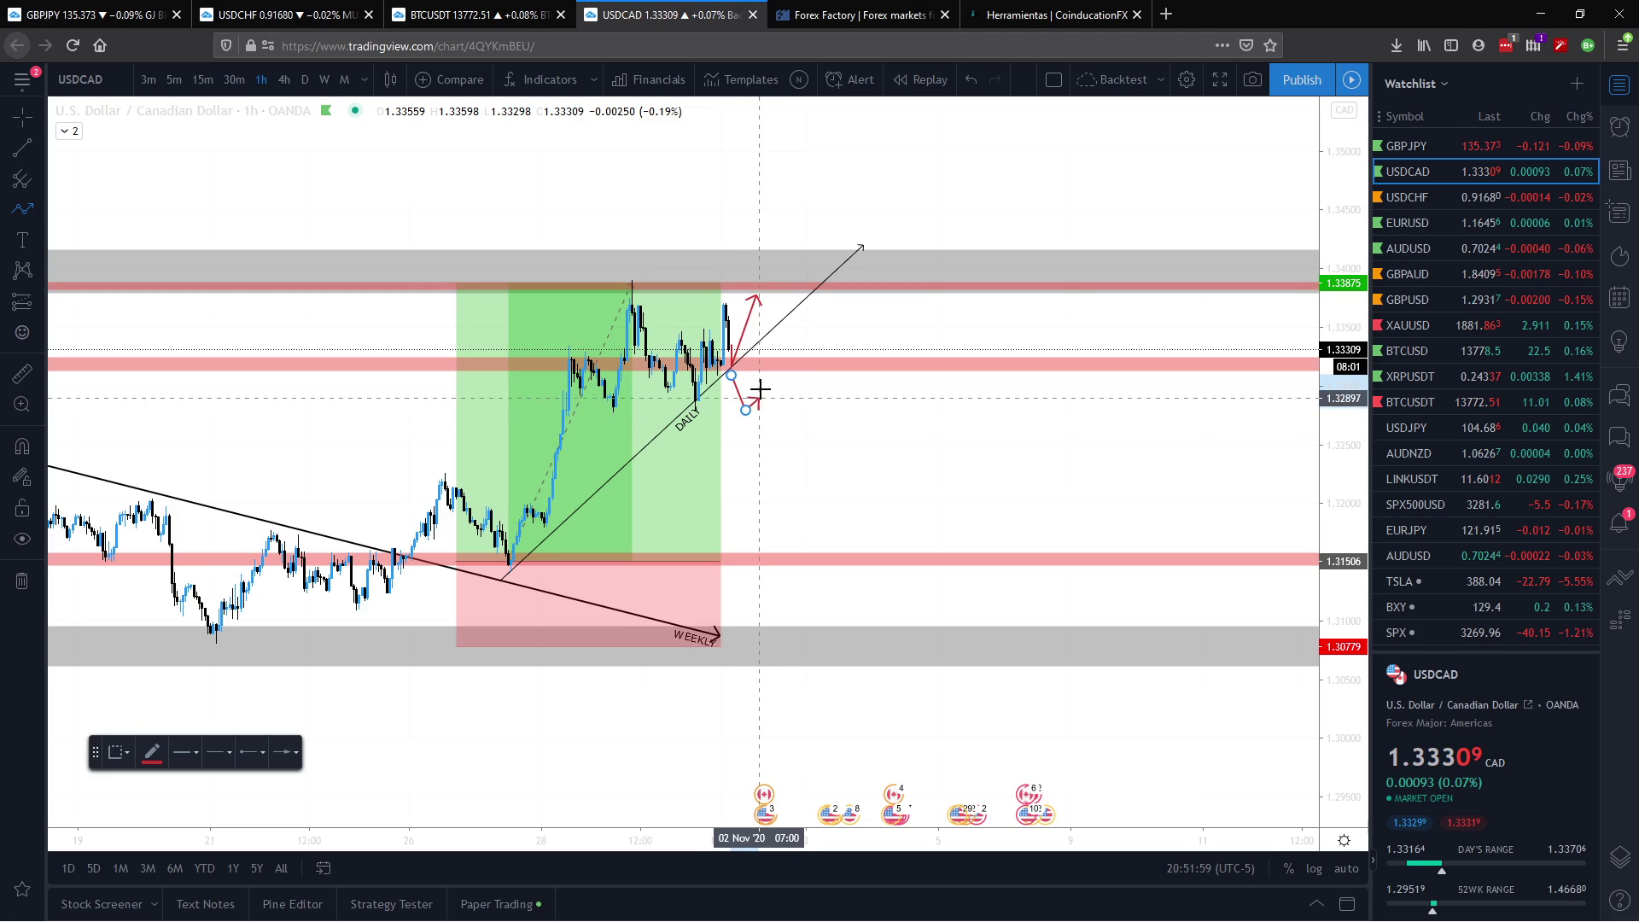
pyautogui.click(761, 371)
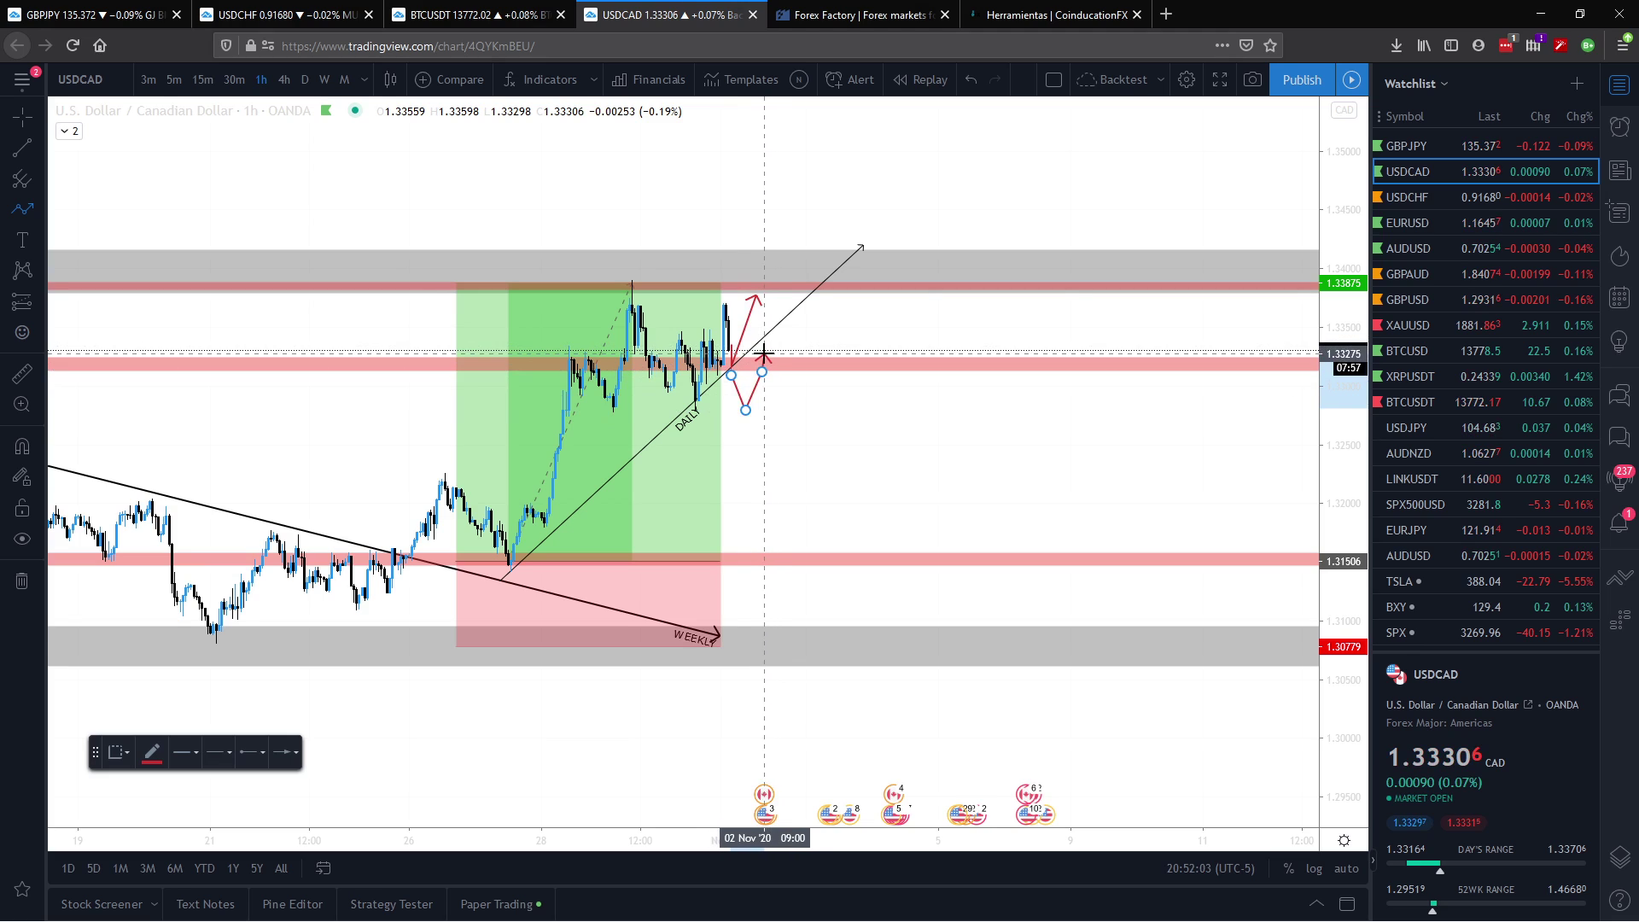
pyautogui.click(764, 348)
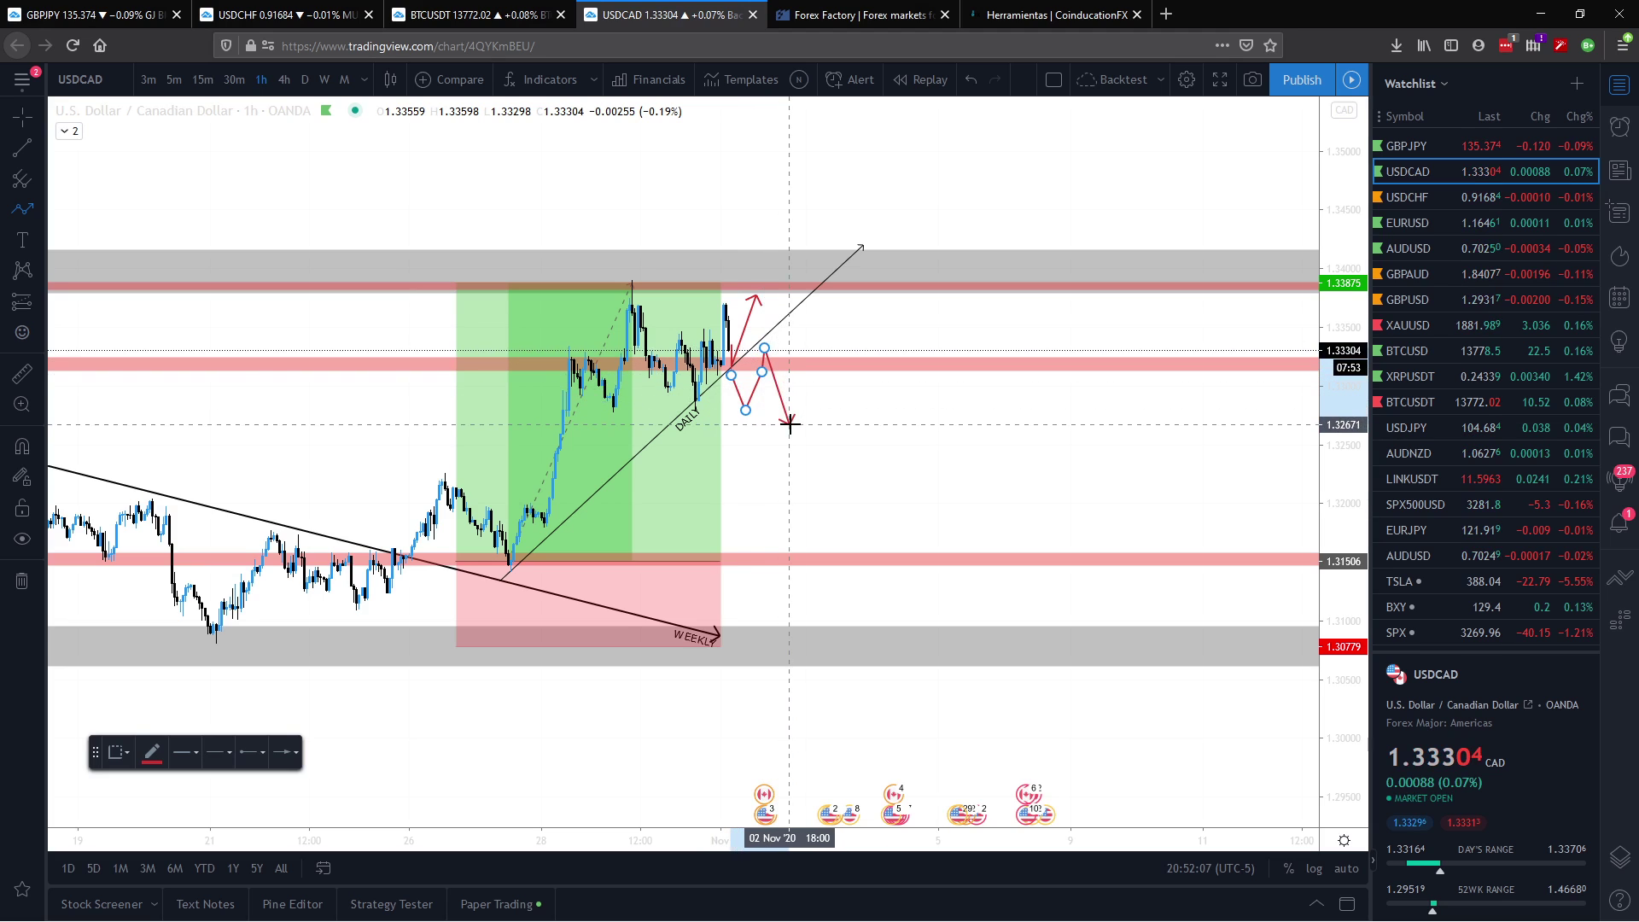
pyautogui.click(828, 544)
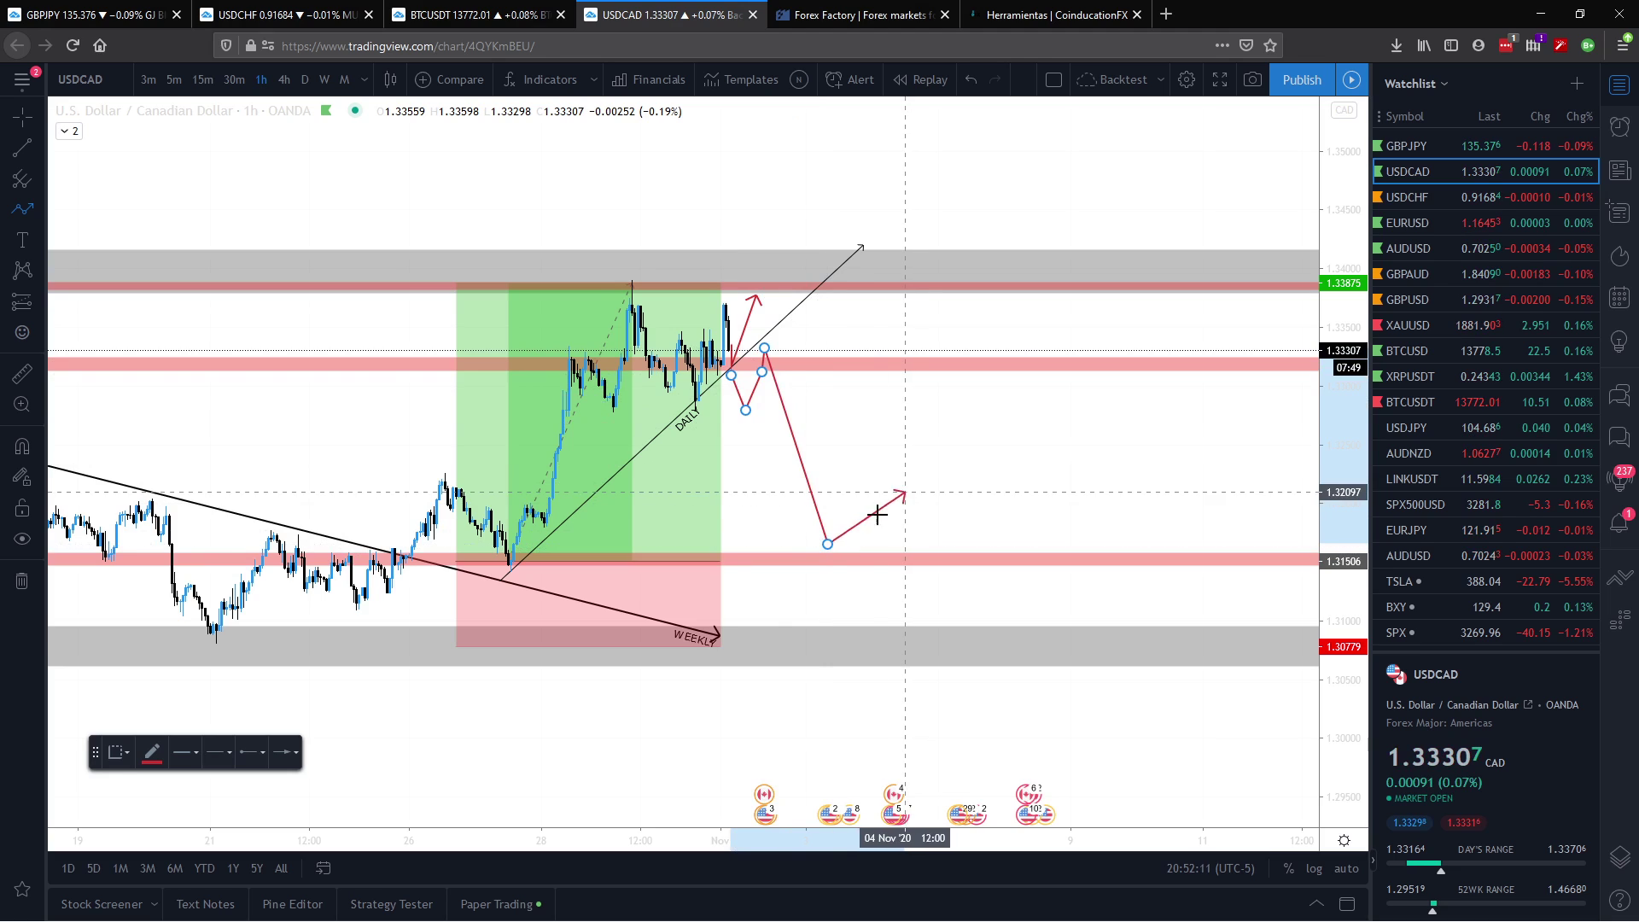
pyautogui.doubleClick(828, 547)
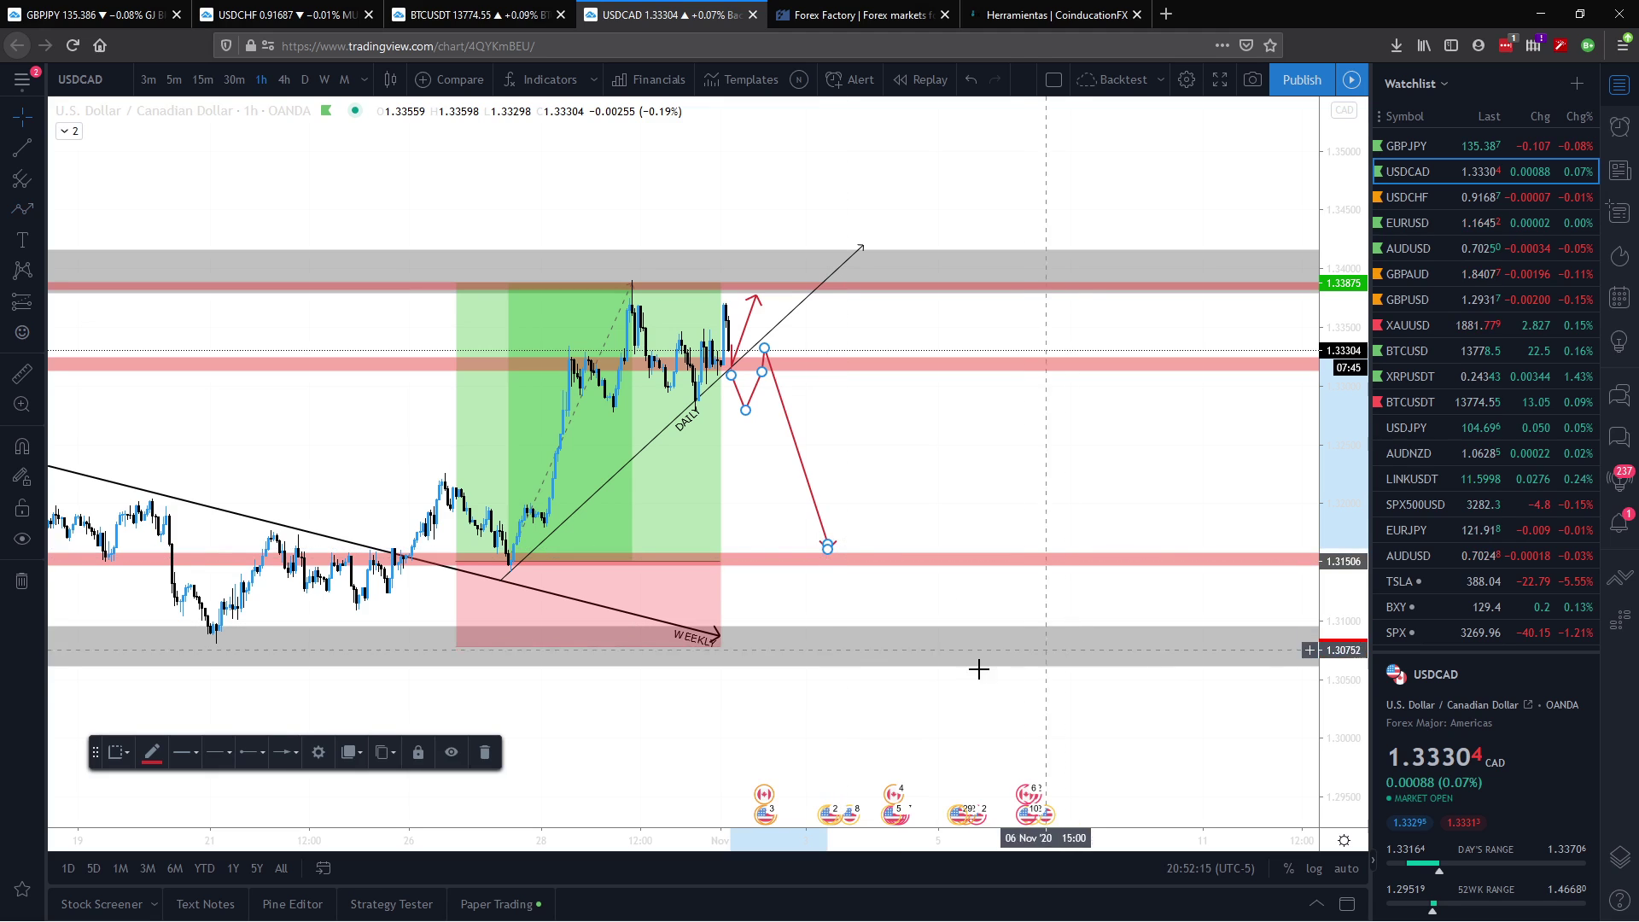
# Step: Draw a red zigzag path above the upper grey zone climbing toward about 1.35
pyautogui.click(948, 455)
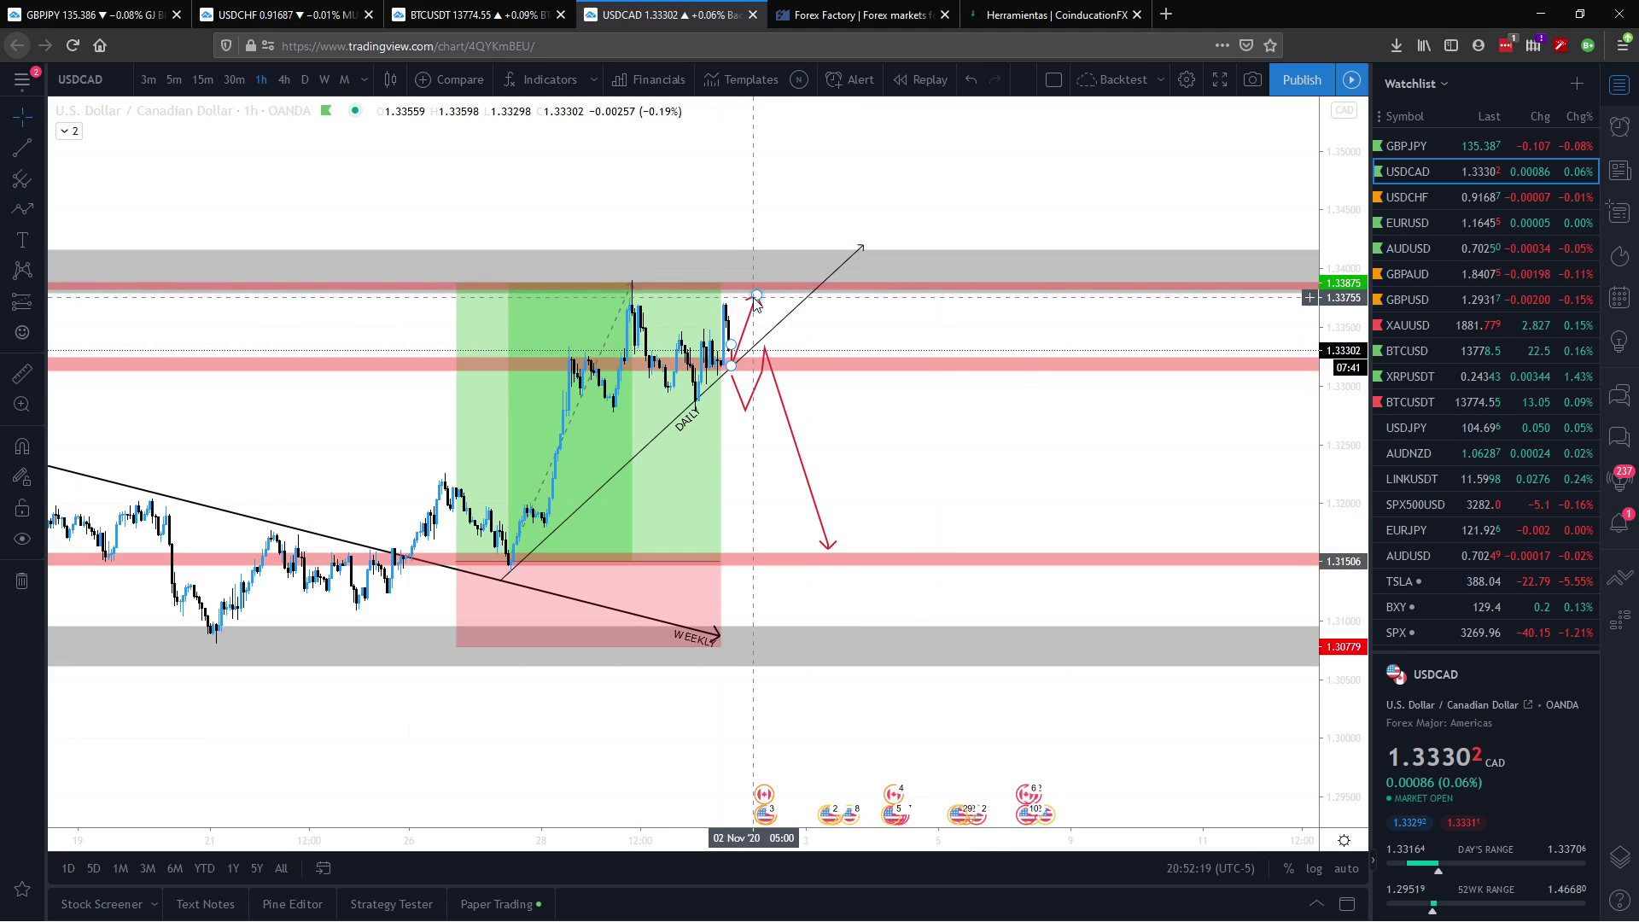
pyautogui.click(36, 213)
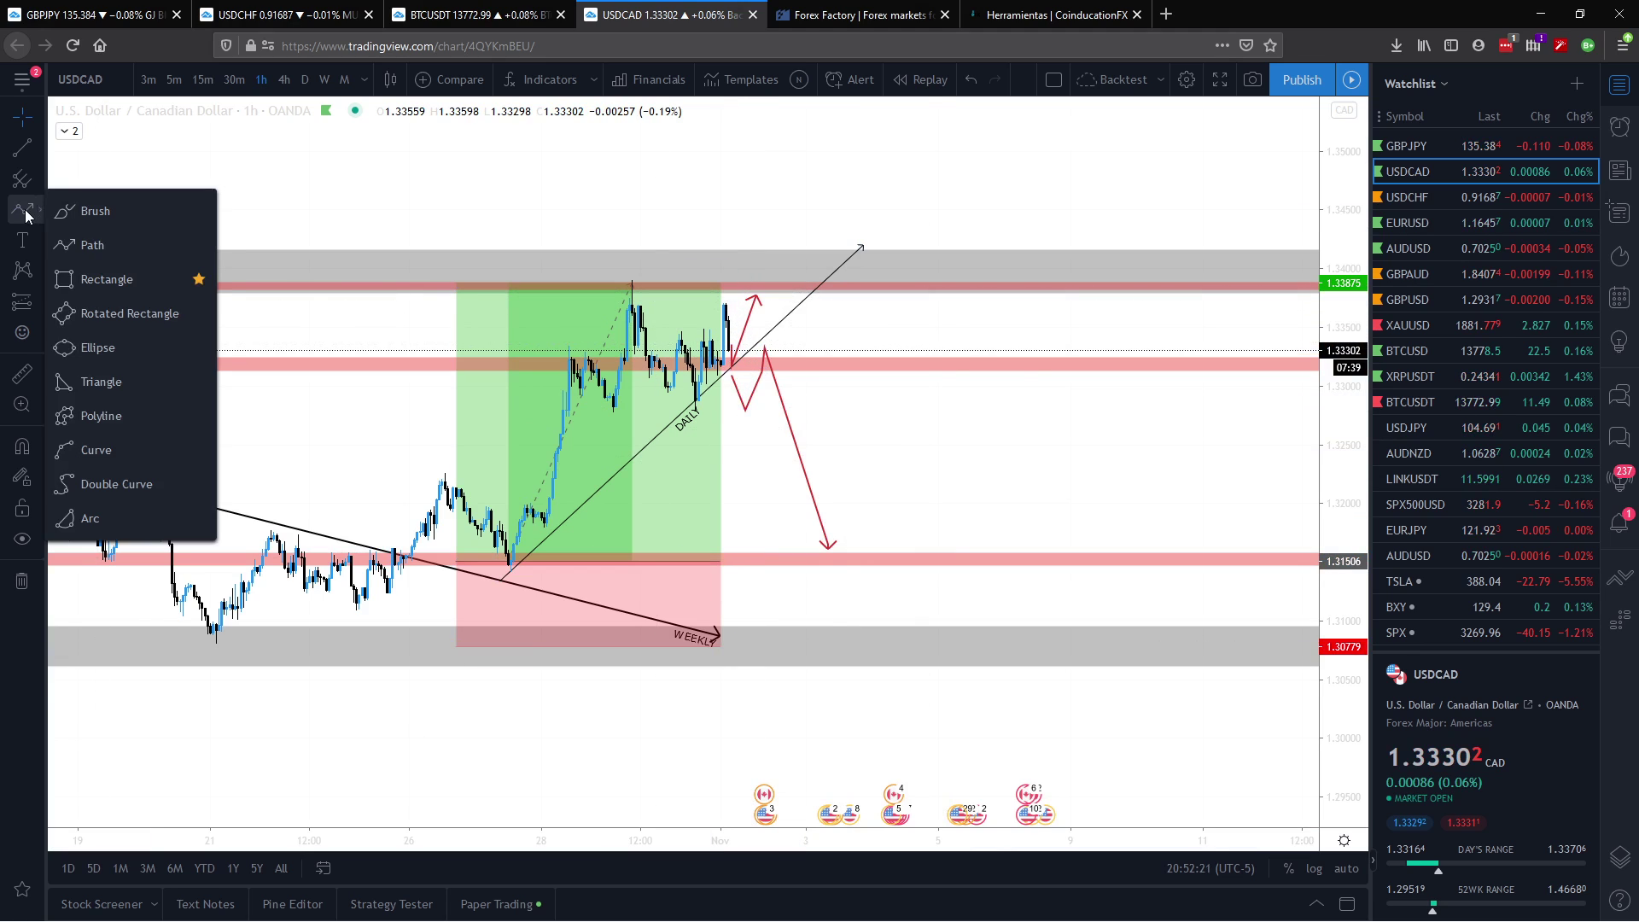
pyautogui.click(85, 241)
pyautogui.doubleClick(756, 294)
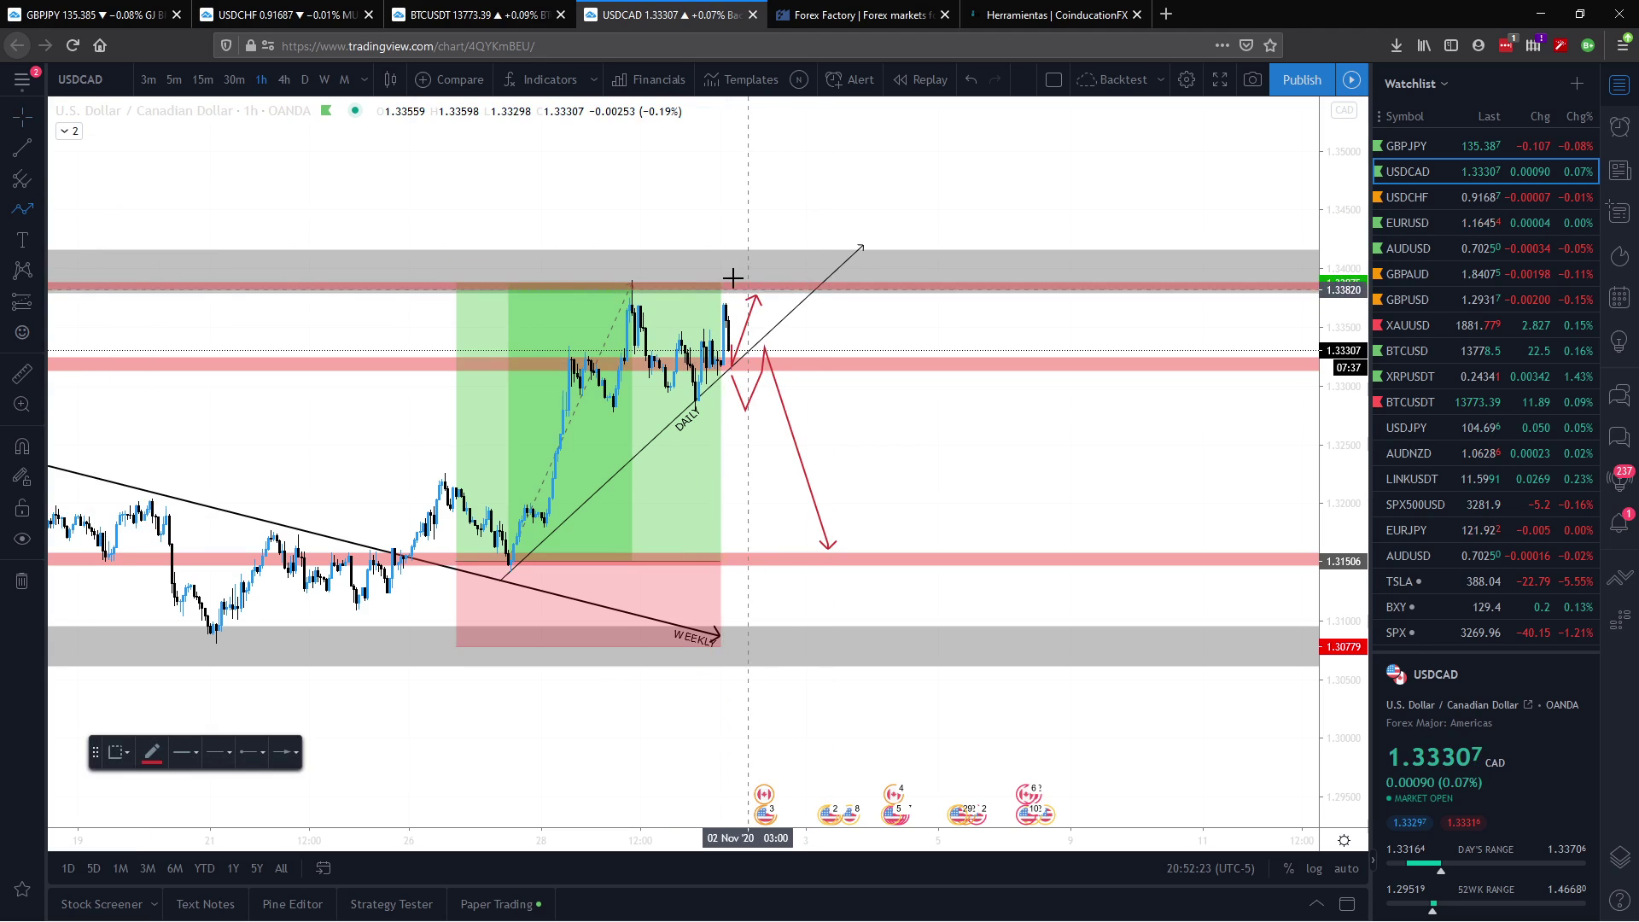
pyautogui.click(766, 243)
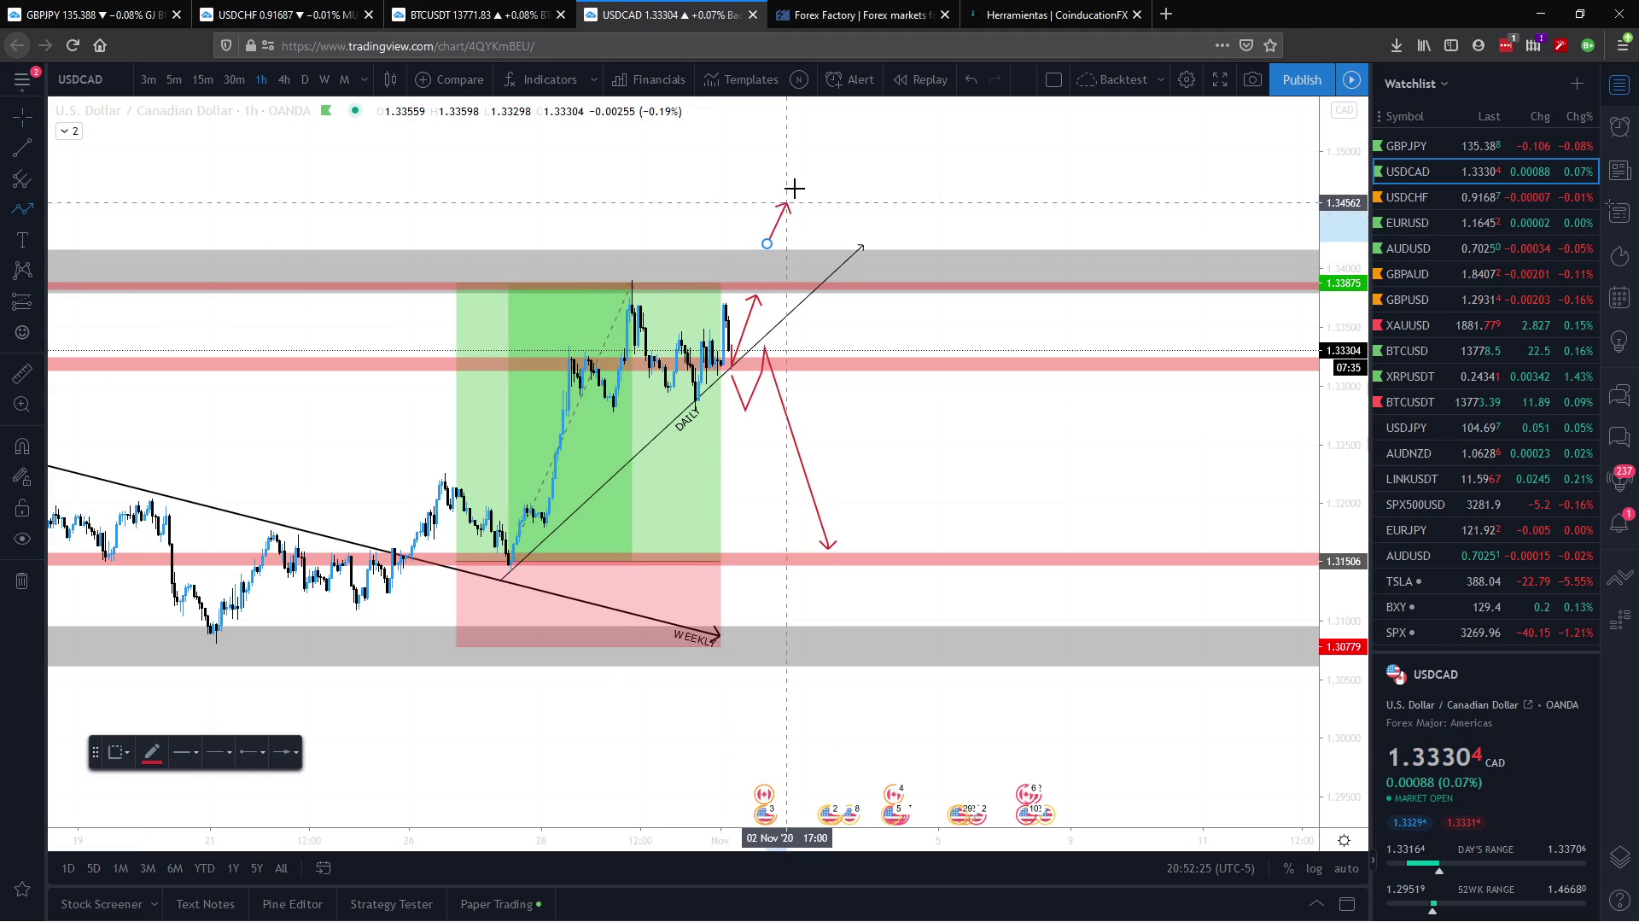
pyautogui.click(791, 187)
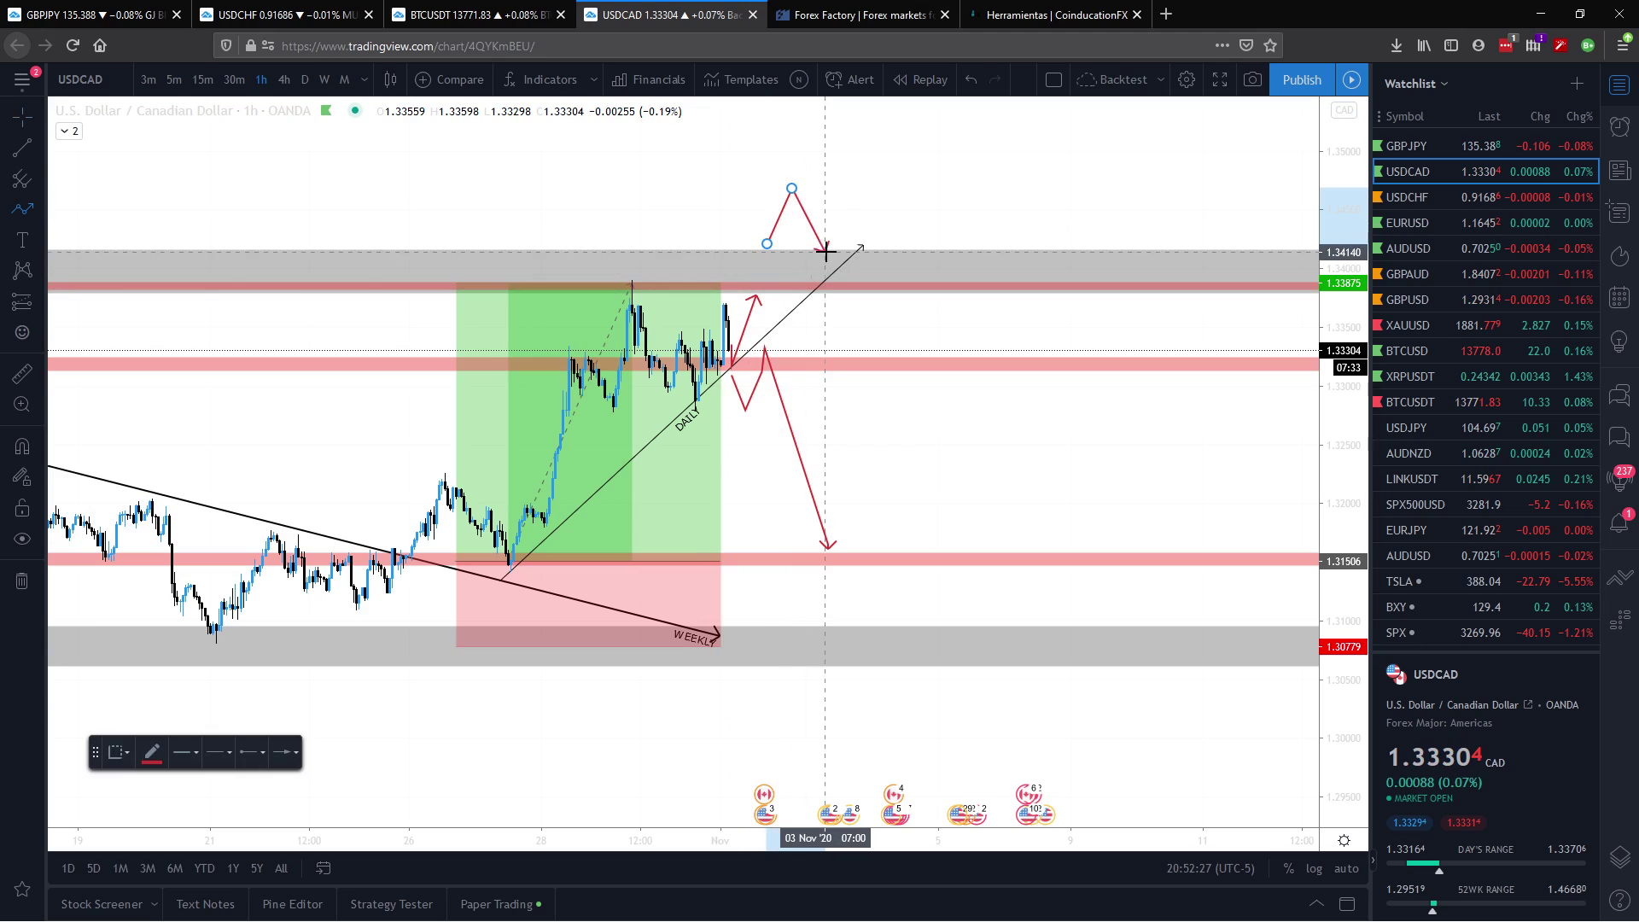
pyautogui.click(823, 250)
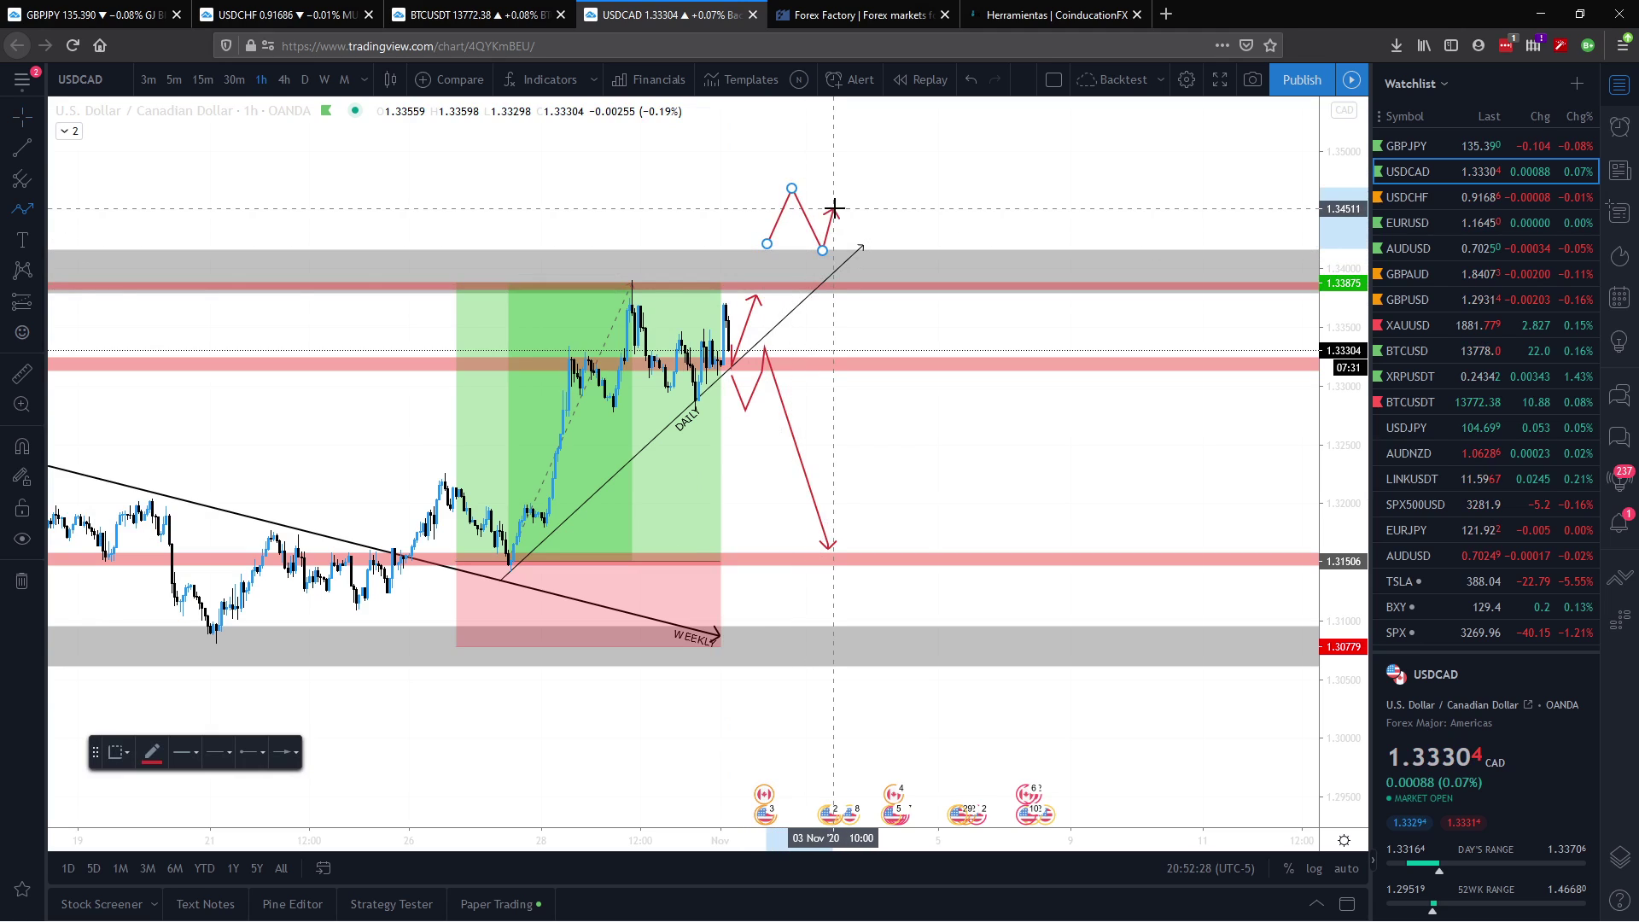
pyautogui.doubleClick(864, 101)
pyautogui.moveTo(865, 110); pyautogui.dragTo(866, 137)
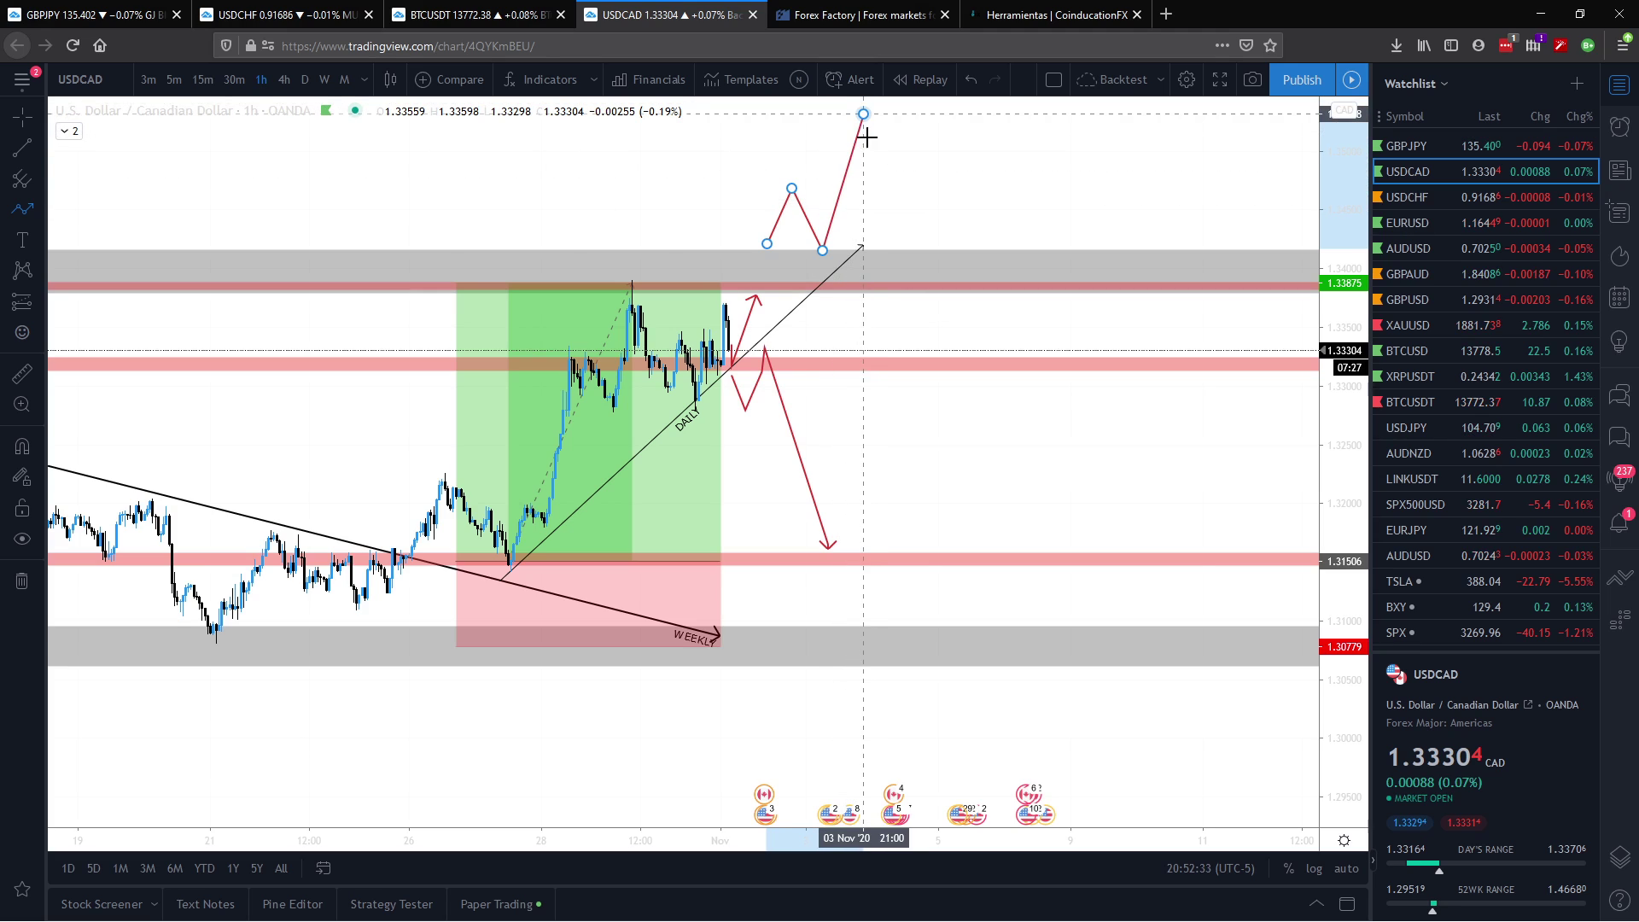
# Step: Dismiss the price alert dialog without creating an alert and pan to show all arrows
pyautogui.hotkey('alt', 'a')
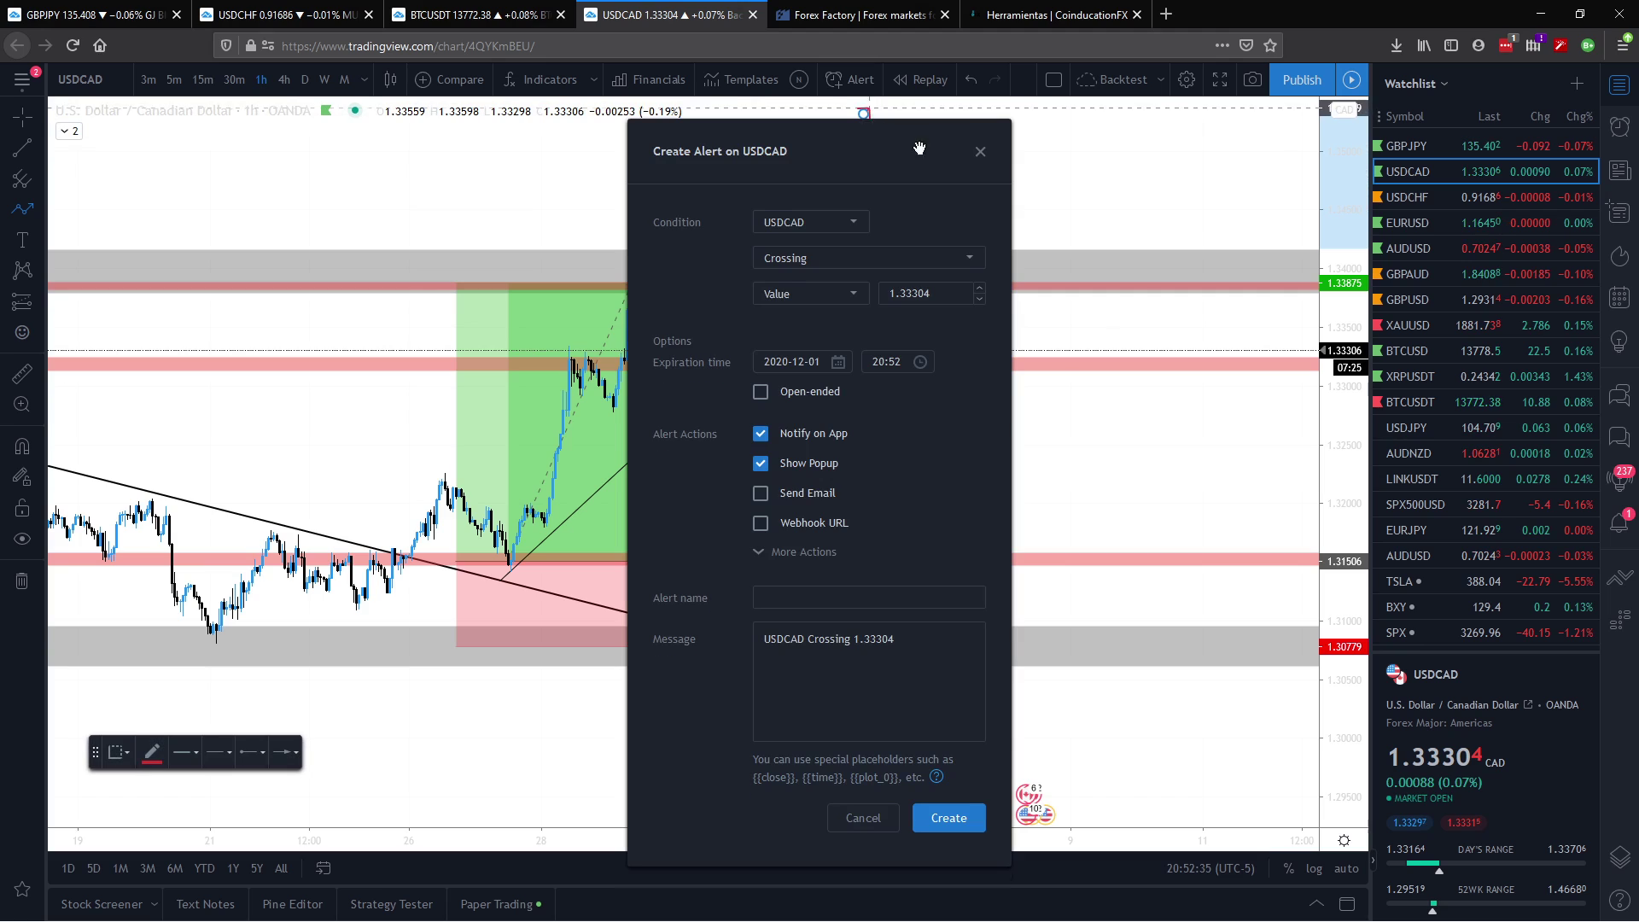
pyautogui.click(981, 140)
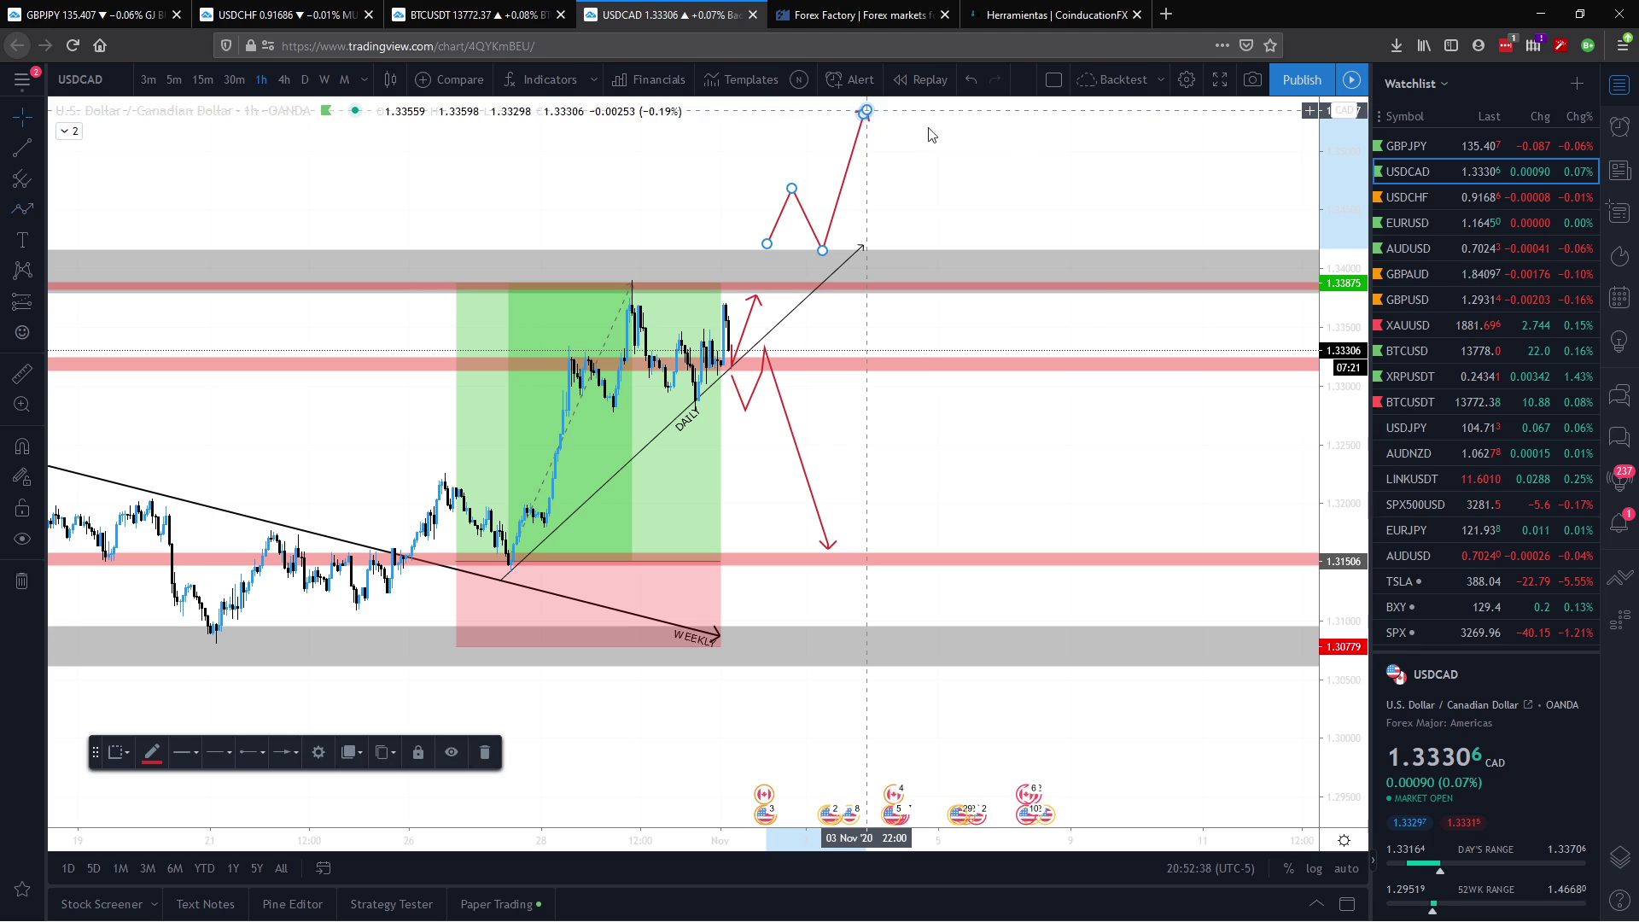
pyautogui.click(999, 171)
pyautogui.moveTo(1010, 176)
pyautogui.mouseDown()
pyautogui.moveTo(1121, 275)
pyautogui.moveTo(1112, 227)
pyautogui.mouseUp()
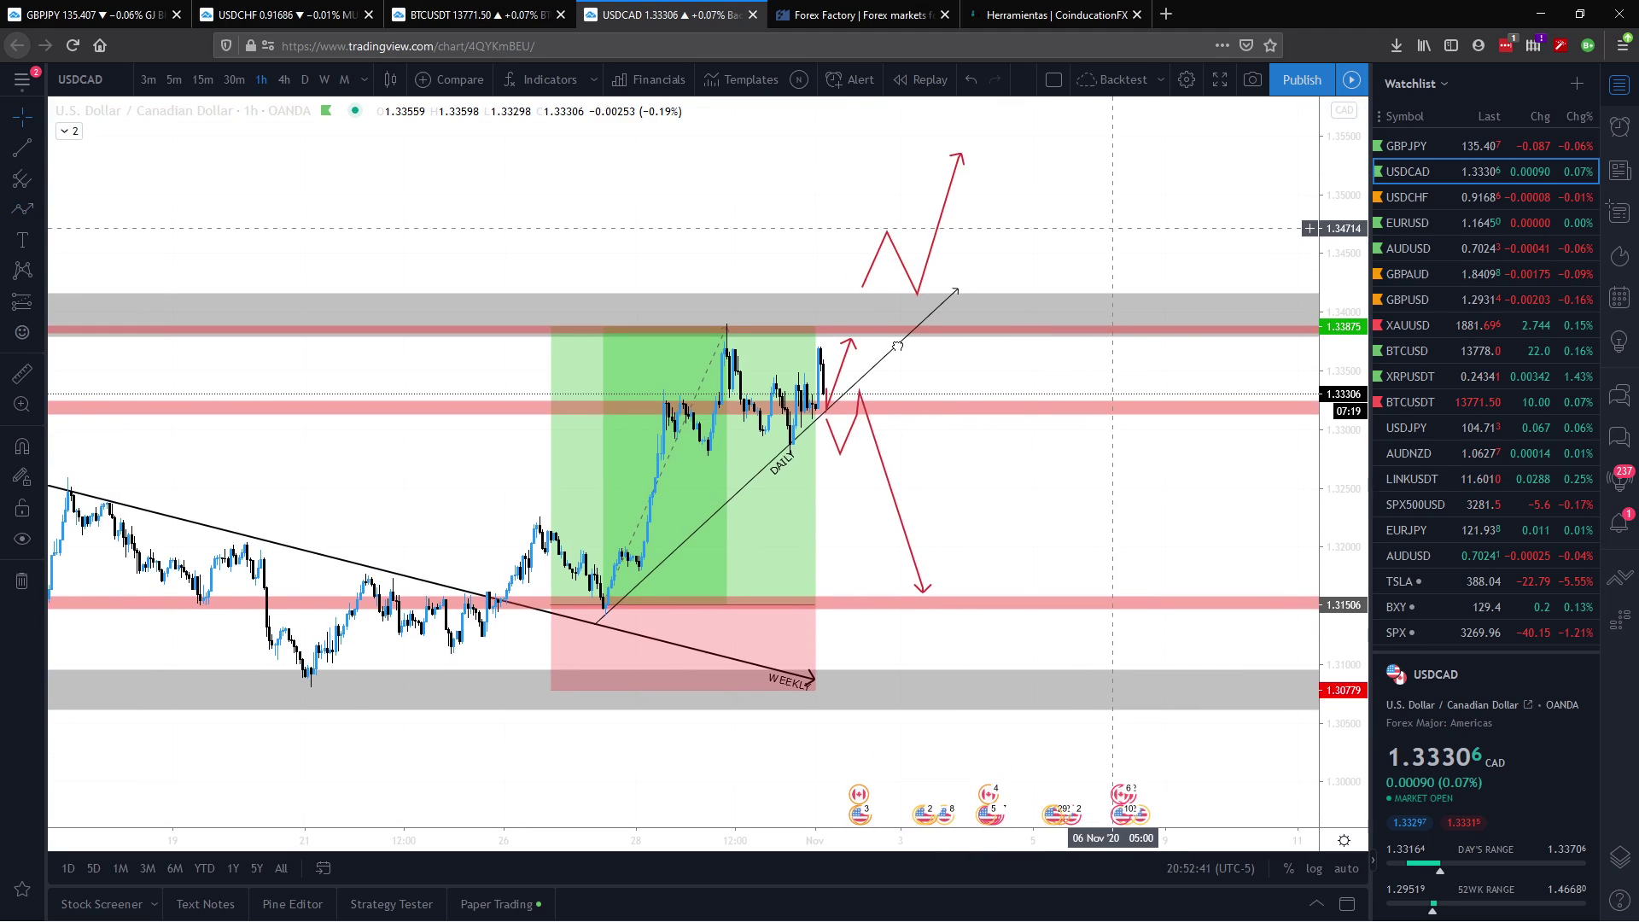
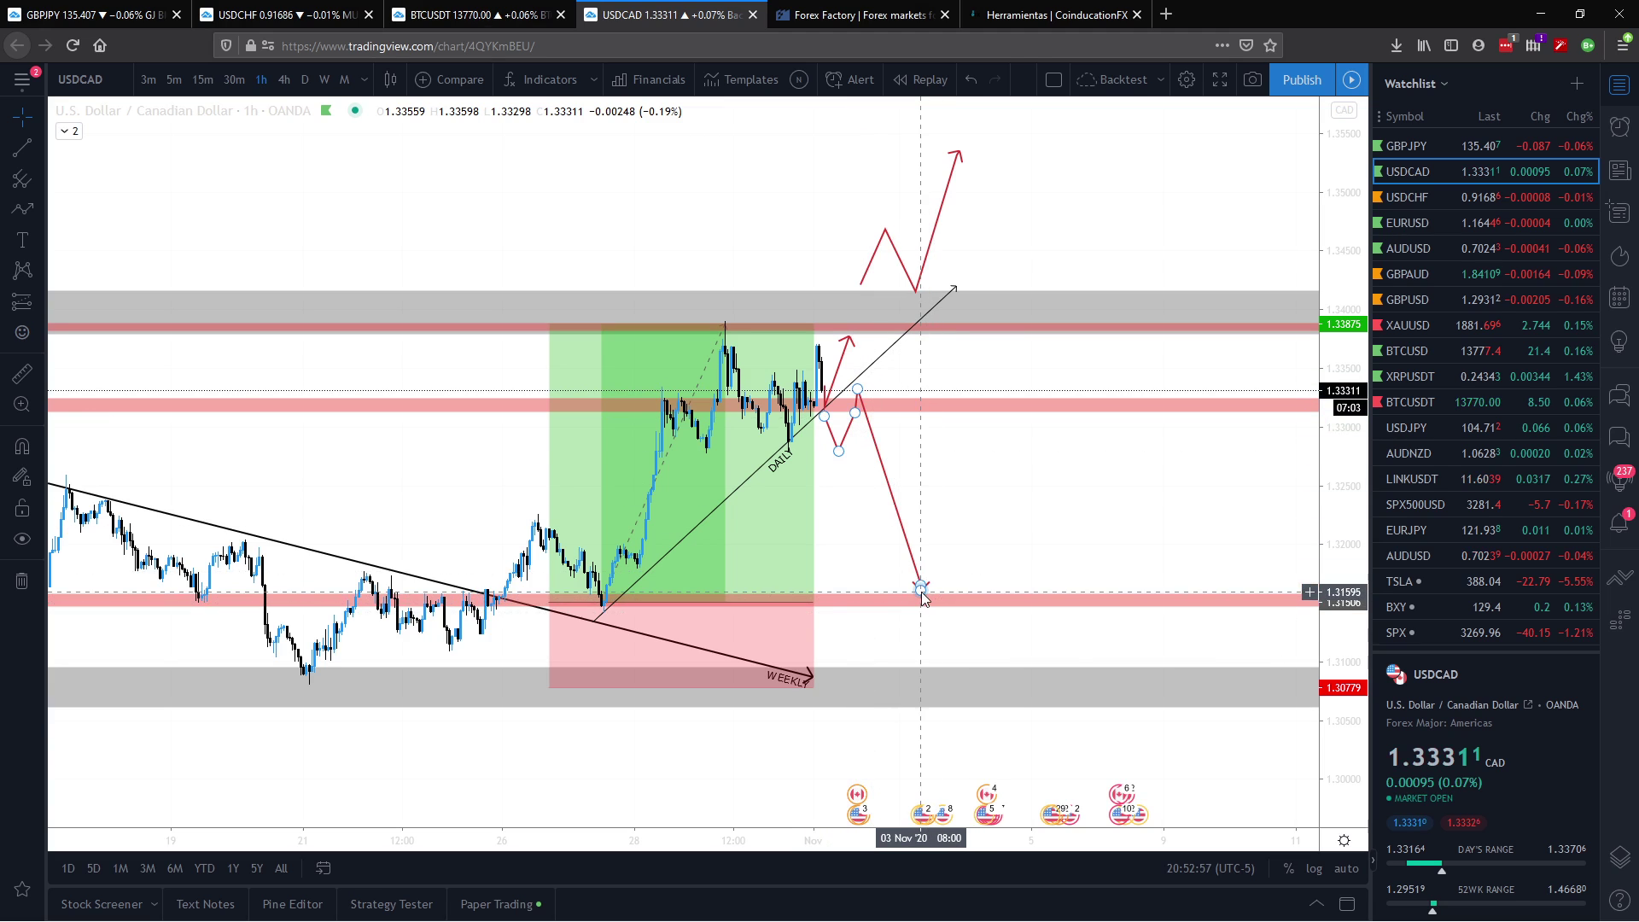
# Step: Drag the red path's end to the lower grey zone, then view USDCAD on 4-hour candles
pyautogui.moveTo(922, 589); pyautogui.dragTo(943, 664)
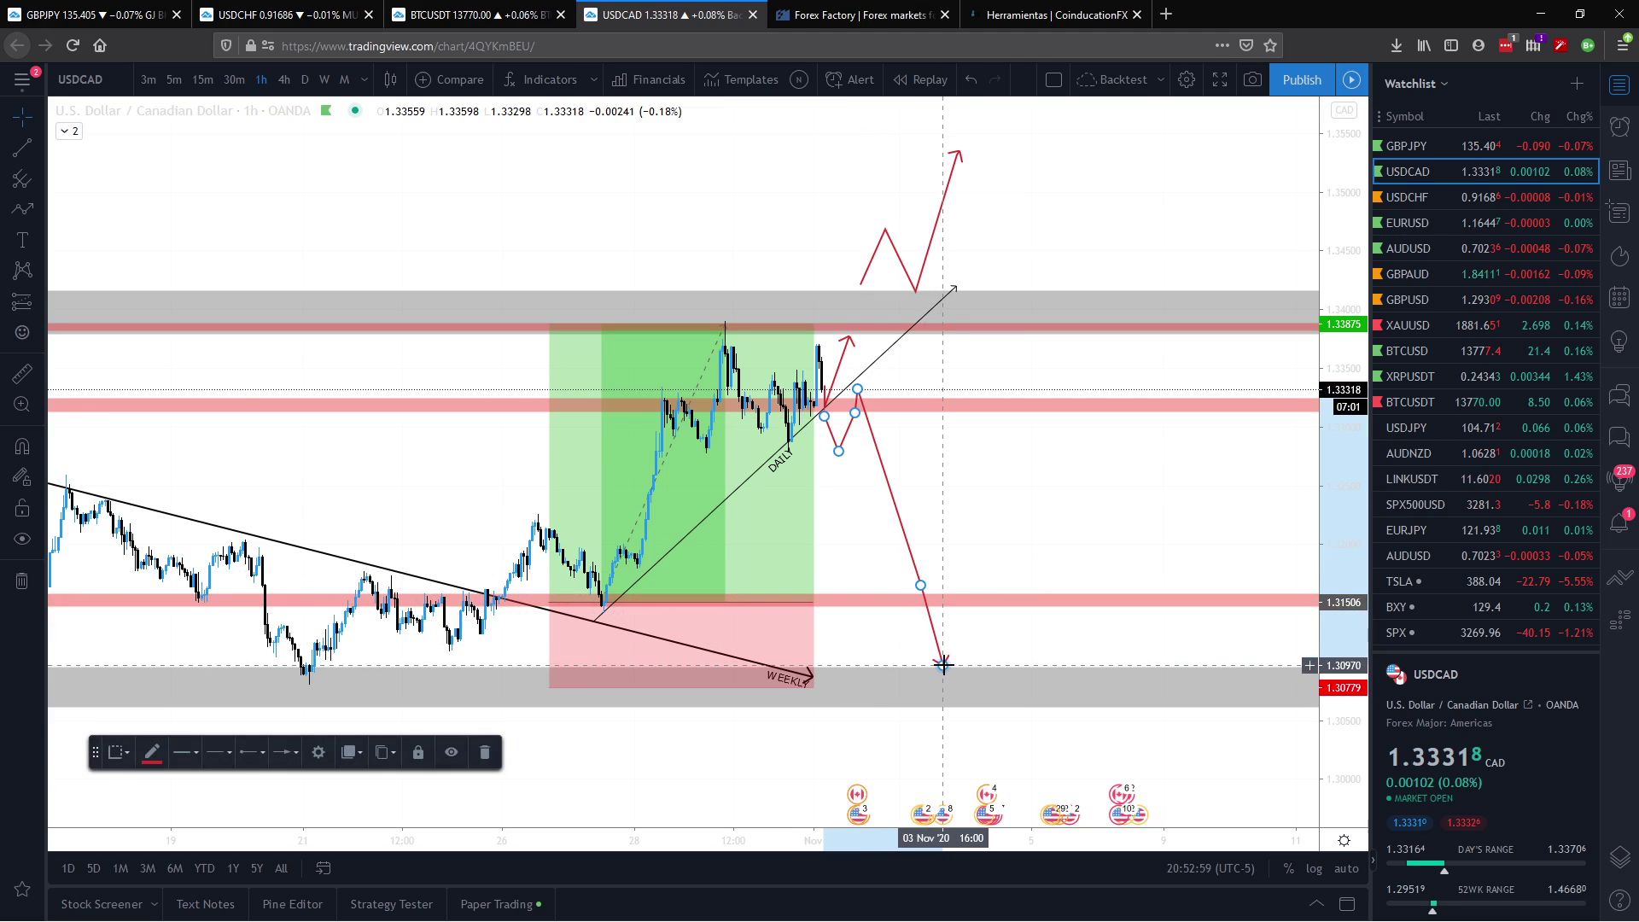
pyautogui.click(1094, 655)
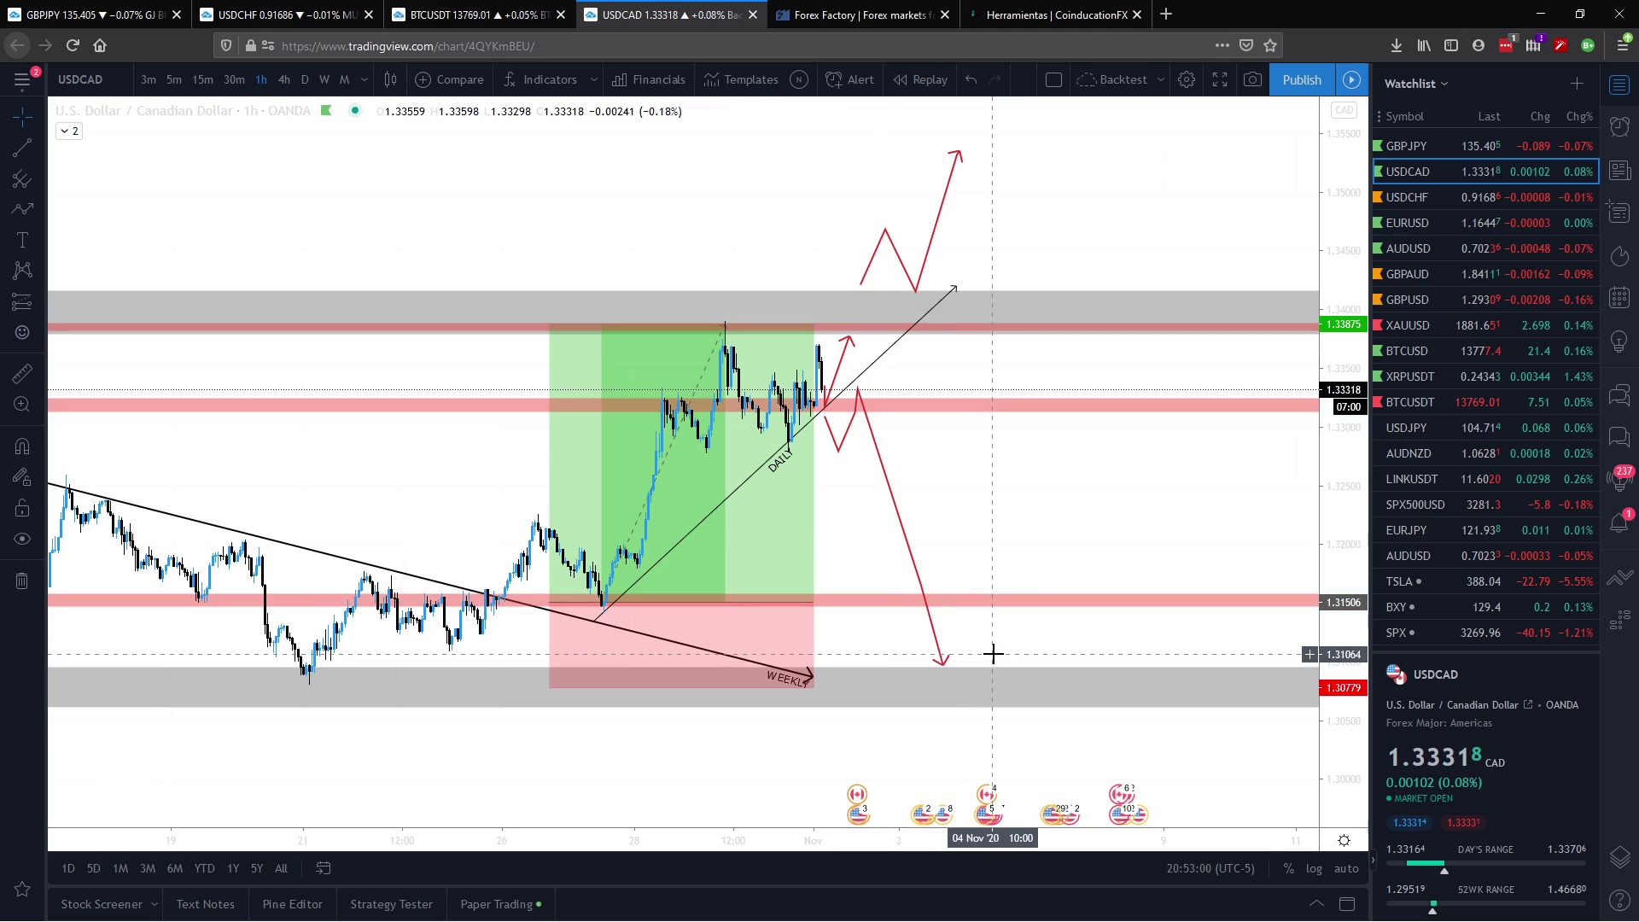
pyautogui.click(283, 80)
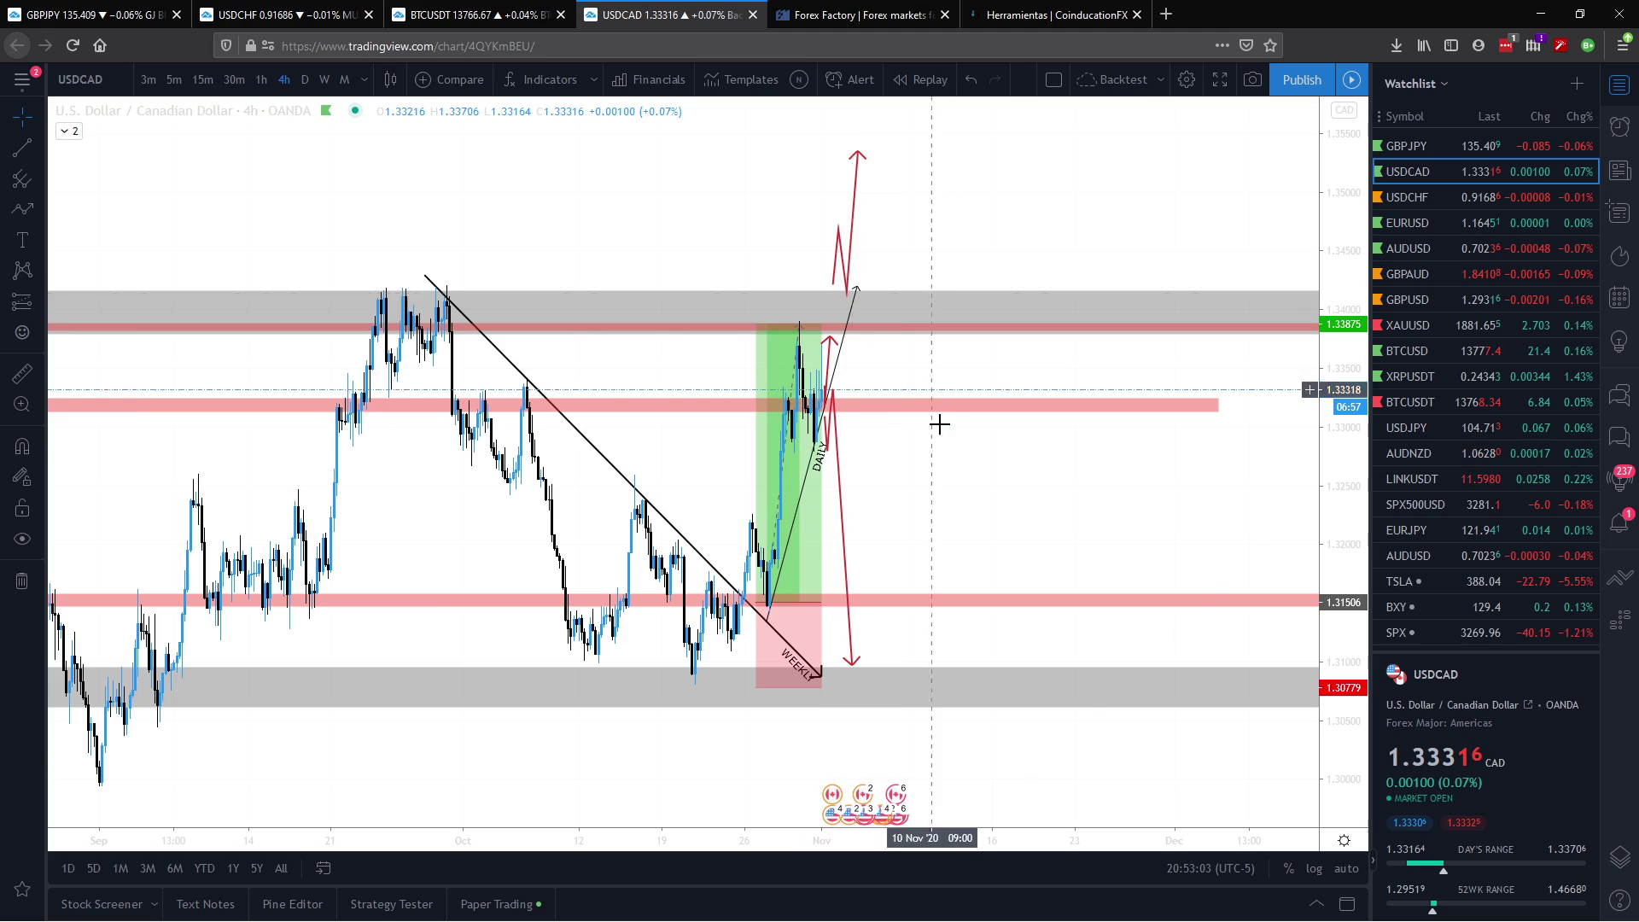
pyautogui.scroll(5, 797, 560)
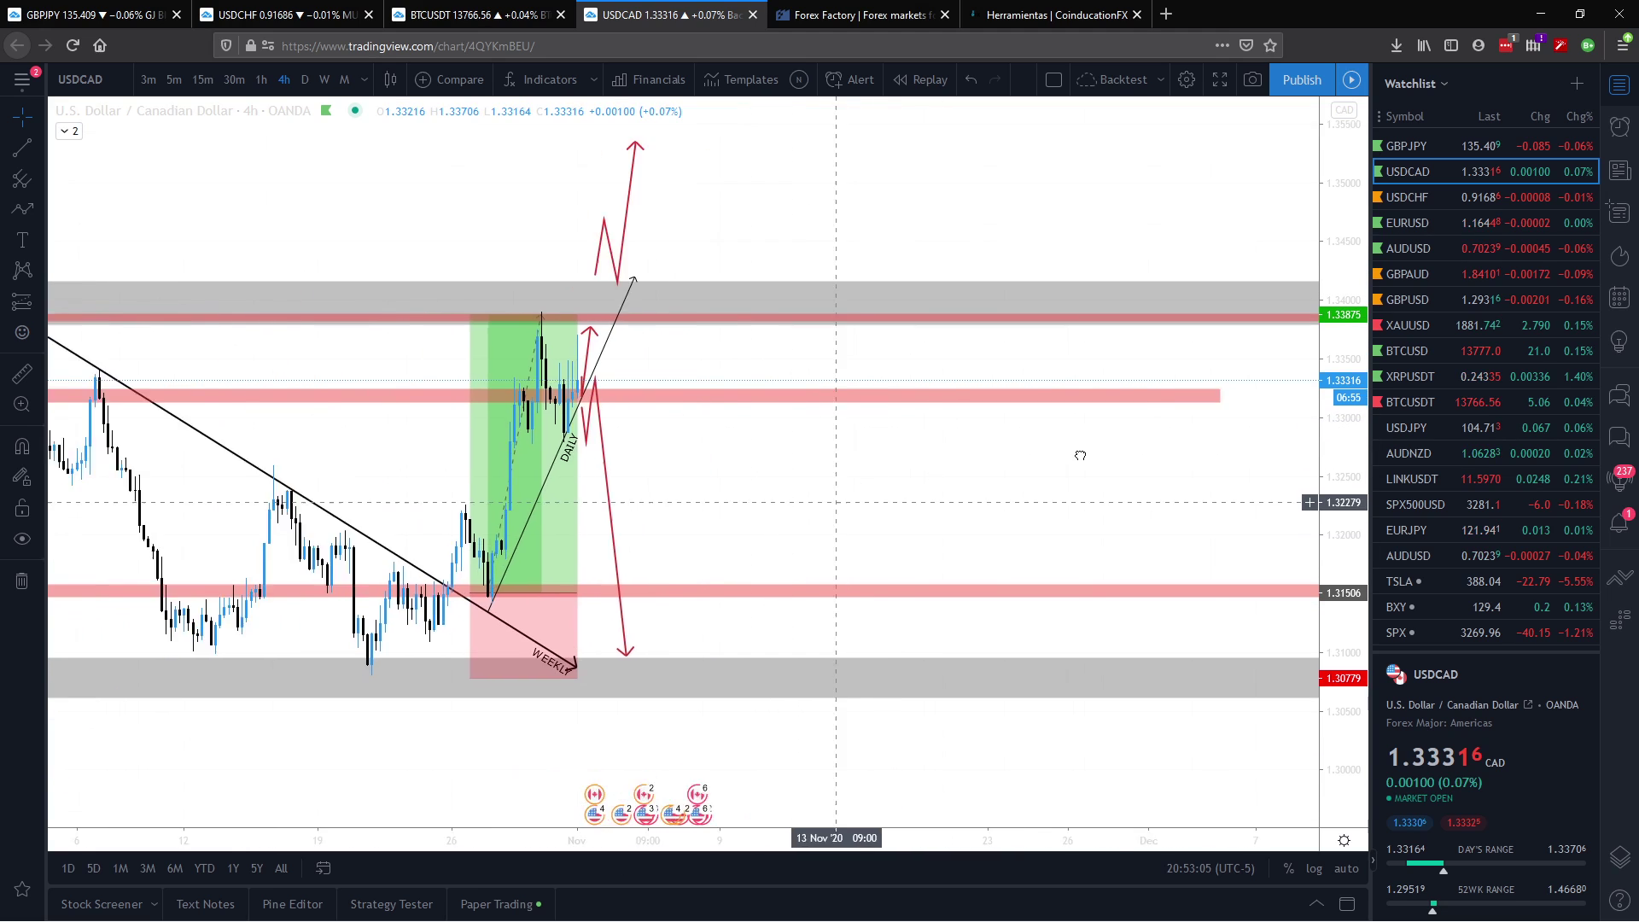
pyautogui.moveTo(1080, 456); pyautogui.dragTo(1098, 514)
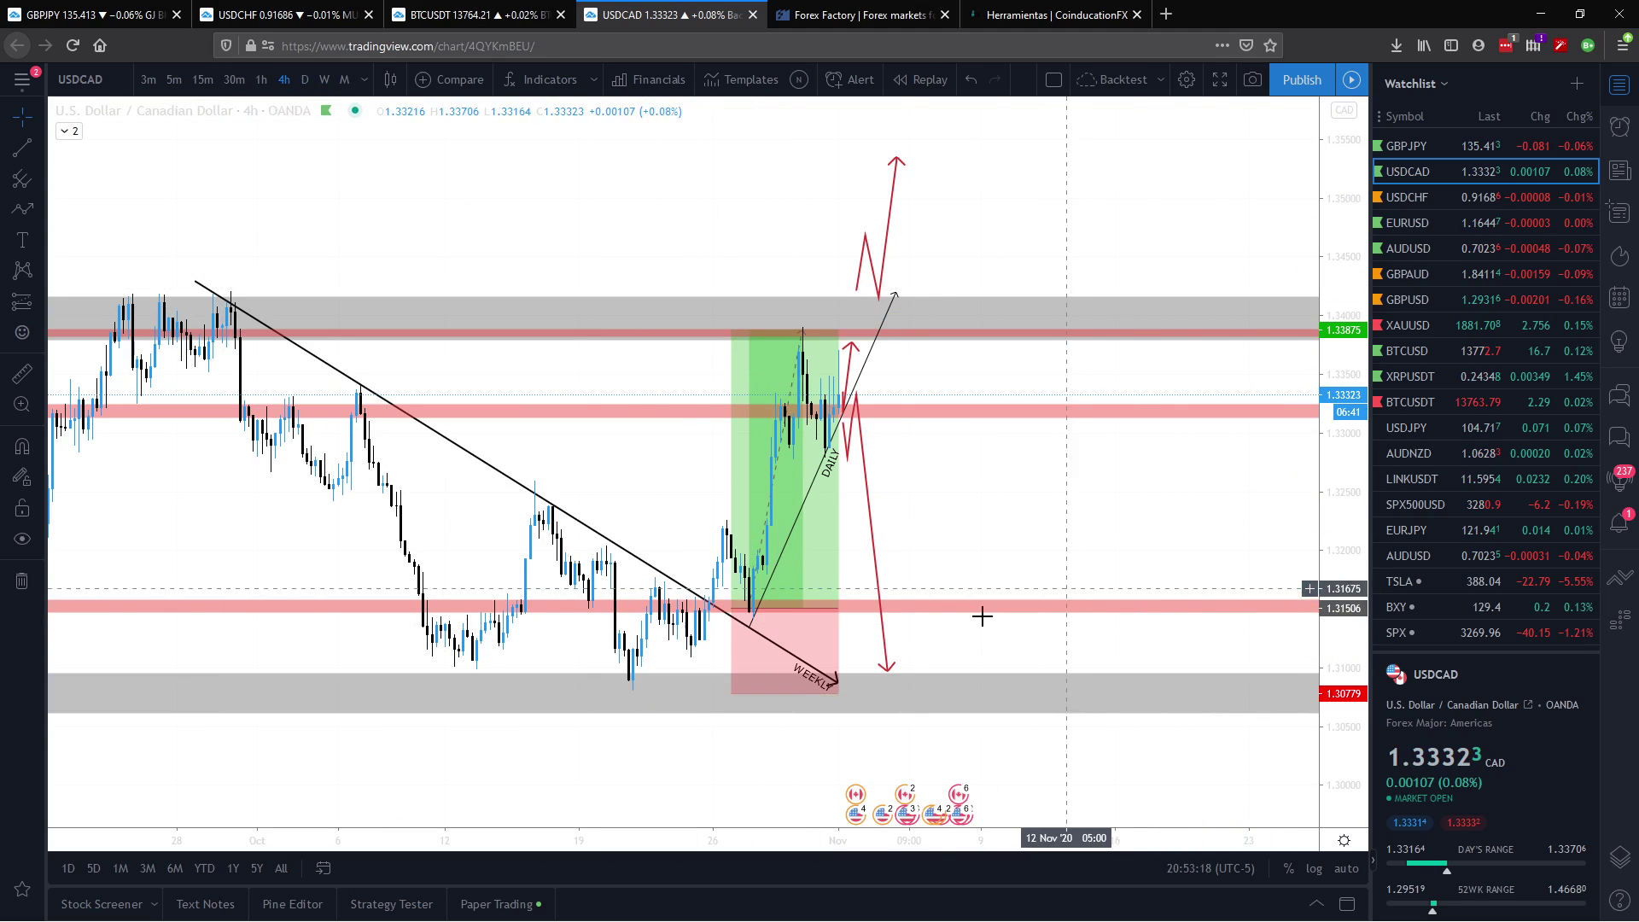
pyautogui.moveTo(743, 846)
pyautogui.mouseDown()
pyautogui.moveTo(832, 521)
pyautogui.moveTo(1045, 468)
pyautogui.mouseUp()
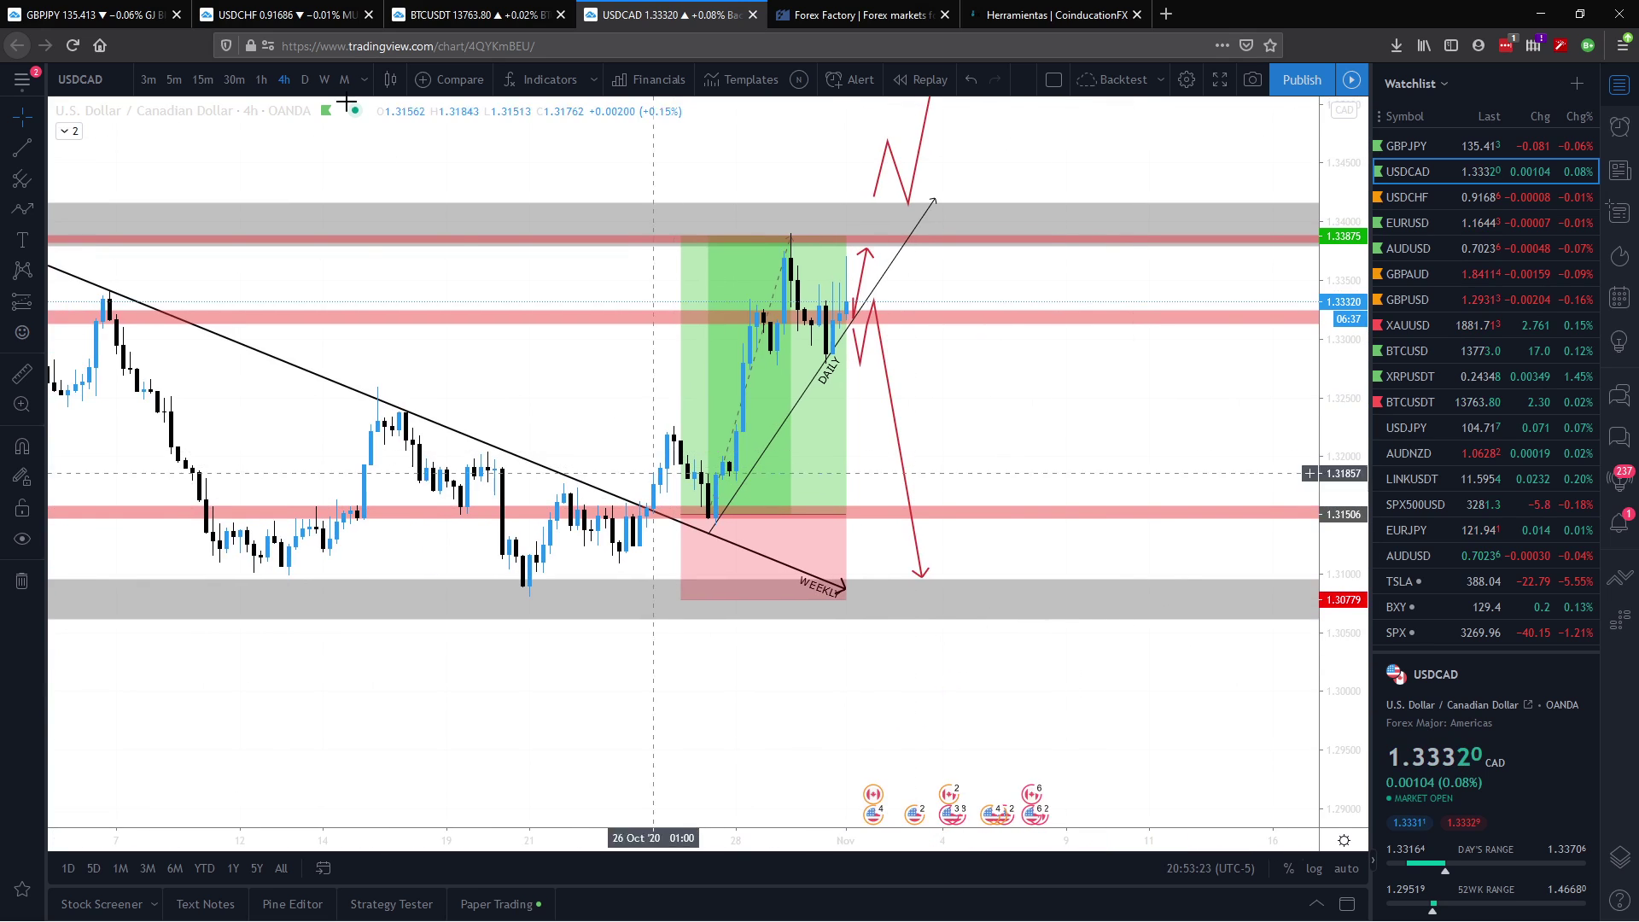
# Step: Draw a rising trendline from the late-October low and apply the DAILY TL template
pyautogui.click(23, 147)
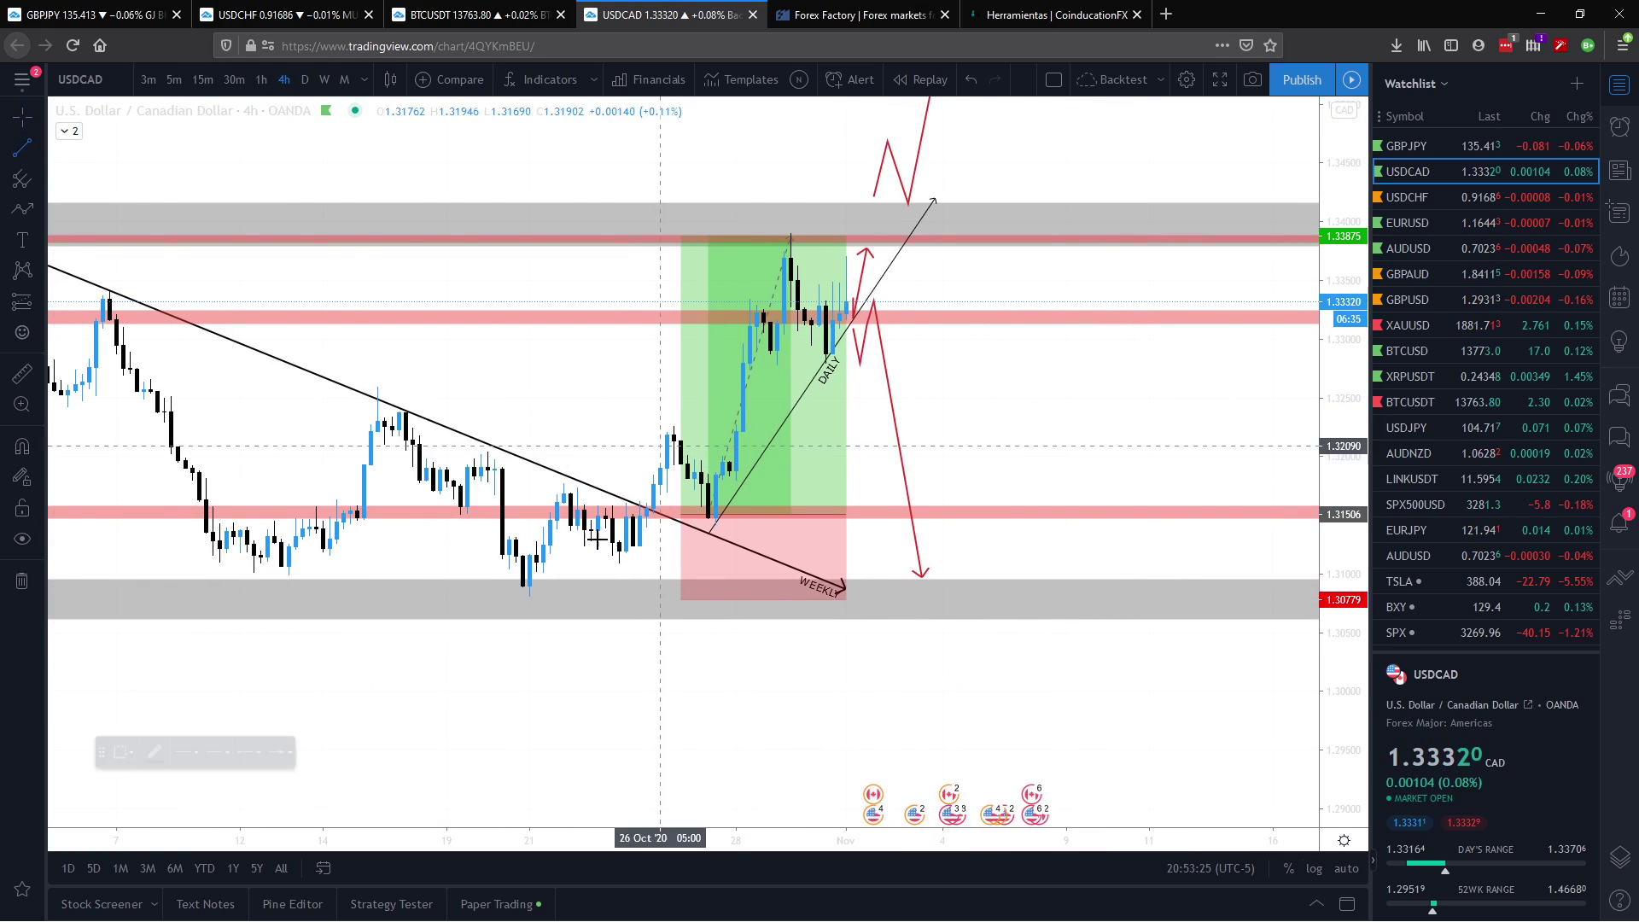
pyautogui.click(523, 590)
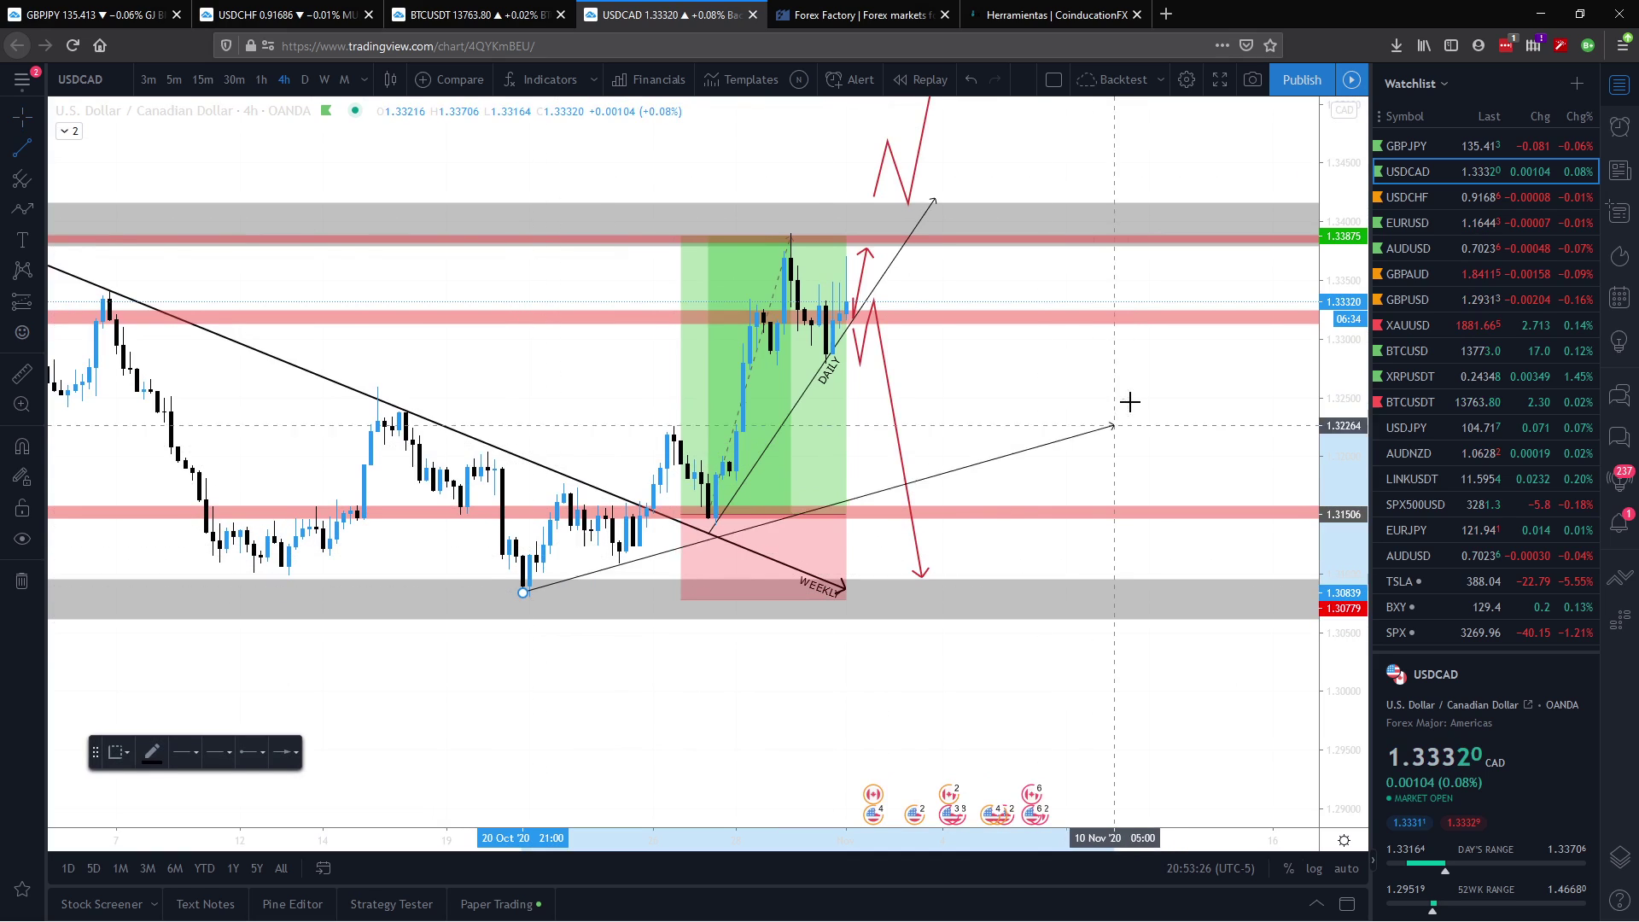
pyautogui.click(1094, 374)
pyautogui.rightClick(1095, 375)
pyautogui.moveTo(1156, 432)
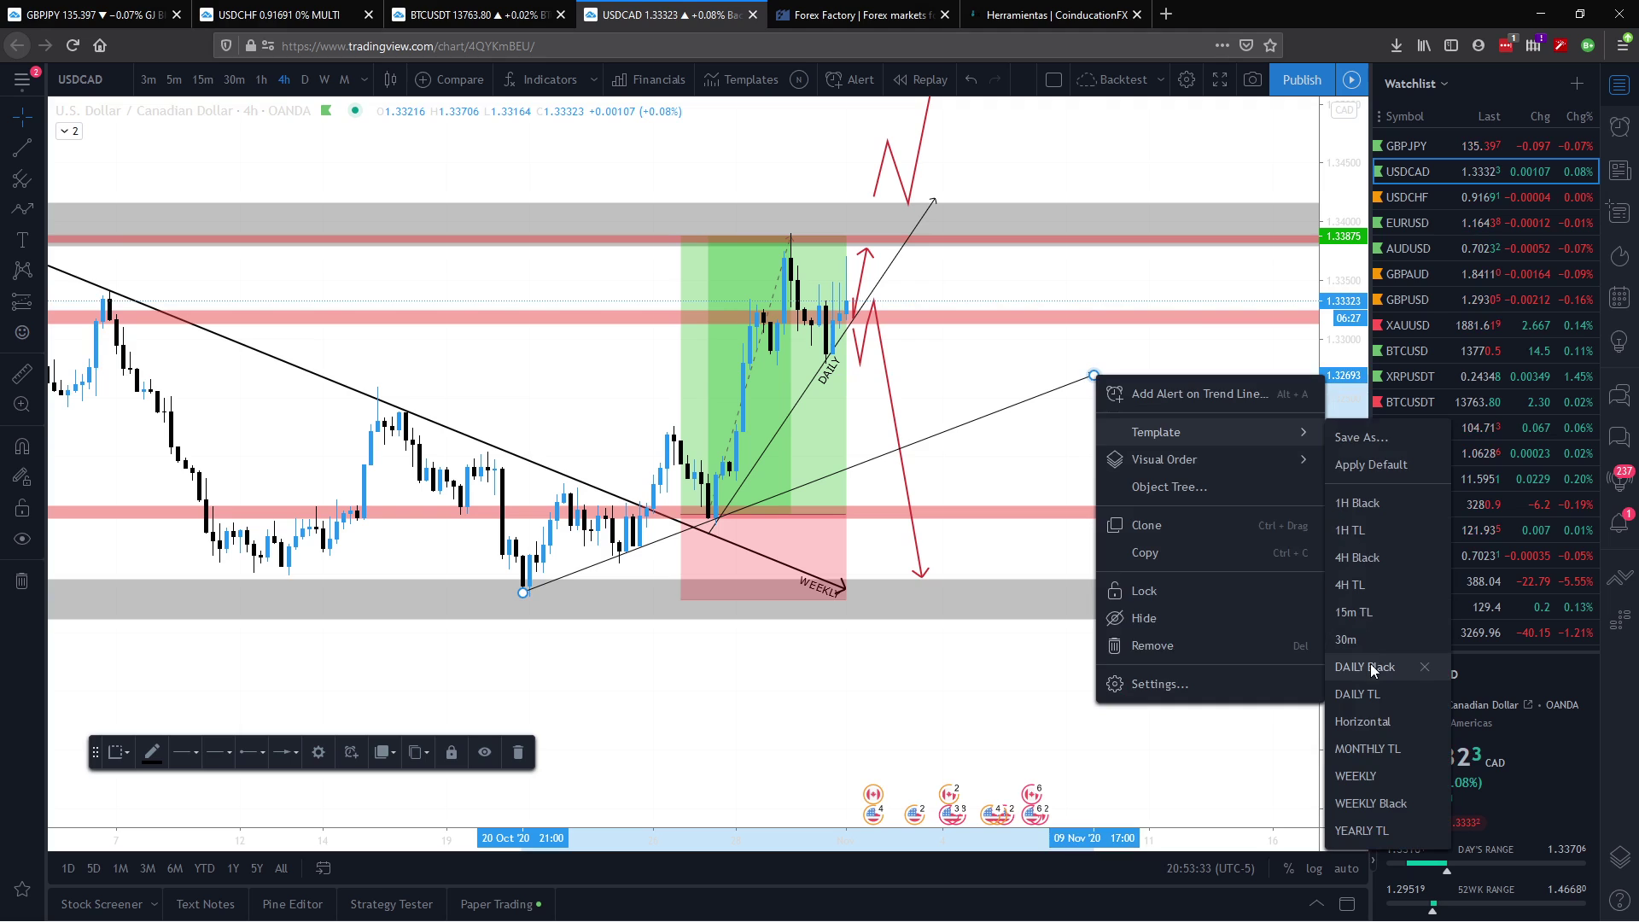
pyautogui.click(1360, 694)
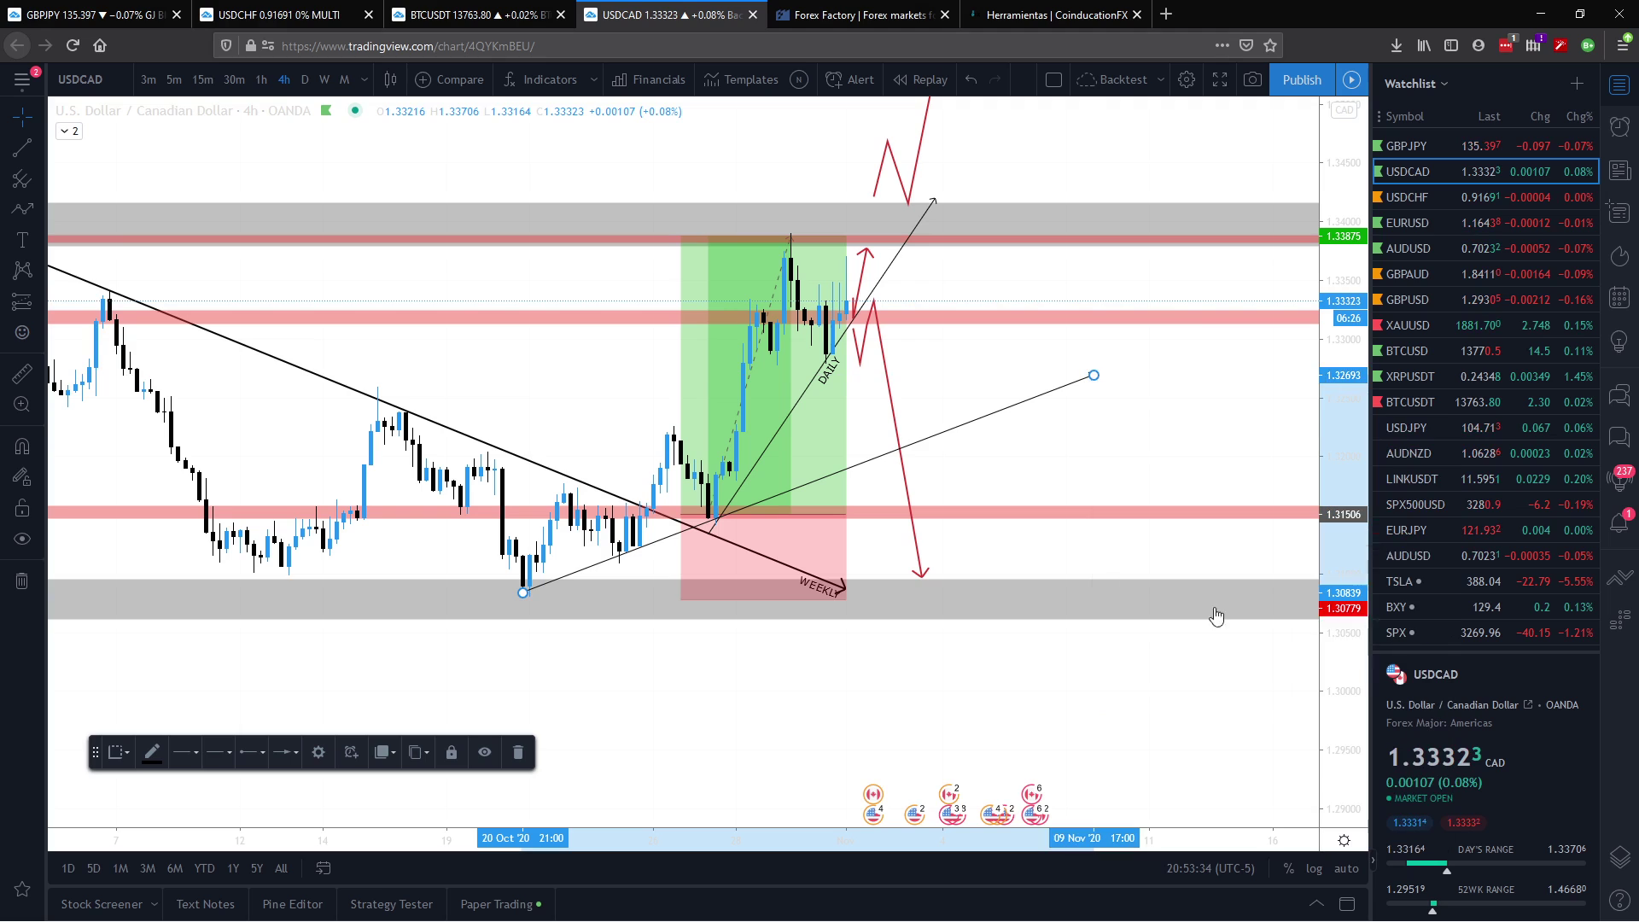
# Step: Delete the old red arrow path and a failed redraw attempt
pyautogui.click(922, 562)
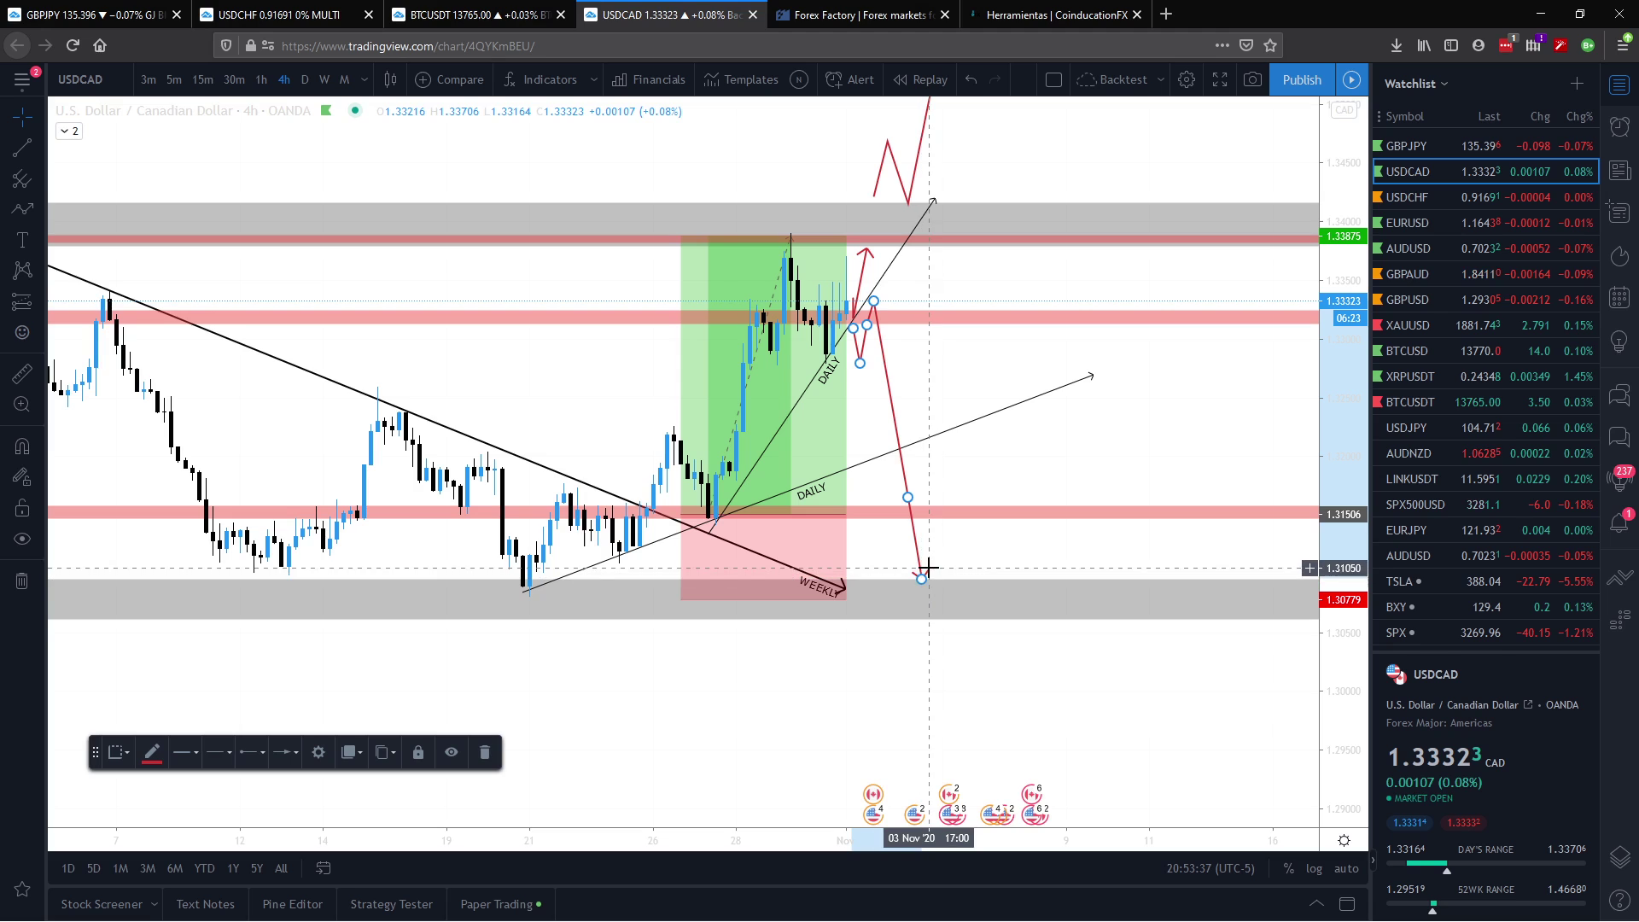
pyautogui.press('Delete')
pyautogui.click(22, 209)
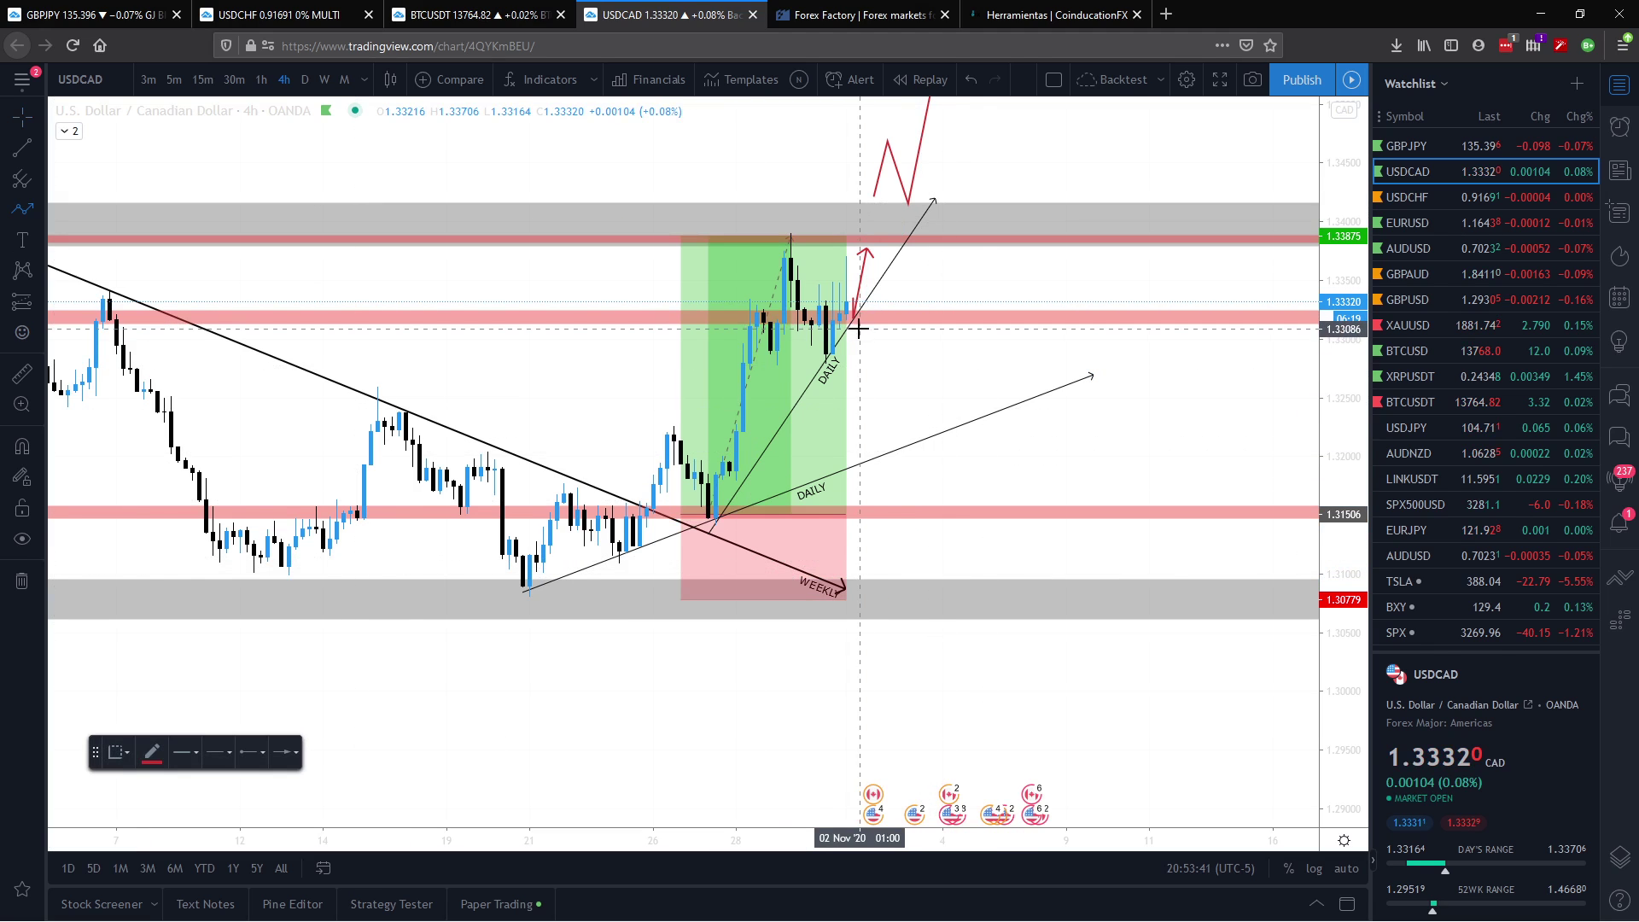
pyautogui.click(867, 365)
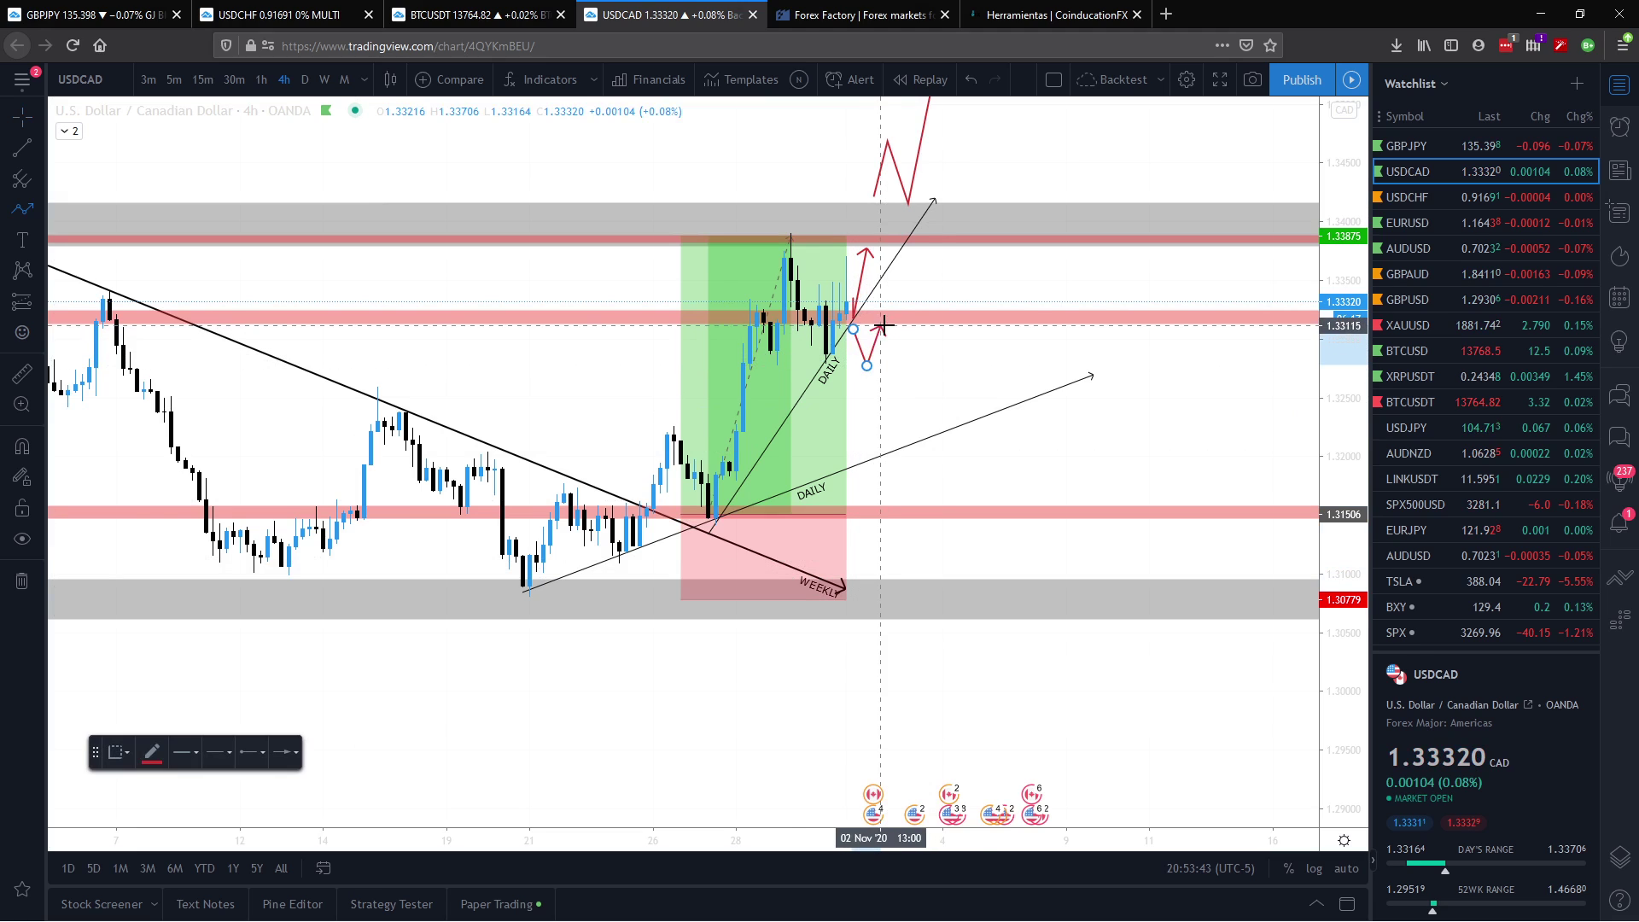
pyautogui.click(881, 327)
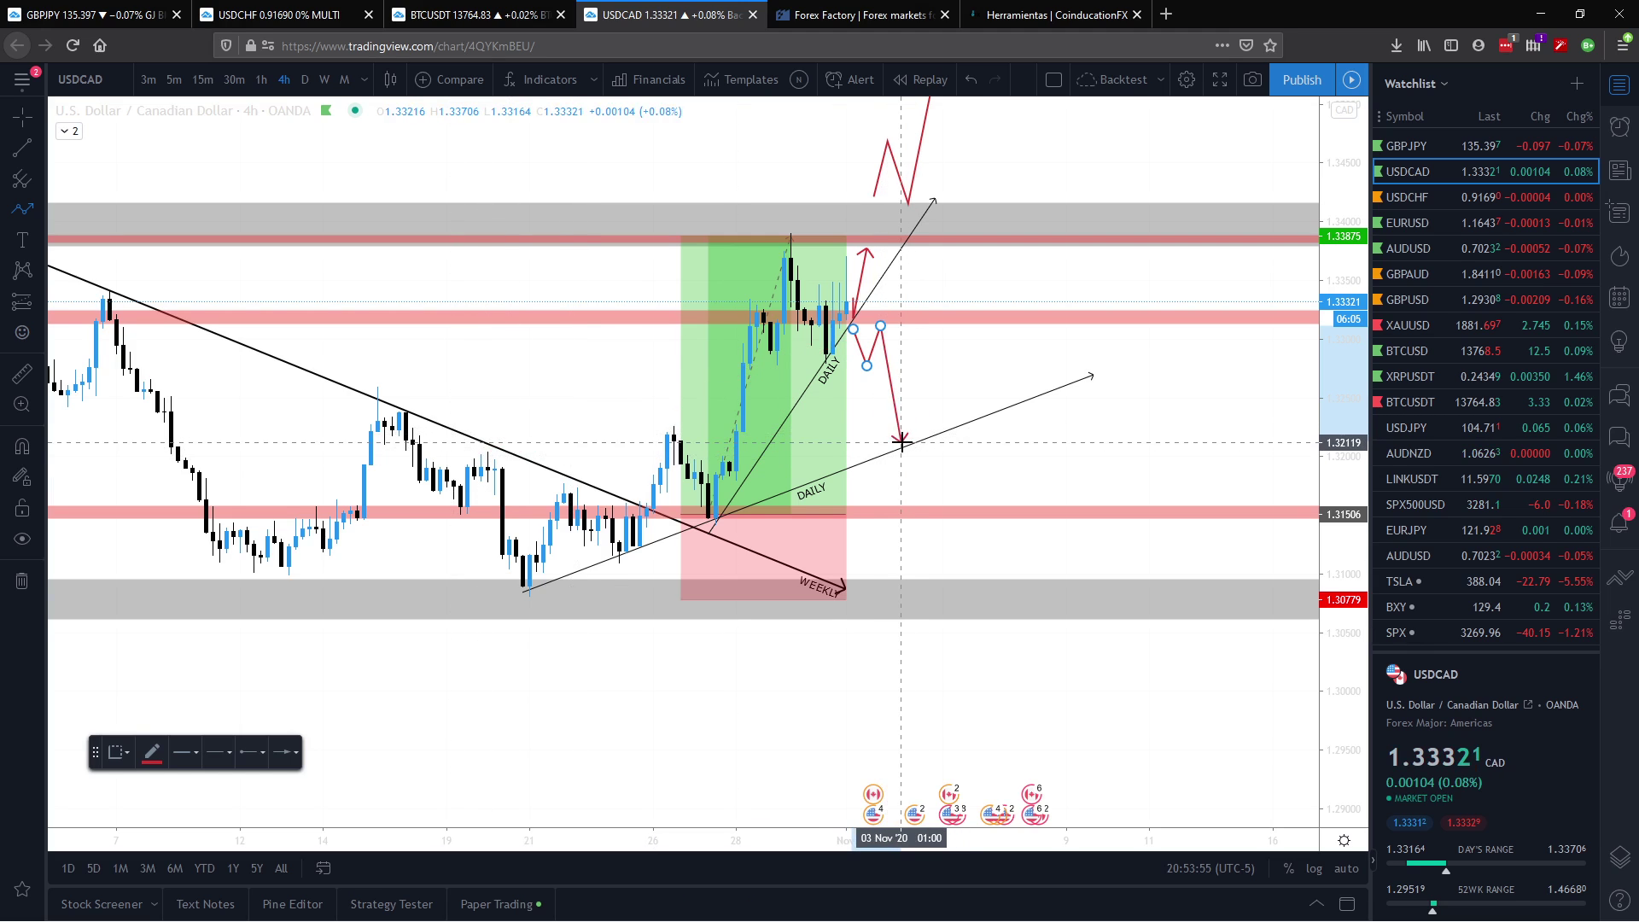
pyautogui.click(936, 332)
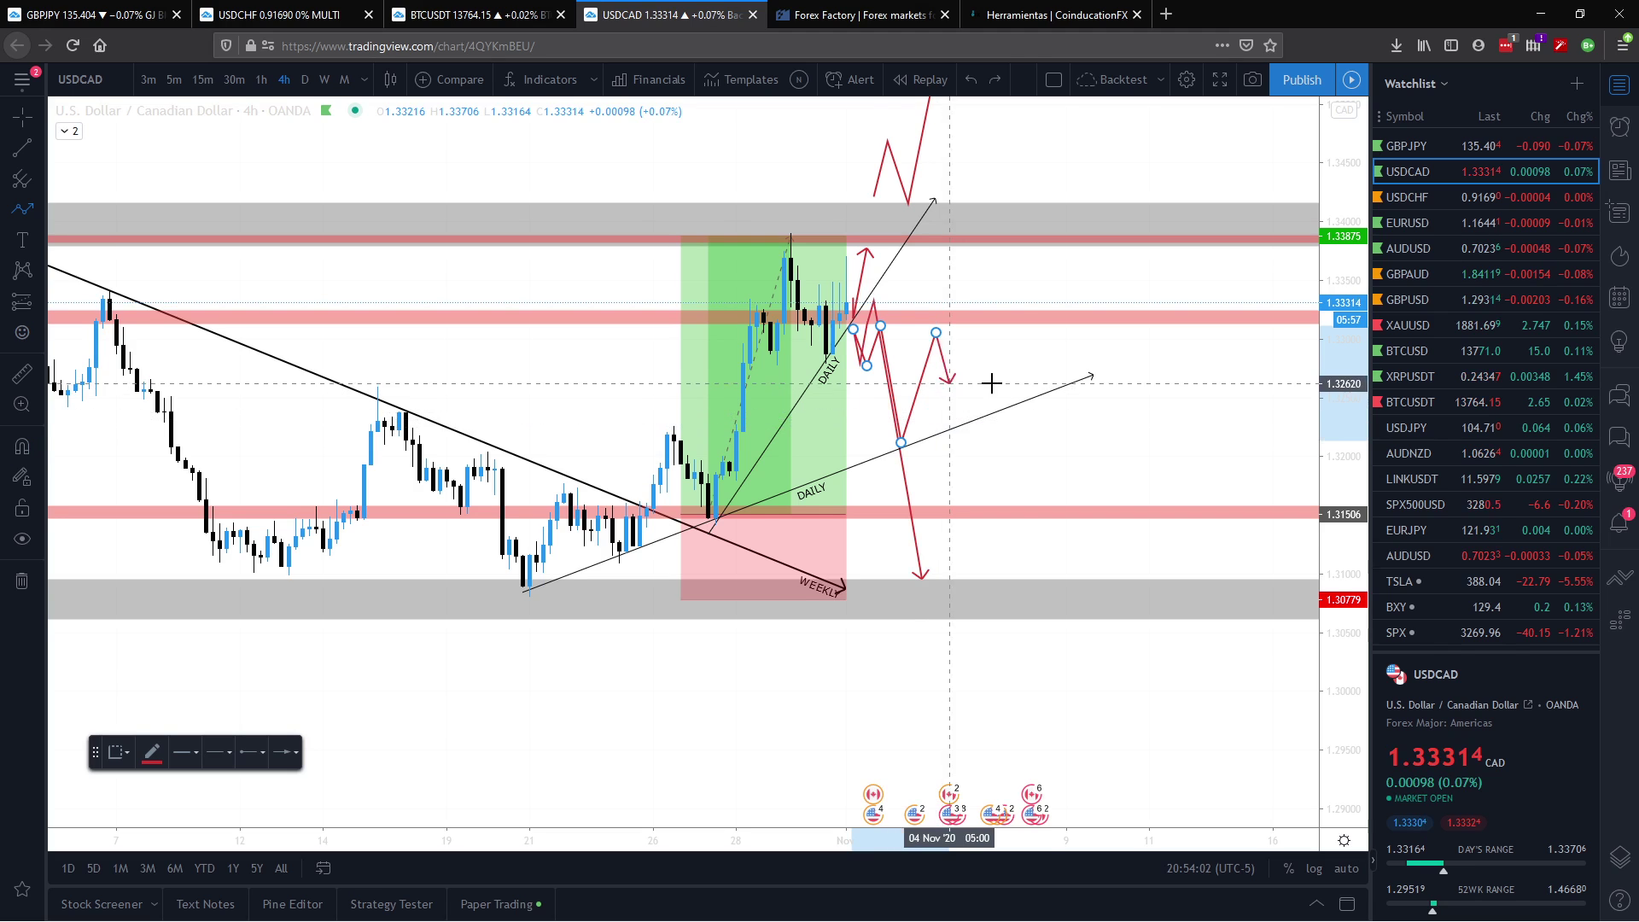
pyautogui.click(996, 81)
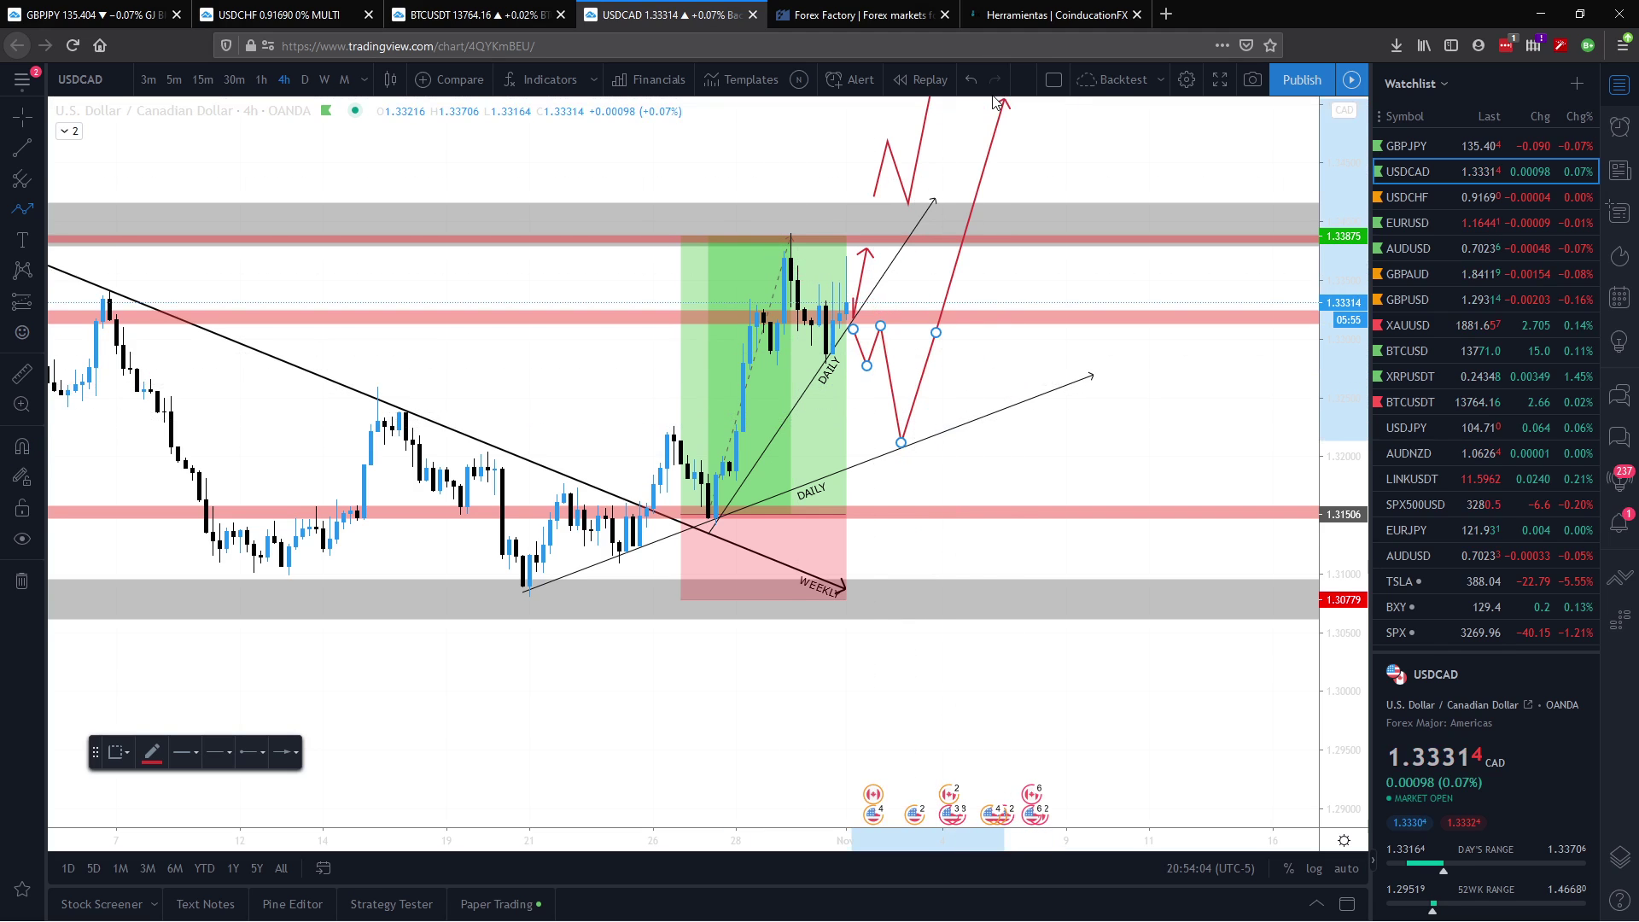
pyautogui.doubleClick(936, 412)
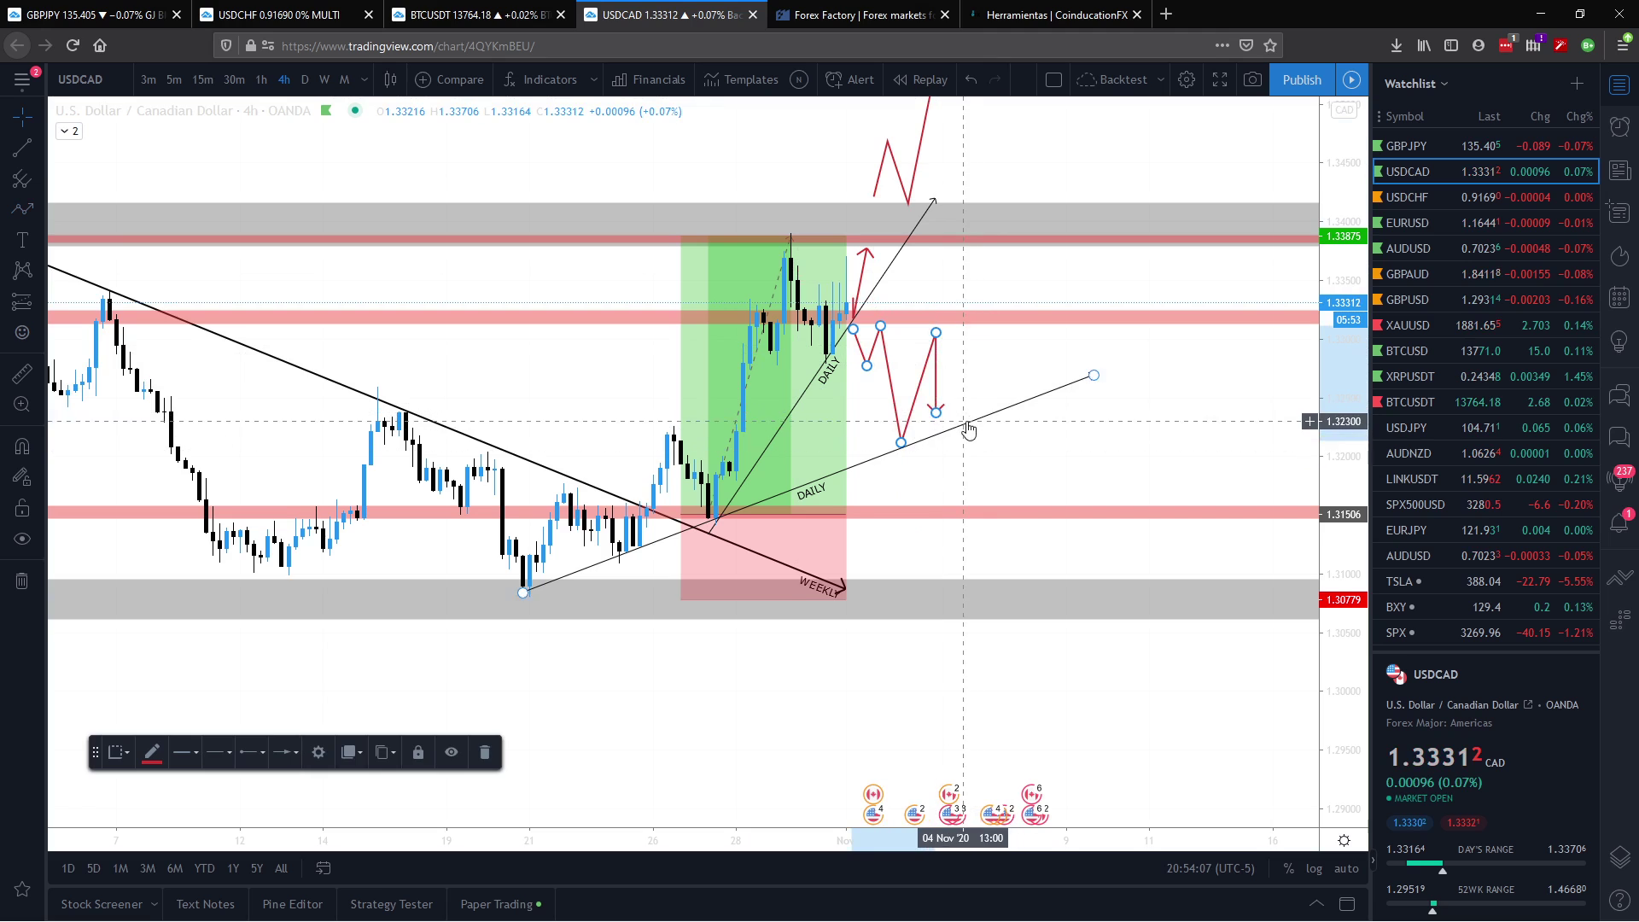
pyautogui.press('Delete')
# Step: Draw a new red zigzag path from current price through the DAILY line and pink zone to the lower grey zone
pyautogui.click(26, 210)
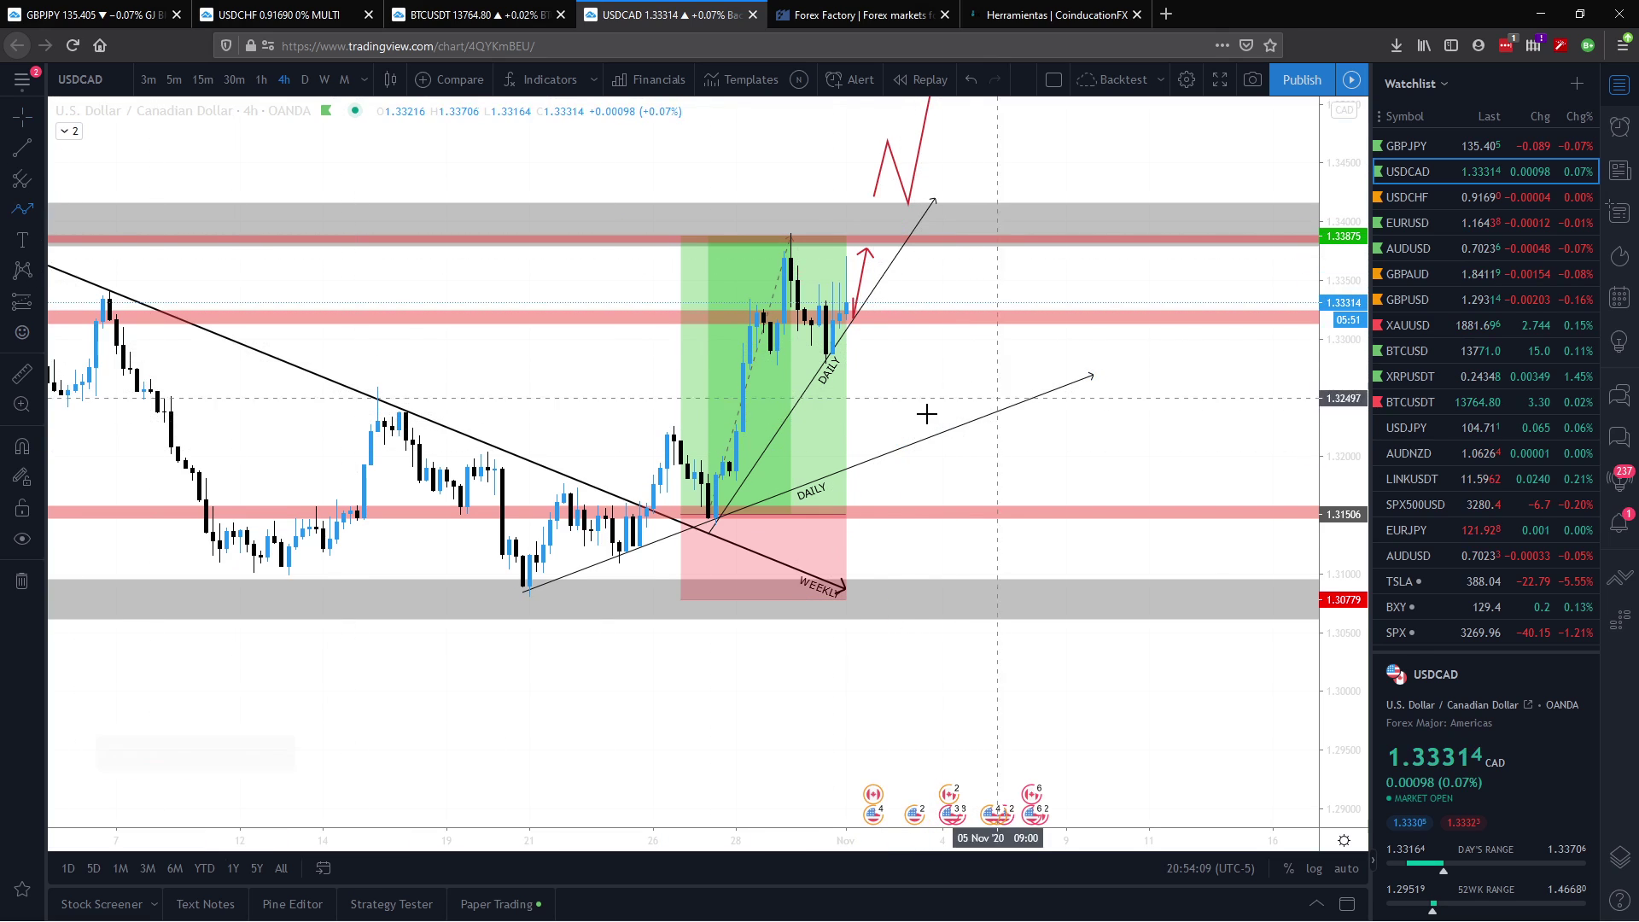
pyautogui.click(854, 338)
pyautogui.click(860, 363)
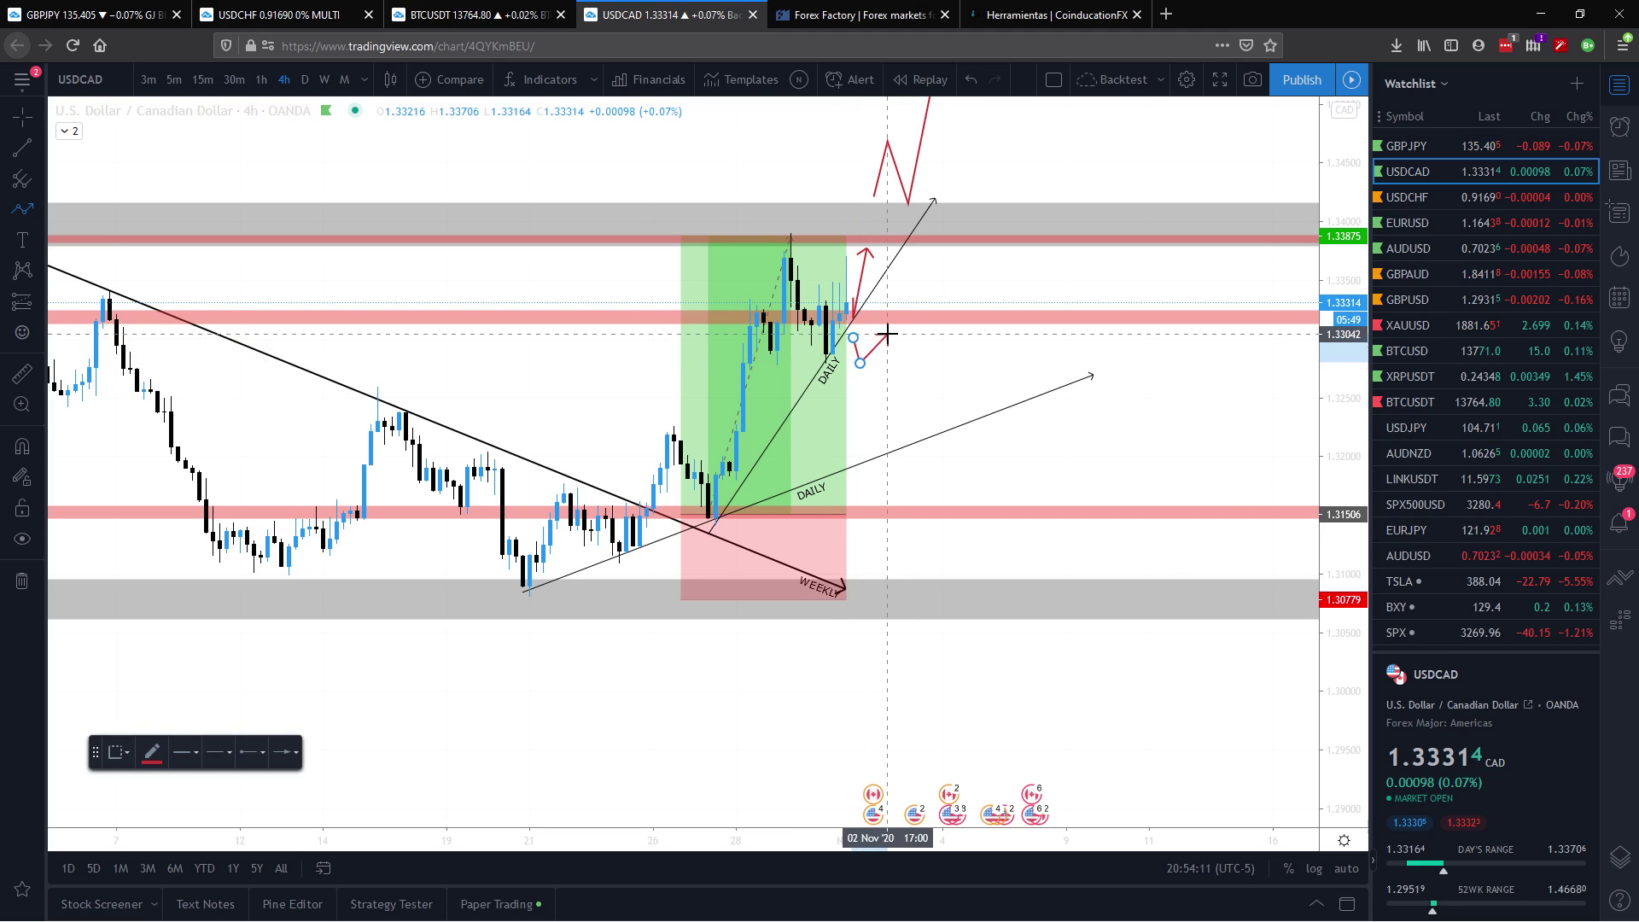
pyautogui.click(882, 333)
pyautogui.click(894, 449)
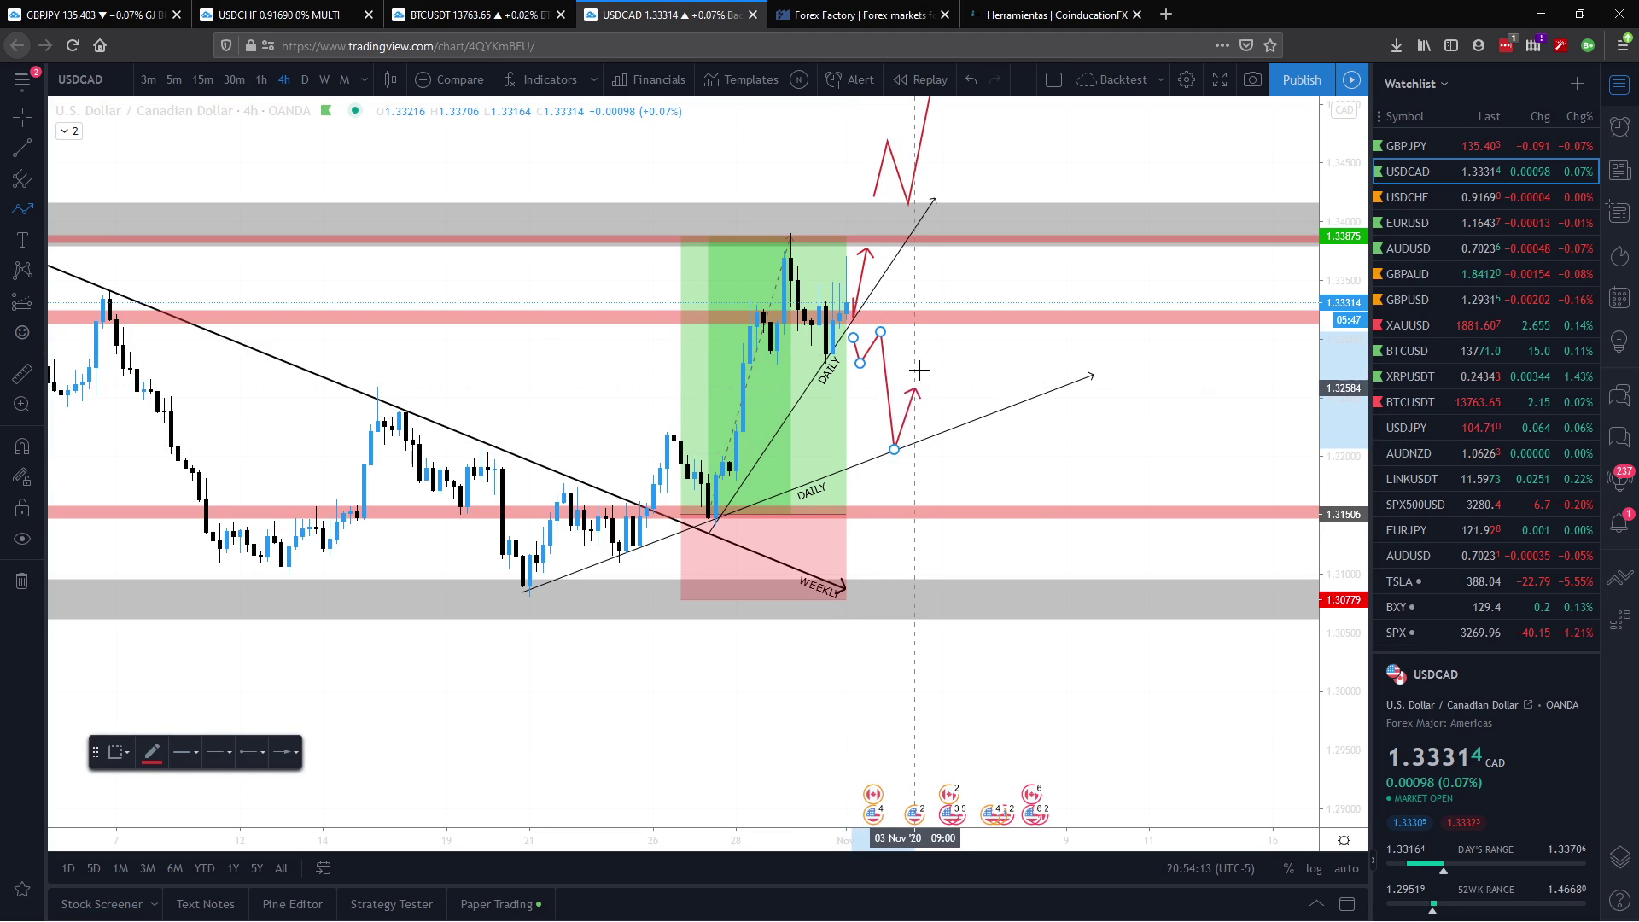
pyautogui.click(921, 362)
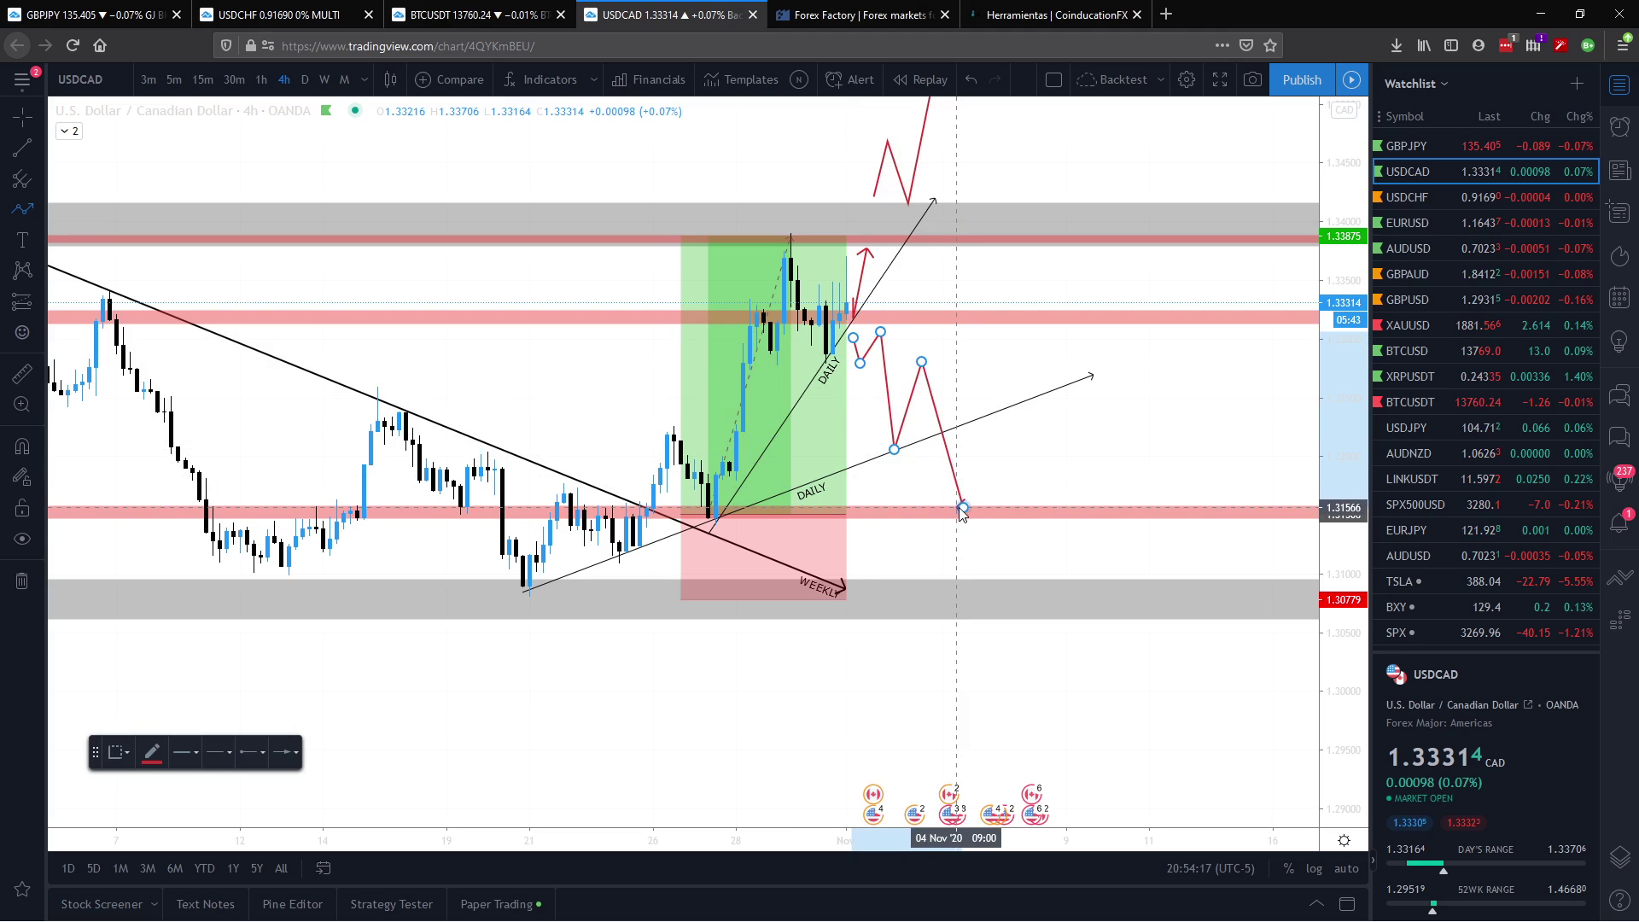
pyautogui.click(962, 508)
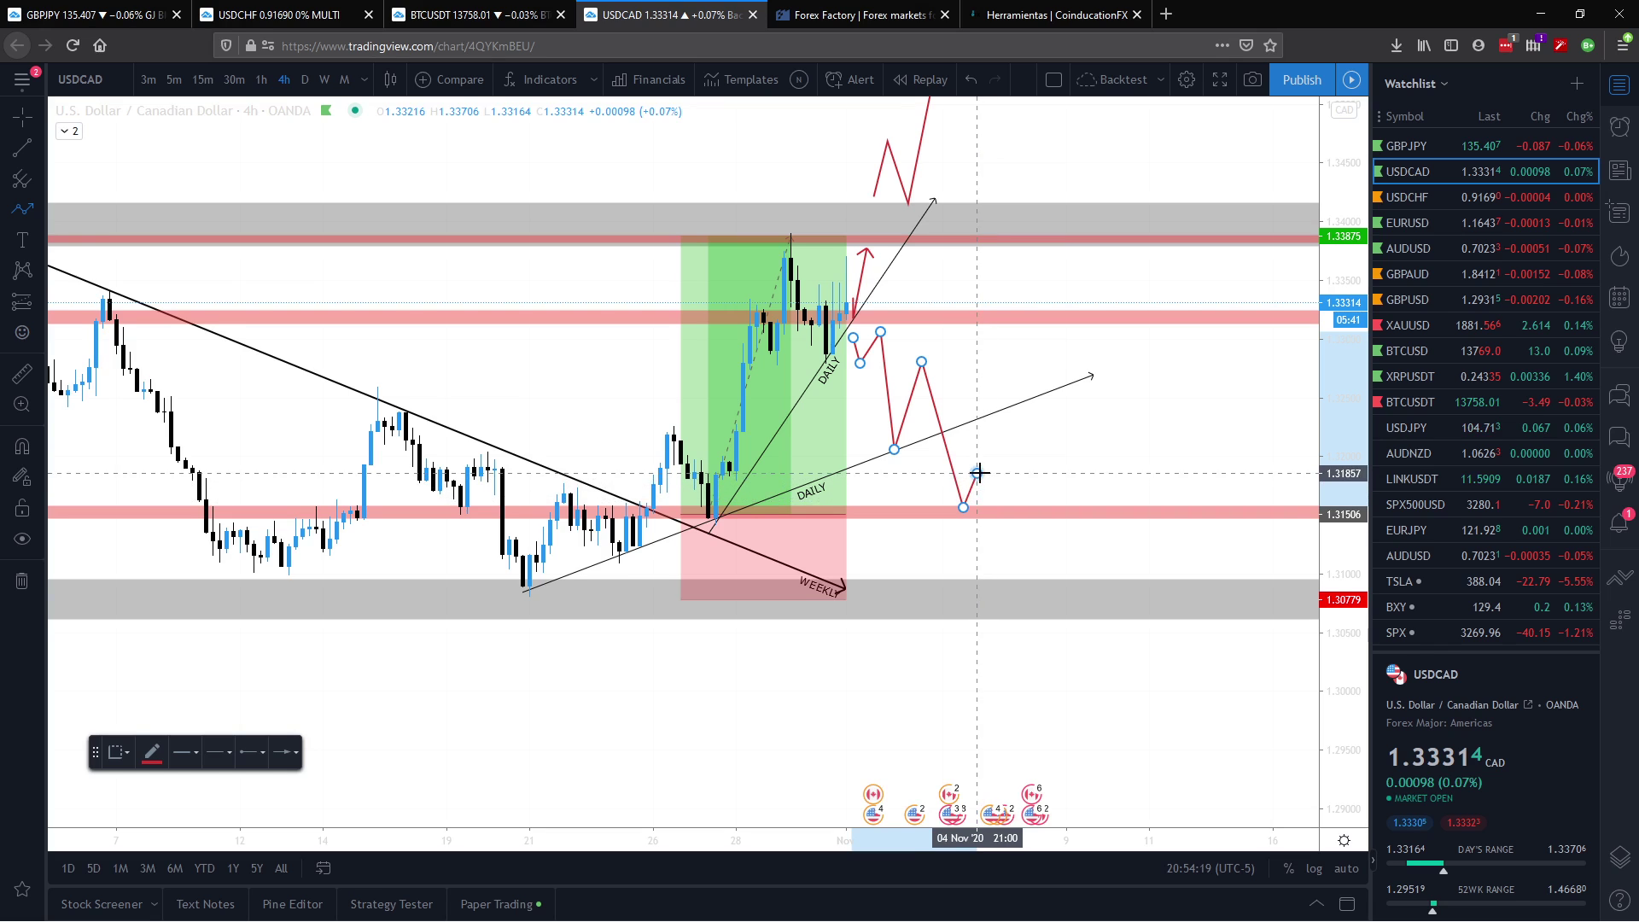
pyautogui.click(977, 474)
pyautogui.doubleClick(1004, 573)
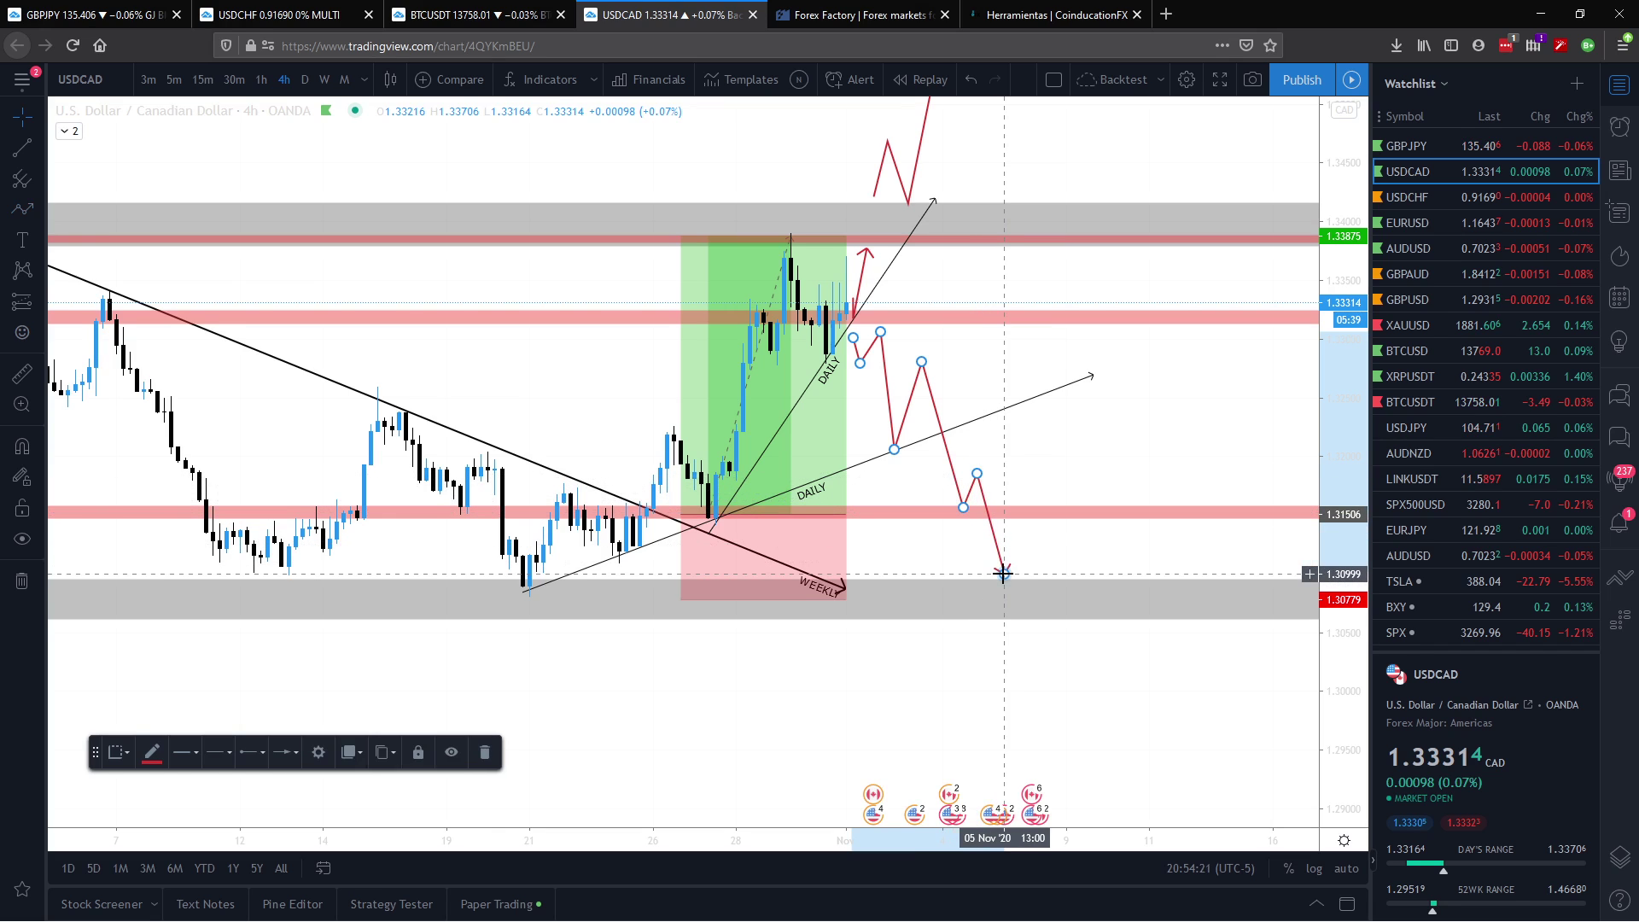
pyautogui.click(1055, 570)
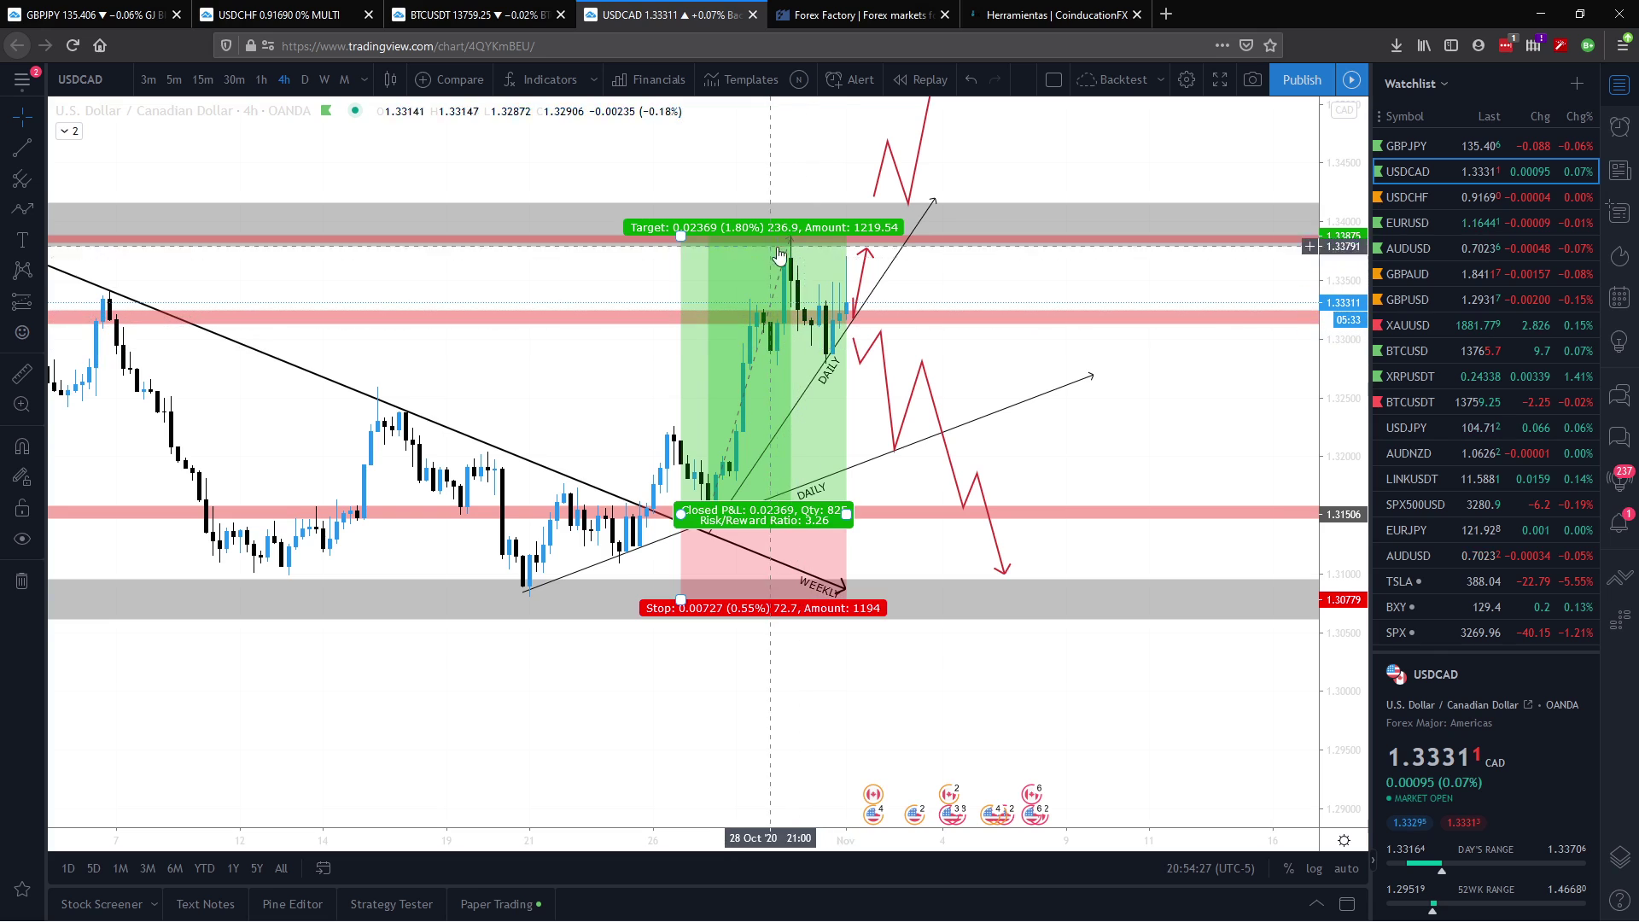
pyautogui.moveTo(851, 417)
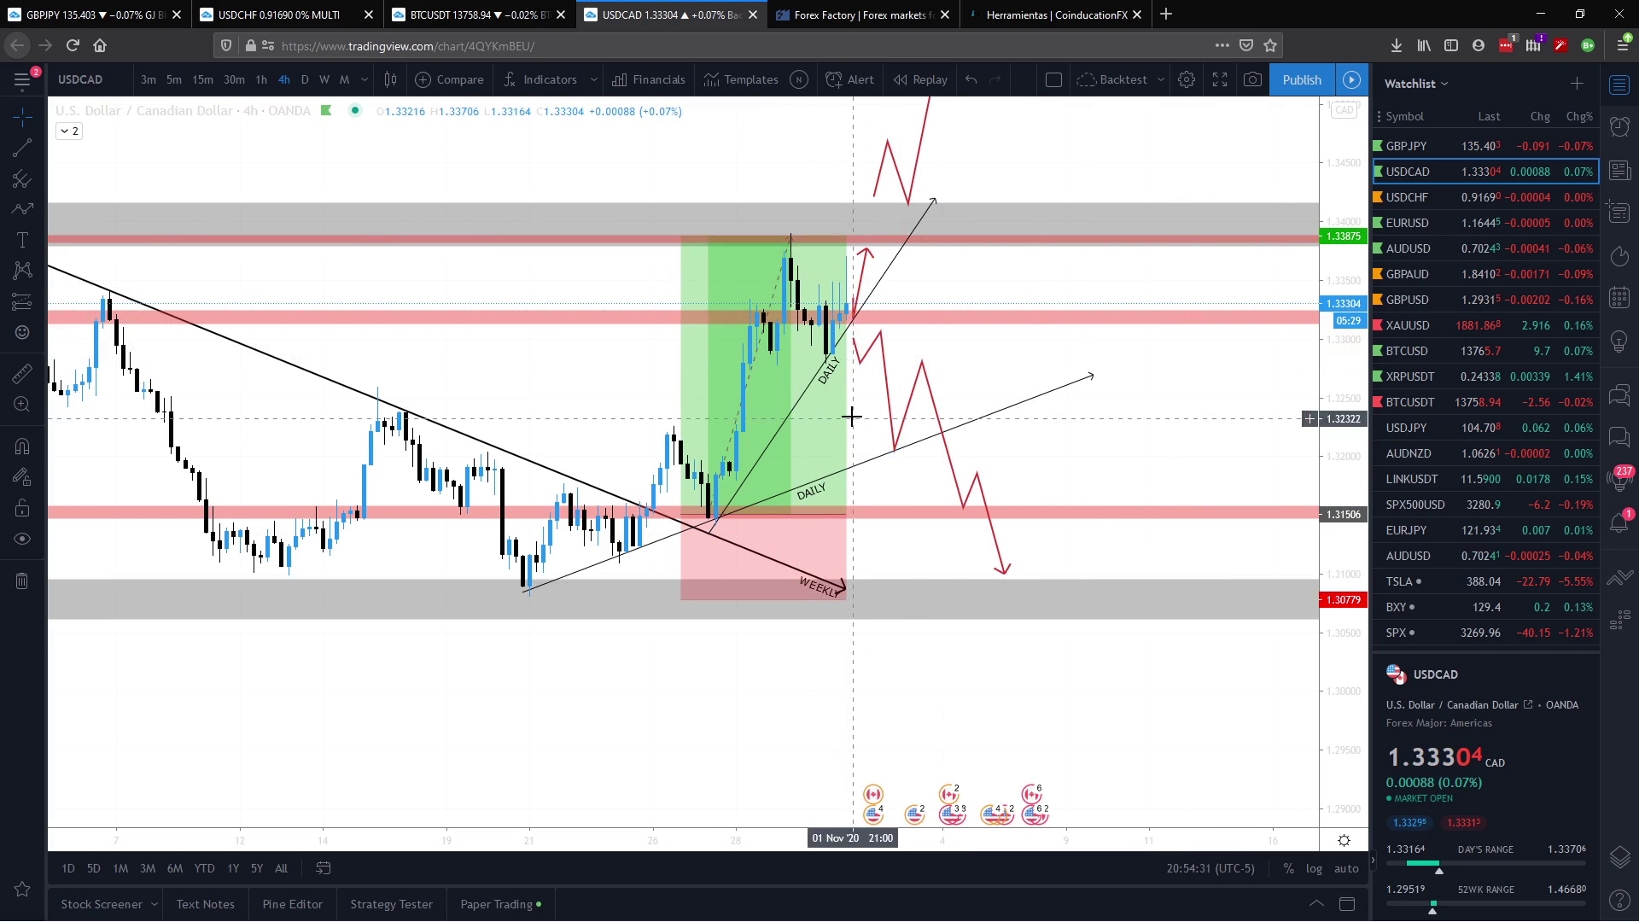
# Step: Try a short position with its stop above the upper red zone and its target at the lower grey zone, then delete it
pyautogui.moveTo(1121, 296); pyautogui.dragTo(1132, 405)
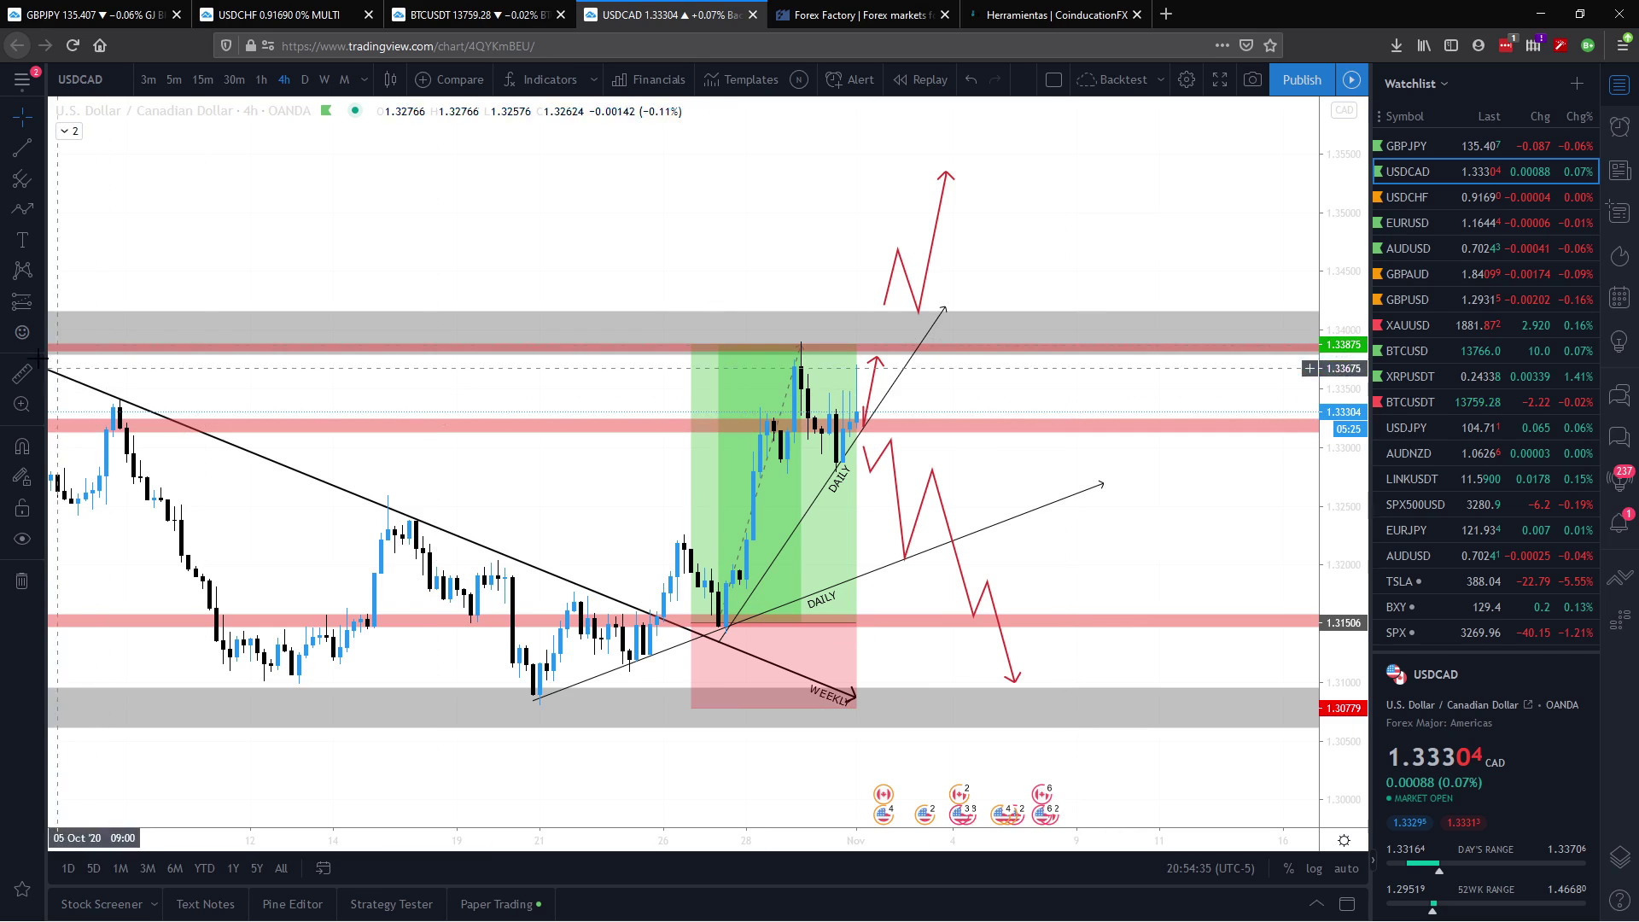
pyautogui.click(38, 302)
pyautogui.click(115, 339)
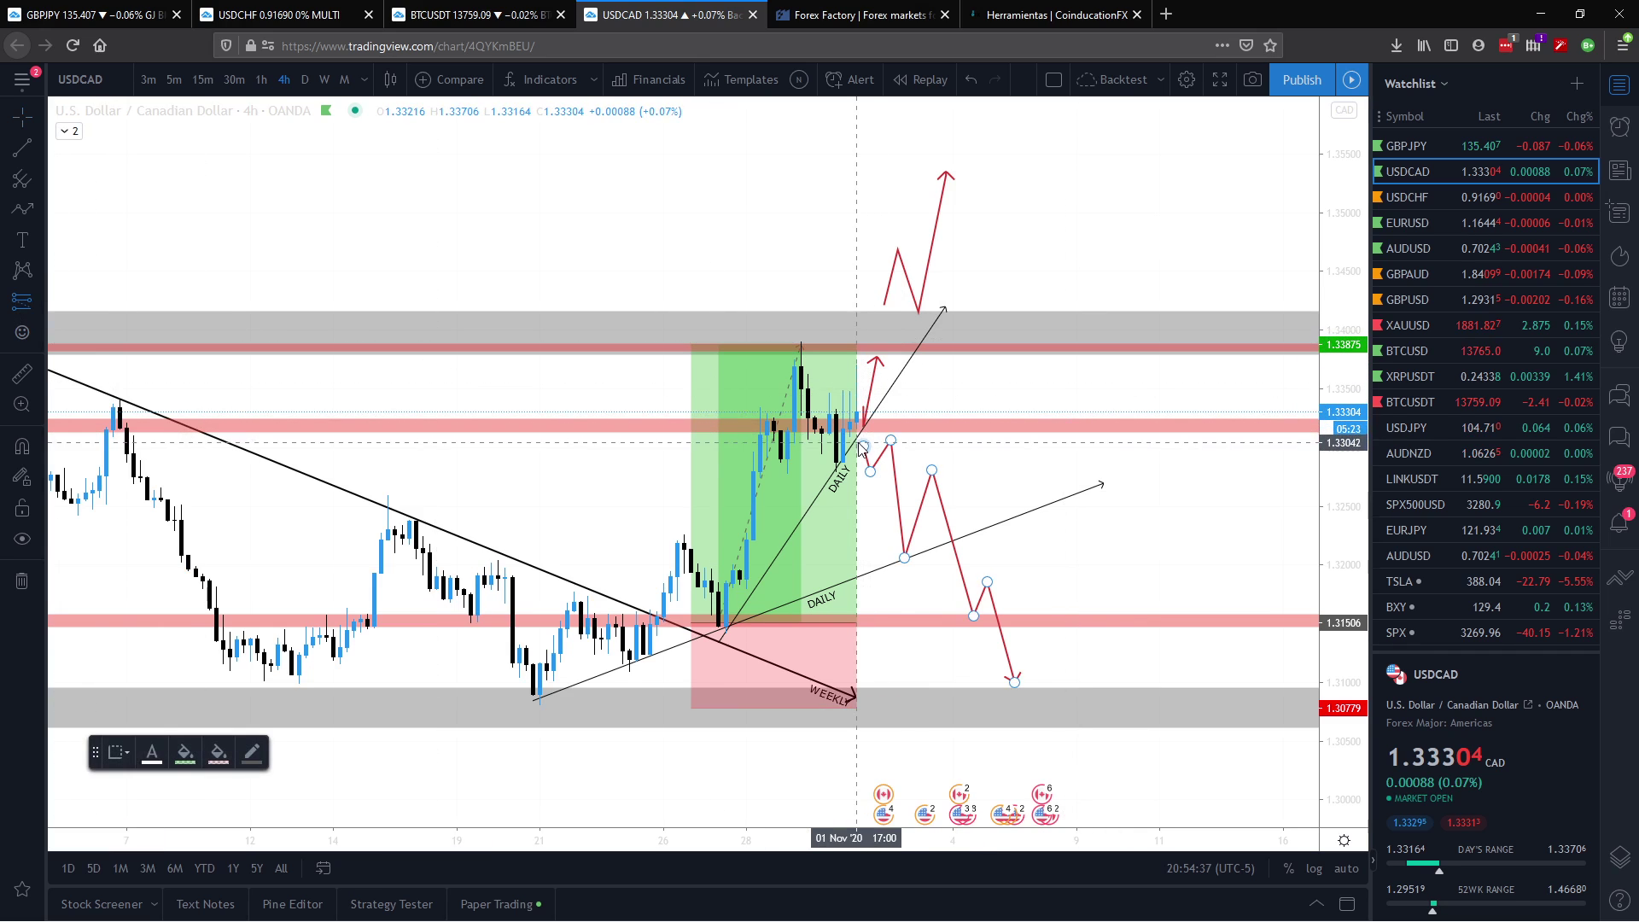
pyautogui.click(890, 422)
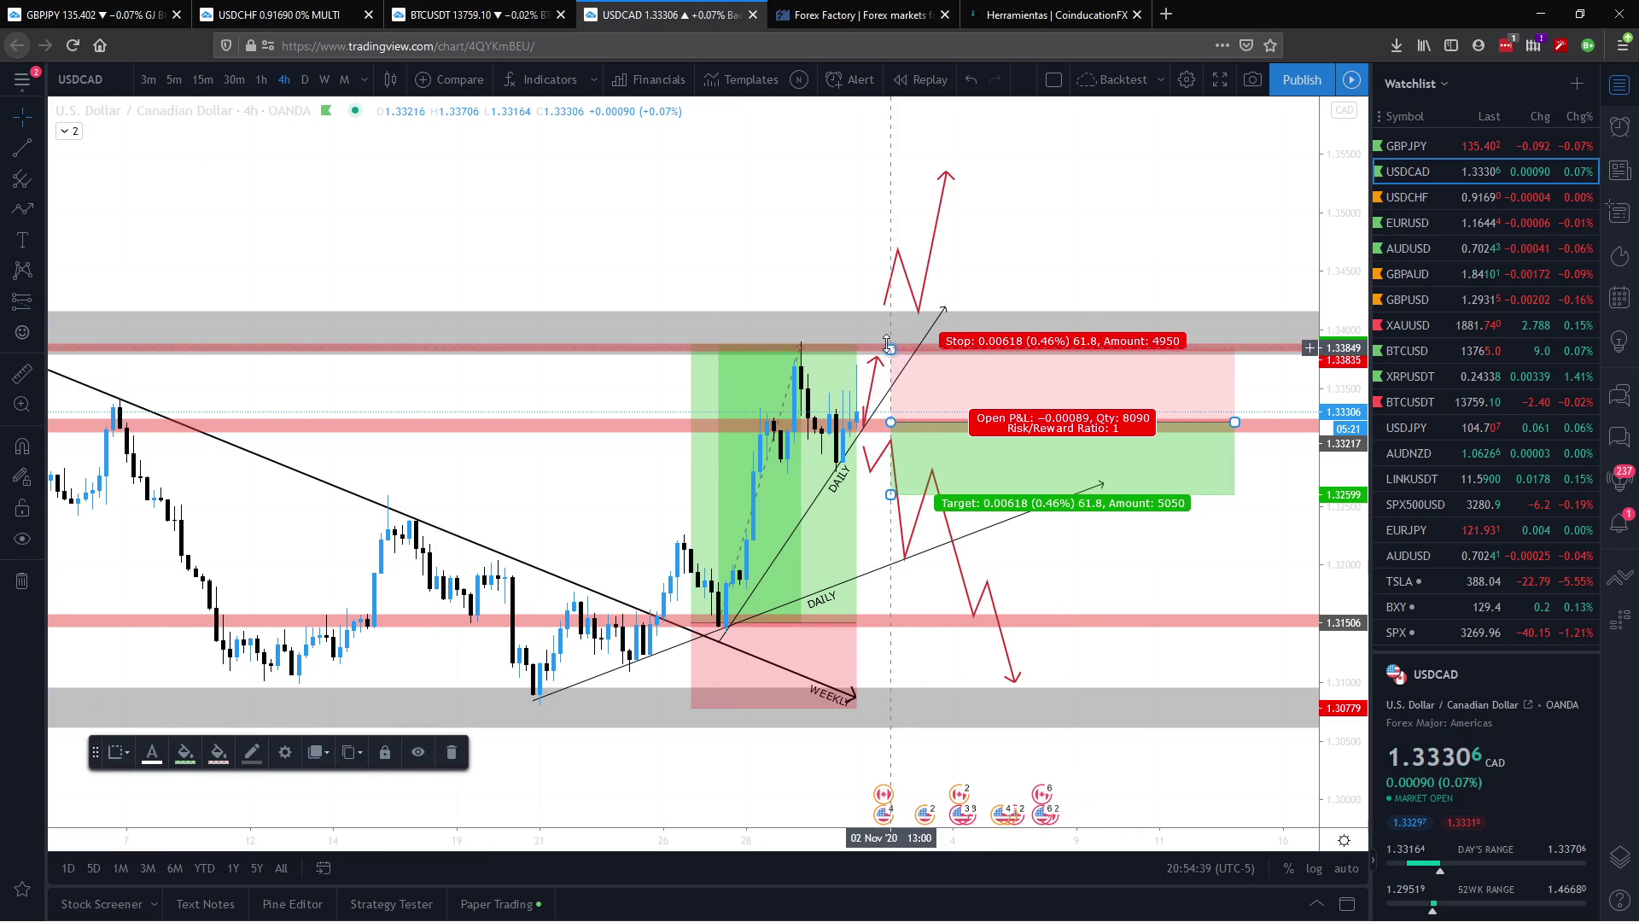
pyautogui.moveTo(889, 346); pyautogui.dragTo(894, 336)
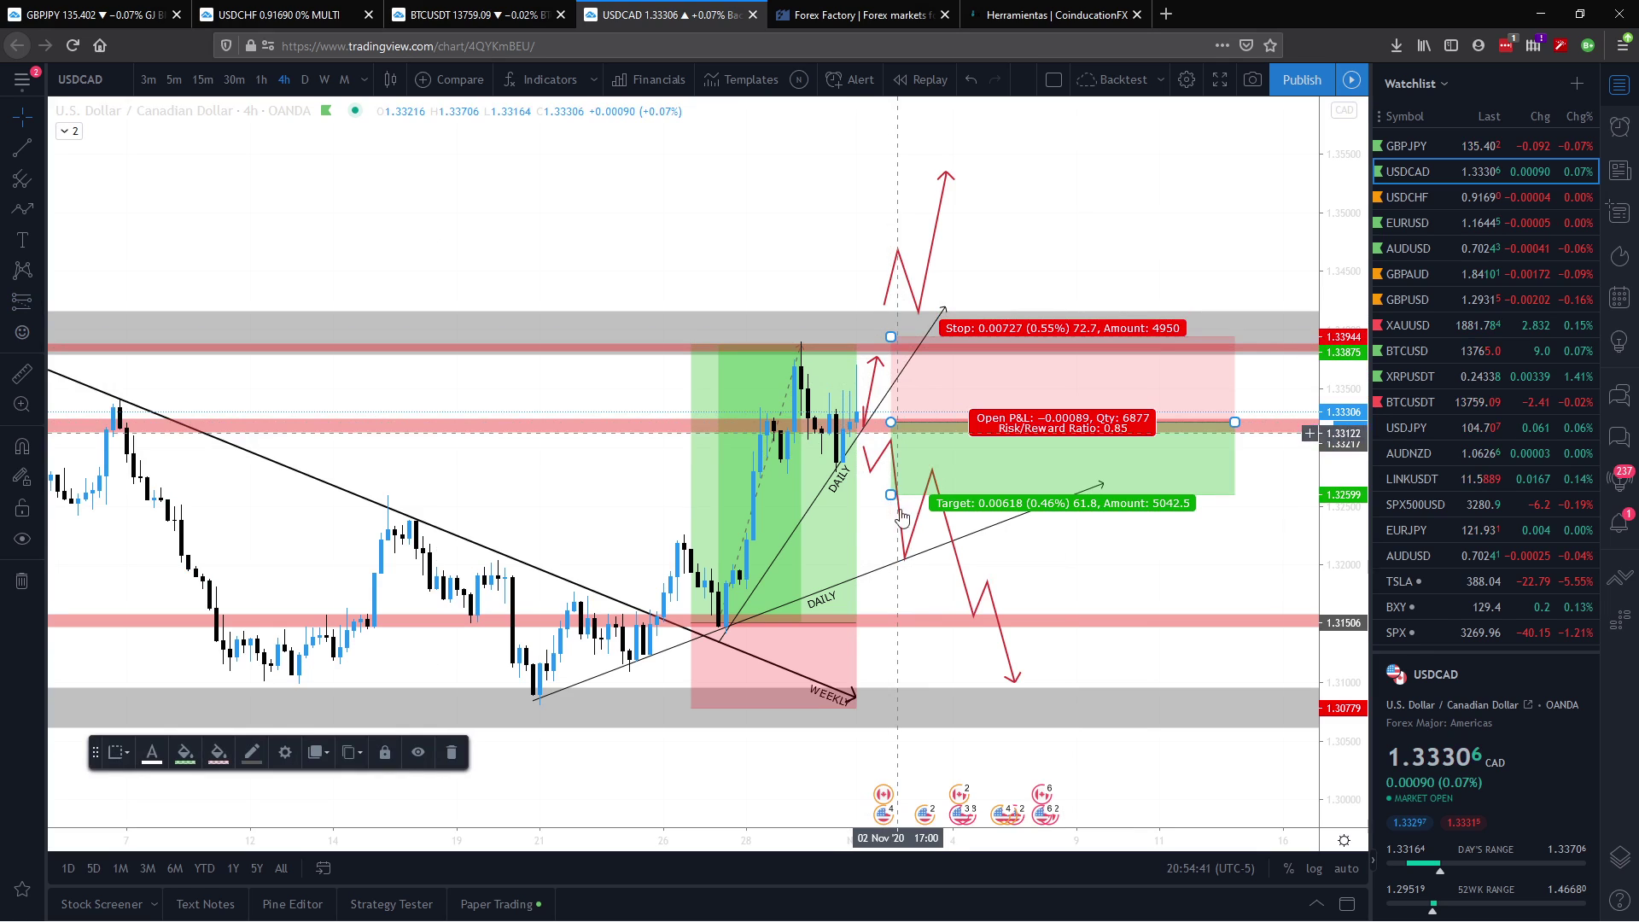
pyautogui.moveTo(890, 494); pyautogui.dragTo(900, 697)
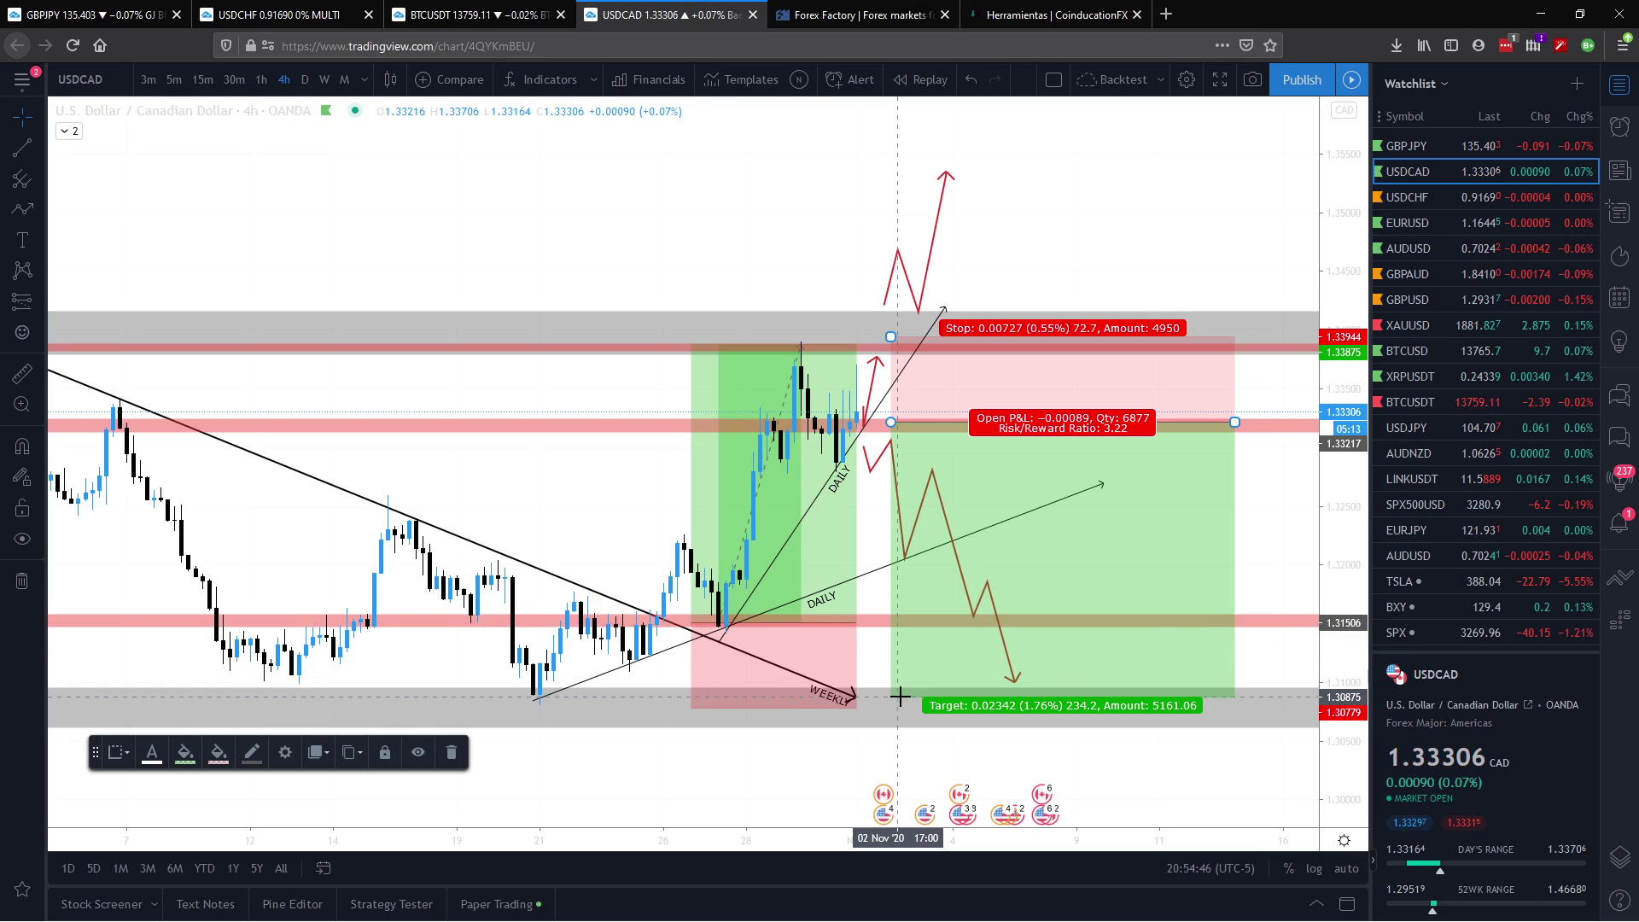
pyautogui.press('Delete')
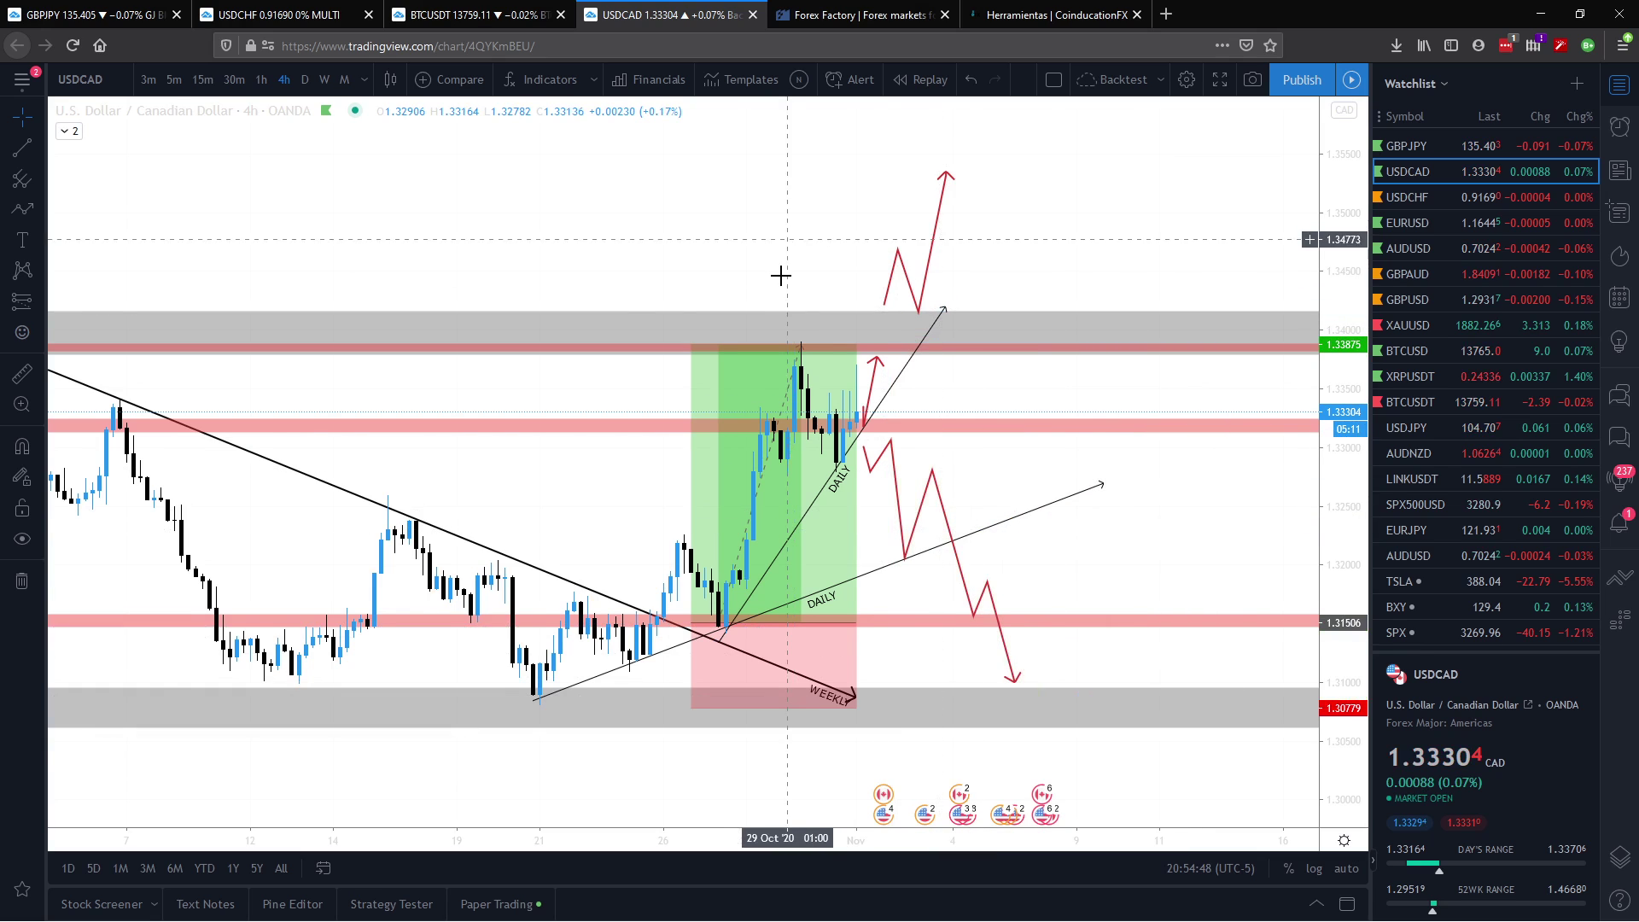
# Step: Add a horizontal line at 1.34213 and apply the Wicklevel template to it
pyautogui.moveTo(780, 275)
pyautogui.mouseDown()
pyautogui.moveTo(737, 354)
pyautogui.moveTo(916, 342)
pyautogui.mouseUp()
pyautogui.moveTo(681, 333); pyautogui.dragTo(1082, 341)
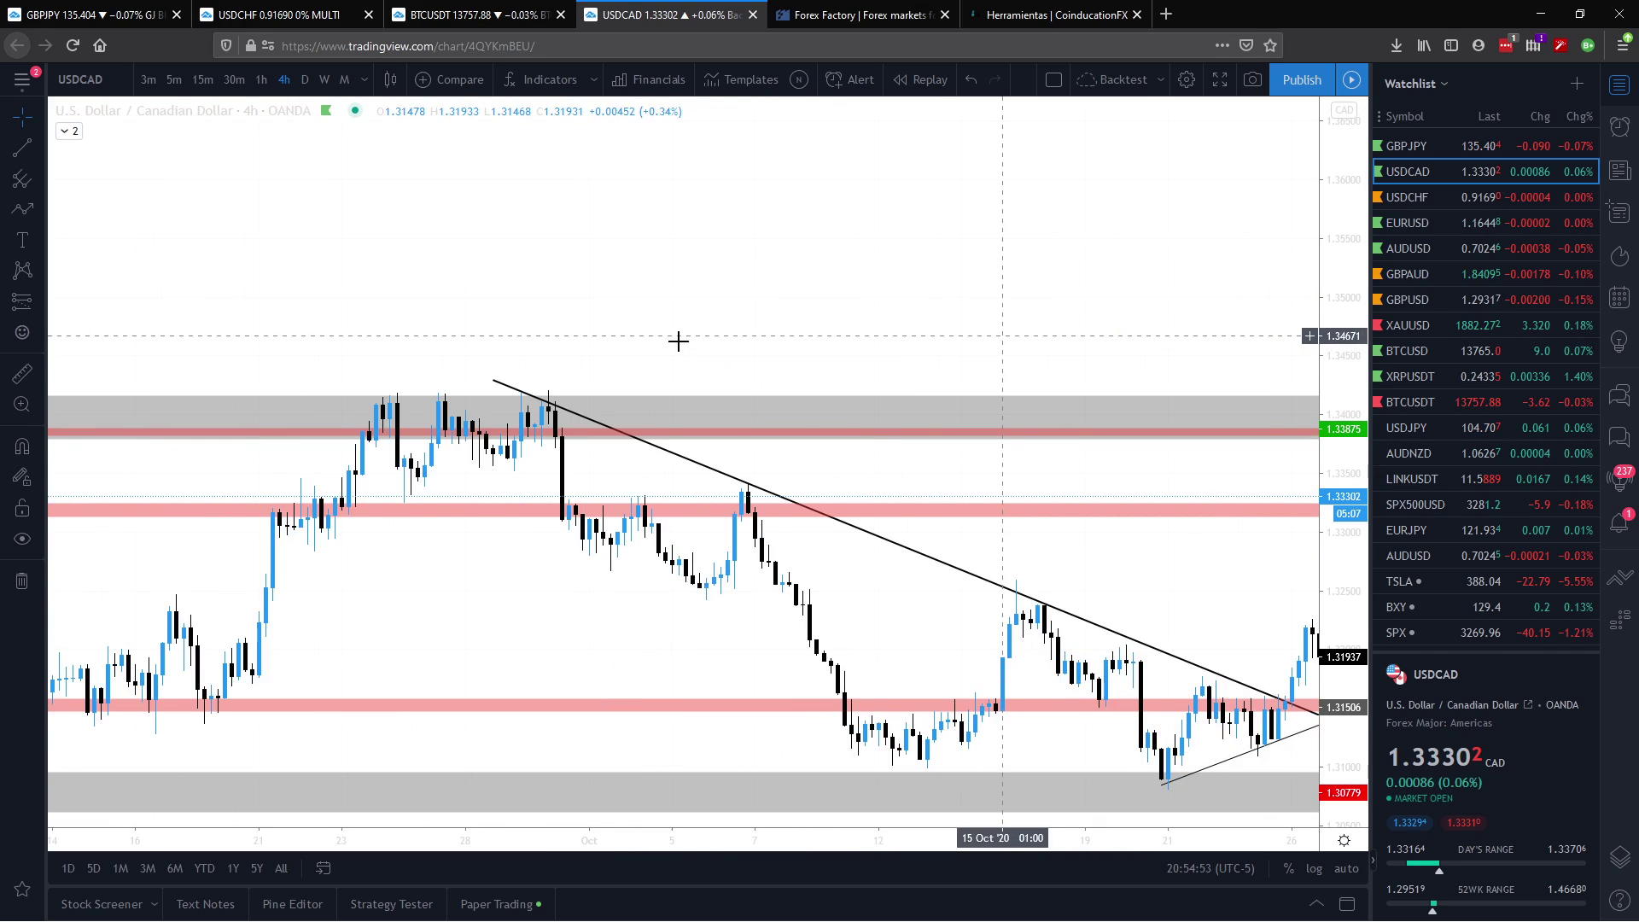
pyautogui.moveTo(678, 341); pyautogui.dragTo(366, 358)
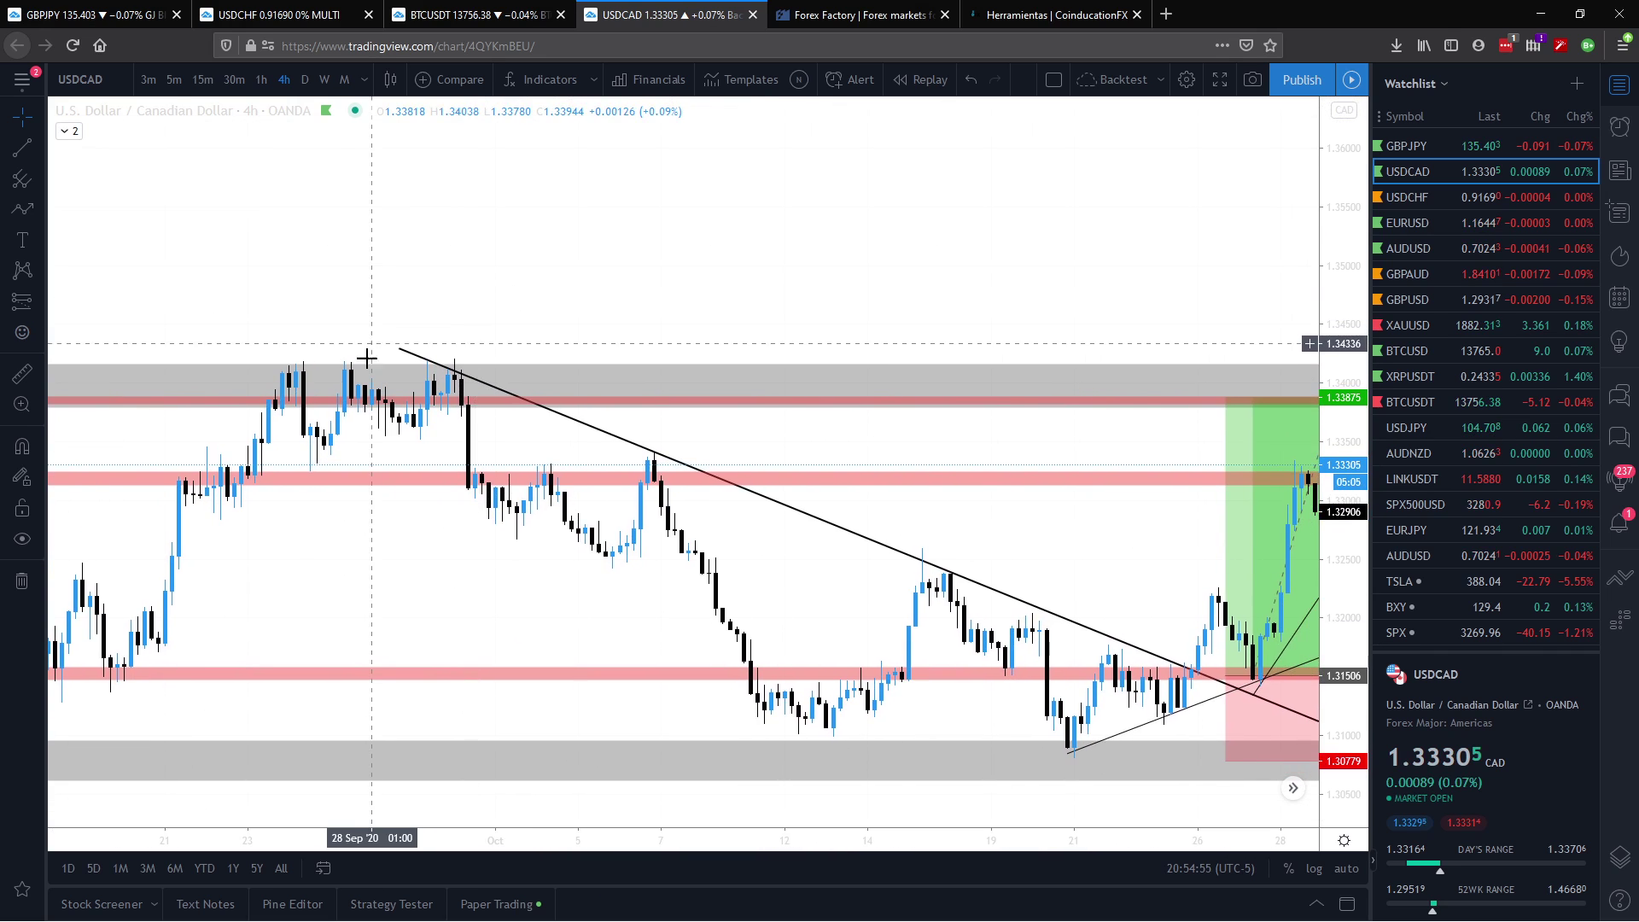
pyautogui.hotkey('alt', 'h')
pyautogui.rightClick(315, 359)
pyautogui.moveTo(435, 415)
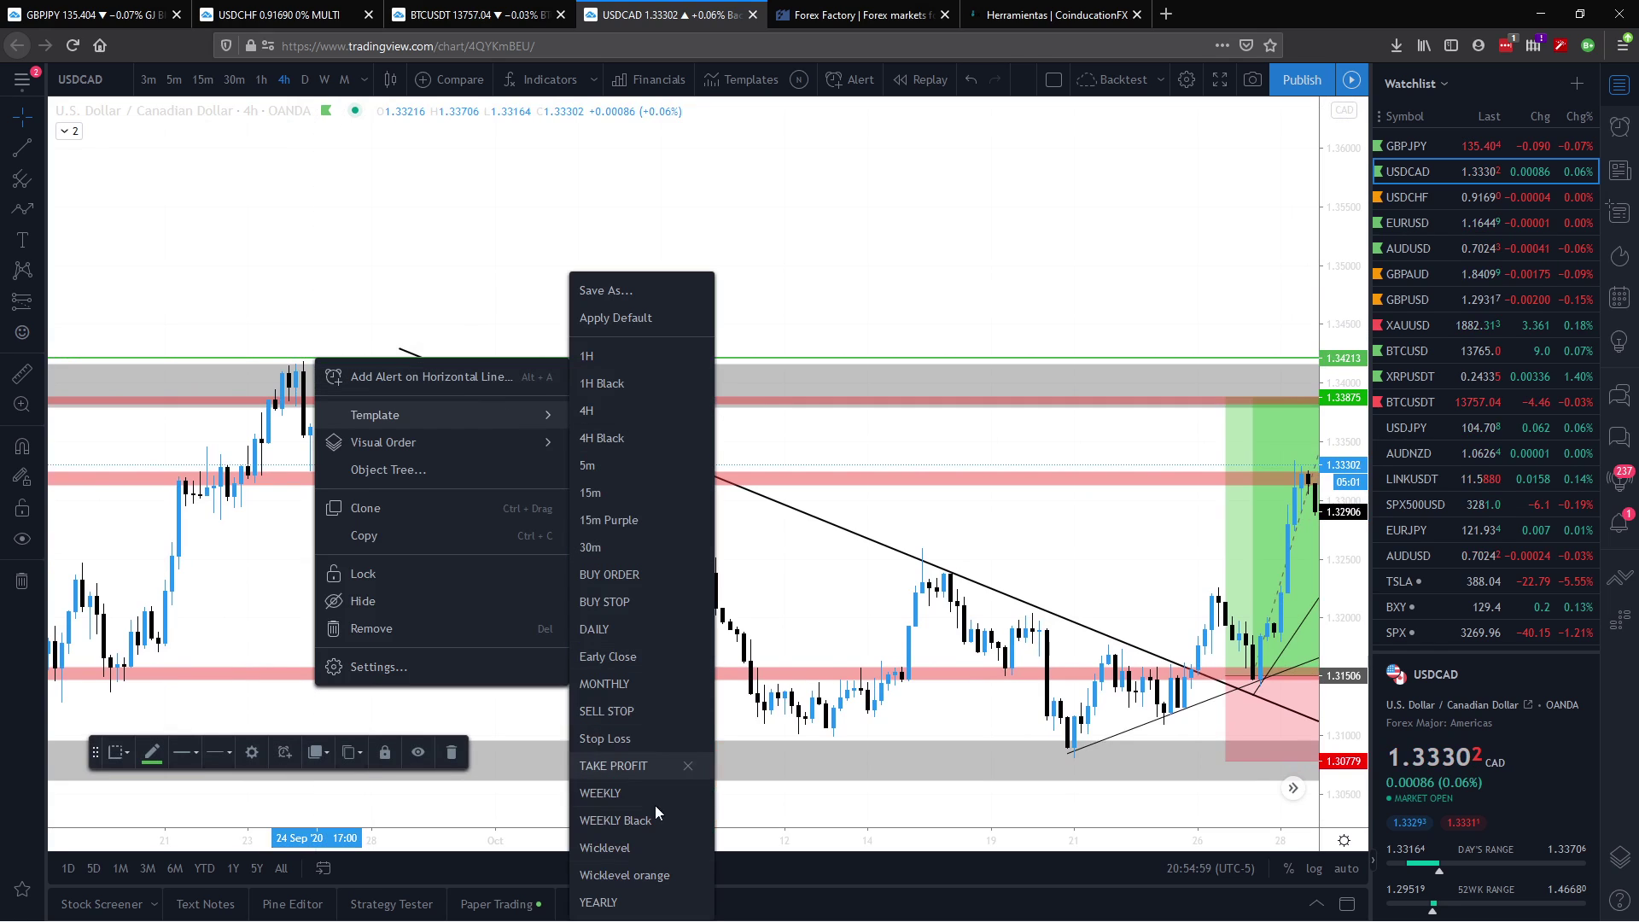
pyautogui.click(642, 852)
# Step: Pan toward the latest bars and zoom out the time axis to show more bars
pyautogui.moveTo(964, 322); pyautogui.dragTo(510, 324)
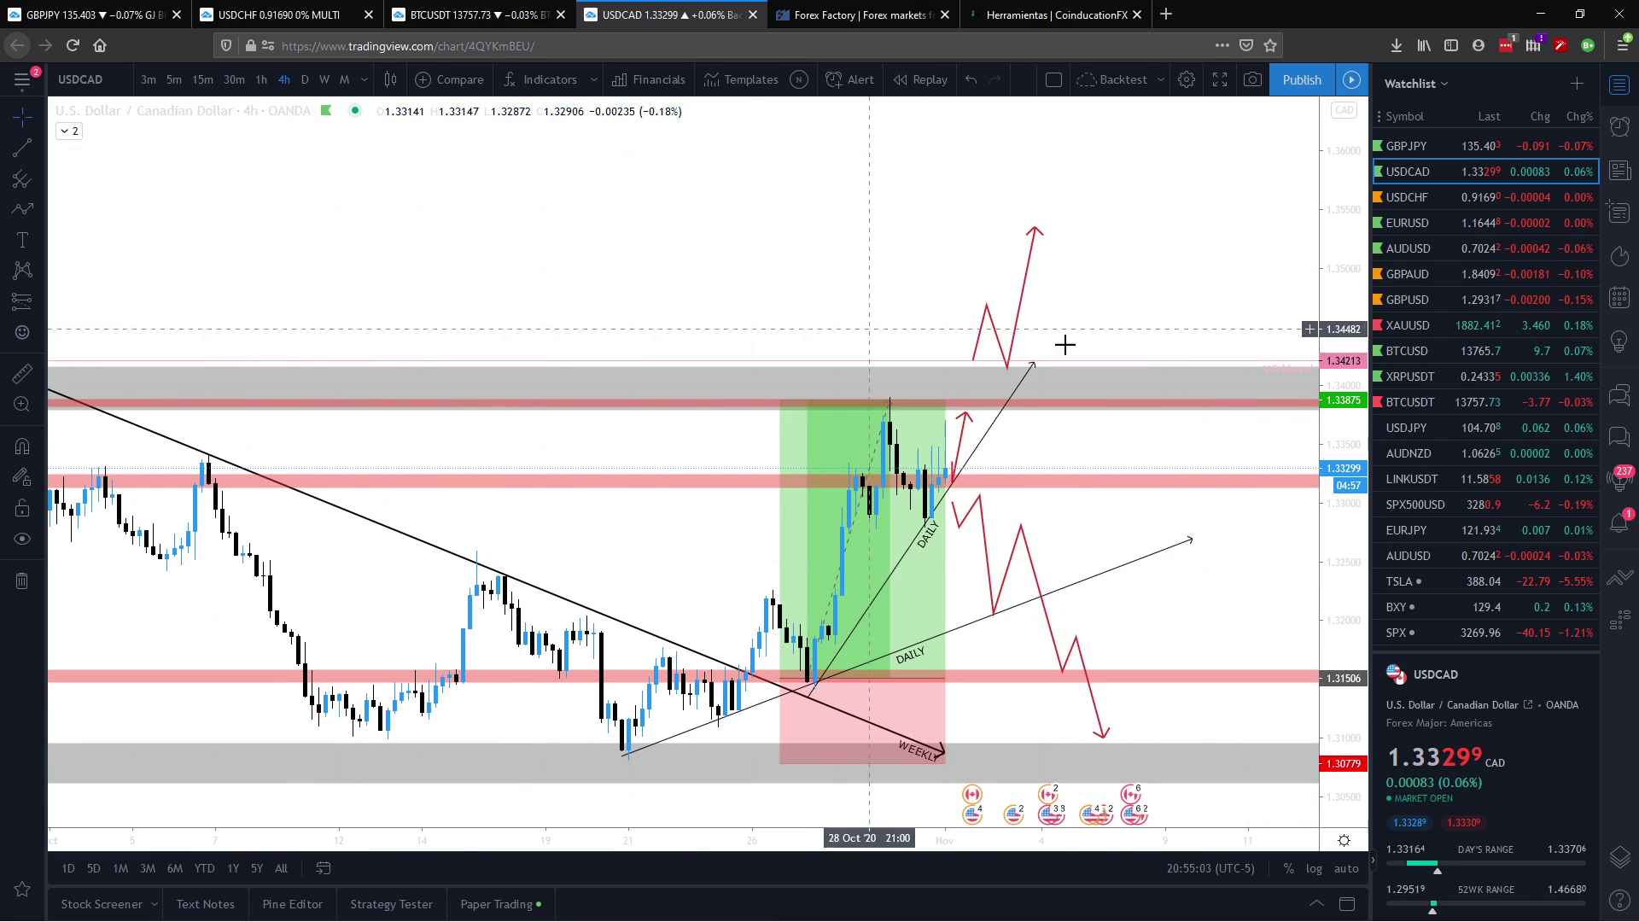
pyautogui.click(987, 305)
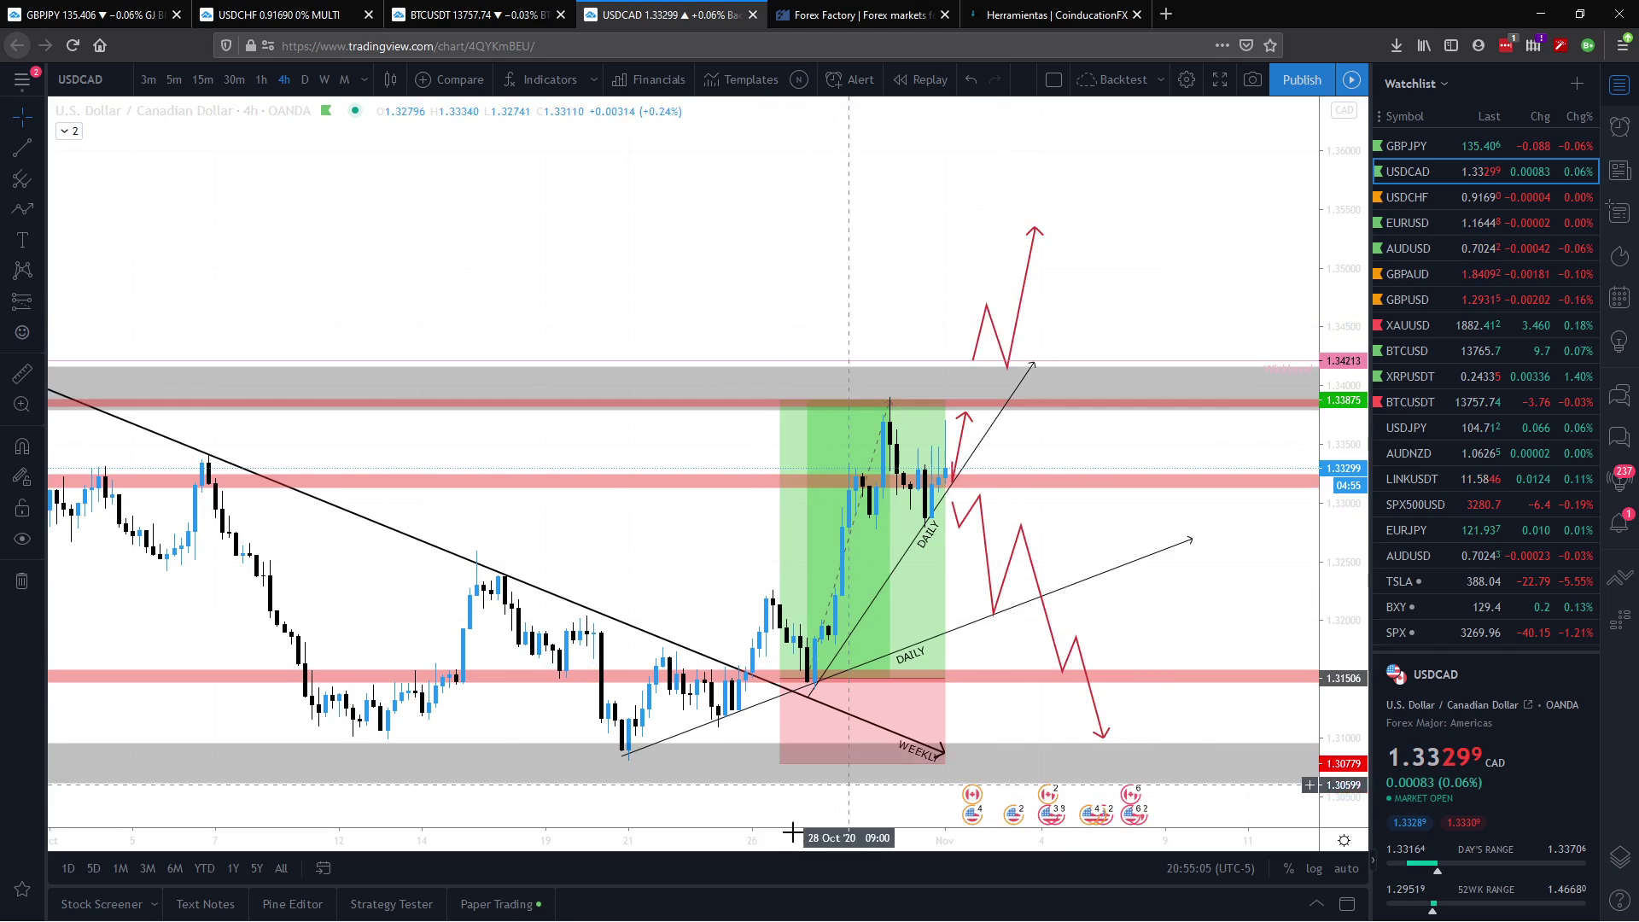
pyautogui.moveTo(990, 845); pyautogui.dragTo(888, 852)
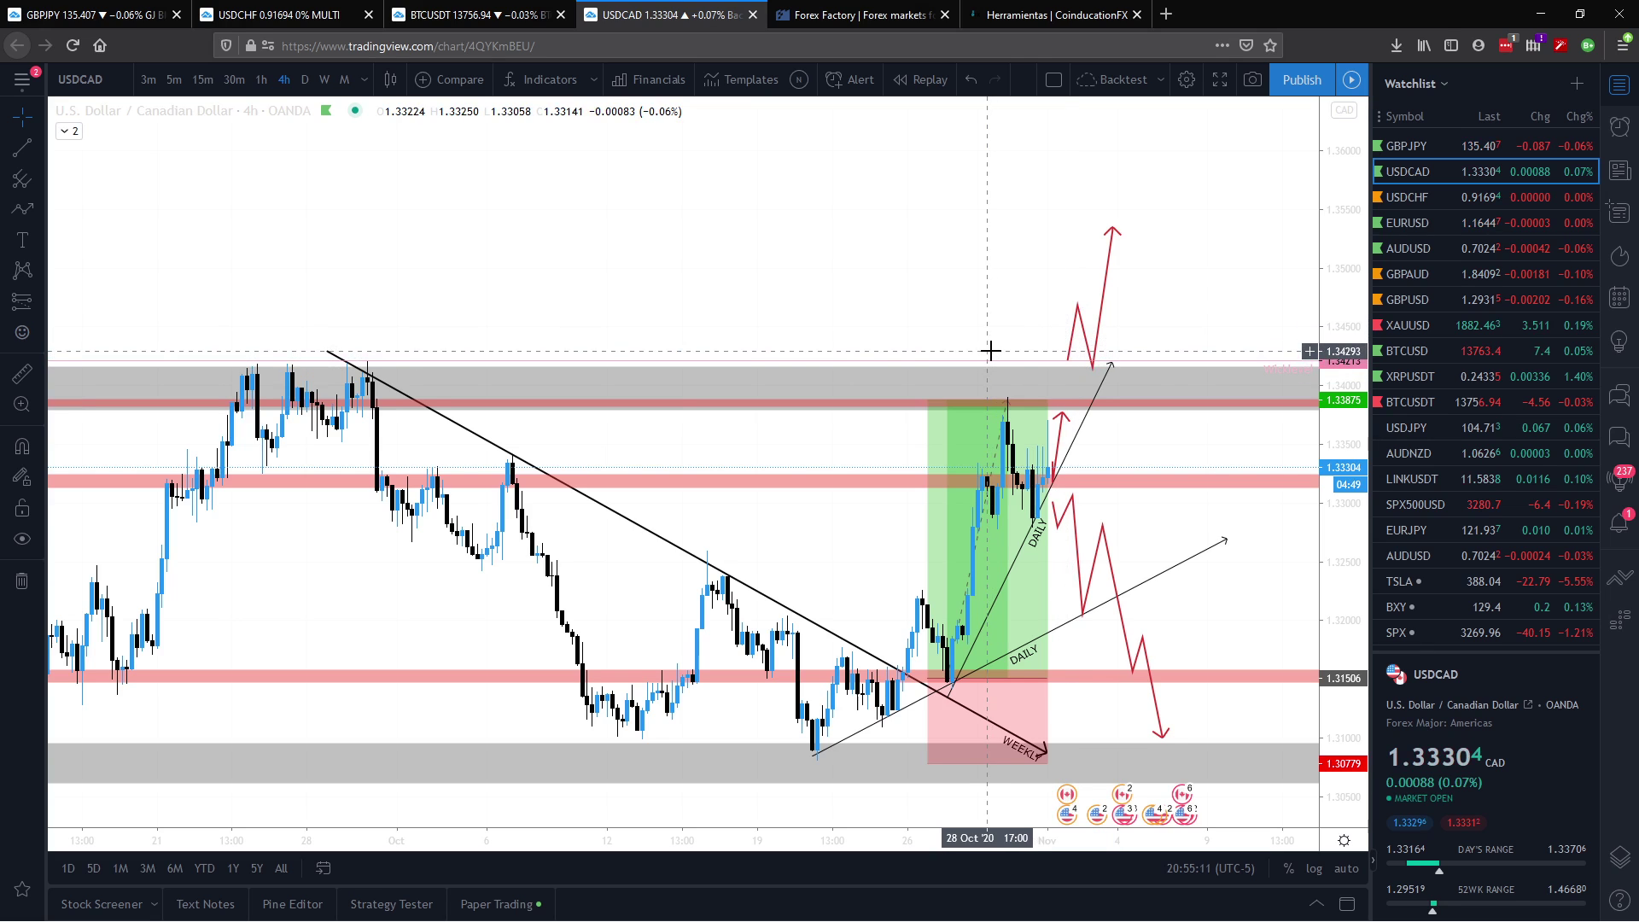
# Step: Place a long position on the USDCAD chart near current price
pyautogui.click(23, 303)
pyautogui.click(99, 304)
pyautogui.click(1068, 403)
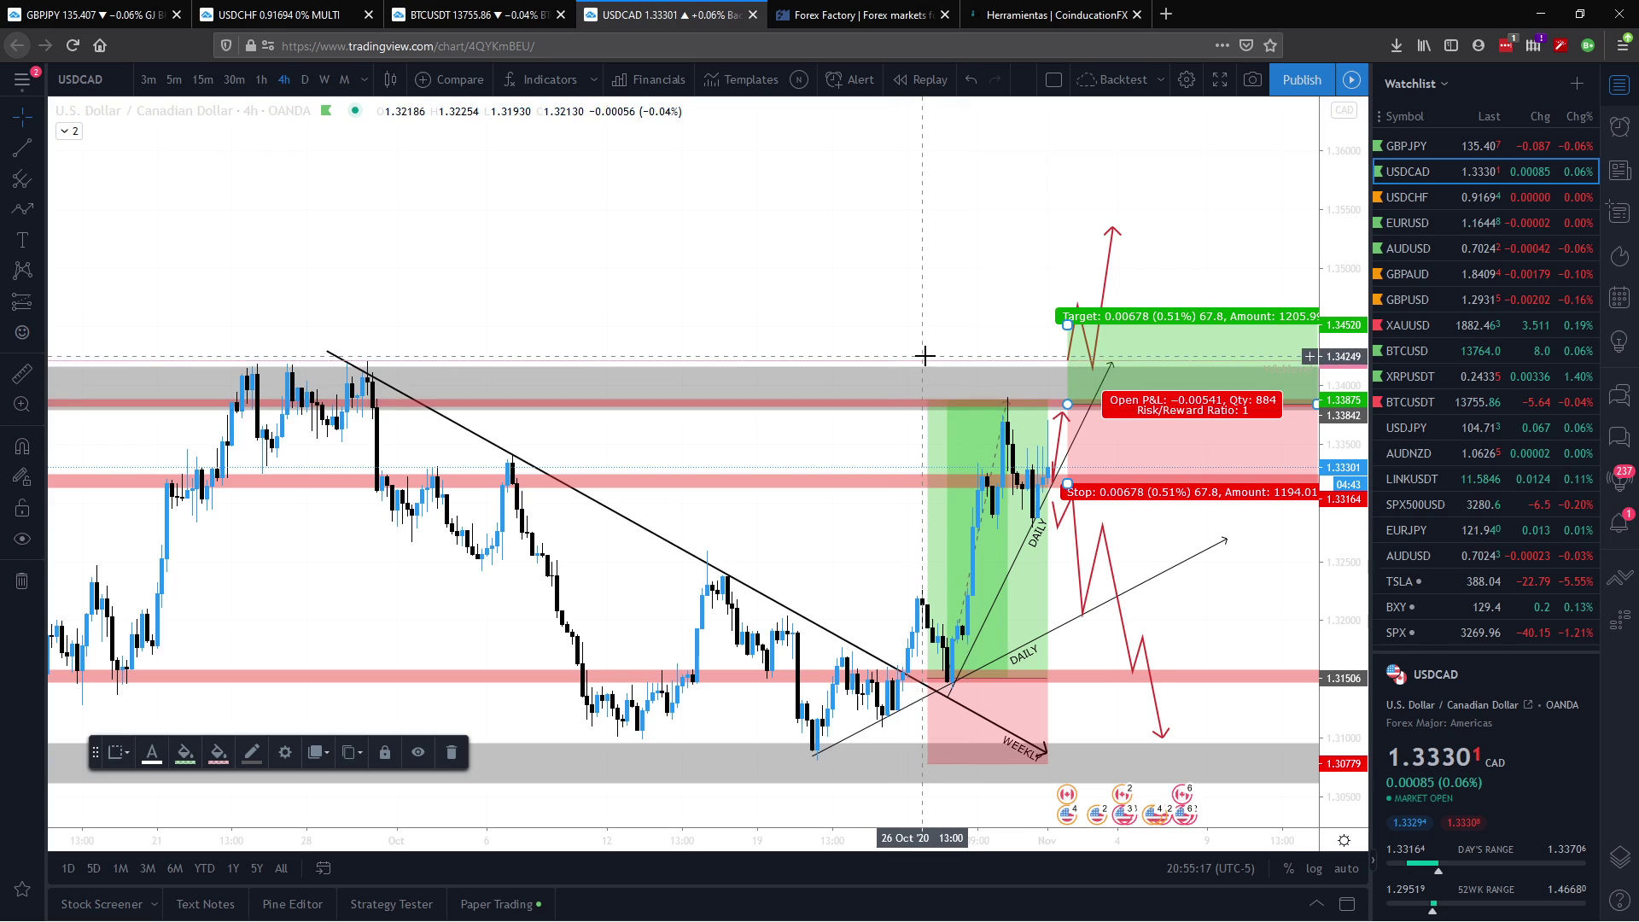
# Step: Raise the wick-level line to 1.34285, then push the long position's target up to 1.35042
pyautogui.hotkey('alt', 'h')
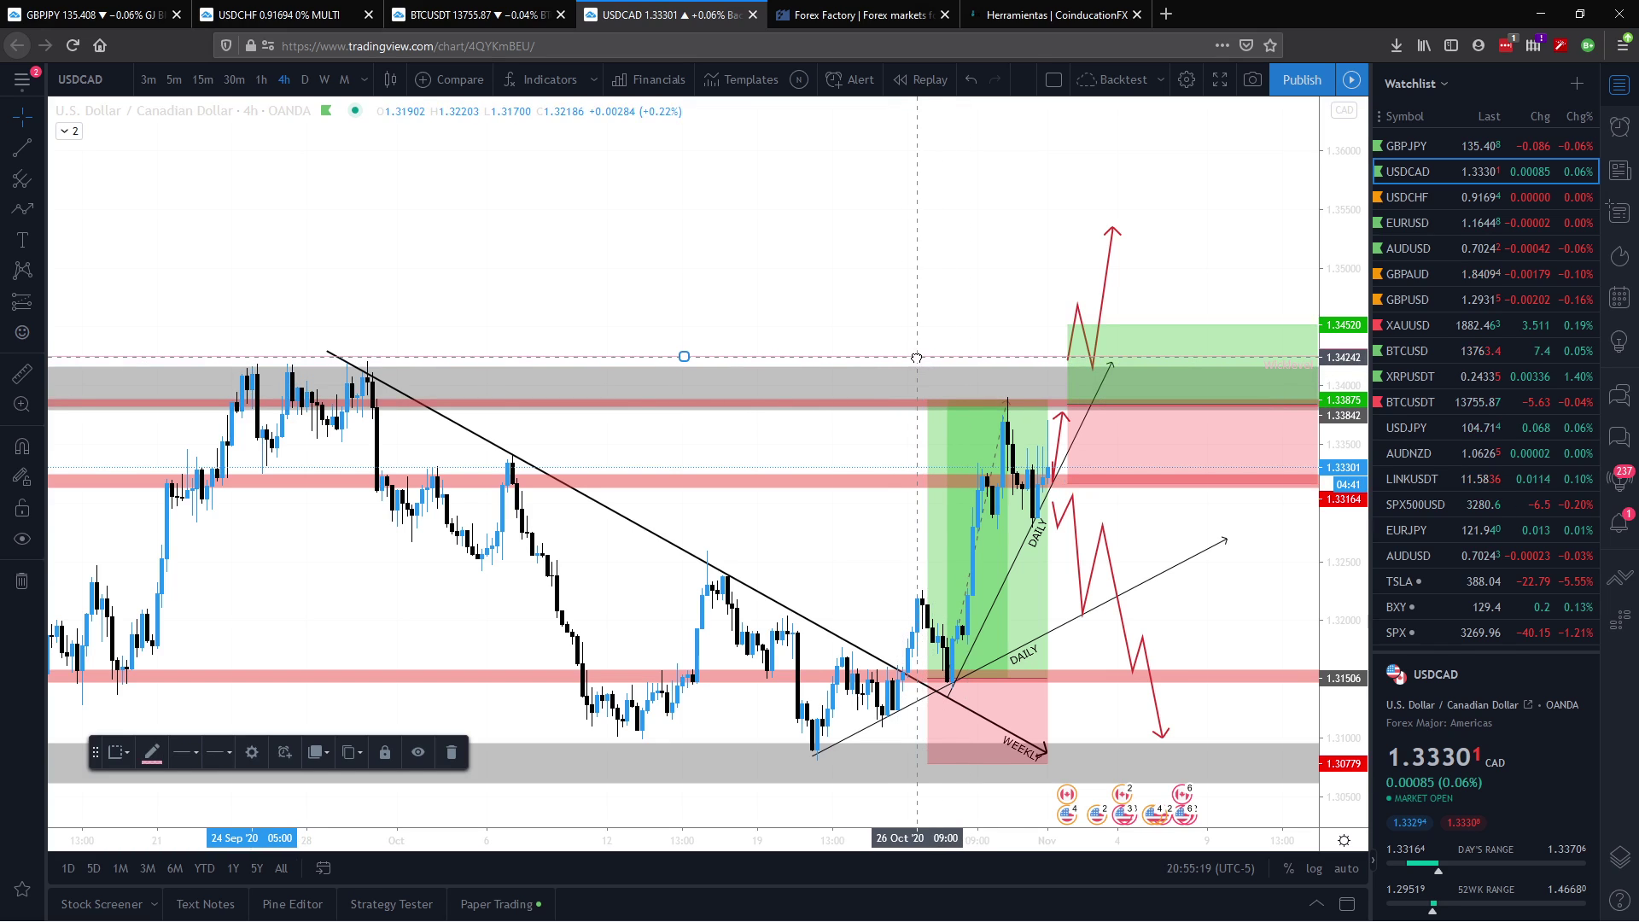
pyautogui.moveTo(916, 358); pyautogui.dragTo(910, 357)
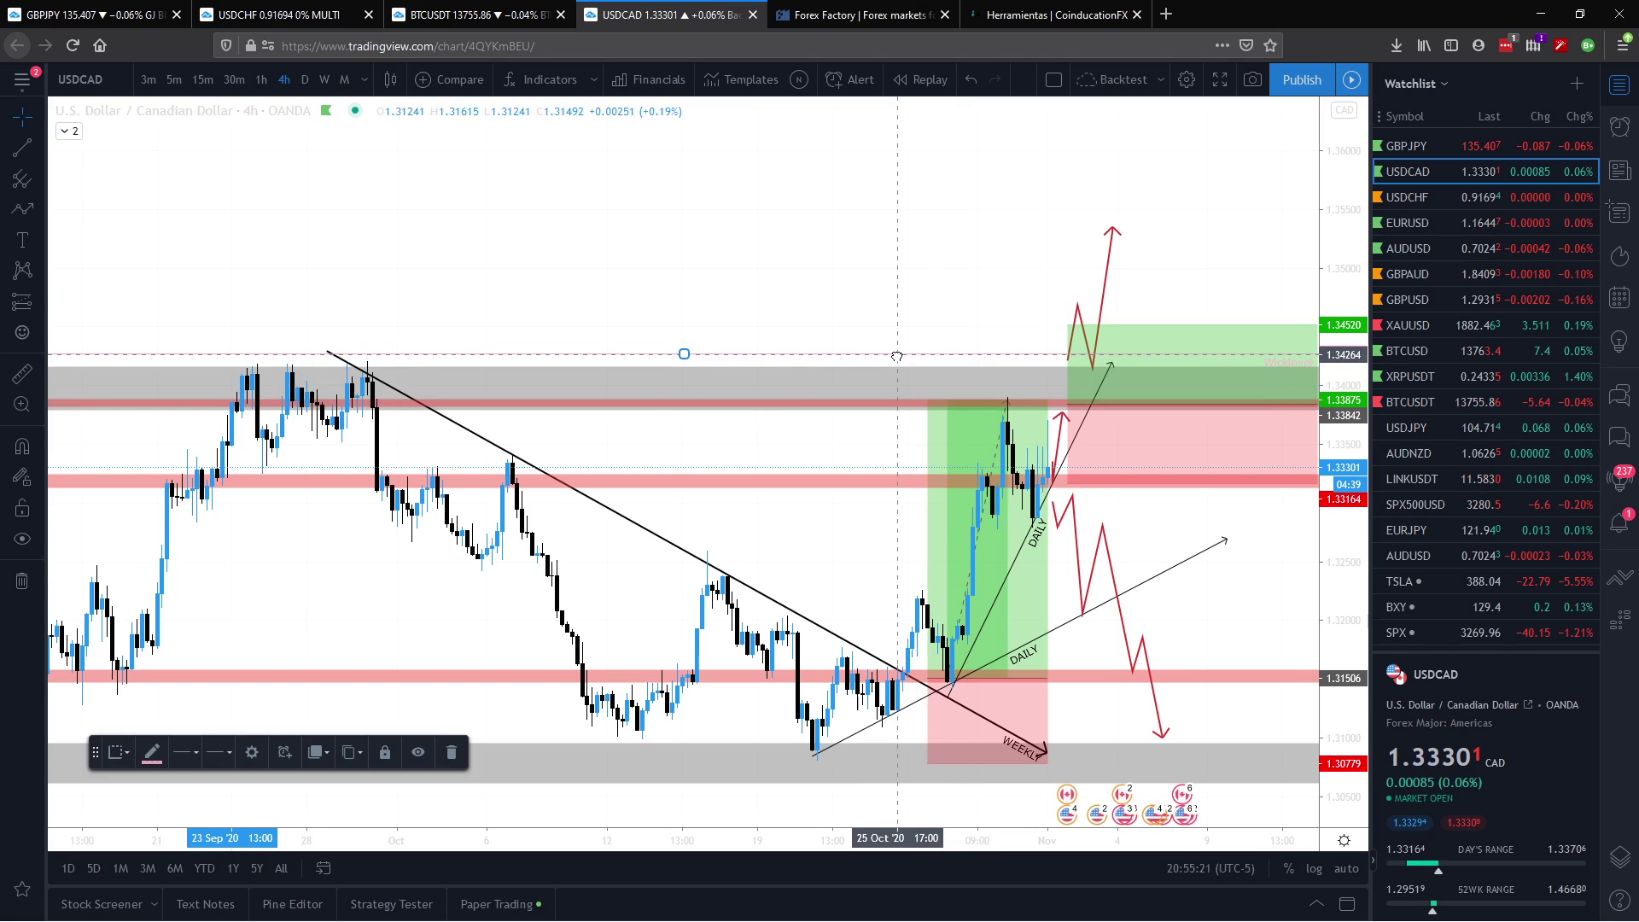
pyautogui.moveTo(903, 356); pyautogui.dragTo(893, 353)
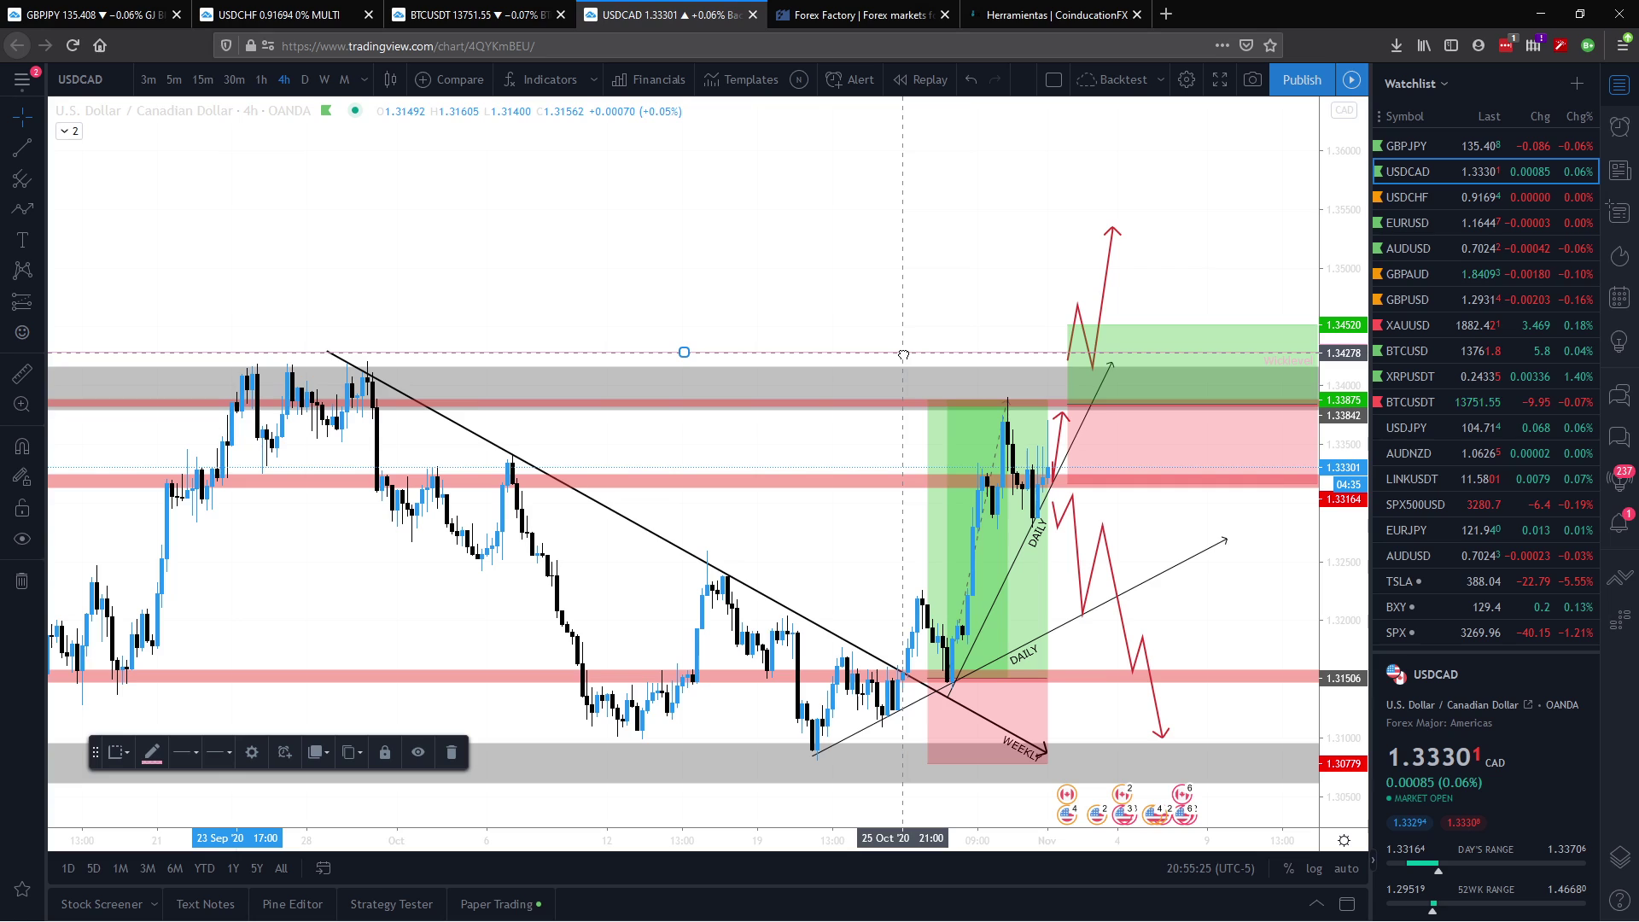
pyautogui.doubleClick(903, 354)
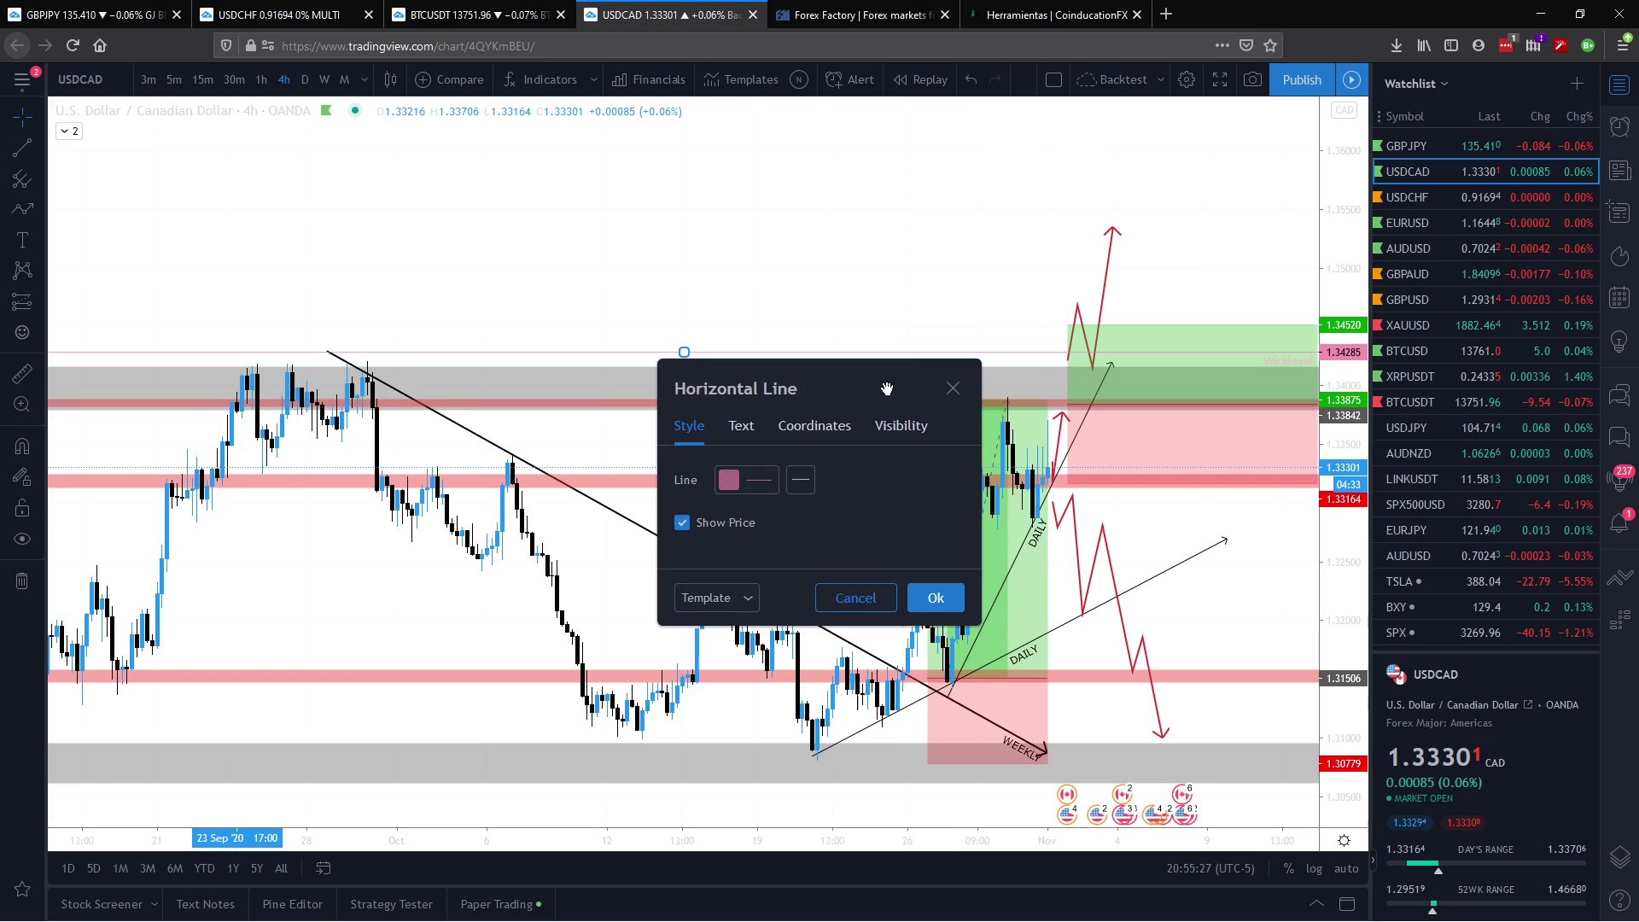
pyautogui.click(816, 427)
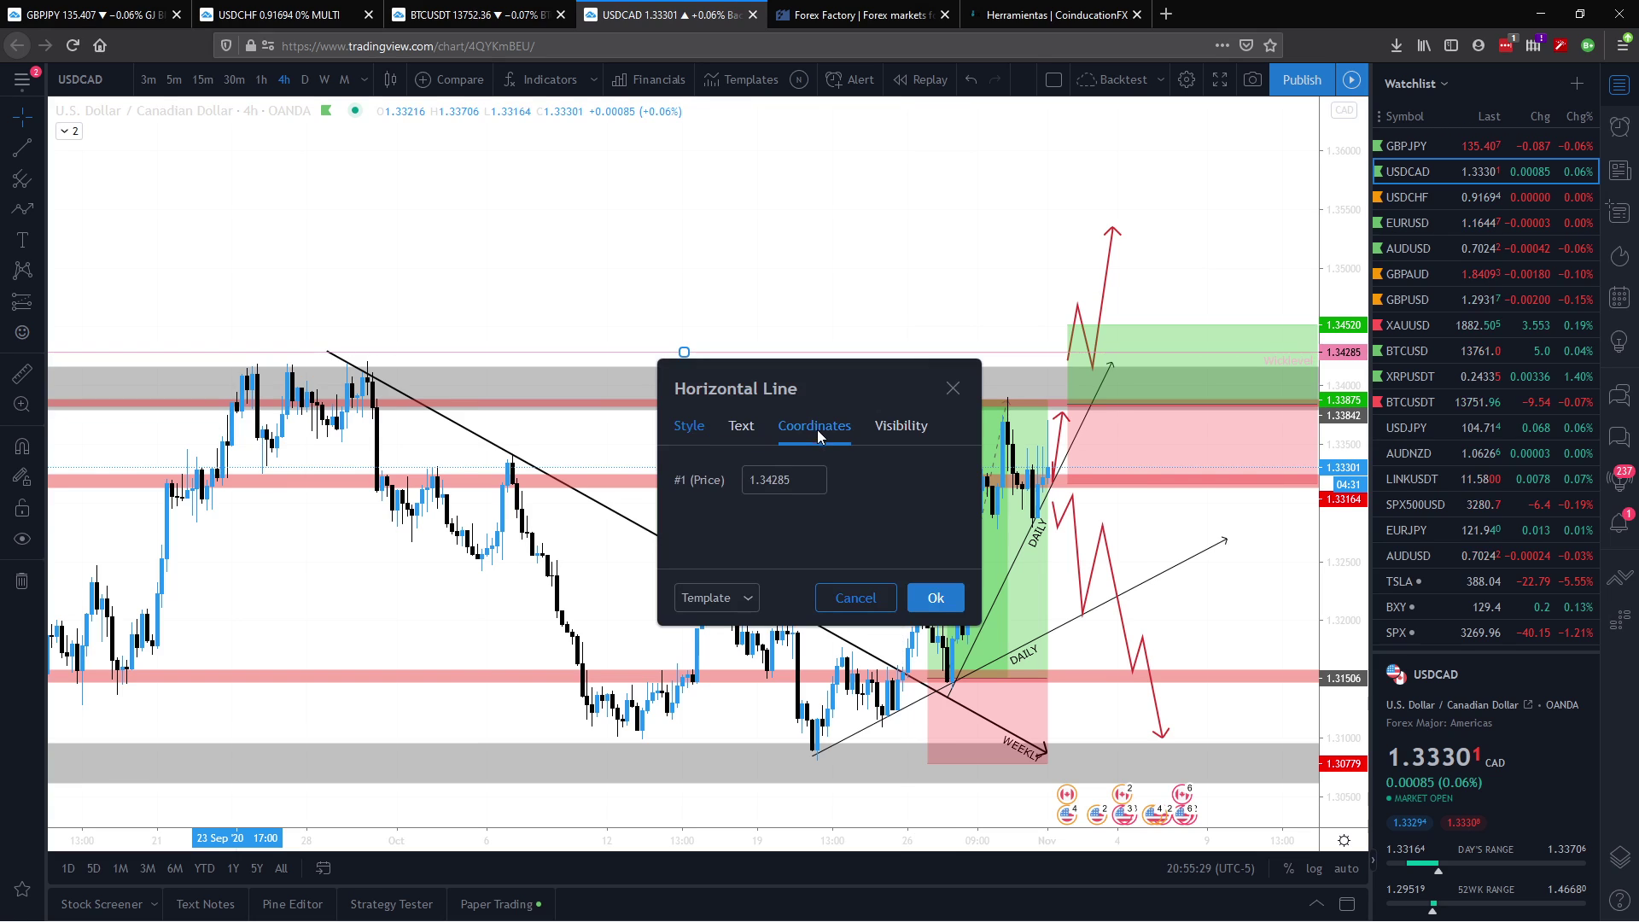
pyautogui.click(953, 388)
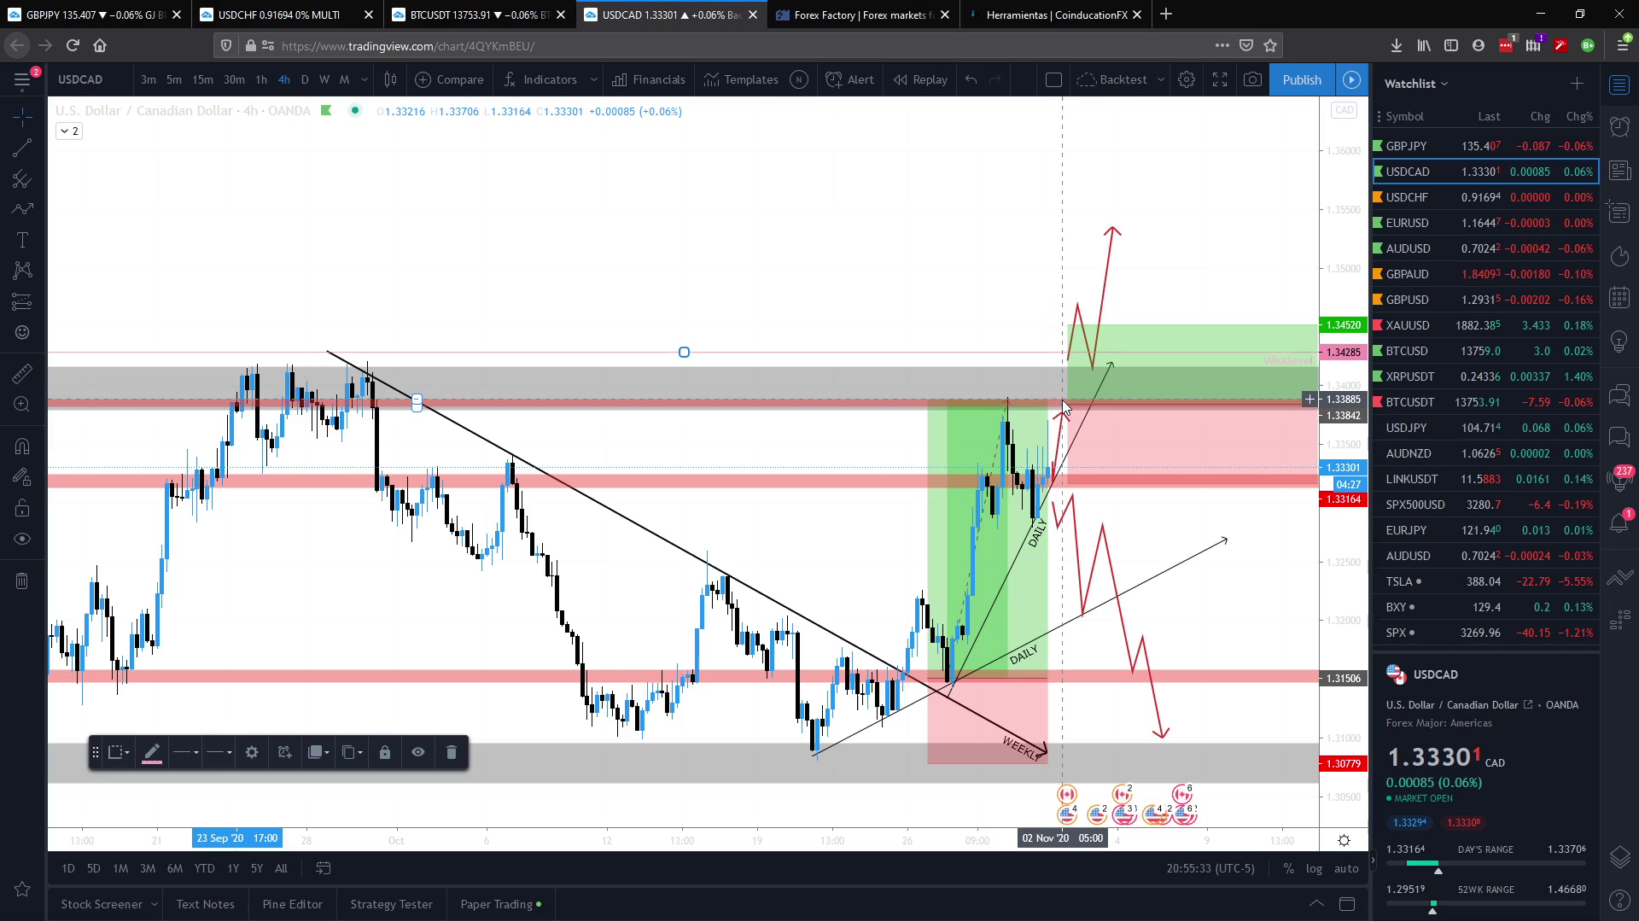
pyautogui.moveTo(1067, 402); pyautogui.dragTo(1092, 400)
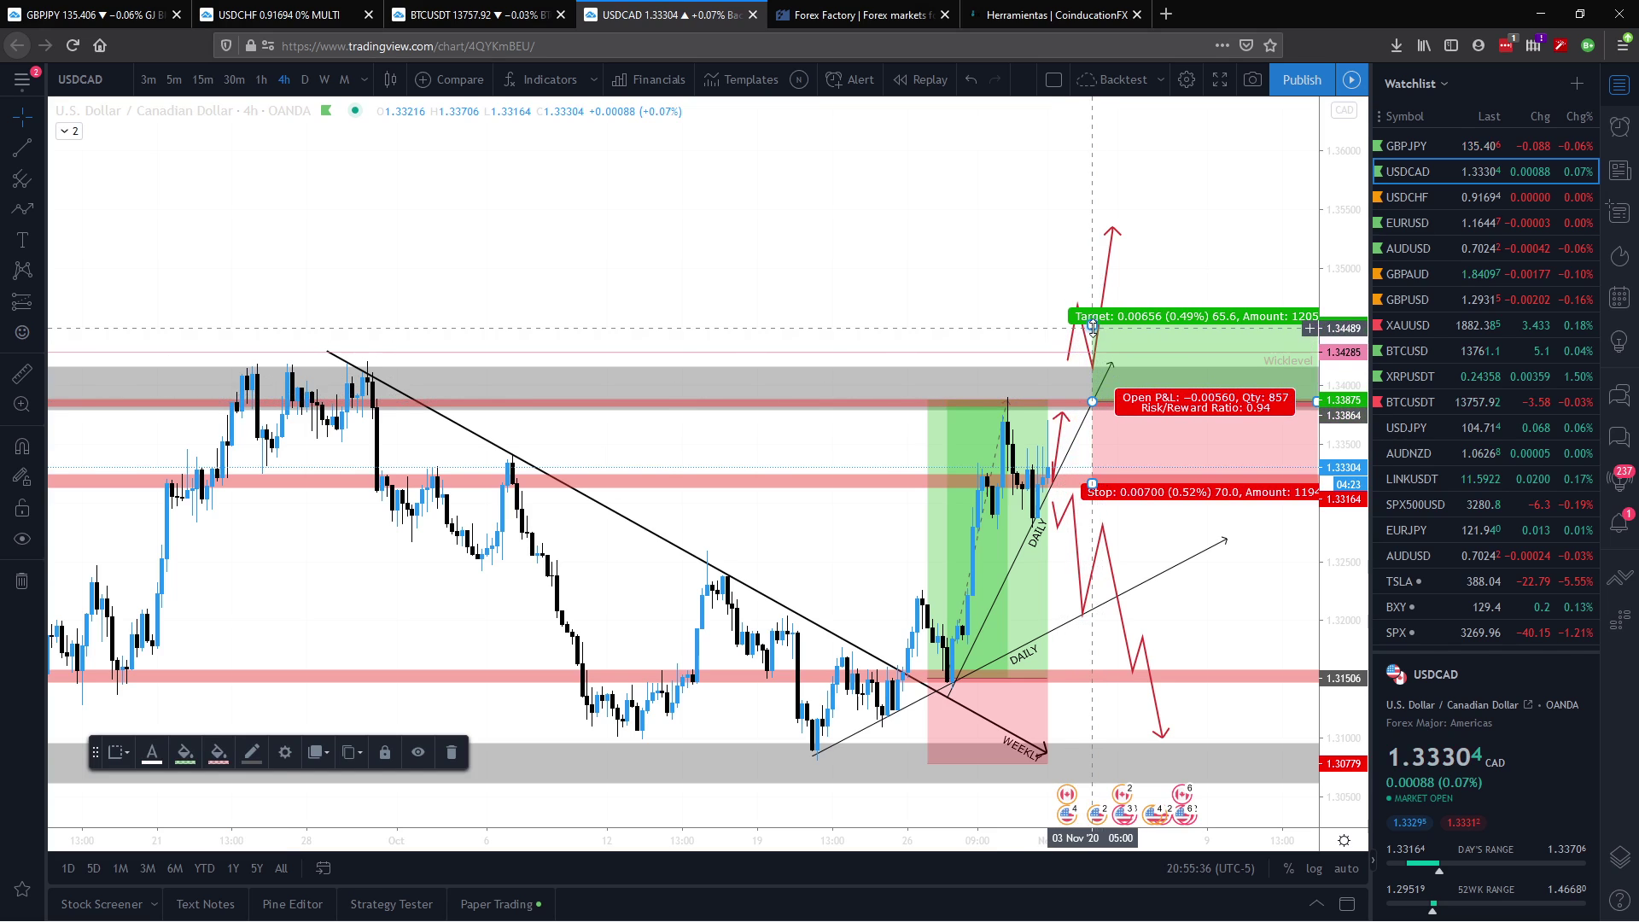
pyautogui.moveTo(1093, 327); pyautogui.dragTo(1092, 263)
# Step: Switch to daily candles and draw a thin red zone at 1.350
pyautogui.click(314, 79)
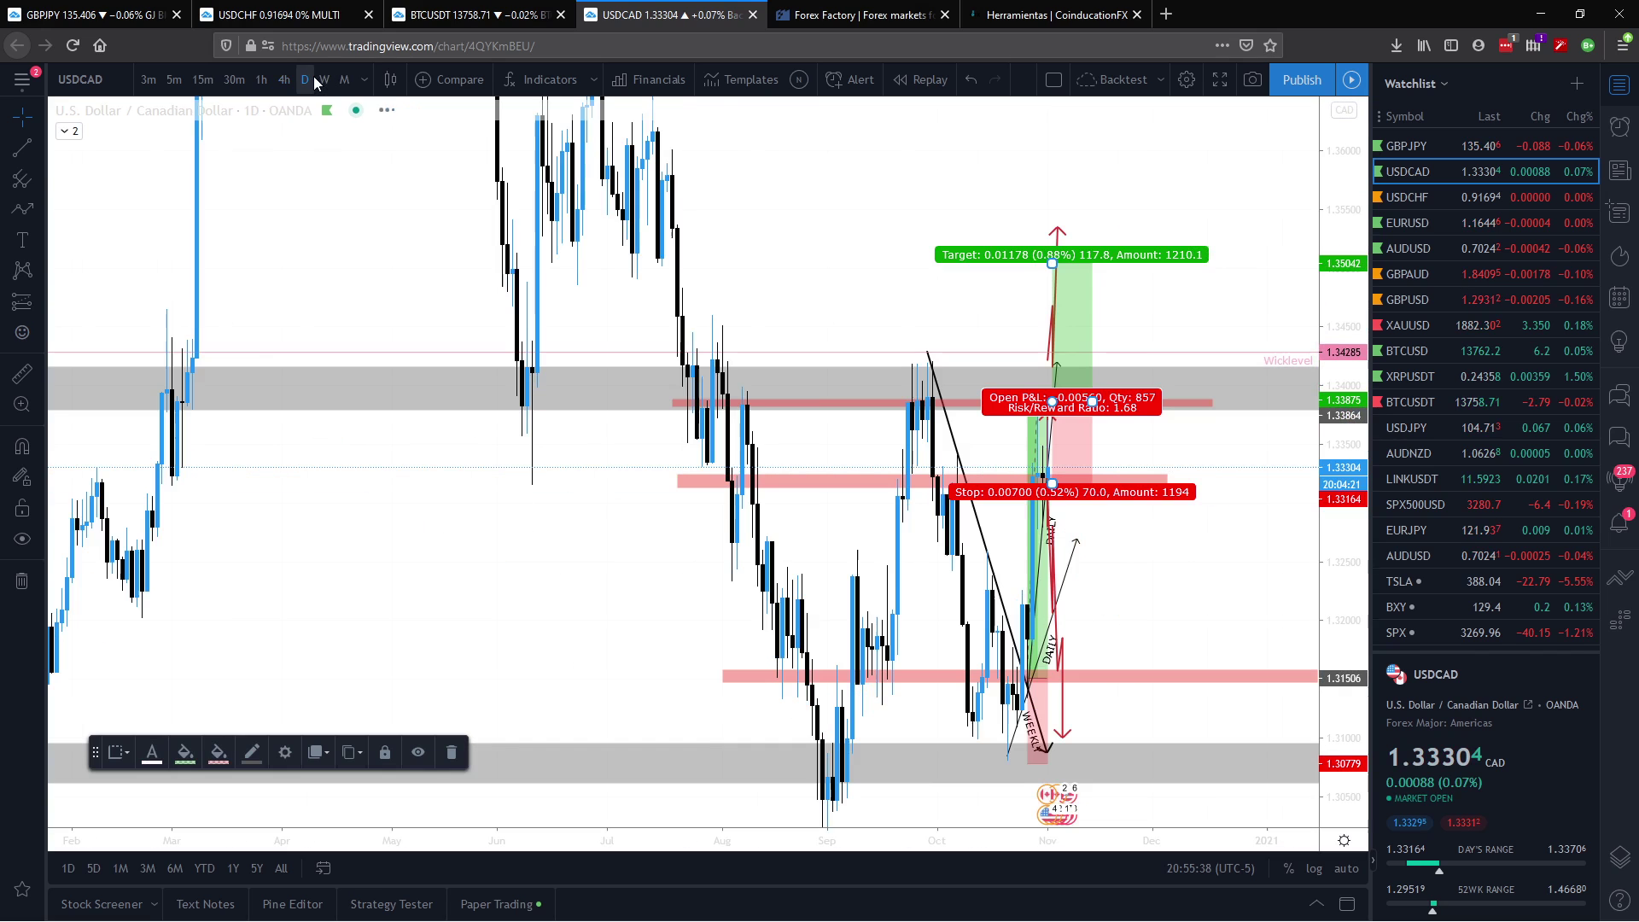
pyautogui.click(739, 256)
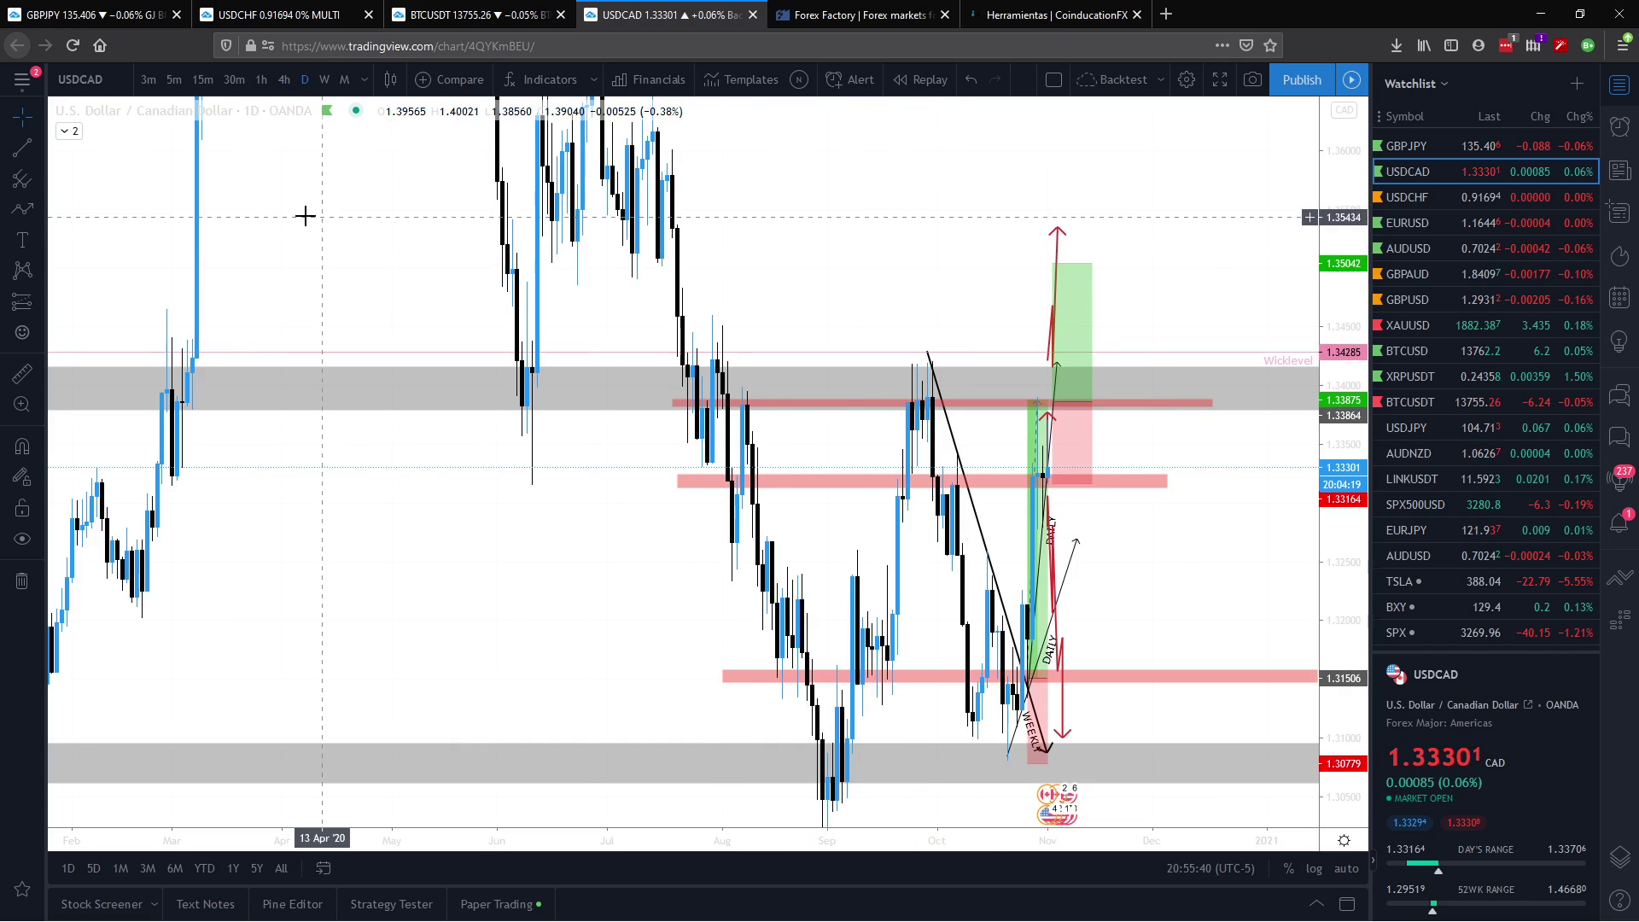
pyautogui.click(28, 245)
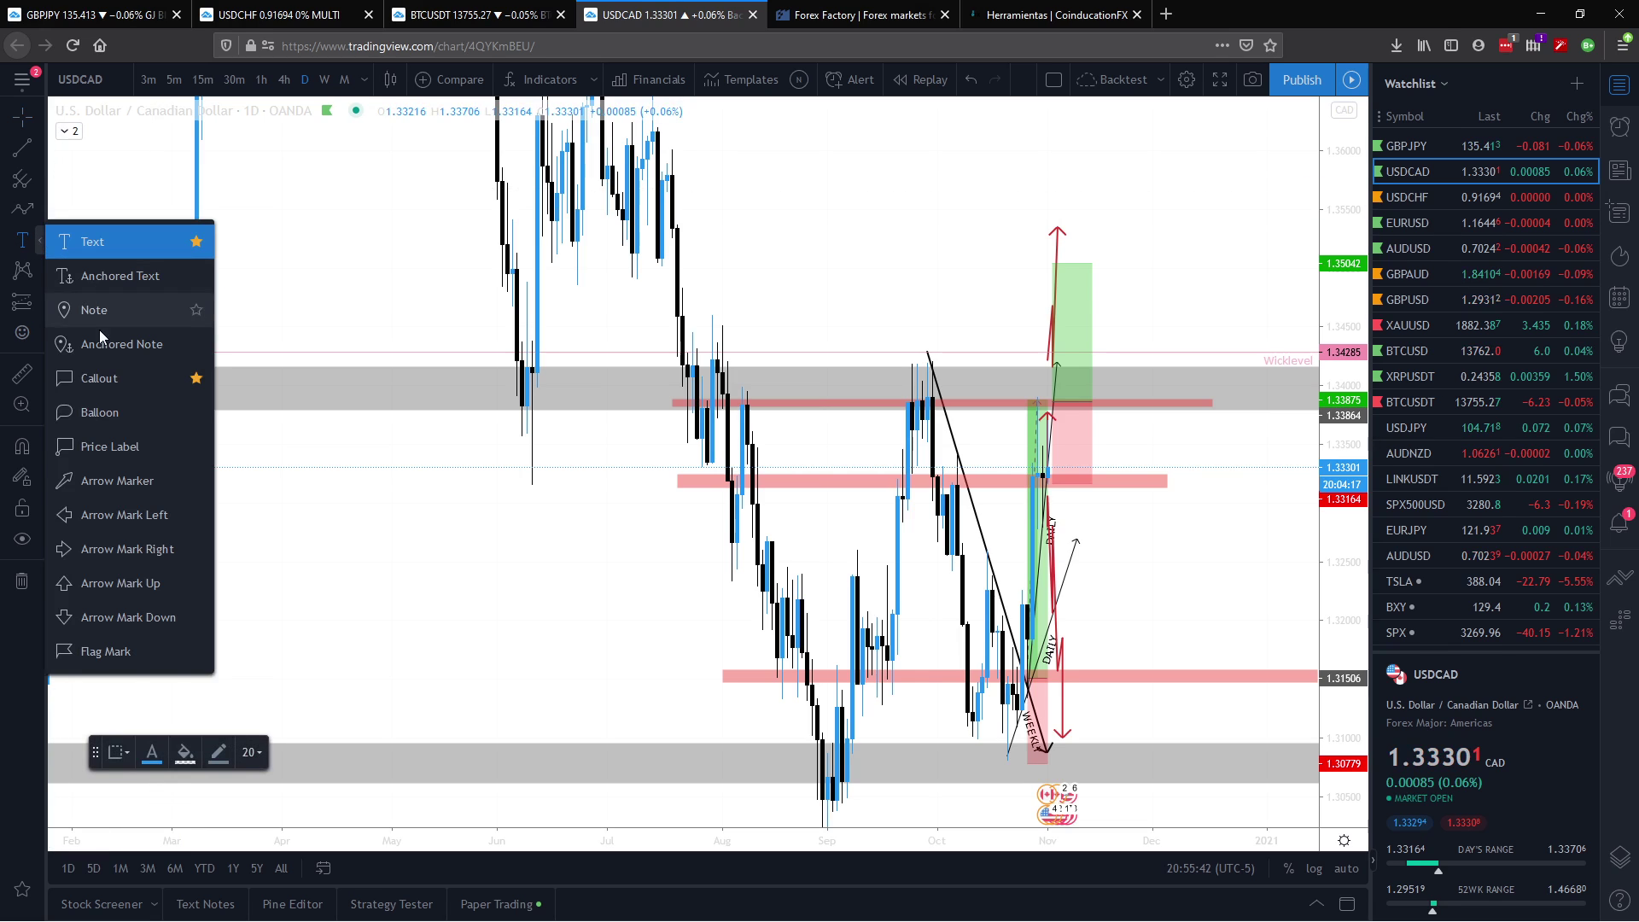
pyautogui.click(38, 214)
pyautogui.click(102, 280)
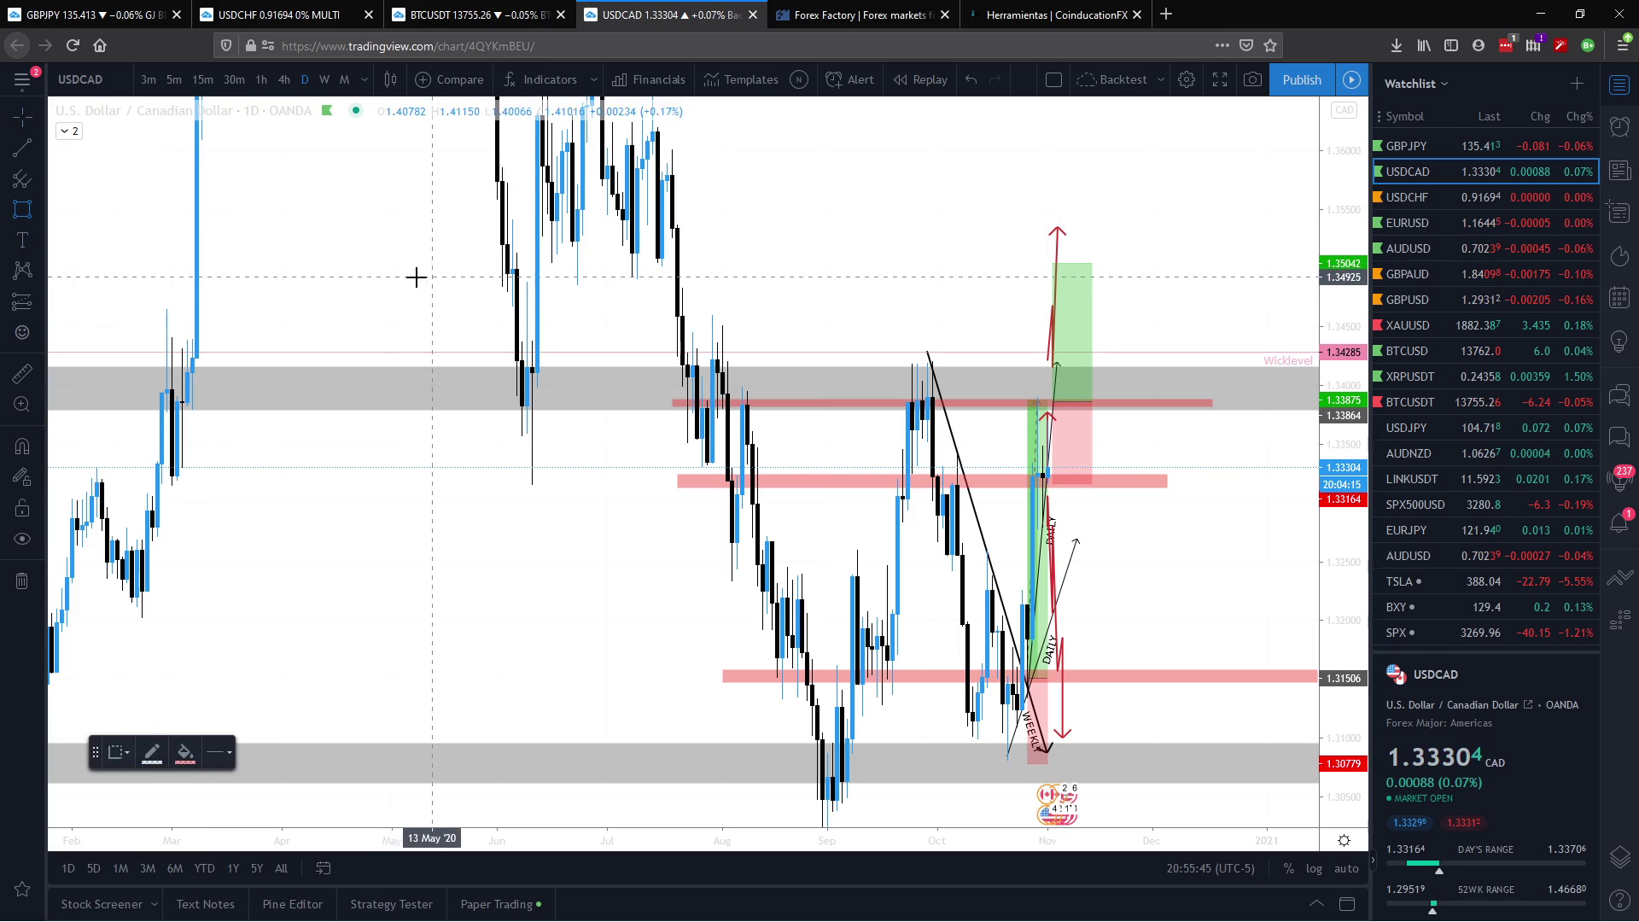
pyautogui.click(252, 267)
pyautogui.click(1204, 257)
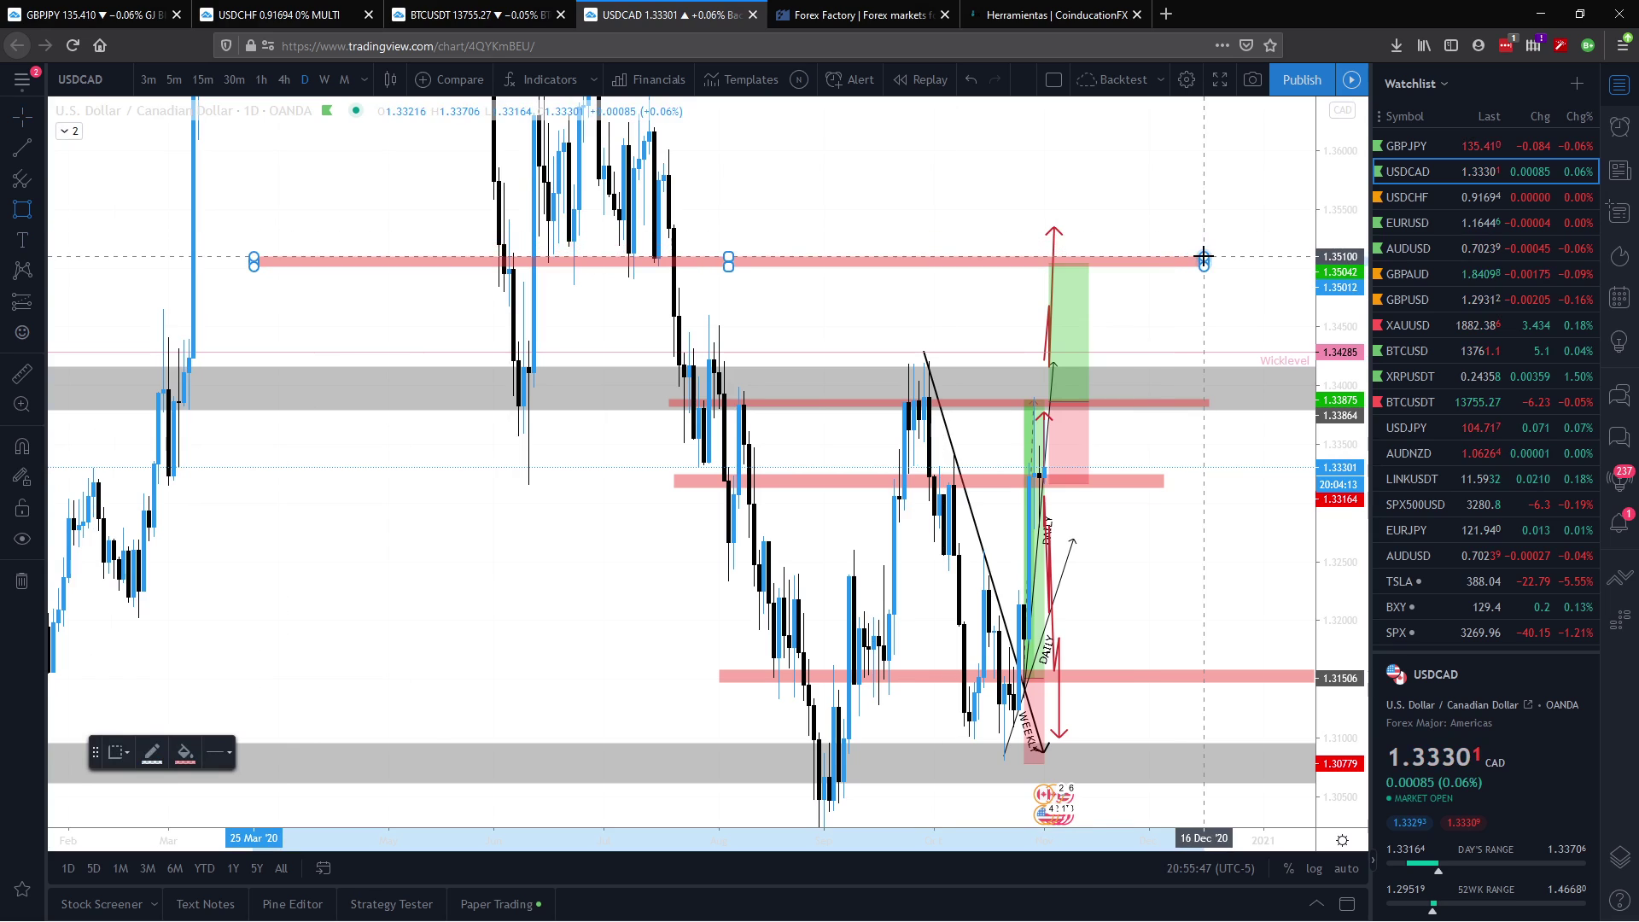
pyautogui.click(1102, 237)
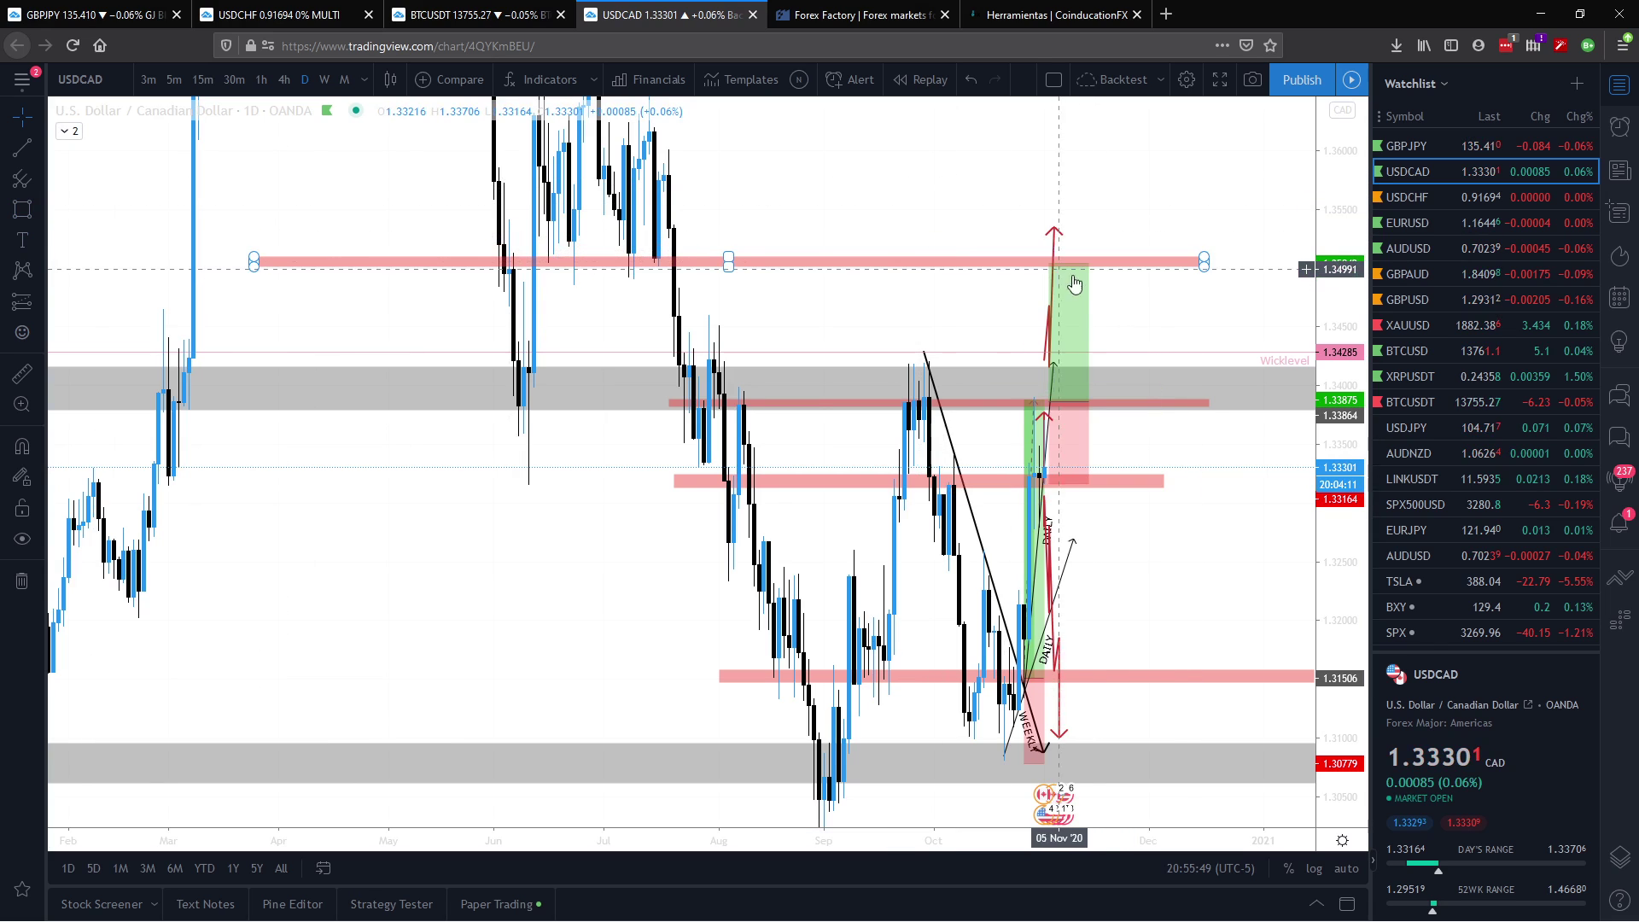
# Step: Compress the price scale and draw a second red zone near 1.370
pyautogui.click(1049, 484)
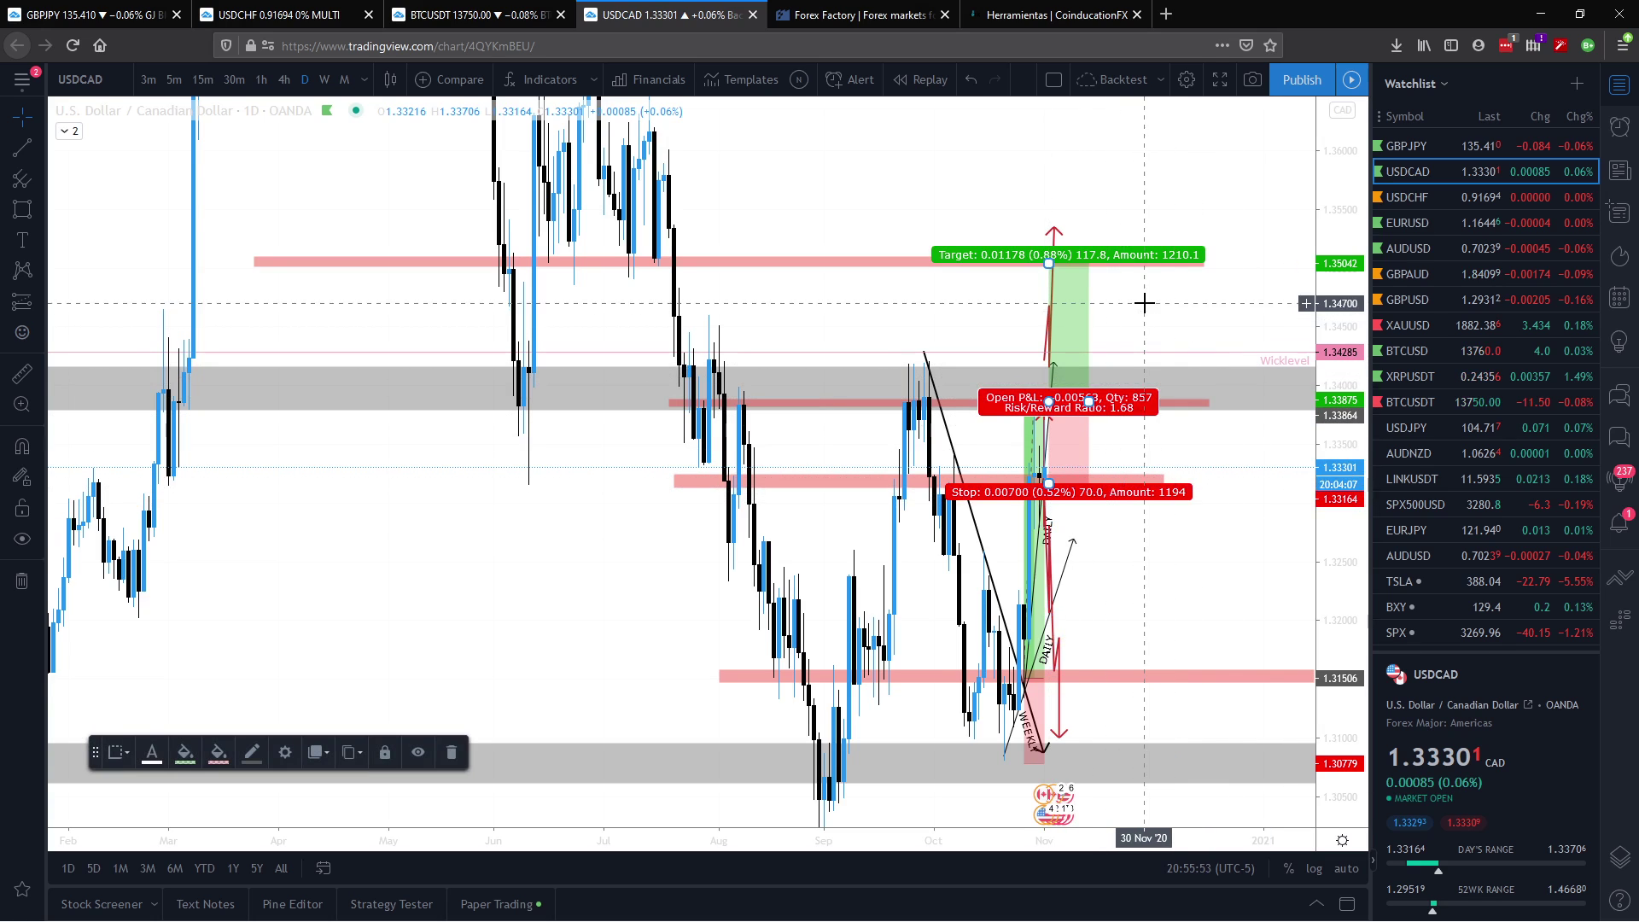
pyautogui.click(1149, 341)
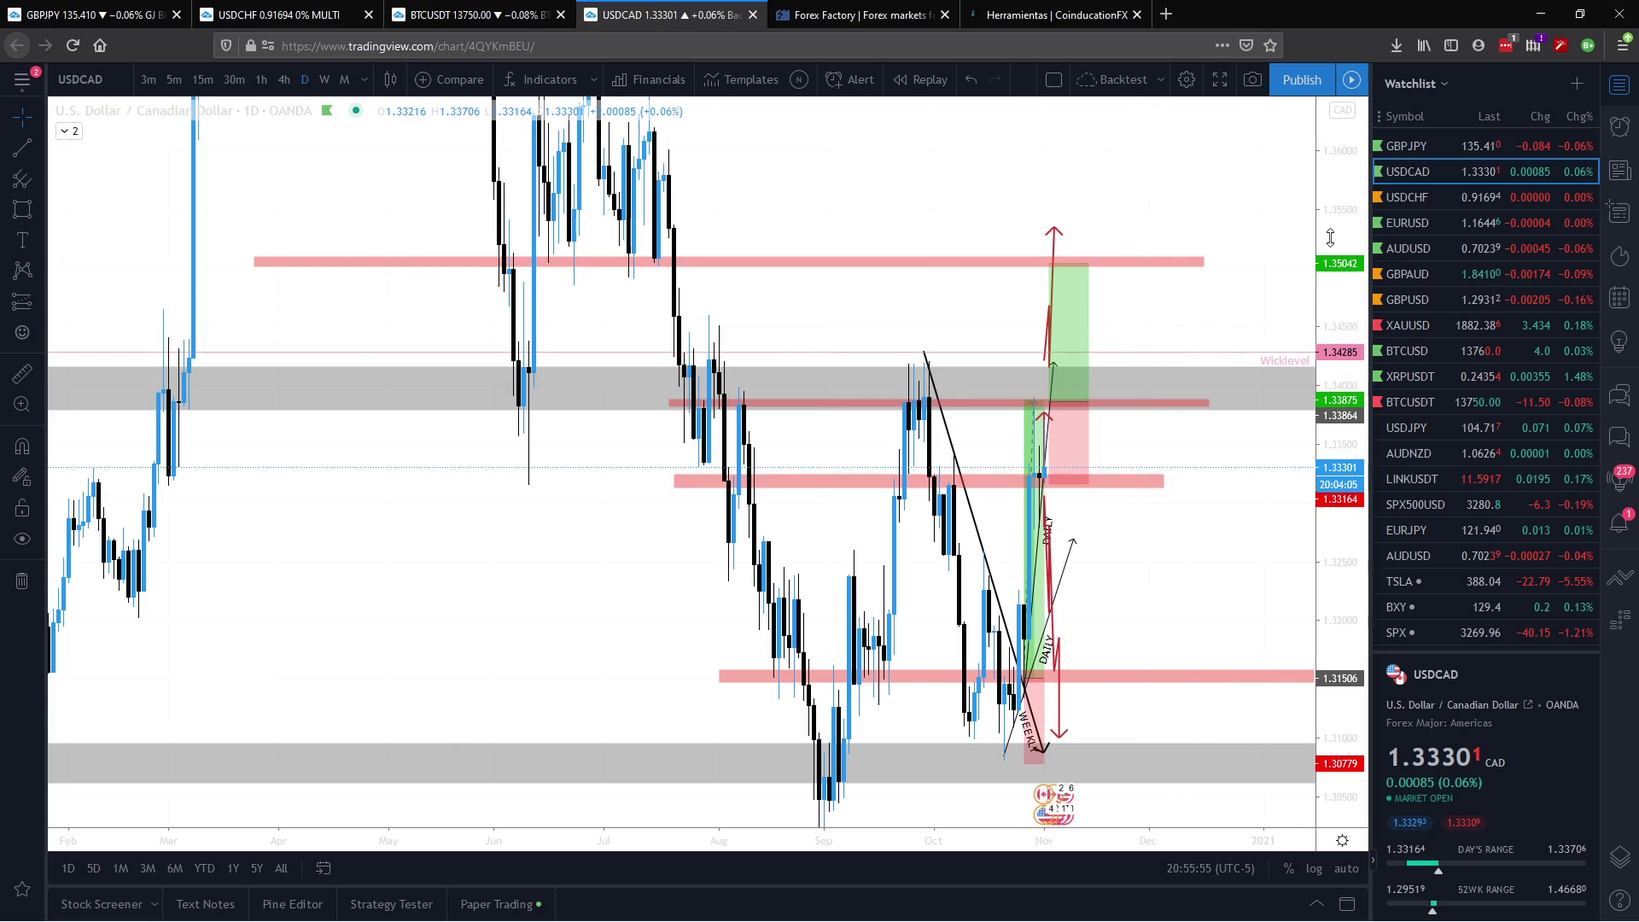
pyautogui.moveTo(1341, 384); pyautogui.dragTo(1341, 478)
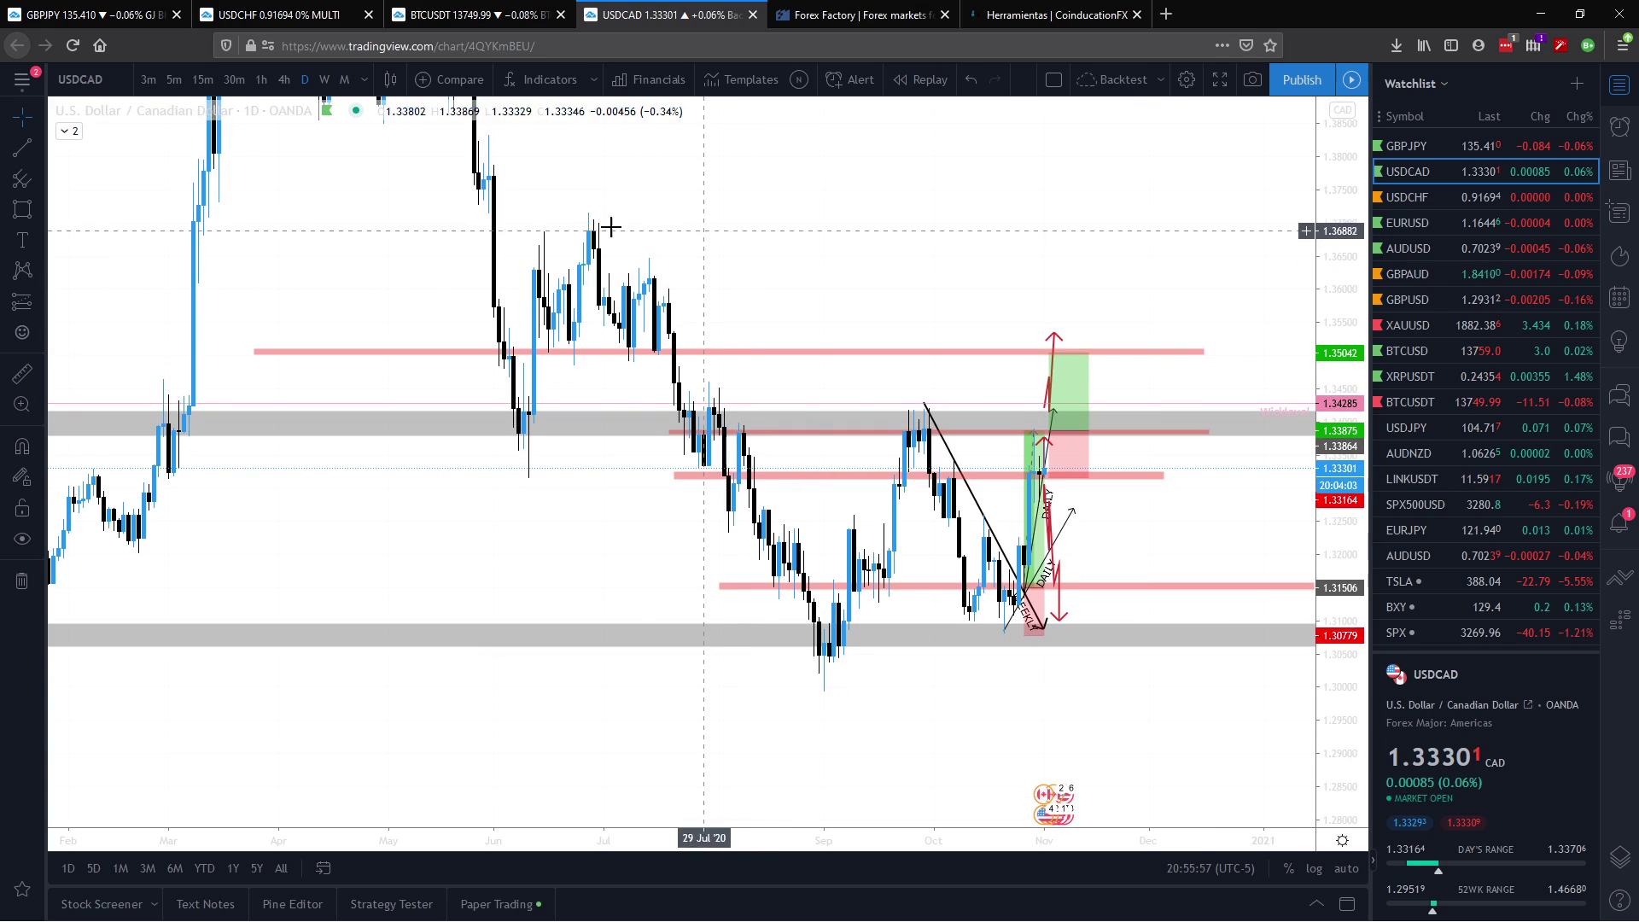
pyautogui.click(20, 209)
pyautogui.click(149, 211)
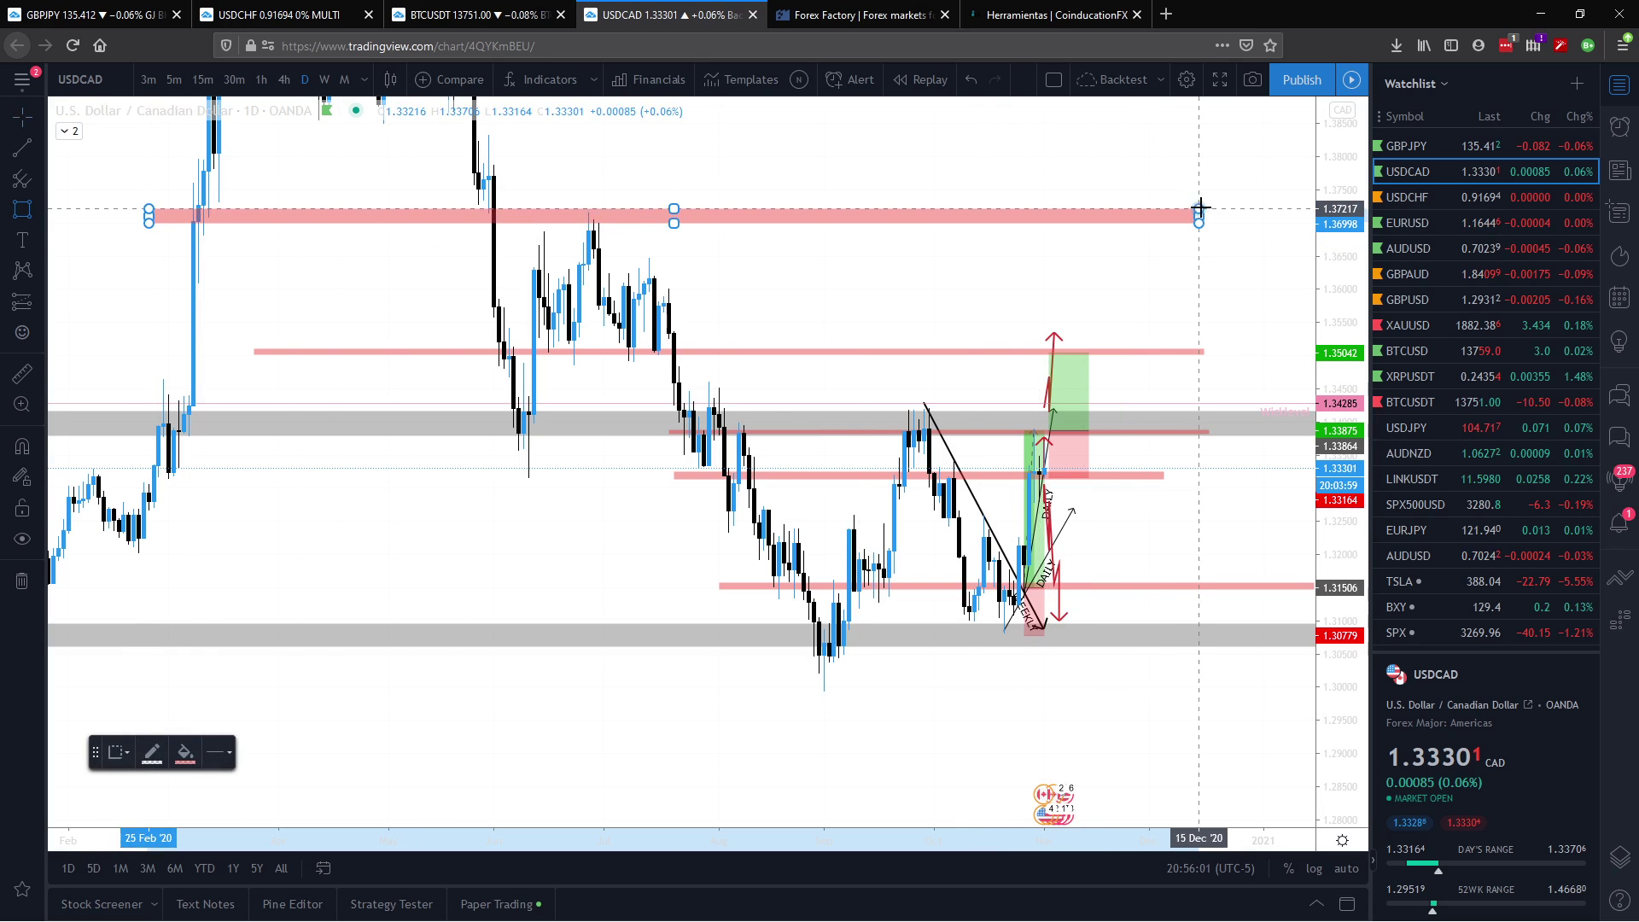
pyautogui.click(1214, 211)
# Step: Stretch the long position's target up to 1.37037, giving about 4.53 risk/reward
pyautogui.moveTo(1059, 350); pyautogui.dragTo(1059, 220)
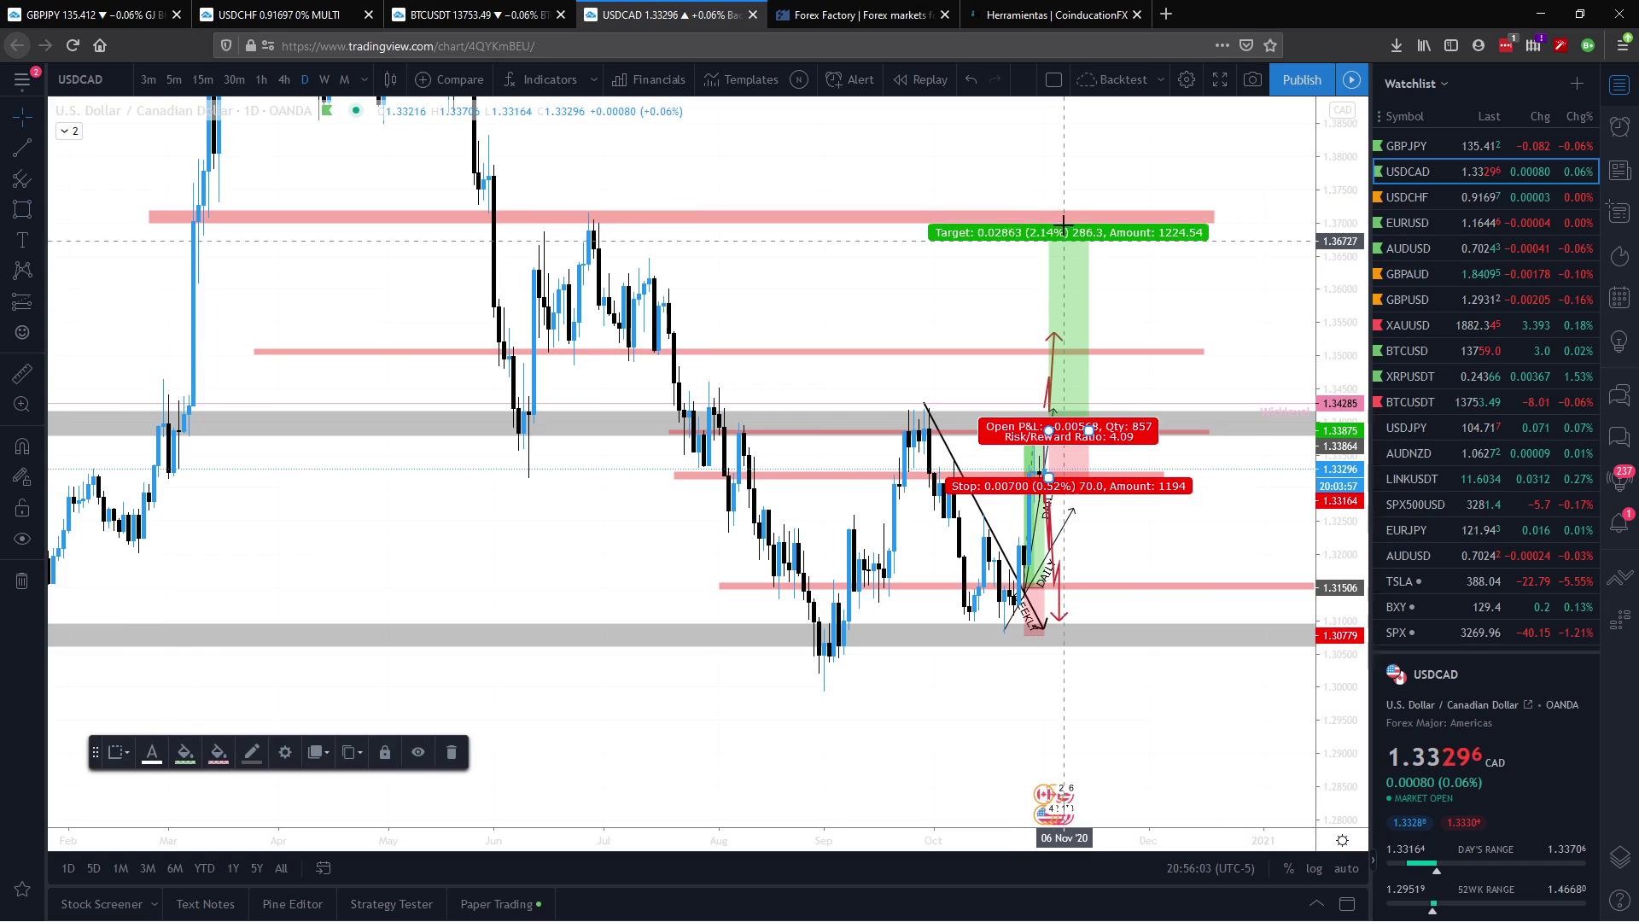
pyautogui.click(1258, 285)
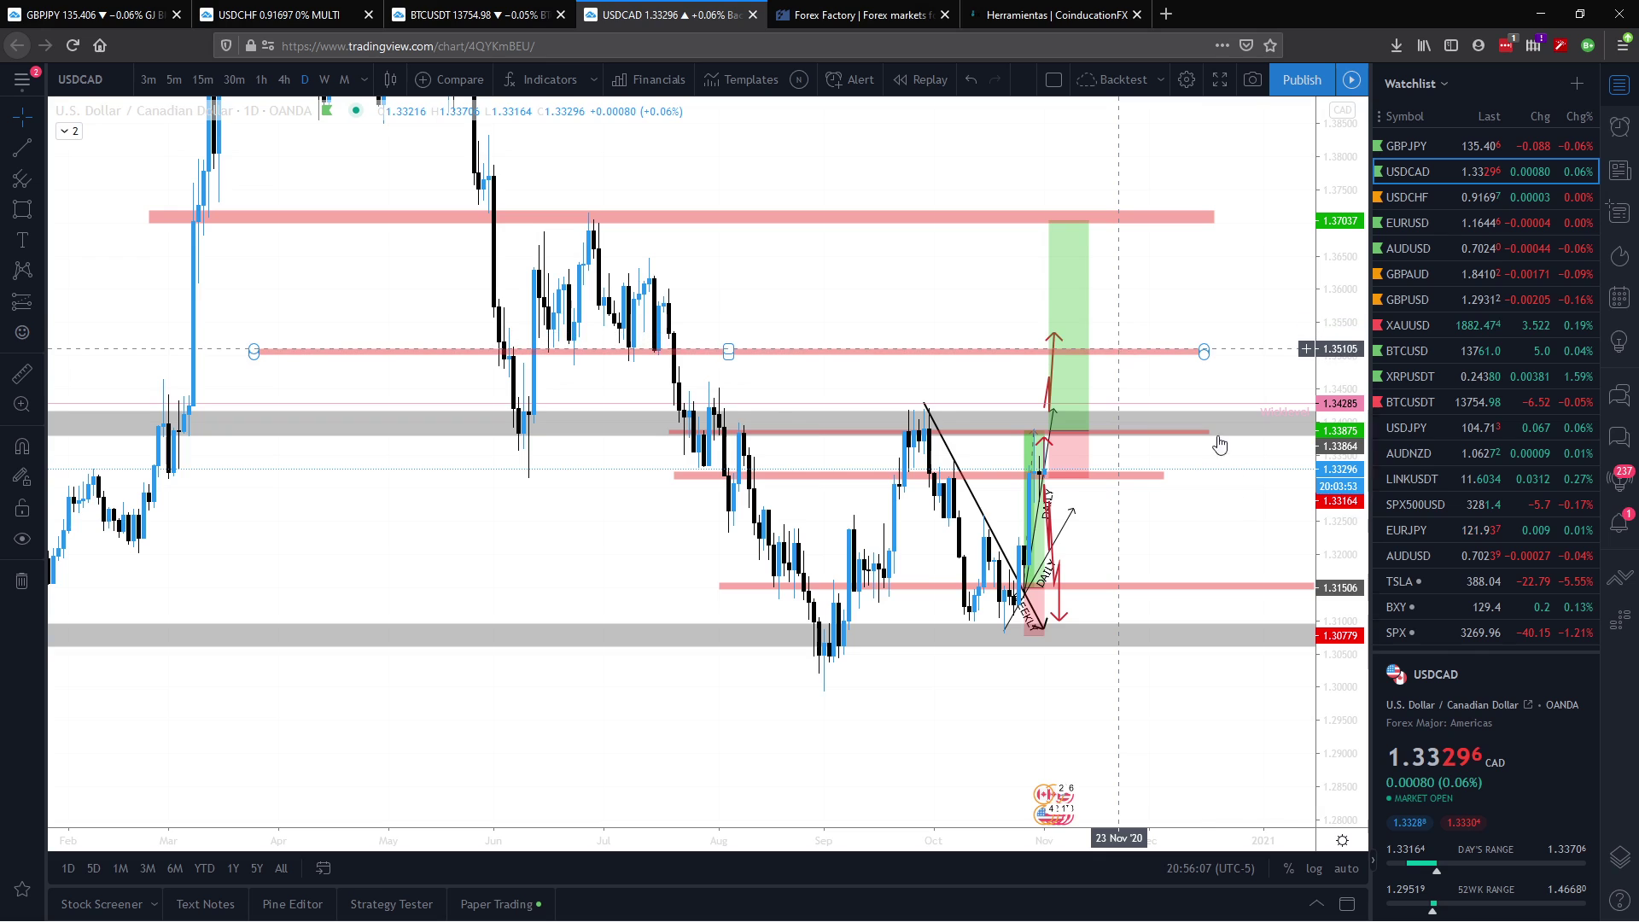
pyautogui.moveTo(1044, 848)
pyautogui.mouseDown()
pyautogui.moveTo(642, 864)
pyautogui.moveTo(837, 846)
pyautogui.mouseUp()
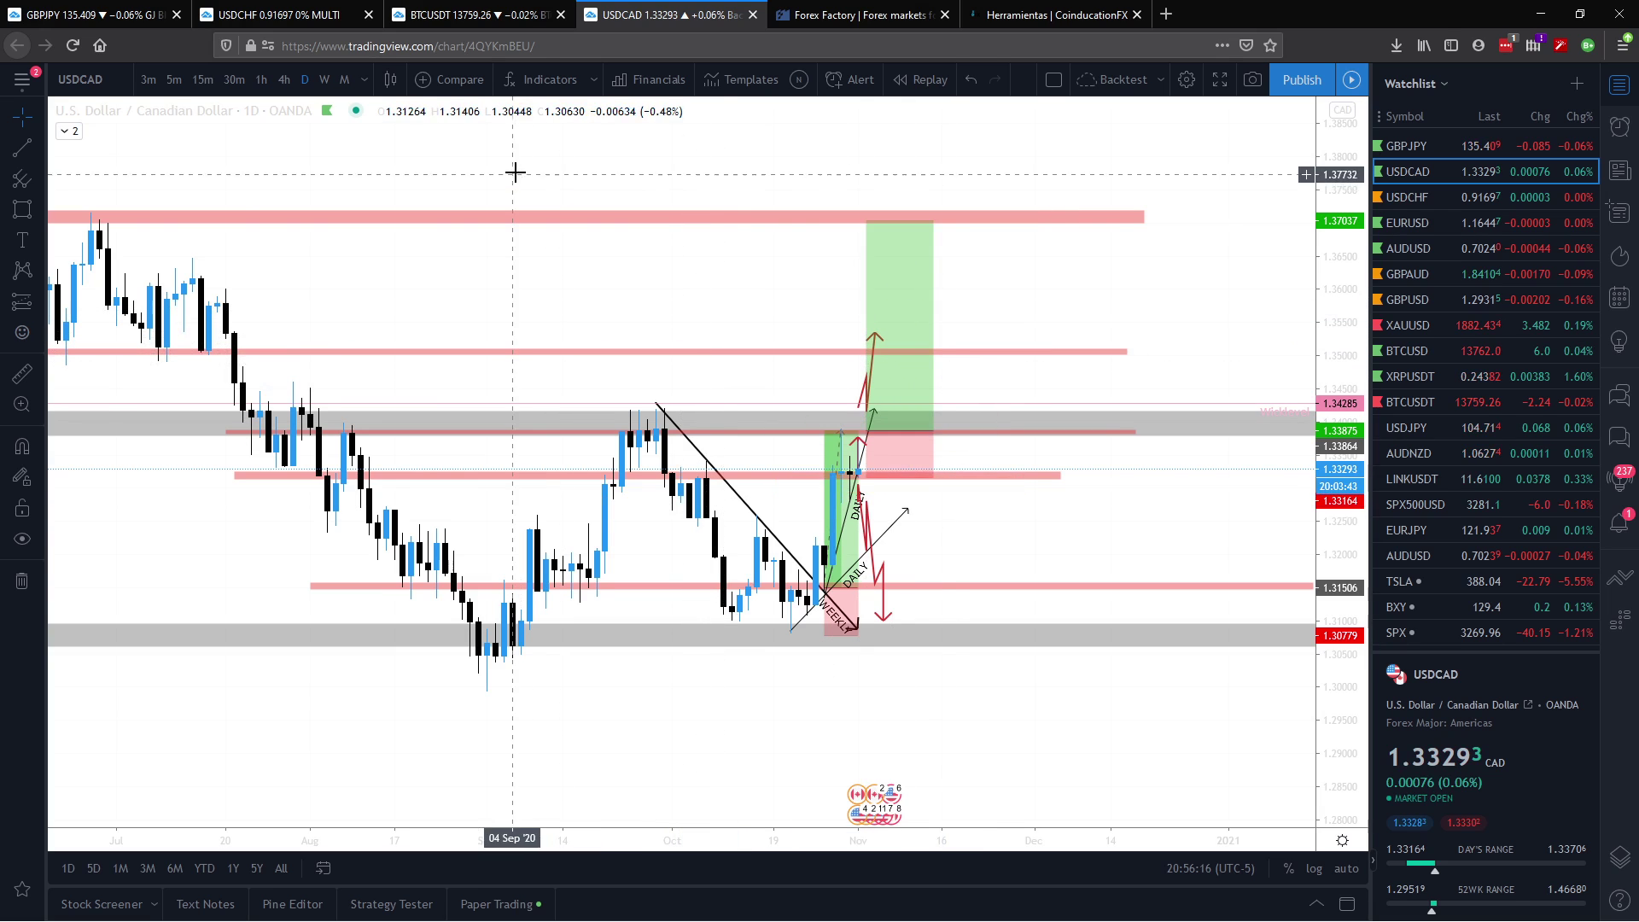
pyautogui.scroll(1, 869, 845)
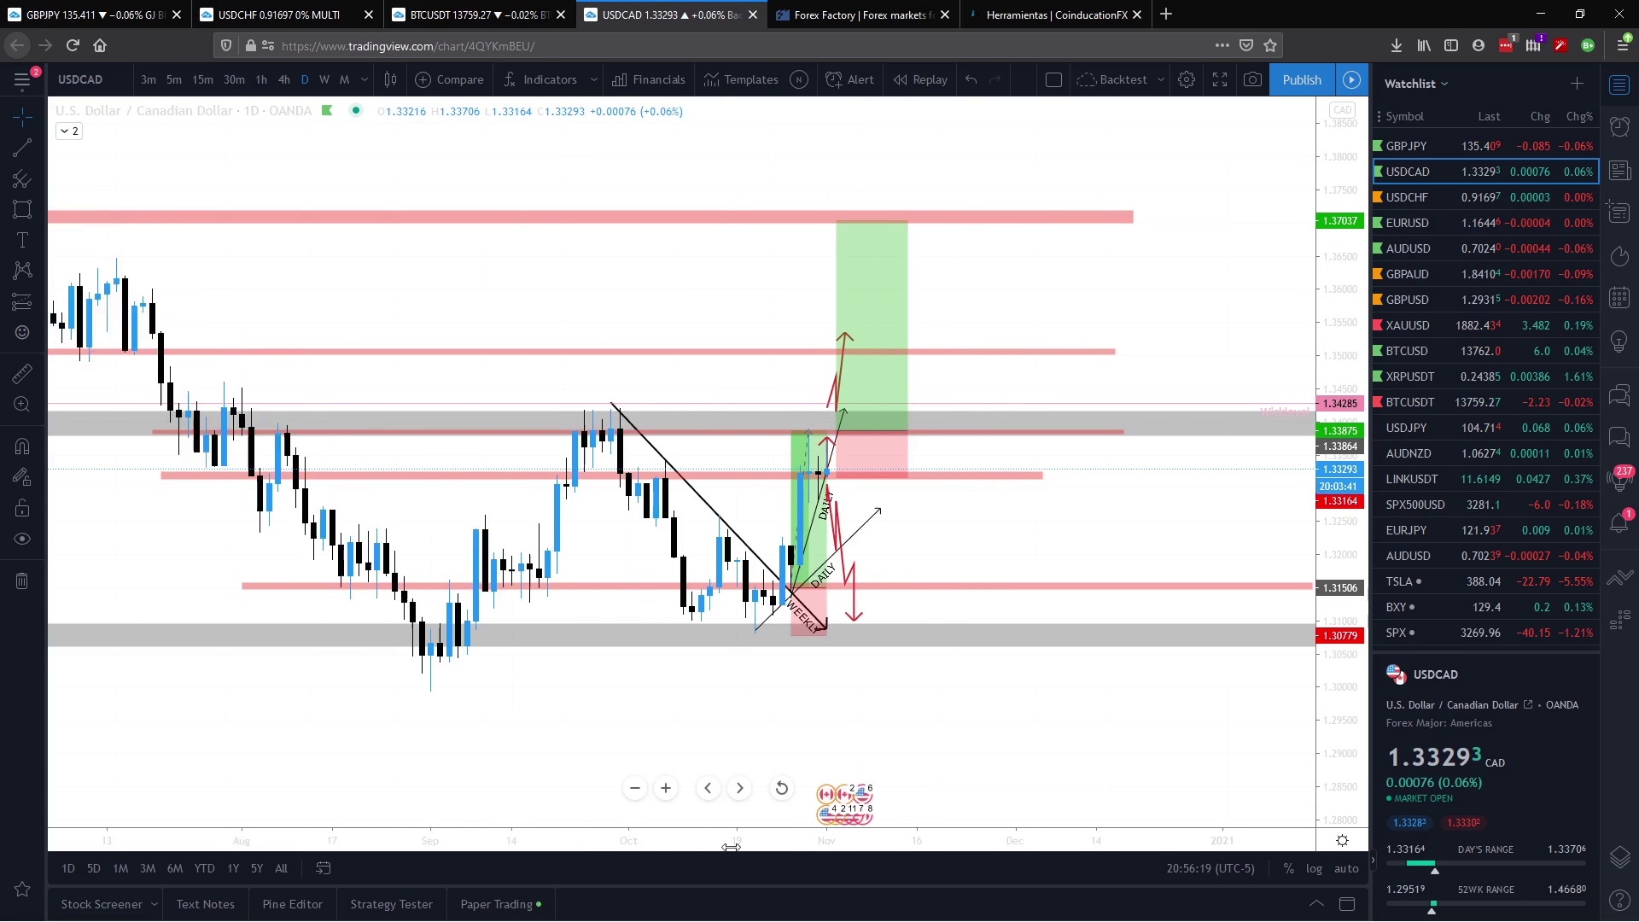
pyautogui.scroll(3, 870, 845)
pyautogui.moveTo(500, 290); pyautogui.dragTo(879, 197)
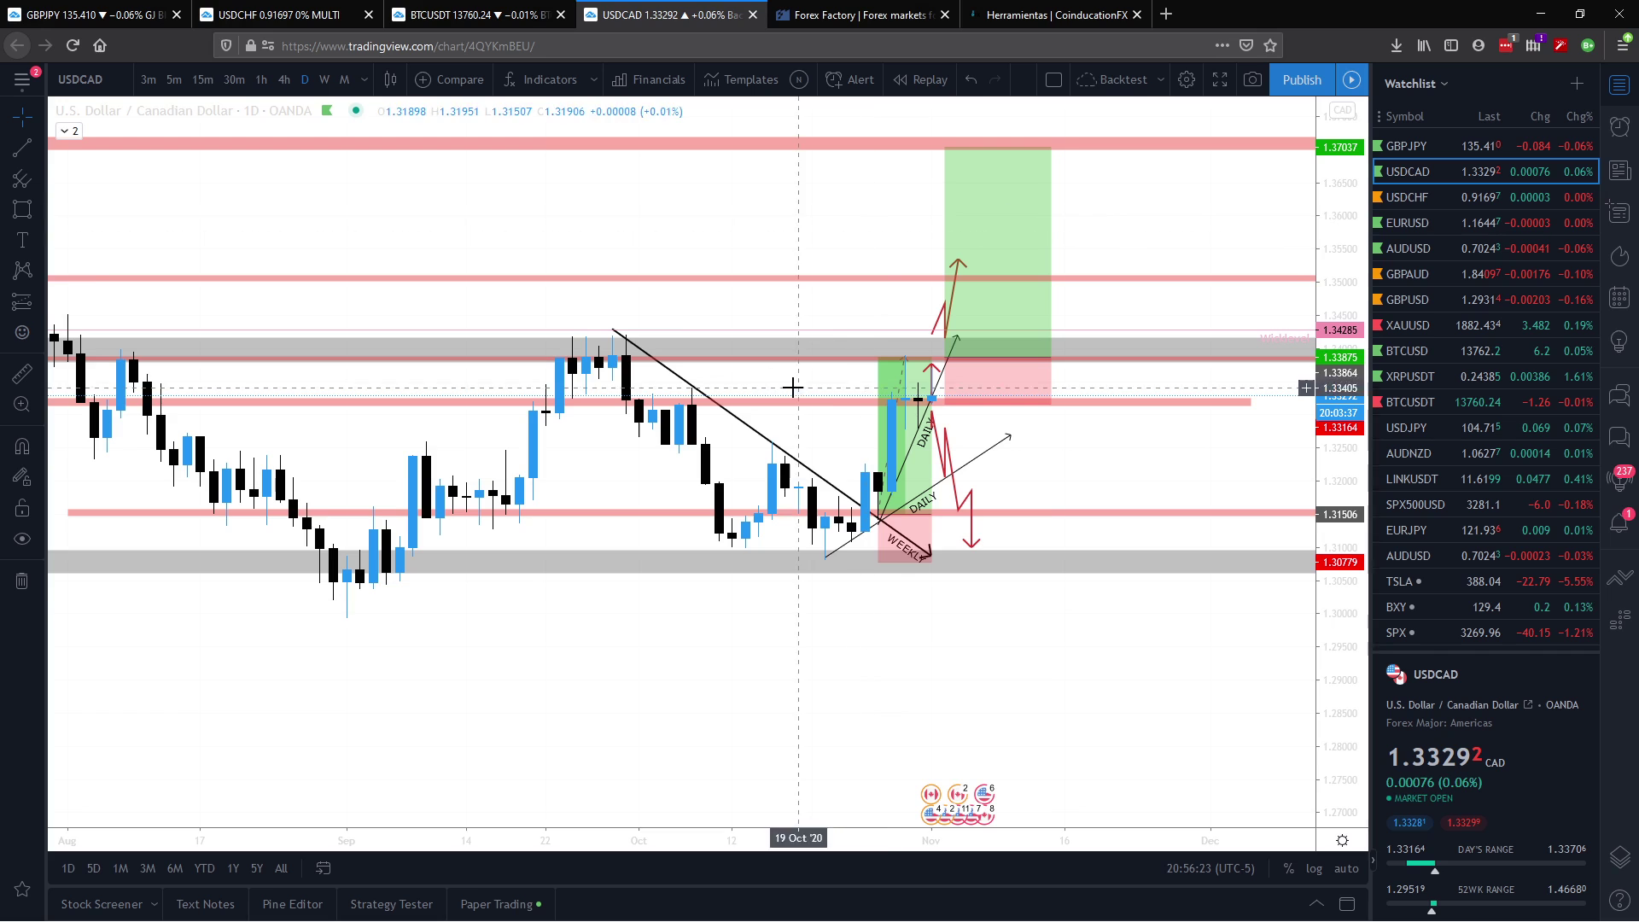
pyautogui.click(817, 360)
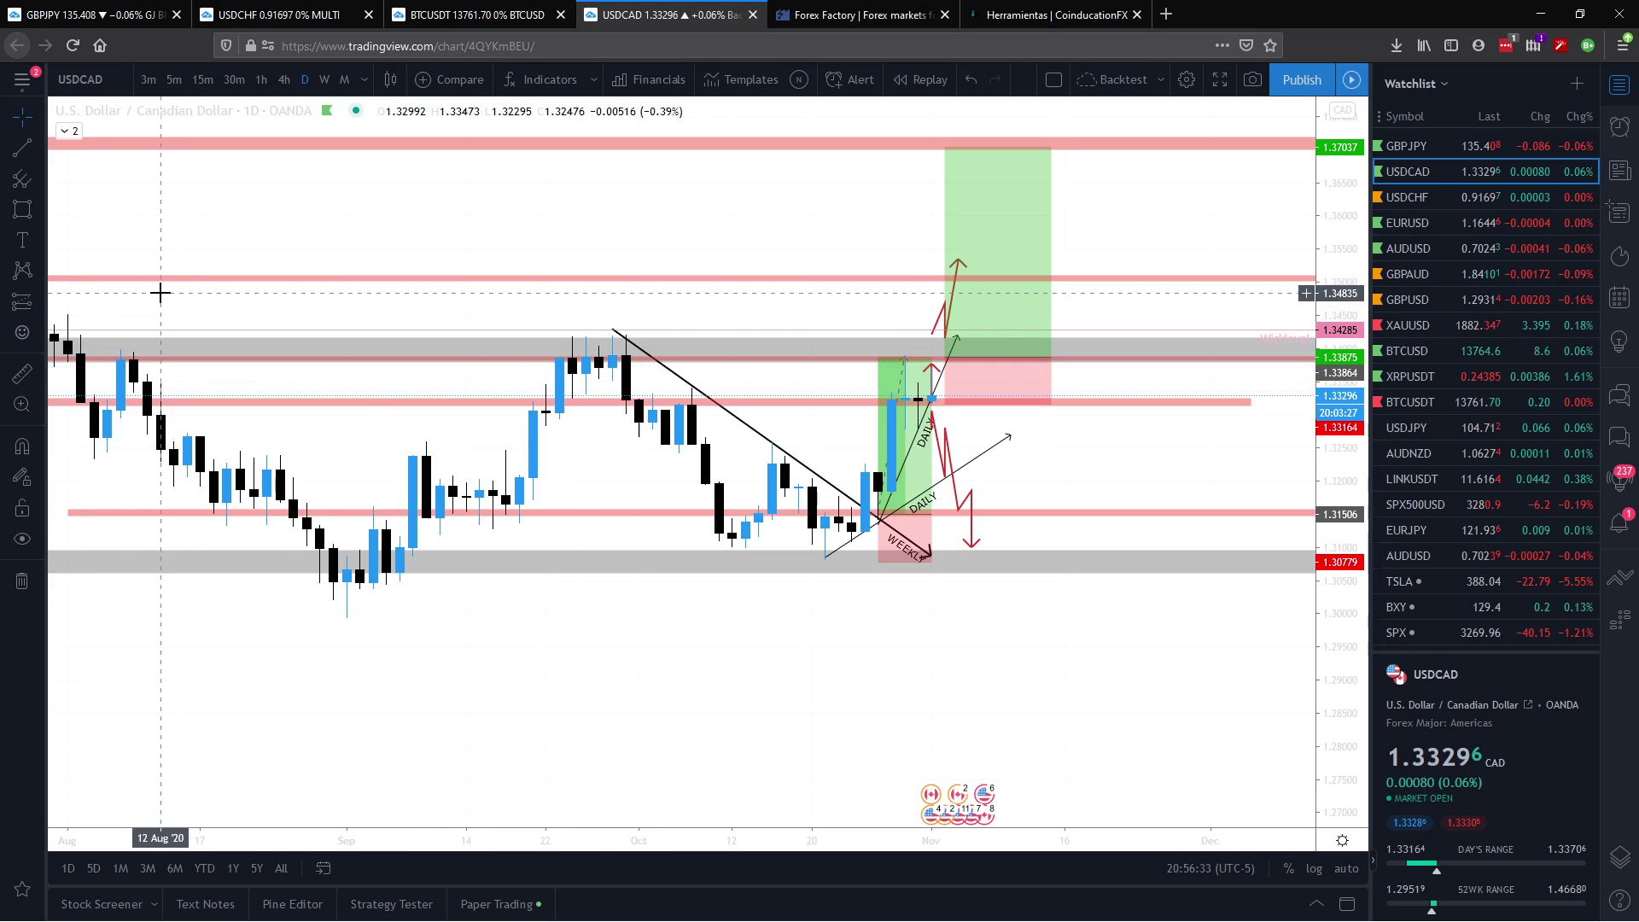
pyautogui.moveTo(798, 264); pyautogui.dragTo(710, 211)
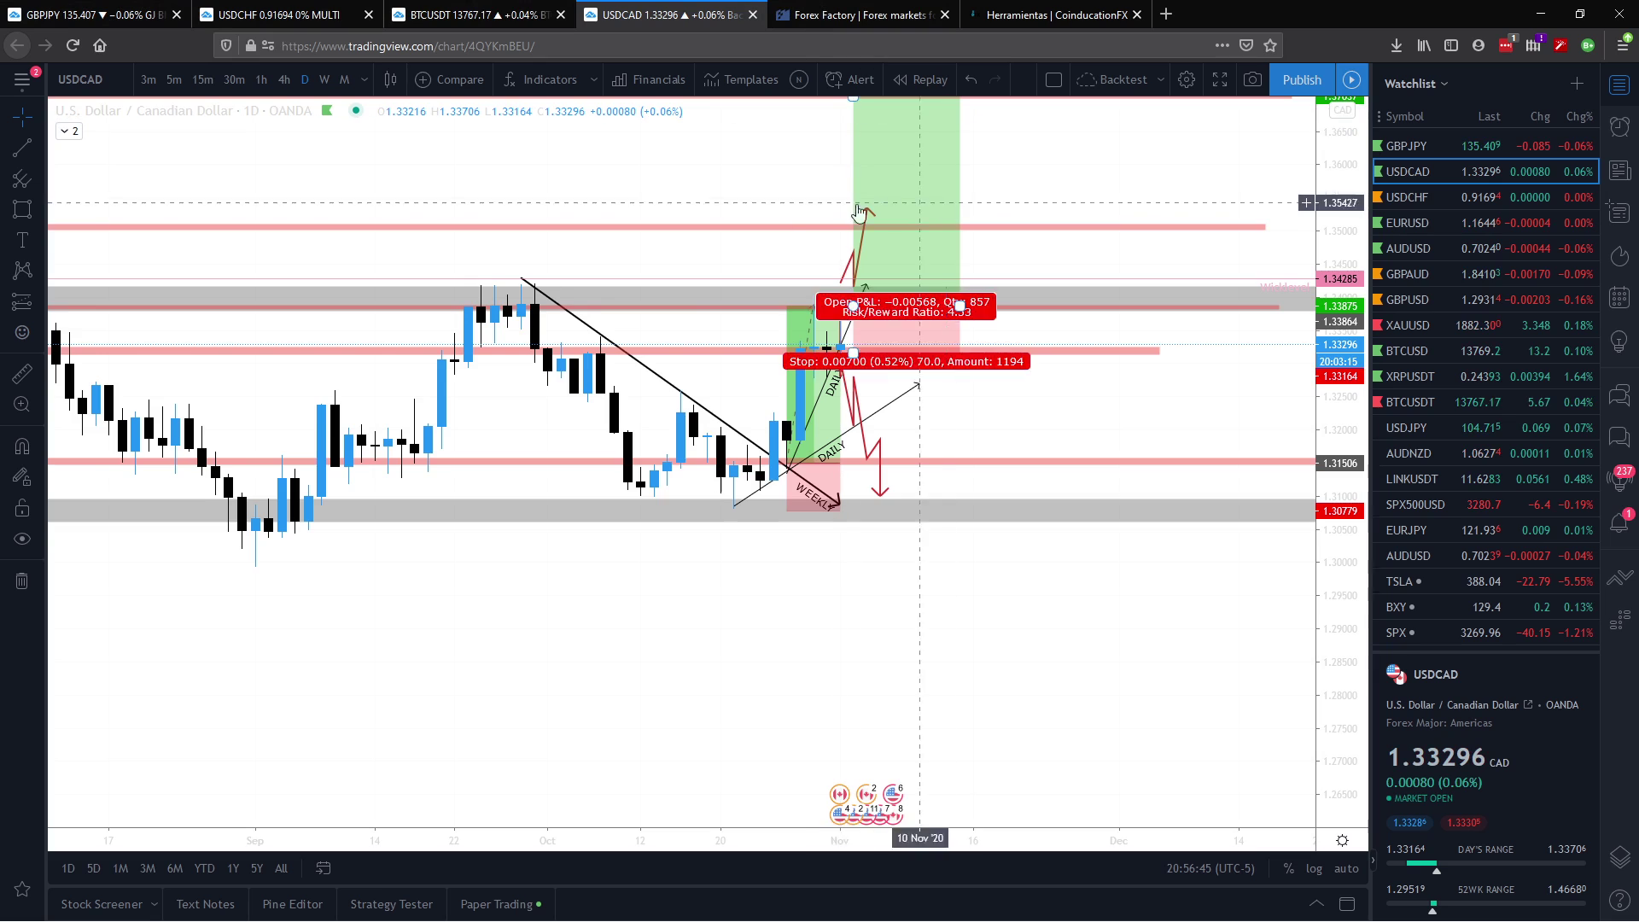
pyautogui.moveTo(681, 193); pyautogui.dragTo(665, 247)
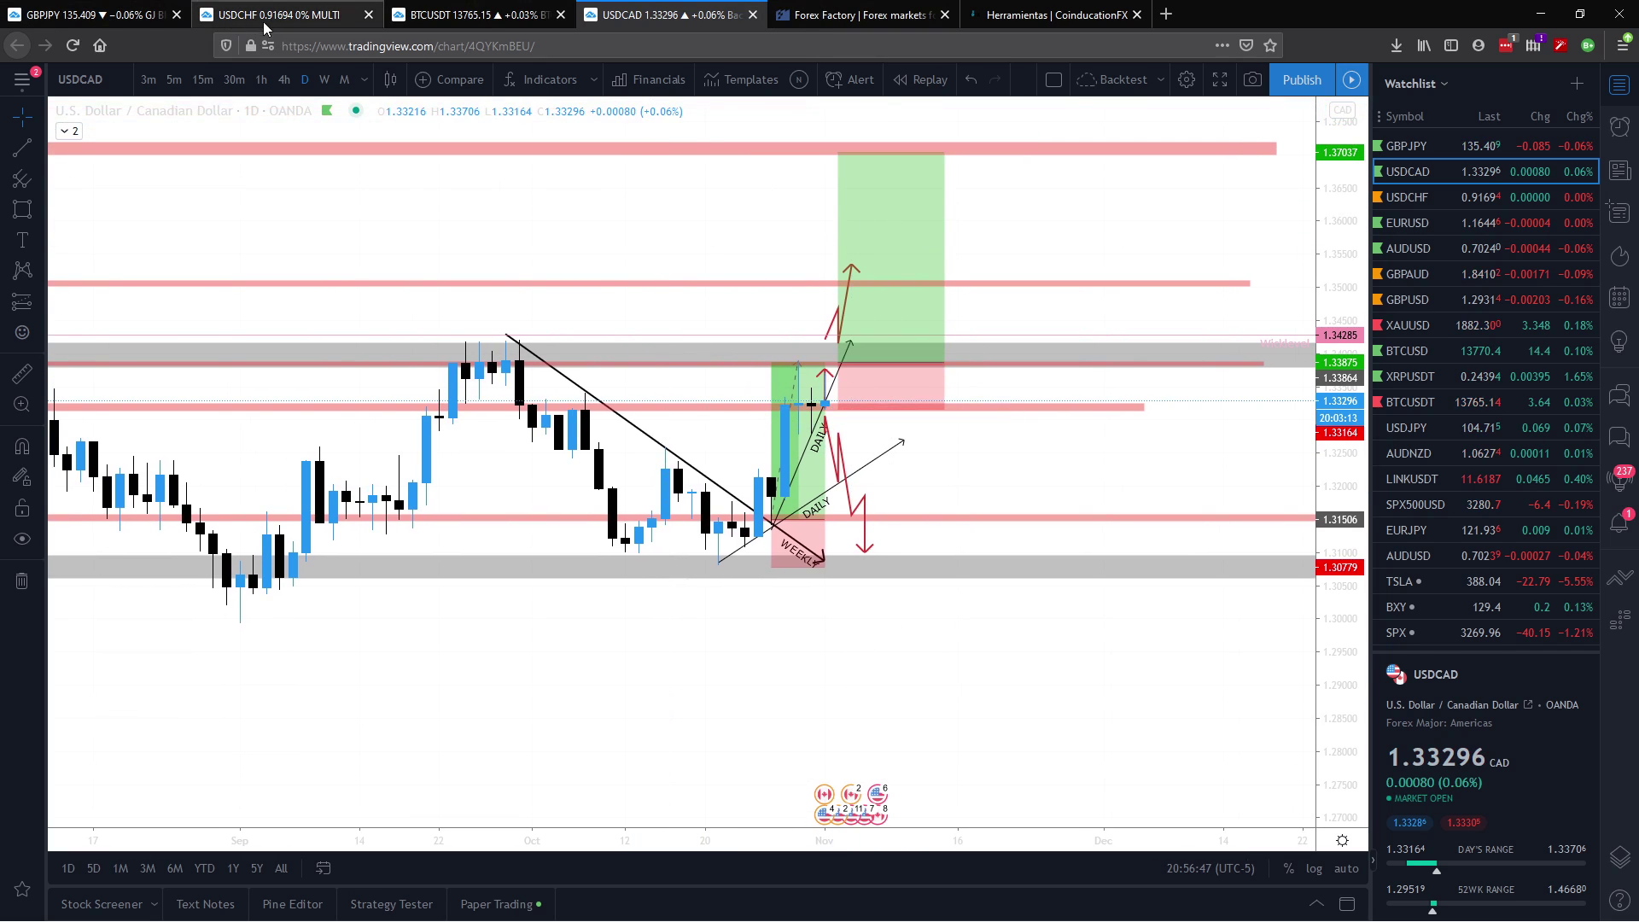
# Step: On the GBPJPY chart, move the long position one bar right to start at the latest candle
pyautogui.click(86, 14)
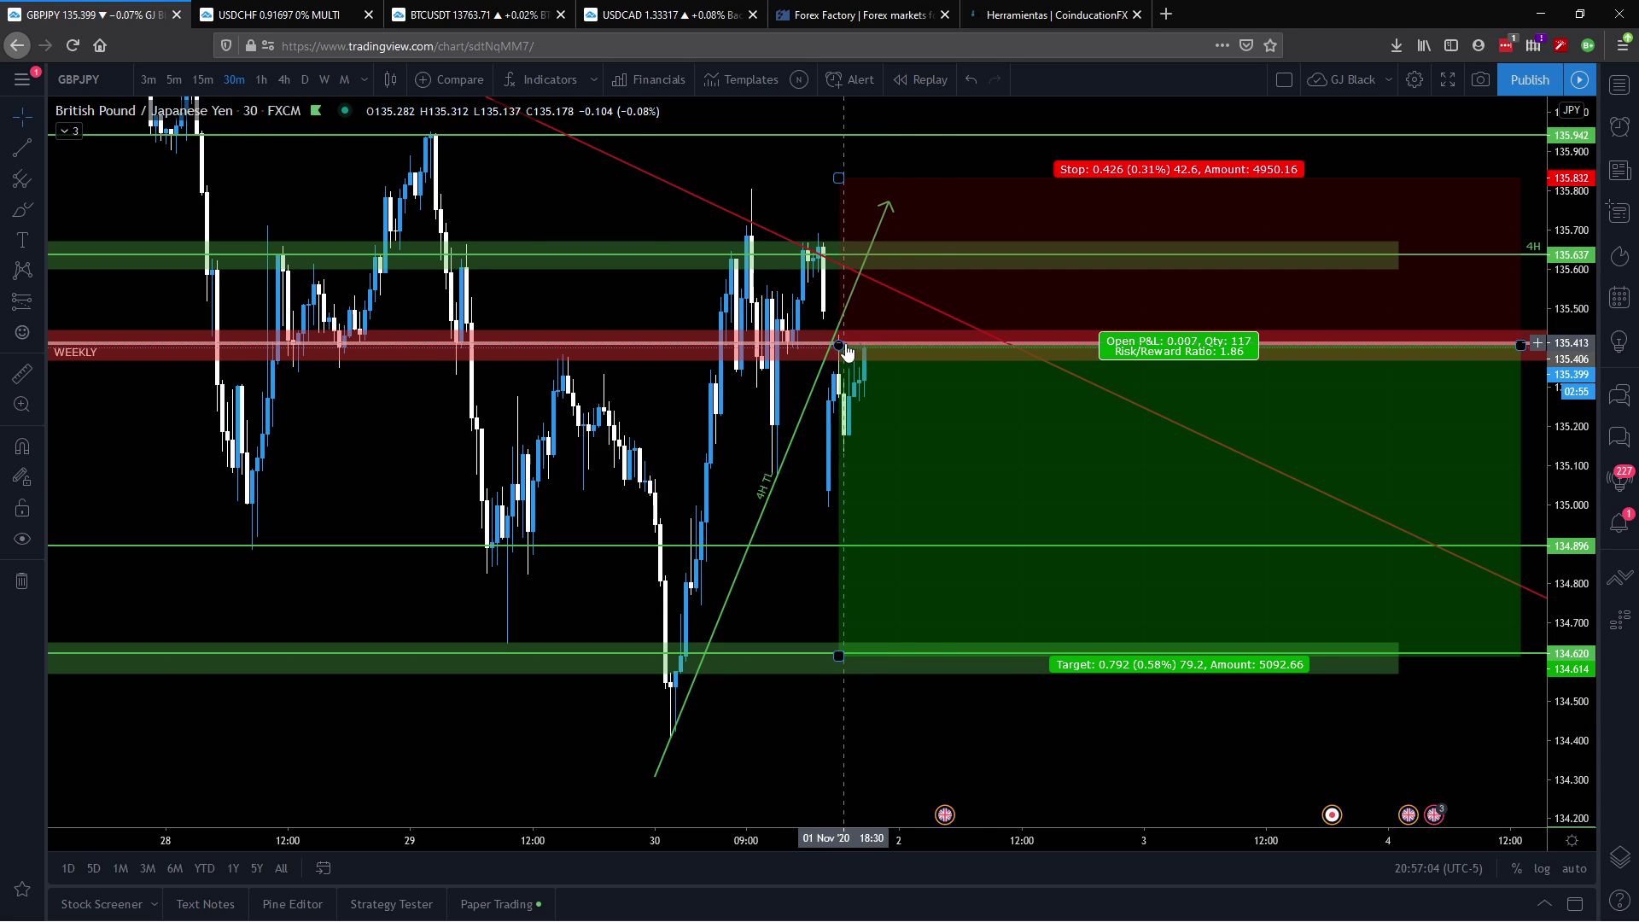
pyautogui.moveTo(599, 296); pyautogui.dragTo(456, 282)
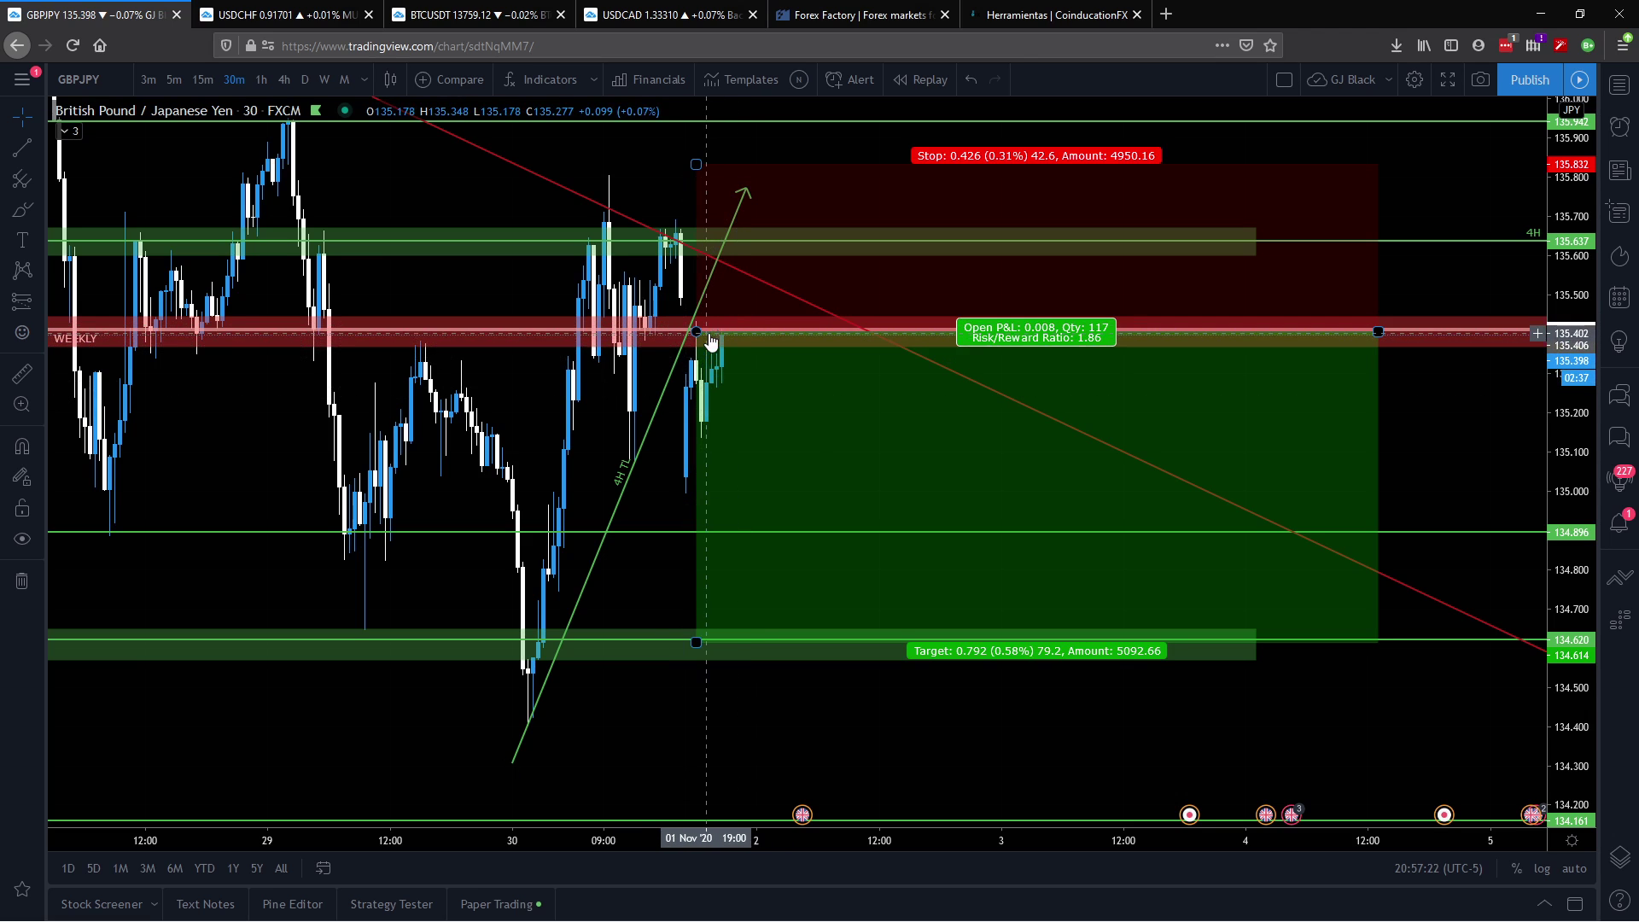
pyautogui.click(444, 332)
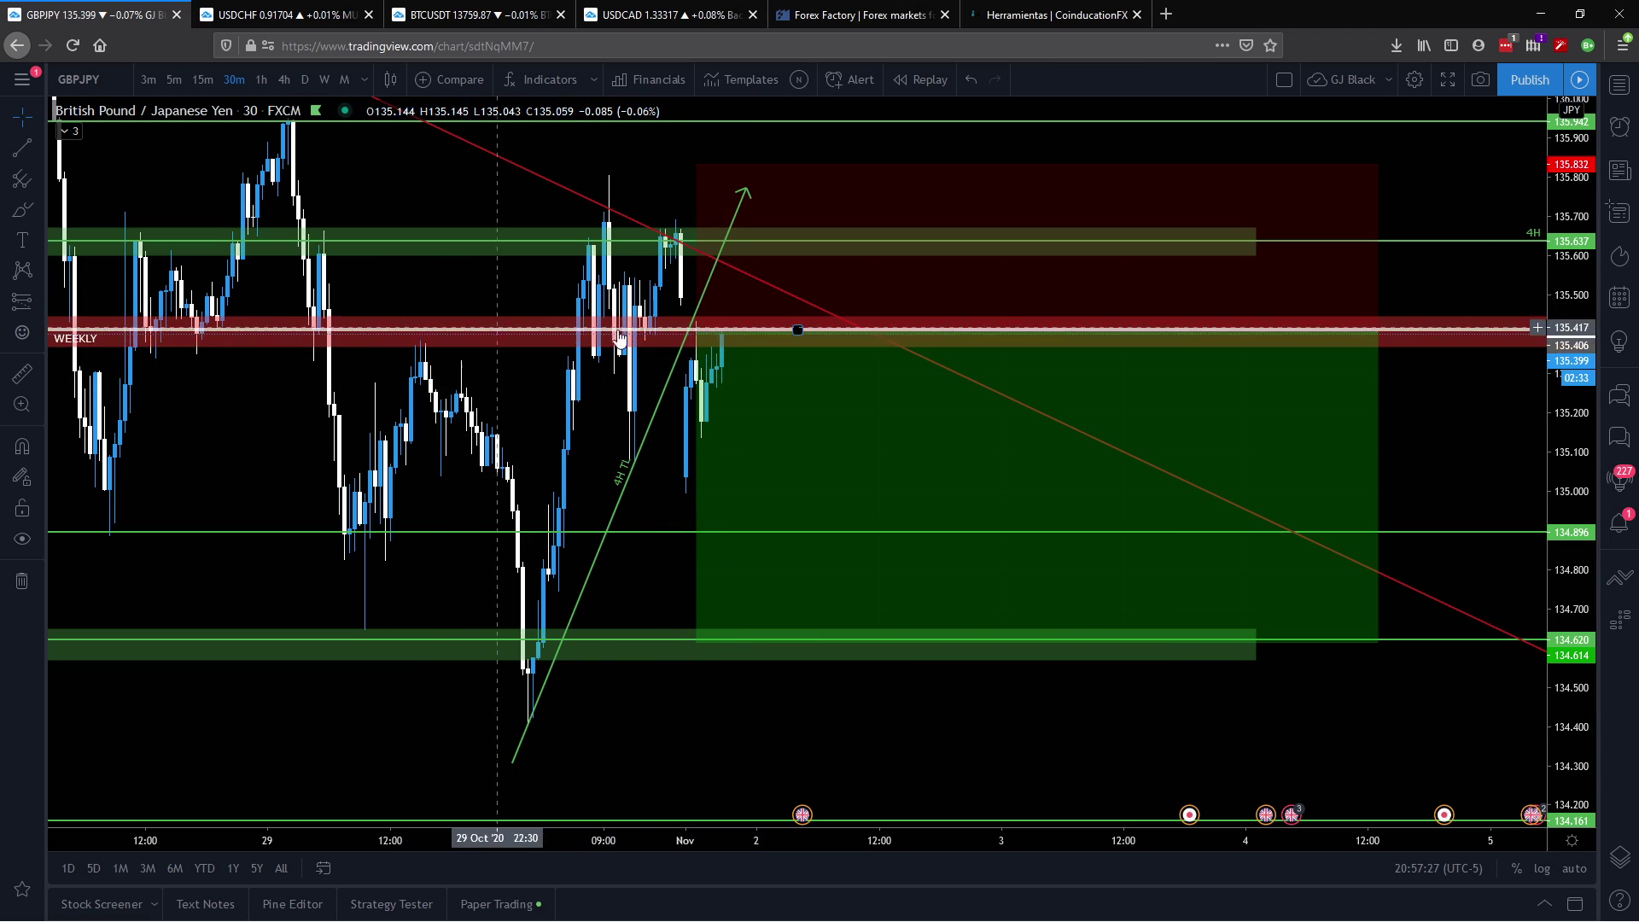
pyautogui.click(752, 350)
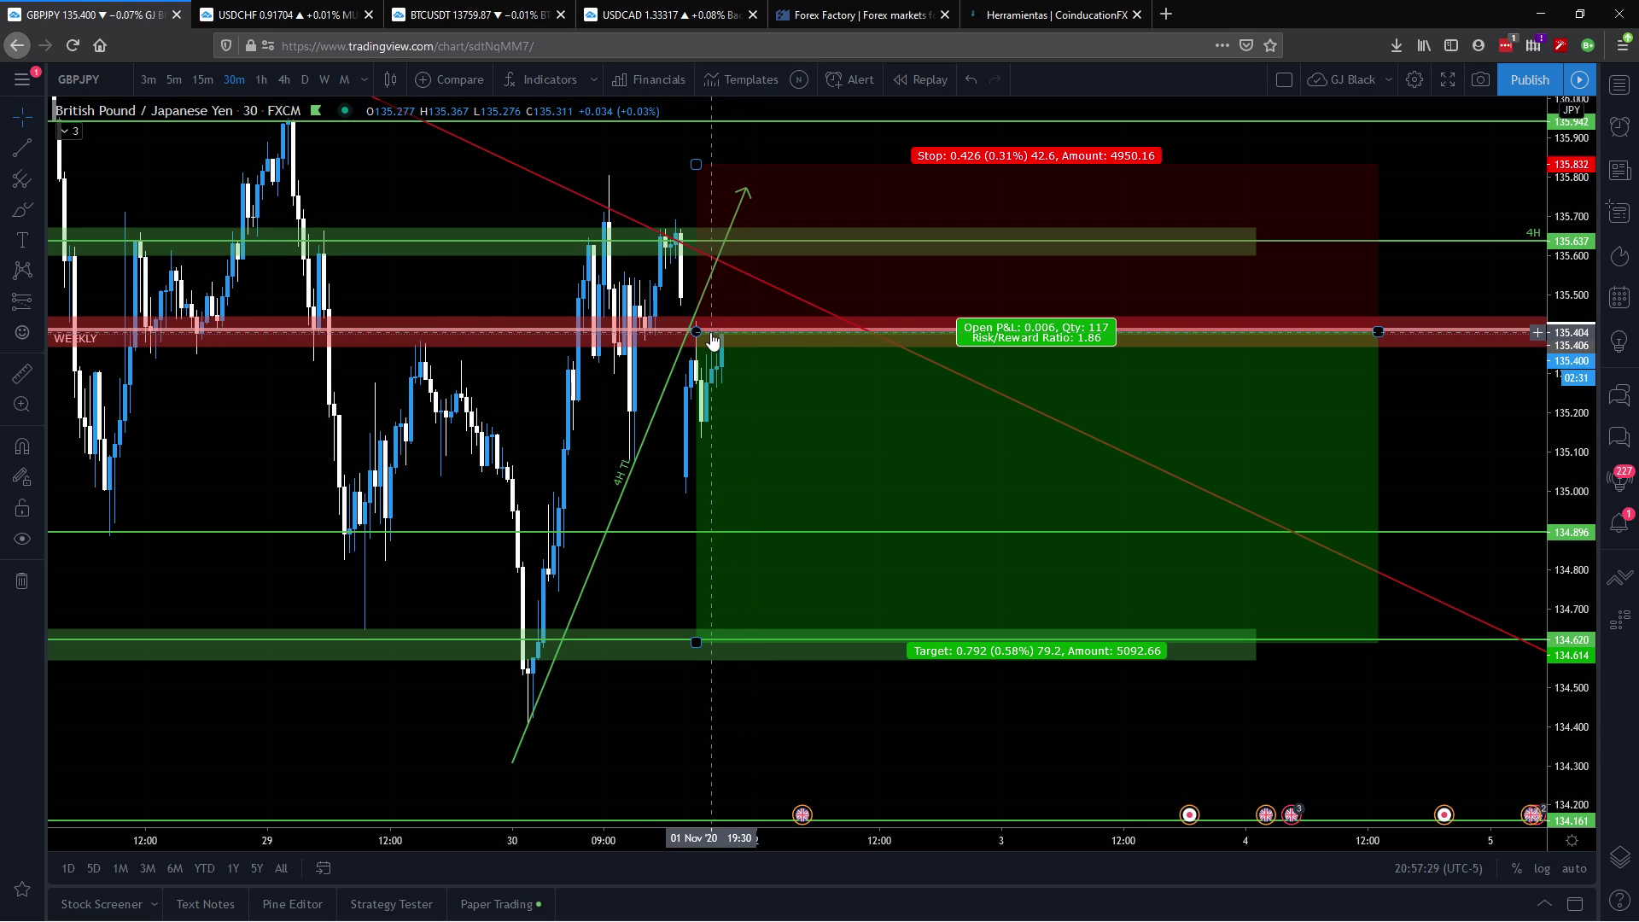
pyautogui.click(720, 321)
pyautogui.moveTo(720, 321); pyautogui.dragTo(727, 310)
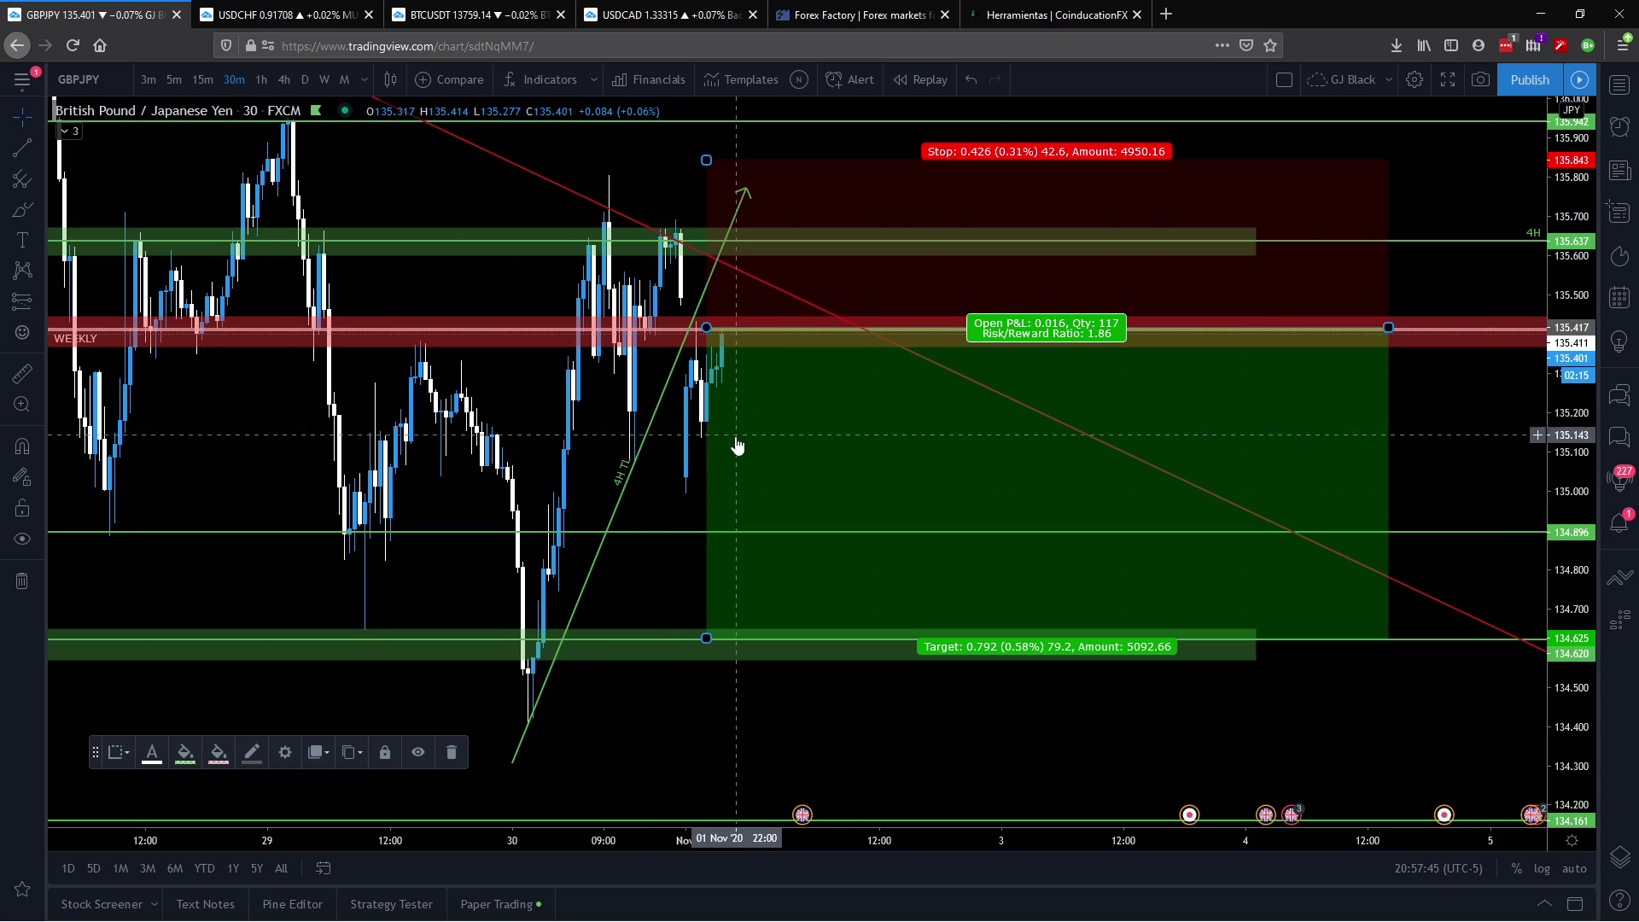
# Step: Return to the USDCAD daily tab and stretch the price and time axes around recent candles
pyautogui.click(282, 14)
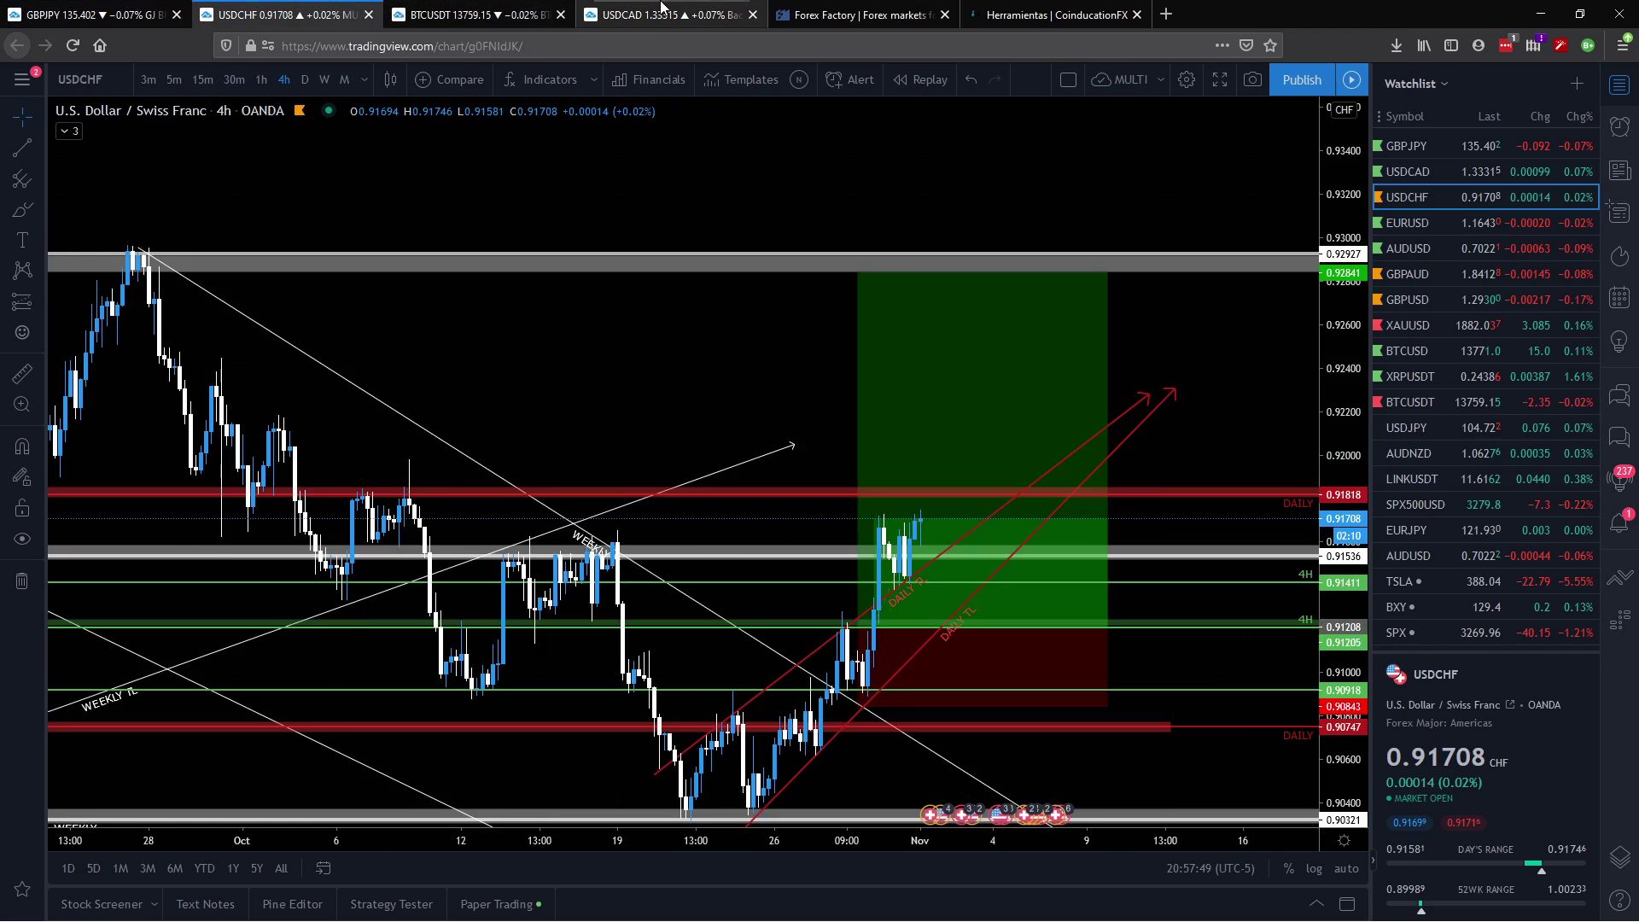
pyautogui.click(666, 14)
pyautogui.click(429, 6)
pyautogui.click(303, 7)
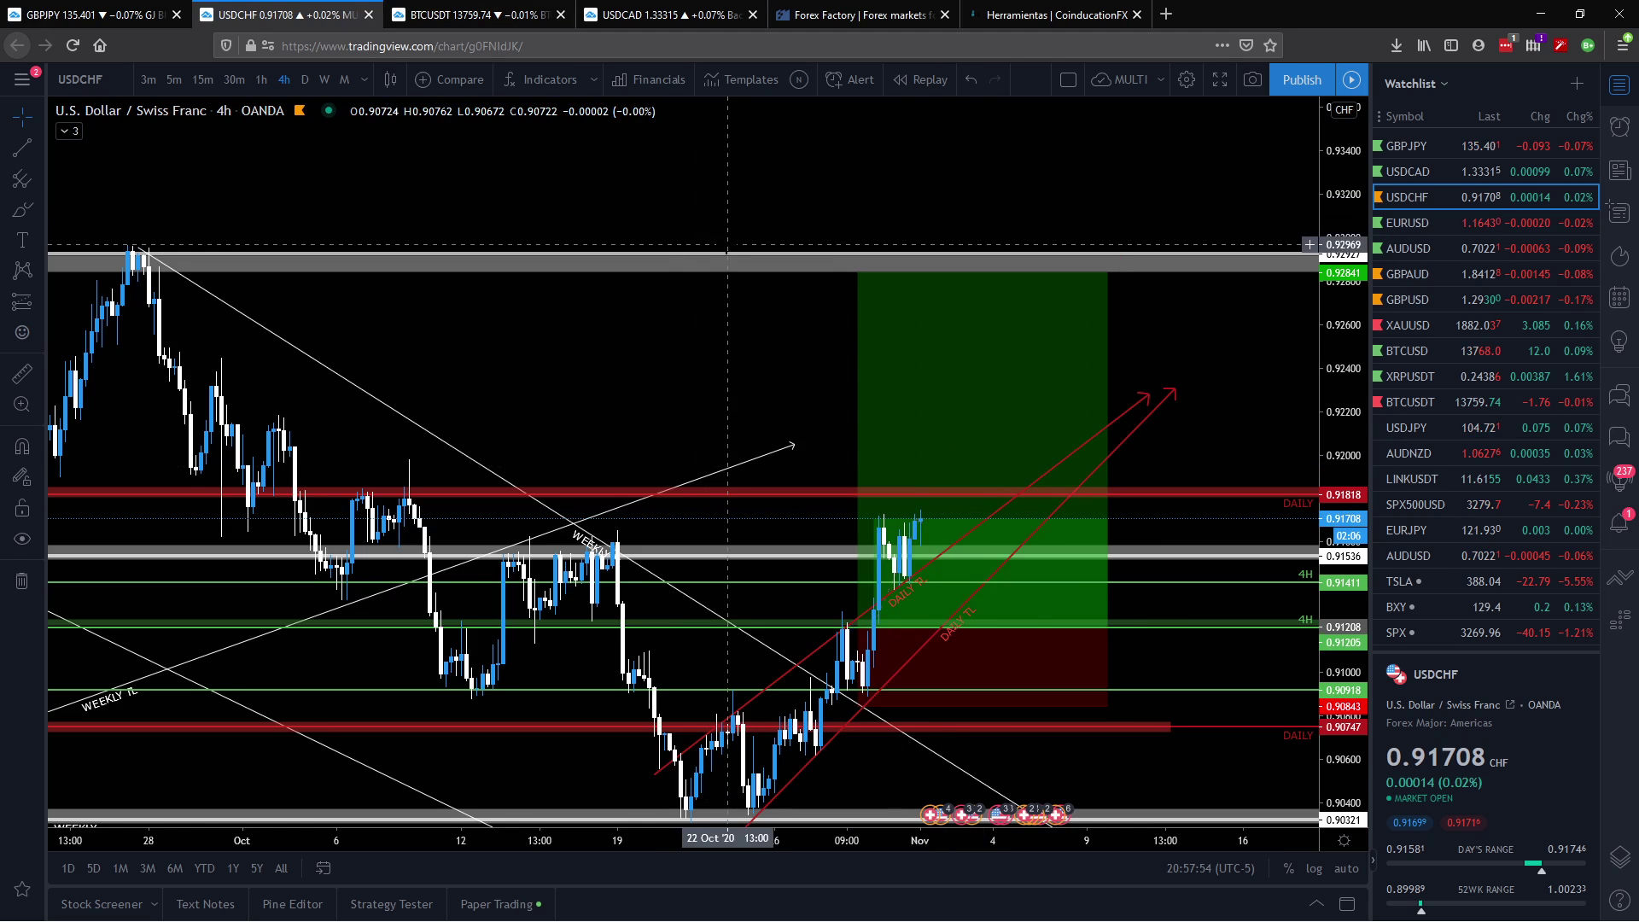
pyautogui.click(428, 8)
pyautogui.click(671, 7)
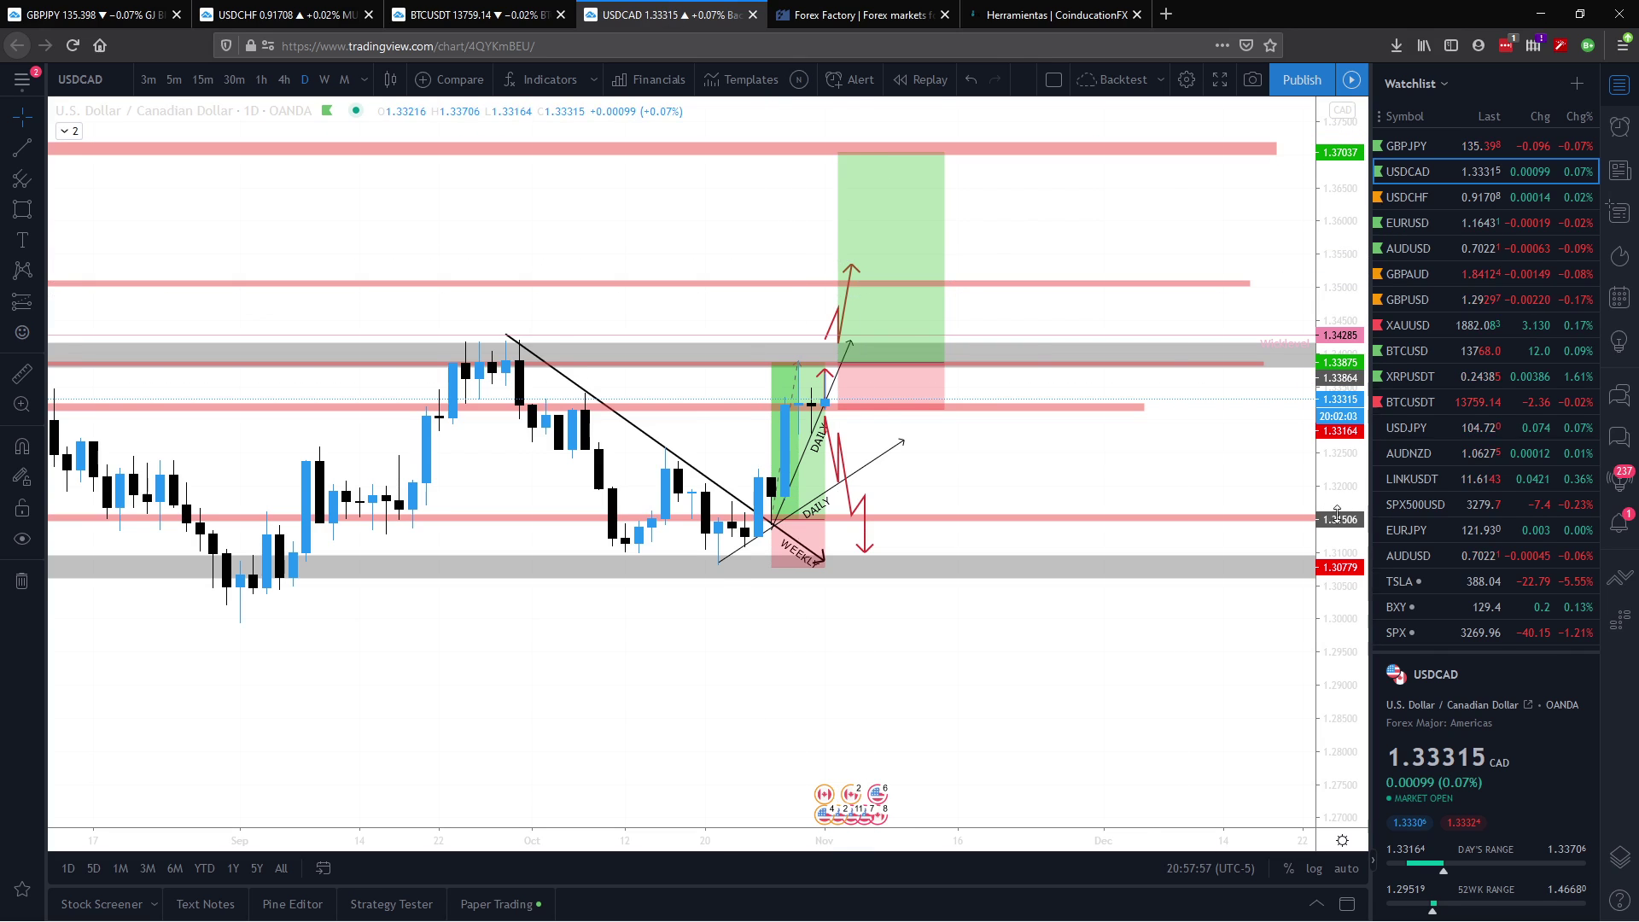
pyautogui.moveTo(1349, 492); pyautogui.dragTo(1347, 329)
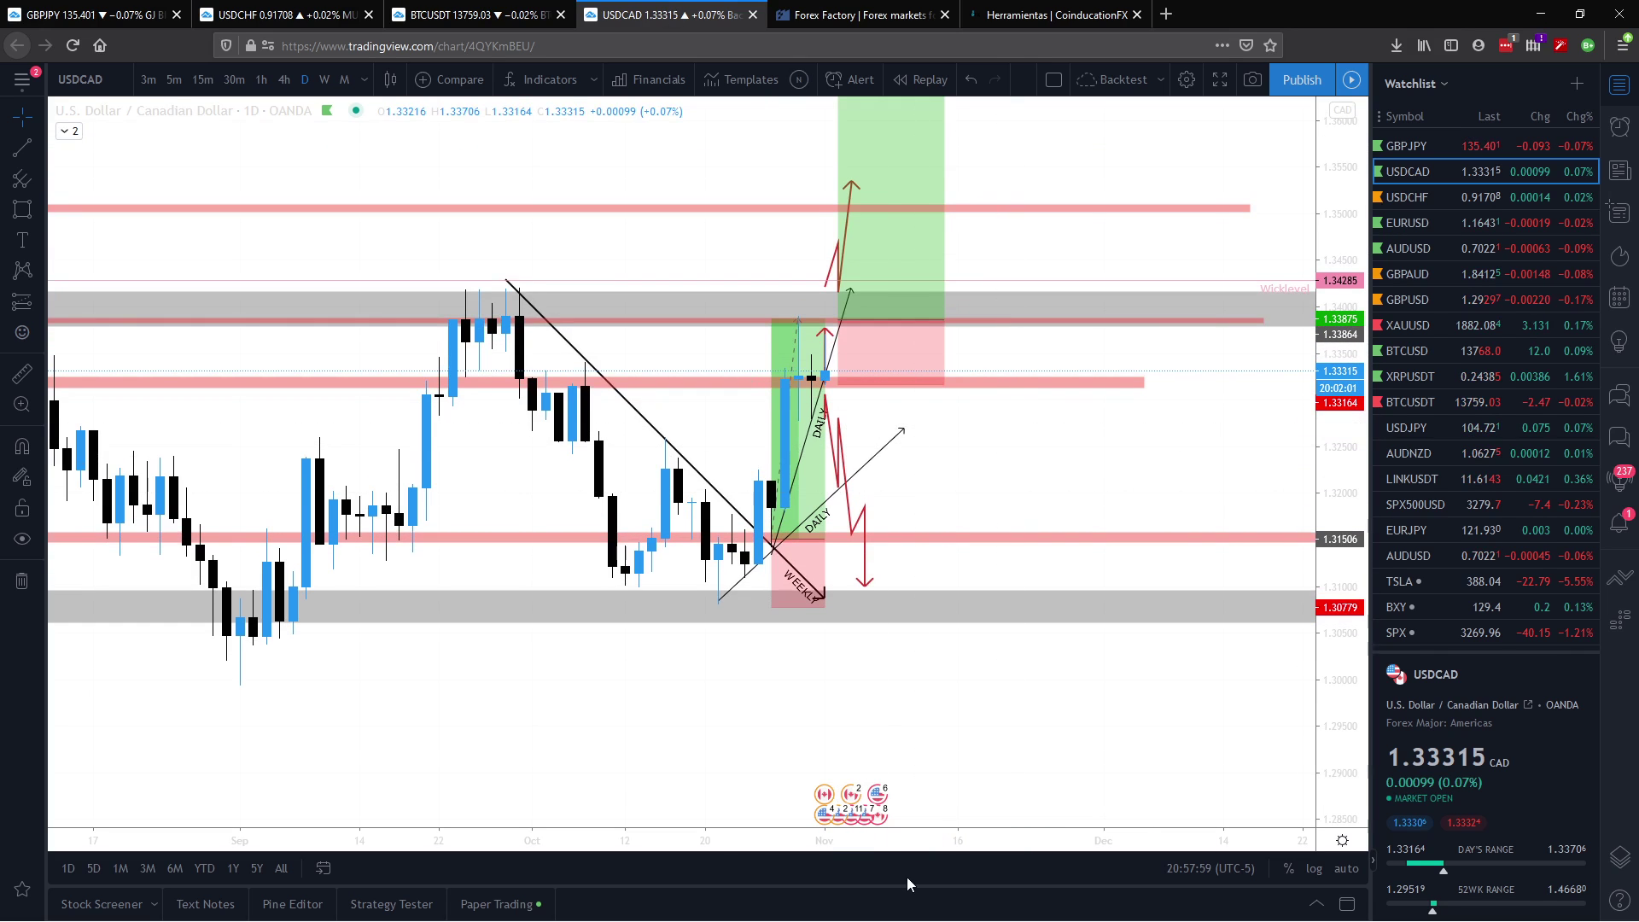
pyautogui.moveTo(857, 842); pyautogui.dragTo(1008, 842)
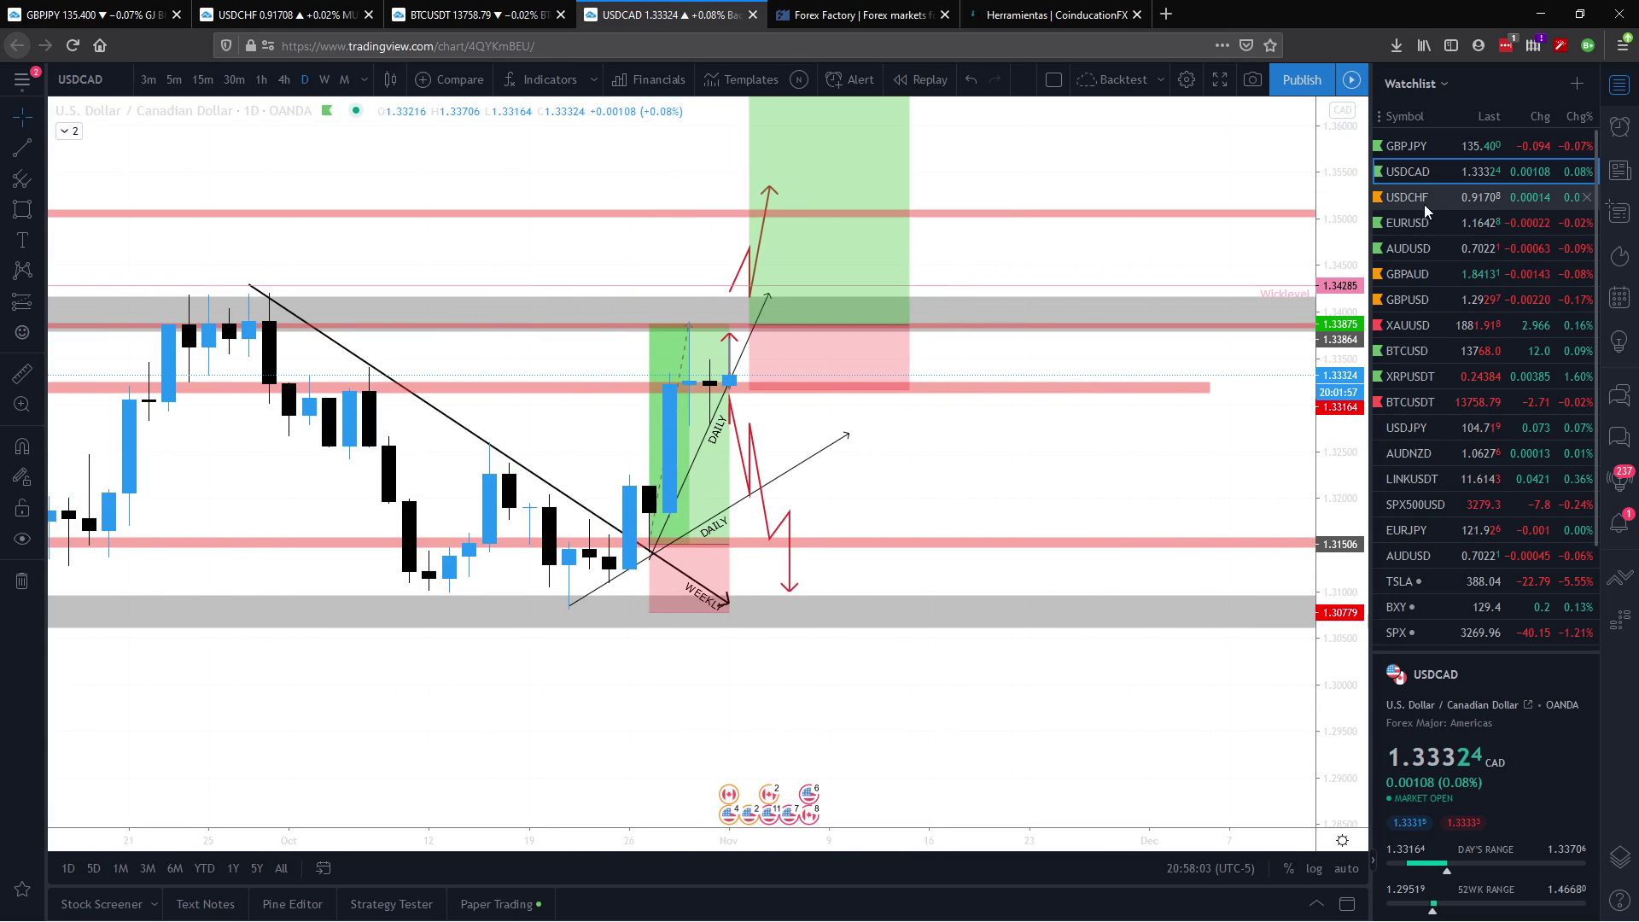
# Step: Load USDCHF from the watchlist, then show the marked-up USDCHF 4-hour tab's lower levels
pyautogui.click(1426, 201)
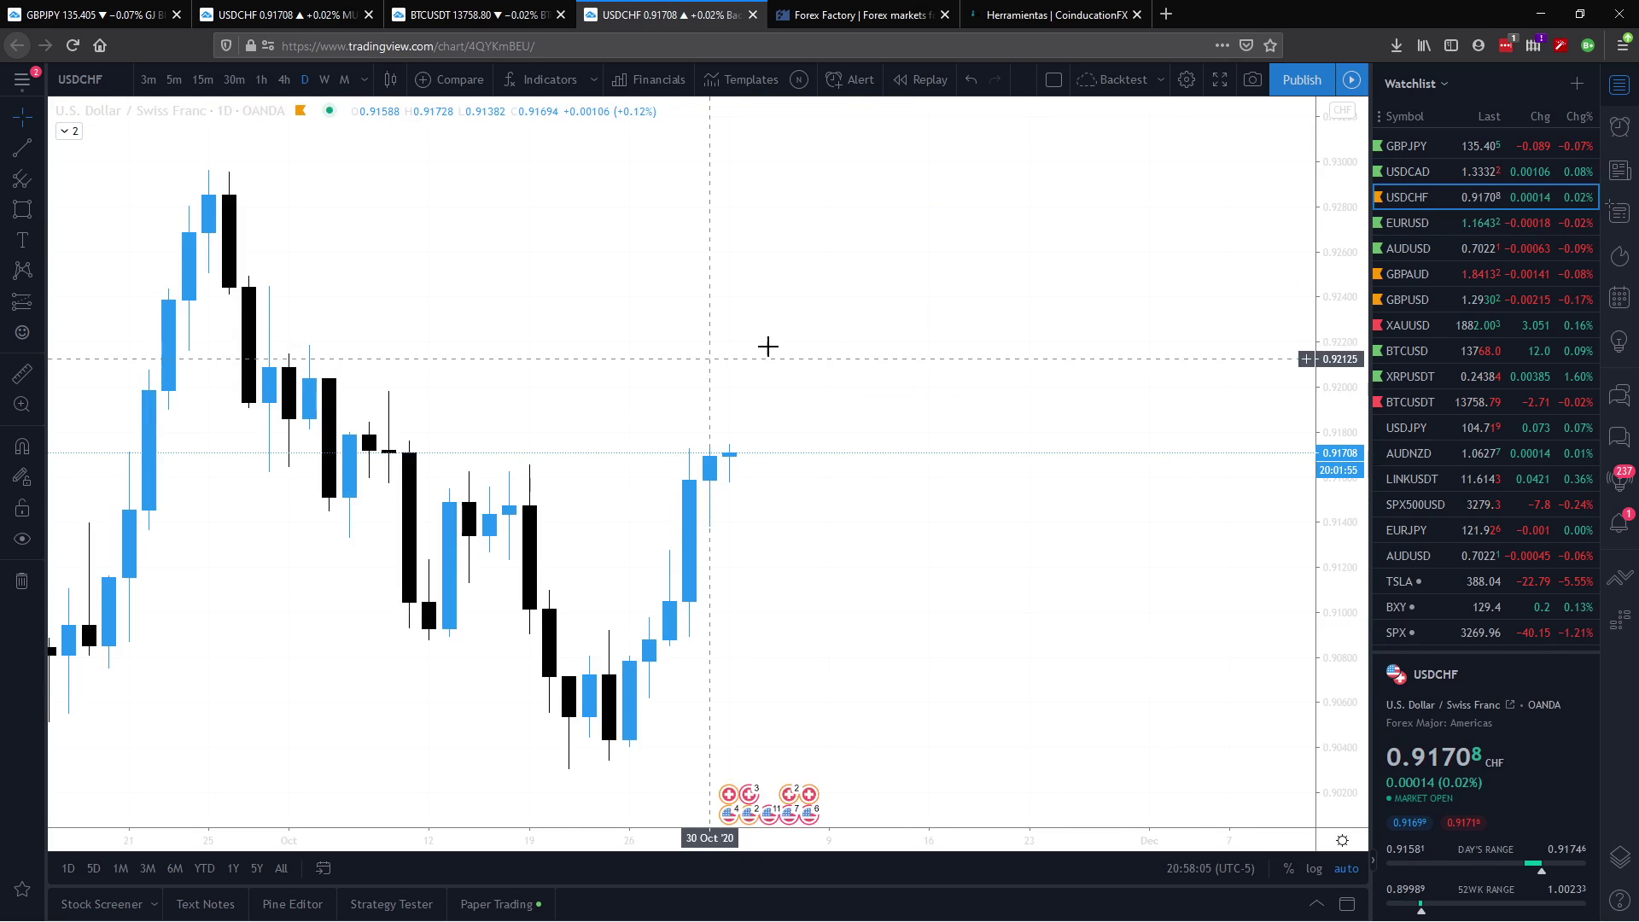
pyautogui.moveTo(765, 347); pyautogui.dragTo(1106, 363)
pyautogui.moveTo(1356, 288); pyautogui.dragTo(1356, 324)
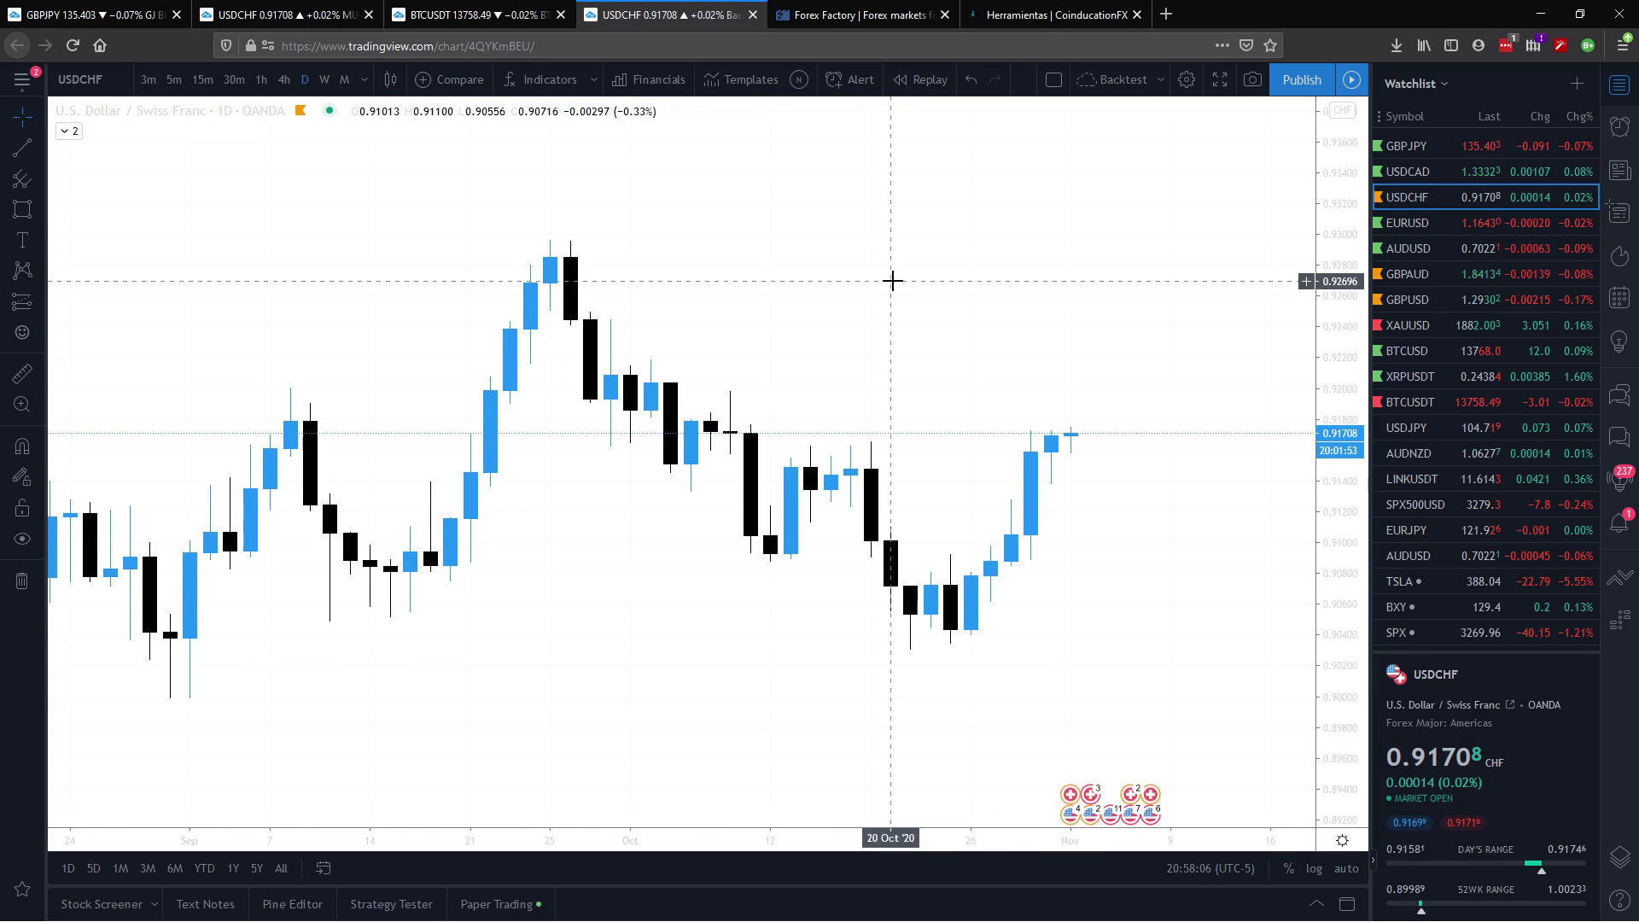
pyautogui.moveTo(719, 256); pyautogui.dragTo(695, 257)
pyautogui.click(290, 14)
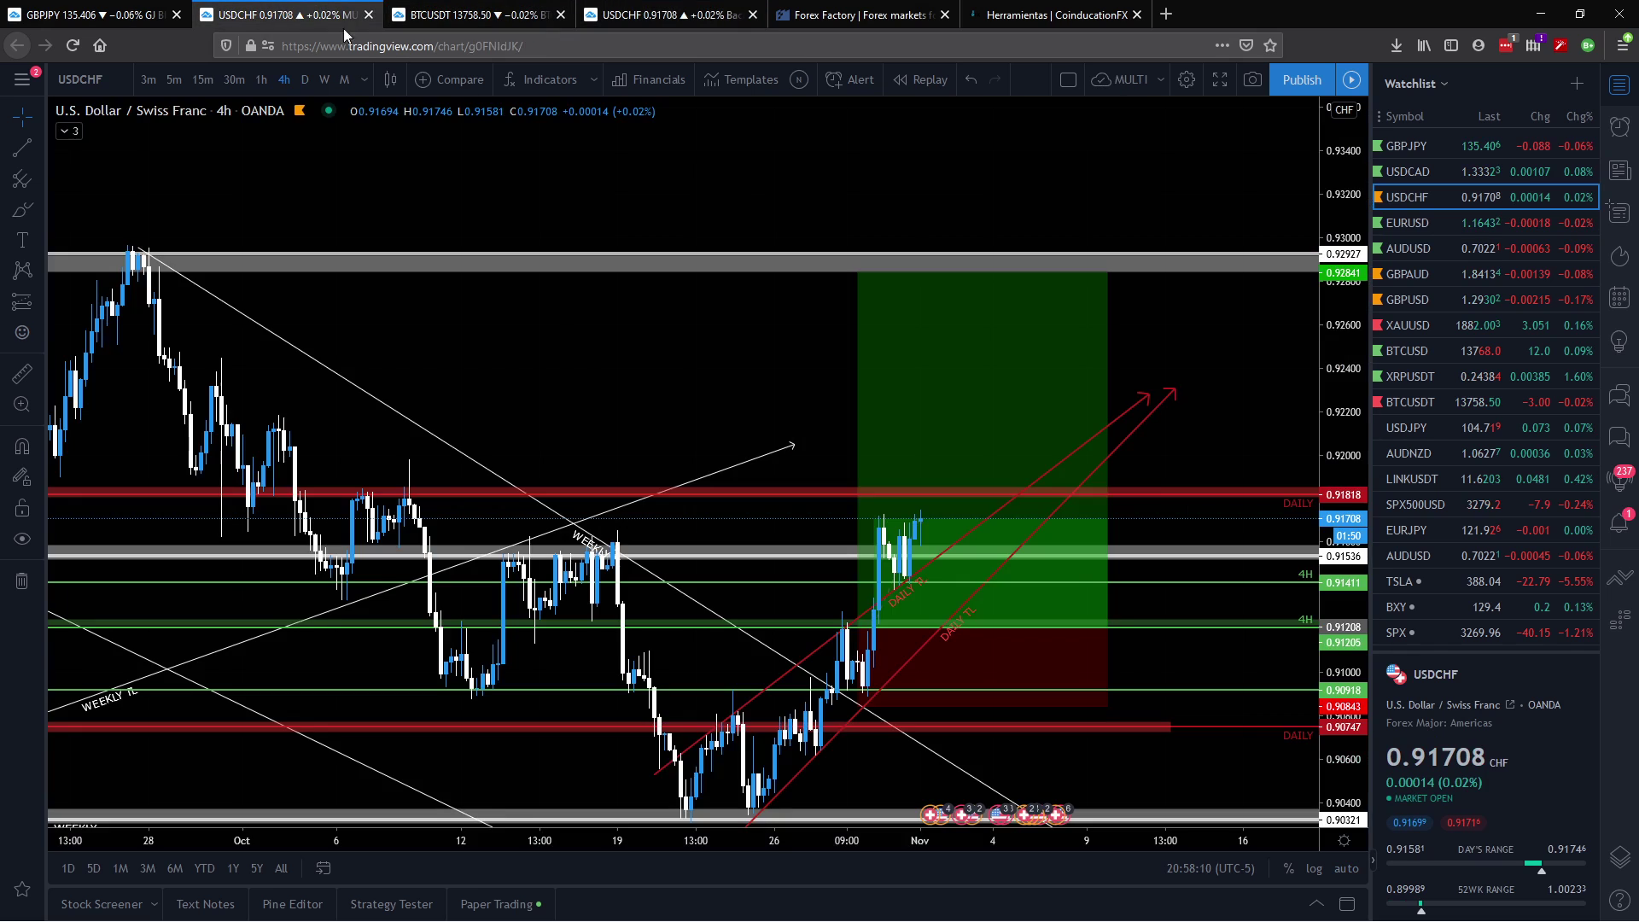
pyautogui.moveTo(678, 327); pyautogui.dragTo(641, 173)
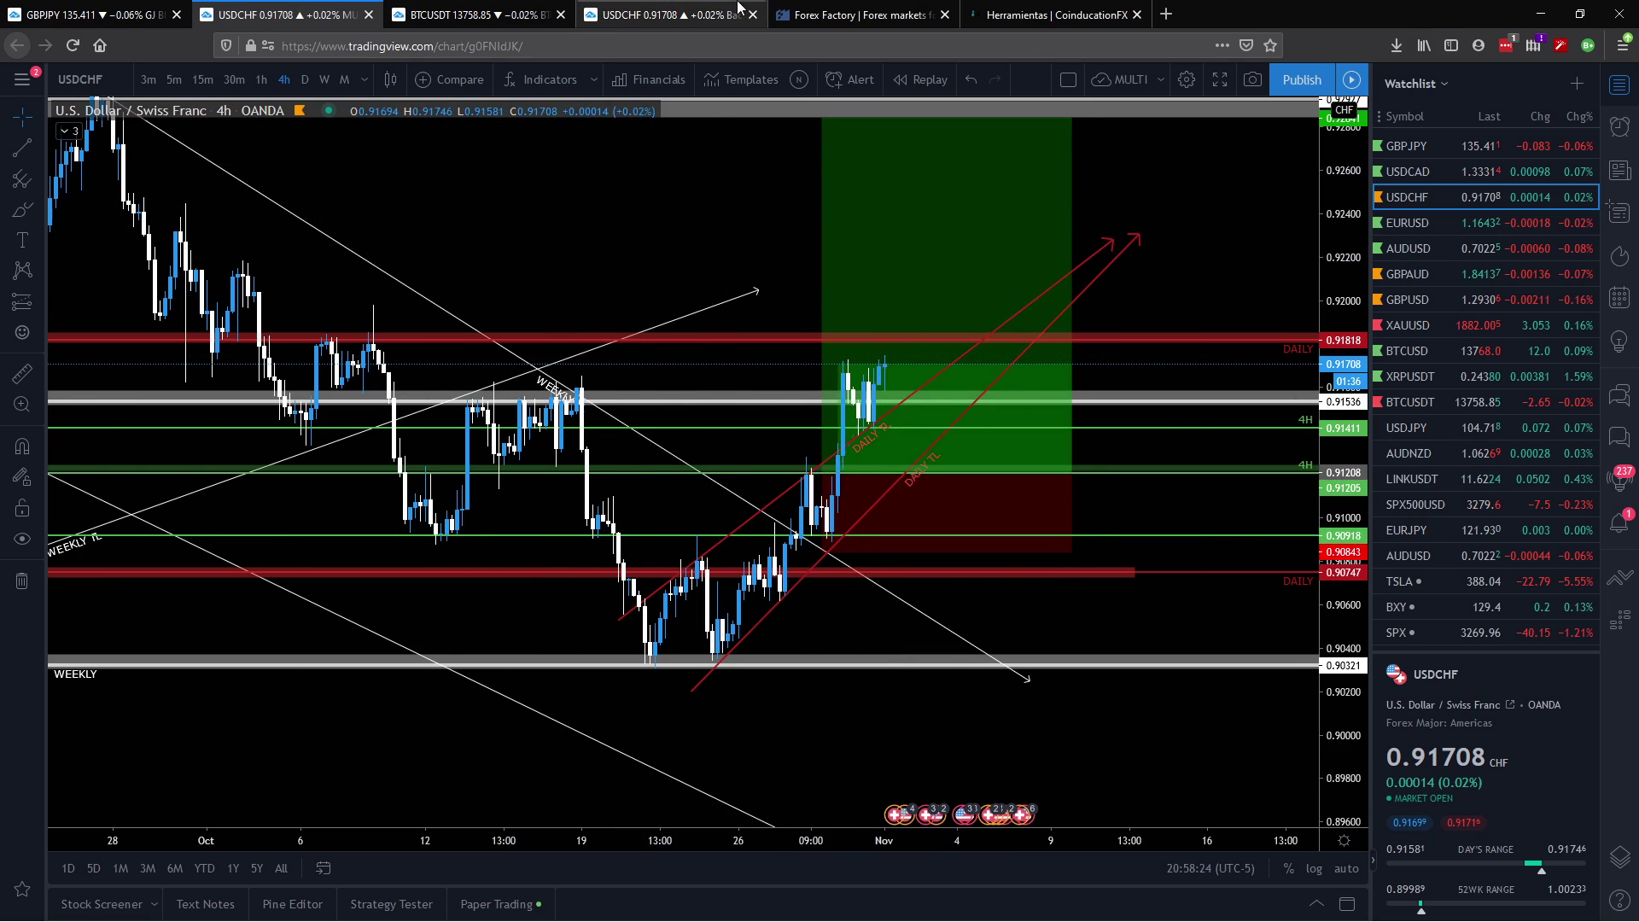
# Step: Switch the USDCHF chart to monthly candles and zoom out to show years of history
pyautogui.click(675, 15)
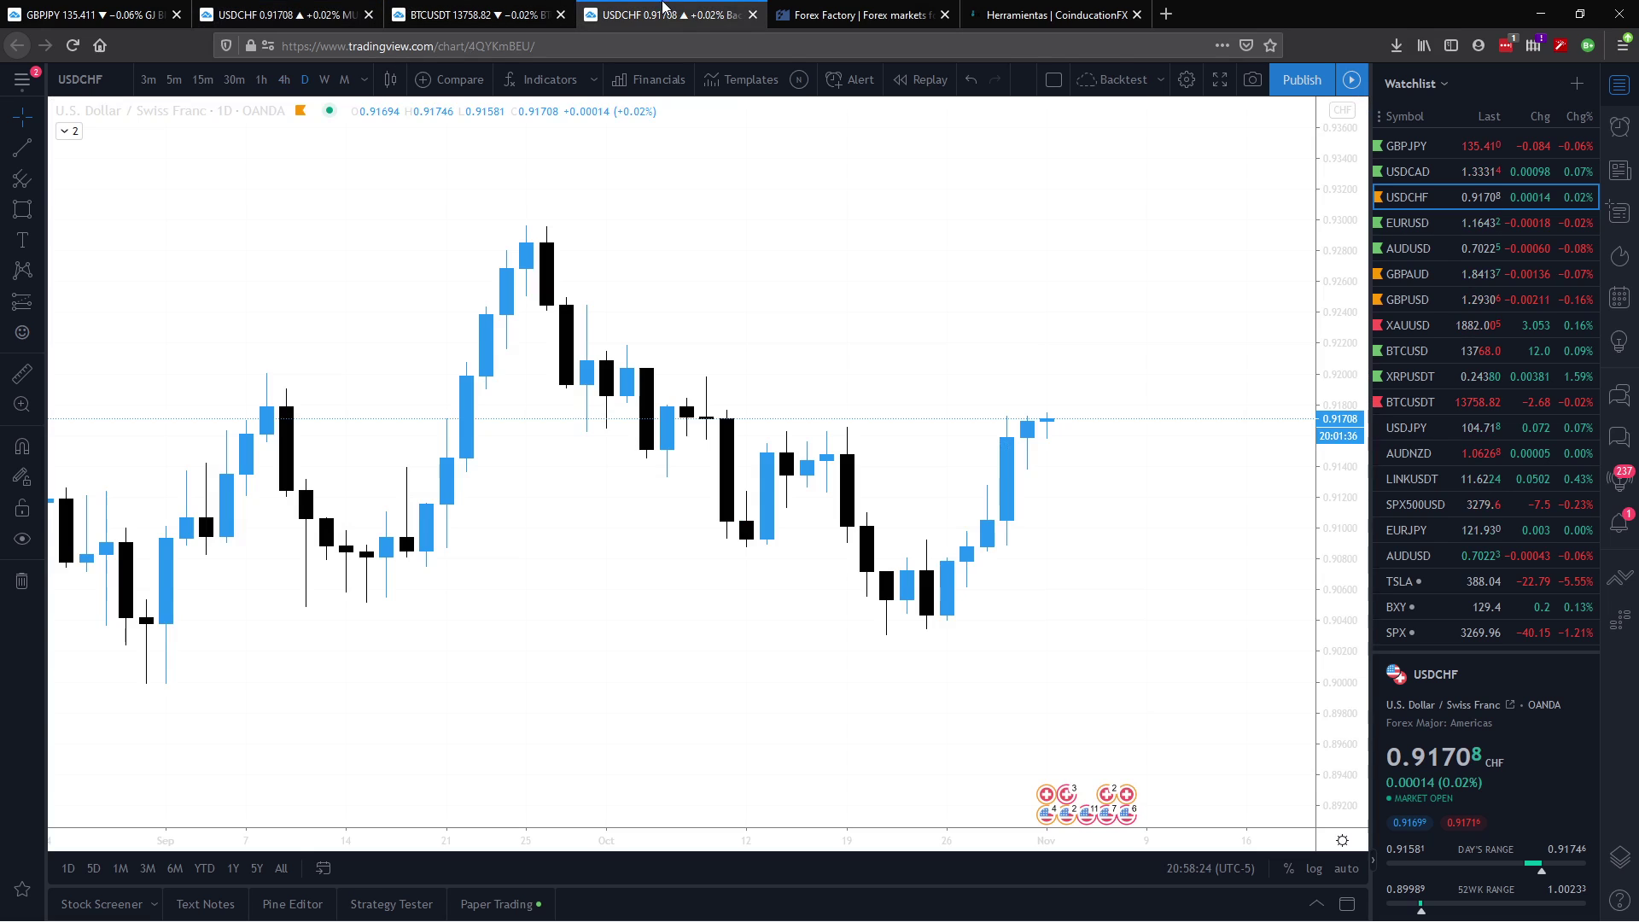
pyautogui.click(342, 80)
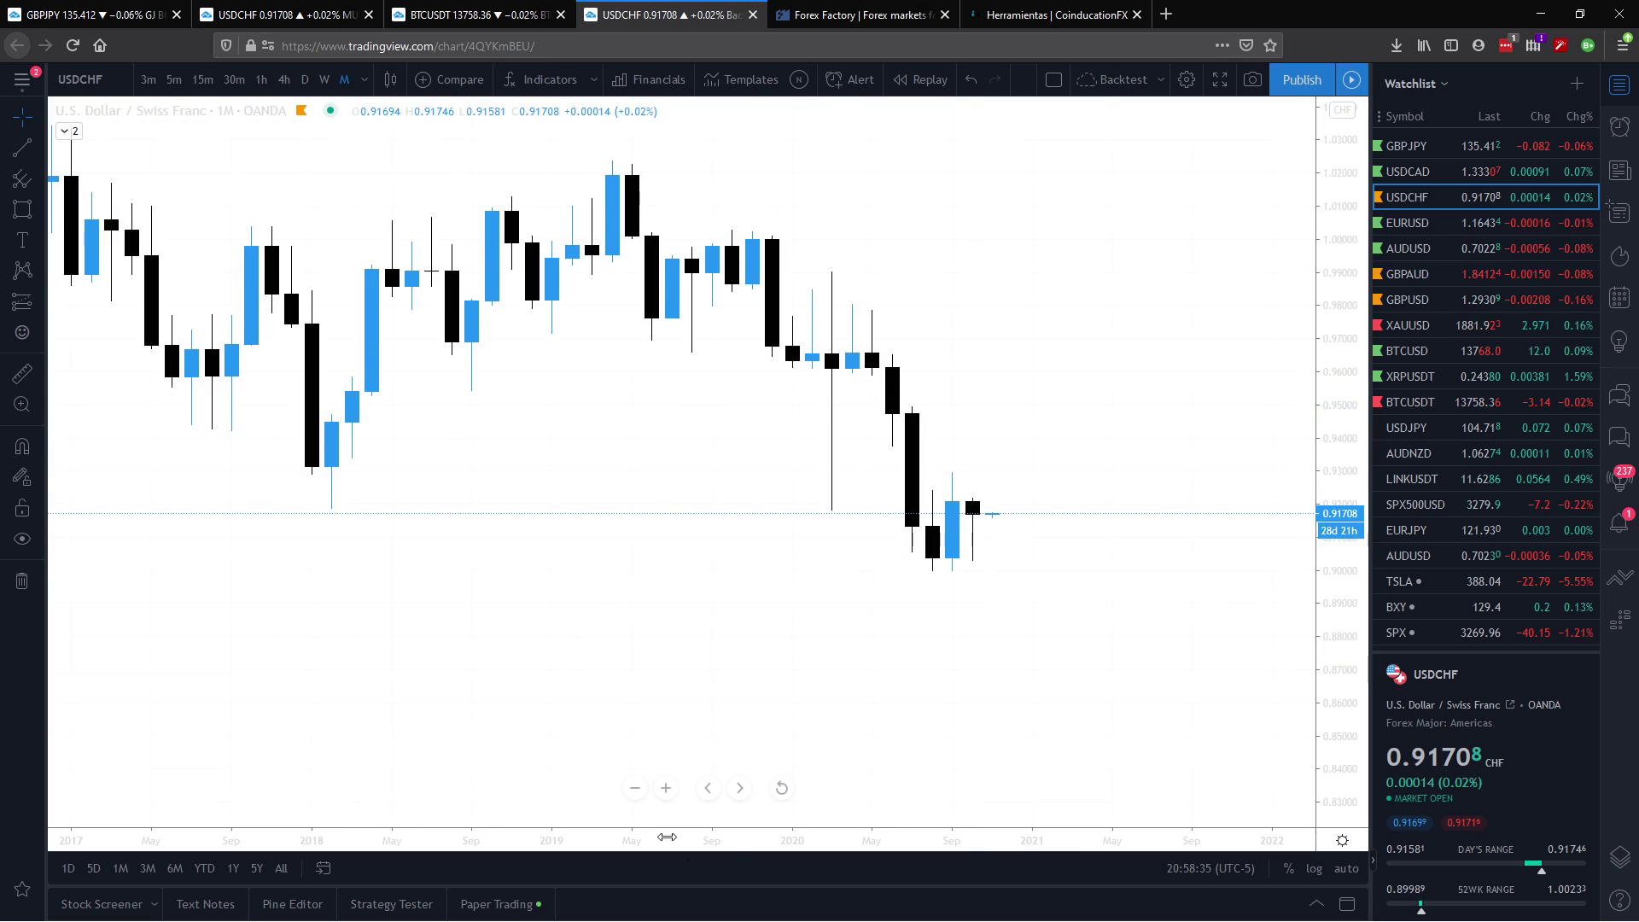
pyautogui.scroll(-5, 667, 836)
pyautogui.moveTo(1010, 623); pyautogui.dragTo(868, 512)
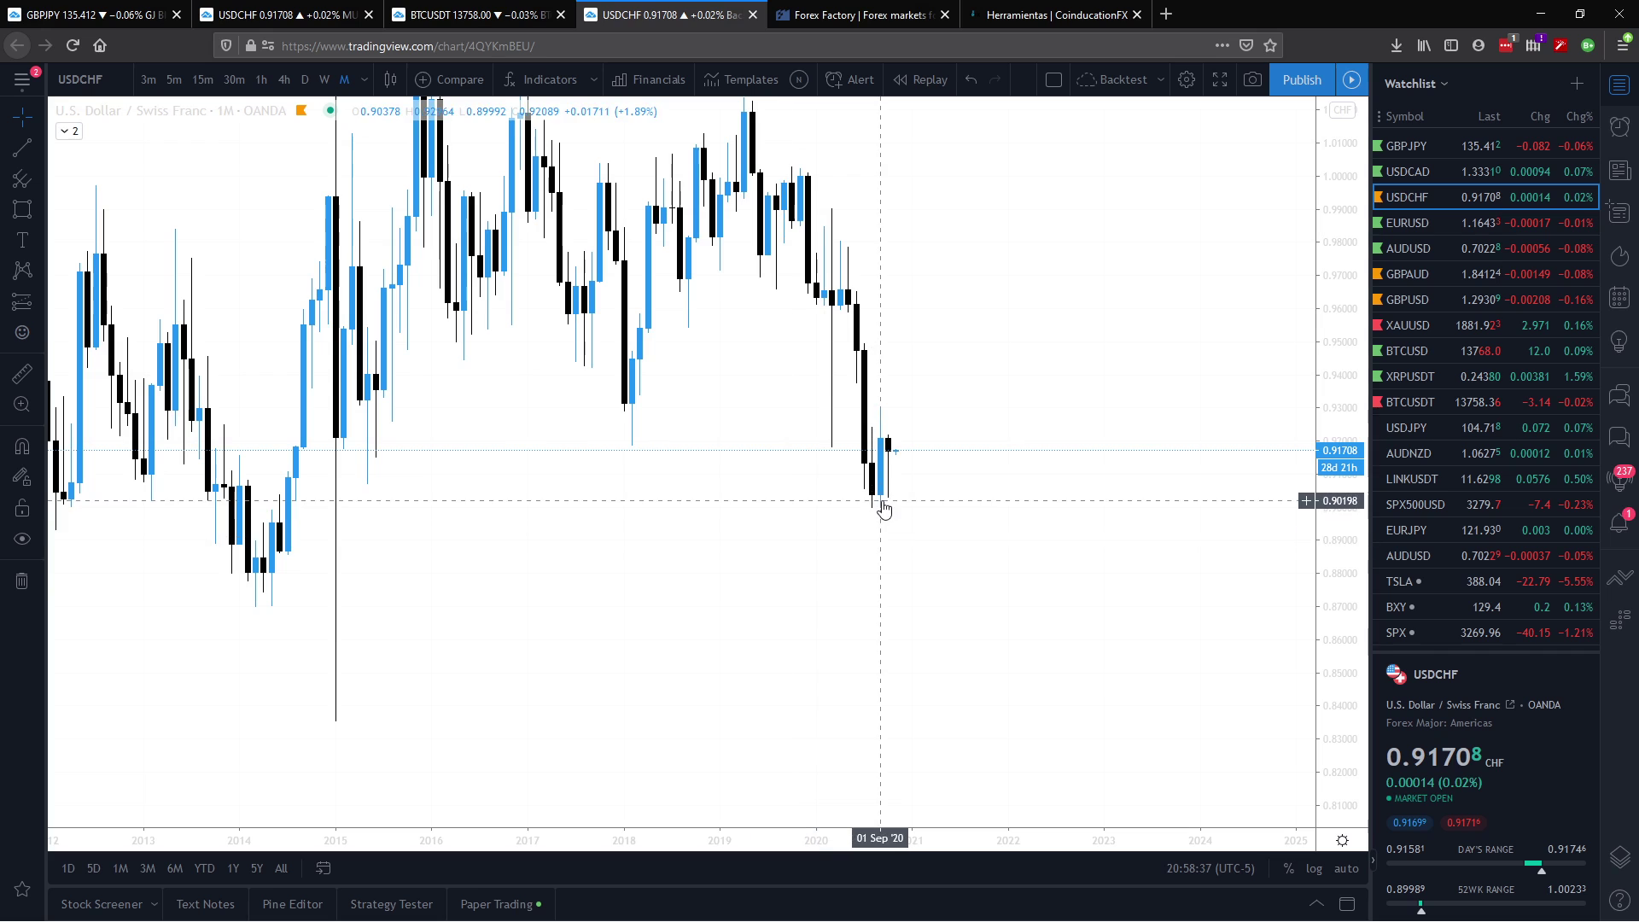
# Step: Draw a pink zone across the 0.90 lows, extending its left edge slightly
pyautogui.click(21, 209)
pyautogui.moveTo(1100, 493); pyautogui.dragTo(65, 498)
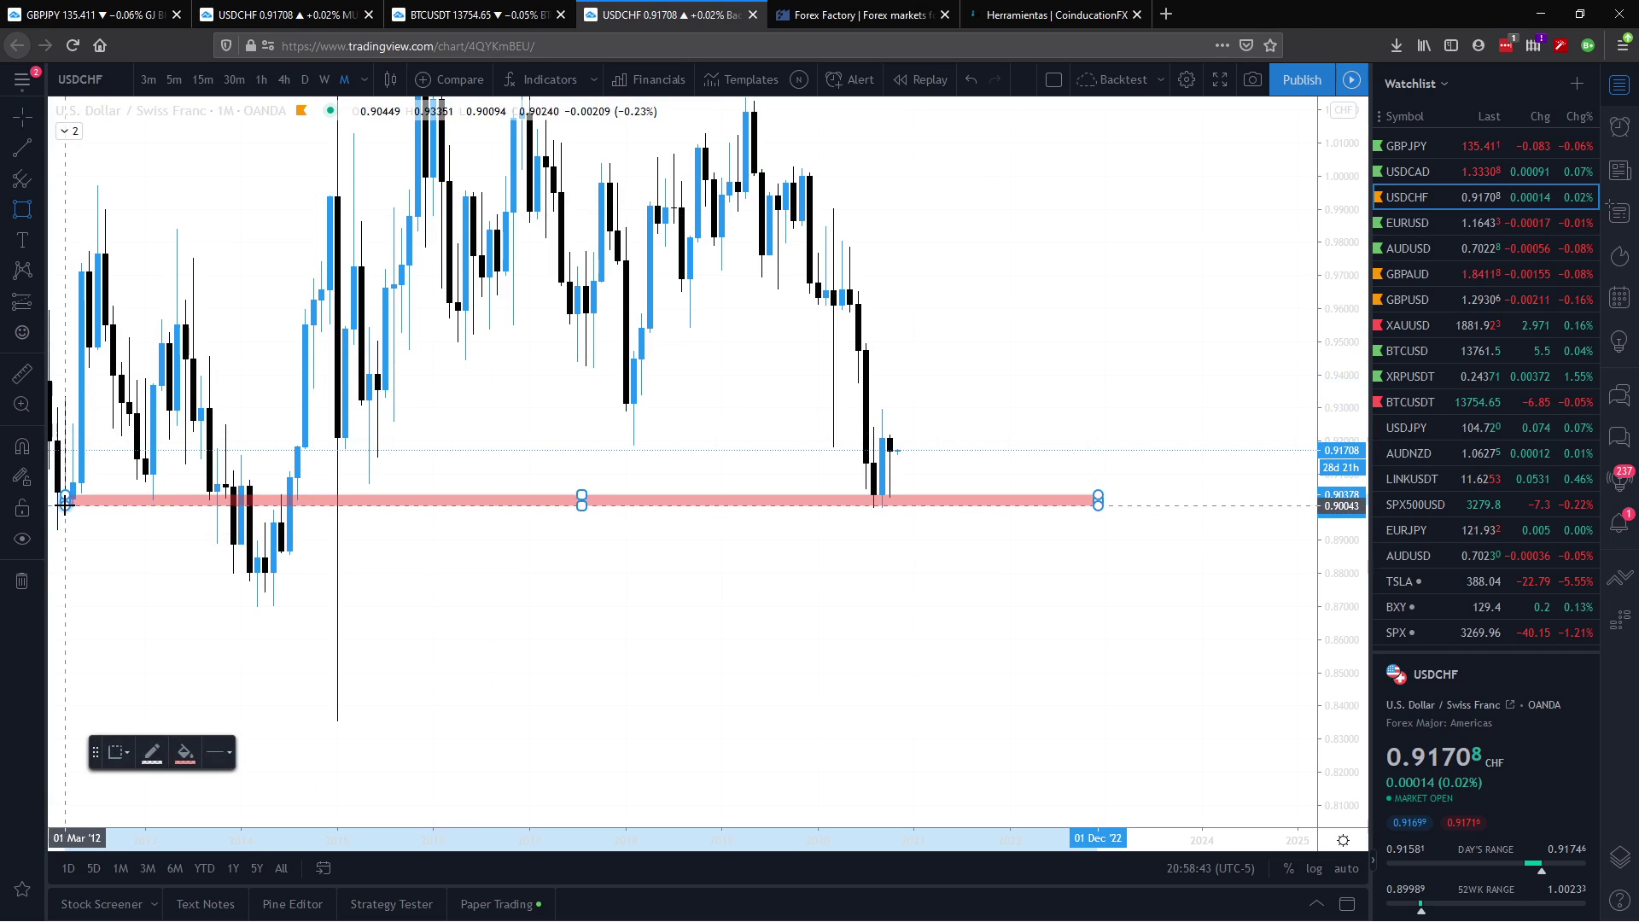
pyautogui.moveTo(341, 556); pyautogui.dragTo(707, 559)
pyautogui.moveTo(505, 512); pyautogui.dragTo(493, 515)
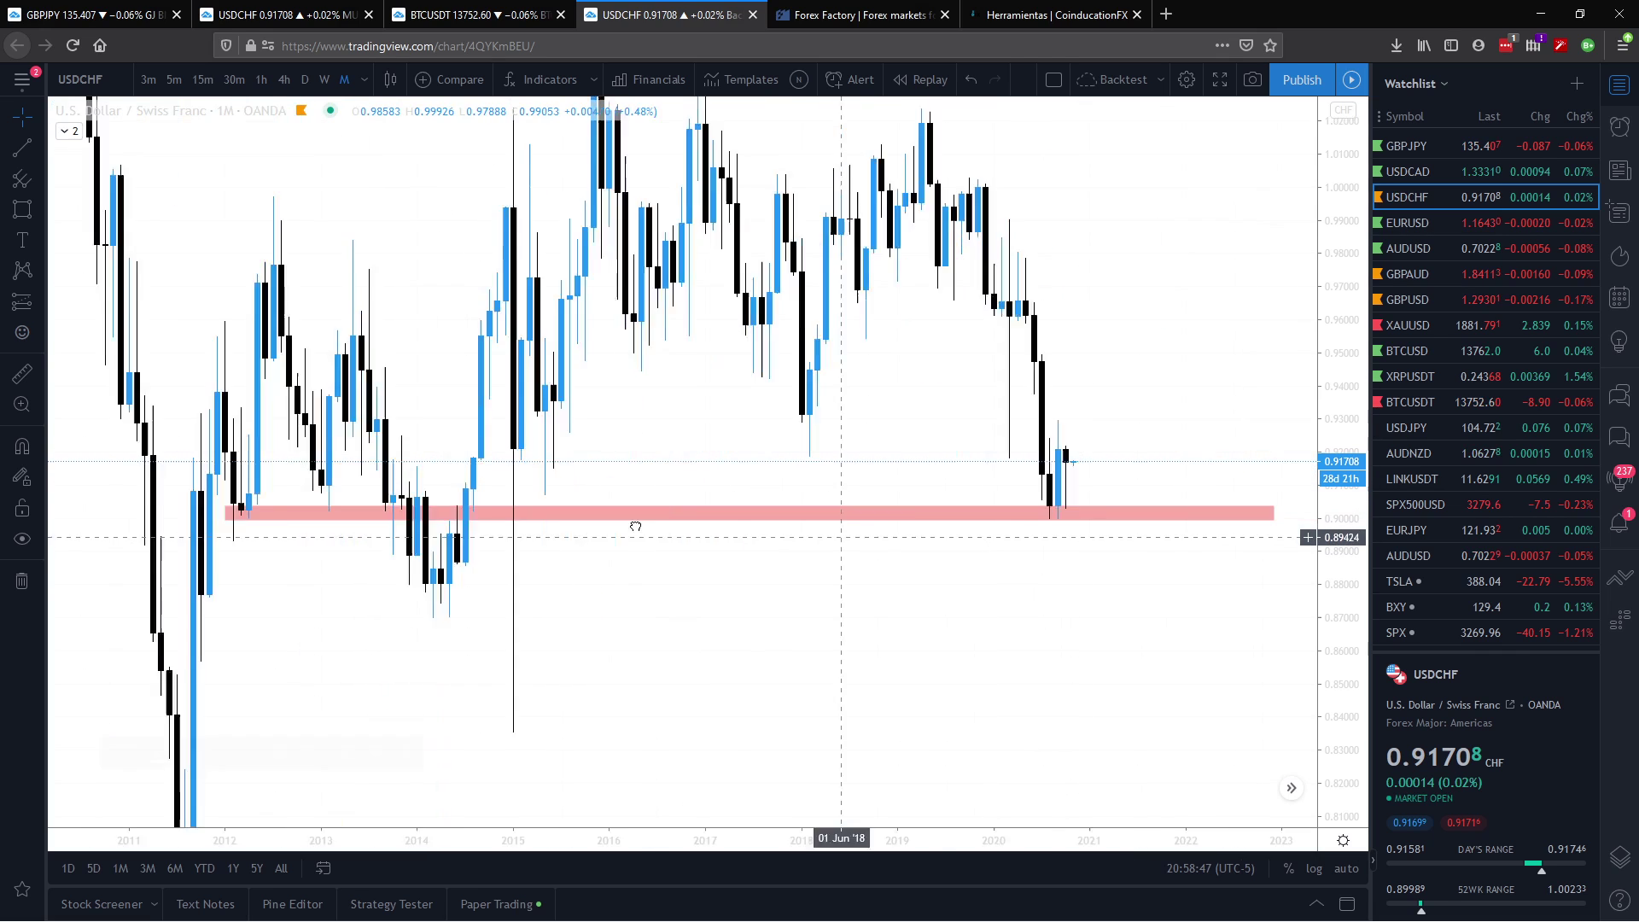
# Step: Zoom in on 2019–2023 around the pink zone
pyautogui.hscroll(10, 638, 534)
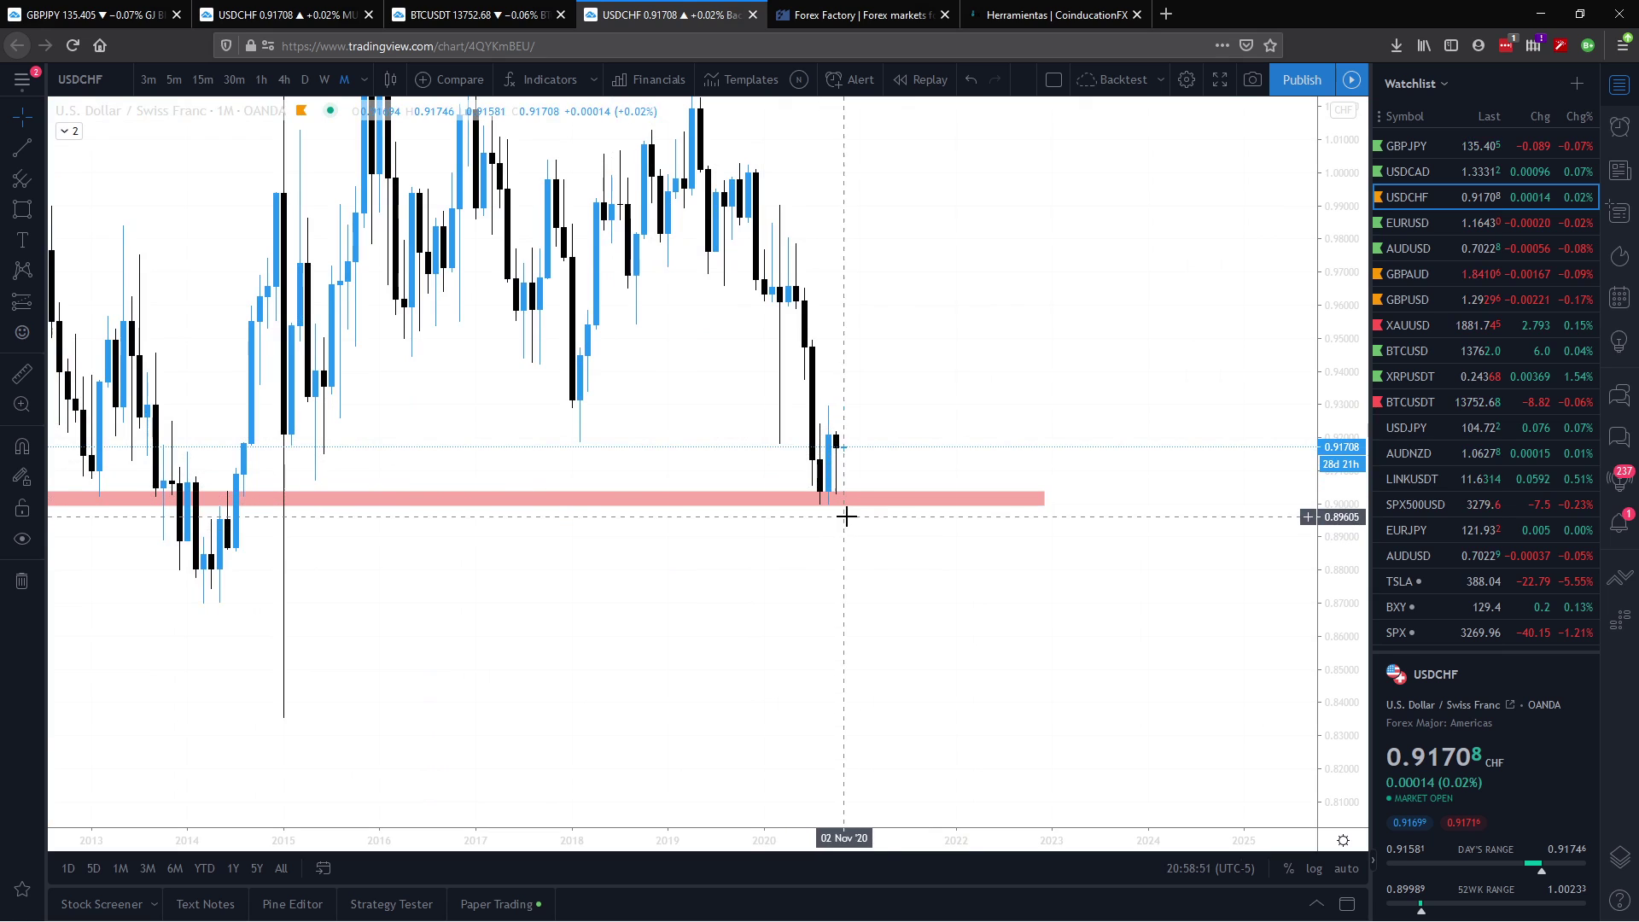
pyautogui.moveTo(1340, 513); pyautogui.dragTo(1184, 502)
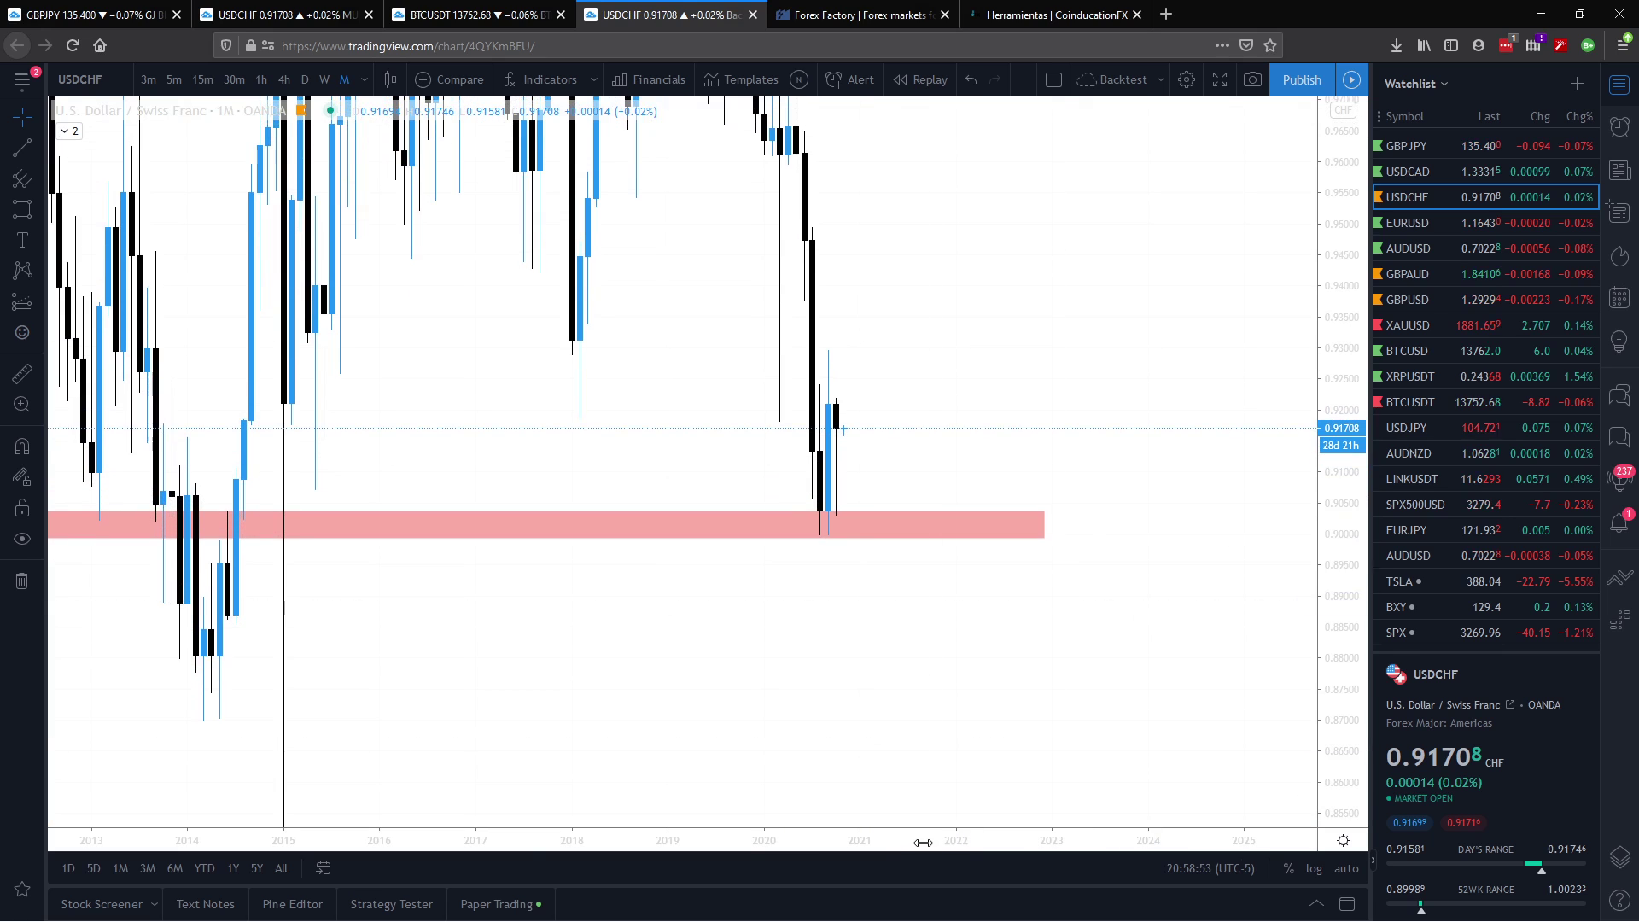
pyautogui.moveTo(923, 842)
pyautogui.mouseDown()
pyautogui.moveTo(546, 674)
pyautogui.moveTo(772, 640)
pyautogui.mouseUp()
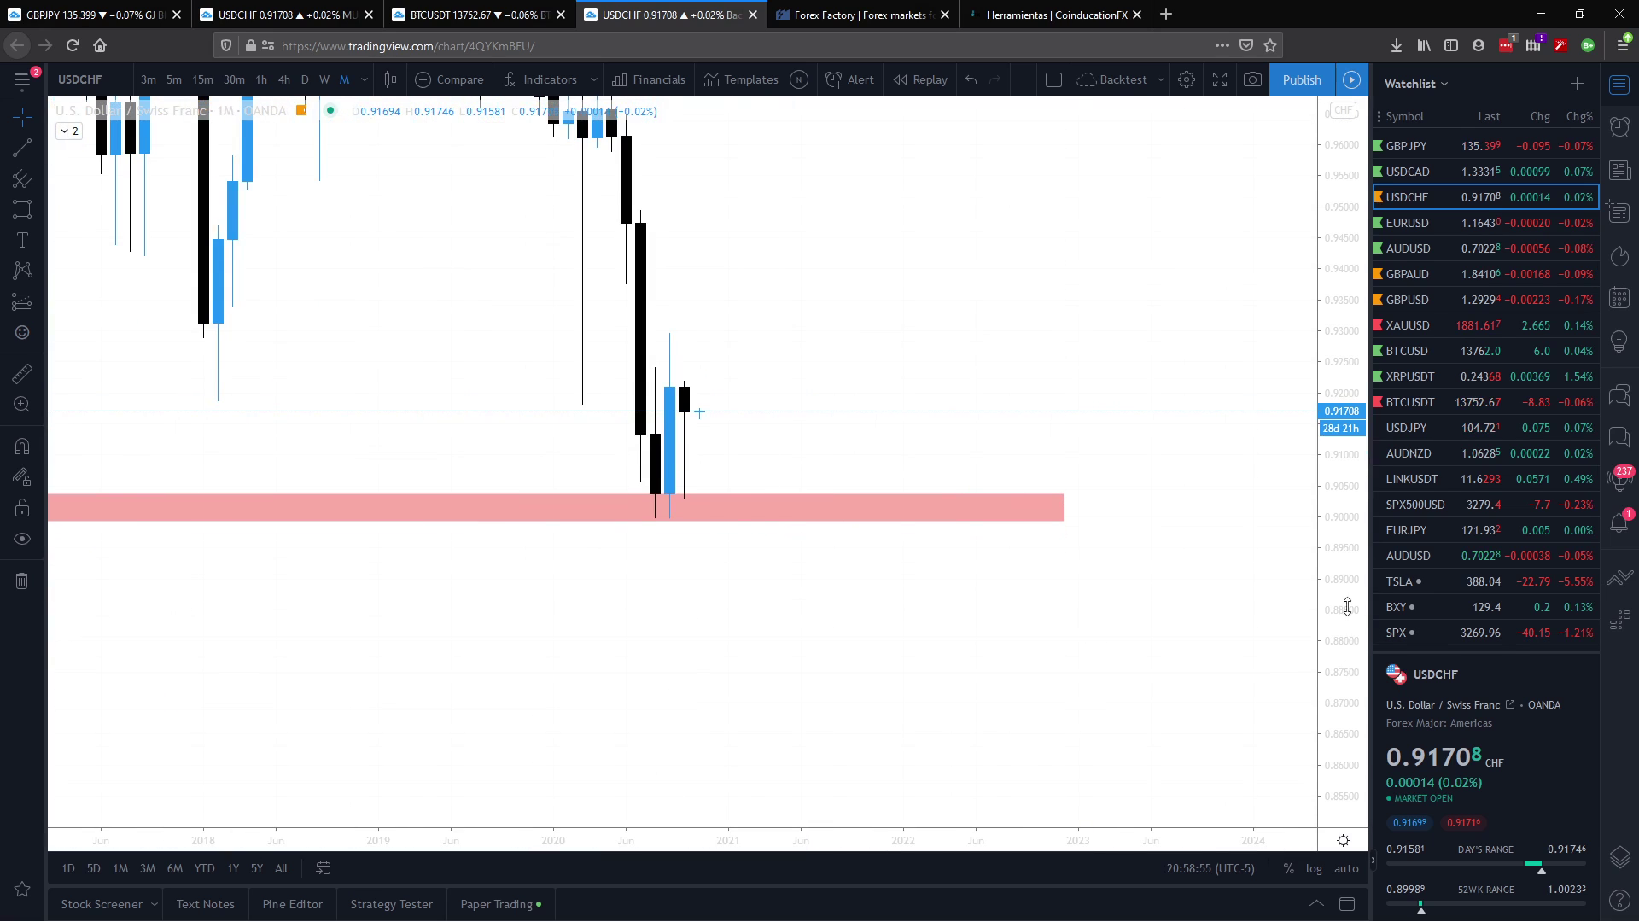
pyautogui.moveTo(1347, 607)
pyautogui.mouseDown()
pyautogui.moveTo(761, 253)
pyautogui.moveTo(948, 359)
pyautogui.mouseUp()
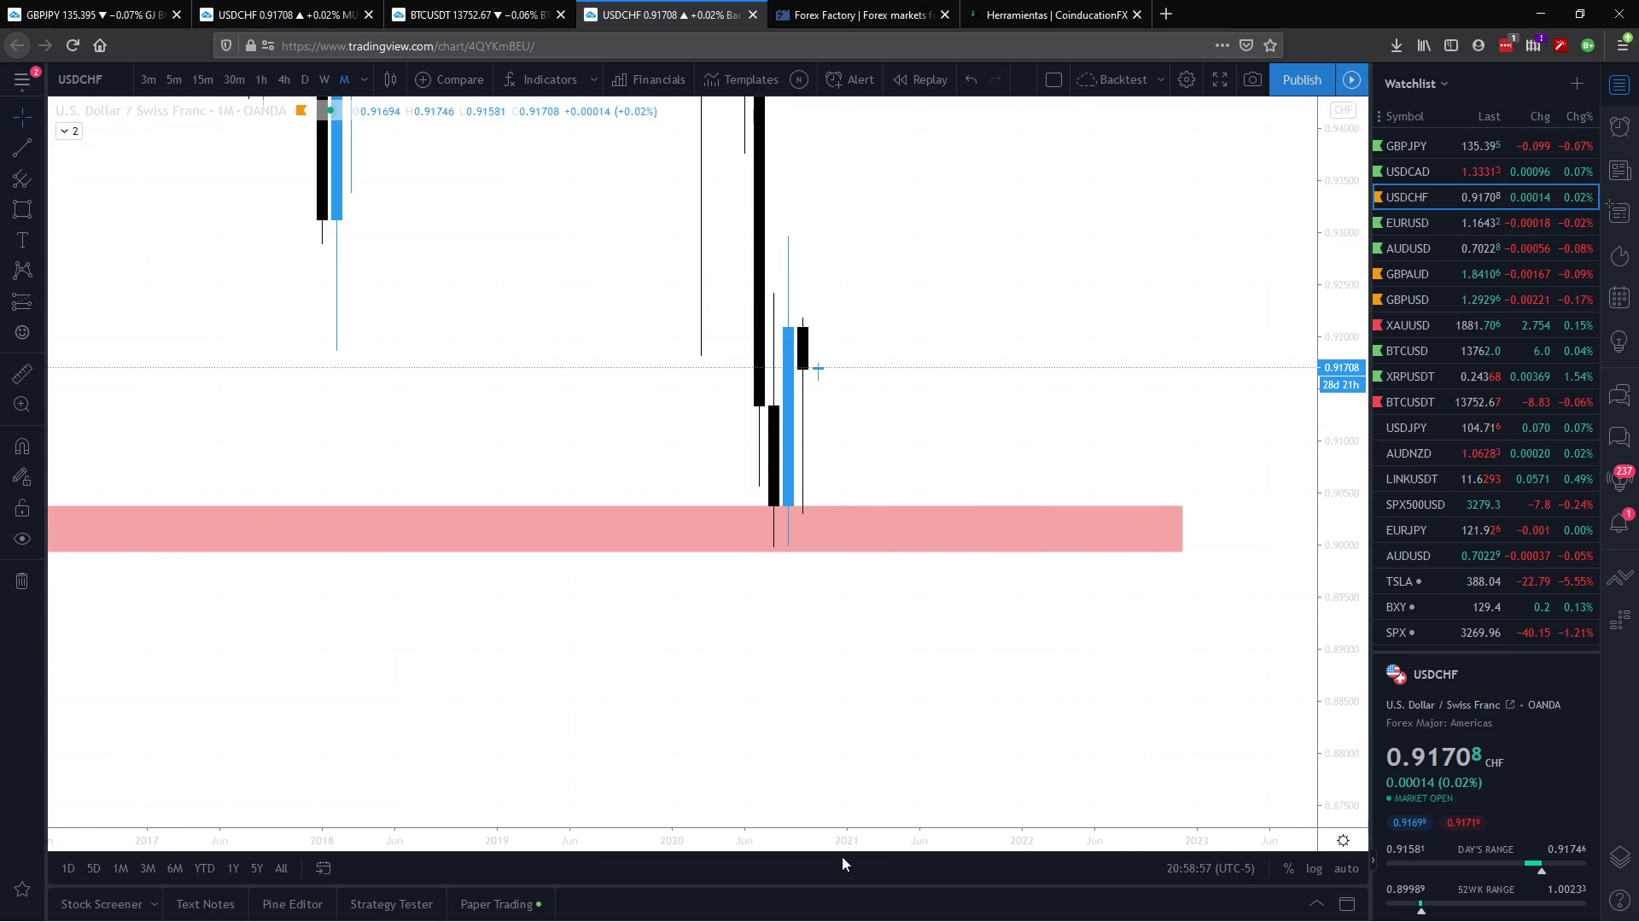
pyautogui.moveTo(812, 848); pyautogui.dragTo(735, 845)
pyautogui.moveTo(747, 659); pyautogui.dragTo(876, 709)
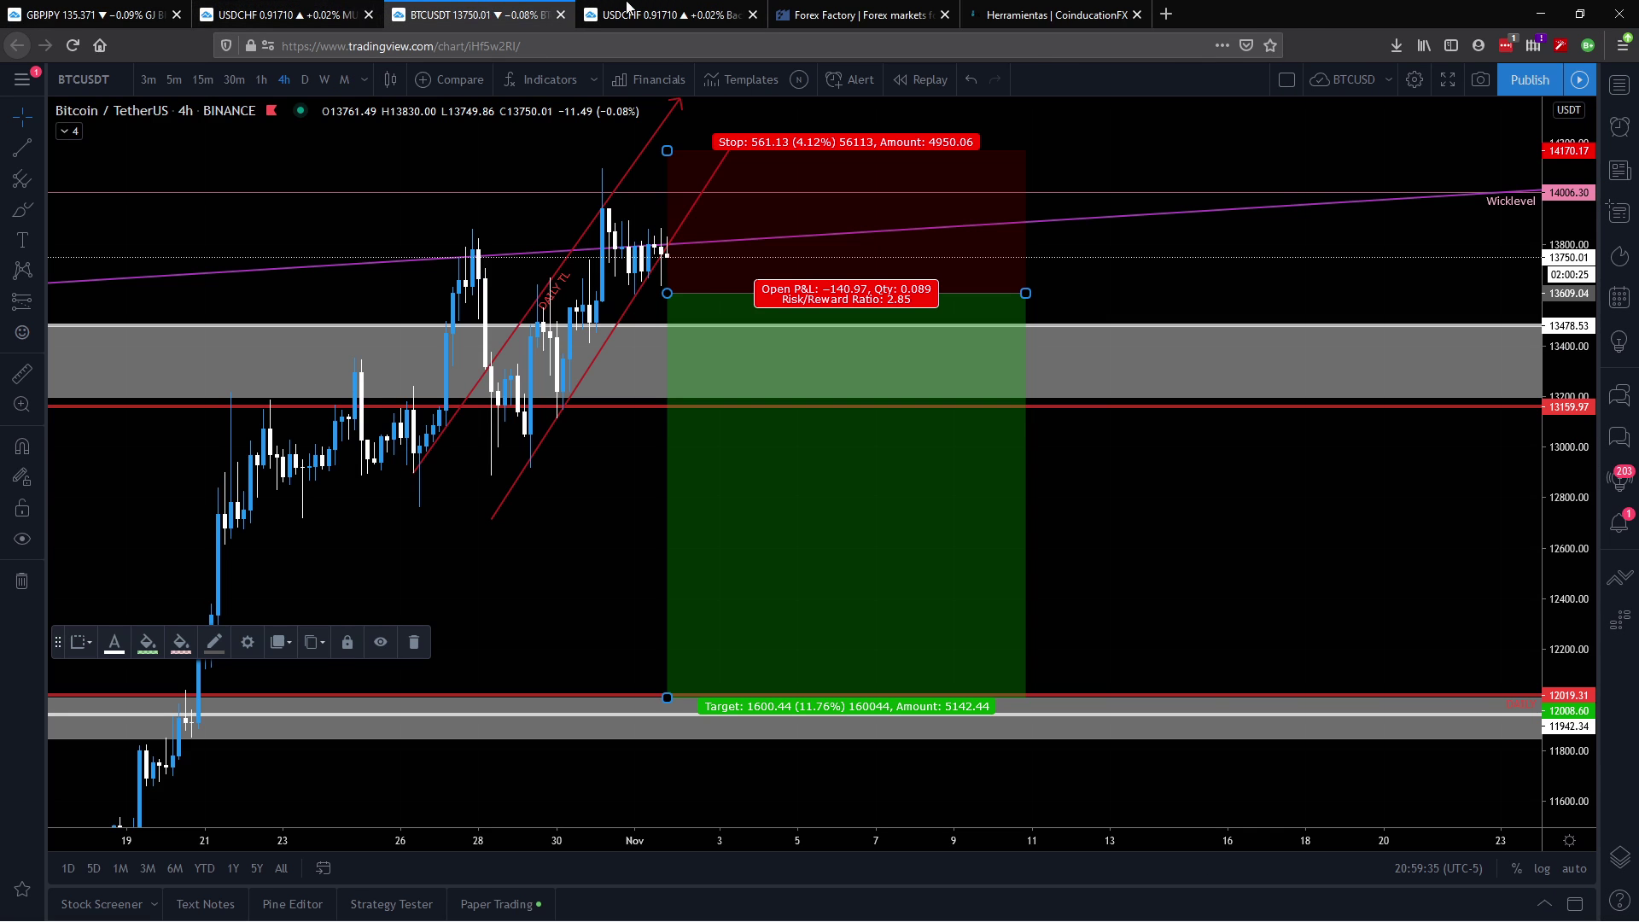
# Step: Bring up the USDCAD chart on 4-hour candles, rescaled to fit the projected paths
pyautogui.click(631, 11)
pyautogui.click(1424, 173)
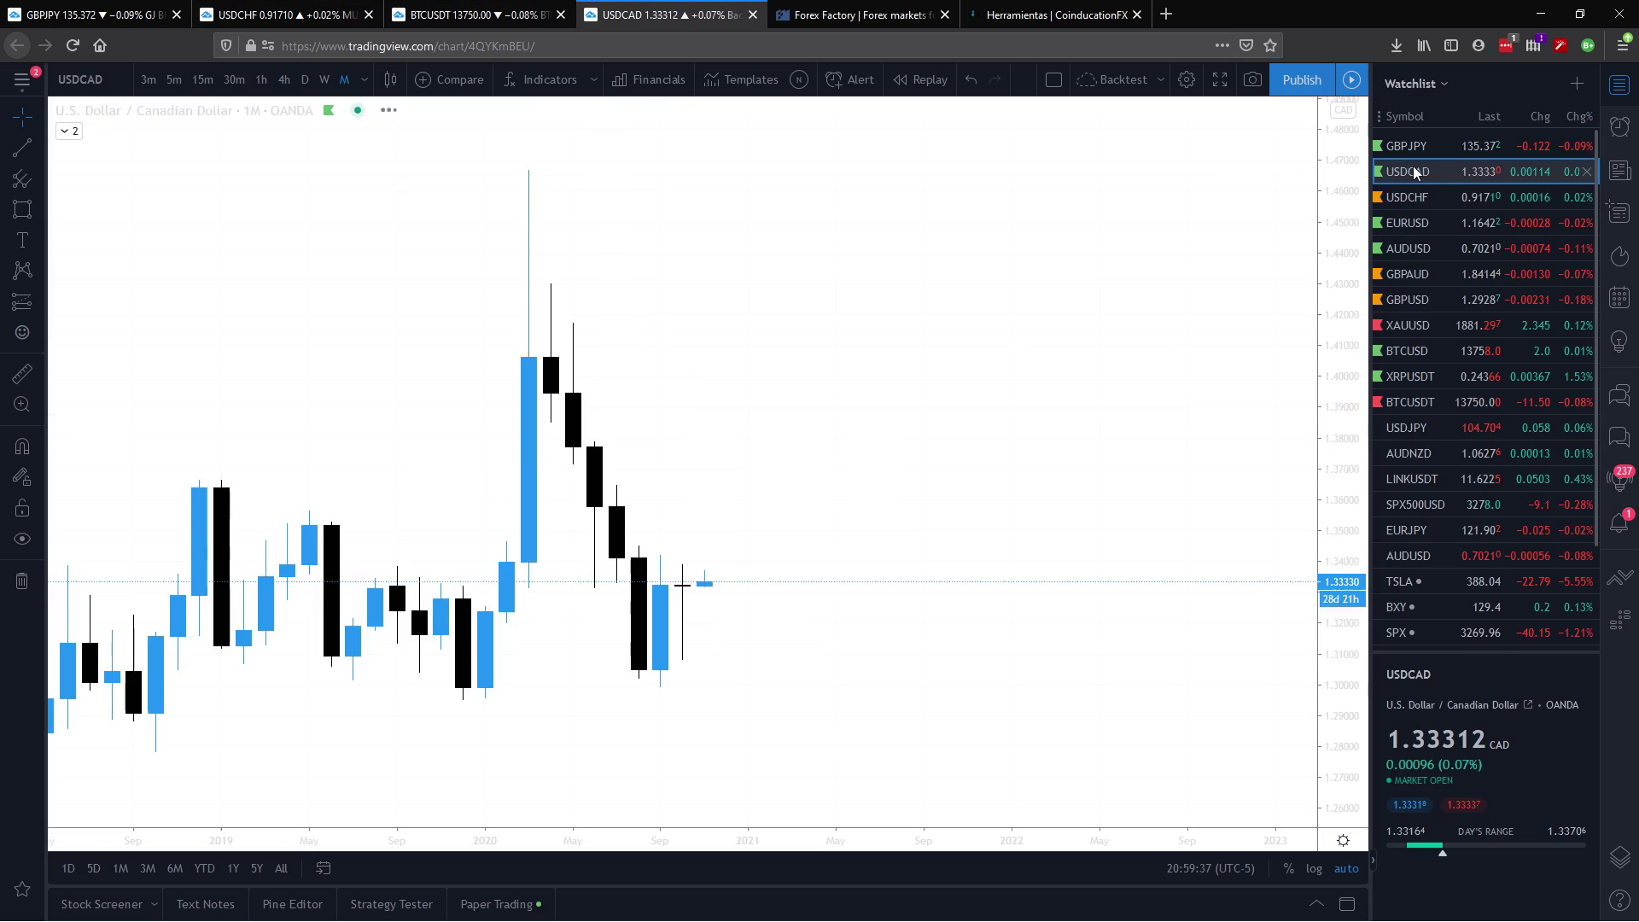
pyautogui.click(283, 80)
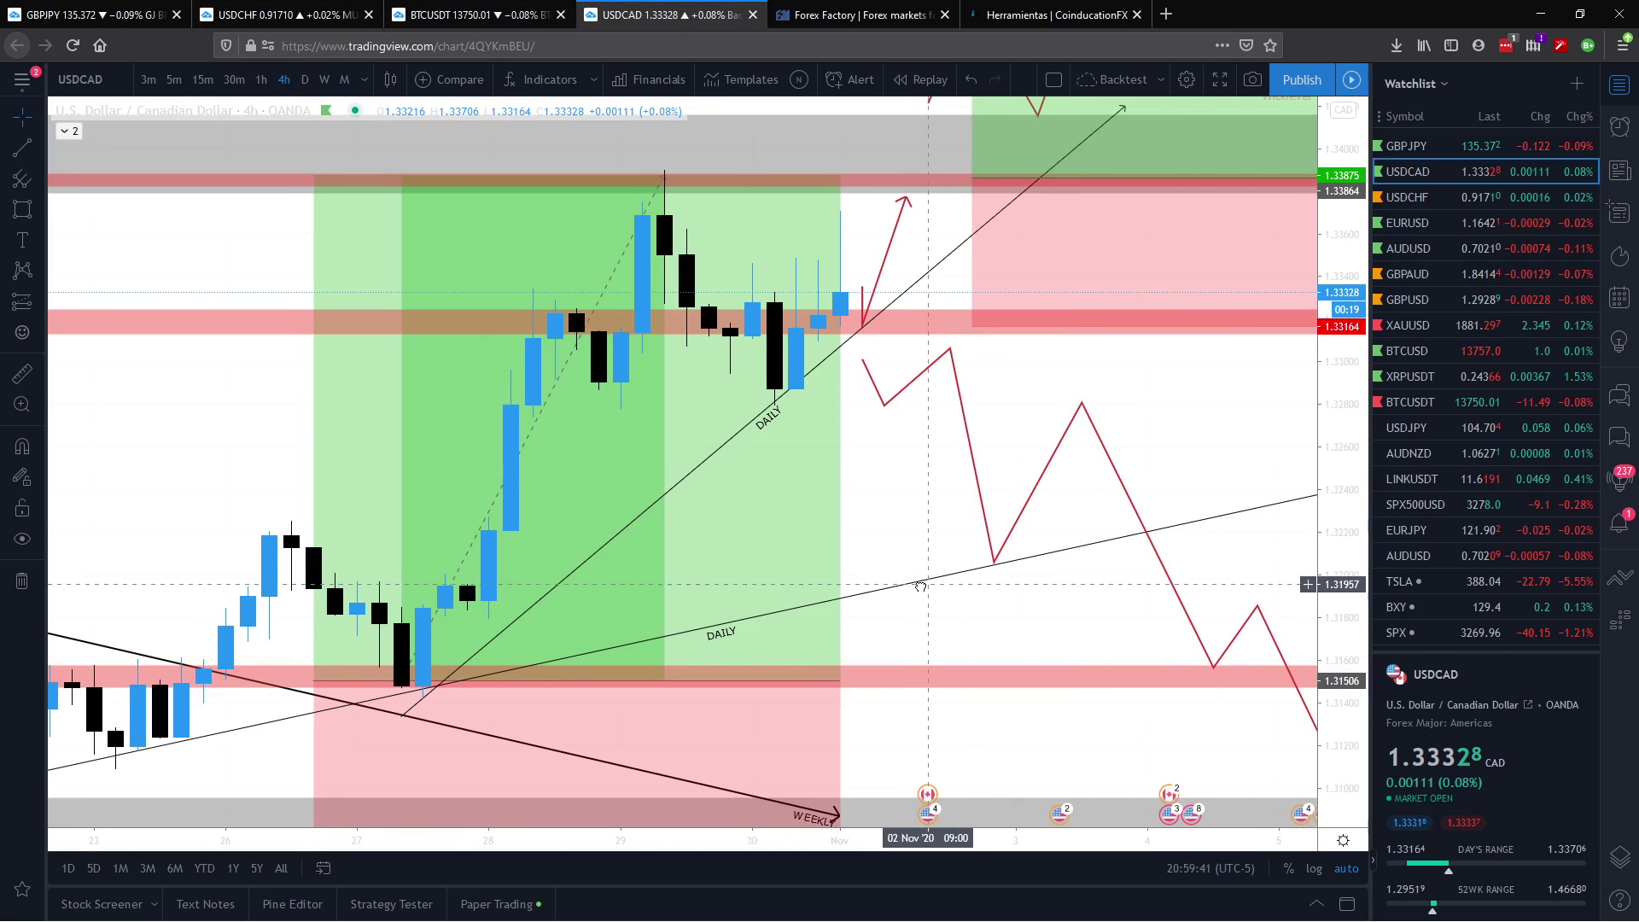
pyautogui.moveTo(917, 515)
pyautogui.mouseDown()
pyautogui.moveTo(917, 483)
pyautogui.moveTo(744, 483)
pyautogui.mouseUp()
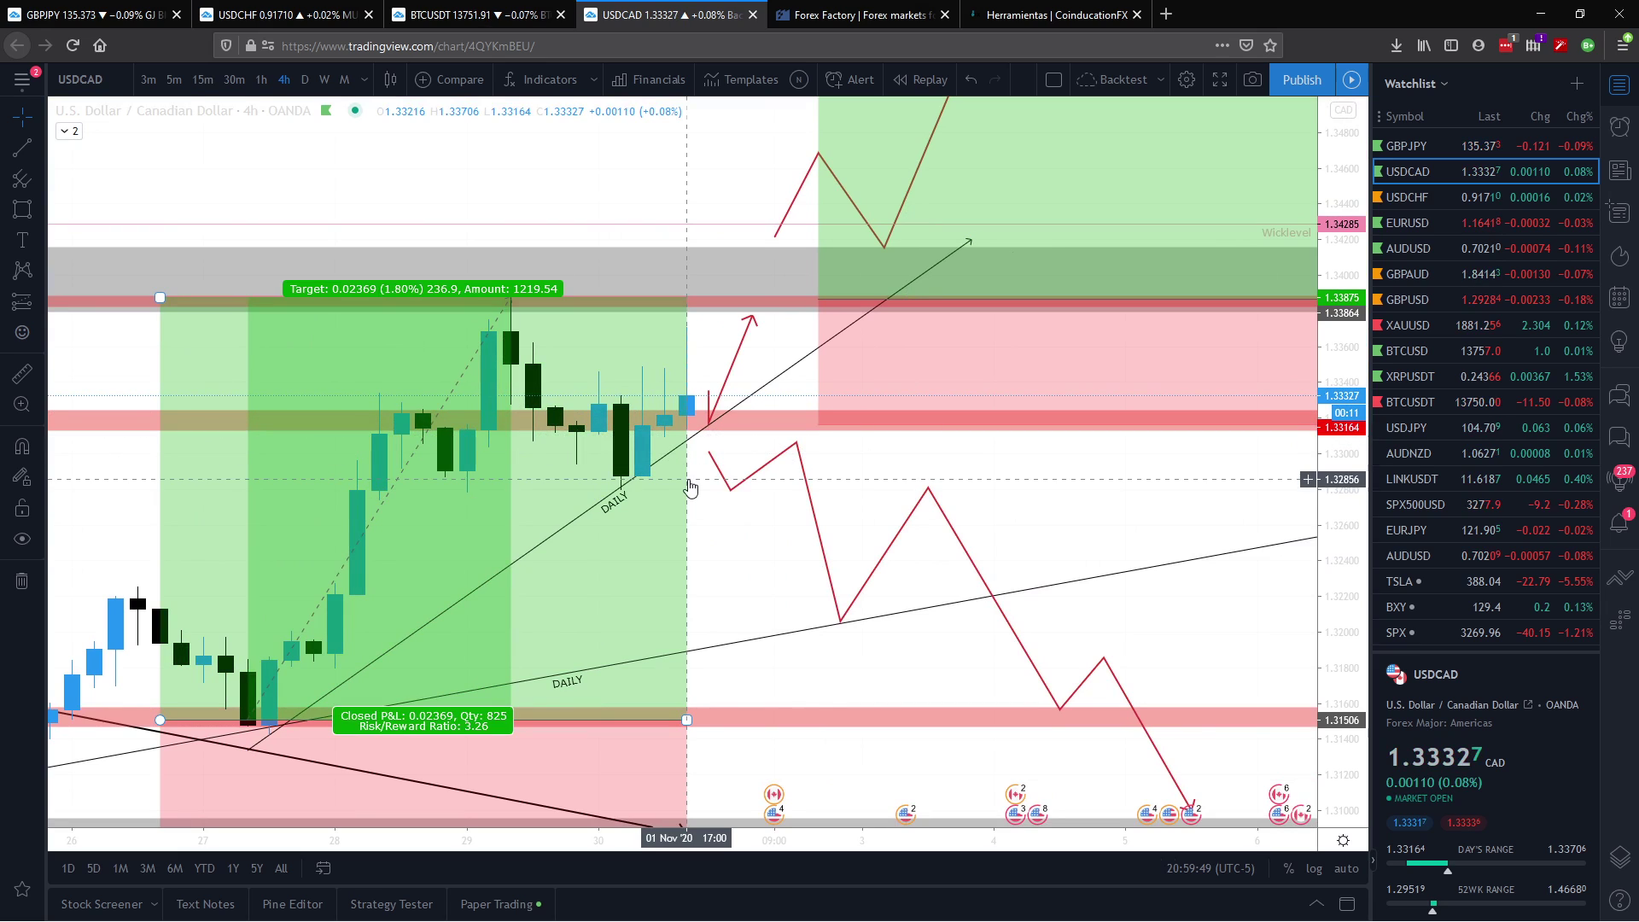
# Step: Delete both red zigzag paths and the red arrow, then recentre on the latest candles
pyautogui.click(751, 471)
pyautogui.press('Delete')
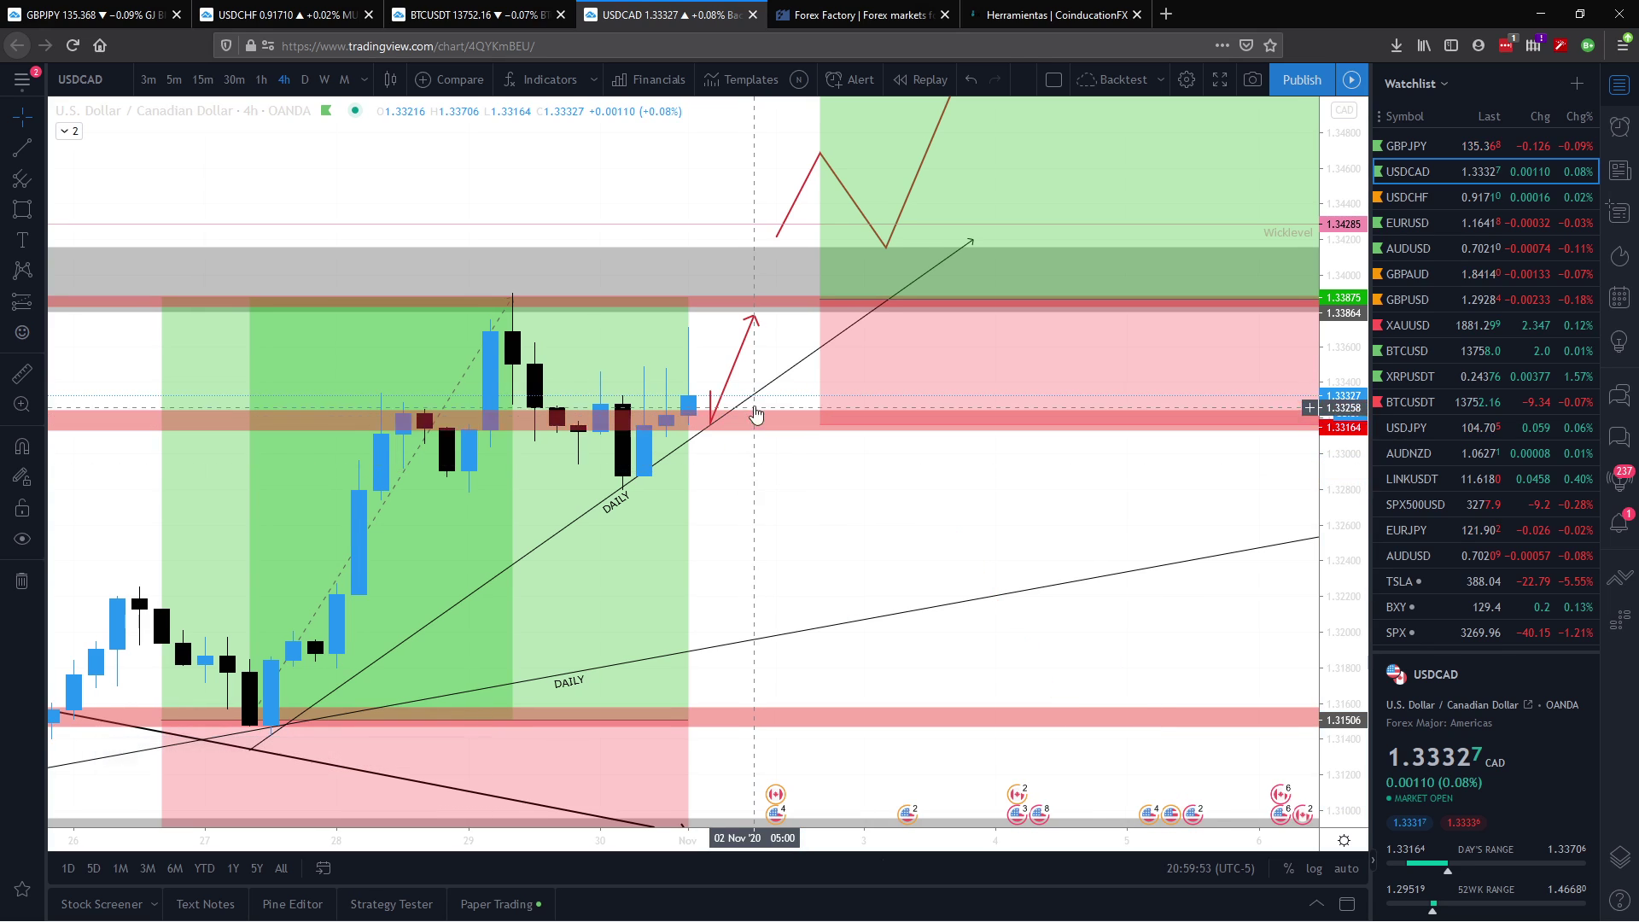
pyautogui.click(742, 352)
pyautogui.press('Delete')
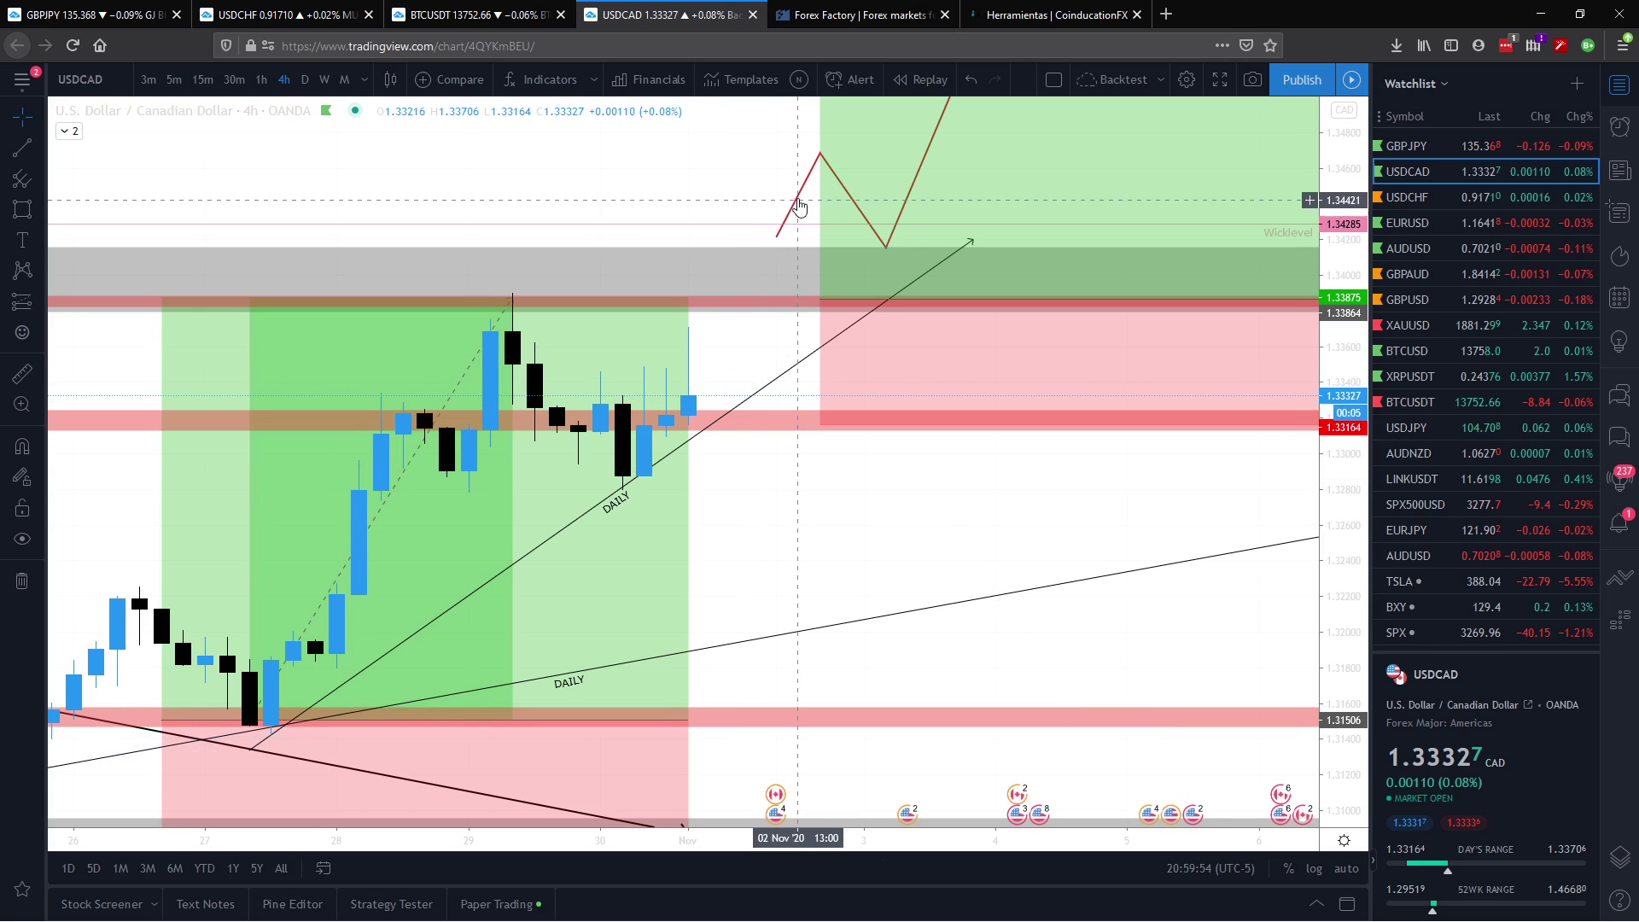
pyautogui.click(797, 205)
pyautogui.press('Delete')
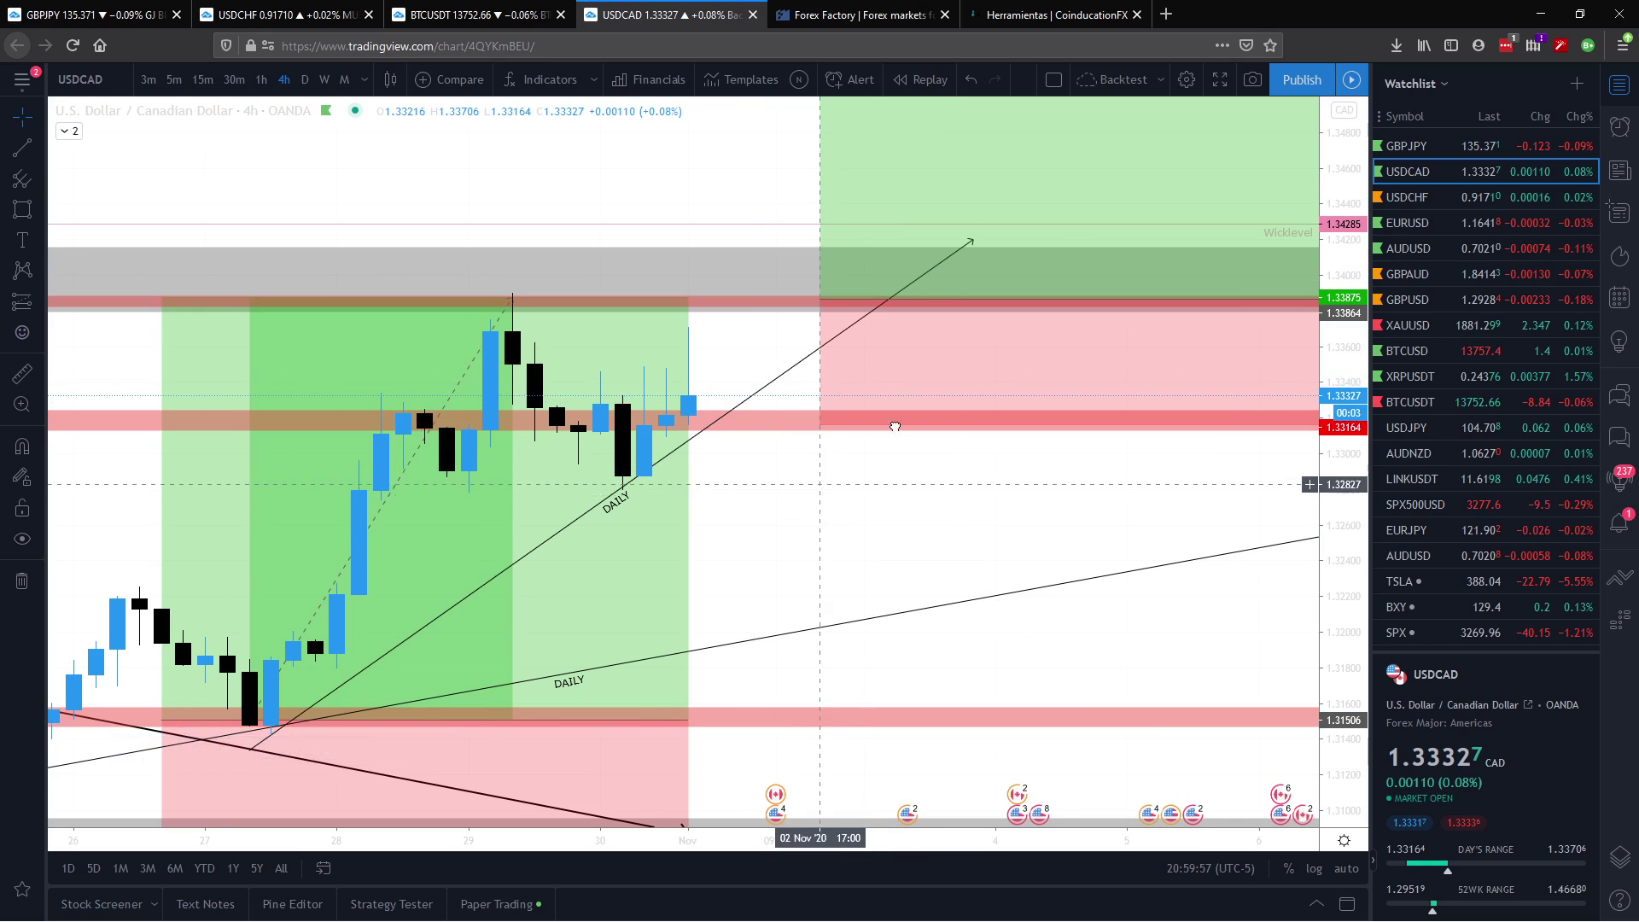
pyautogui.moveTo(895, 426); pyautogui.dragTo(1018, 321)
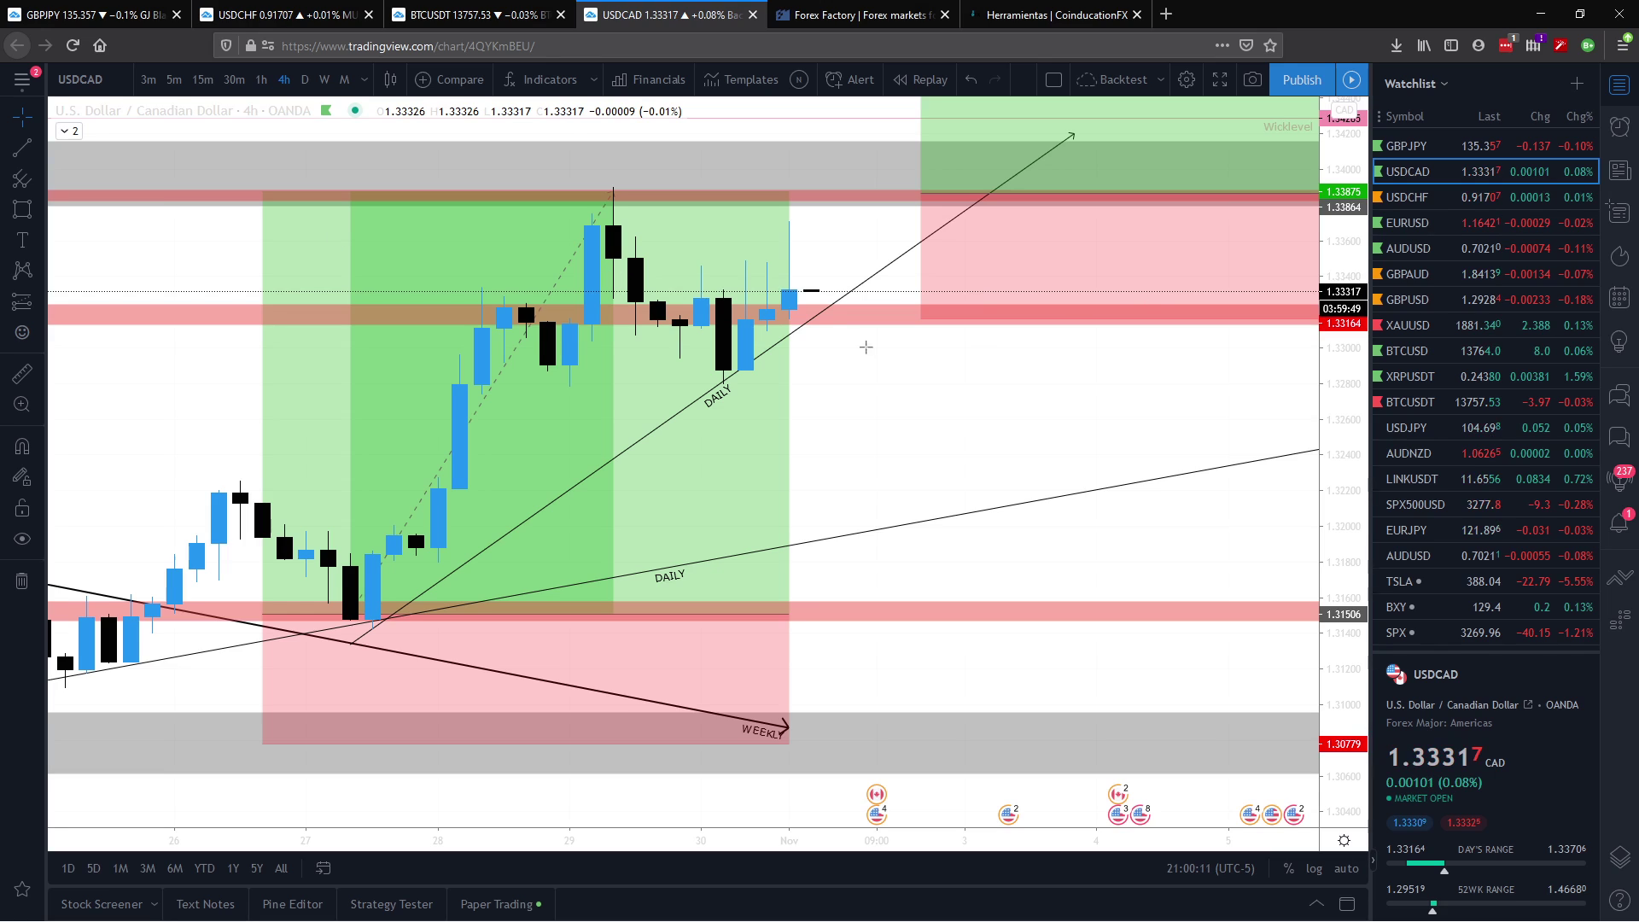
# Step: Sketch black and blue candle boxes after the last USDCAD candle, then undo all but the first black one
pyautogui.moveTo(803, 289); pyautogui.dragTo(836, 409)
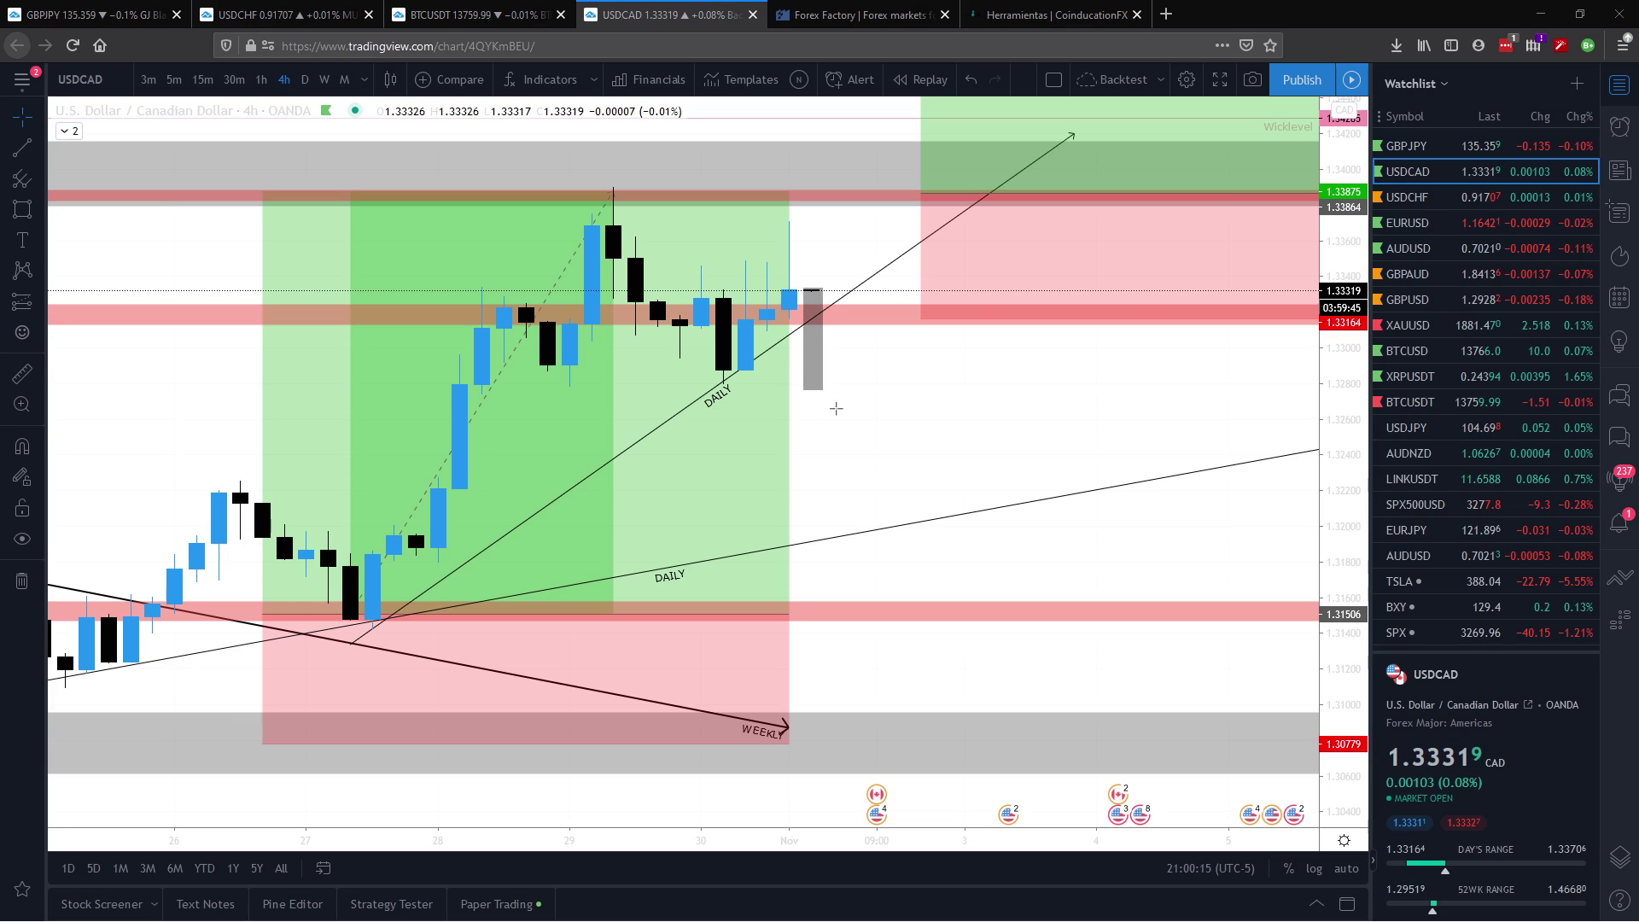
pyautogui.press('Escape')
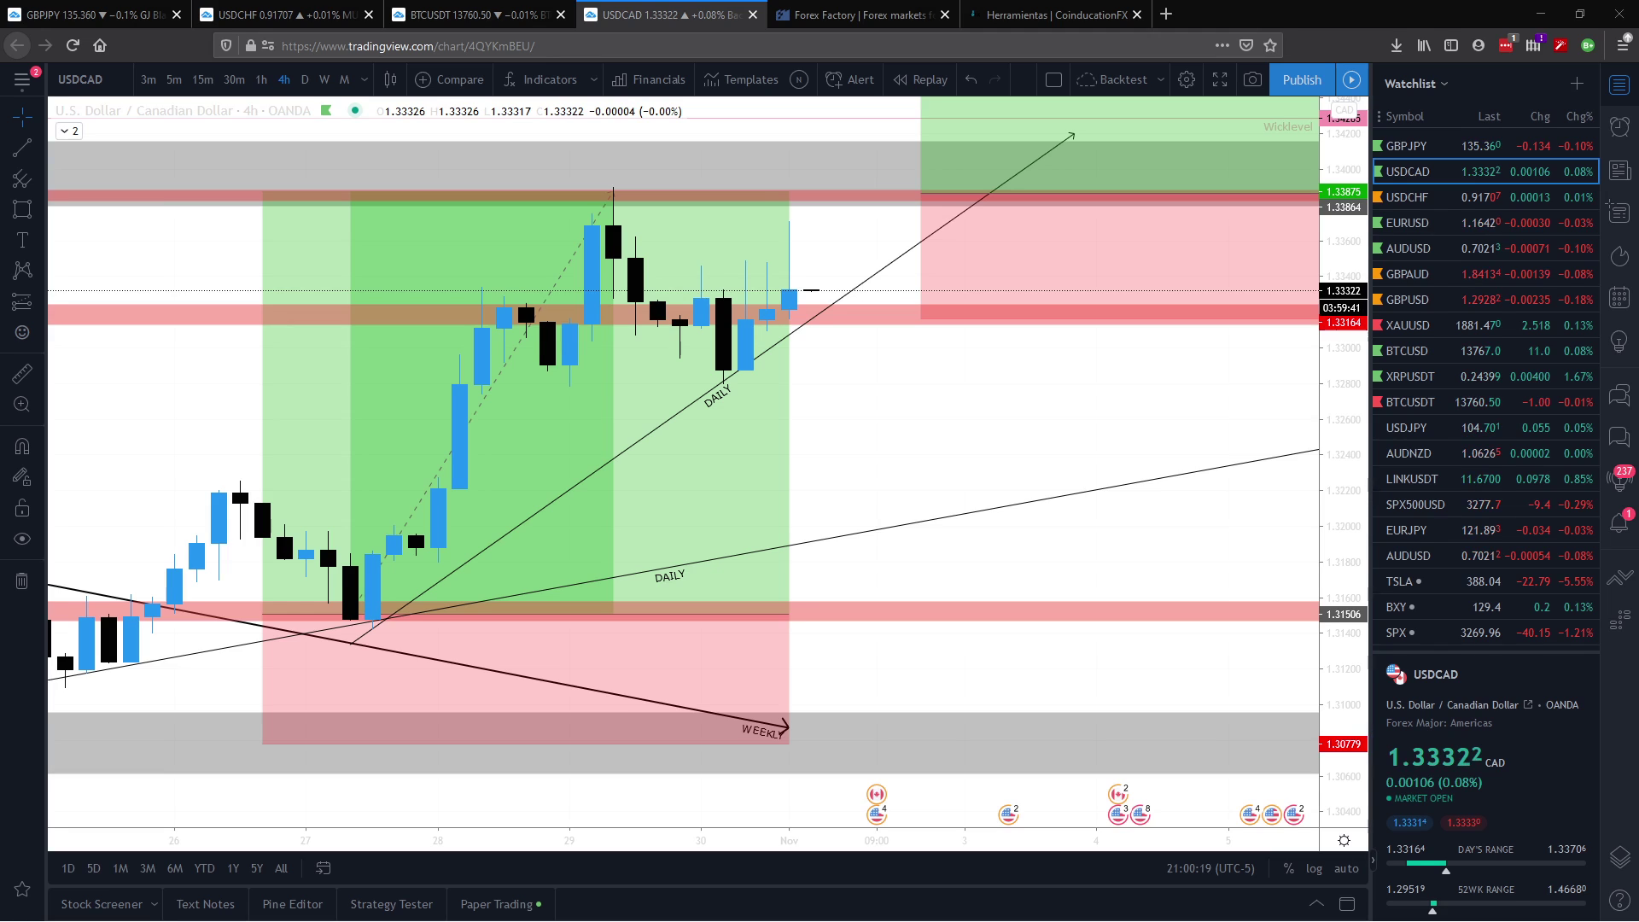
pyautogui.moveTo(805, 290); pyautogui.dragTo(822, 381)
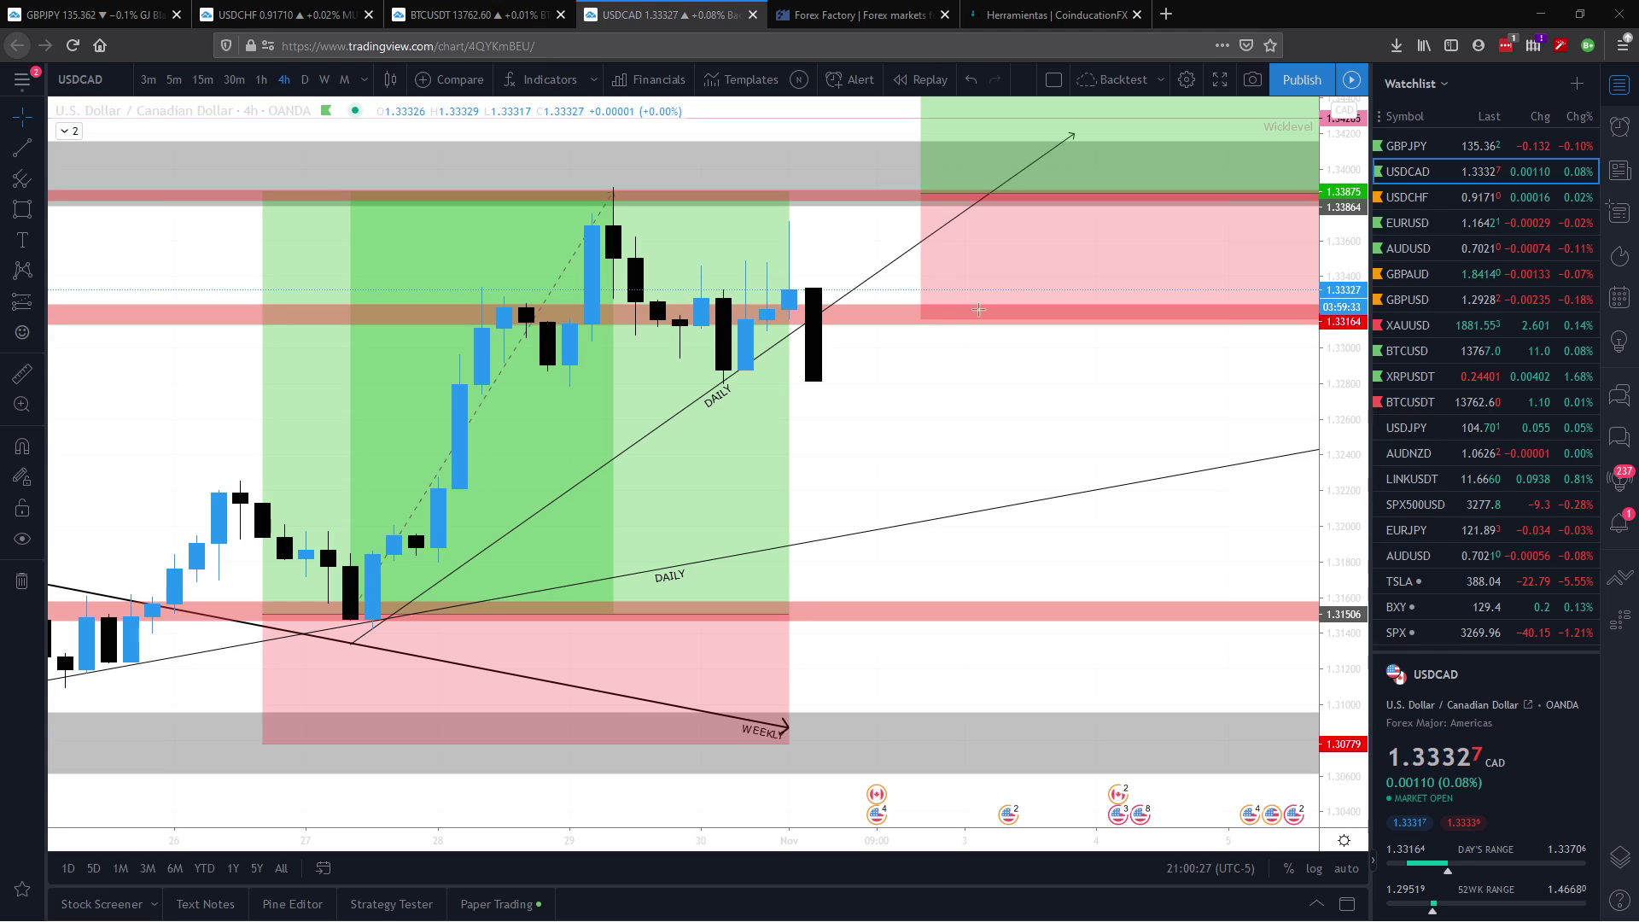
pyautogui.moveTo(830, 378); pyautogui.dragTo(844, 307)
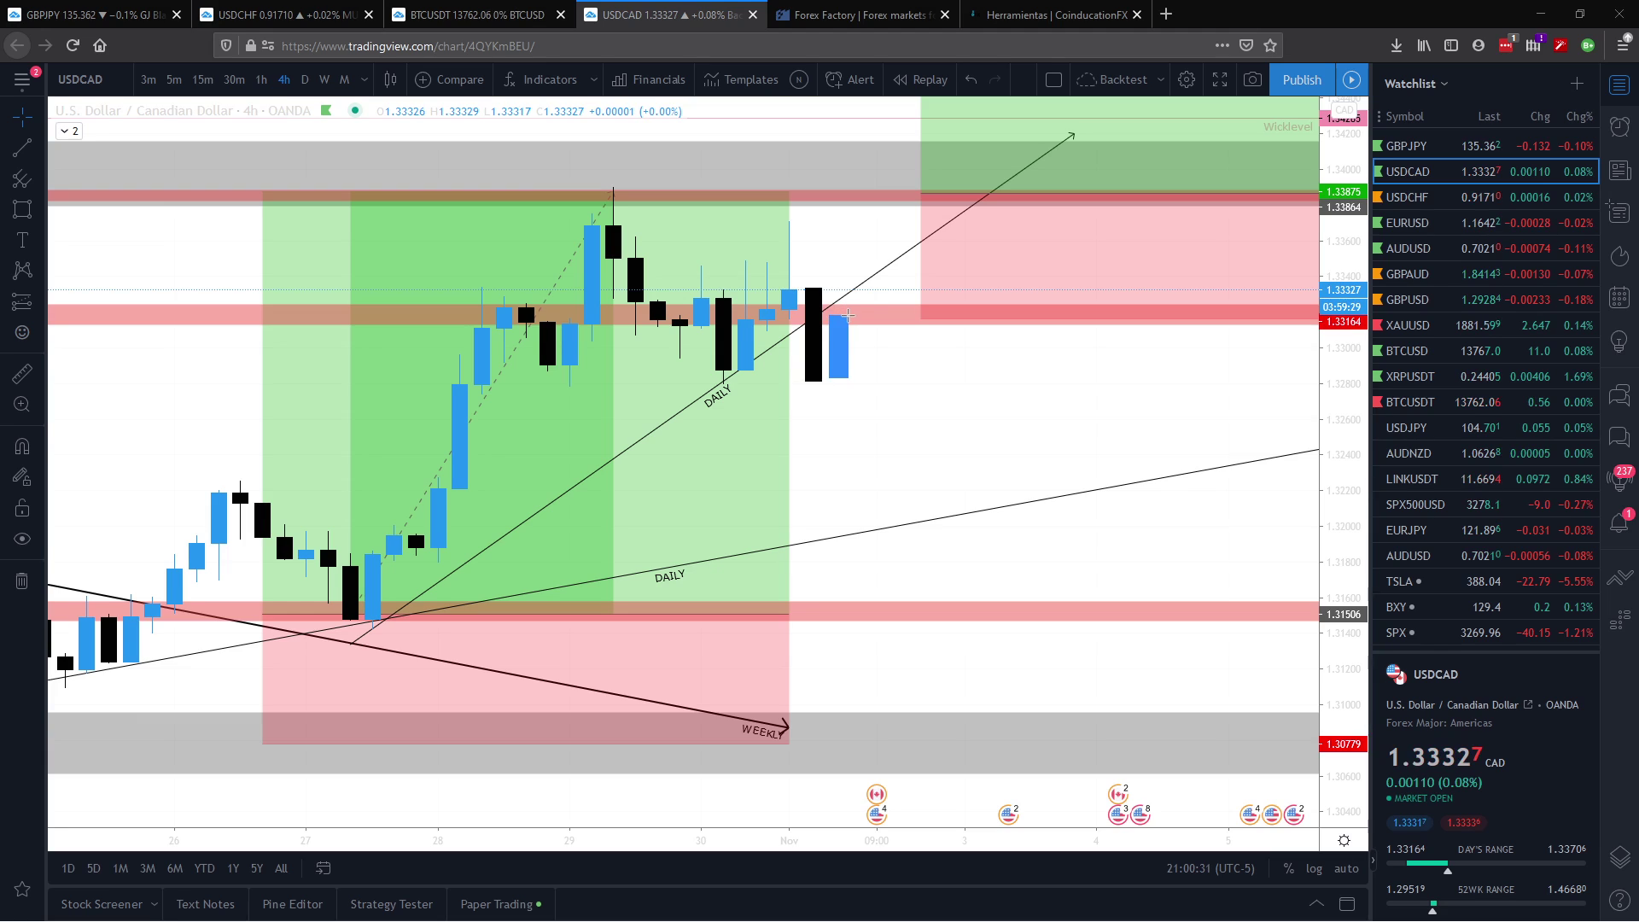
pyautogui.moveTo(844, 310); pyautogui.dragTo(846, 314)
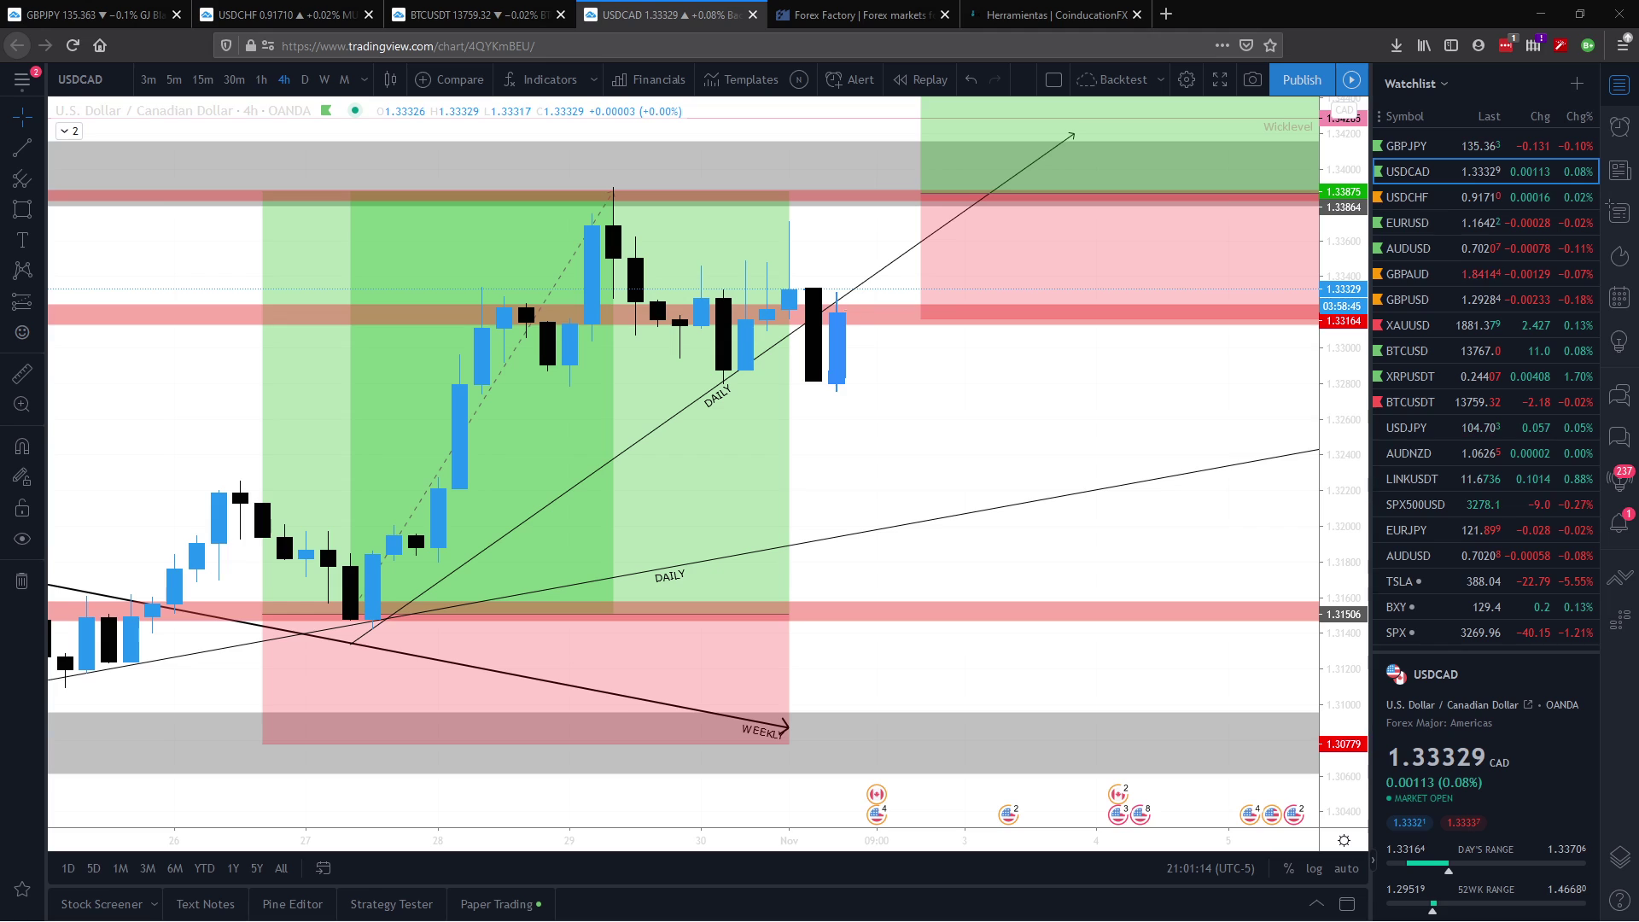
pyautogui.moveTo(850, 311); pyautogui.dragTo(869, 402)
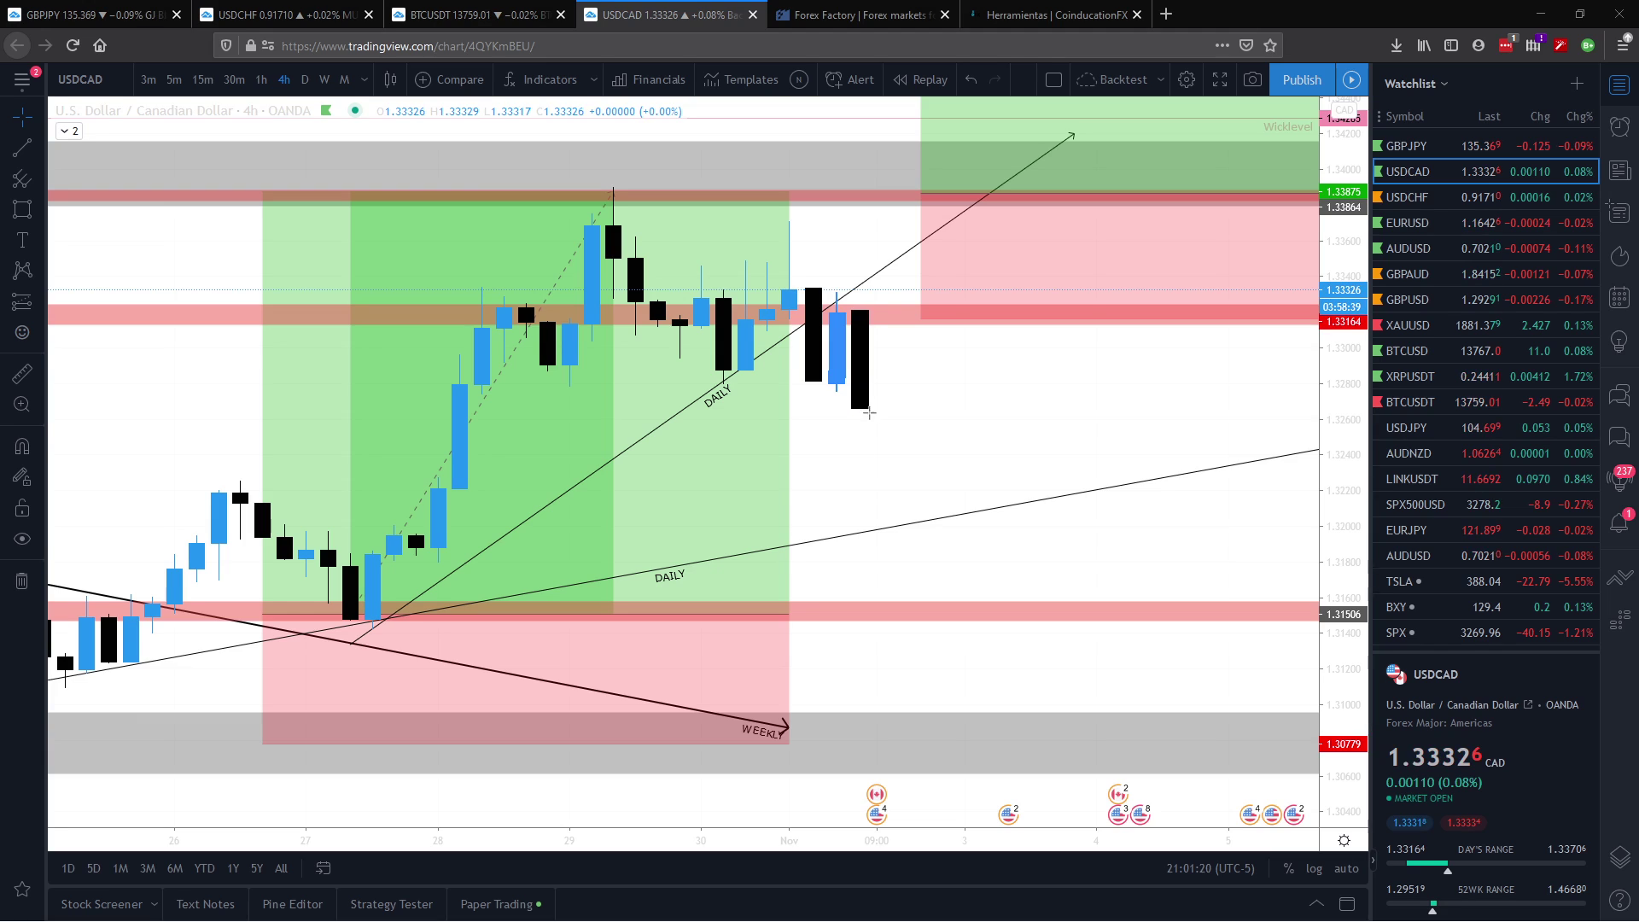
pyautogui.moveTo(868, 406)
pyautogui.mouseDown()
pyautogui.moveTo(859, 309)
pyautogui.moveTo(866, 362)
pyautogui.mouseUp()
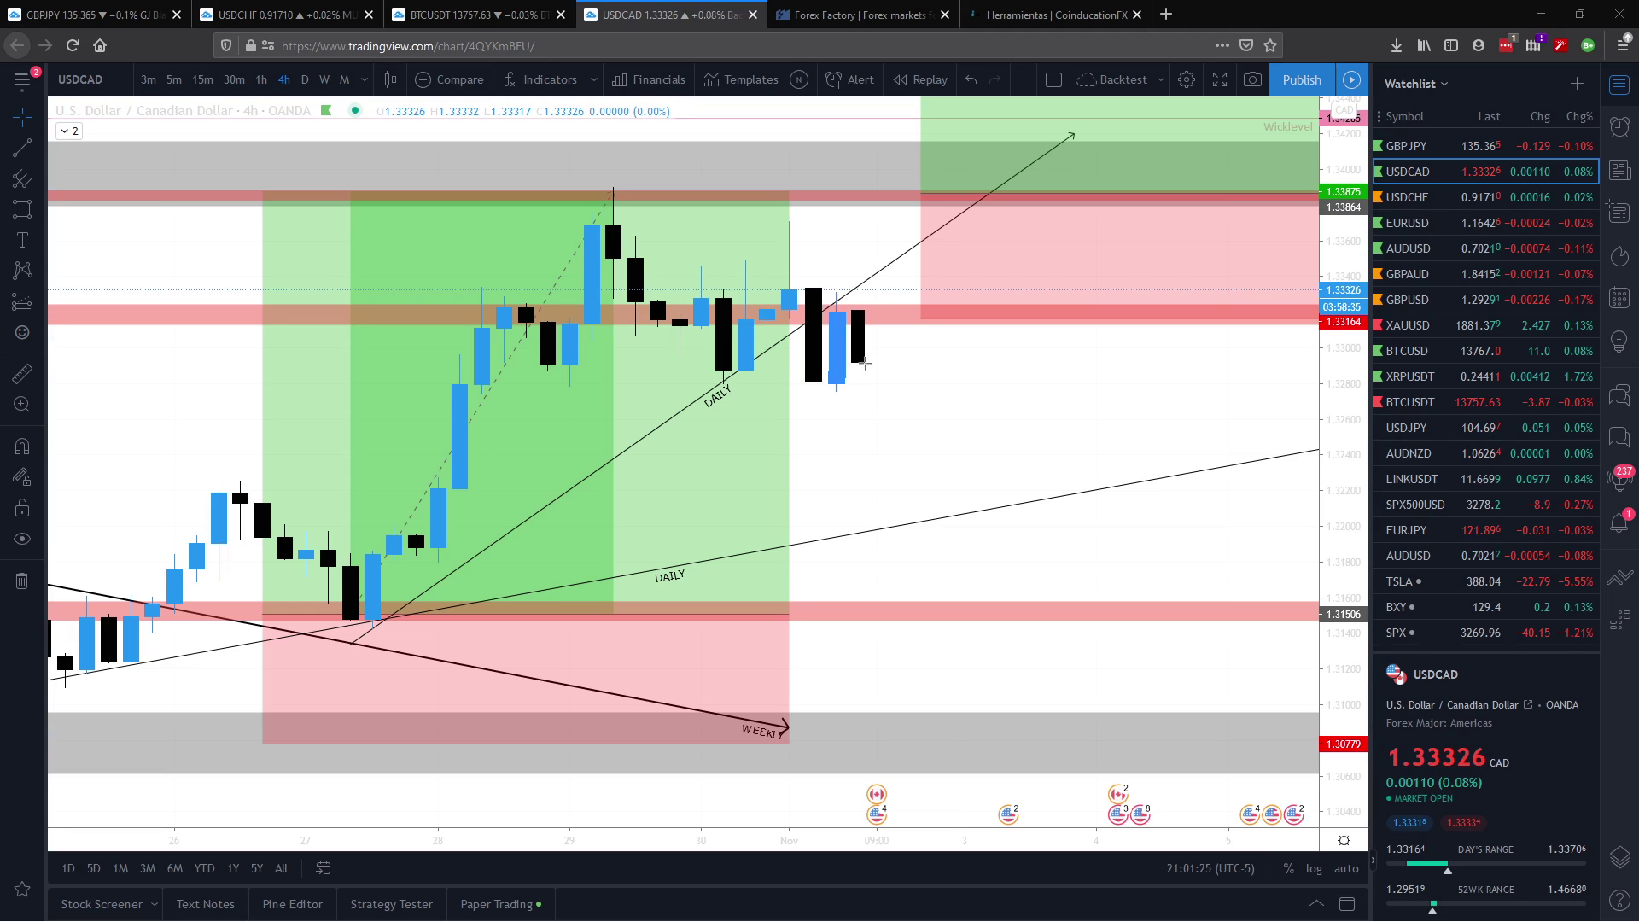
pyautogui.moveTo(866, 362); pyautogui.dragTo(871, 369)
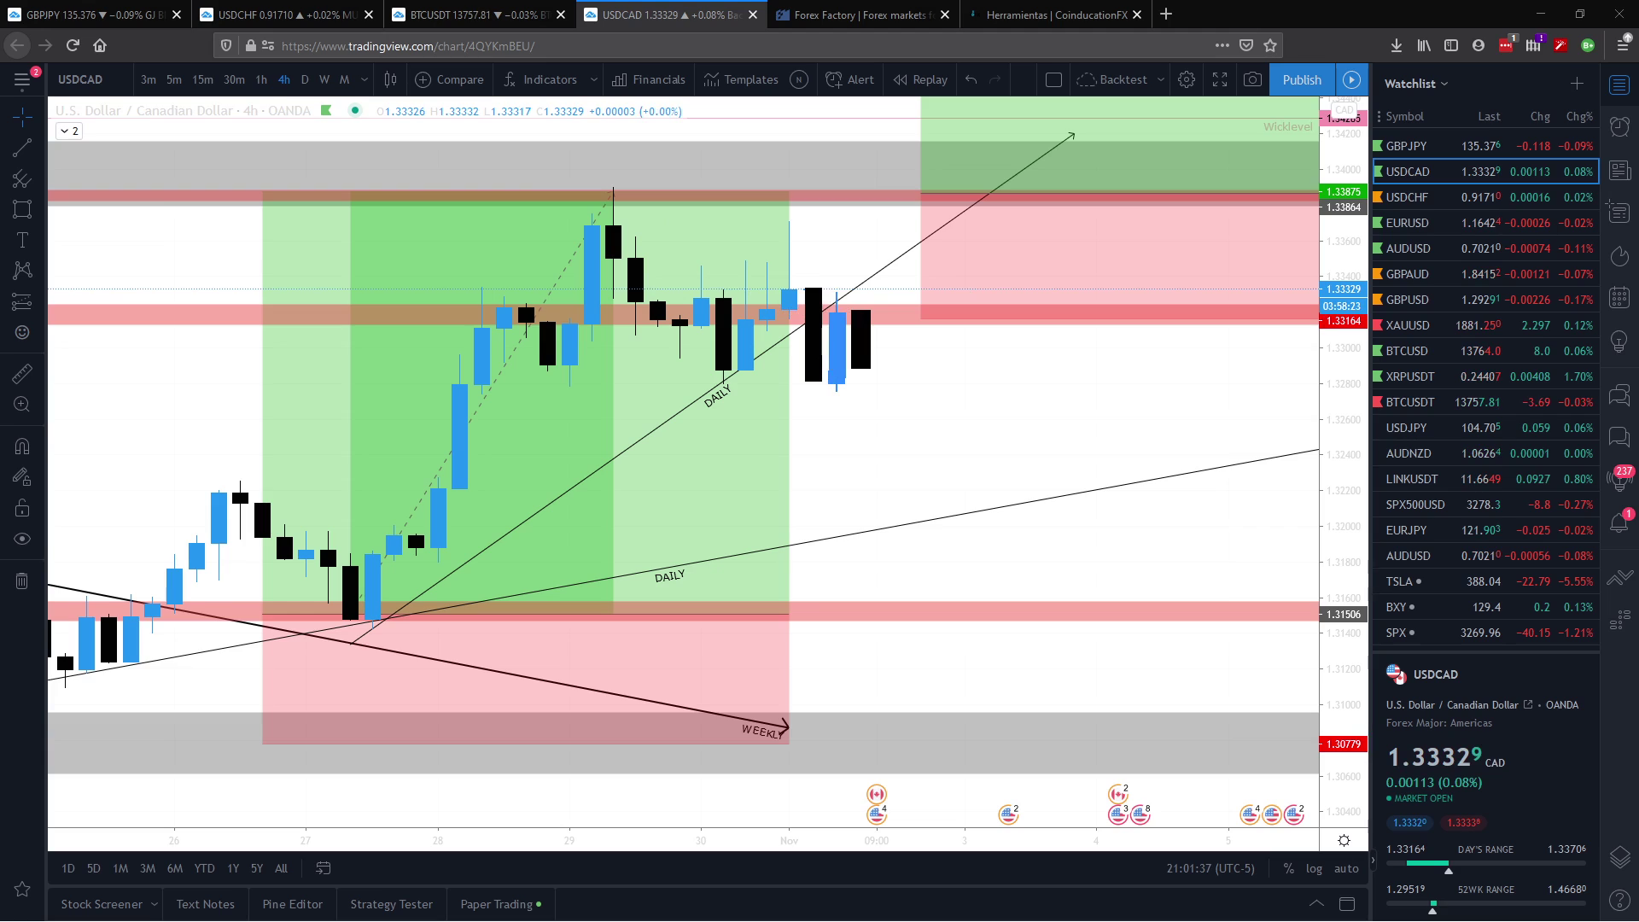
pyautogui.hotkey('ctrl', 'z')
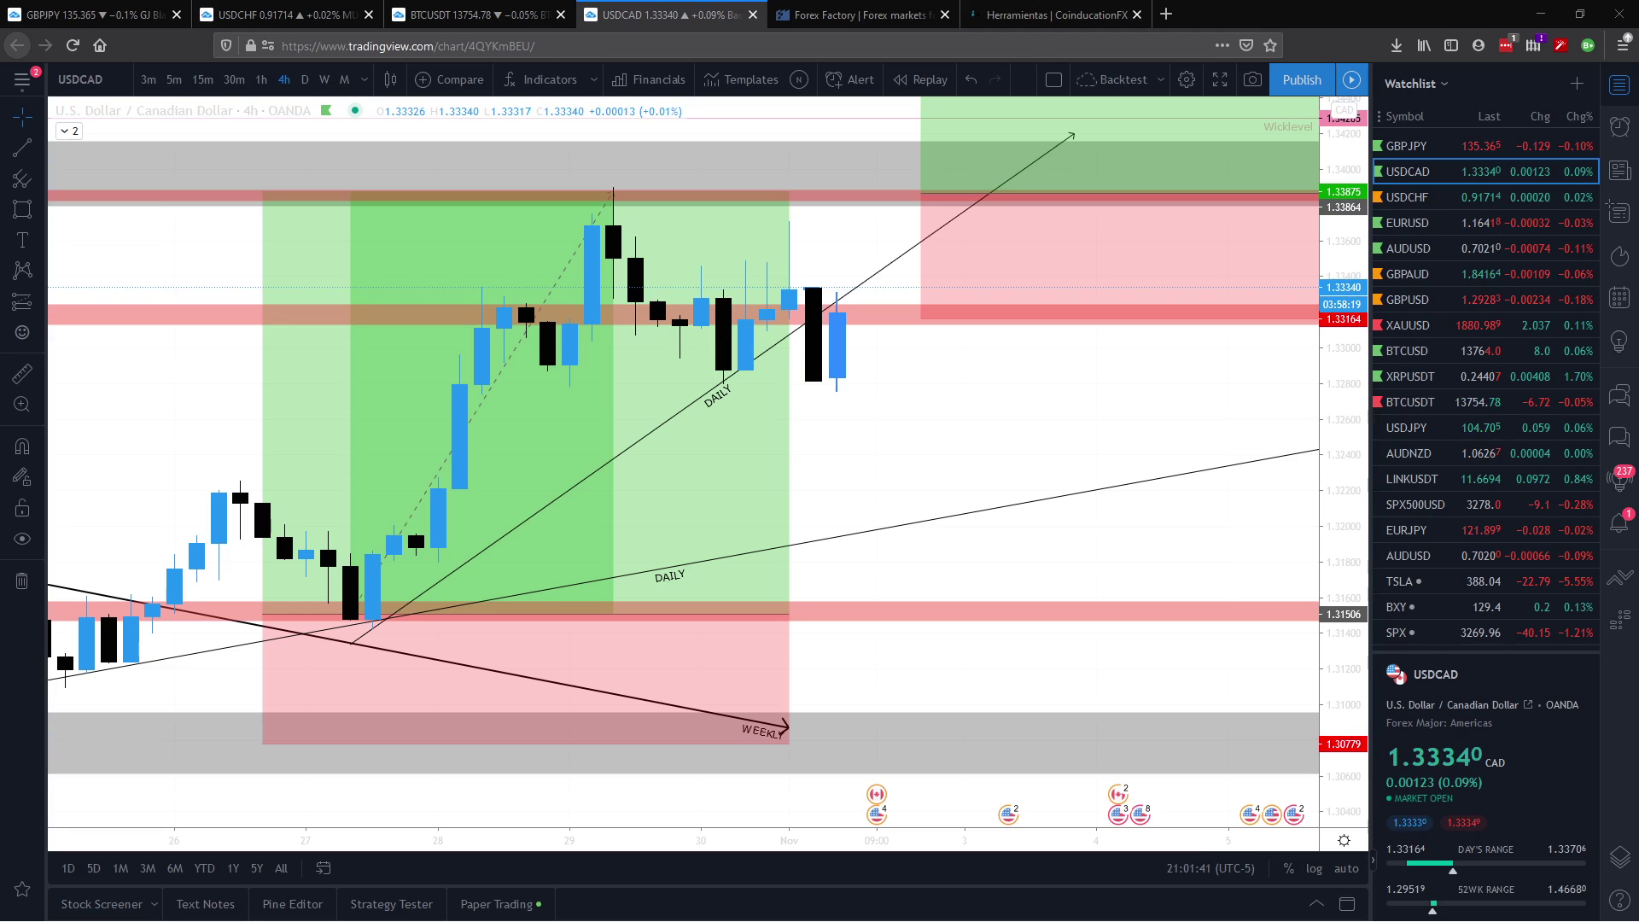
pyautogui.hotkey('ctrl', 'z')
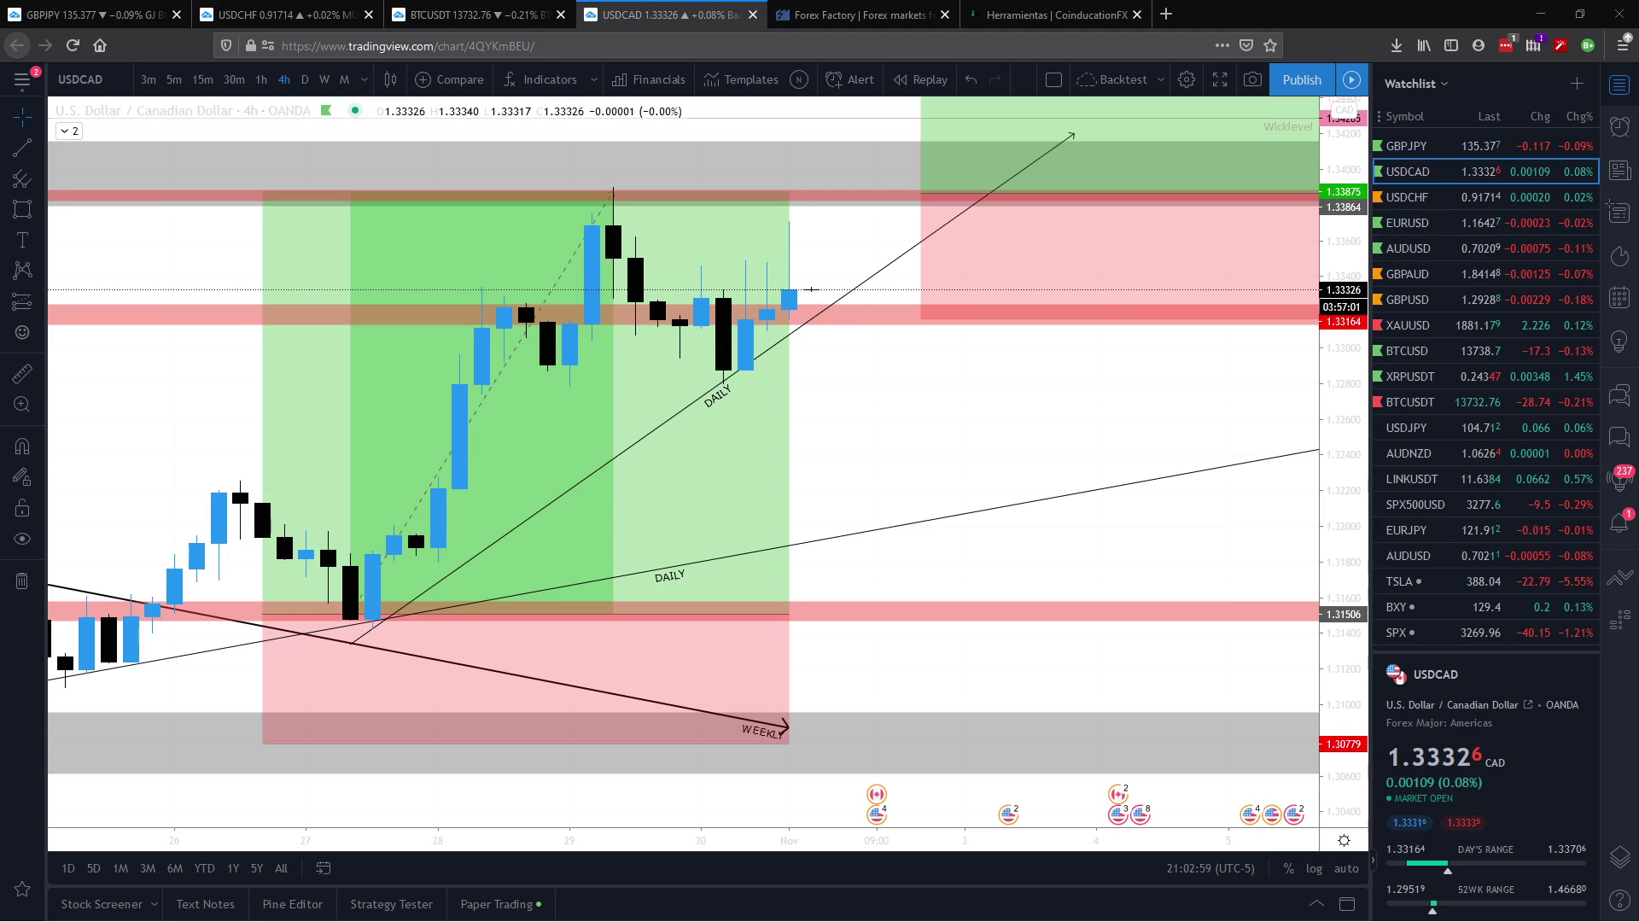
# Step: Switch to USDCHF on weekly candles and frame the recent weeks
pyautogui.click(1431, 199)
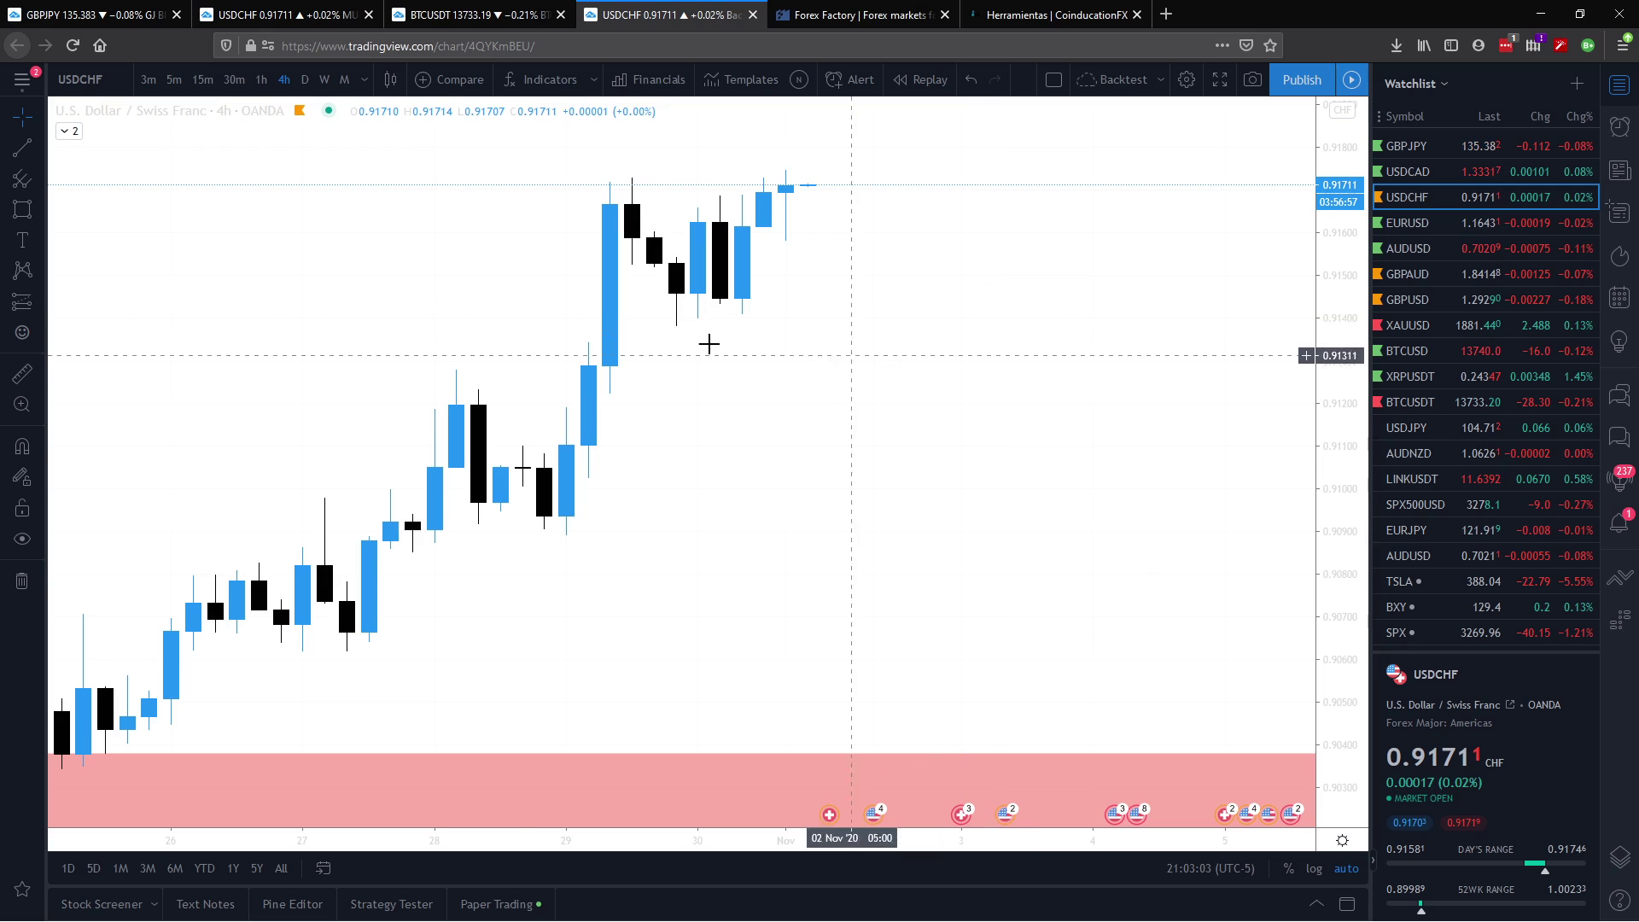
pyautogui.moveTo(482, 847); pyautogui.dragTo(1047, 847)
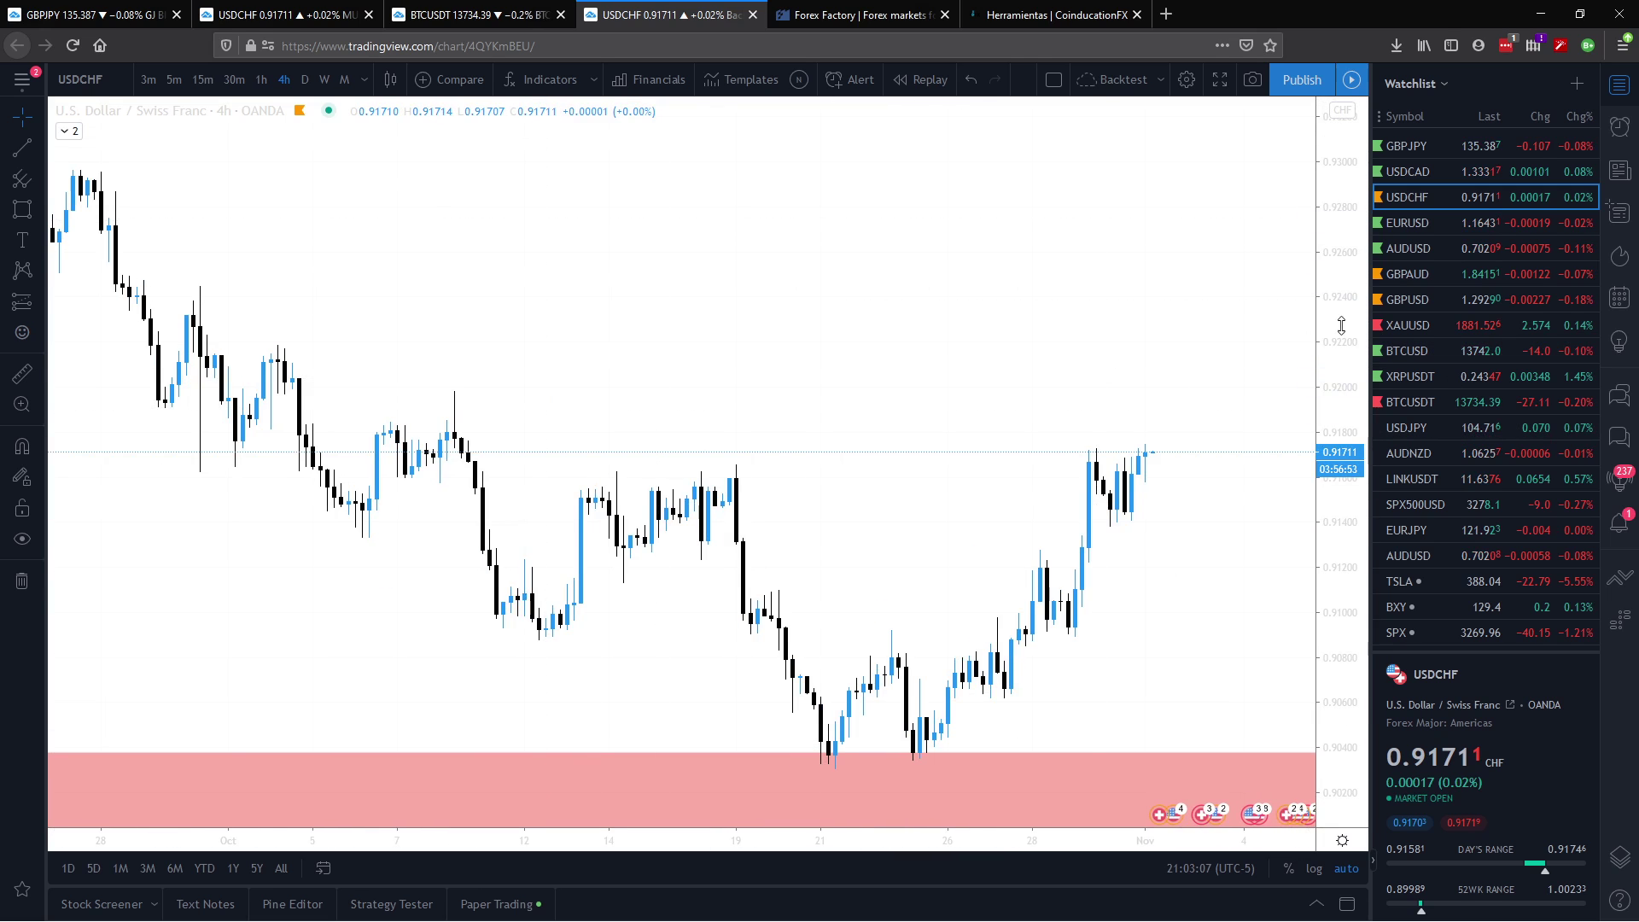
pyautogui.moveTo(1341, 325); pyautogui.dragTo(1341, 366)
pyautogui.moveTo(897, 367); pyautogui.dragTo(726, 230)
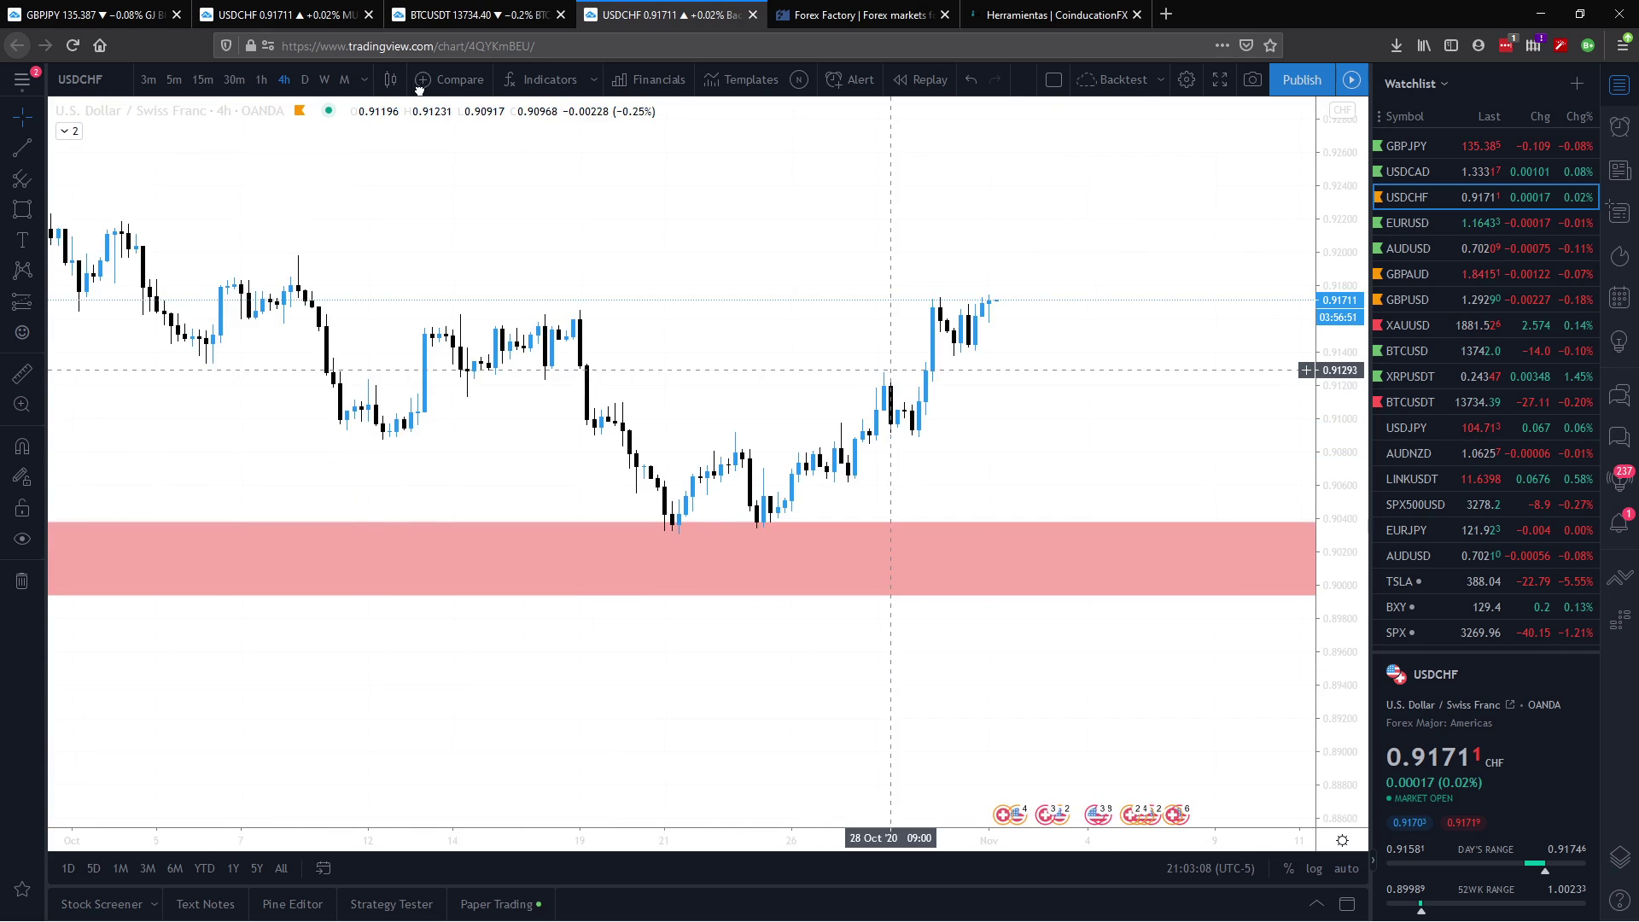
pyautogui.click(321, 82)
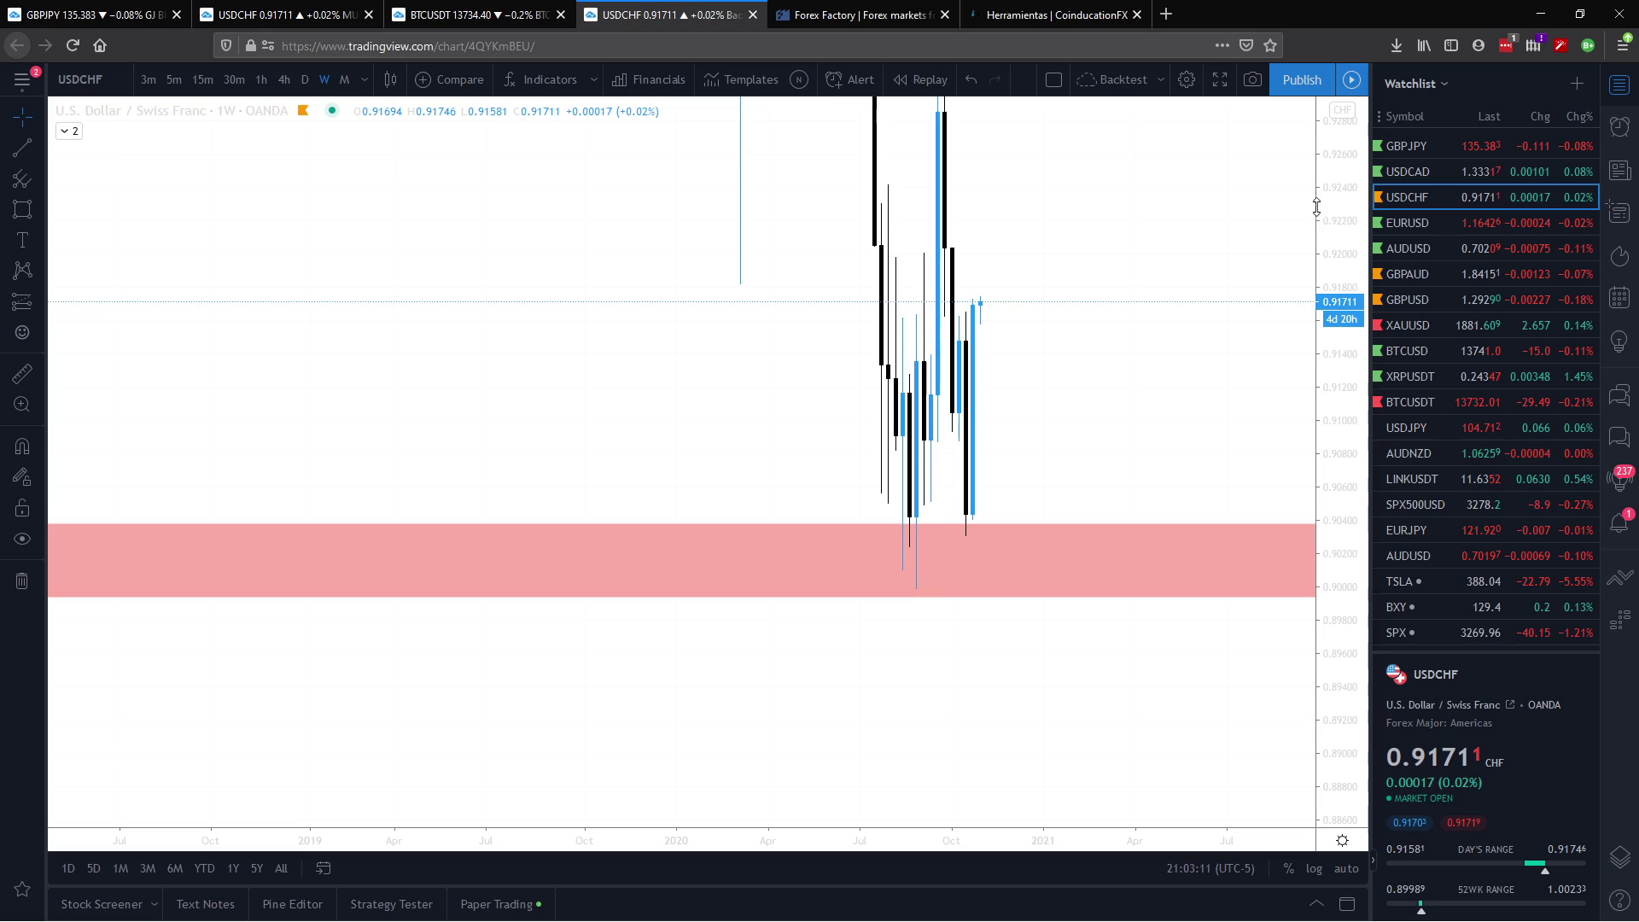
pyautogui.moveTo(1317, 207); pyautogui.dragTo(1322, 282)
pyautogui.moveTo(977, 840); pyautogui.dragTo(820, 845)
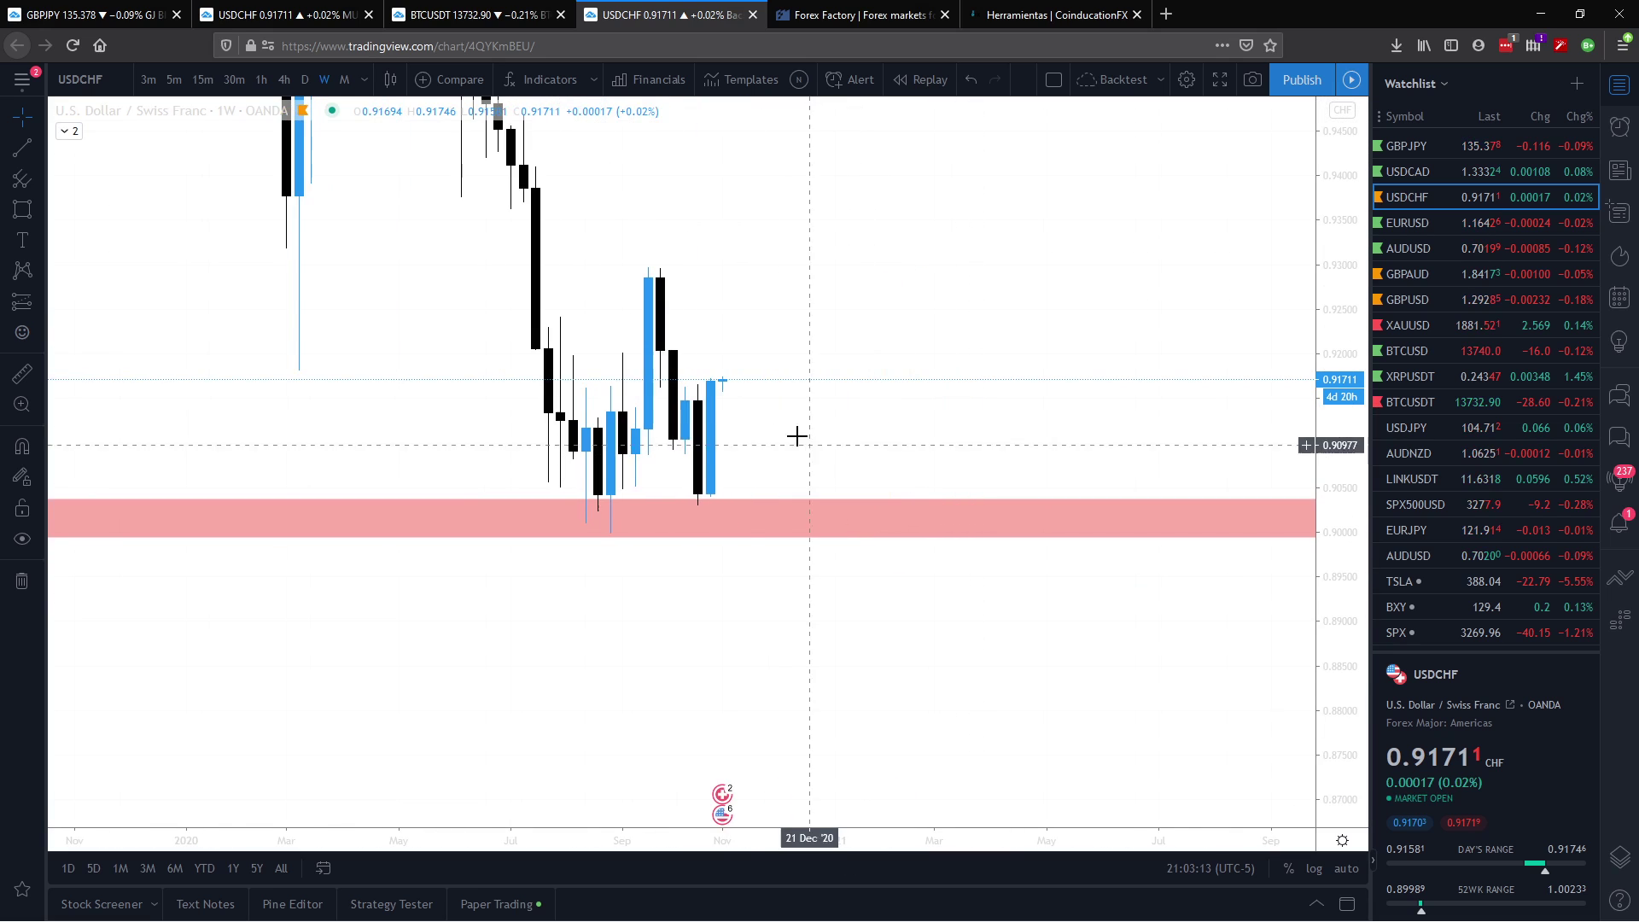
pyautogui.moveTo(797, 436); pyautogui.dragTo(841, 511)
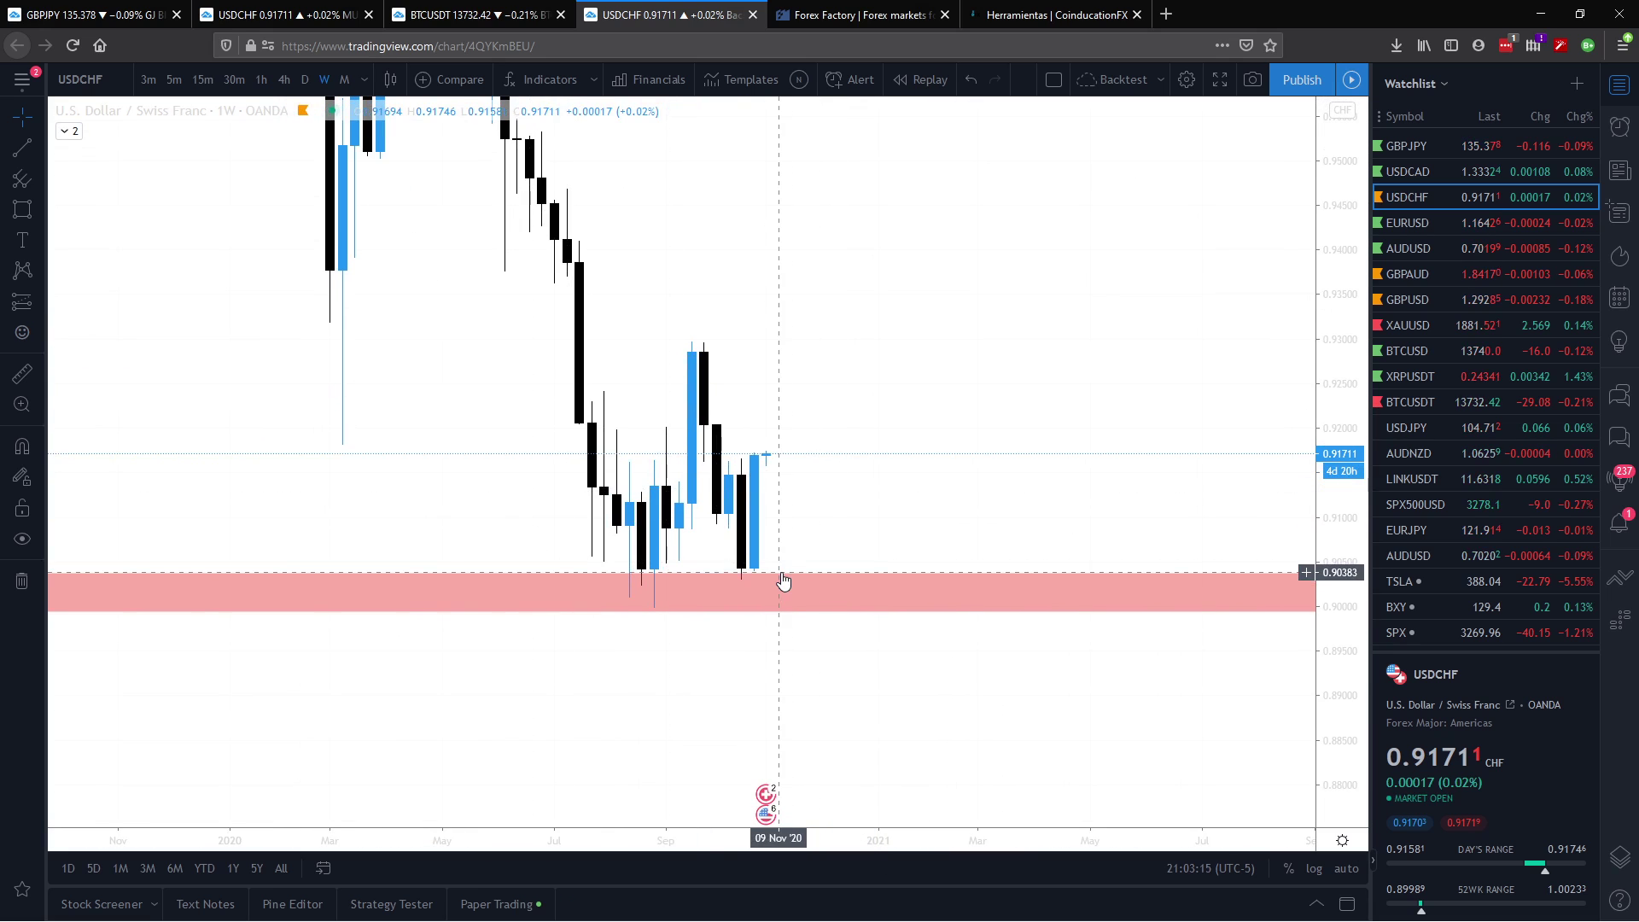
# Step: Restyle the pink zone with the Weekly Black template and draw a grey zone at the recent high
pyautogui.rightClick(782, 578)
pyautogui.moveTo(845, 590)
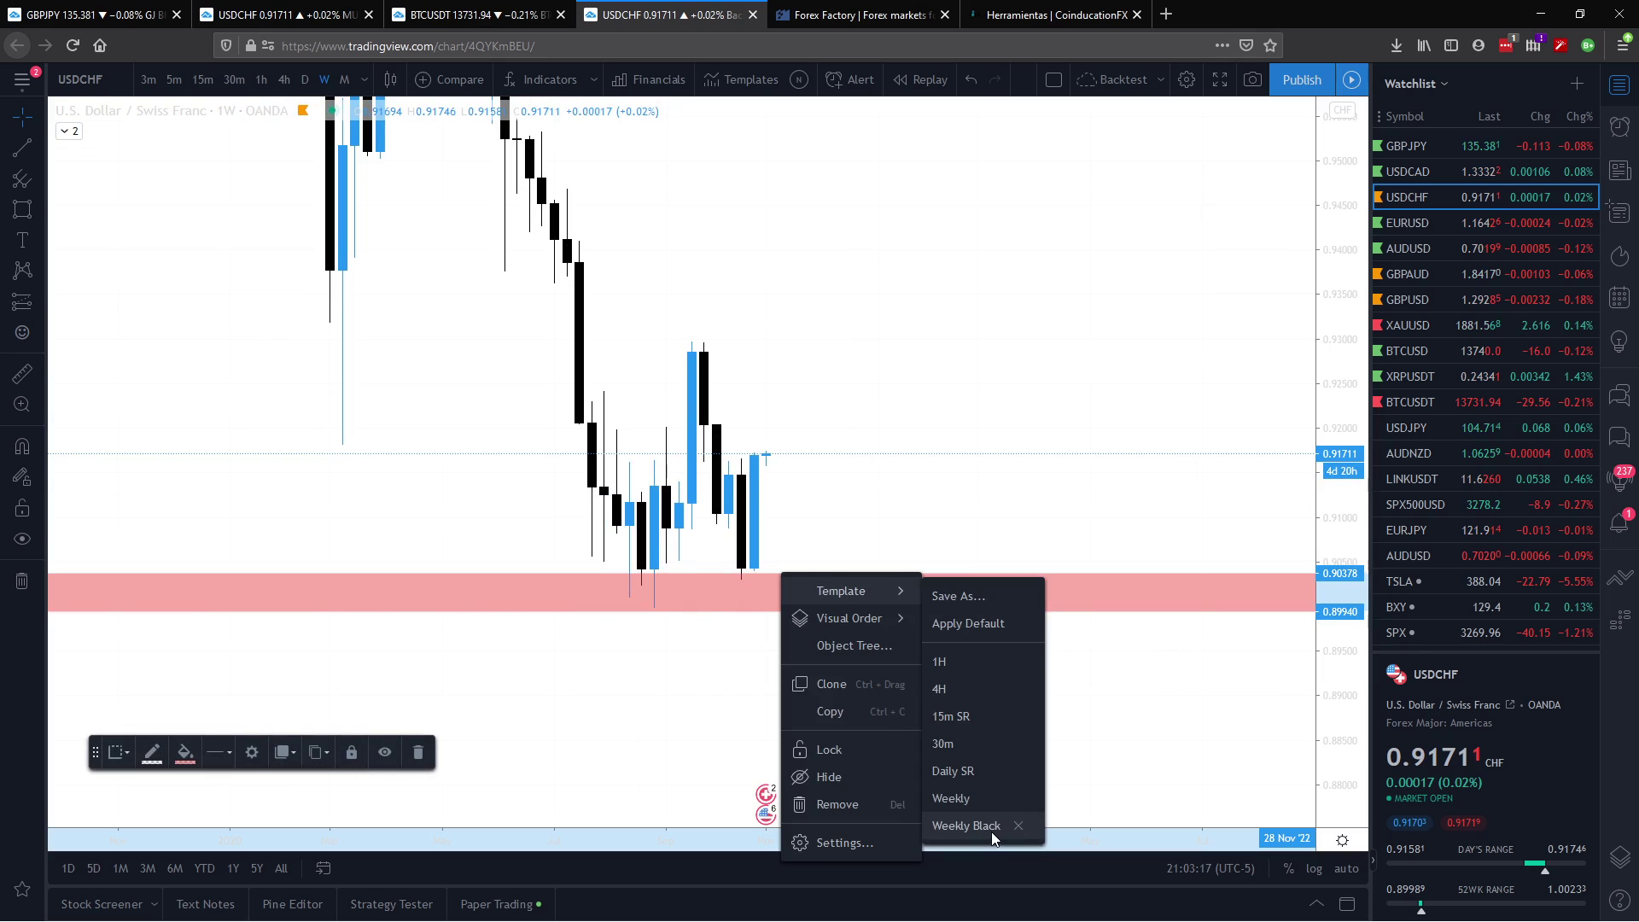
pyautogui.click(992, 830)
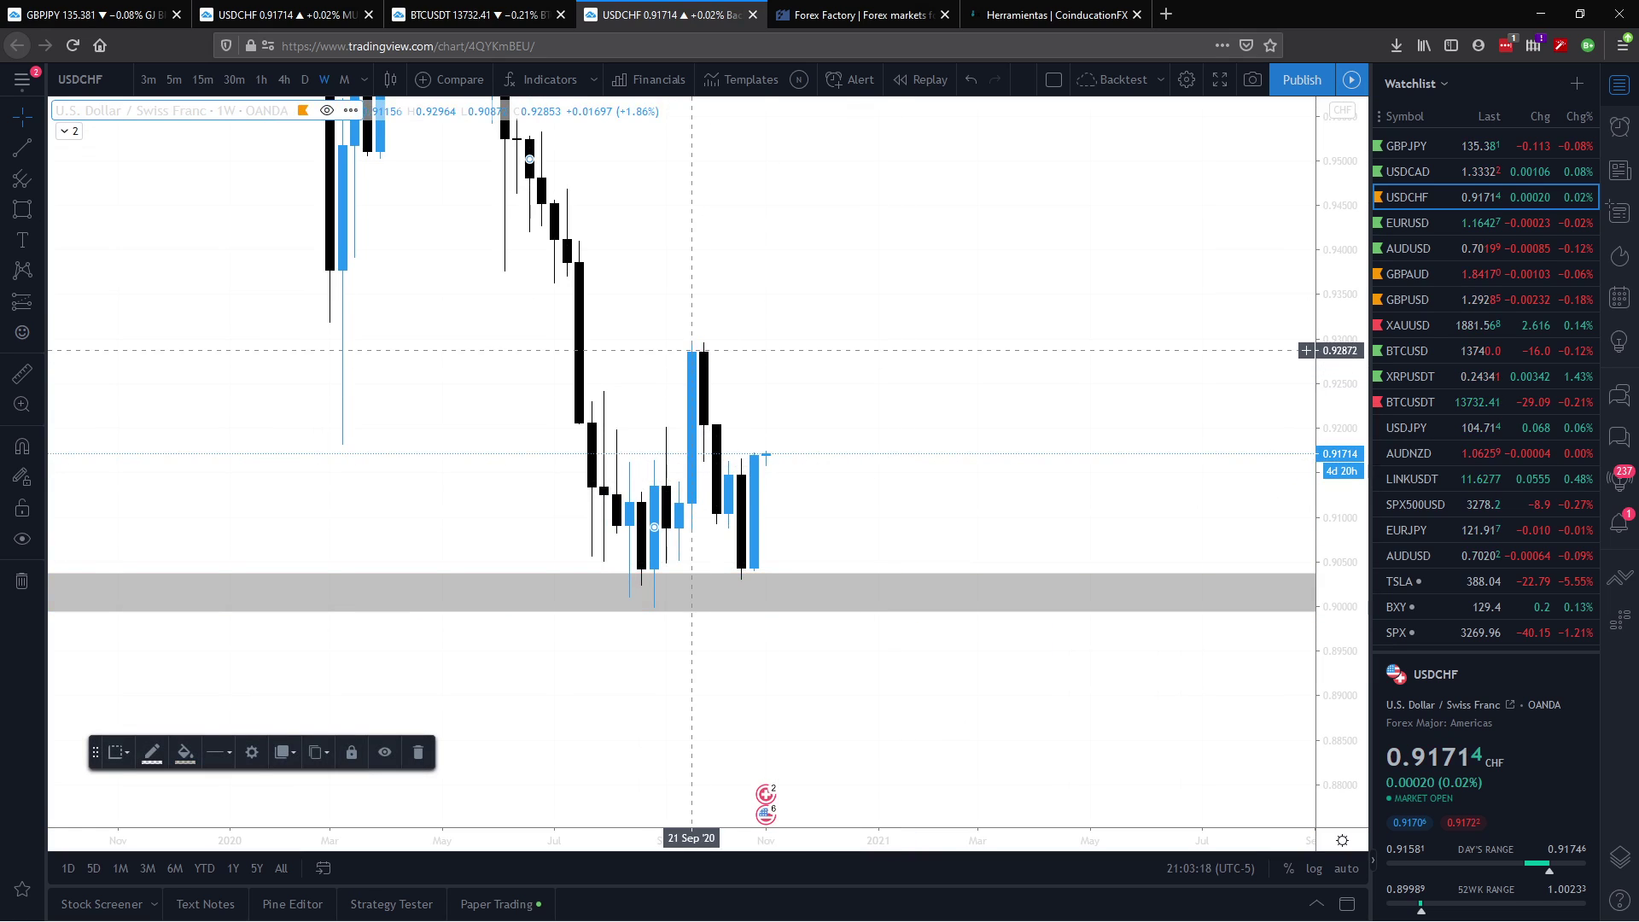
pyautogui.hotkey('alt', 'shift', 'r')
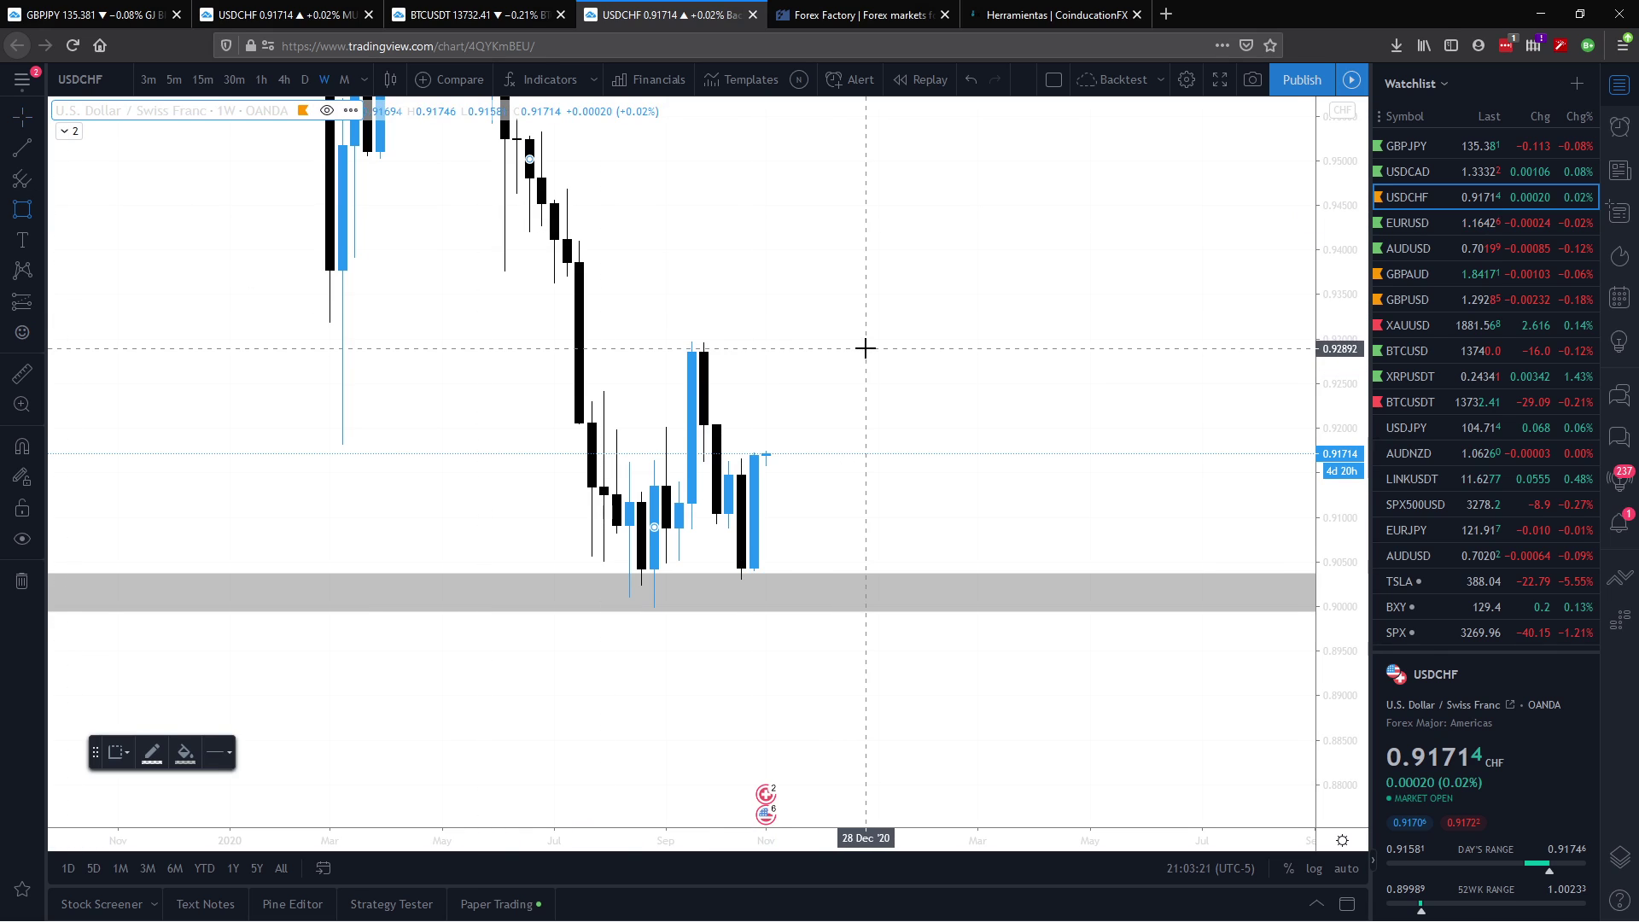
pyautogui.moveTo(866, 349); pyautogui.dragTo(156, 337)
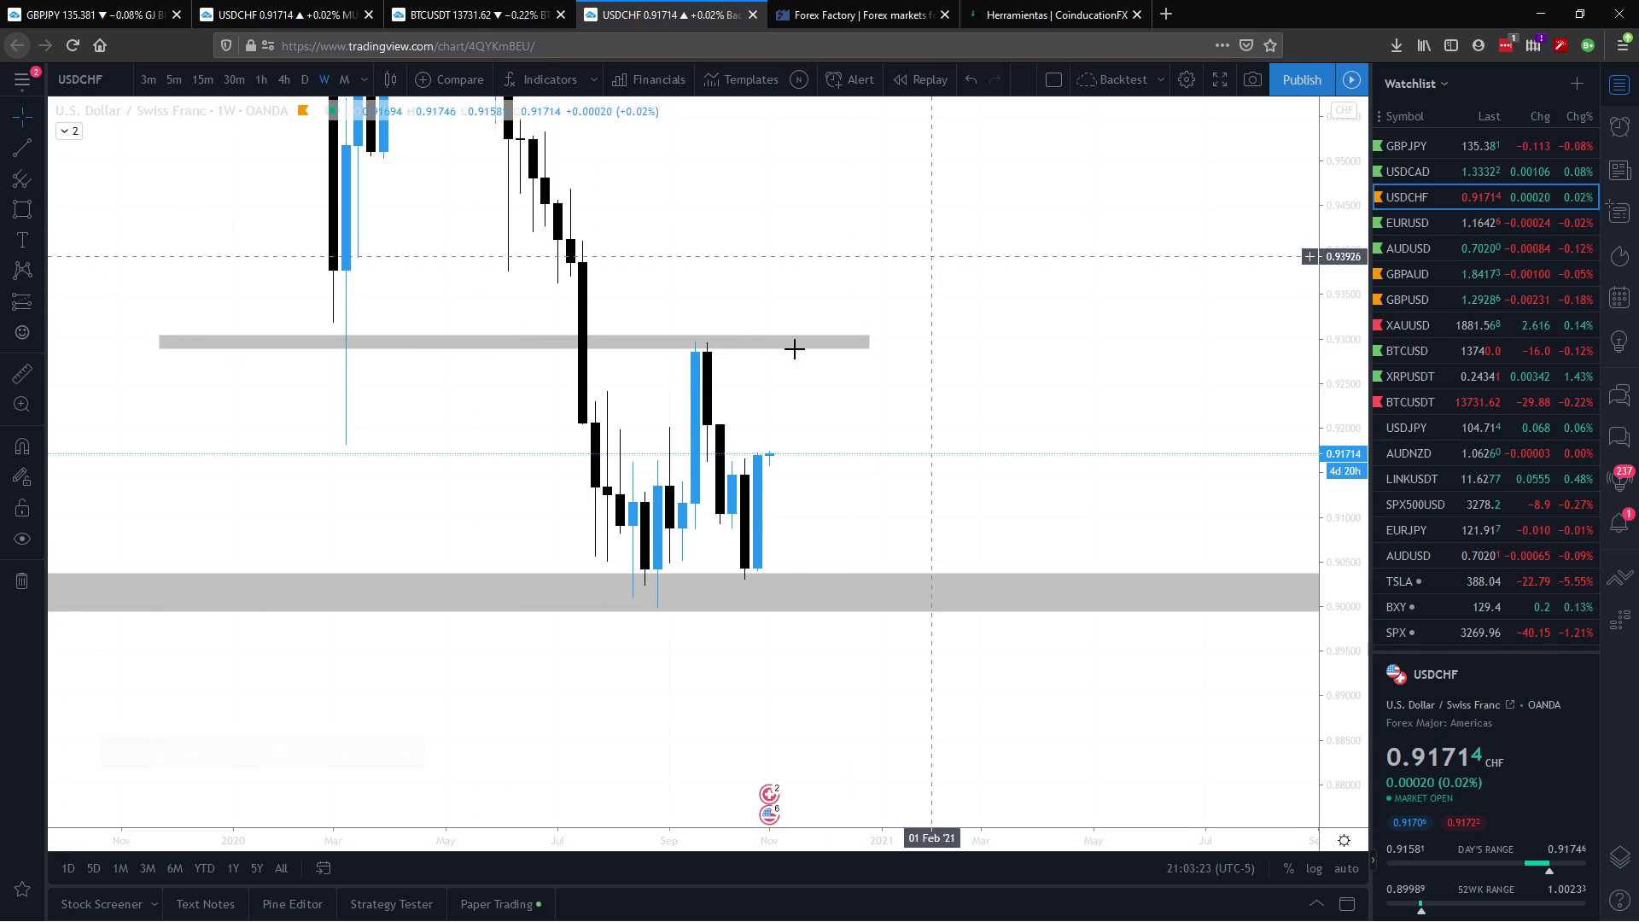
pyautogui.click(681, 341)
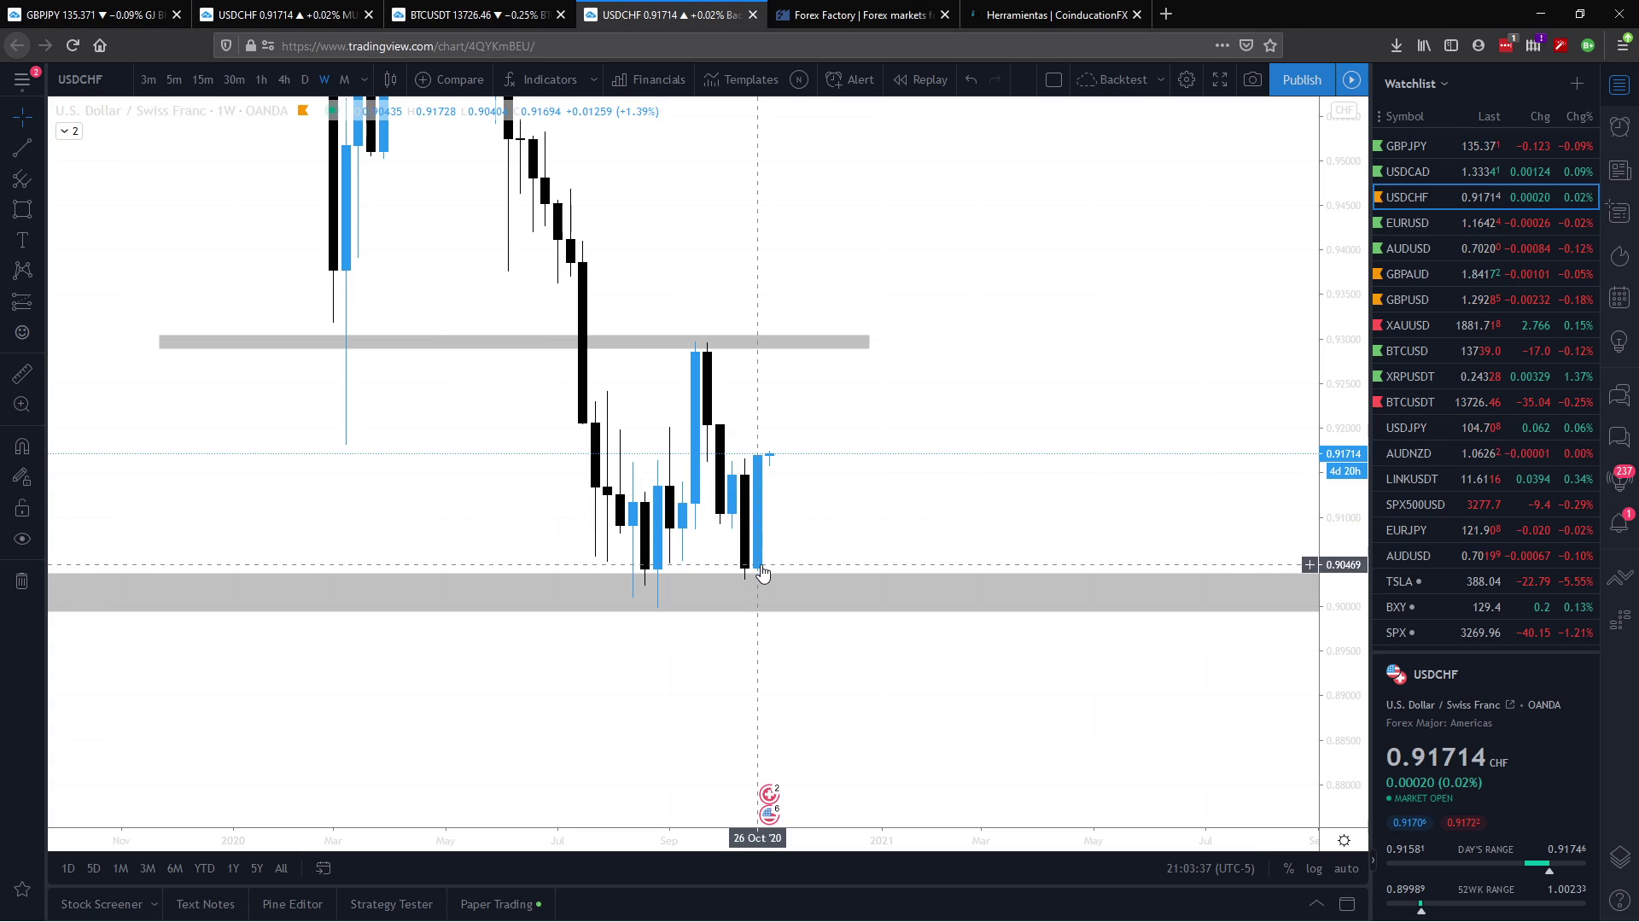
# Step: On daily candles, draw a thin zone near 0.918 styled with the Daily SR template
pyautogui.click(304, 81)
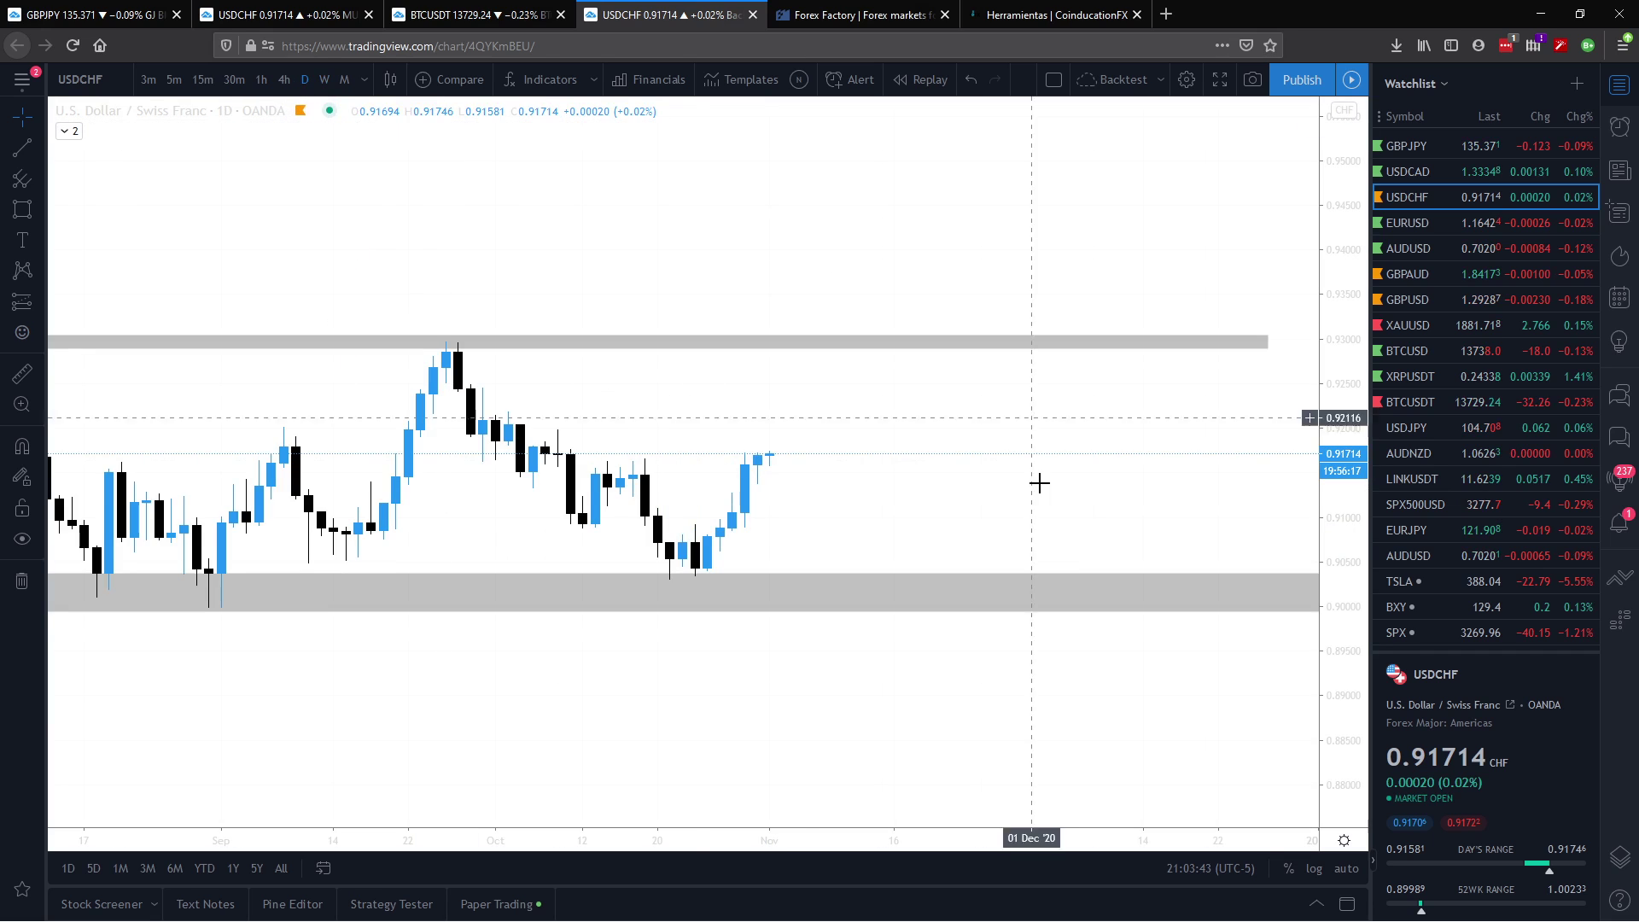
pyautogui.moveTo(607, 839)
pyautogui.mouseDown()
pyautogui.moveTo(896, 836)
pyautogui.moveTo(854, 836)
pyautogui.mouseUp()
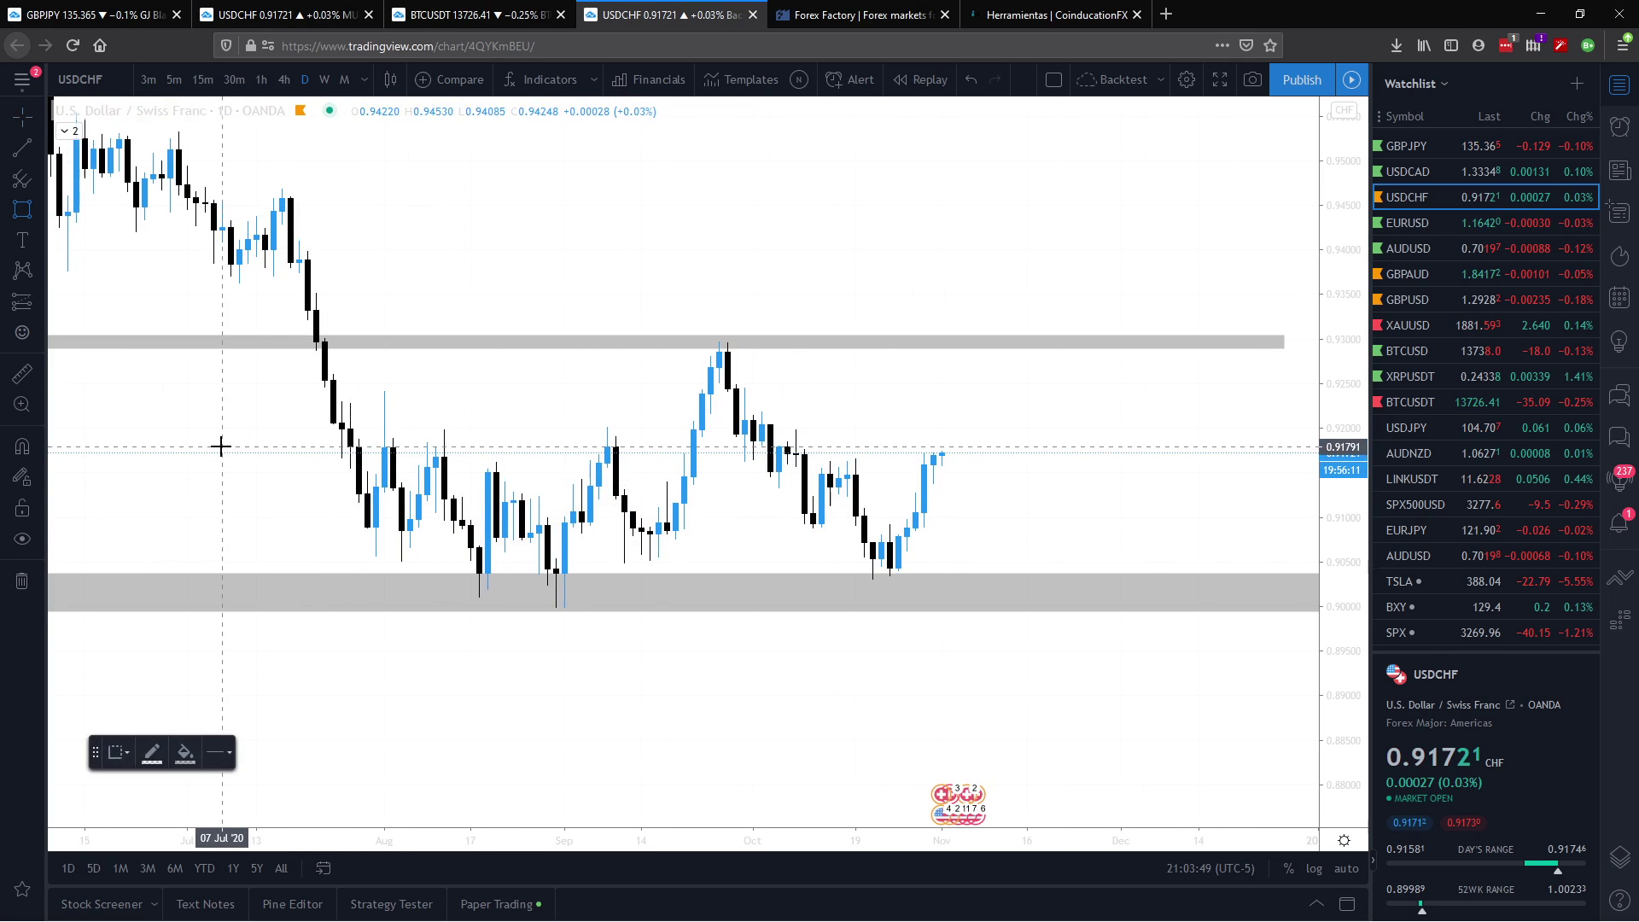
pyautogui.moveTo(223, 447); pyautogui.dragTo(1187, 443)
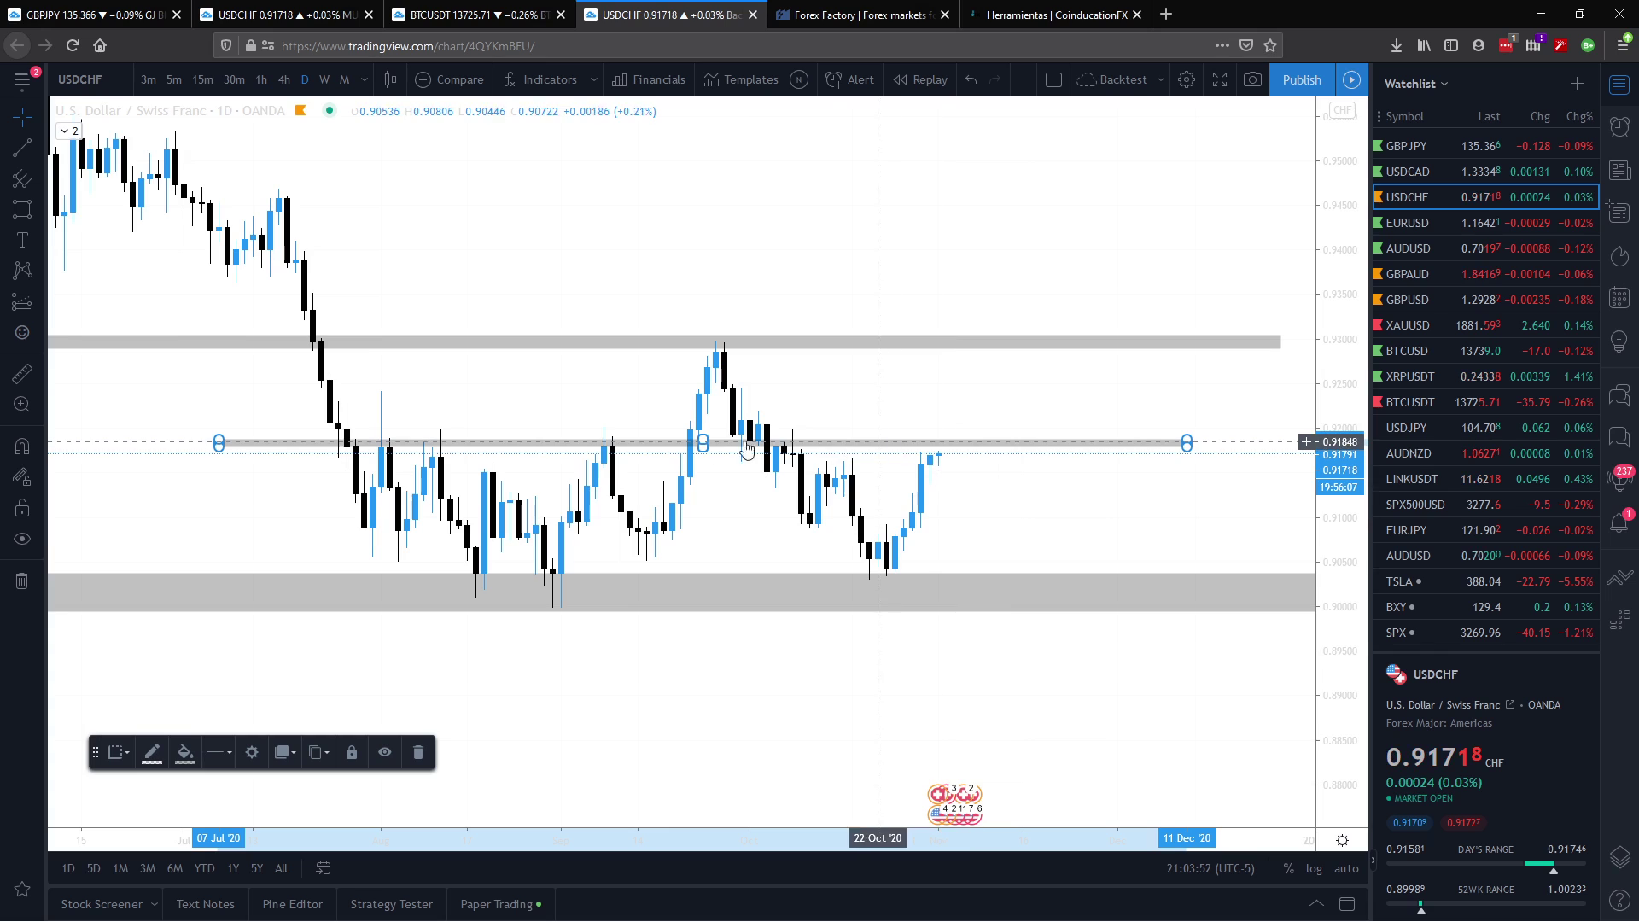
pyautogui.rightClick(1070, 449)
pyautogui.moveTo(1129, 458)
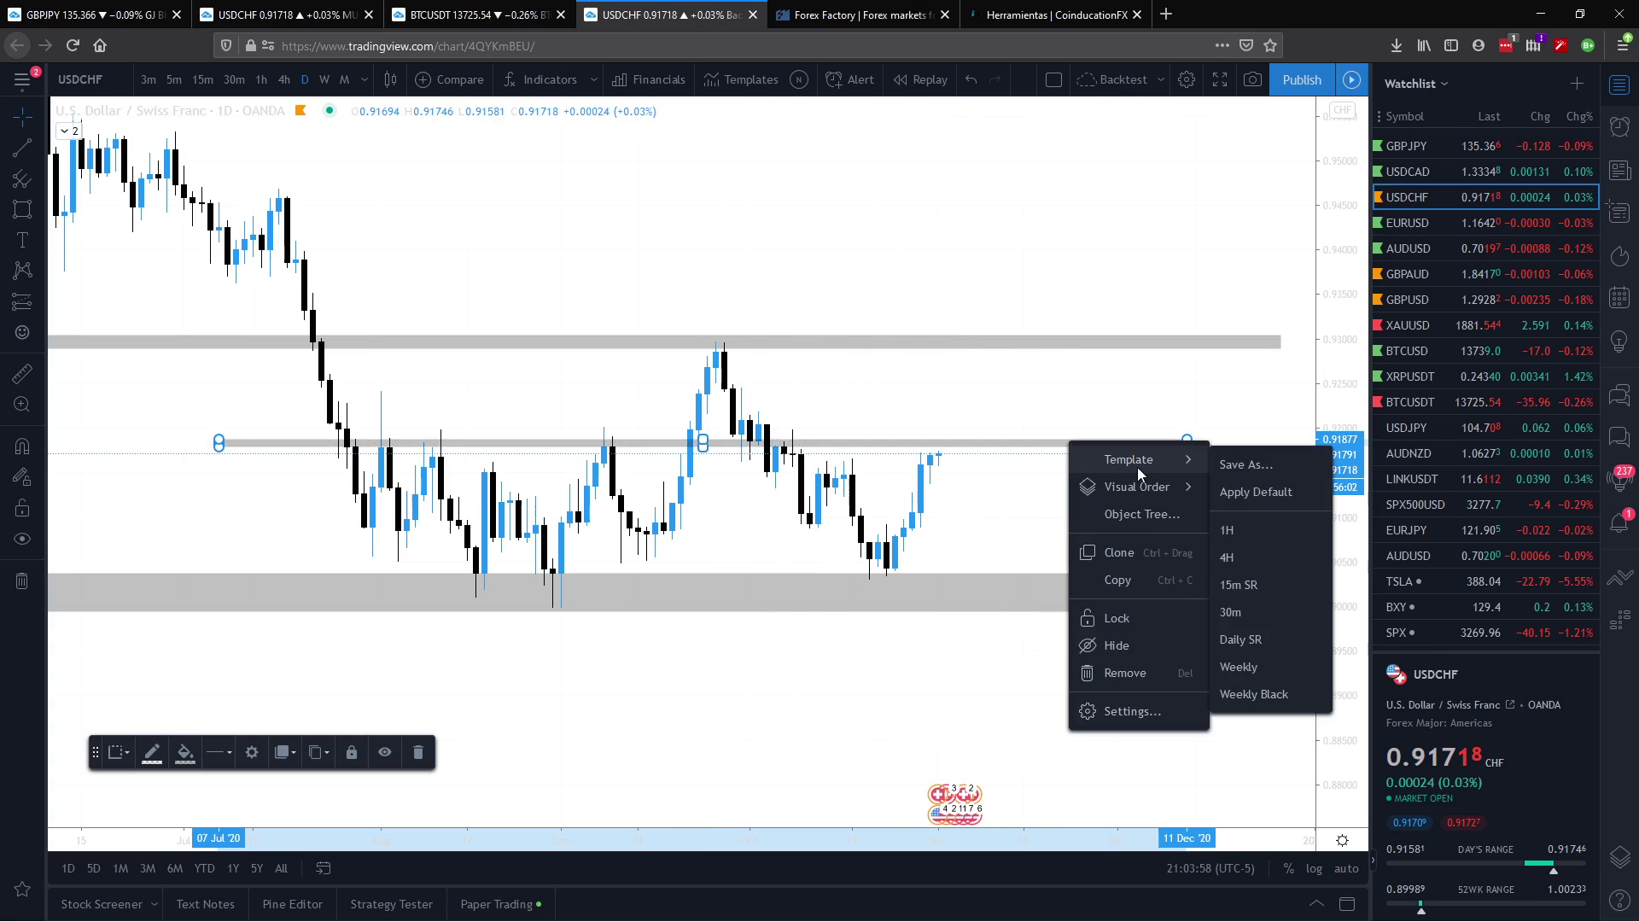
pyautogui.click(1240, 641)
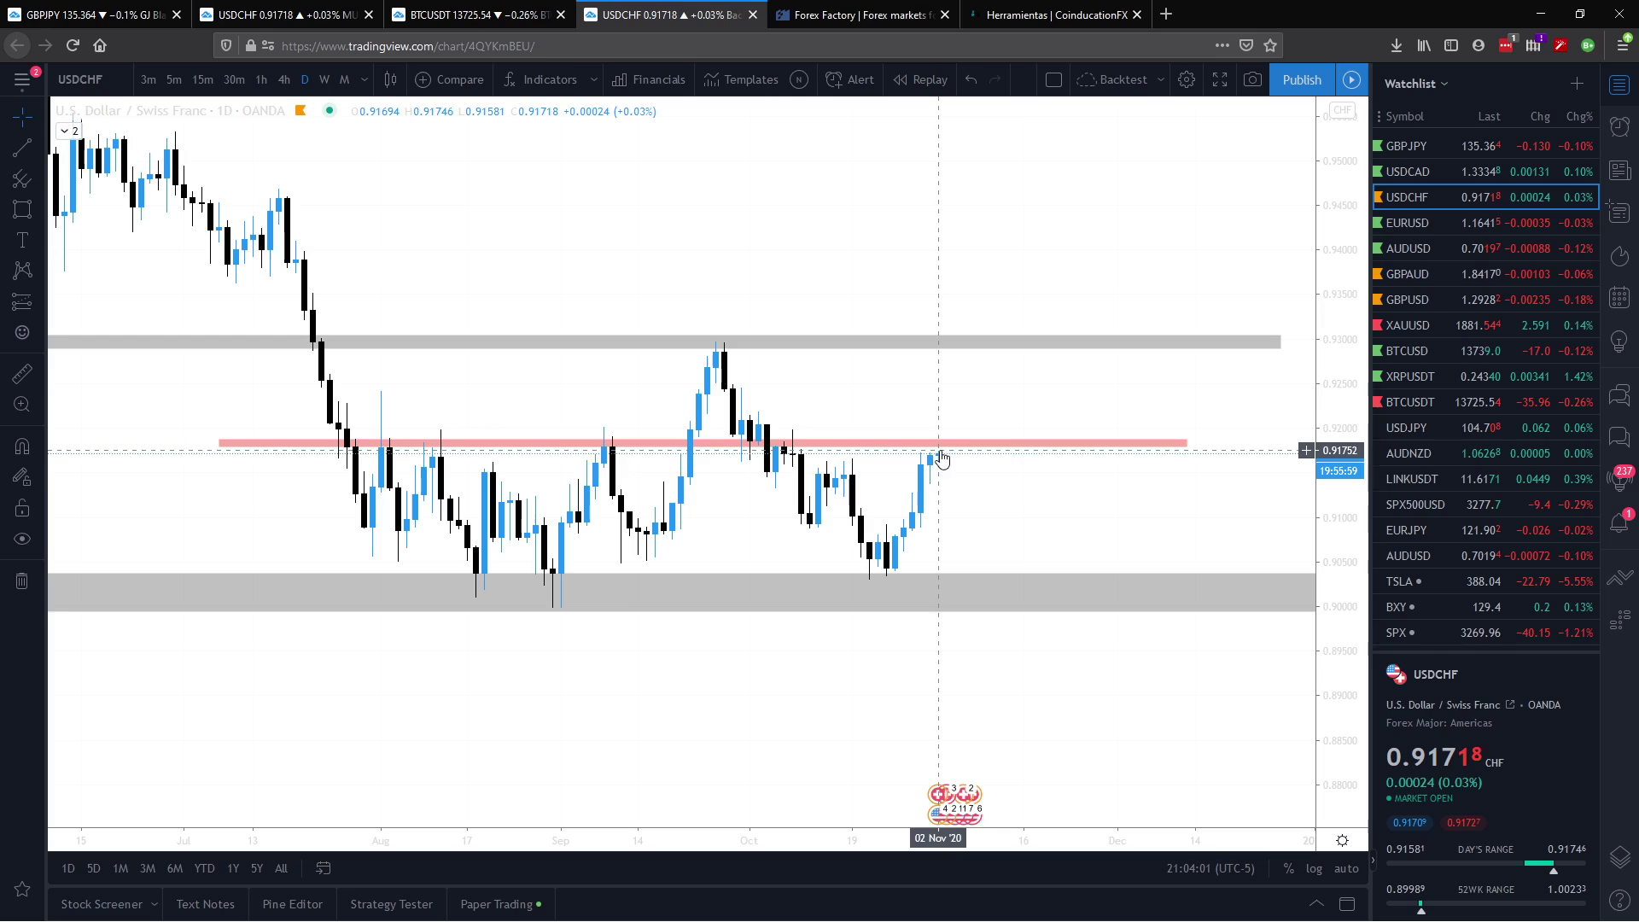
pyautogui.moveTo(1340, 512); pyautogui.dragTo(1341, 453)
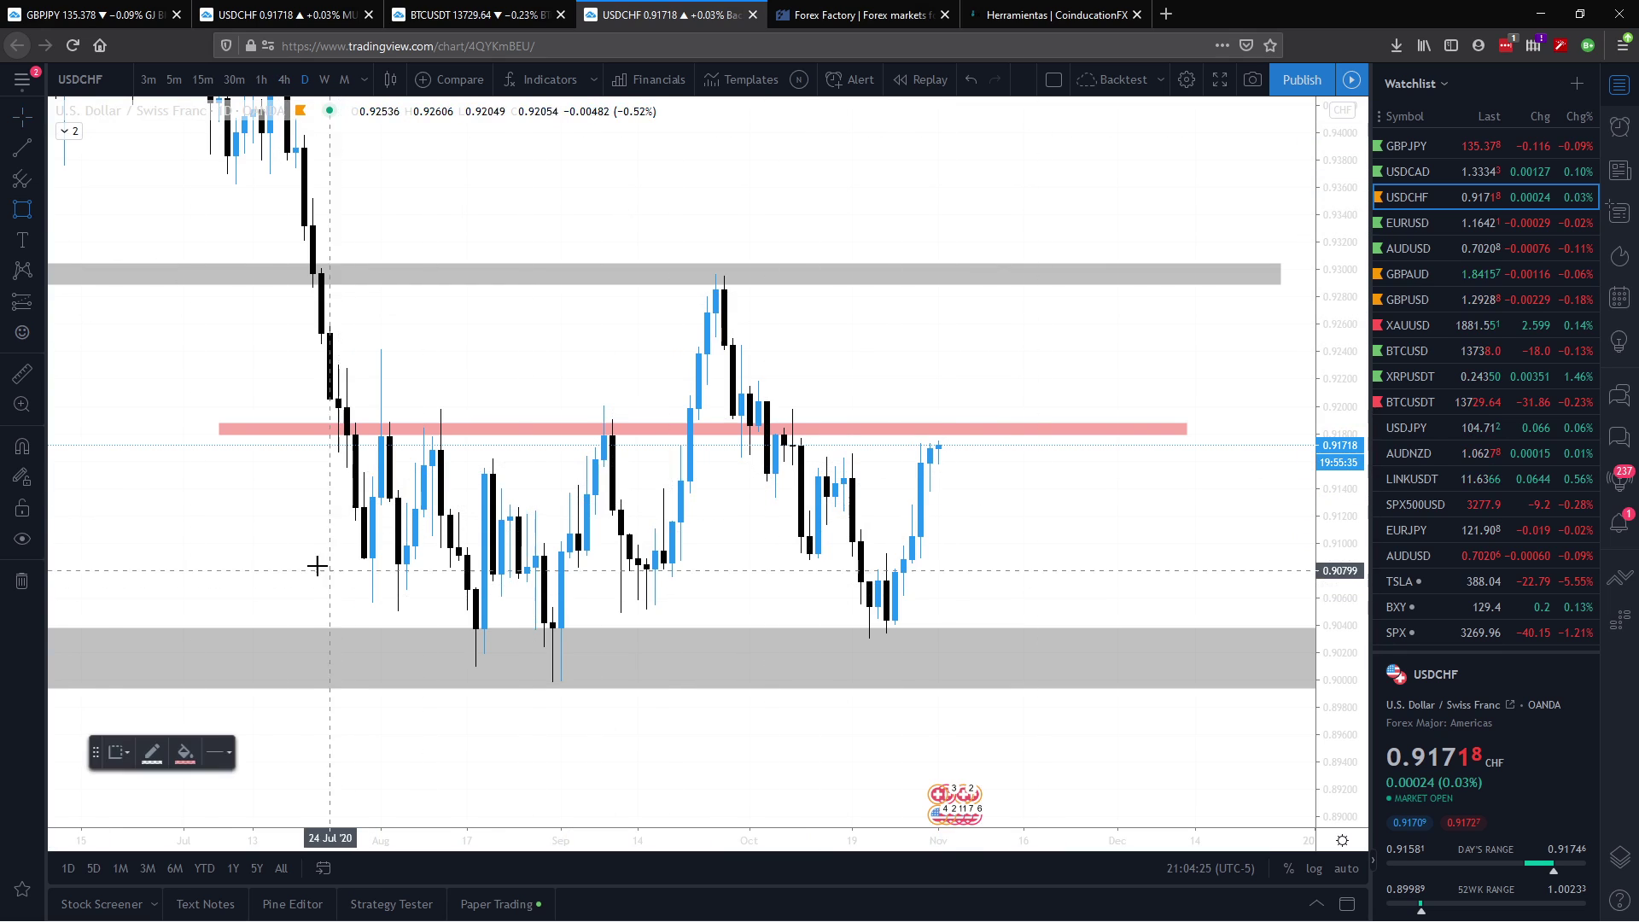
# Step: Draw a pink zone across the 0.908 support and a falling trendline from the September high
pyautogui.moveTo(278, 574)
pyautogui.mouseDown()
pyautogui.moveTo(1083, 607)
pyautogui.moveTo(1199, 570)
pyautogui.mouseUp()
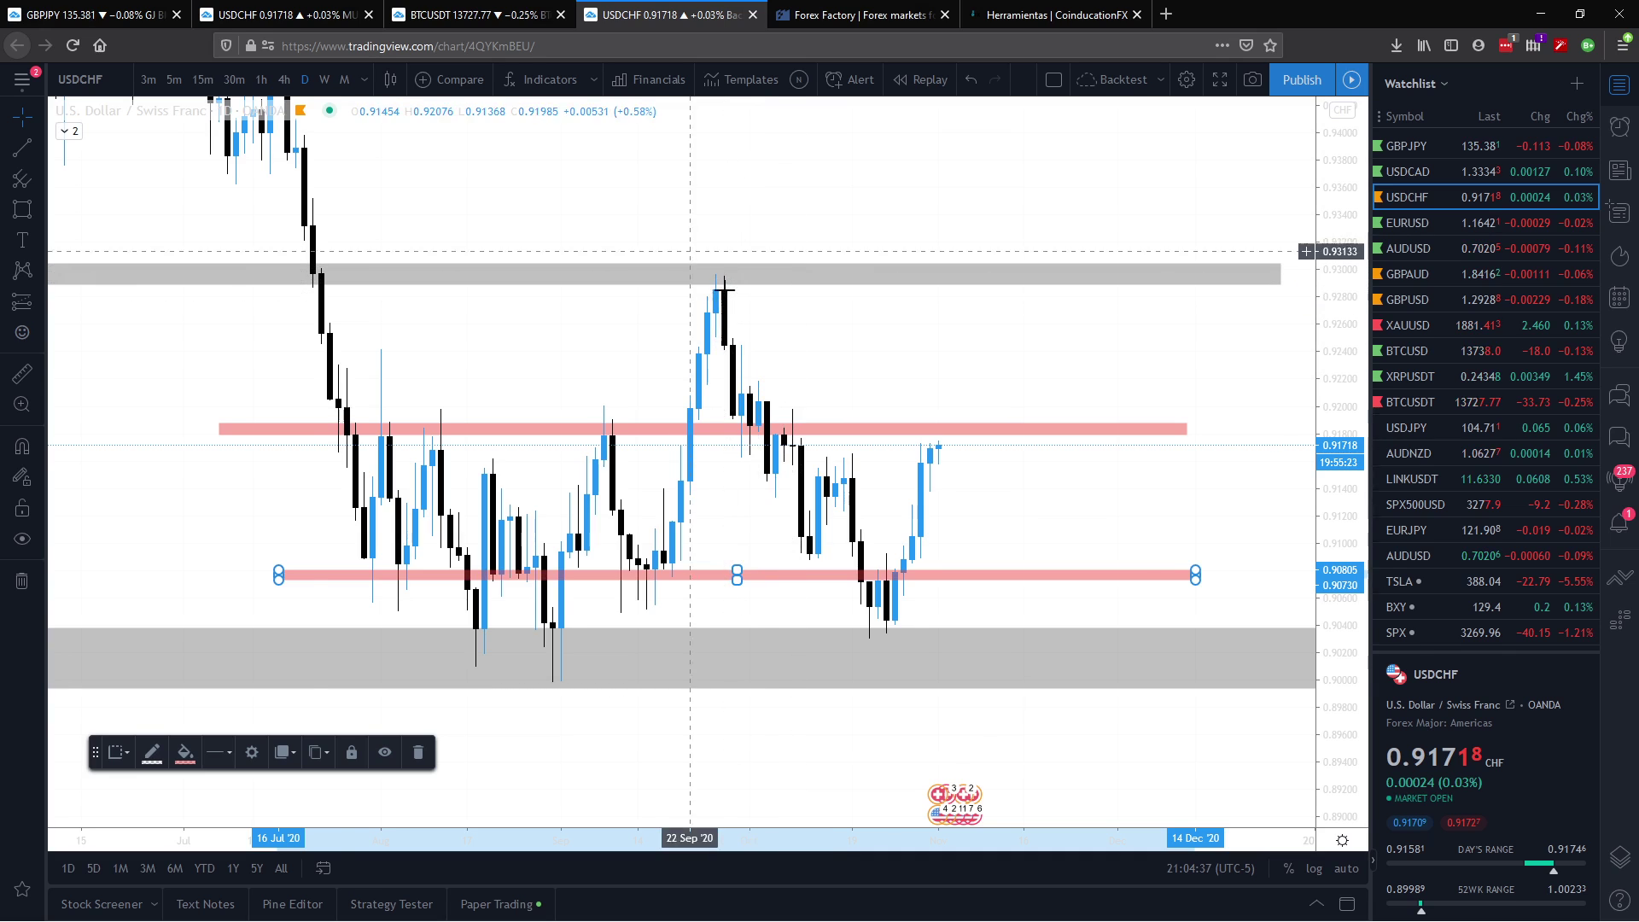
pyautogui.click(22, 148)
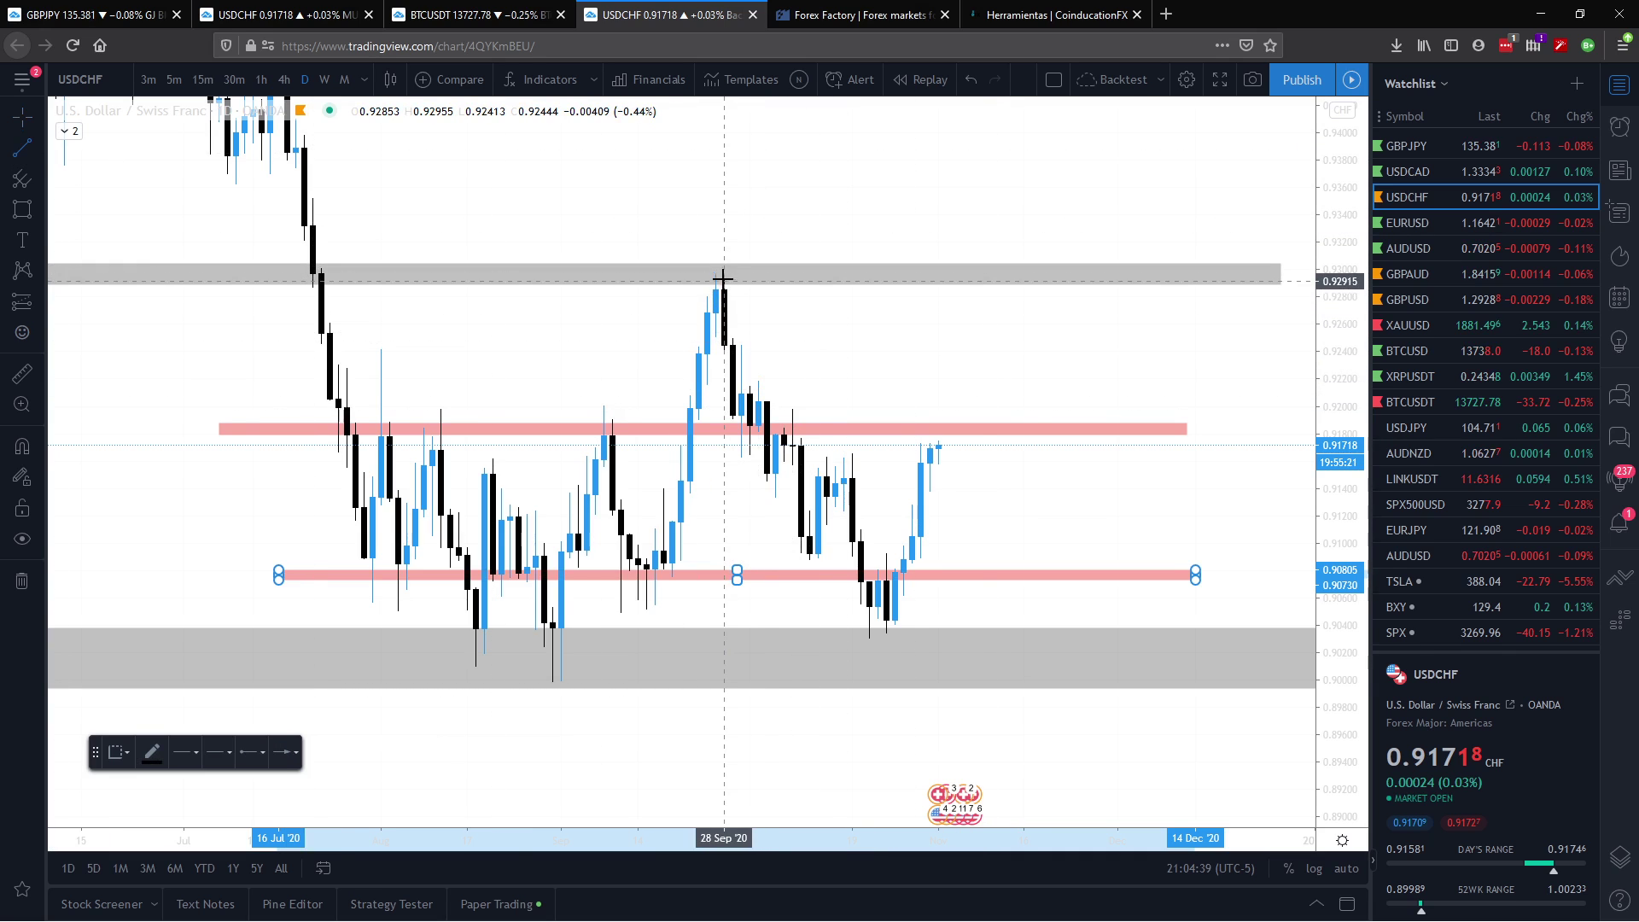
pyautogui.click(724, 275)
pyautogui.click(959, 648)
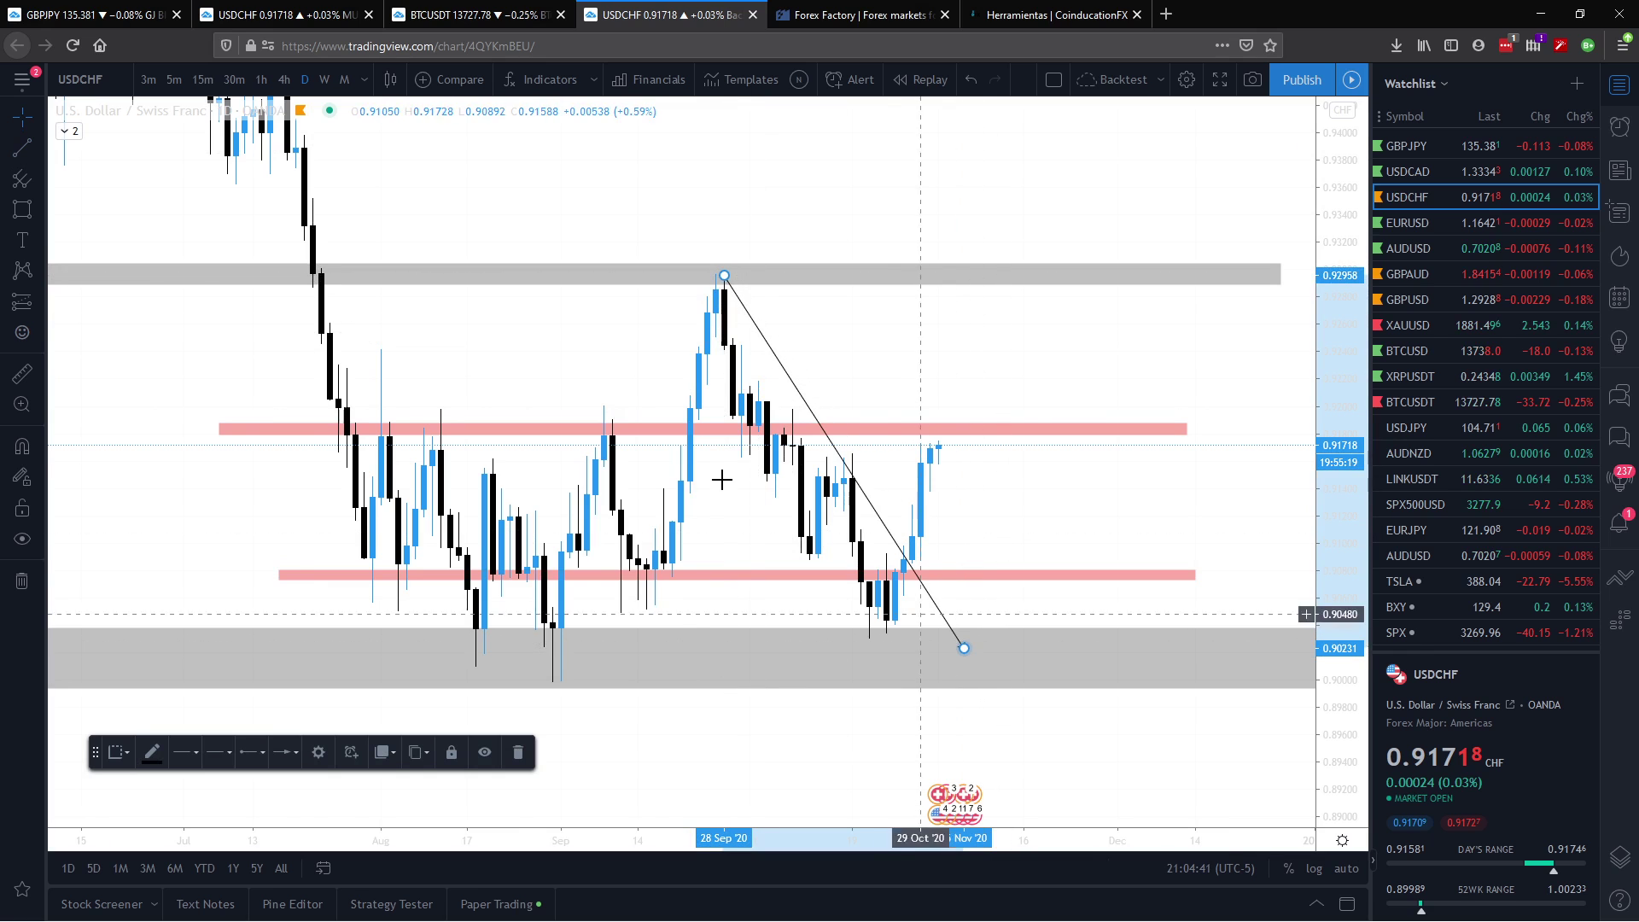
pyautogui.click(322, 9)
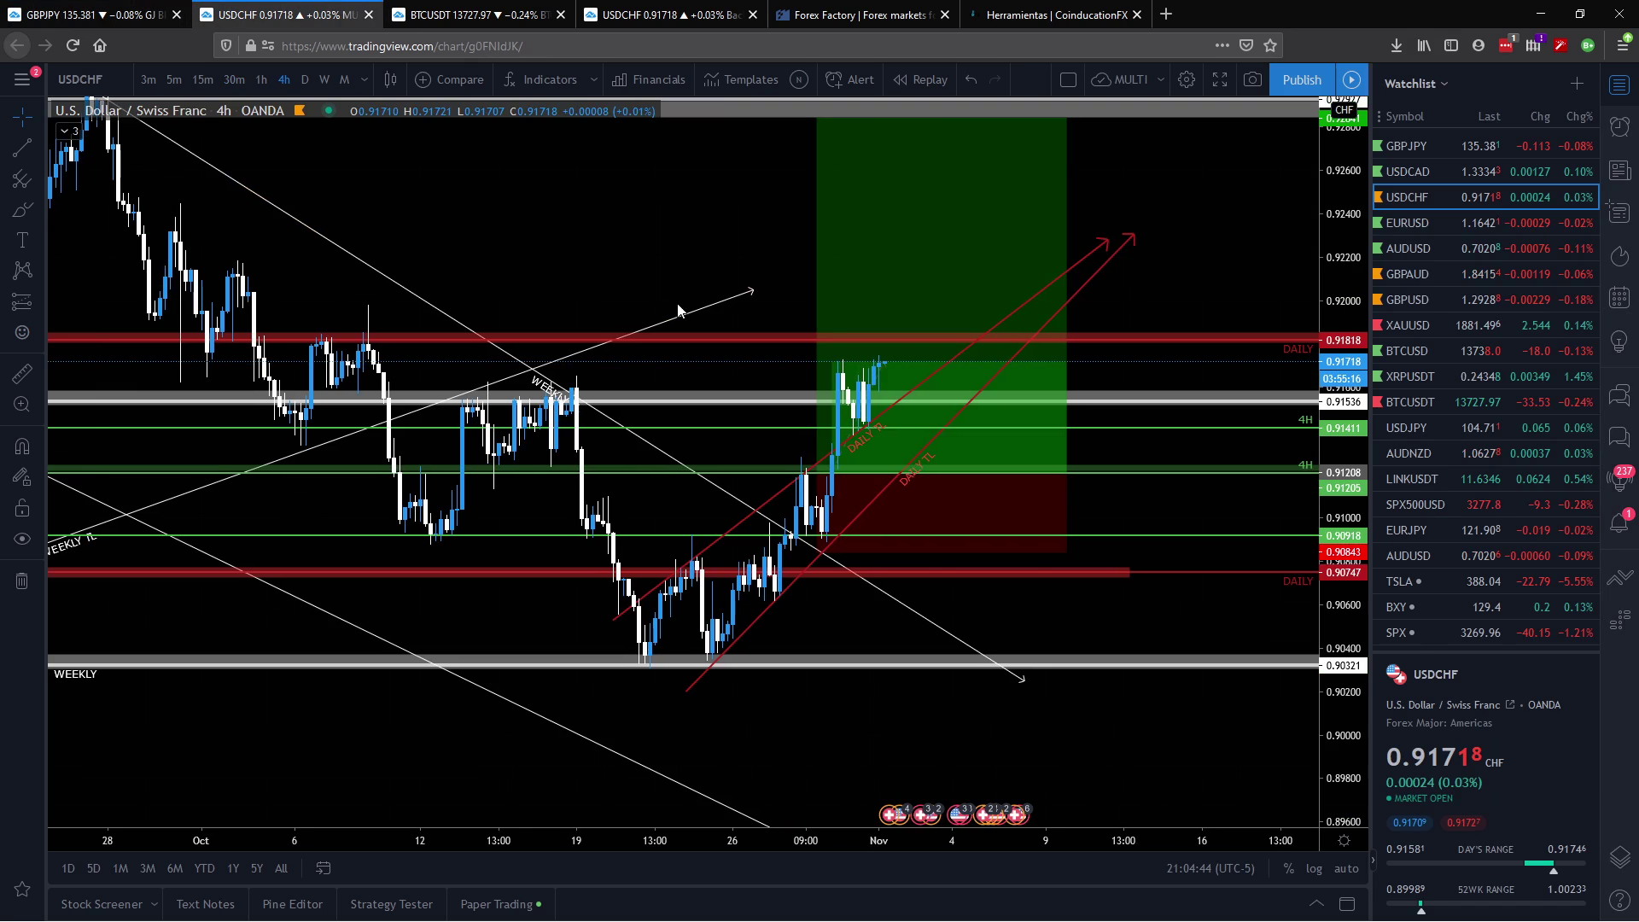
pyautogui.click(305, 79)
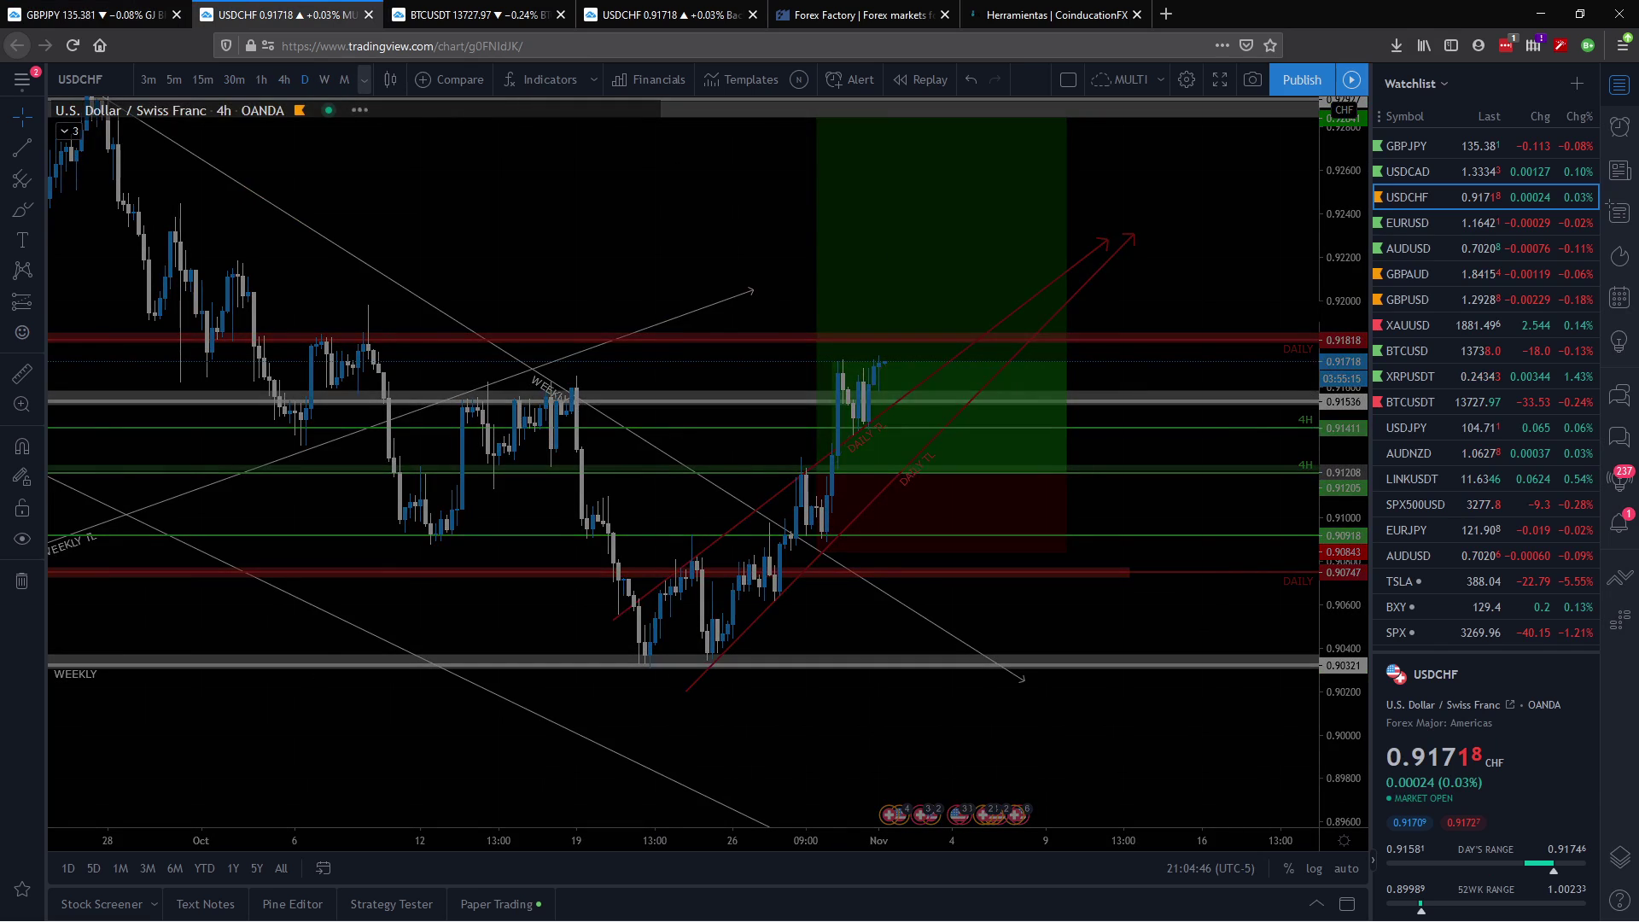
pyautogui.moveTo(1346, 188); pyautogui.dragTo(1363, 543)
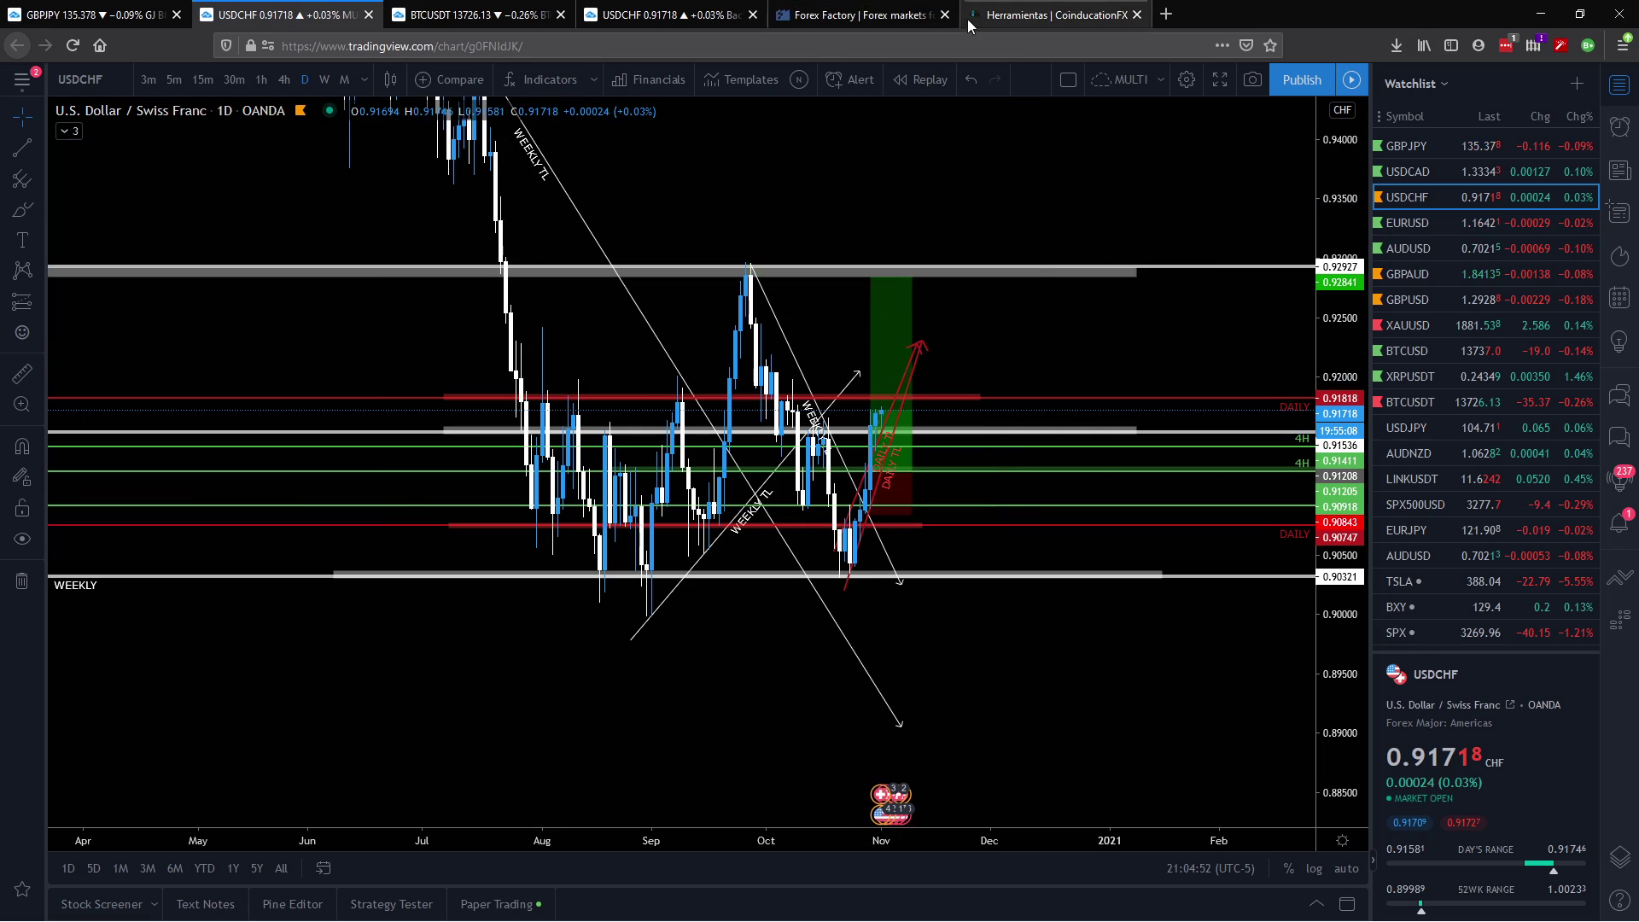
pyautogui.click(743, 9)
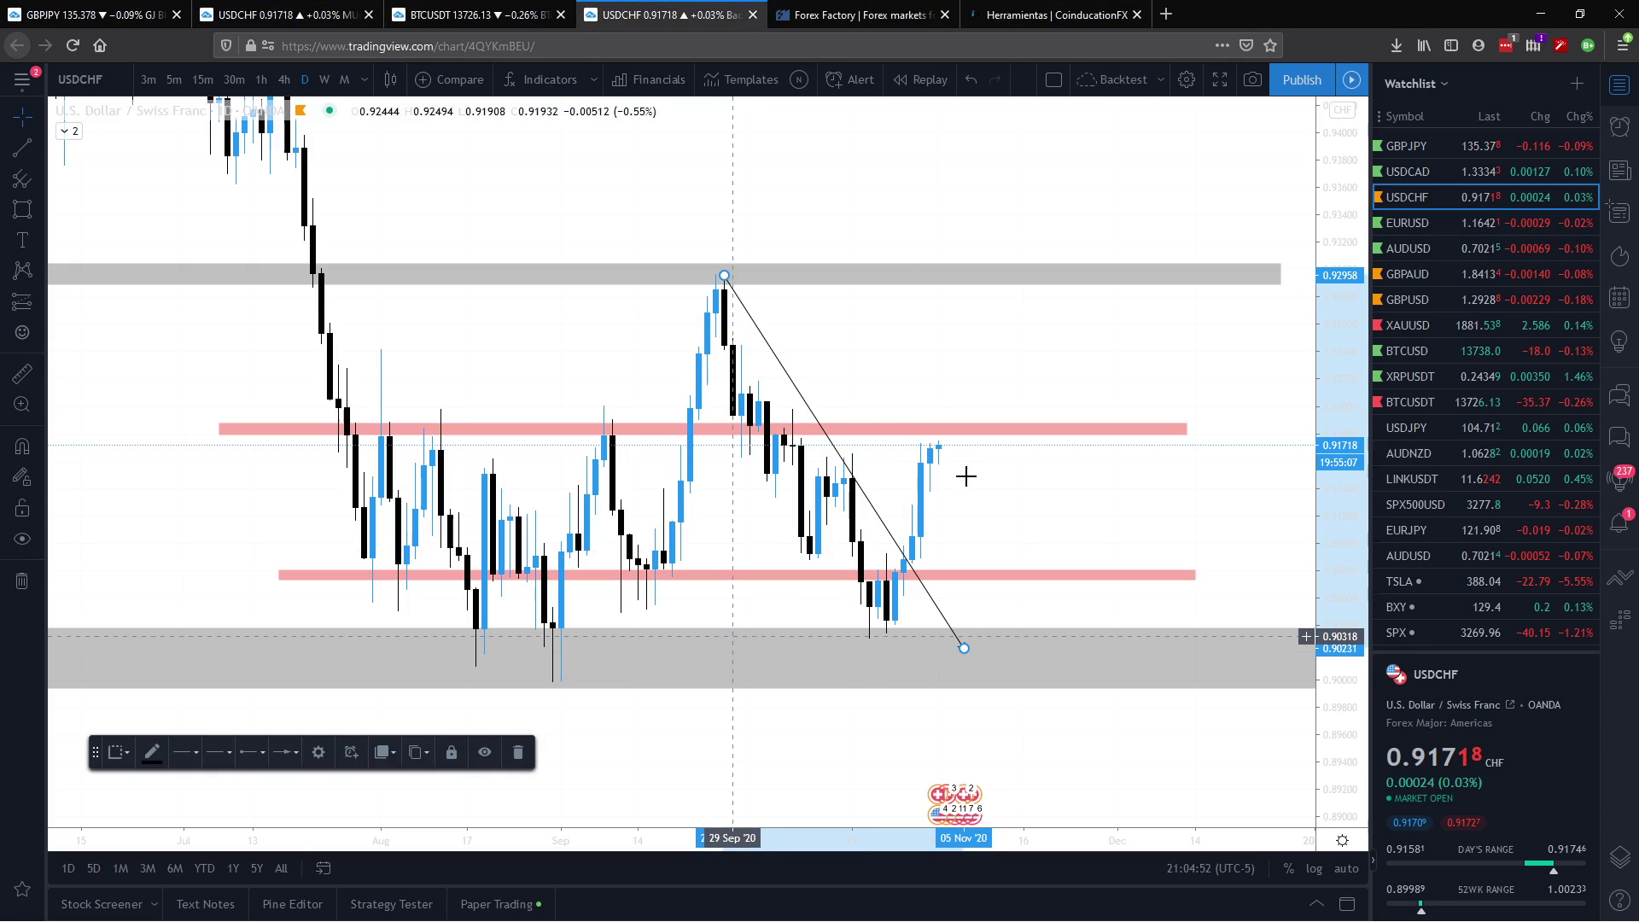
# Step: Draw a rising trendline from the late-August low to above current price
pyautogui.click(22, 147)
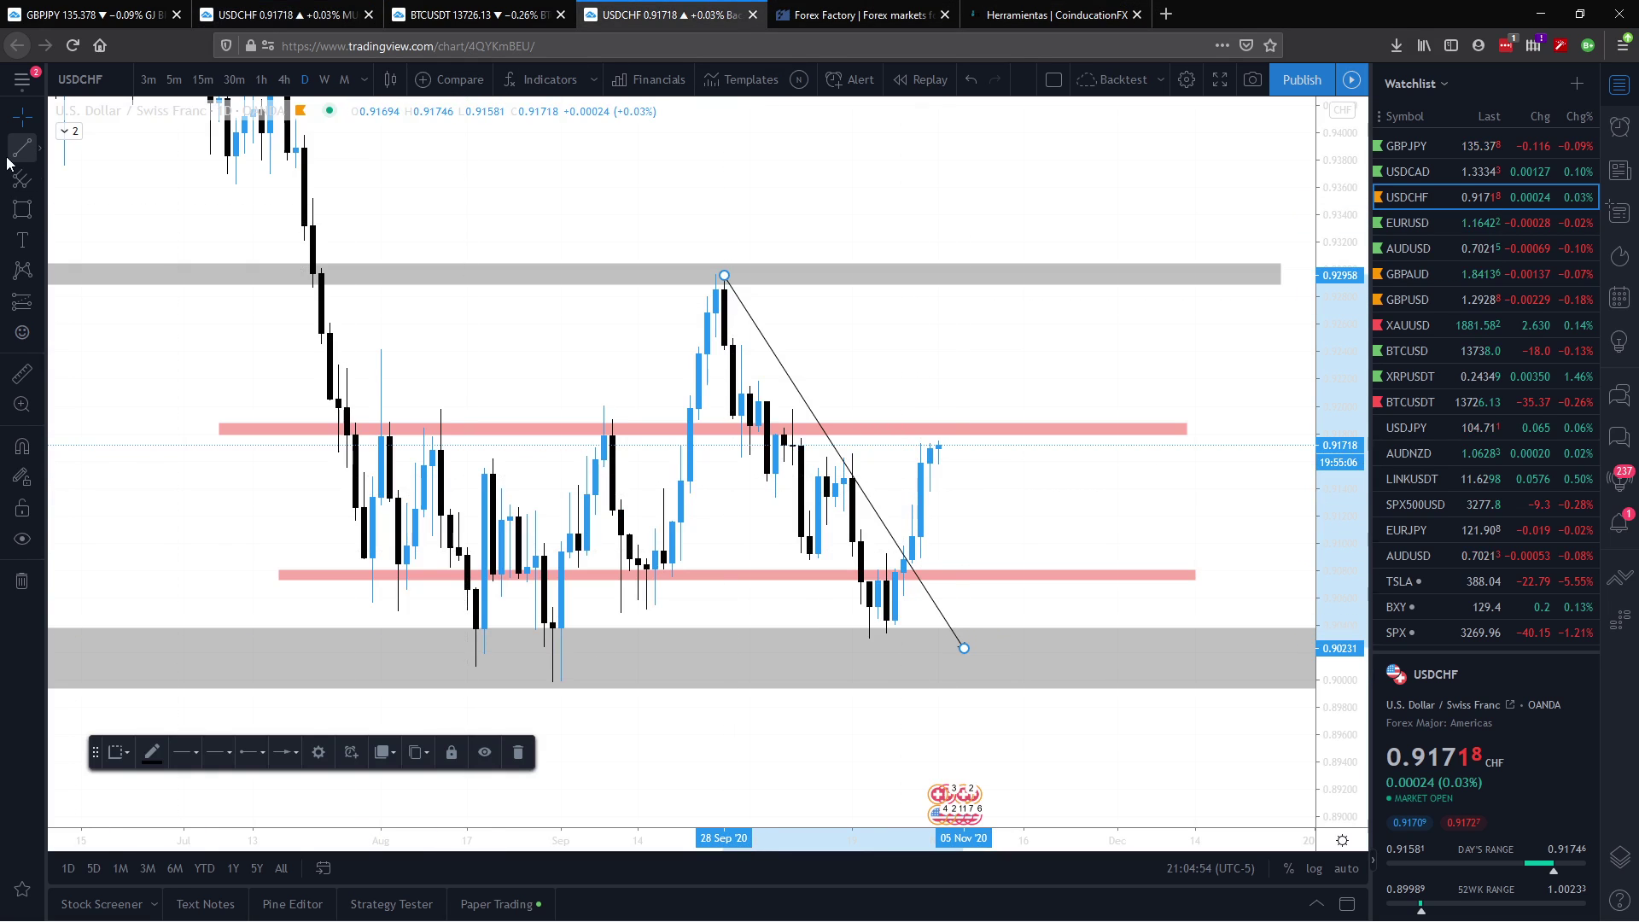
pyautogui.click(552, 680)
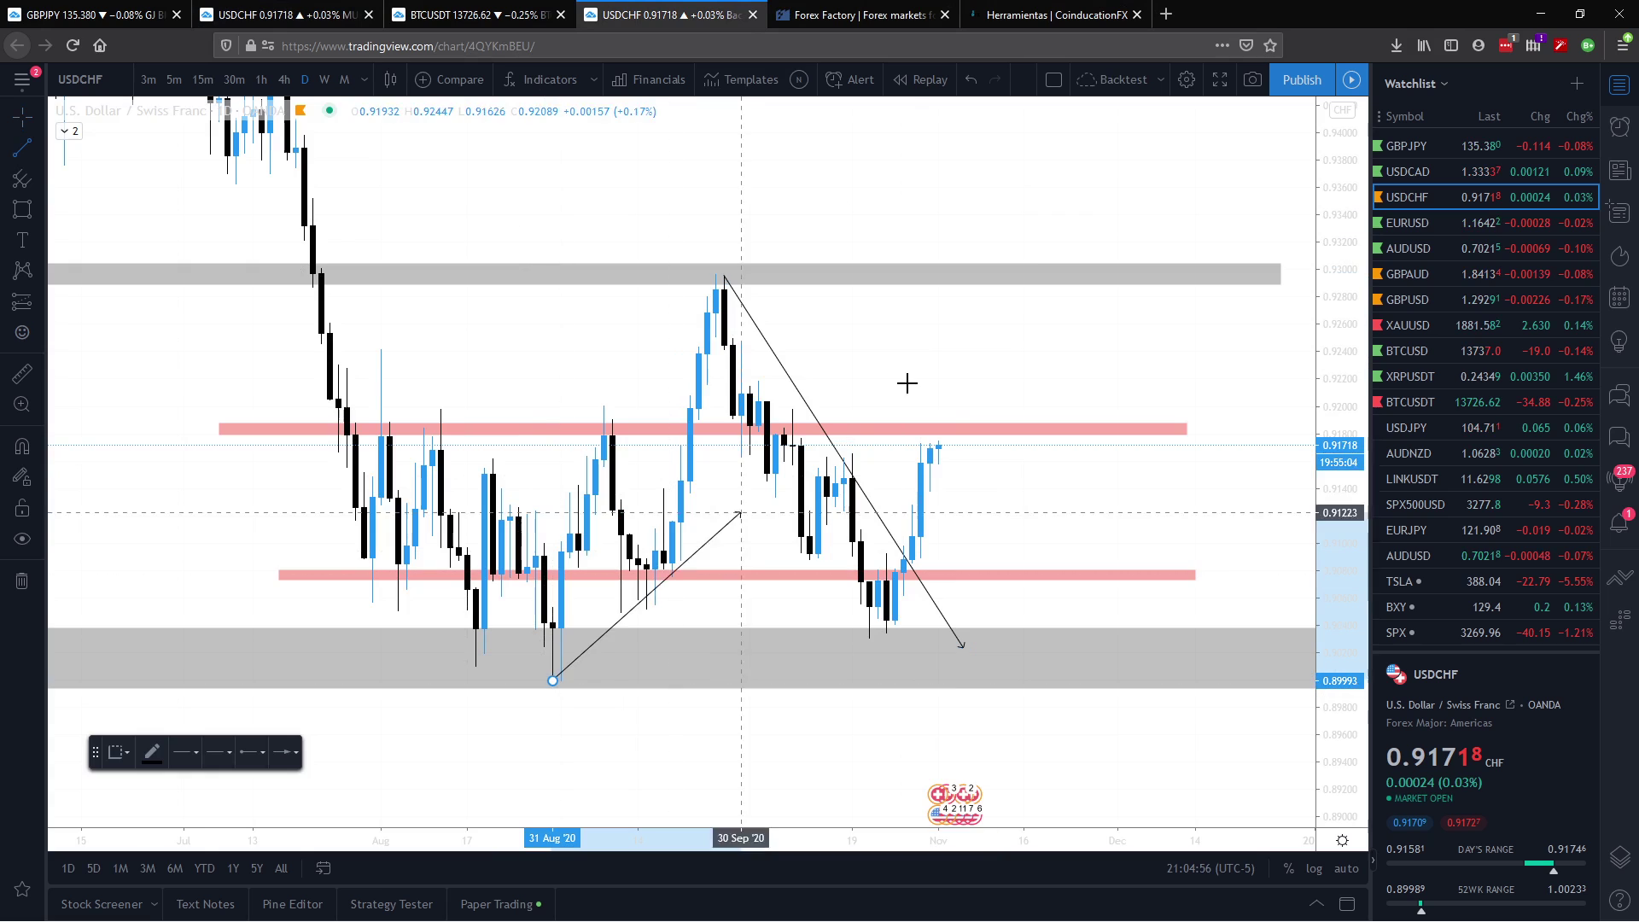
pyautogui.click(956, 365)
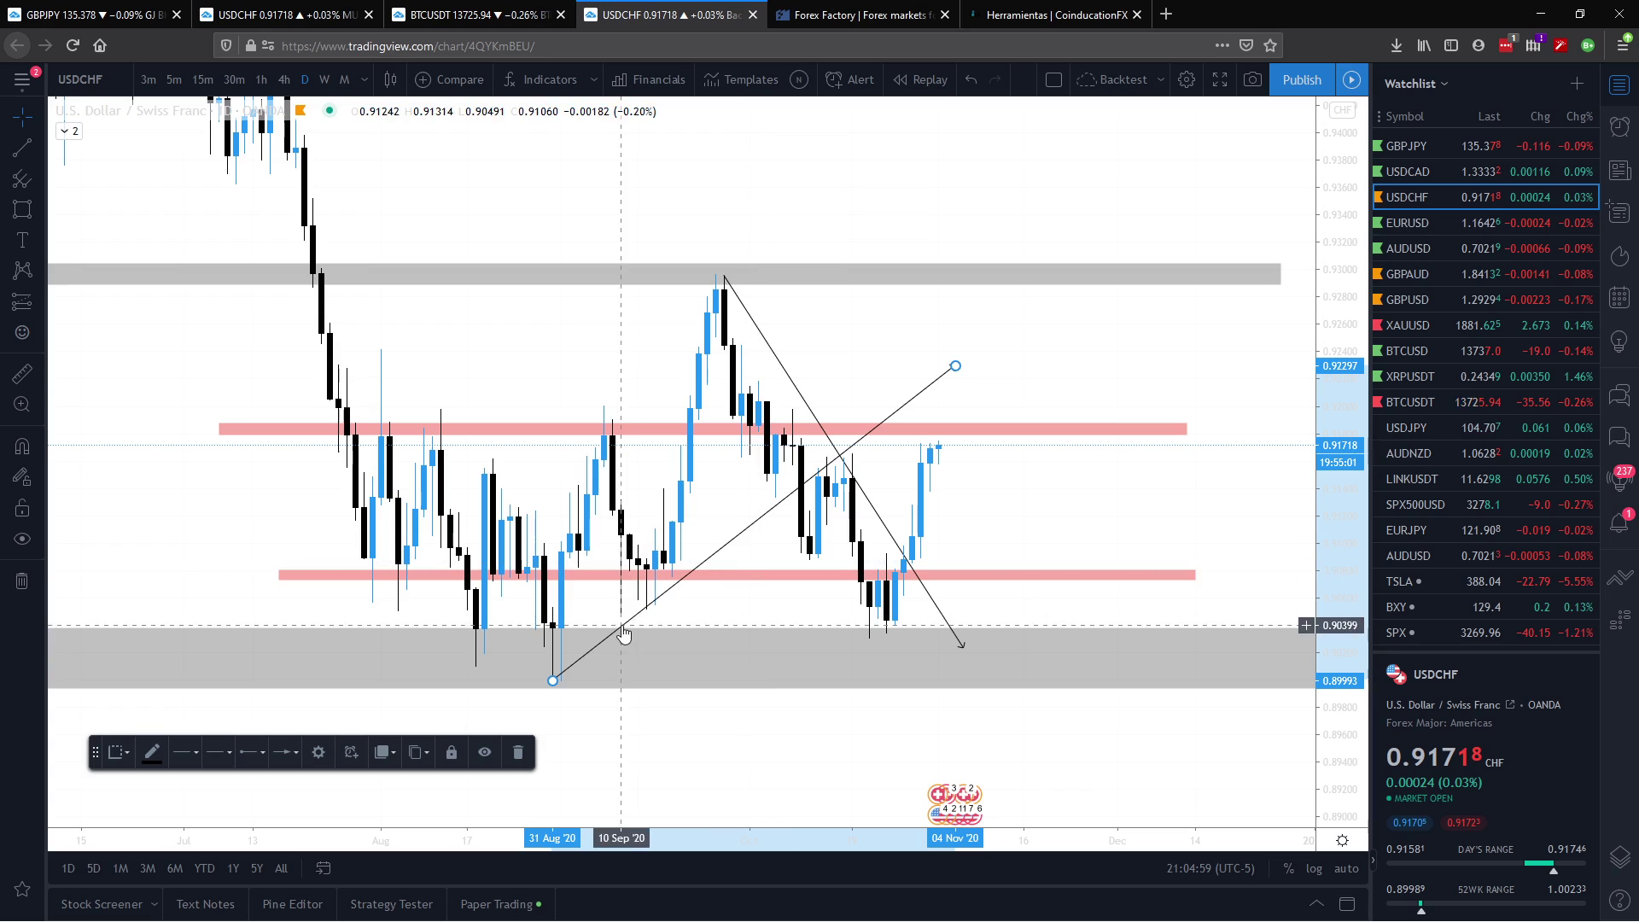
pyautogui.rightClick(732, 545)
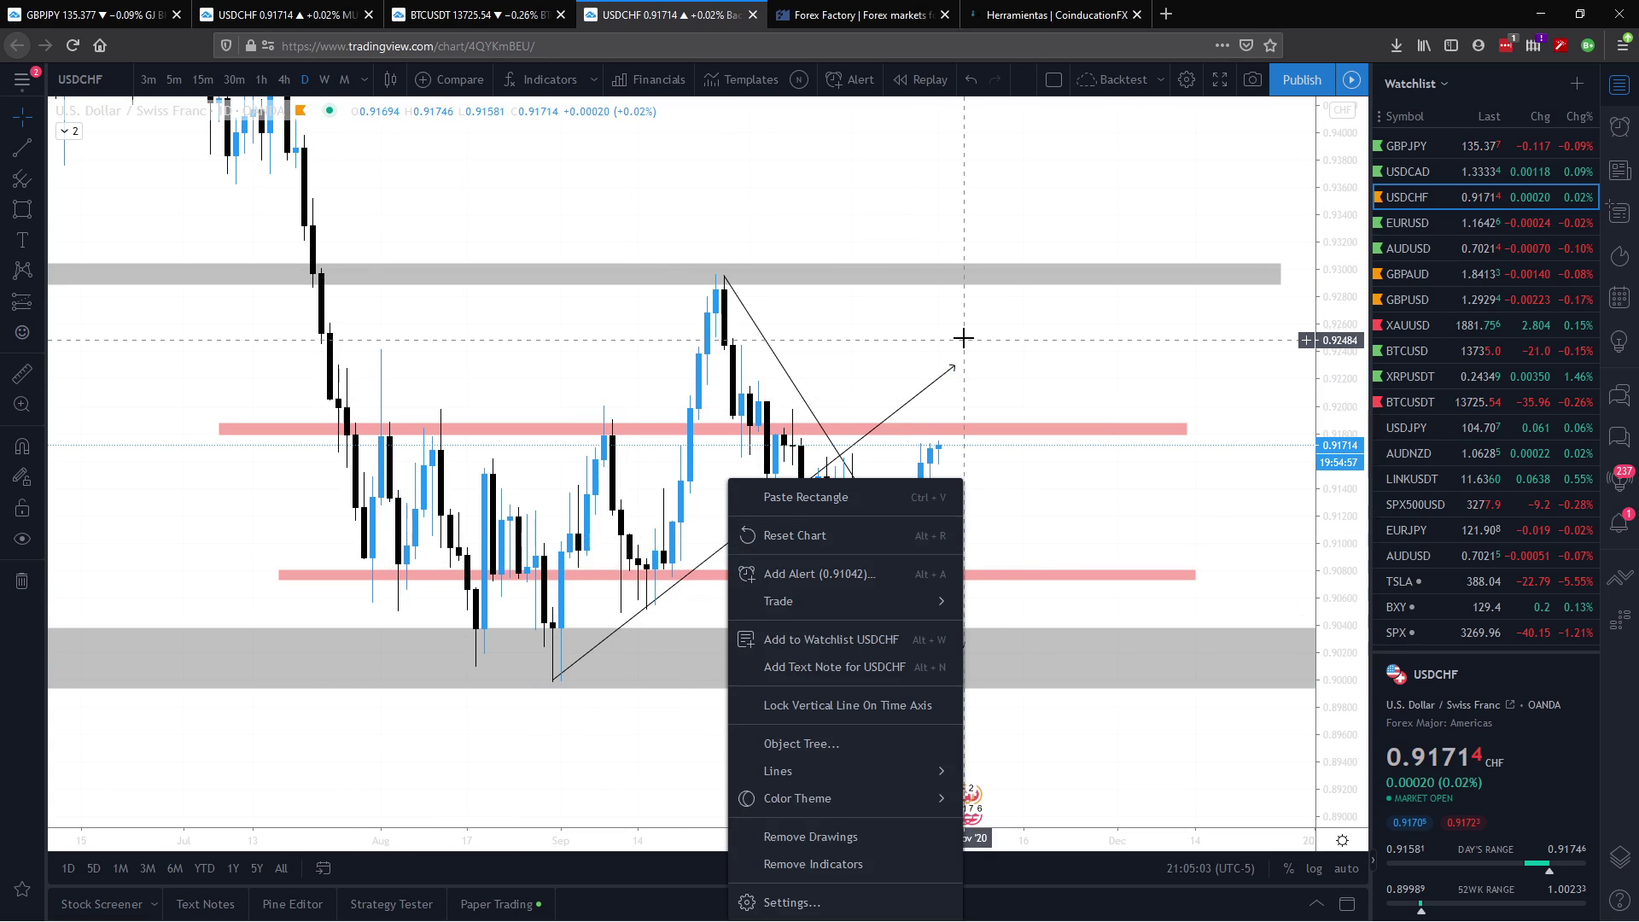
pyautogui.click(946, 386)
# Step: Apply the WEEKLY template to both the rising and falling trendlines
pyautogui.rightClick(954, 370)
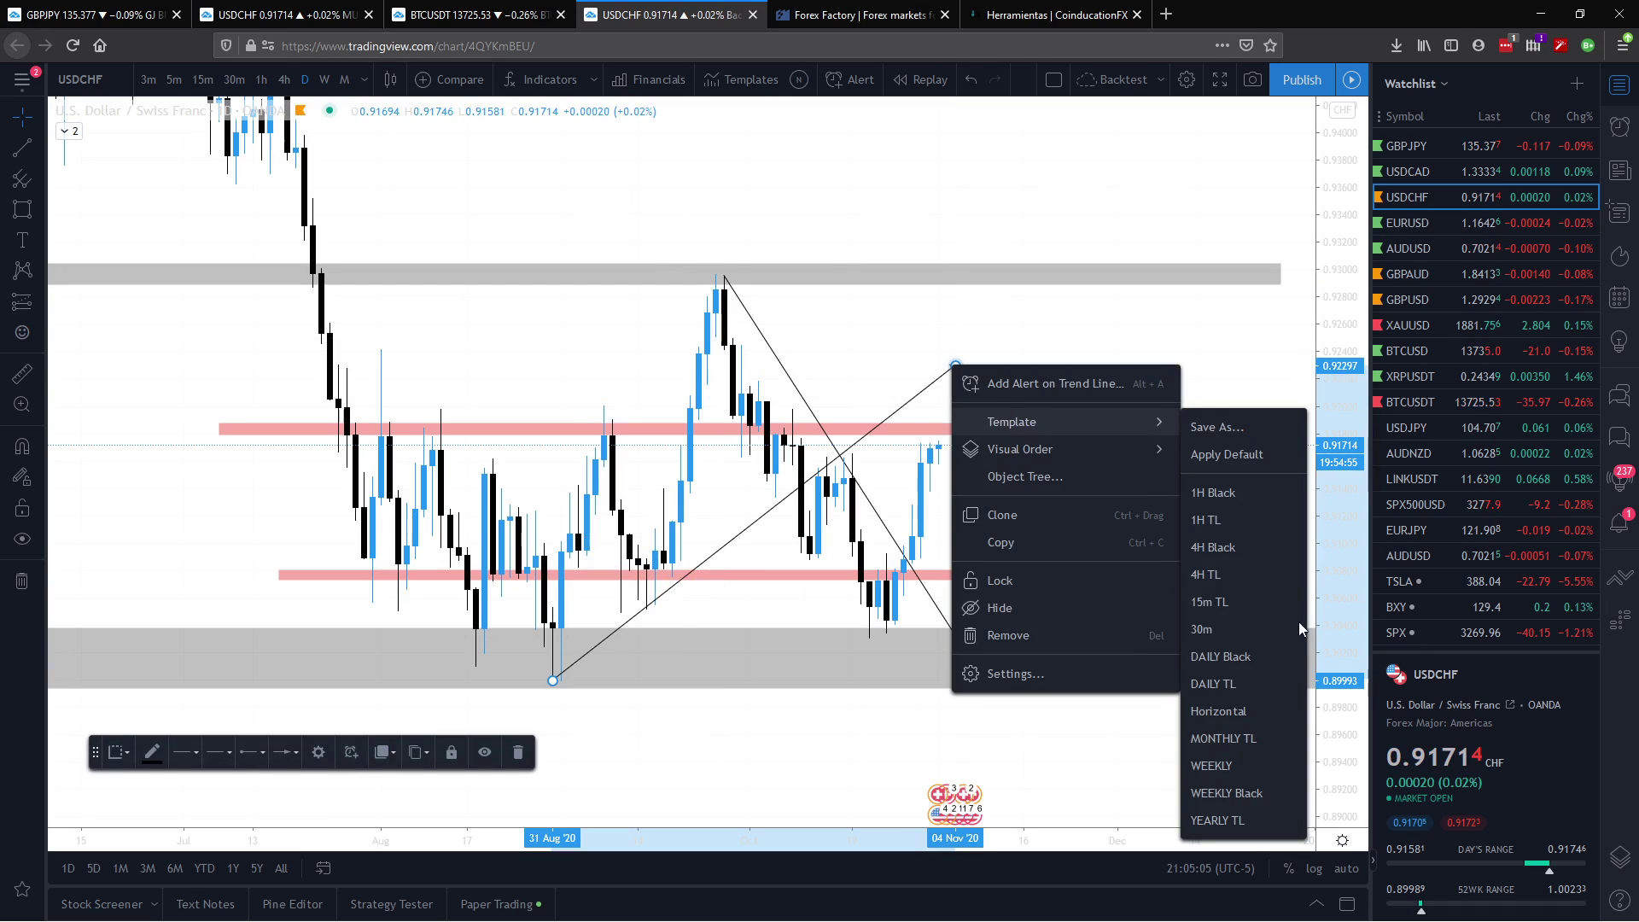
pyautogui.click(1228, 787)
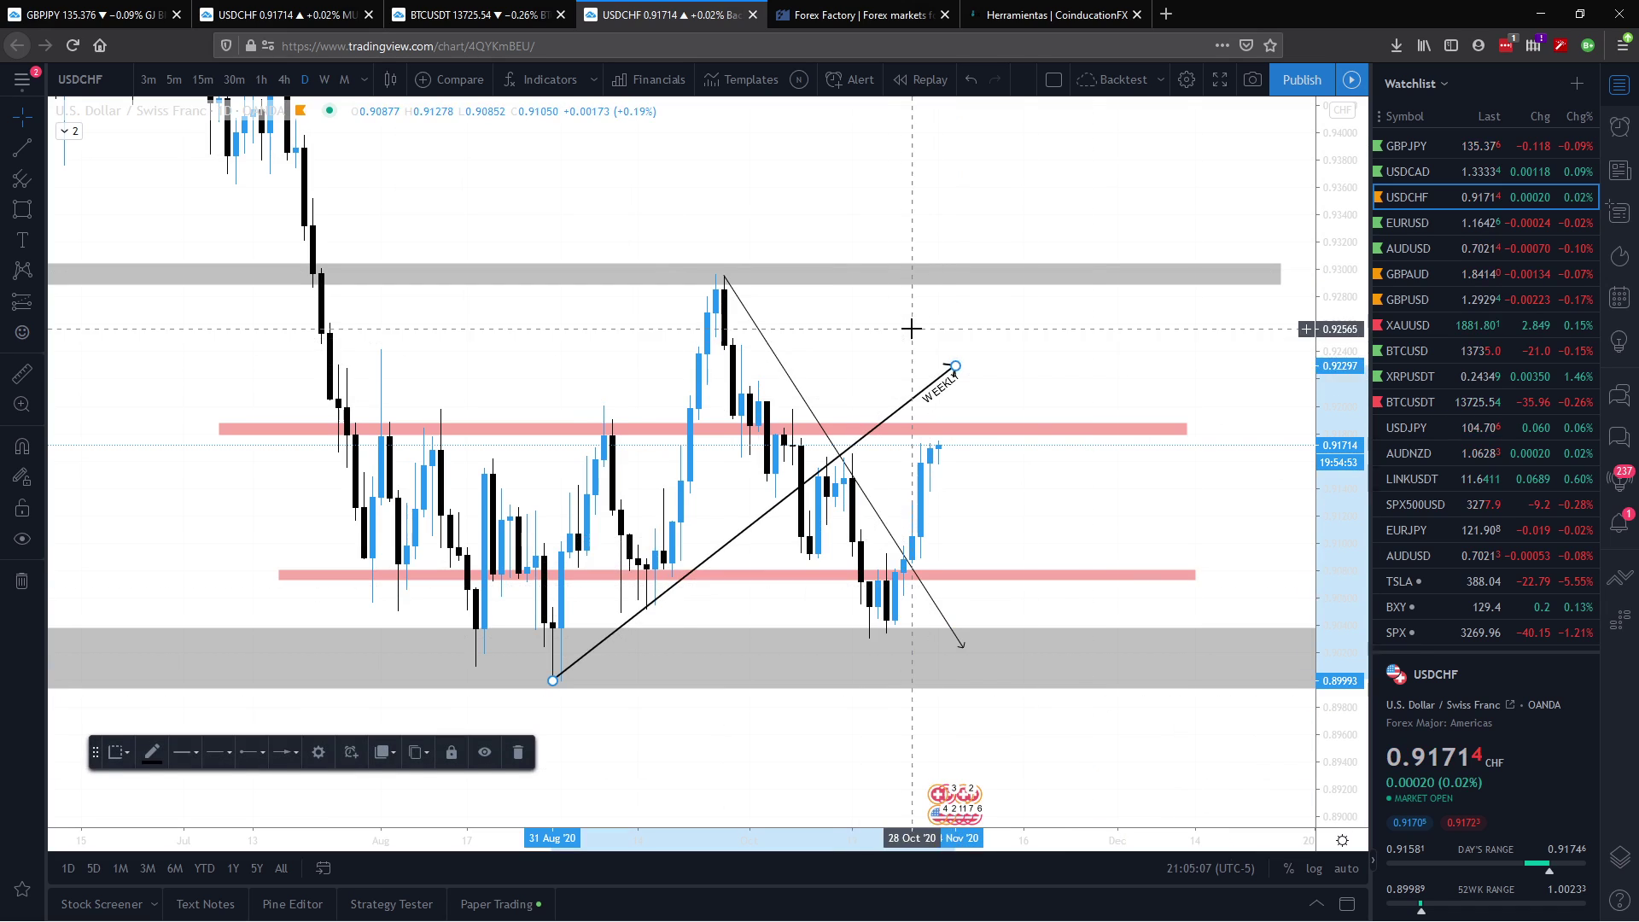
pyautogui.rightClick(782, 369)
pyautogui.moveTo(884, 422)
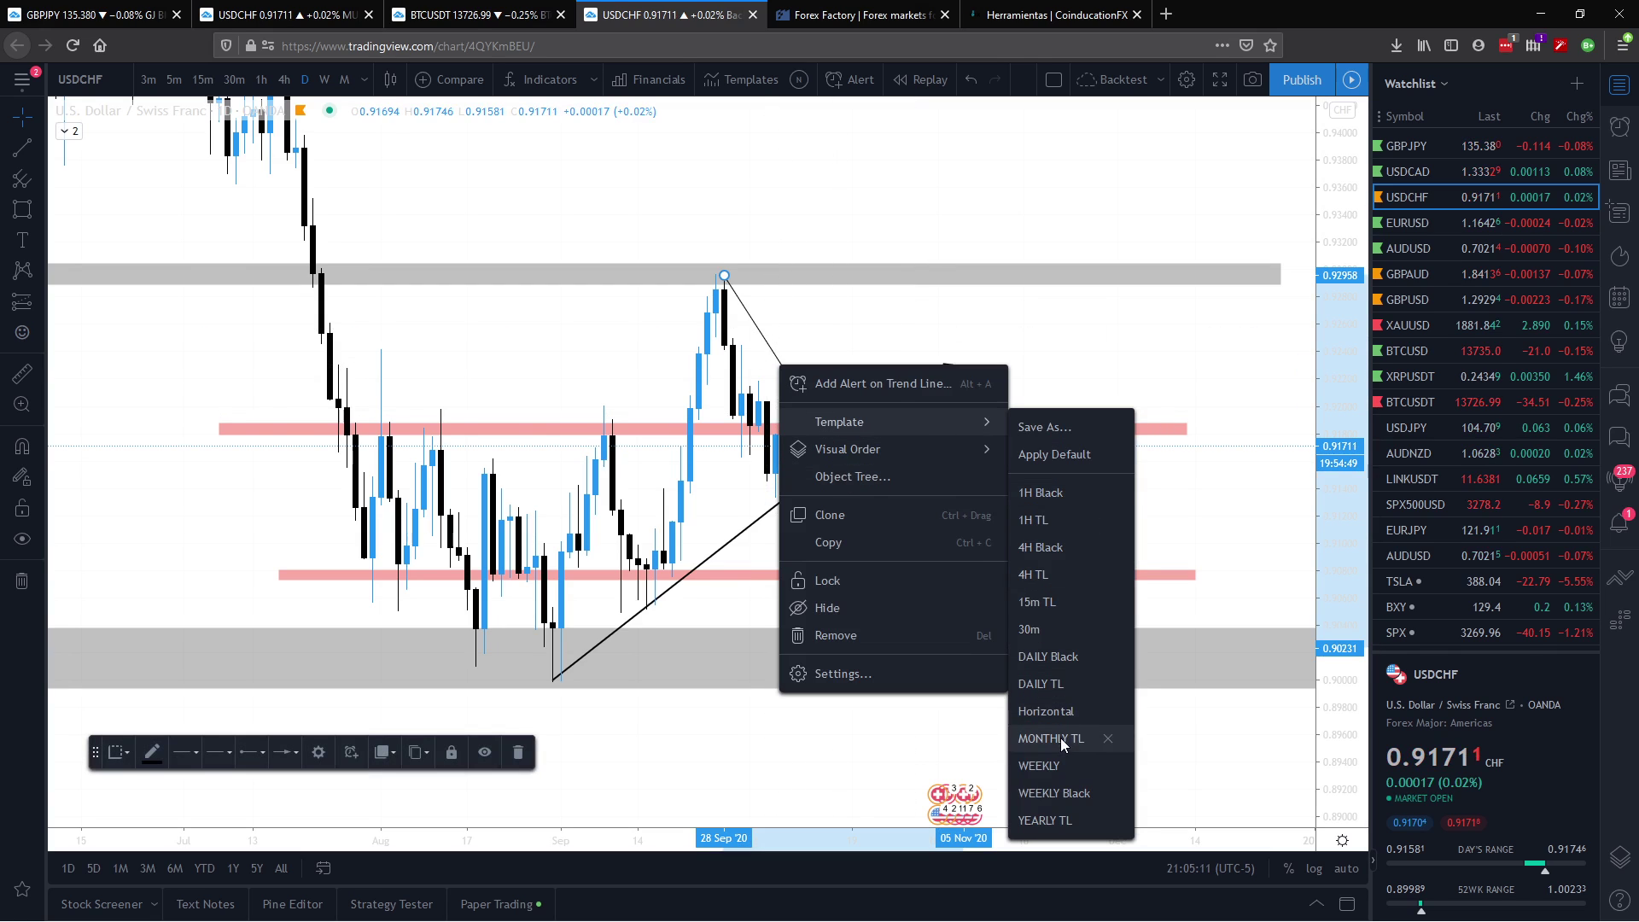
pyautogui.click(1058, 793)
pyautogui.click(901, 333)
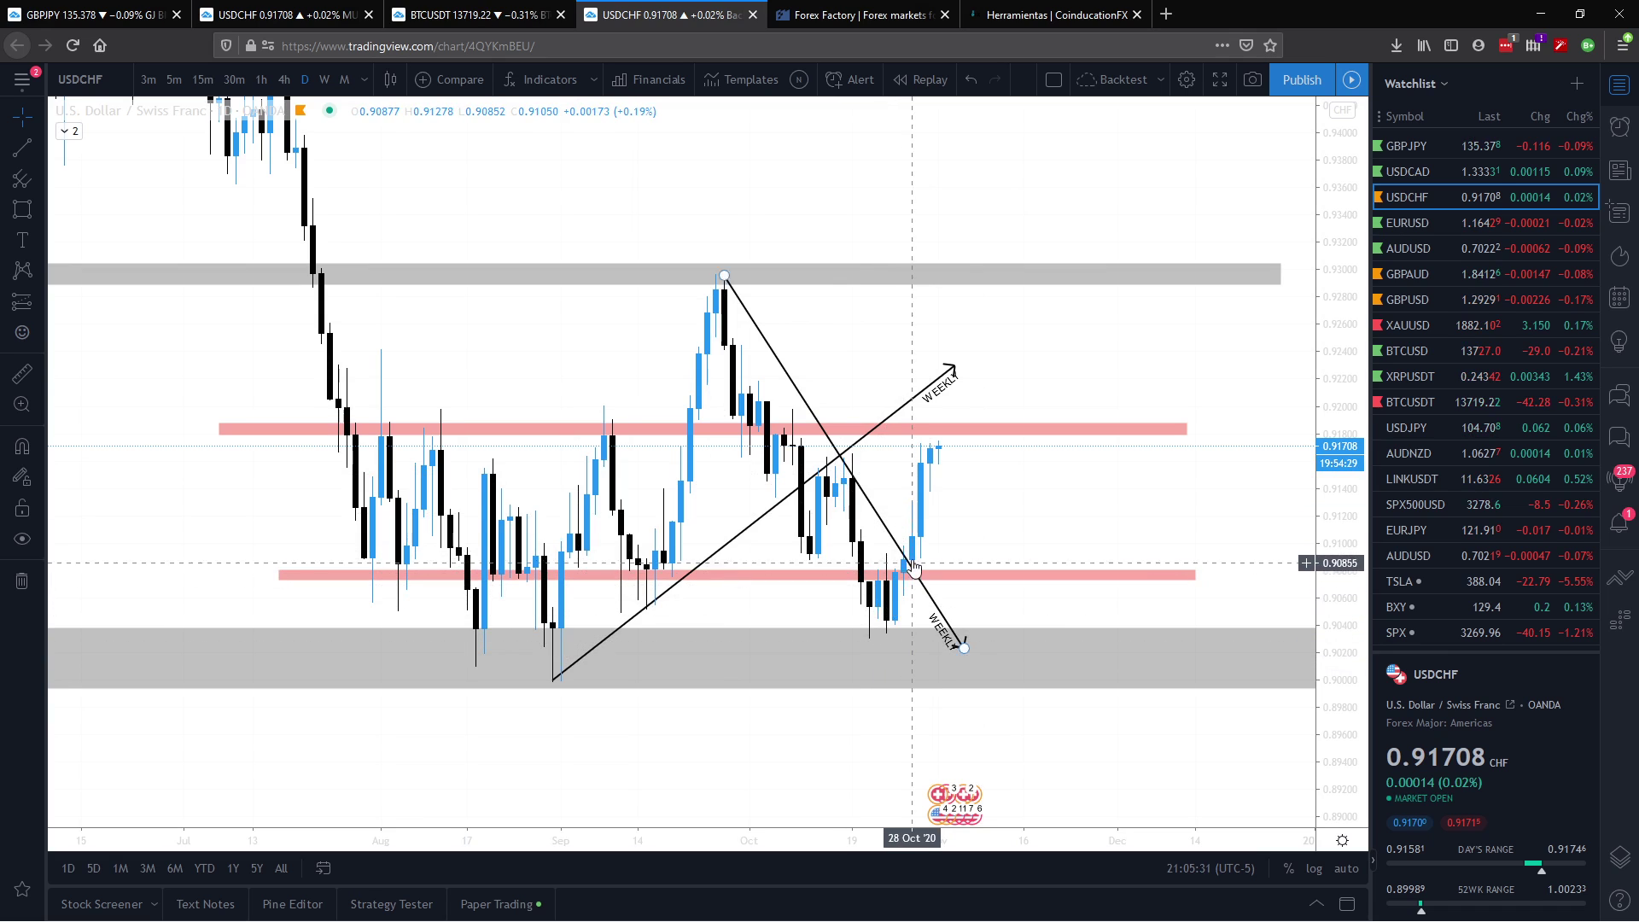
# Step: Extend the rising WEEKLY arrow up to the upper grey zone
pyautogui.click(943, 430)
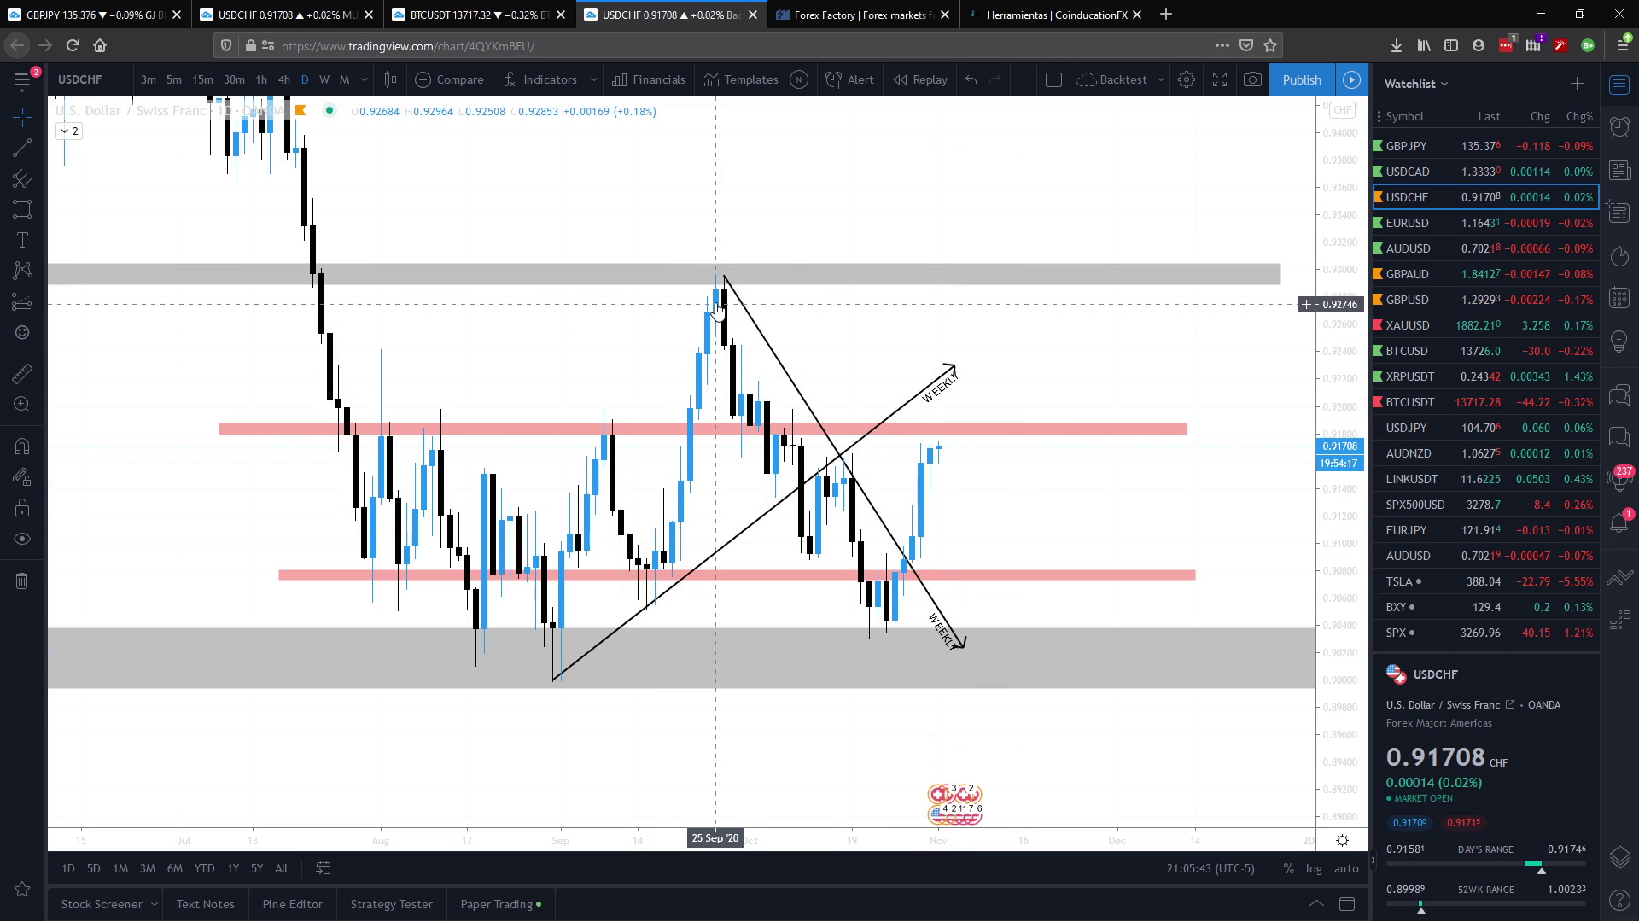
pyautogui.moveTo(1049, 320); pyautogui.dragTo(998, 444)
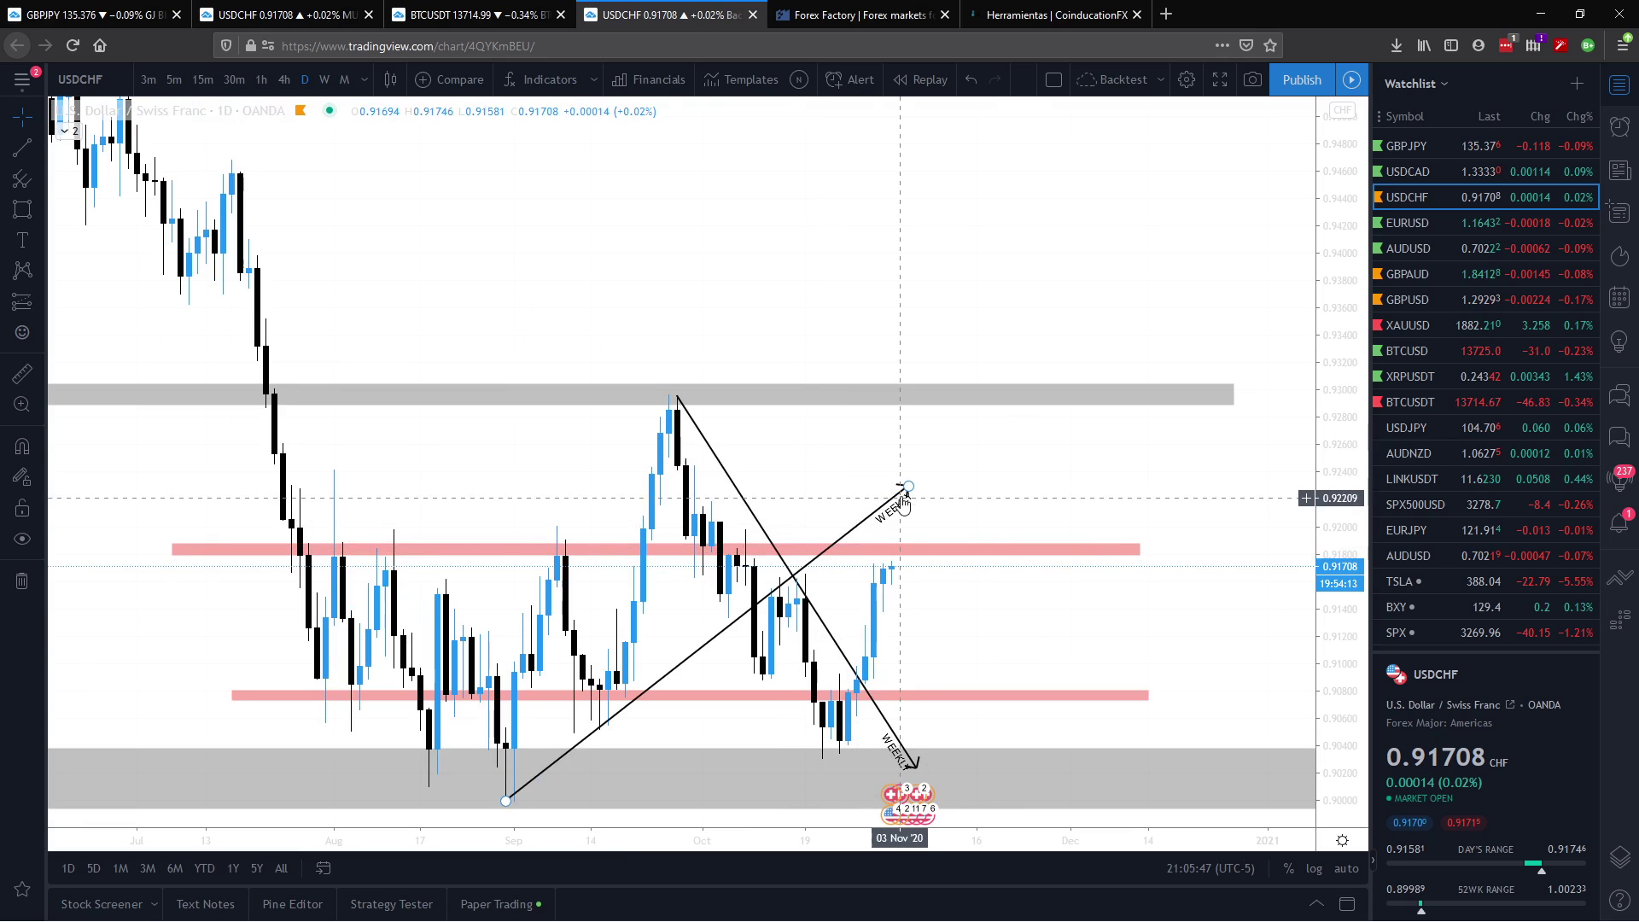
pyautogui.moveTo(908, 486); pyautogui.dragTo(995, 403)
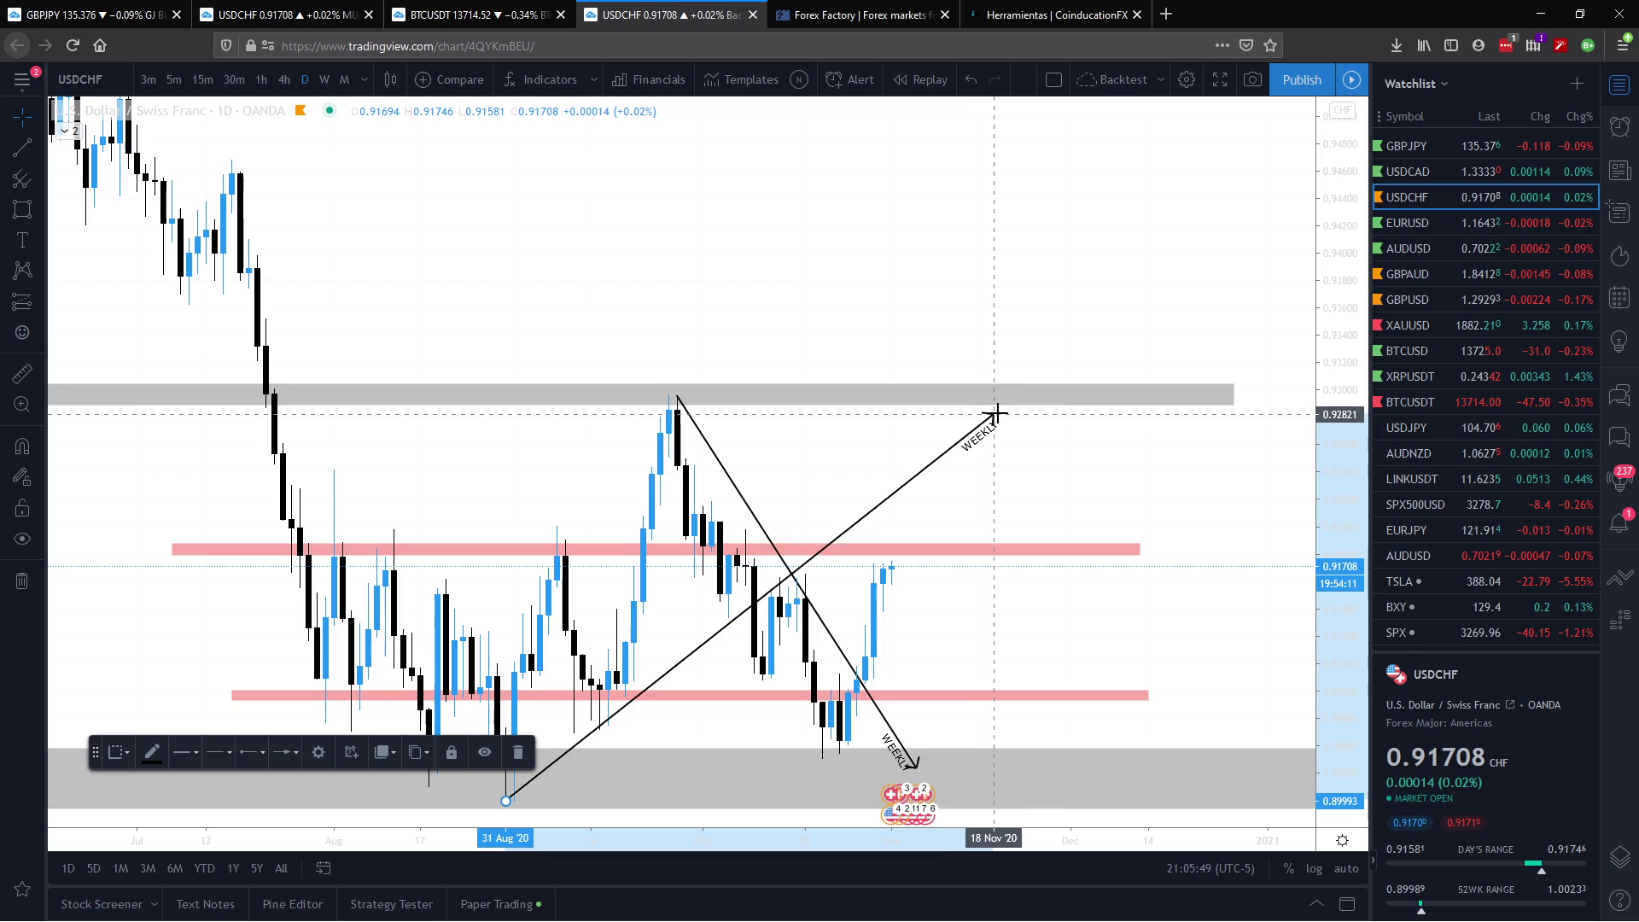
pyautogui.click(972, 470)
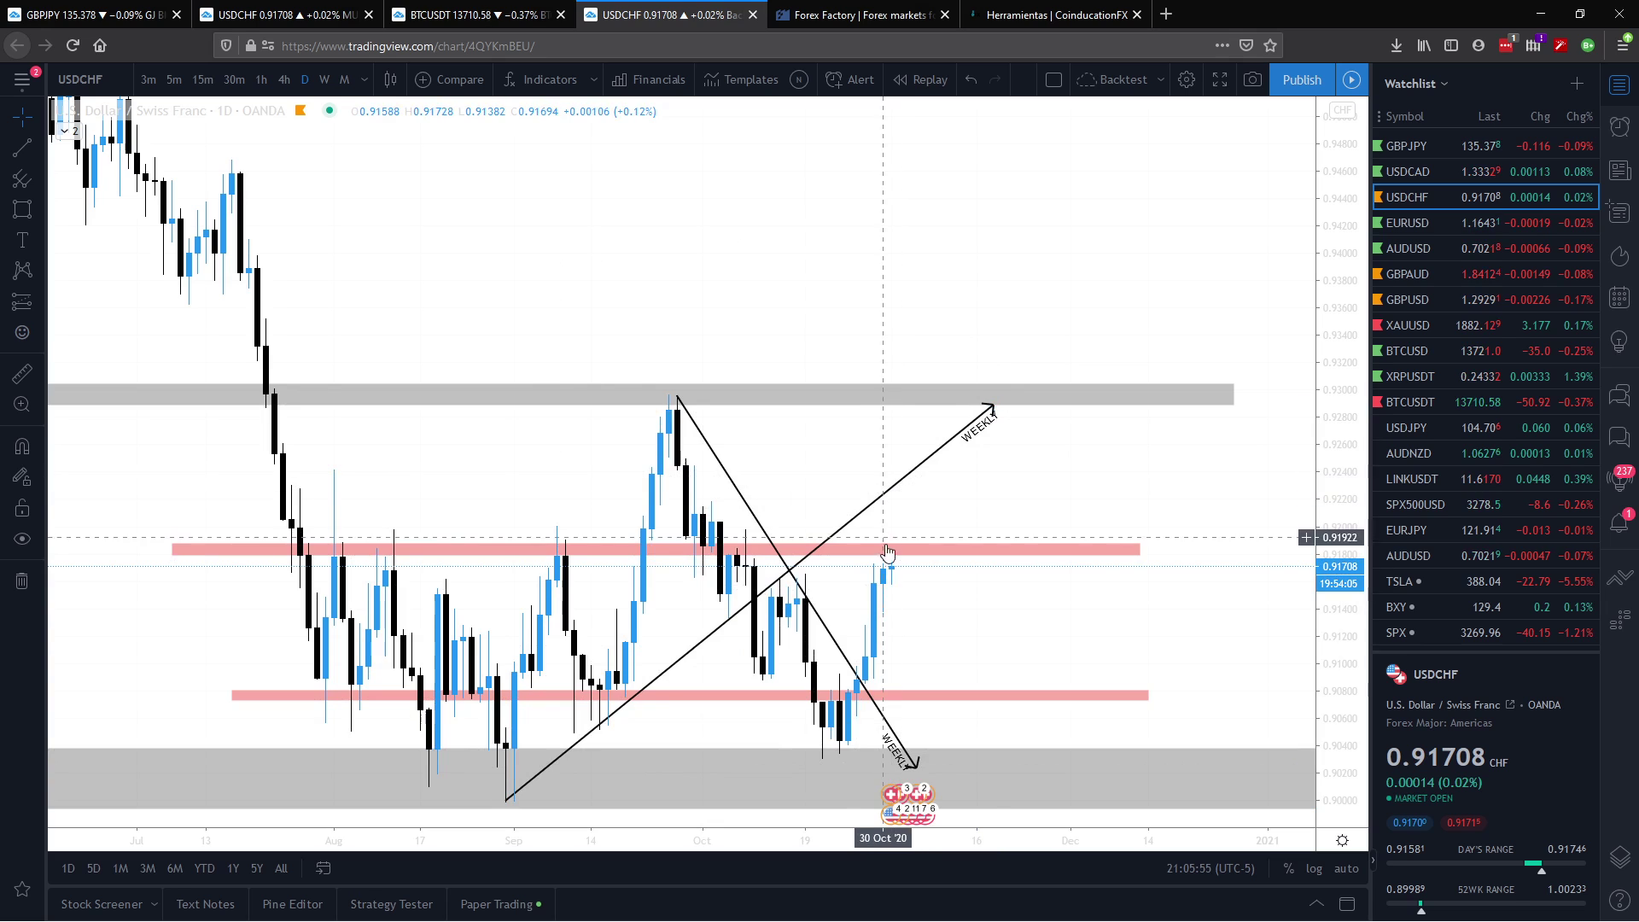
pyautogui.moveTo(1021, 399); pyautogui.dragTo(1023, 332)
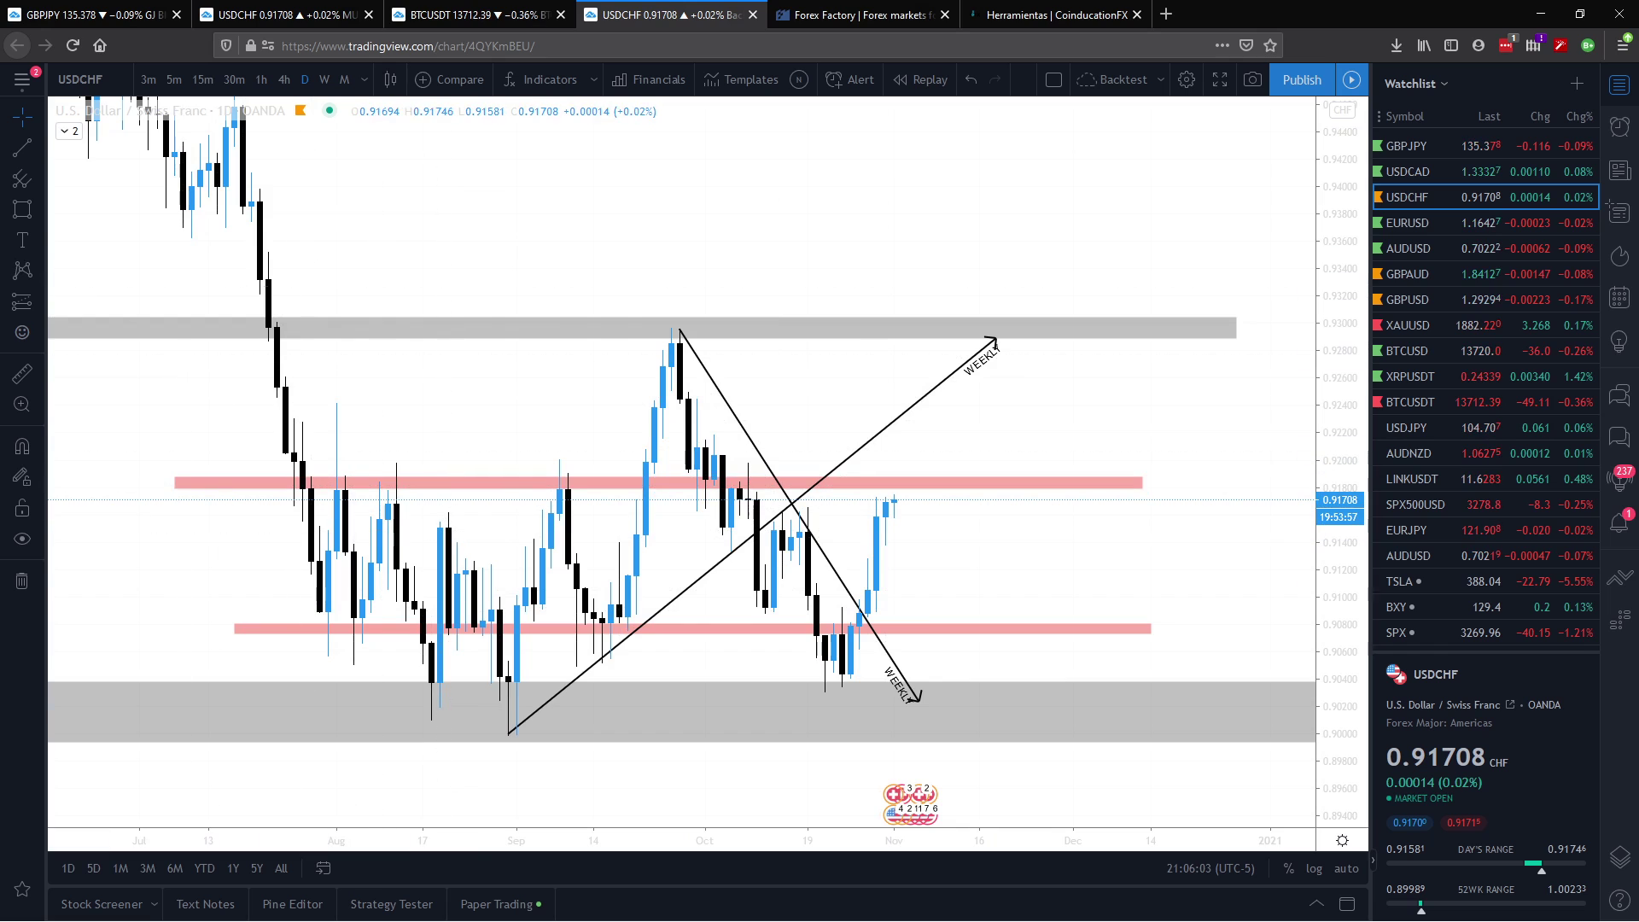
# Step: Draw a trendline from the late-July high down below the grey zone in October
pyautogui.click(20, 148)
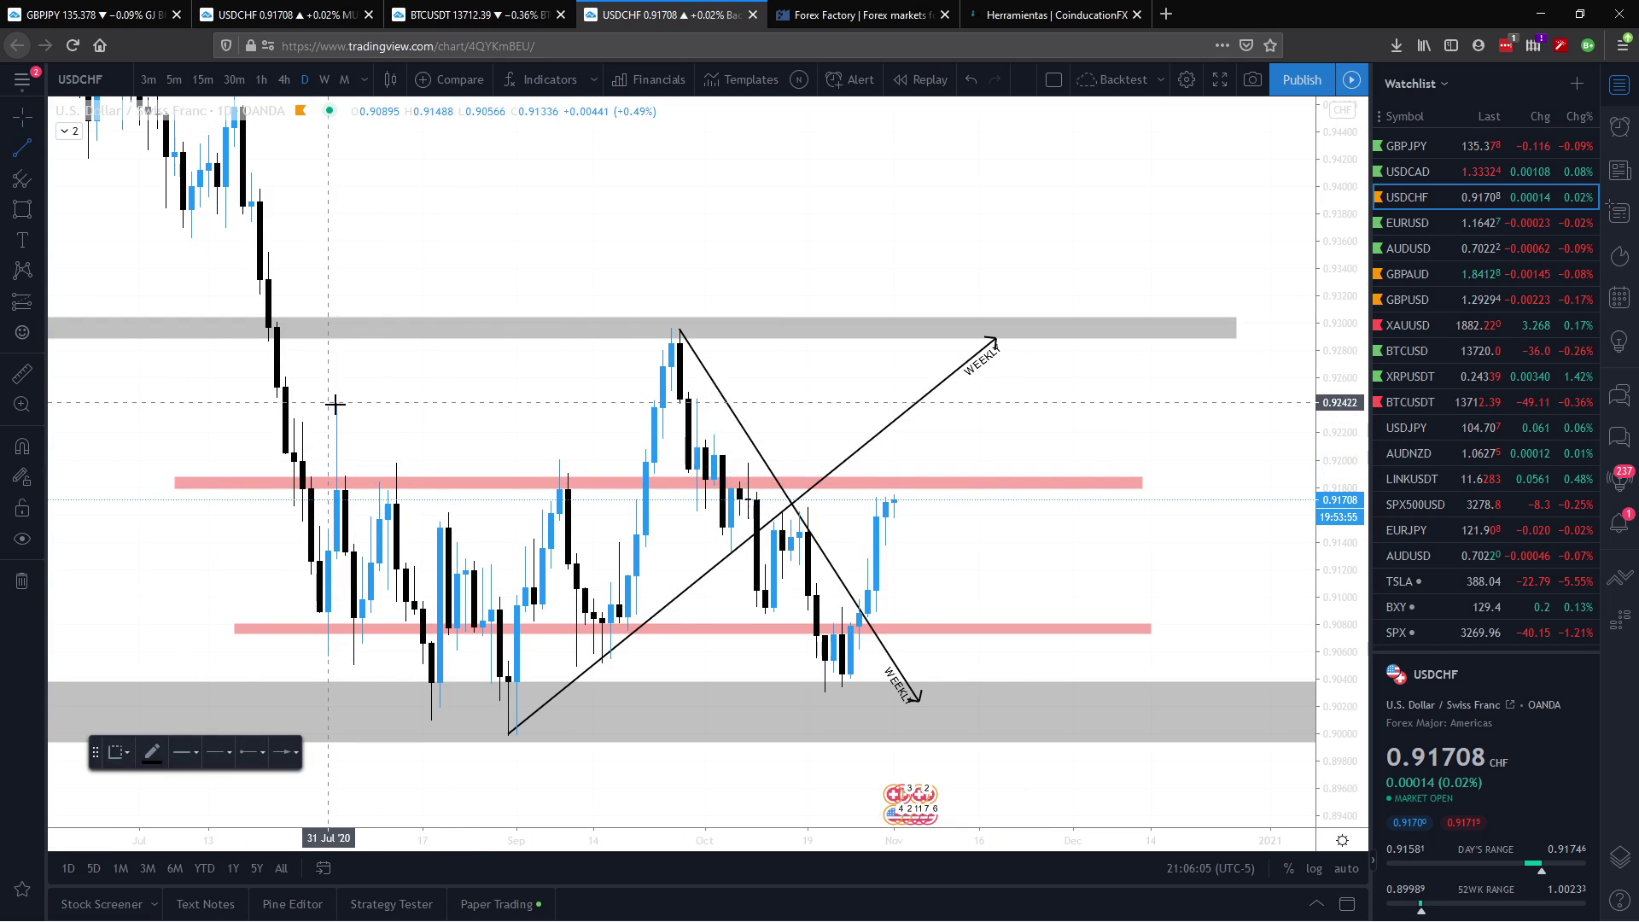
pyautogui.click(723, 749)
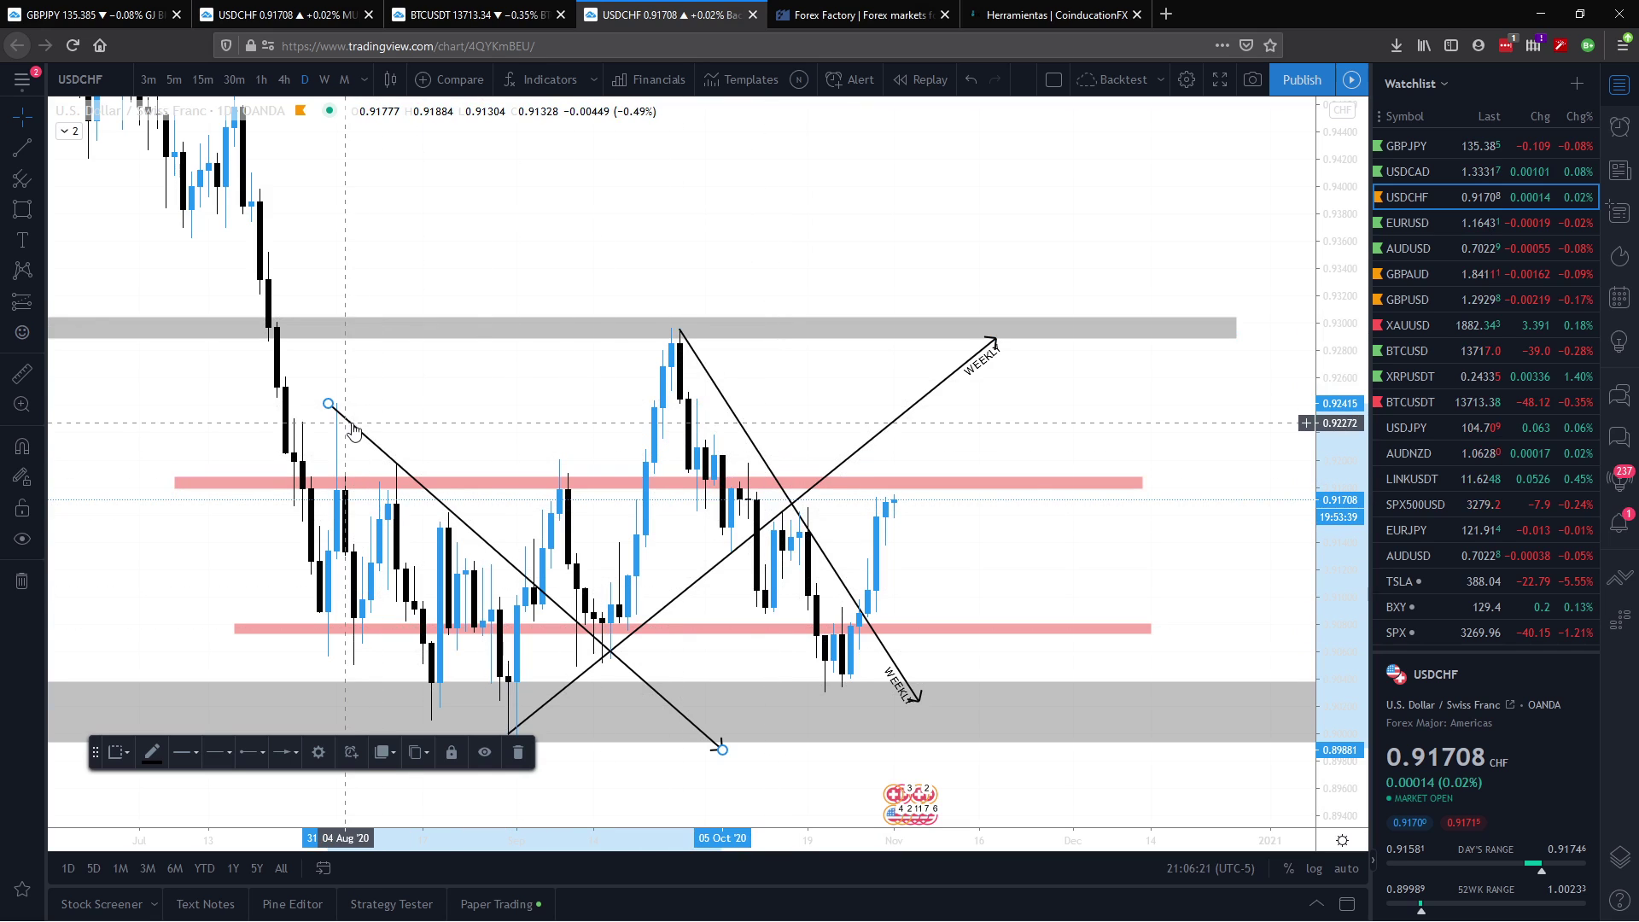
pyautogui.click(431, 431)
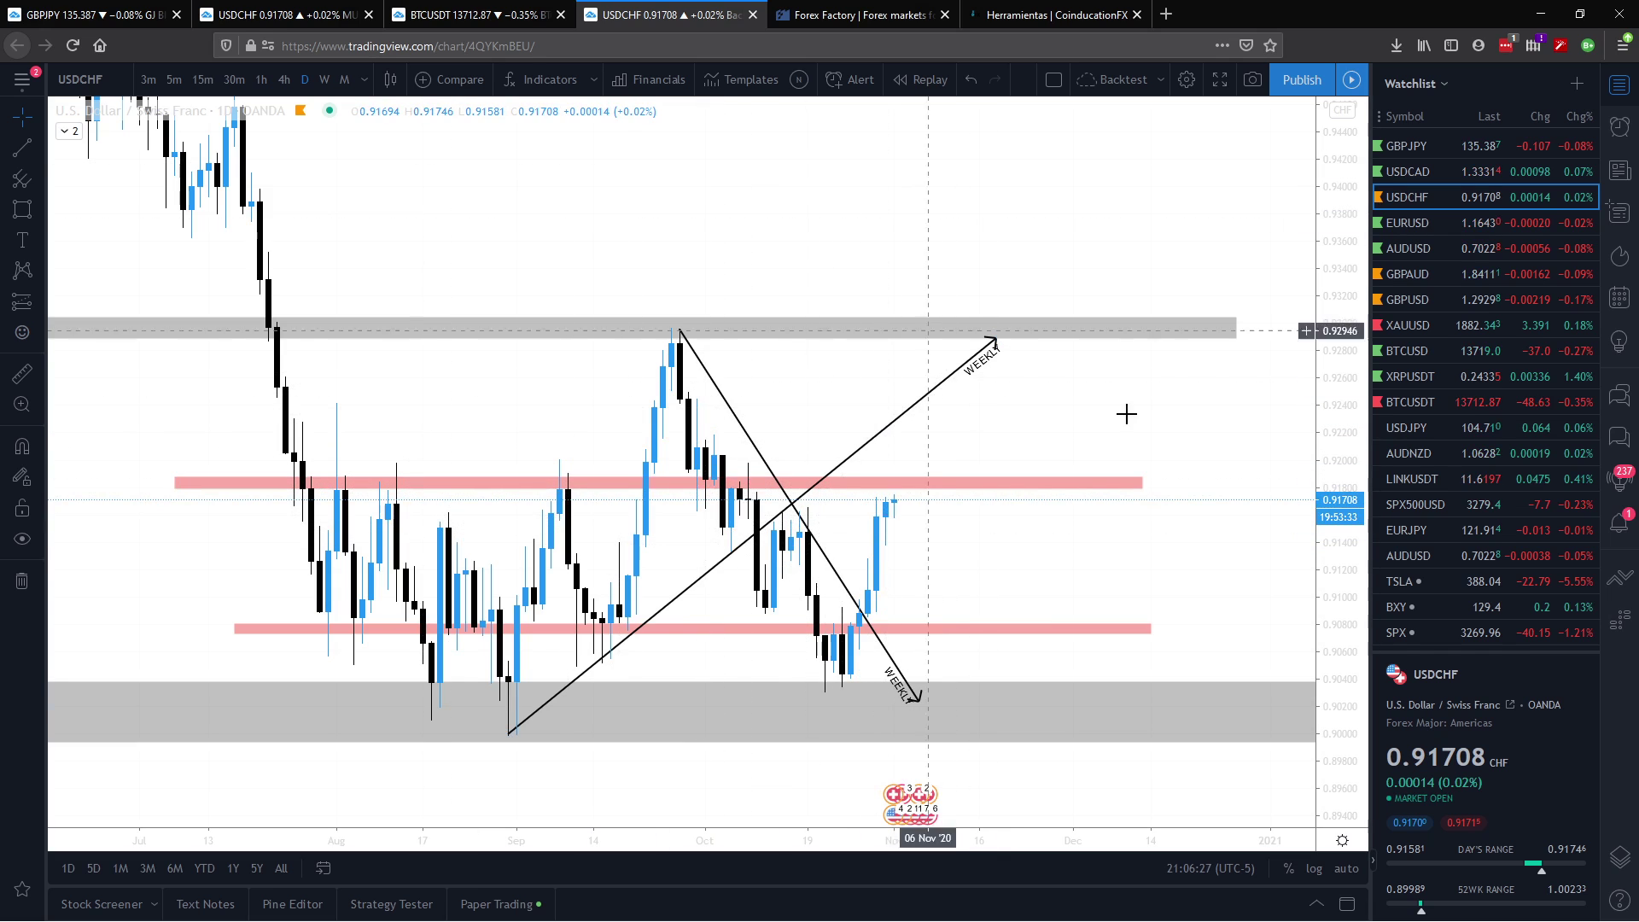
pyautogui.moveTo(1345, 623); pyautogui.dragTo(1345, 529)
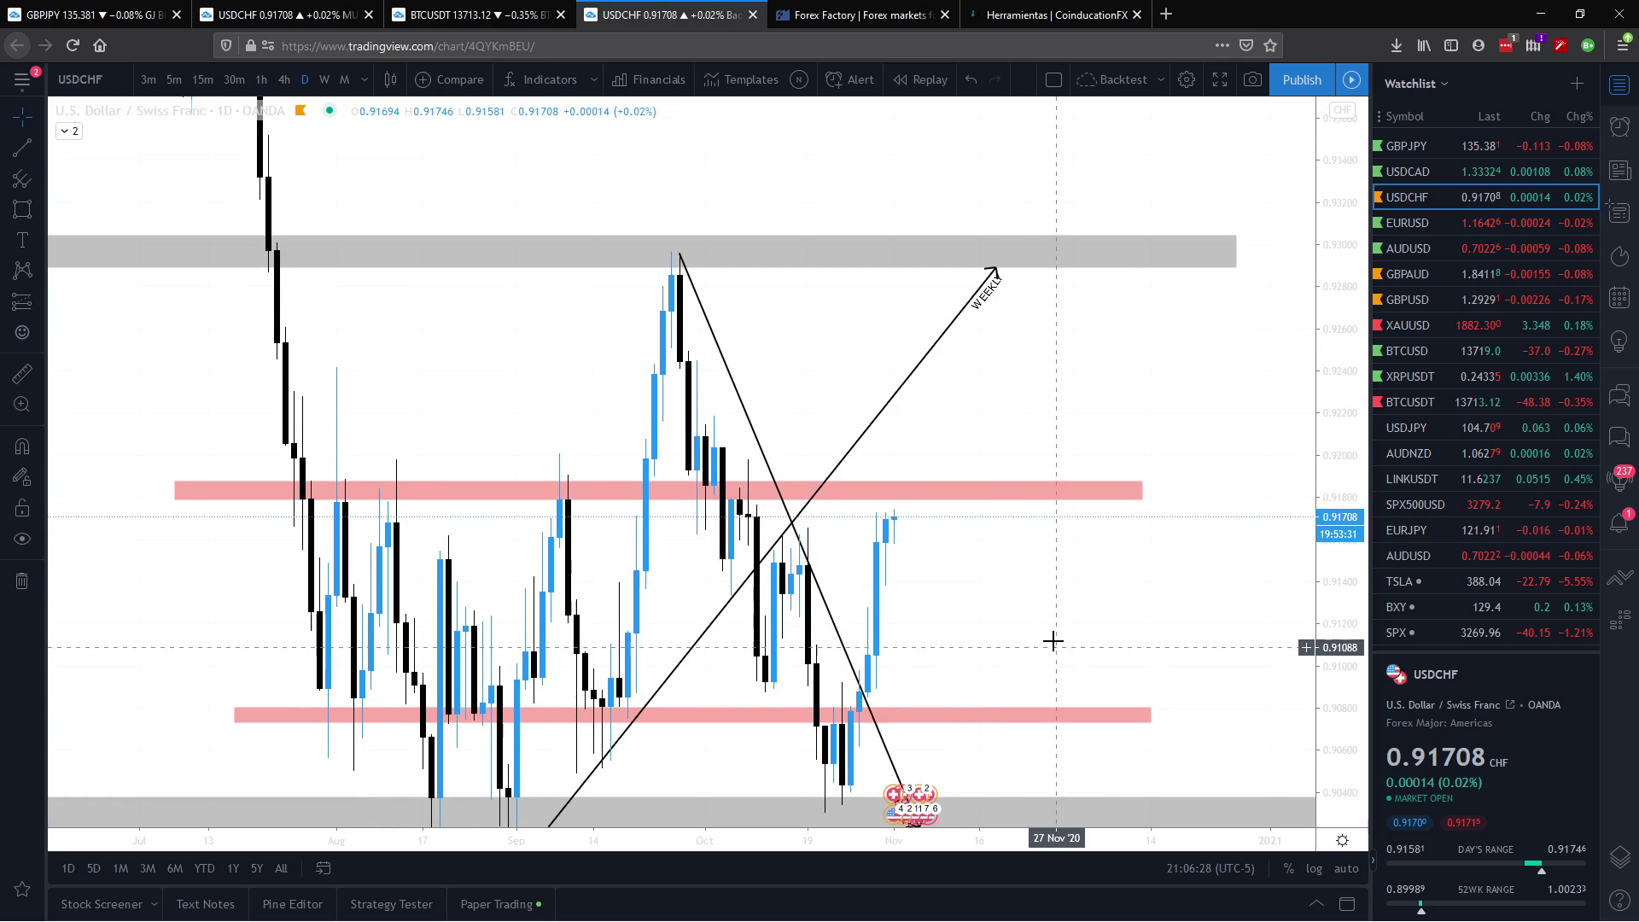
pyautogui.moveTo(1053, 640); pyautogui.dragTo(990, 609)
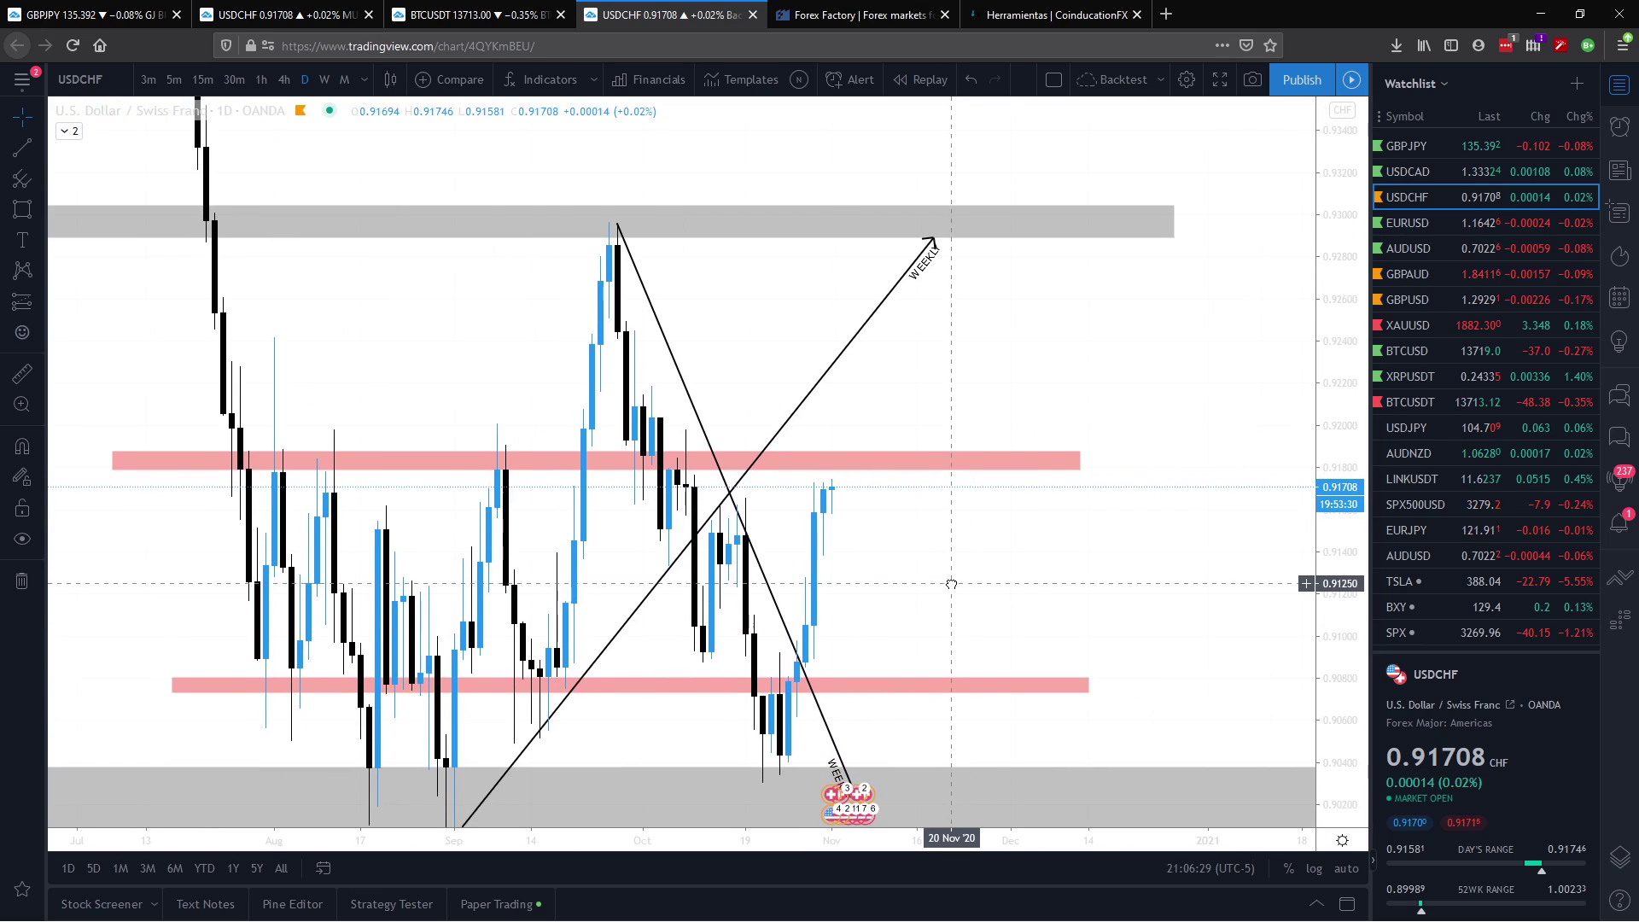
# Step: Give the horizontal line the DAILY template at 0.9149, then bring up the dark USDCHF reference chart
pyautogui.rightClick(531, 531)
pyautogui.moveTo(653, 587)
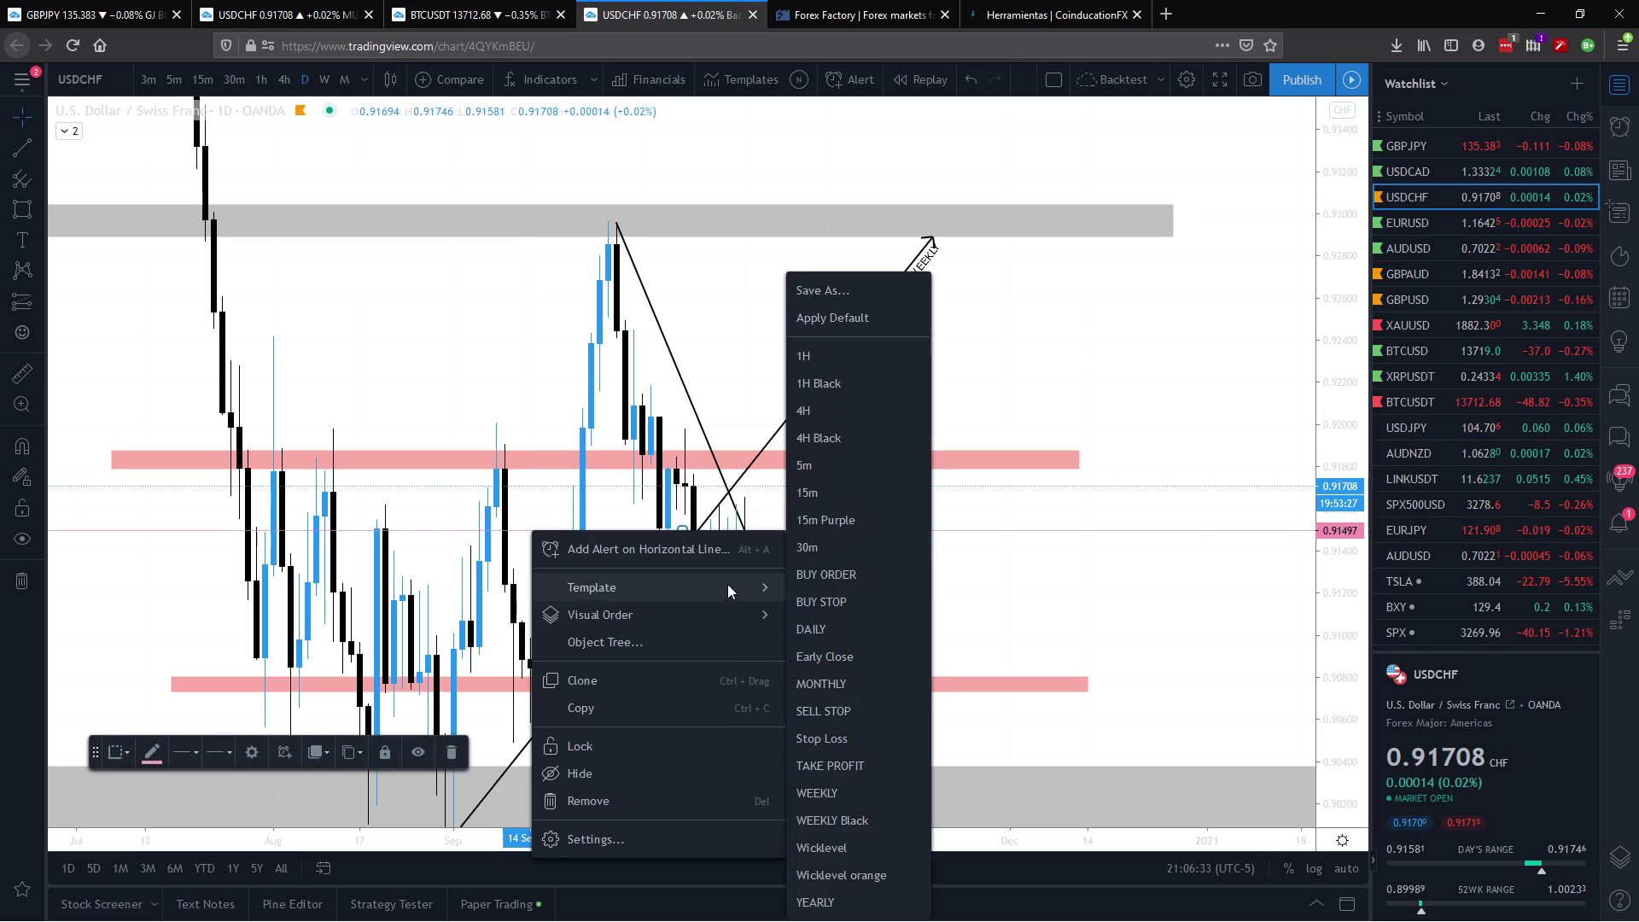
pyautogui.click(845, 632)
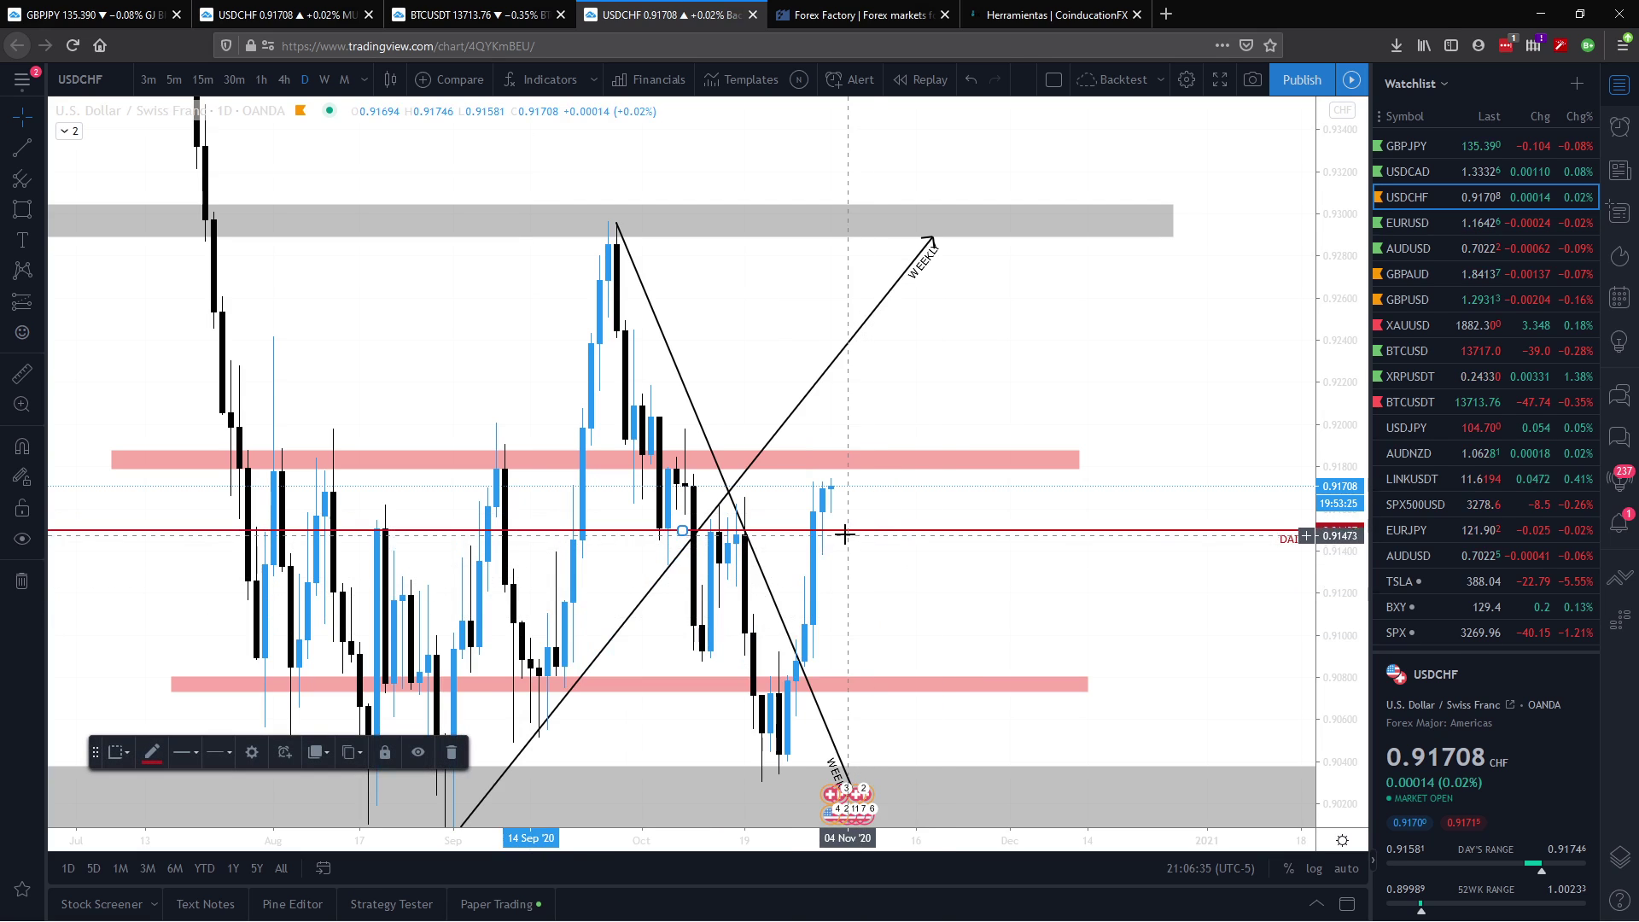
pyautogui.moveTo(835, 536); pyautogui.dragTo(848, 533)
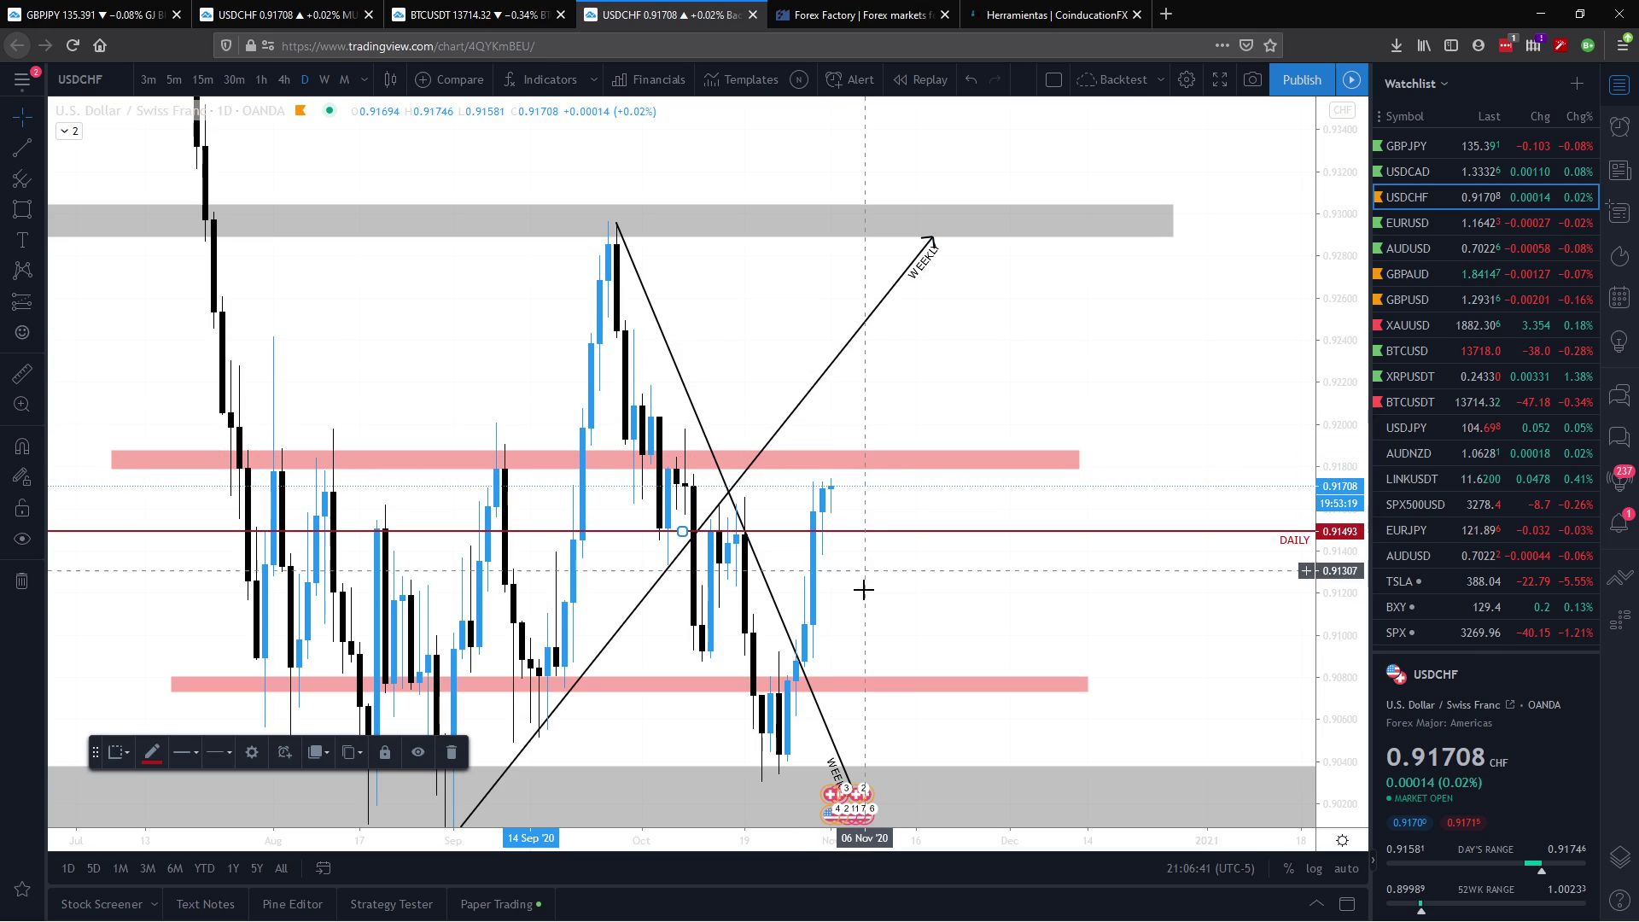
pyautogui.click(321, 7)
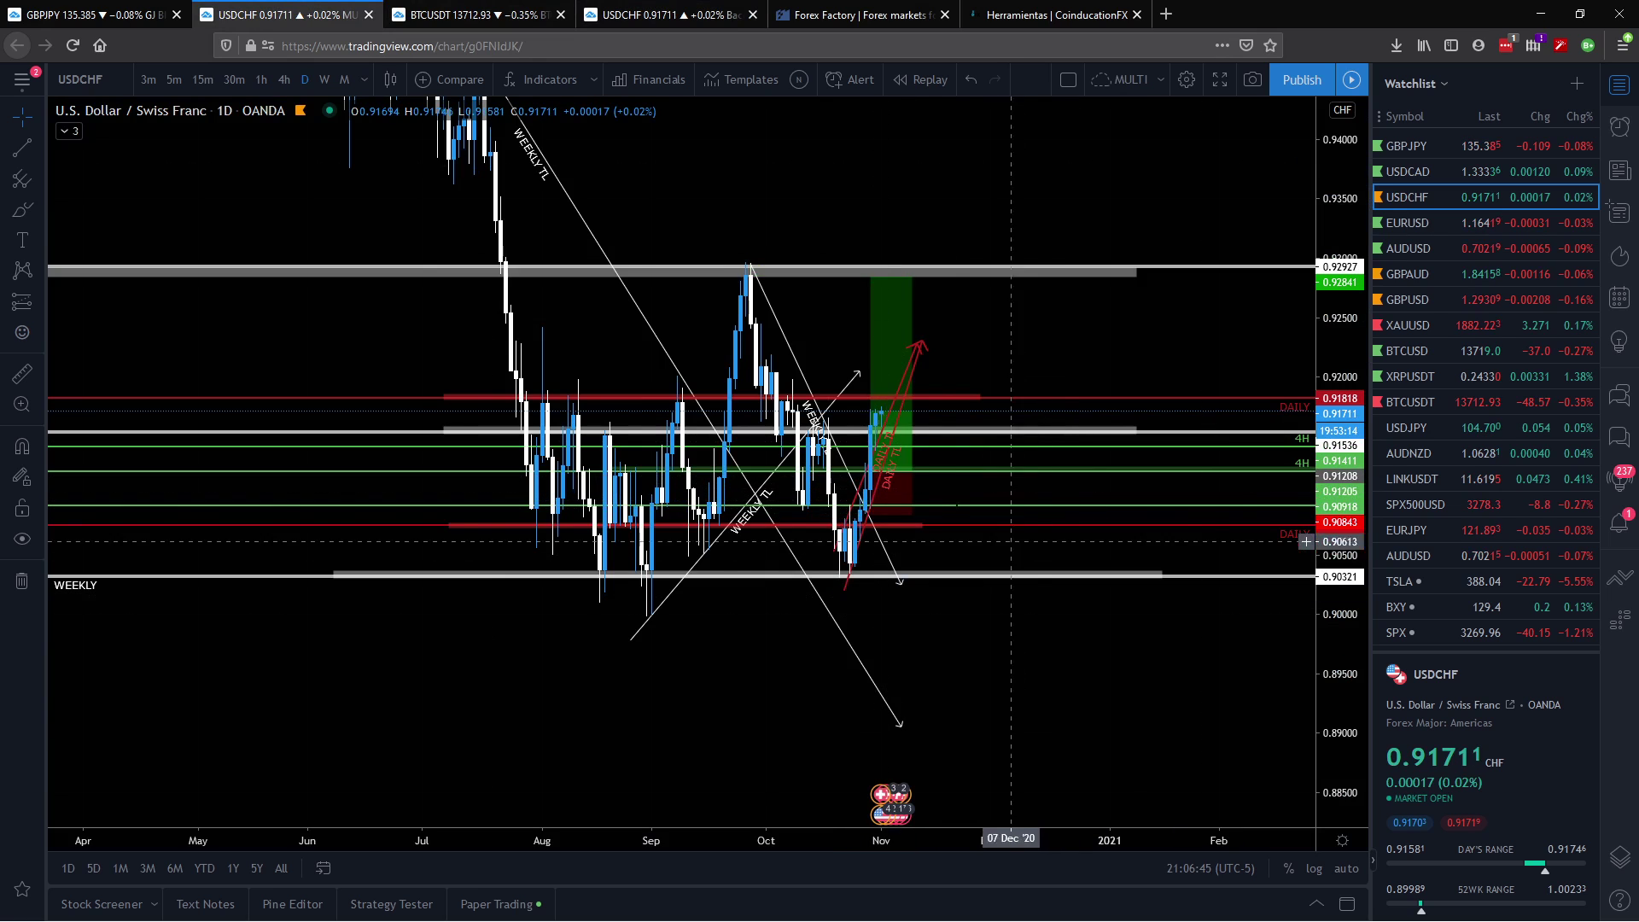
# Step: Return to the second USDCHF chart and switch it to 4-hour candles with a wider view
pyautogui.click(120, 9)
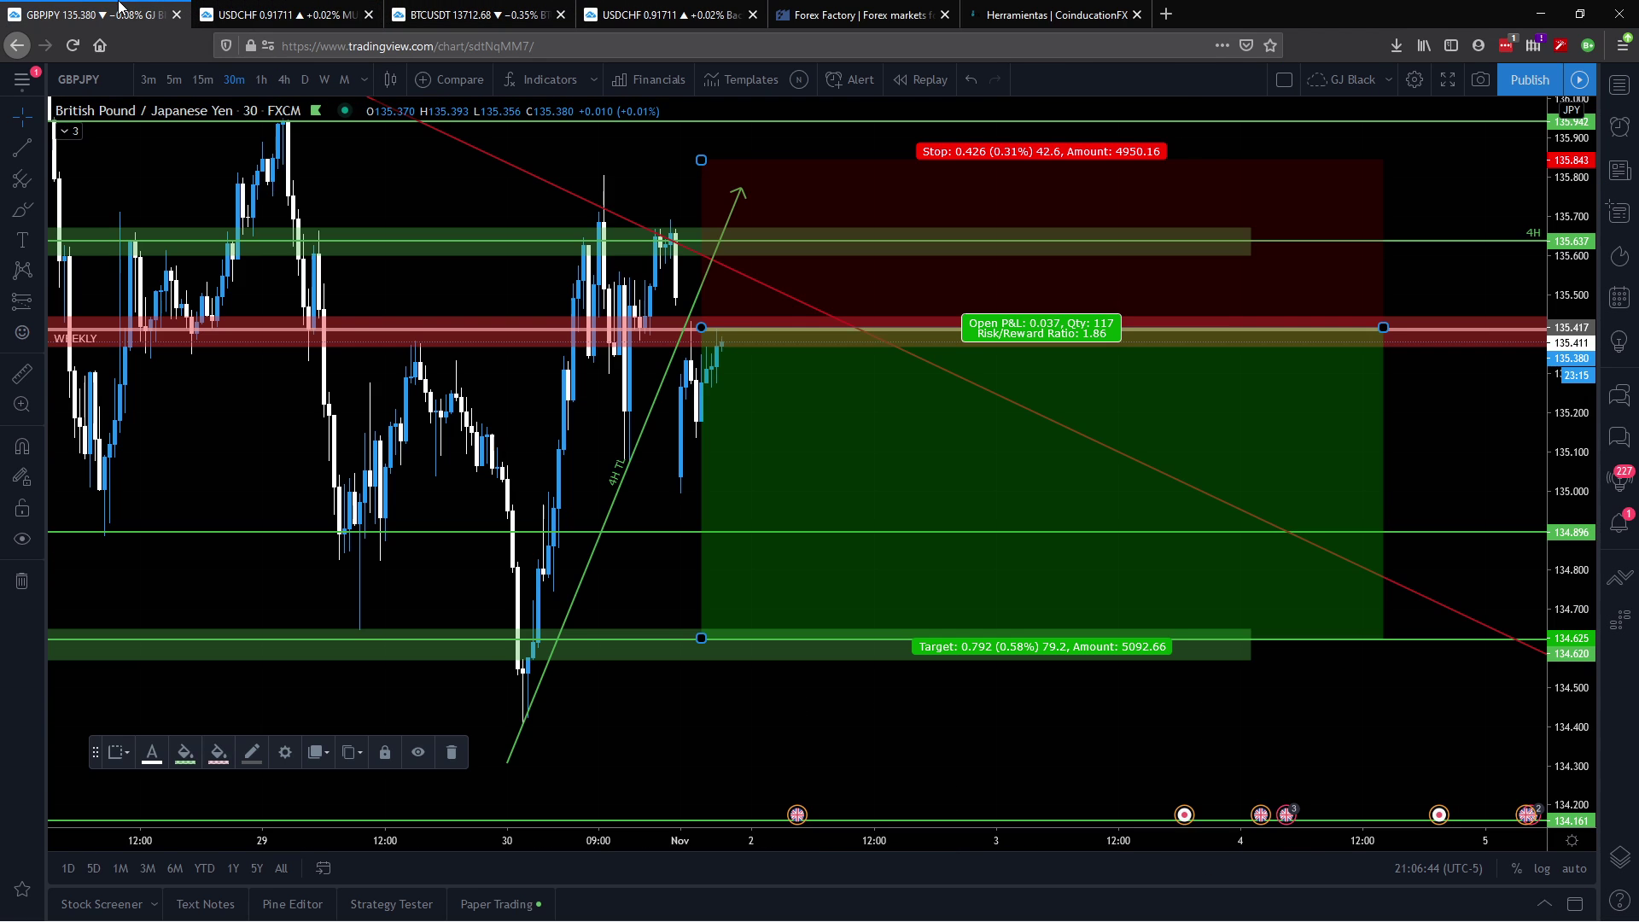
pyautogui.click(493, 22)
pyautogui.click(282, 15)
pyautogui.click(666, 15)
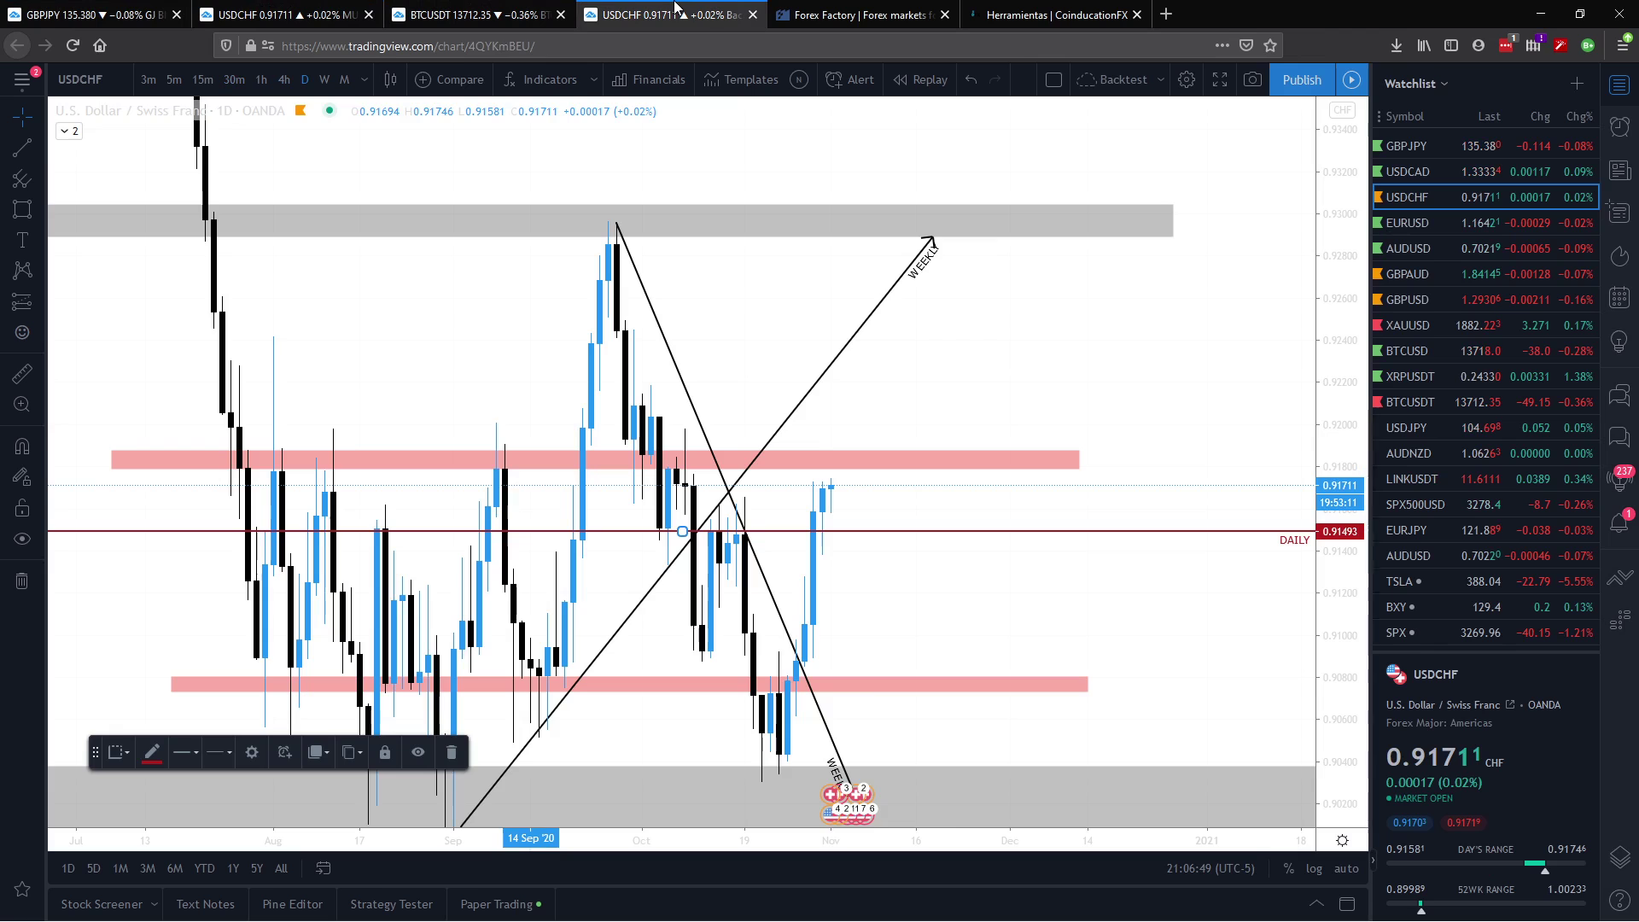
pyautogui.moveTo(872, 611); pyautogui.dragTo(1028, 549)
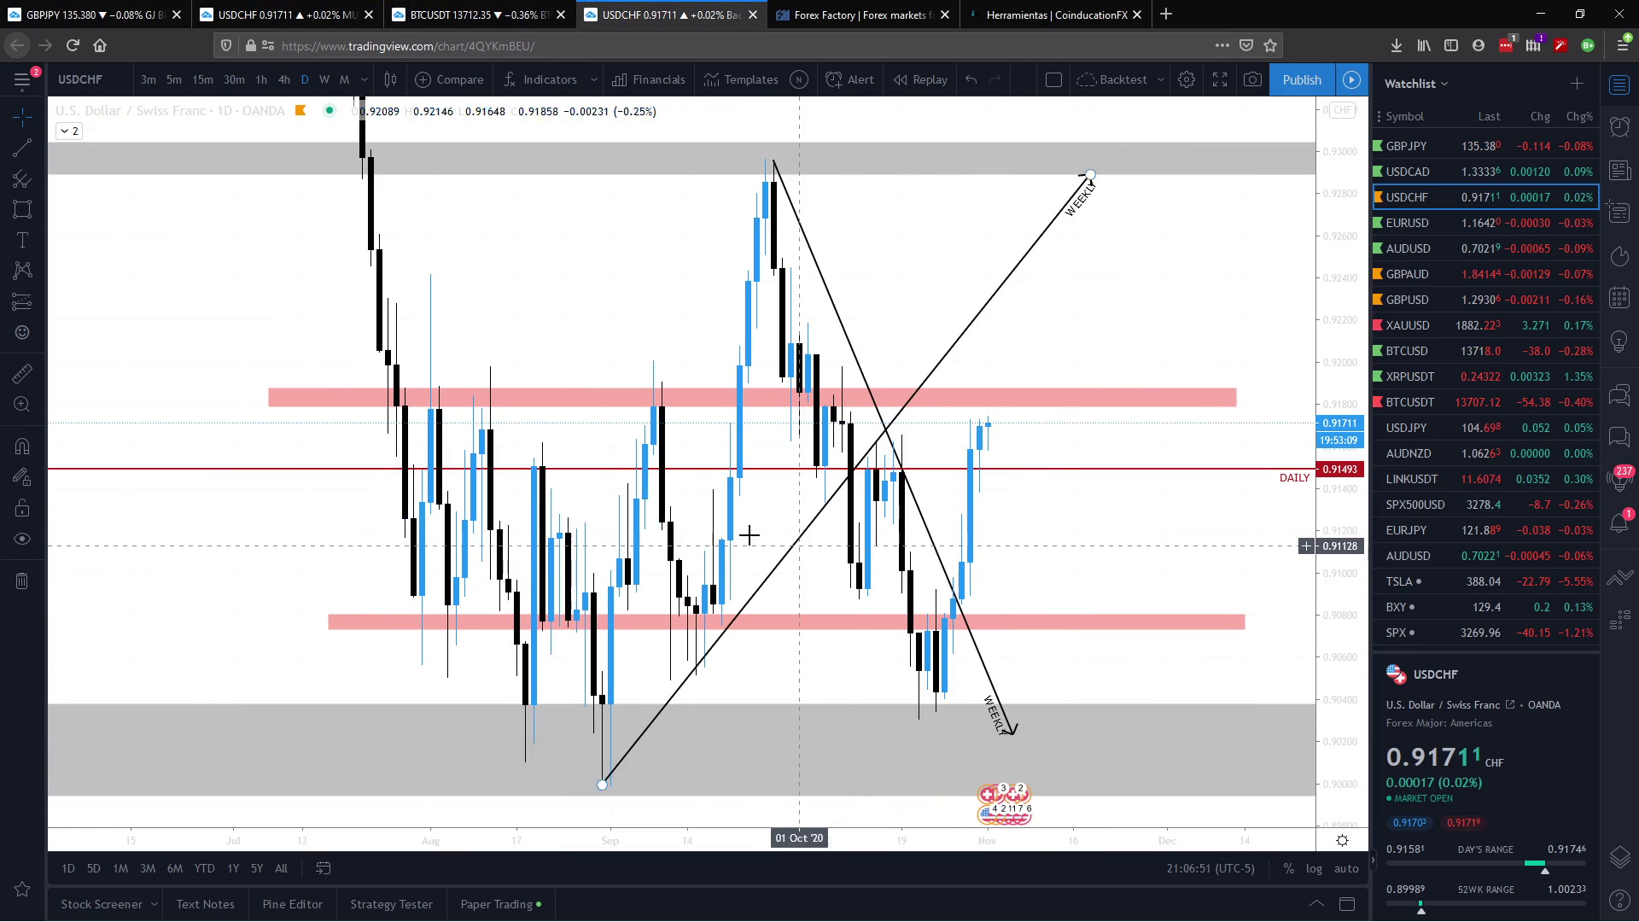
pyautogui.click(283, 80)
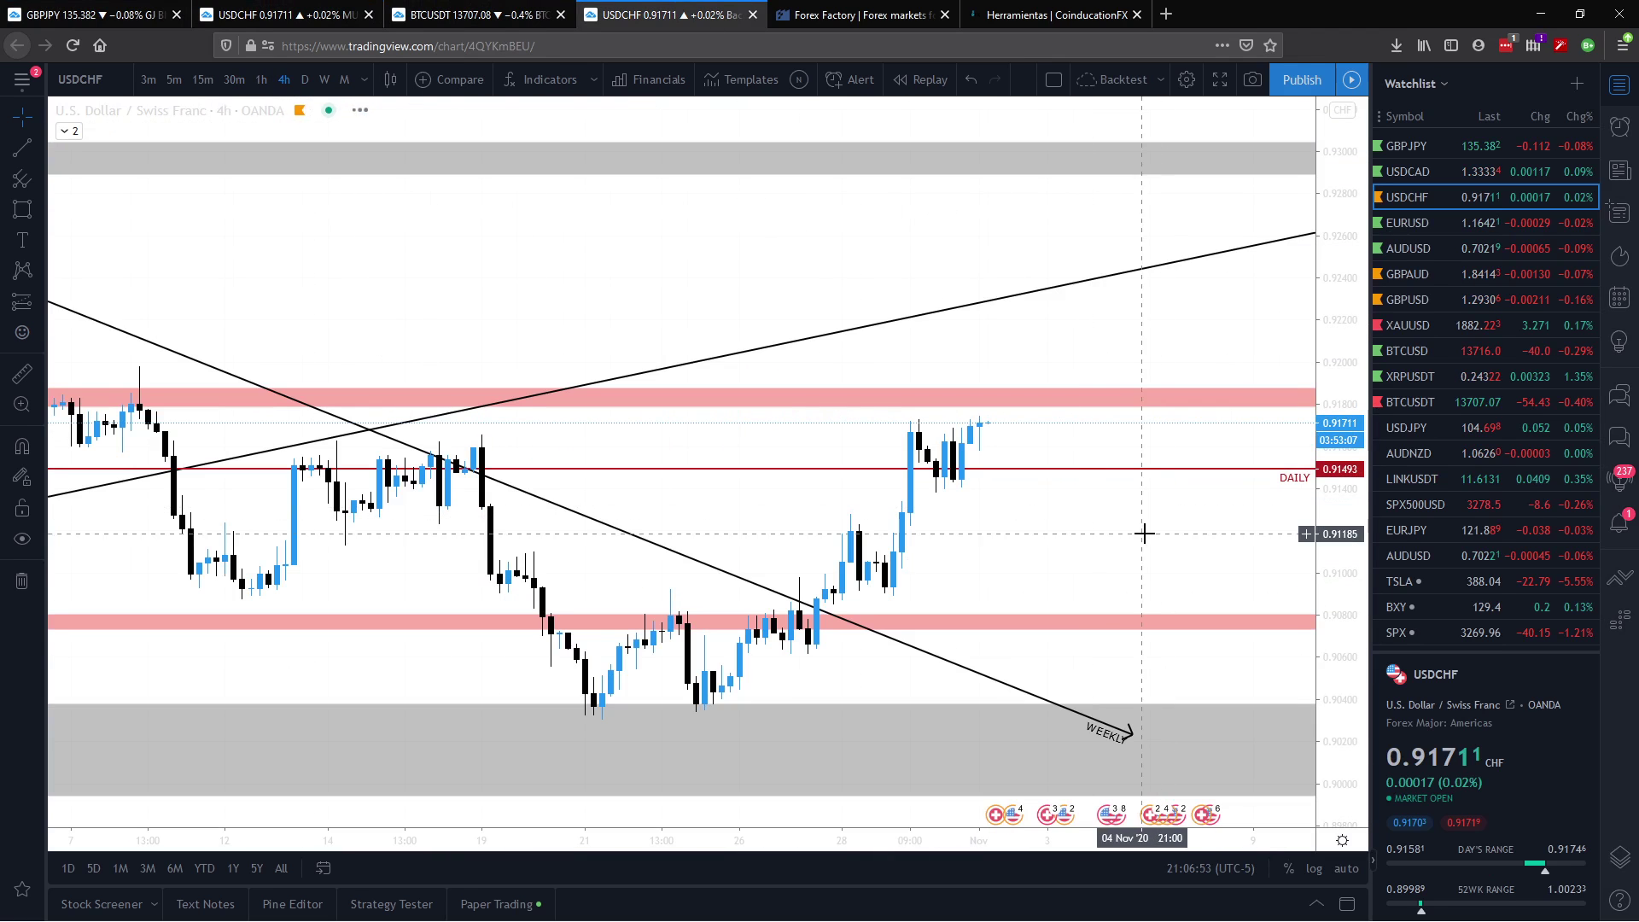
pyautogui.moveTo(1342, 665); pyautogui.dragTo(940, 891)
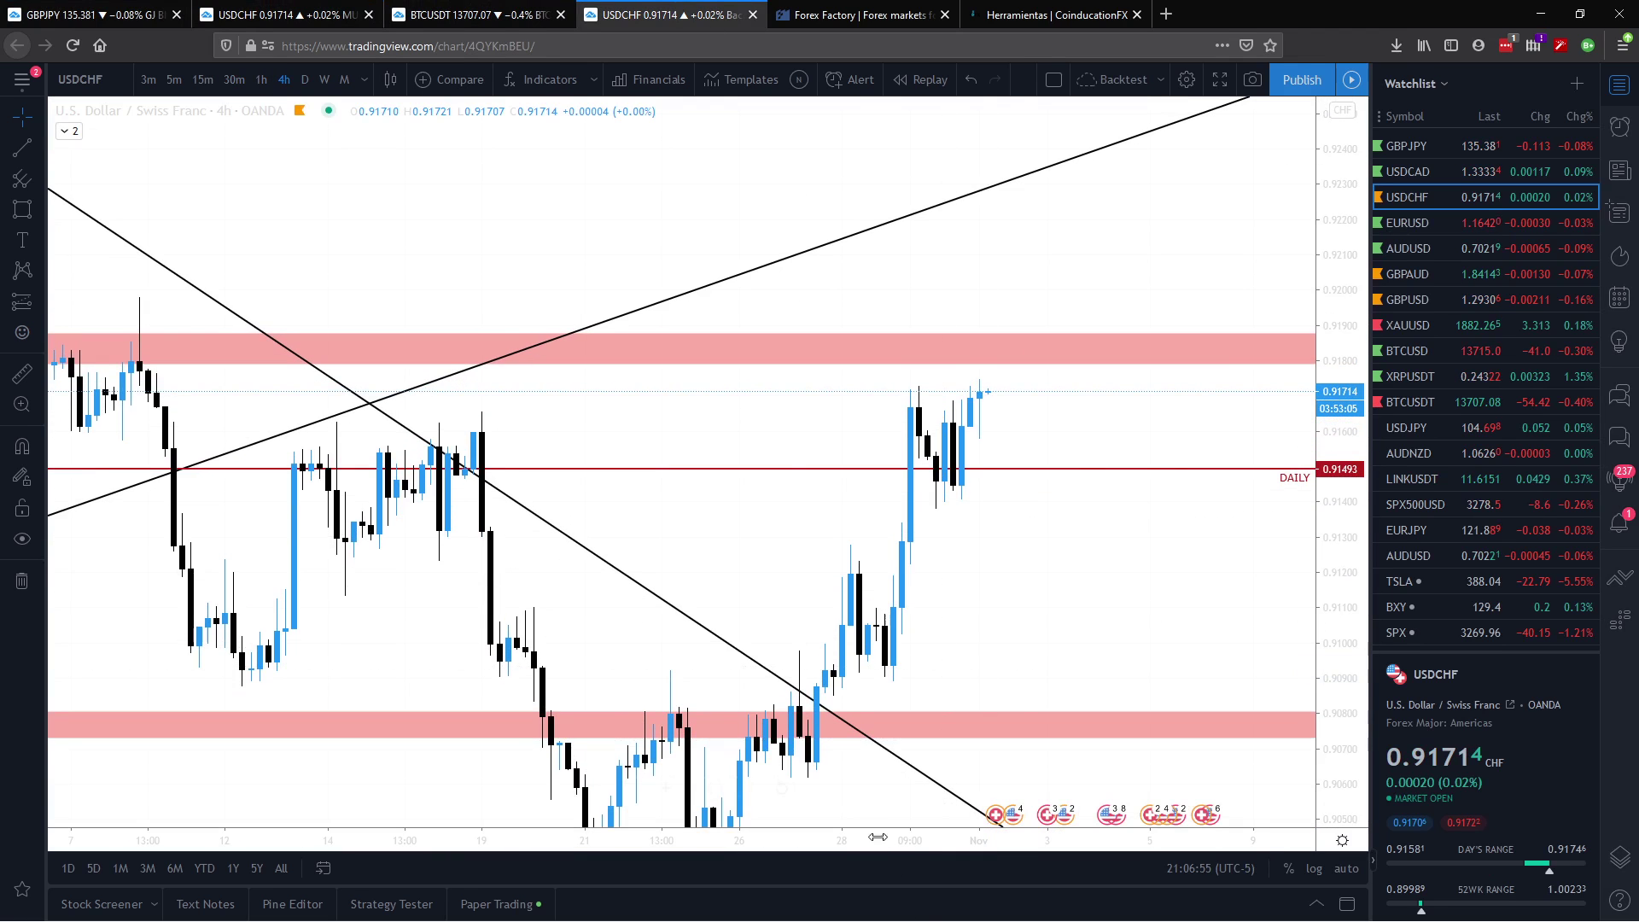
pyautogui.moveTo(868, 851); pyautogui.dragTo(751, 850)
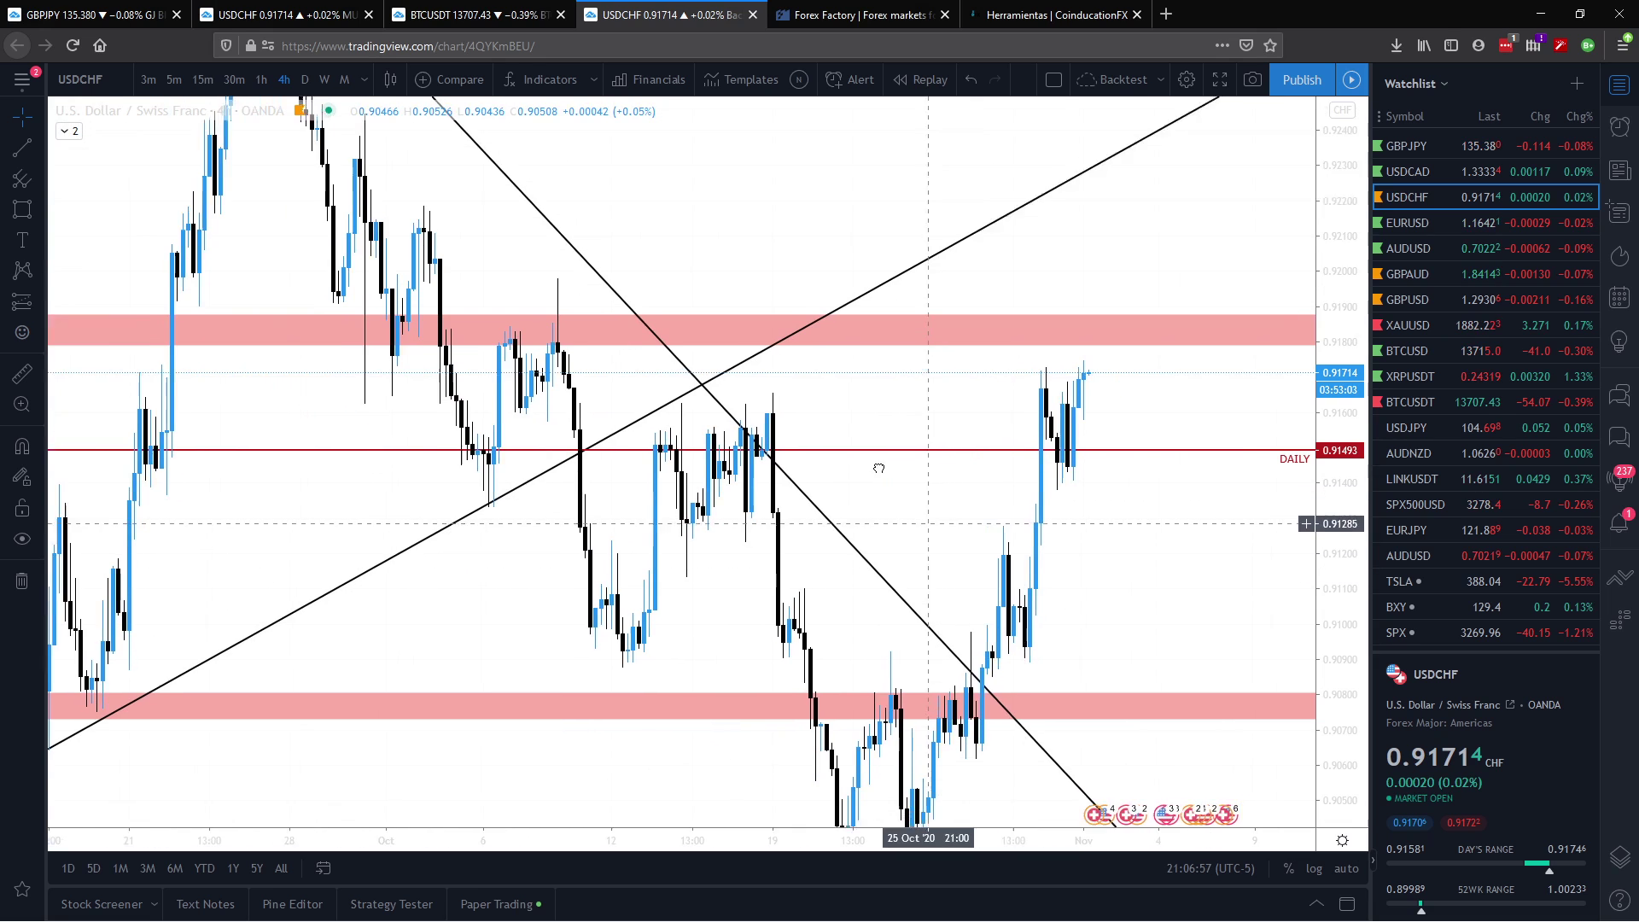
pyautogui.moveTo(1032, 523)
pyautogui.mouseDown()
pyautogui.moveTo(838, 416)
pyautogui.moveTo(937, 438)
pyautogui.mouseUp()
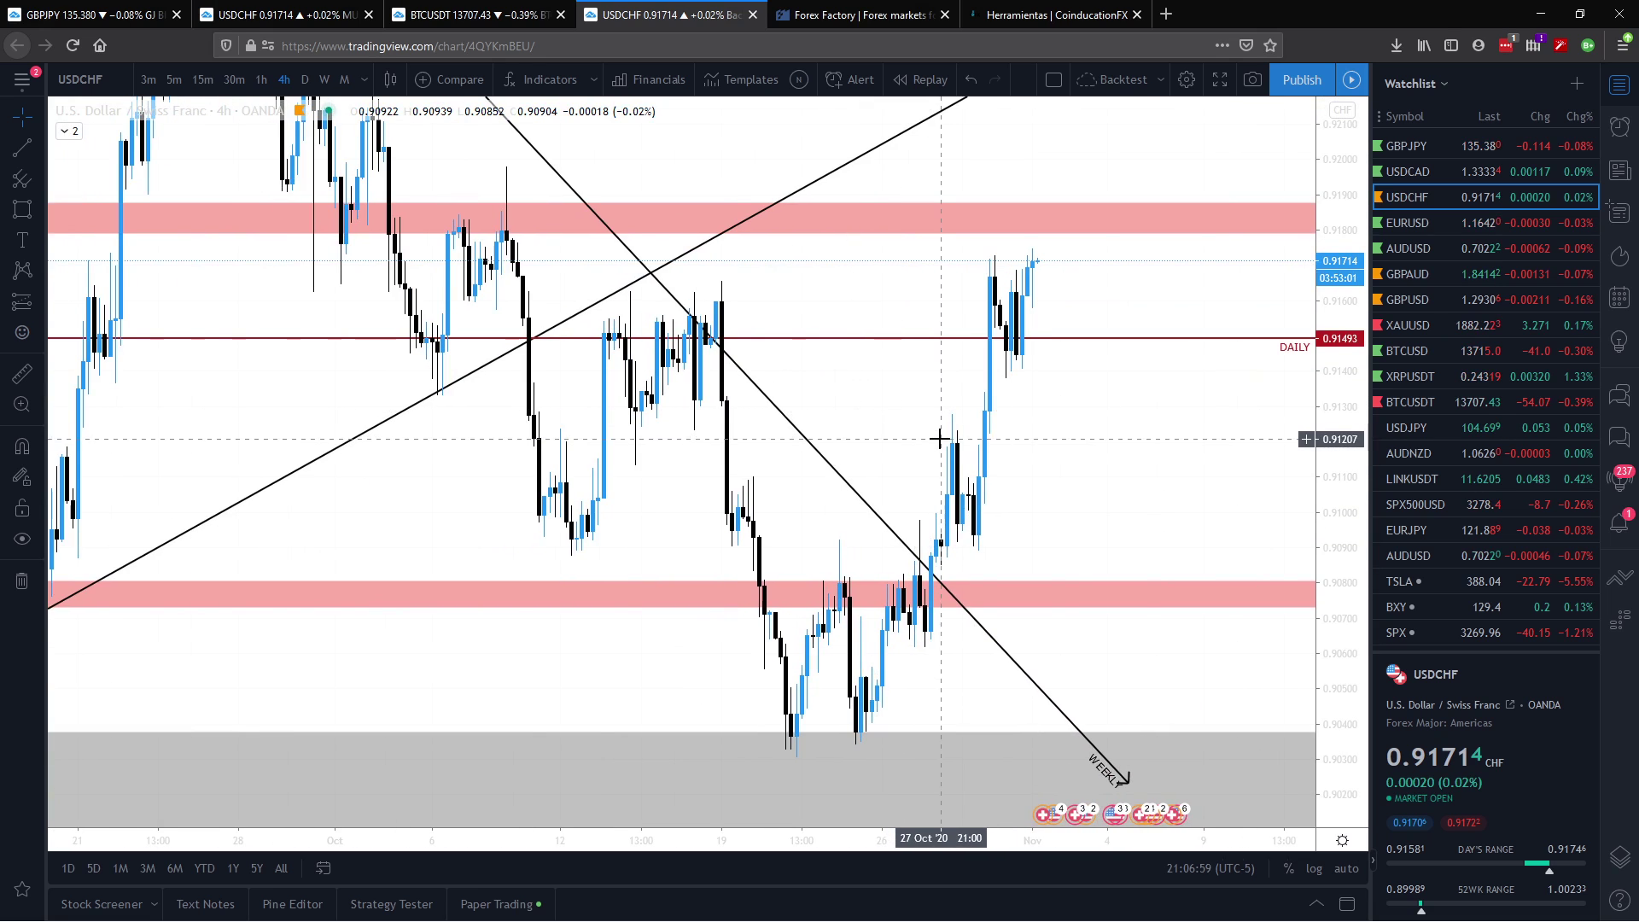
# Step: Draw a zone near 0.912 across the chart and apply the green 4H template
pyautogui.click(22, 209)
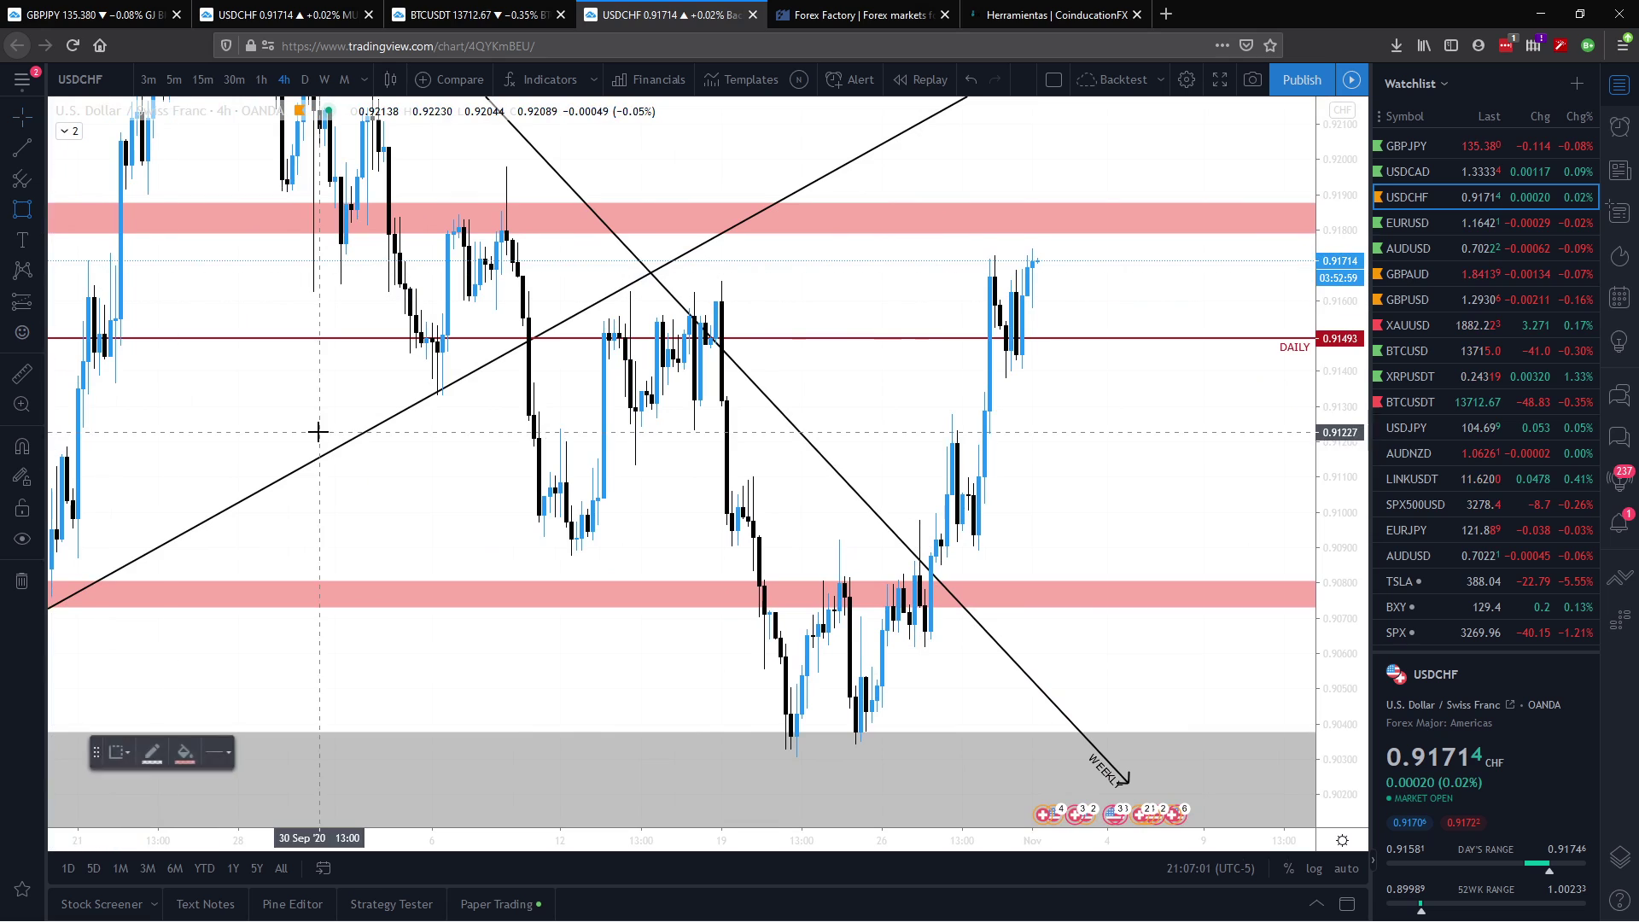
pyautogui.click(1092, 438)
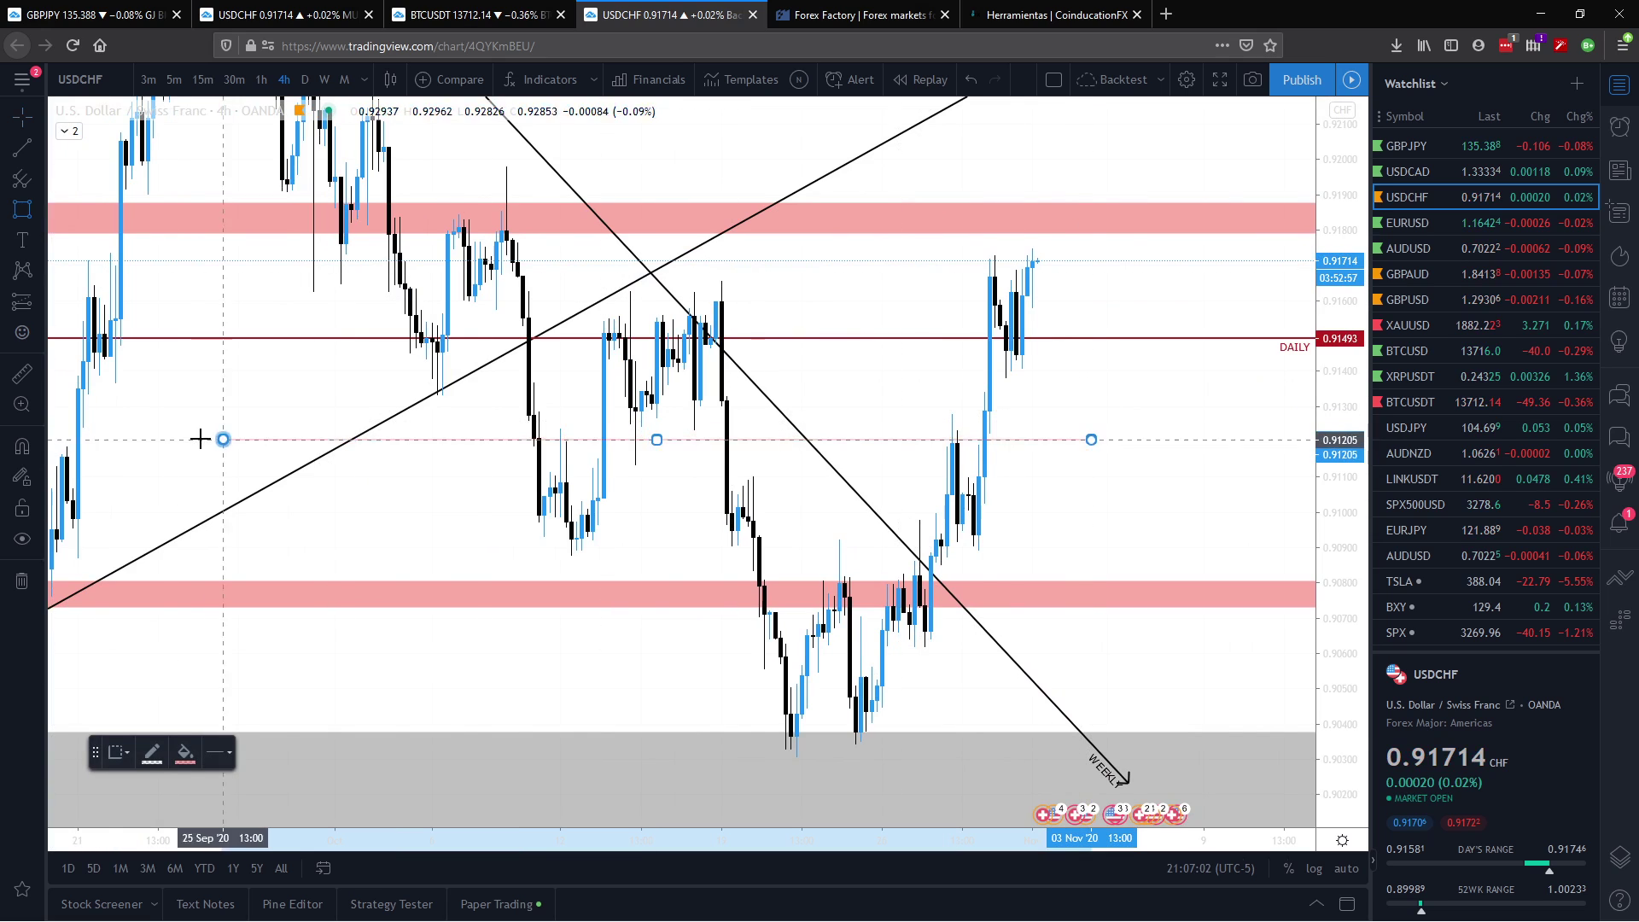
pyautogui.click(73, 419)
pyautogui.rightClick(95, 427)
pyautogui.moveTo(154, 437)
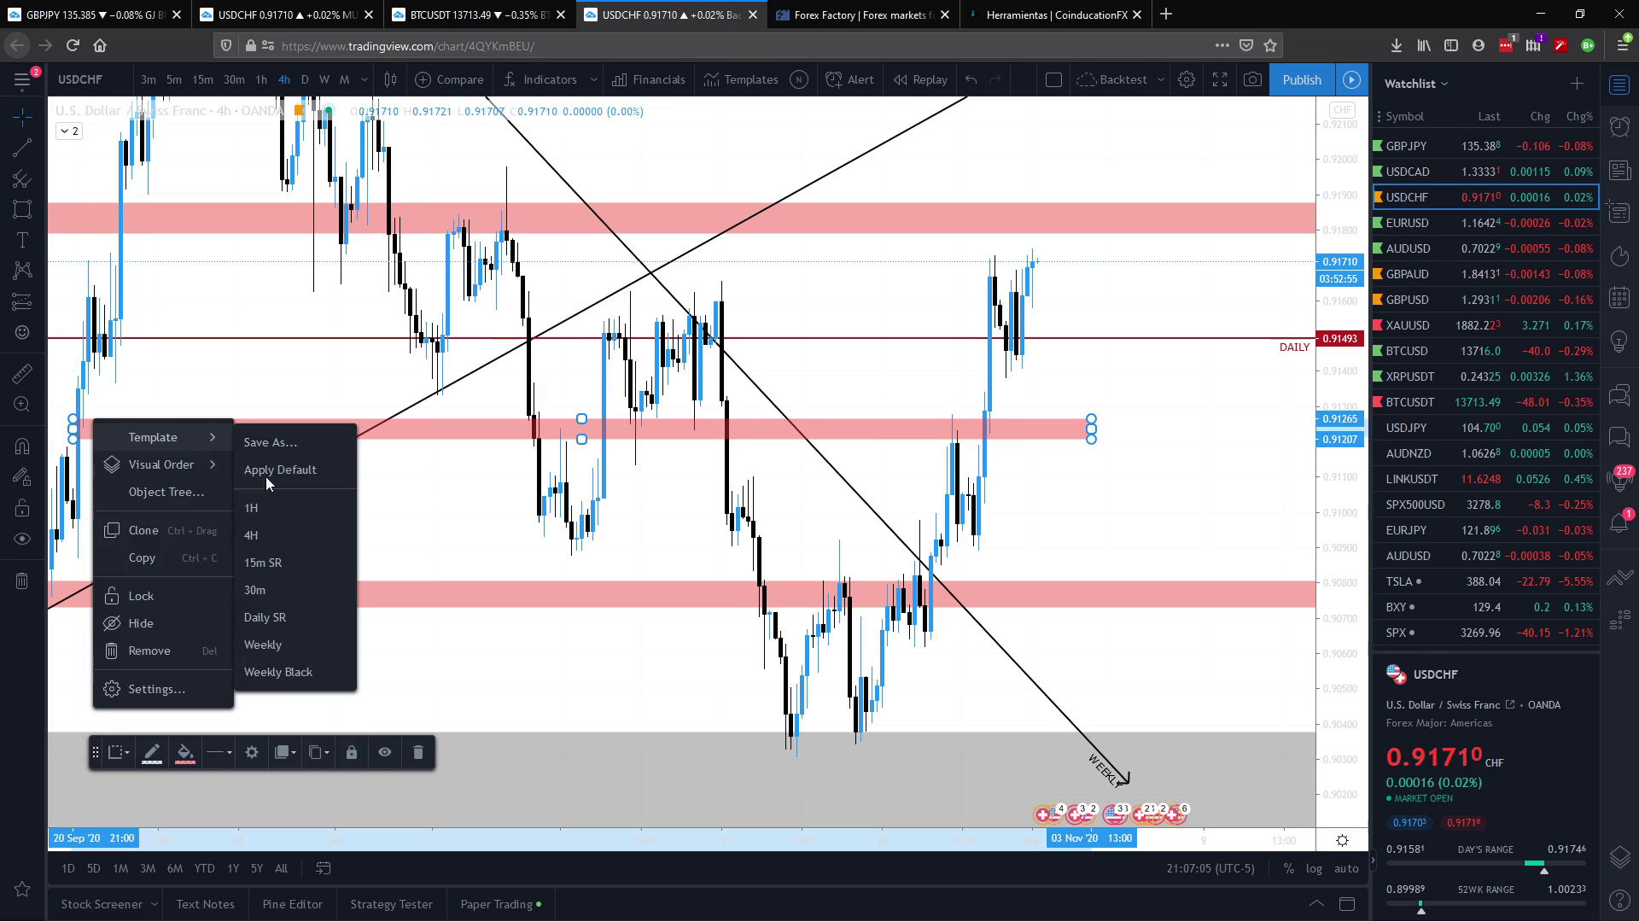
pyautogui.click(282, 534)
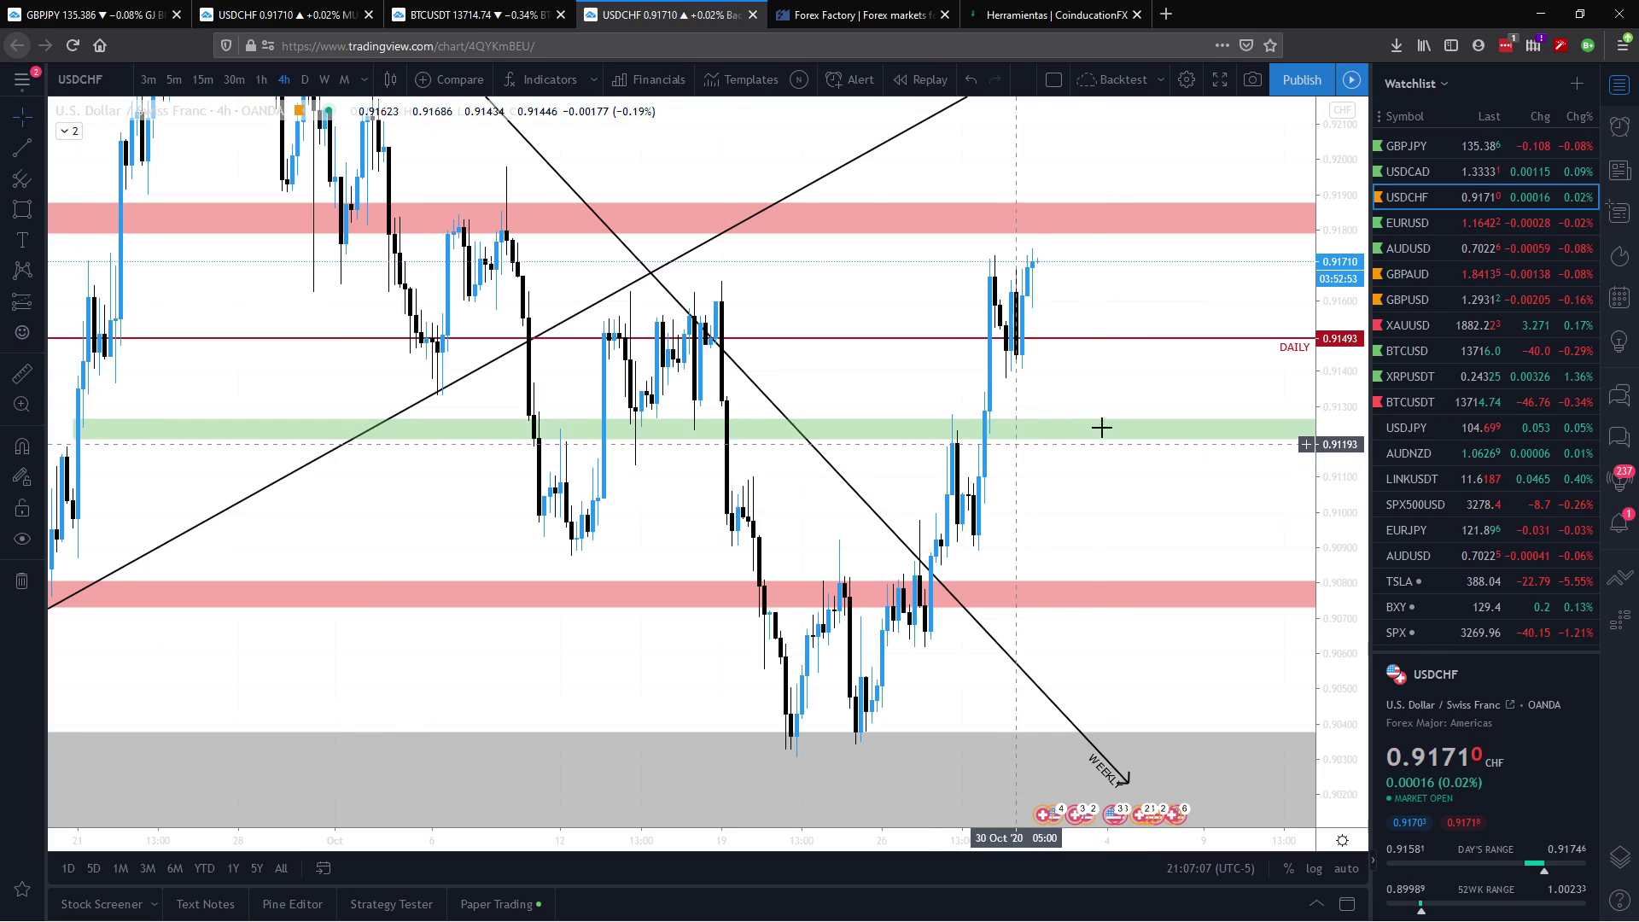
pyautogui.scroll(-3, 860, 556)
pyautogui.scroll(-3, 860, 556)
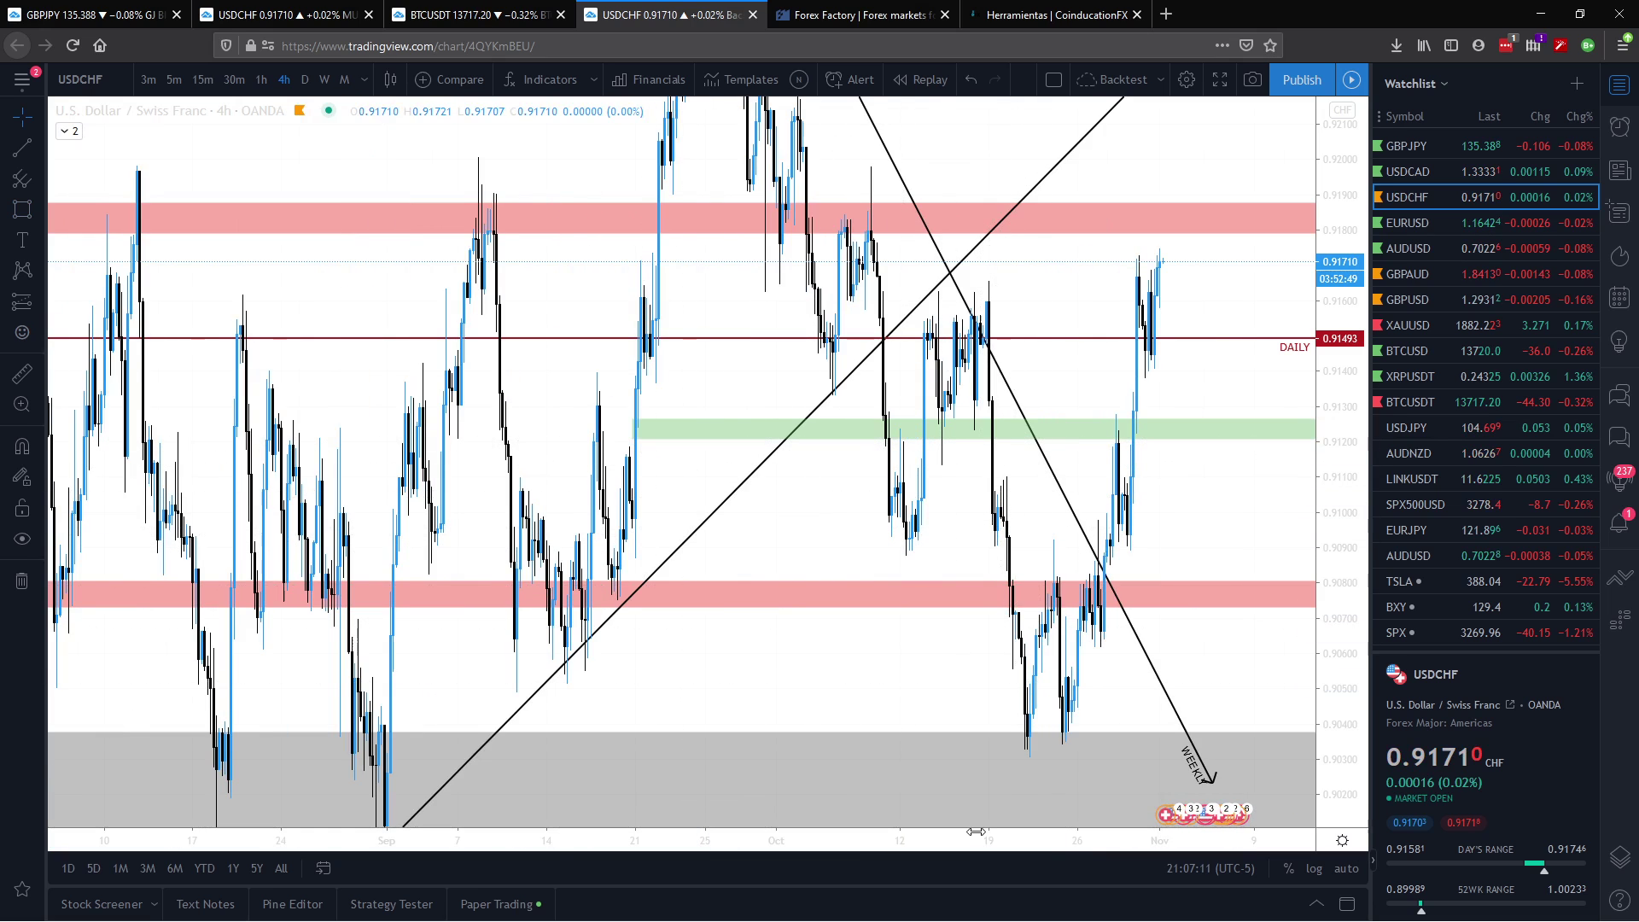
pyautogui.scroll(2, 984, 840)
pyautogui.scroll(2, 700, 546)
pyautogui.scroll(3, 427, 427)
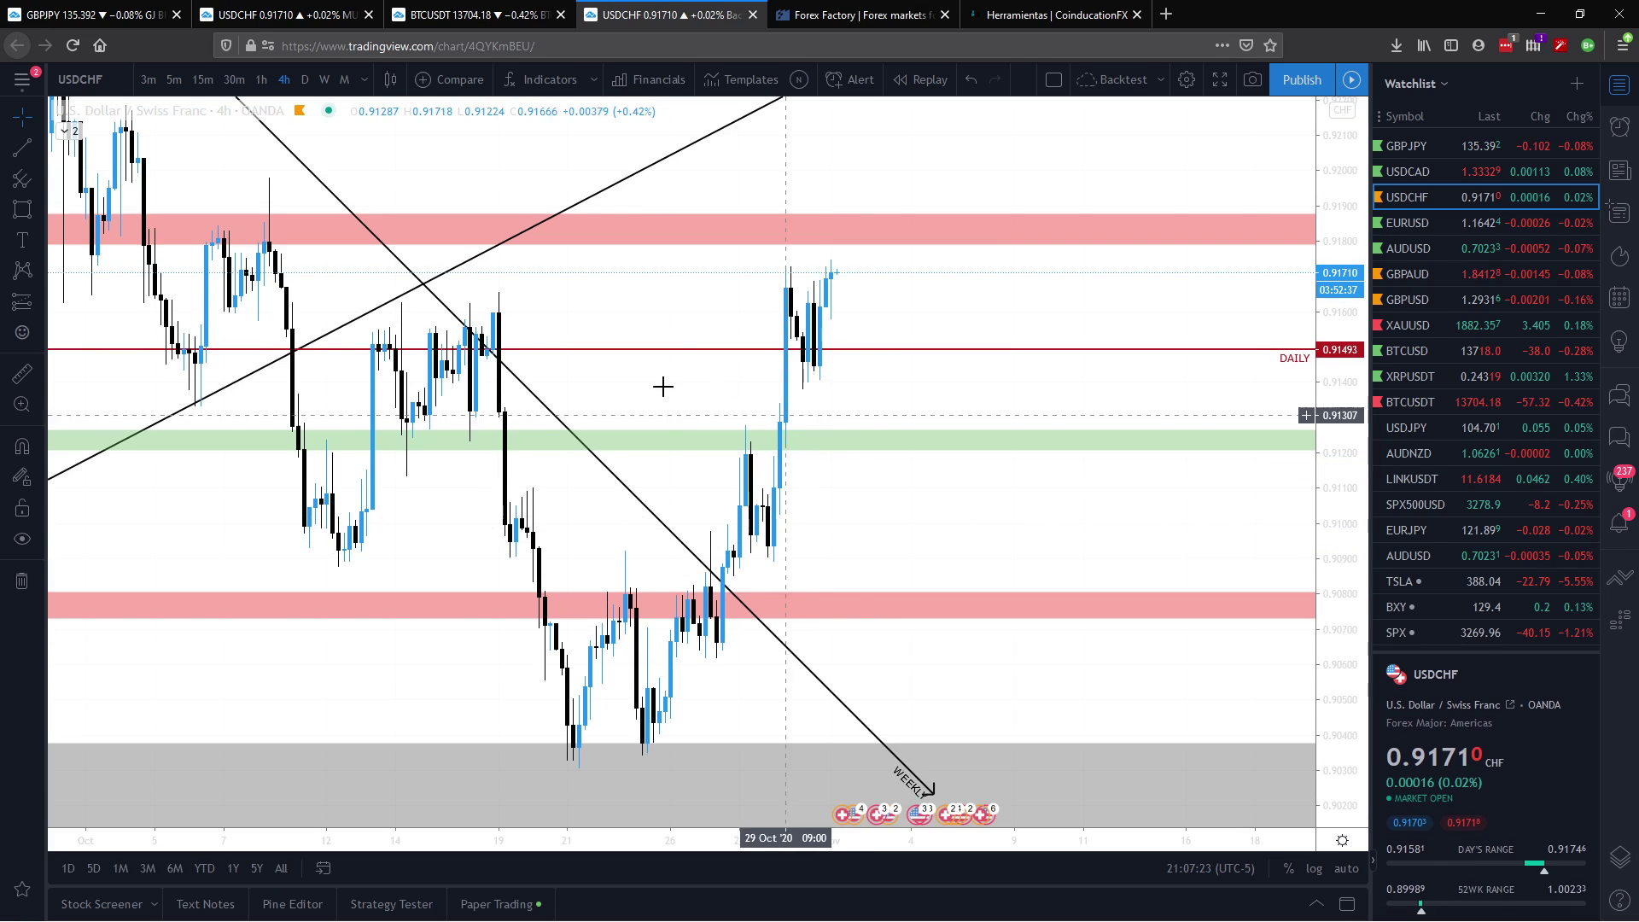
# Step: Apply the green 4H template to the horizontal line and set it at about 0.909
pyautogui.rightClick(843, 556)
pyautogui.moveTo(903, 613)
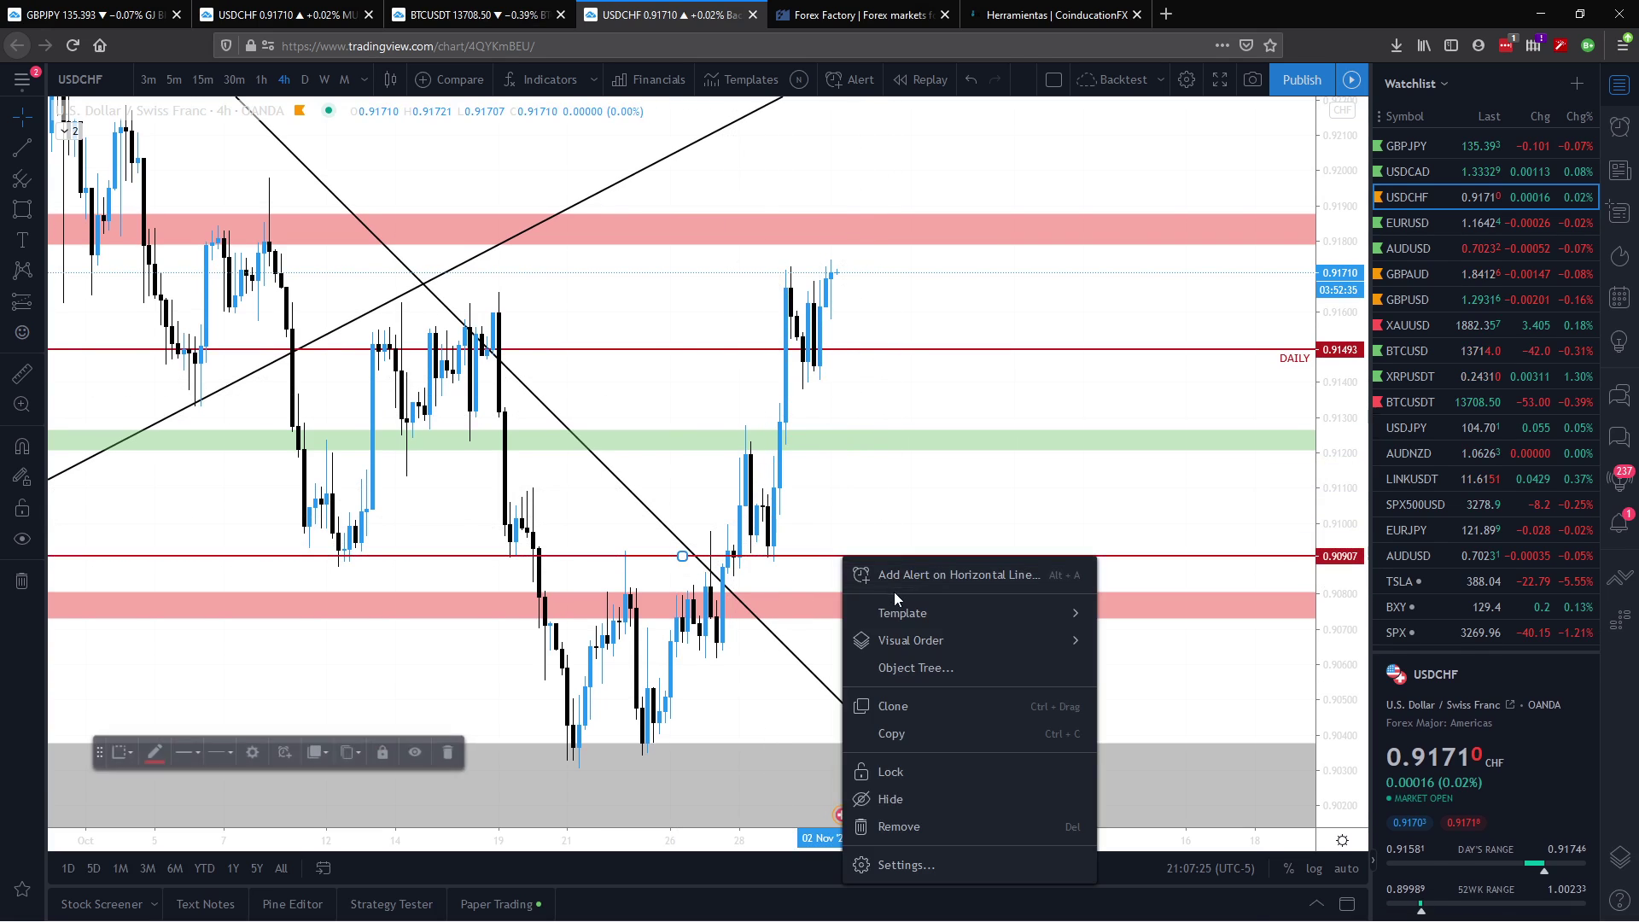
pyautogui.click(1120, 412)
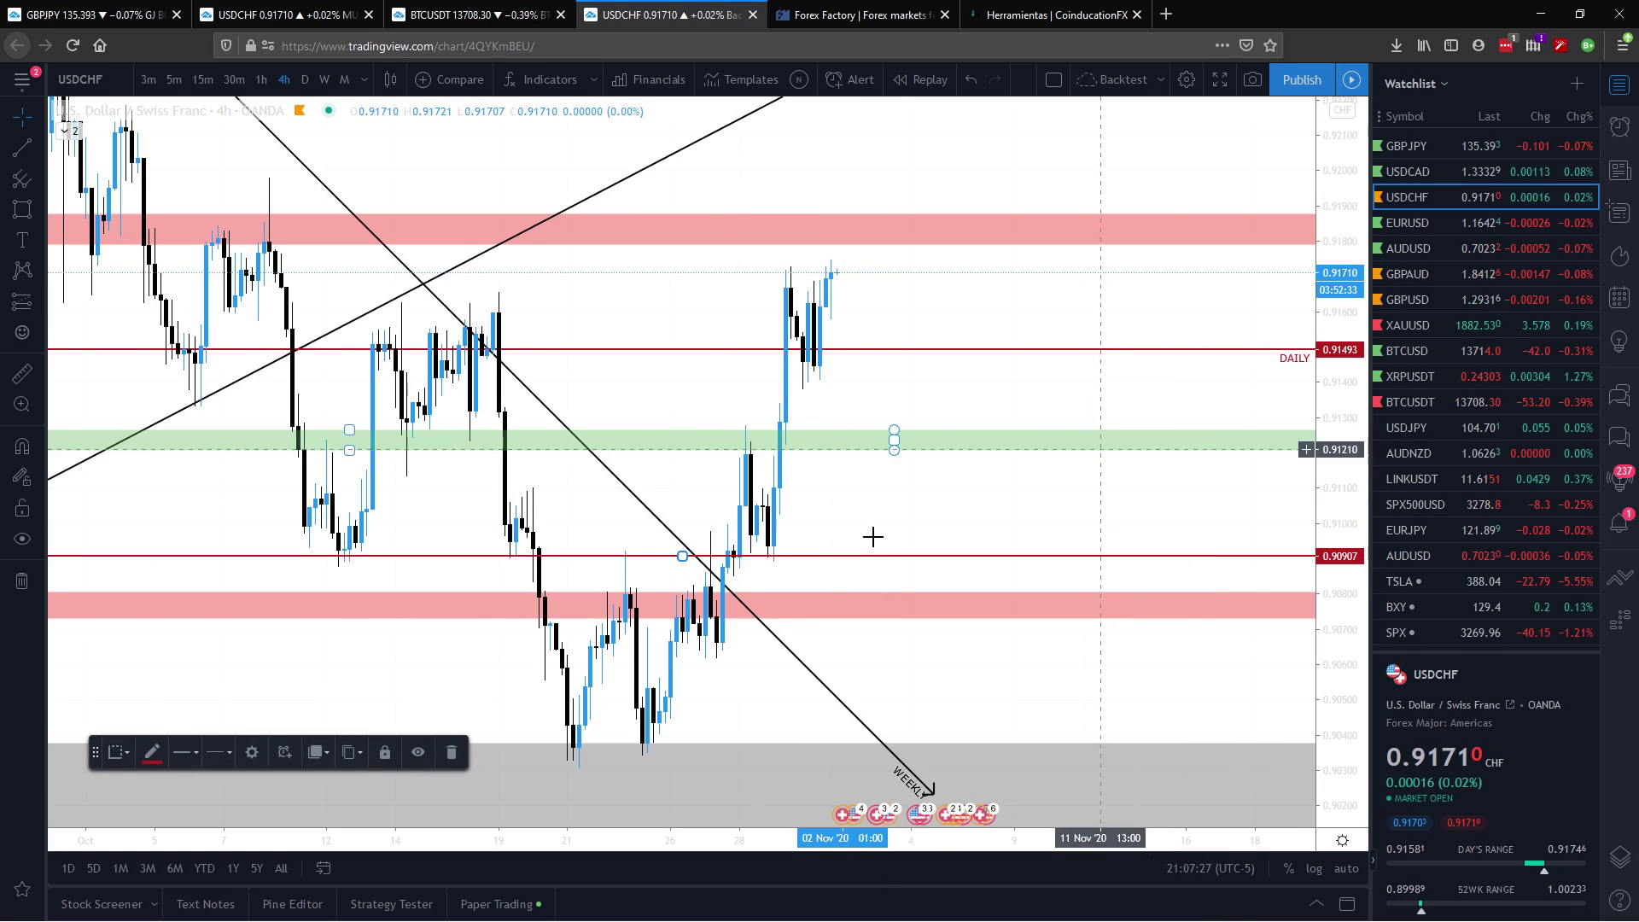
pyautogui.moveTo(828, 555); pyautogui.dragTo(839, 561)
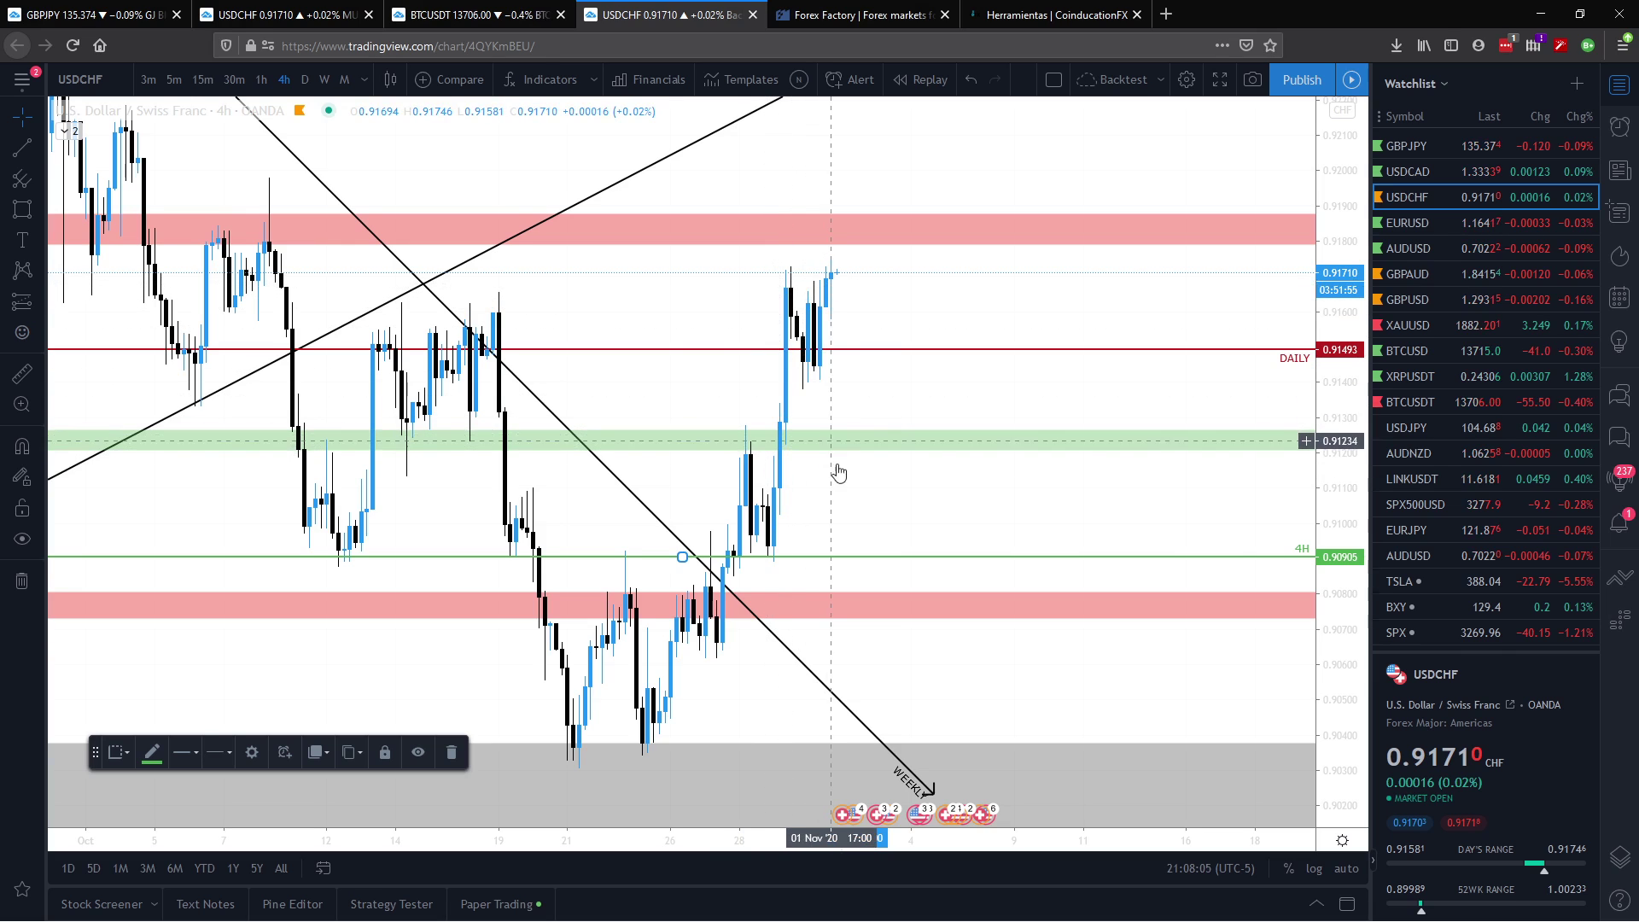
# Step: Add a long position: entry 0.91222, target at the upper pink zone, stop 0.90873
pyautogui.click(14, 305)
pyautogui.click(188, 305)
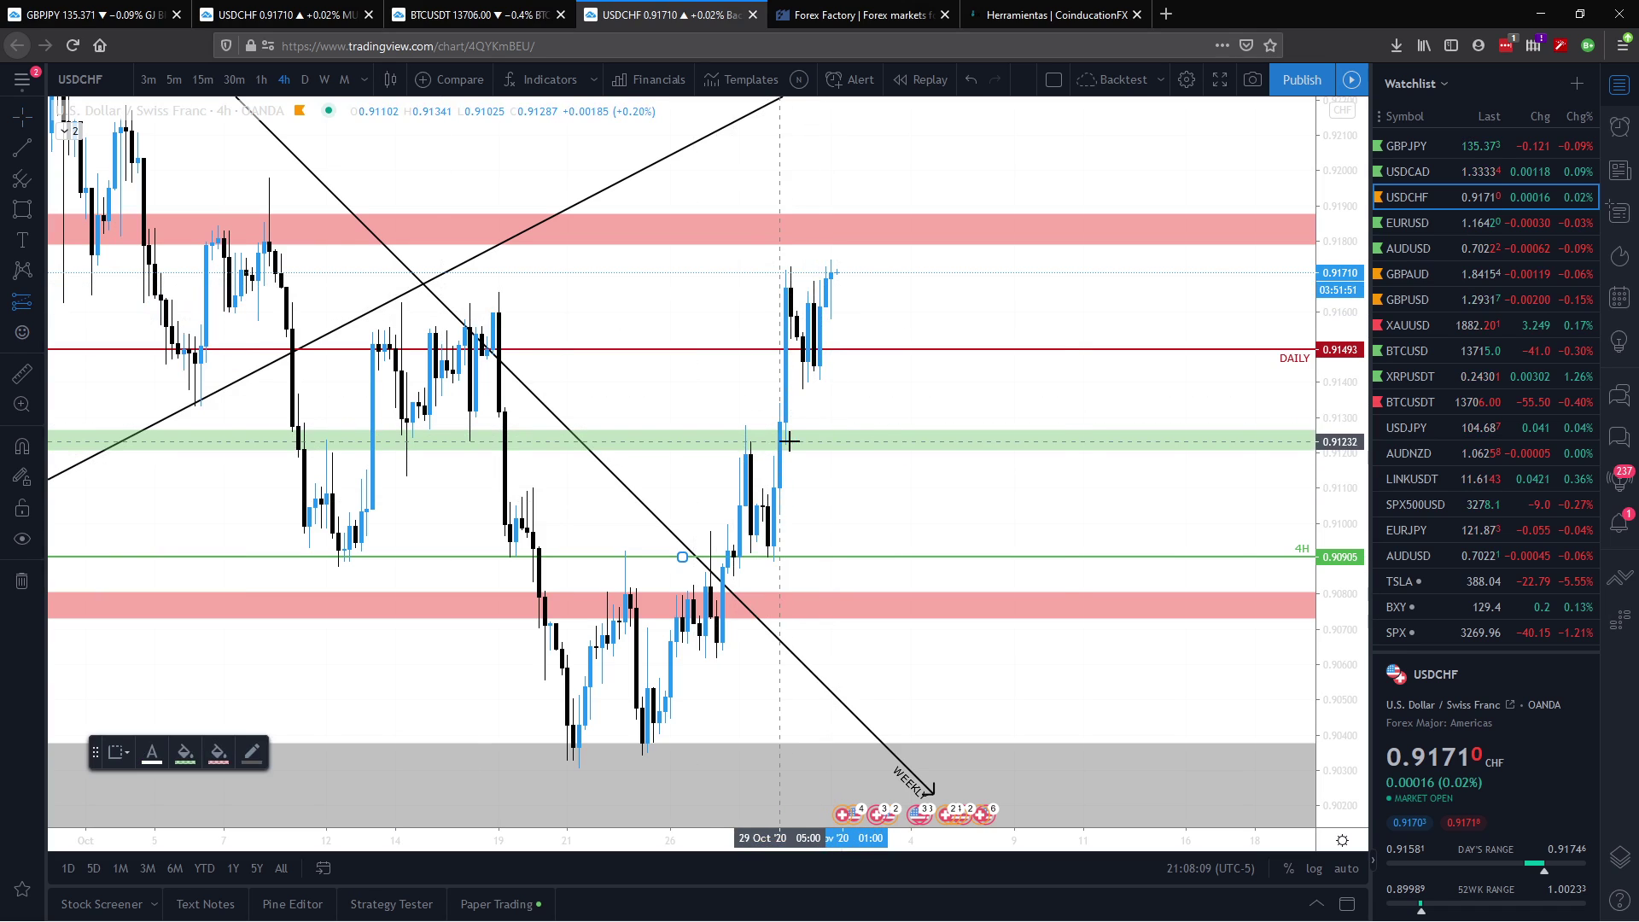
pyautogui.click(786, 438)
pyautogui.moveTo(785, 438); pyautogui.dragTo(784, 445)
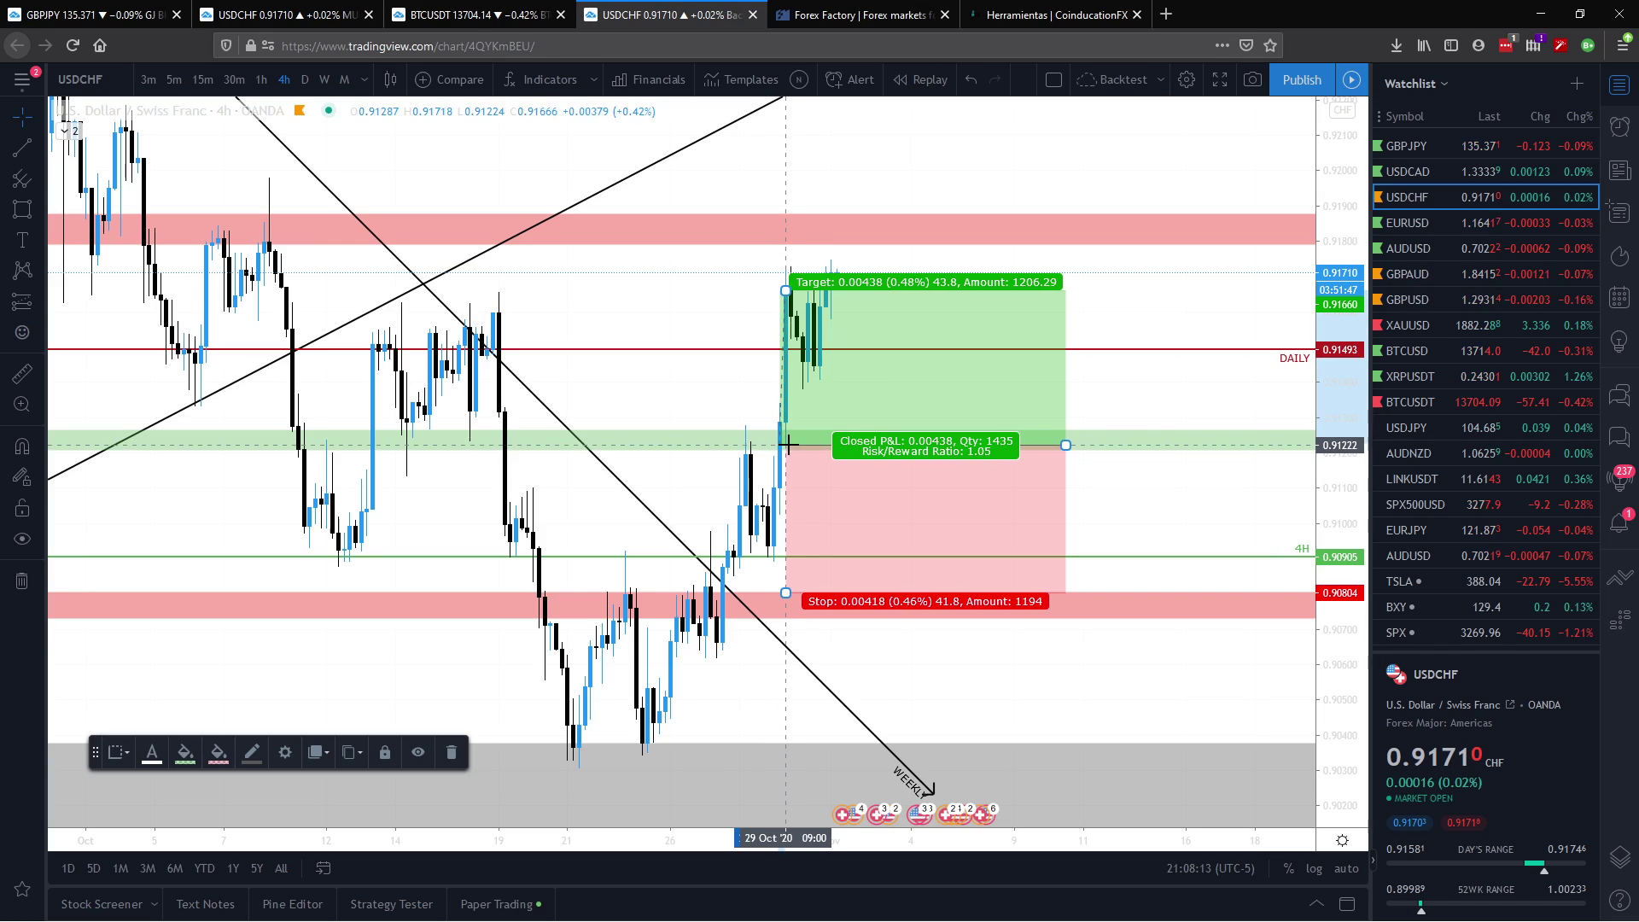
pyautogui.moveTo(787, 445); pyautogui.dragTo(785, 445)
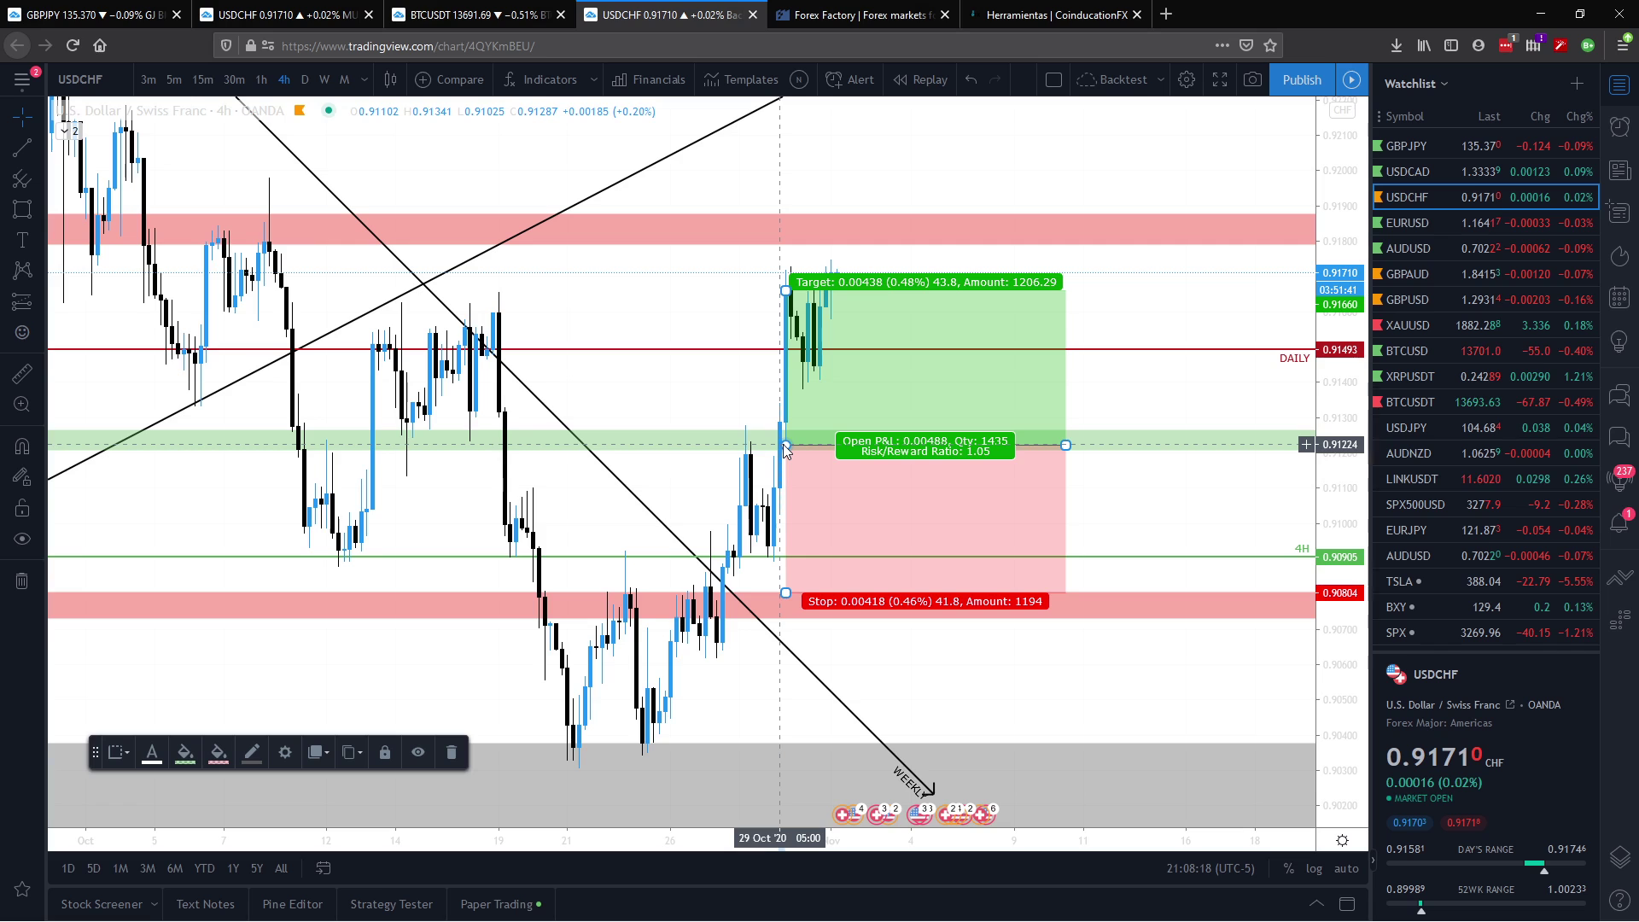
pyautogui.moveTo(783, 289); pyautogui.dragTo(776, 234)
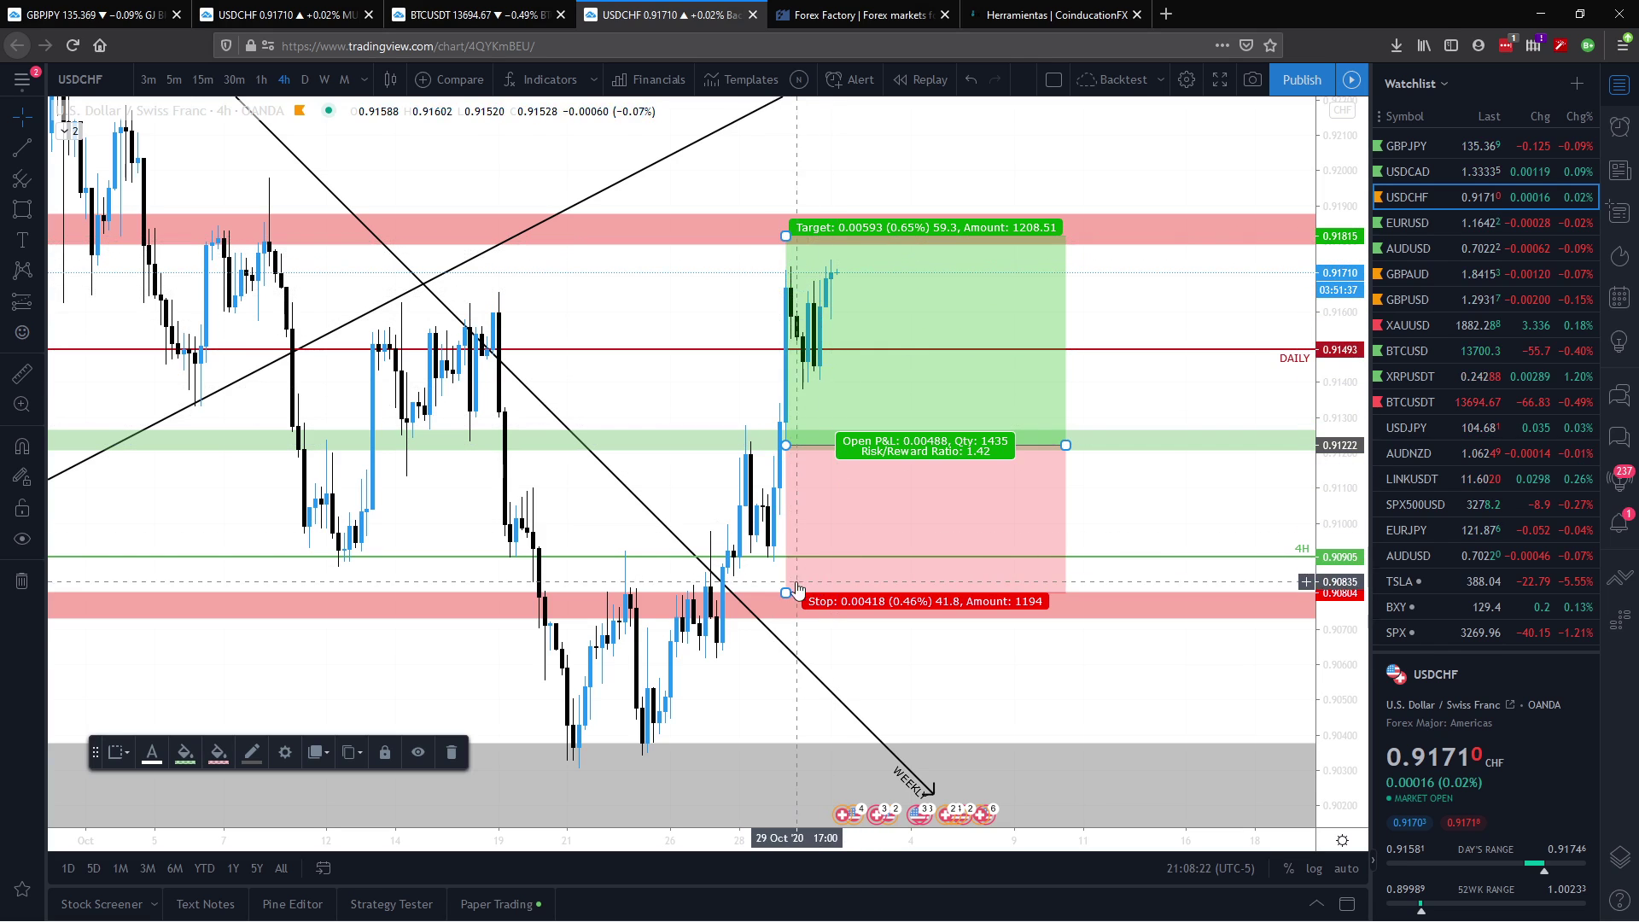
pyautogui.moveTo(786, 593); pyautogui.dragTo(775, 567)
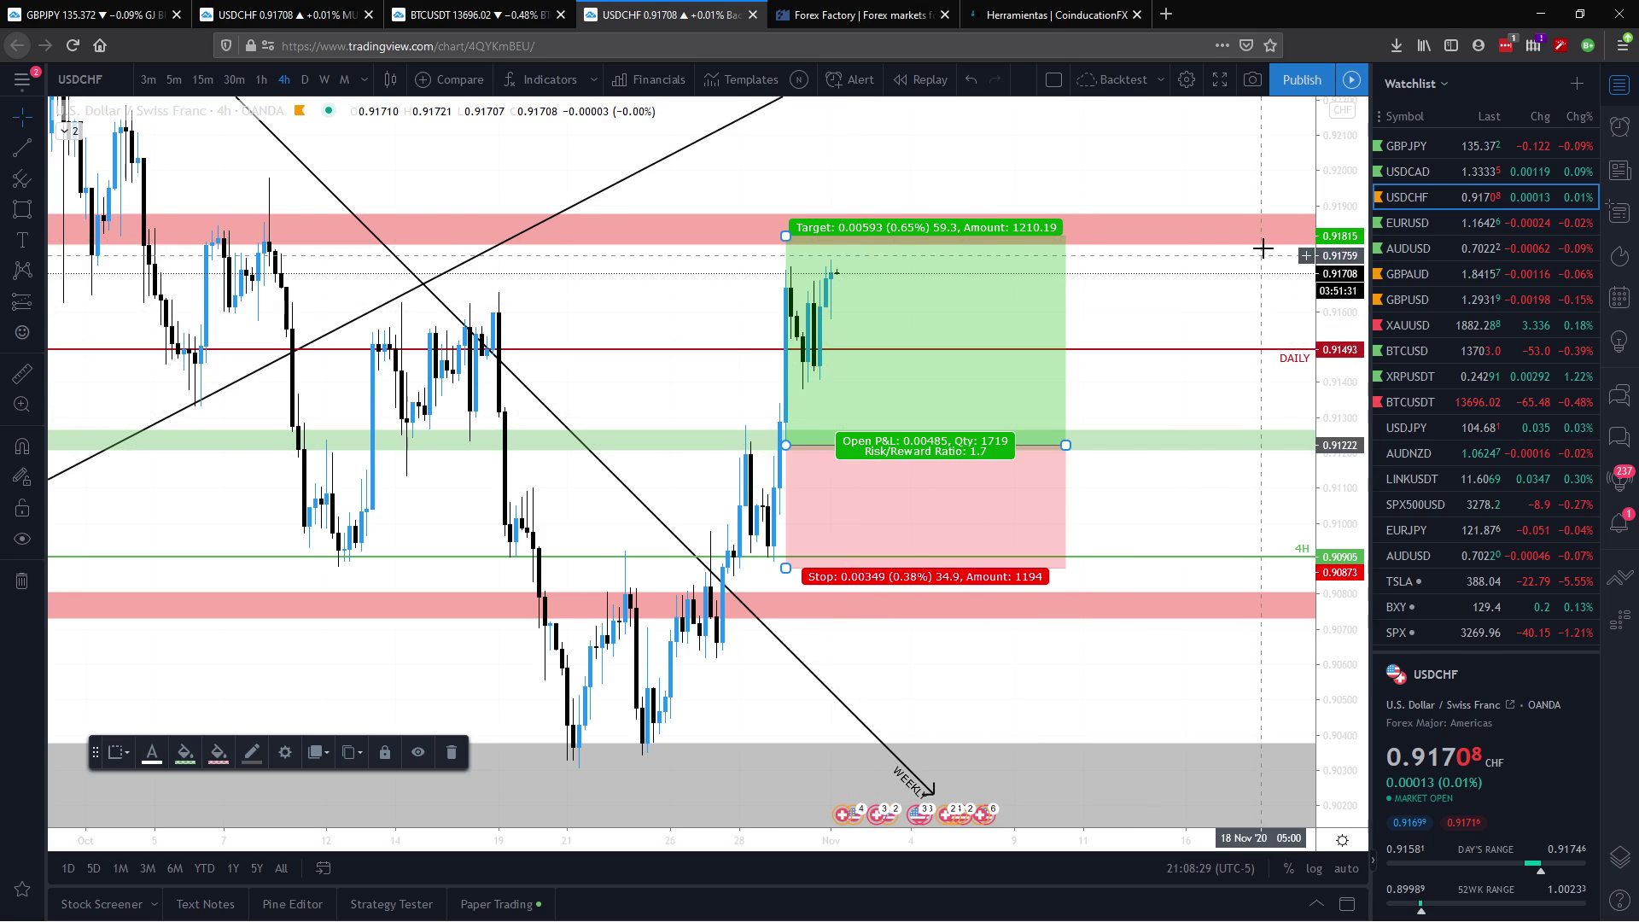
# Step: Reframe the chart and drag the long position's target down to 0.91719, giving 1.42 risk/reward
pyautogui.scroll(-5, 806, 820)
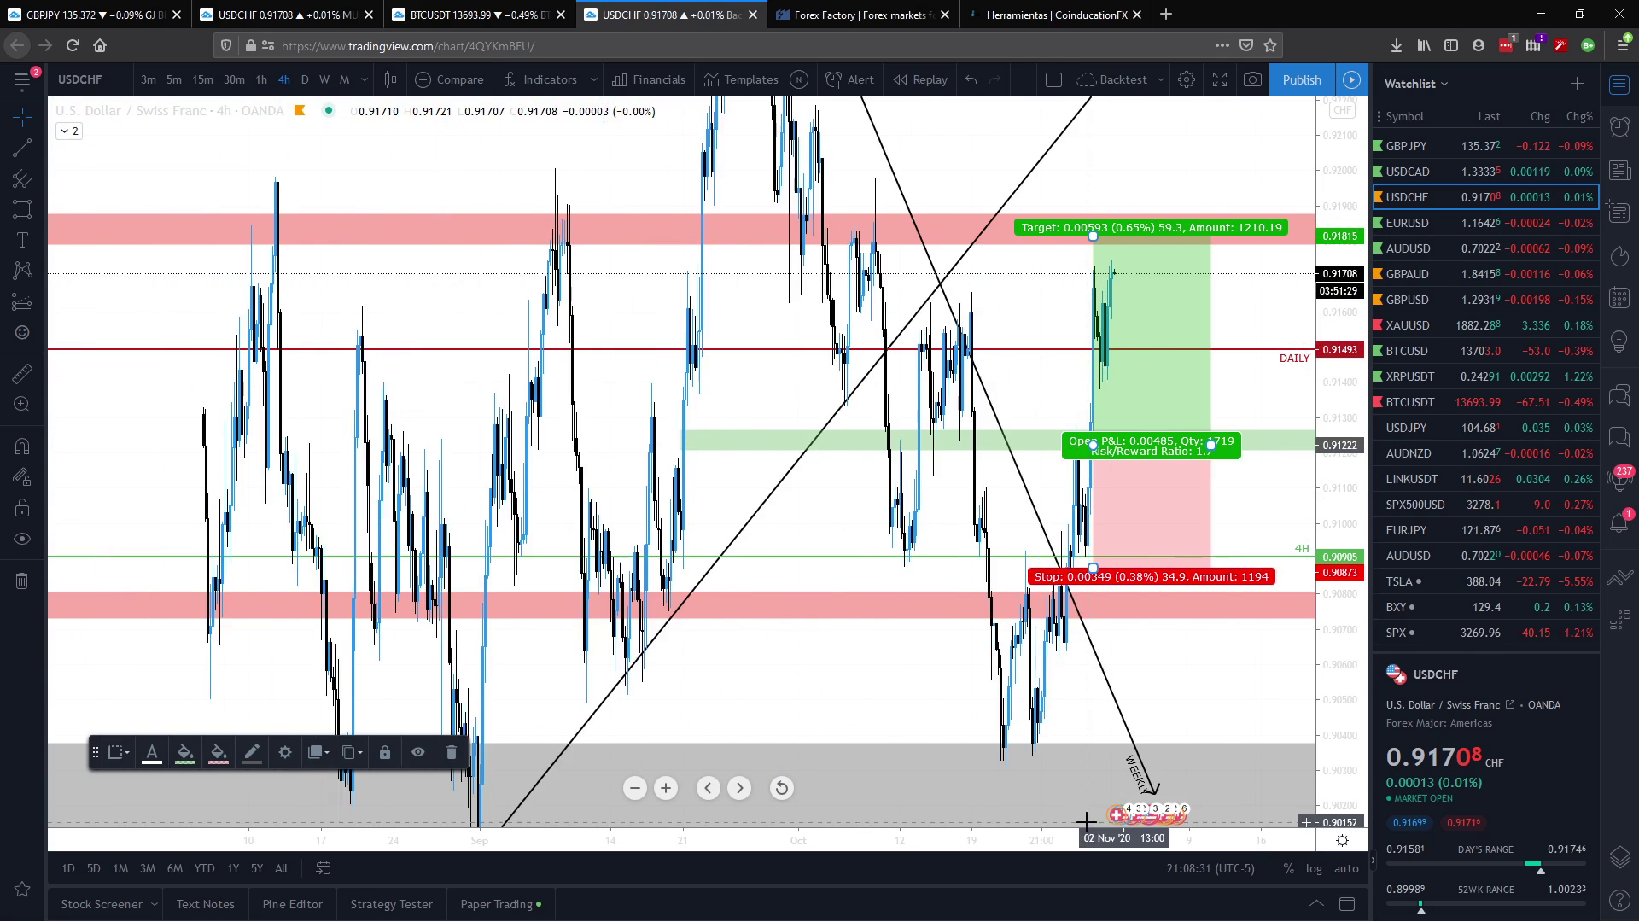
pyautogui.moveTo(1088, 143); pyautogui.dragTo(968, 435)
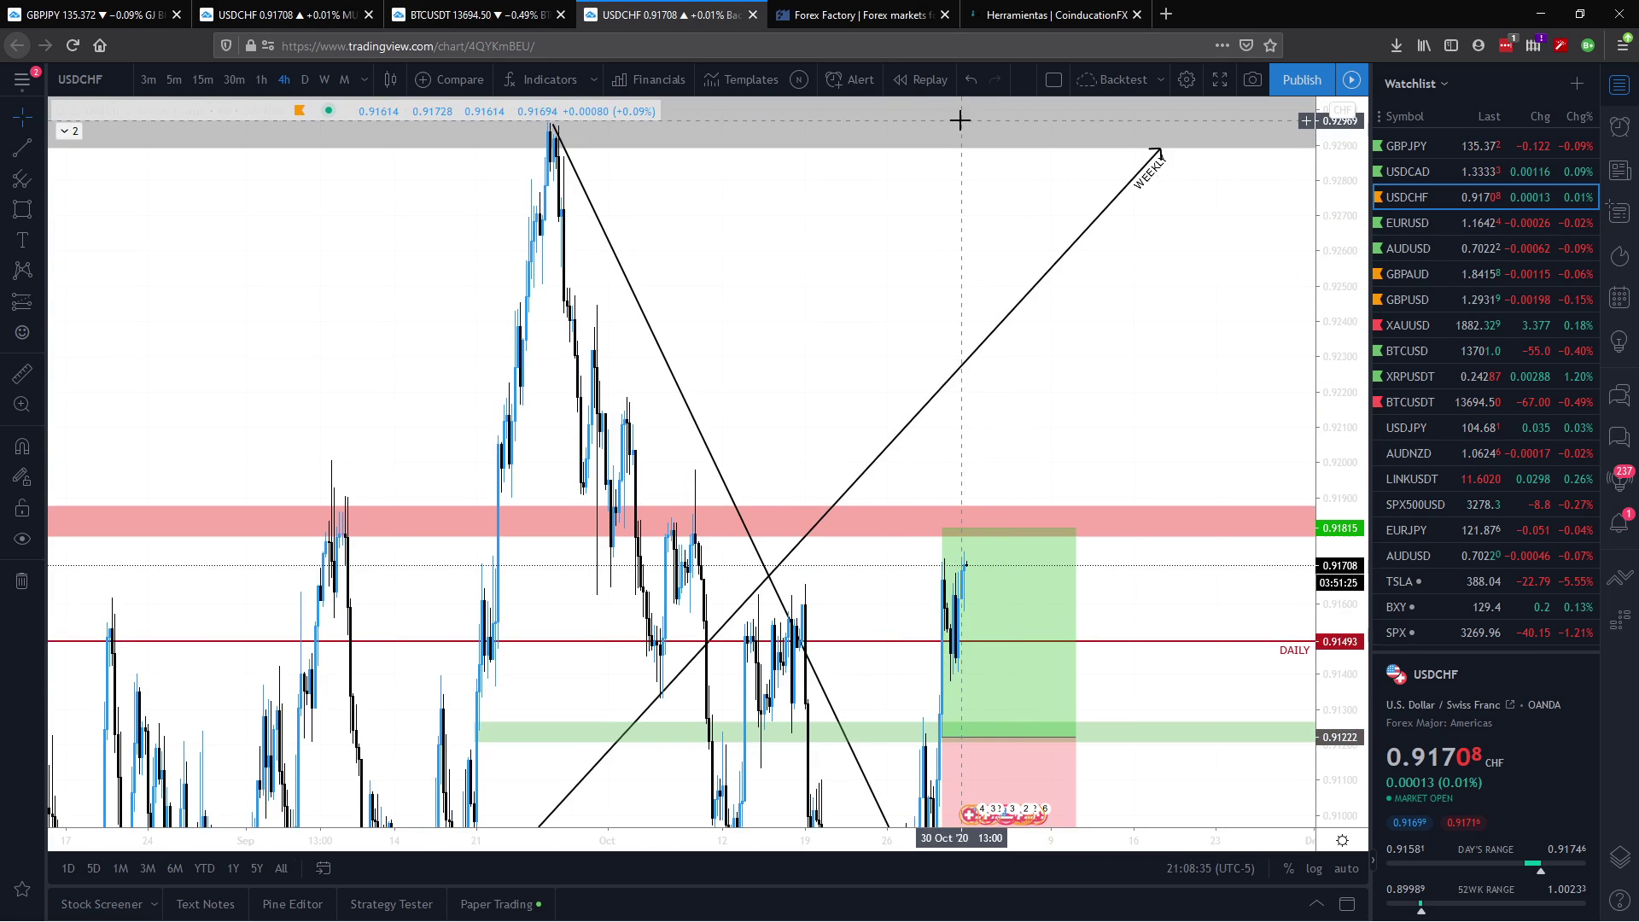
pyautogui.moveTo(1356, 504); pyautogui.dragTo(1360, 597)
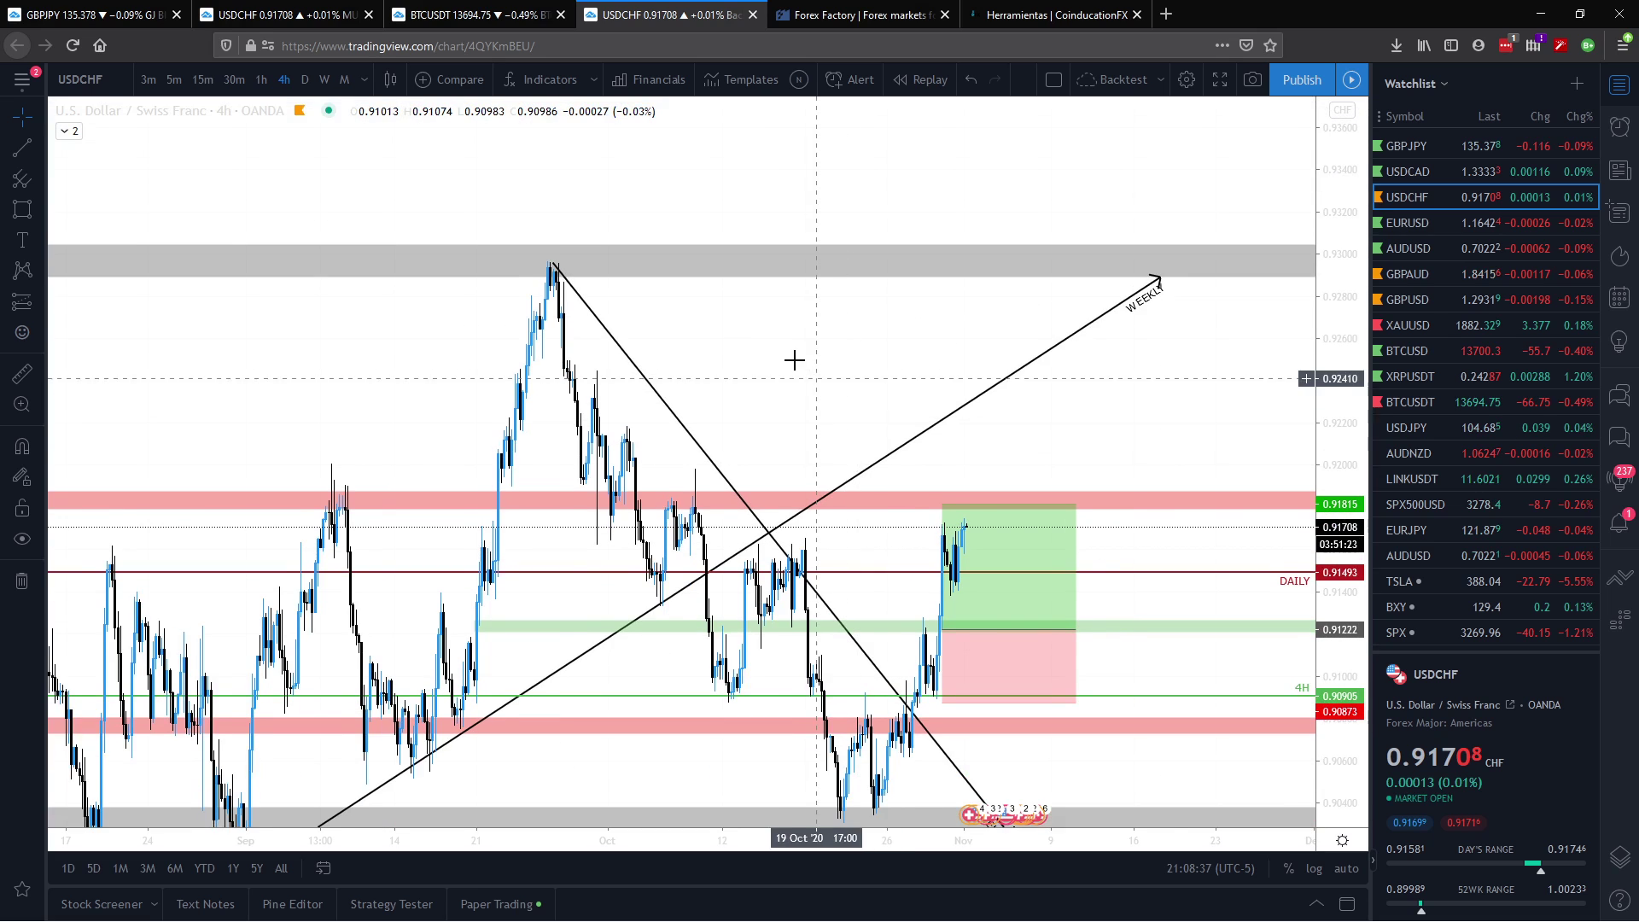
pyautogui.moveTo(794, 359); pyautogui.dragTo(746, 285)
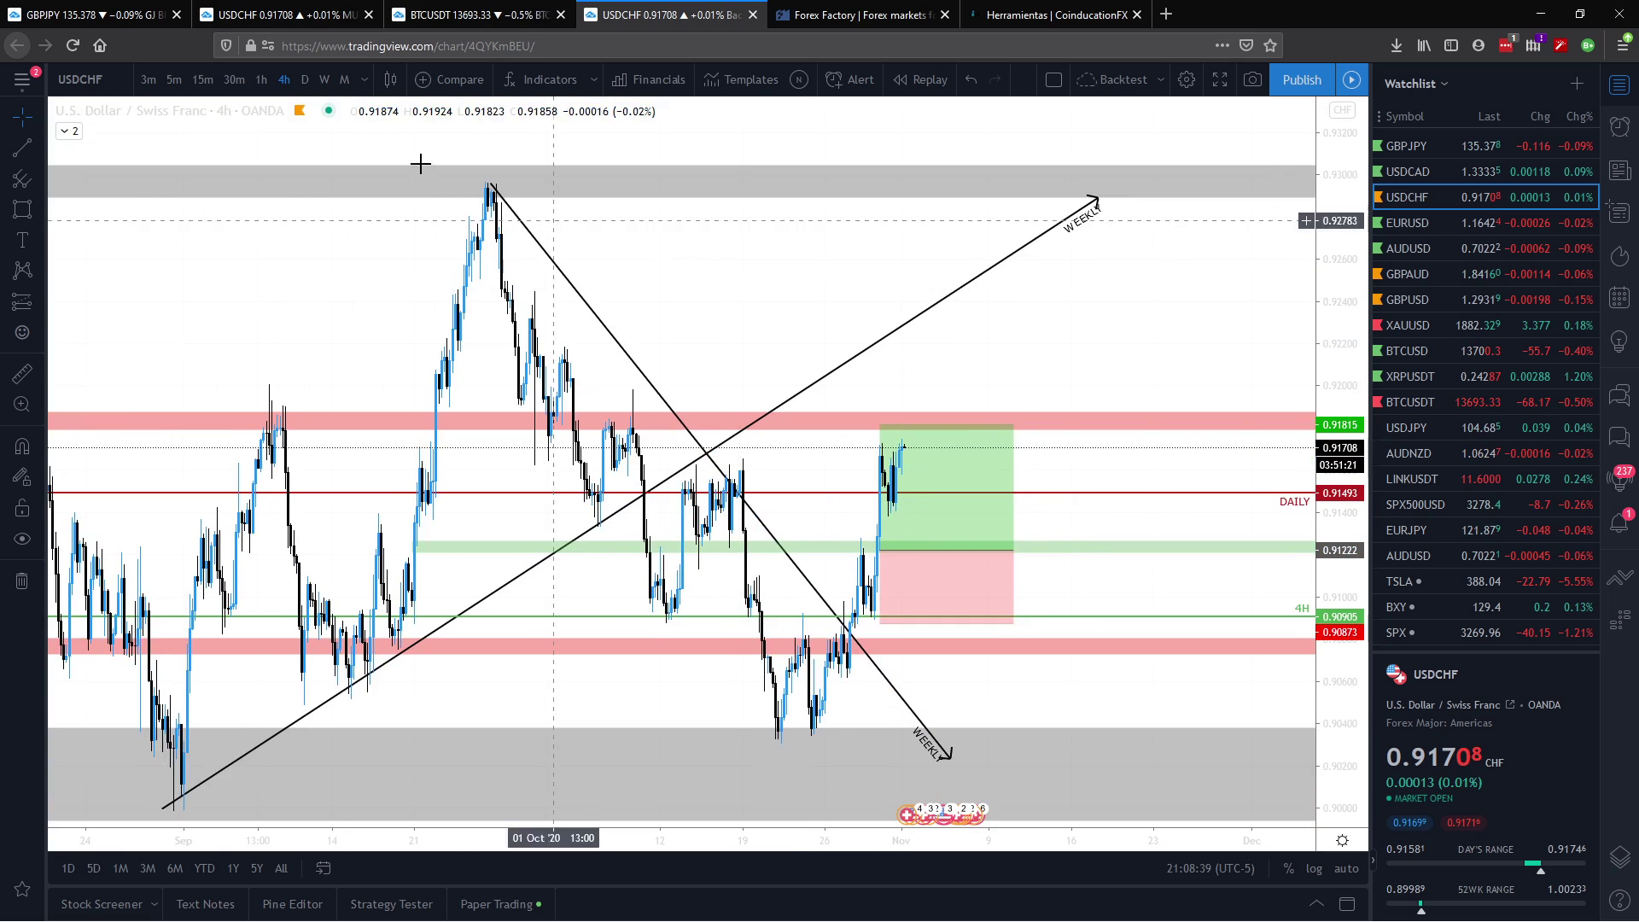
pyautogui.scroll(5, 890, 840)
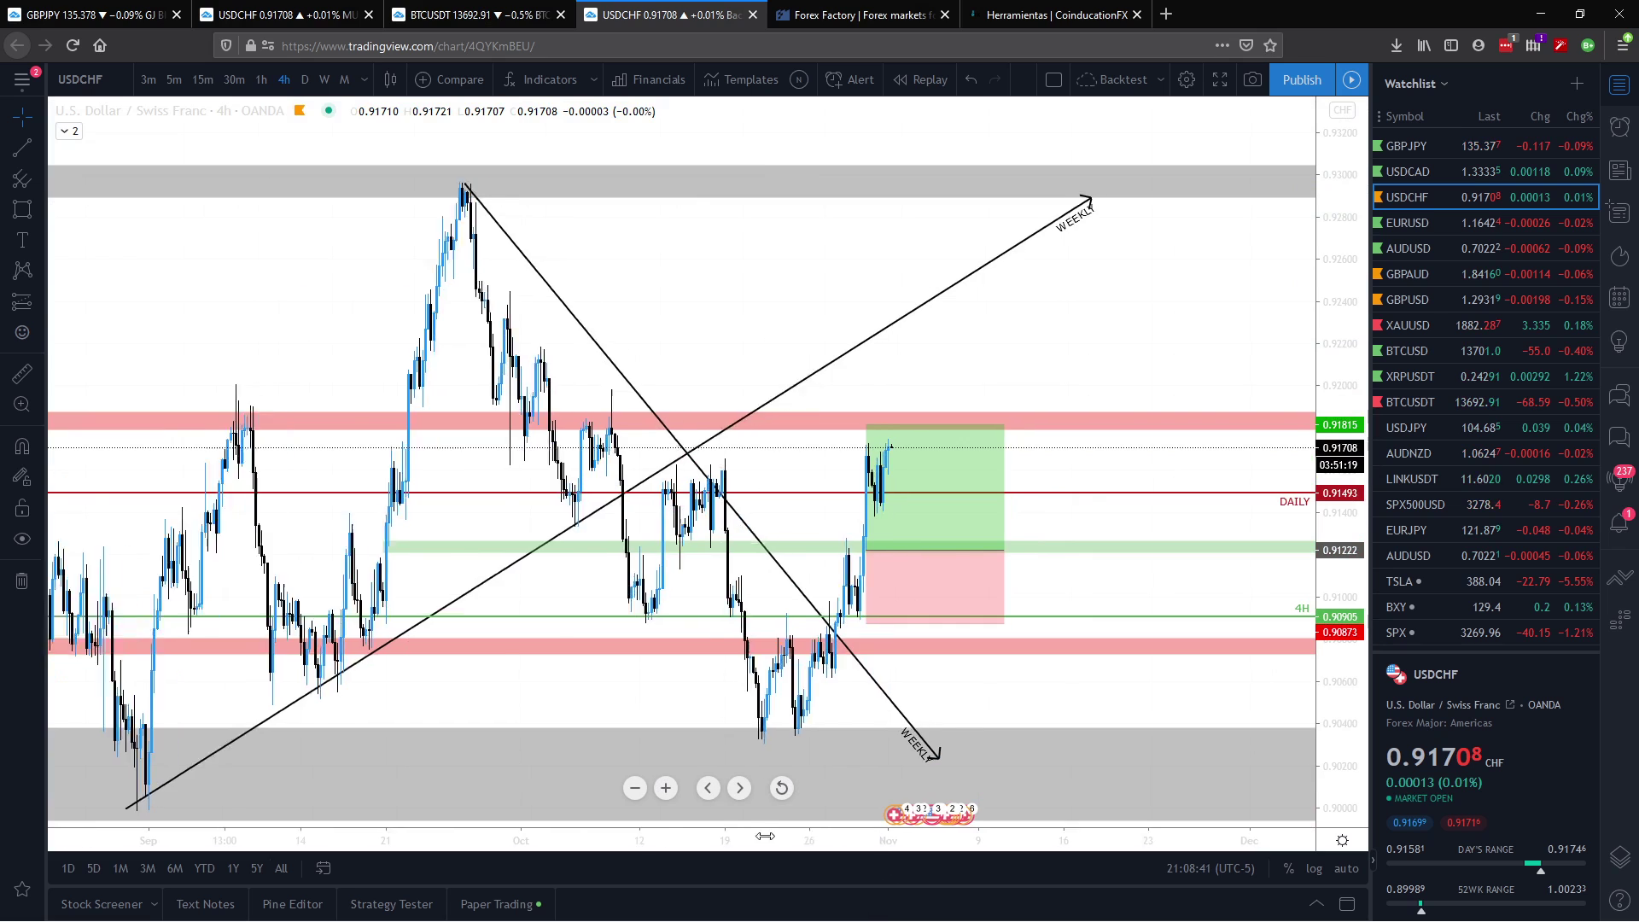
pyautogui.moveTo(864, 322); pyautogui.dragTo(1147, 237)
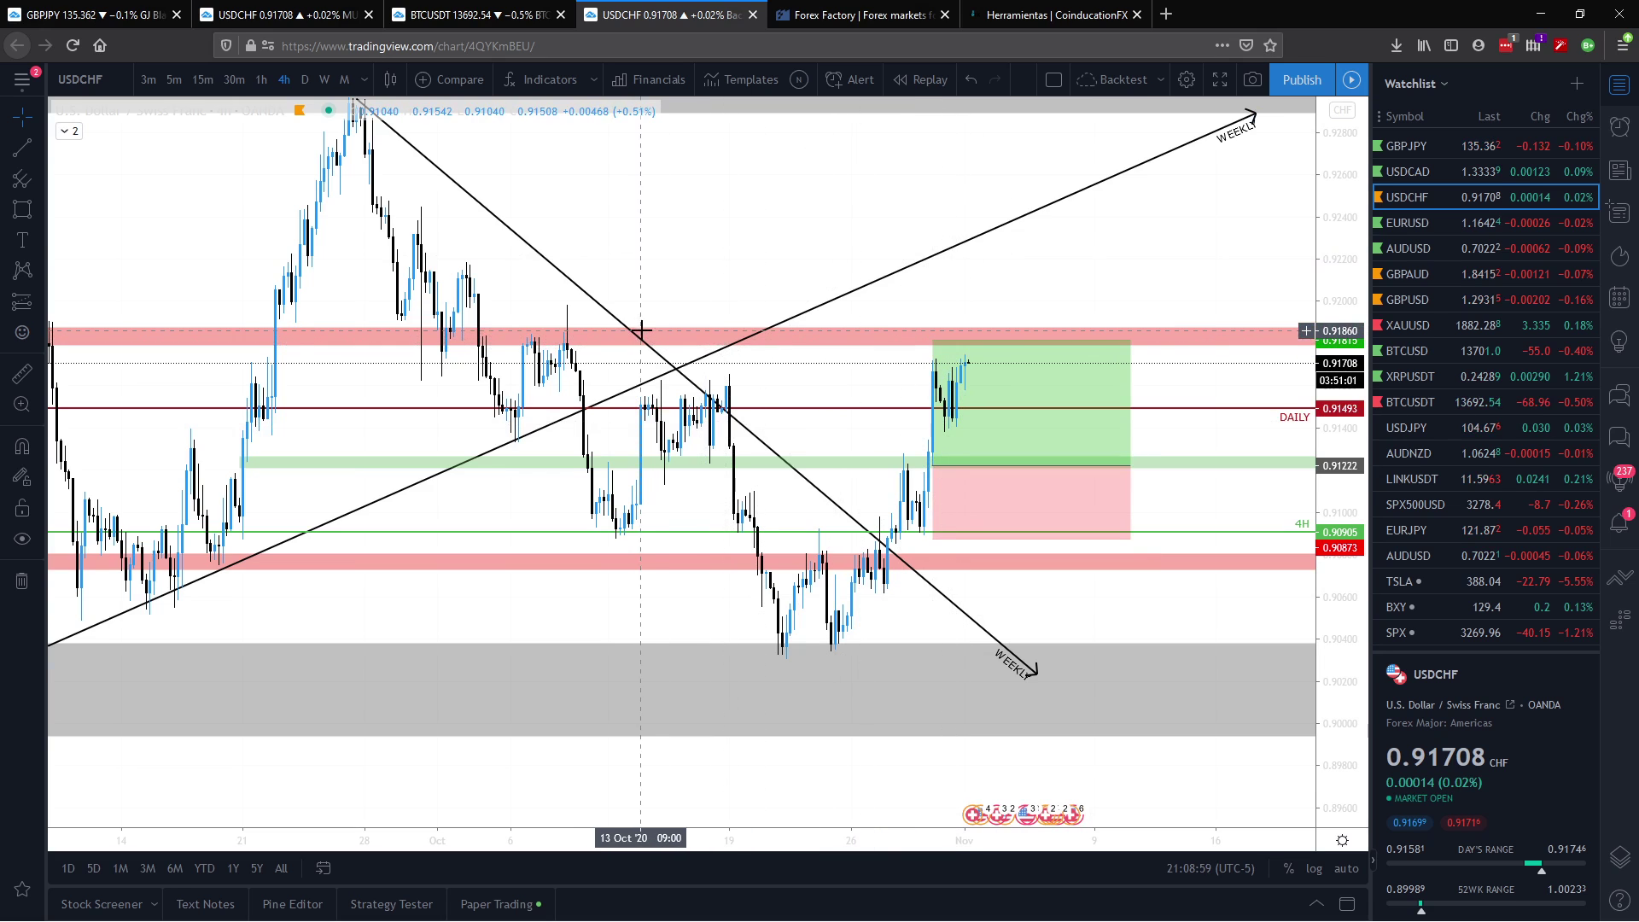
pyautogui.moveTo(695, 282); pyautogui.dragTo(936, 300)
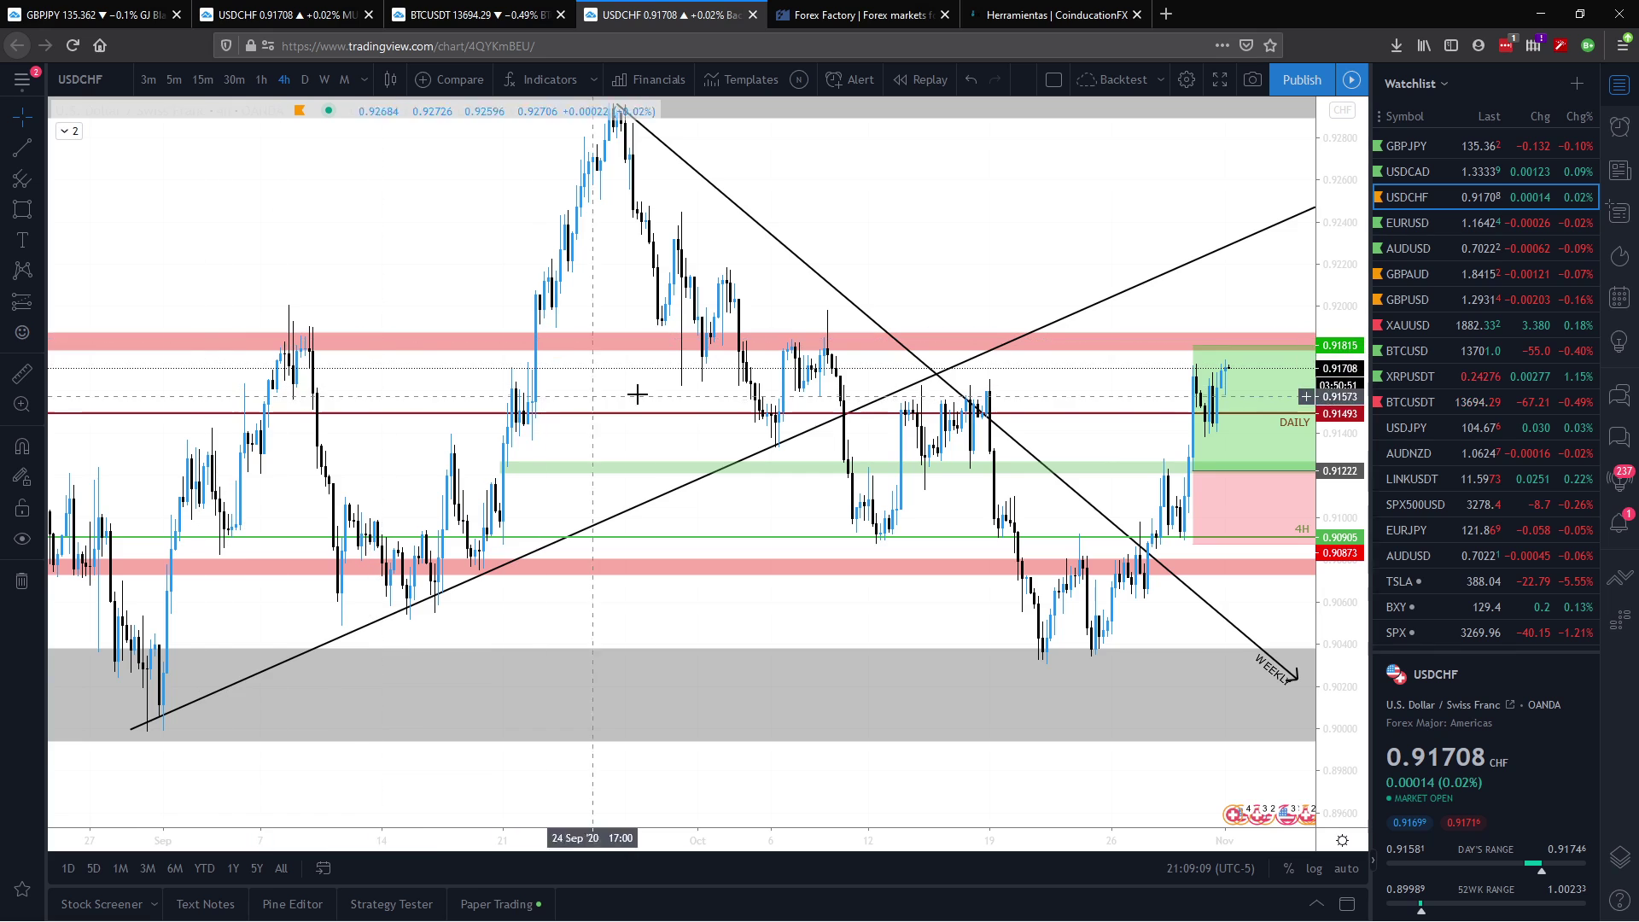
pyautogui.scroll(-3, 743, 282)
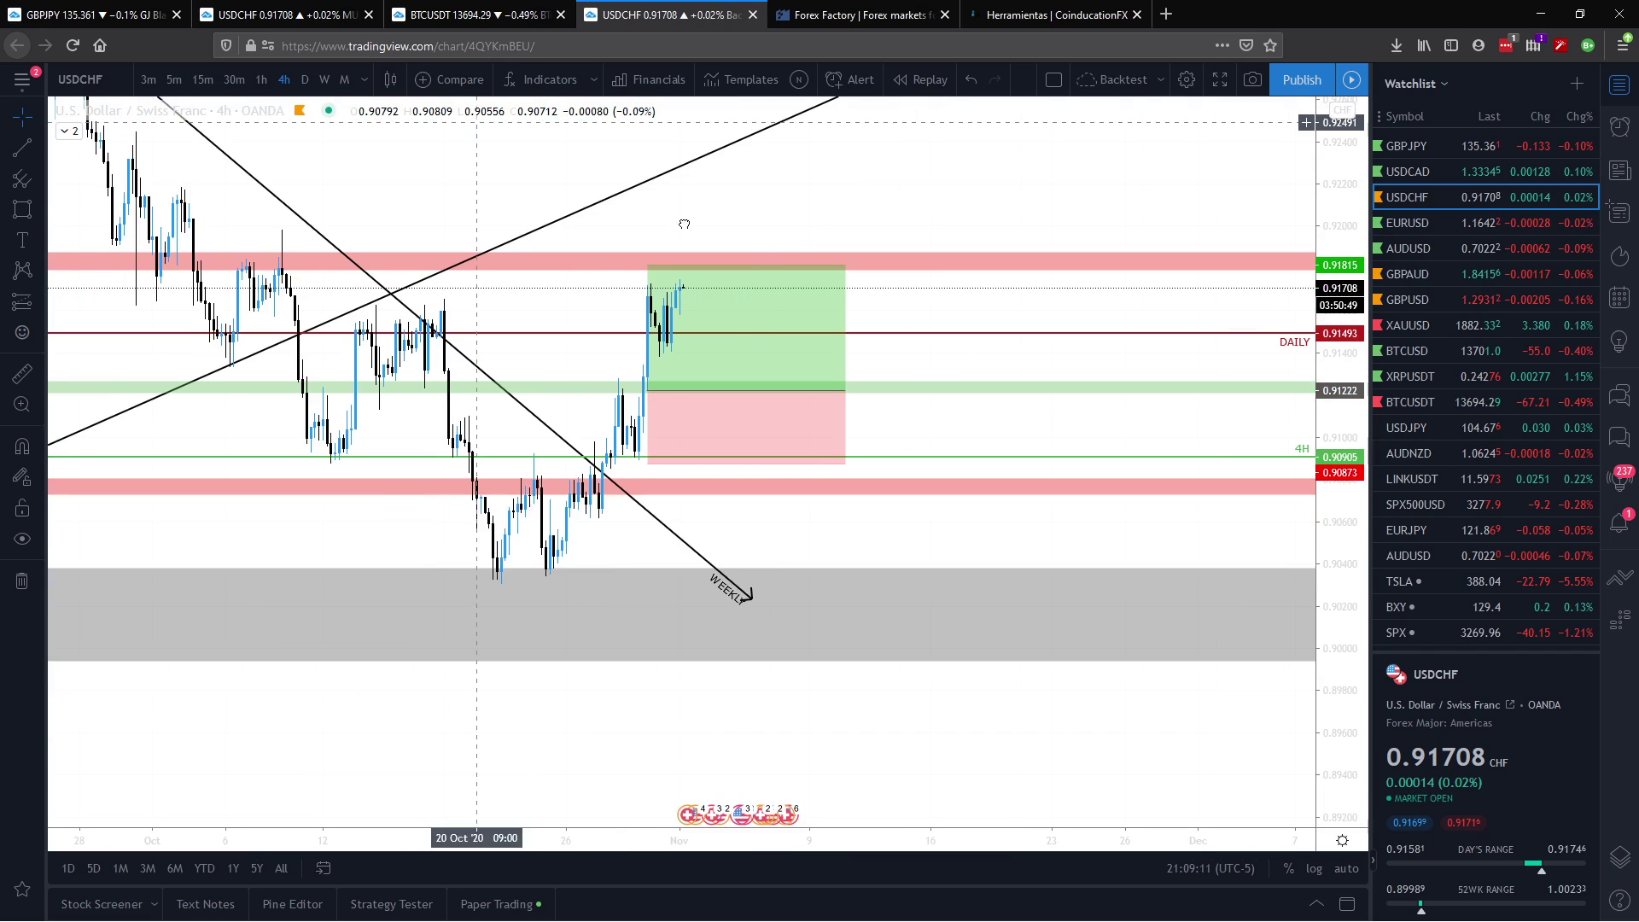
pyautogui.moveTo(632, 269); pyautogui.dragTo(650, 285)
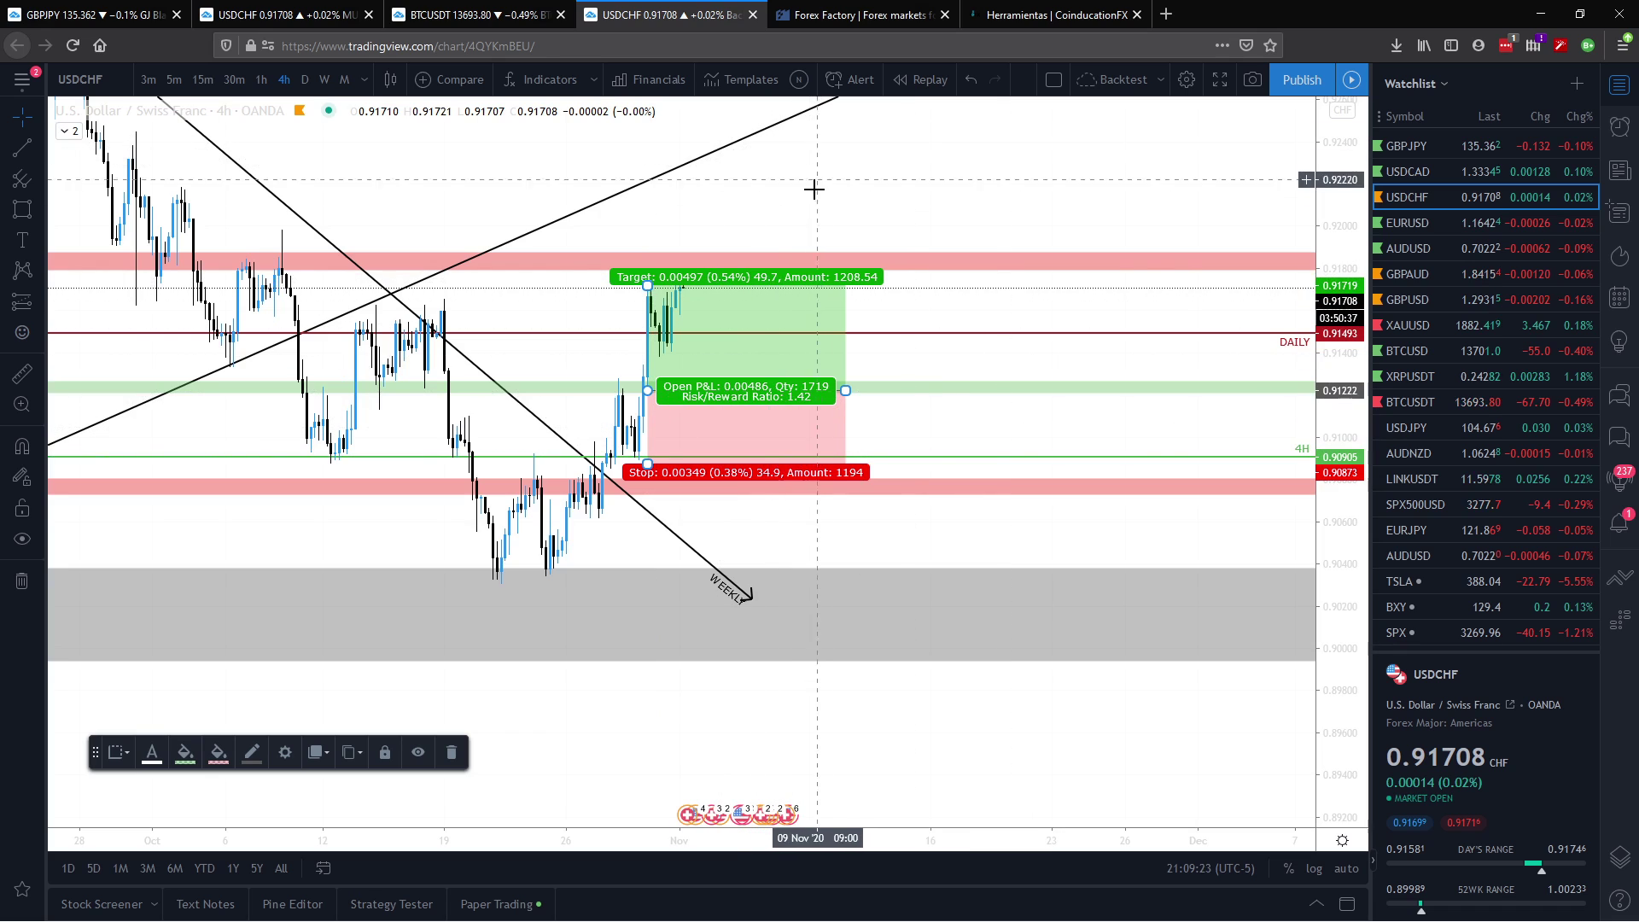
# Step: Mark USDCHF with a green flag in the watchlist and pan back to earlier candles and higher prices
pyautogui.click(860, 203)
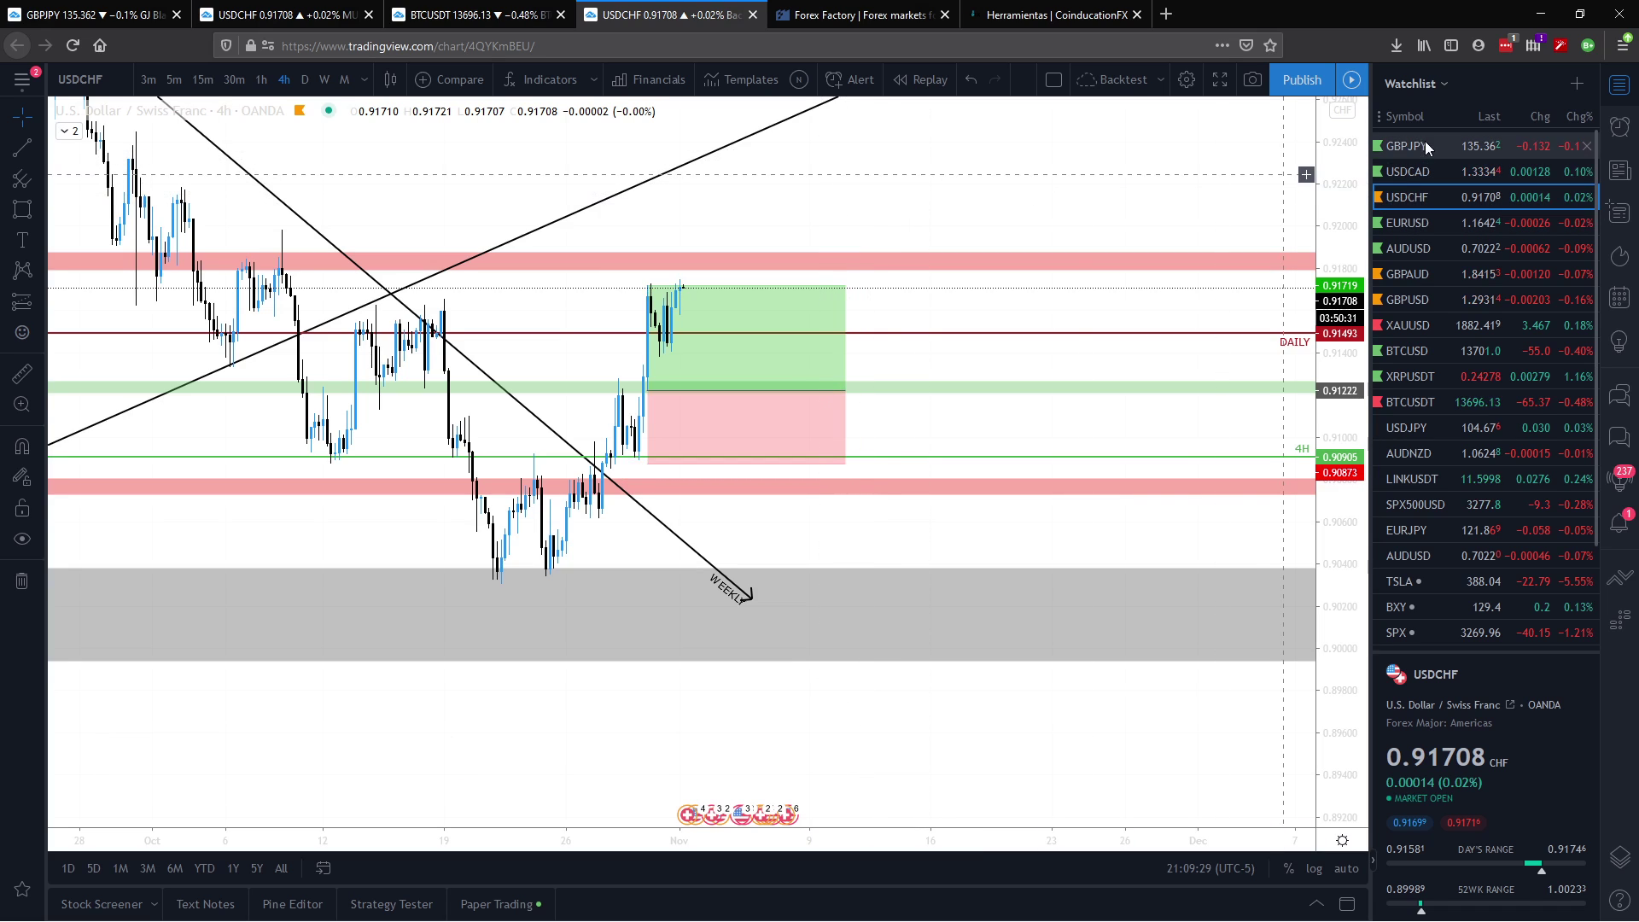
pyautogui.rightClick(1382, 199)
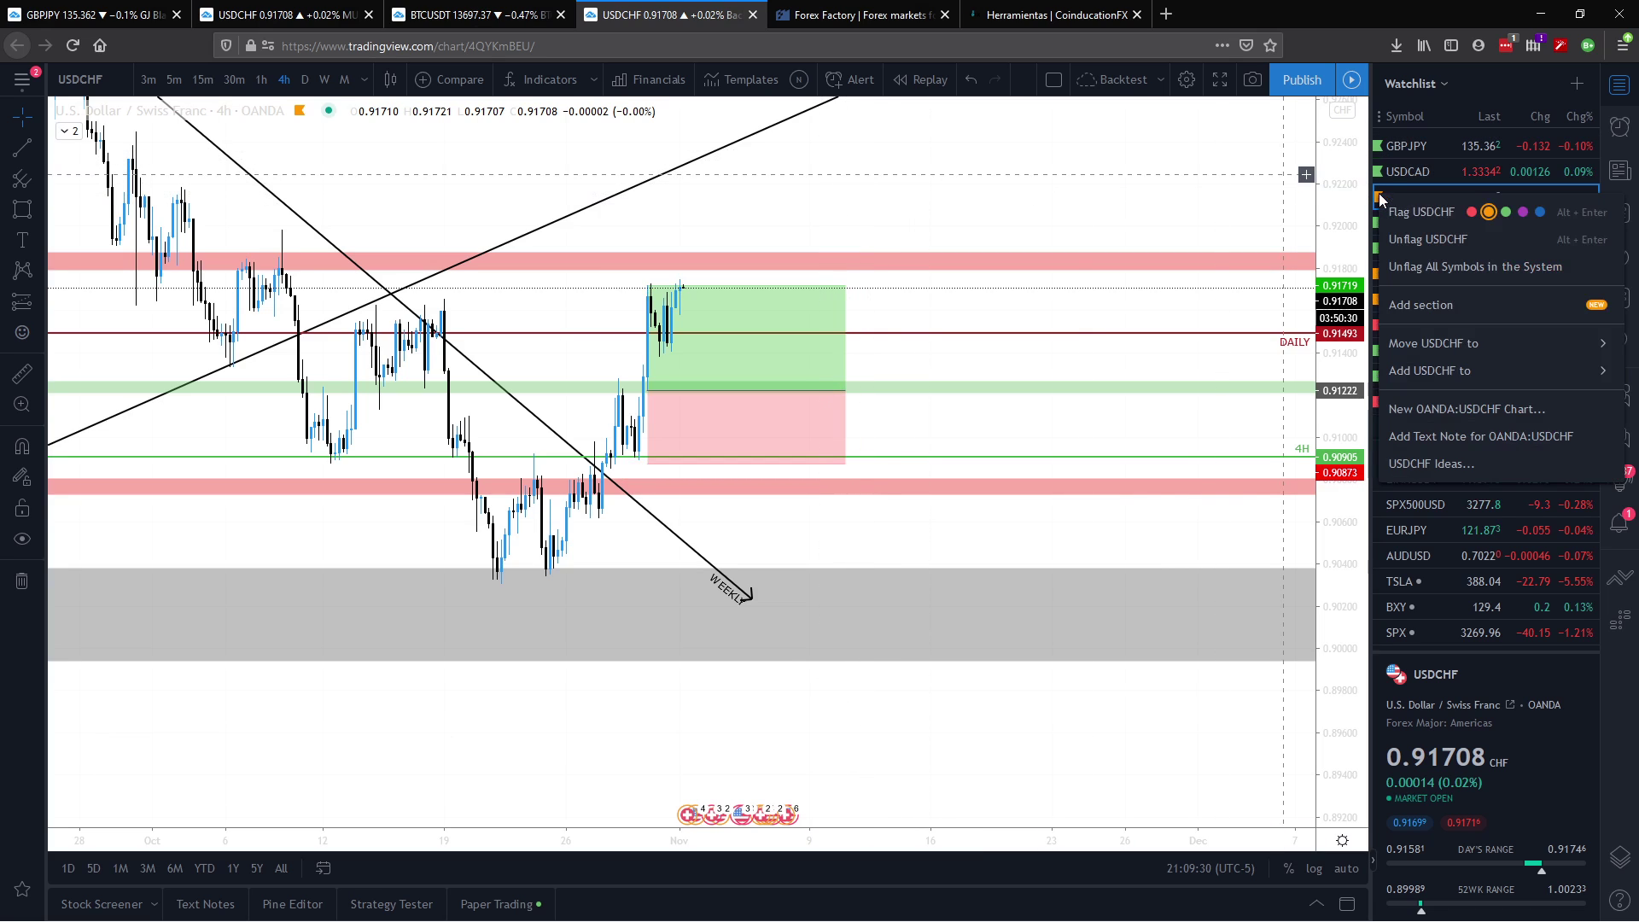
pyautogui.click(1507, 211)
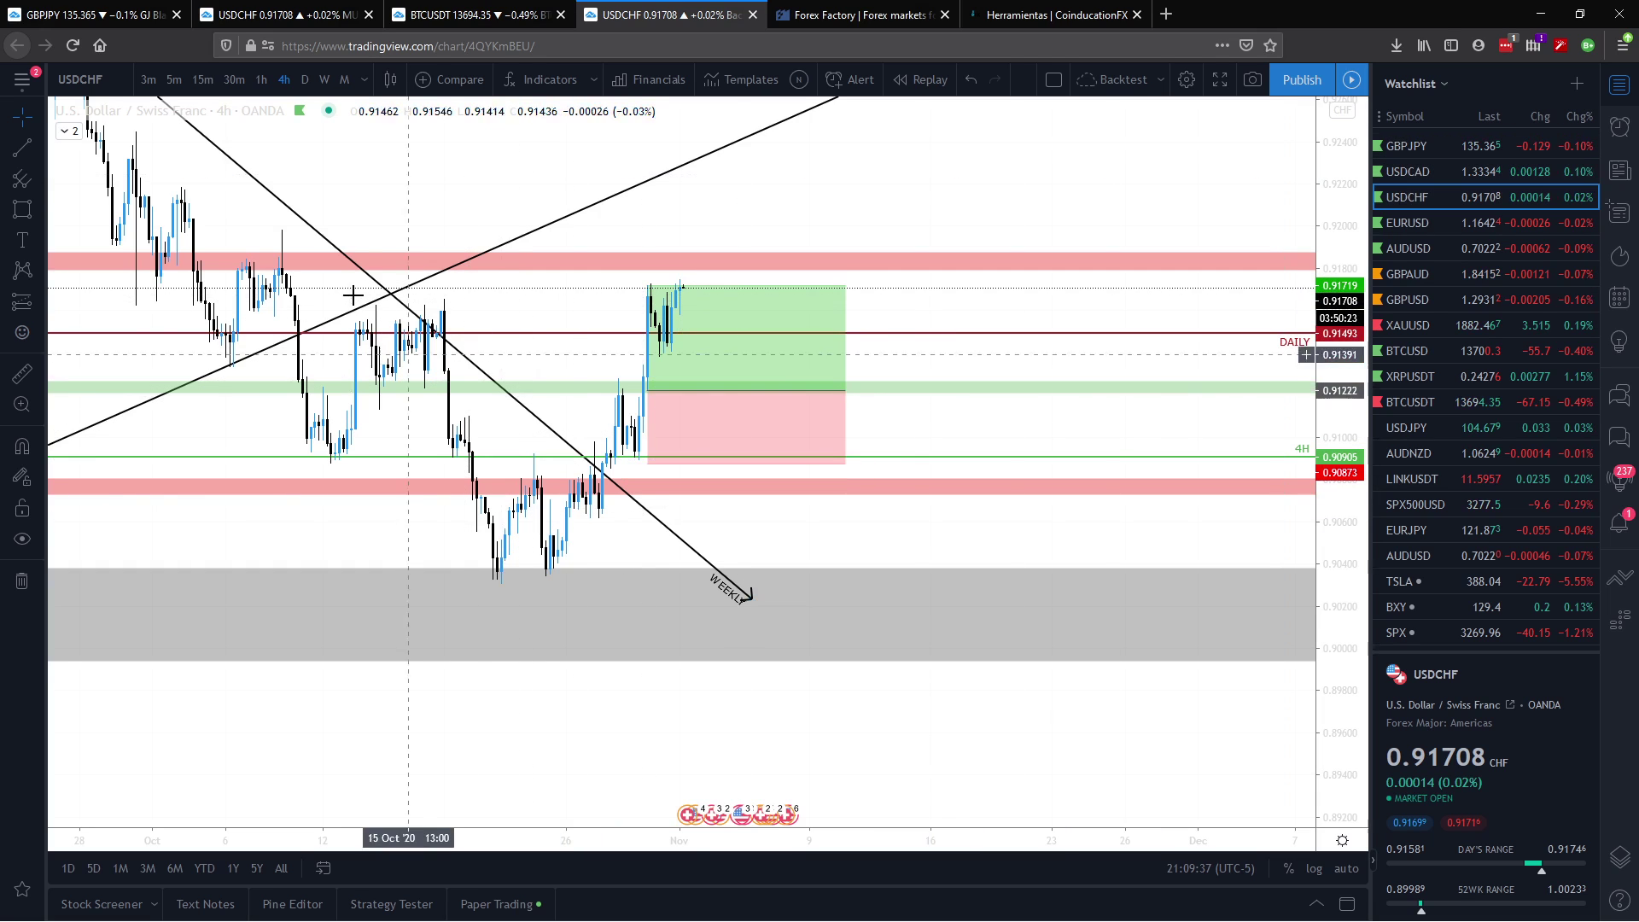
pyautogui.moveTo(396, 176); pyautogui.dragTo(320, 303)
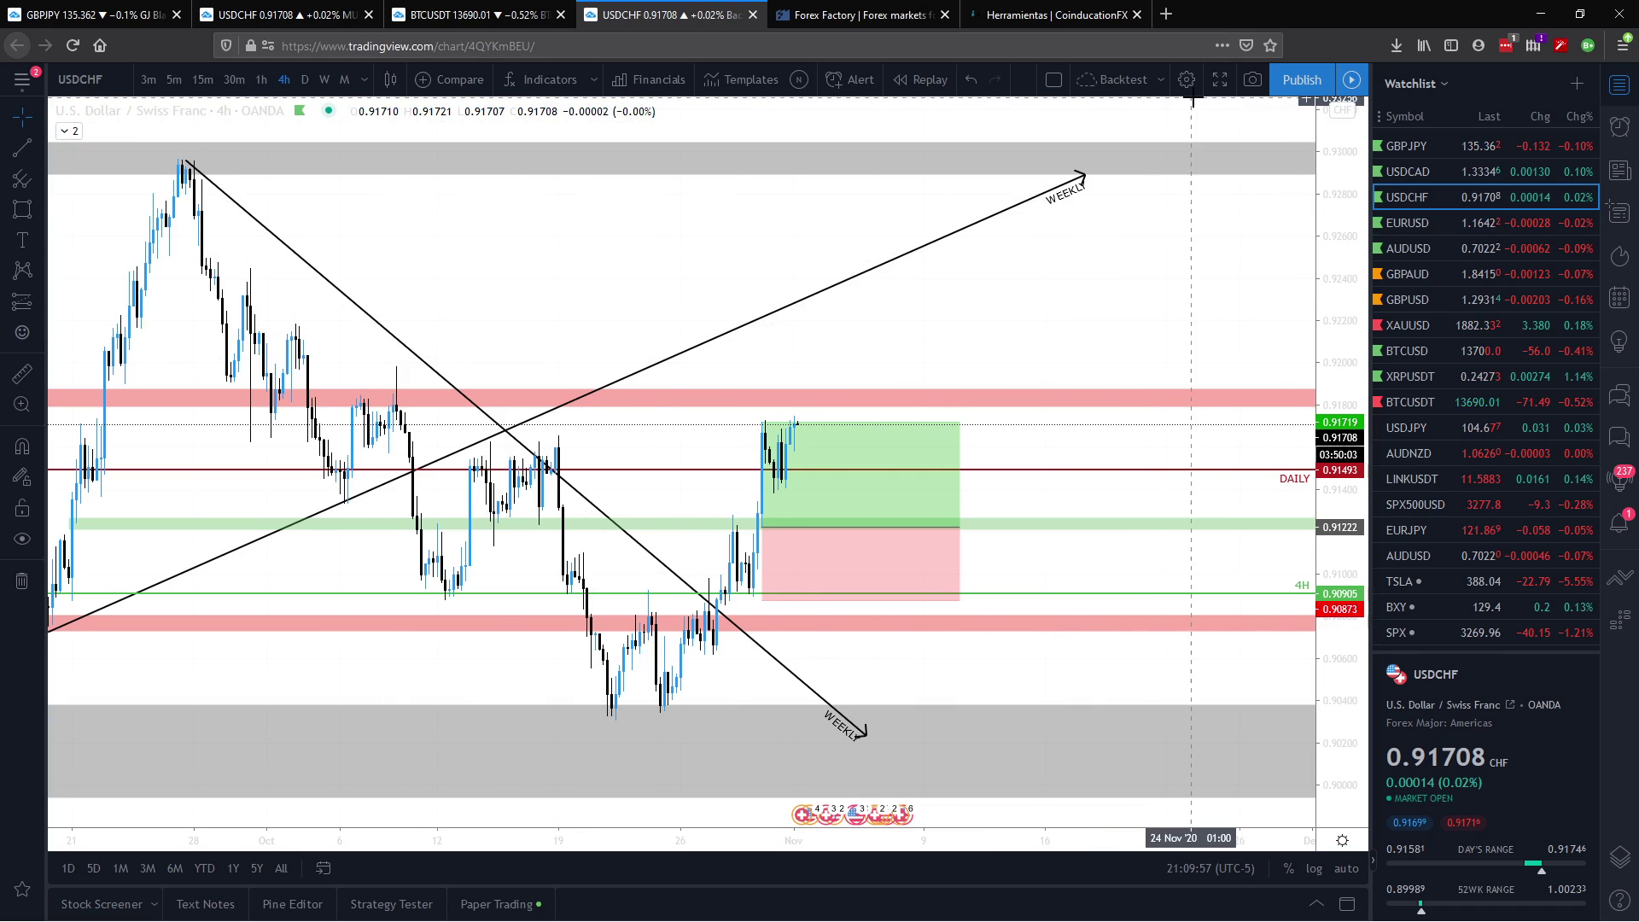
# Step: Switch to BTCUSD, delete the cyan horizontal line at 11799.1, and show daily candles
pyautogui.click(1417, 354)
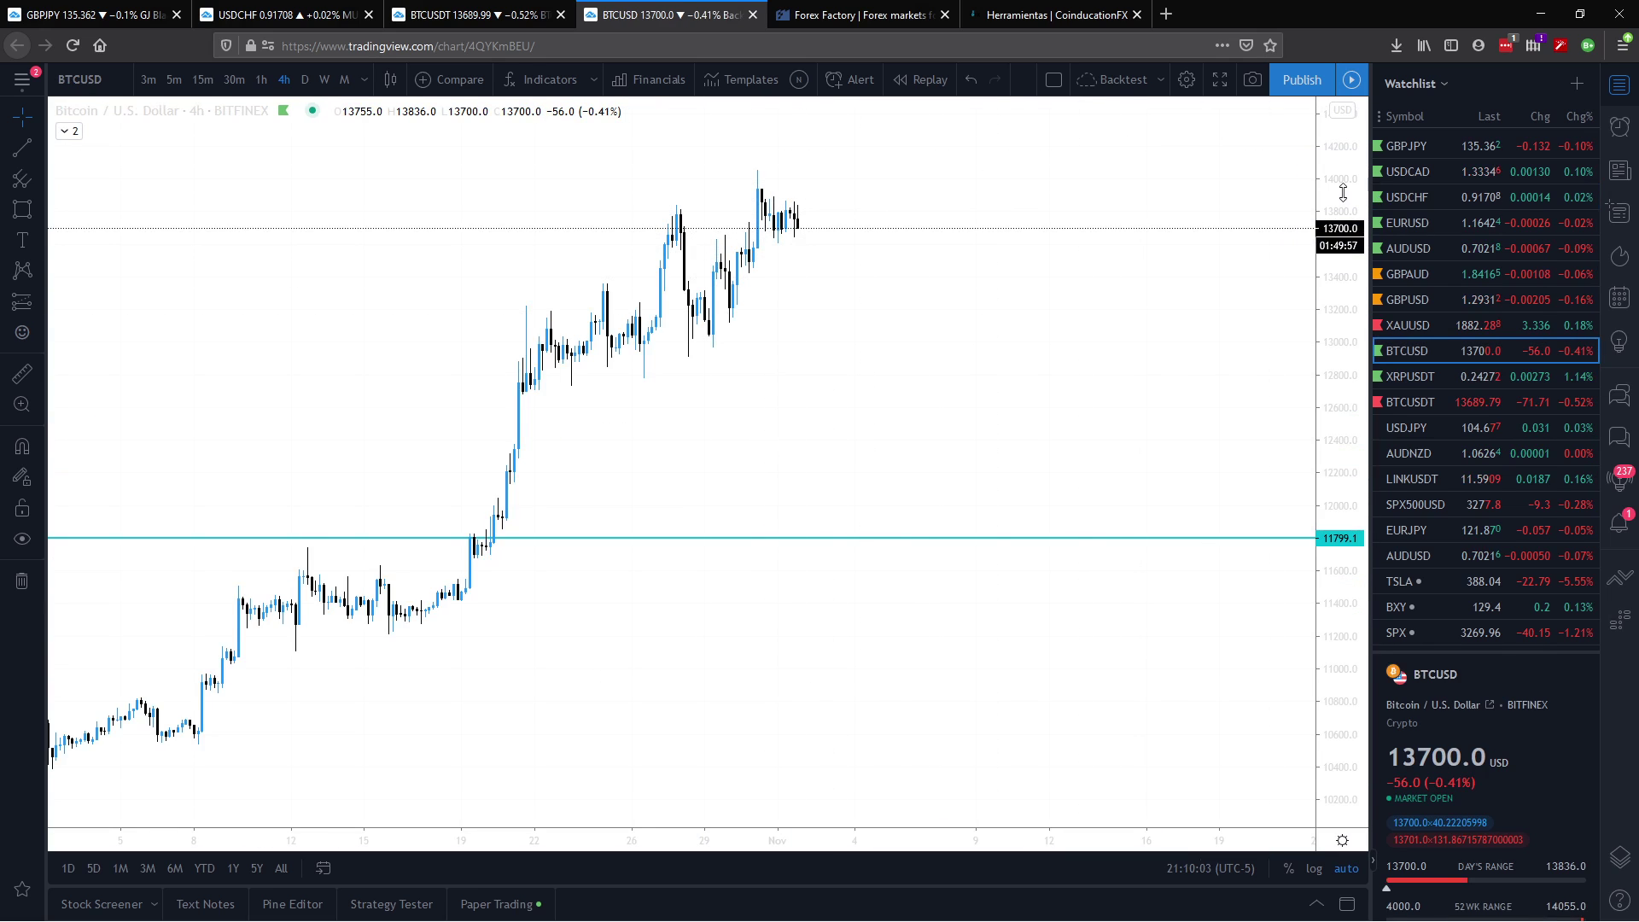
pyautogui.moveTo(1324, 214); pyautogui.dragTo(1338, 359)
pyautogui.click(816, 525)
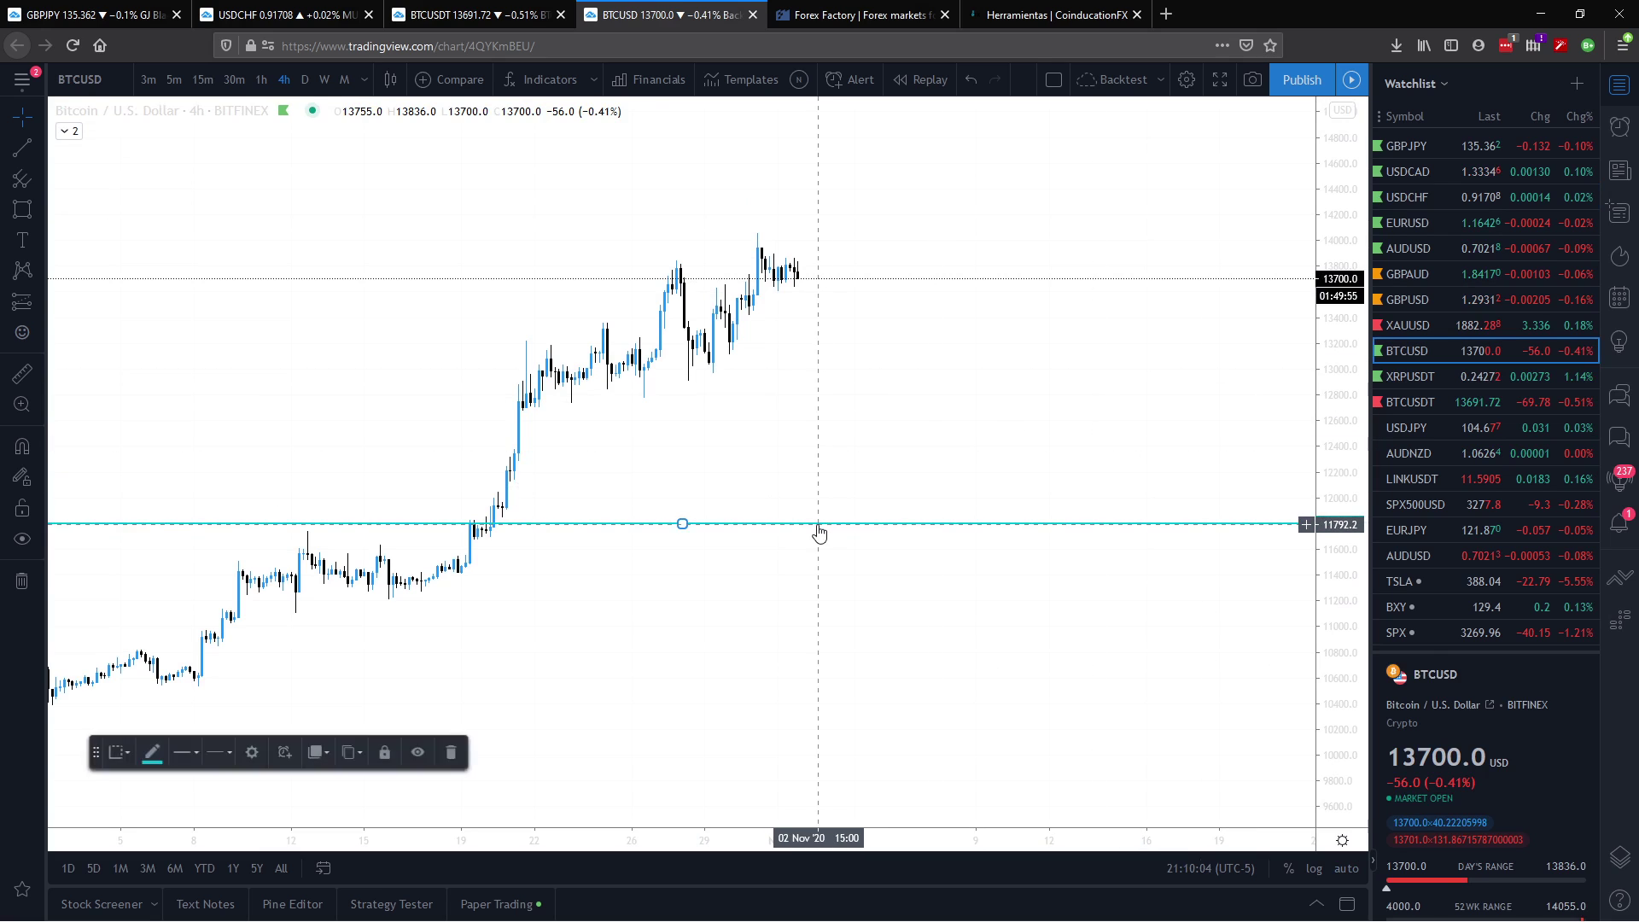
pyautogui.press('Delete')
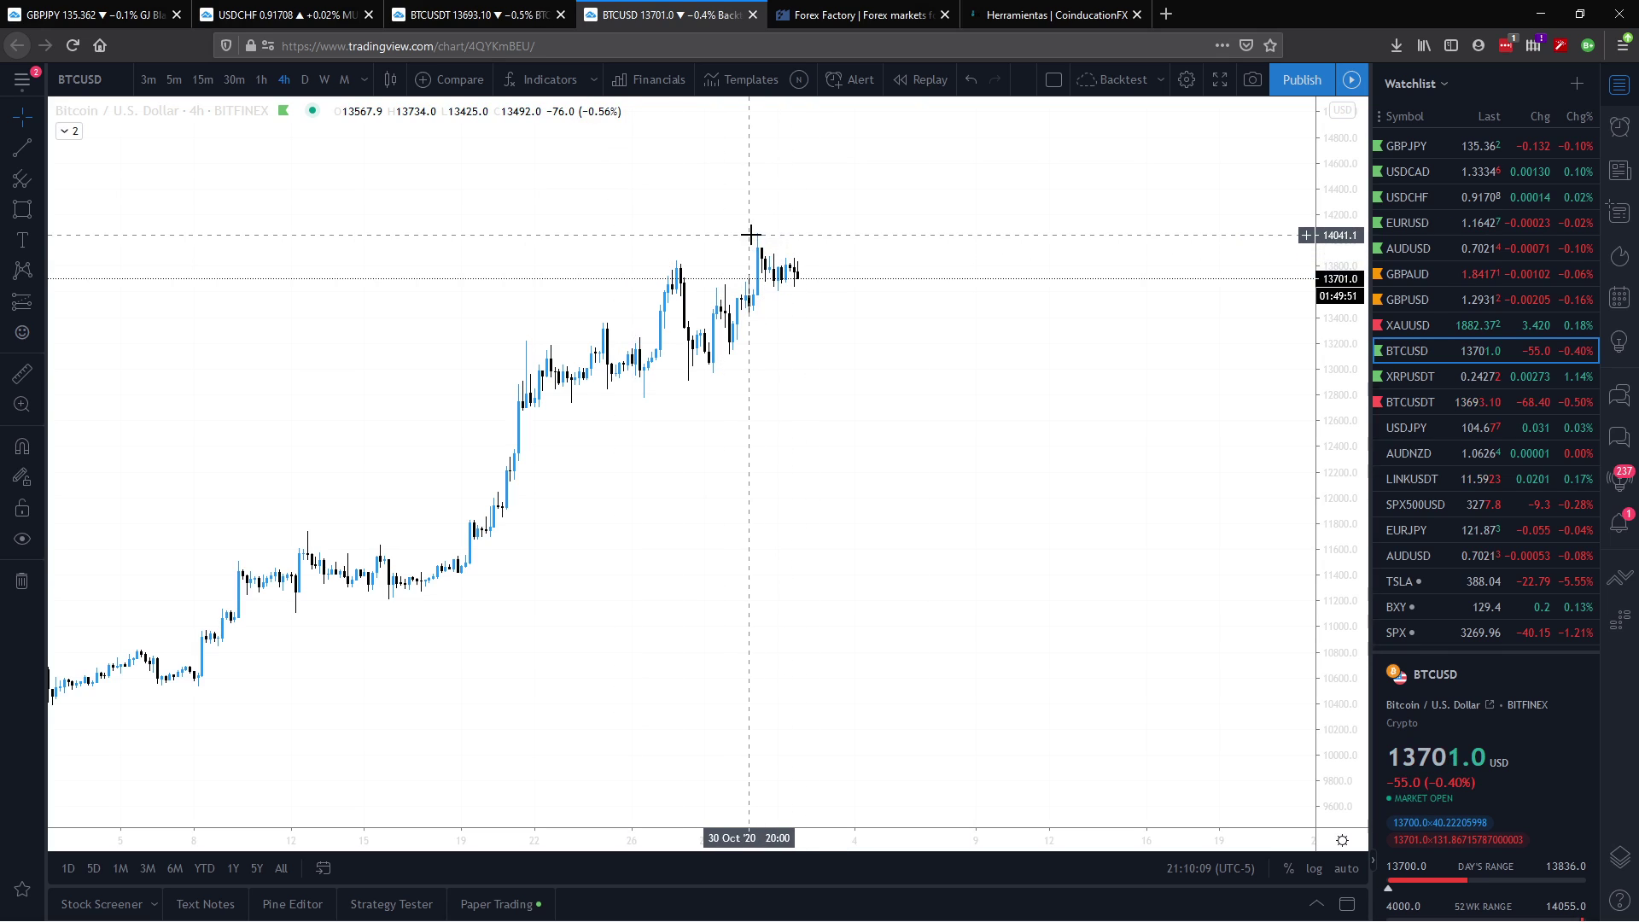
pyautogui.click(308, 79)
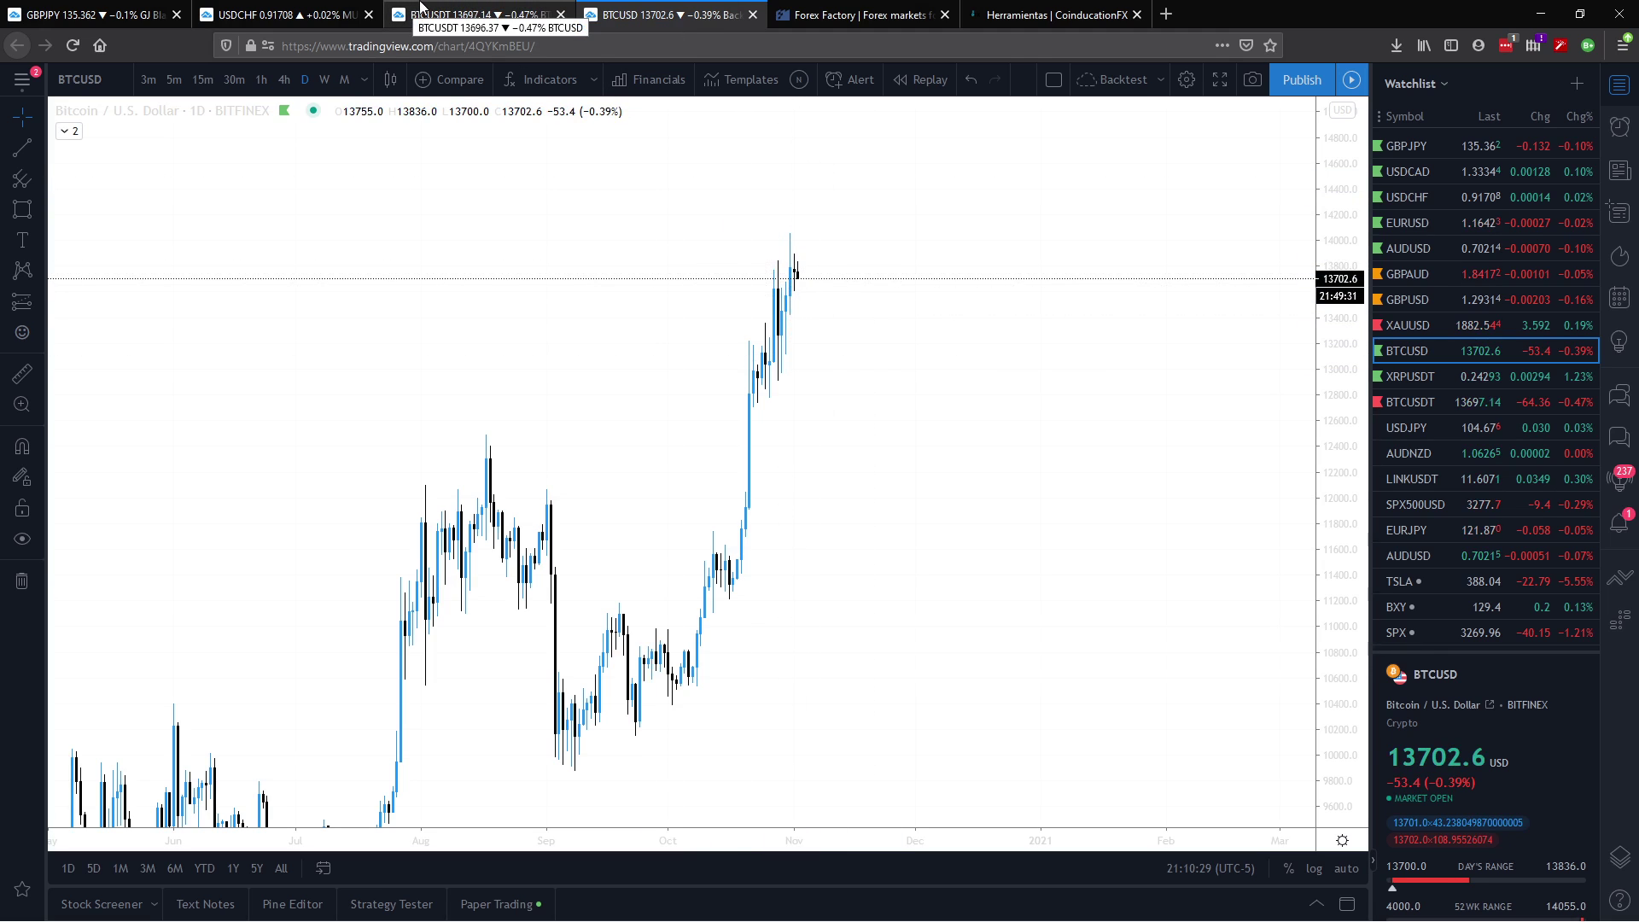
# Step: On the BTCUSDT chart, set the short position's entry to 13762.87
pyautogui.click(479, 9)
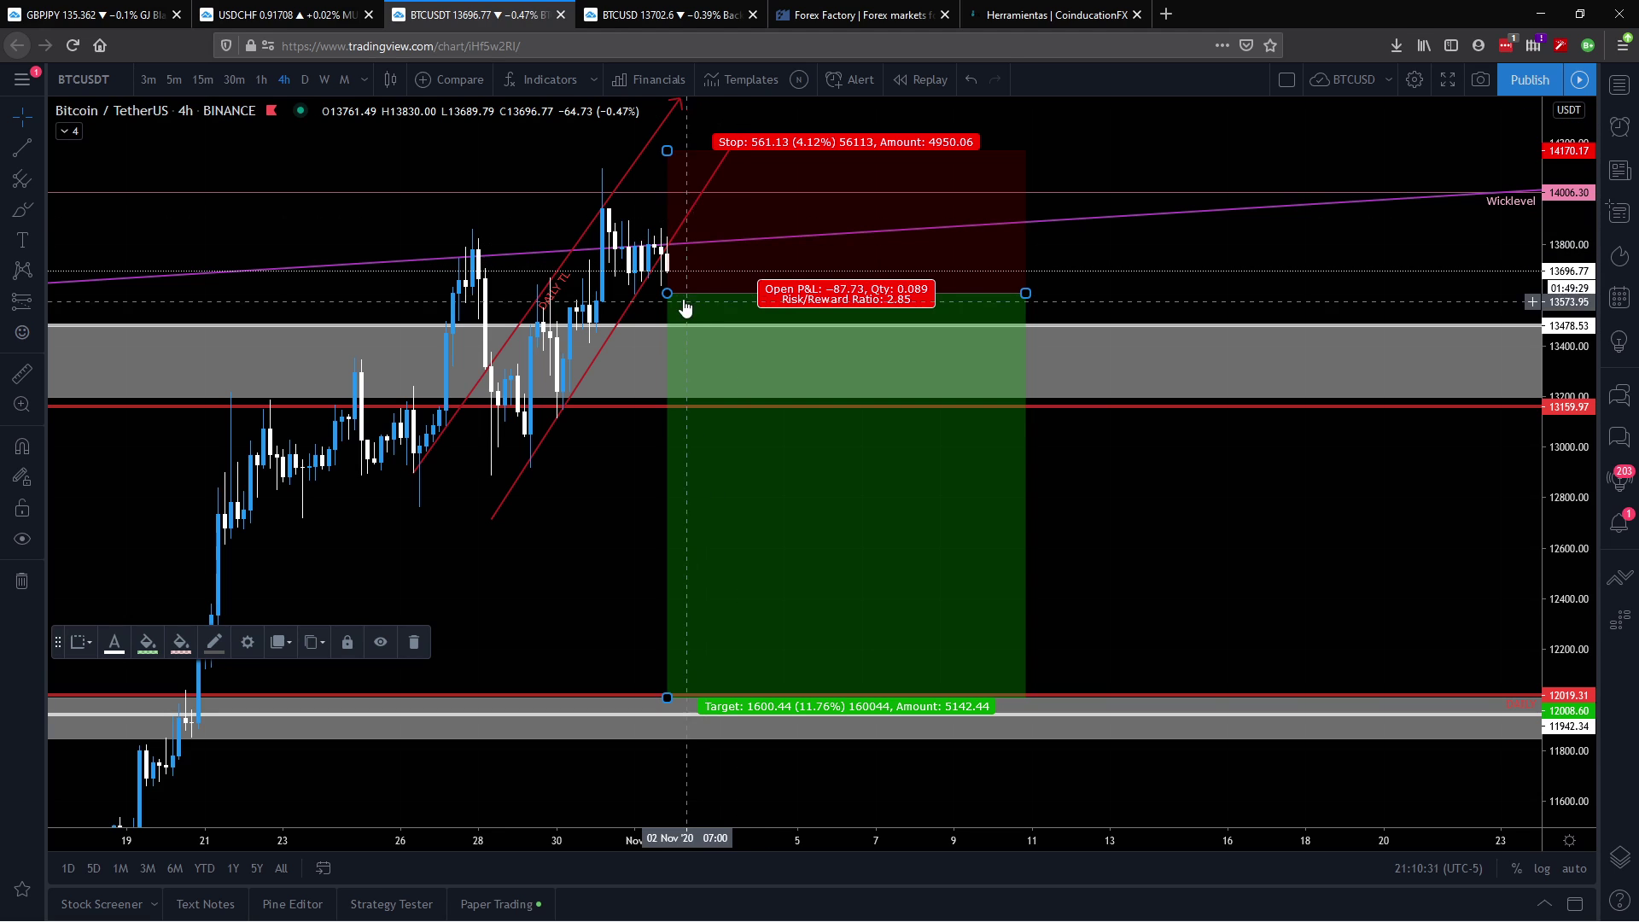
pyautogui.moveTo(667, 293); pyautogui.dragTo(667, 246)
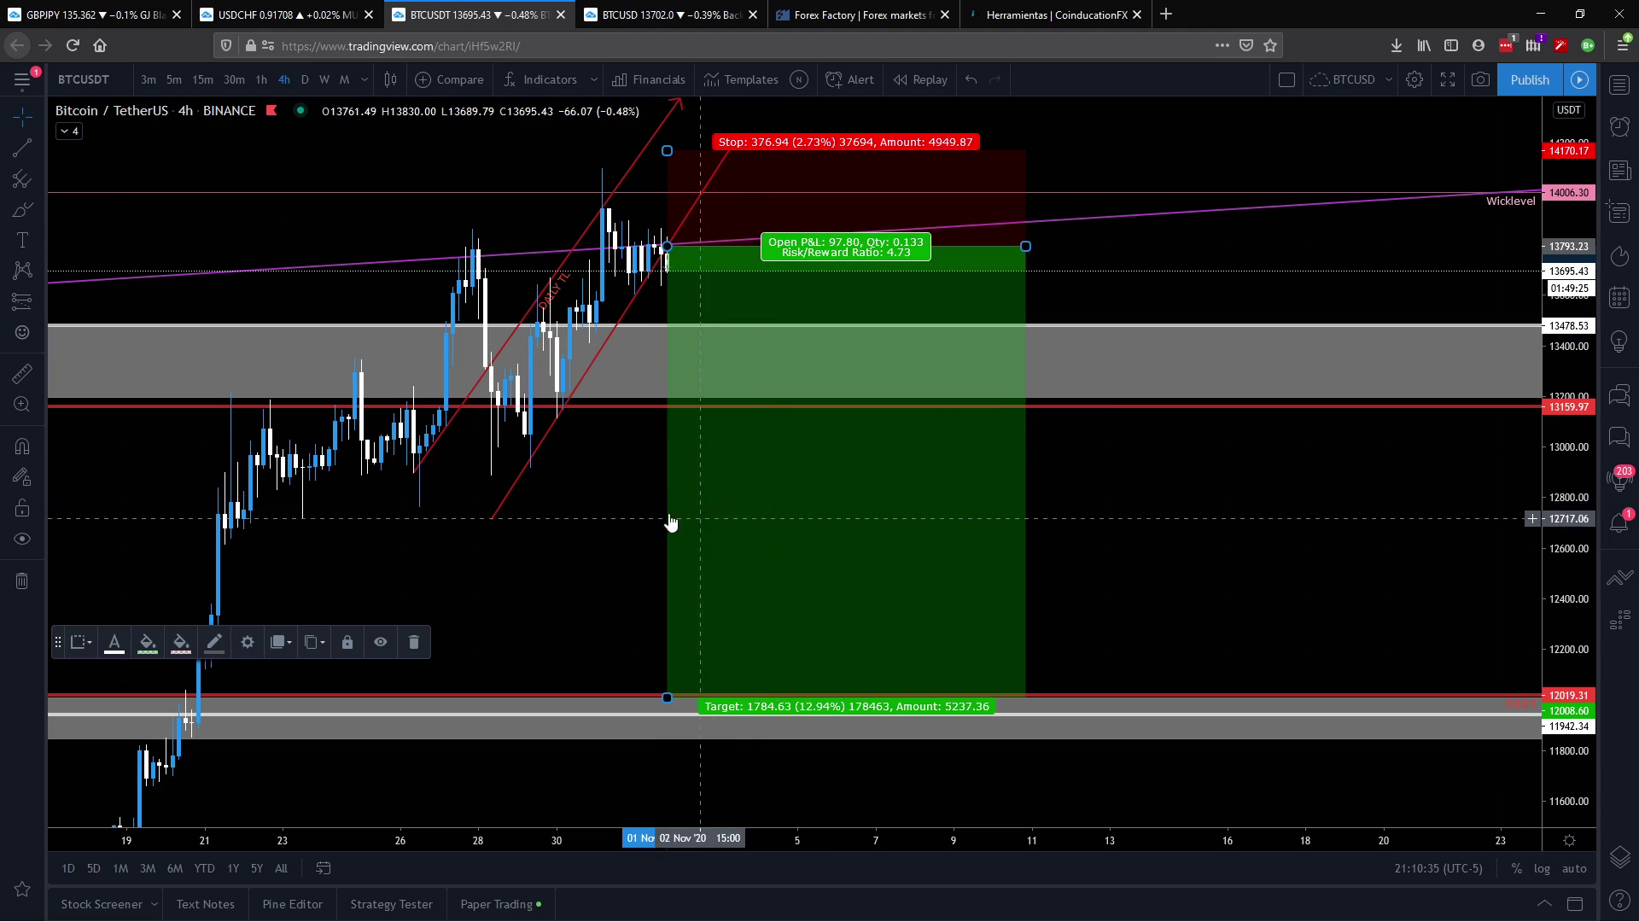
pyautogui.moveTo(658, 494); pyautogui.dragTo(816, 306)
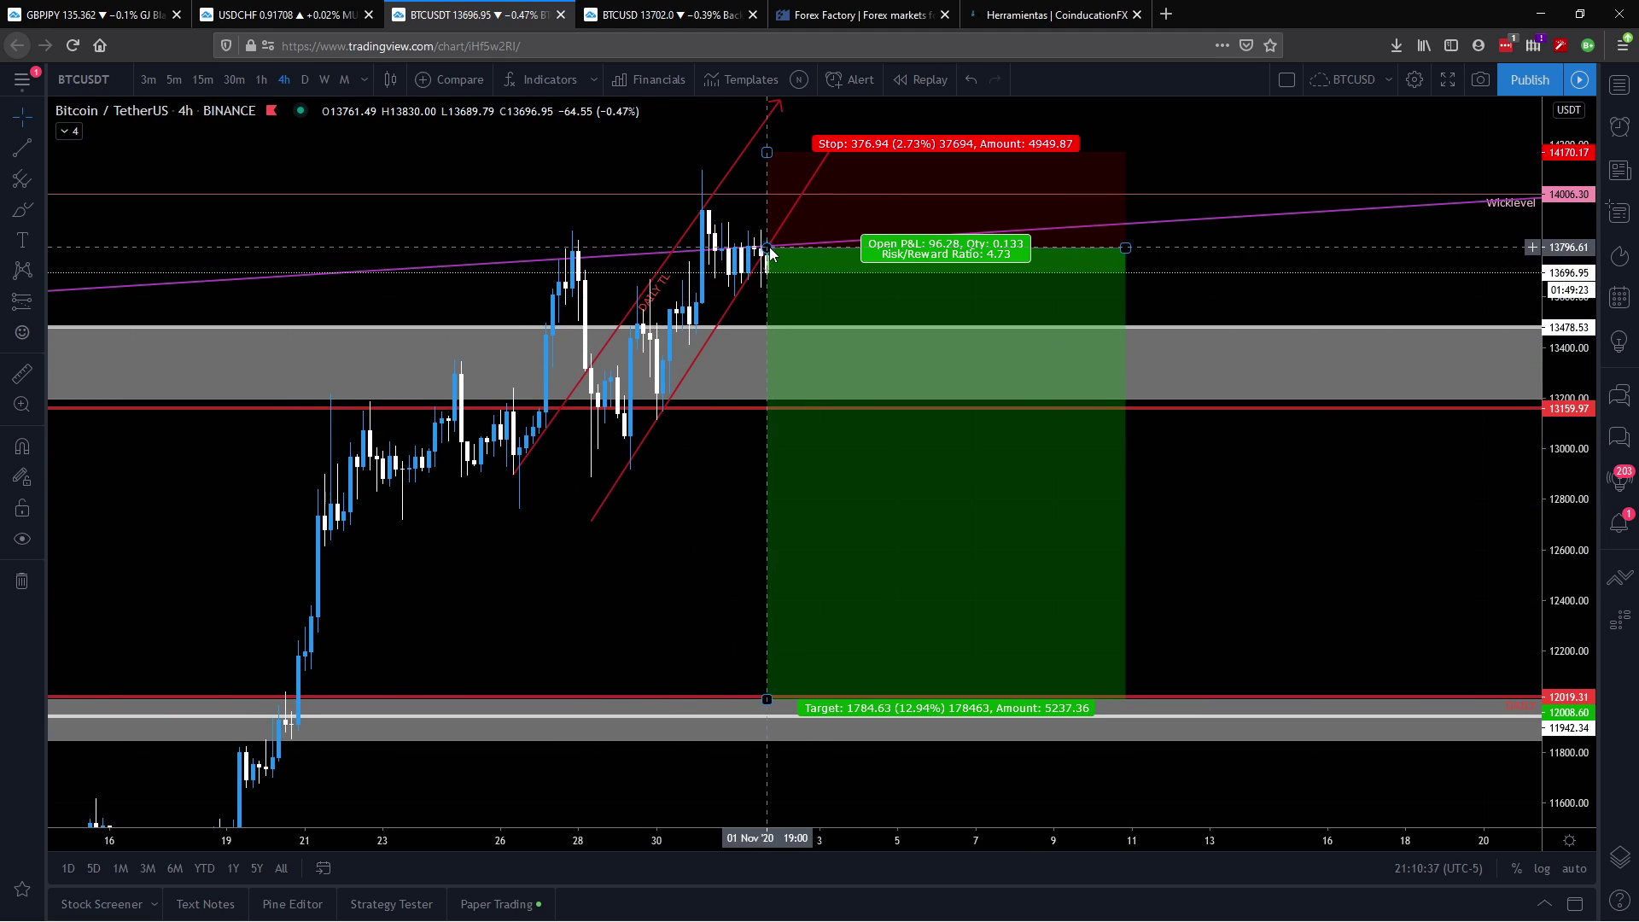
pyautogui.moveTo(766, 248); pyautogui.dragTo(766, 256)
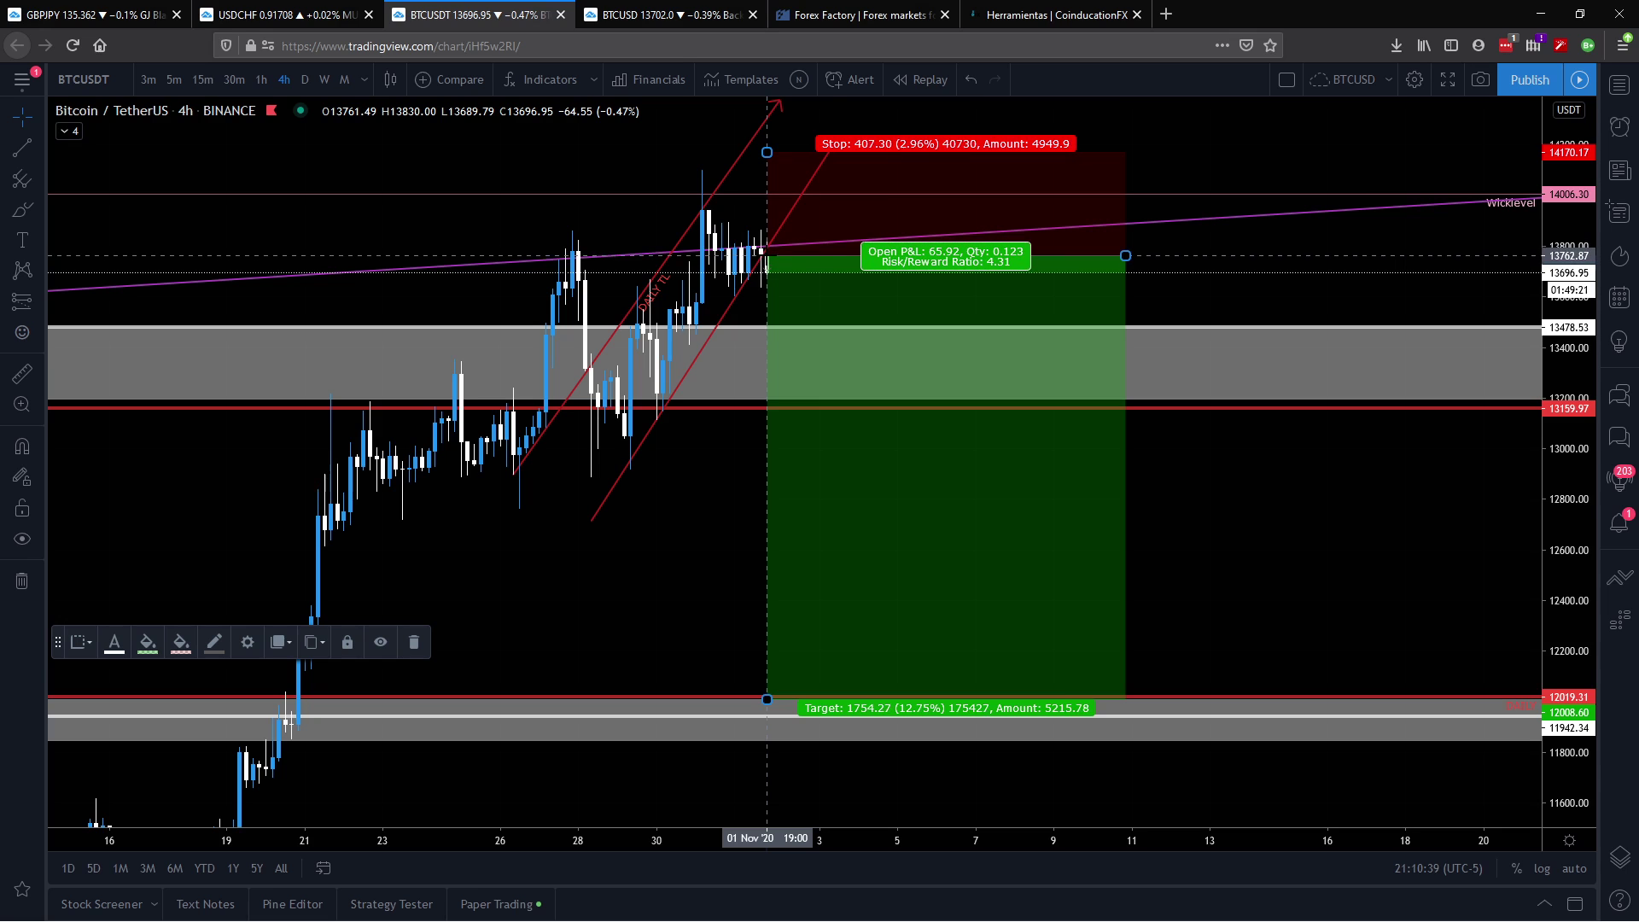
pyautogui.click(636, 465)
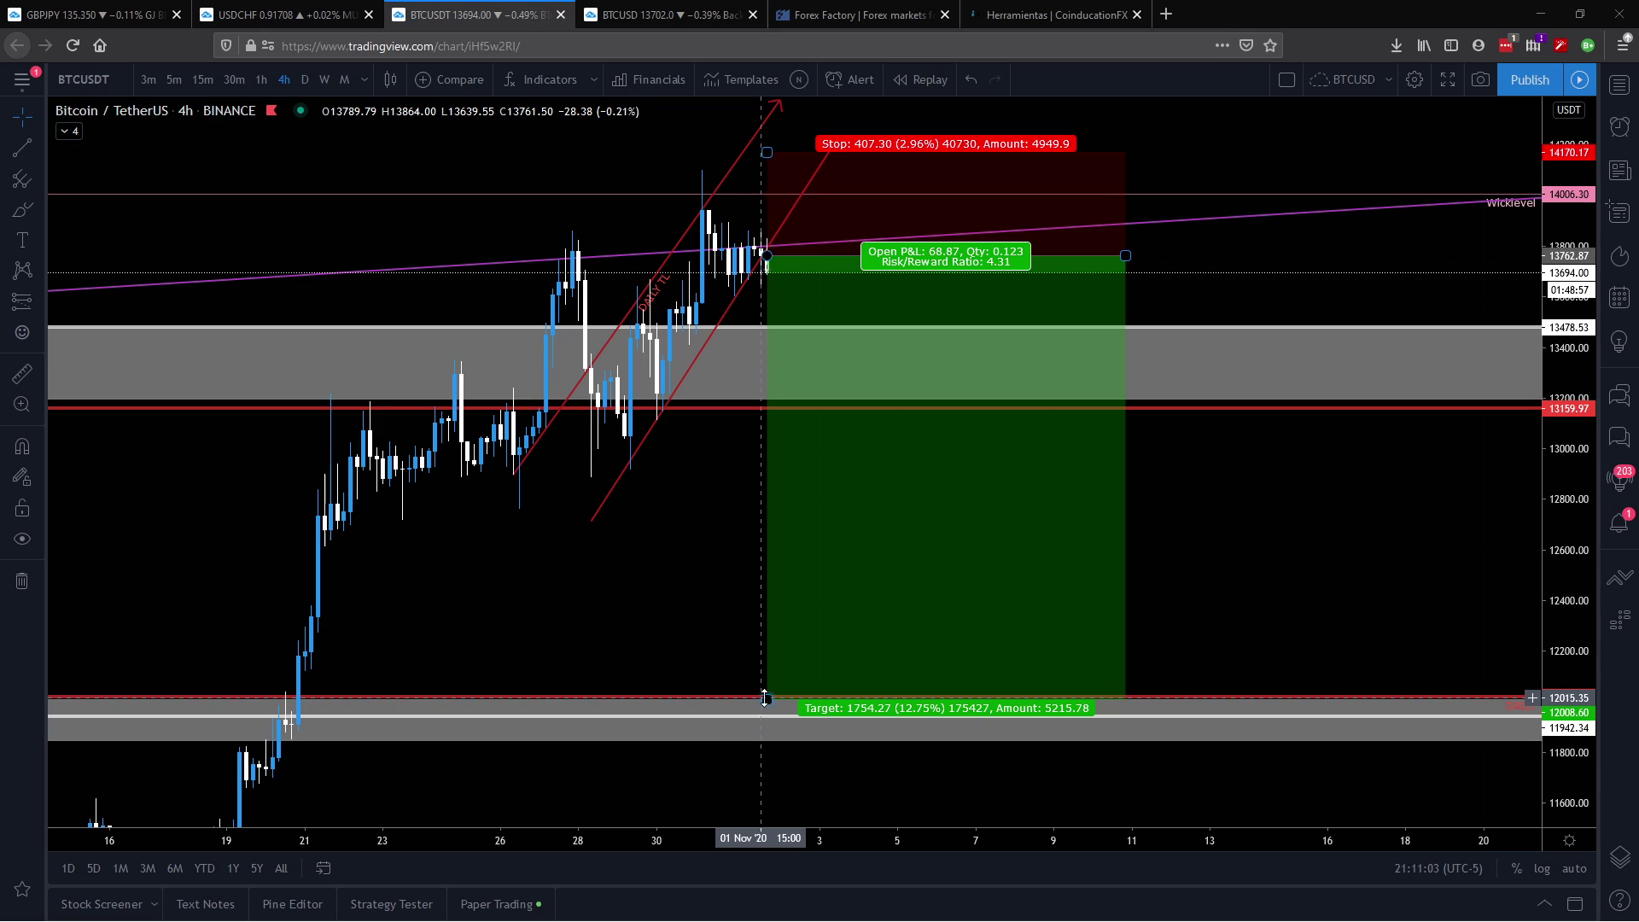
# Step: Raise the short's target to about 13267 and show 1-hour candles
pyautogui.moveTo(765, 696); pyautogui.dragTo(767, 429)
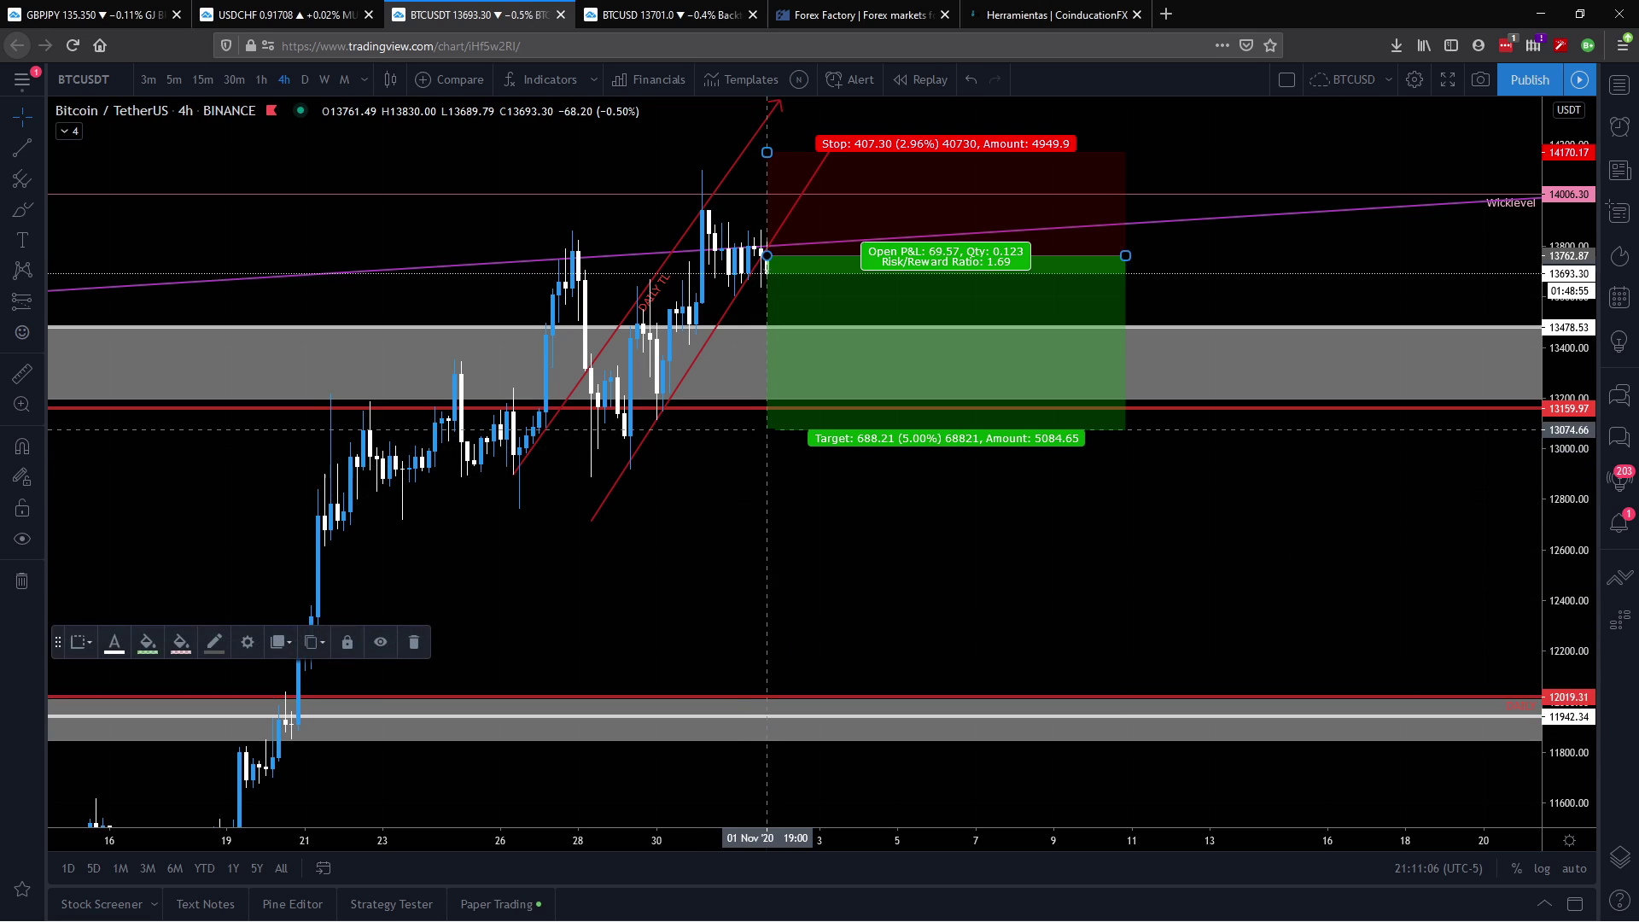
pyautogui.moveTo(767, 429)
pyautogui.mouseDown()
pyautogui.moveTo(762, 407)
pyautogui.moveTo(769, 697)
pyautogui.mouseUp()
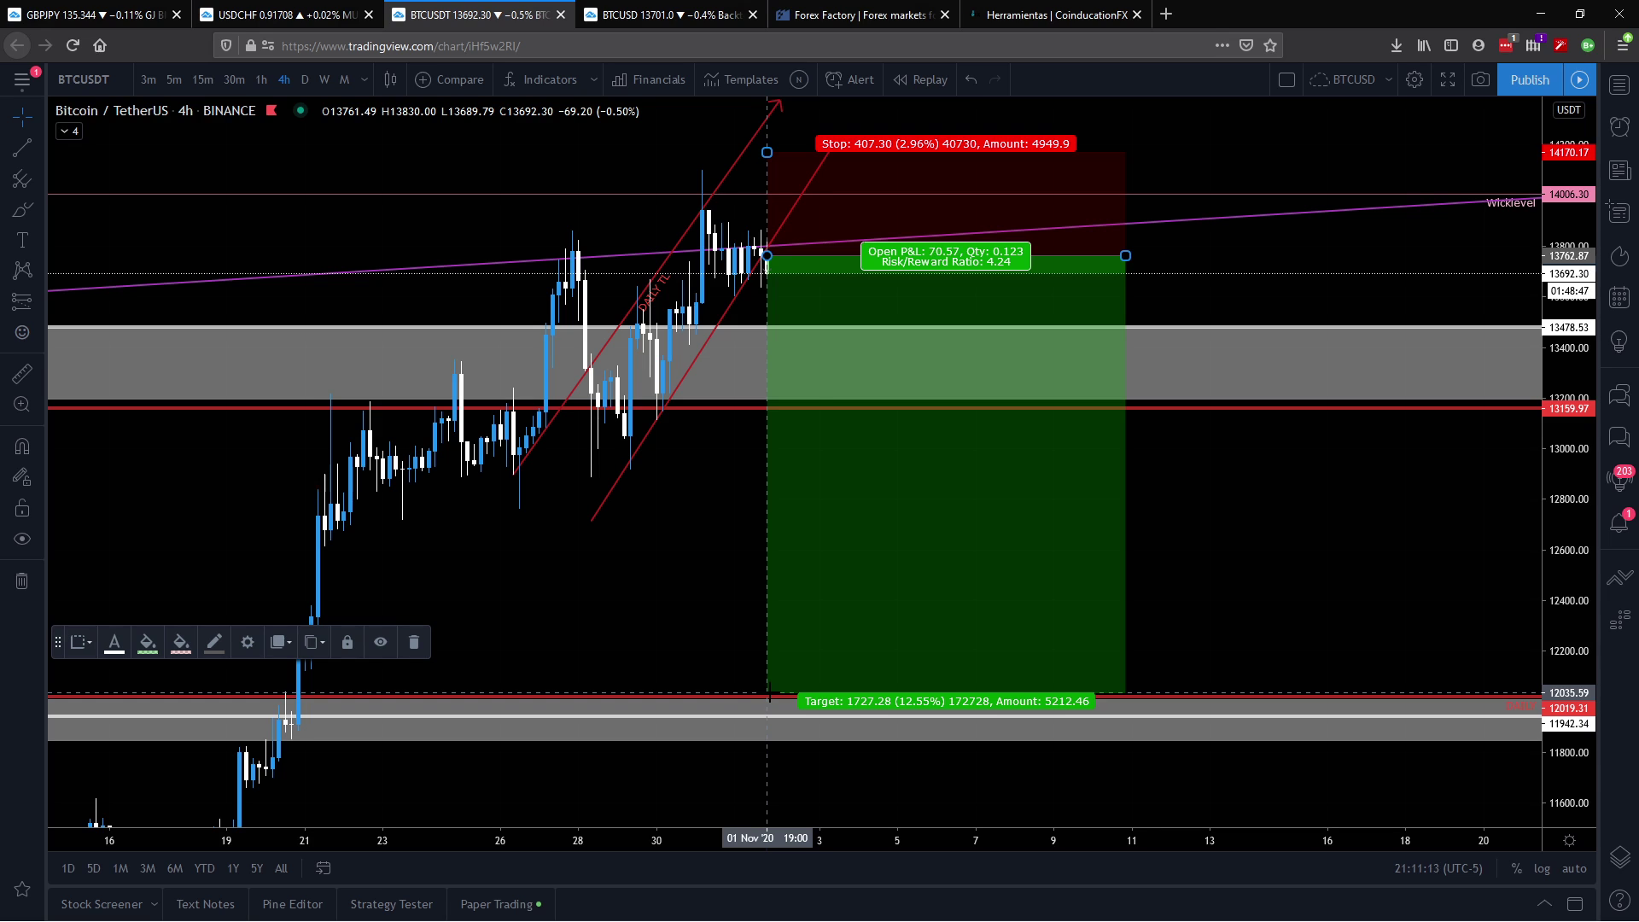
pyautogui.moveTo(767, 692); pyautogui.dragTo(793, 381)
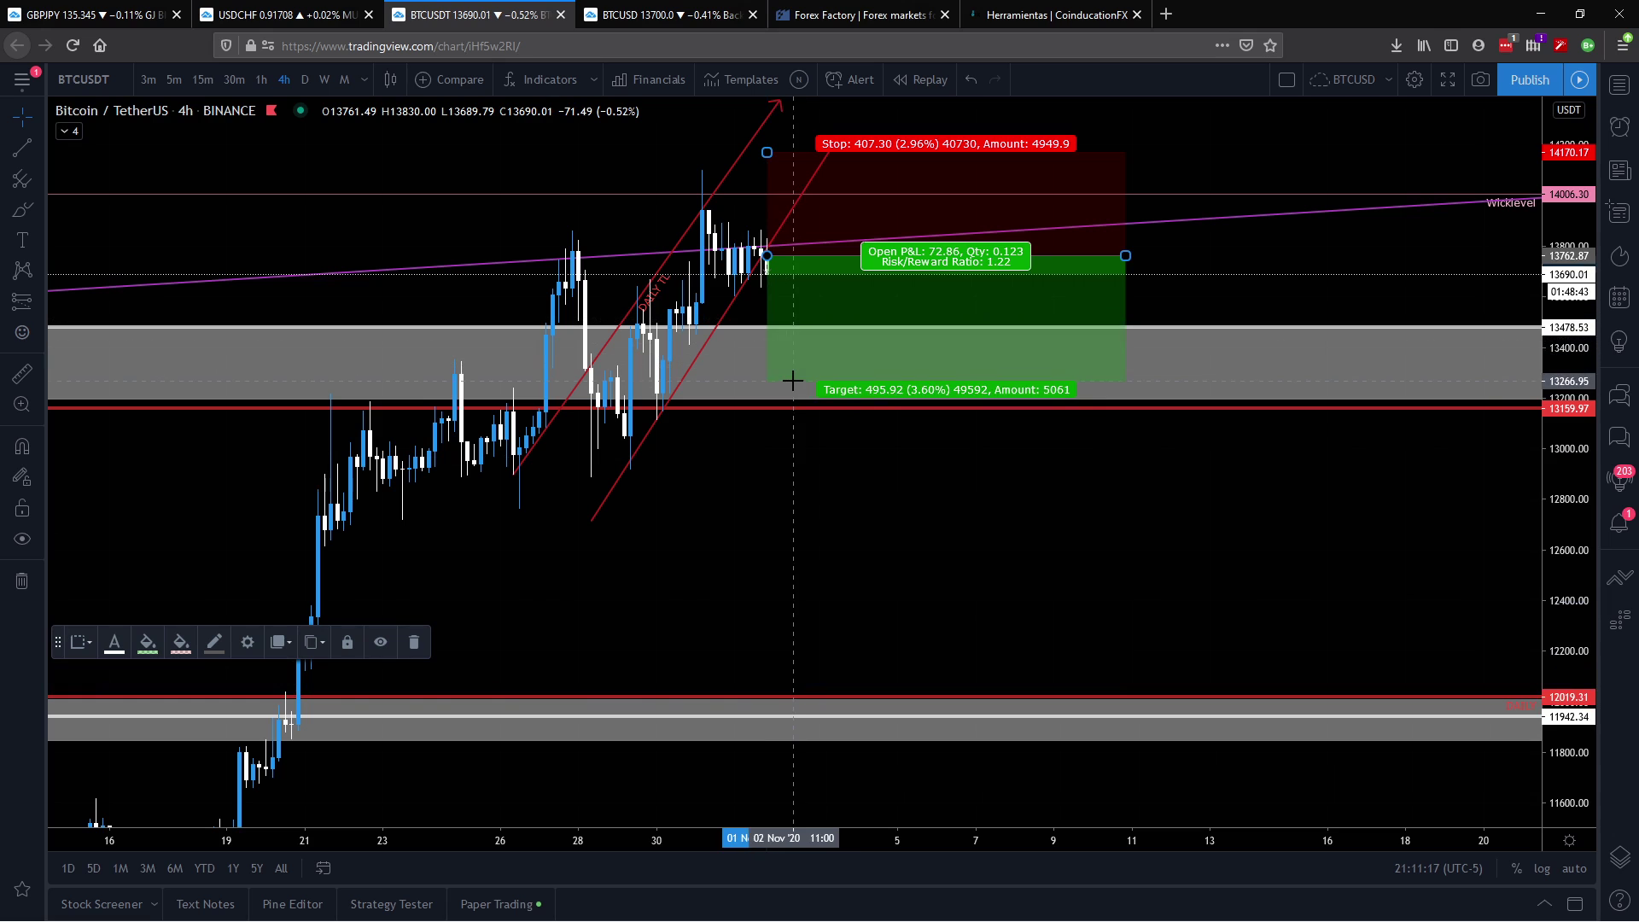
pyautogui.click(262, 77)
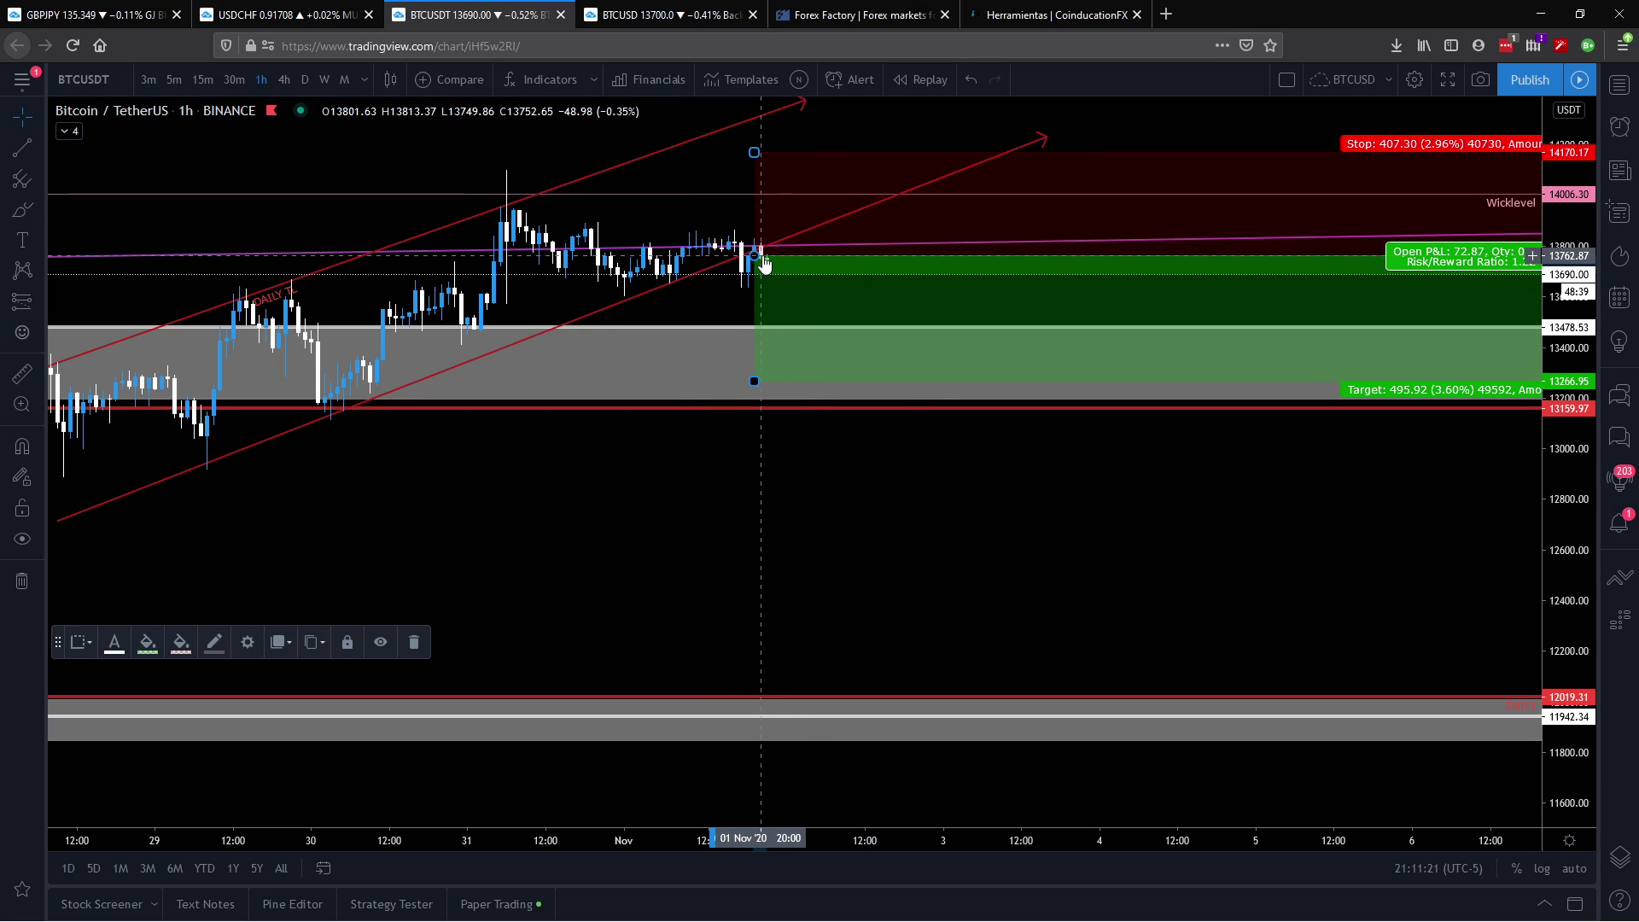
# Step: Move the short to enter near 13584, stop 14009, target 13176, then view 4-hour candles
pyautogui.moveTo(795, 281); pyautogui.dragTo(880, 305)
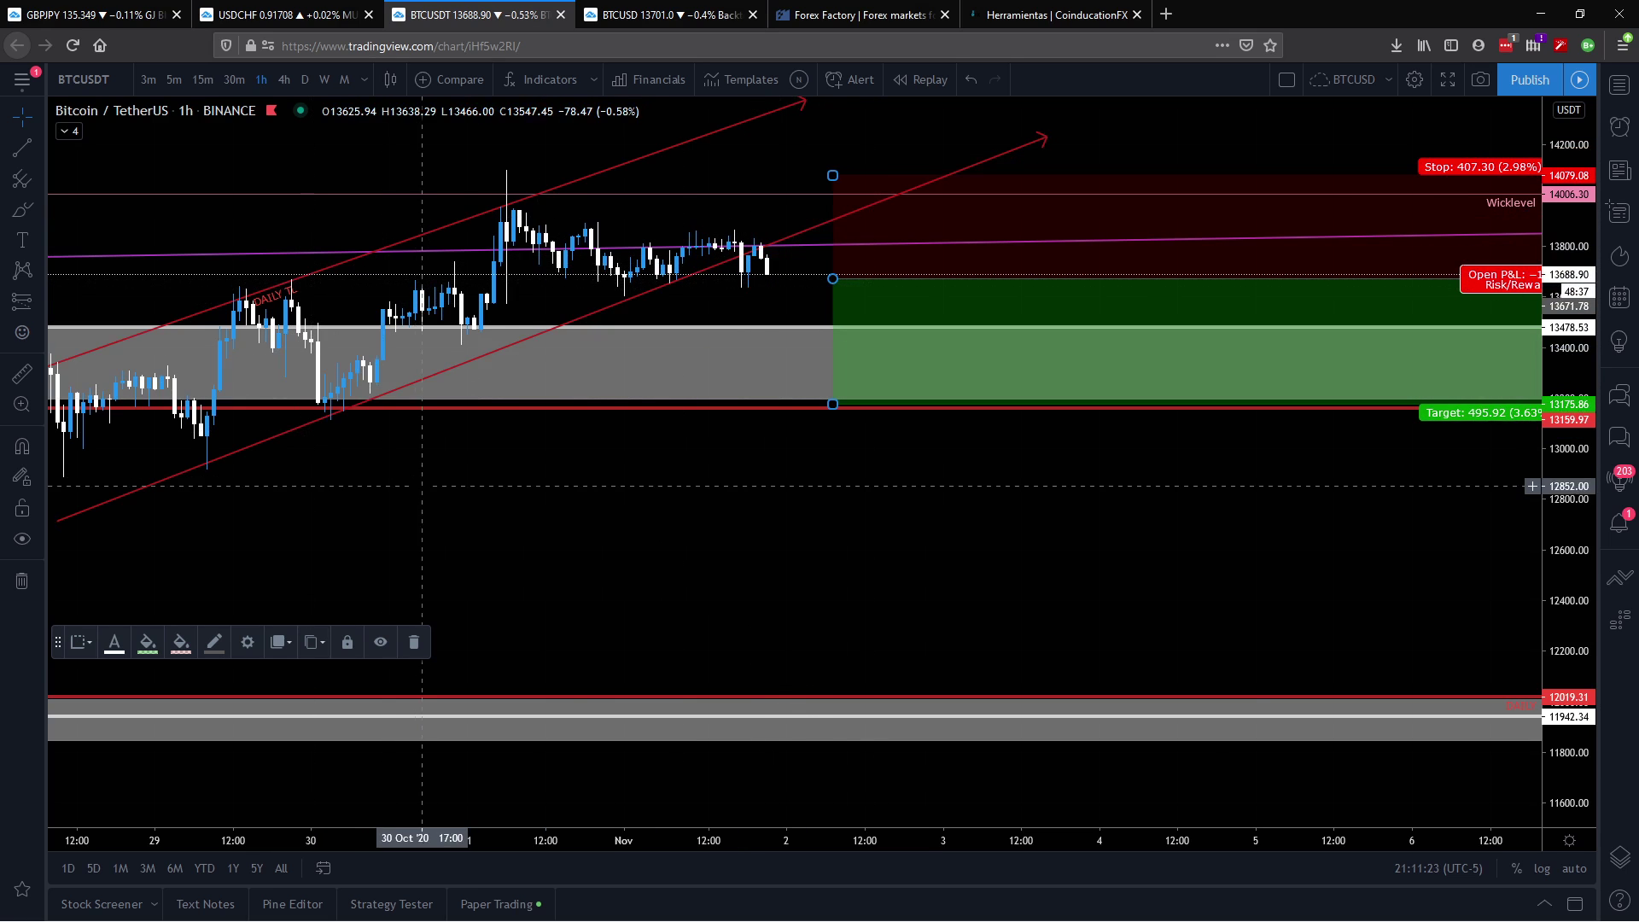
pyautogui.moveTo(478, 492); pyautogui.dragTo(712, 502)
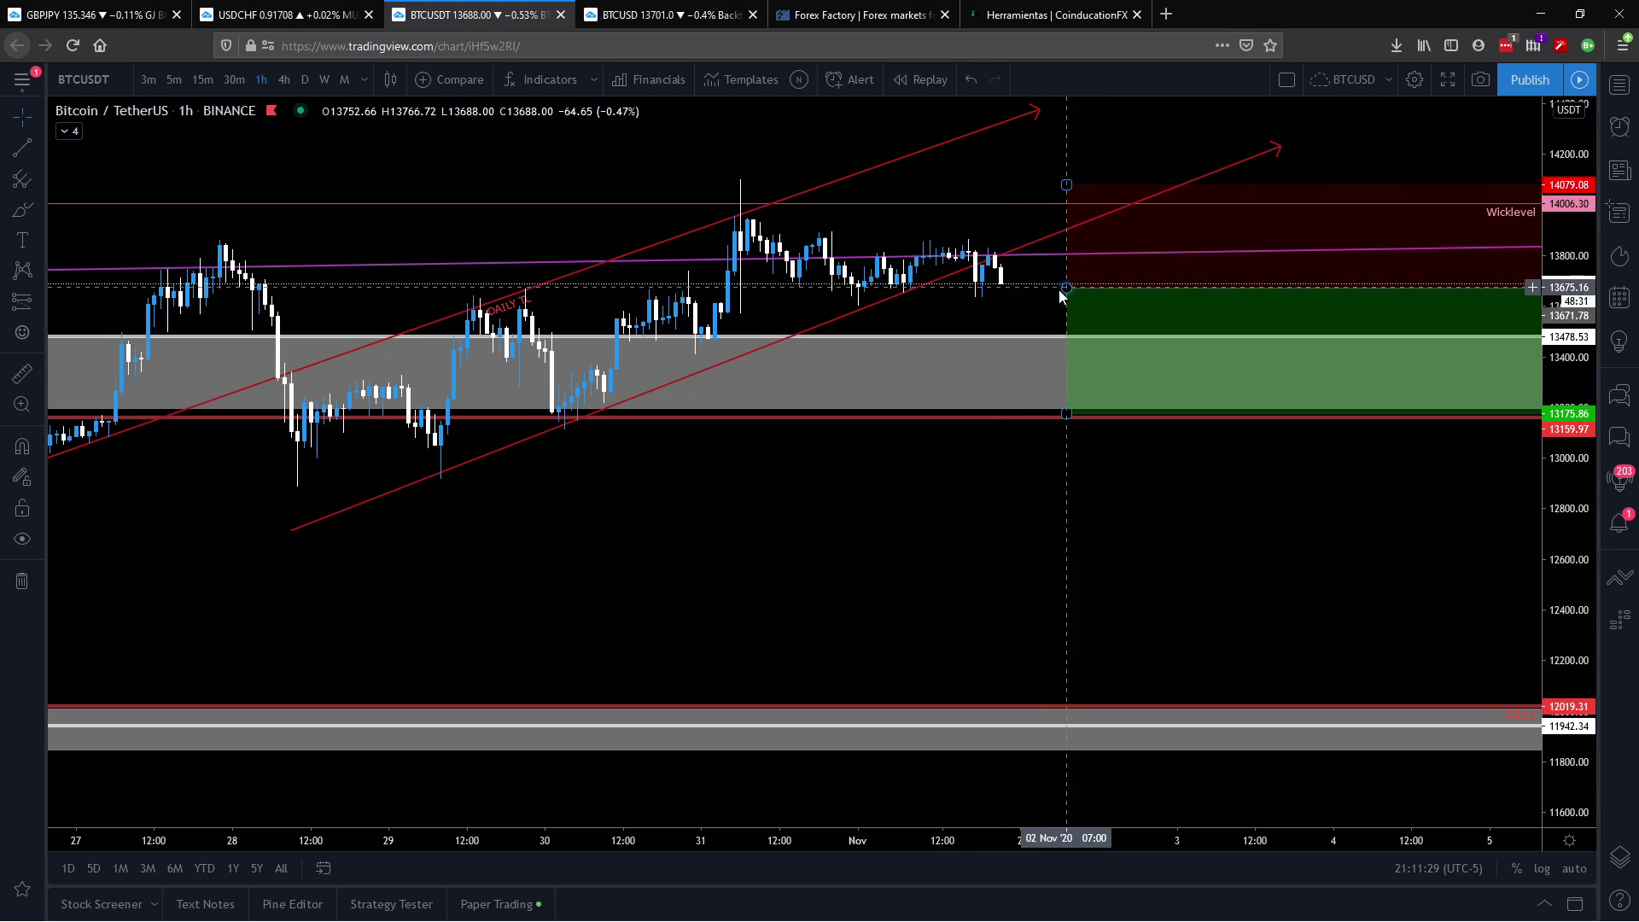
pyautogui.moveTo(1066, 289); pyautogui.dragTo(1000, 310)
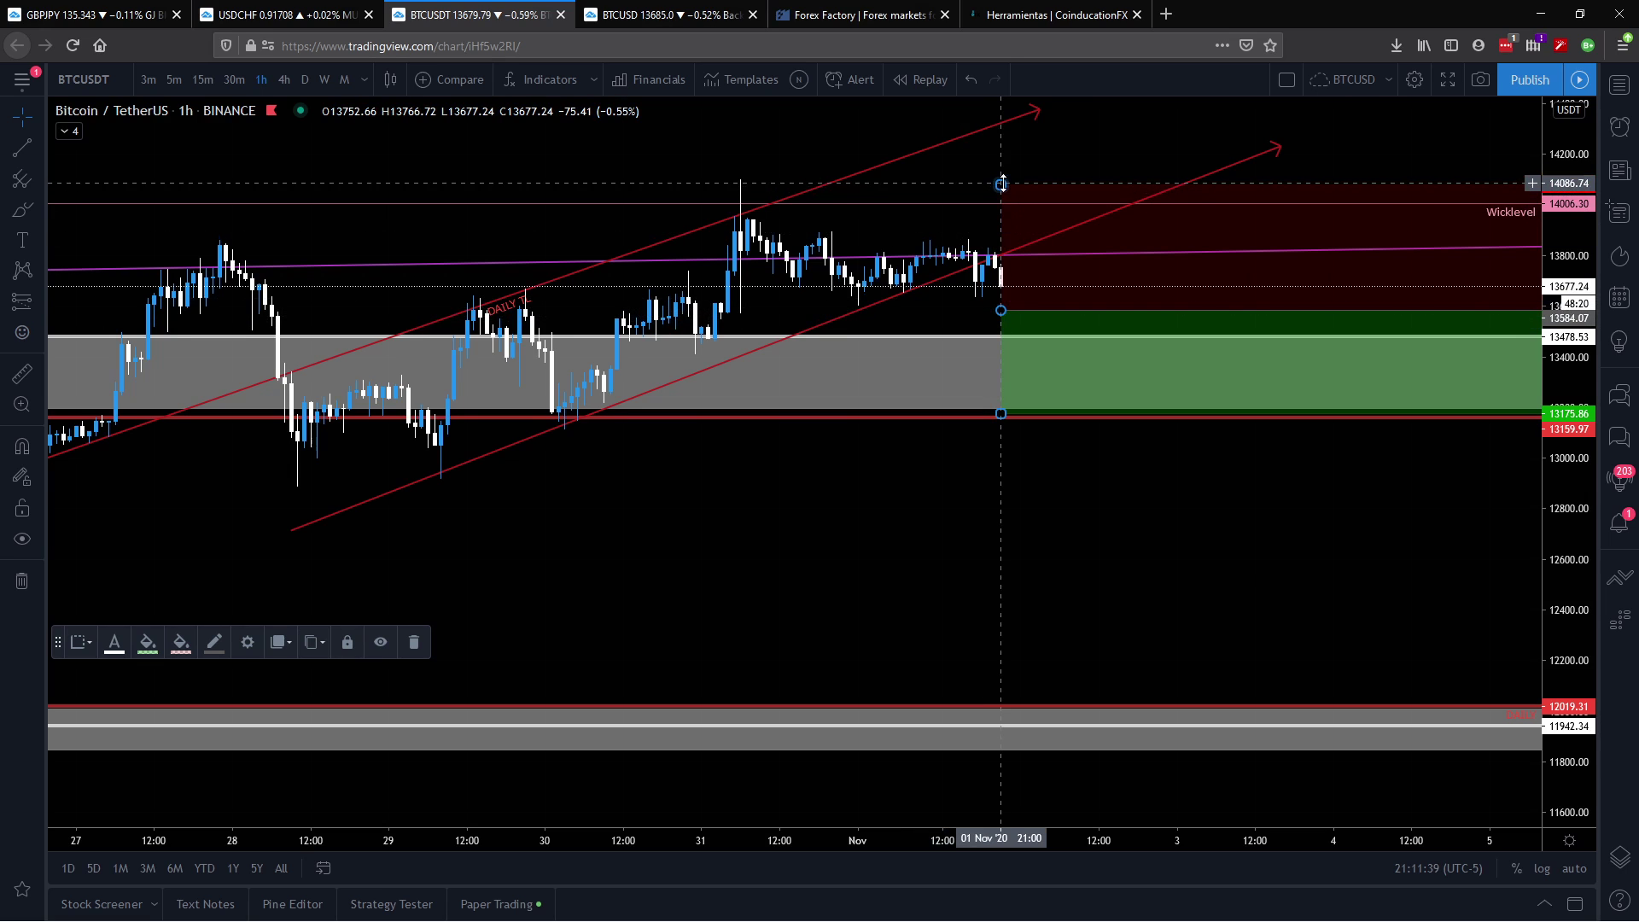
pyautogui.moveTo(1001, 183)
pyautogui.mouseDown()
pyautogui.moveTo(1001, 216)
pyautogui.moveTo(995, 203)
pyautogui.mouseUp()
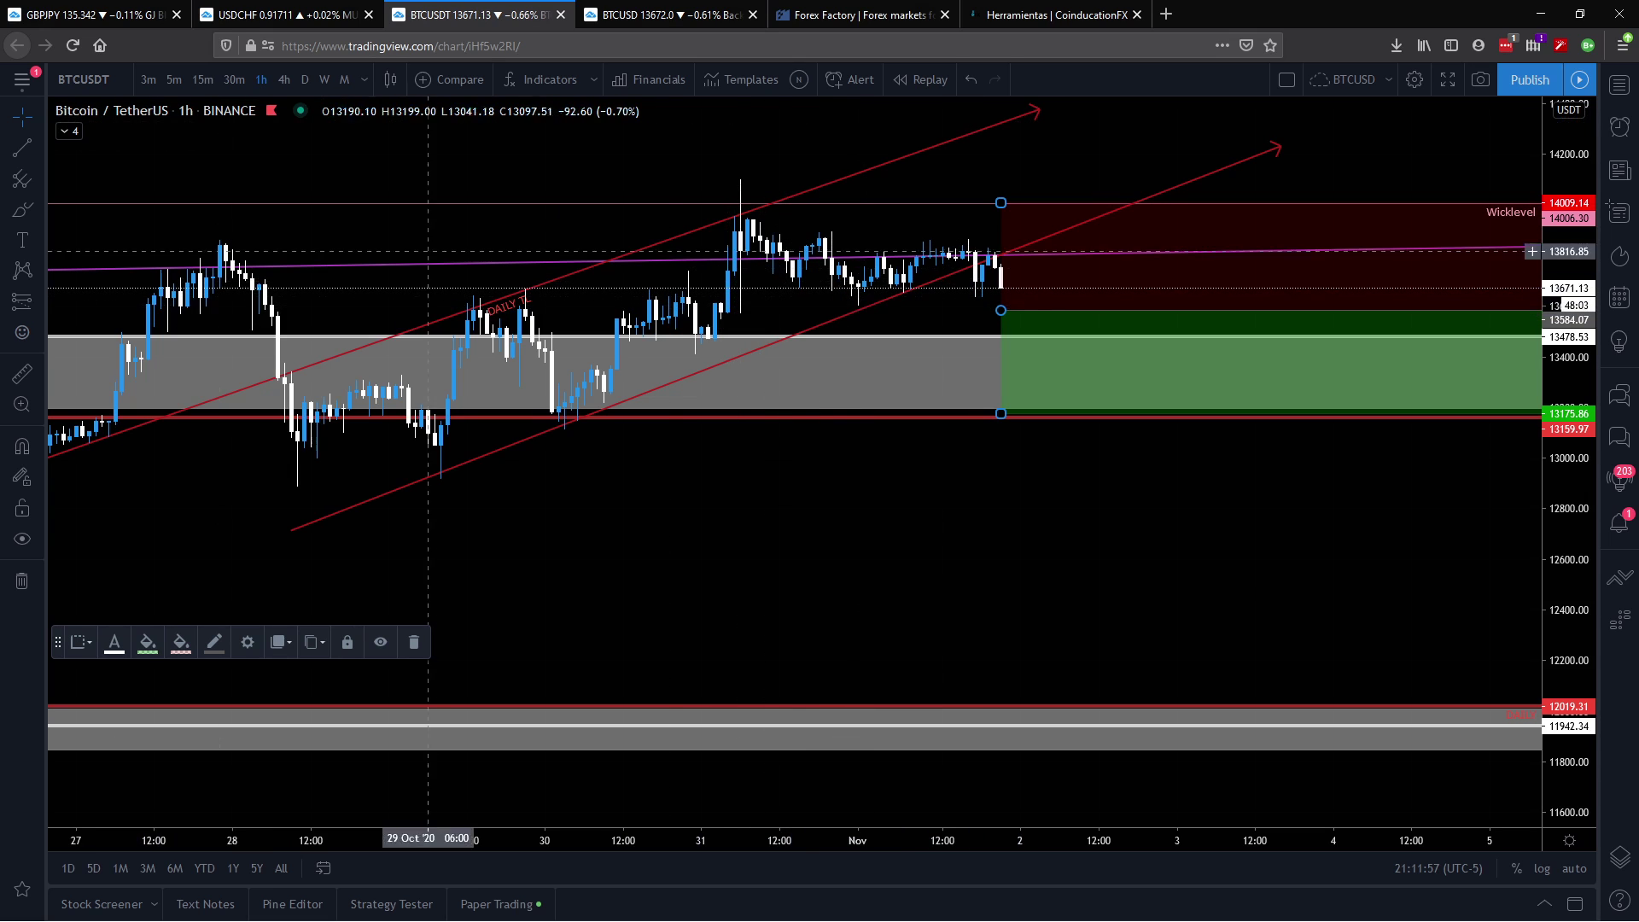
pyautogui.click(284, 80)
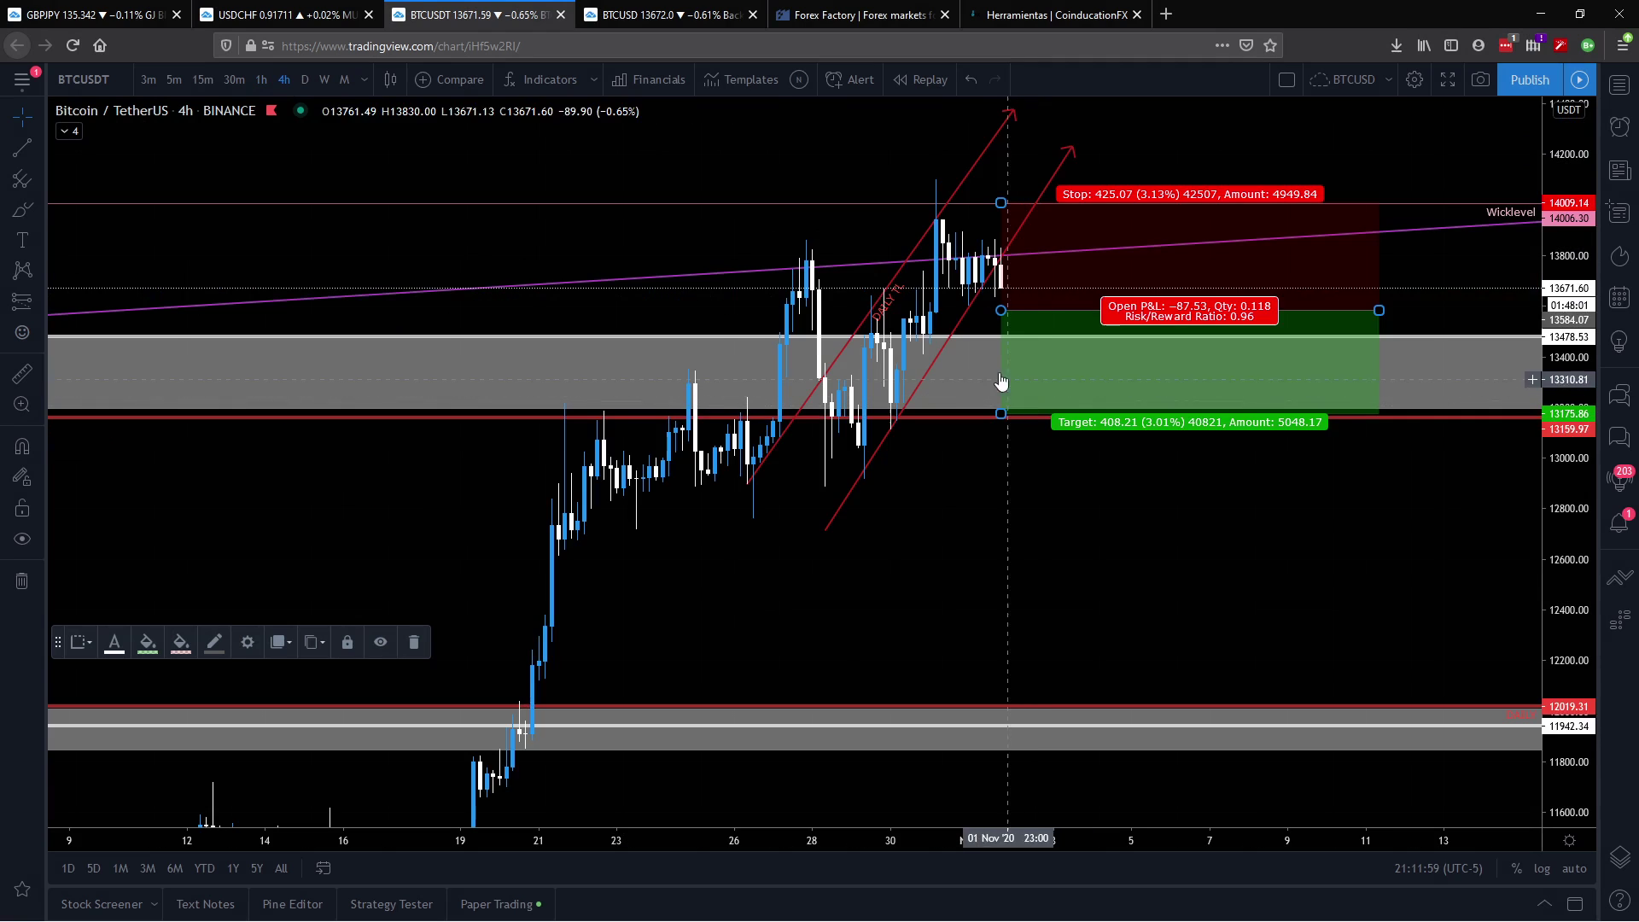
# Step: Draw a green rectangle zone and move it down onto the price level
pyautogui.click(18, 199)
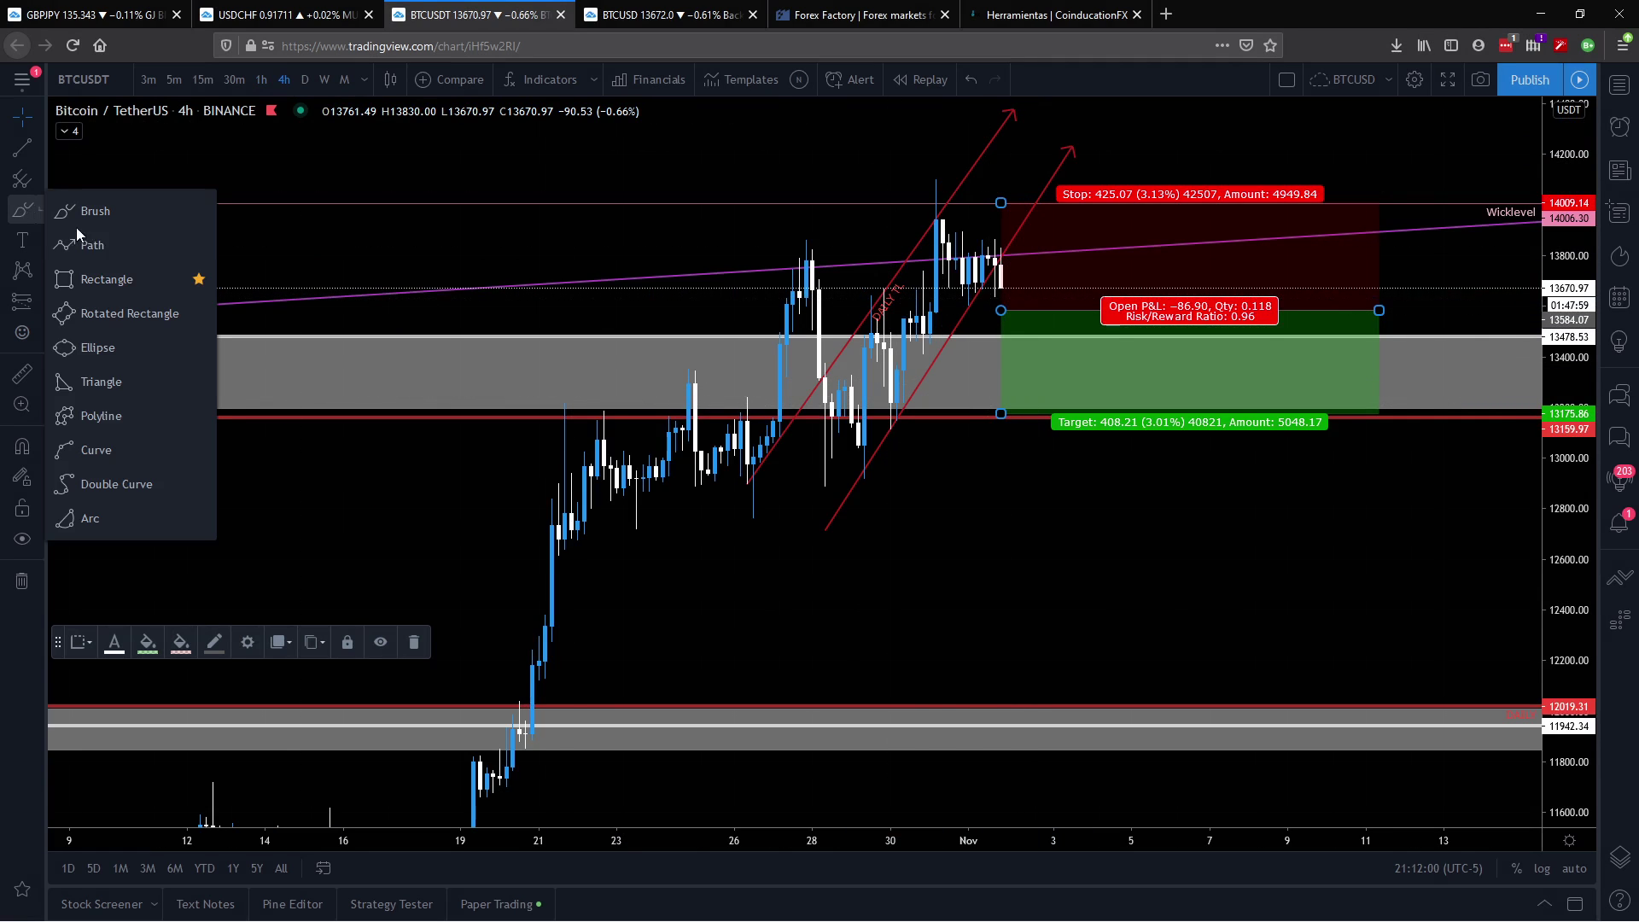
pyautogui.click(94, 274)
pyautogui.click(101, 268)
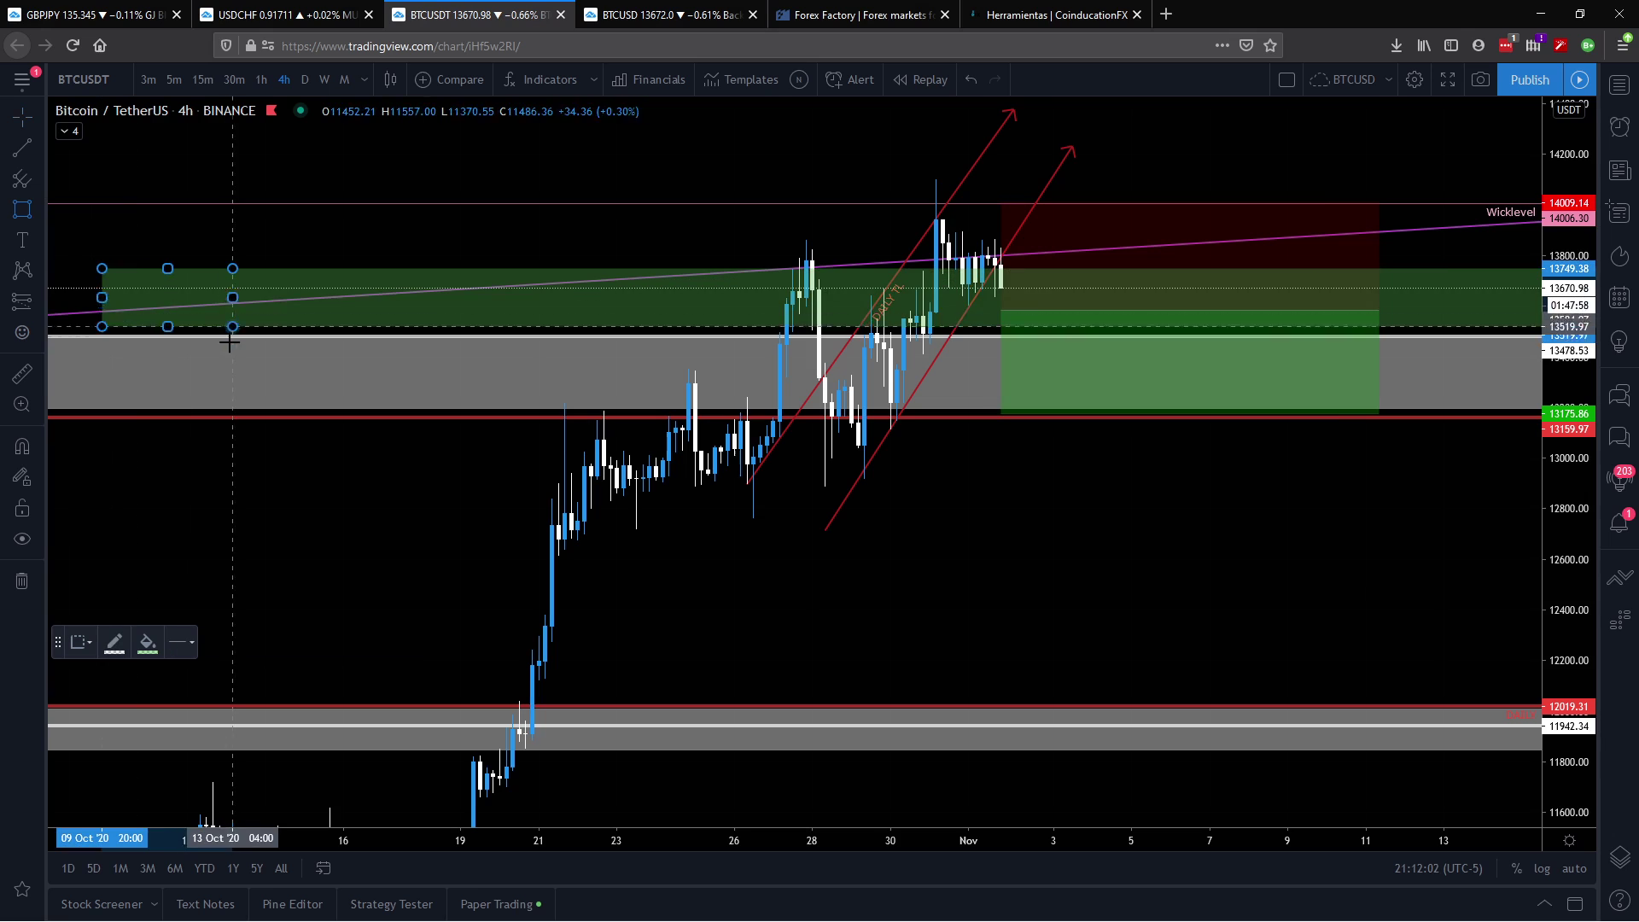
pyautogui.click(369, 299)
pyautogui.moveTo(161, 275); pyautogui.dragTo(220, 305)
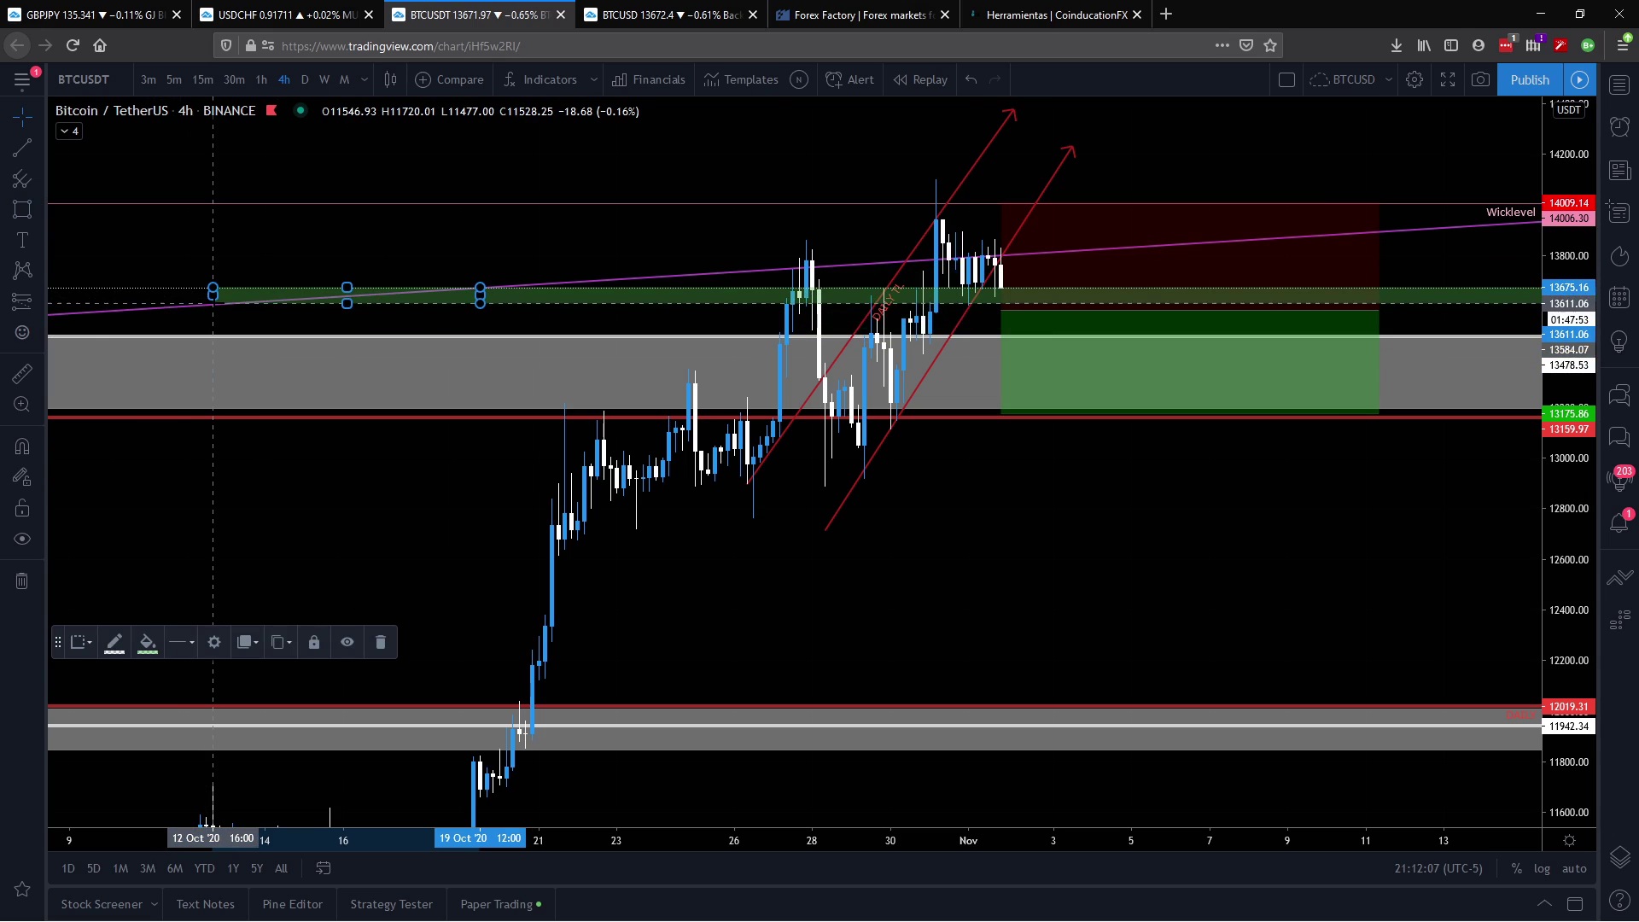
# Step: Lower the short's entry, set the stop to 13877.57, and push the target down near 12035.59
pyautogui.moveTo(608, 231); pyautogui.dragTo(420, 219)
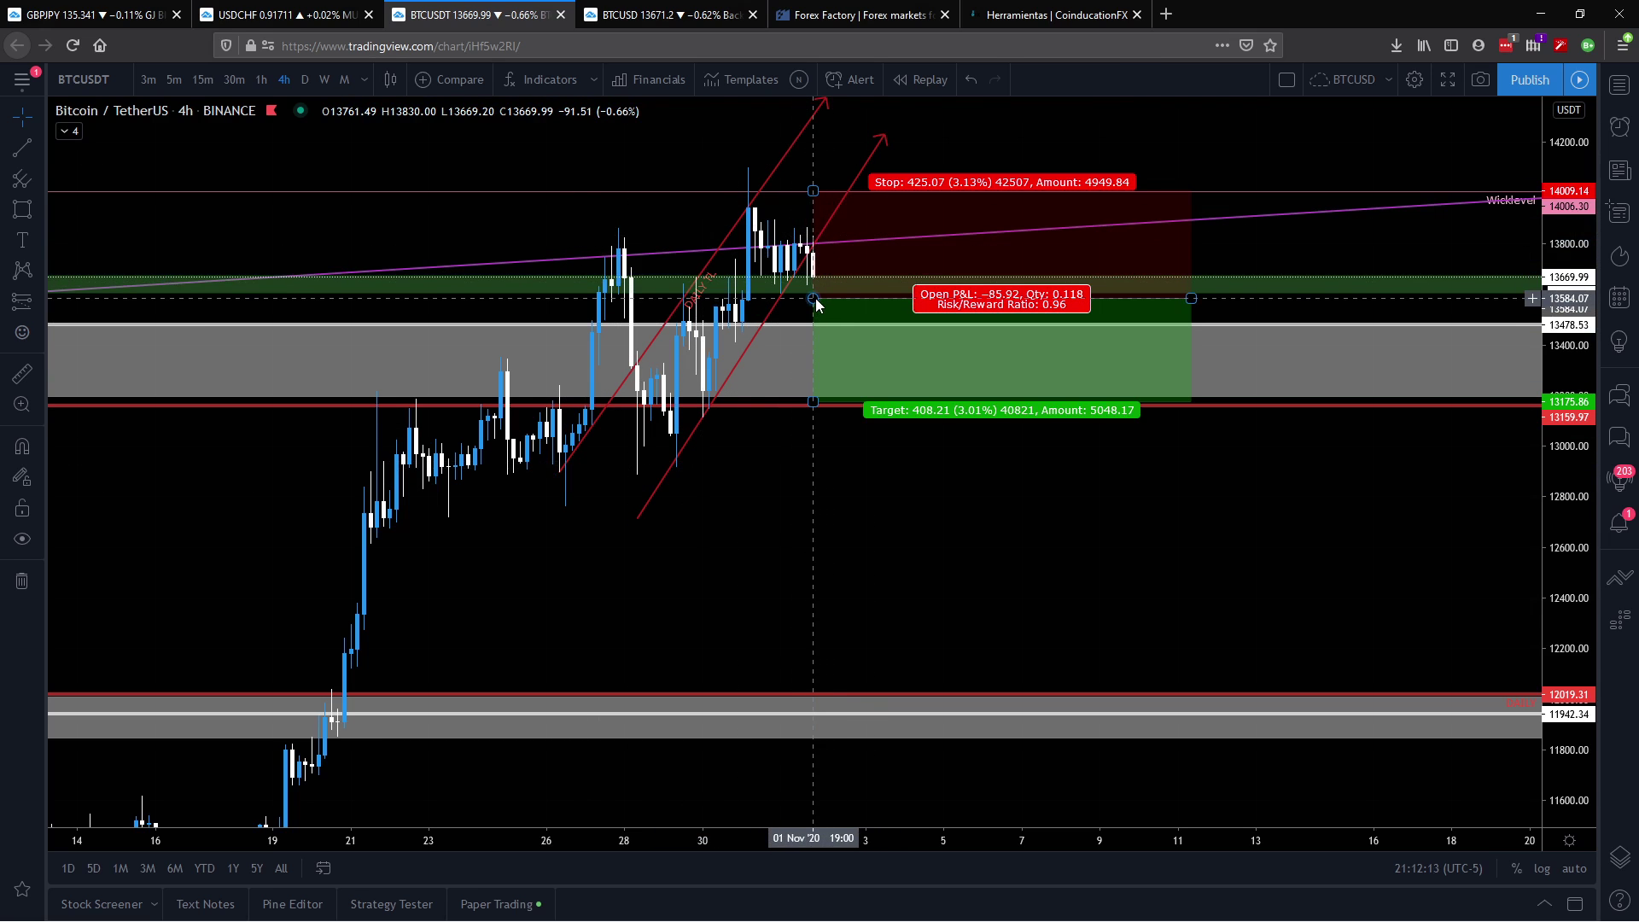
pyautogui.moveTo(811, 303); pyautogui.dragTo(814, 332)
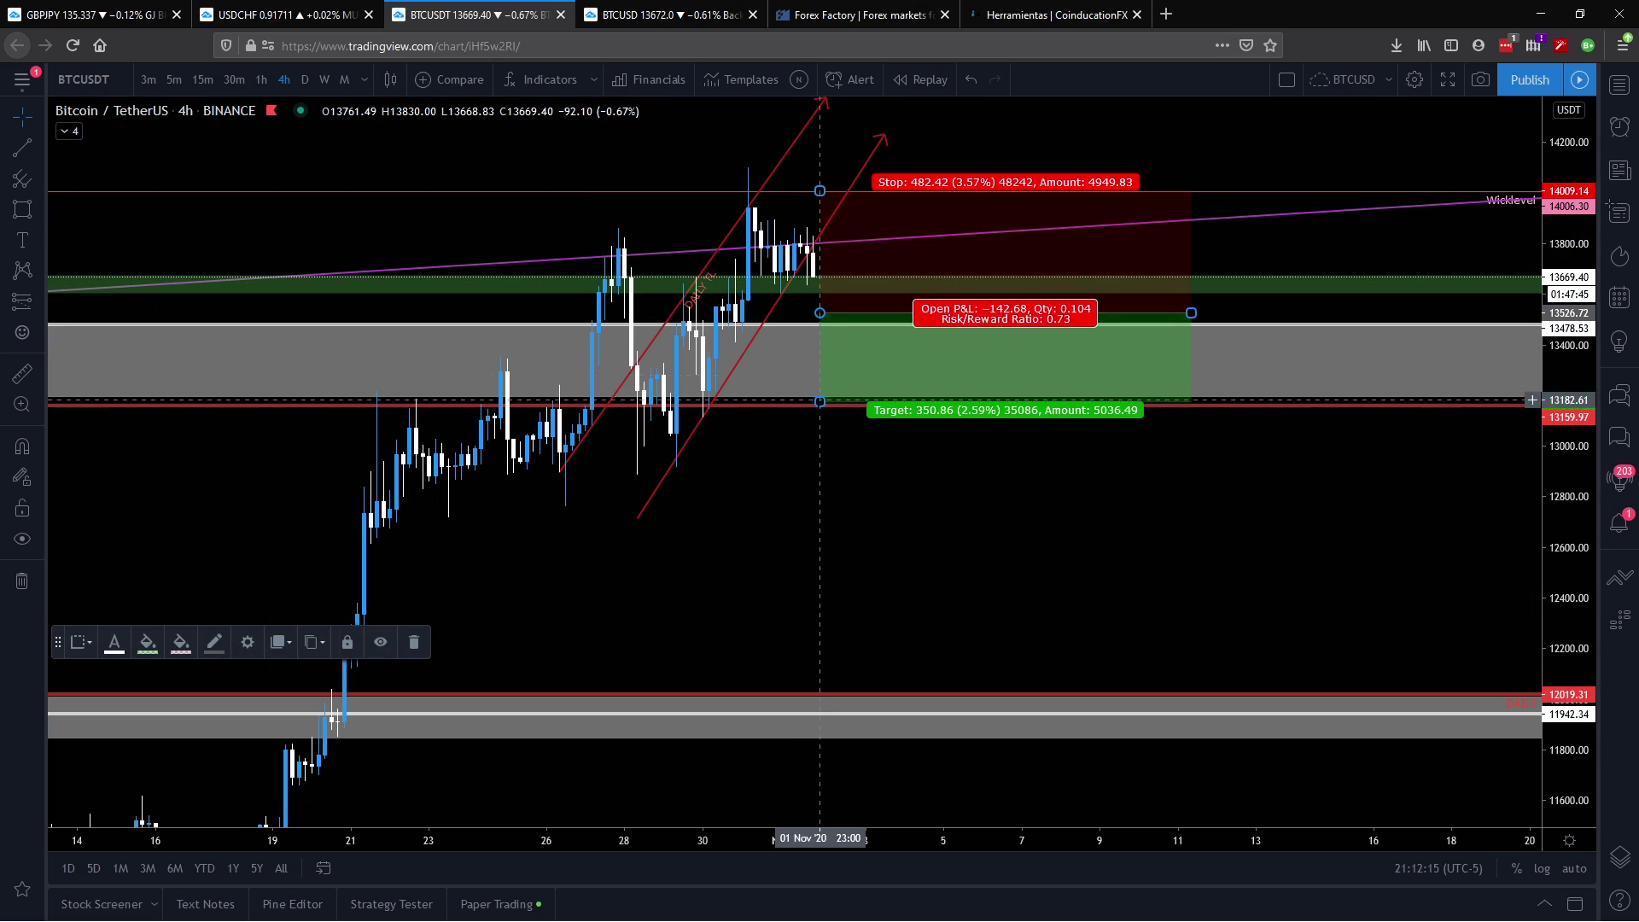
pyautogui.moveTo(820, 404)
pyautogui.mouseDown()
pyautogui.moveTo(819, 473)
pyautogui.moveTo(819, 406)
pyautogui.mouseUp()
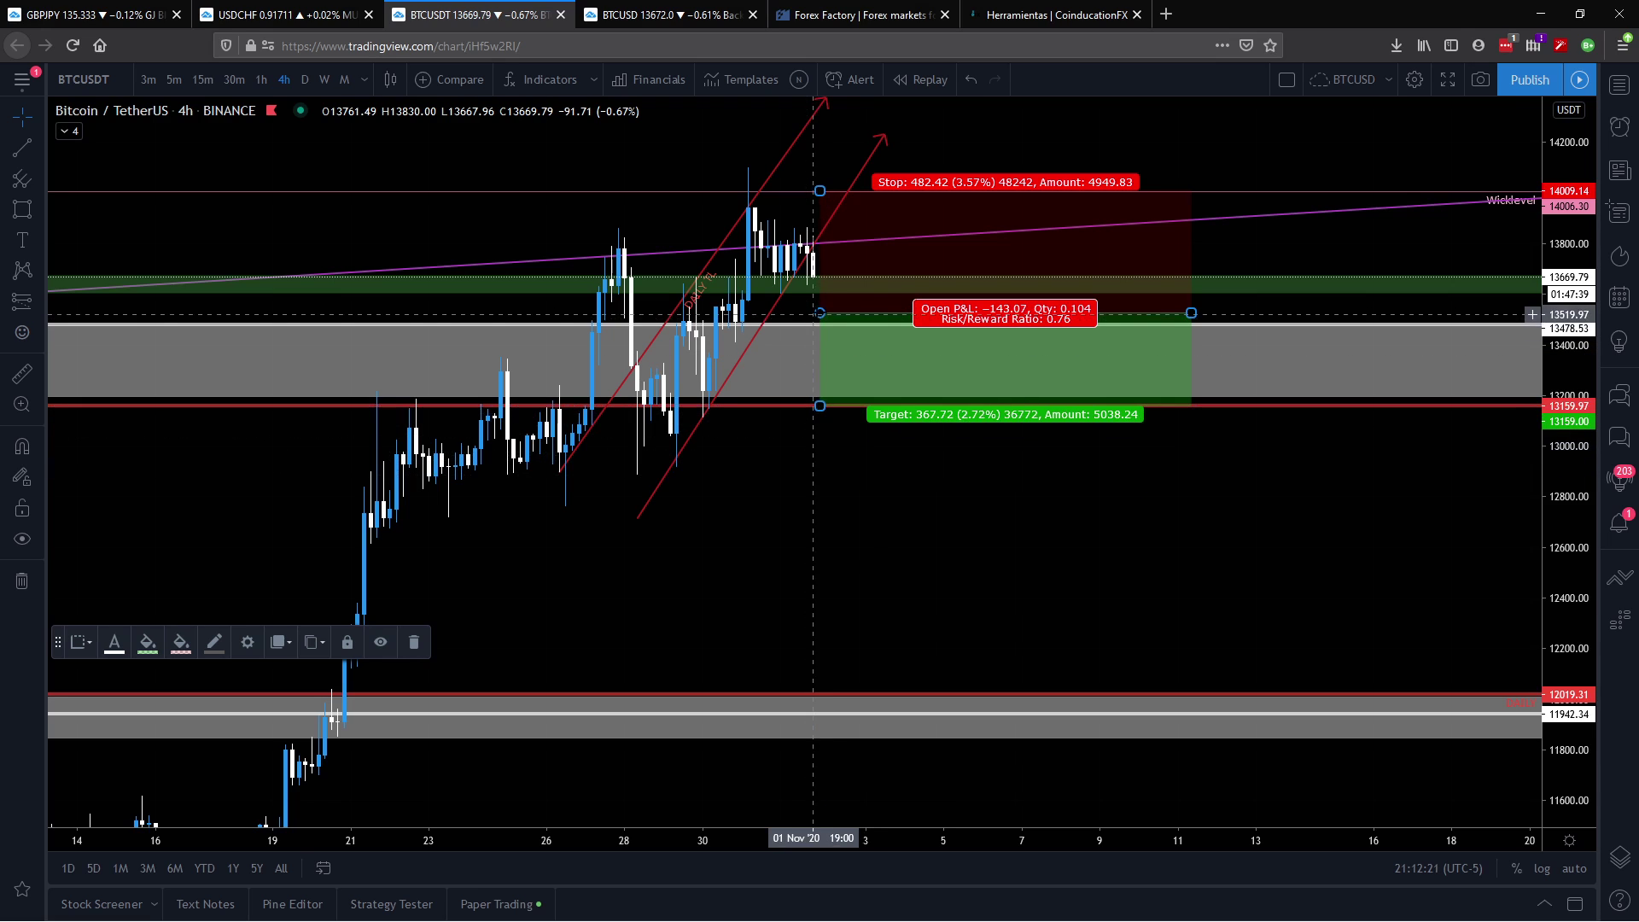
pyautogui.moveTo(820, 190); pyautogui.dragTo(813, 223)
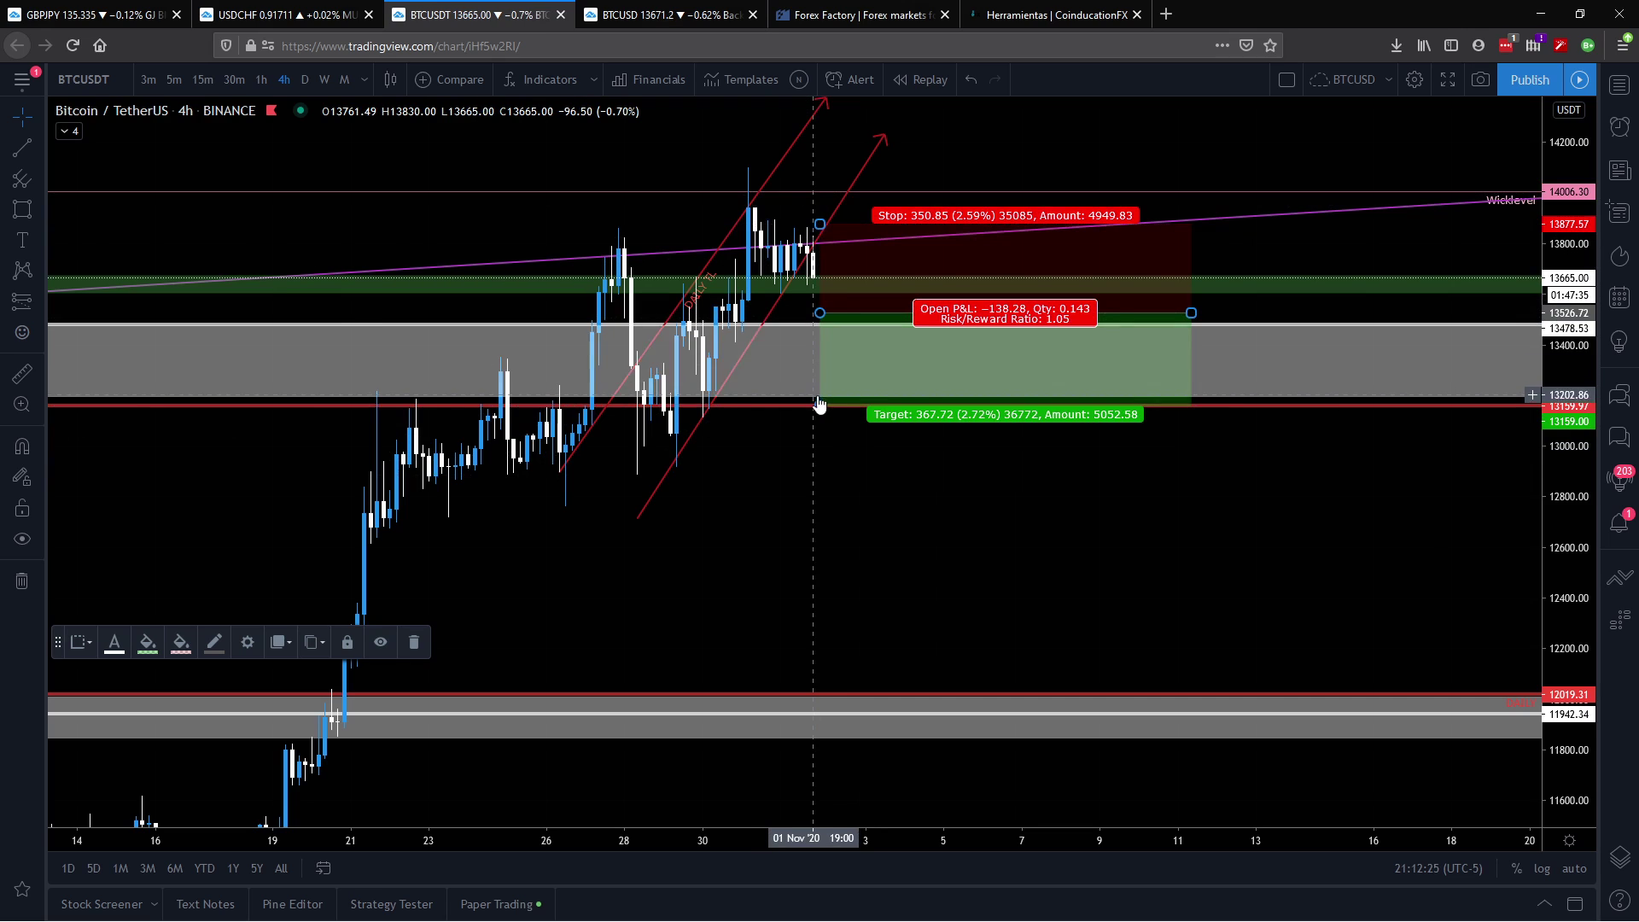
pyautogui.moveTo(820, 406); pyautogui.dragTo(812, 692)
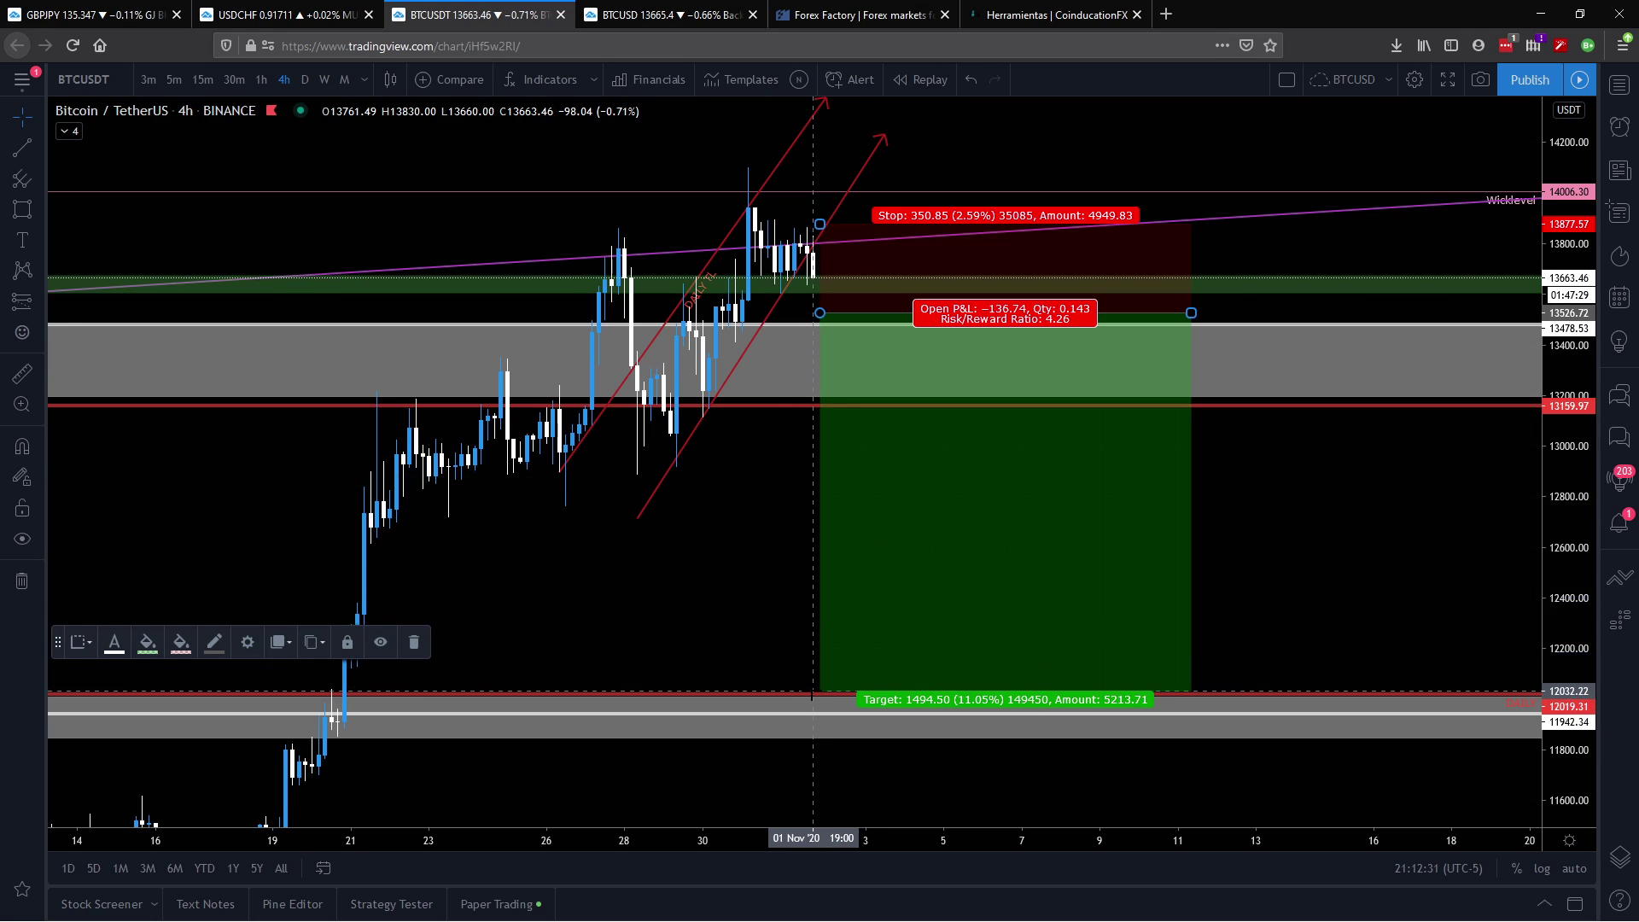
pyautogui.moveTo(812, 693); pyautogui.dragTo(812, 692)
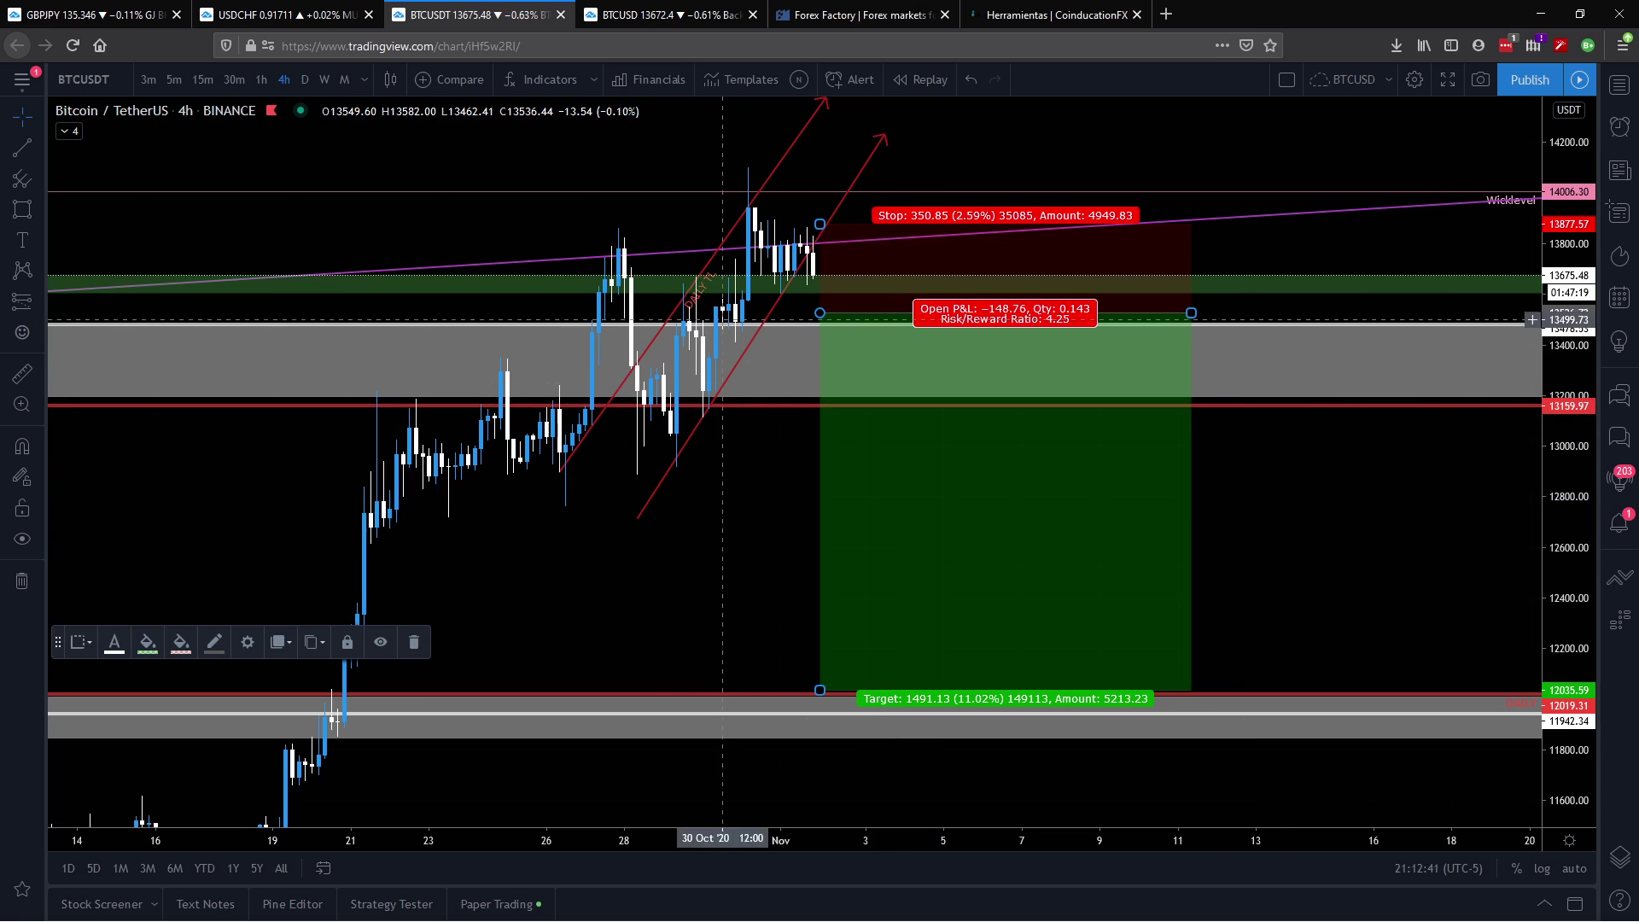
pyautogui.click(1243, 467)
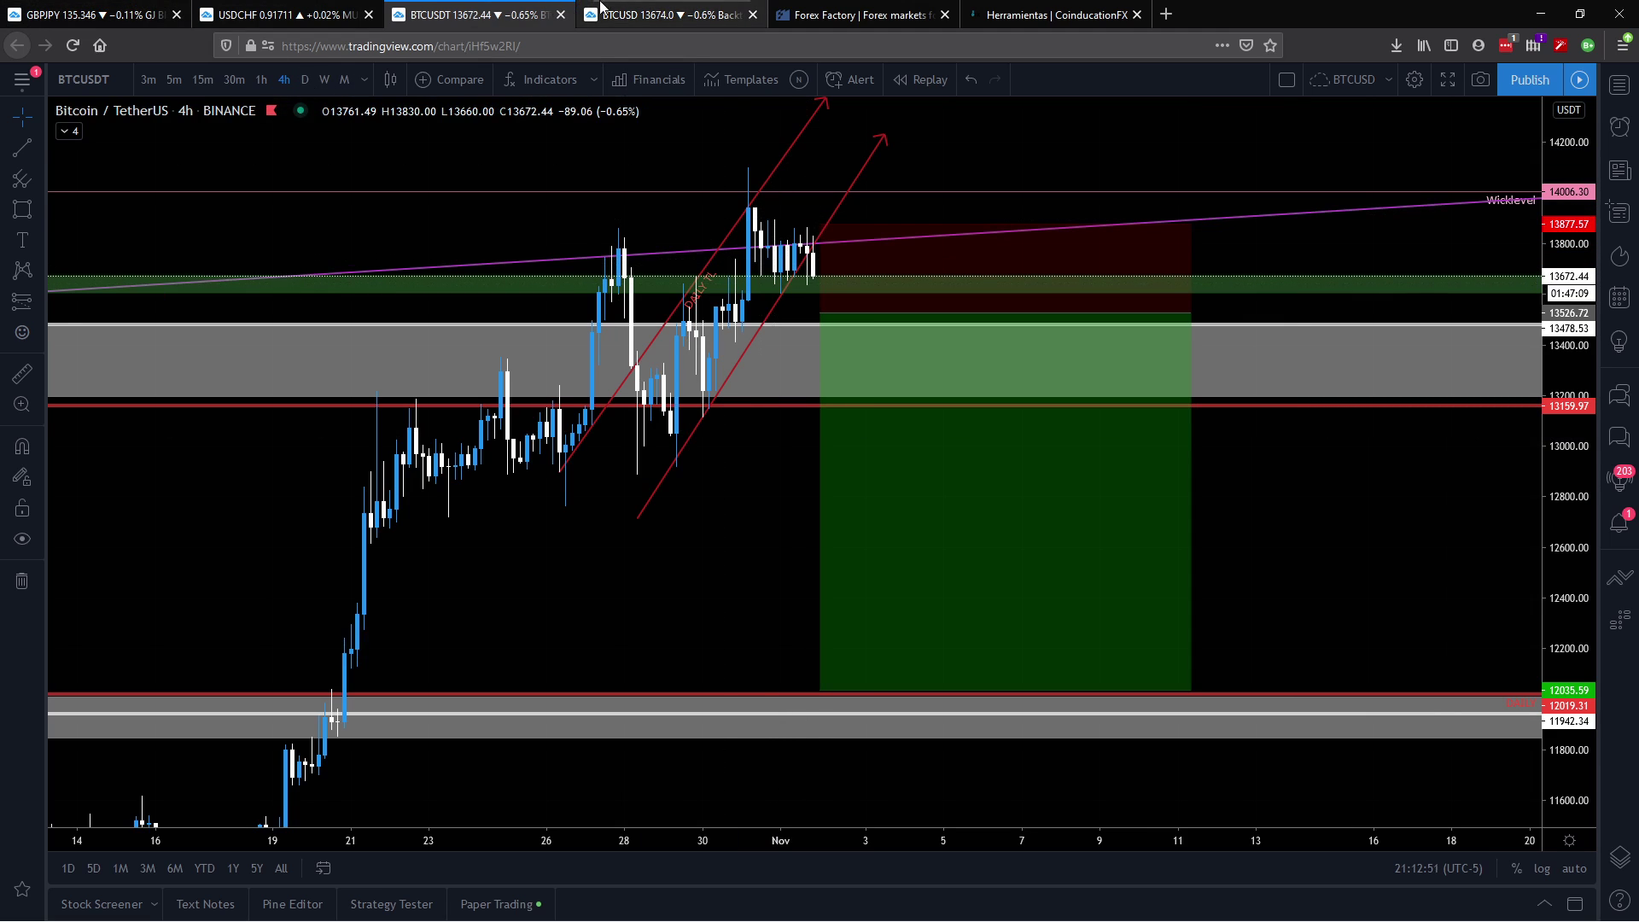
# Step: Check the BTCUSD tab, then return to BTCUSDT and move the short up to enter near 13776
pyautogui.click(656, 11)
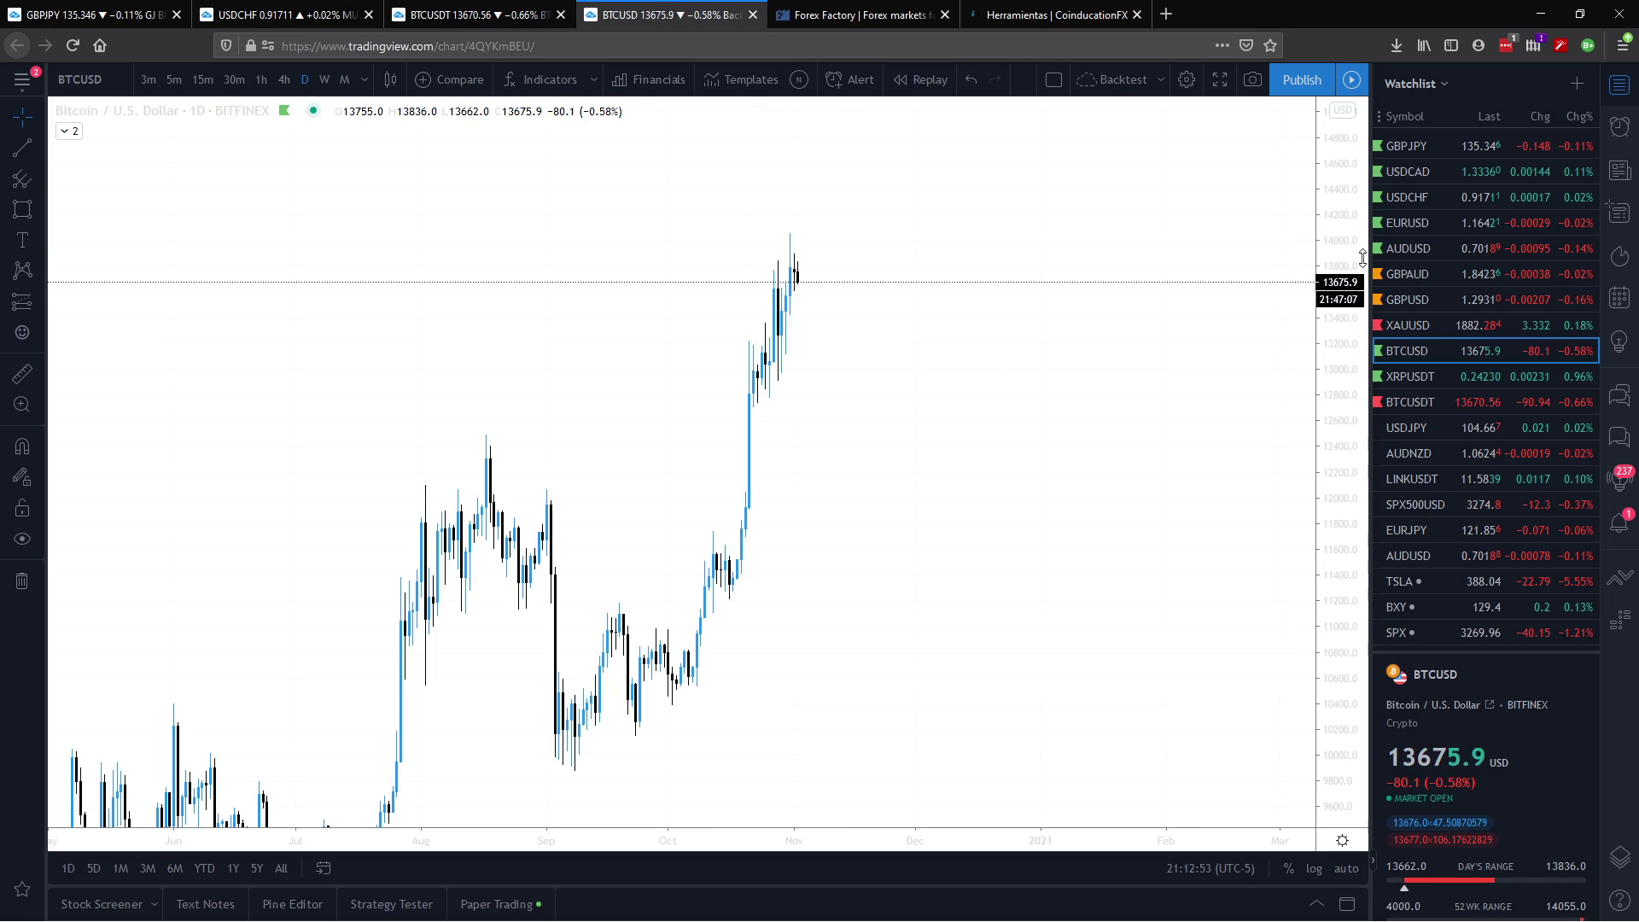
pyautogui.click(455, 7)
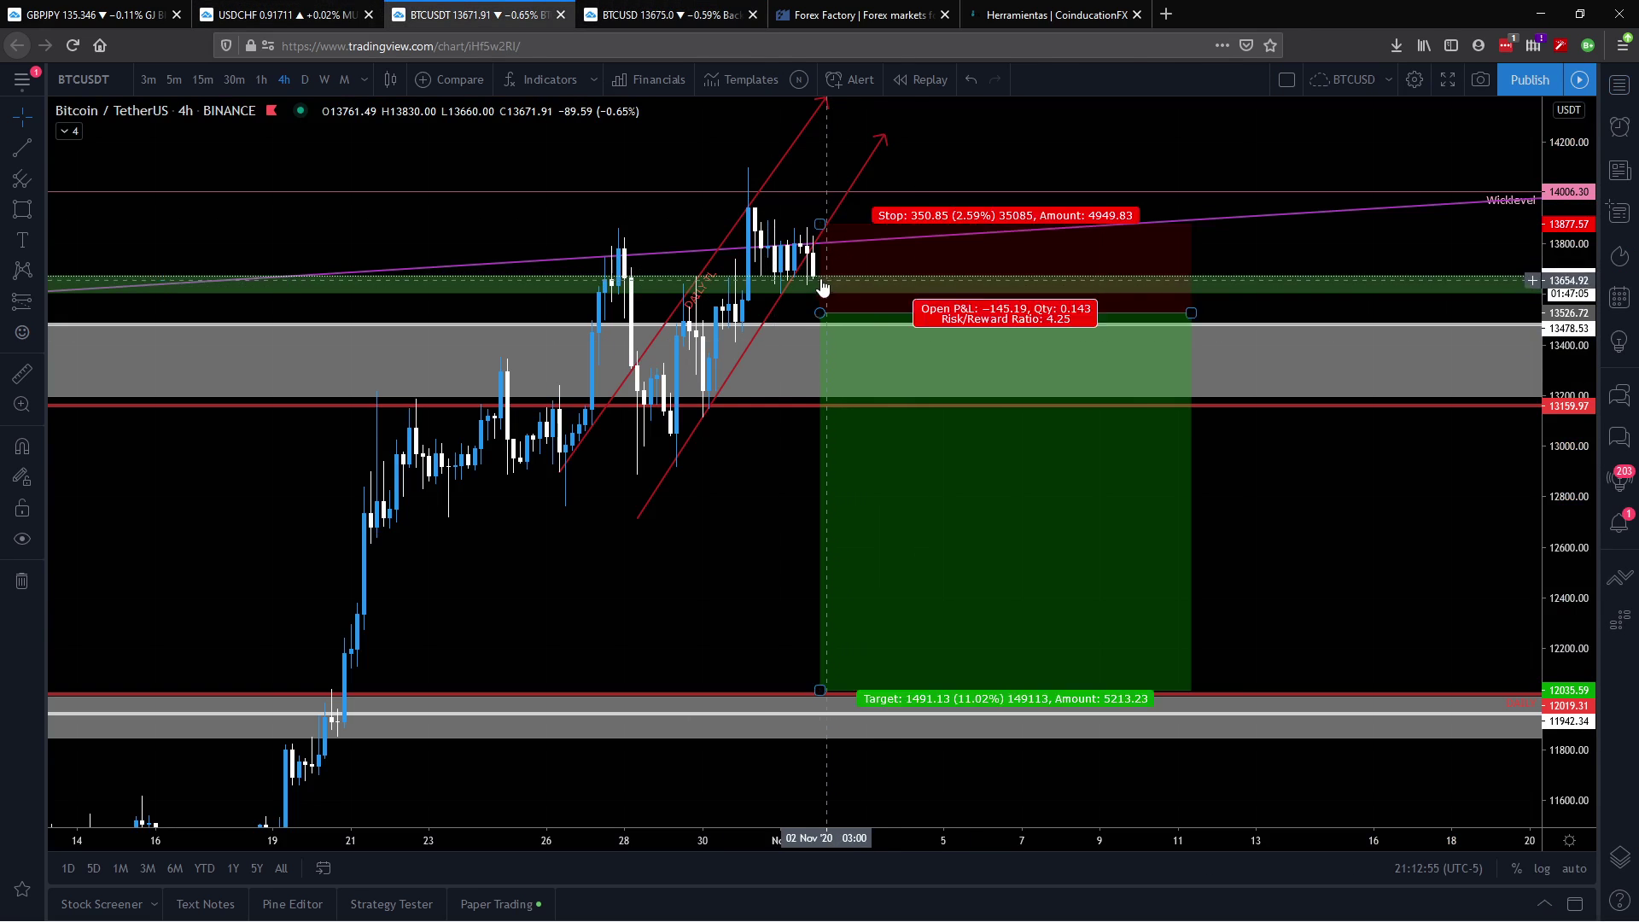
pyautogui.moveTo(893, 356); pyautogui.dragTo(880, 271)
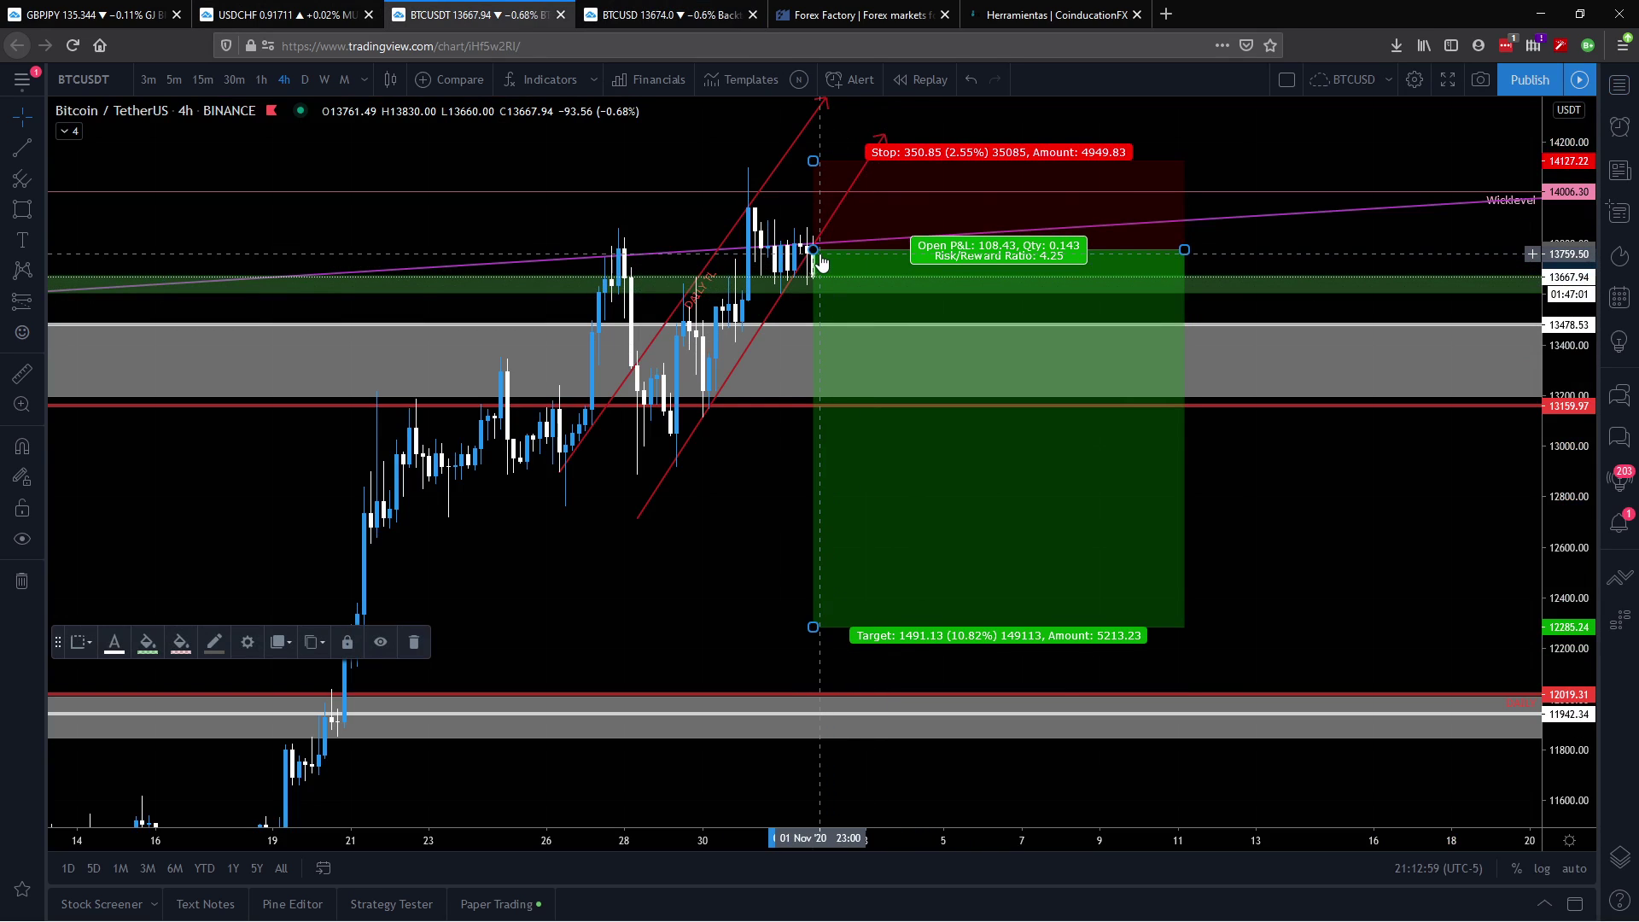
pyautogui.moveTo(837, 274)
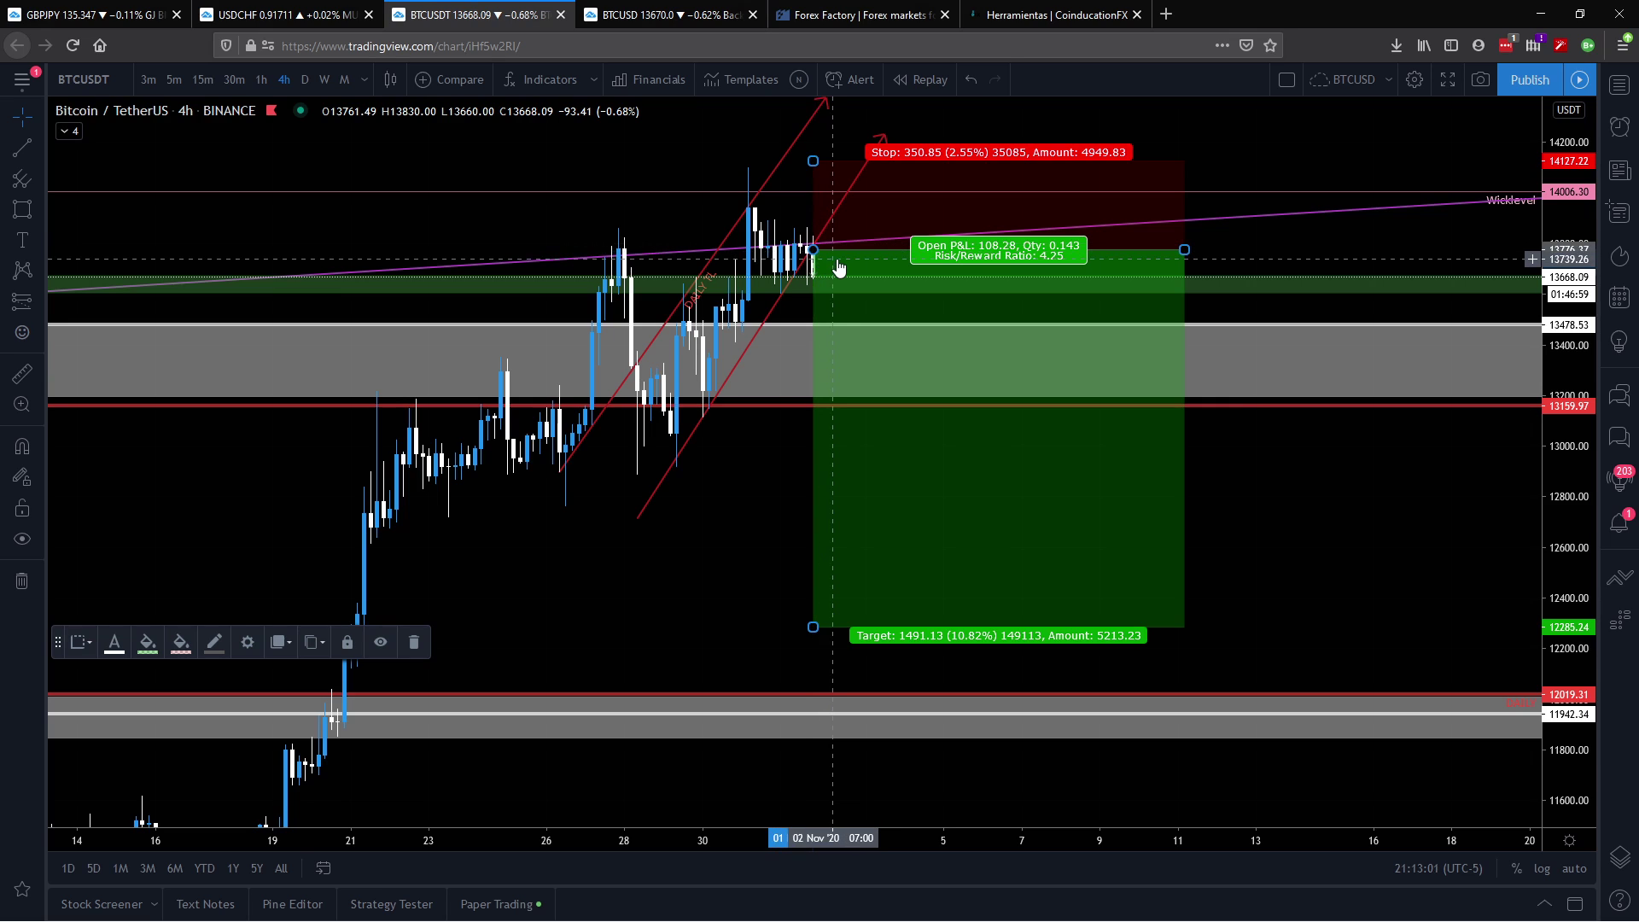
pyautogui.moveTo(836, 267); pyautogui.dragTo(839, 259)
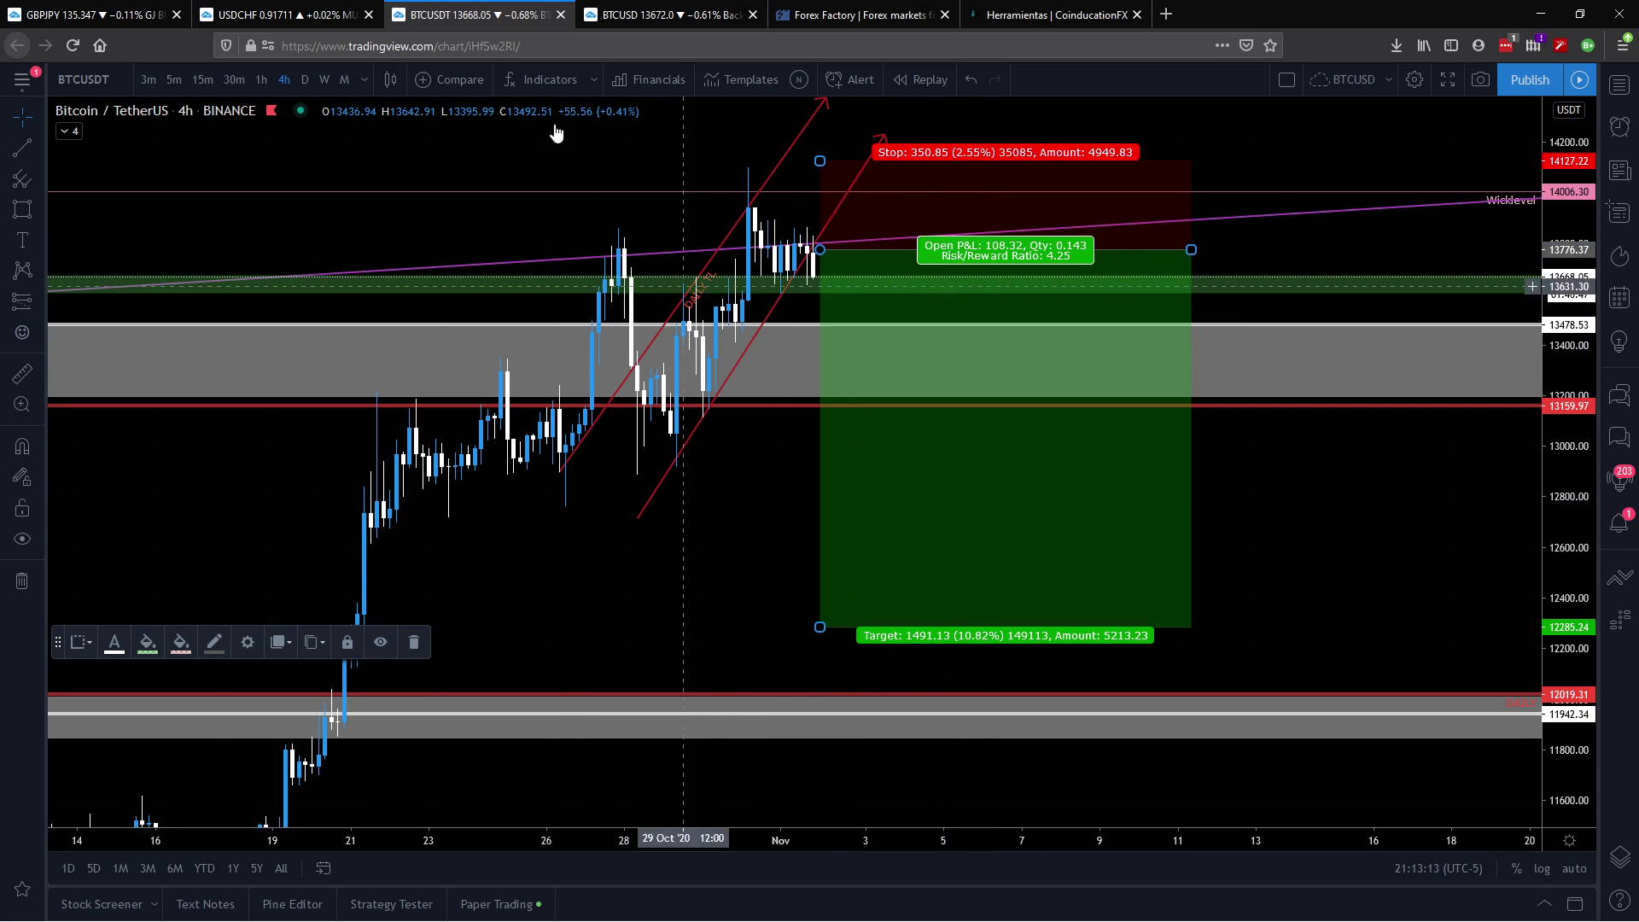
# Step: Show BTCUSD on weekly candles rescaled to history since 2017, then return to BTCUSDT
pyautogui.click(660, 7)
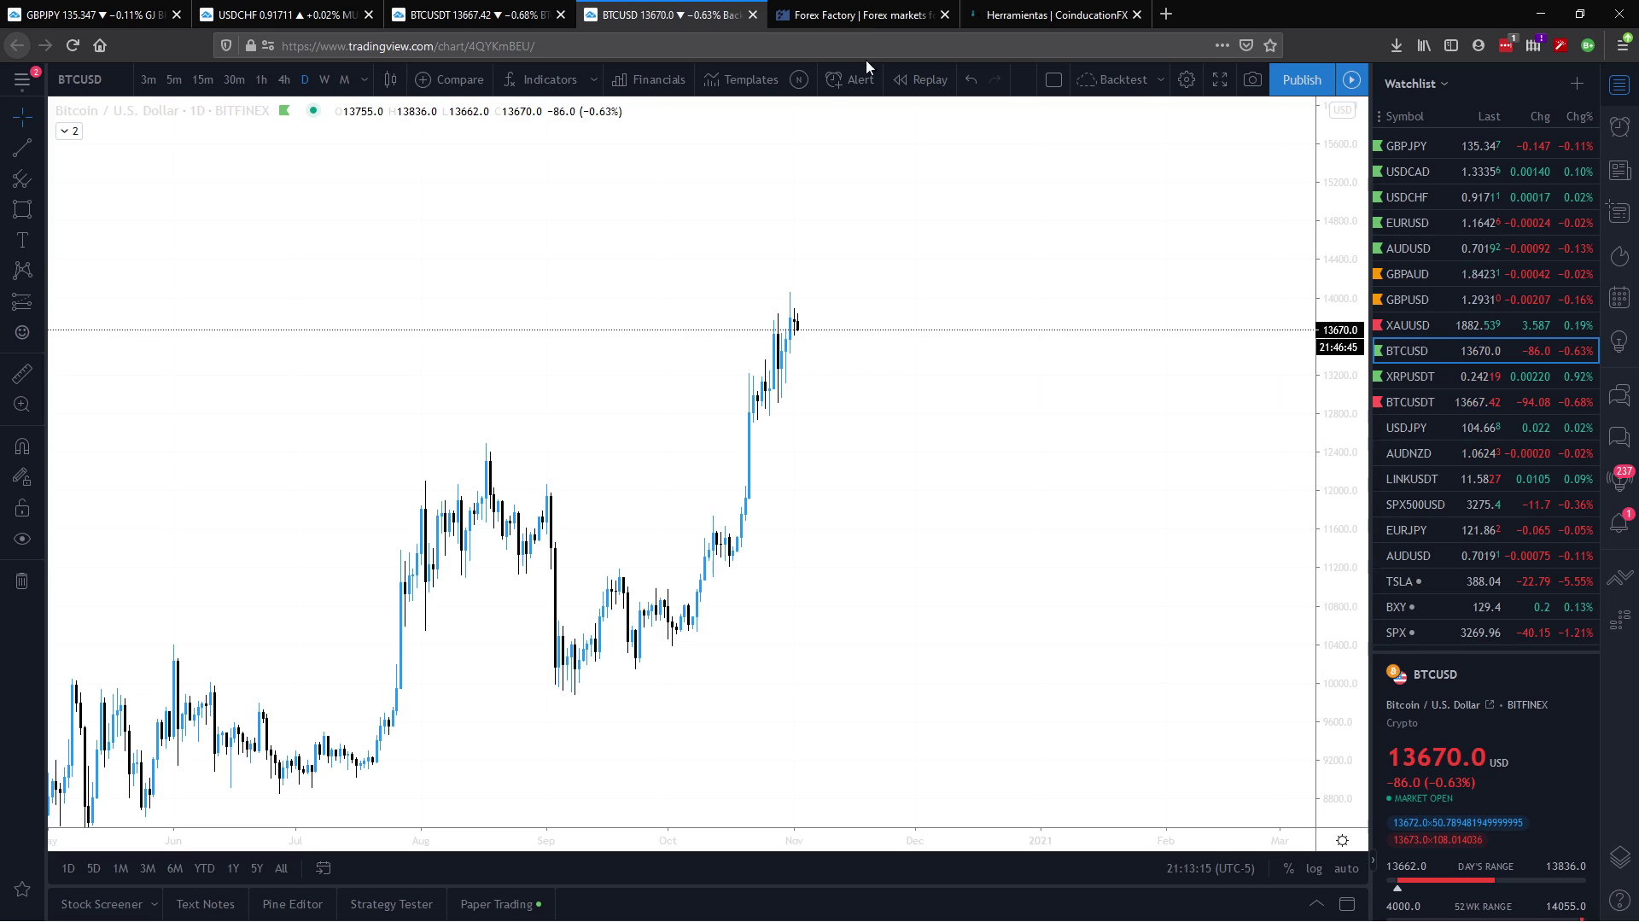
pyautogui.click(324, 79)
pyautogui.moveTo(1339, 128); pyautogui.dragTo(1340, 461)
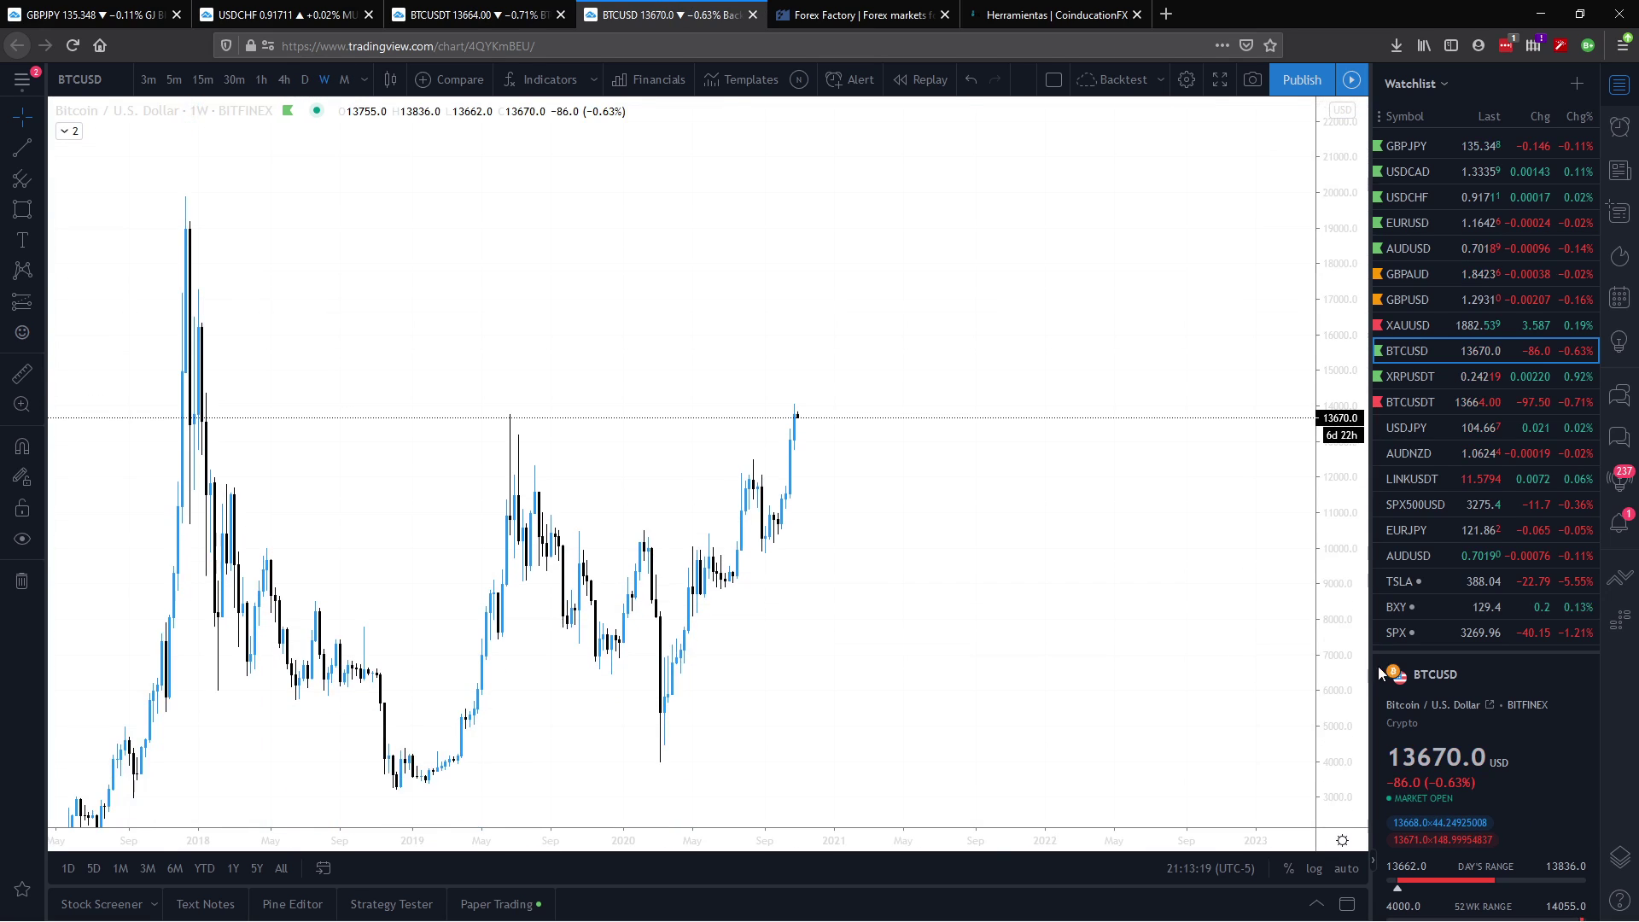
pyautogui.moveTo(863, 513); pyautogui.dragTo(1010, 428)
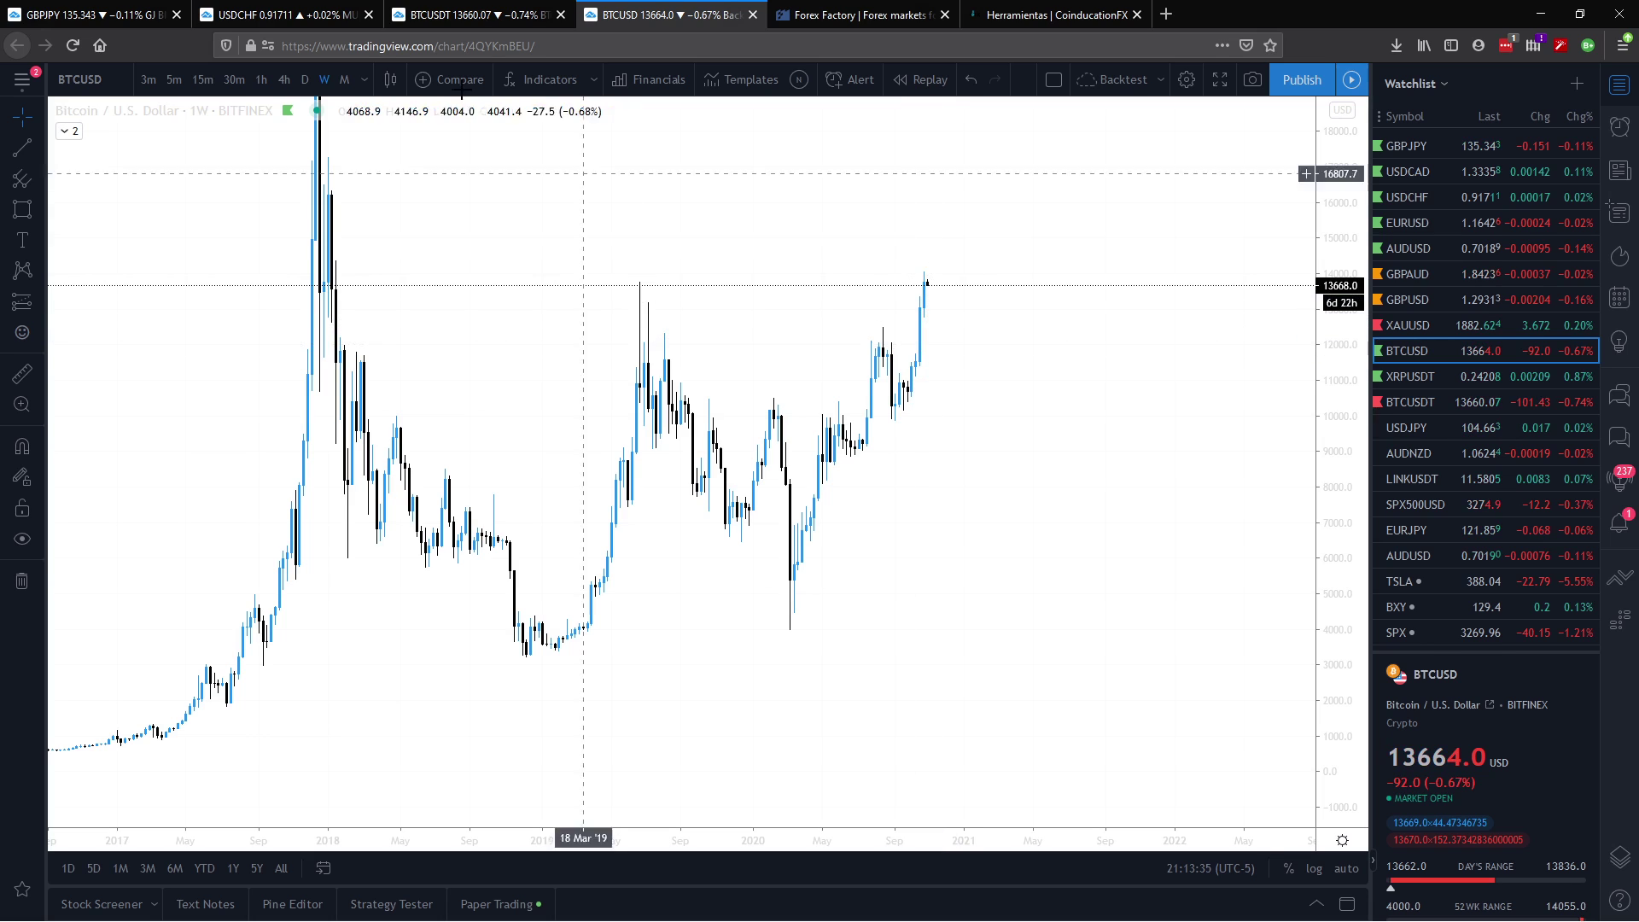
pyautogui.click(470, 15)
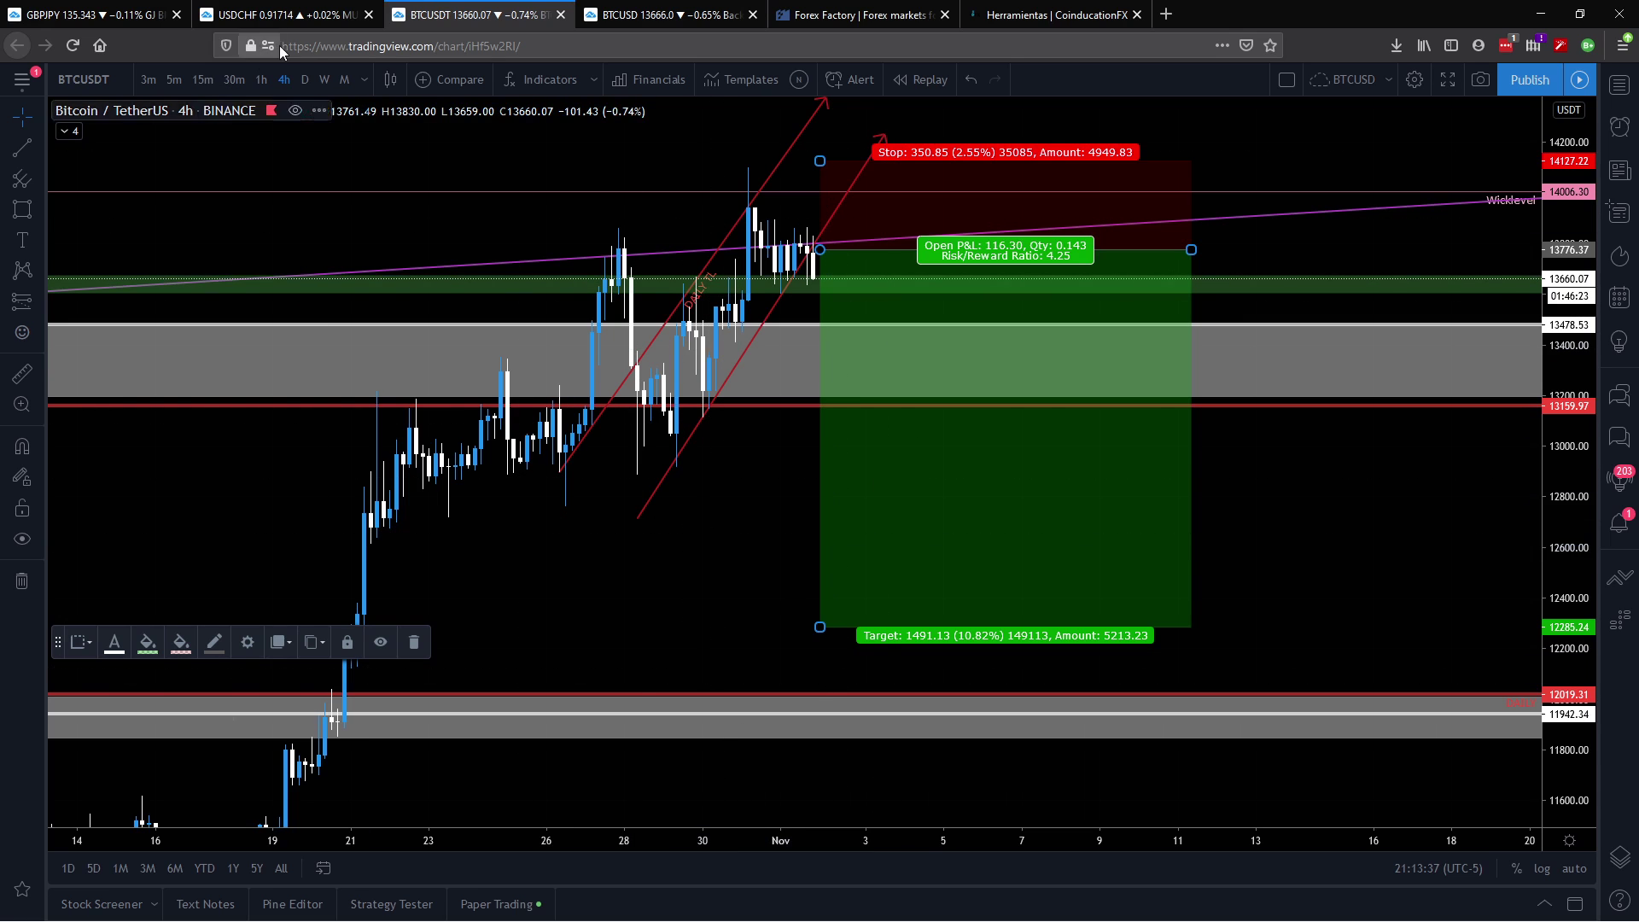
# Step: View BTCUSDT weekly across 2017–2020 and raise the horizontal line near 11942 slightly
pyautogui.click(305, 80)
pyautogui.click(324, 80)
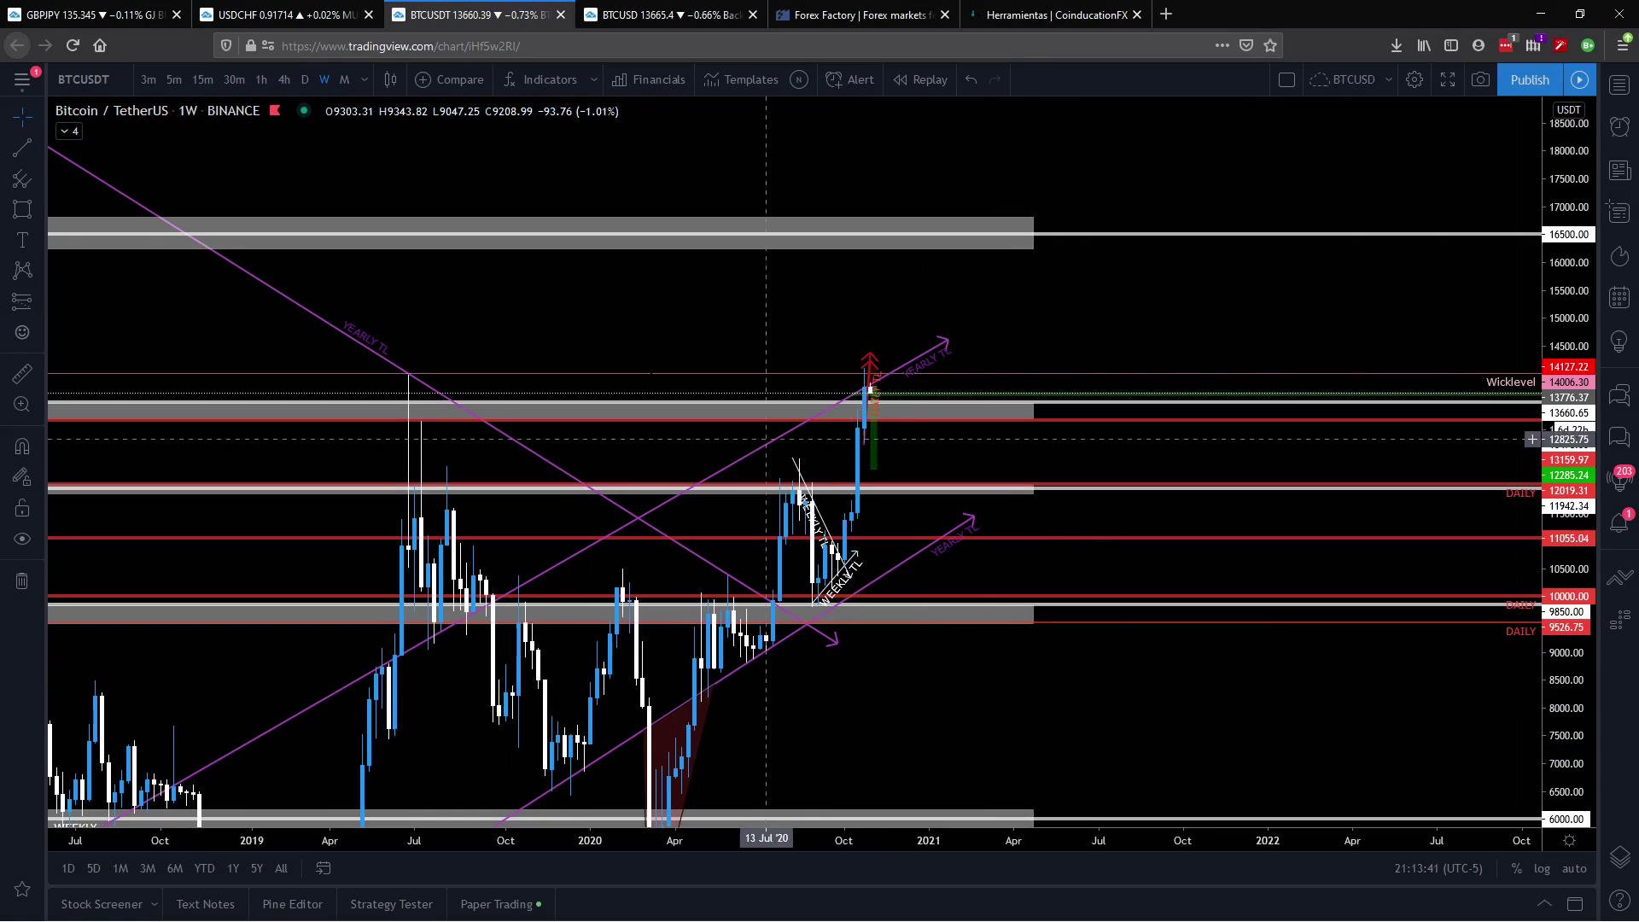
pyautogui.moveTo(129, 479)
pyautogui.mouseDown()
pyautogui.moveTo(653, 491)
pyautogui.moveTo(636, 485)
pyautogui.mouseUp()
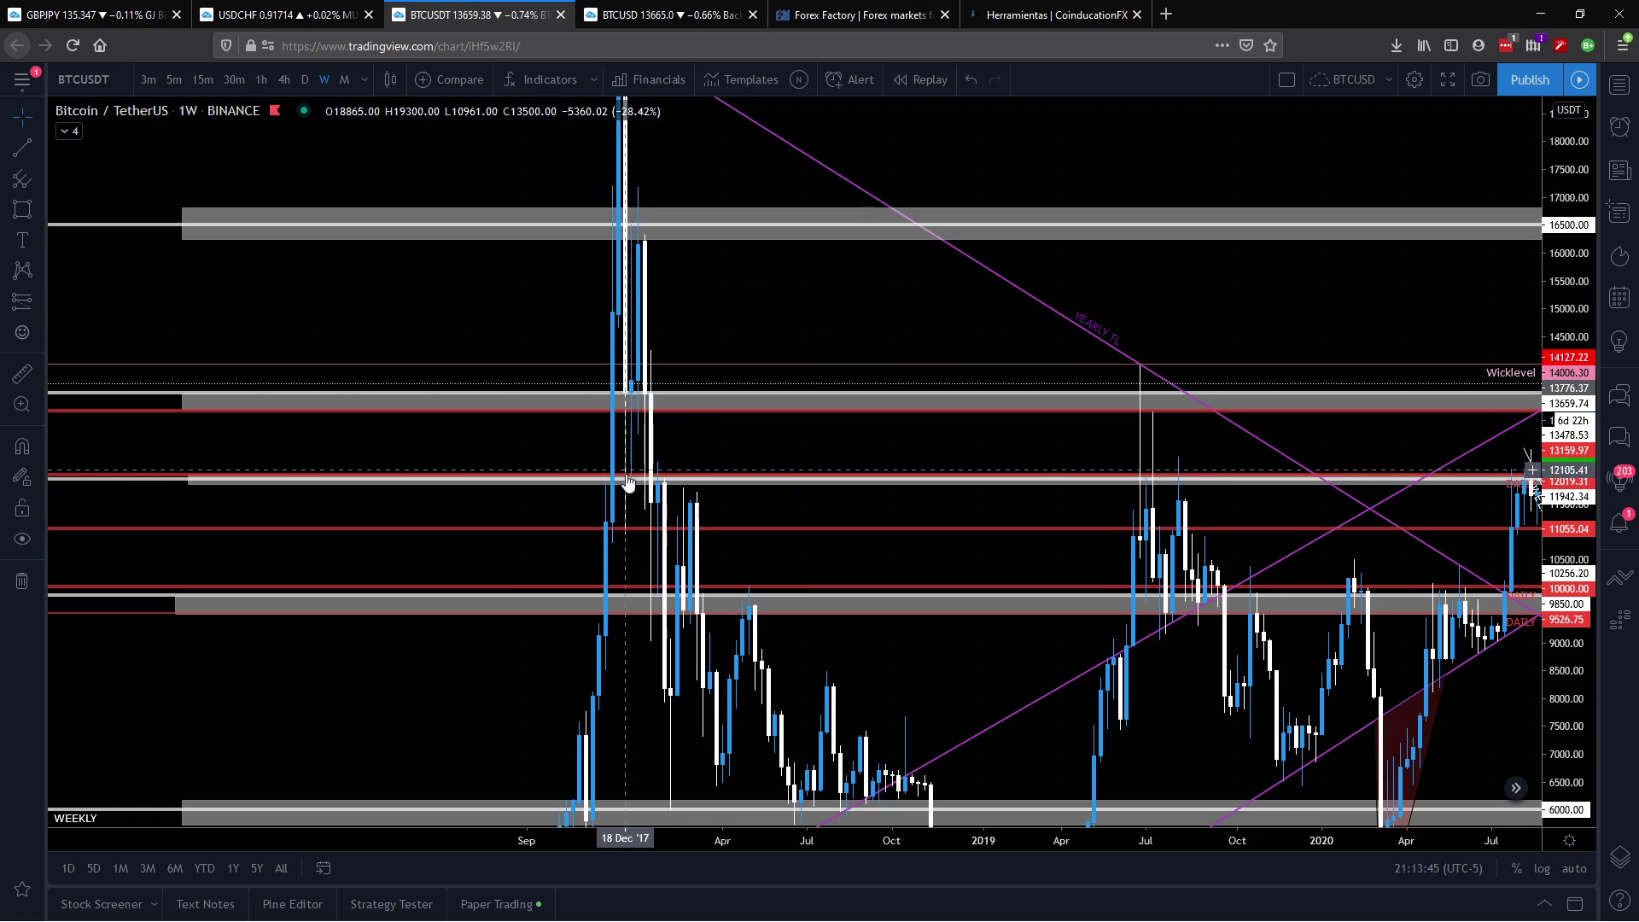
pyautogui.moveTo(945, 438); pyautogui.dragTo(413, 410)
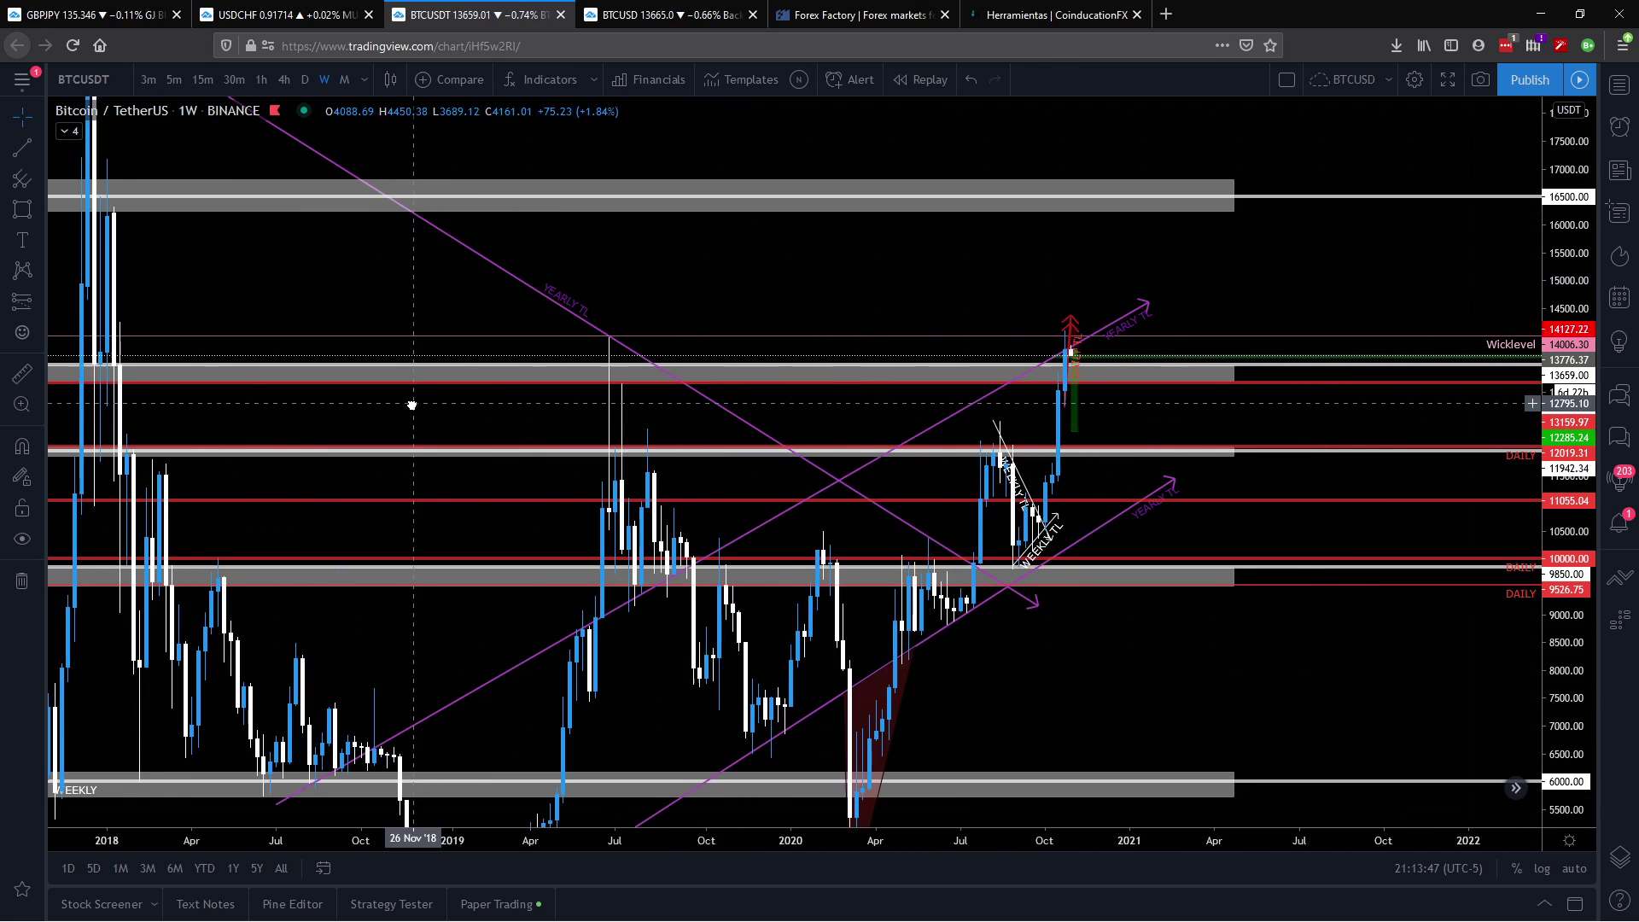
pyautogui.moveTo(646, 461); pyautogui.dragTo(625, 461)
pyautogui.click(624, 463)
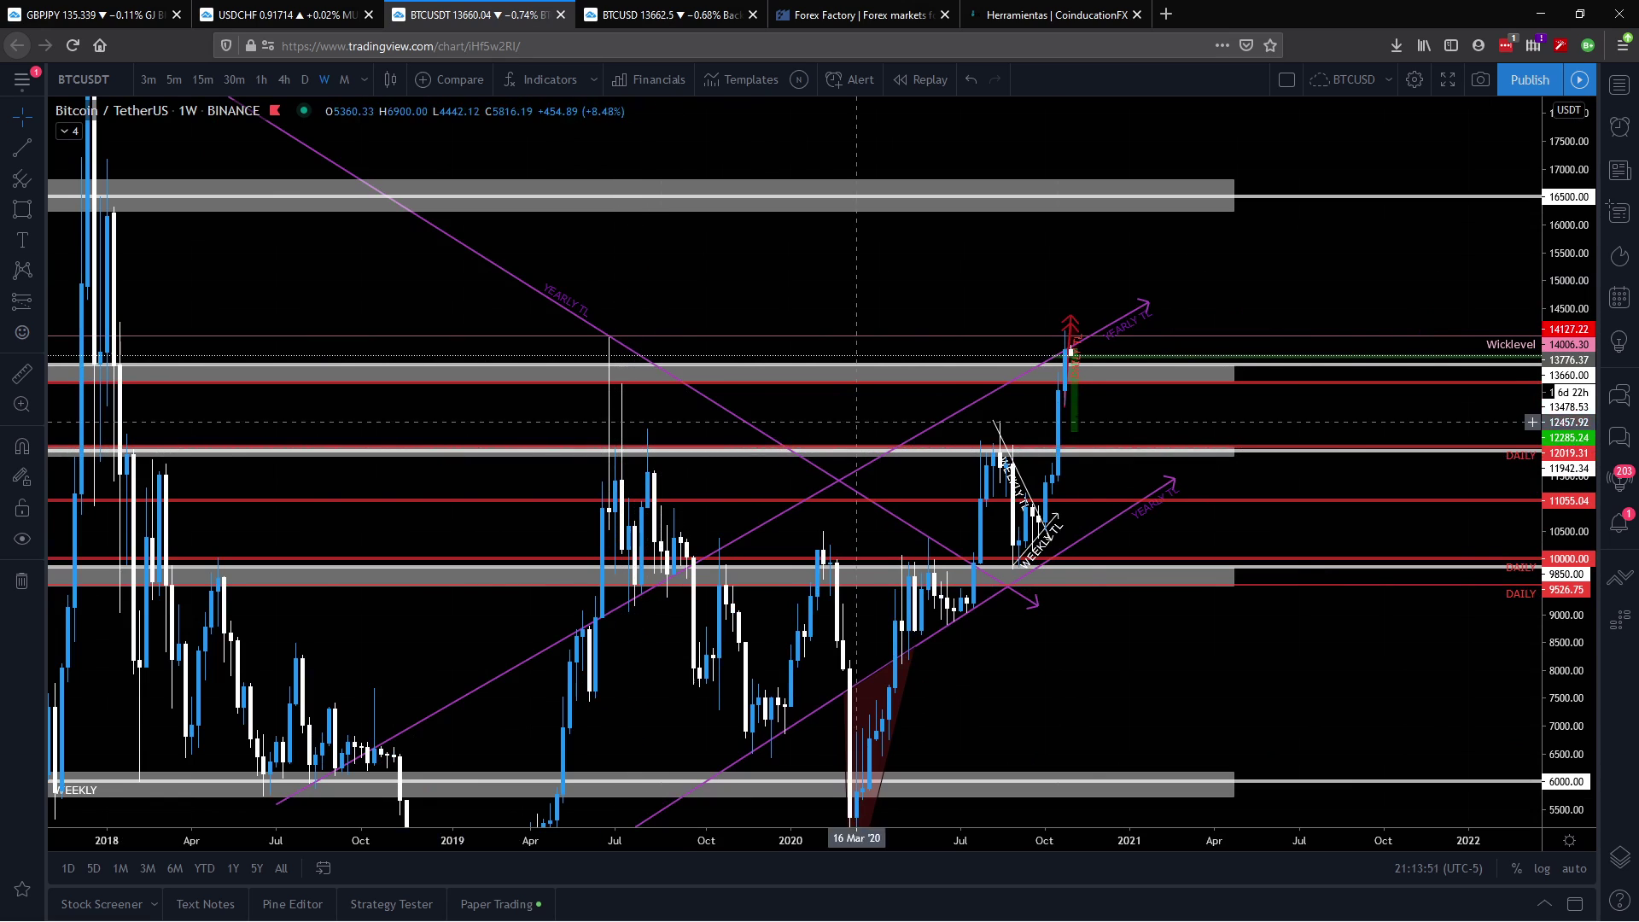
# Step: Inspect the position drawing and a level line, then switch to the GBPJPY 30-minute chart
pyautogui.click(1085, 356)
pyautogui.click(1098, 494)
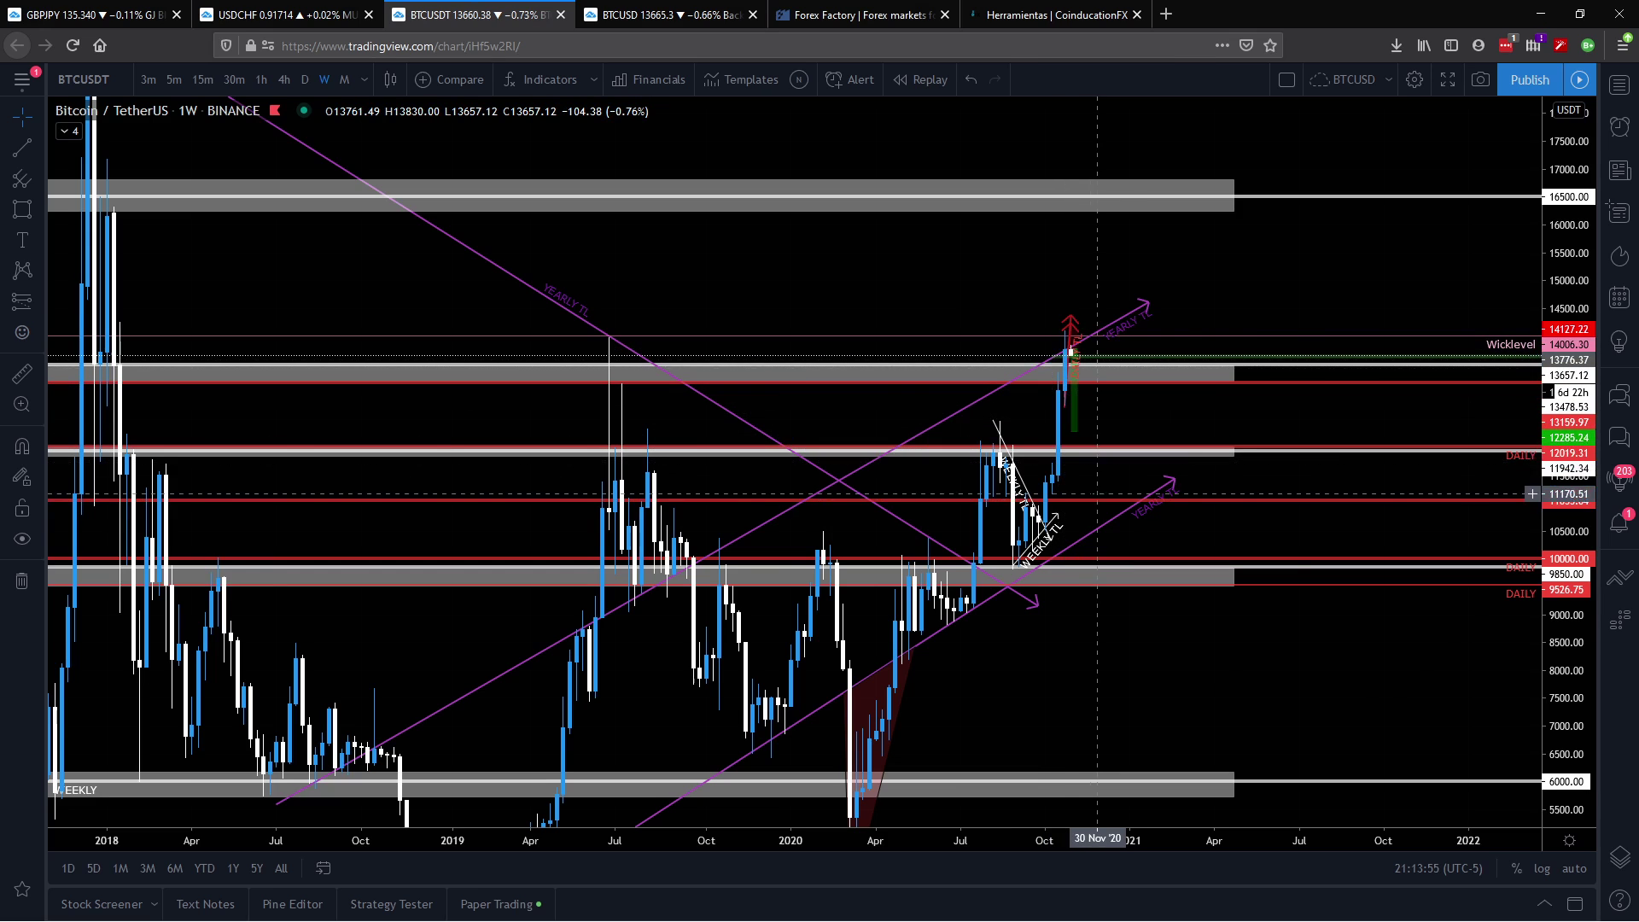
pyautogui.click(1075, 353)
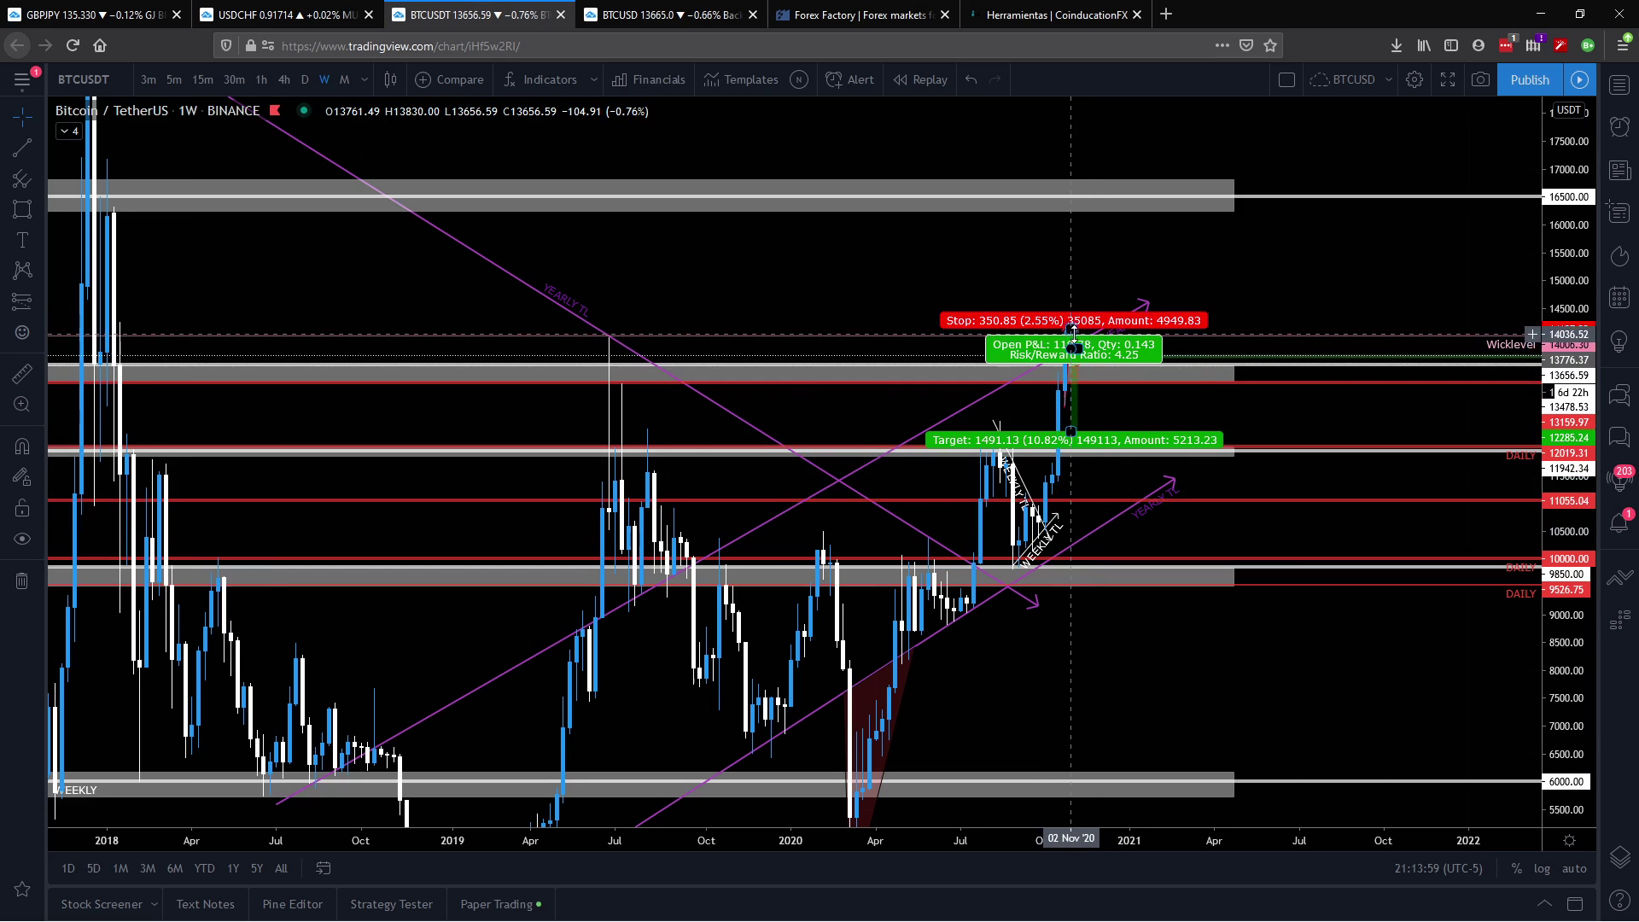
pyautogui.click(1075, 453)
pyautogui.click(1078, 462)
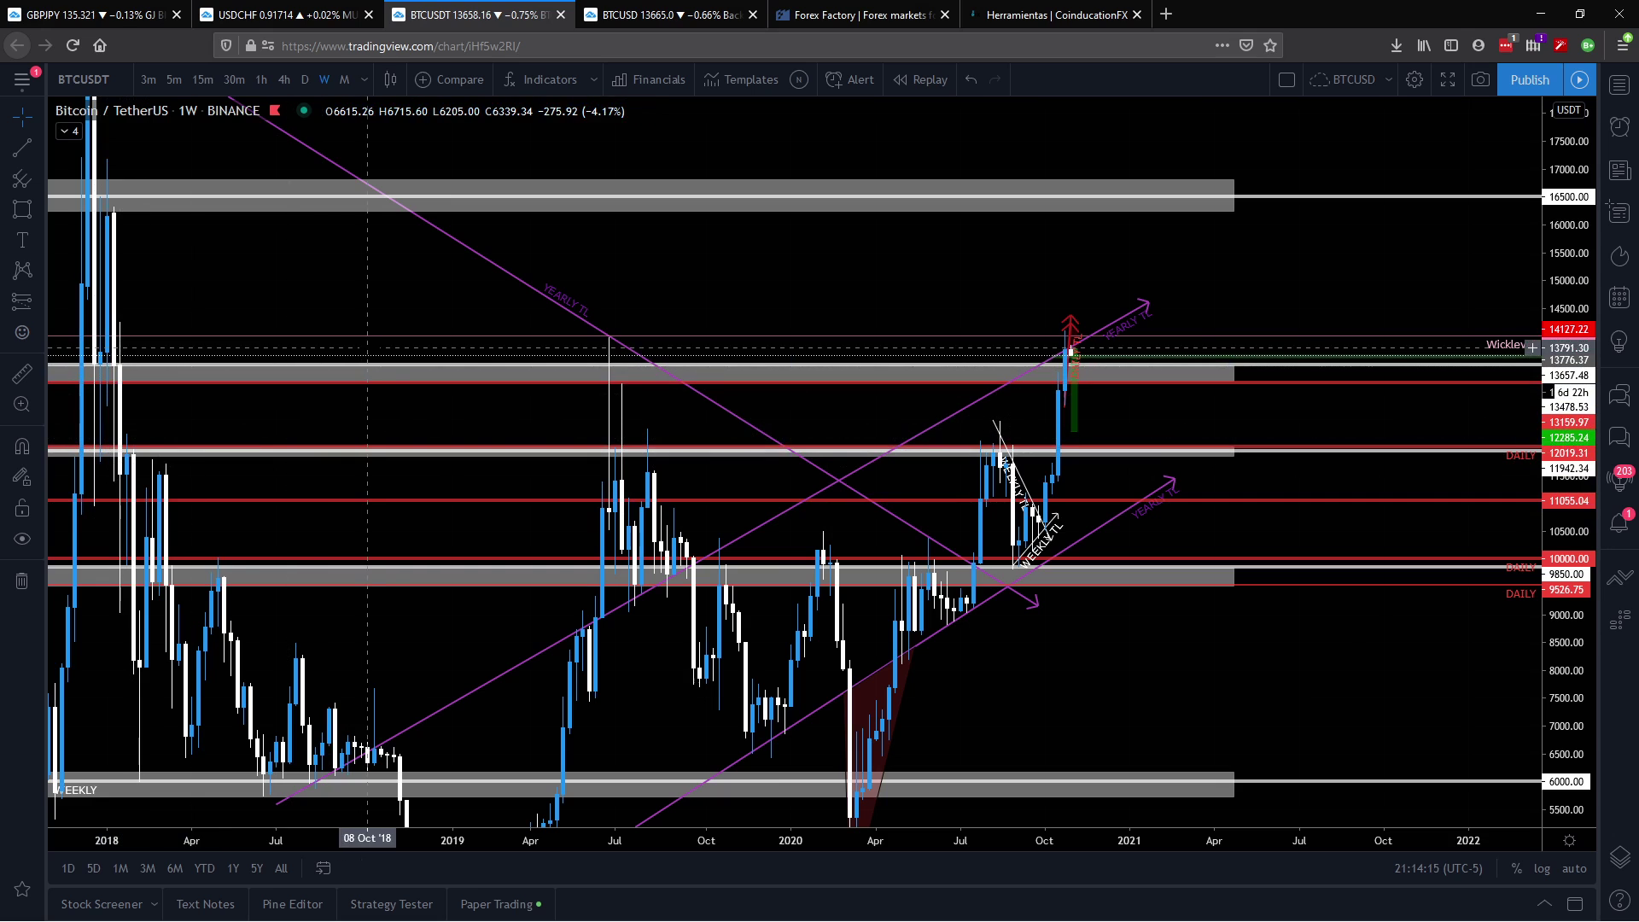
pyautogui.click(132, 8)
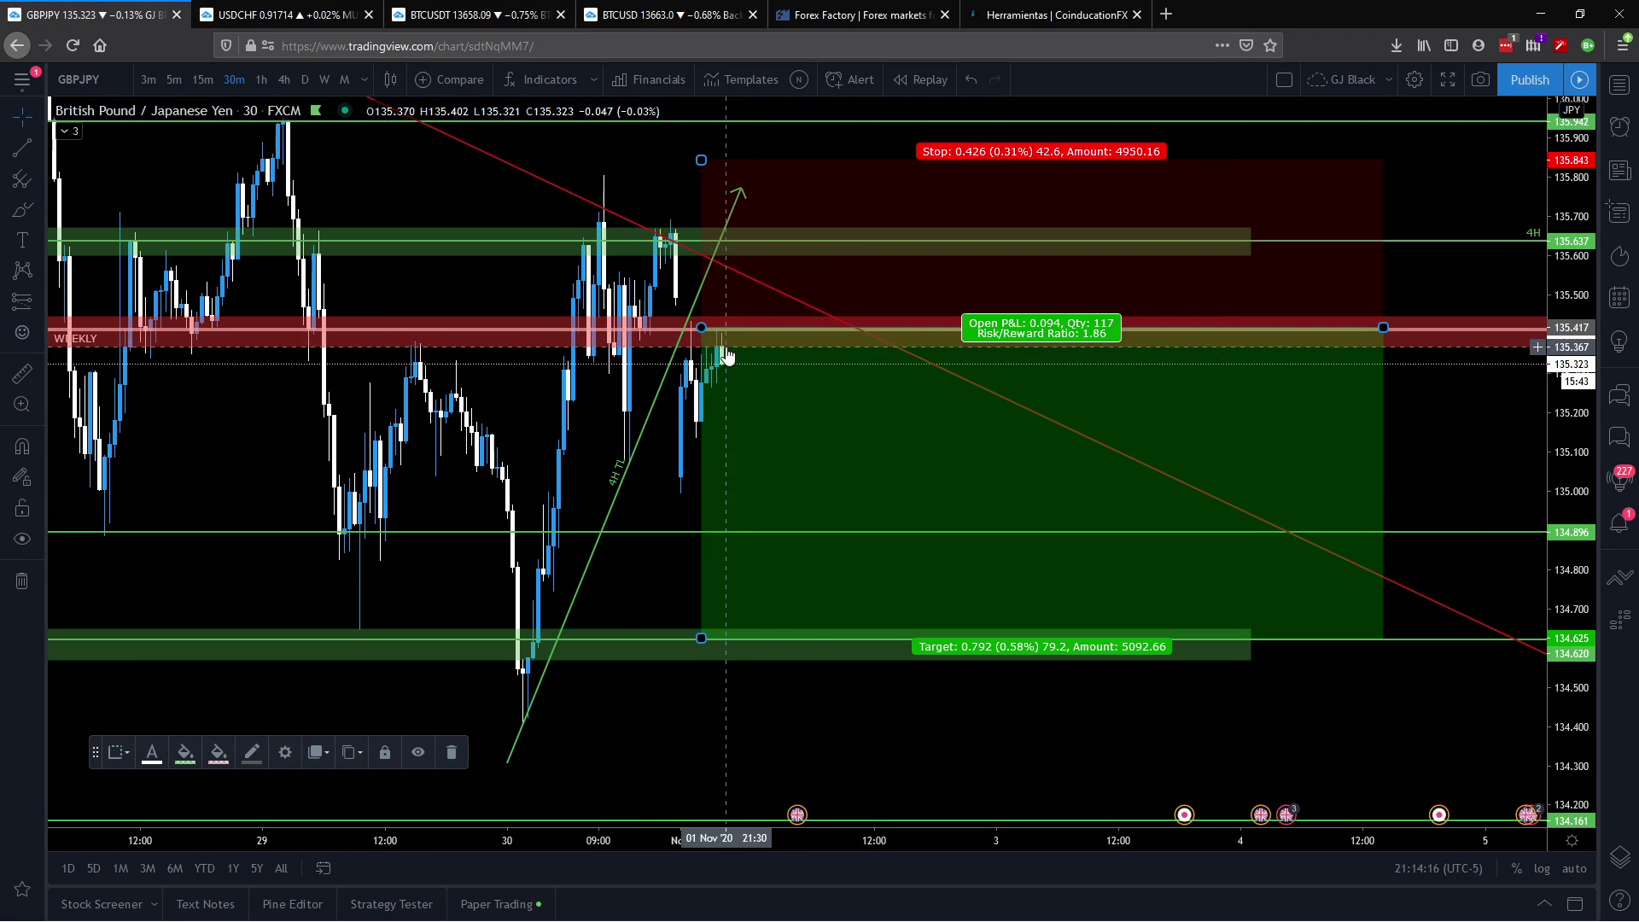
# Step: Nudge the GBPJPY short position slightly left, then switch to the weekly BTCUSD chart with Ctrl+4
pyautogui.click(666, 14)
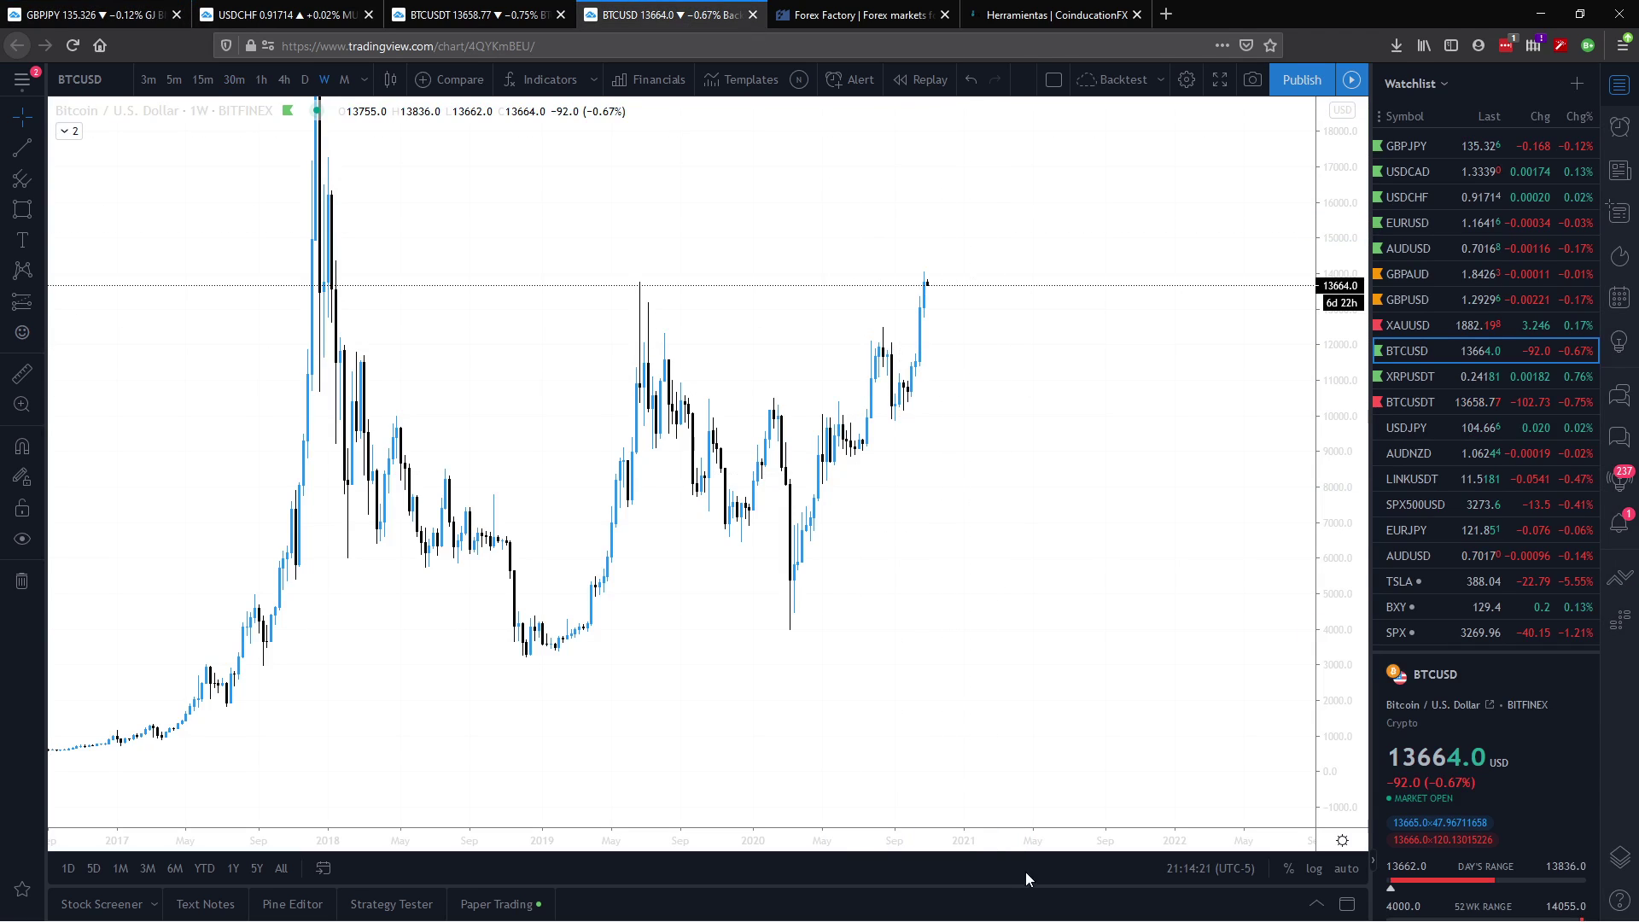
pyautogui.click(103, 15)
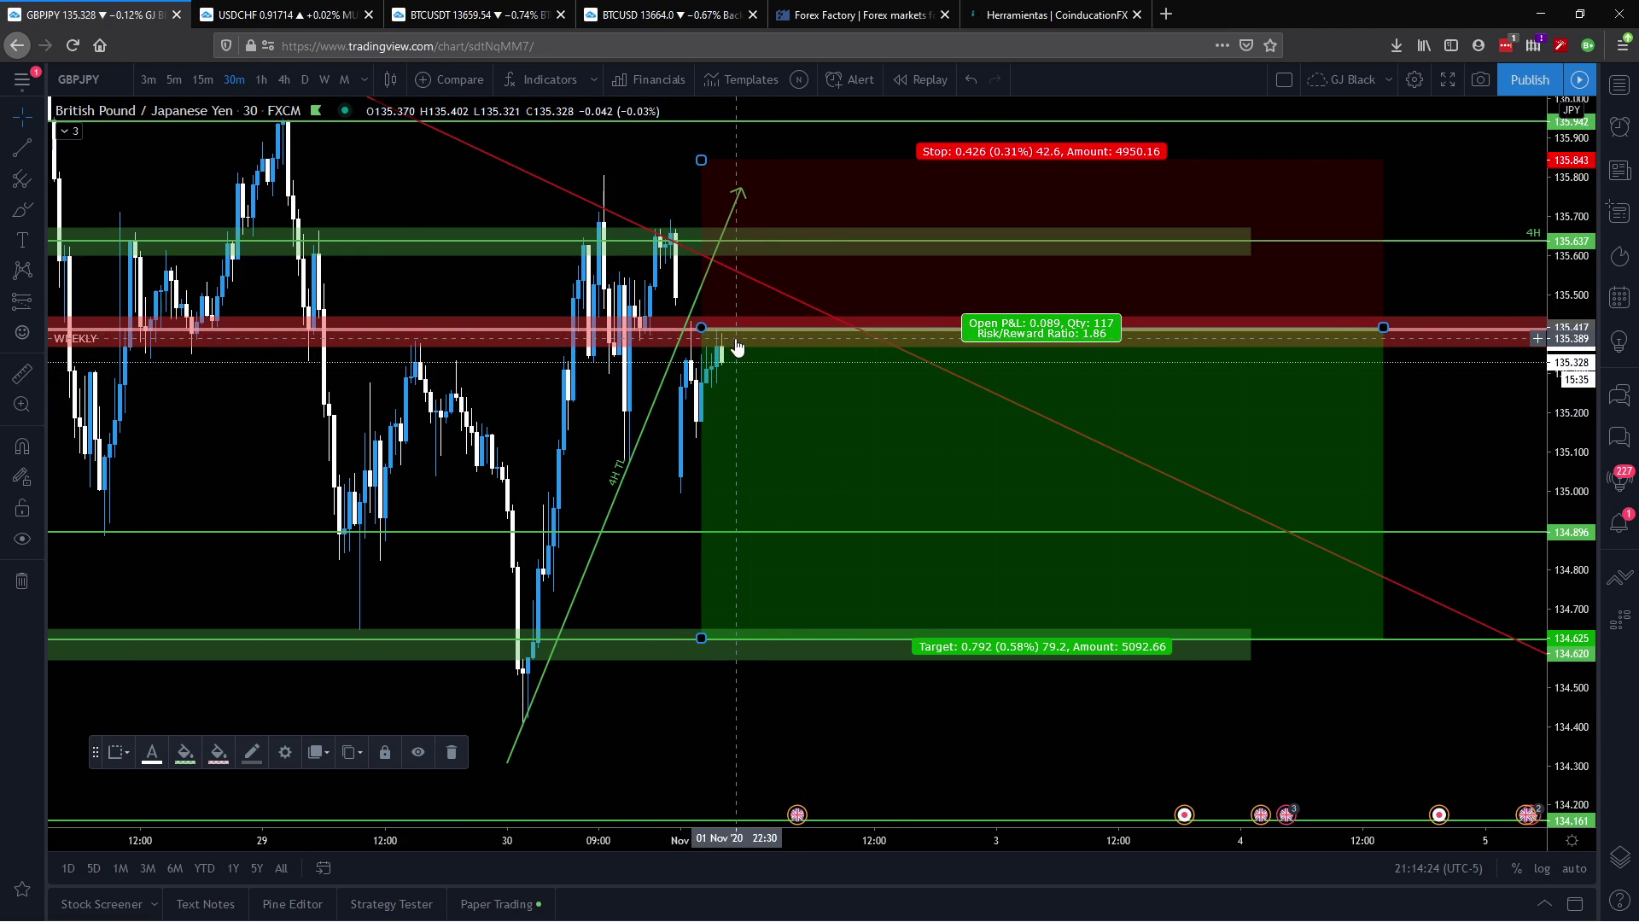
pyautogui.moveTo(737, 345); pyautogui.dragTo(729, 343)
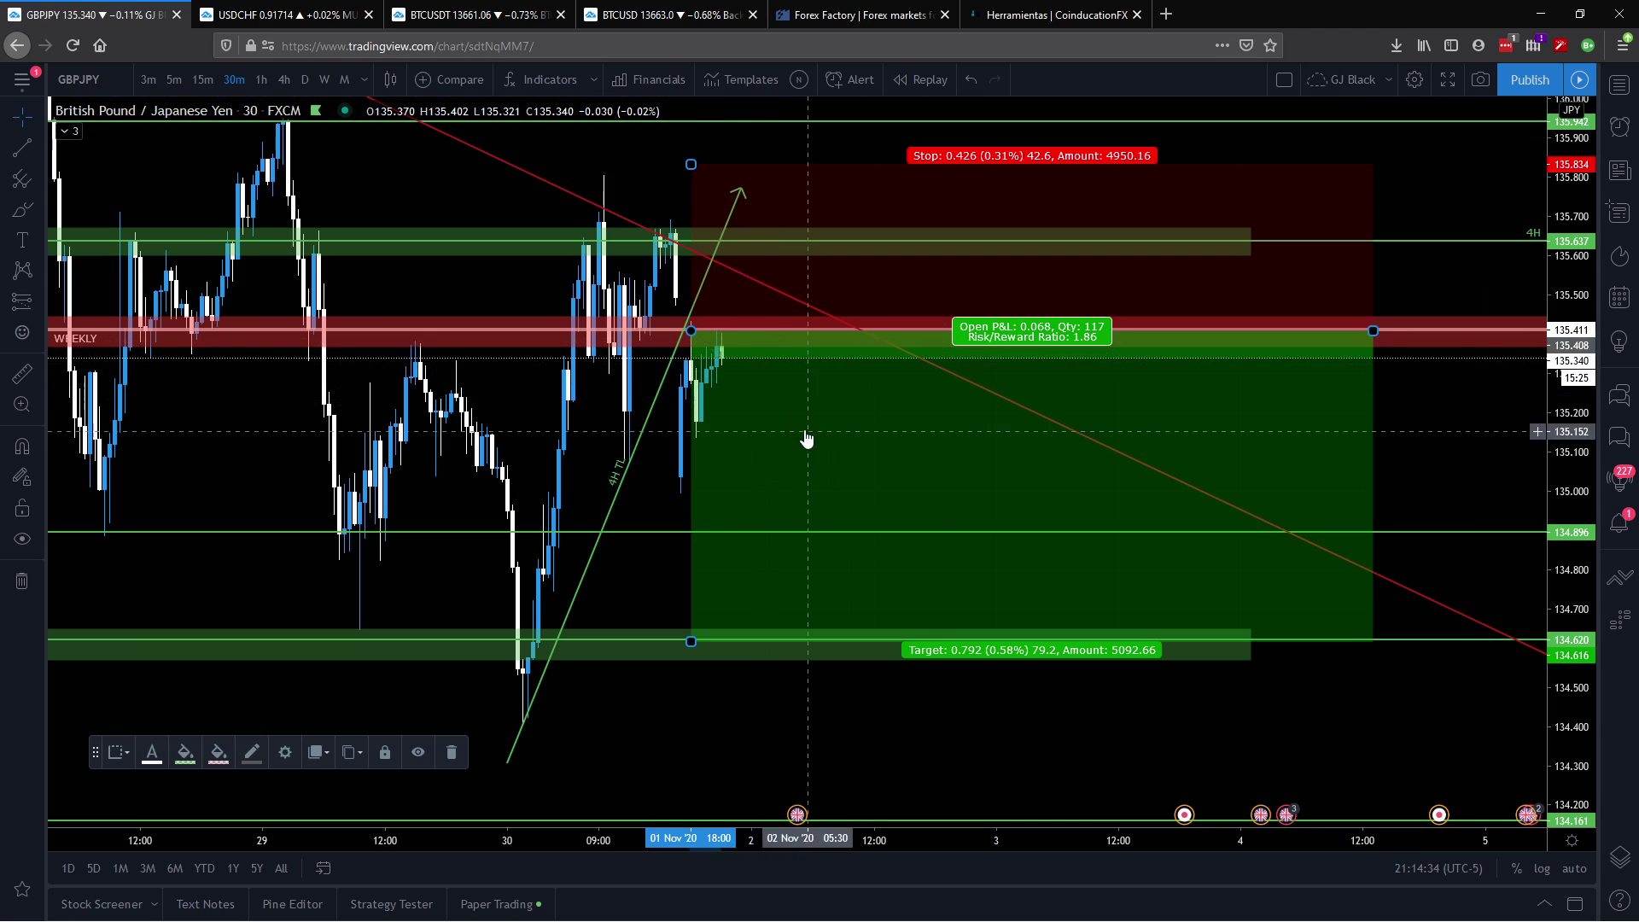
pyautogui.hotkey('ctrl', '4')
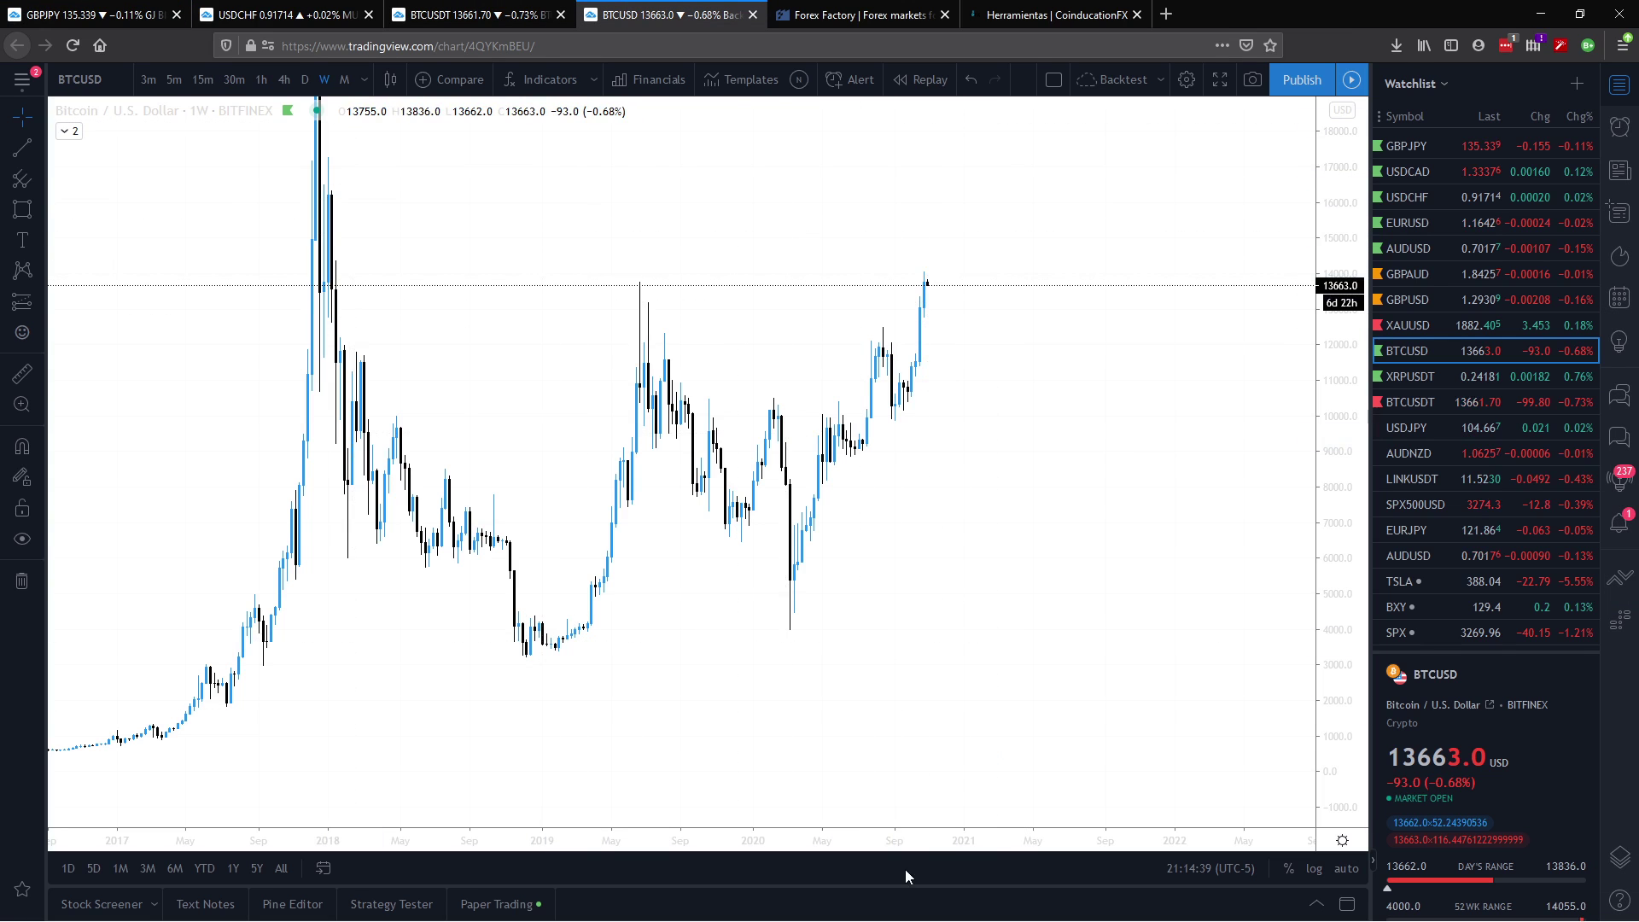
# Step: Hide the watchlist and draw a grey zone band around 12000–12400 on the weekly chart
pyautogui.scroll(1, 755, 690)
pyautogui.scroll(2, 755, 689)
pyautogui.moveTo(755, 690); pyautogui.dragTo(1112, 487)
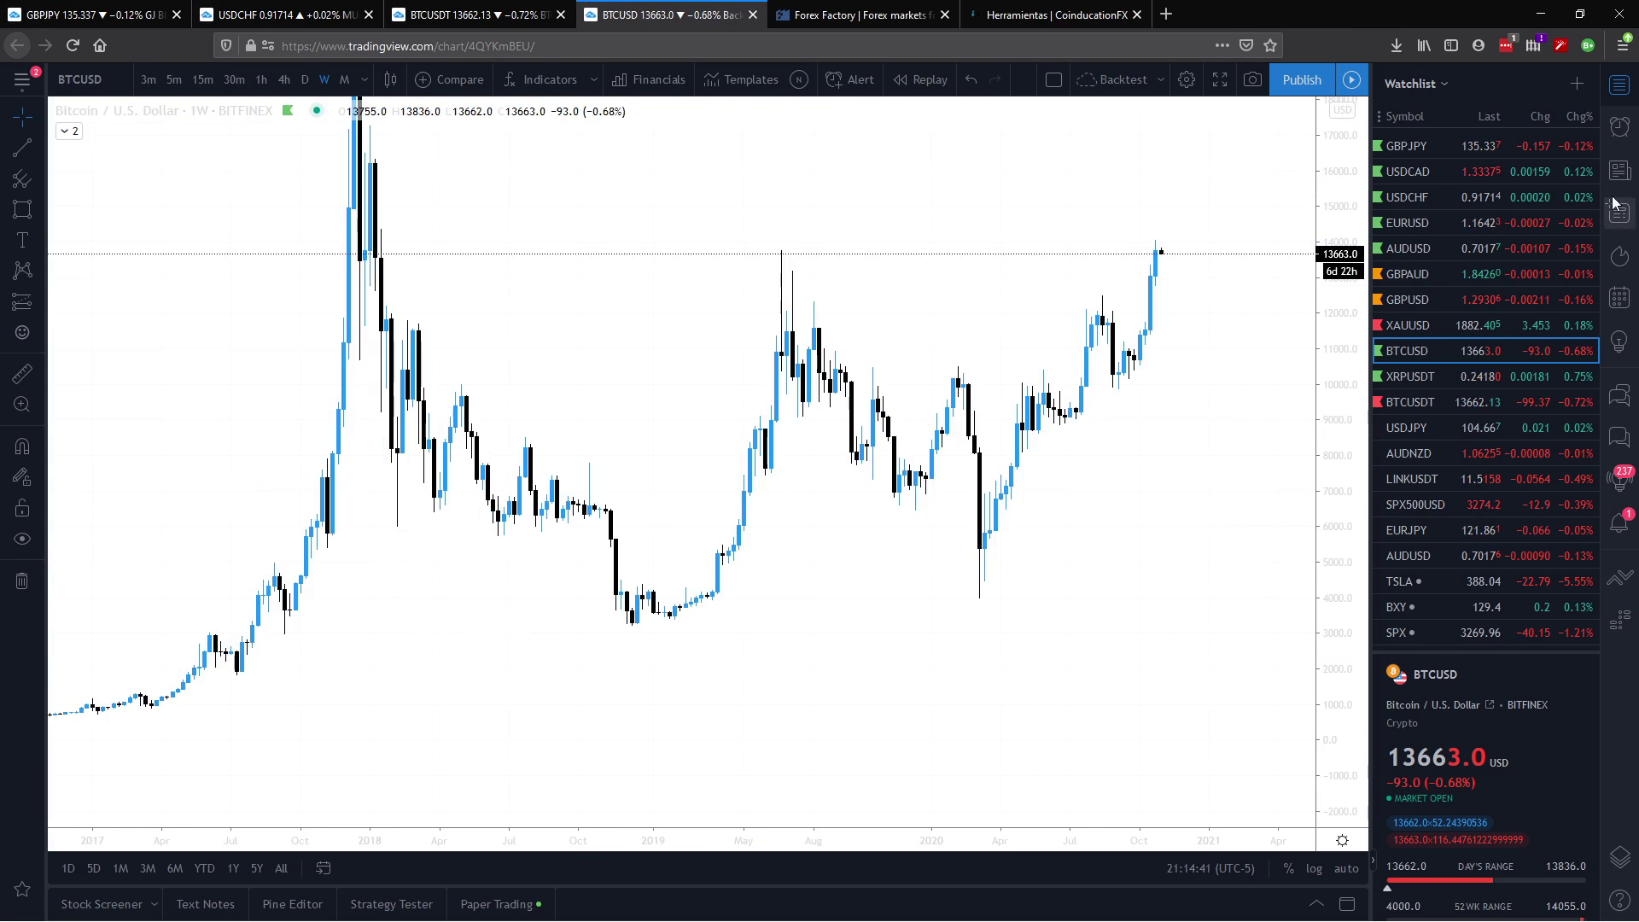
pyautogui.click(1620, 85)
pyautogui.moveTo(1268, 231); pyautogui.dragTo(939, 374)
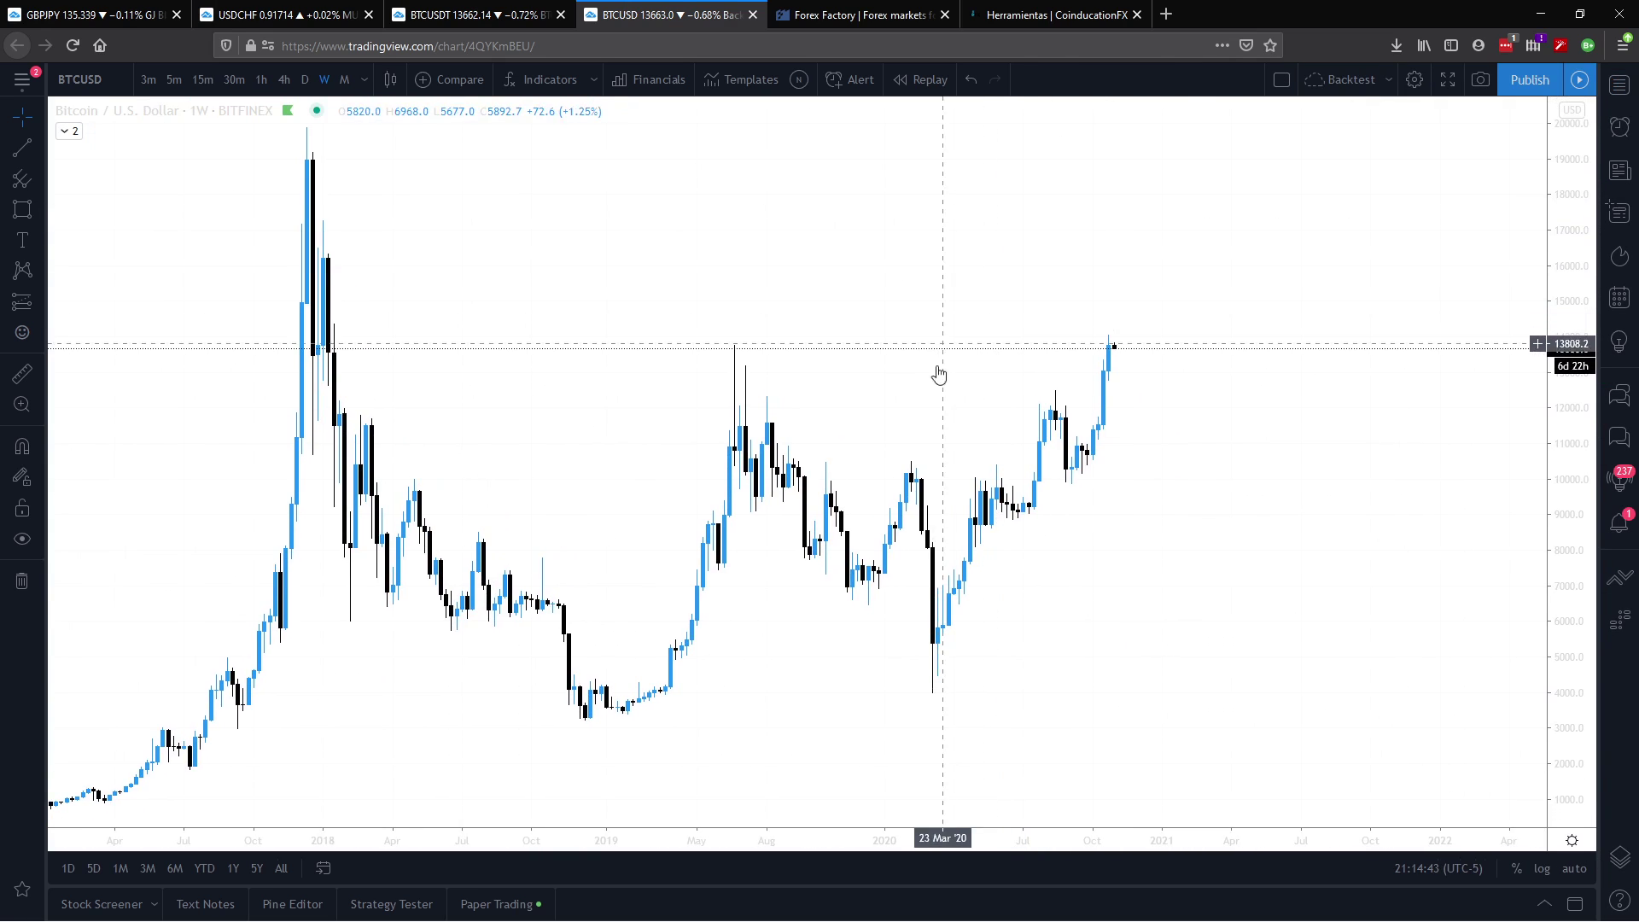
pyautogui.moveTo(740, 316); pyautogui.dragTo(666, 322)
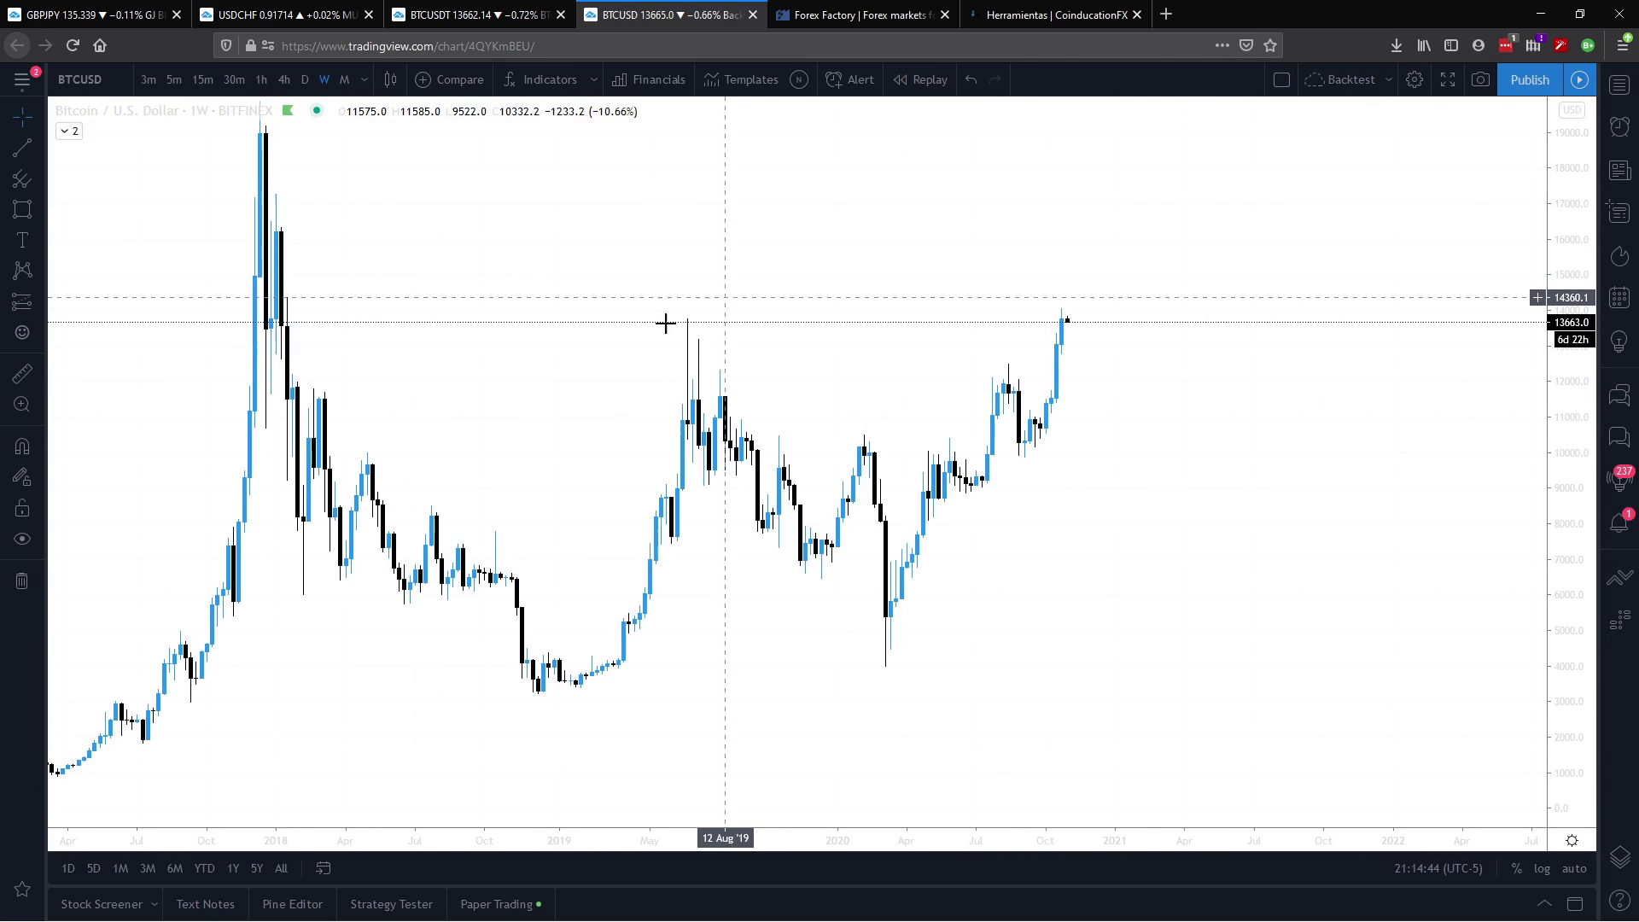
pyautogui.click(23, 209)
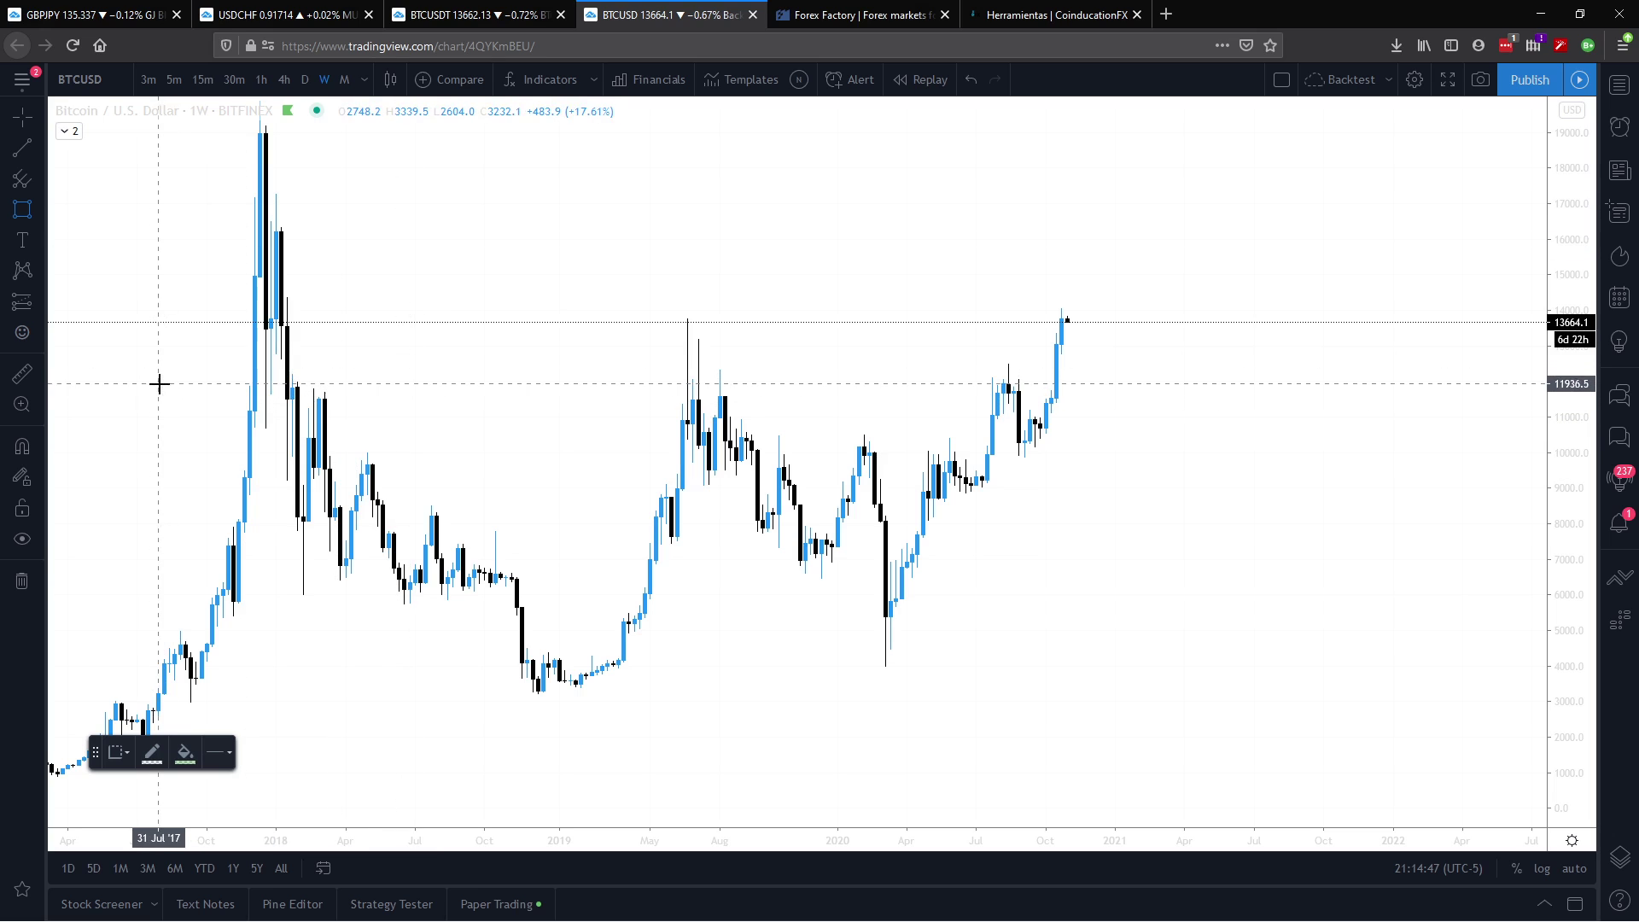
pyautogui.click(1239, 367)
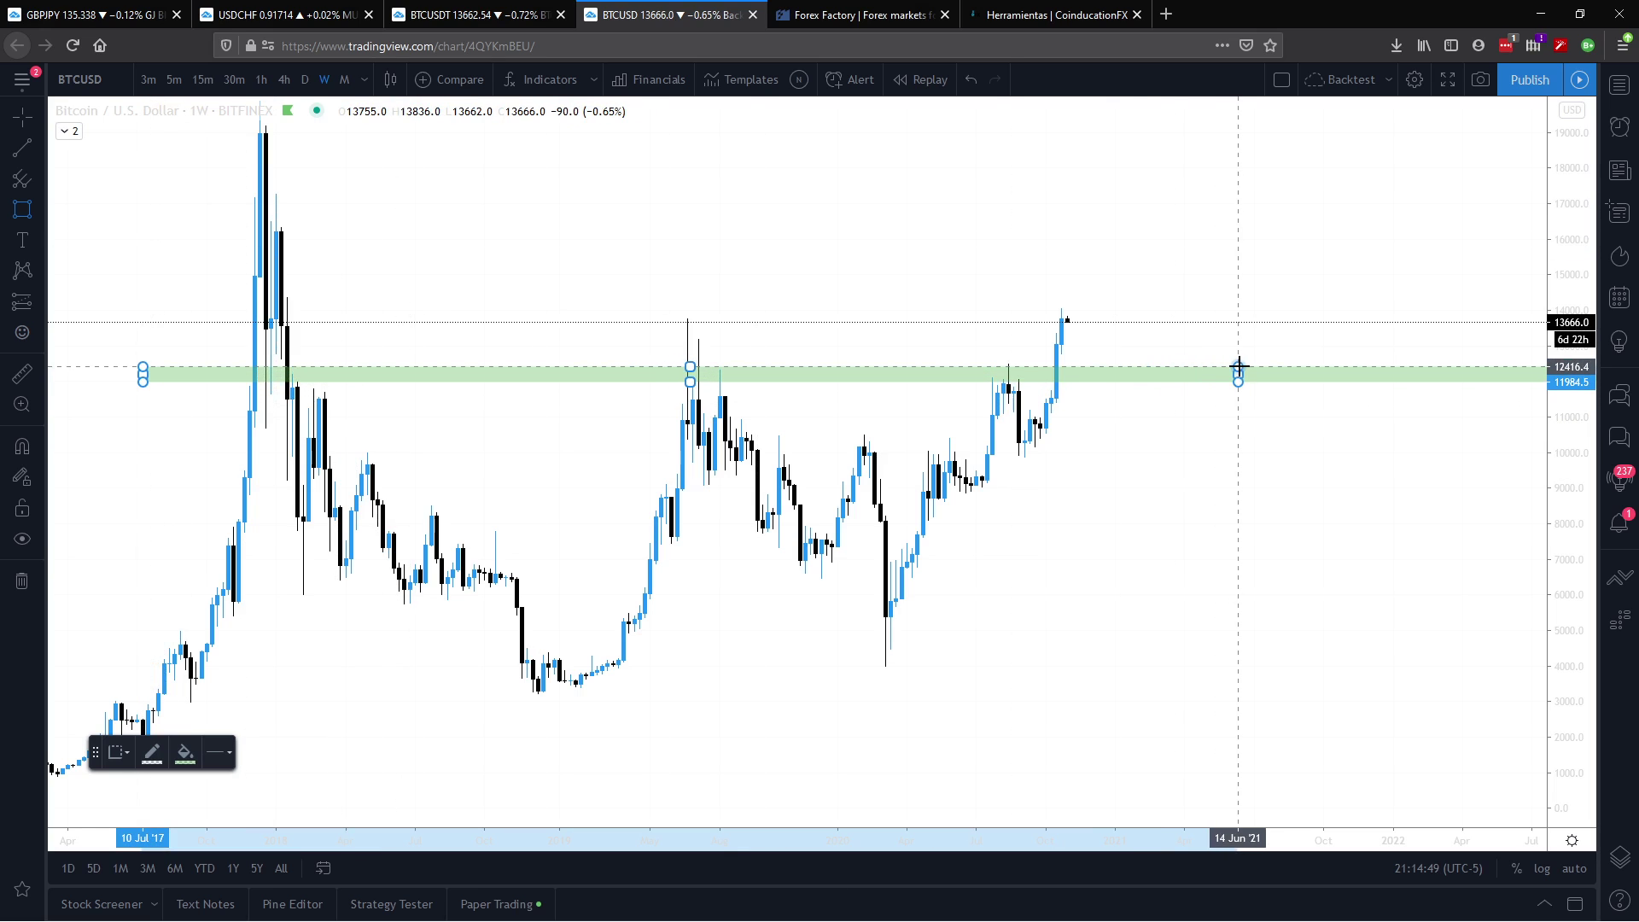
pyautogui.rightClick(1237, 374)
pyautogui.moveTo(1300, 384)
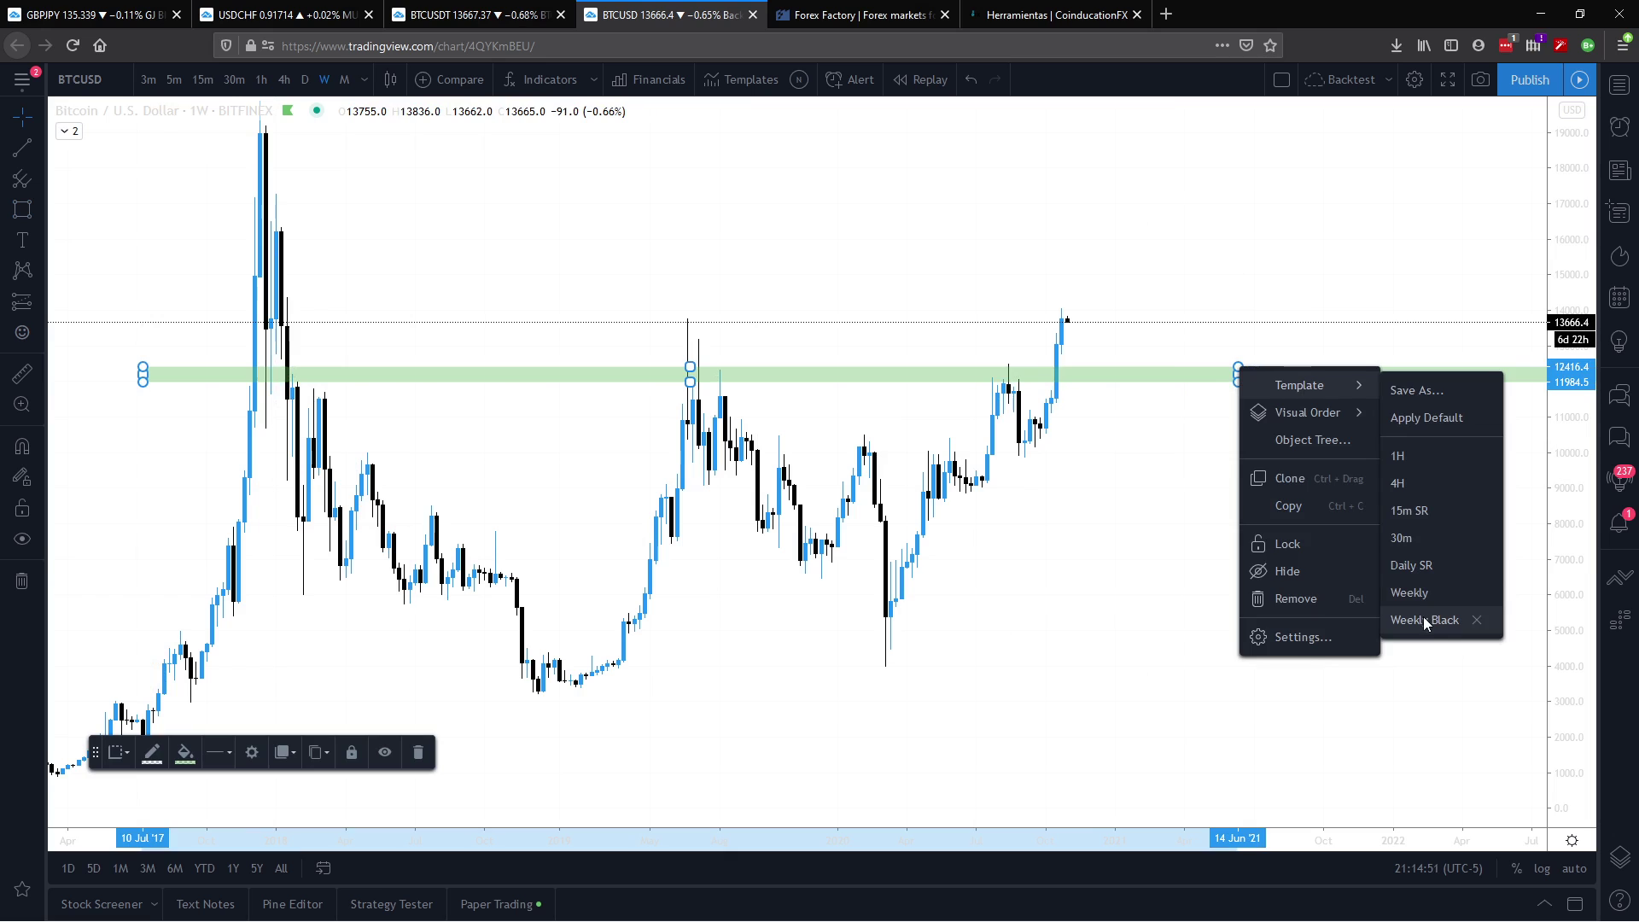
pyautogui.click(1424, 622)
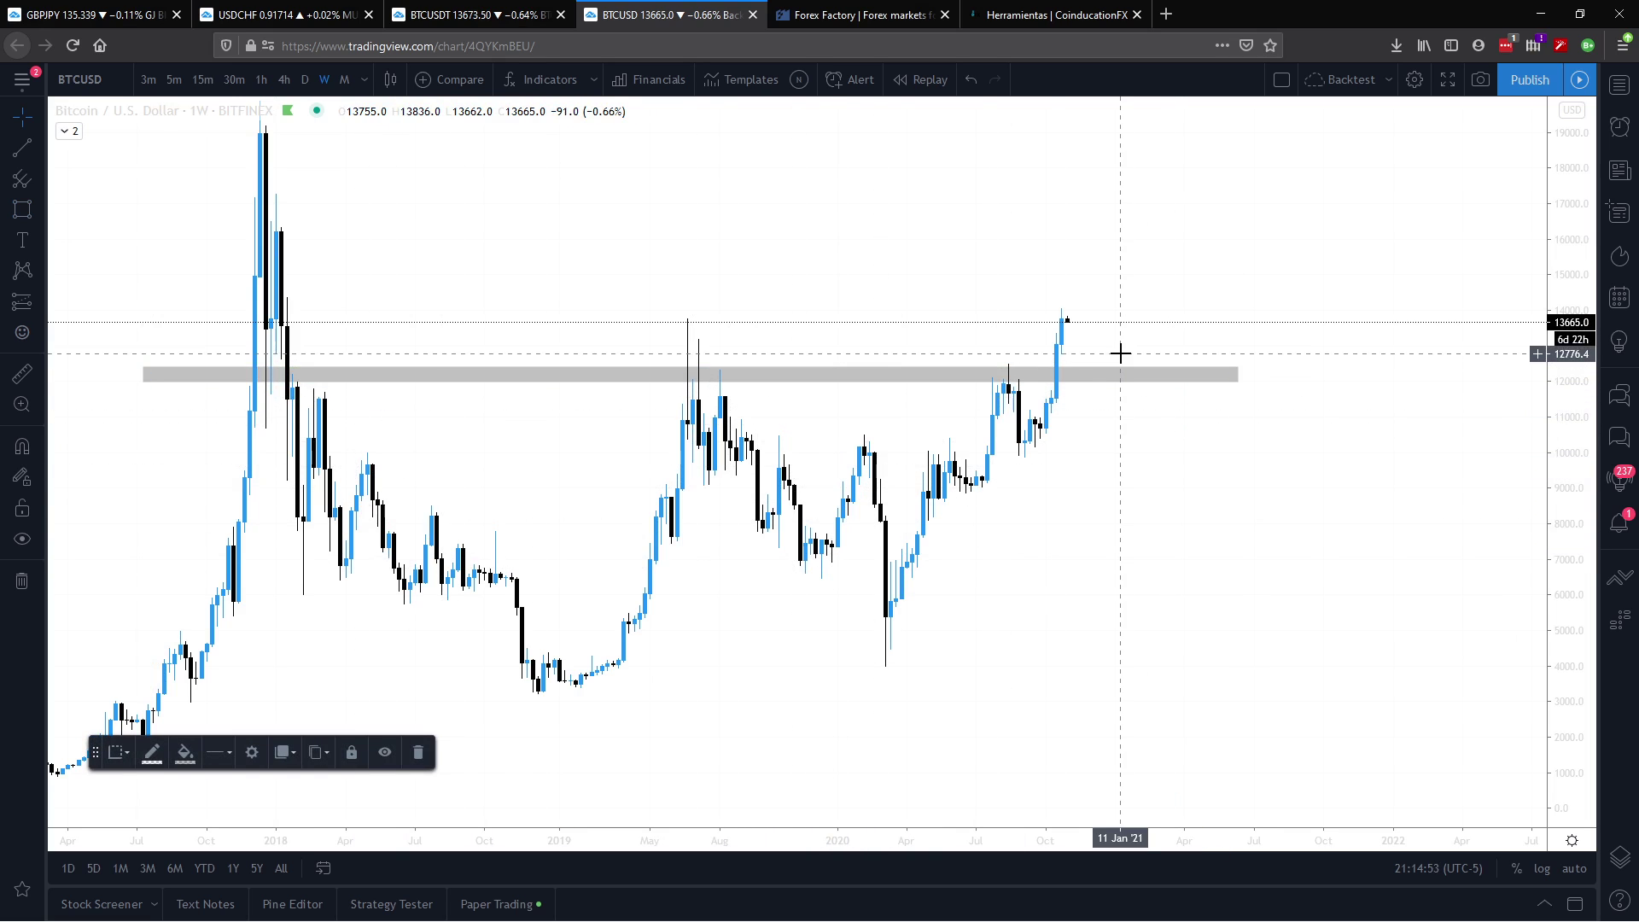
# Step: Add grey zones near 9,800 and 7,900, and make the upper zone thinner
pyautogui.click(19, 211)
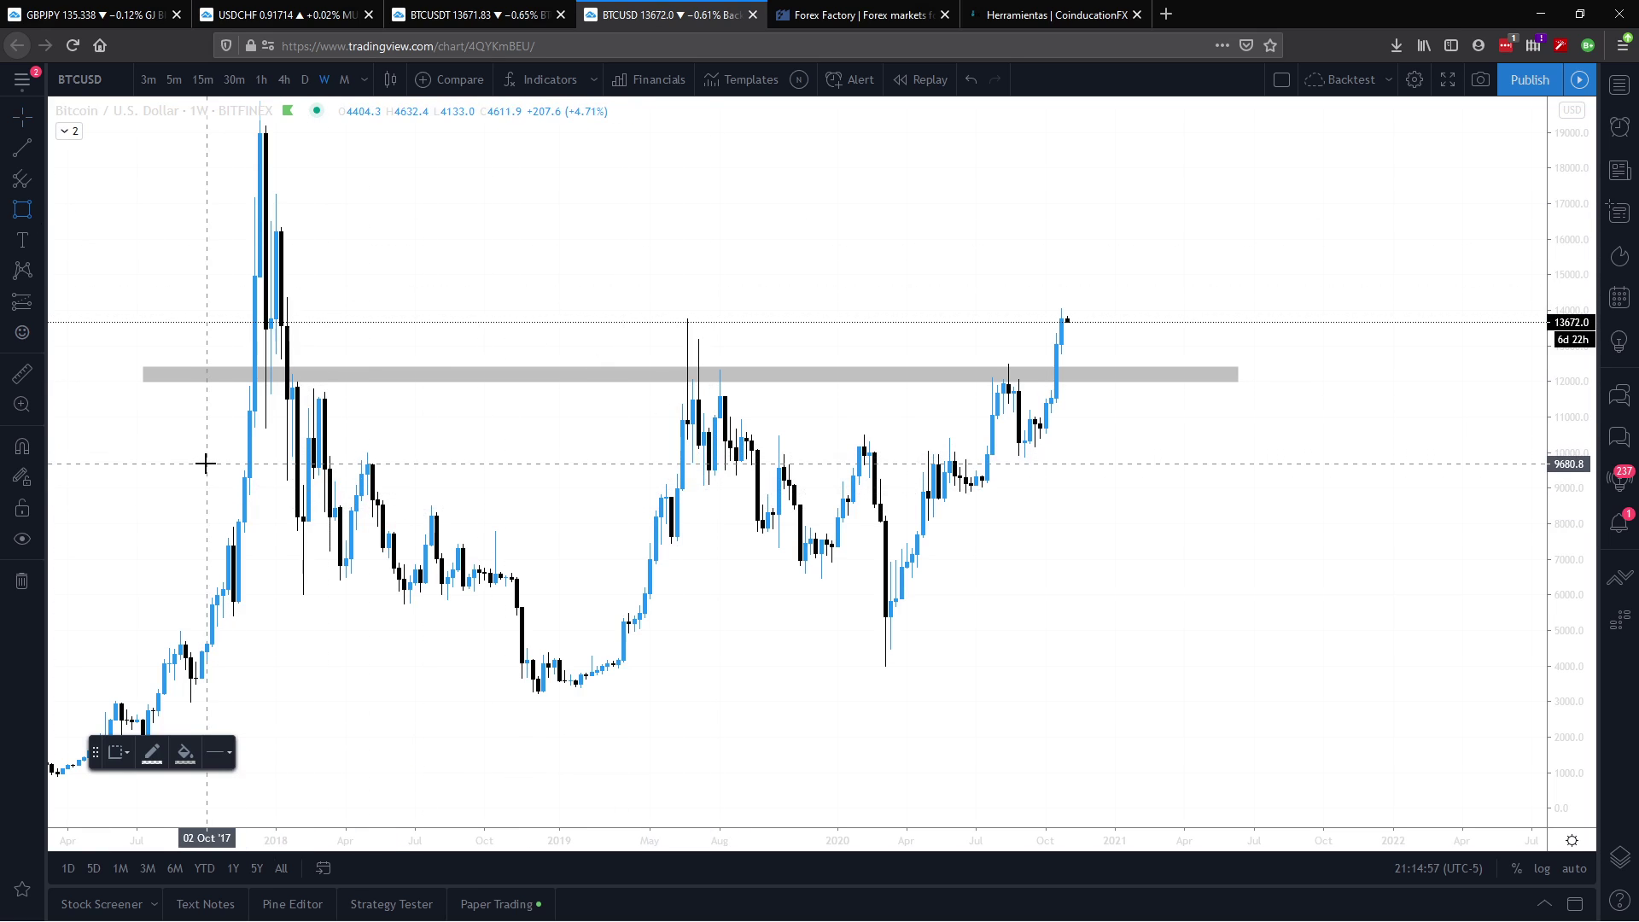
pyautogui.moveTo(197, 465); pyautogui.dragTo(1227, 471)
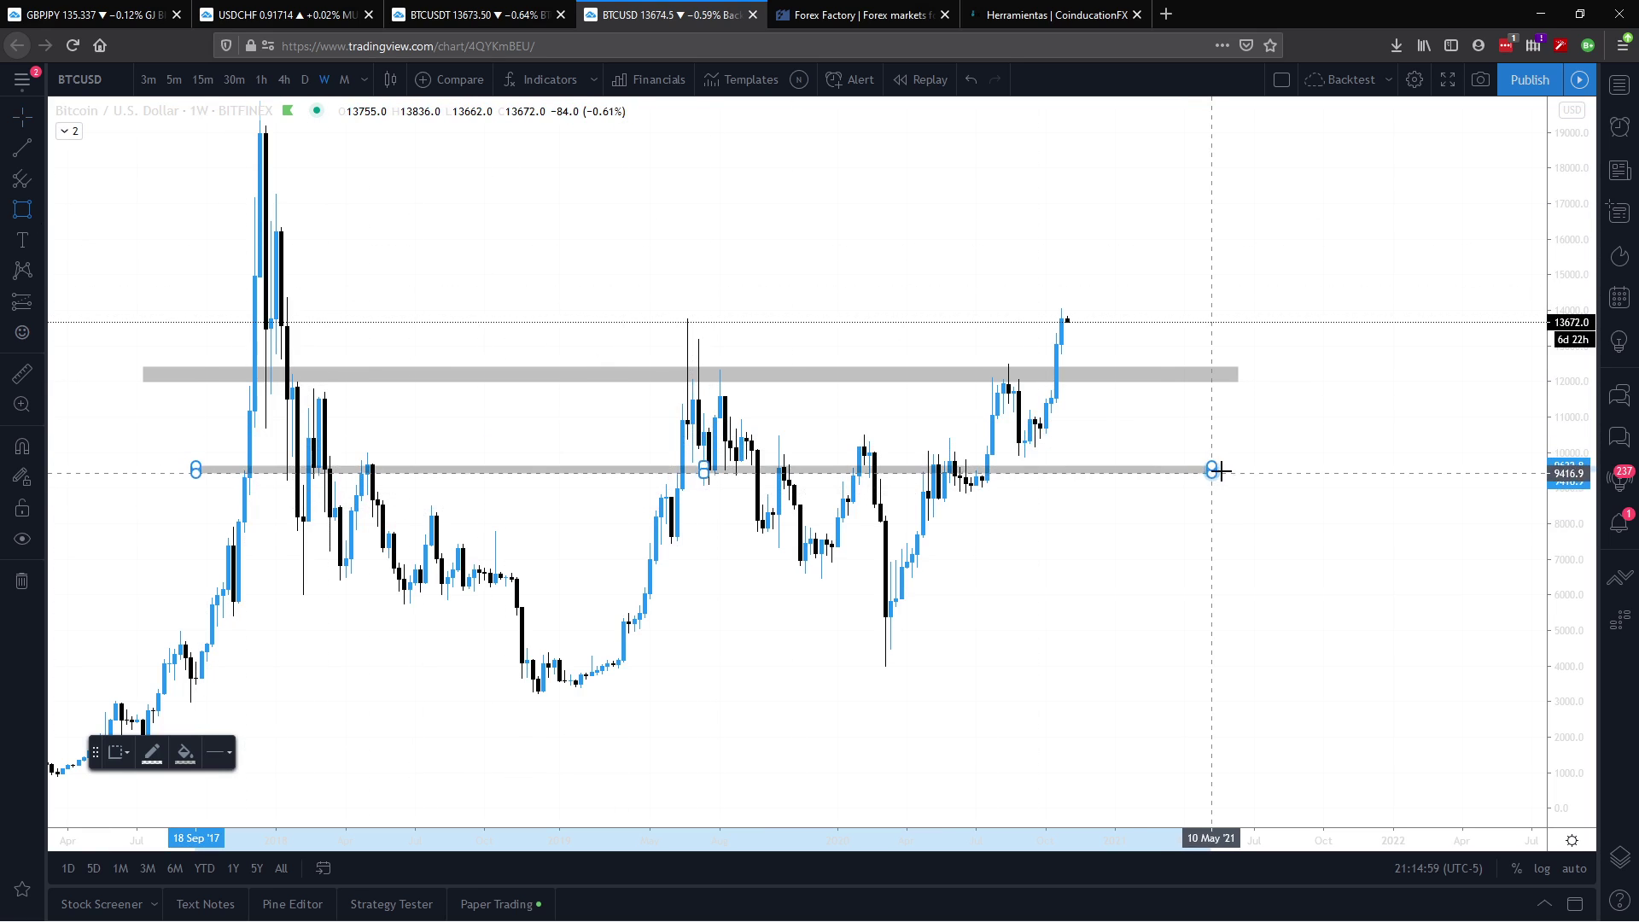
pyautogui.click(1227, 470)
pyautogui.moveTo(1227, 469); pyautogui.dragTo(1233, 462)
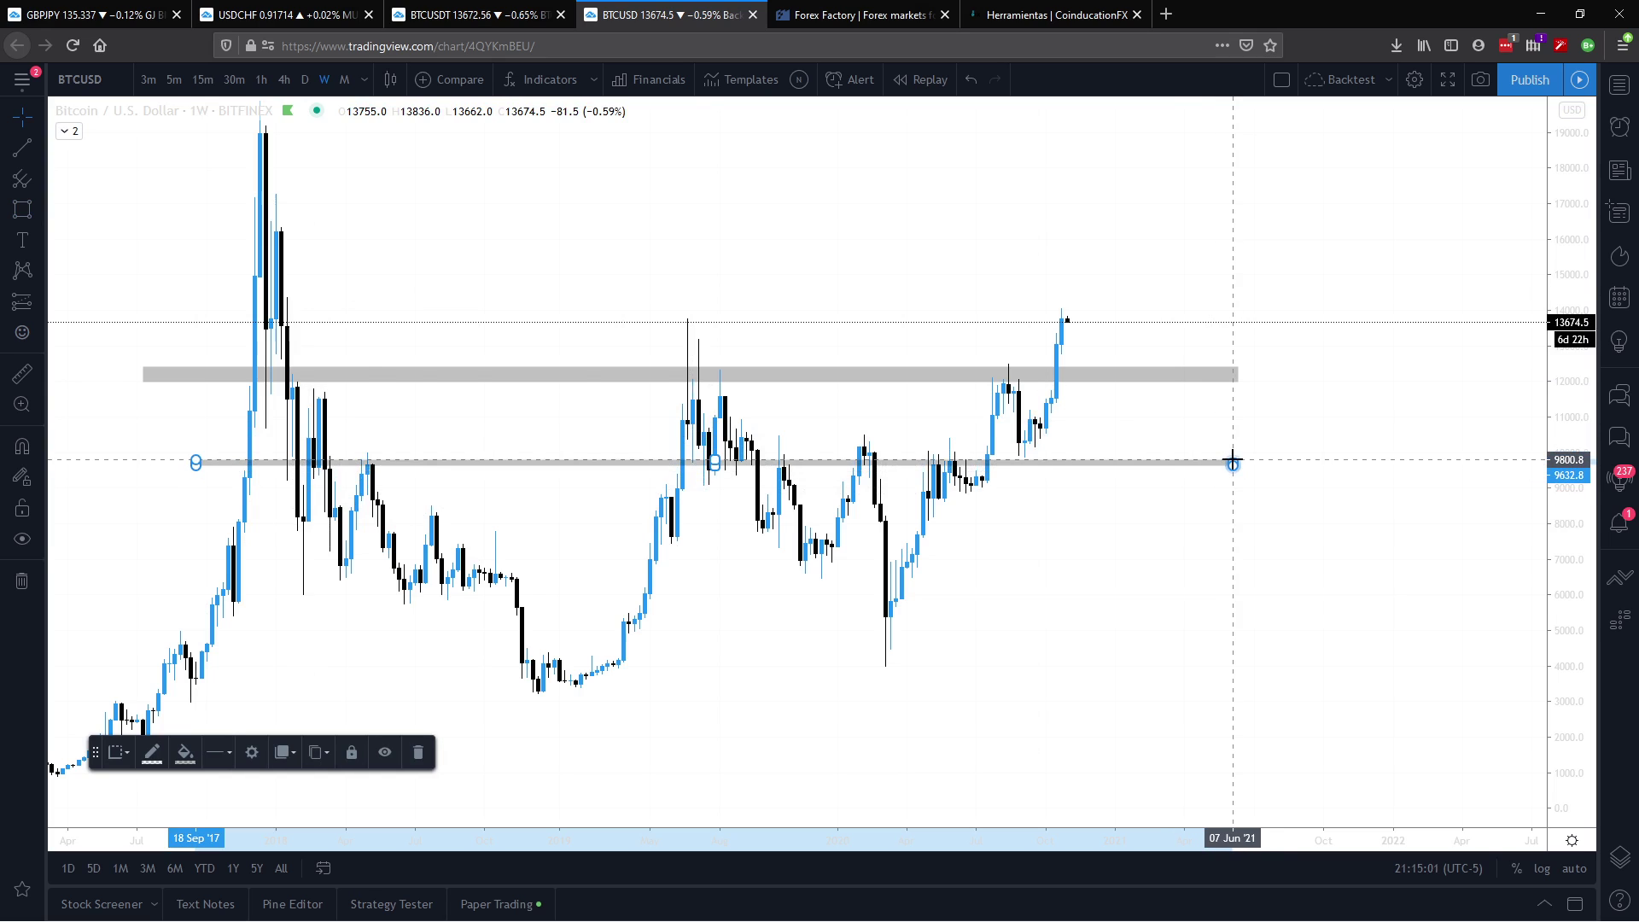
pyautogui.moveTo(1076, 464); pyautogui.dragTo(1085, 455)
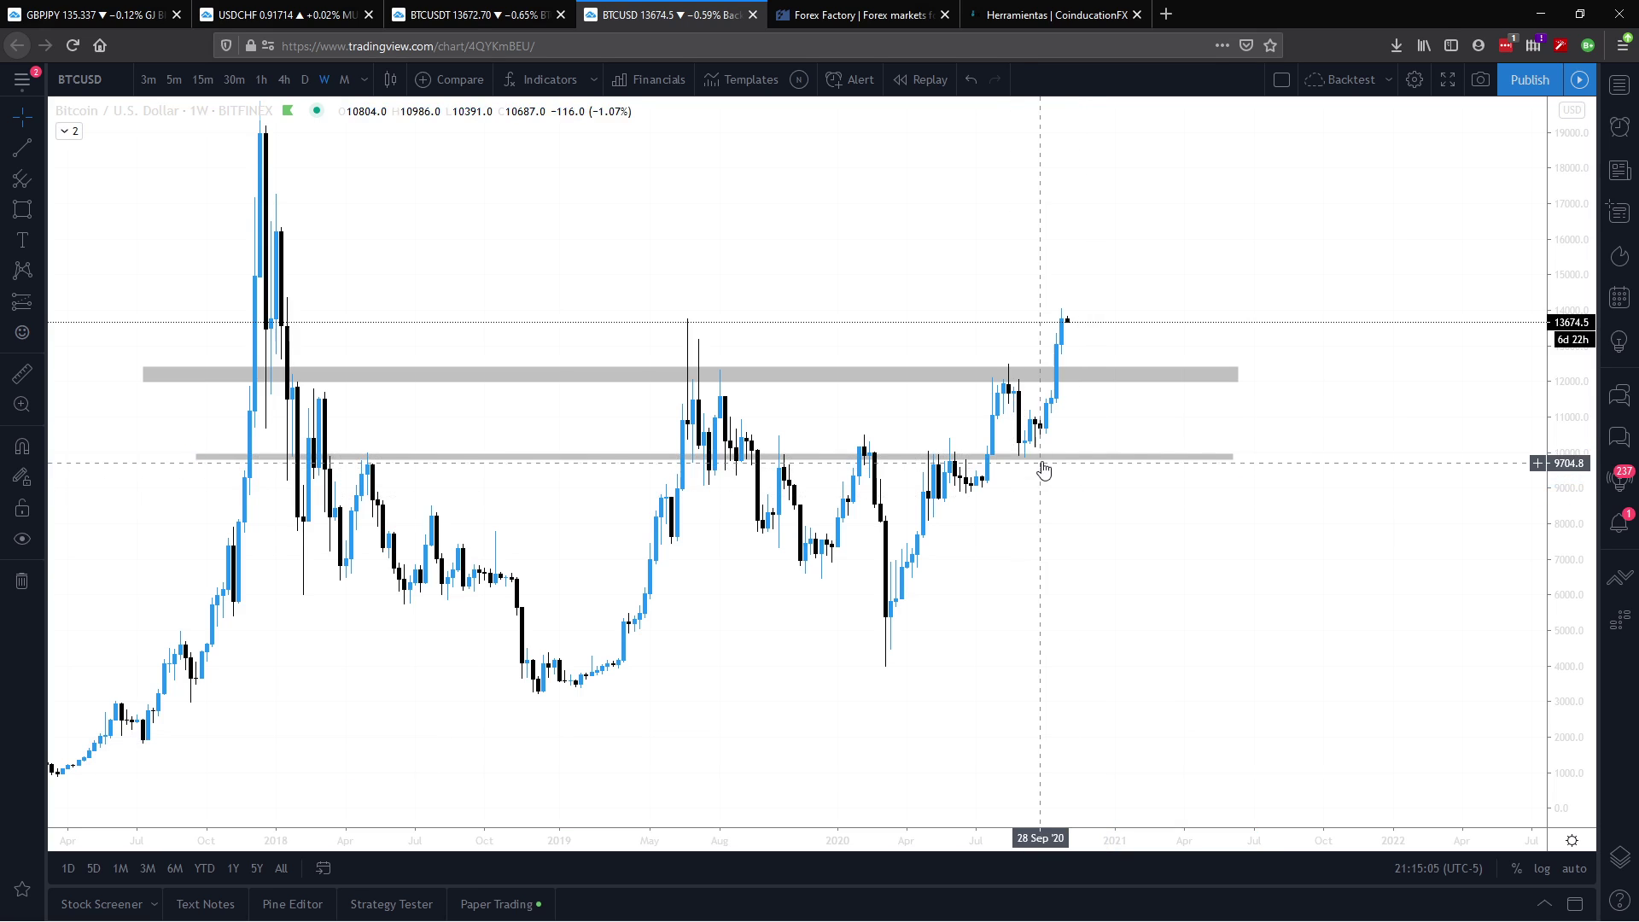
pyautogui.click(607, 476)
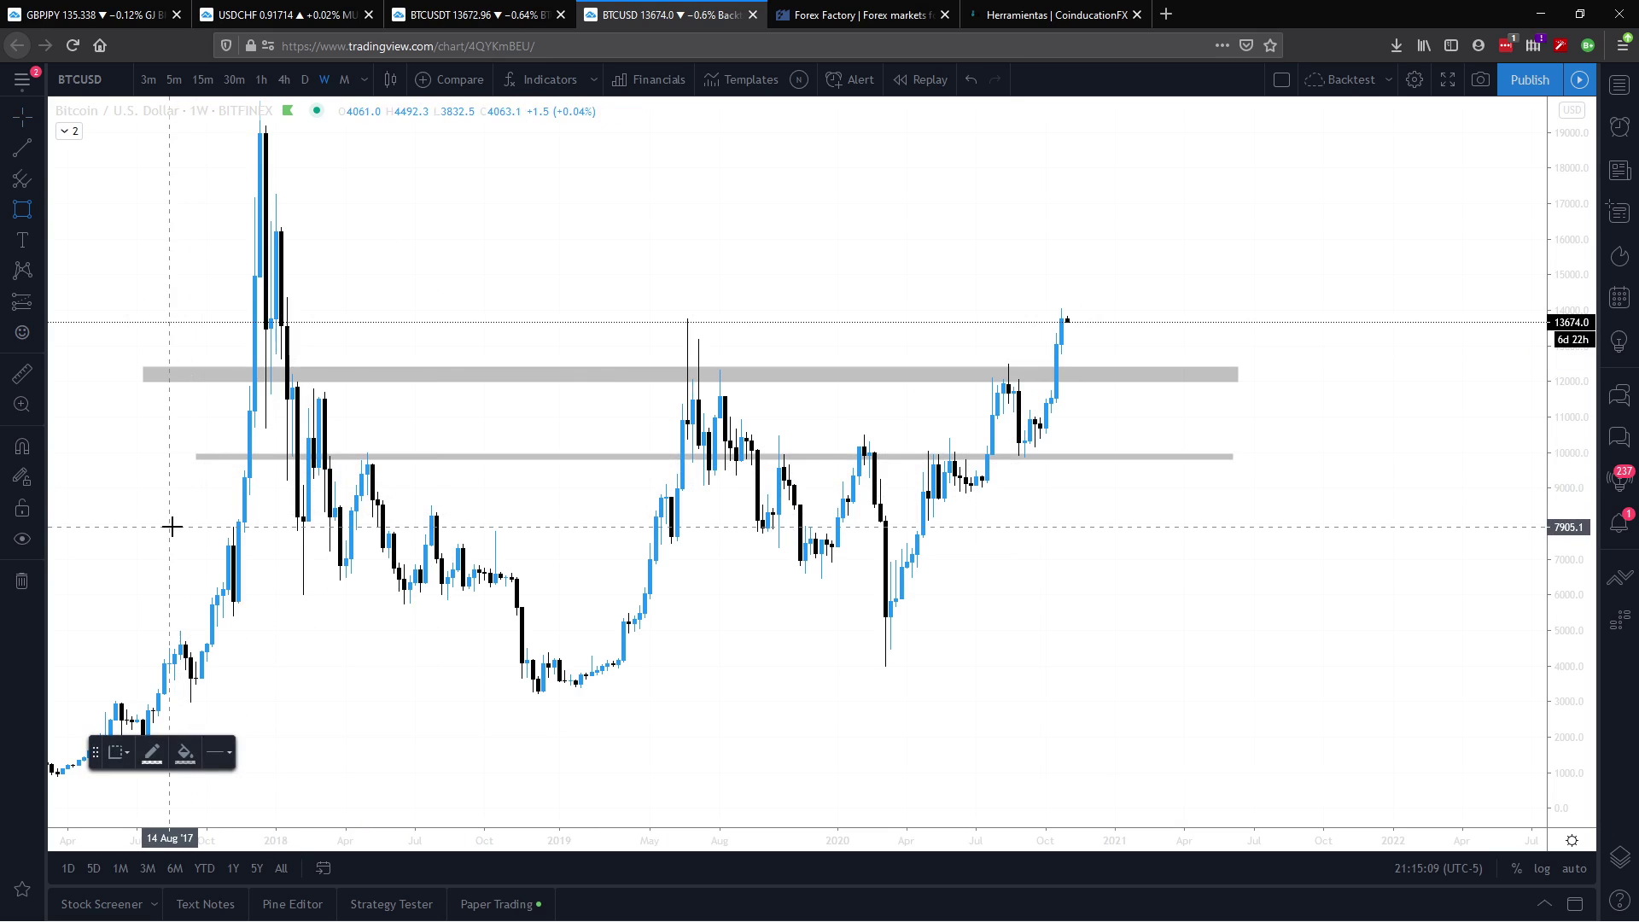
pyautogui.moveTo(173, 525); pyautogui.dragTo(1328, 531)
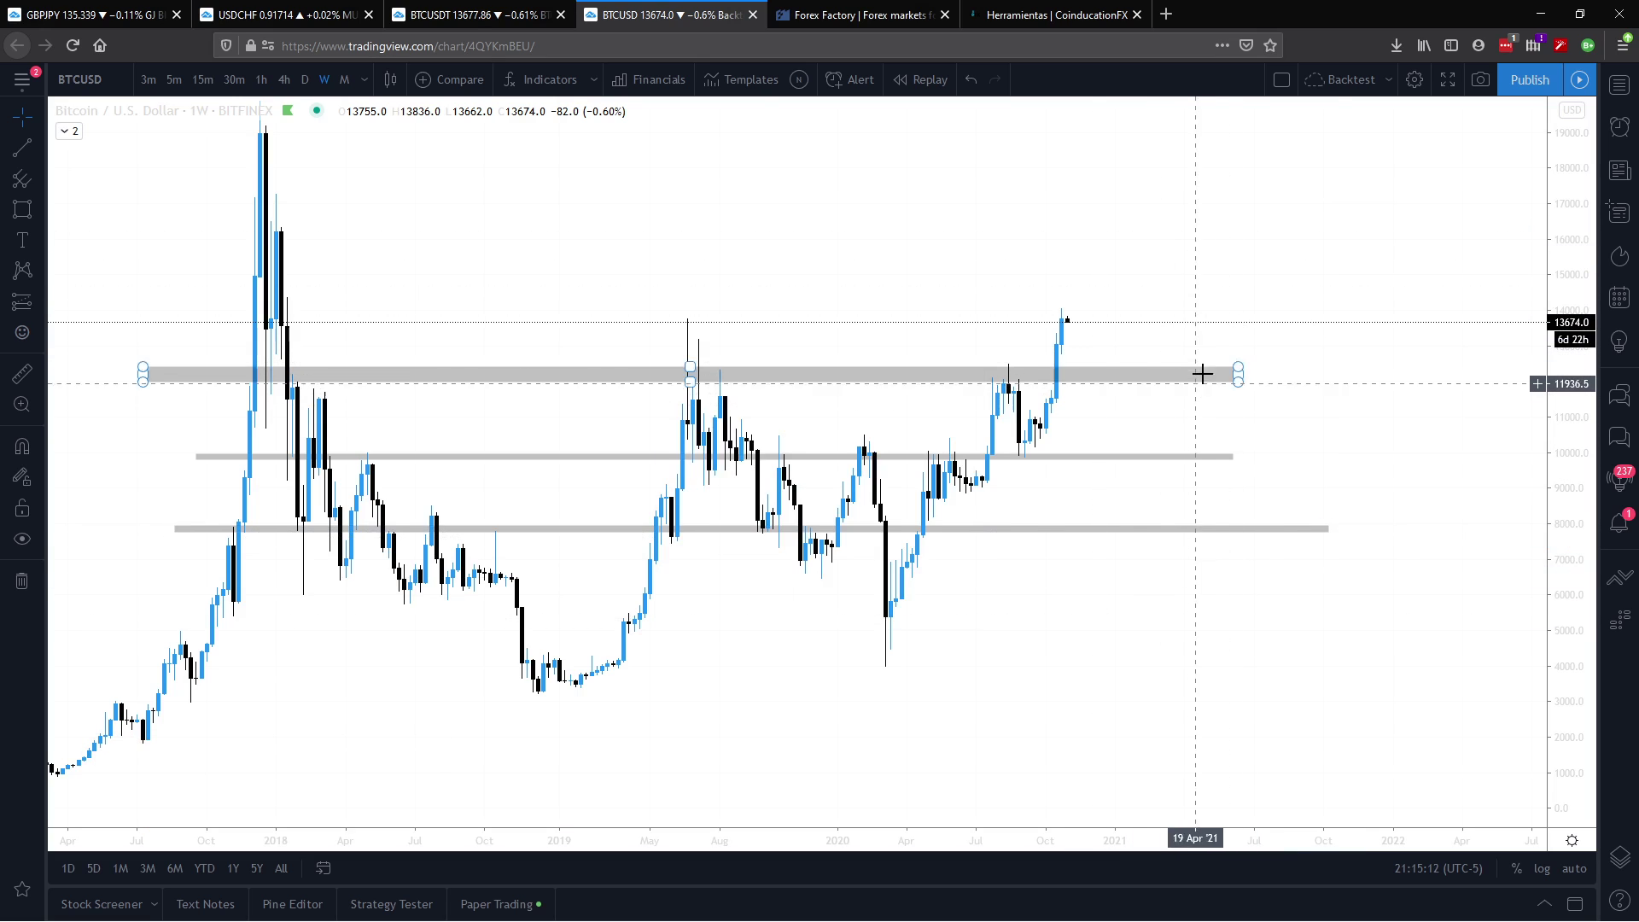
pyautogui.moveTo(1234, 367); pyautogui.dragTo(1239, 374)
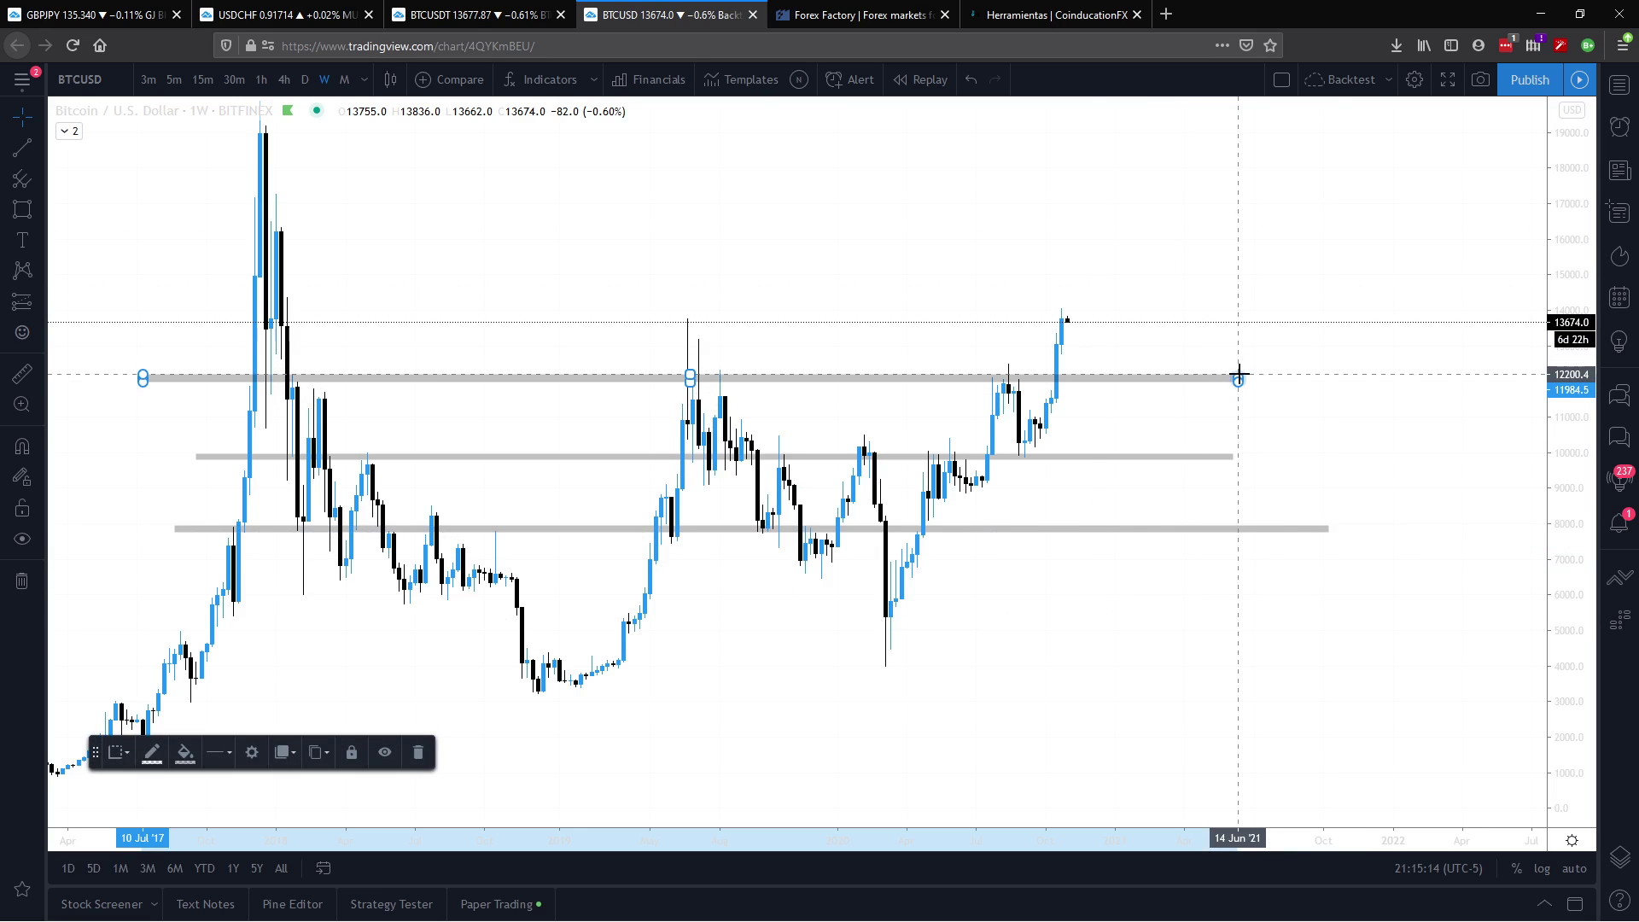
pyautogui.click(1098, 308)
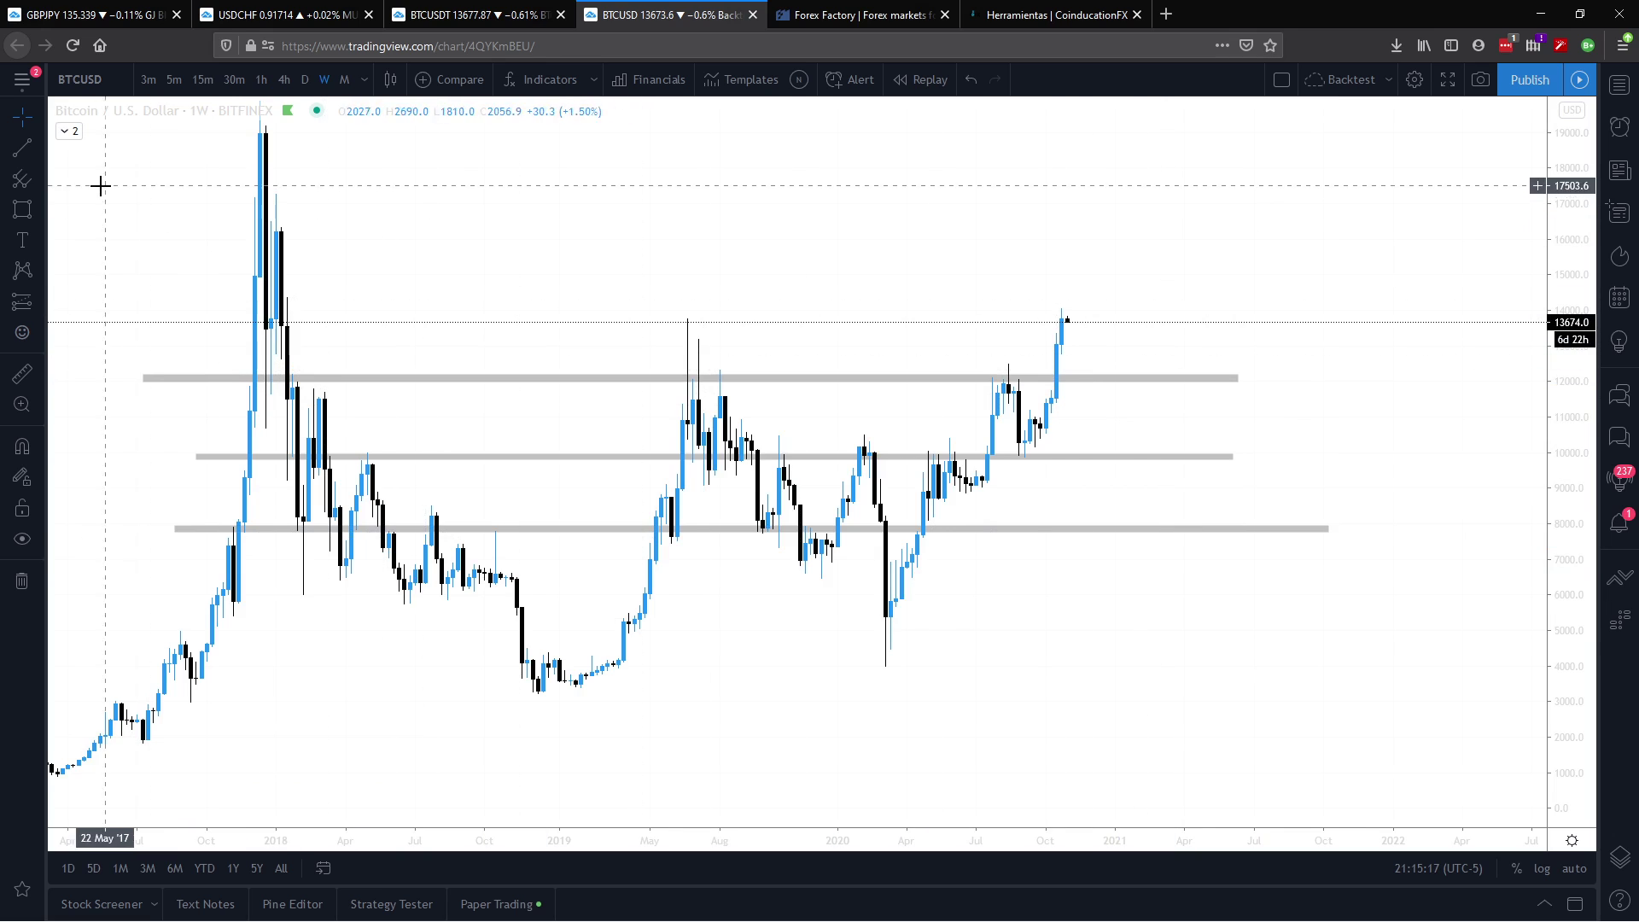
# Step: Add a grey zone around 13,300, just below the 2019 high
pyautogui.click(23, 209)
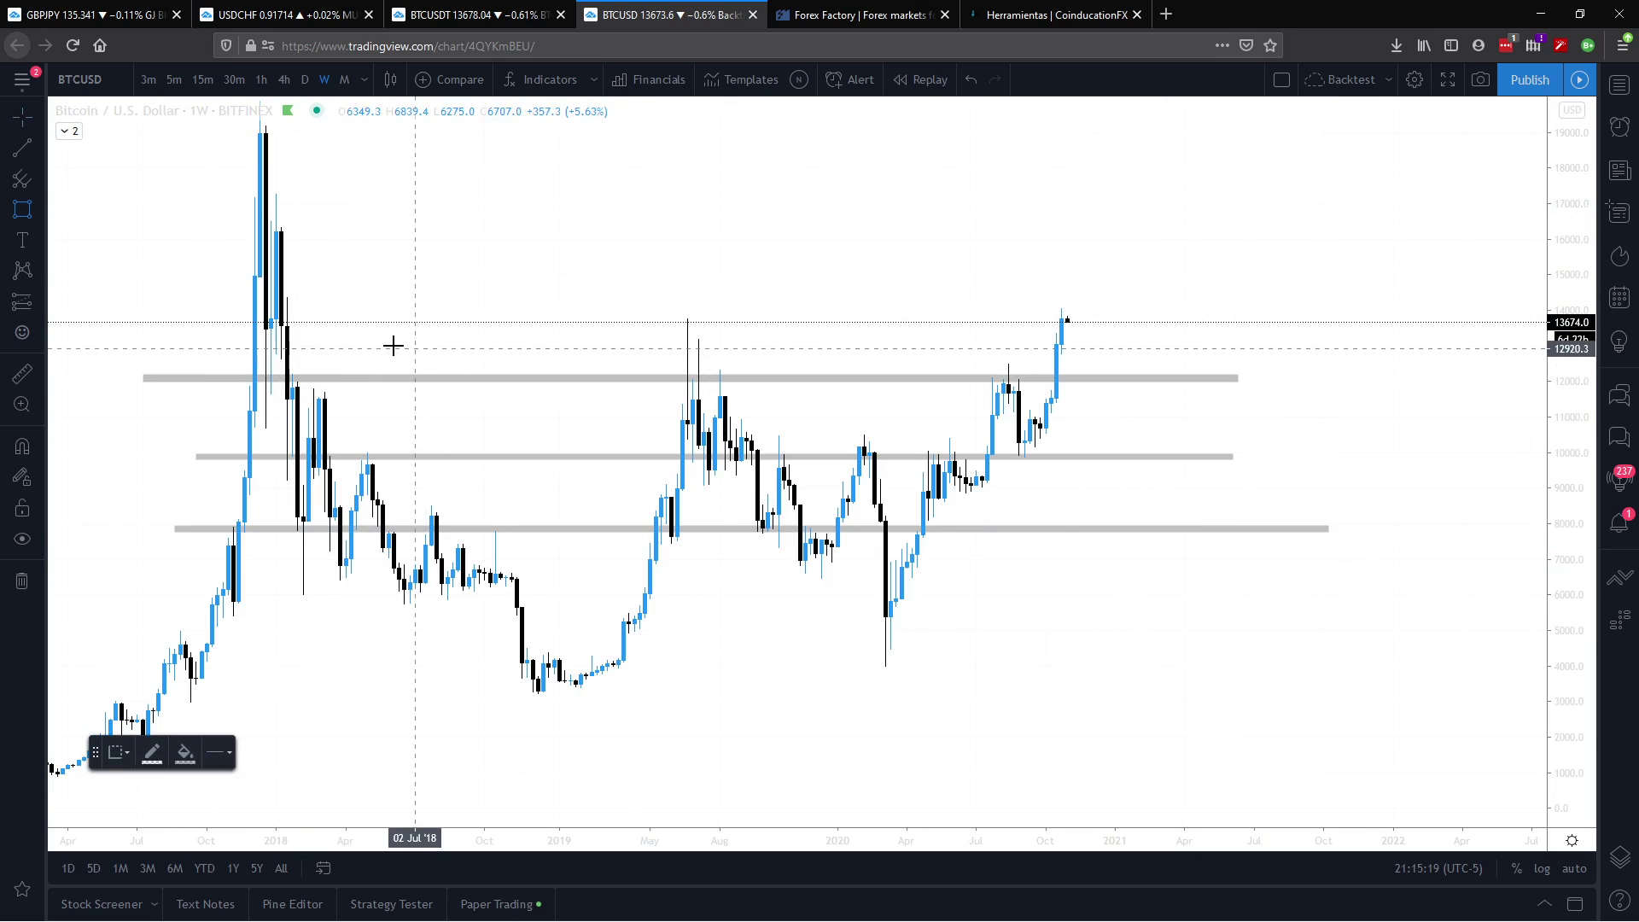
pyautogui.click(180, 329)
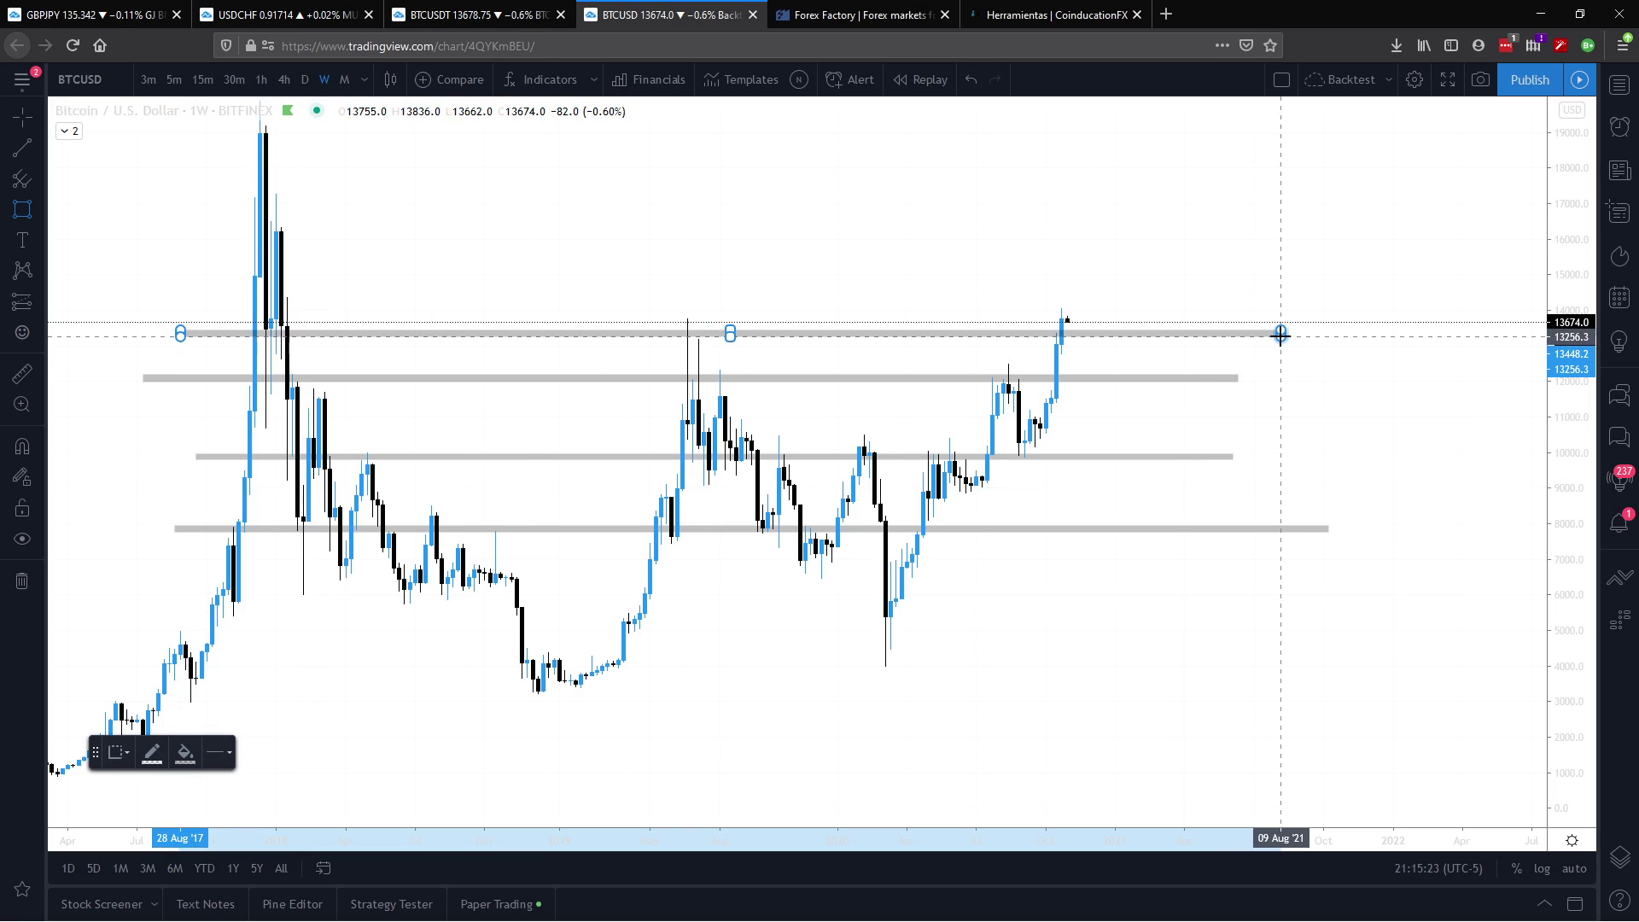
pyautogui.click(1281, 334)
pyautogui.click(805, 358)
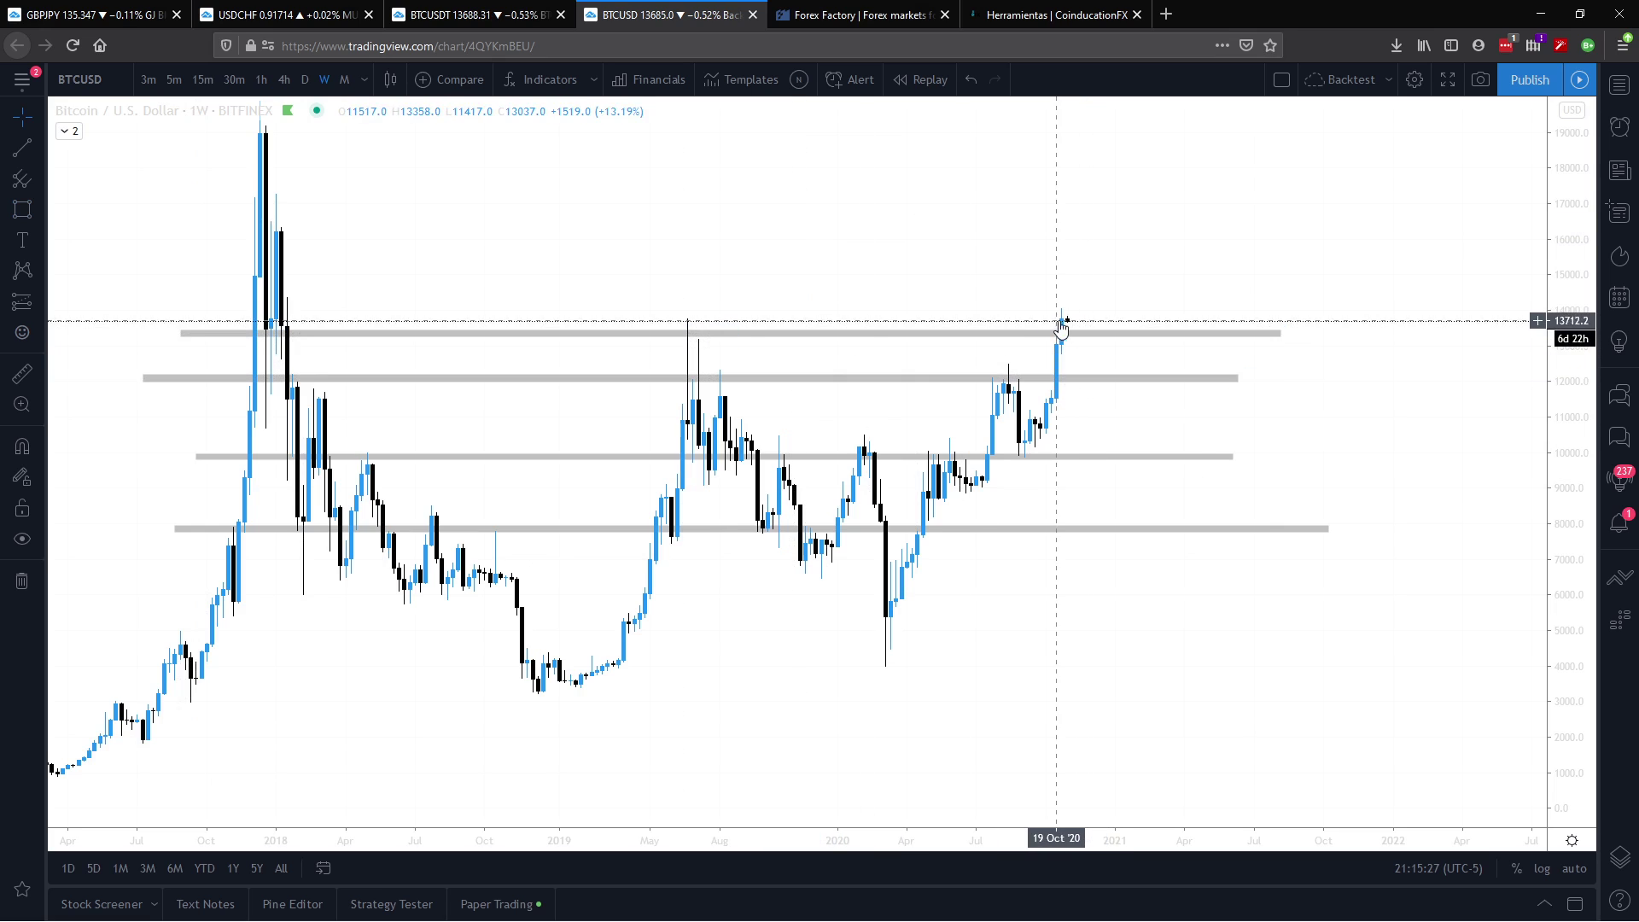
pyautogui.moveTo(666, 270); pyautogui.dragTo(380, 256)
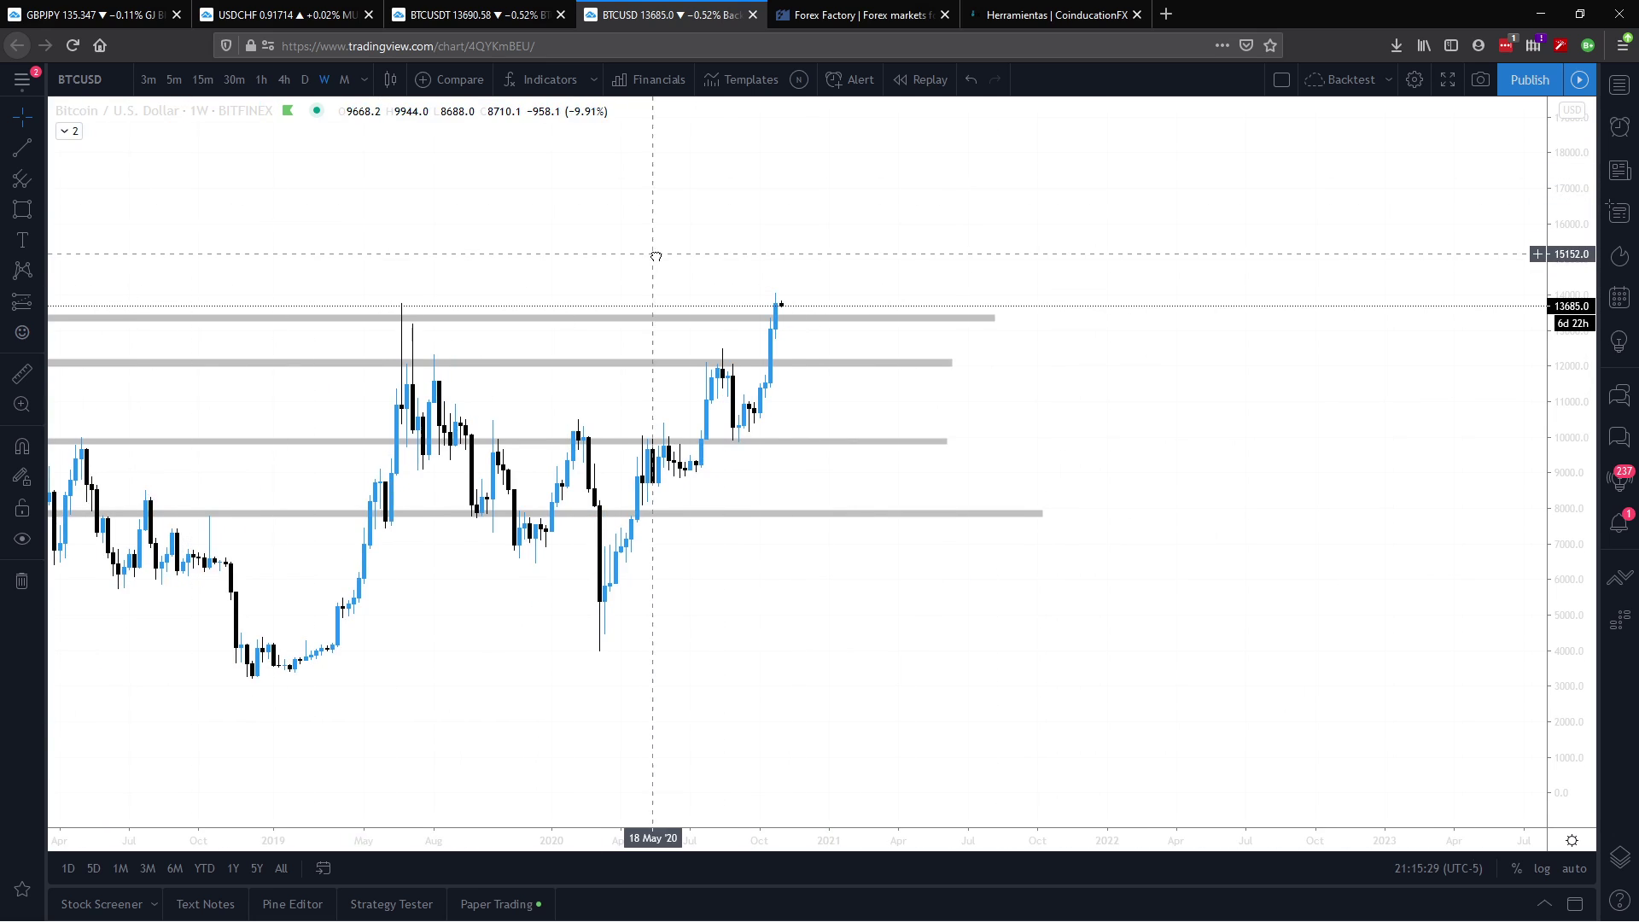
pyautogui.moveTo(66, 189); pyautogui.dragTo(54, 190)
pyautogui.hotkey('alt', 't')
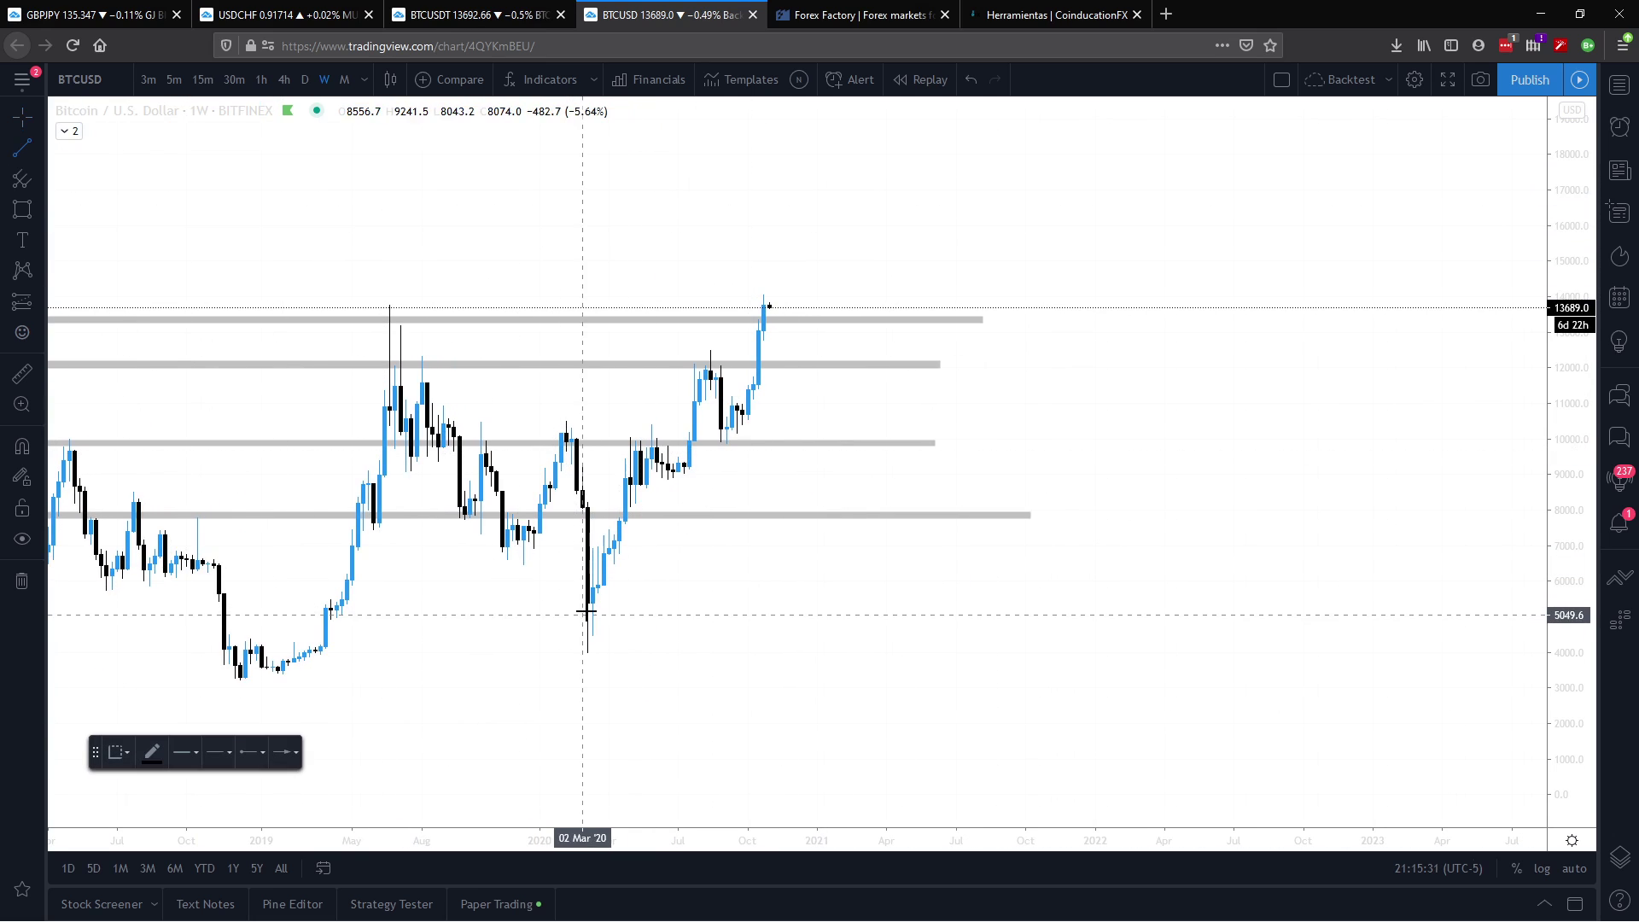
# Step: Draw a trend line from the January 2019 low to near 13,400, then rescale to fit the full history
pyautogui.click(272, 679)
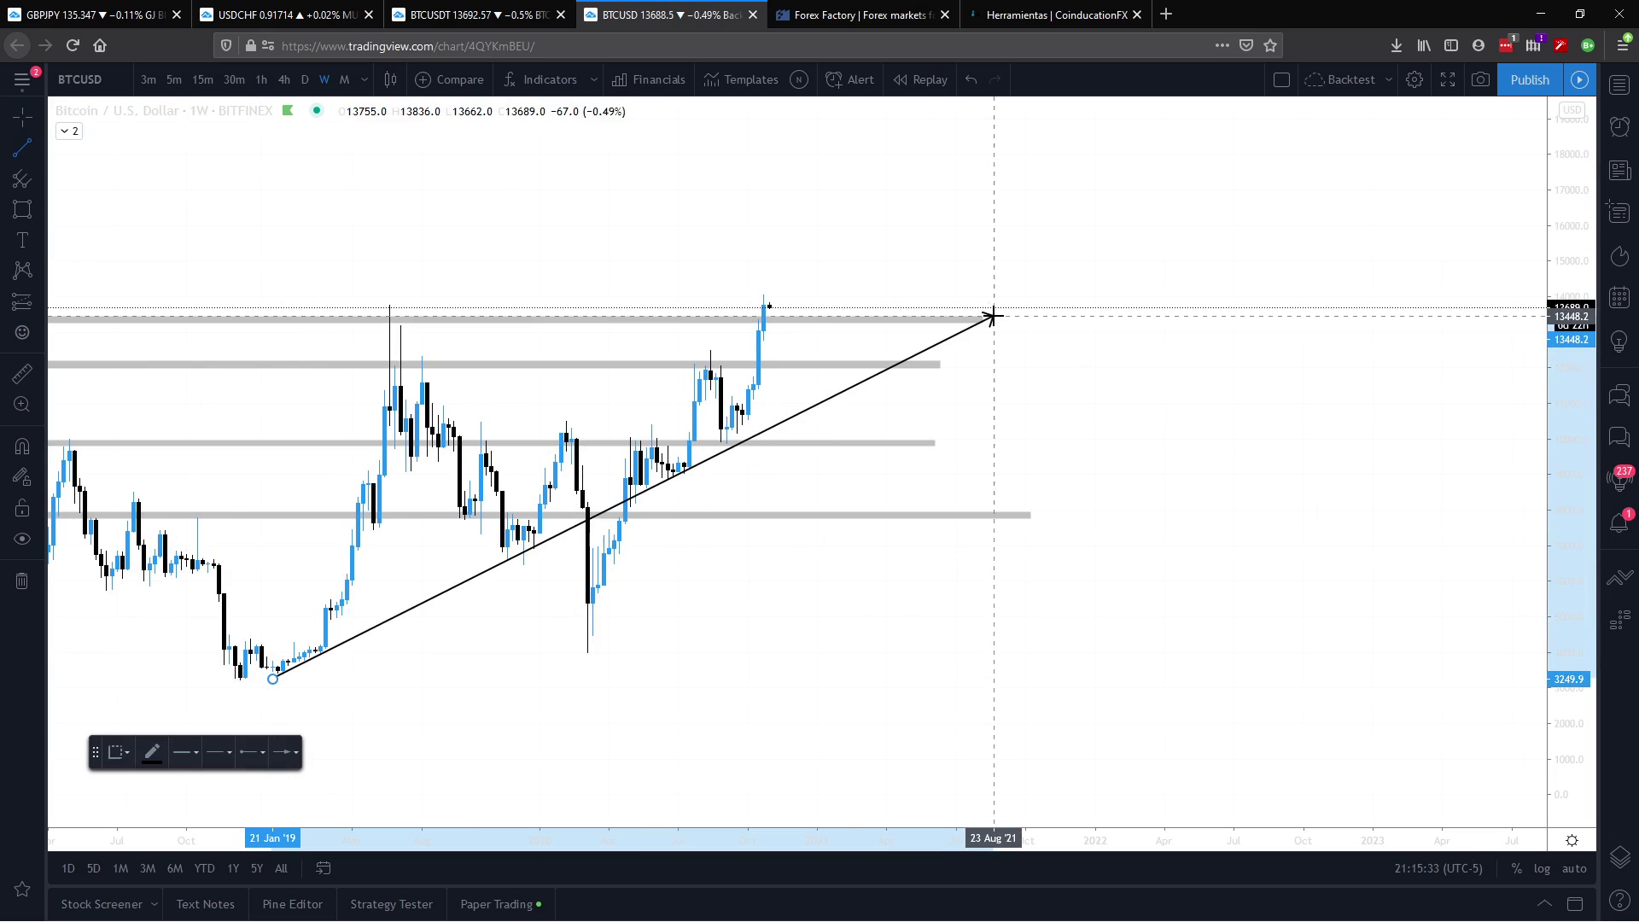
pyautogui.click(994, 316)
pyautogui.moveTo(714, 650)
pyautogui.mouseDown()
pyautogui.moveTo(796, 626)
pyautogui.moveTo(896, 656)
pyautogui.mouseUp()
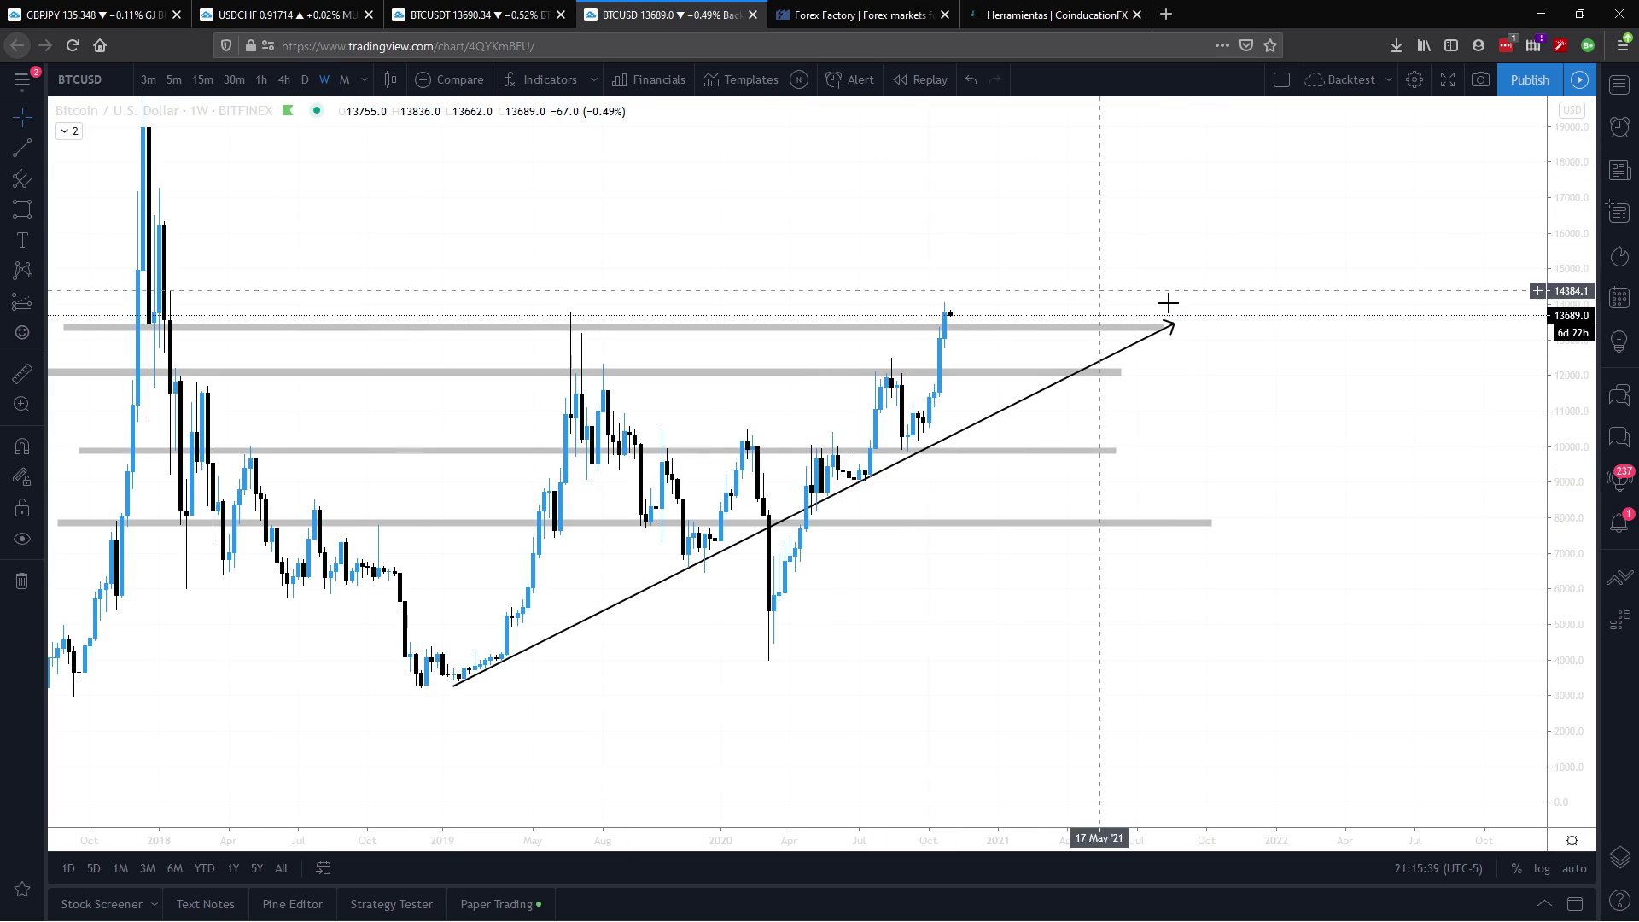
pyautogui.moveTo(1560, 583); pyautogui.dragTo(1277, 535)
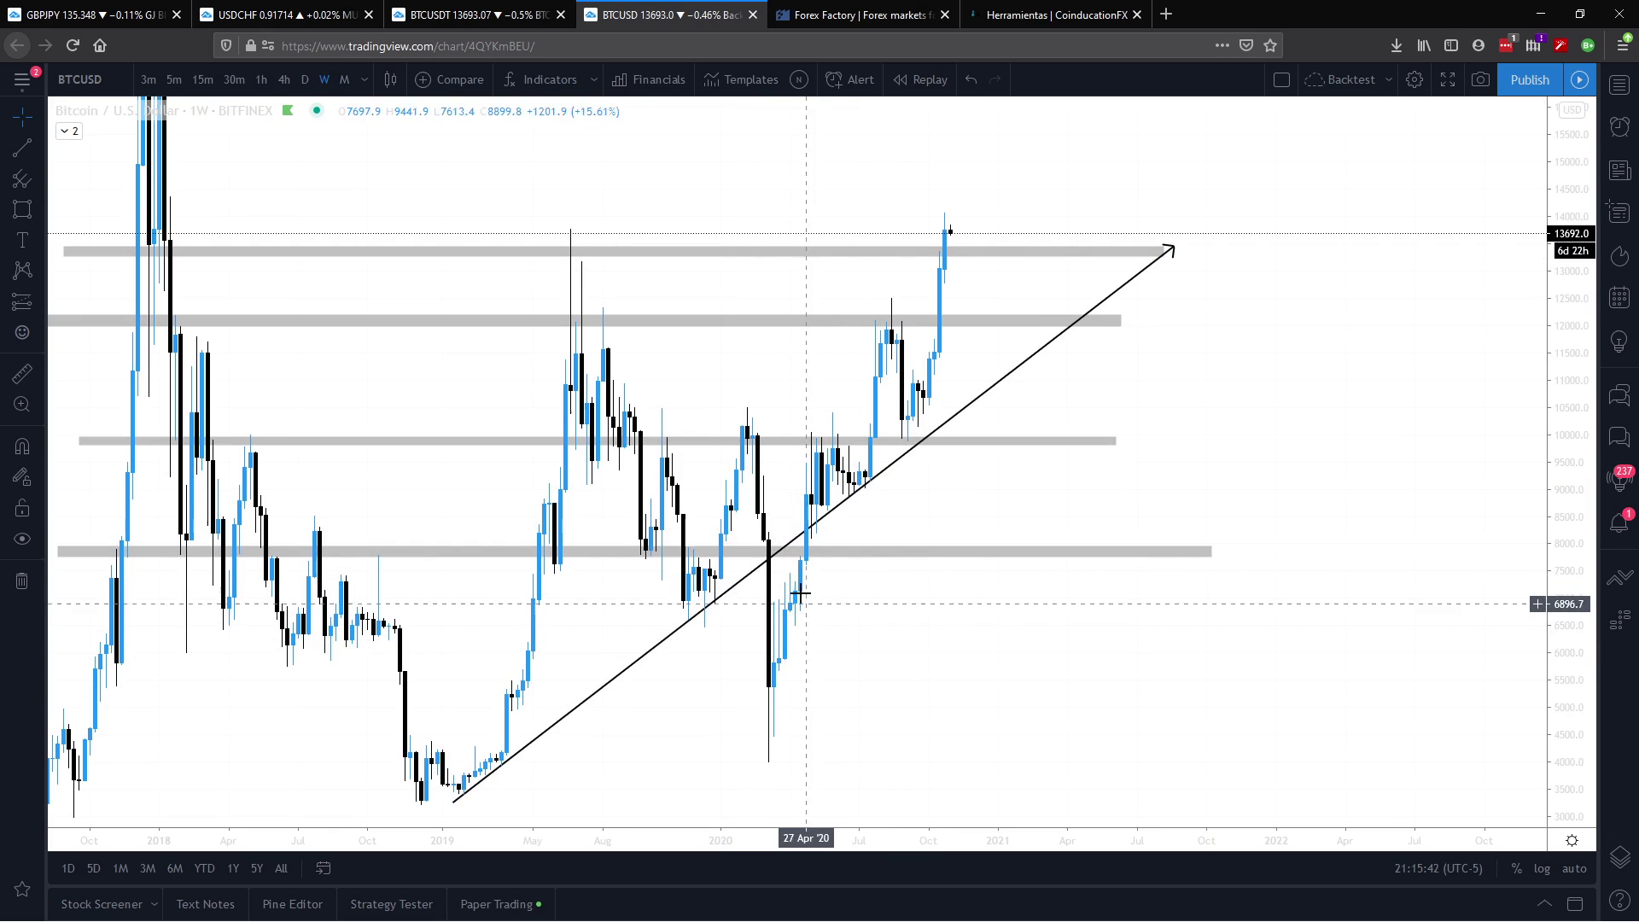
pyautogui.moveTo(889, 643)
pyautogui.mouseDown()
pyautogui.moveTo(874, 615)
pyautogui.moveTo(988, 652)
pyautogui.mouseUp()
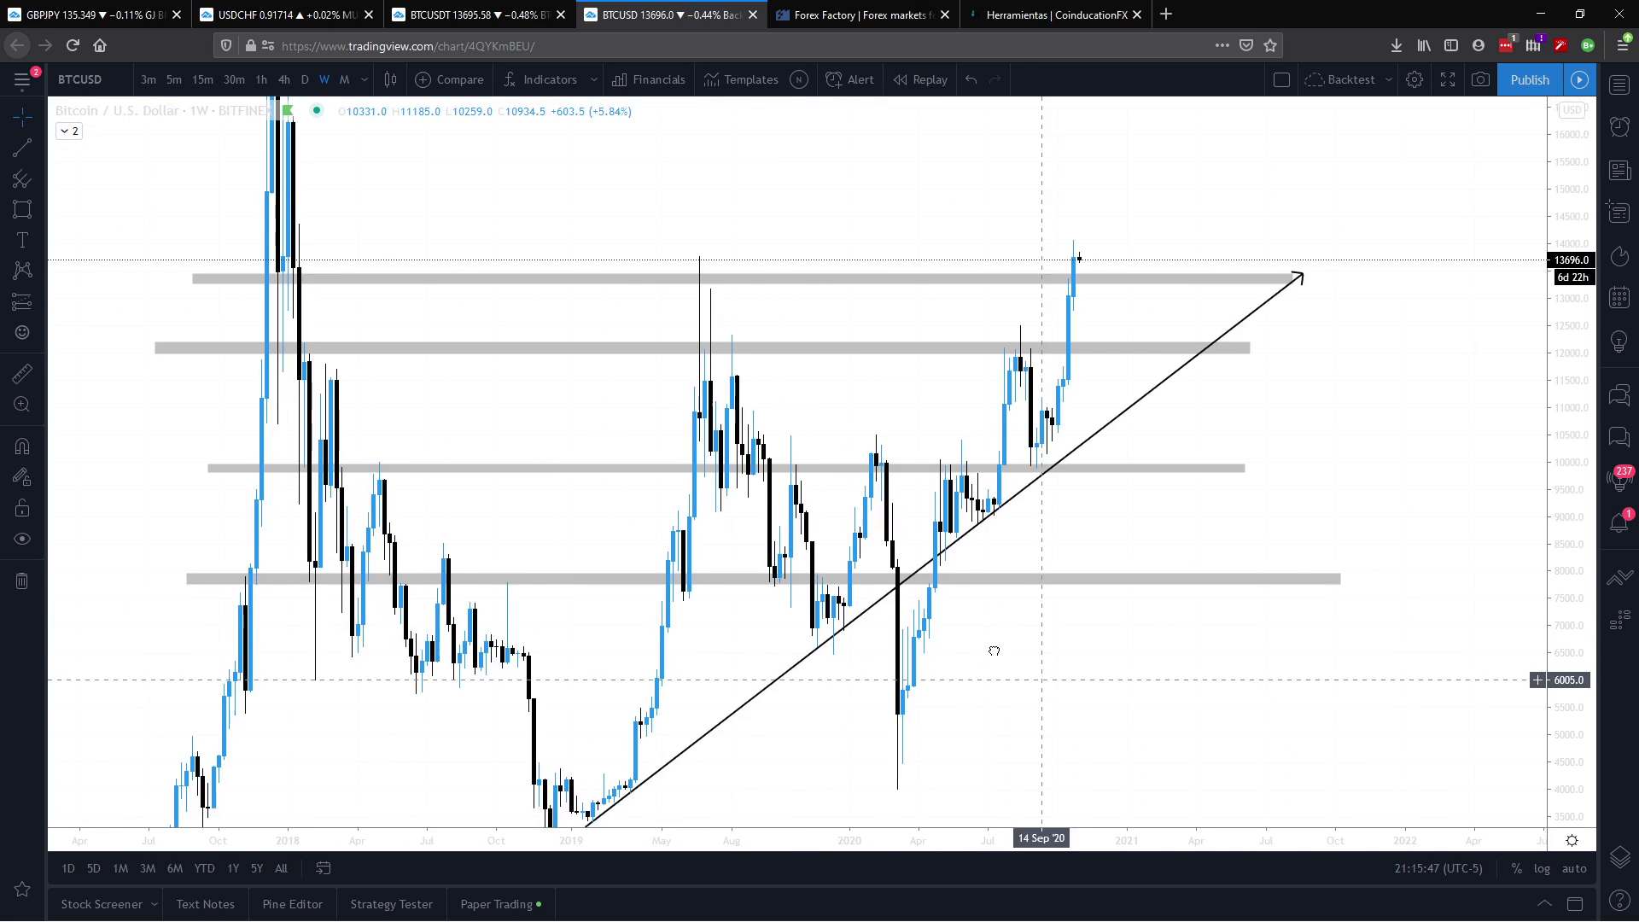
pyautogui.moveTo(1548, 279); pyautogui.dragTo(1548, 316)
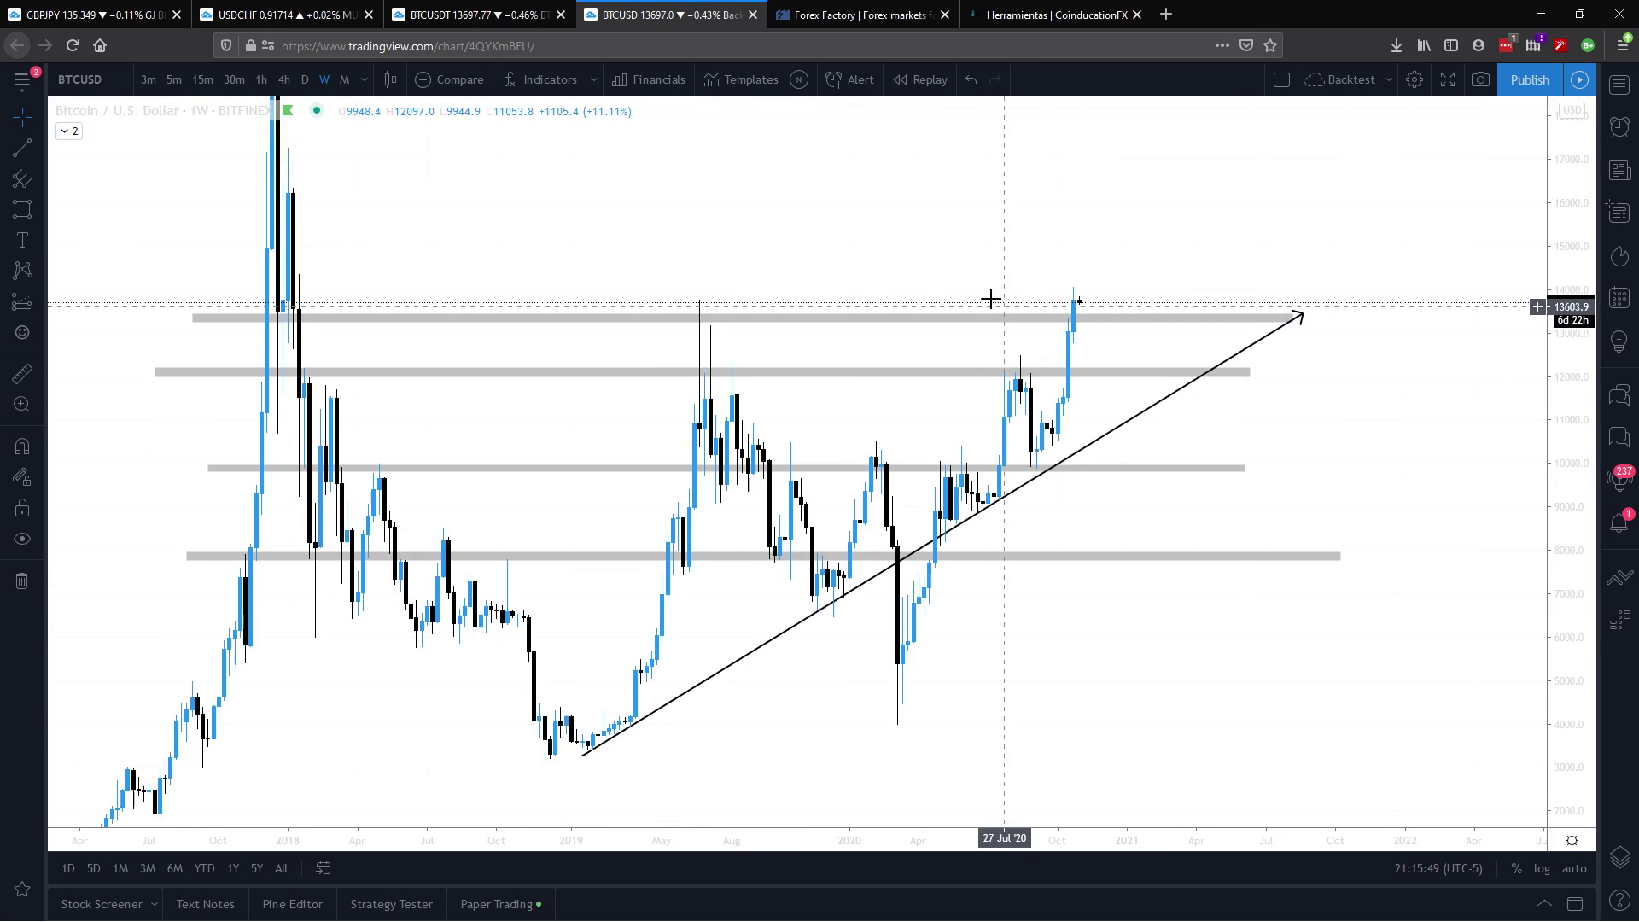
pyautogui.moveTo(881, 270); pyautogui.dragTo(870, 267)
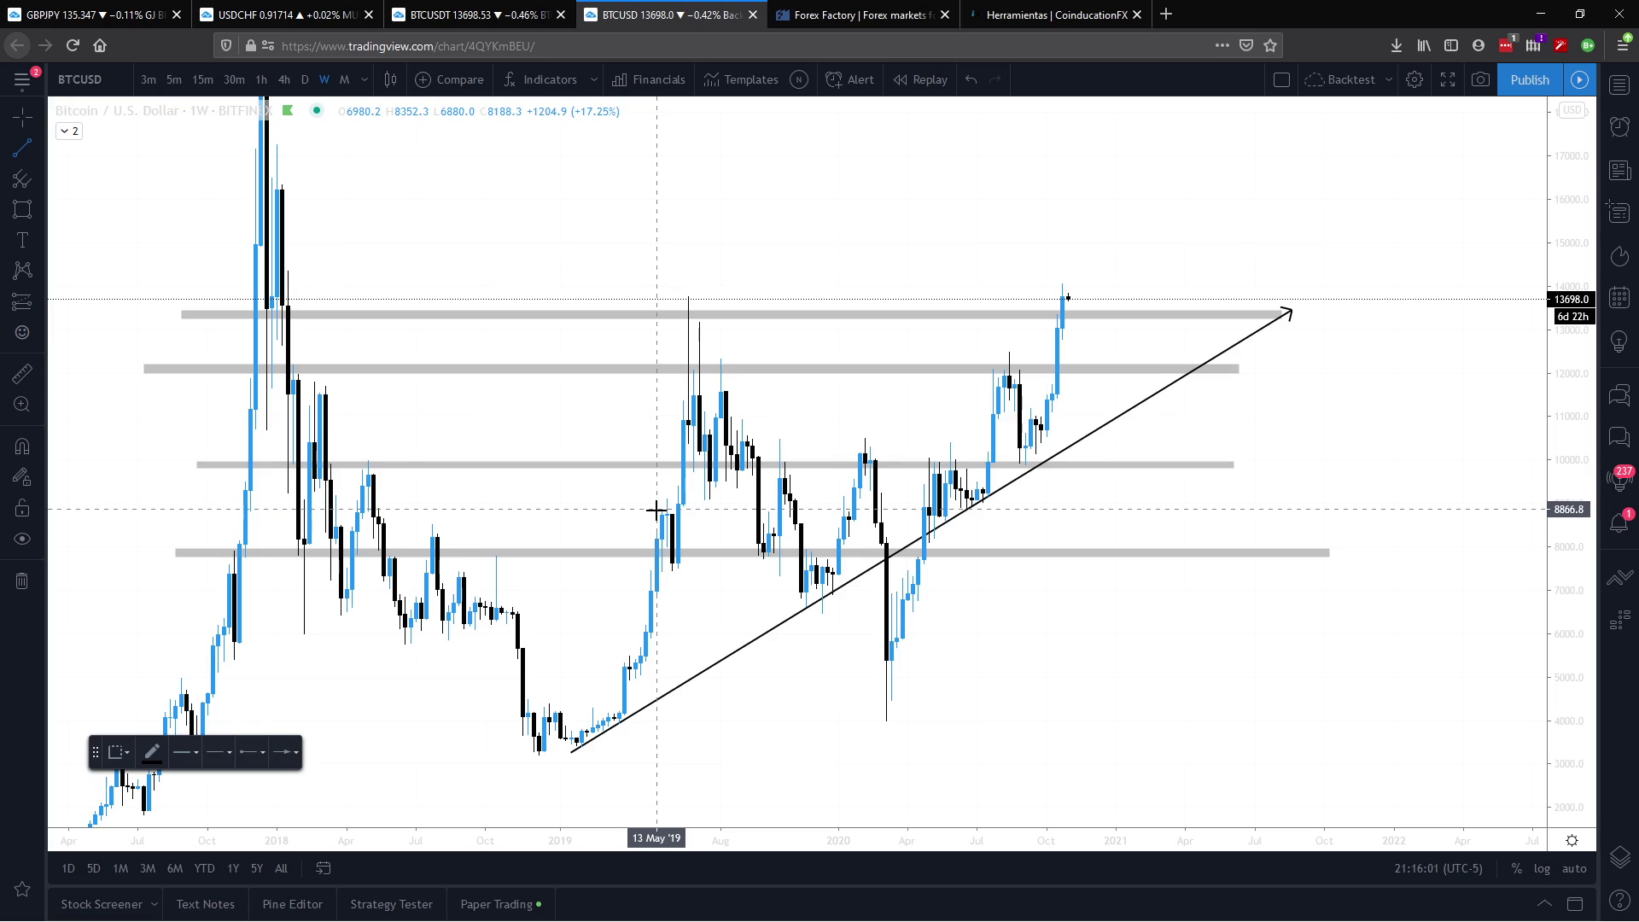
# Step: Draw an upper channel line ending near 15,400 and anchor its start at the mid-2018 low
pyautogui.click(662, 513)
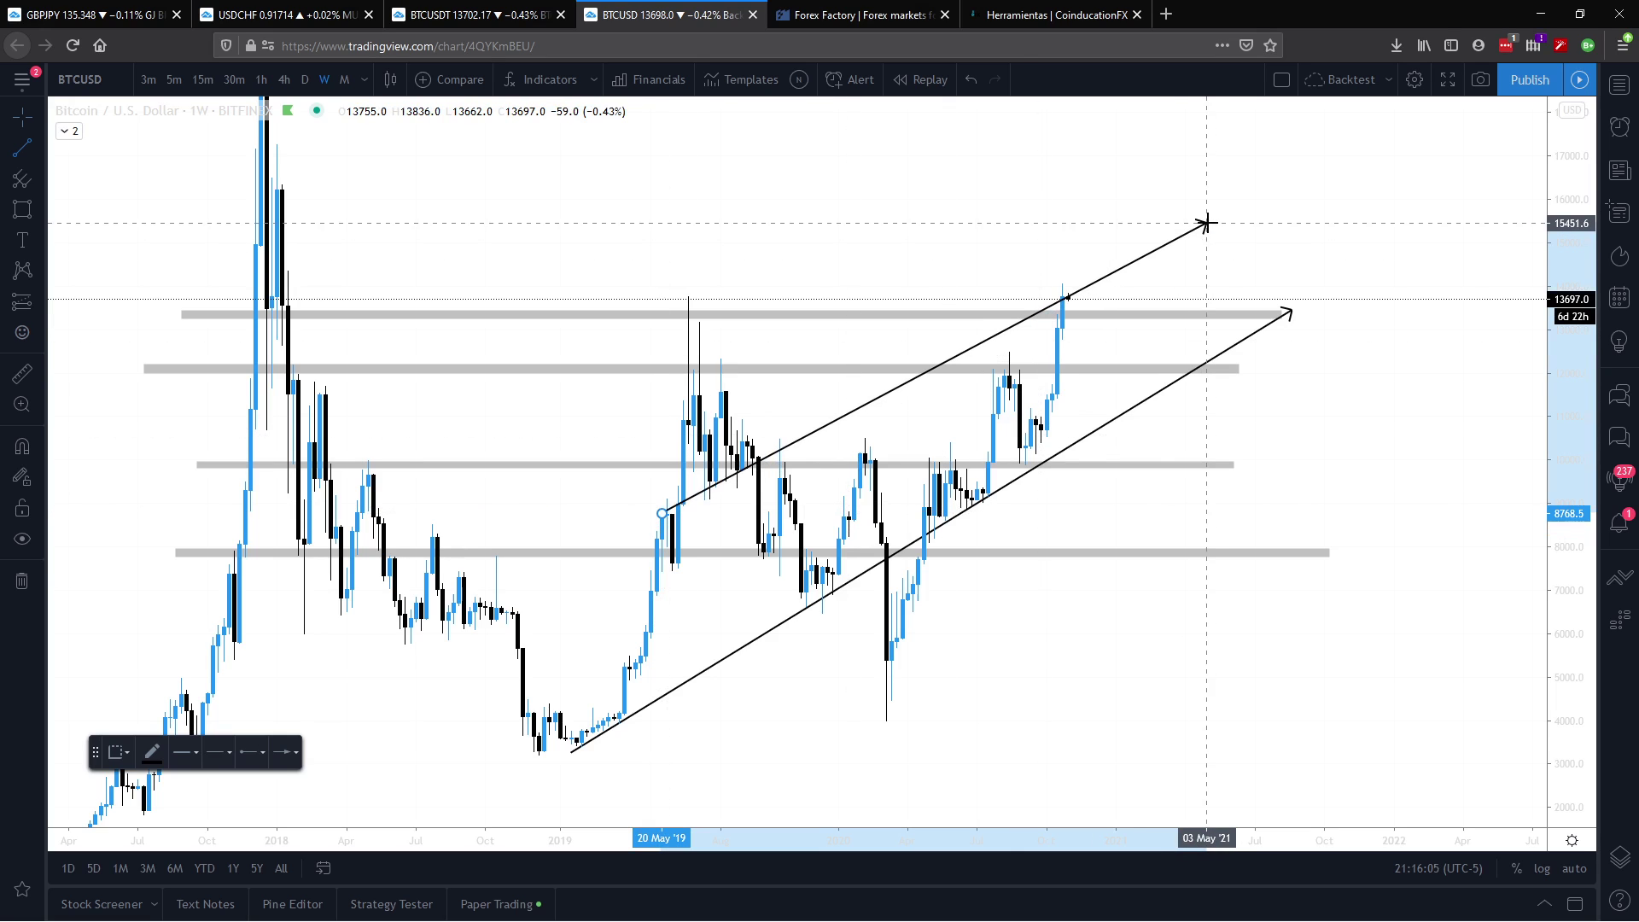
pyautogui.click(1206, 224)
pyautogui.click(1003, 618)
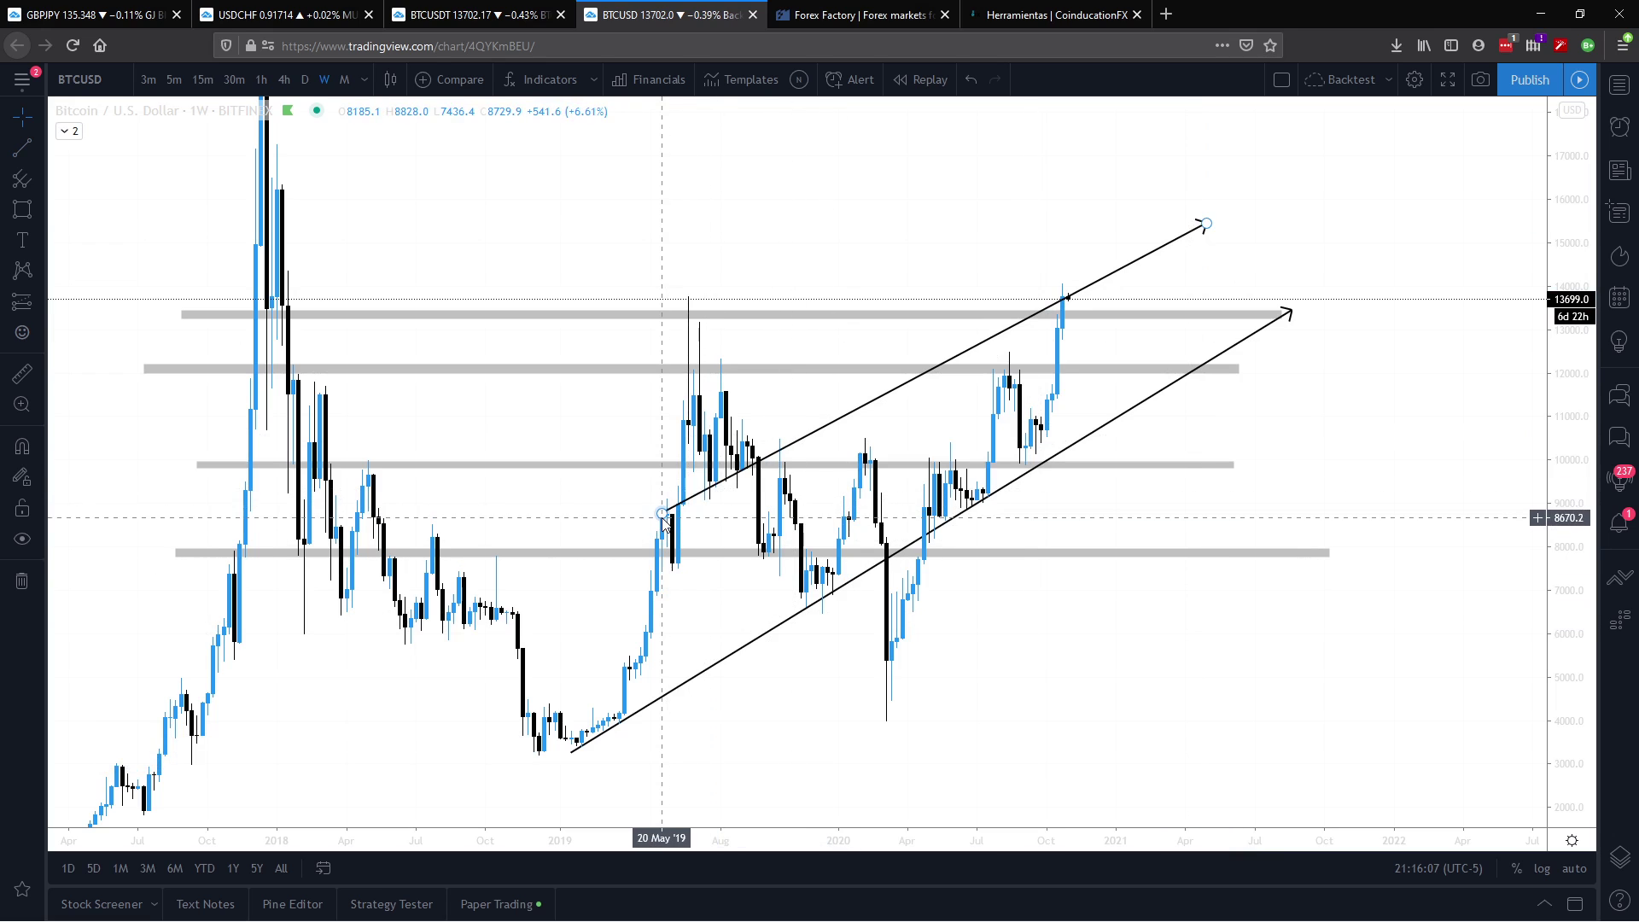
pyautogui.moveTo(663, 513); pyautogui.dragTo(416, 644)
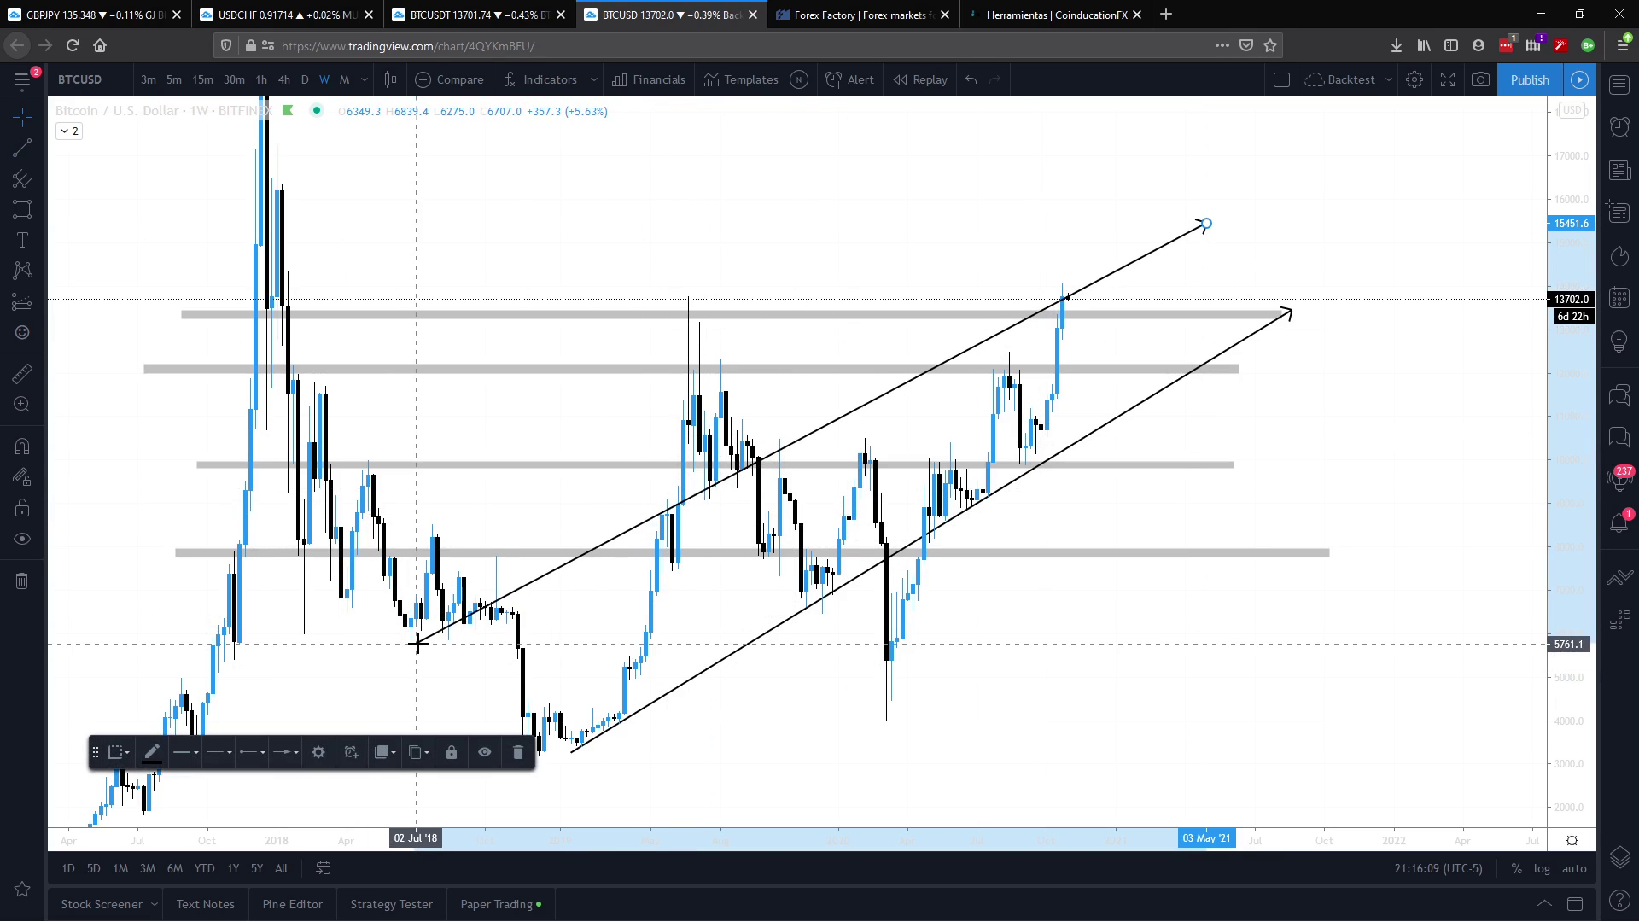
pyautogui.click(602, 613)
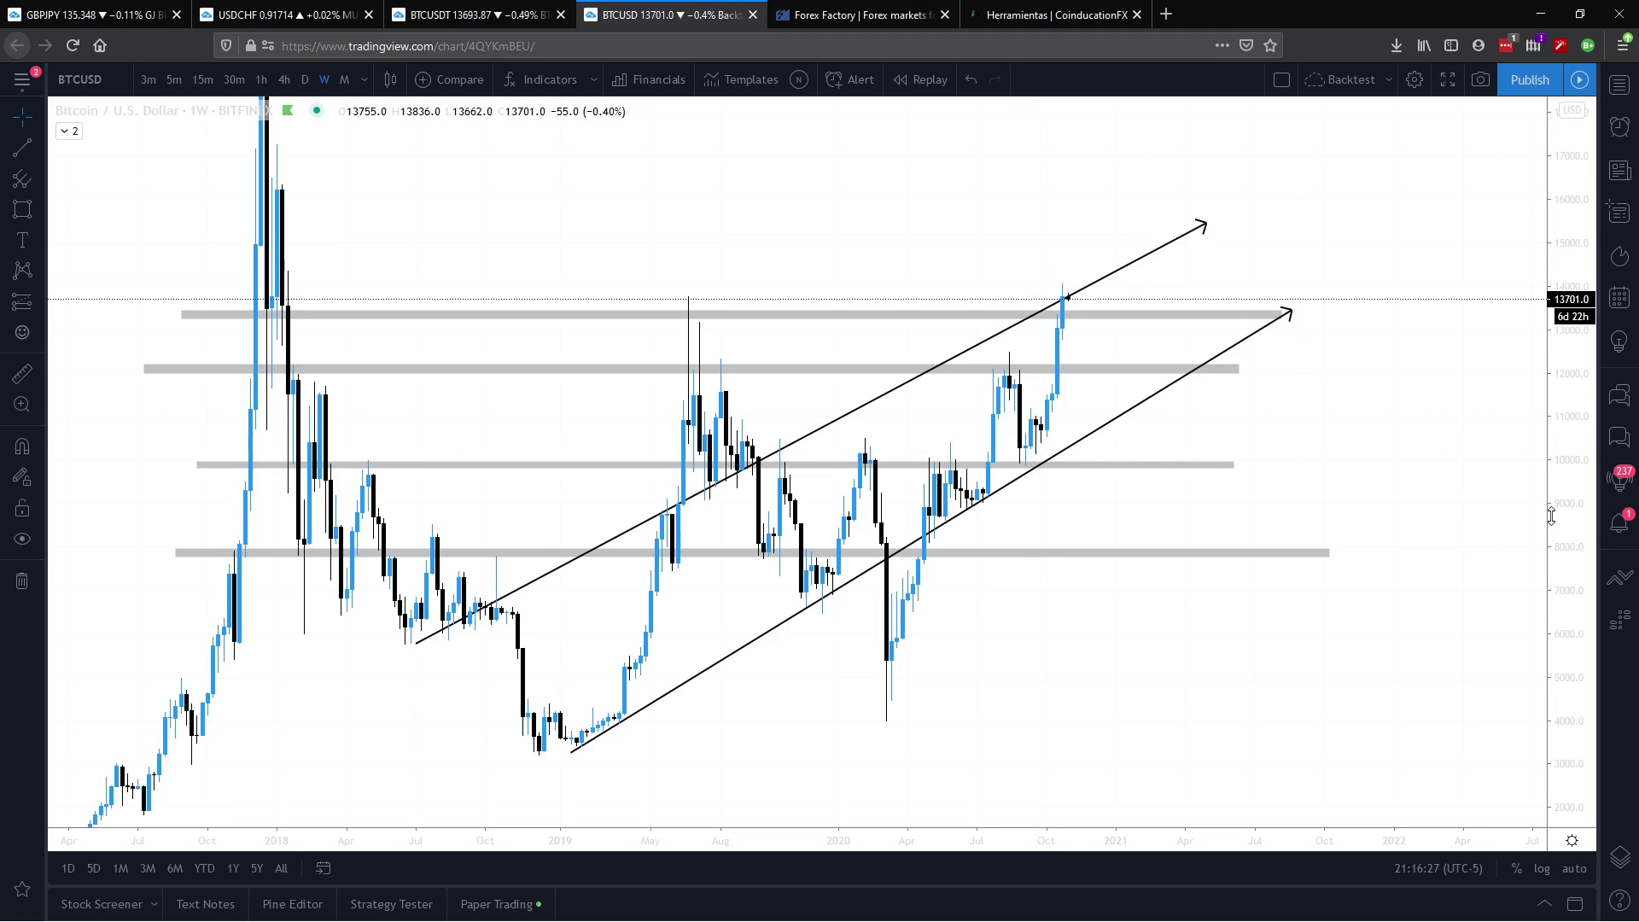
pyautogui.moveTo(1551, 516); pyautogui.dragTo(1551, 478)
pyautogui.moveTo(1423, 512); pyautogui.dragTo(1156, 484)
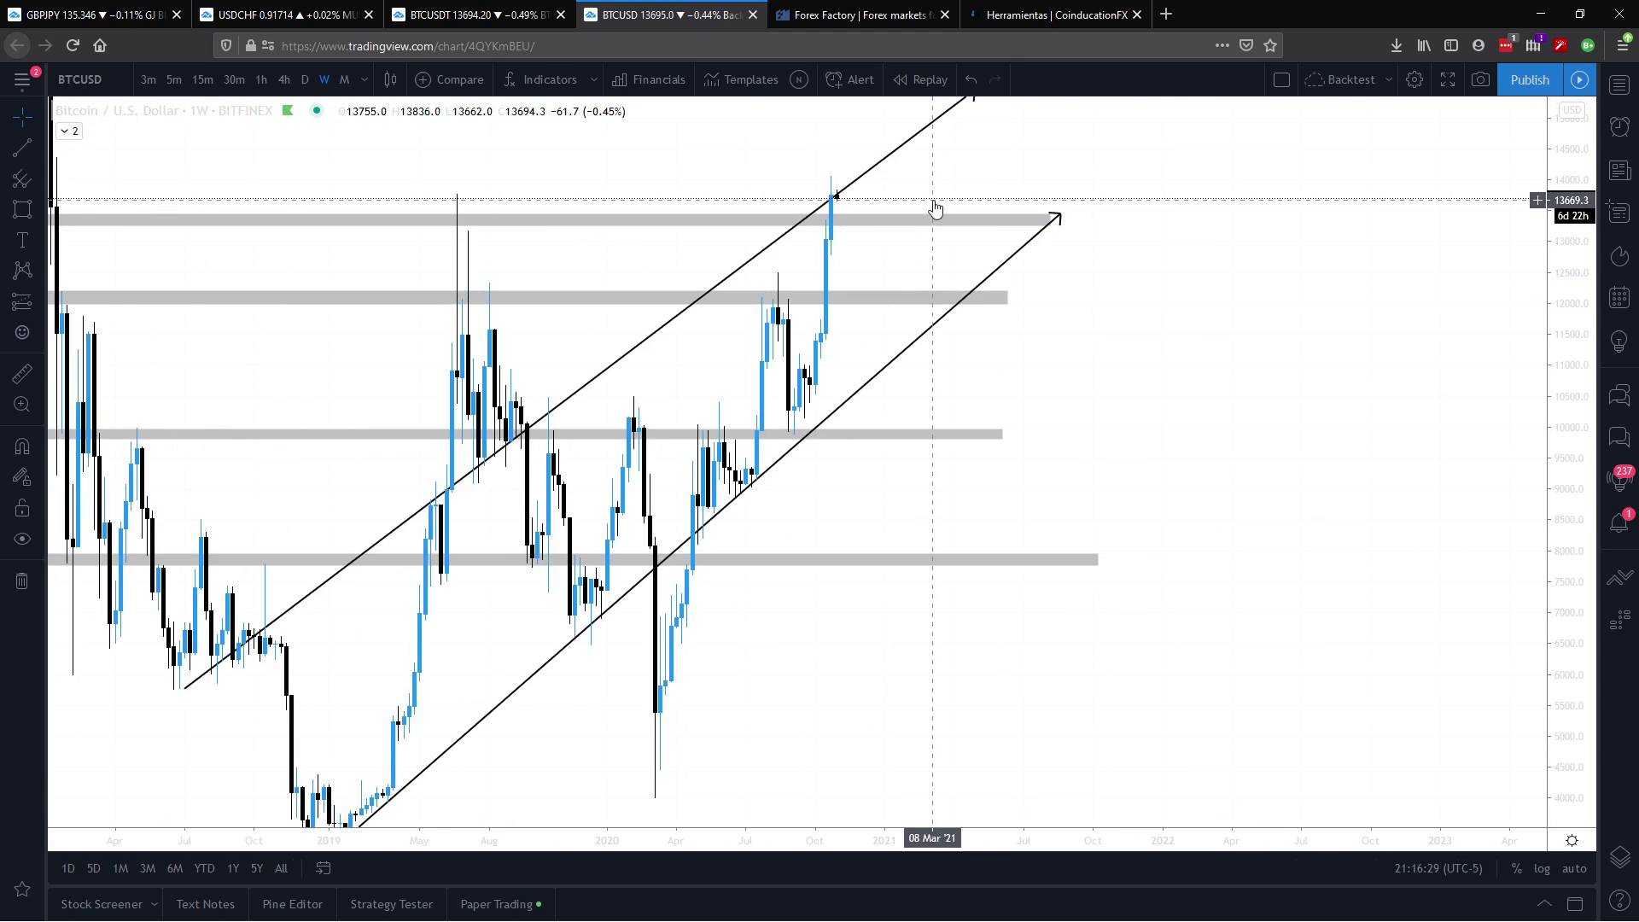
pyautogui.moveTo(935, 209); pyautogui.dragTo(1057, 200)
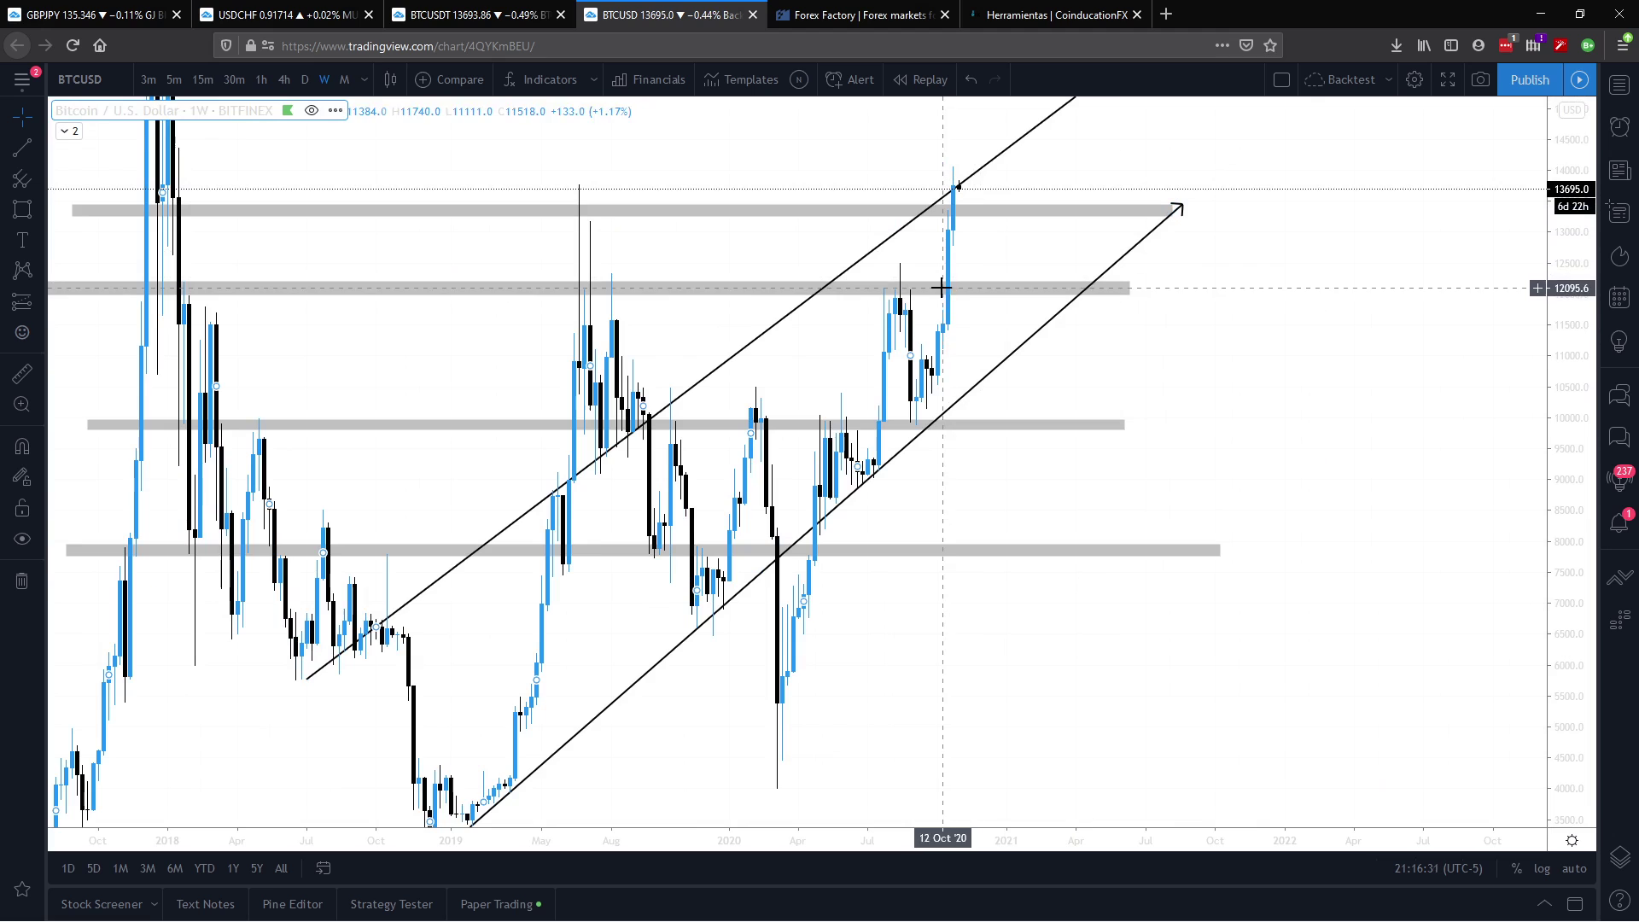
# Step: Switch BTCUSD to daily candles, rescale and pan up close, and pick the Rectangle tool
pyautogui.click(304, 79)
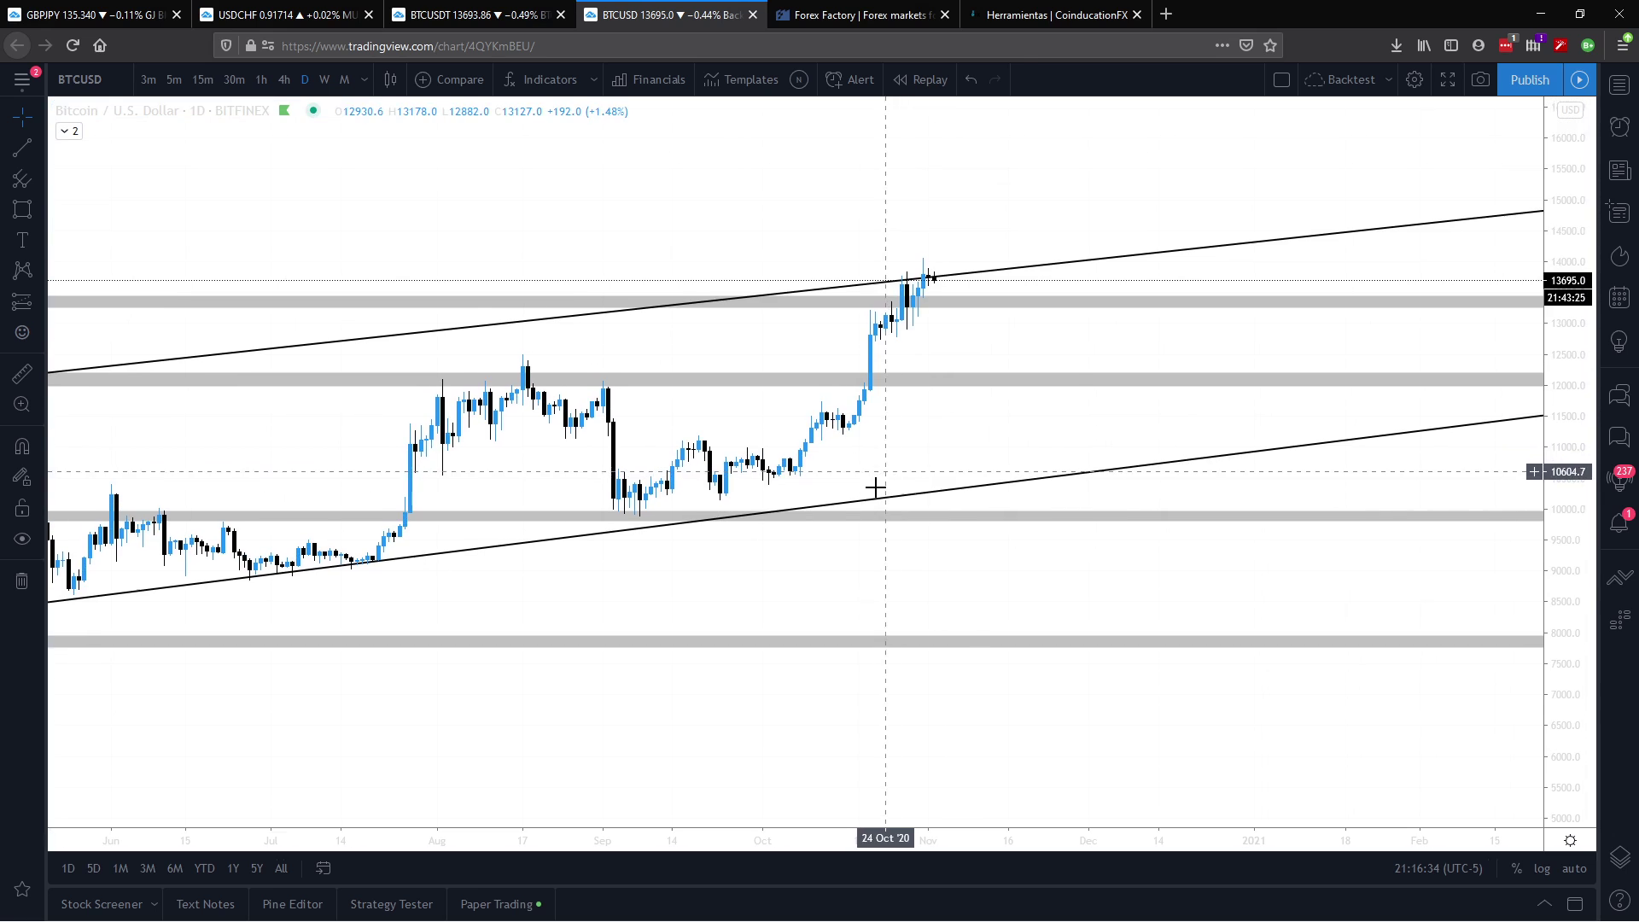
pyautogui.moveTo(1567, 466); pyautogui.dragTo(1567, 423)
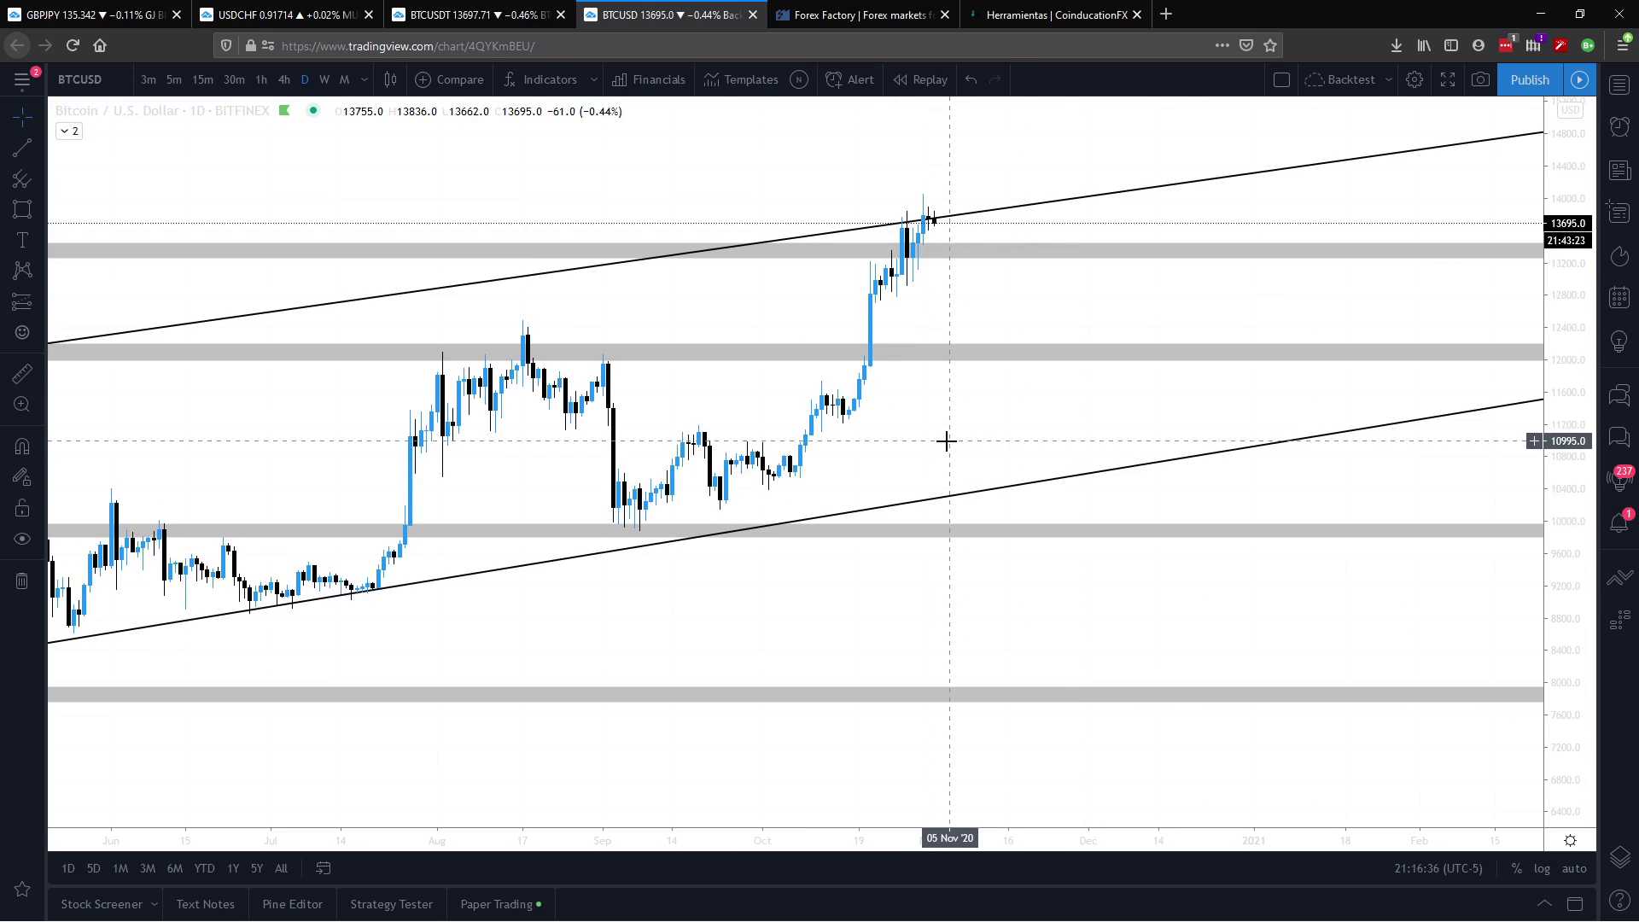
pyautogui.moveTo(946, 441); pyautogui.dragTo(914, 490)
pyautogui.click(22, 147)
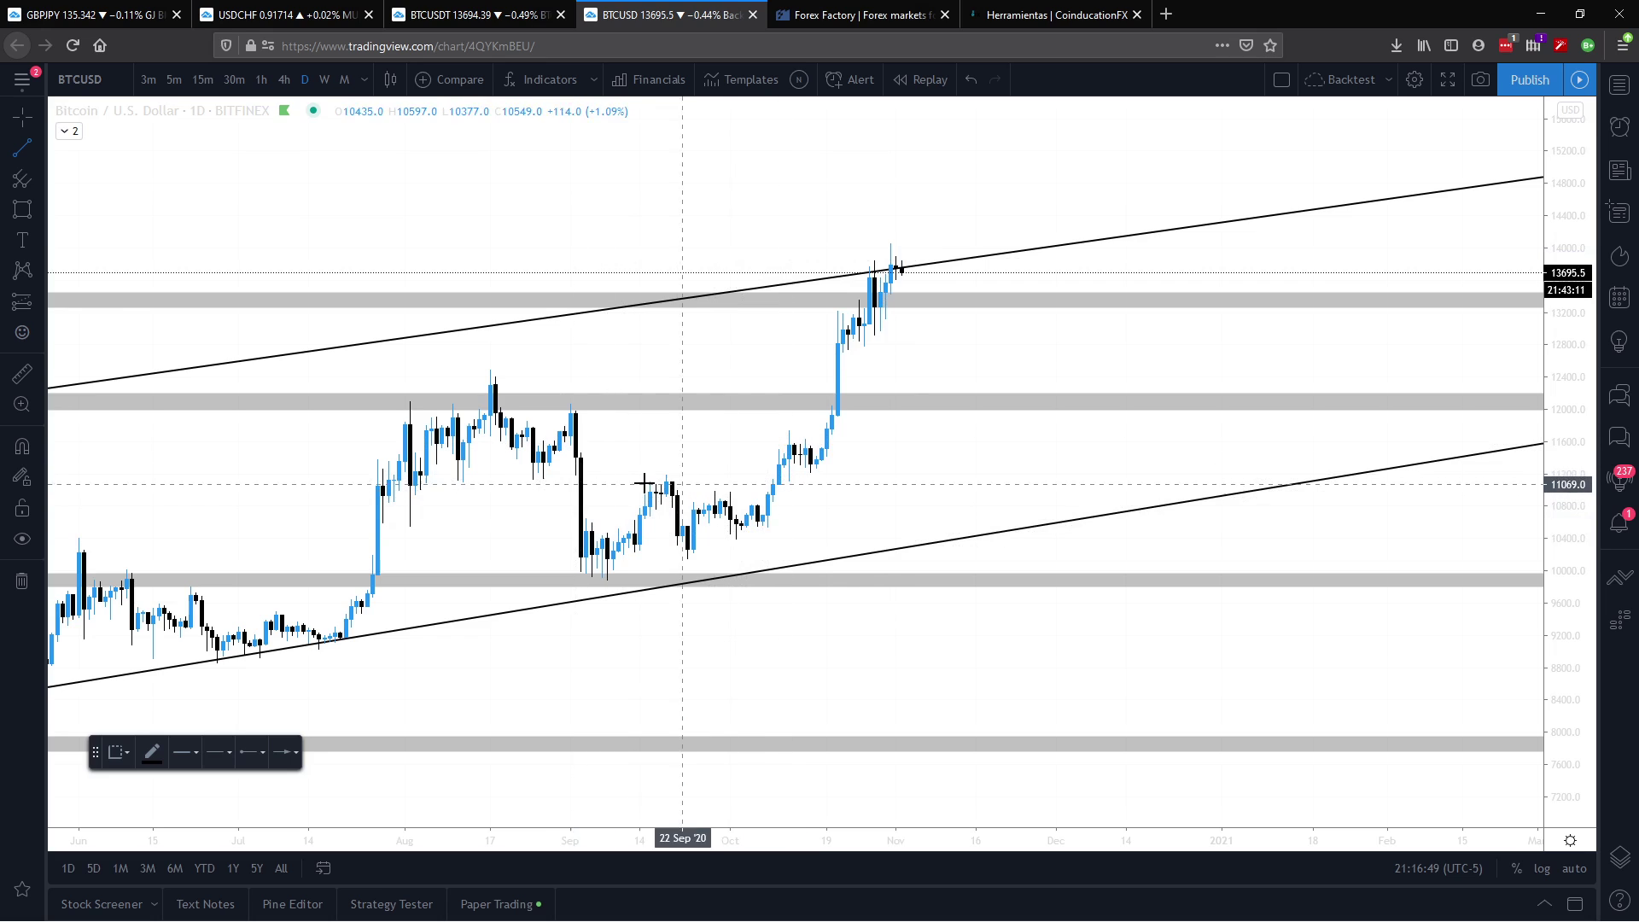
pyautogui.click(39, 213)
pyautogui.click(107, 279)
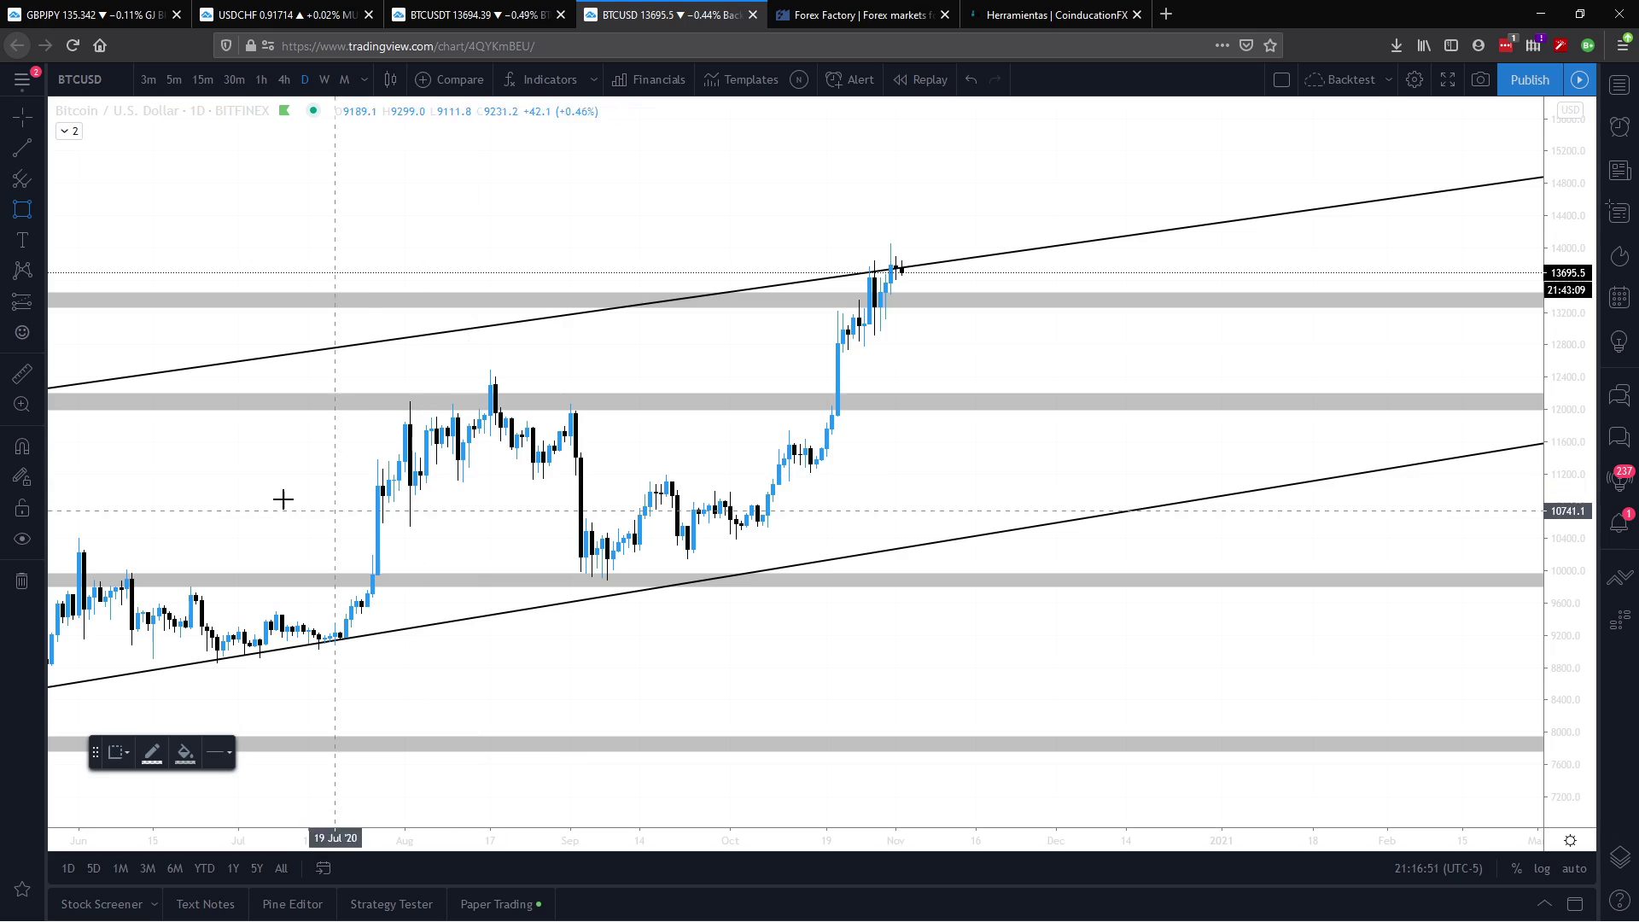
# Step: Draw a zone near 11,200 and apply the Daily SR style to turn it pink
pyautogui.moveTo(250, 481); pyautogui.dragTo(1077, 471)
pyautogui.rightClick(1078, 471)
pyautogui.click(1248, 669)
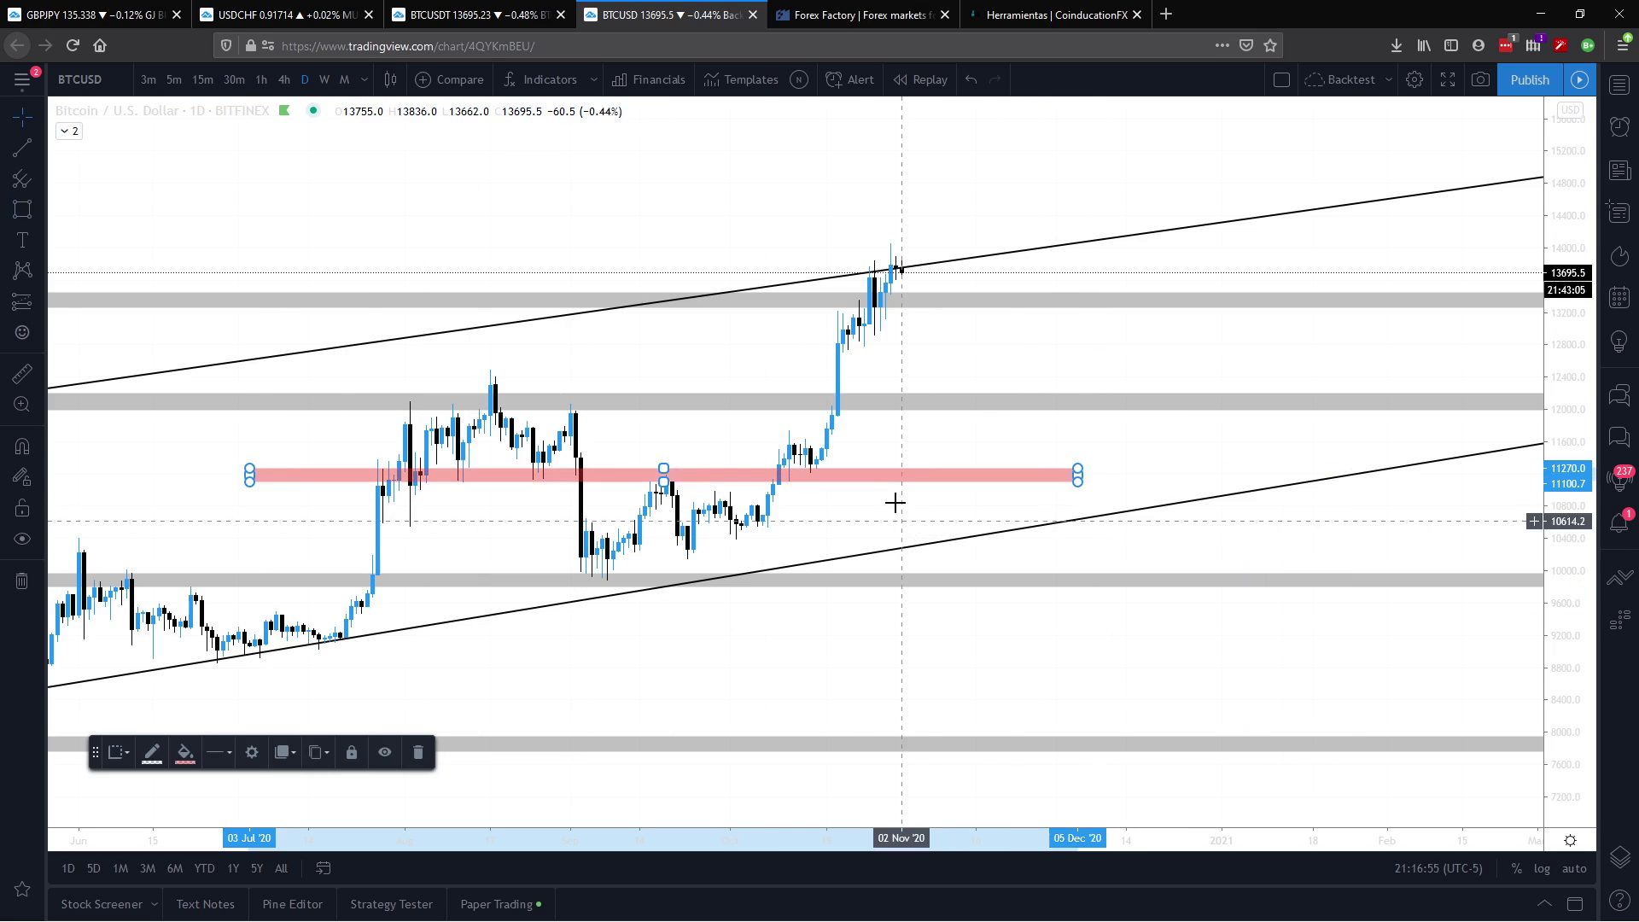
pyautogui.click(865, 478)
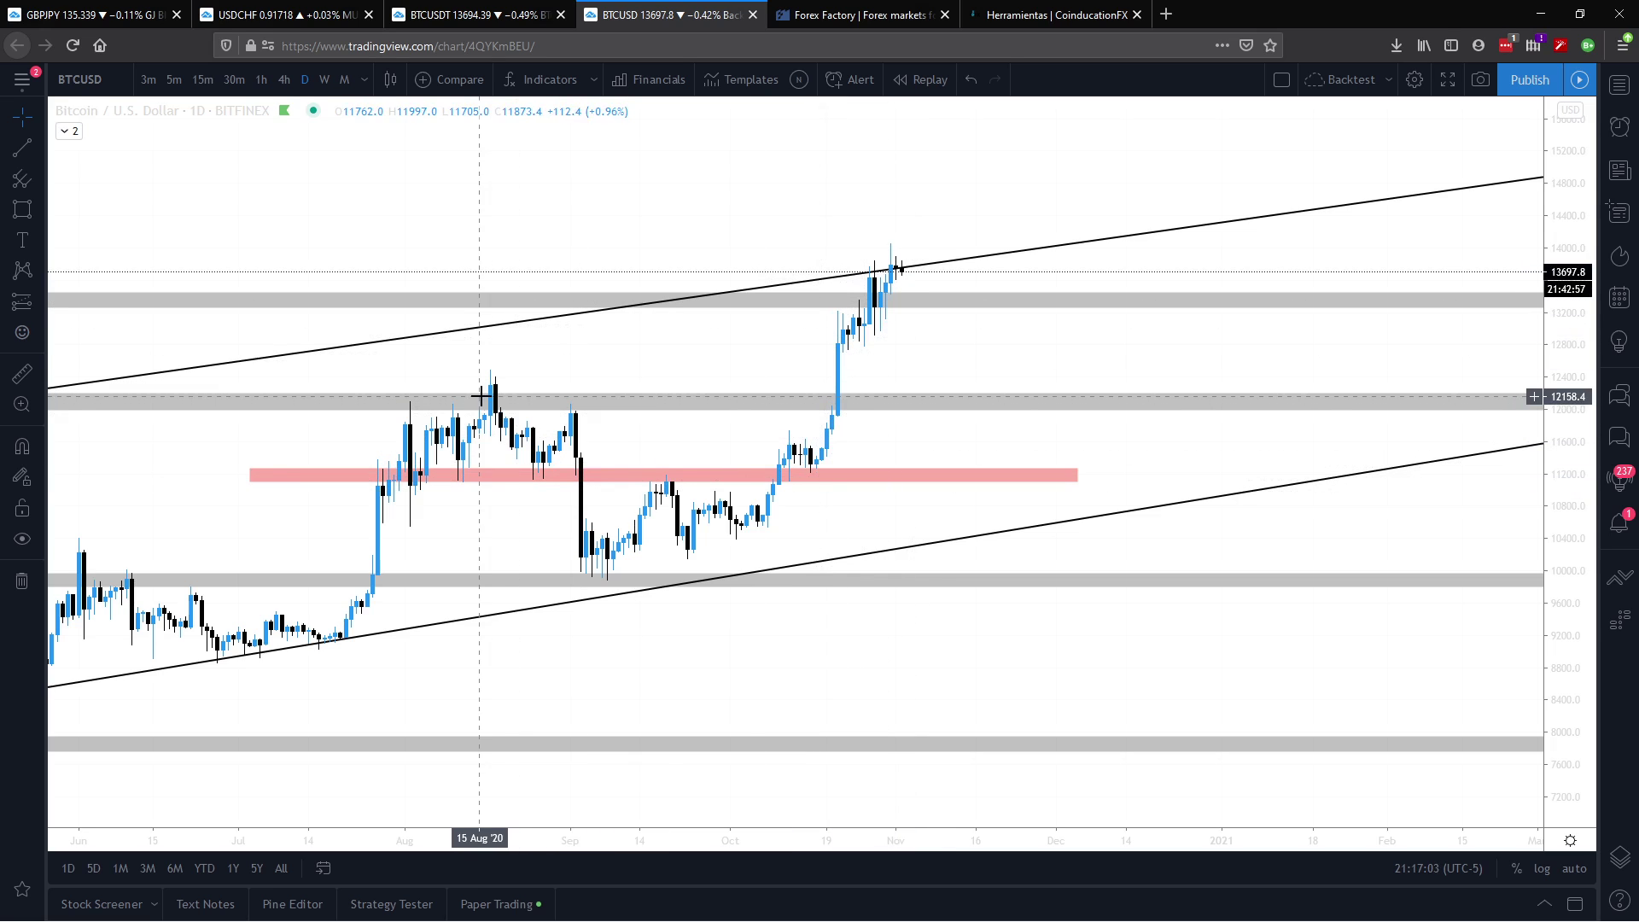
# Step: Nudge the grey zone near 10,000 slightly up and zoom out to show more daily history
pyautogui.moveTo(759, 539)
pyautogui.mouseDown()
pyautogui.moveTo(1142, 495)
pyautogui.moveTo(956, 483)
pyautogui.mouseUp()
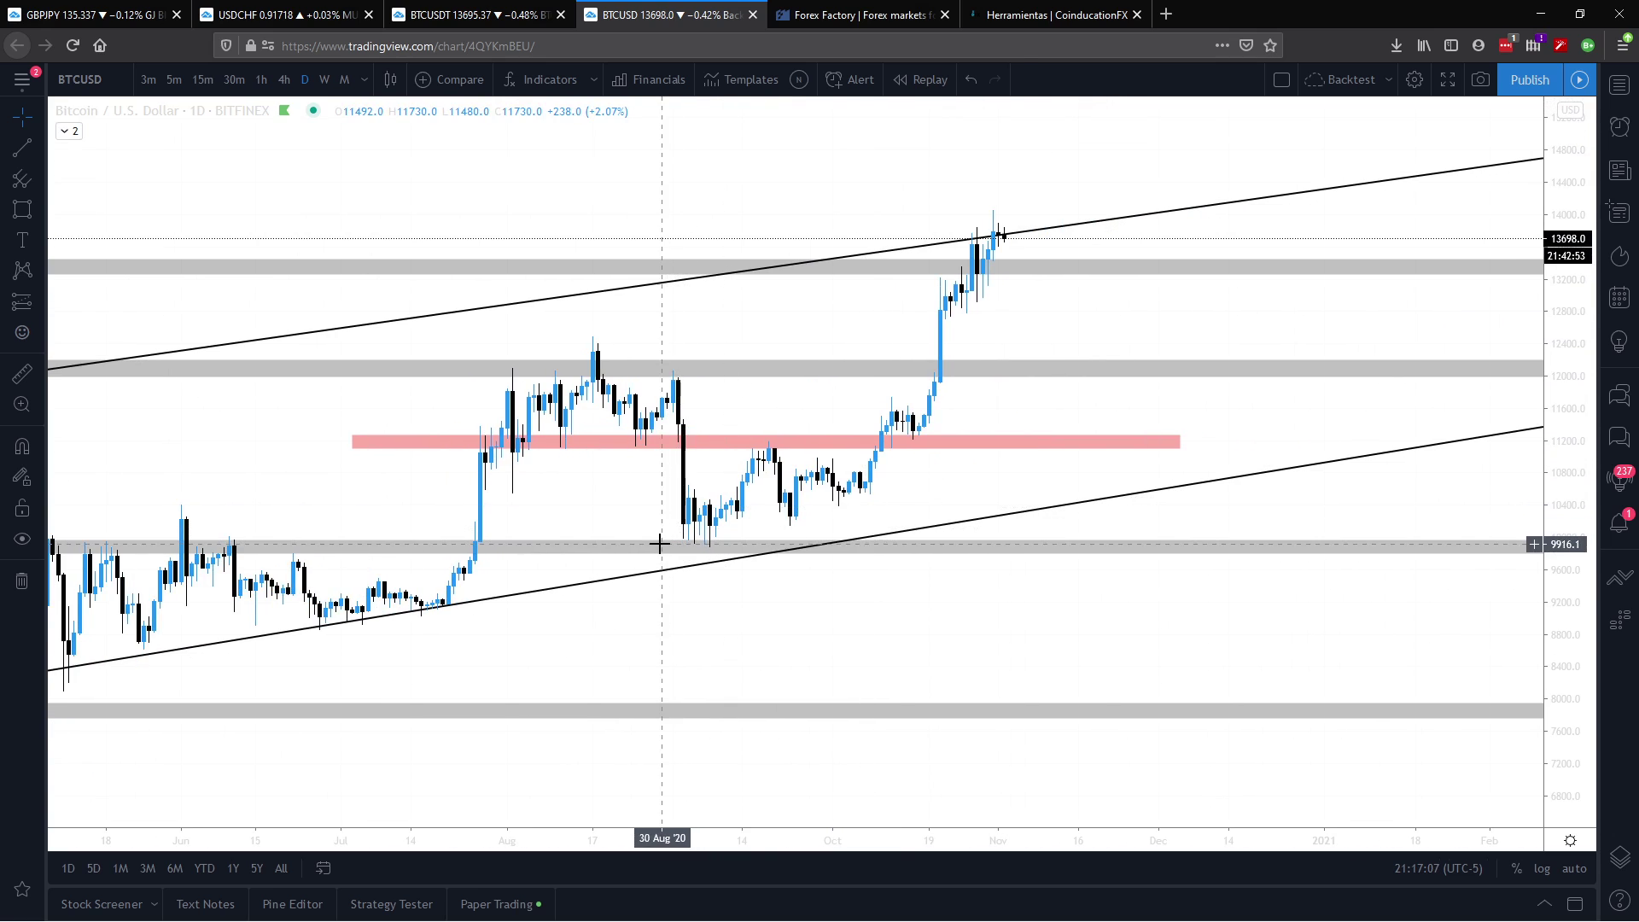
pyautogui.moveTo(660, 544); pyautogui.dragTo(651, 536)
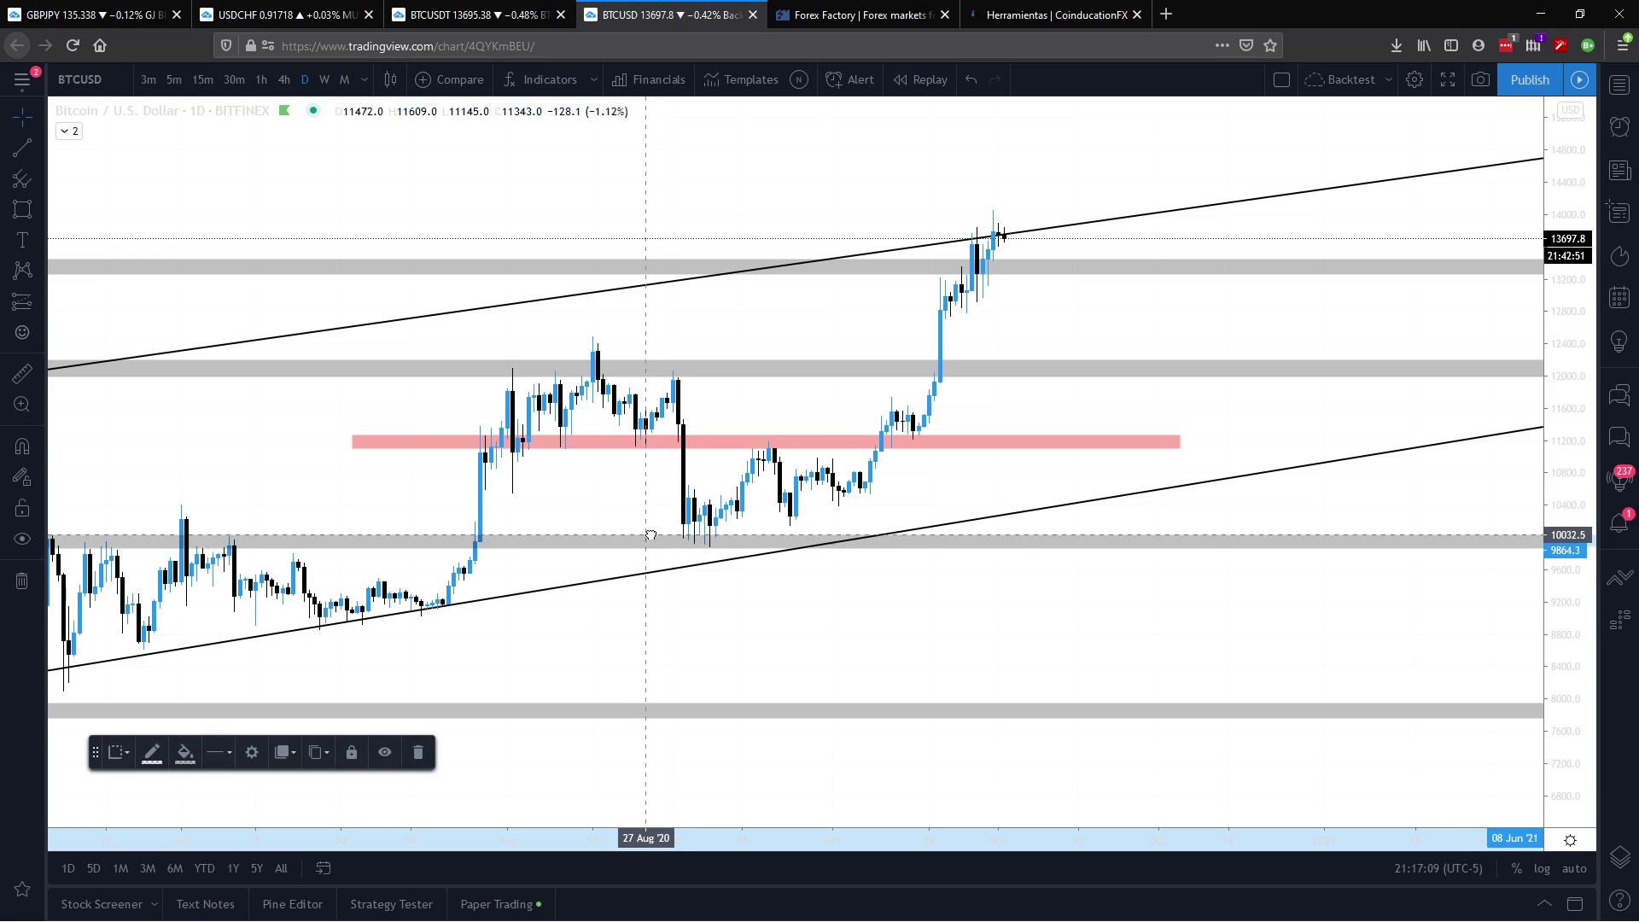
pyautogui.moveTo(745, 458); pyautogui.dragTo(716, 554)
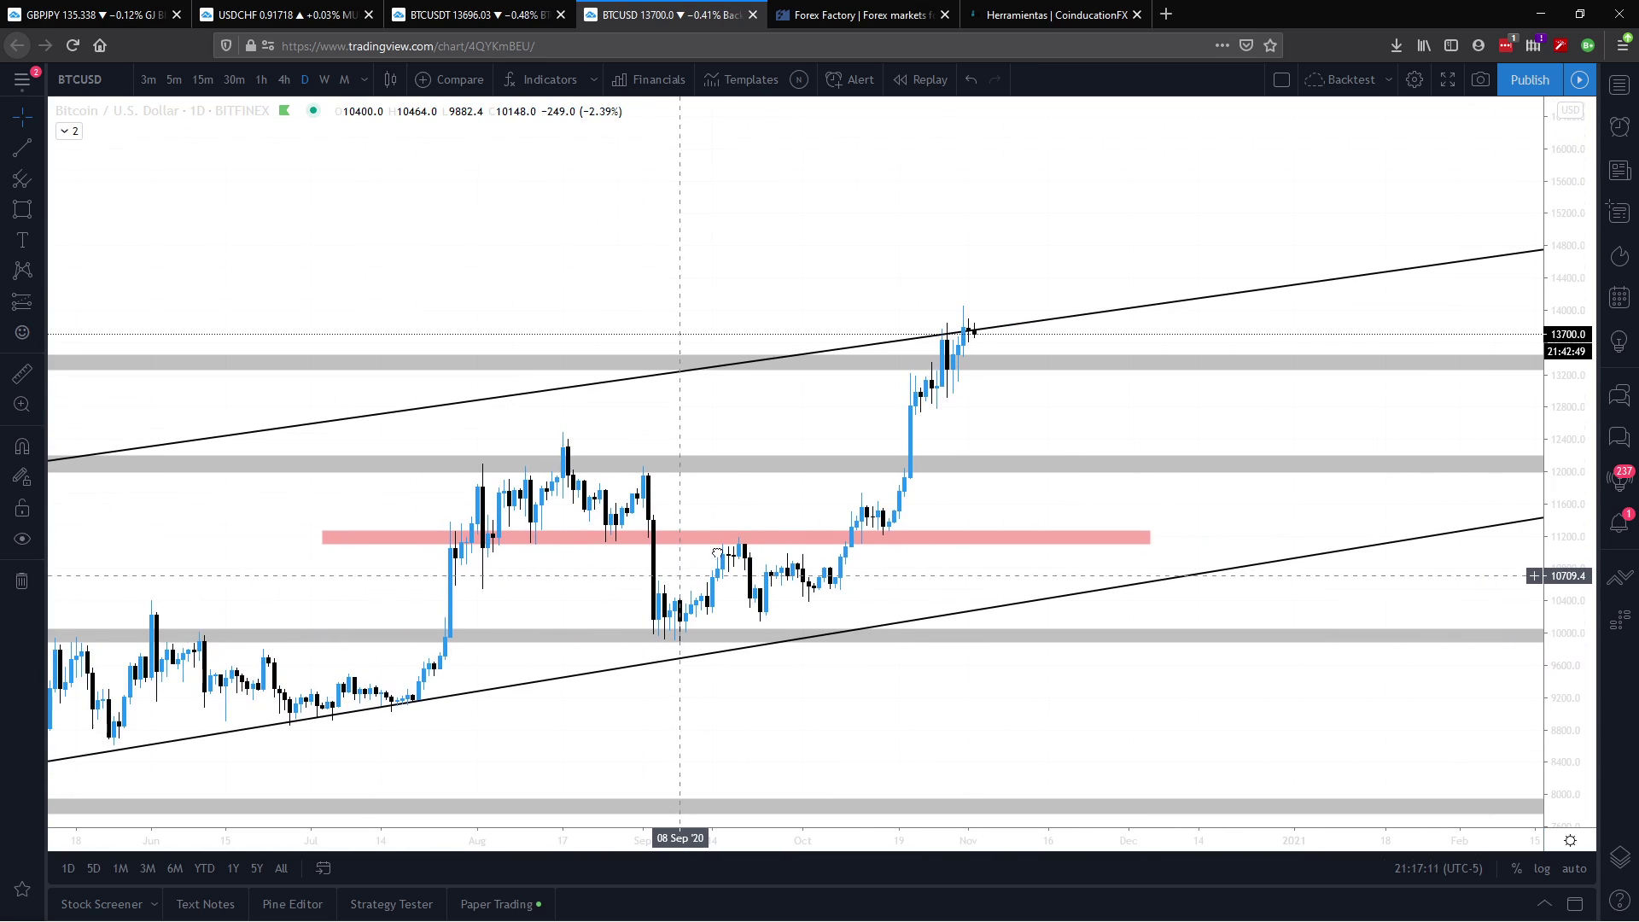
pyautogui.moveTo(914, 820)
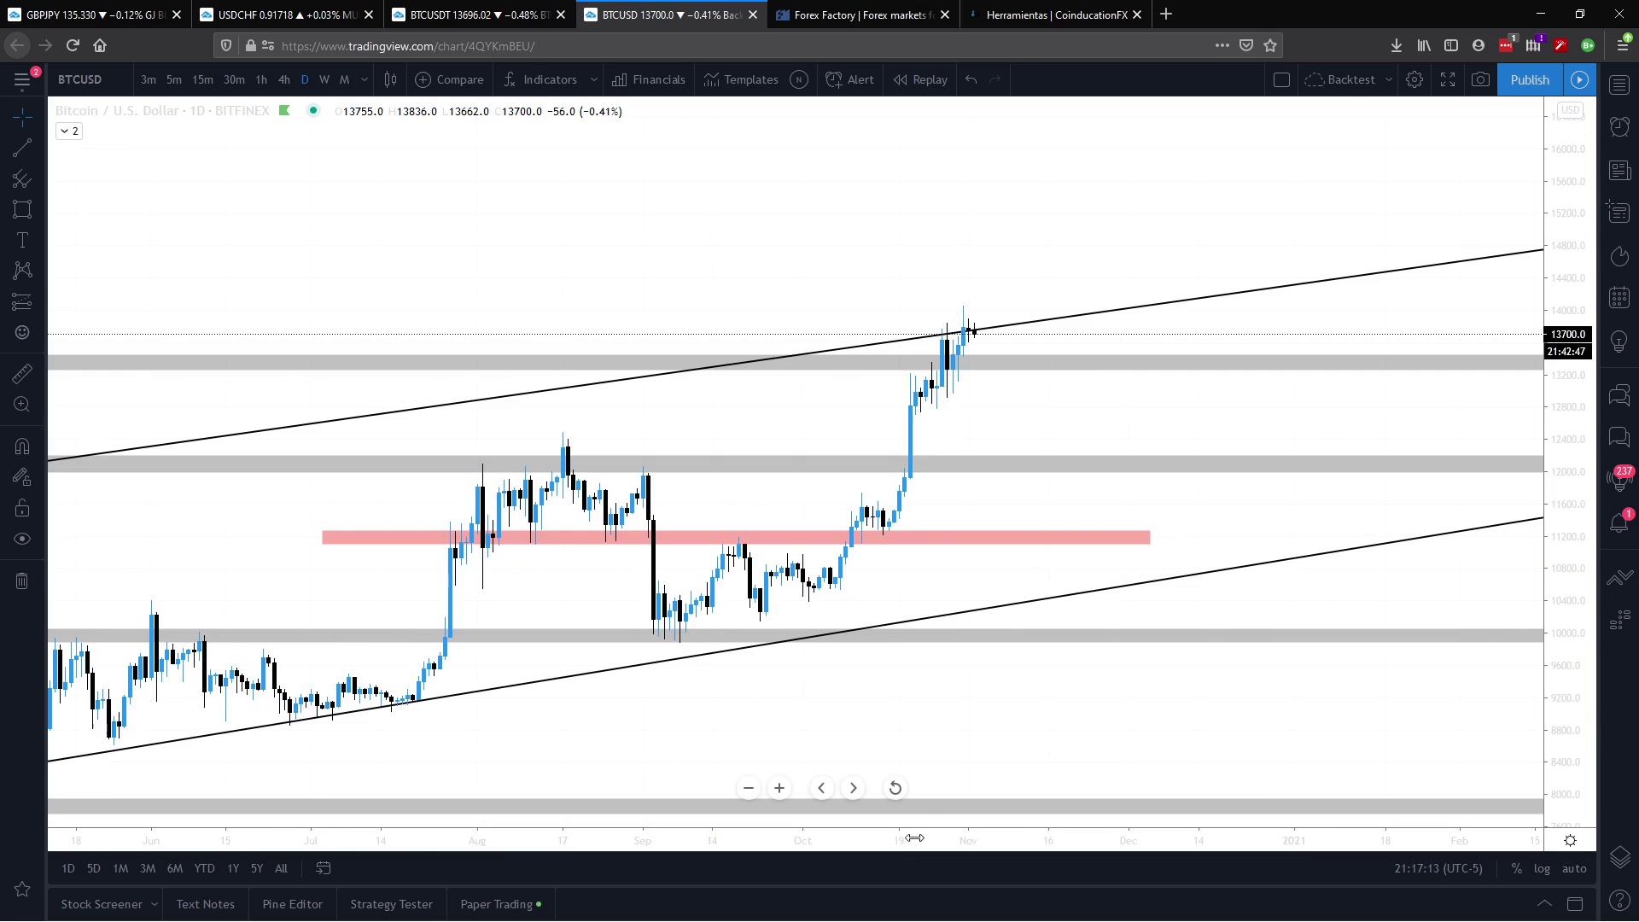
pyautogui.moveTo(915, 838)
pyautogui.mouseDown()
pyautogui.moveTo(1102, 797)
pyautogui.moveTo(837, 719)
pyautogui.mouseUp()
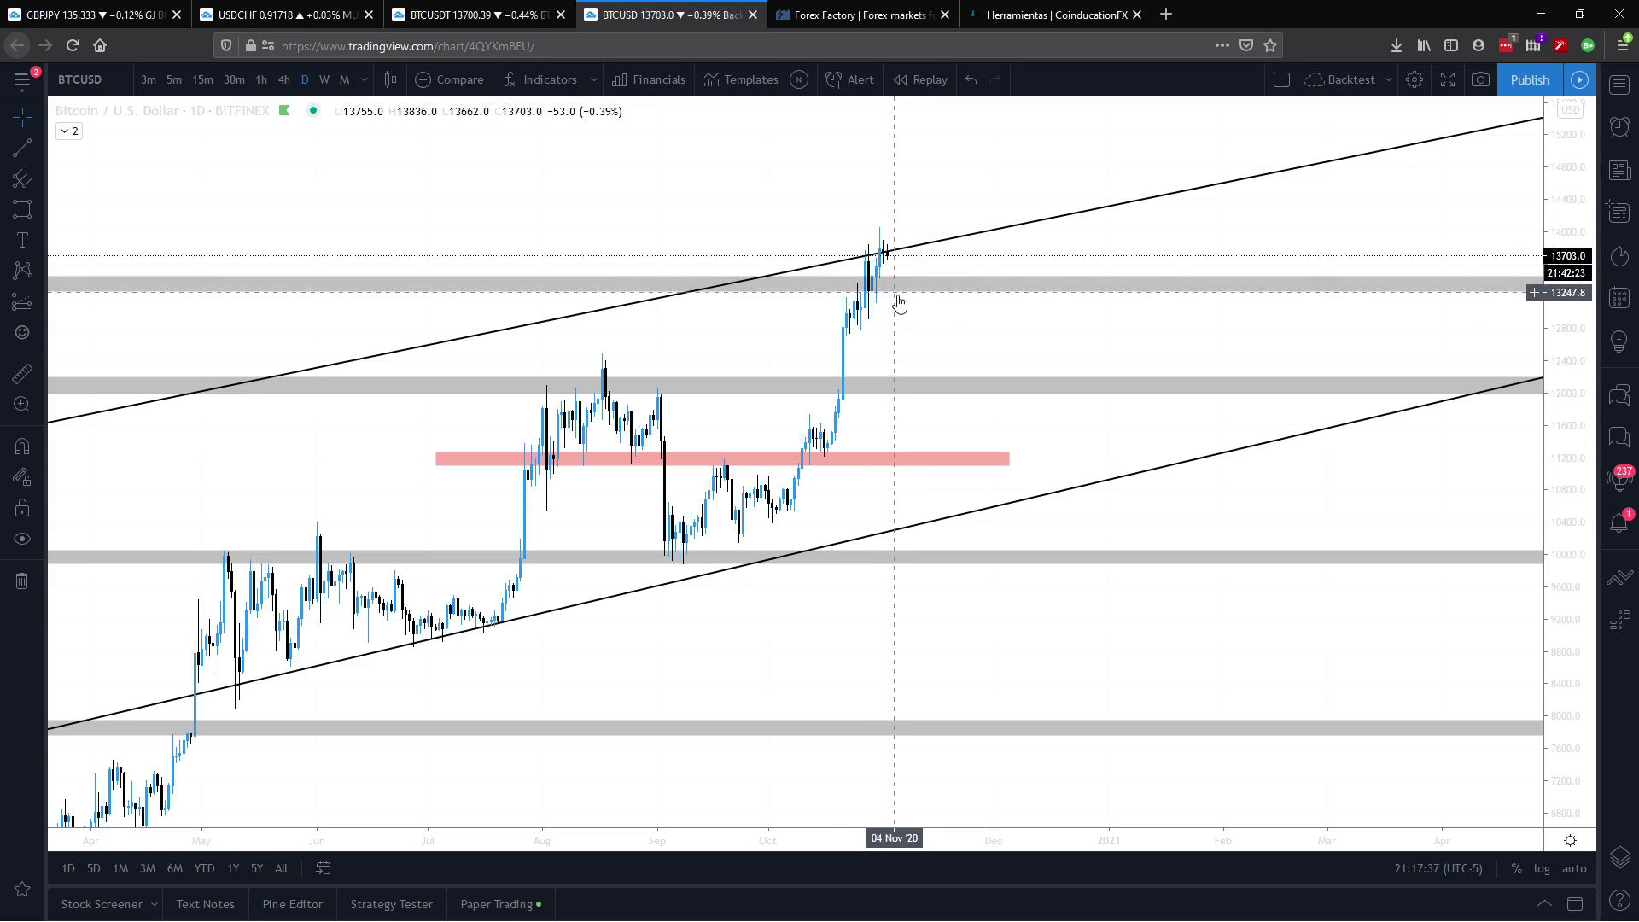
# Step: Place a short position at the latest BTCUSD candle with its stop at 14104.6
pyautogui.click(22, 301)
pyautogui.click(123, 333)
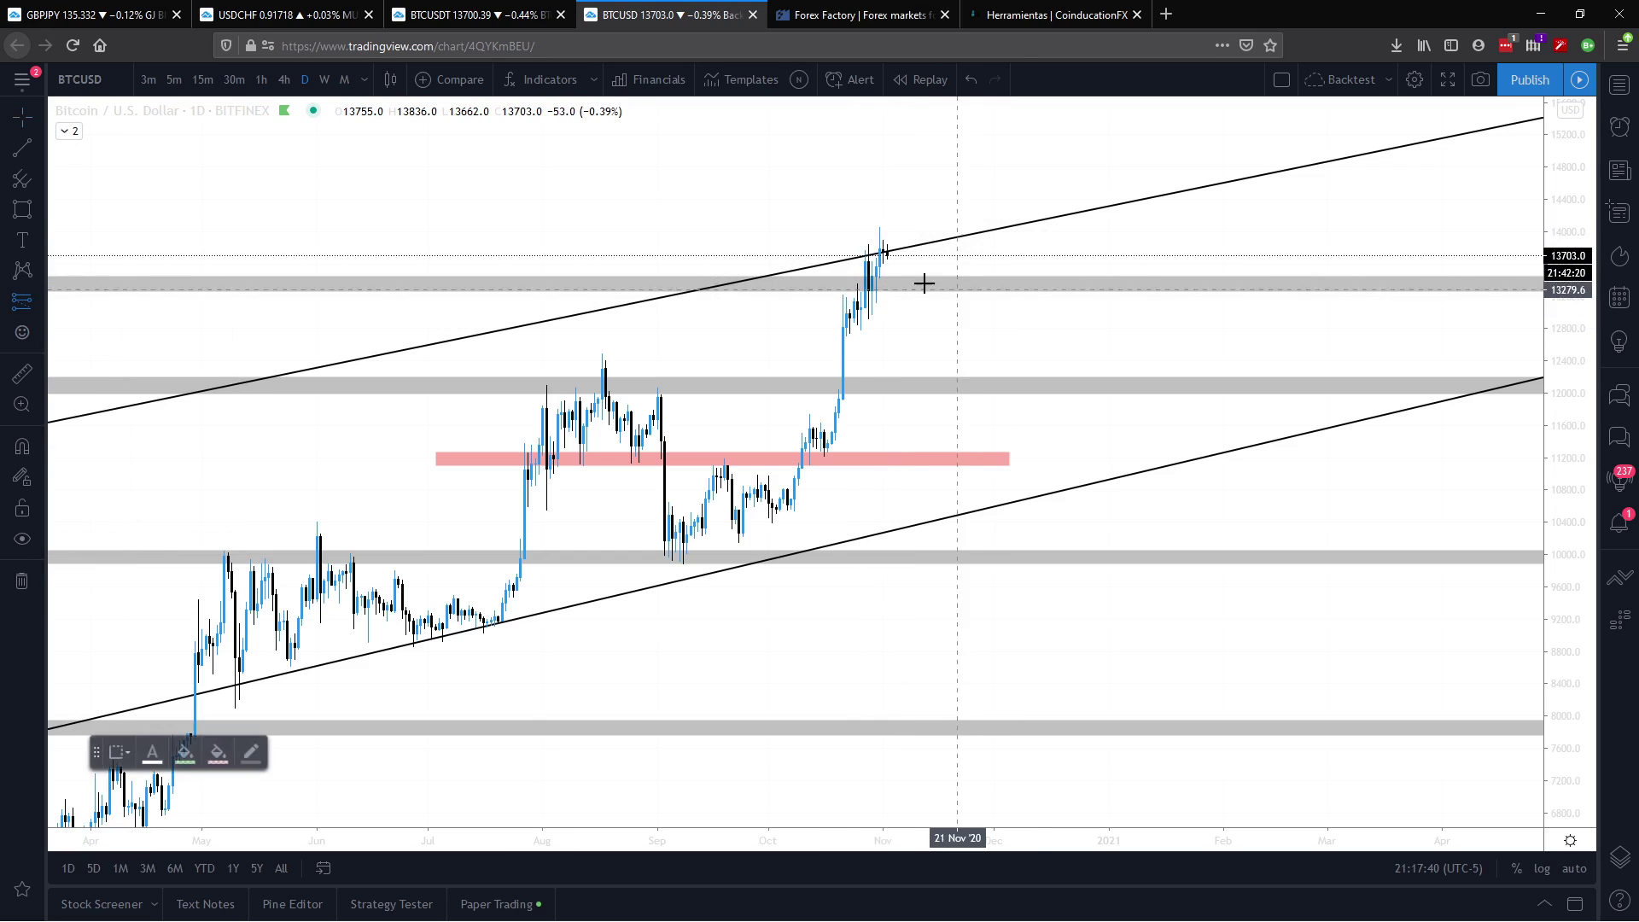
pyautogui.click(891, 249)
pyautogui.moveTo(887, 111); pyautogui.dragTo(887, 223)
pyautogui.moveTo(888, 385); pyautogui.dragTo(892, 295)
pyautogui.click(1043, 329)
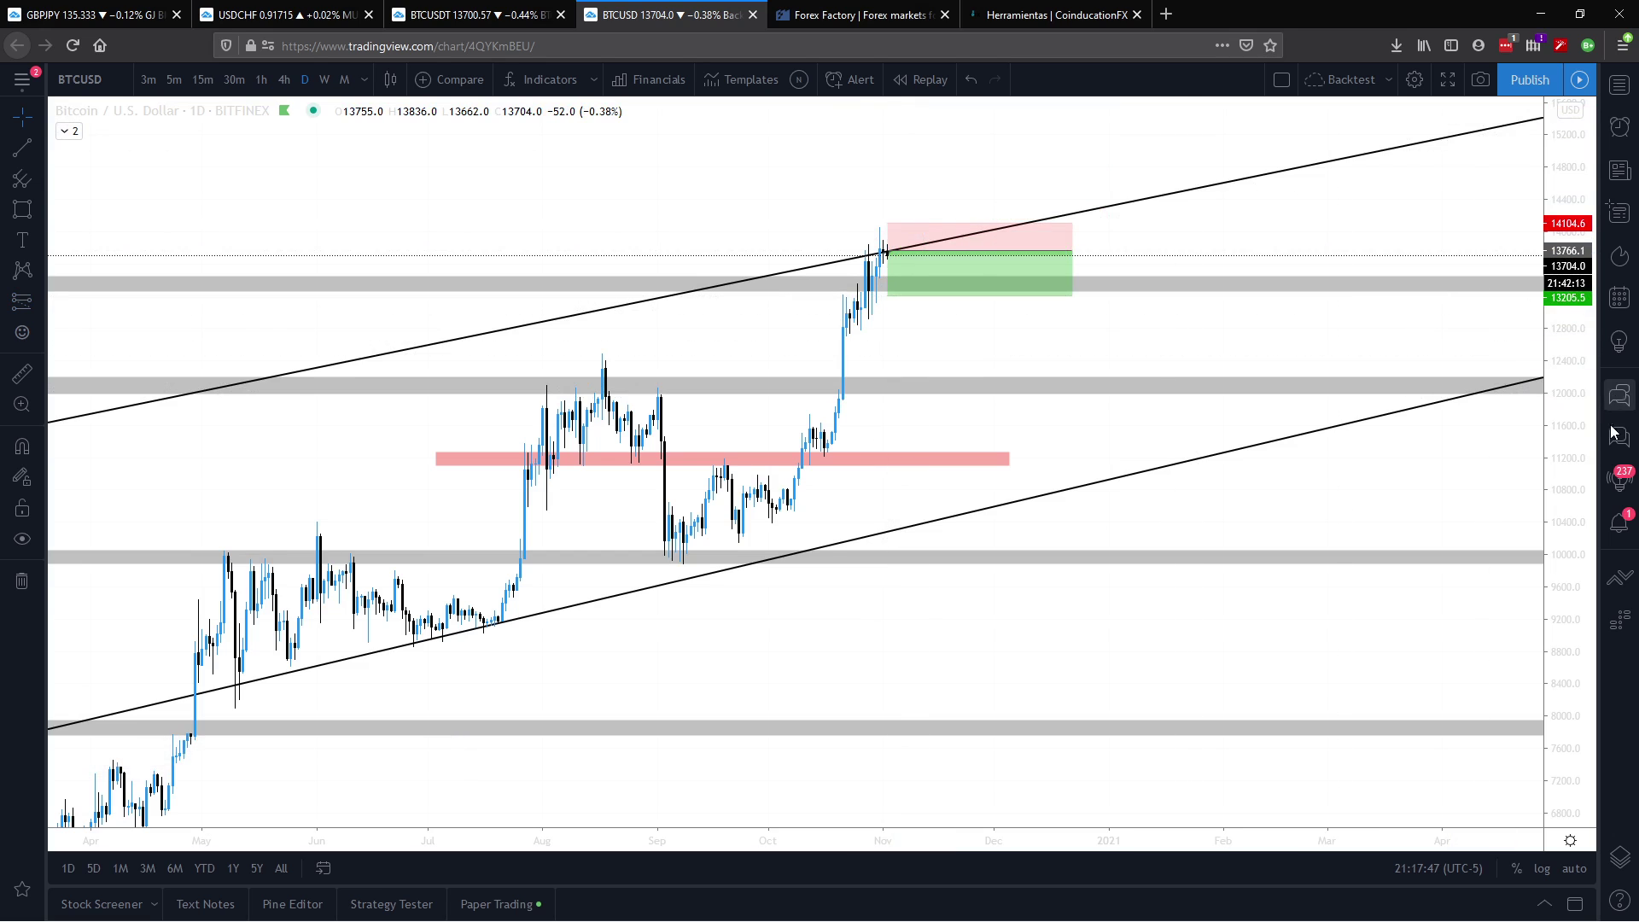
# Step: Pull the short position's target down to the 12150.6 grey zone
pyautogui.moveTo(1572, 395)
pyautogui.mouseDown()
pyautogui.moveTo(1051, 319)
pyautogui.moveTo(935, 381)
pyautogui.mouseUp()
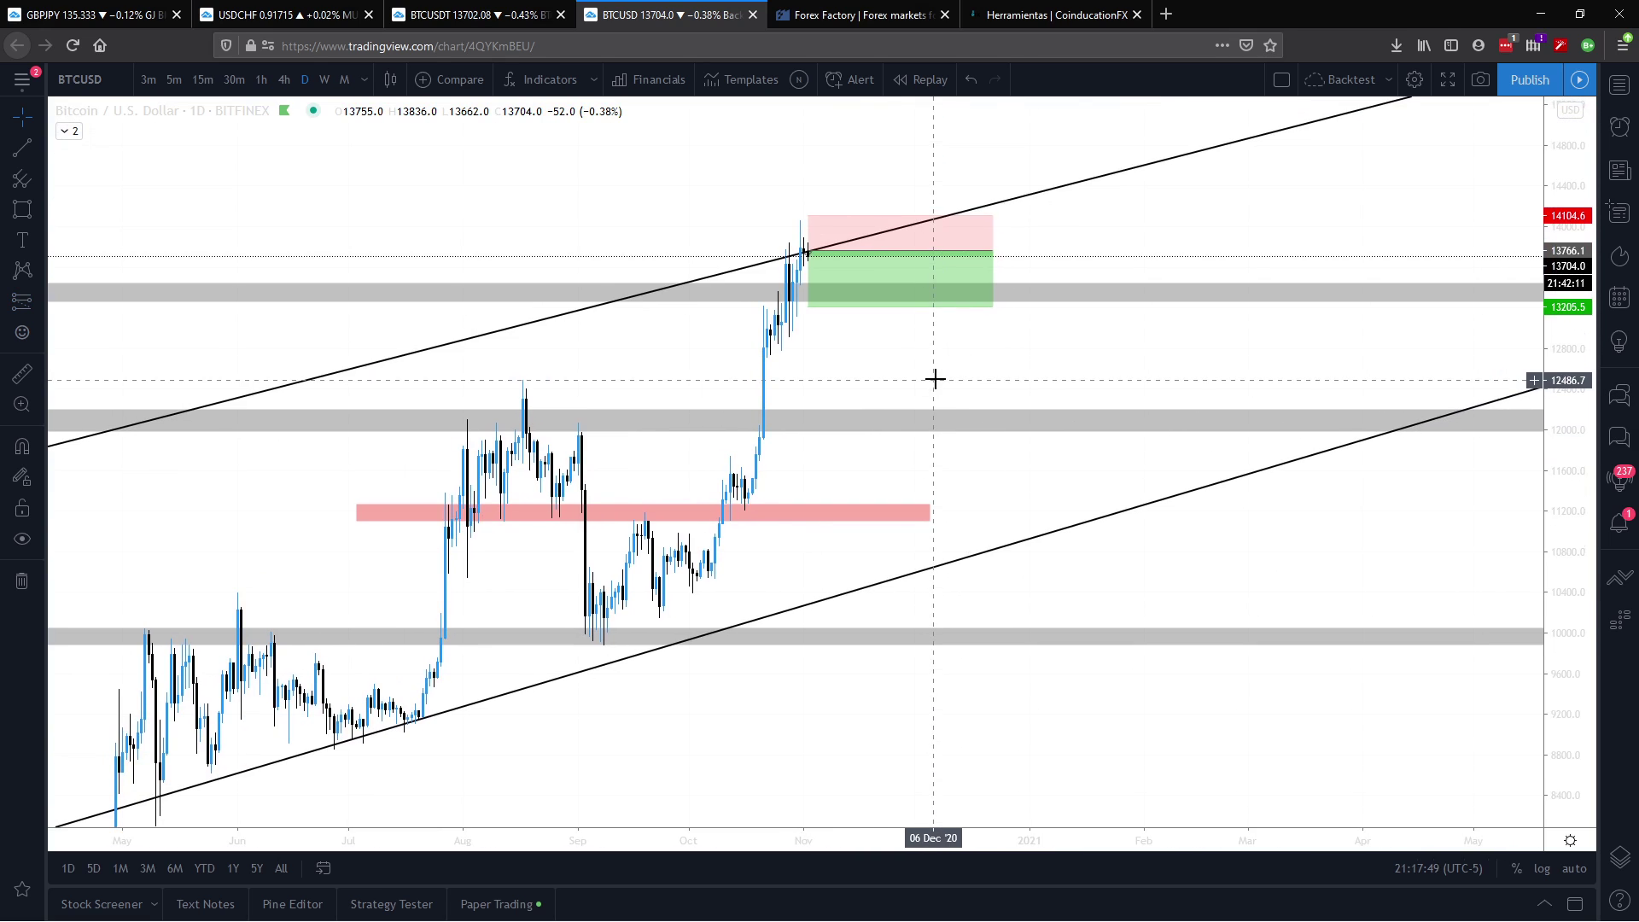
pyautogui.click(815, 291)
pyautogui.moveTo(900, 314)
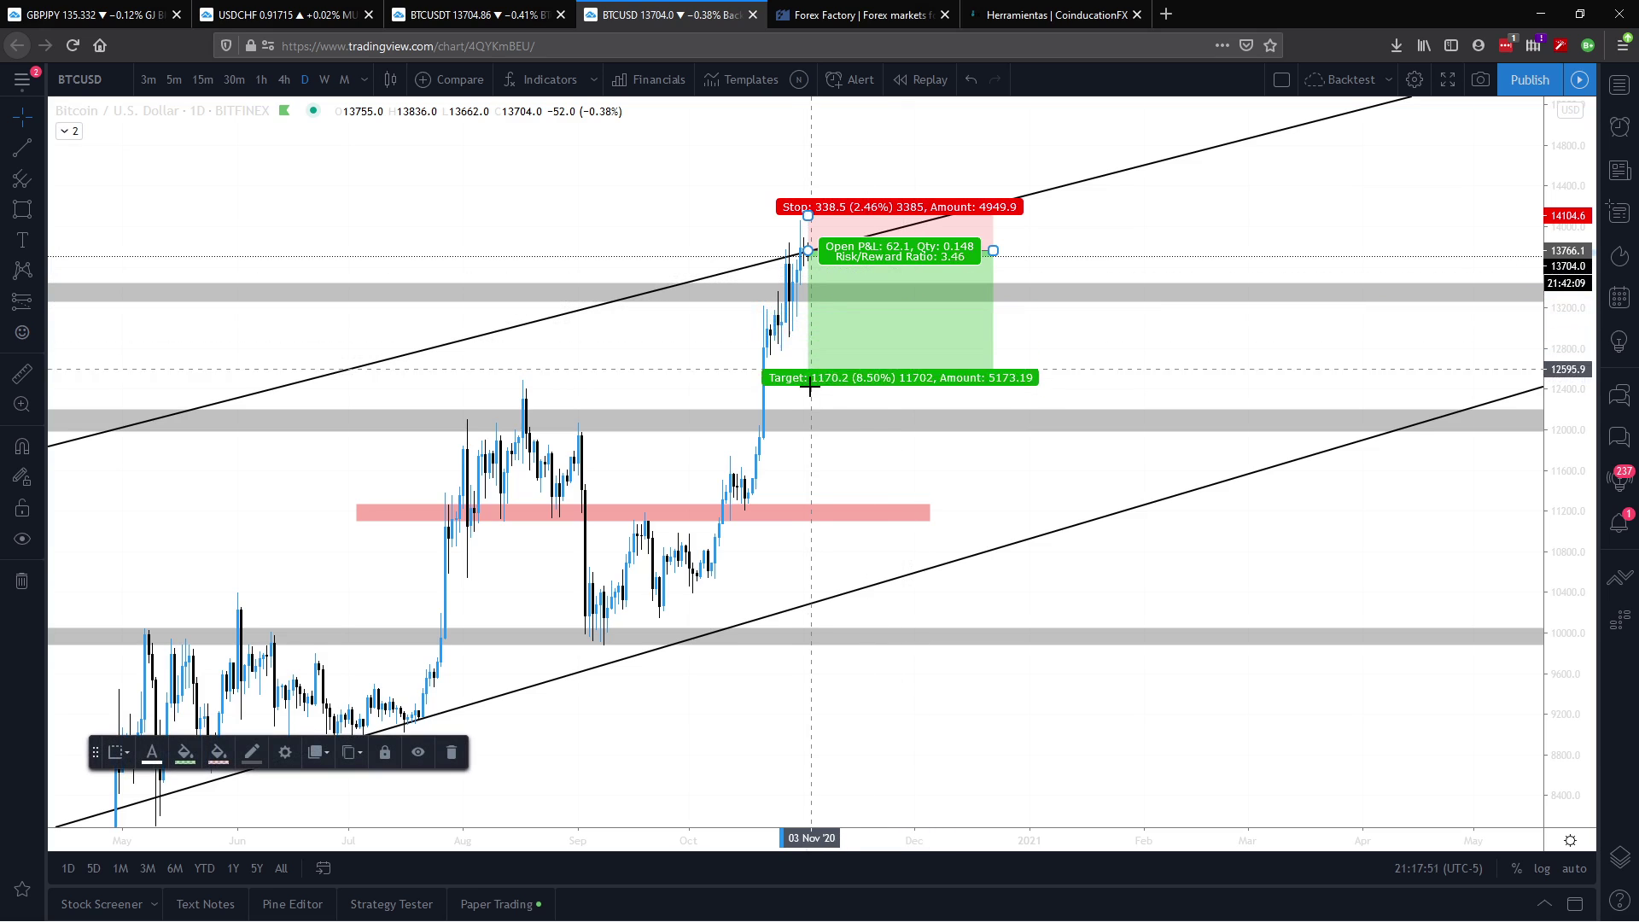
pyautogui.moveTo(809, 309); pyautogui.dragTo(801, 417)
pyautogui.click(1175, 342)
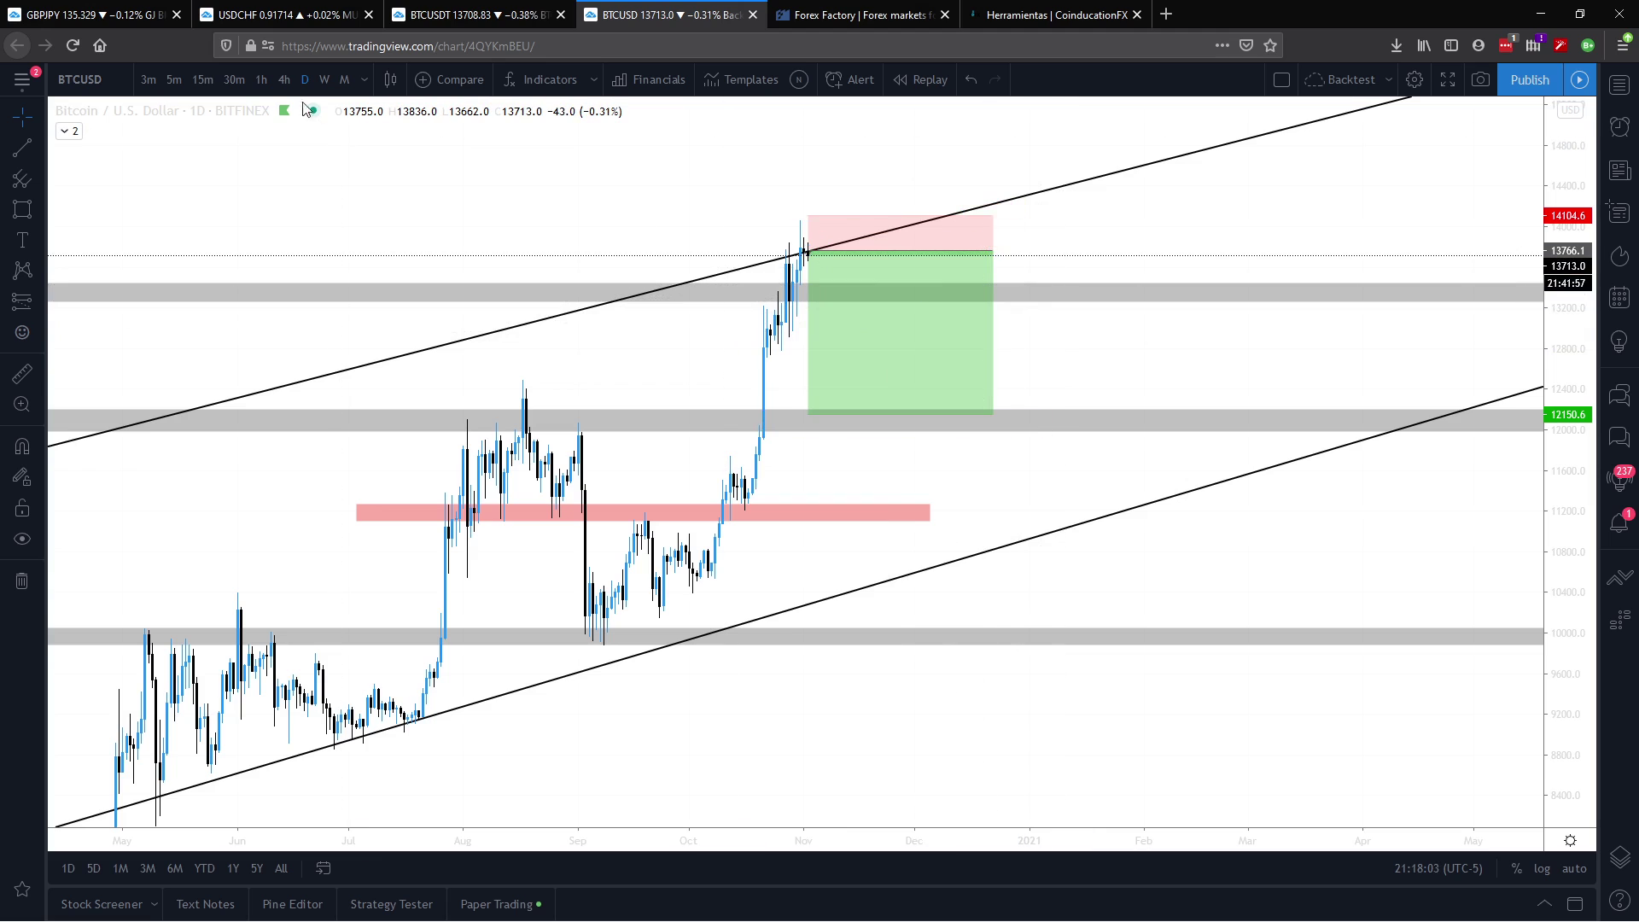
pyautogui.click(290, 78)
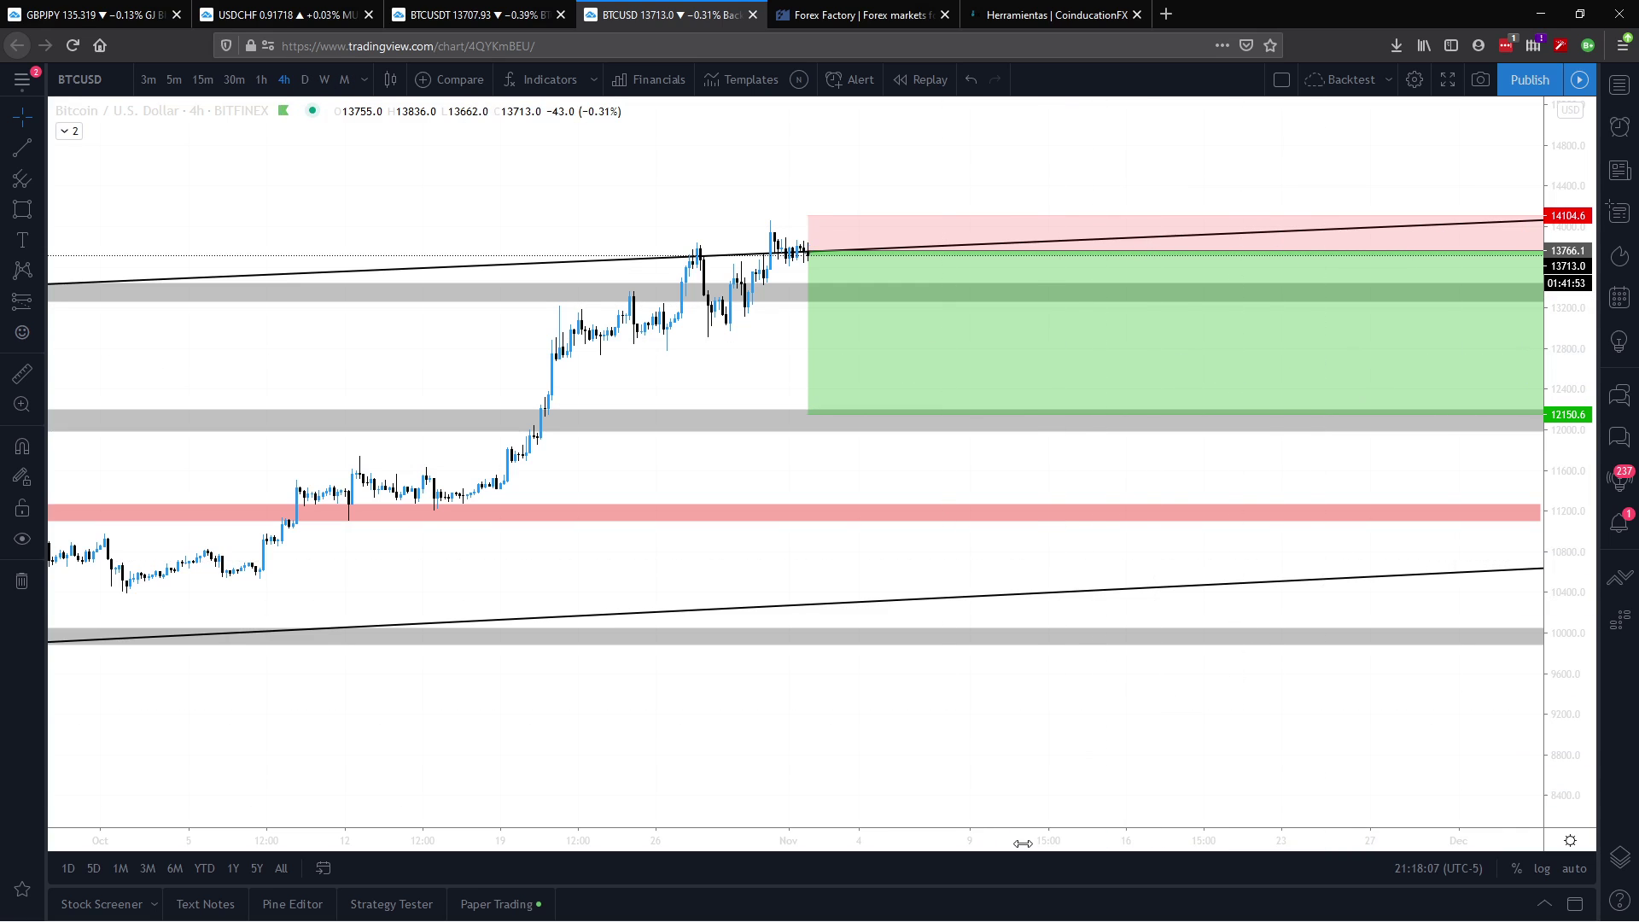
pyautogui.moveTo(1022, 847); pyautogui.dragTo(848, 850)
pyautogui.doubleClick(848, 850)
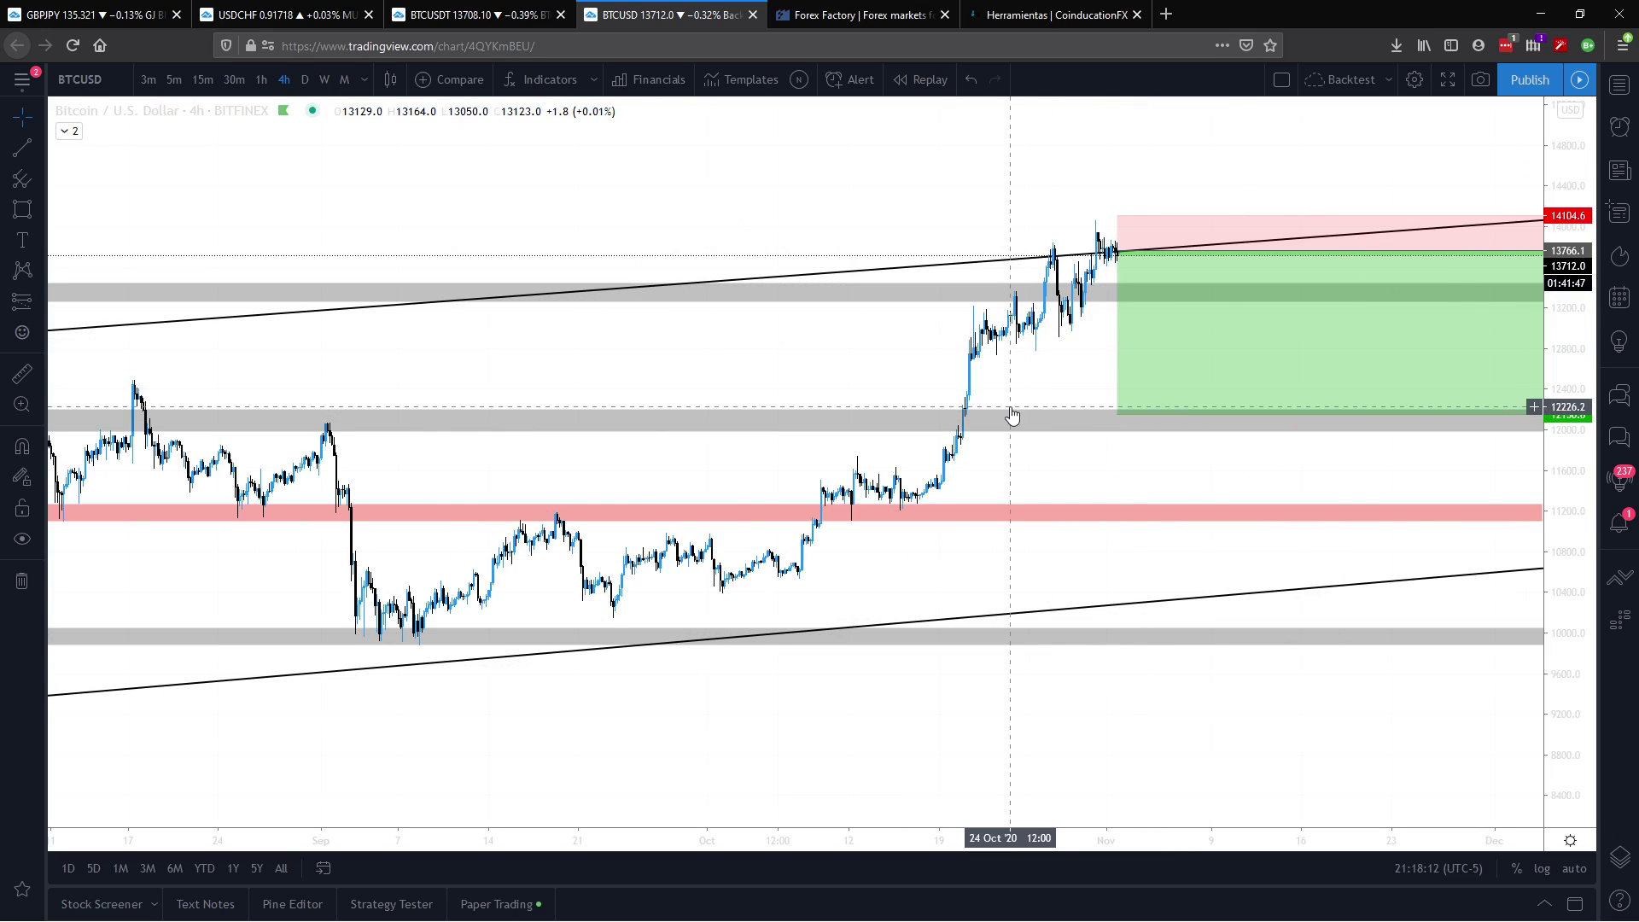
pyautogui.click(303, 85)
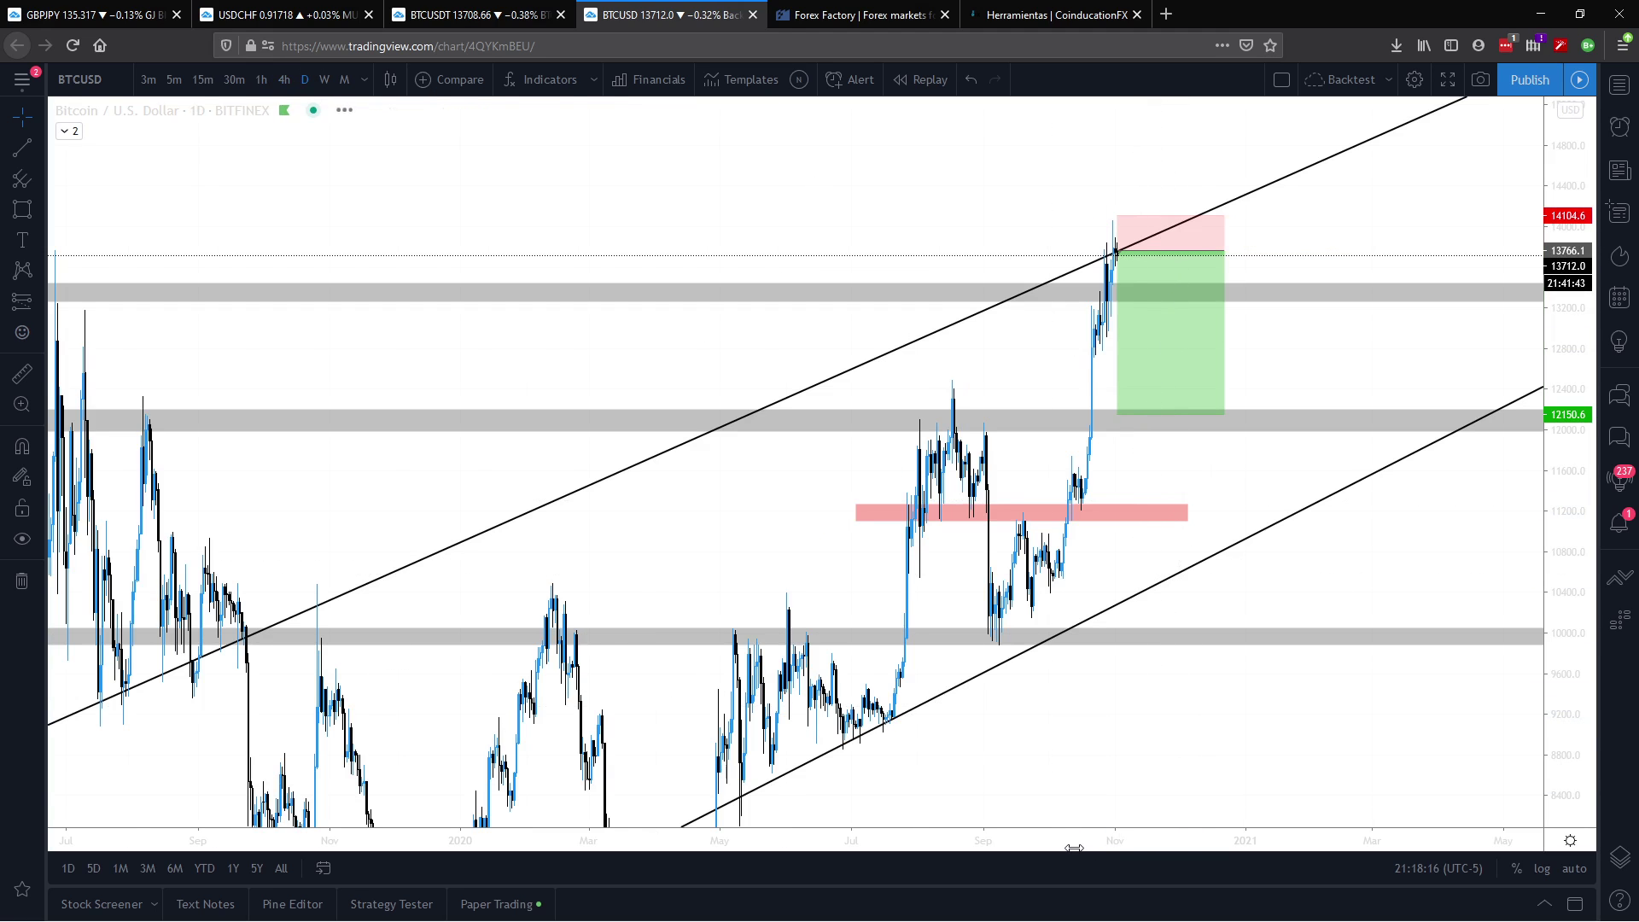
pyautogui.scroll(3, 1074, 848)
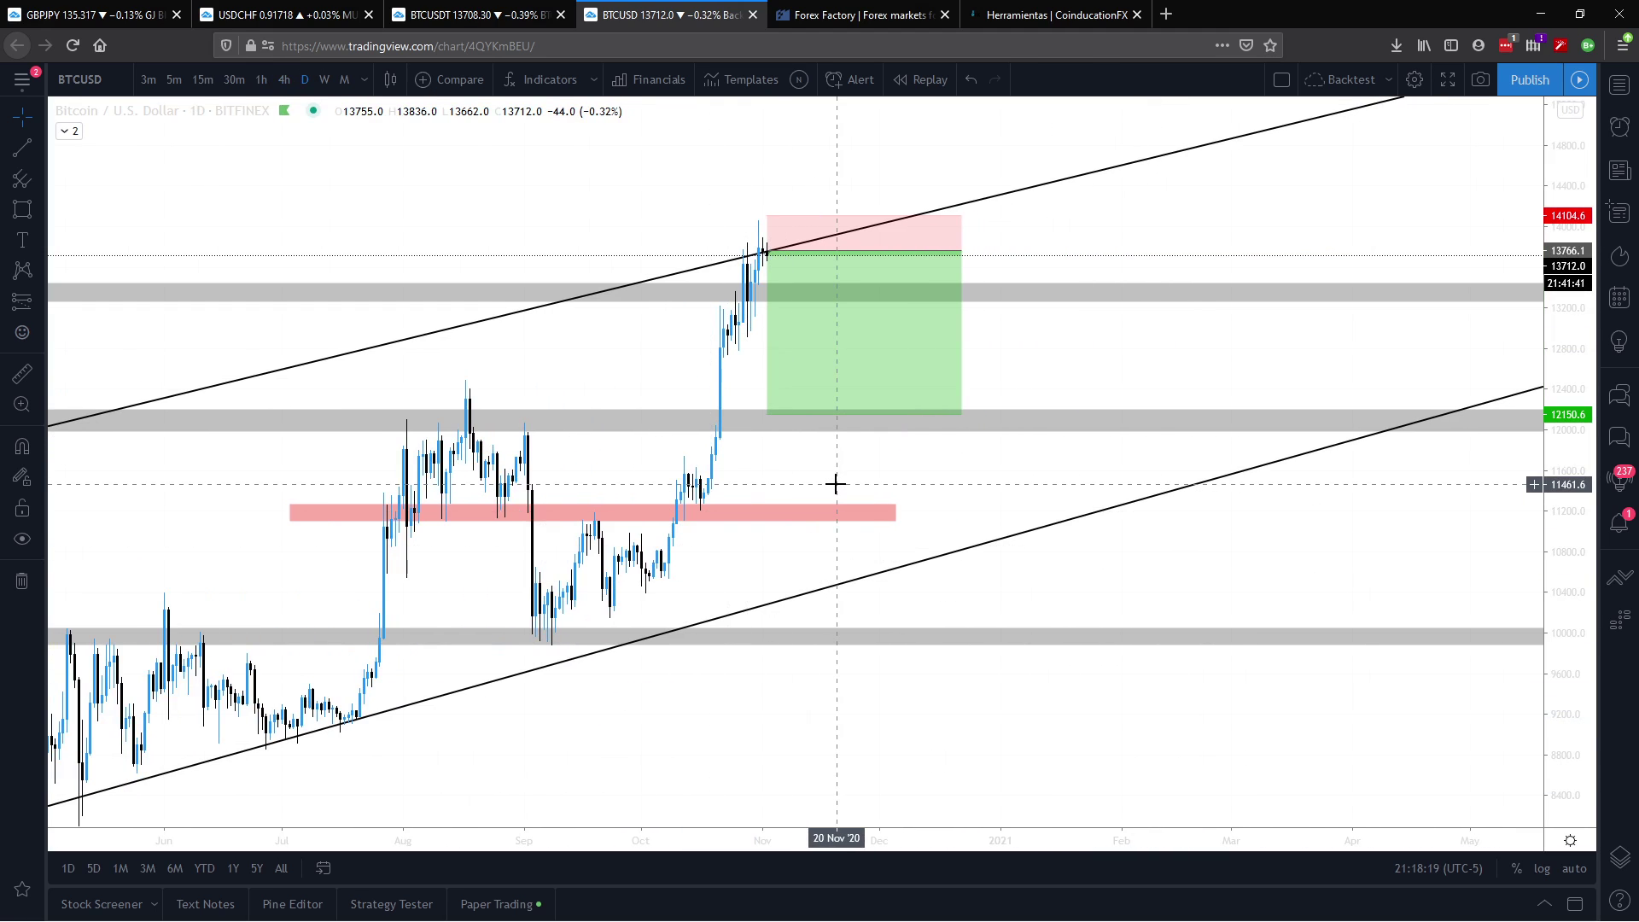
pyautogui.moveTo(1170, 333)
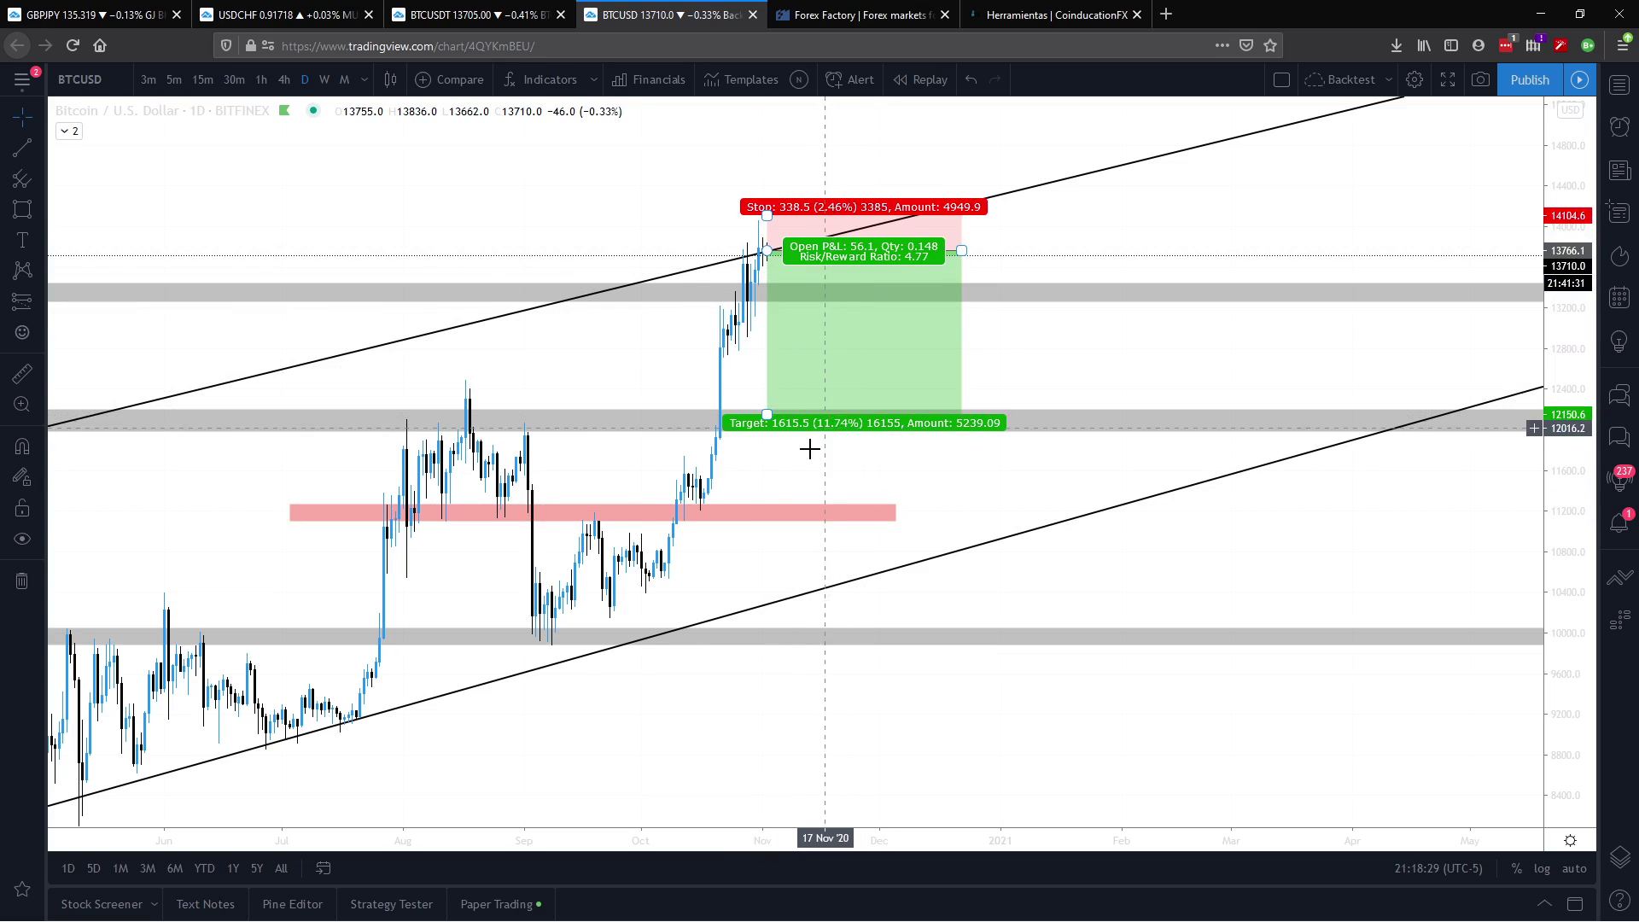
# Step: Draw a trend line from the early-September low up to near 13,360
pyautogui.click(19, 151)
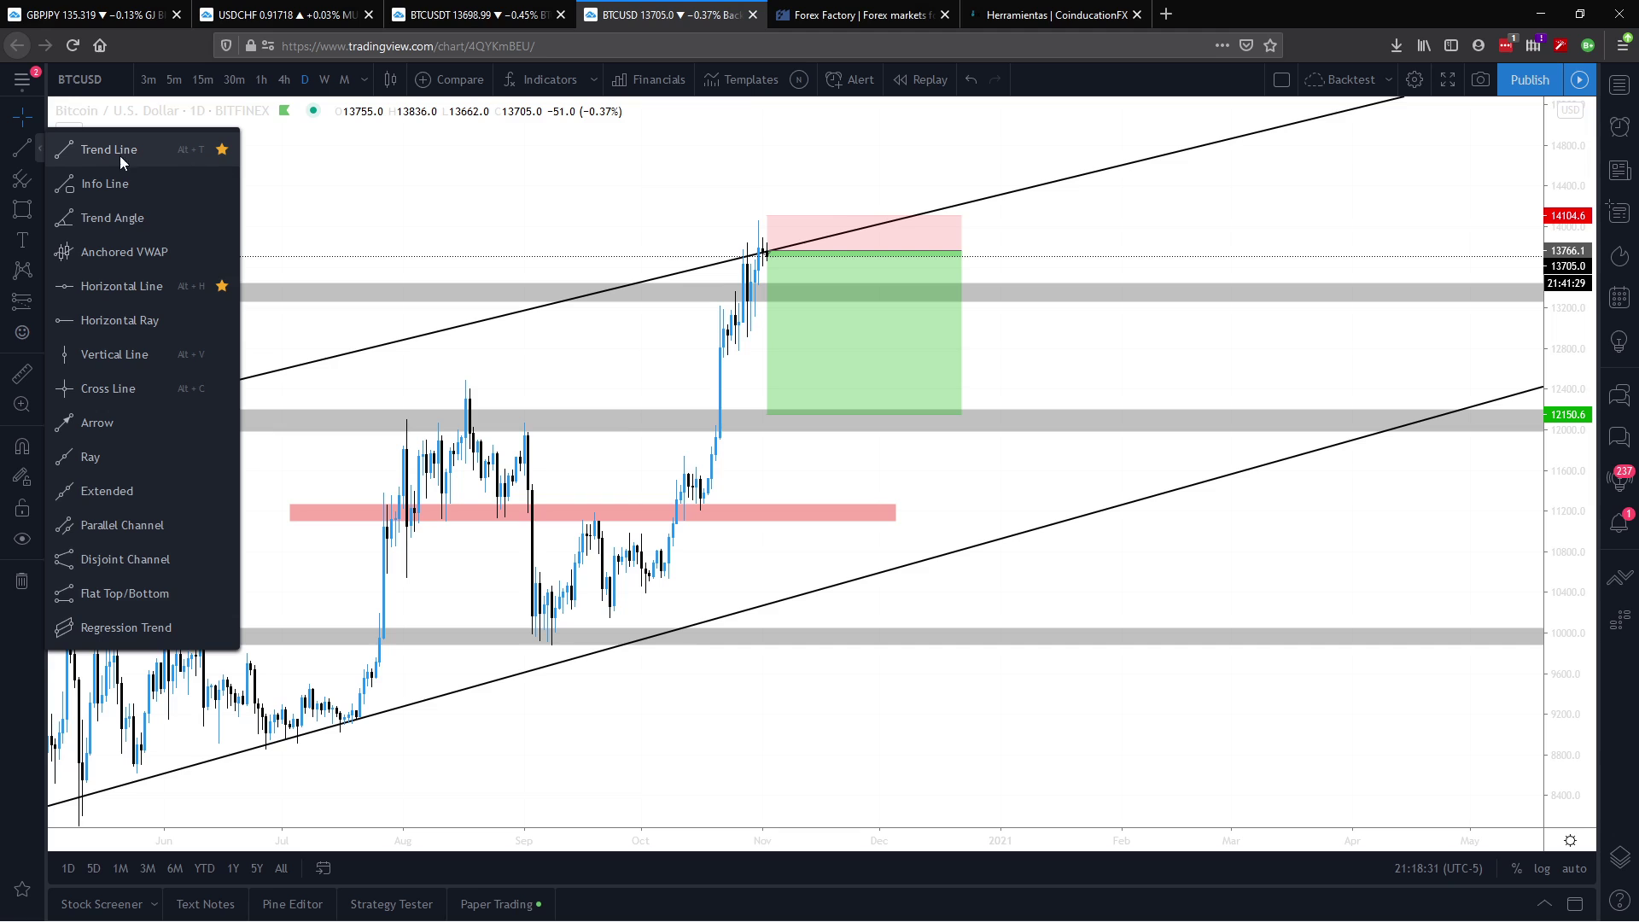
pyautogui.hotkey('alt', 't')
pyautogui.click(555, 641)
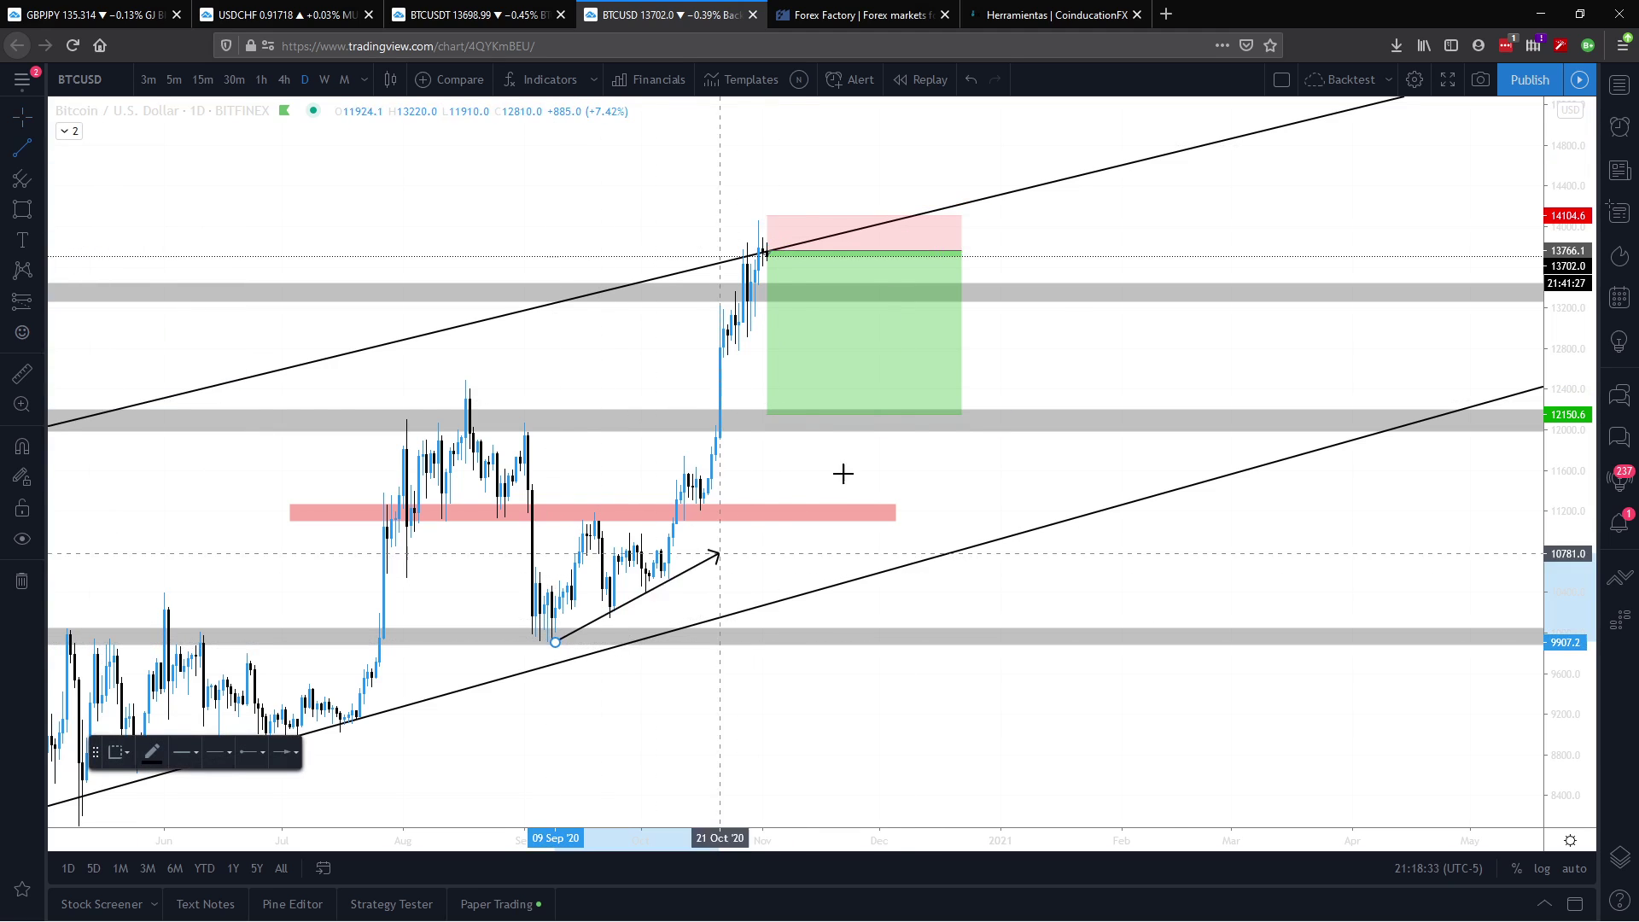
pyautogui.click(1188, 292)
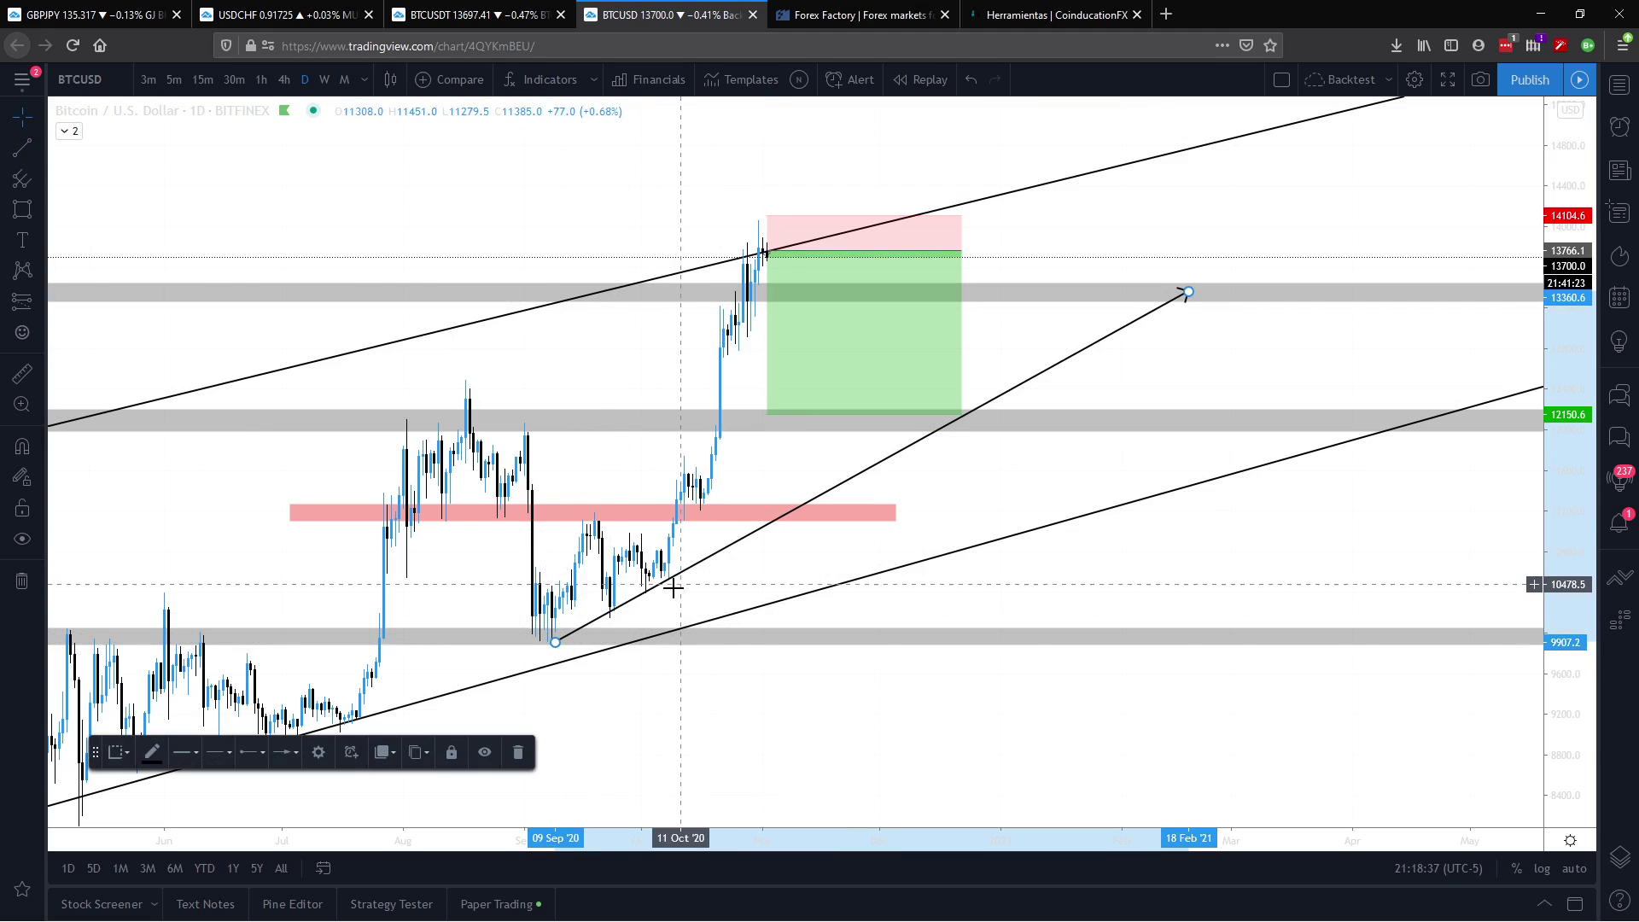
pyautogui.moveTo(566, 638); pyautogui.dragTo(575, 649)
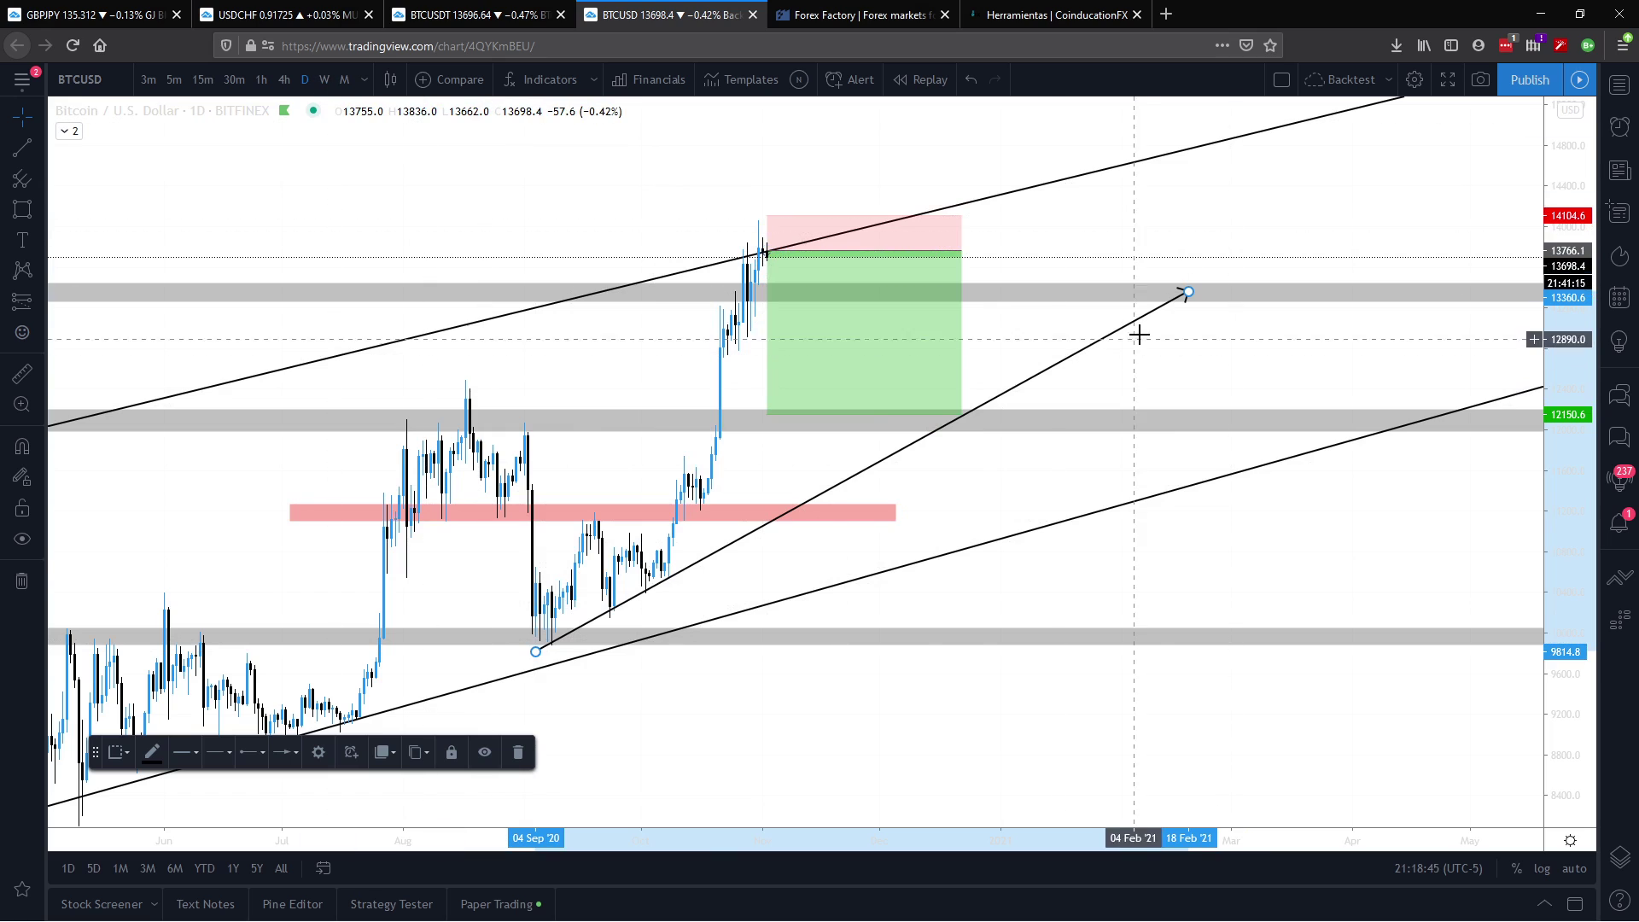
# Step: Apply the WEEKLY template to the new trend line
pyautogui.rightClick(1190, 295)
pyautogui.moveTo(1280, 349)
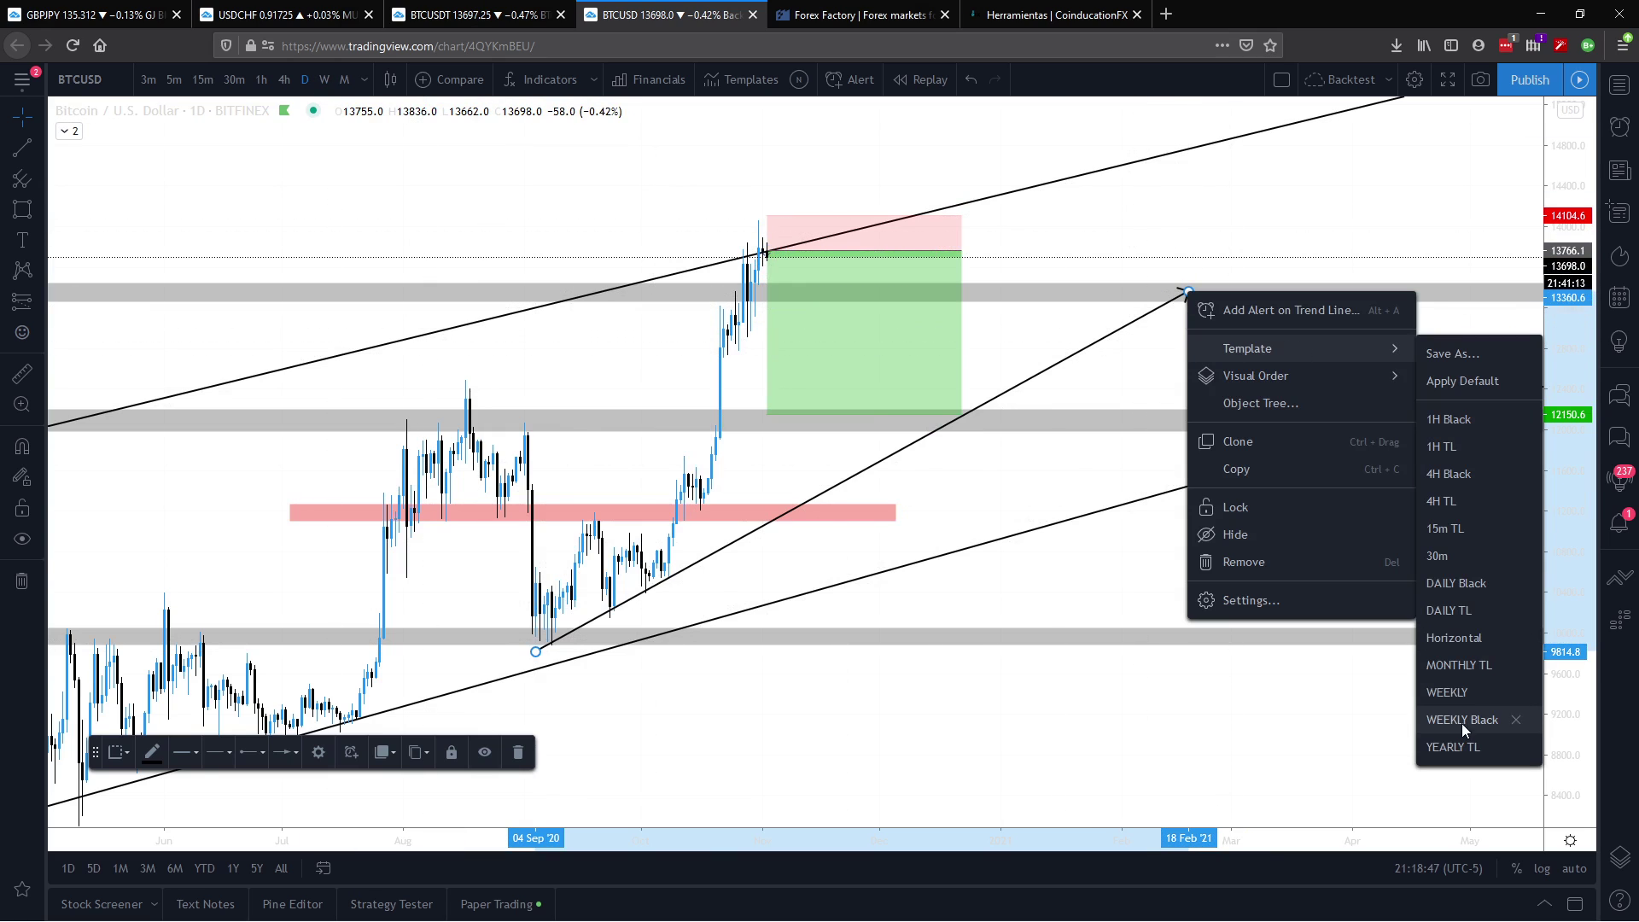
pyautogui.click(1470, 719)
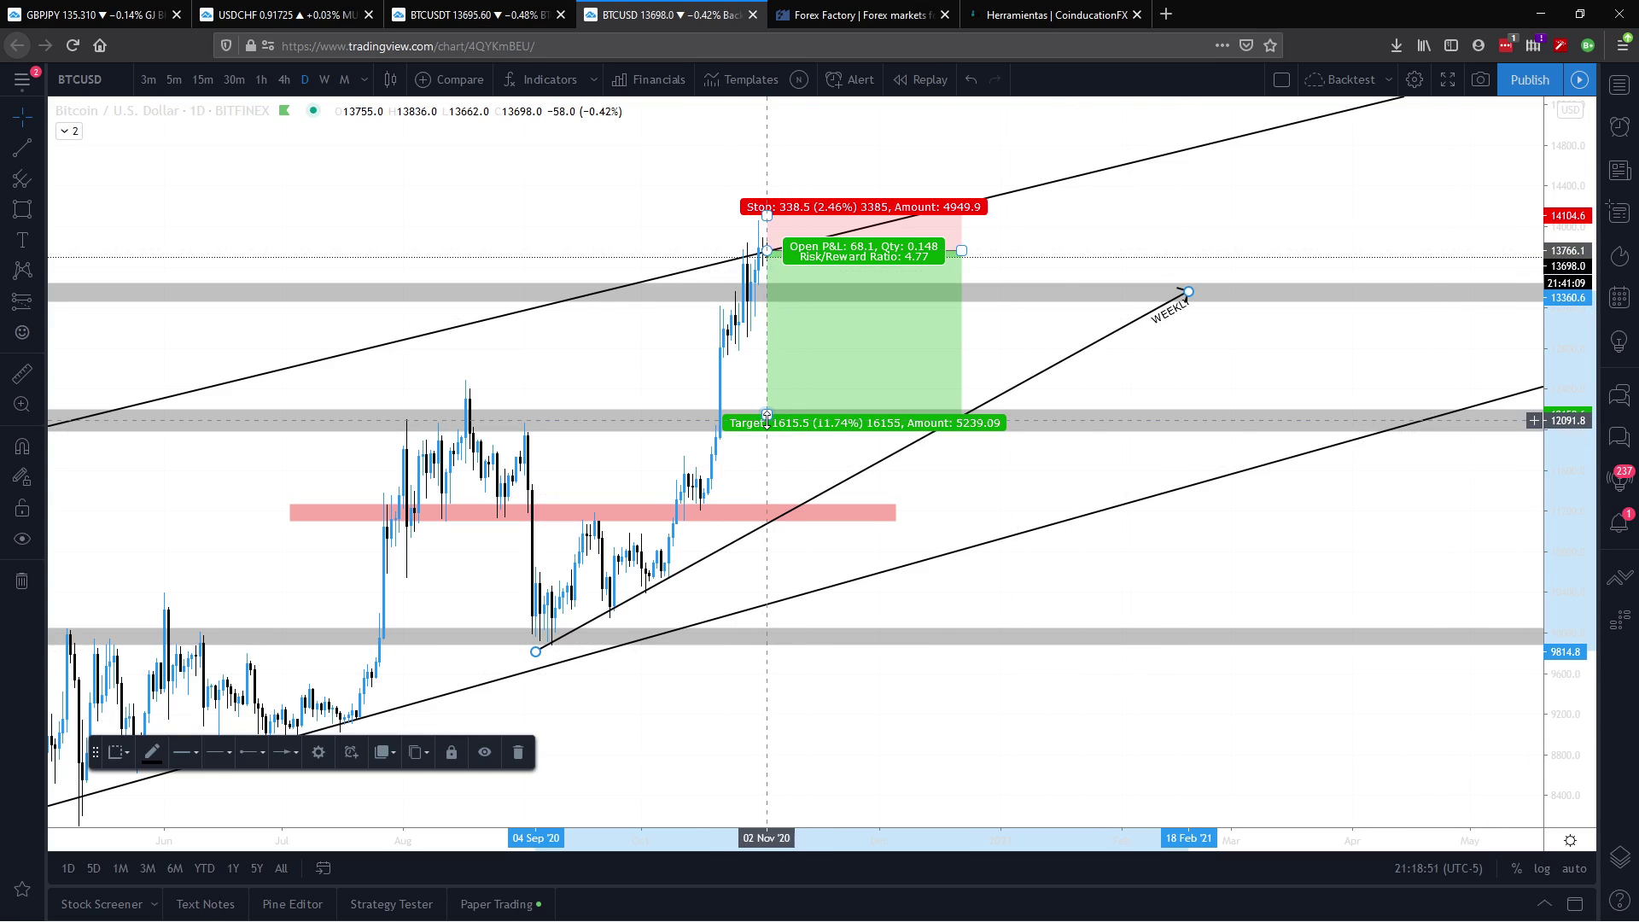
pyautogui.moveTo(864, 308)
pyautogui.click(1025, 346)
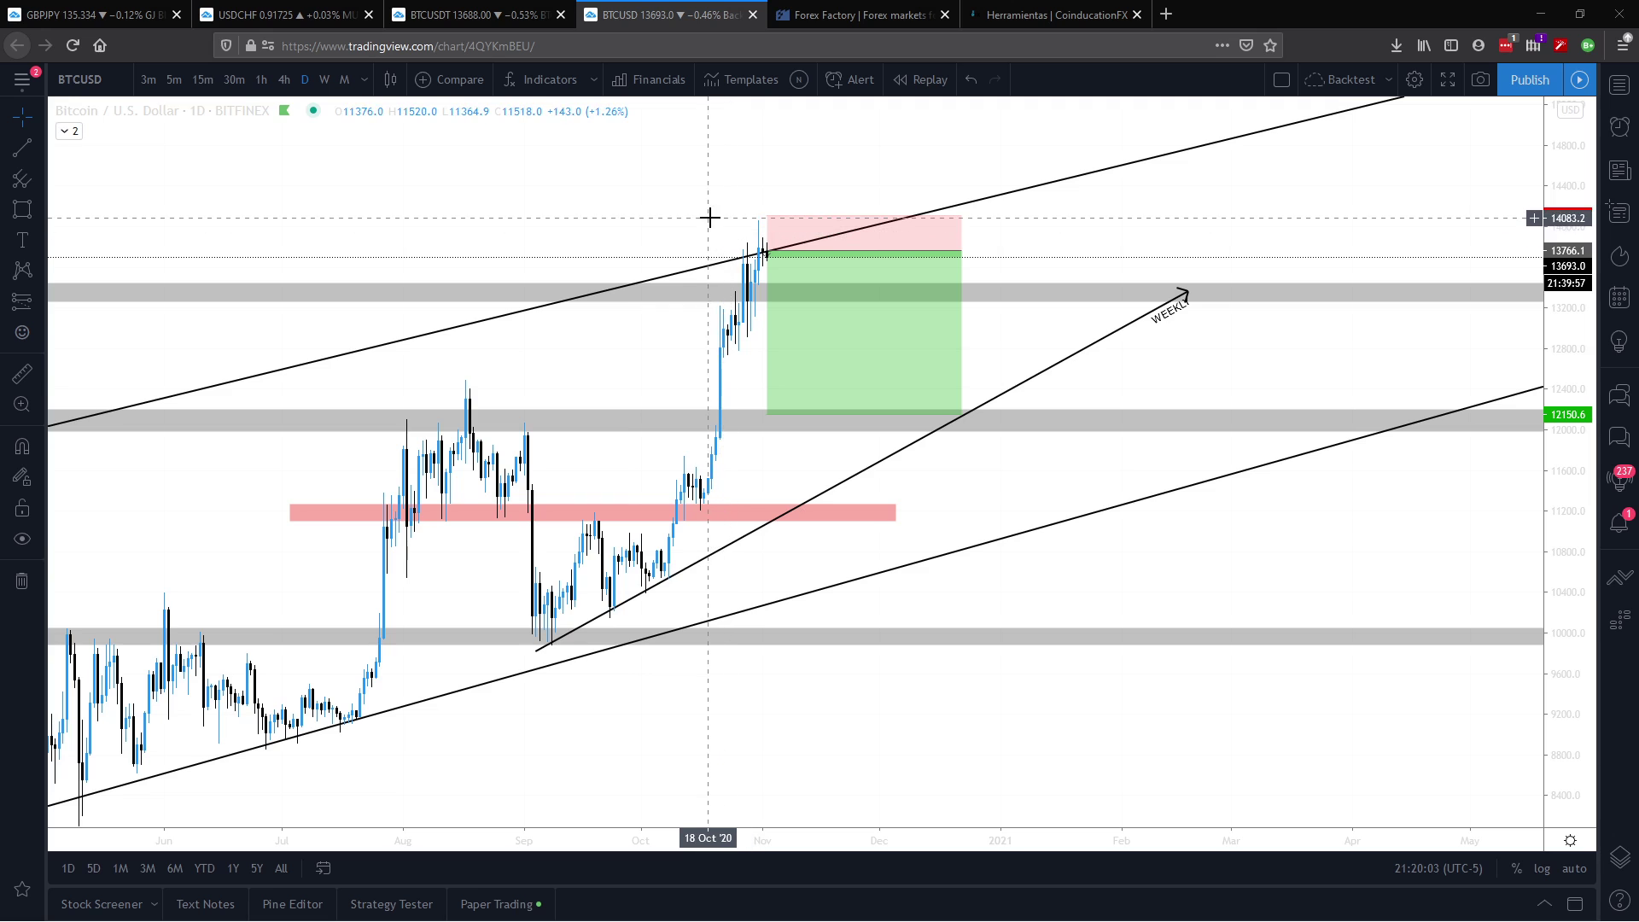
# Step: Switch BTCUSD to weekly candles and pan to frame the recent price action
pyautogui.moveTo(712, 216); pyautogui.dragTo(751, 228)
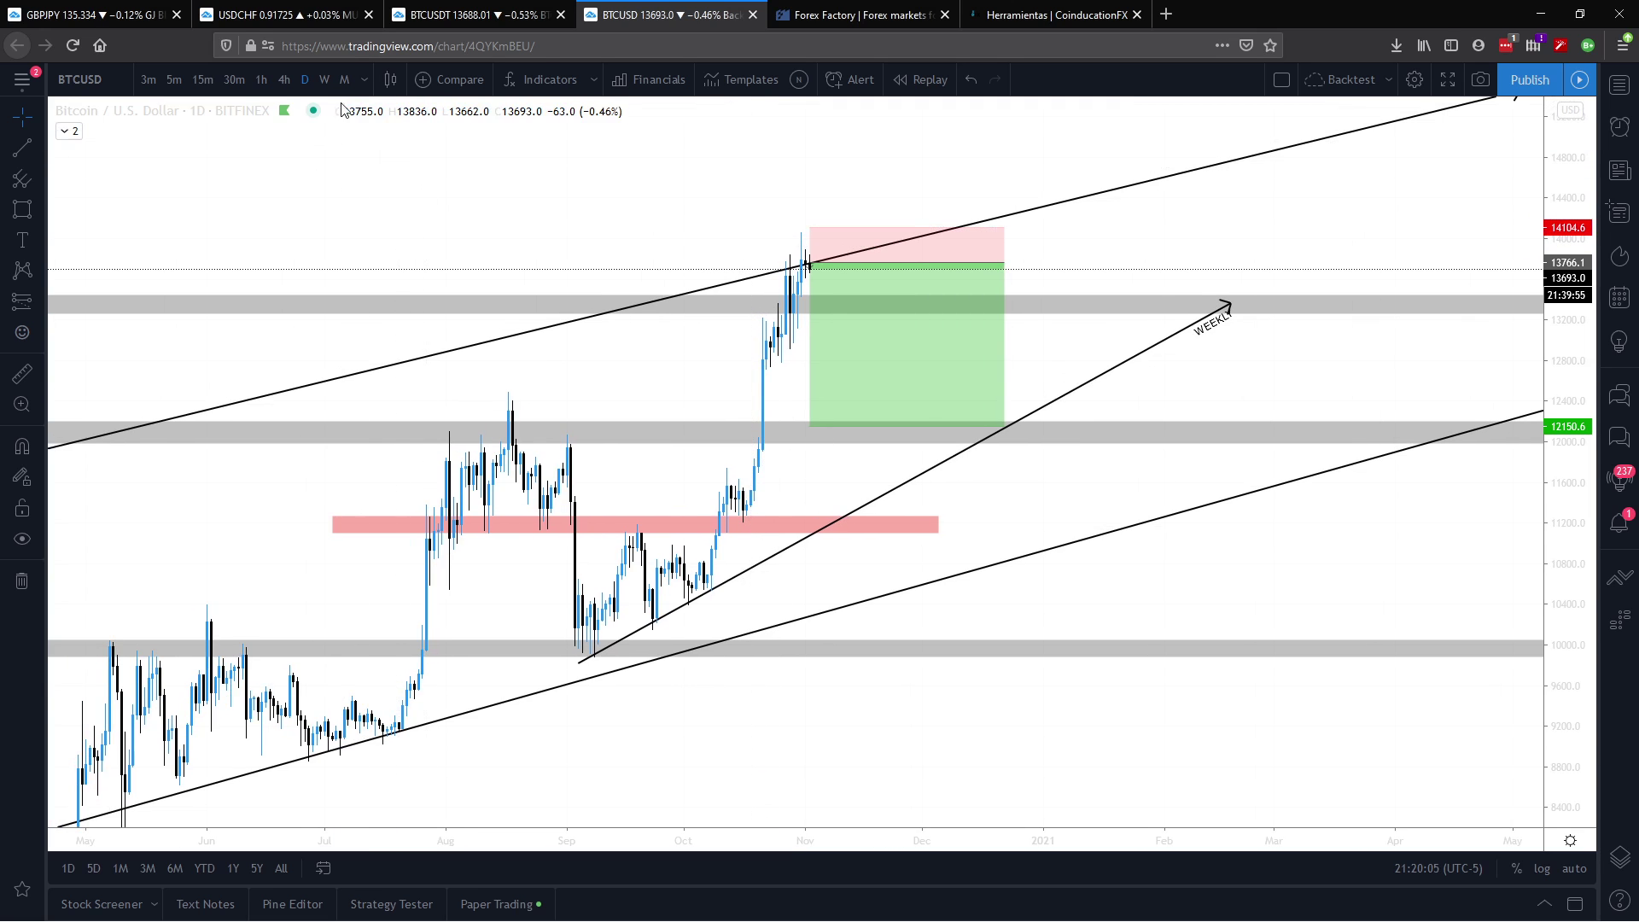
pyautogui.click(328, 81)
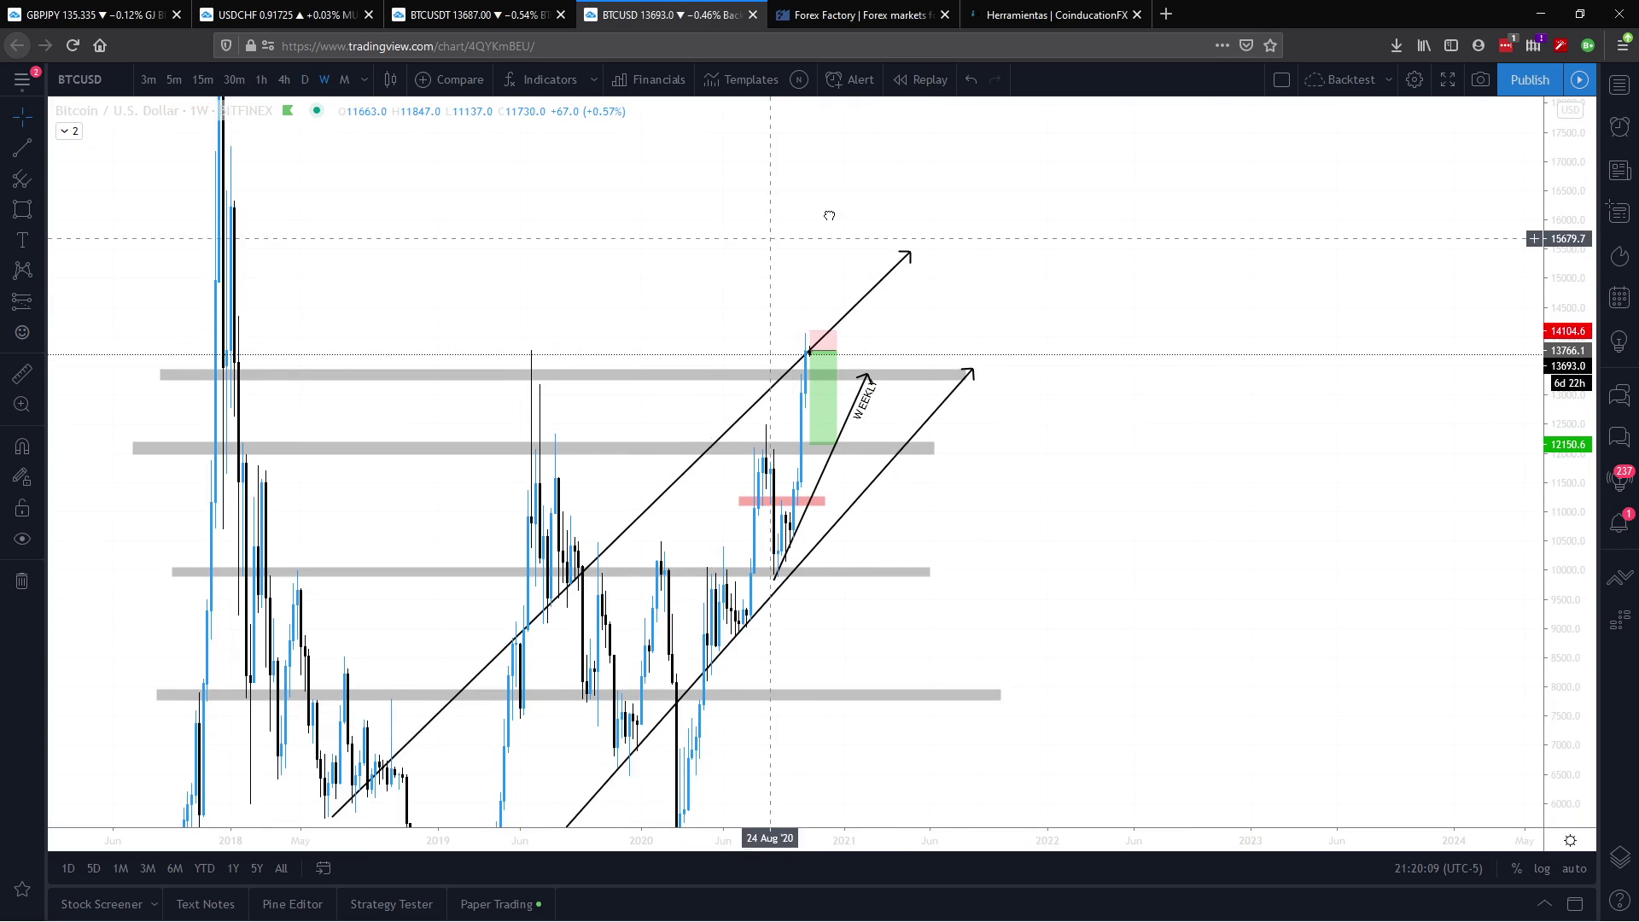
pyautogui.moveTo(781, 239); pyautogui.dragTo(886, 198)
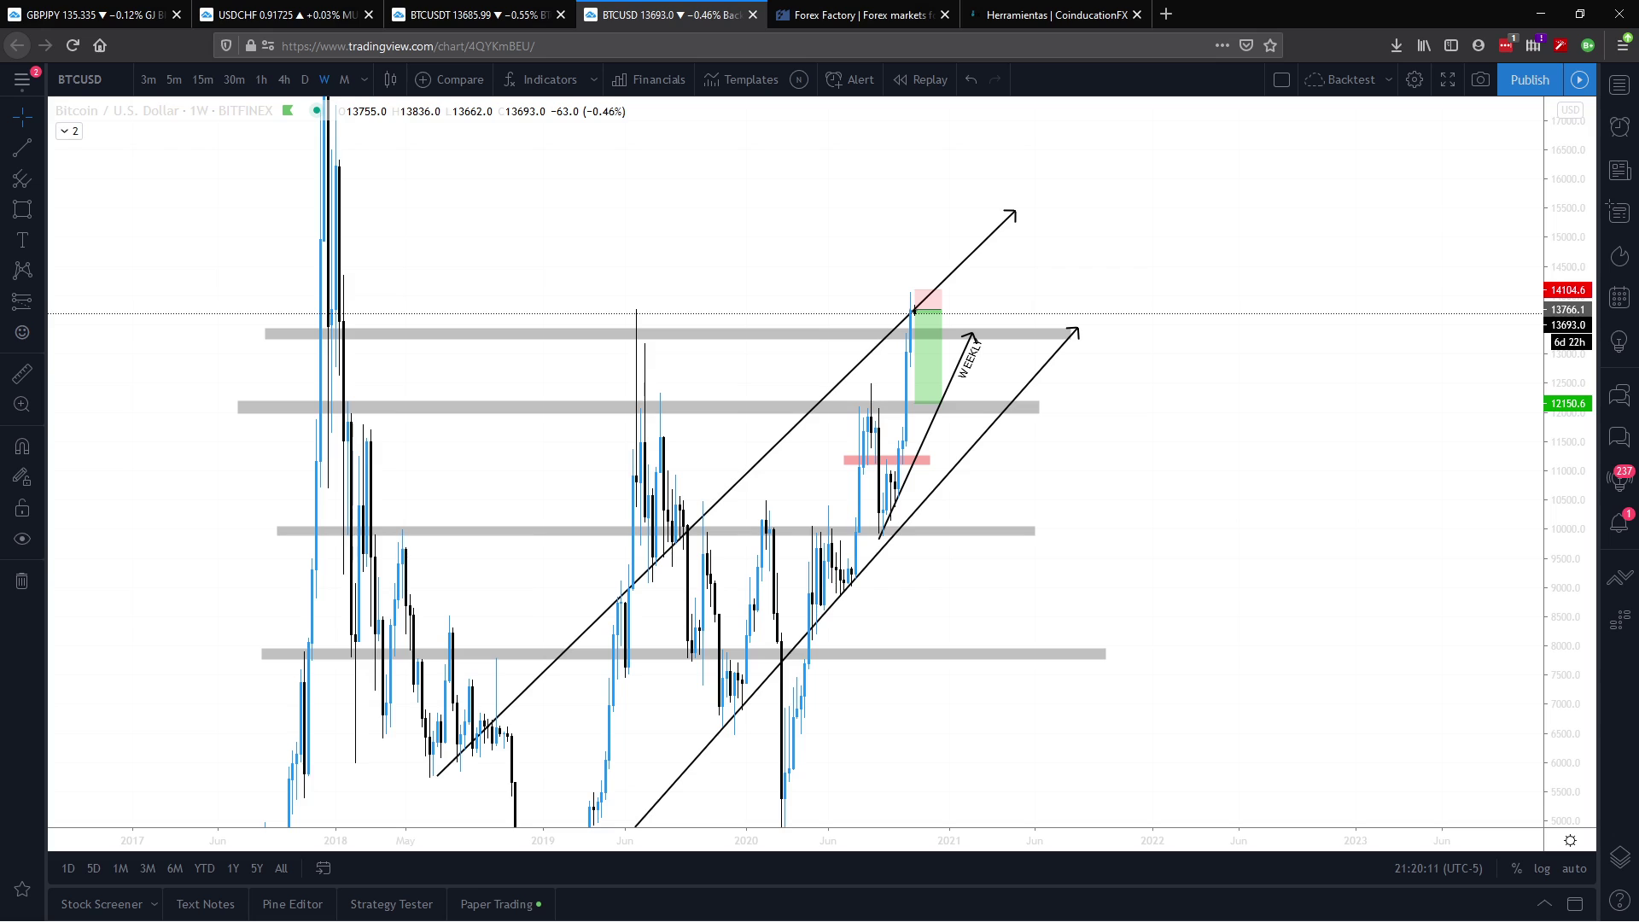